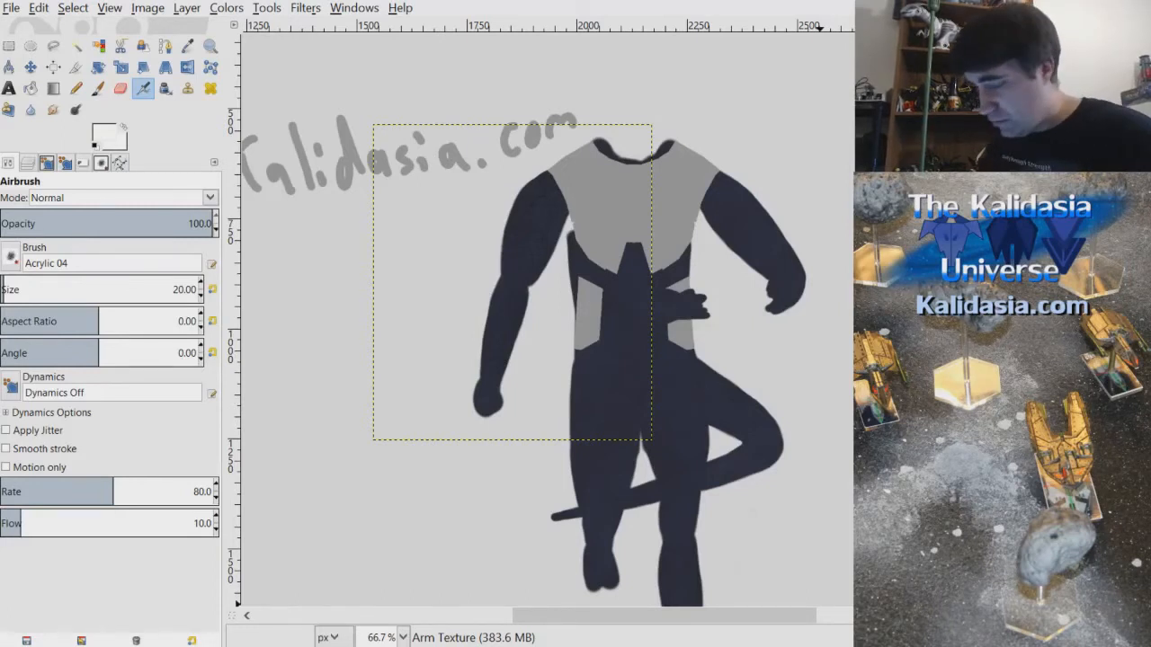
- Compare the suited figure with the painted creature artwork elsewhere on the canvas
left_click_drag(794, 614, 679, 611)
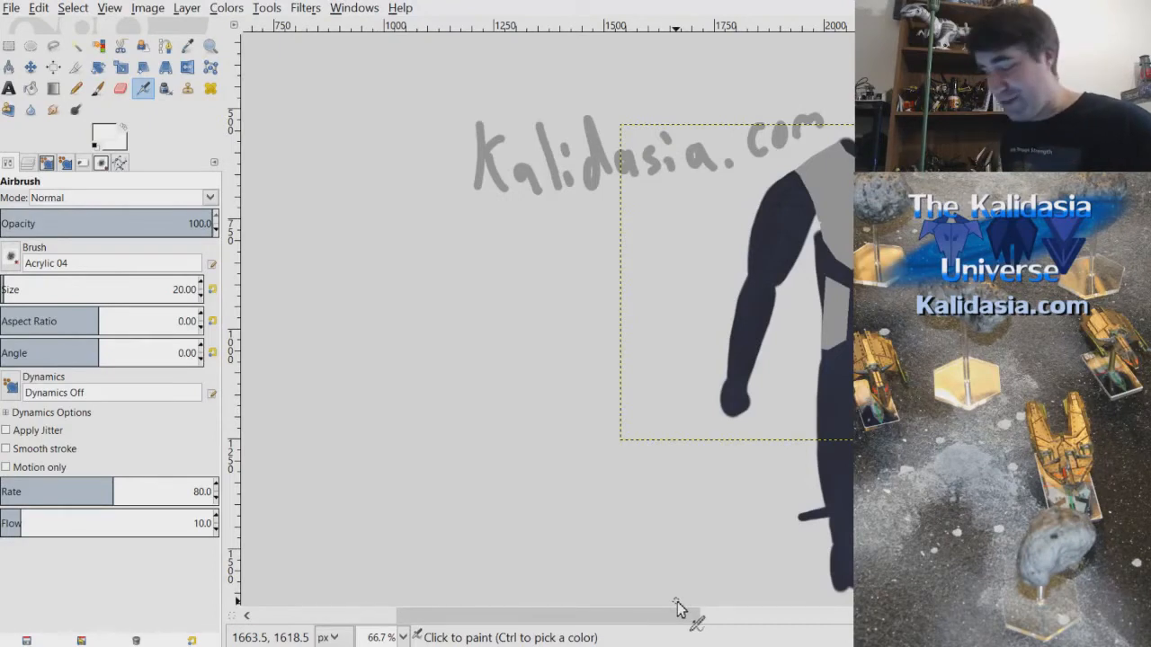
mouse_move(676, 605)
left_mouse_down()
mouse_move(683, 619)
mouse_move(521, 618)
mouse_move(494, 602)
left_mouse_up()
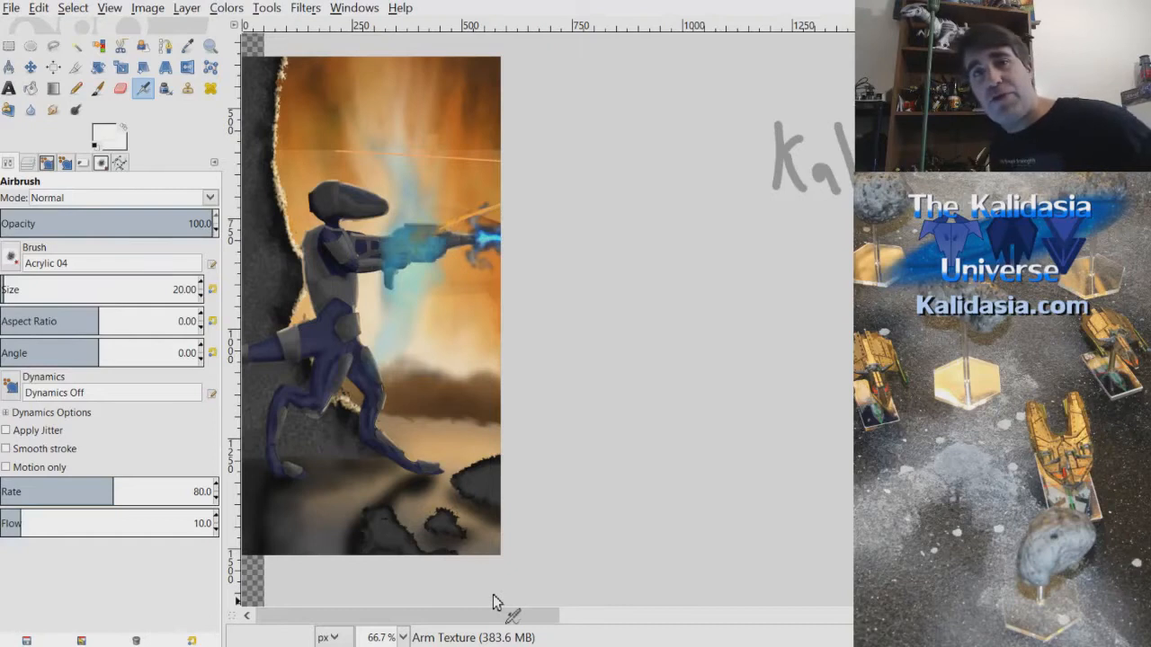
mouse_move(496, 615)
left_mouse_down()
mouse_move(642, 617)
mouse_move(646, 630)
left_mouse_up()
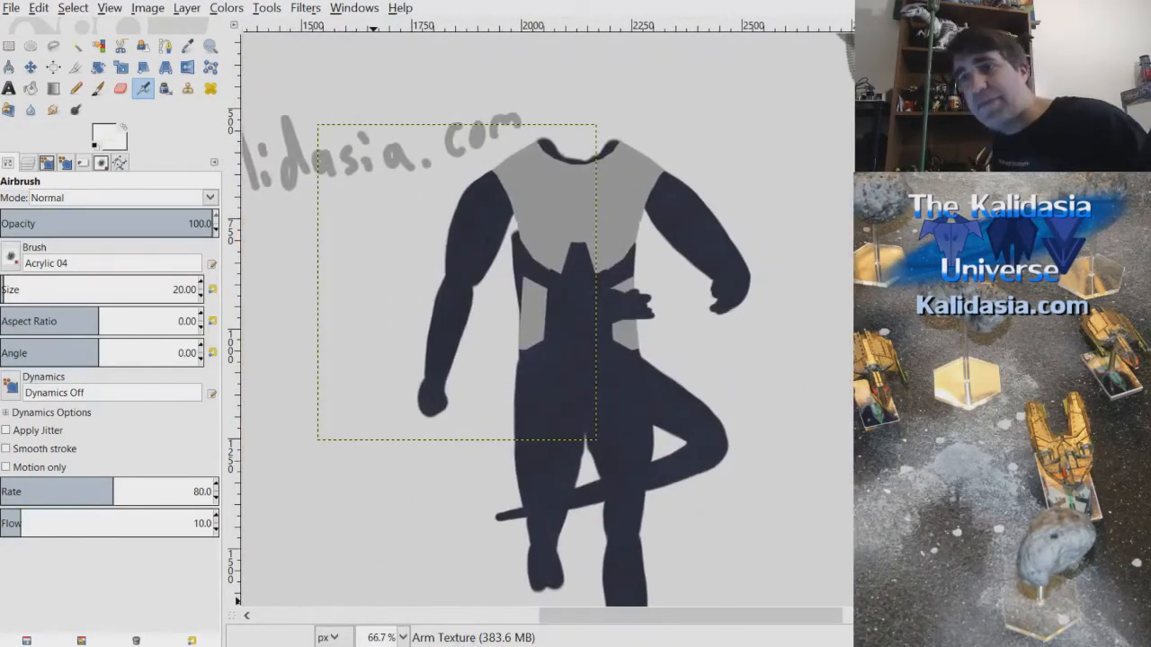
left_click_drag(645, 616, 362, 616)
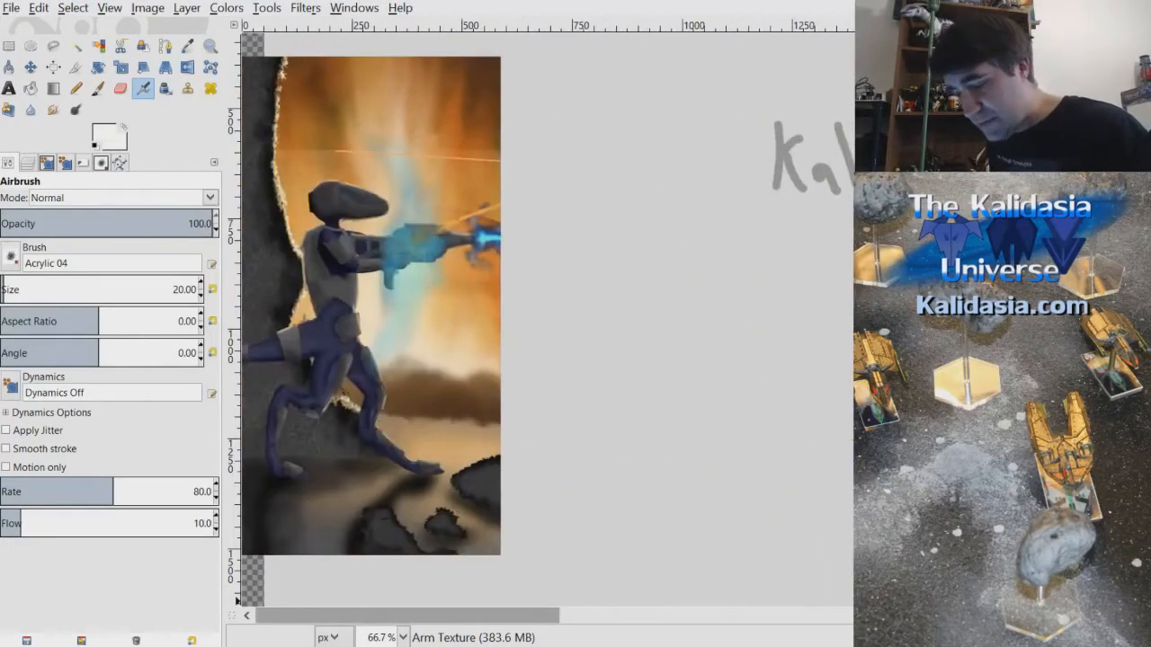
left_click_drag(404, 616, 687, 615)
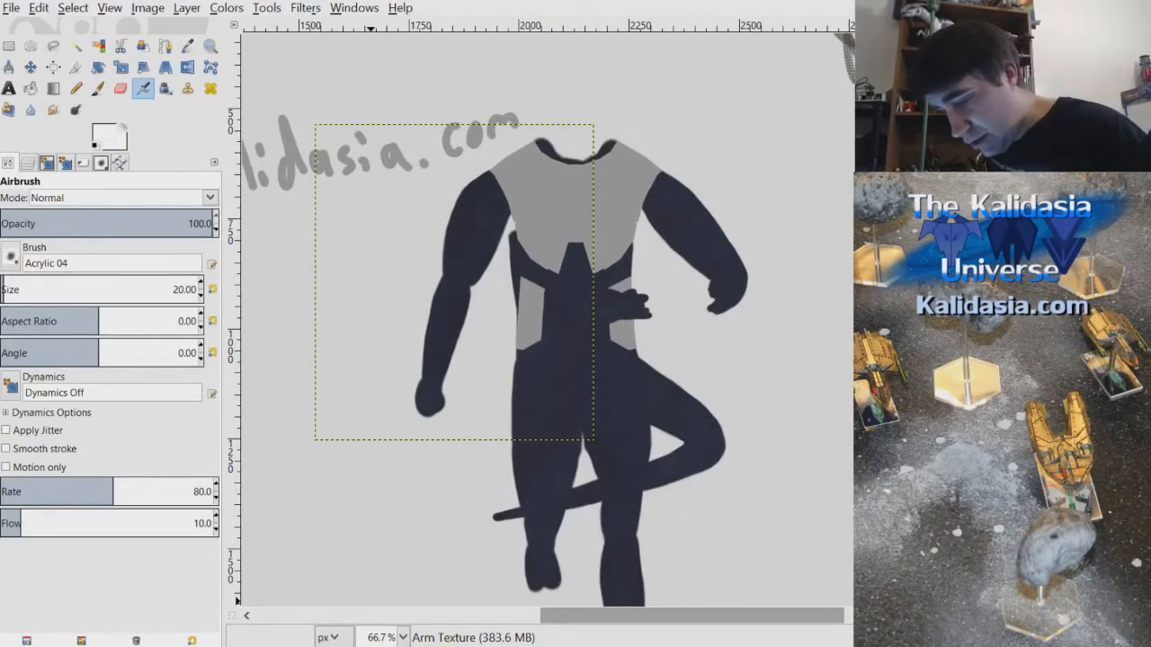
- Show the Sketch 2 layer and move the Vest Face Mask layer to the top of the layer stack
left_click(28, 162)
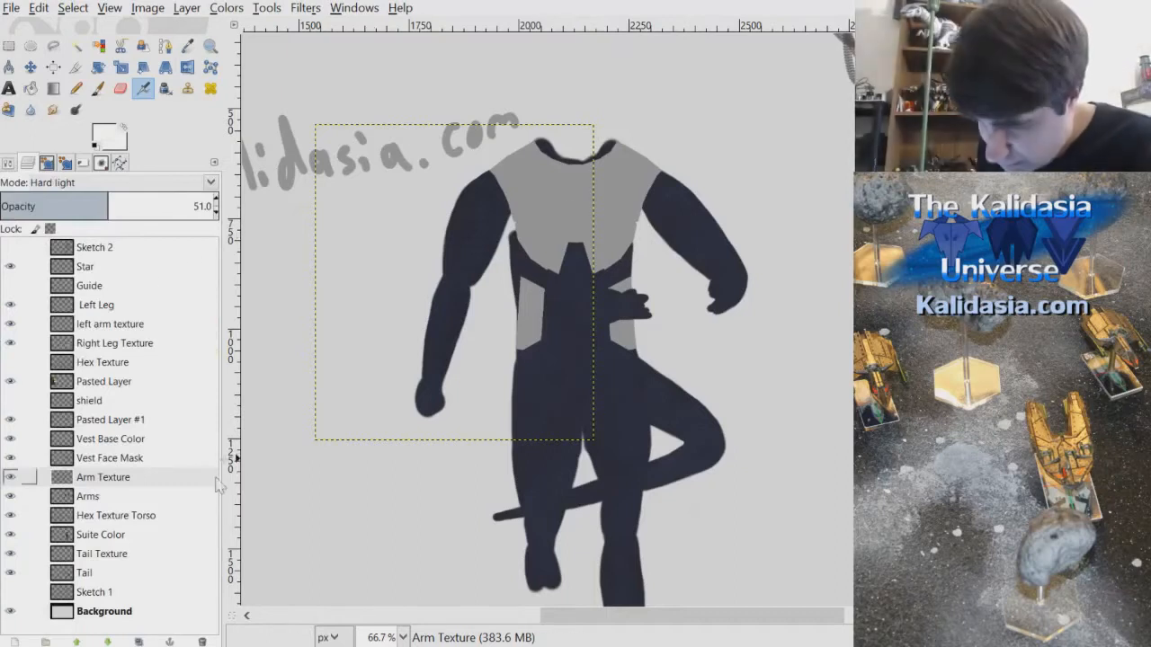
left_click(10, 248)
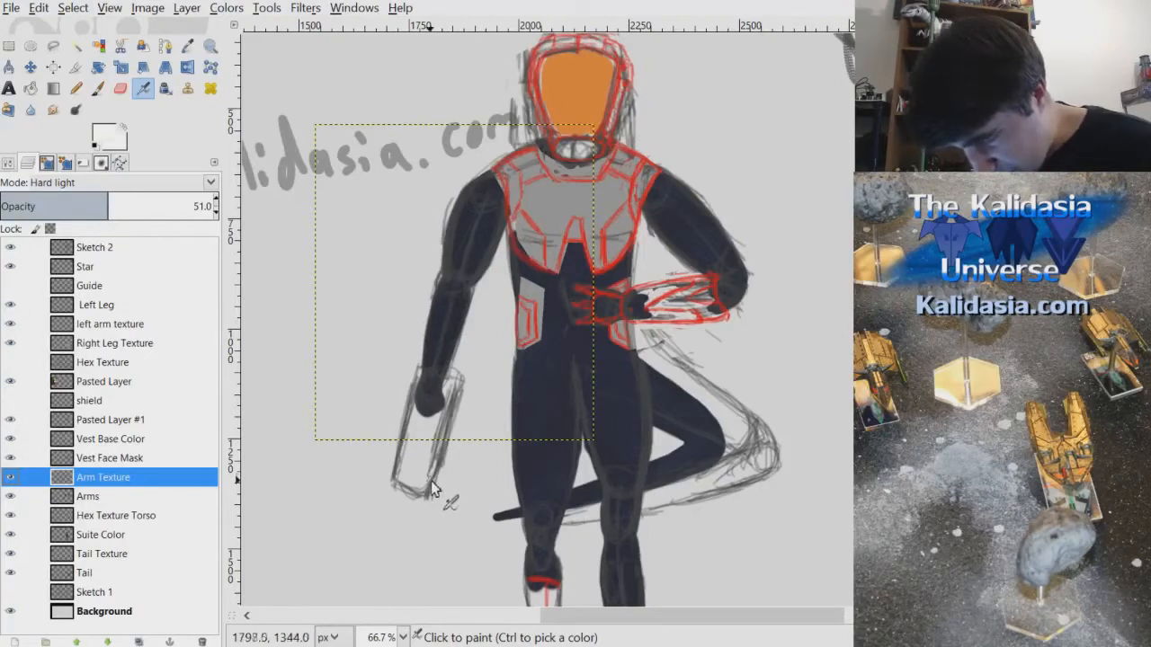
left_click(135, 458)
left_click_drag(133, 460, 148, 250)
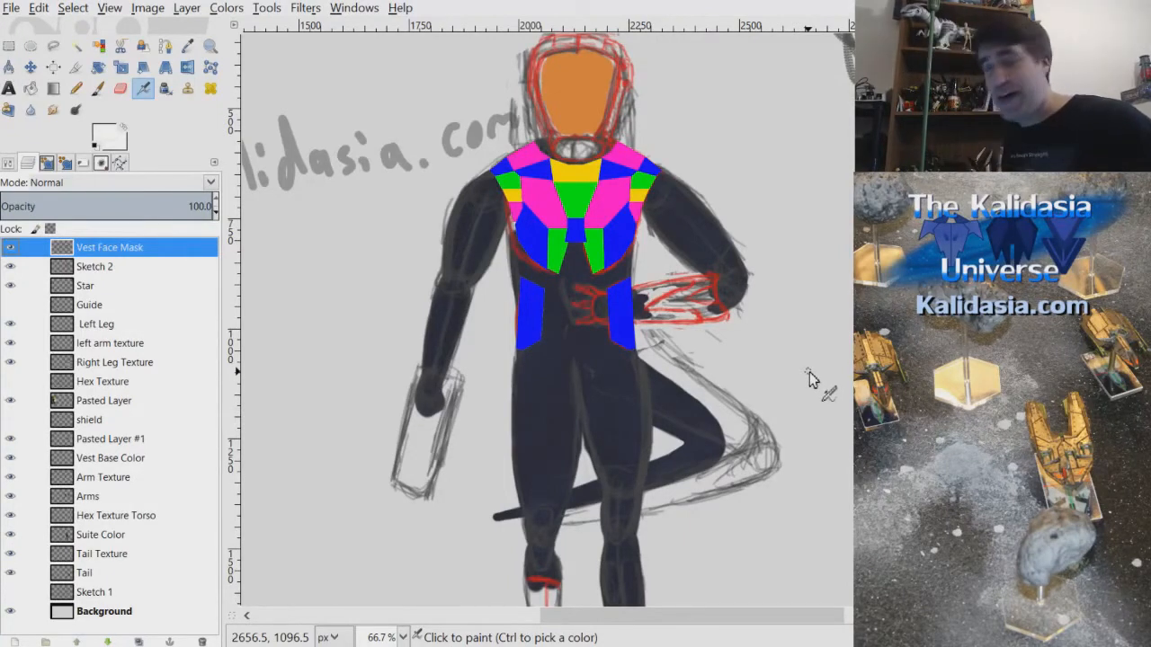
left_click_drag(894, 212, 894, 182)
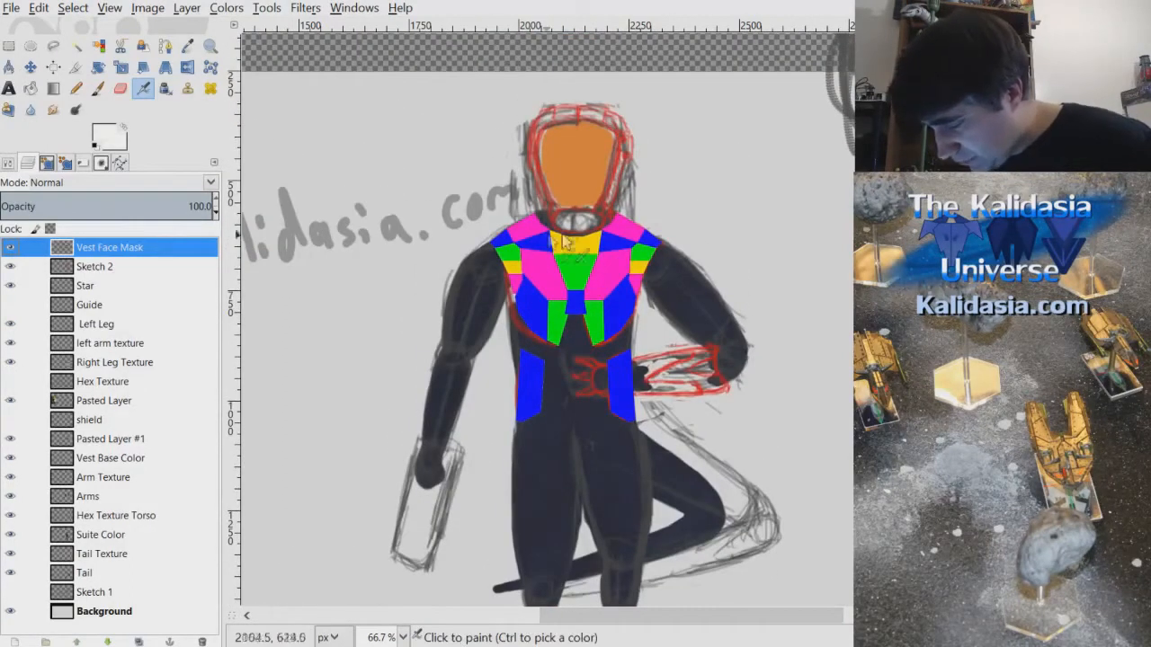
mouse_move(121, 247)
left_mouse_down()
mouse_move(142, 250)
mouse_move(160, 320)
mouse_move(158, 244)
left_mouse_up()
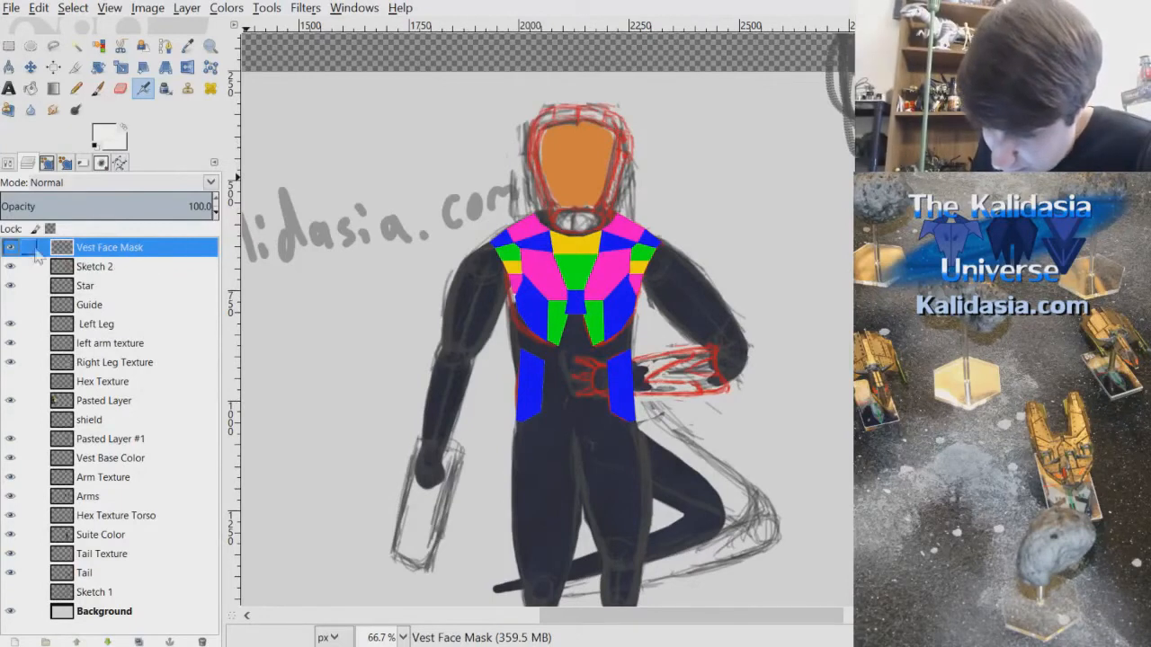
- Hide the Vest Face Mask and Sketch 2 layers, and make Vest Base Color the active layer
left_click(10, 247)
left_click(10, 266)
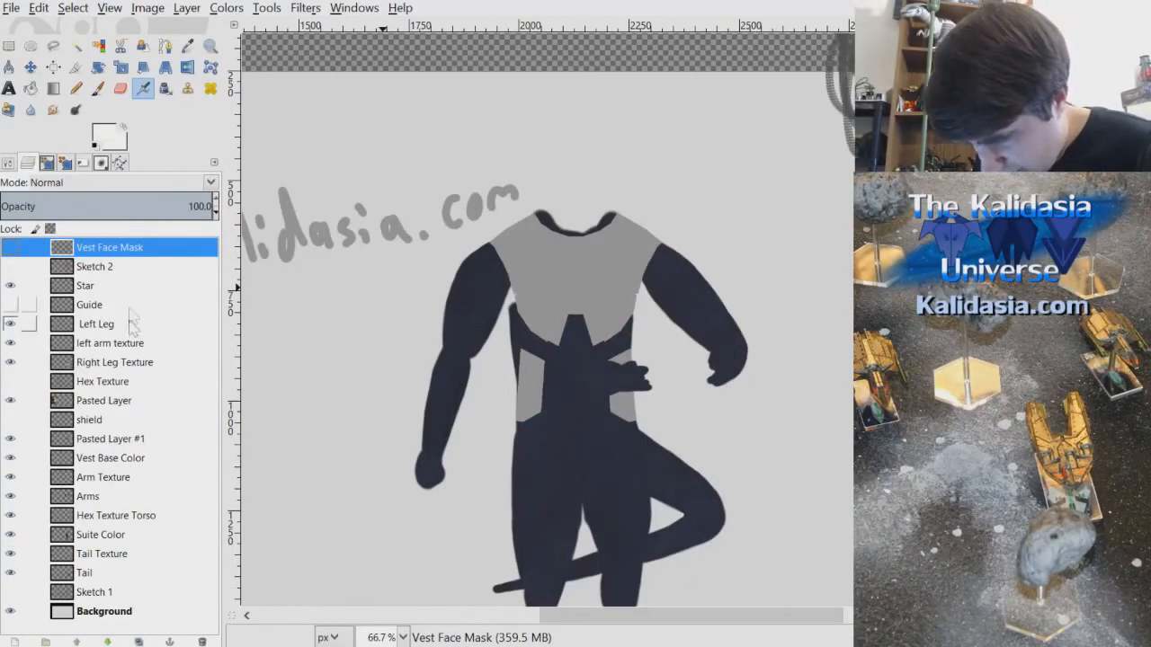
left_click(148, 460)
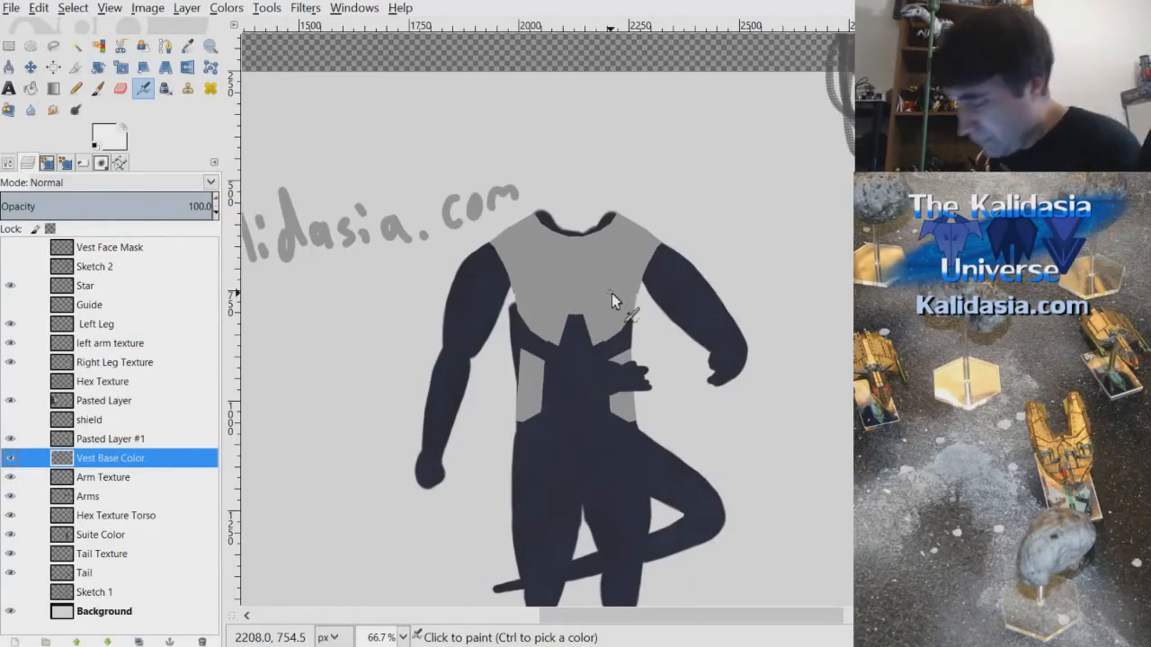
scroll(620, 310, "down", 3)
scroll(673, 329, "up", 2)
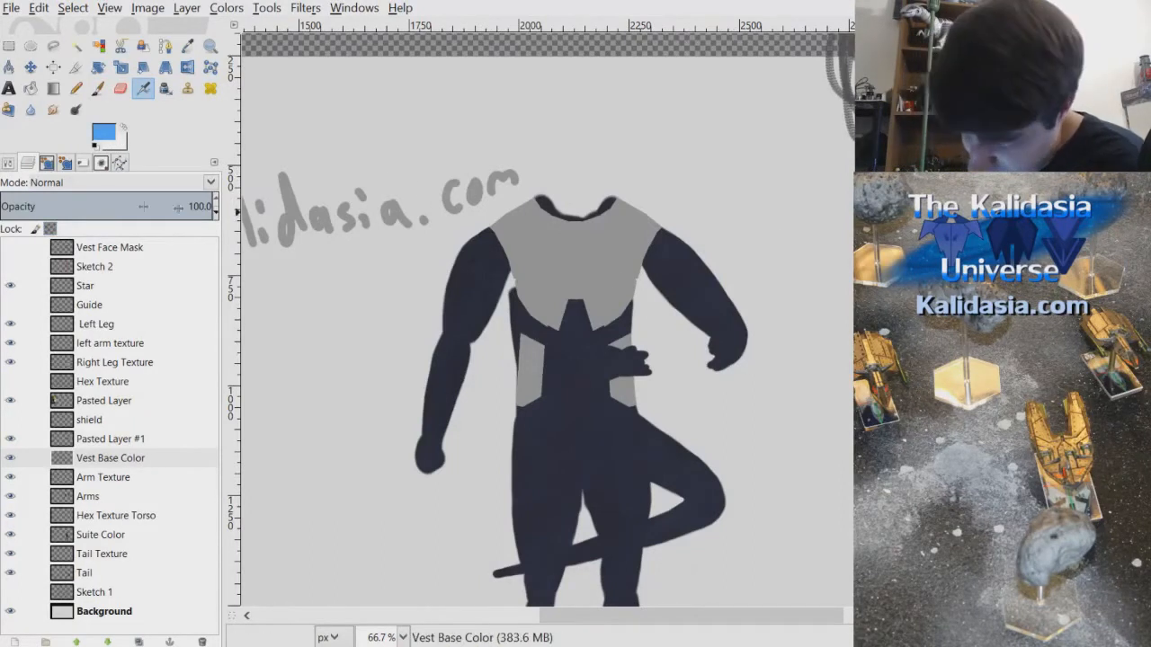
- Set the airbrush to the 2. Hardness 100 brush at size 629.13
left_click(9, 164)
left_click(125, 293)
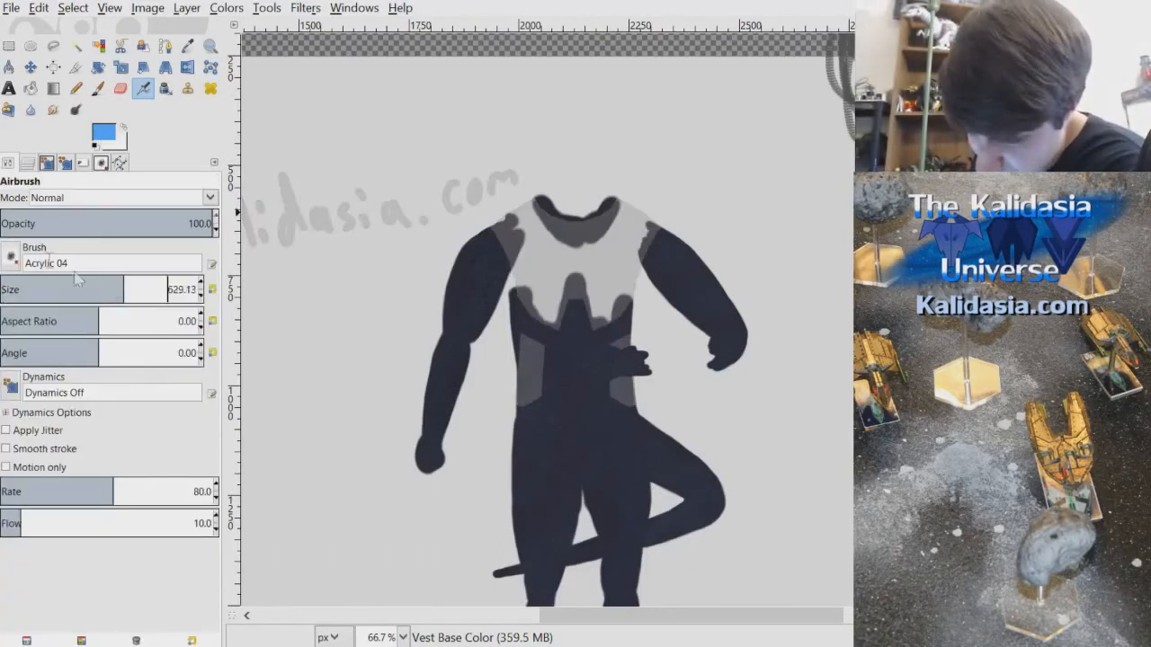
left_click(72, 304)
left_click(14, 259)
left_click(11, 315)
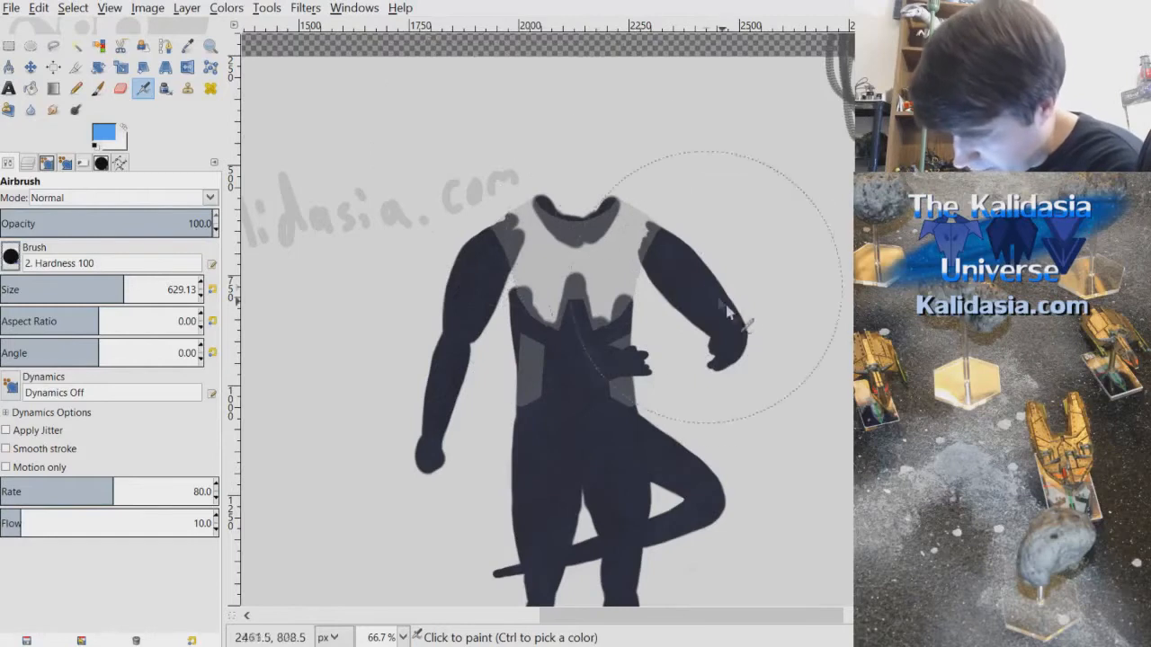
- Restore the Vest Base Color layer to full opacity
left_click(27, 163)
left_click_drag(77, 208, 259, 215)
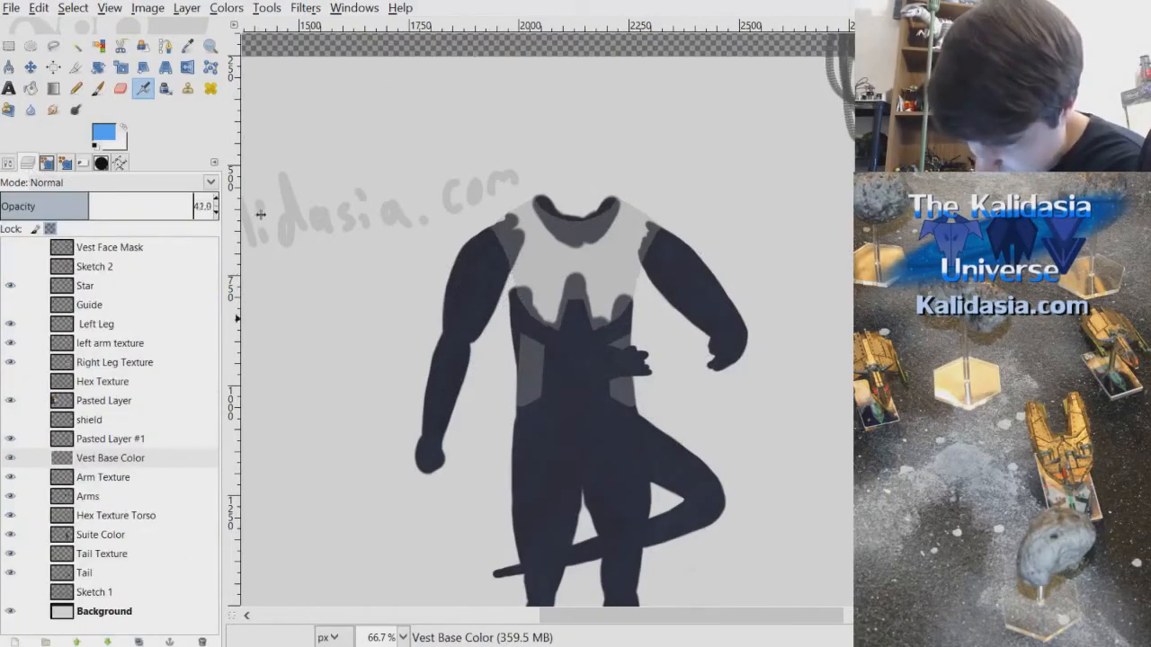
left_click_drag(97, 203, 227, 214)
- Set the airbrush opacity to 18 and tint the grey vest with broad blue strokes
left_click(8, 163)
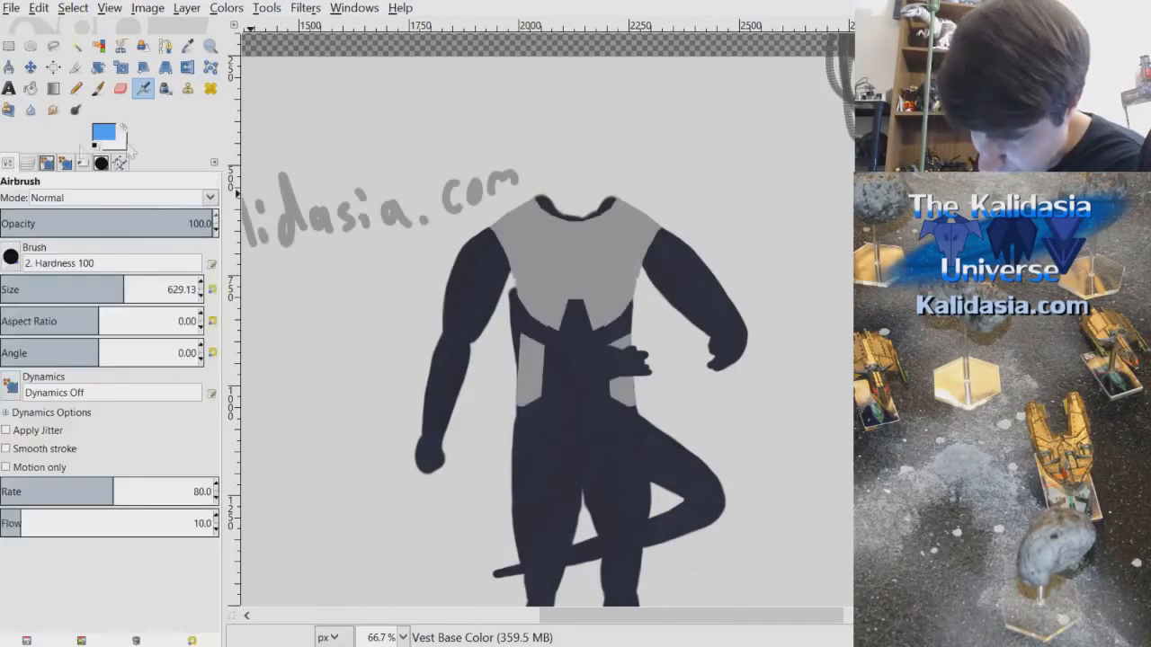
left_click_drag(70, 225, 41, 225)
left_click(38, 216)
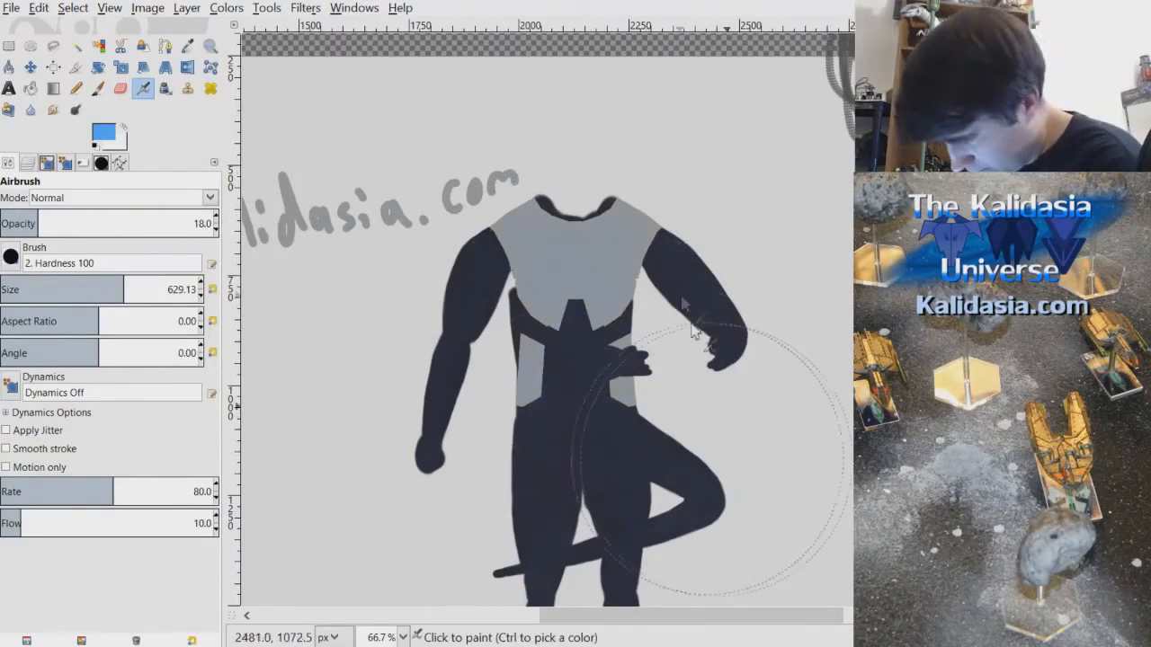
mouse_move(669, 184)
left_mouse_down()
mouse_move(583, 313)
mouse_move(506, 477)
mouse_move(521, 514)
mouse_move(624, 421)
mouse_move(754, 371)
left_mouse_up()
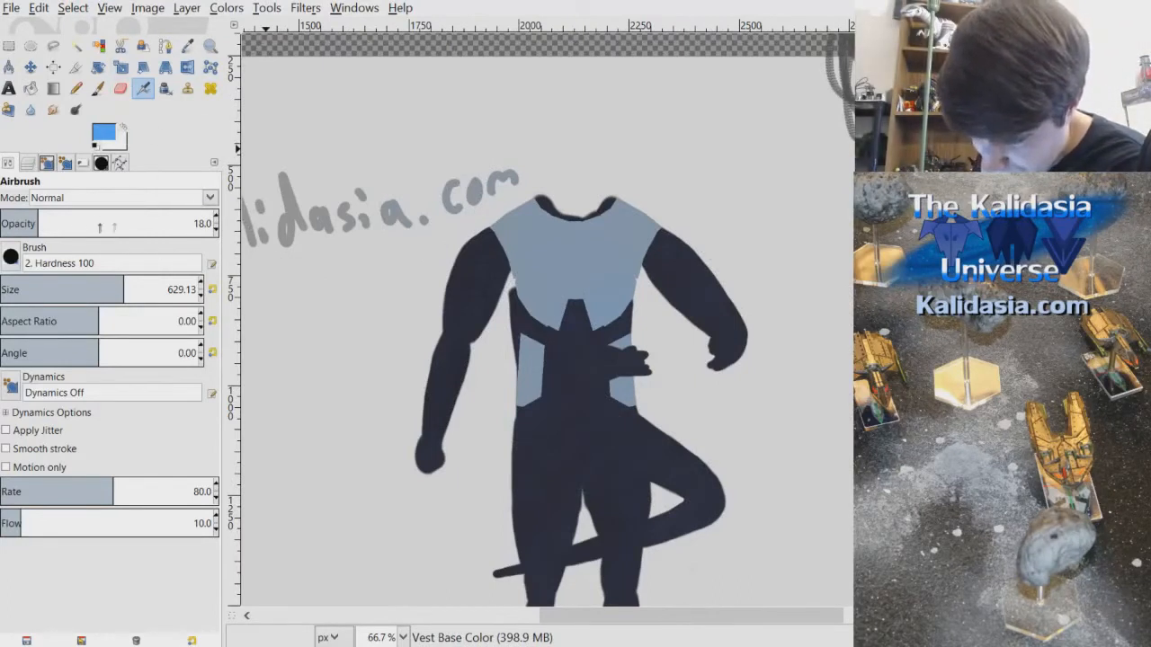
- Switch the airbrush to the Acrylic 04 brush at size 11.02 and add fine blue strokes on the vest's right side
left_click(99, 318)
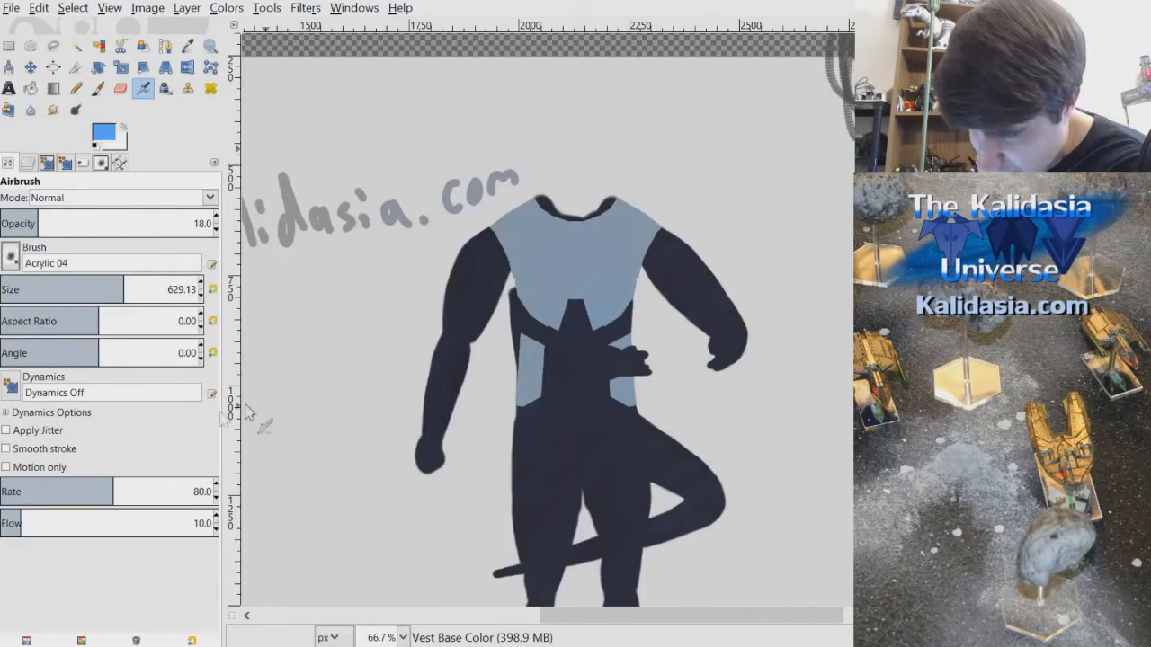
left_click(5, 289)
scroll(626, 309, "up", 5)
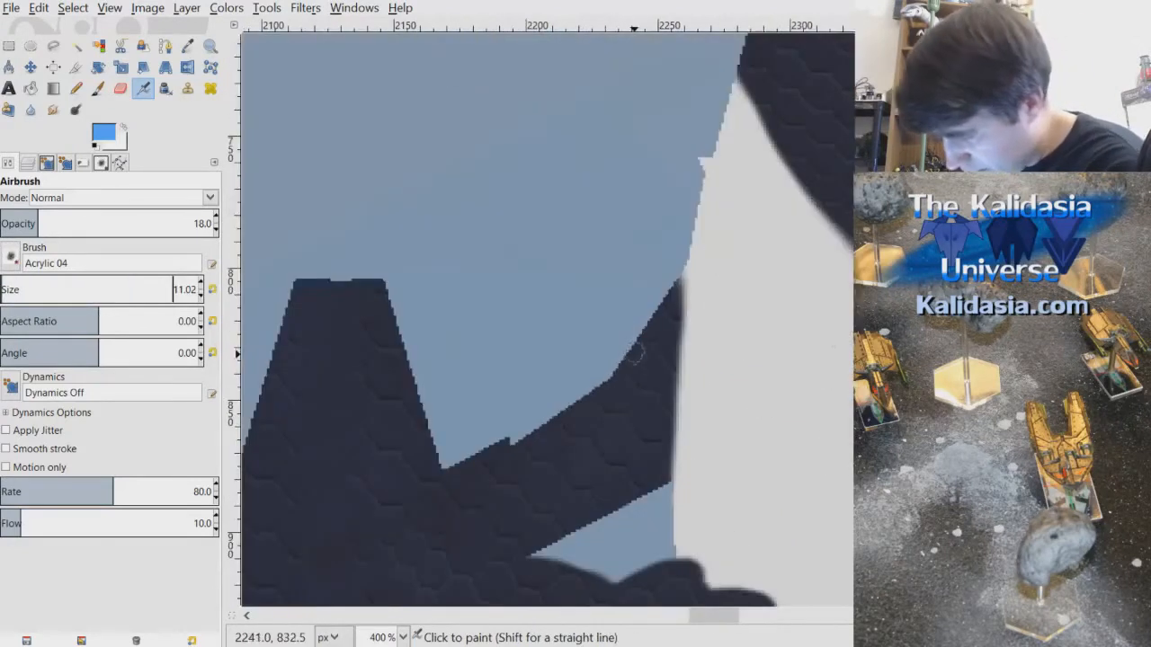
scroll(633, 350, "up", 5)
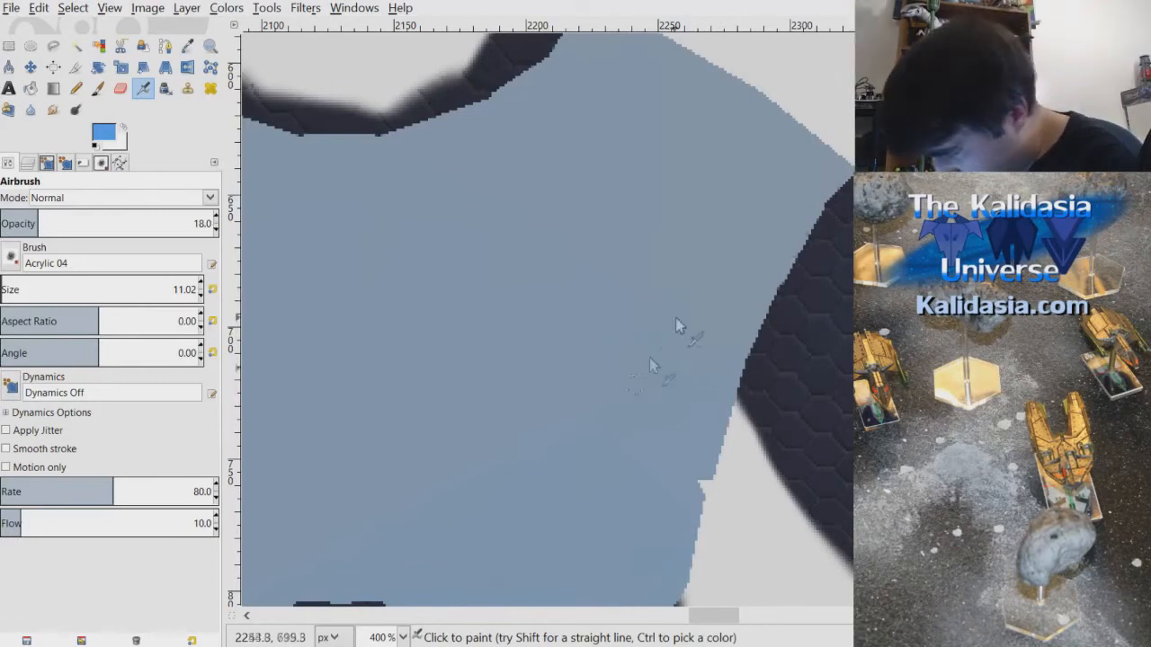
scroll(733, 322, "down", 1, "ctrl")
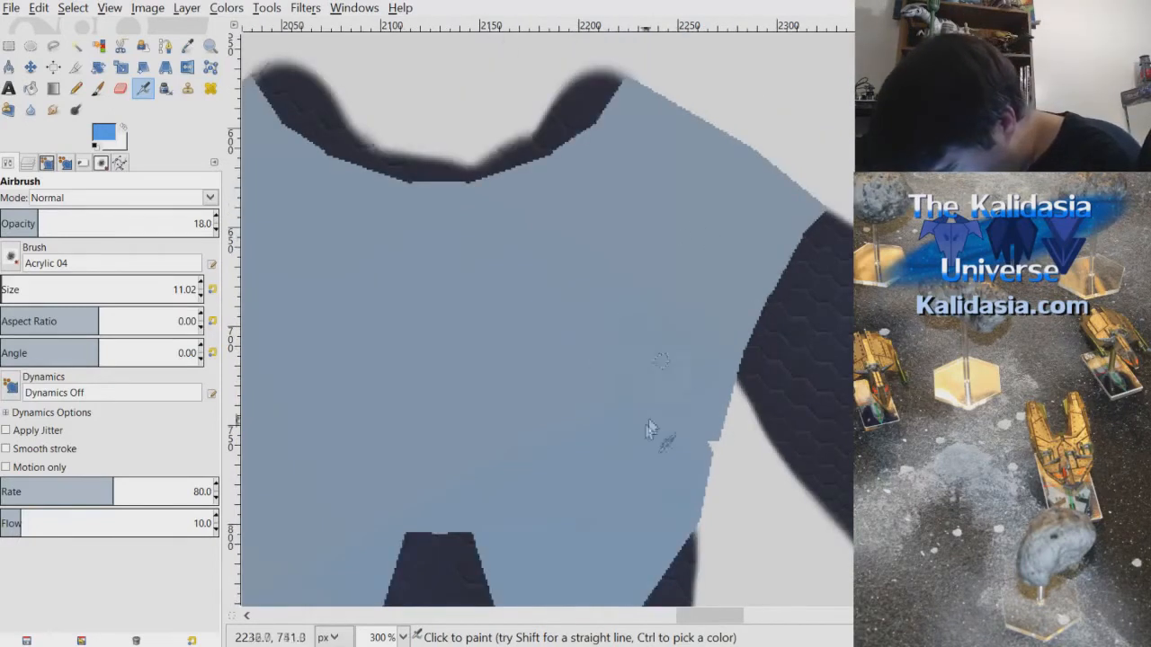
left_click_drag(36, 223, 513, 206)
left_click_drag(611, 288, 629, 347)
key("ctrl+z")
- Set the airbrush opacity to 45 with a jitter amount of 3.10, and add blue texture to the vest's right half
left_click(96, 225)
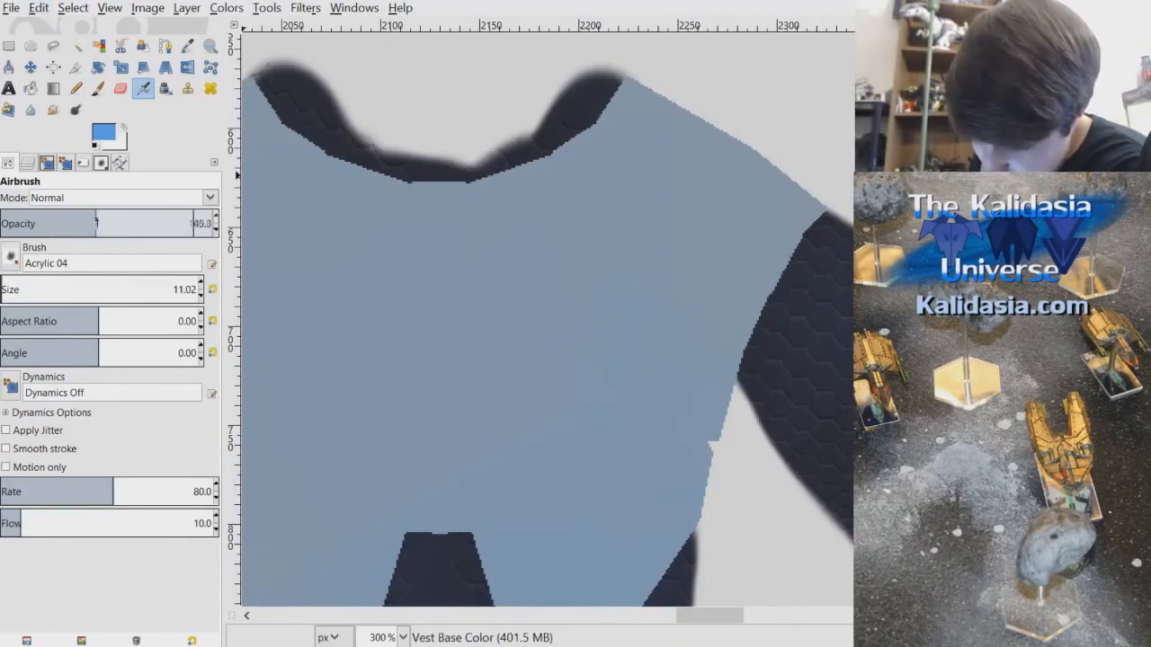
left_click(35, 431)
left_click(24, 453)
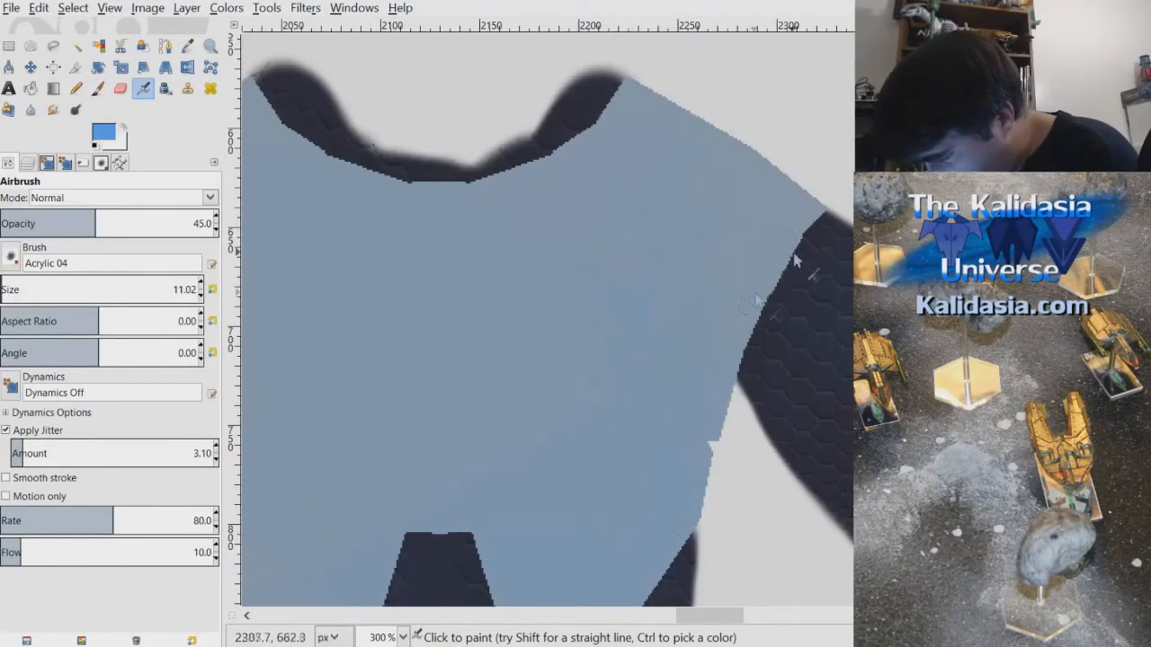
scroll(670, 485, "down", 3)
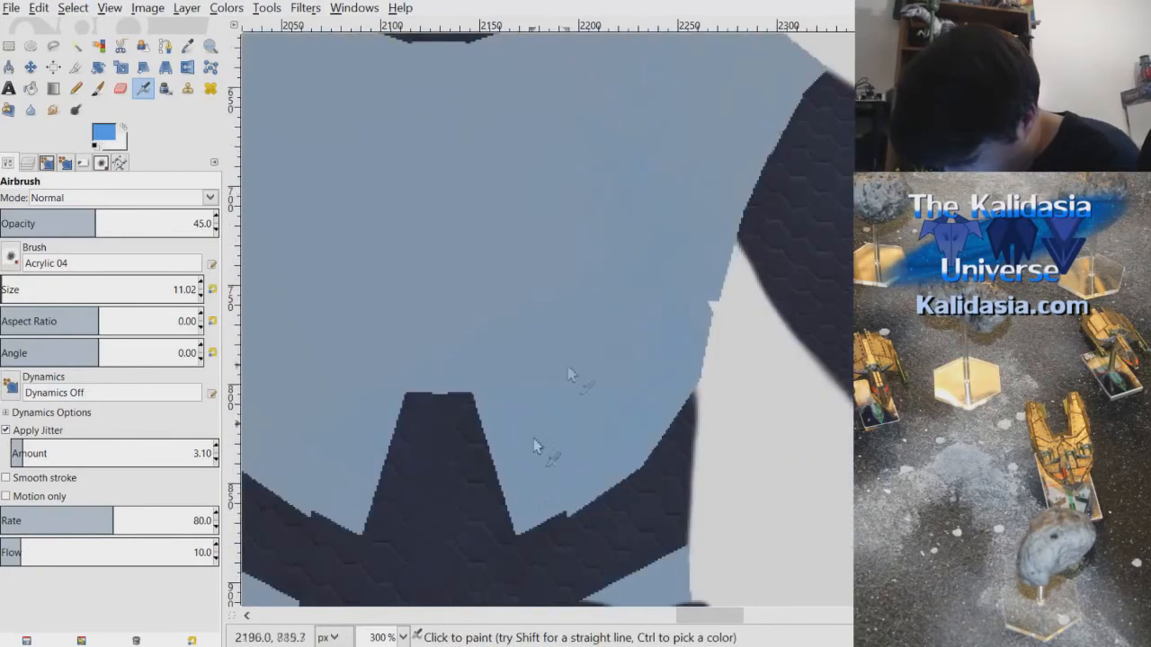
scroll(598, 212, "up", 4)
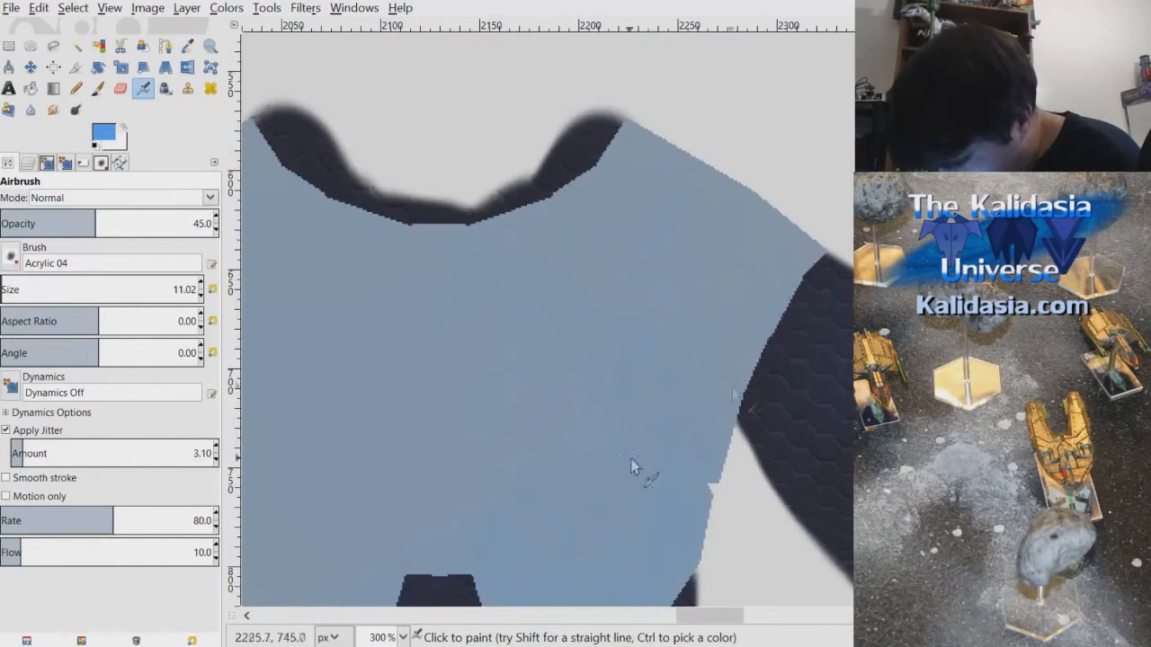
- Airbrush subtle blue texture over the left half and centre of the vest
scroll(738, 533, "left", 5)
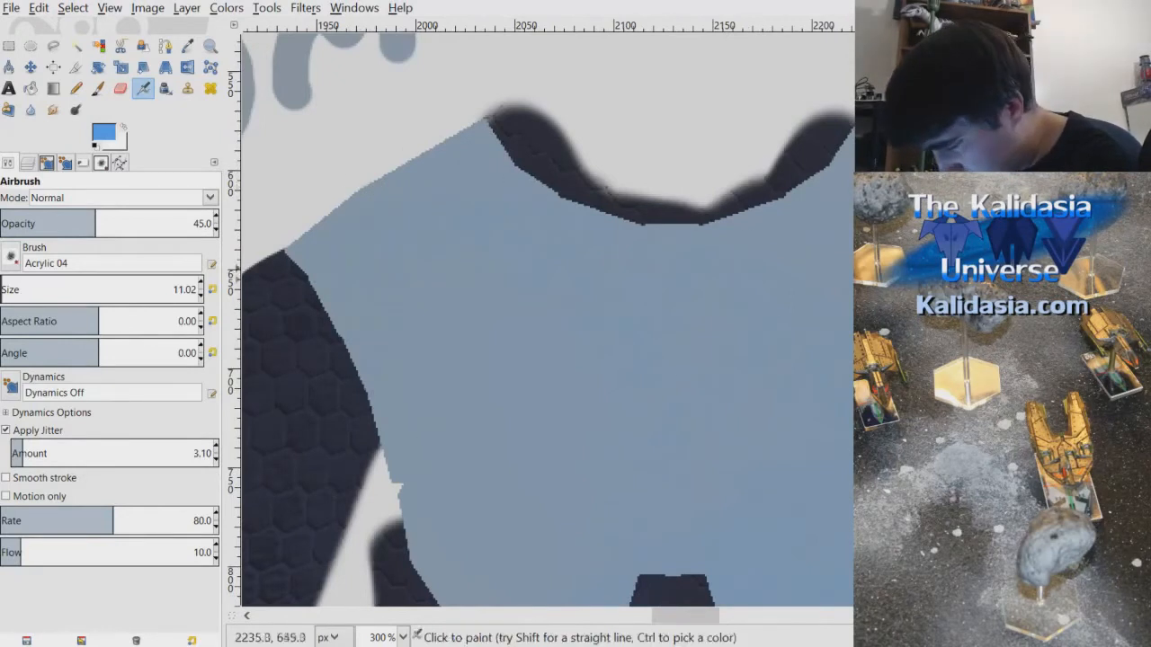
scroll(539, 319, "down", 5)
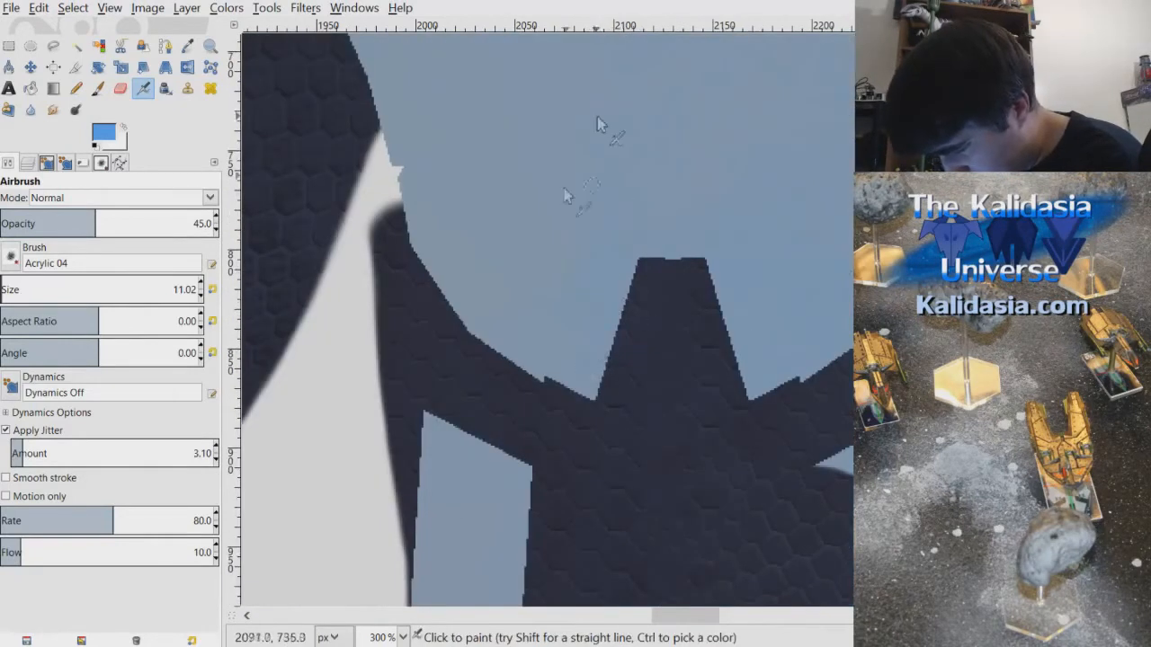
scroll(584, 251, "up", 2)
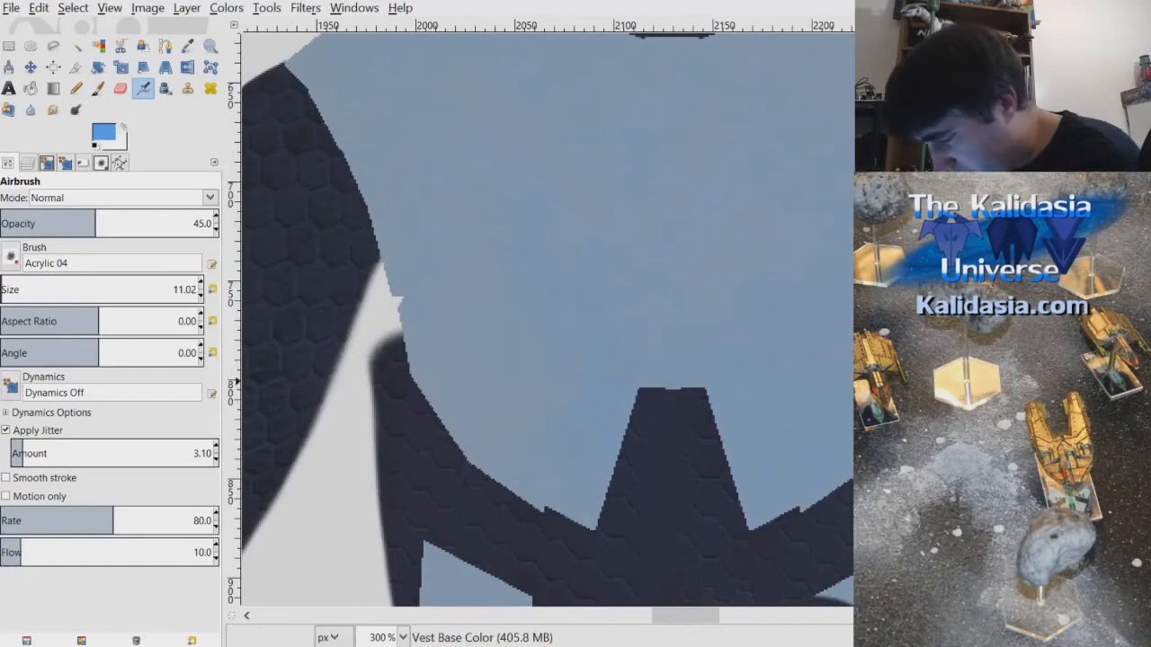
scroll(806, 305, "up", 2)
scroll(560, 367, "down", 3)
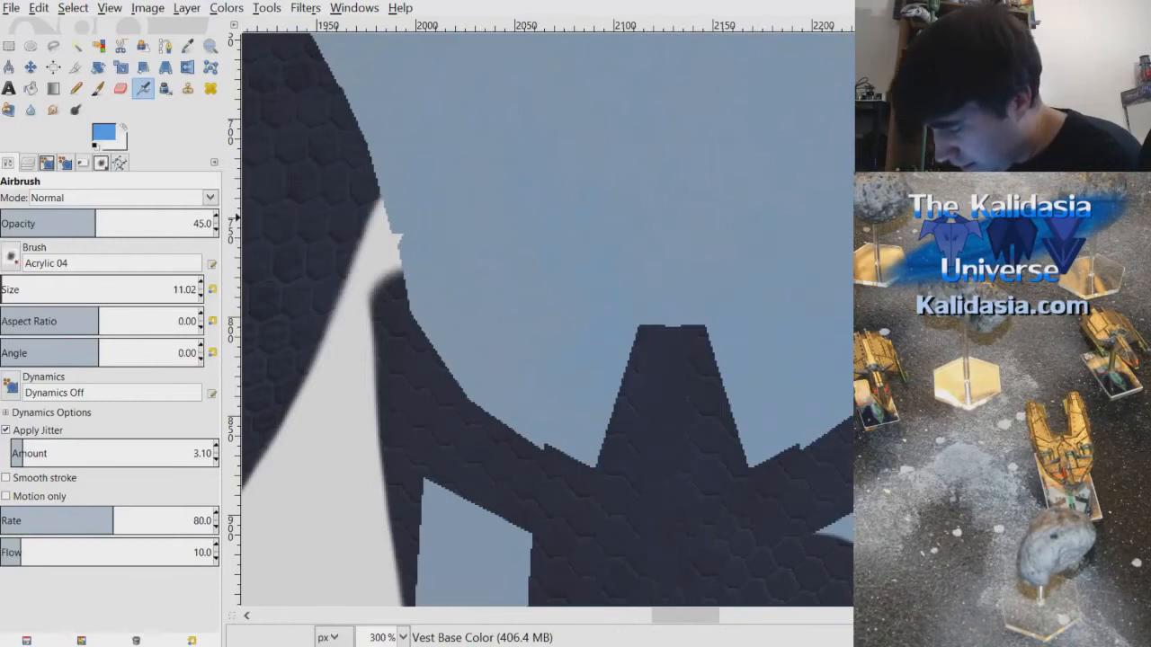
scroll(609, 557, "up", 3)
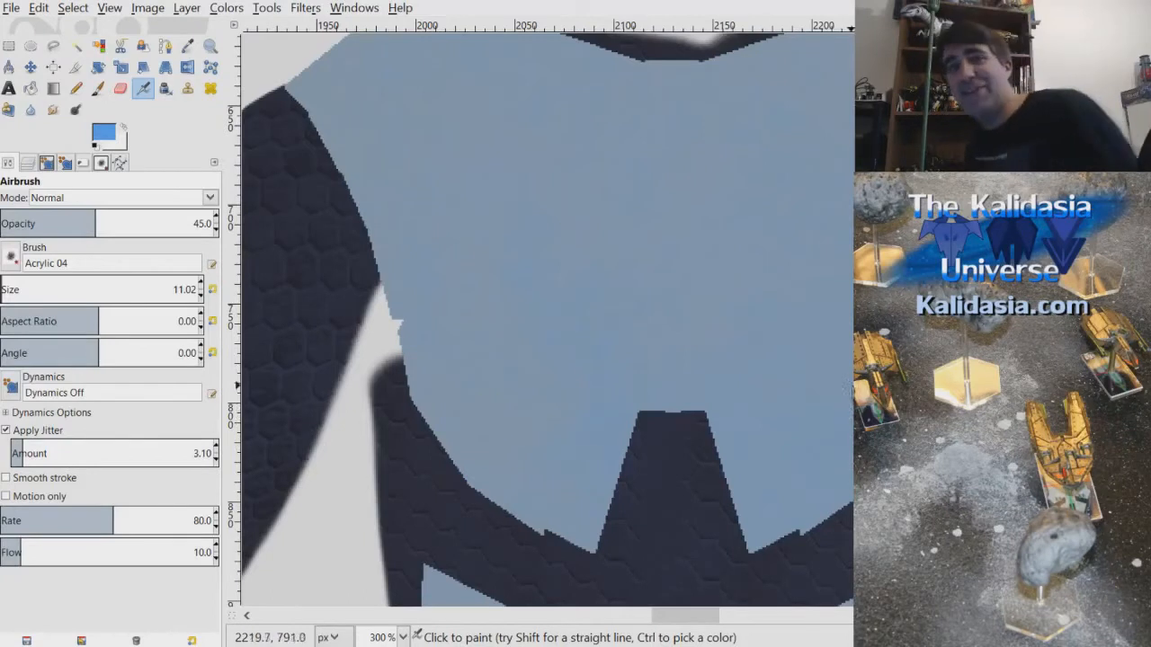
- Build up more blue airbrush texture on the vest's right half, from the lower edge to the neckline
left_click_drag(710, 629, 742, 622)
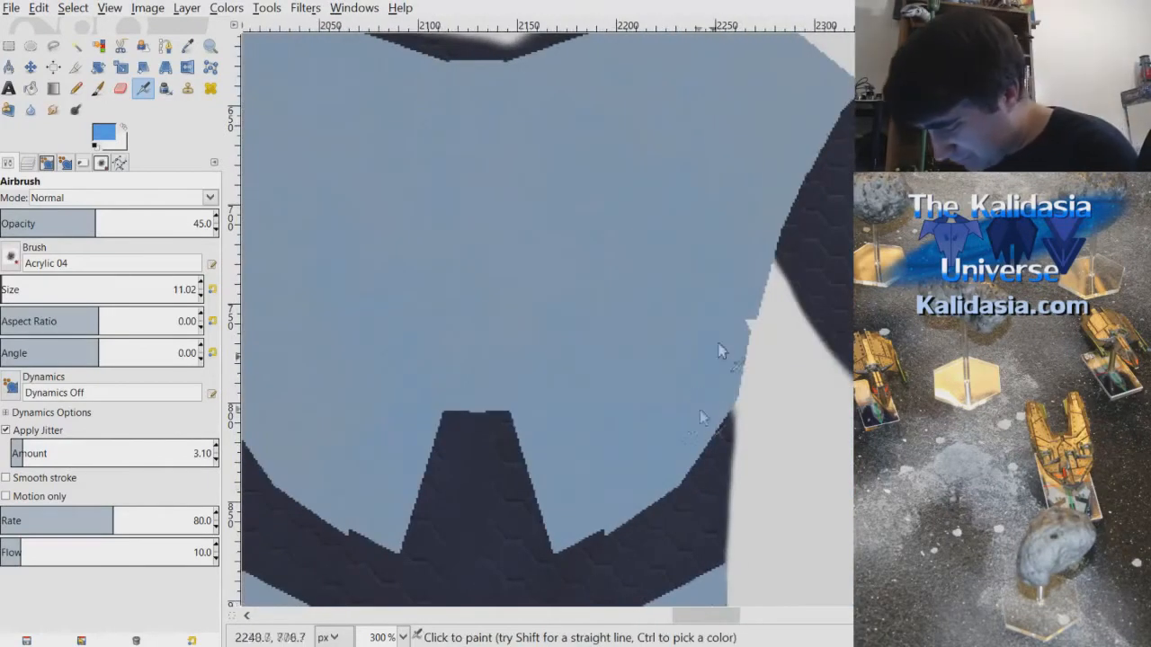
scroll(717, 350, "up", 4)
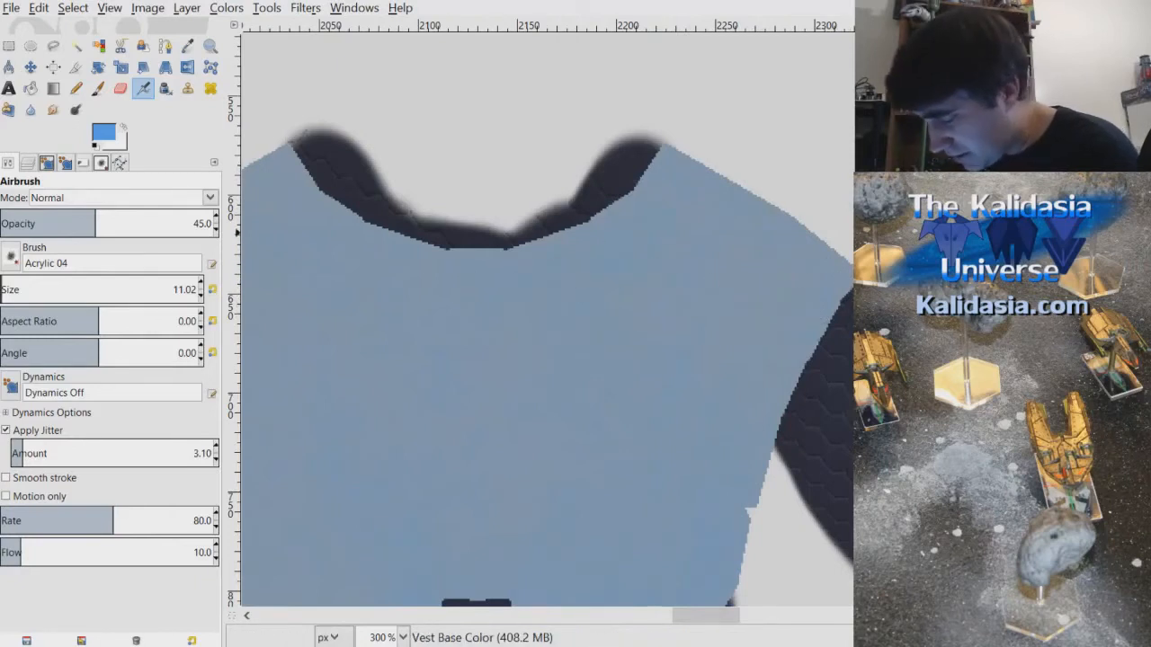
scroll(726, 218, "down", 5)
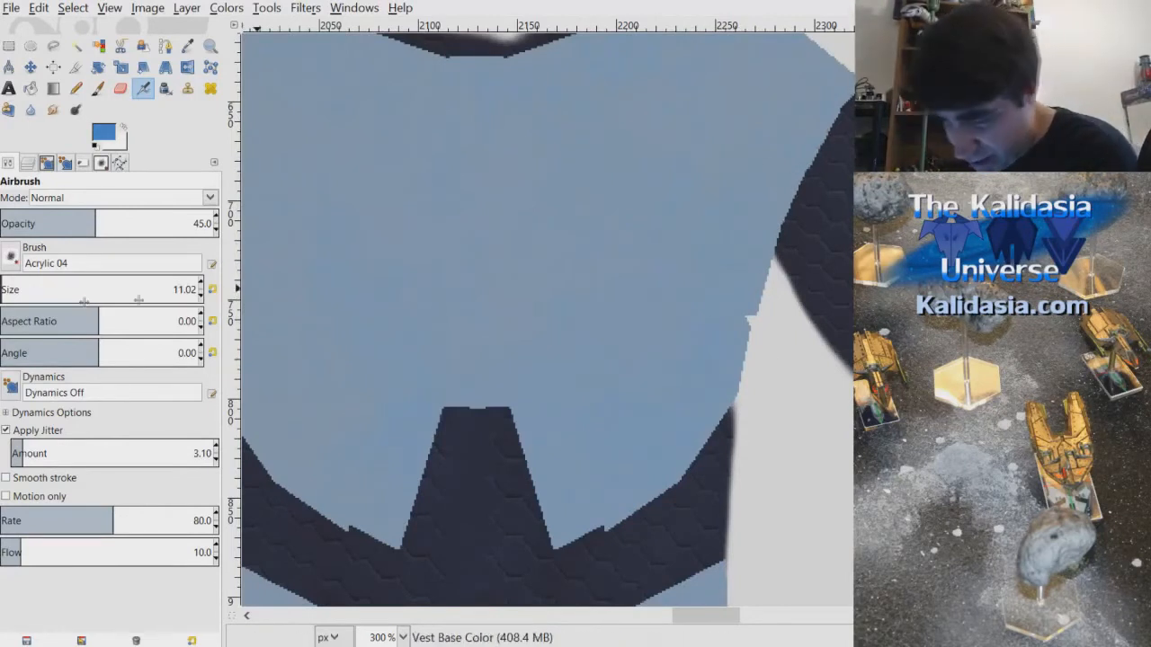
- Set the airbrush size to 24.39 and add soft blue texture across the vest's chest and shoulders
left_click_drag(5, 292, 11, 292)
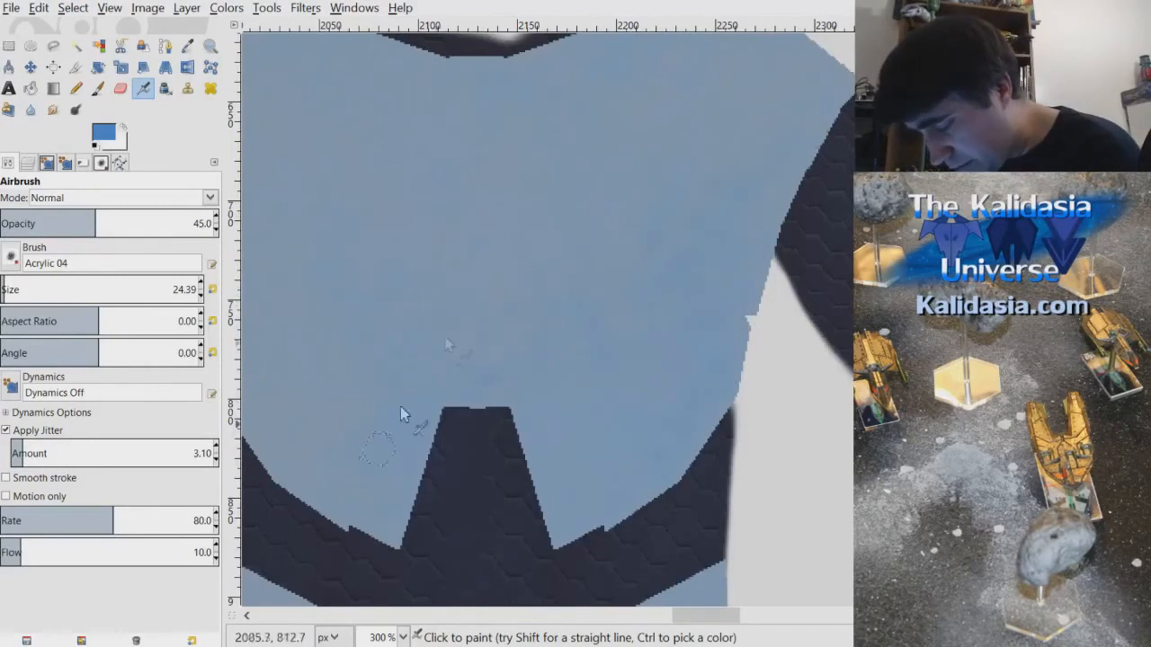
scroll(724, 201, "up", 3)
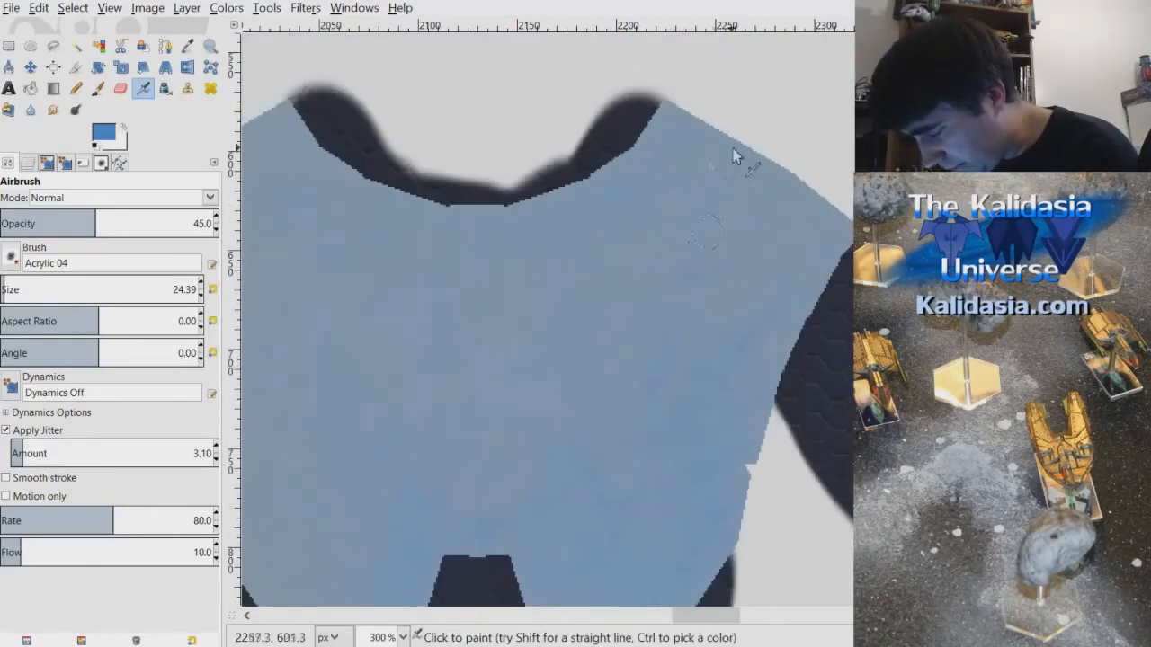
scroll(676, 329, "left", 7)
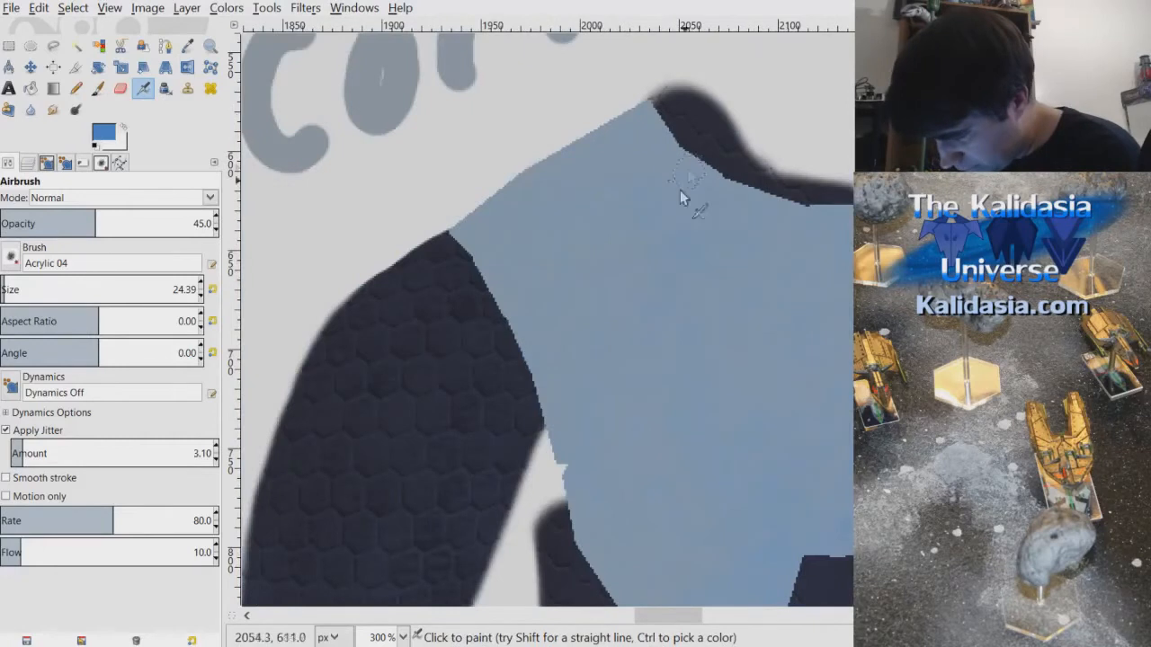
scroll(642, 554, "down", 4)
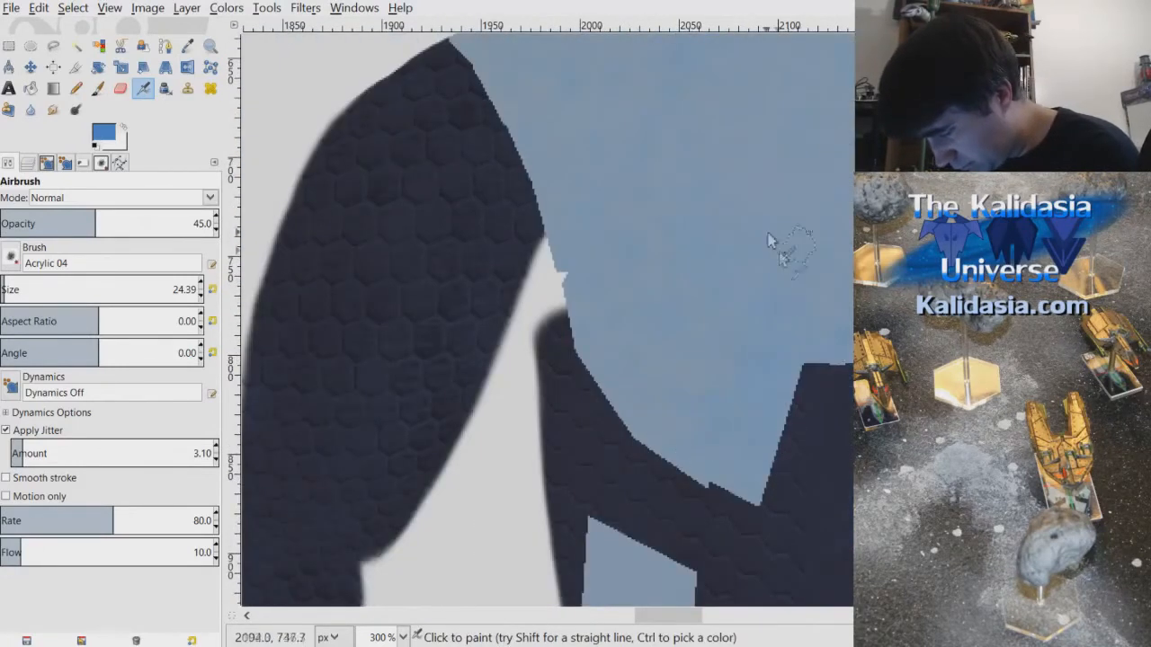
scroll(746, 436, "right", 5)
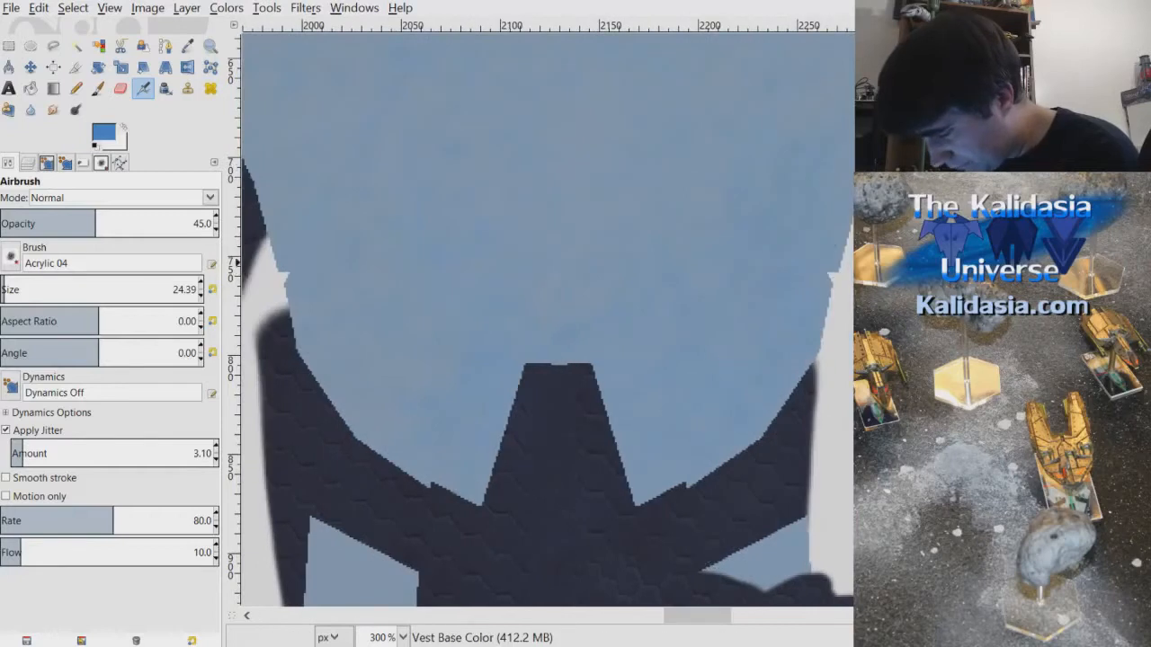
- Airbrush blue texture onto the vest's lower side panels and build it up over the upper chest below the neckline
scroll(796, 357, "down", 5)
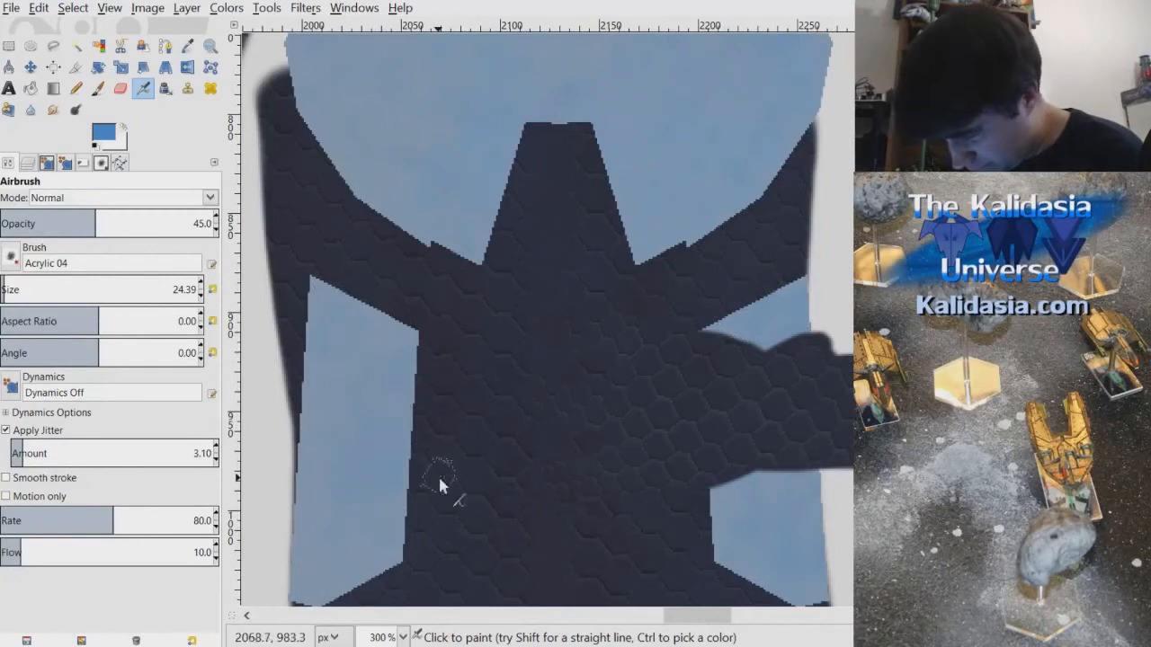
scroll(776, 359, "up", 5)
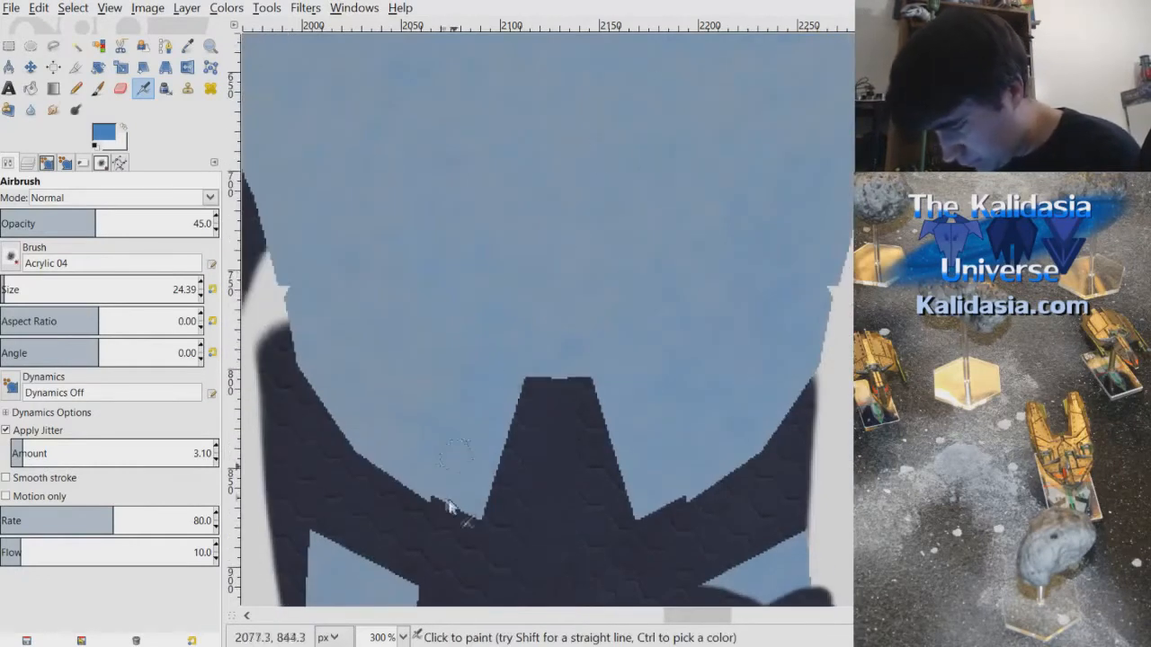
scroll(762, 399, "up", 8)
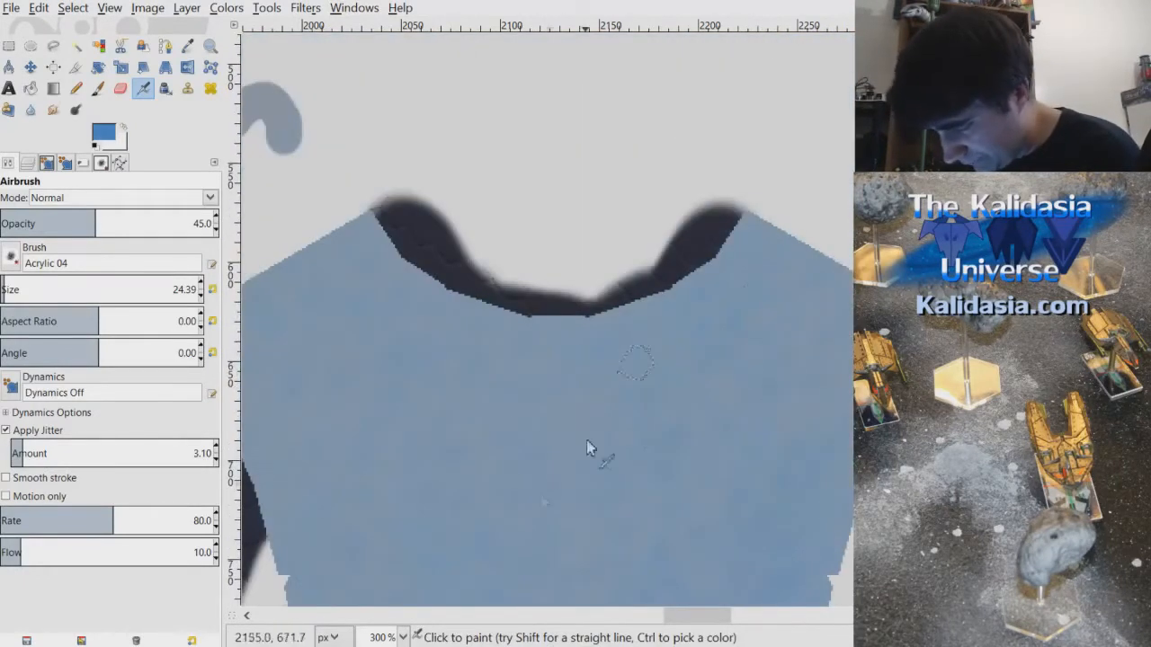
scroll(318, 327, "down", 4)
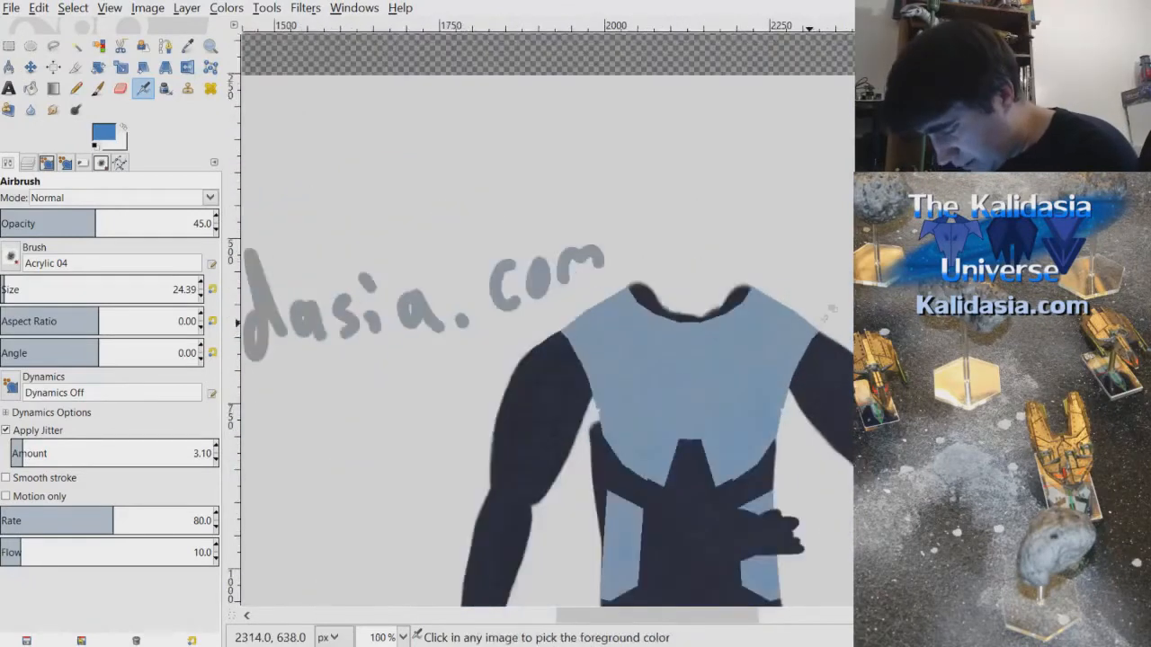
scroll(811, 328, "up", 2)
scroll(641, 318, "up", 3)
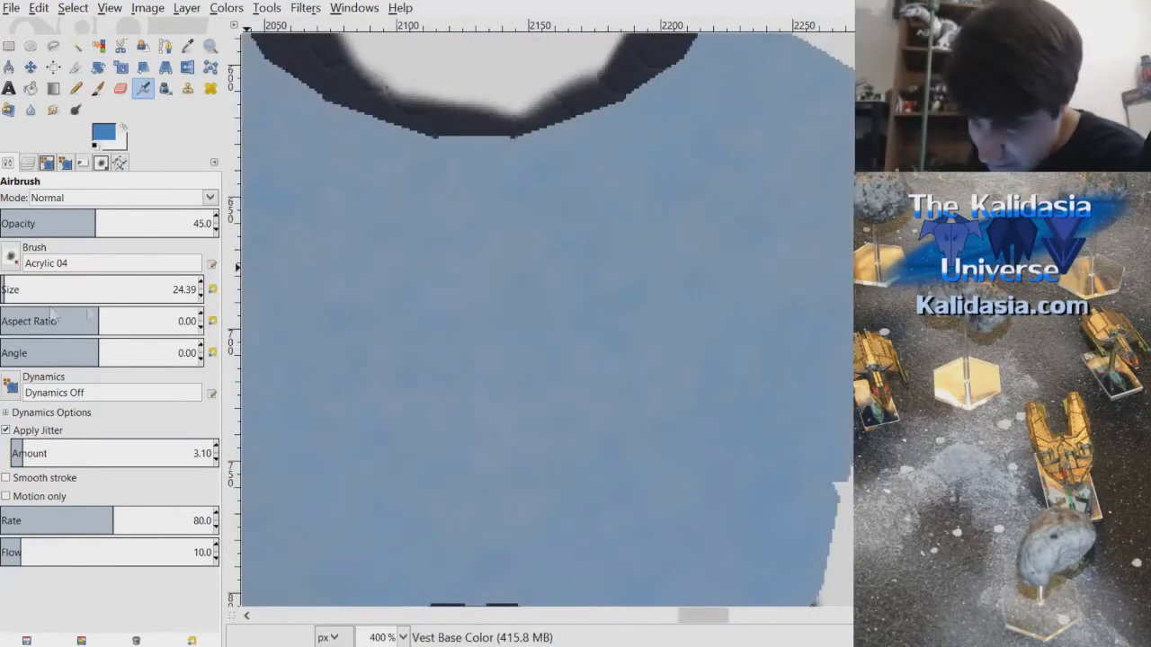
- Blend the blue texture across the vest's chest with the Smudge tool, using the Acrylic 04 brush at size 24.39
left_click(52, 109)
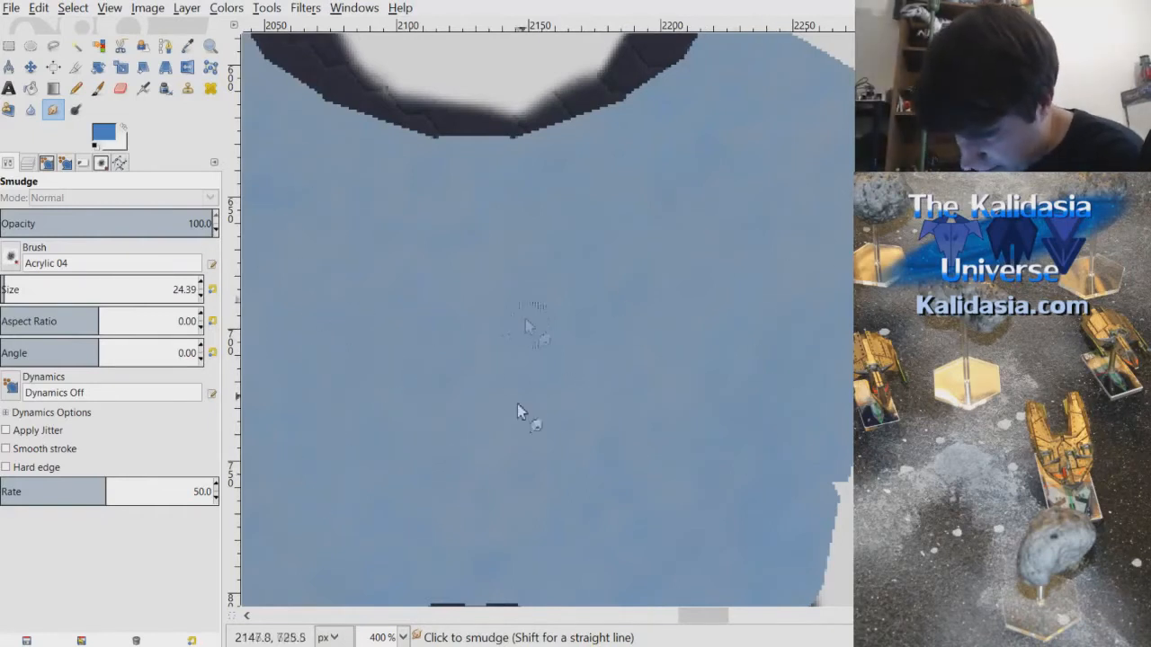
left_click_drag(709, 617, 669, 617)
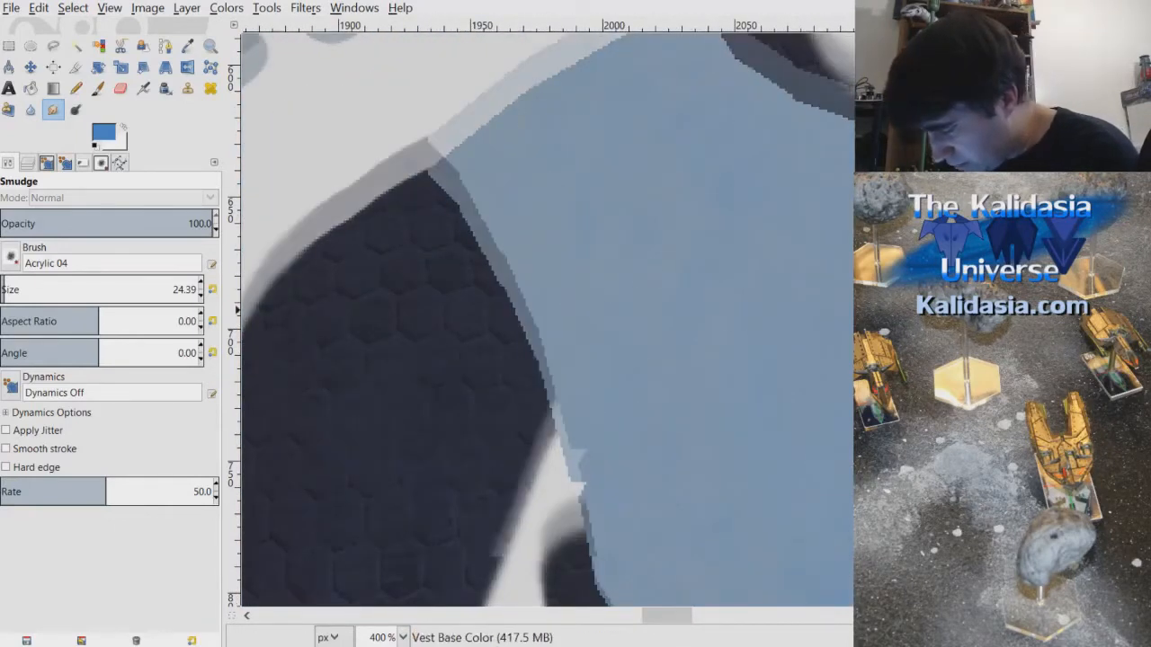
left_click_drag(1101, 175, 1101, 199)
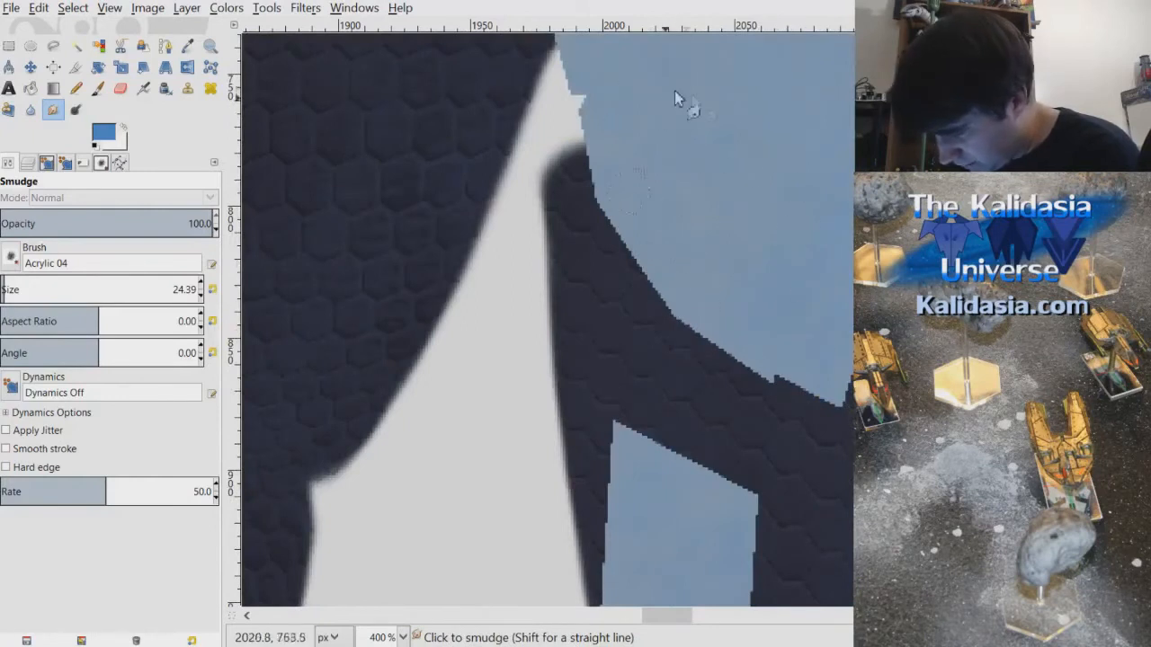
scroll(789, 423, "down", 2)
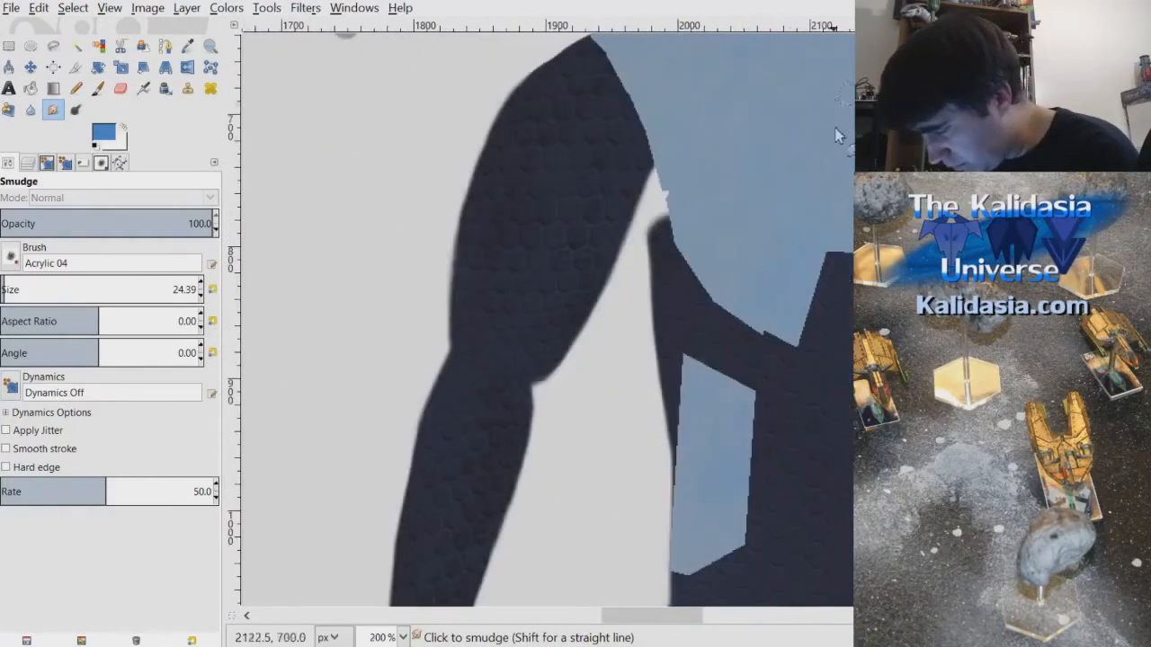
left_click_drag(689, 617, 712, 616)
scroll(733, 546, "up", 5)
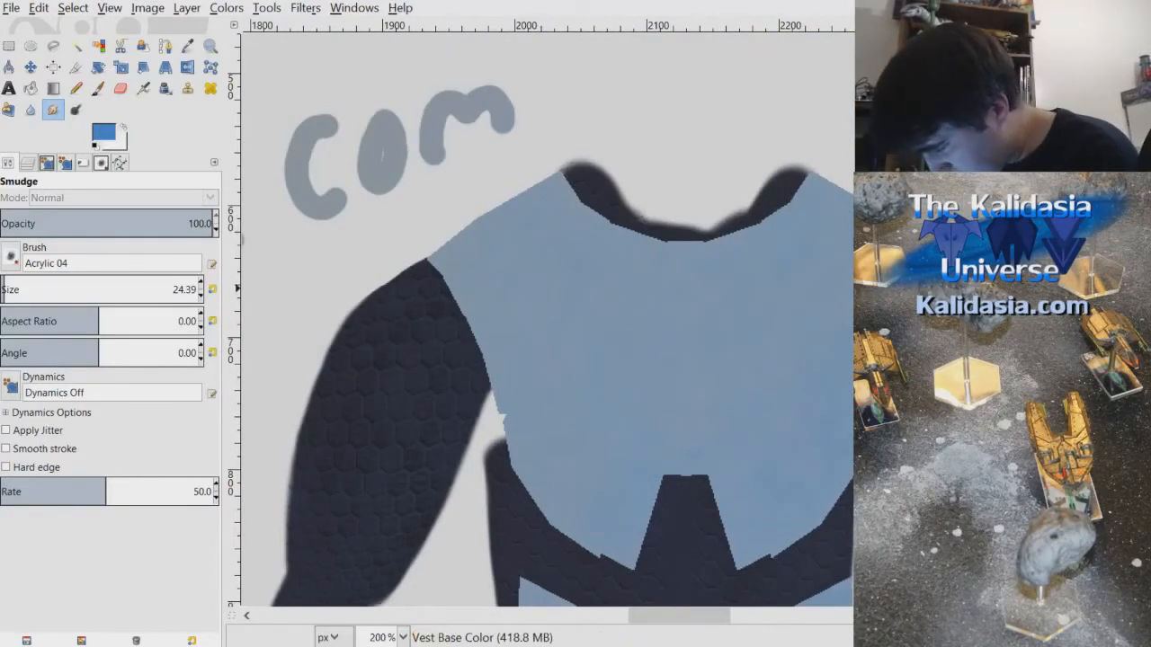
- Smudge the blue texture on the vest's side panels and chest, and save the image
scroll(849, 412, "down", 4)
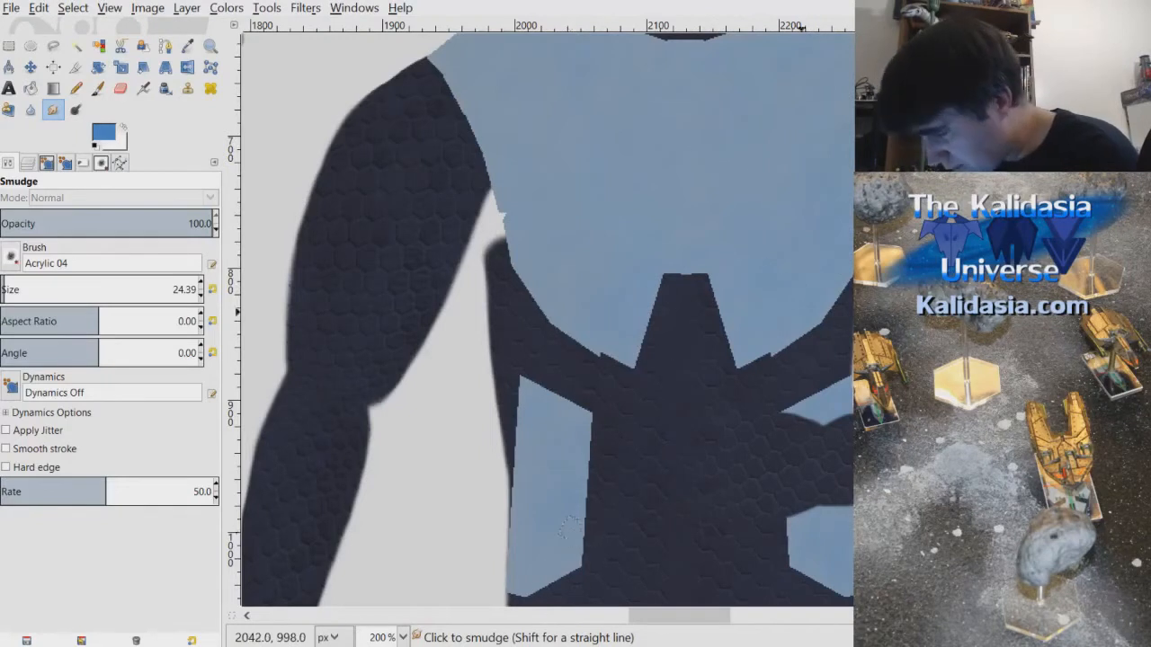
scroll(800, 311, "down", 1)
scroll(822, 216, "up", 1)
scroll(822, 257, "up", 3)
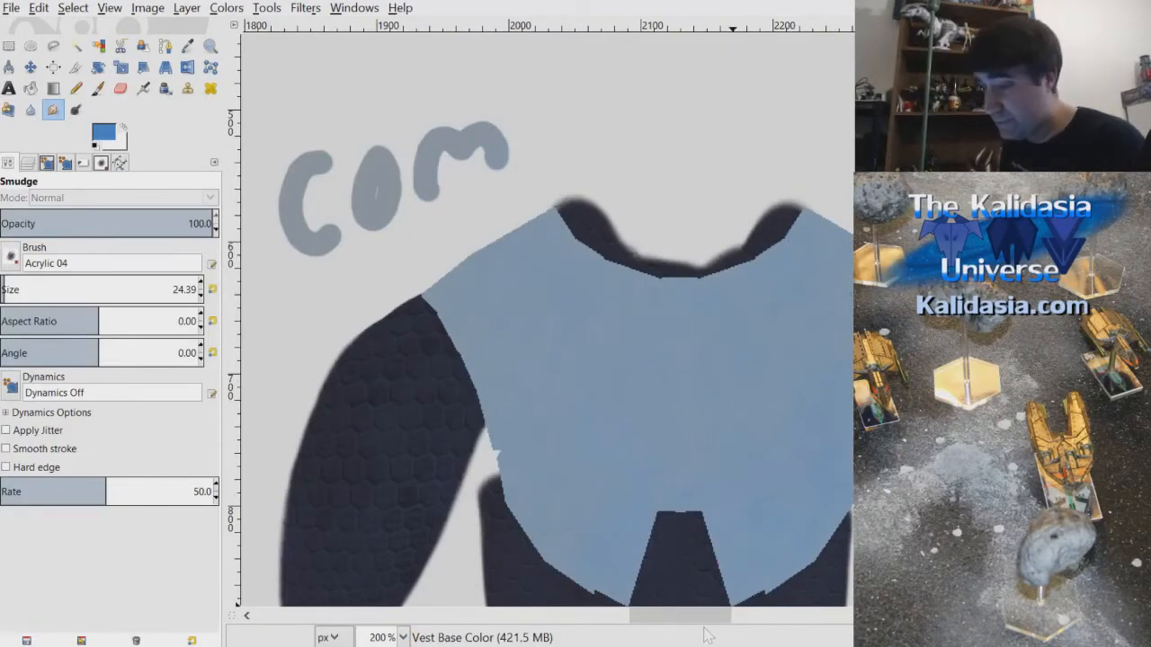
key("ctrl+s")
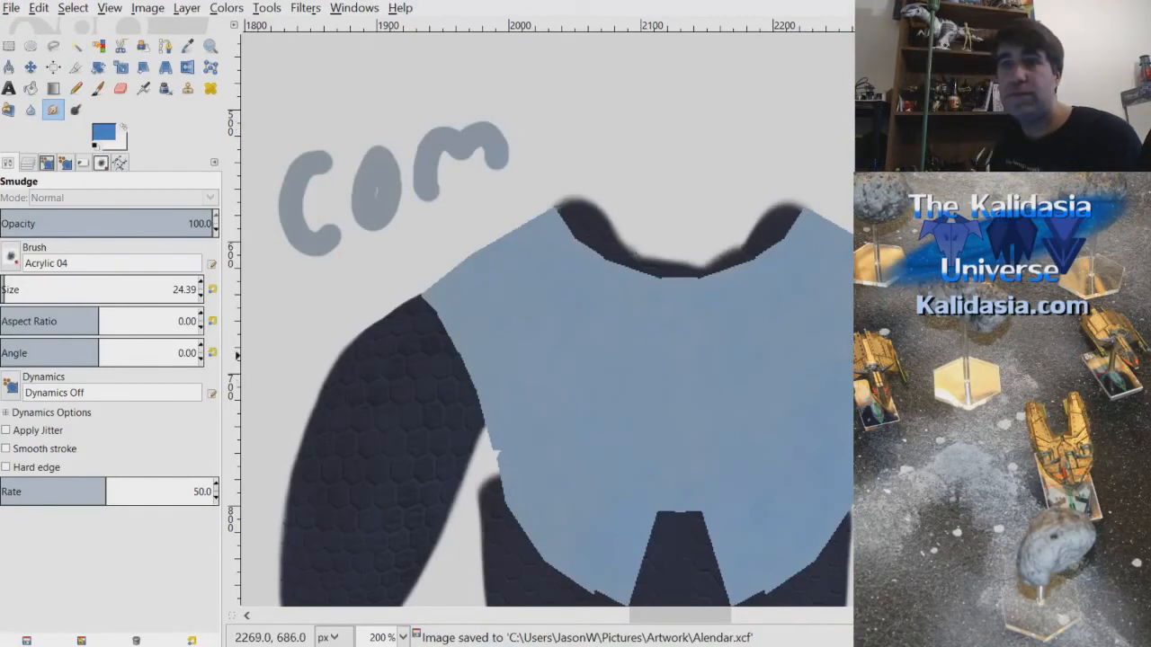
- Show the Vest Face Mask layer, examine its colour-coded facets over the vest up close and zoomed out, and hide it again
left_click_drag(712, 618, 739, 620)
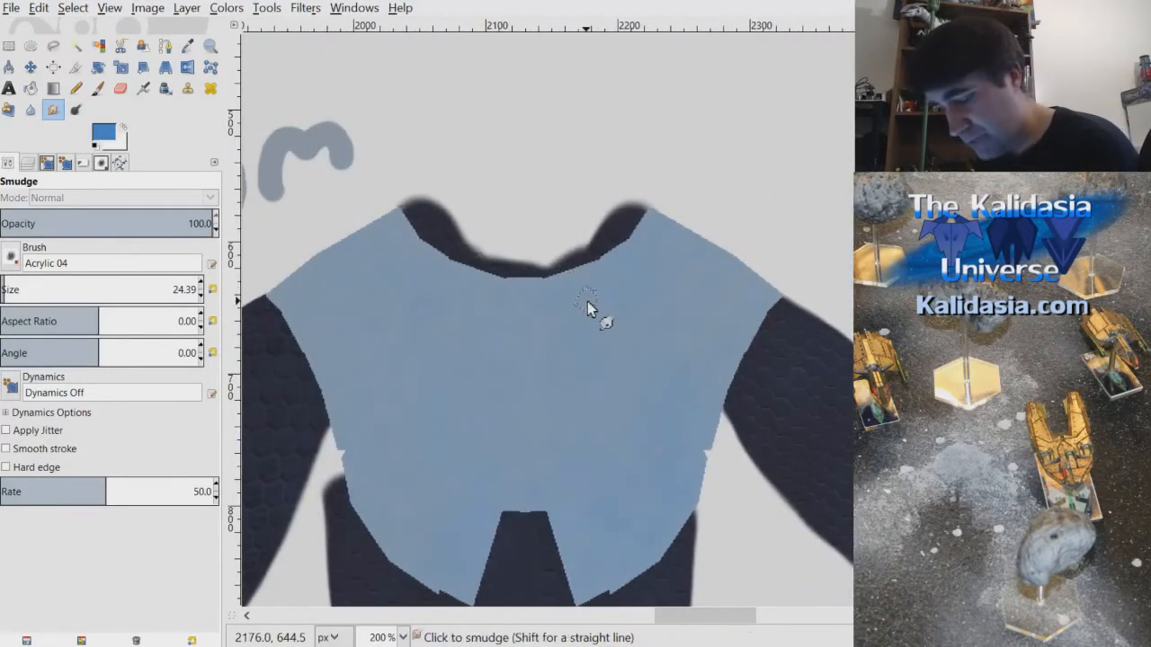
scroll(548, 319, "down", 2)
scroll(548, 319, "up", 1)
left_click(29, 163)
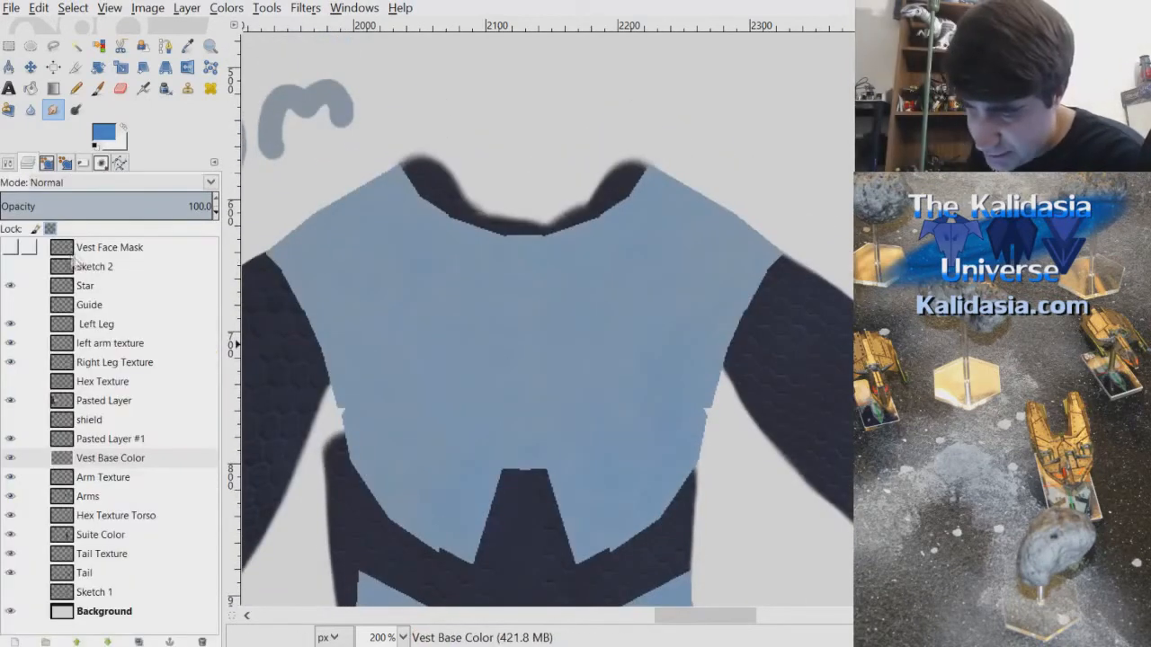
left_click(9, 248)
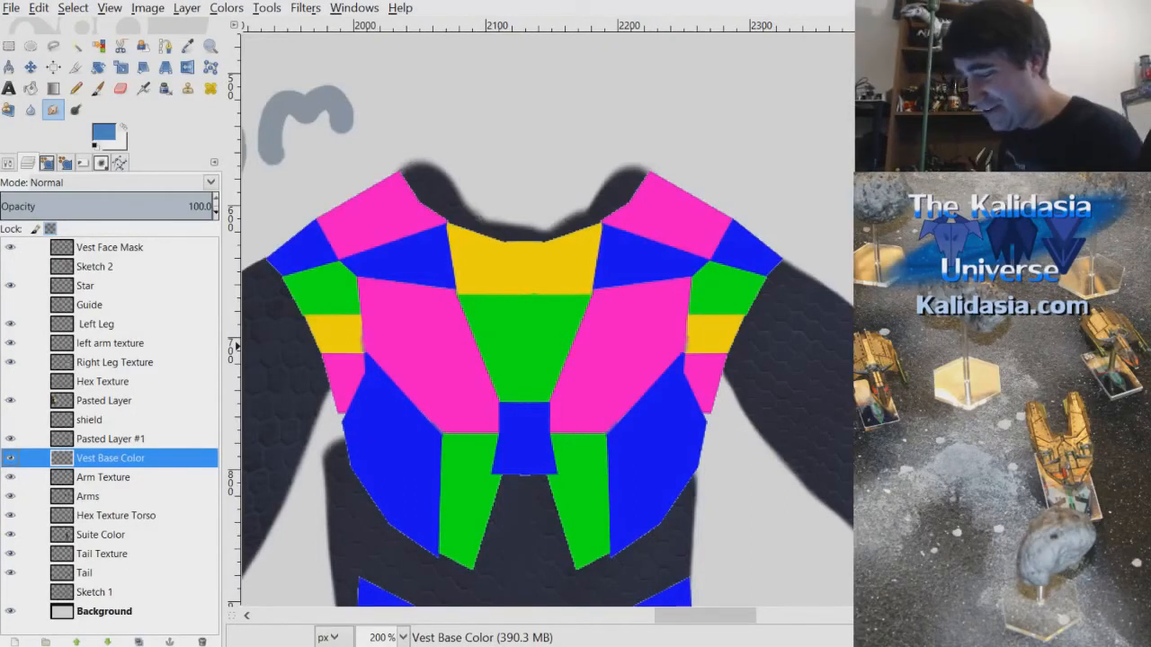
scroll(540, 342, "down", 2)
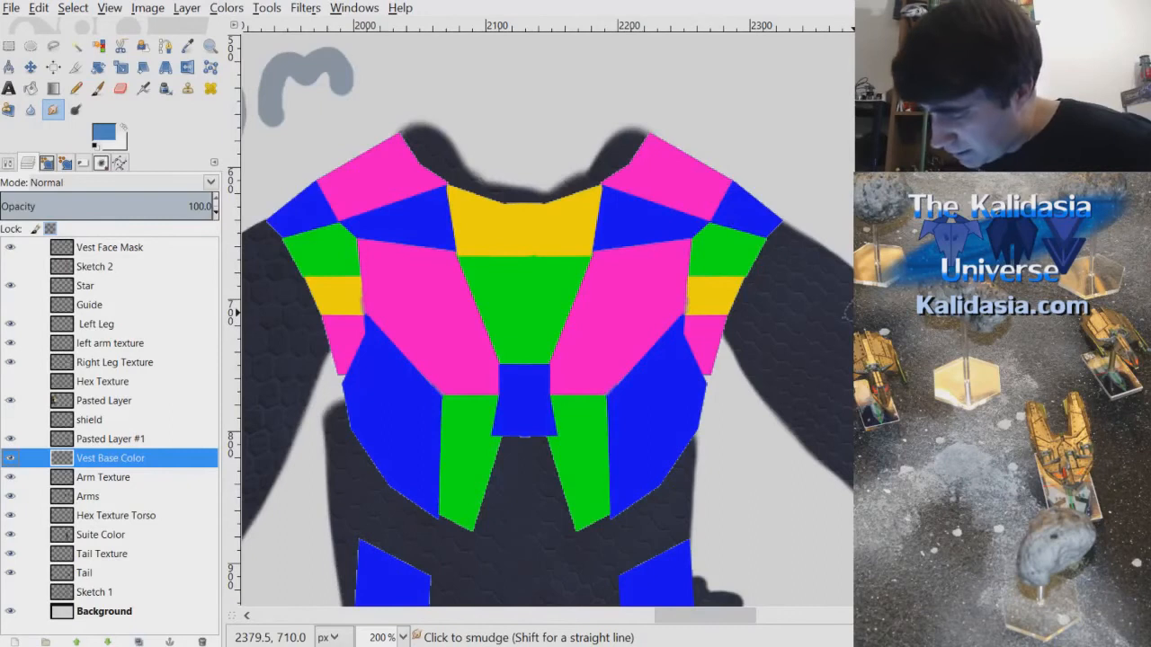
scroll(692, 346, "down", 3)
left_click_drag(781, 616, 810, 633)
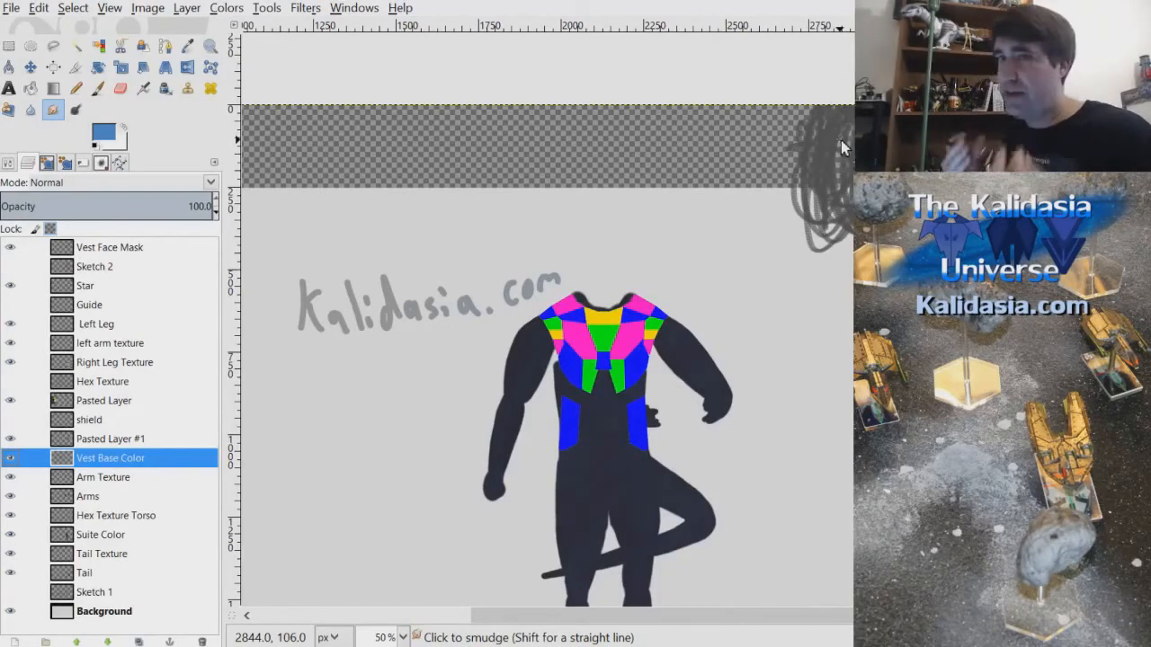
scroll(649, 353, "up", 4)
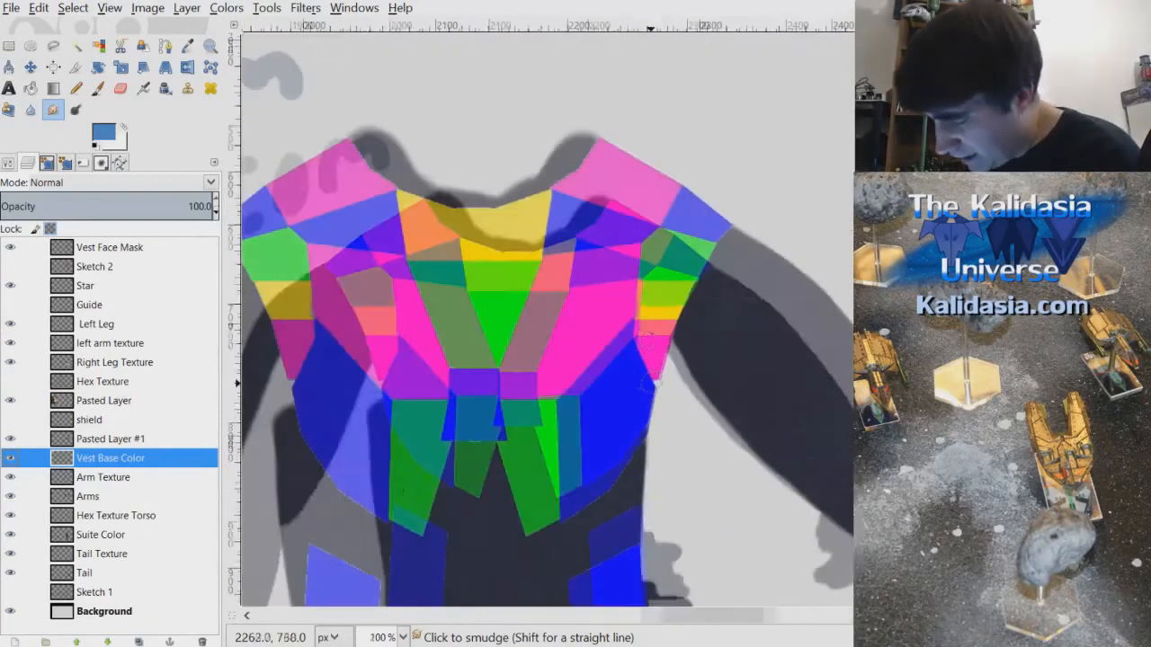
left_click_drag(649, 385, 649, 406)
scroll(548, 320, "up", 1)
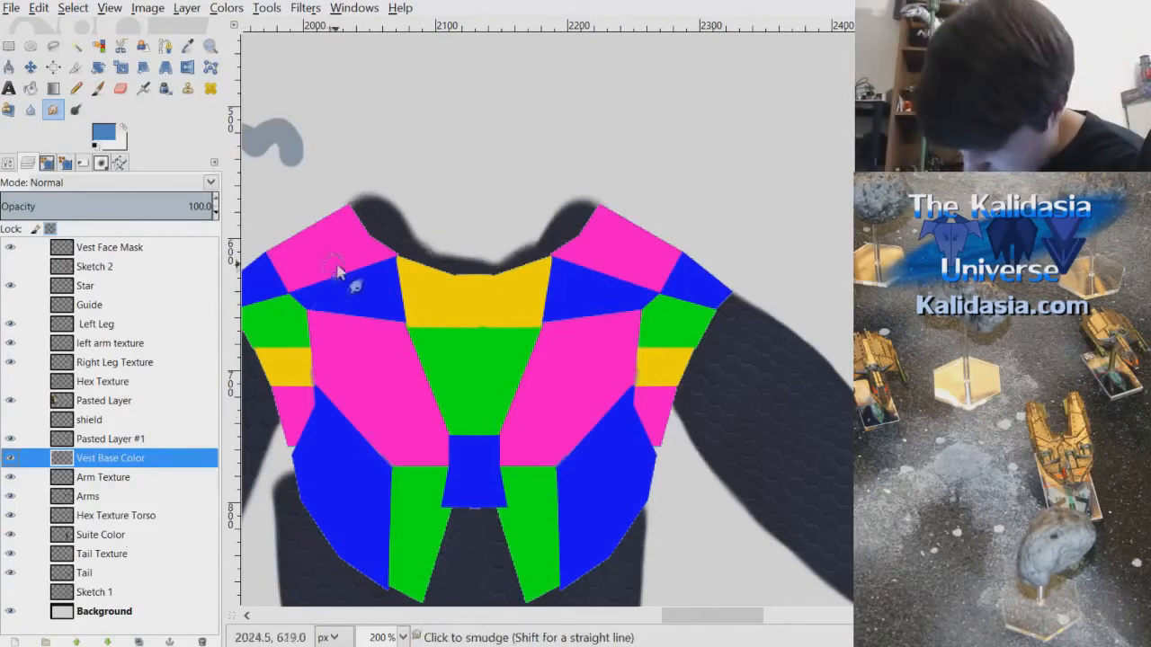
left_click(10, 246)
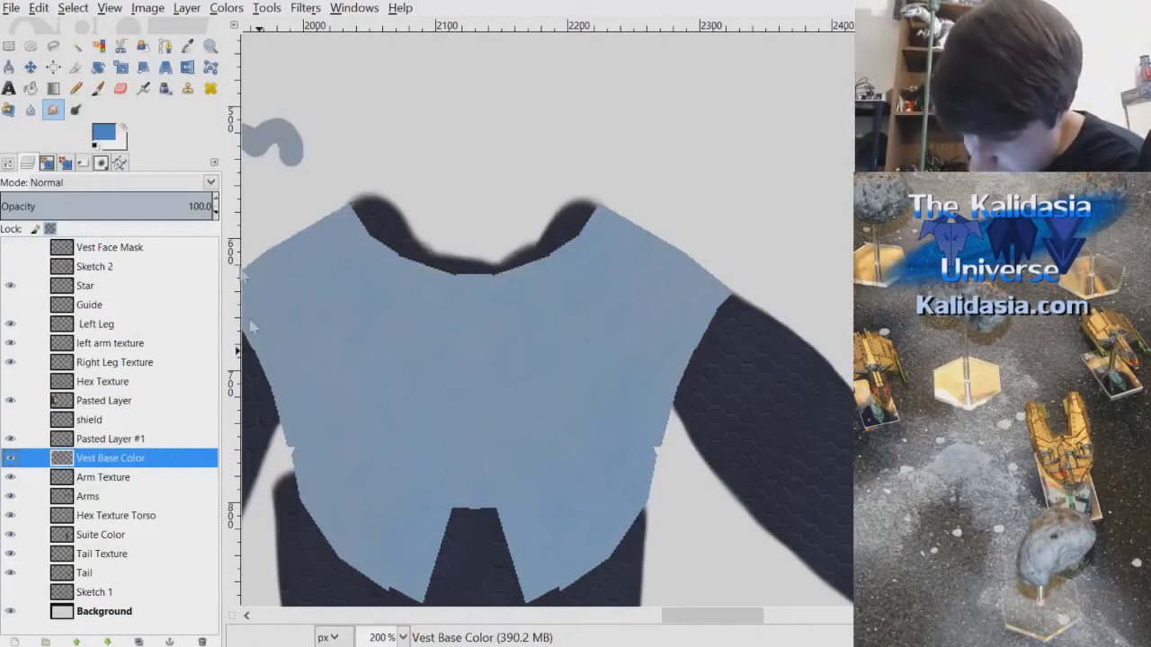
- Create a layer named Vest Lighting above Vest Base Color and fill it entirely with mid grey
left_click(261, 350)
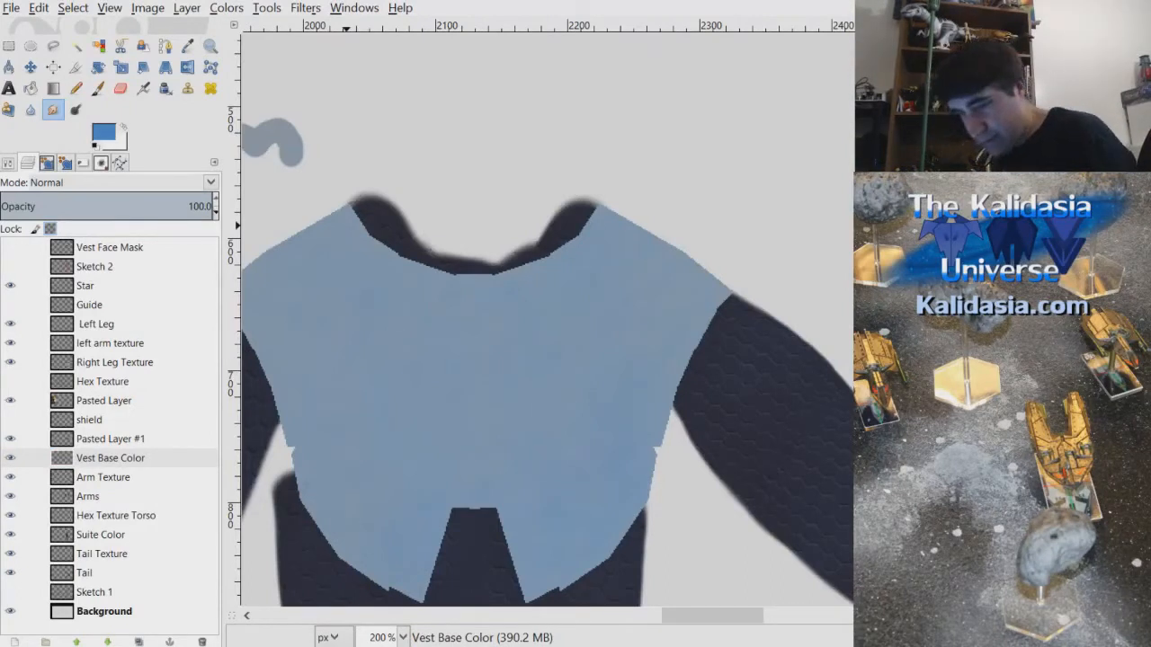
key("Return")
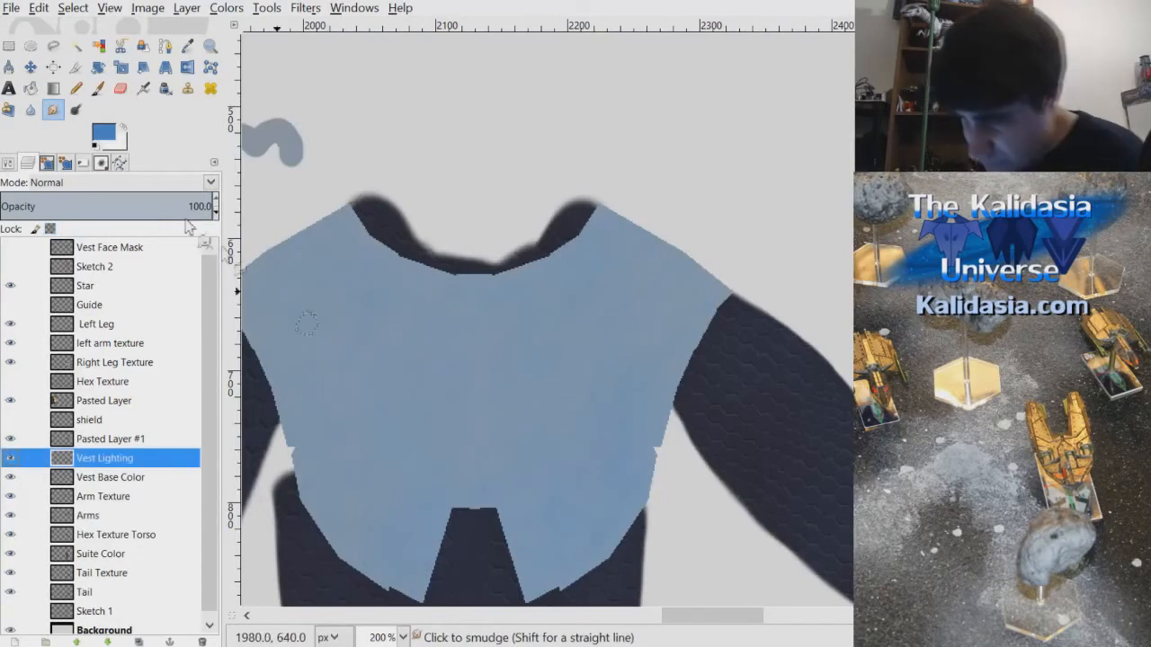
left_click(111, 132)
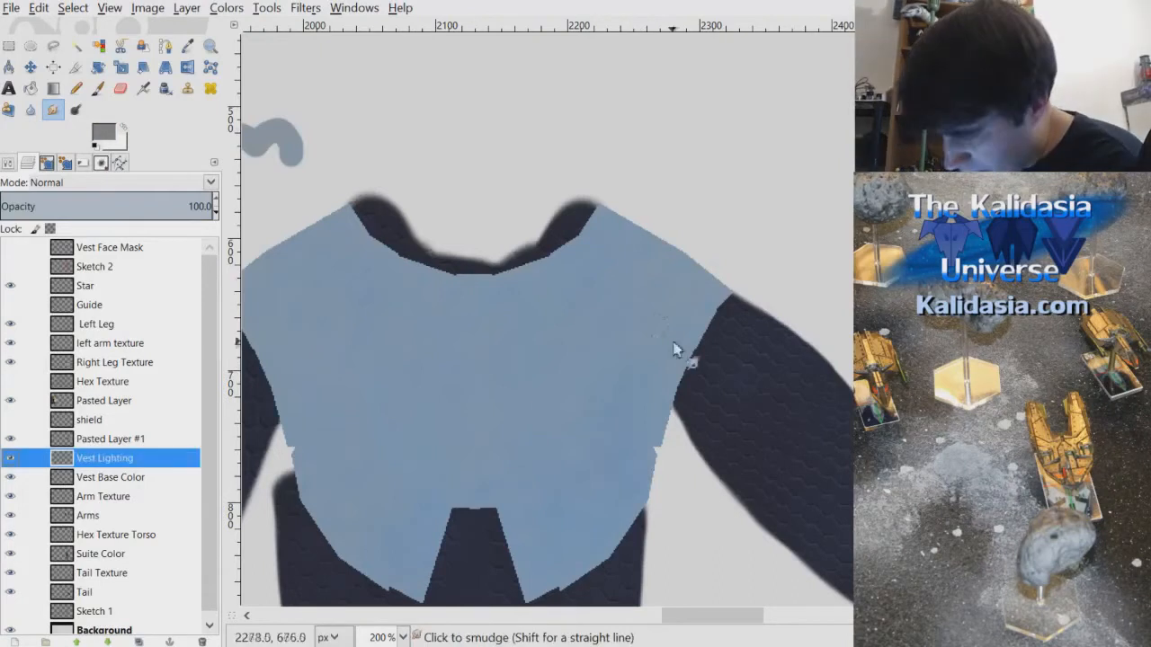
left_click(30, 88)
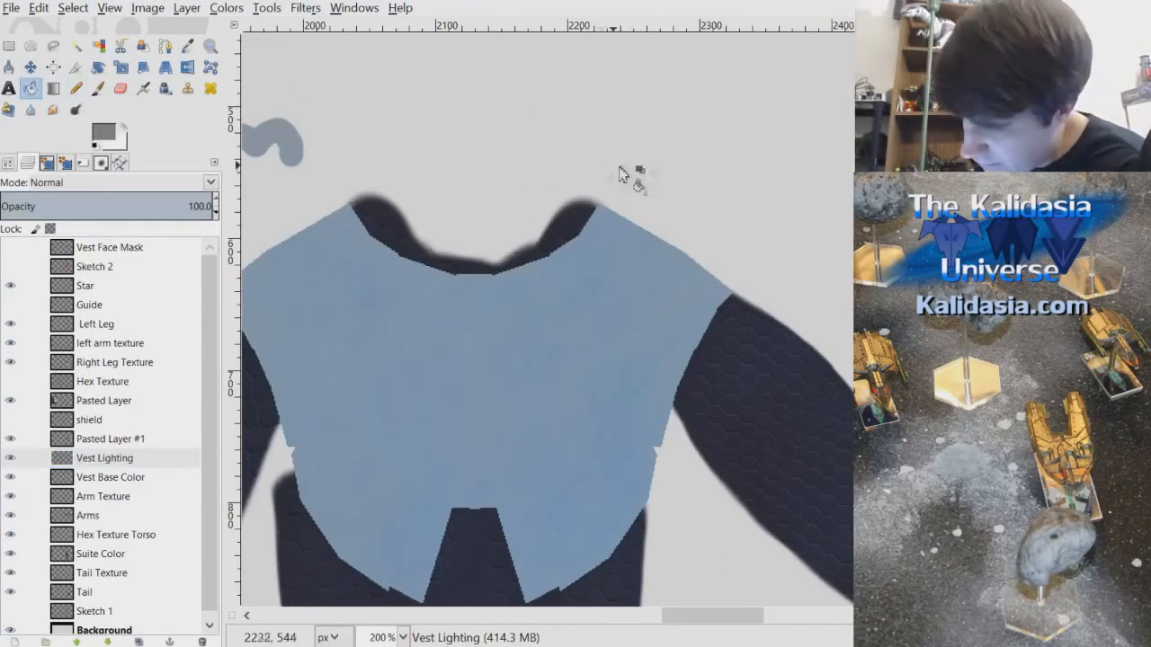
left_click(722, 204)
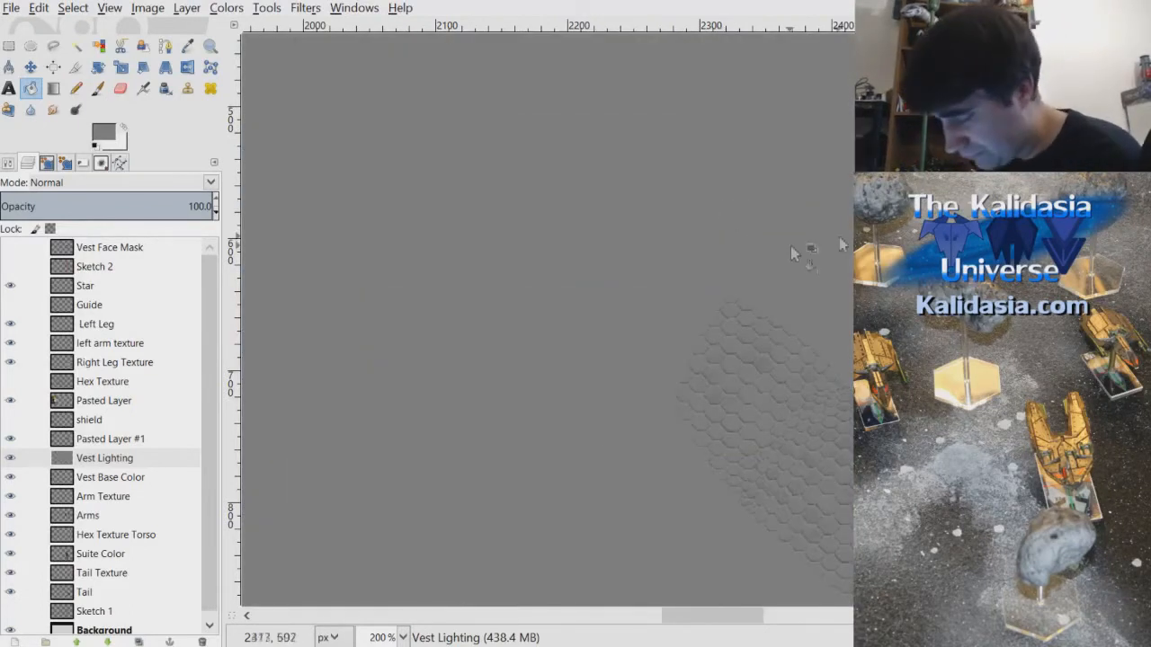
- Set the Vest Lighting layer's blending mode to Hard light
scroll(719, 342, "down", 4)
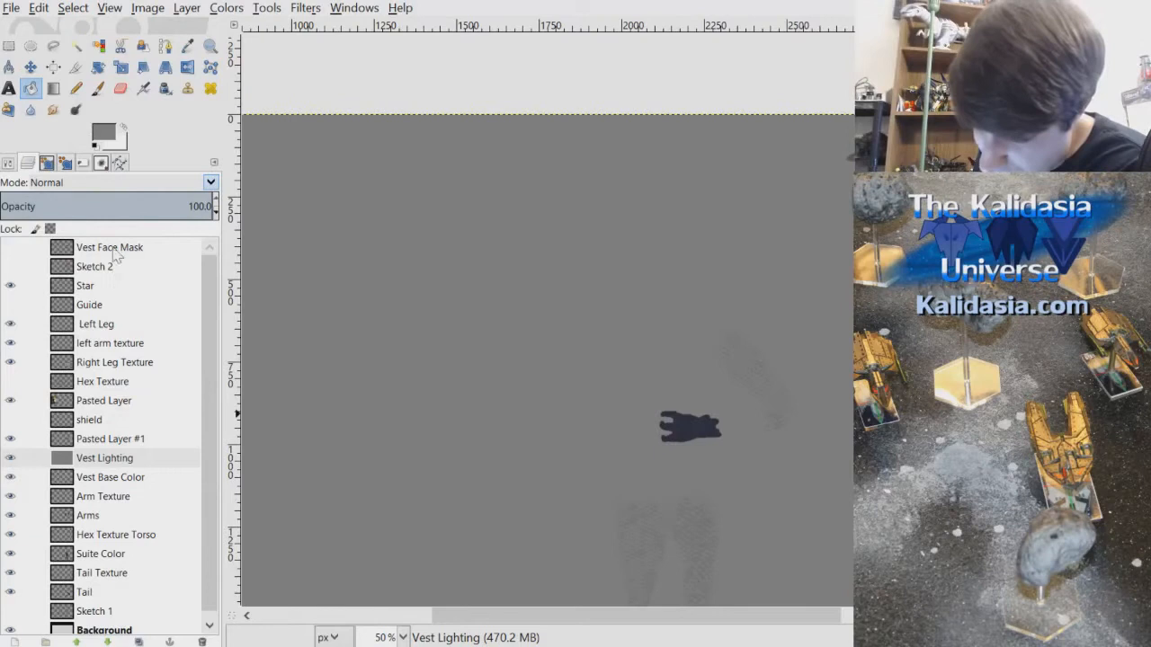
left_click(116, 451)
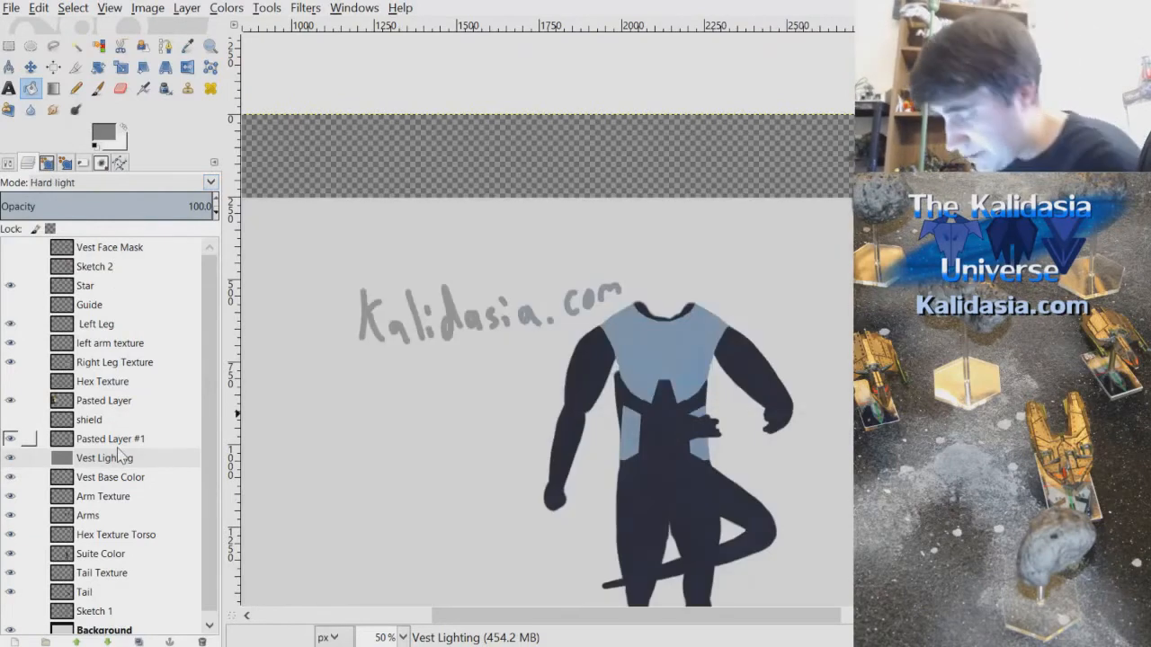
scroll(727, 380, "up", 3)
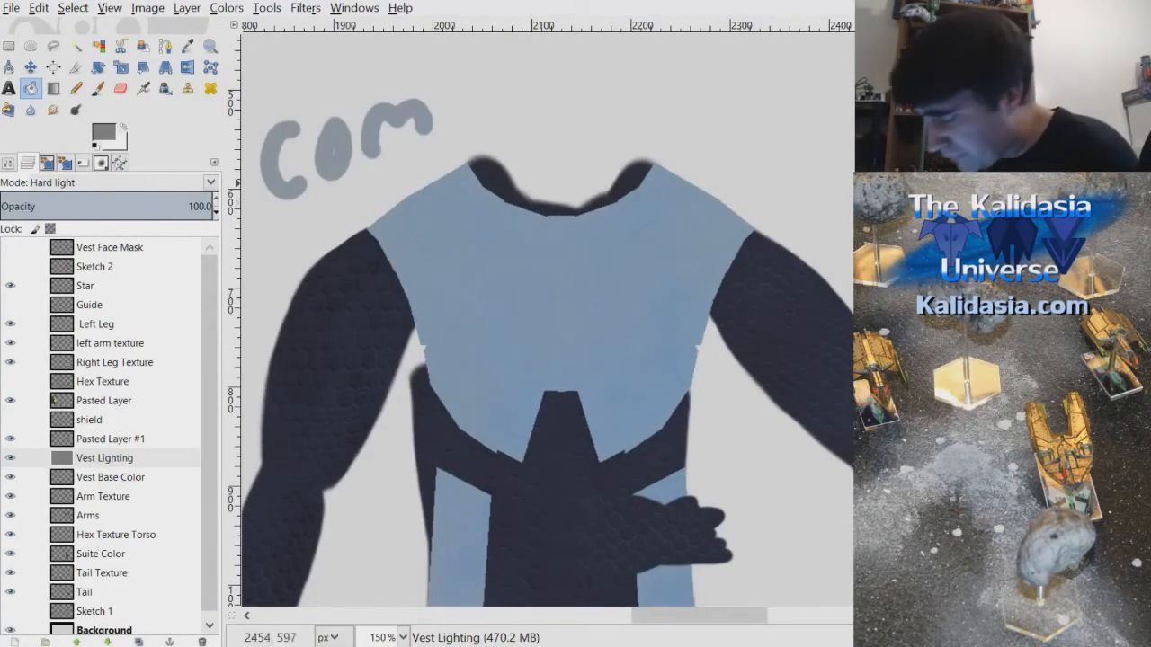
scroll(547, 319, "up", 1)
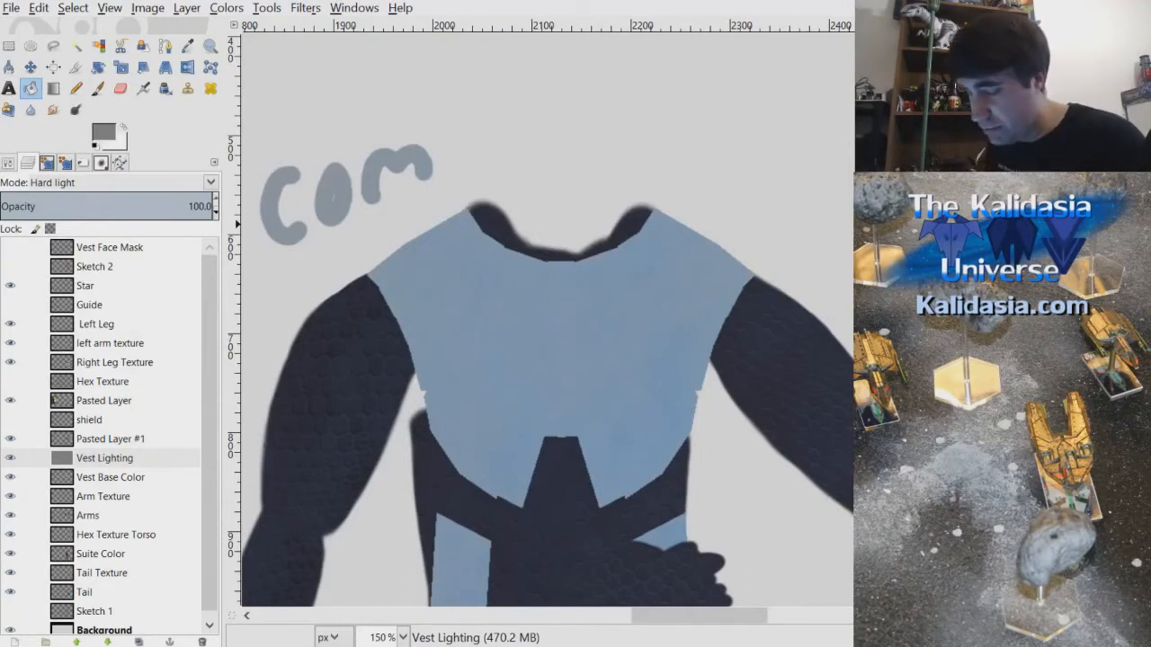
- Show the Vest Face Mask layer, make it active, and fuzzy-select the pink shoulder facet on the right side of the vest
left_click(9, 247)
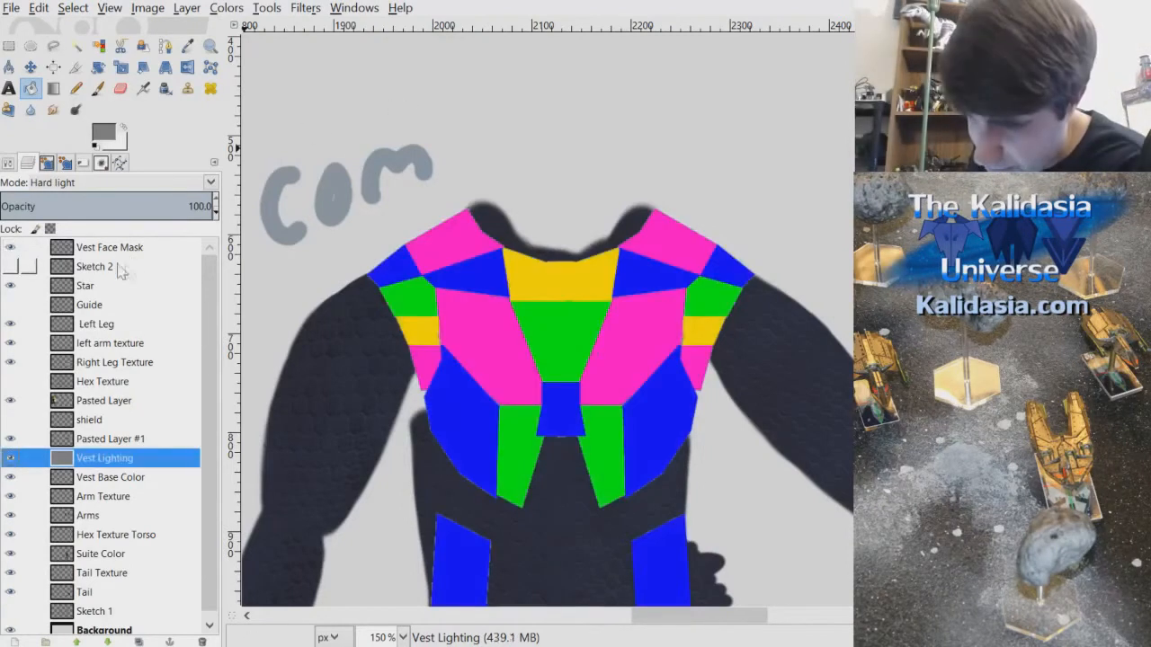
left_click(117, 249)
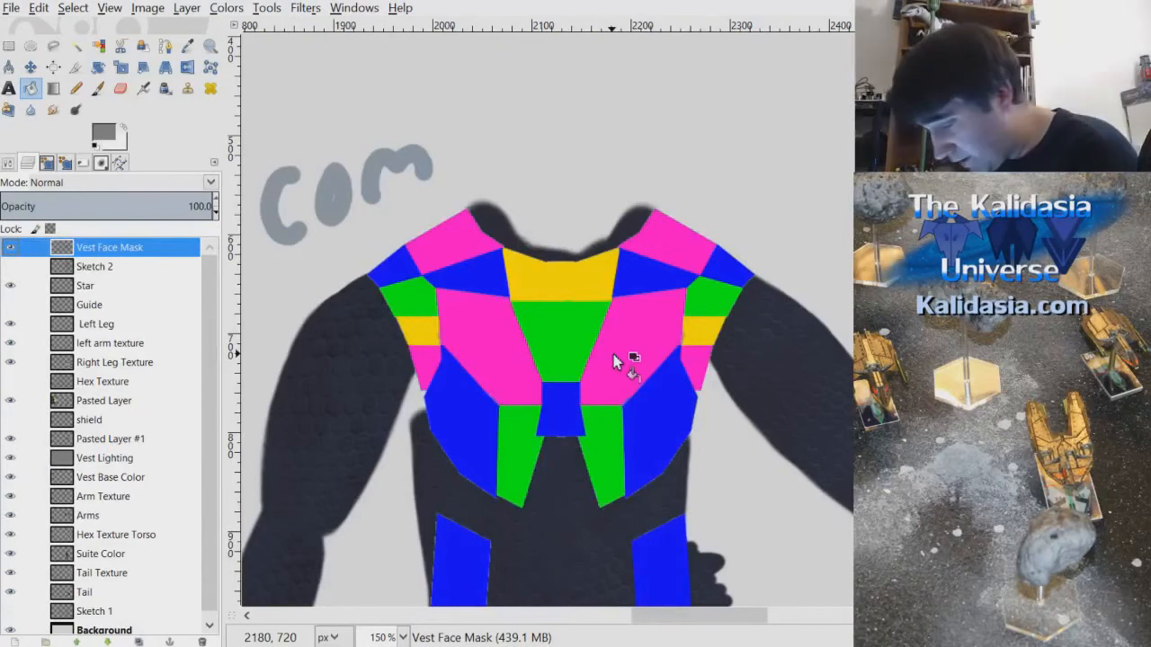
scroll(614, 361, "up", 2)
mouse_move(734, 617)
left_mouse_down()
mouse_move(723, 617)
mouse_move(739, 633)
left_mouse_up()
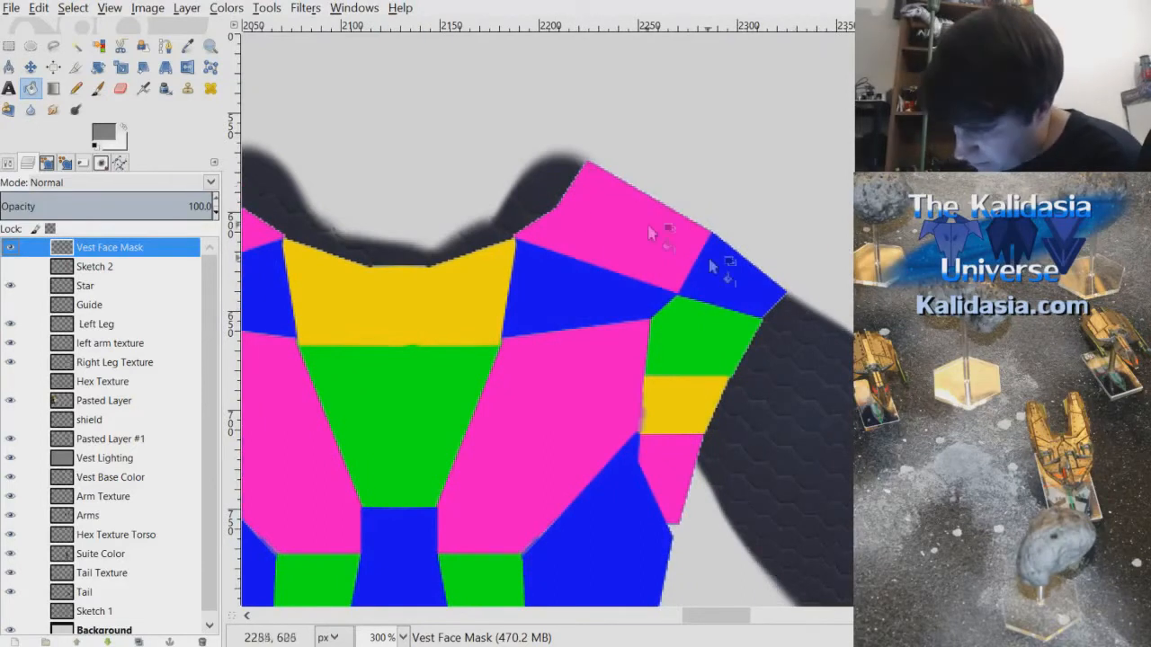
left_click(78, 45)
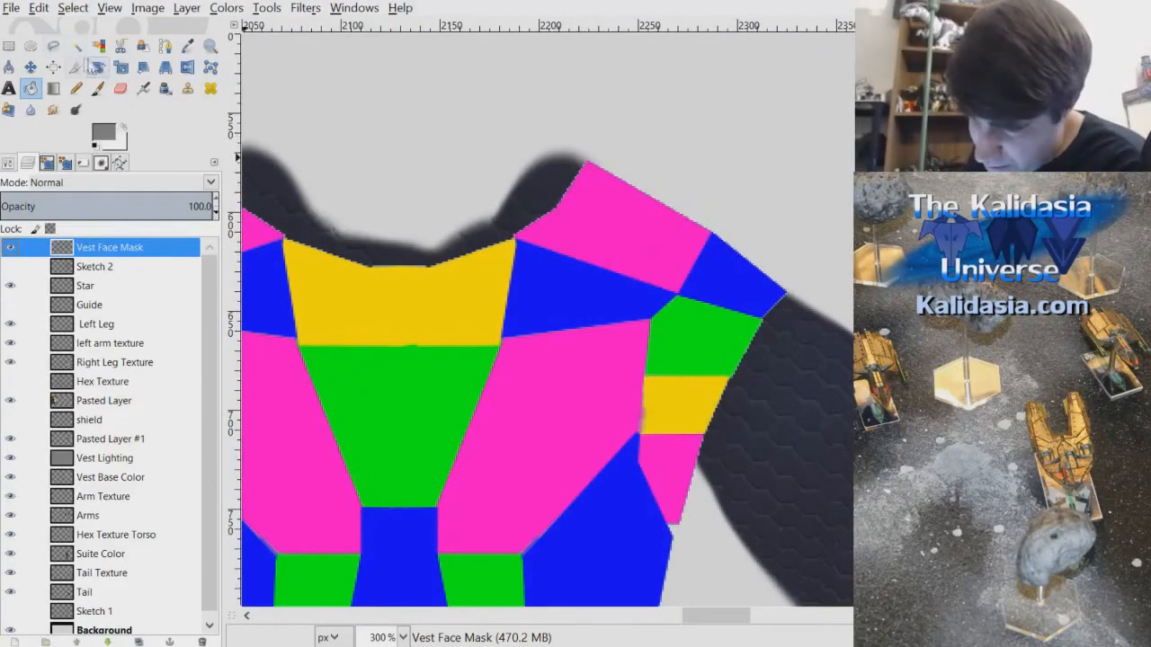
left_click(650, 239)
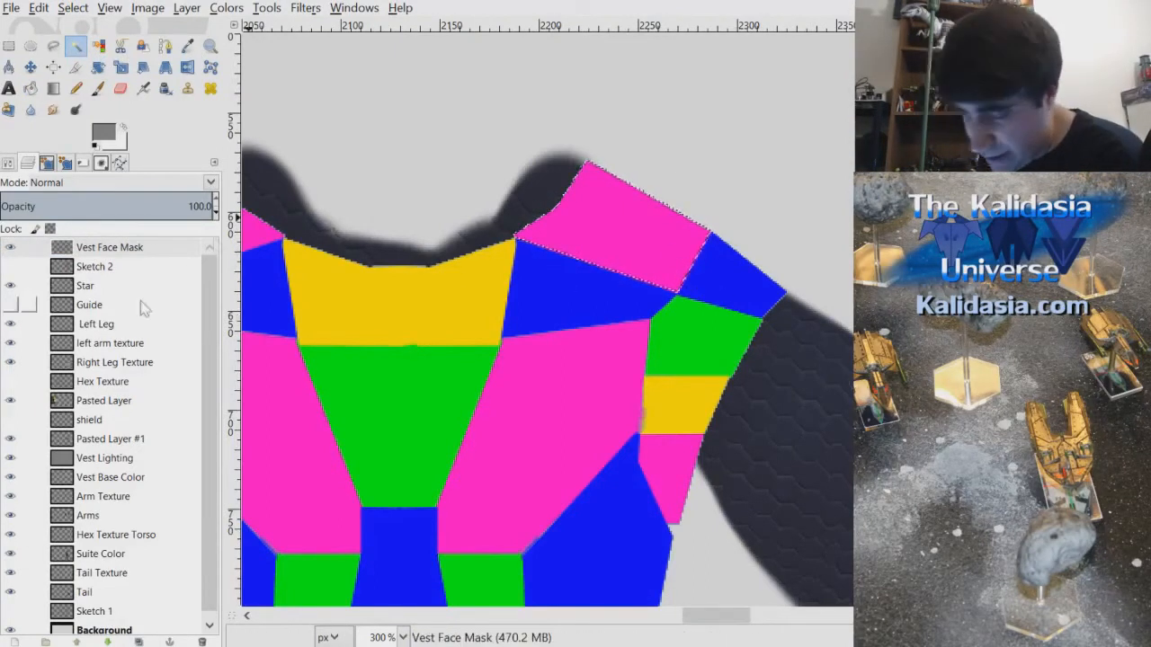
- Activate the Vest Lighting layer with the face mask hidden, and ready the Paintbrush with a lighter grey and the 2. Hardness 100 brush
left_click(144, 459)
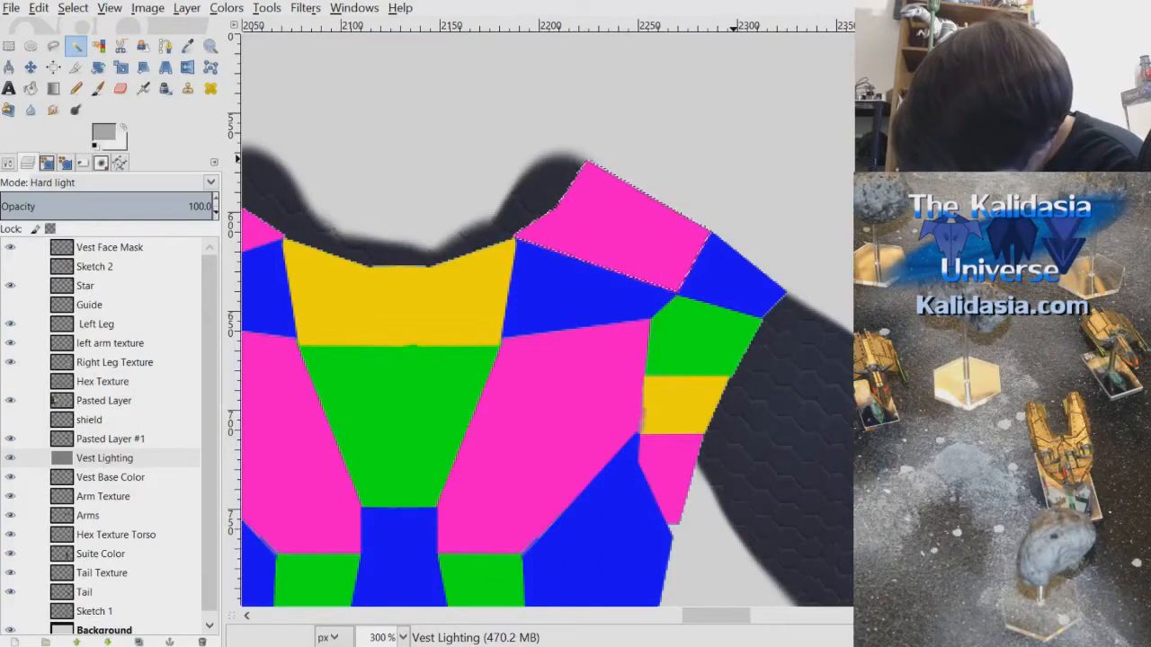
key("alt+Tab")
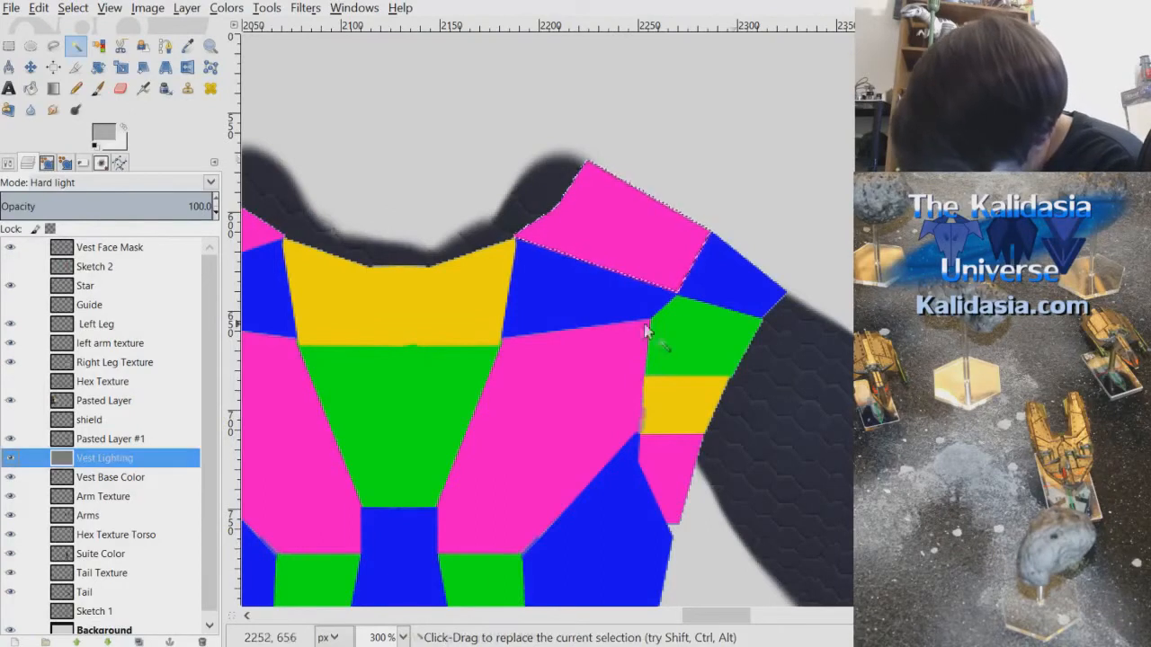
left_click(11, 249)
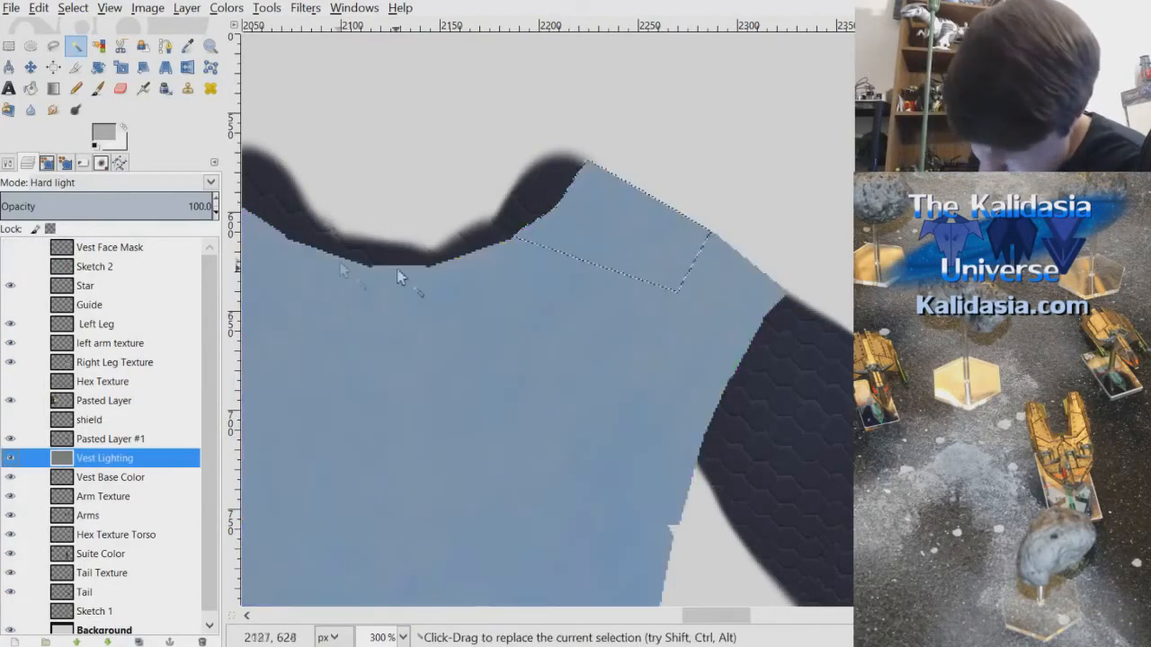
left_click(97, 89)
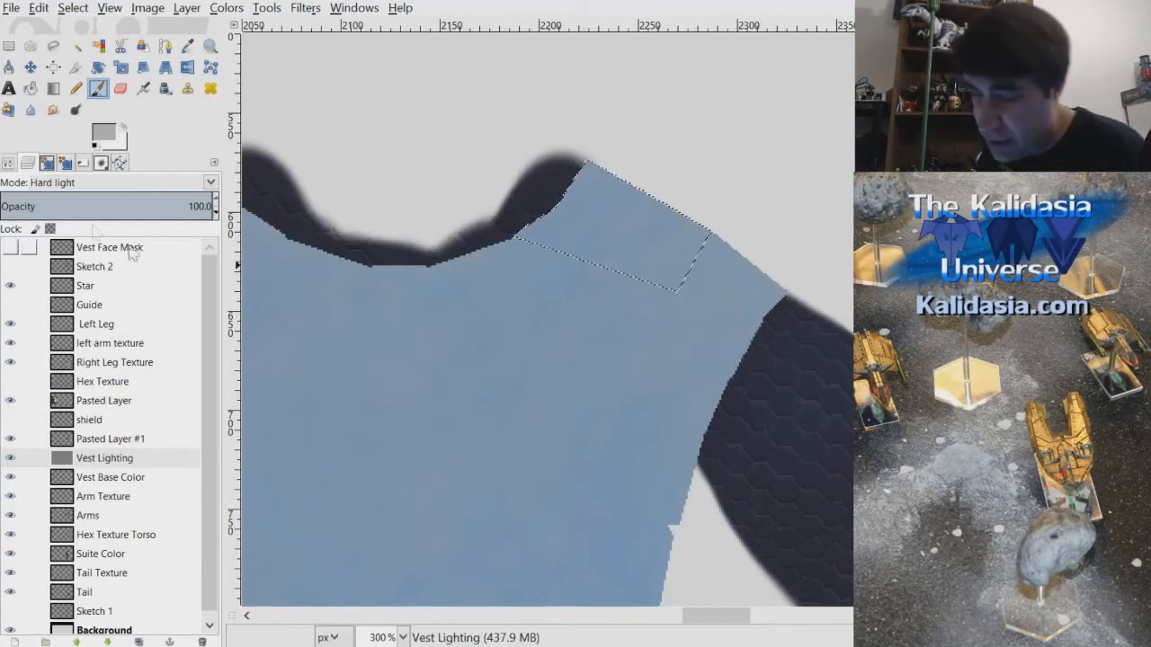
left_click(9, 163)
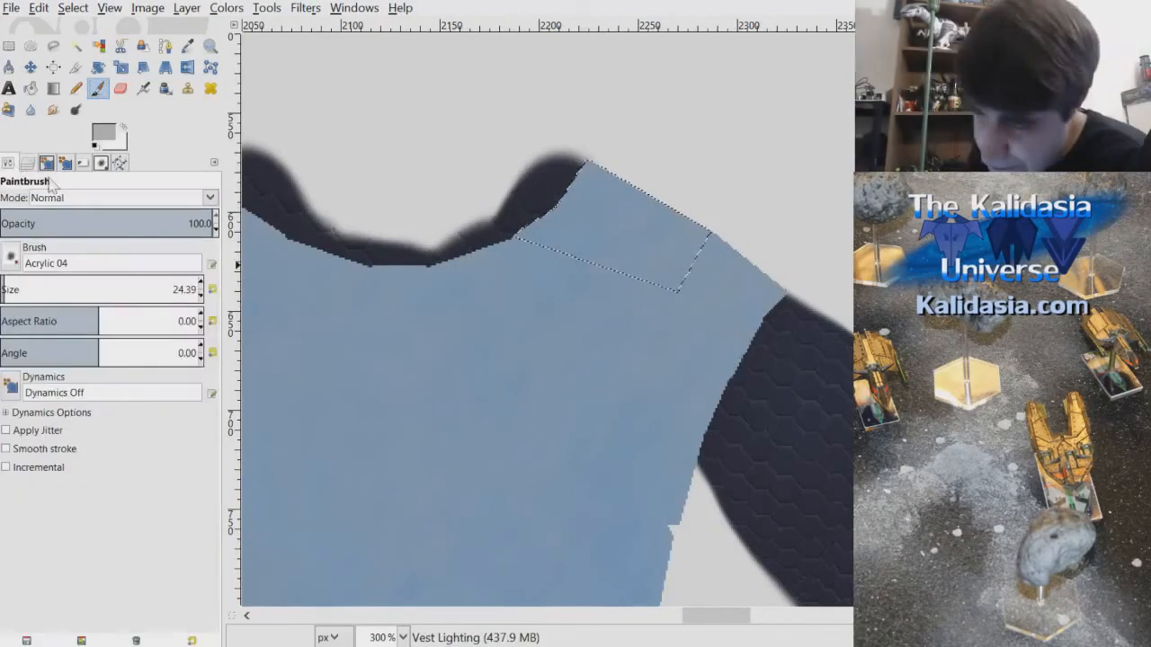
left_click(13, 321)
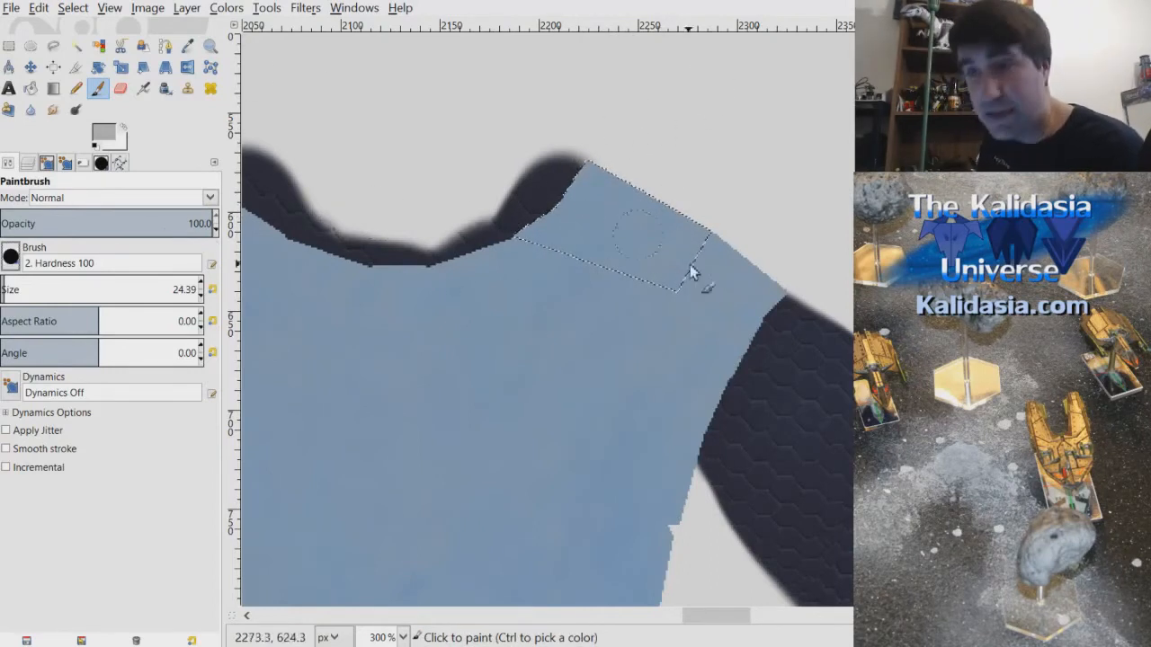
- Paint the selected shoulder facet light grey on Vest Lighting, and repaint it with a slightly darker grey to soften the highlight
left_click_drag(700, 290, 687, 260)
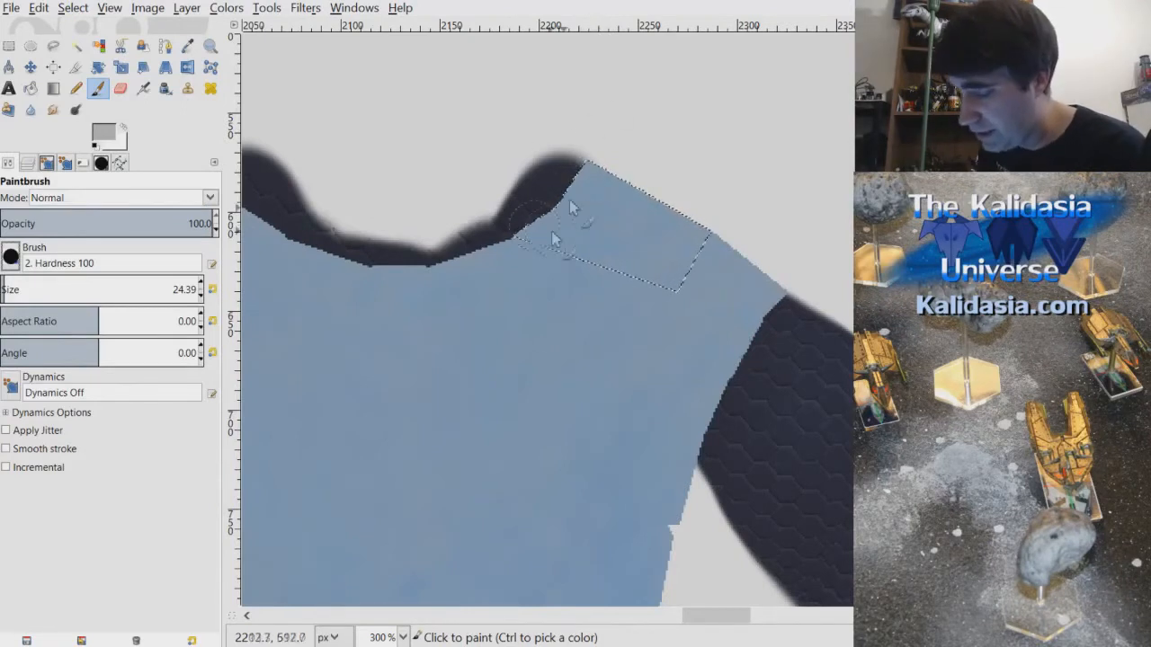
mouse_move(594, 158)
left_mouse_down()
mouse_move(561, 258)
mouse_move(675, 171)
mouse_move(707, 194)
mouse_move(690, 300)
left_mouse_up()
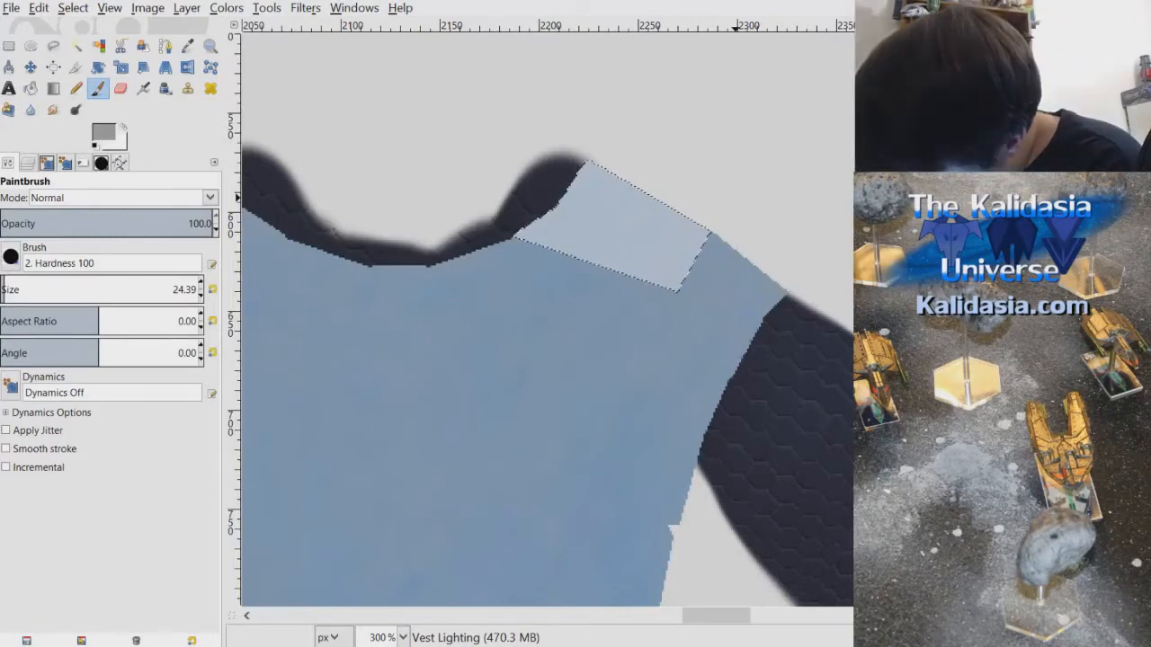
mouse_move(591, 159)
left_mouse_down()
mouse_move(559, 280)
mouse_move(691, 179)
mouse_move(686, 231)
left_mouse_up()
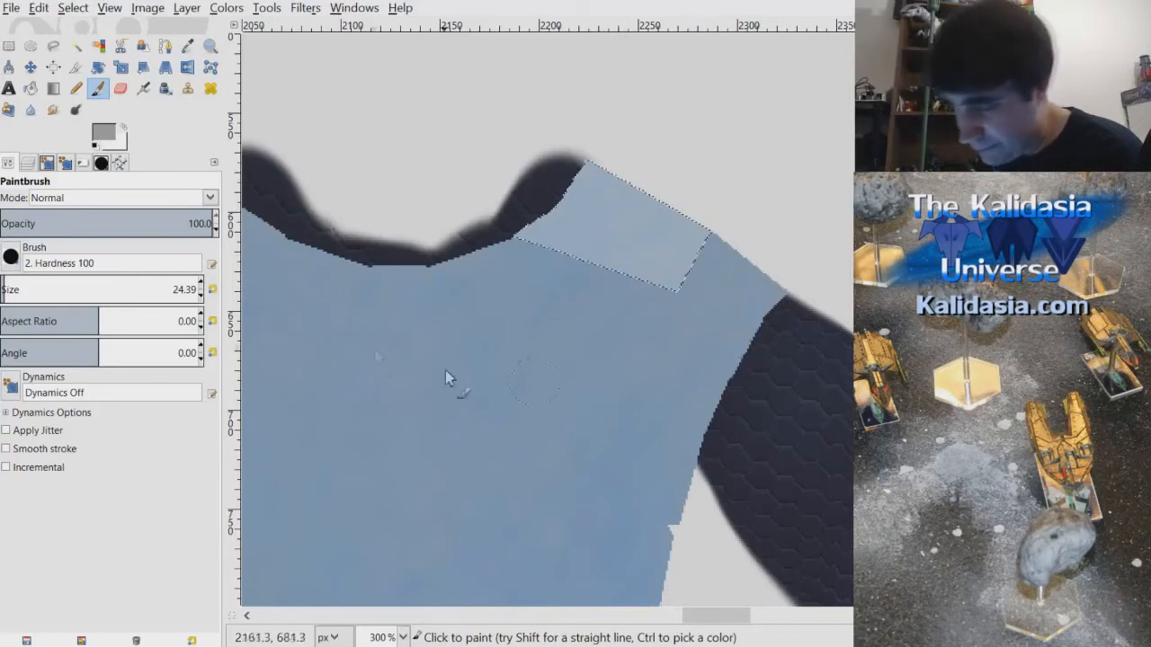
- Show the Vest Face Mask layer again, make it active, and fuzzy-select the small blue facet at the outer edge of the right shoulder
left_click(27, 163)
left_click(132, 252)
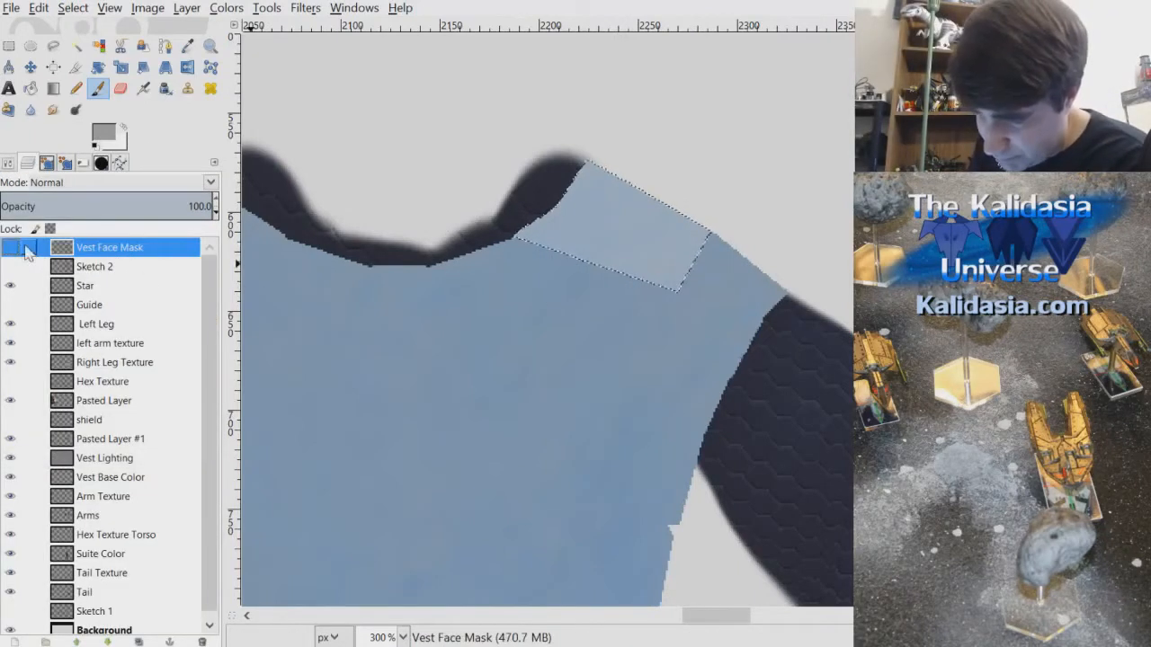
left_click(10, 247)
key("shift+o")
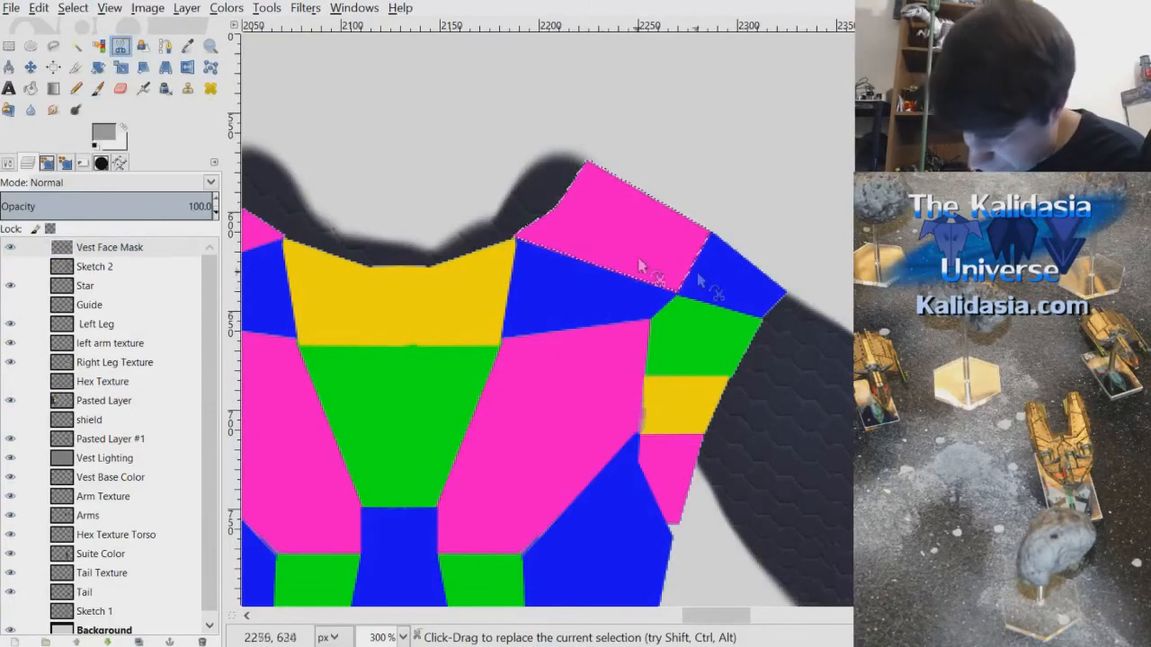
left_click(75, 45)
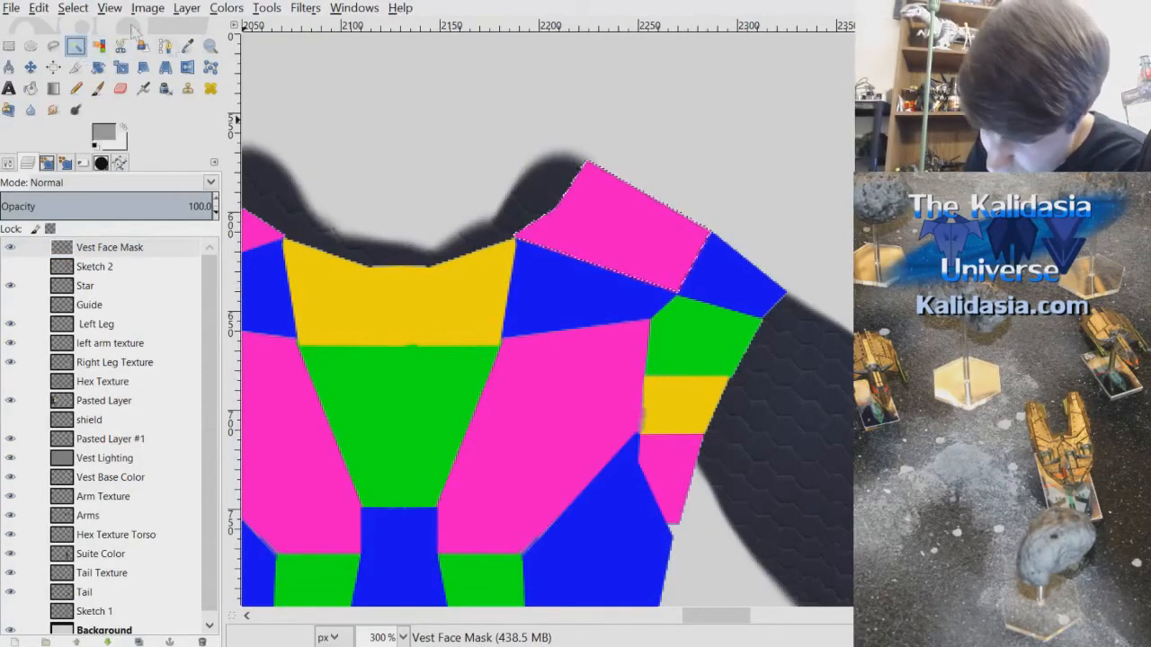
left_click(738, 289)
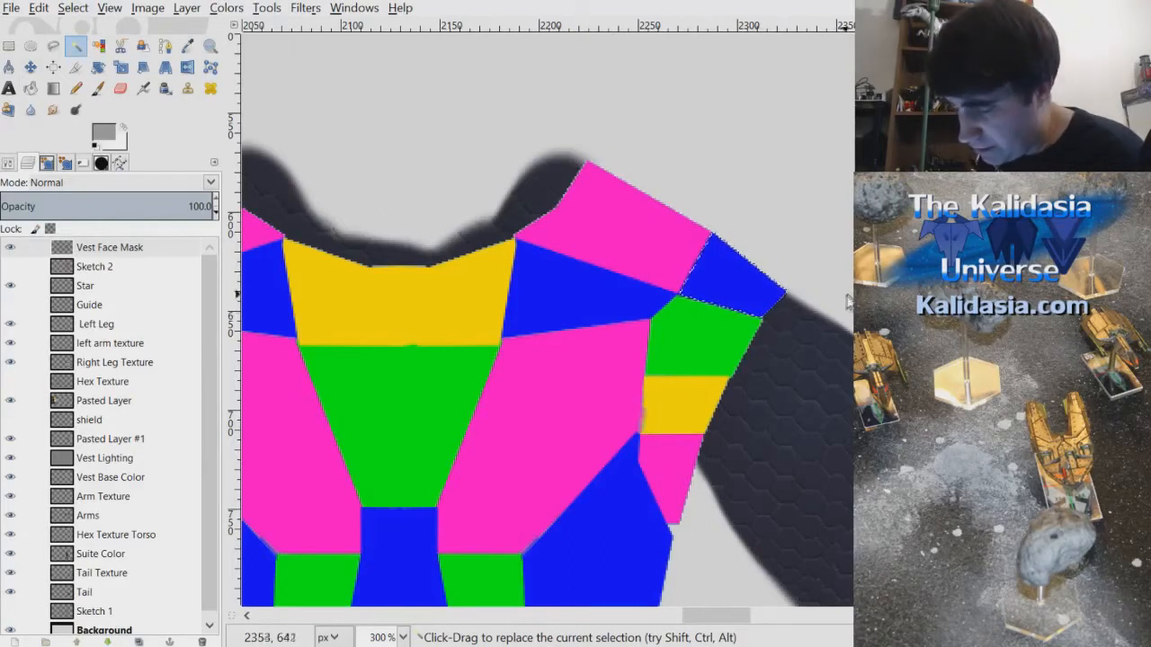
- Hide the face mask and paint the selected outer shoulder facet on Vest Lighting with the same grey as its neighbour
left_click(8, 163)
left_click(28, 163)
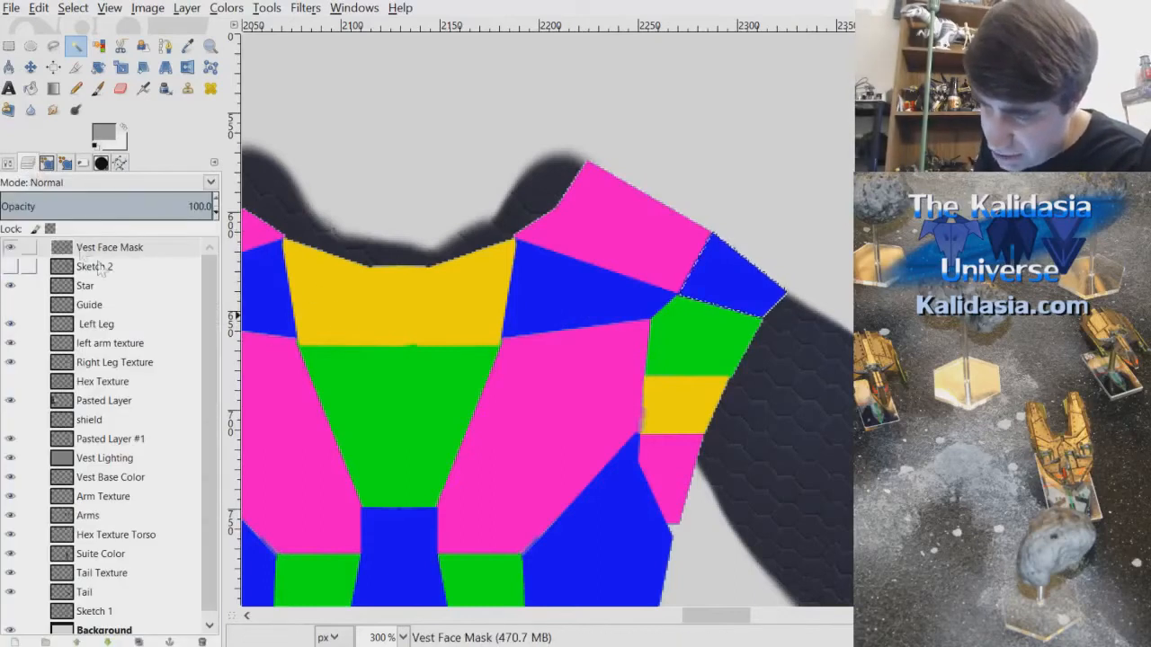
left_click(9, 247)
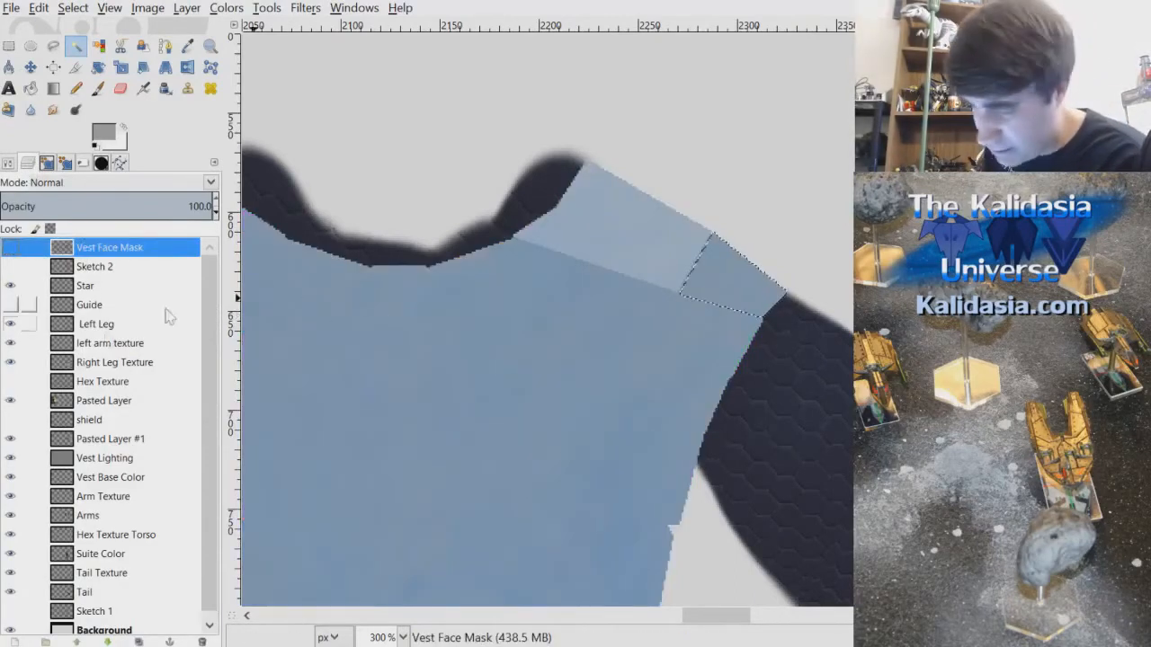
left_click(124, 458)
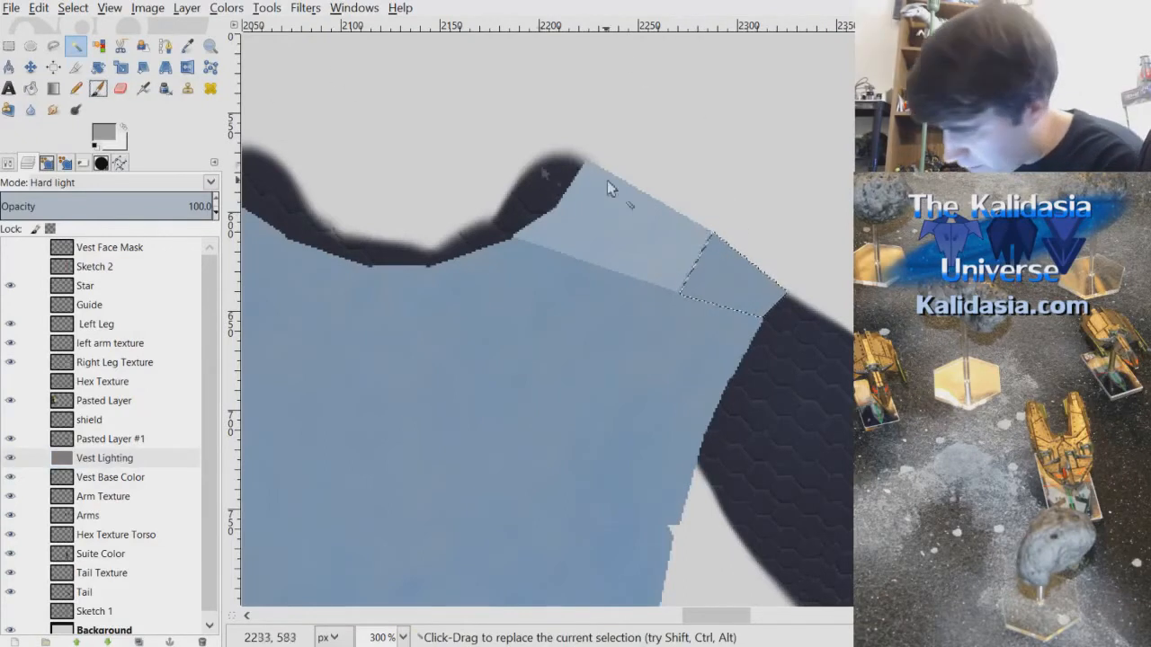
key("p")
mouse_move(737, 243)
left_mouse_down()
mouse_move(743, 300)
mouse_move(732, 311)
left_mouse_up()
scroll(719, 276, "up", 2)
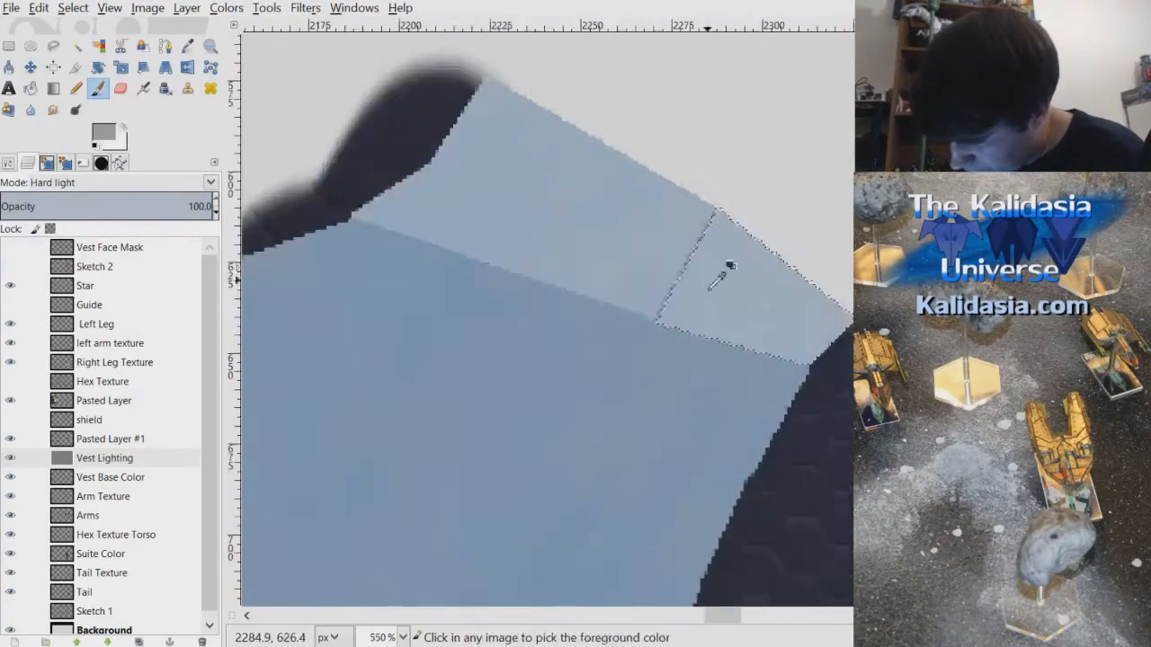
scroll(758, 264, "down", 2)
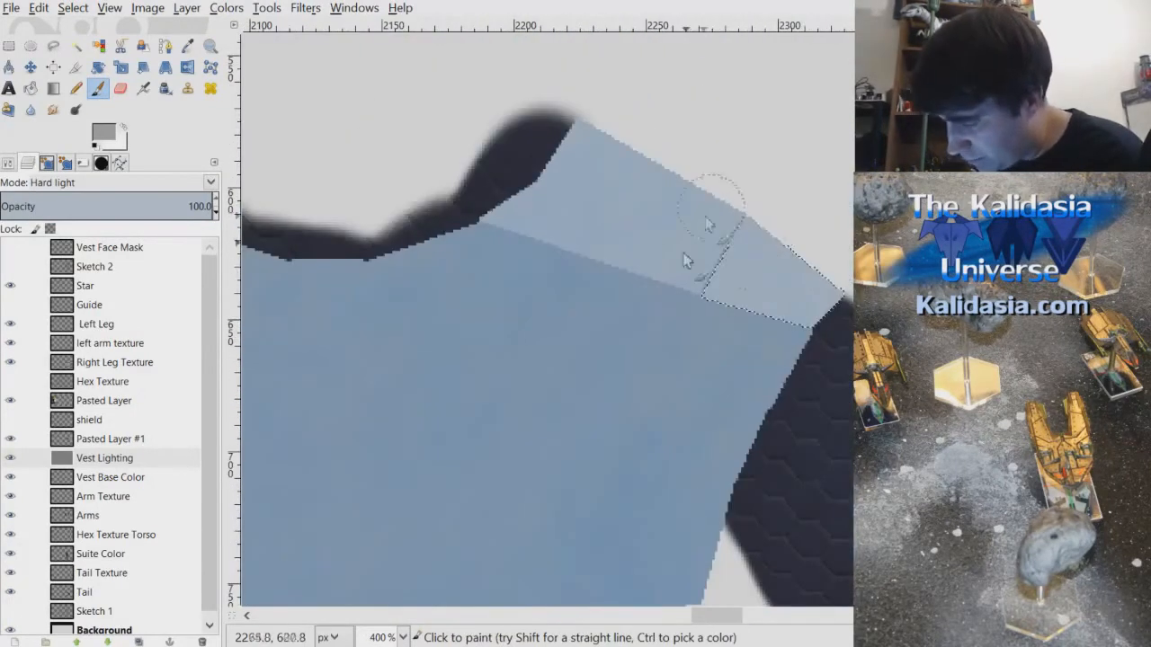
scroll(746, 270, "down", 1)
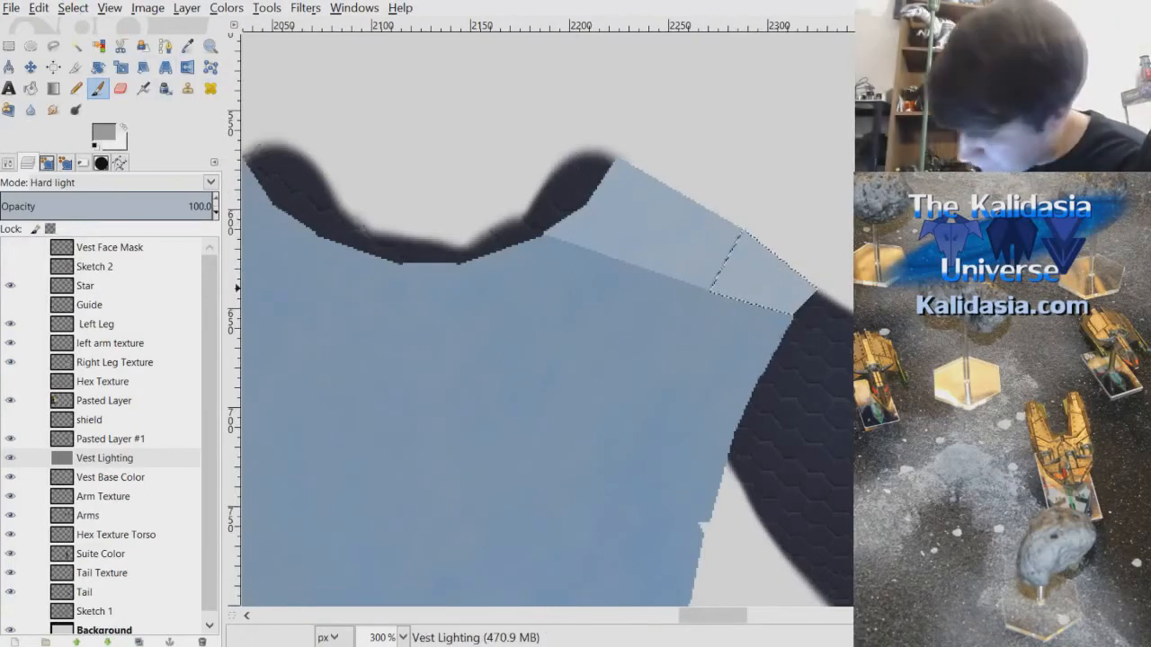
- Grow the selection and paint over the seam between the two shoulder facets, and clear the selection
left_click(73, 7)
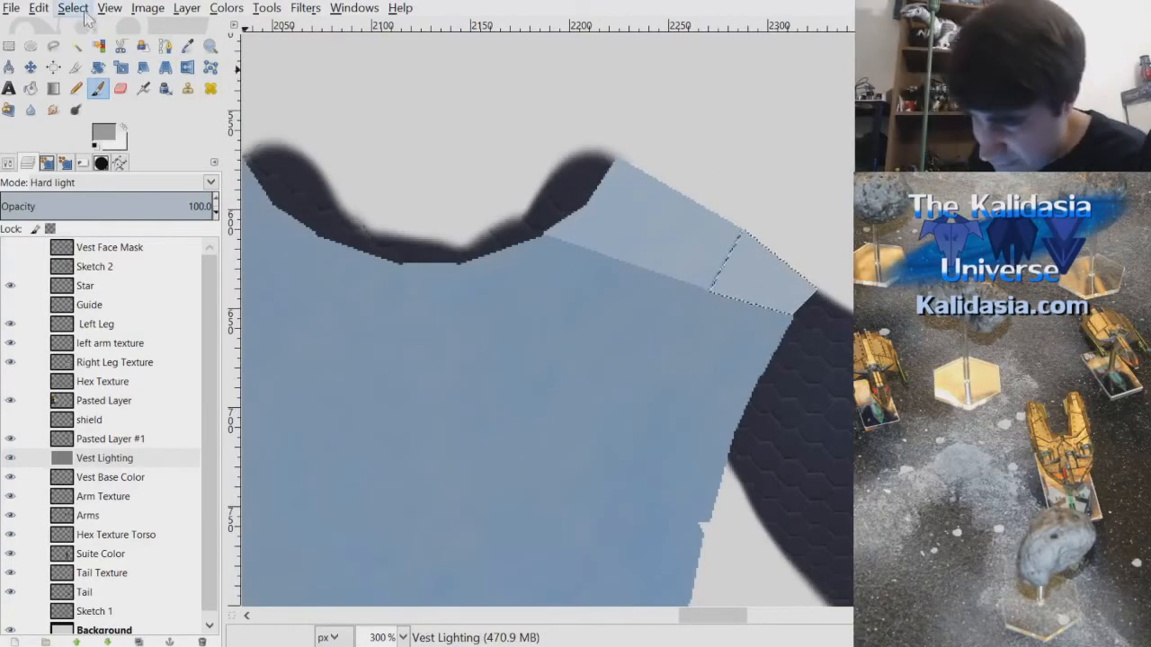
left_click(125, 228)
key("Return")
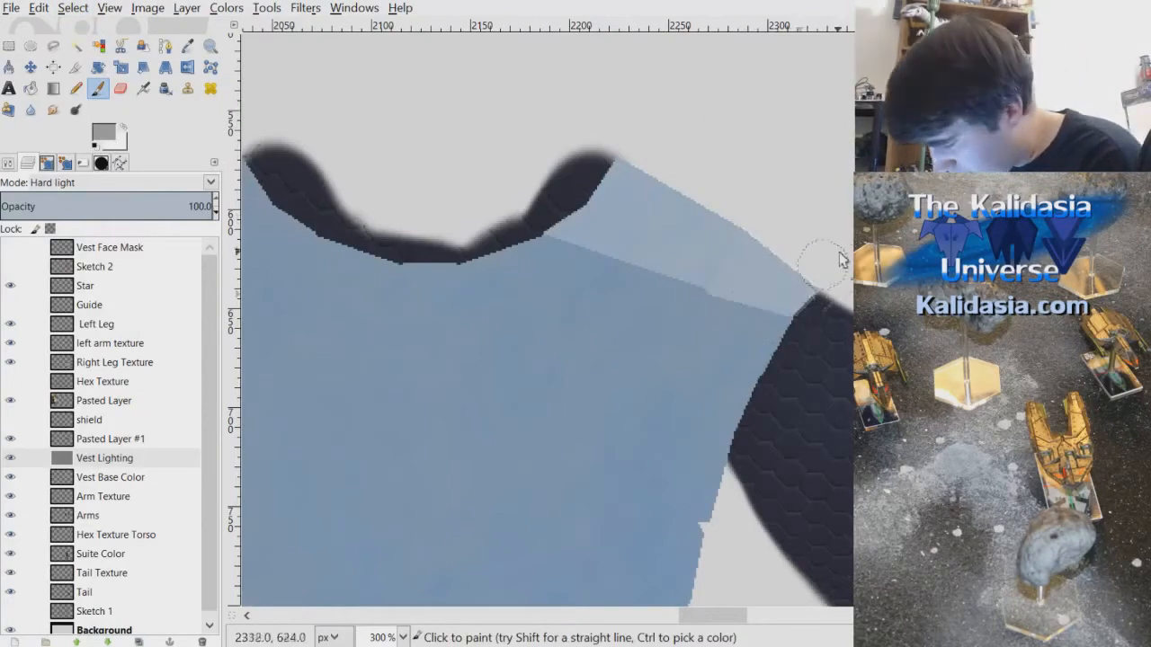
left_click(73, 8)
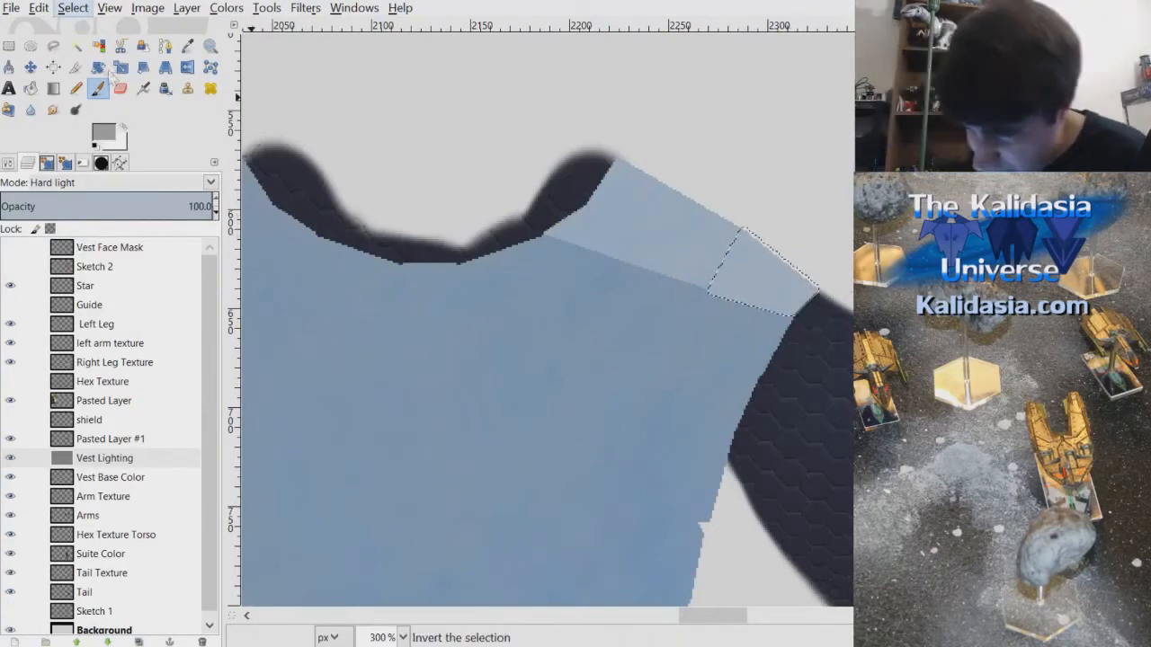
left_click(117, 52)
- Show the Vest Face Mask layer, make it active, fuzzy-select the blue facet between the collar and right shoulder, and grow the selection
scroll(780, 280, "down", 2, "ctrl")
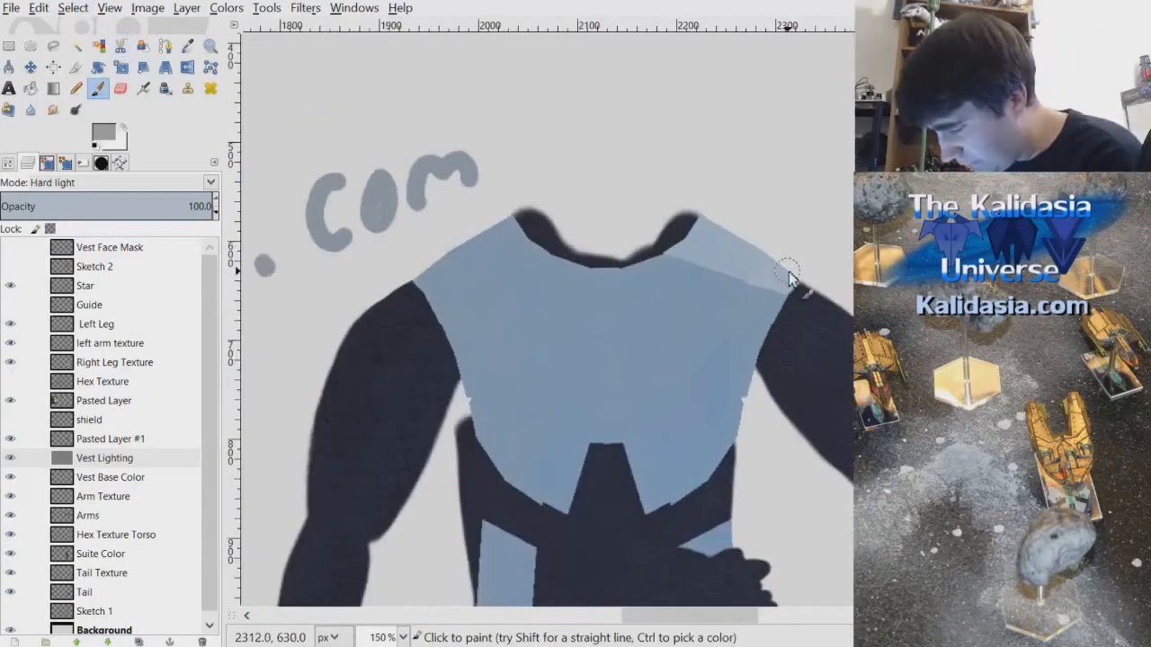
scroll(782, 271, "up", 4, "ctrl")
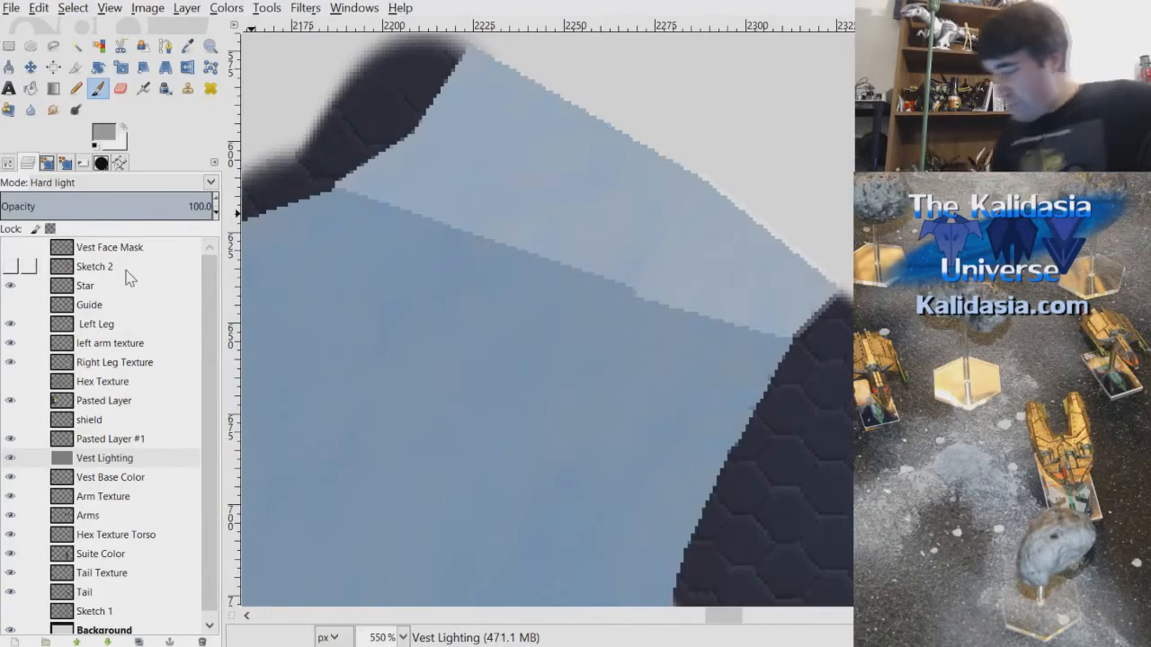
left_click(11, 249)
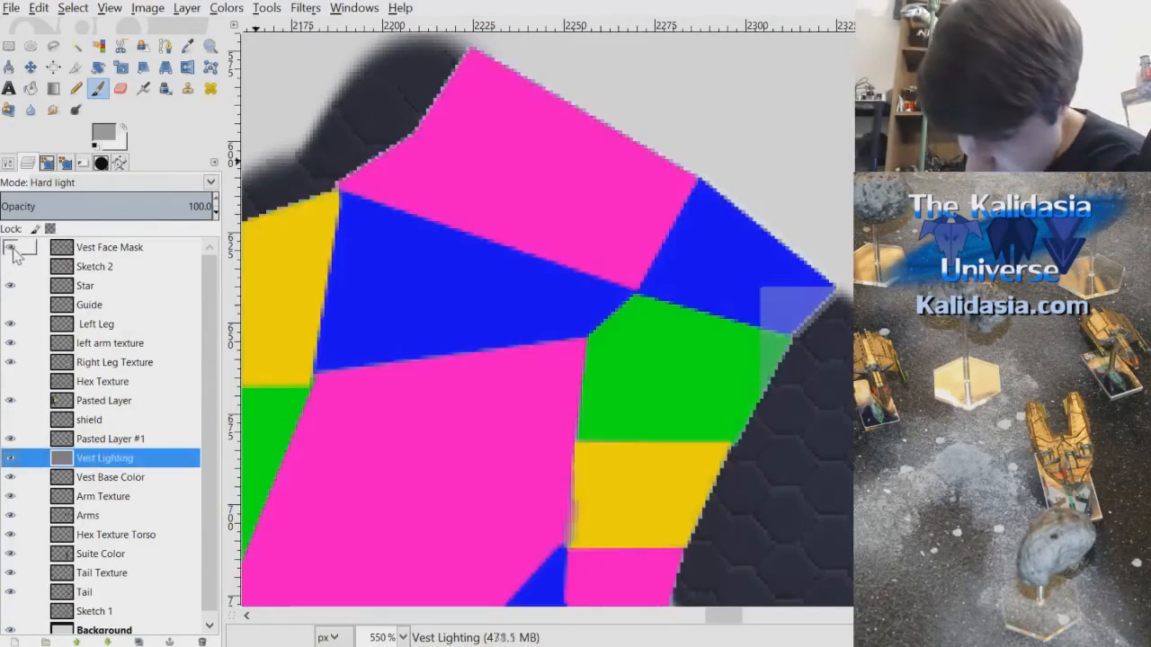
scroll(800, 337, "down", 2)
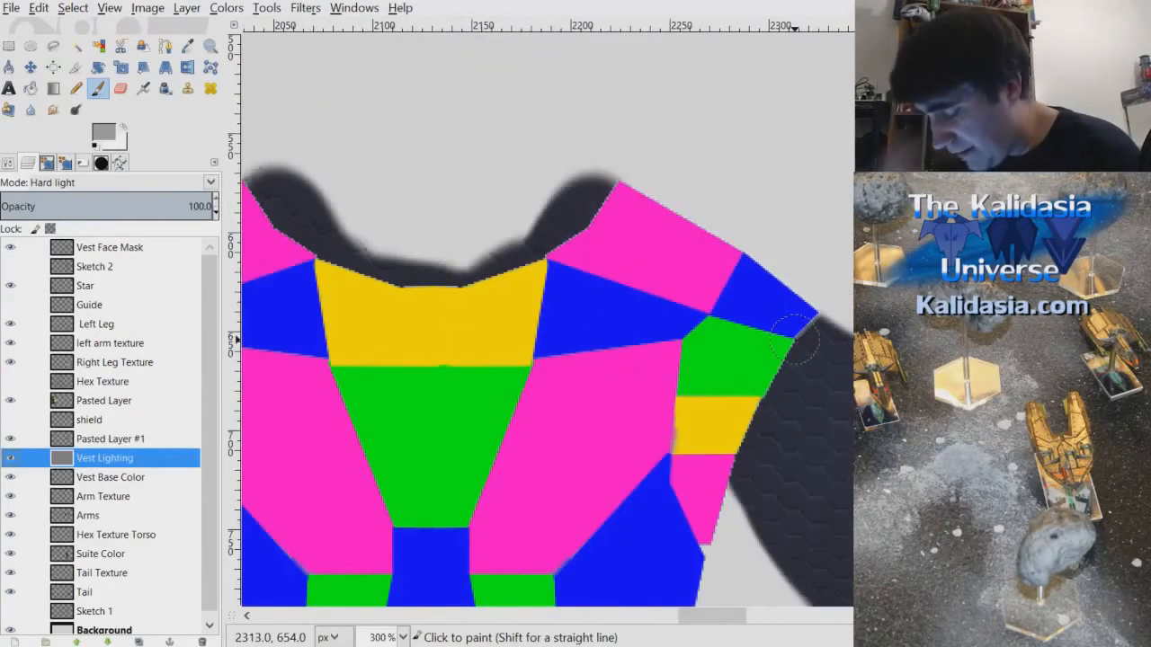
left_click_drag(715, 616, 700, 616)
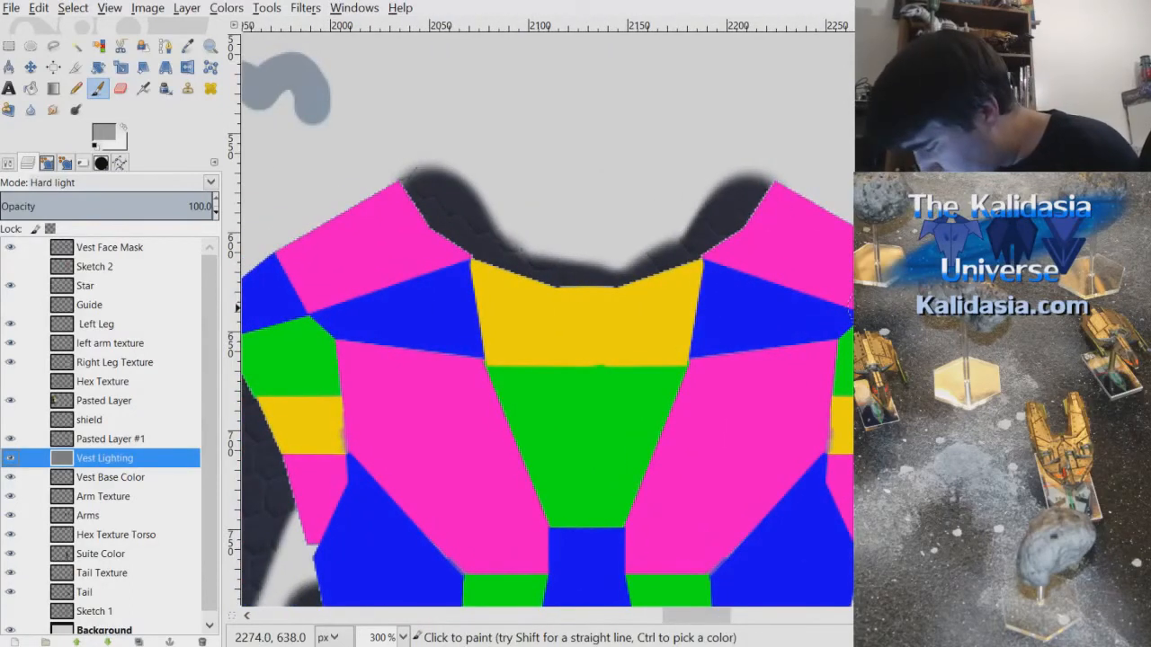
mouse_move(711, 617)
left_mouse_down()
mouse_move(729, 613)
mouse_move(716, 629)
left_mouse_up()
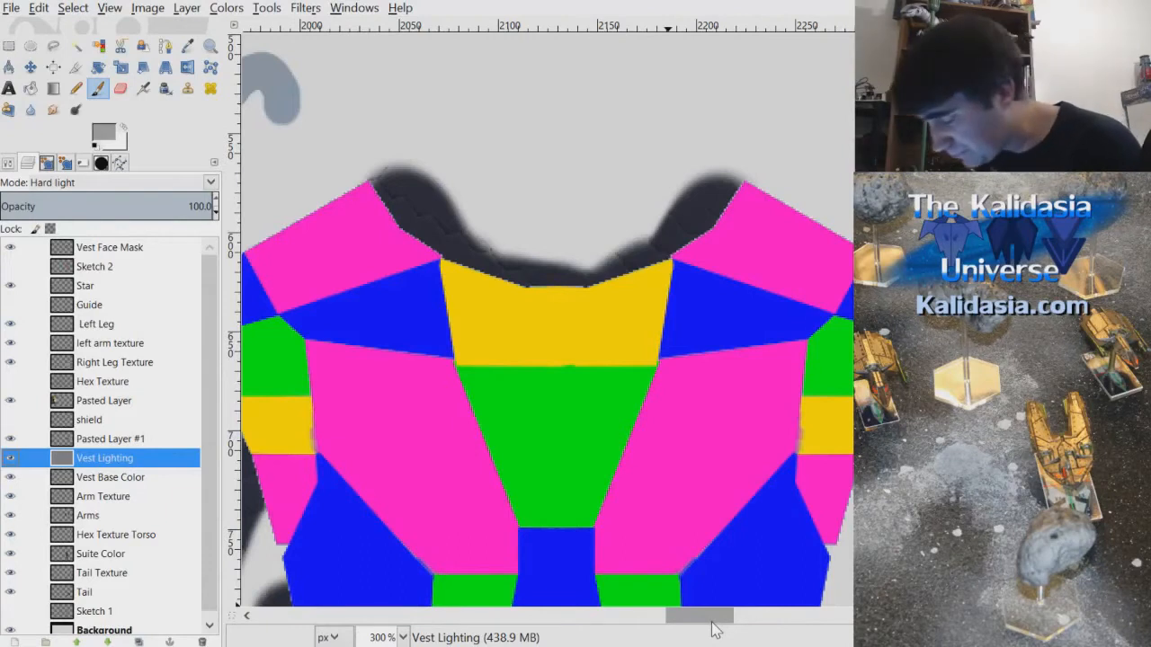
left_click(53, 46)
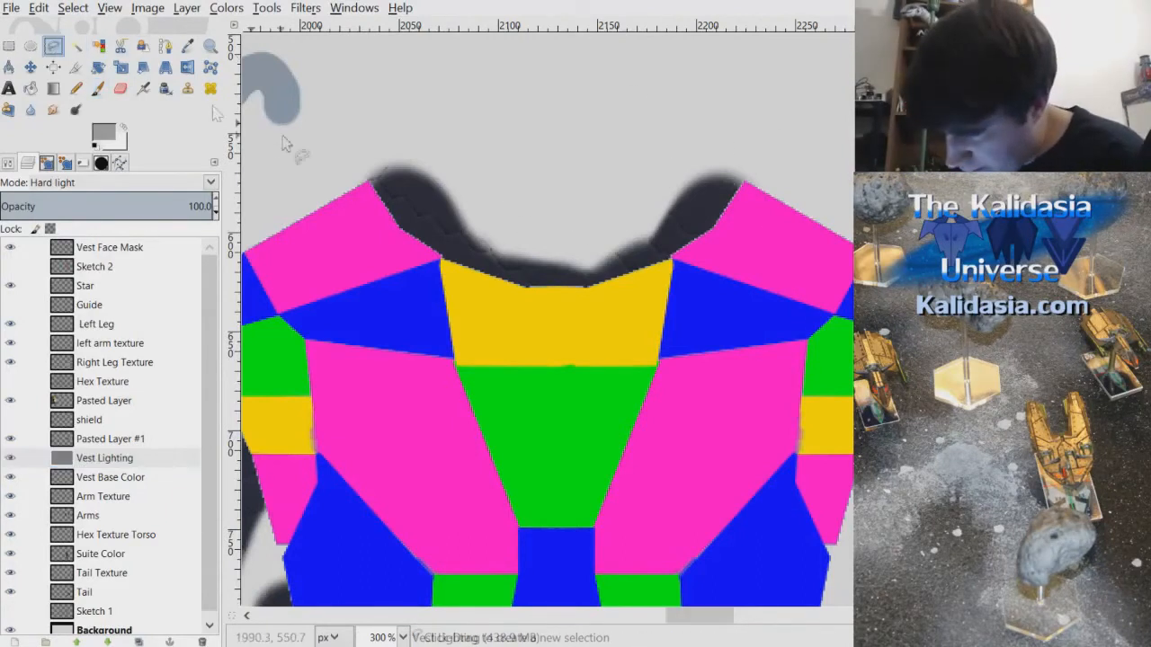
left_click(76, 45)
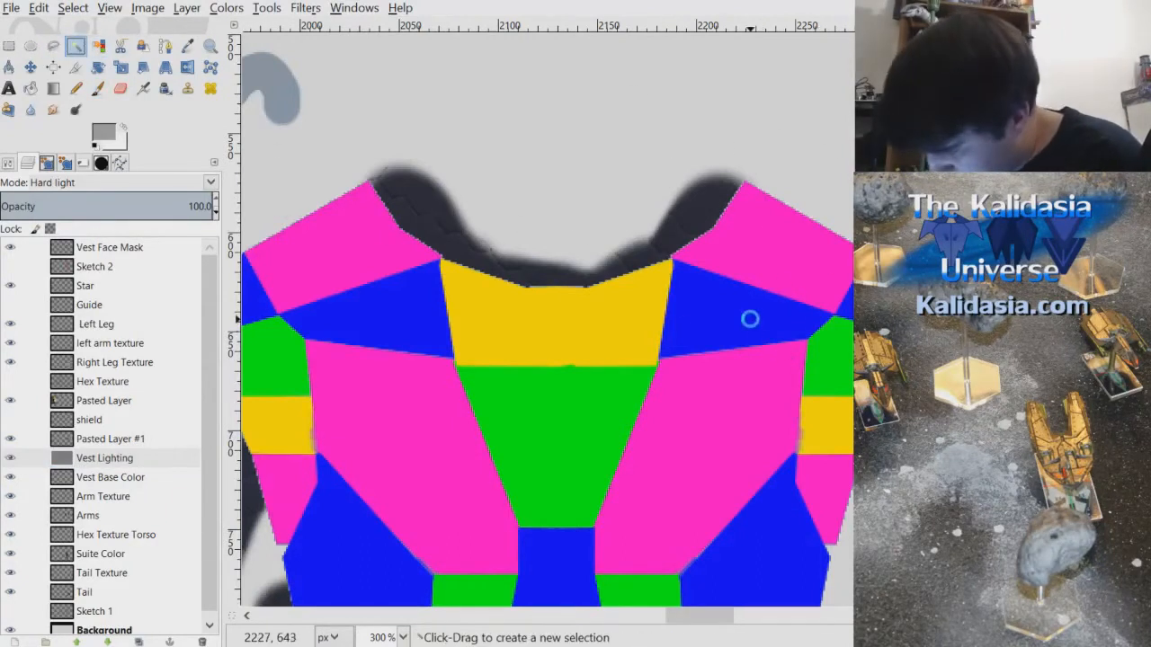
left_click(108, 247)
left_click(750, 321)
left_click_drag(687, 616, 708, 617)
left_click(82, 11)
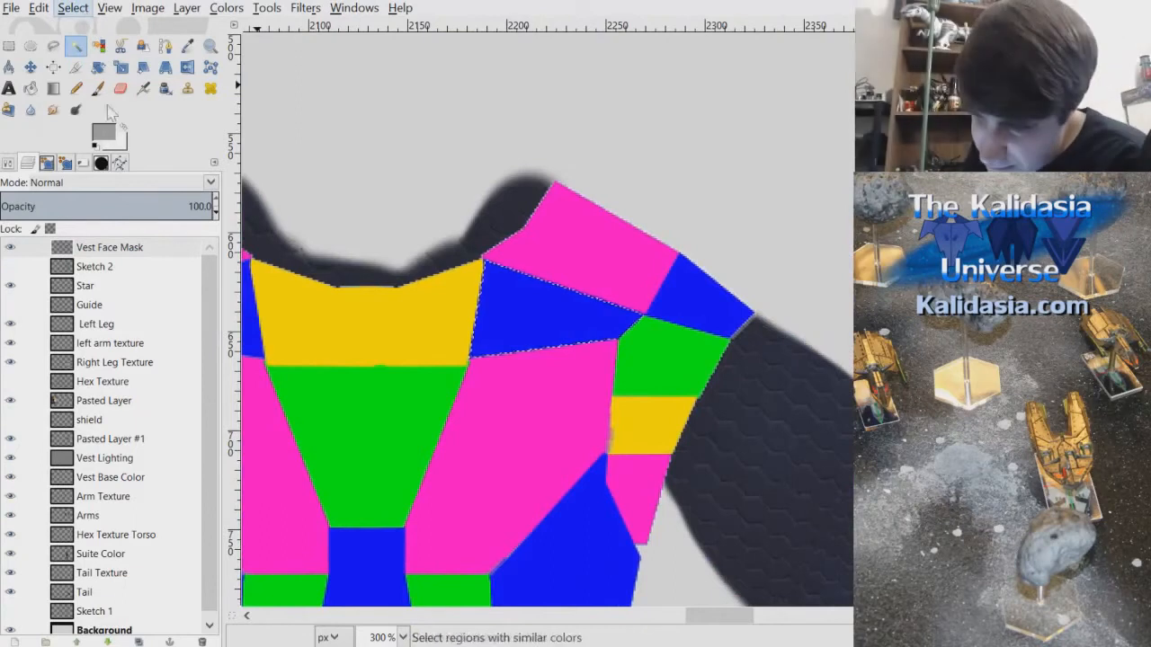
left_click(109, 227)
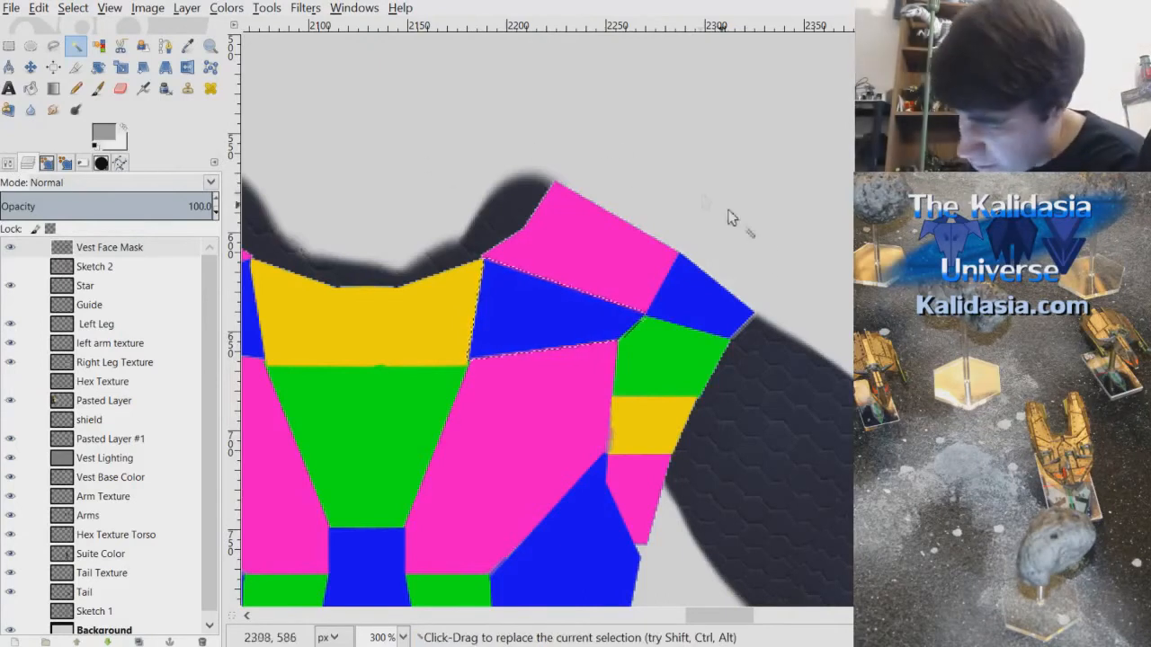
- Hide the face mask and paint the selected facet beside the collar on Vest Lighting with a grey darker than the shoulder's
left_click(9, 164)
left_click(29, 162)
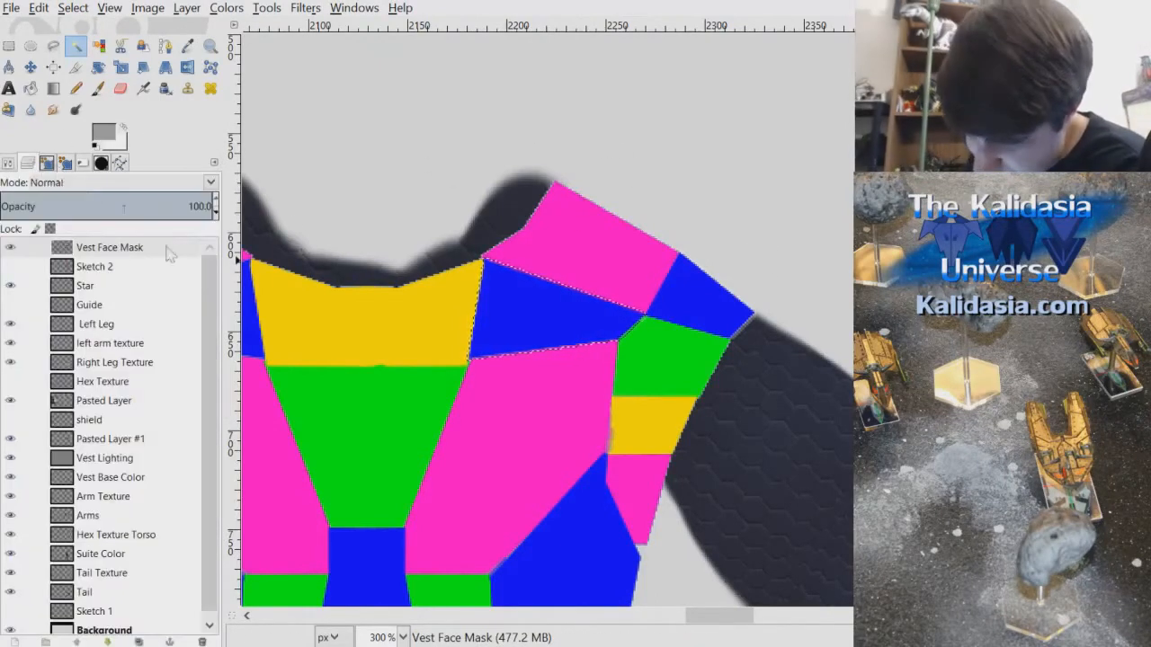
left_click(10, 248)
left_click(106, 250)
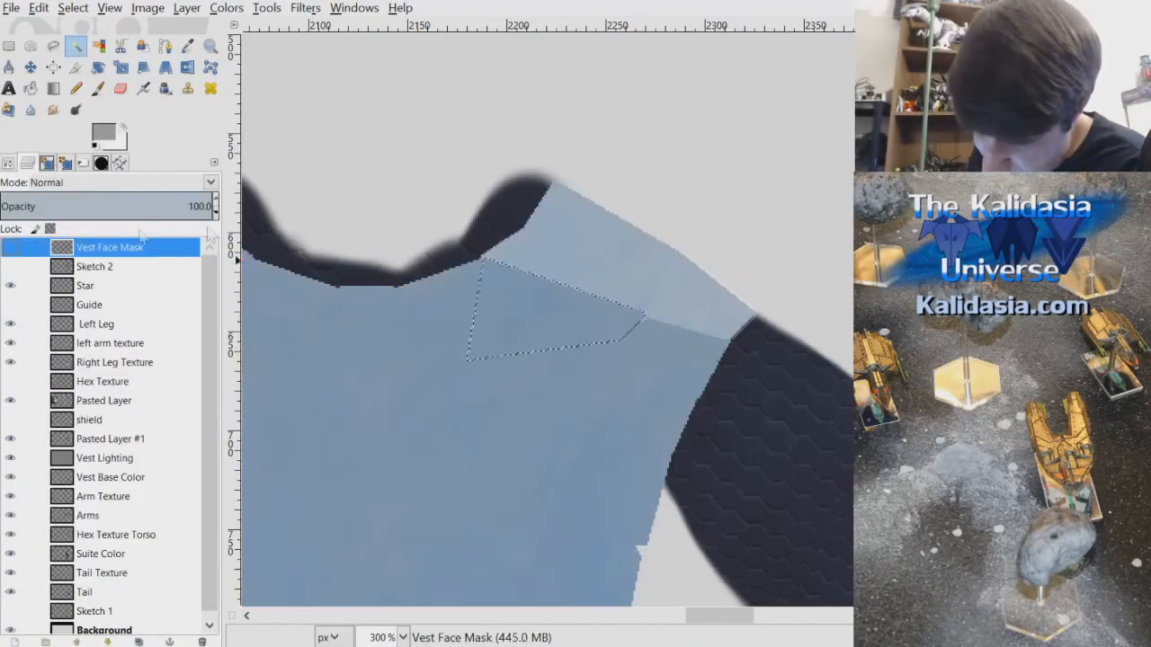
left_click(171, 459)
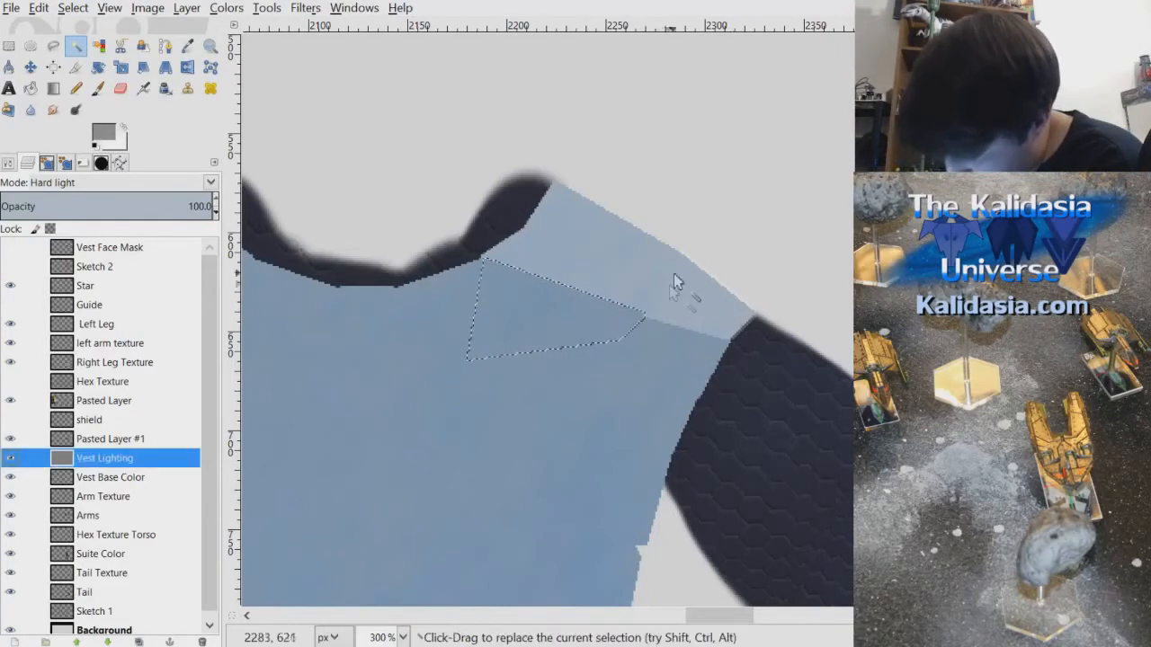
key("p")
mouse_move(476, 294)
left_mouse_down()
mouse_move(571, 256)
mouse_move(596, 277)
mouse_move(577, 330)
left_mouse_up()
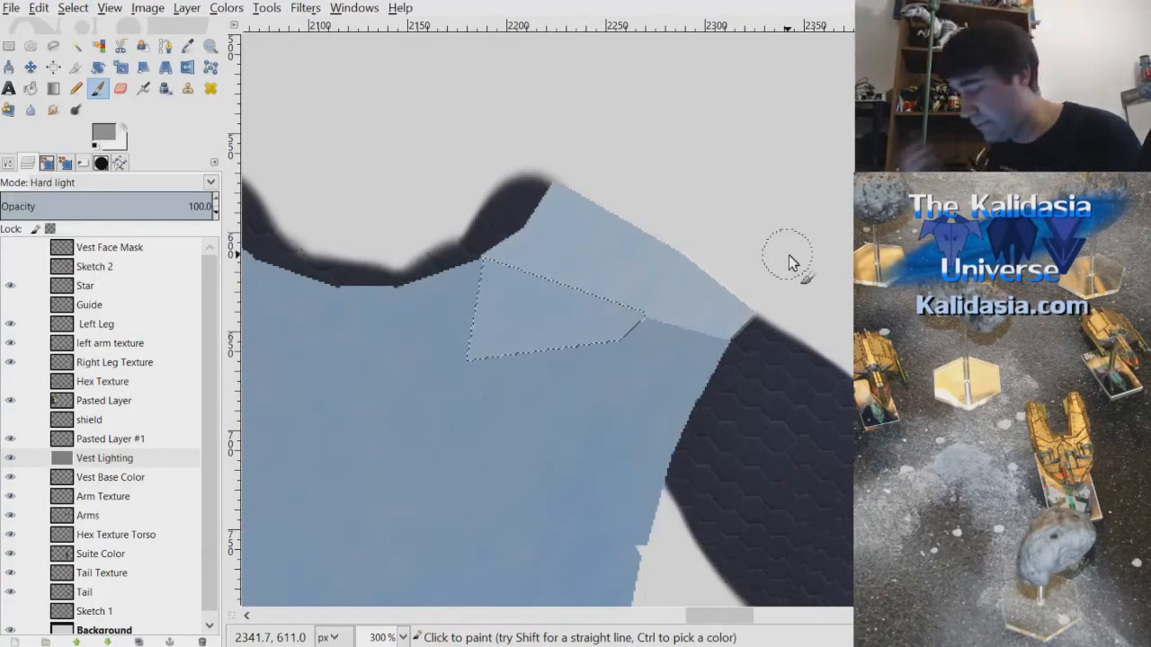
- Show the Vest Face Mask layer again, make it active, and fuzzy-select the green facet at the right armhole
left_click(10, 247)
left_click(155, 252)
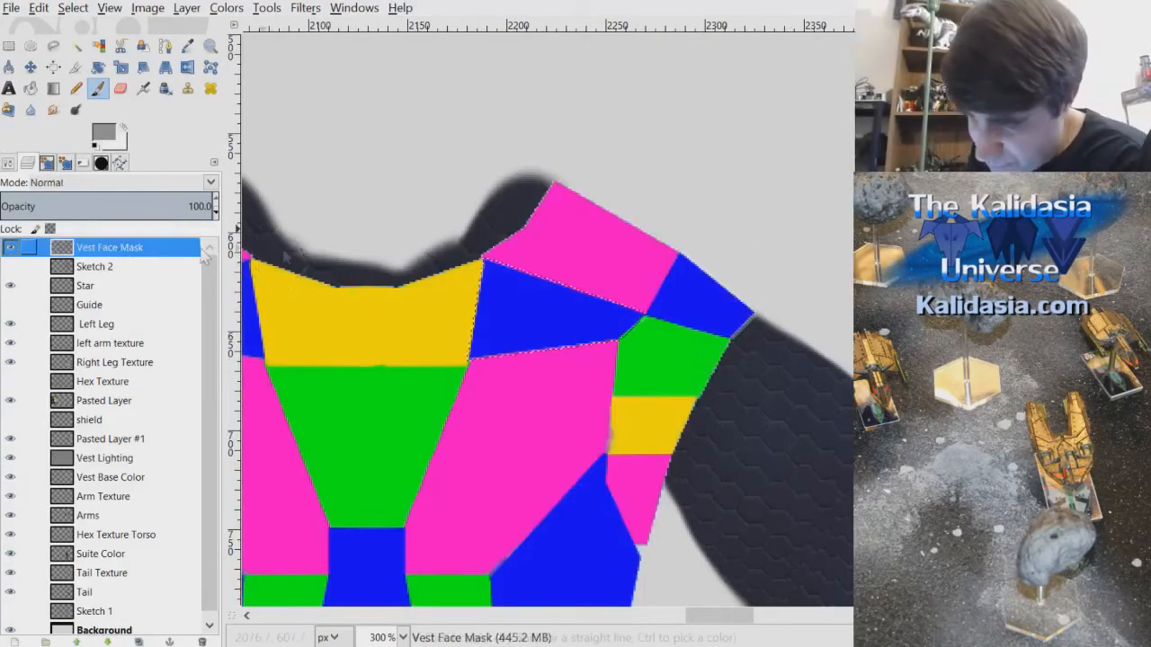
left_click(75, 45)
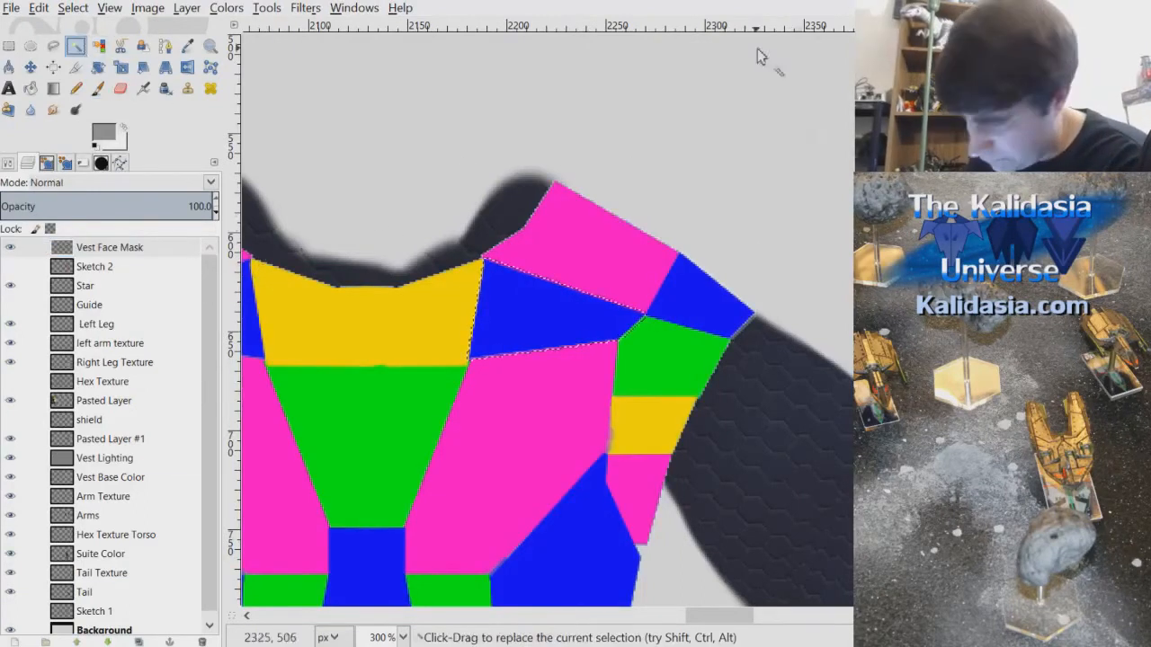
left_click(650, 343)
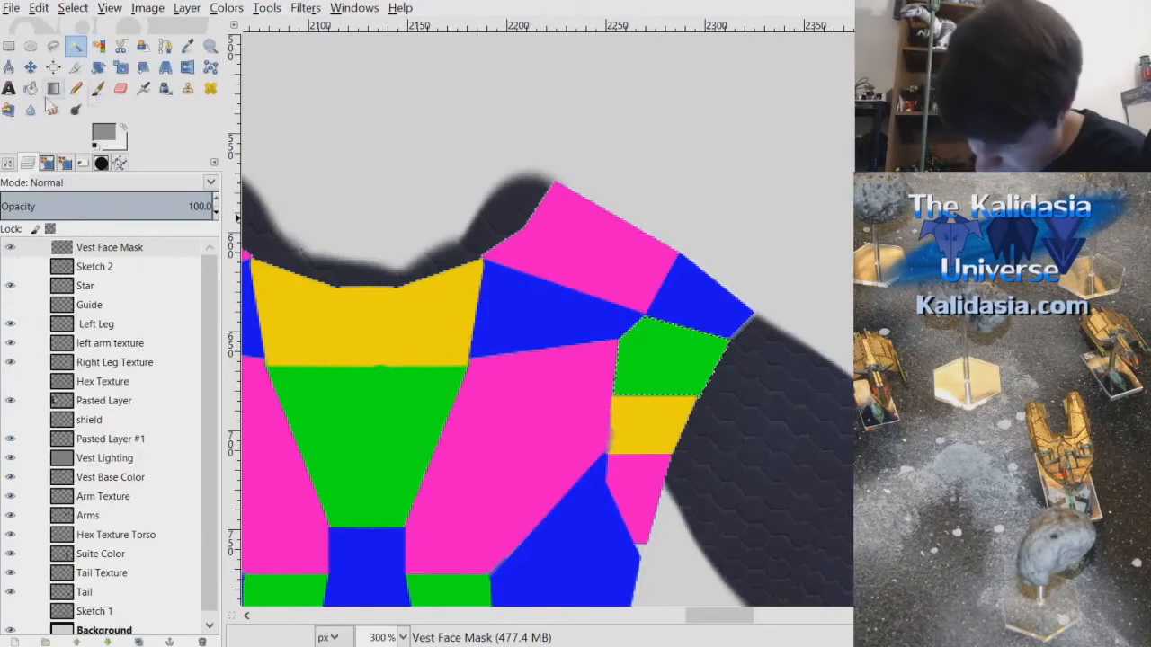
- Hide the face mask, paint the selected armhole facet on Vest Lighting with the same grey, and clear the selection
left_click(10, 248)
left_click(123, 462)
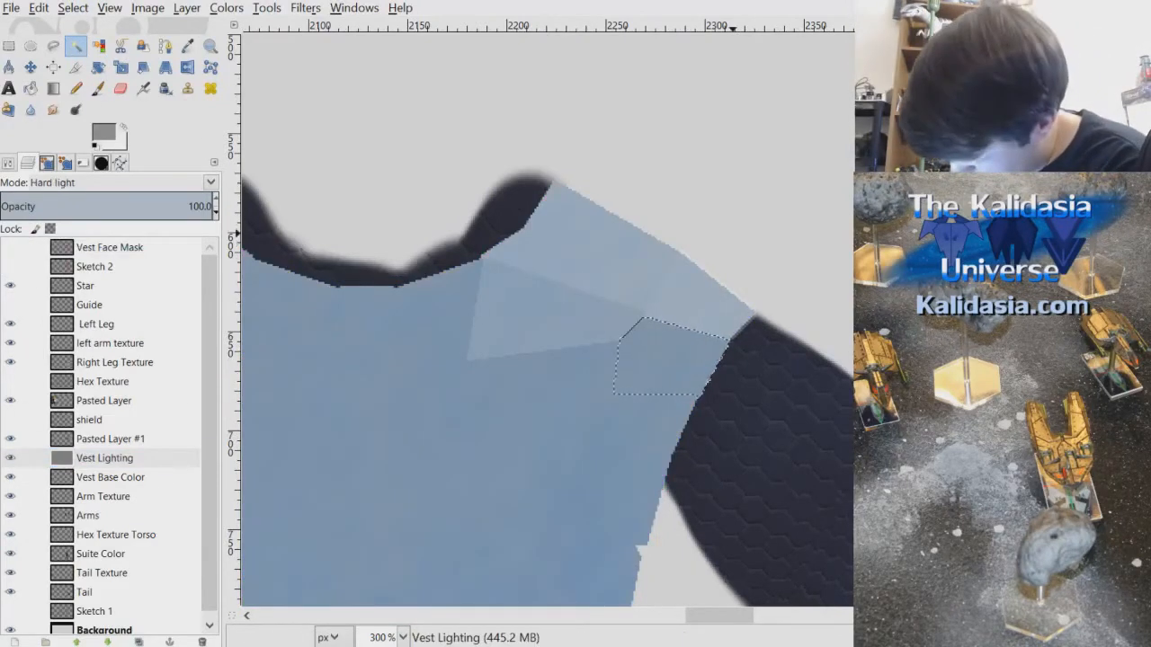
left_click(97, 88)
mouse_move(634, 359)
left_mouse_down()
mouse_move(637, 380)
mouse_move(709, 324)
mouse_move(710, 364)
left_mouse_up()
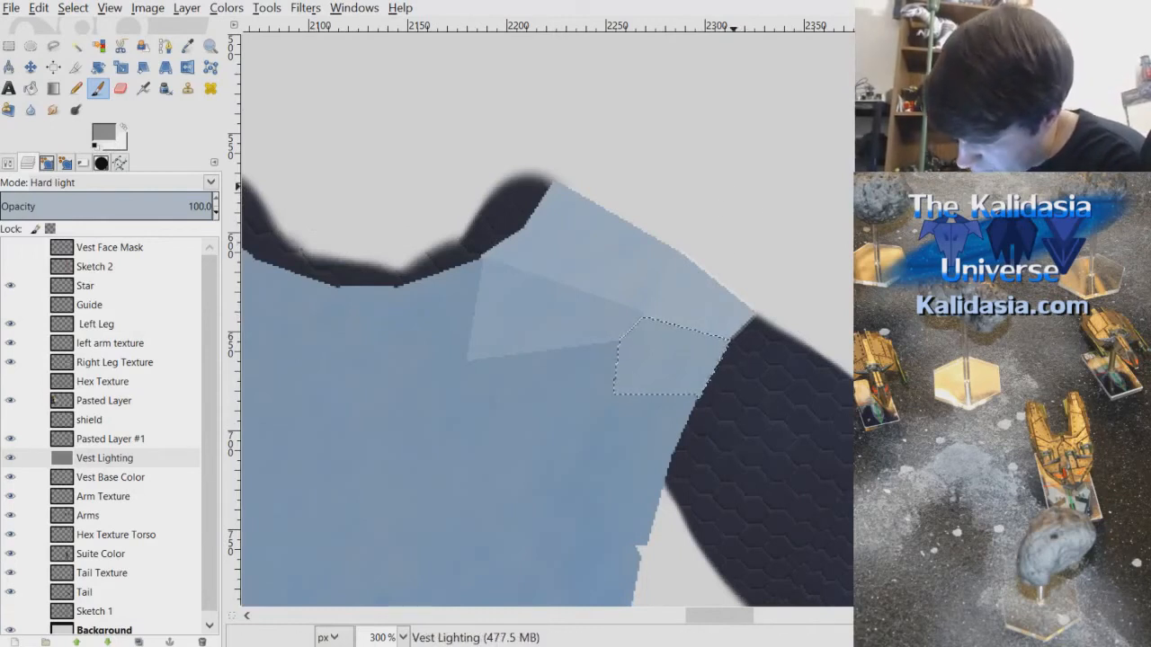
key("ctrl+shift+a")
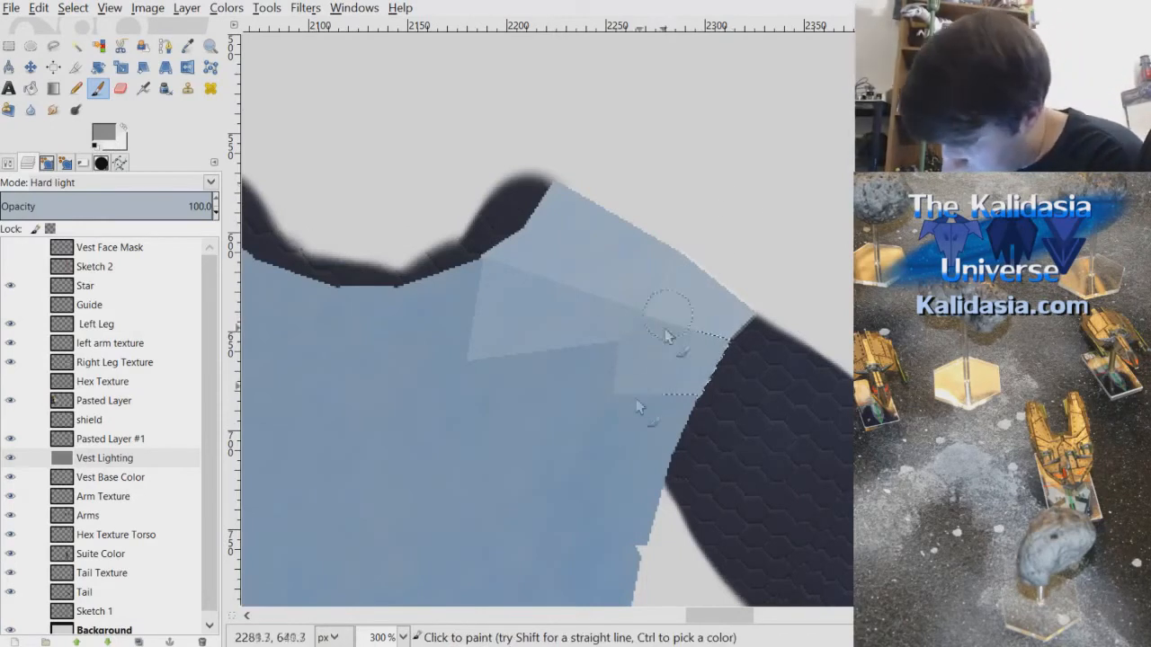
key("ctrl+z")
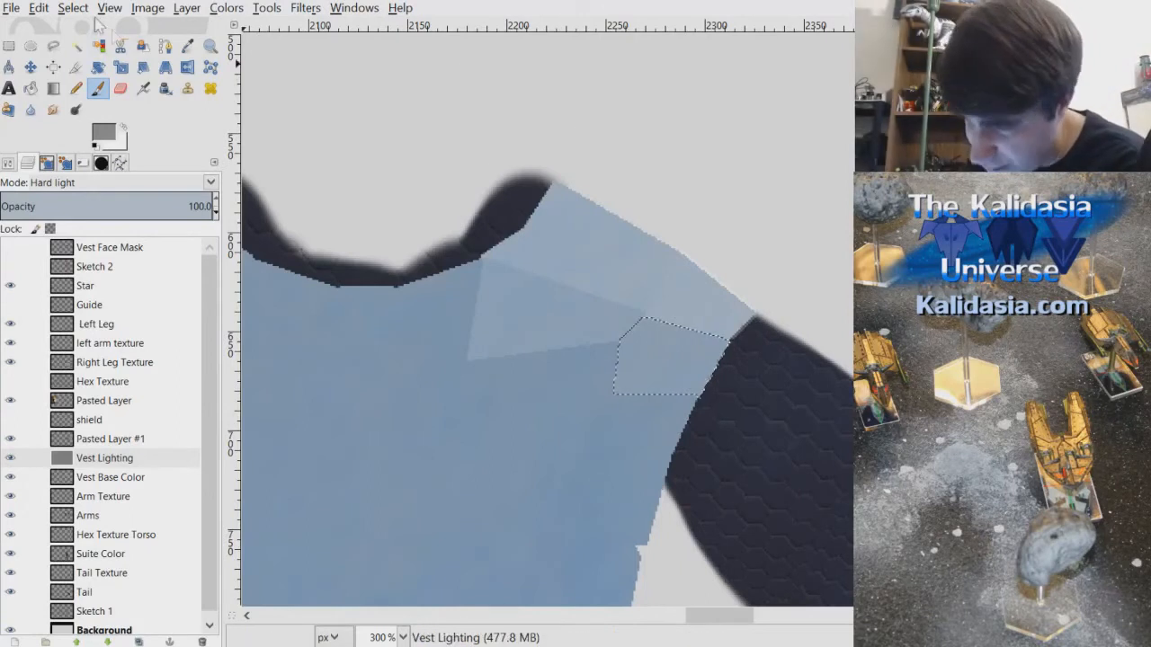
key("ctrl+shift+a")
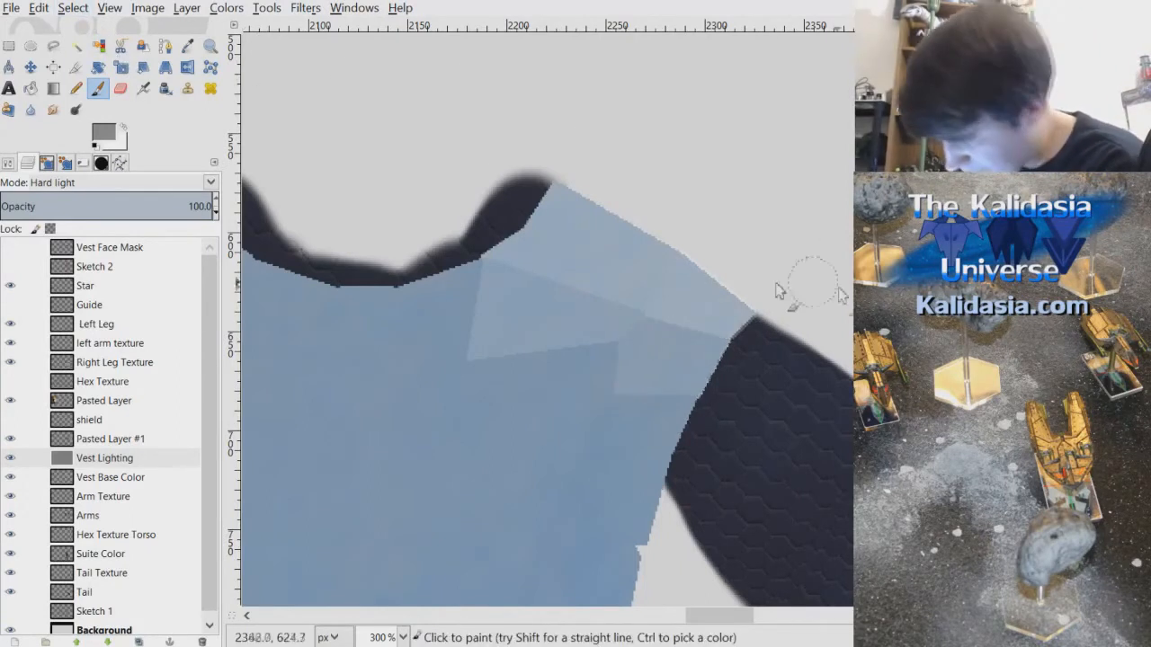
- Fuzzy-select the yellow facet at the right armhole on the shown Vest Face Mask layer, grow the selection, and hide the mask
scroll(732, 282, "down", 4)
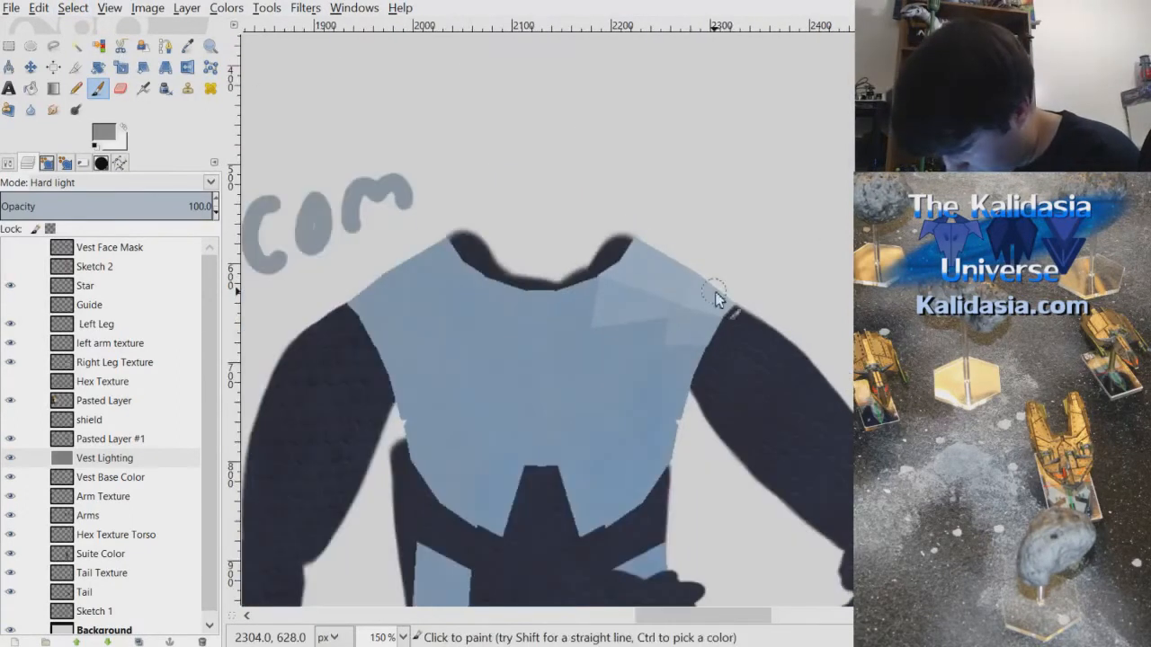
scroll(714, 295, "up", 6)
scroll(692, 355, "down", 3)
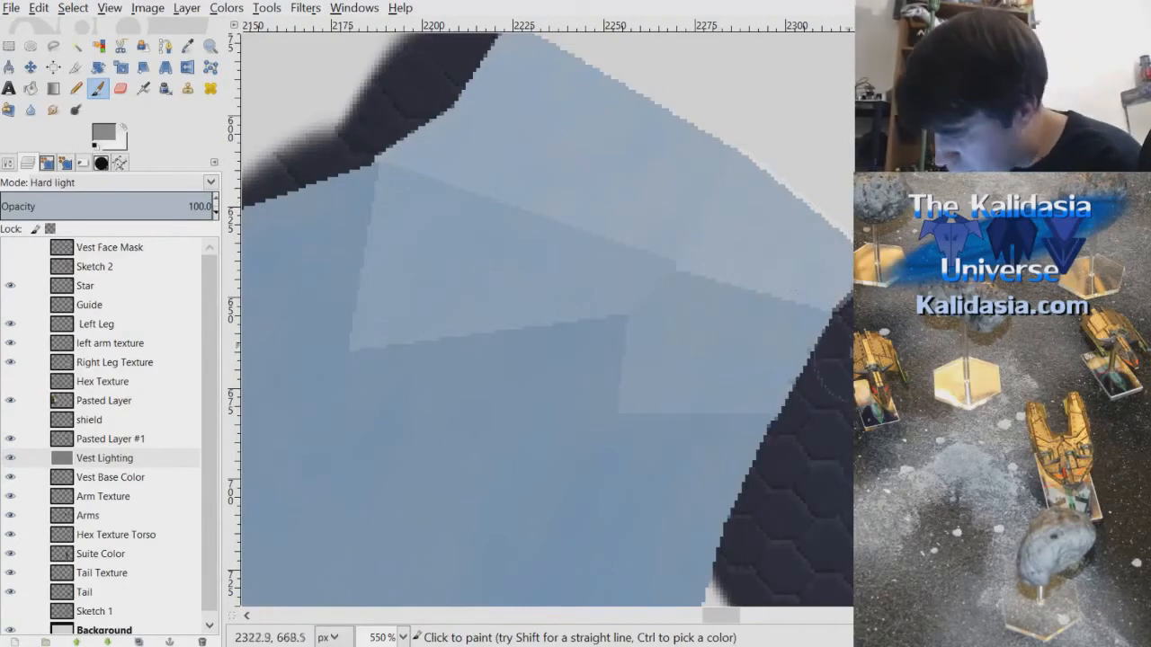
left_click(135, 247)
left_click(10, 247)
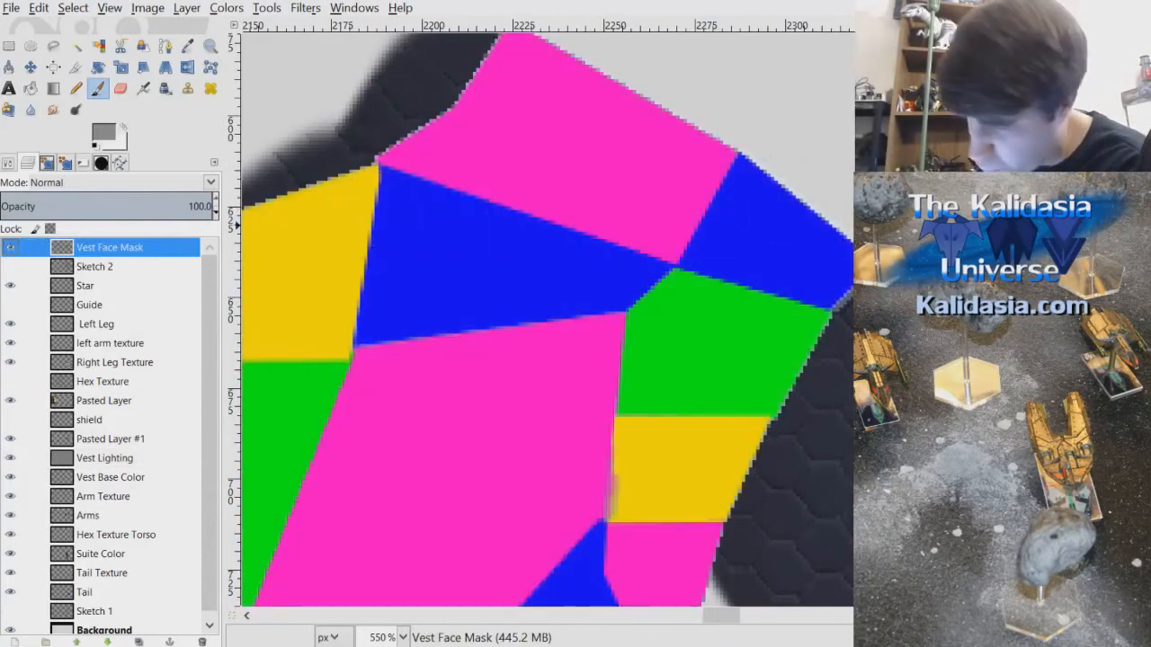
scroll(546, 319, "down", 2)
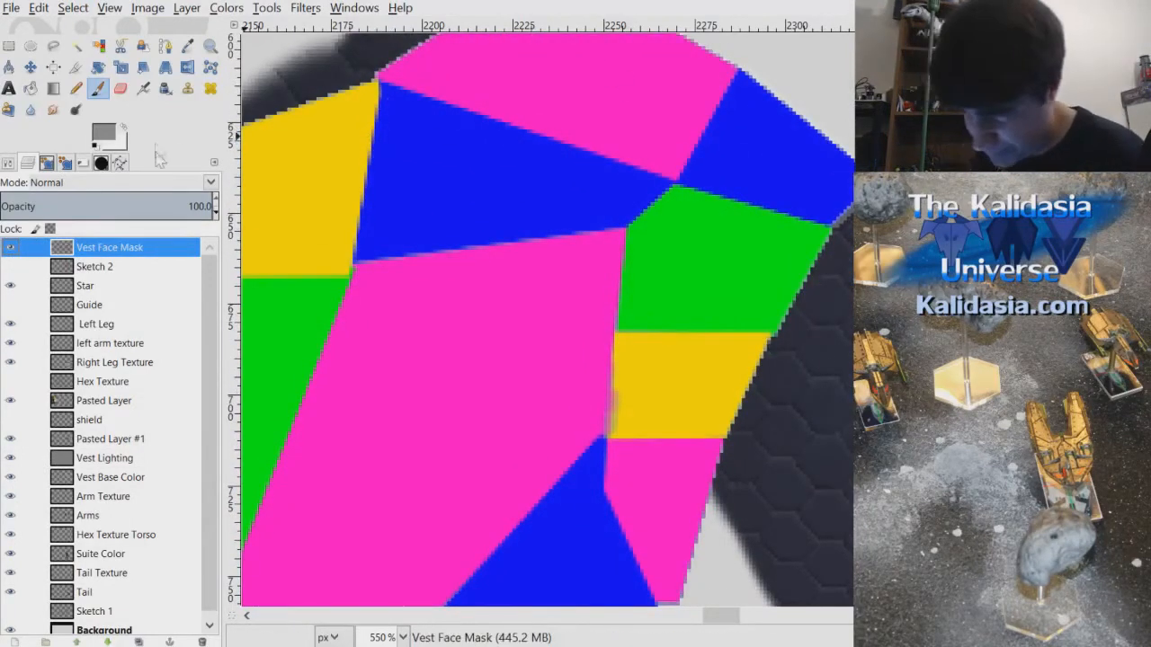
left_click(76, 45)
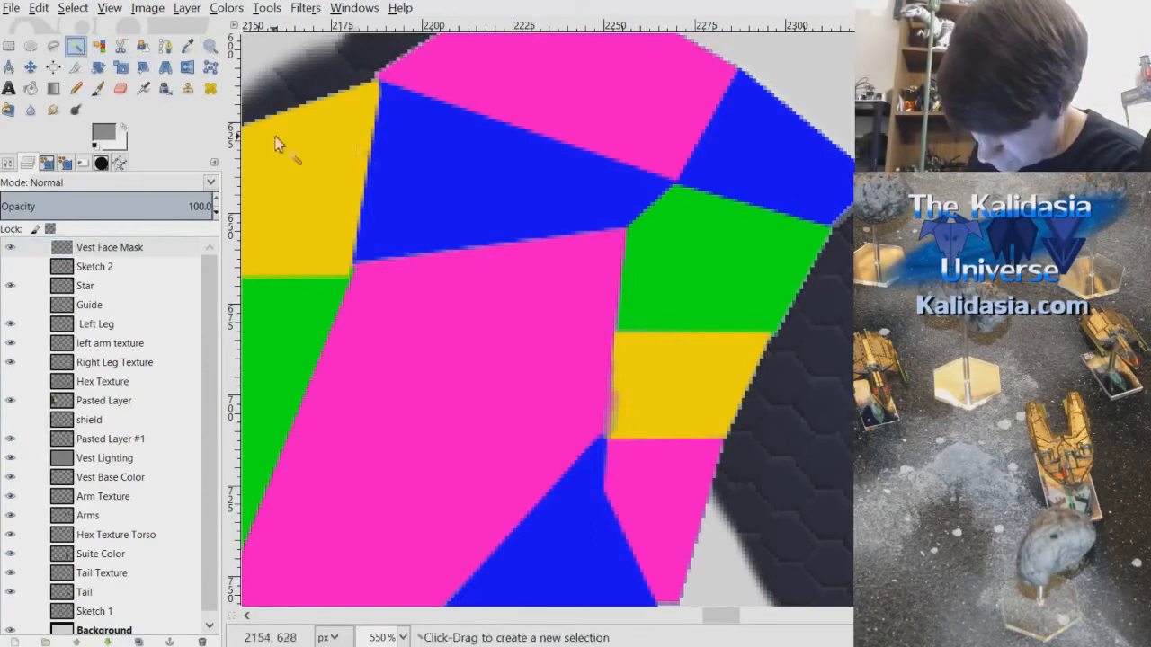
left_click(707, 392)
left_click(73, 8)
left_click(128, 227)
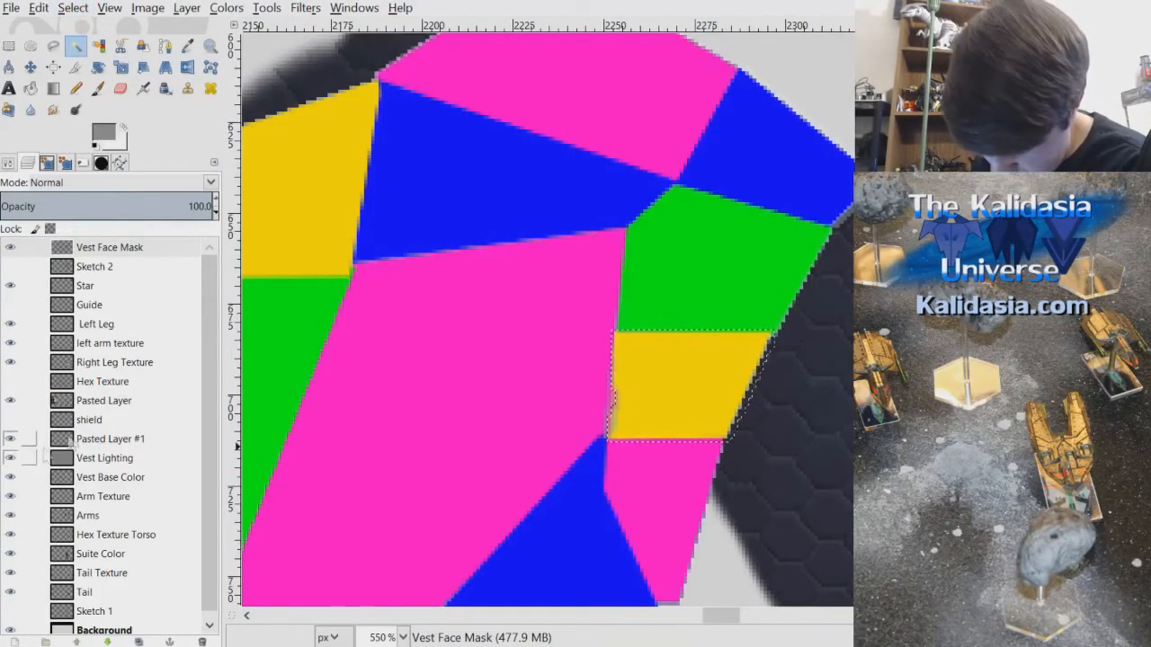
left_click(10, 246)
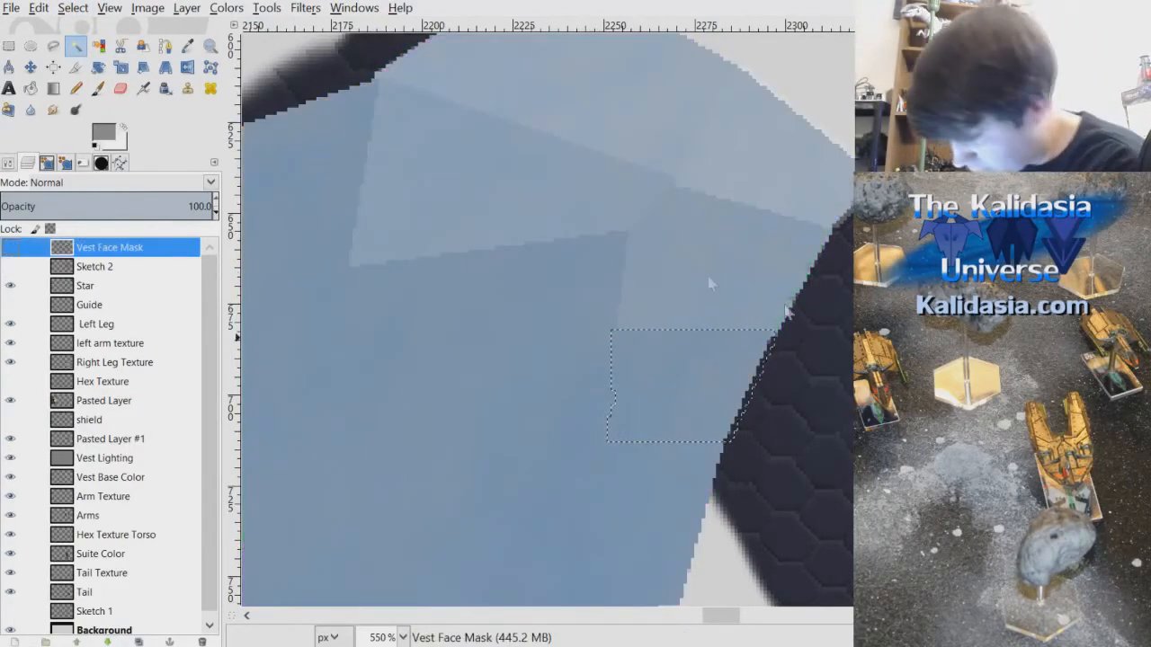
left_click(98, 88)
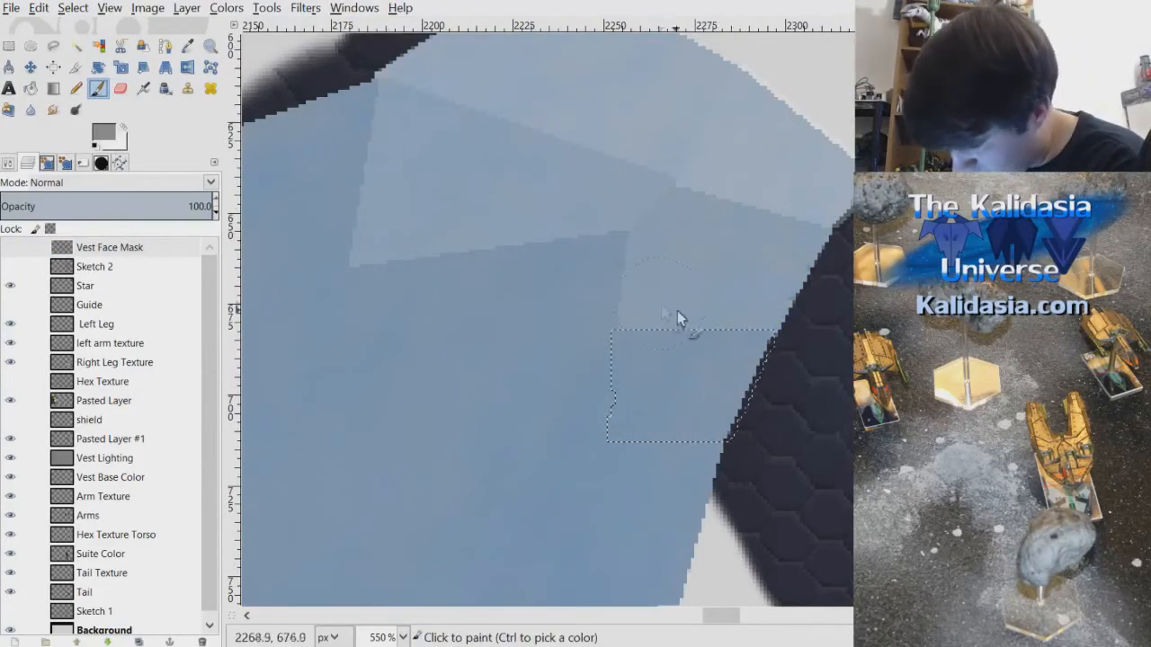
left_click(758, 374)
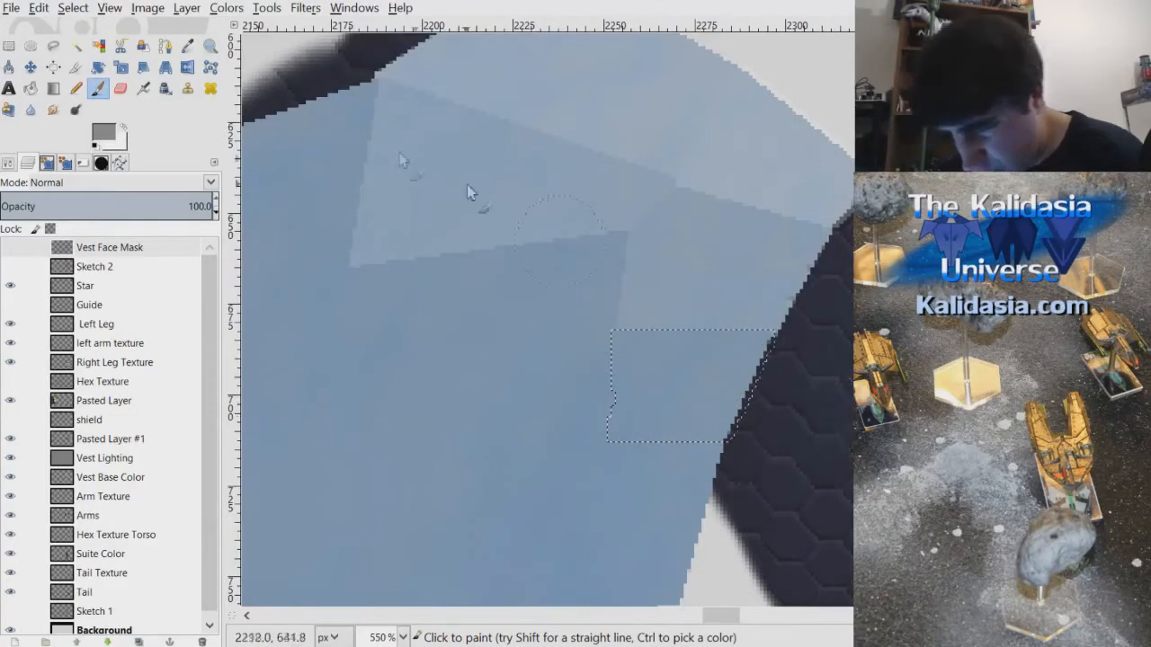
left_click(39, 8)
left_click(63, 29)
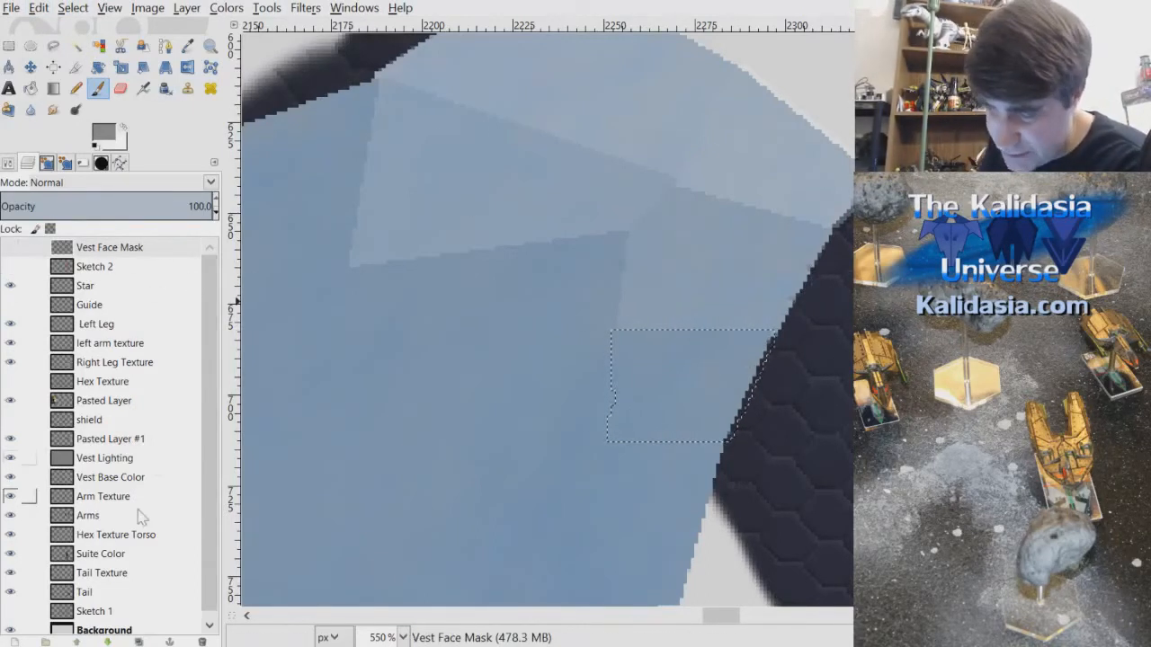
- Make Vest Lighting active, paint the selected facet below the upper armhole facet with the same grey, and clear the selection
left_click(117, 459)
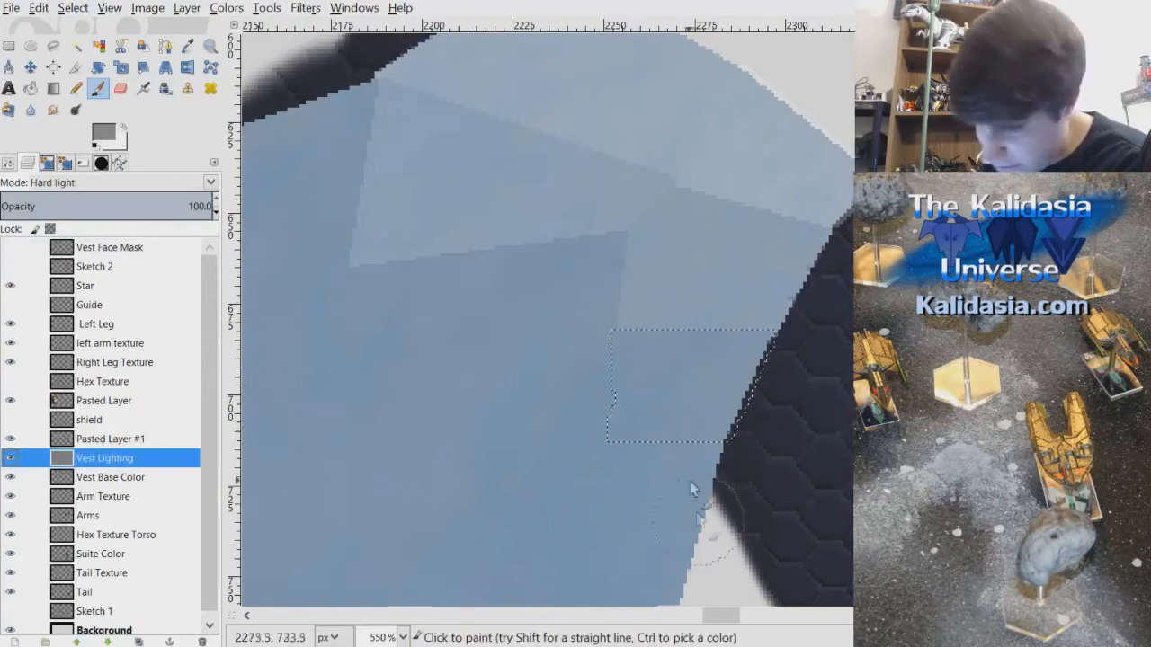
key("ctrl+z")
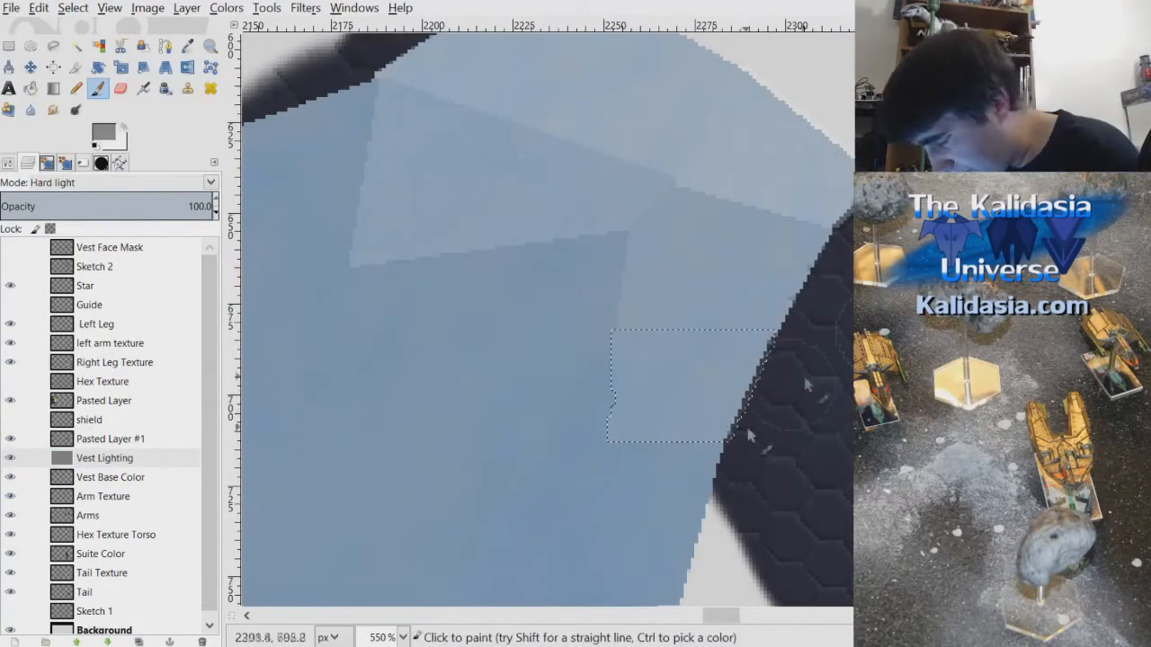
left_click(73, 8)
left_click(99, 47)
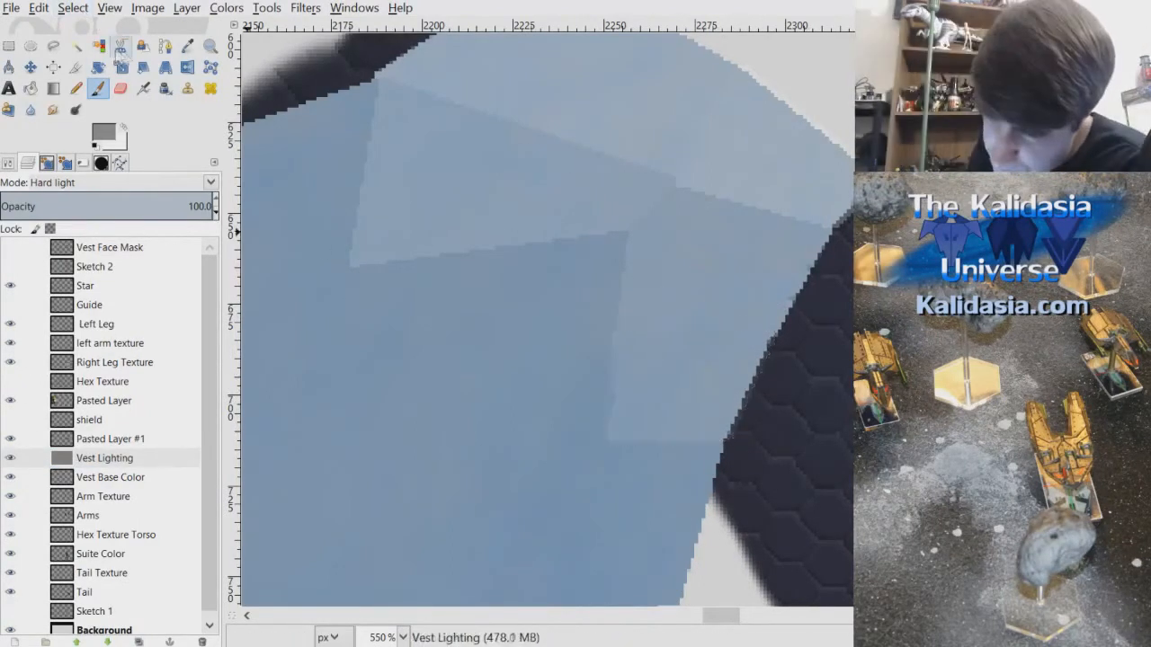
- Fuzzy-select the large blue facet on the vest's lower right side of the shown Vest Face Mask, grow the selection, and hide the mask
left_click(126, 256)
left_click(10, 248)
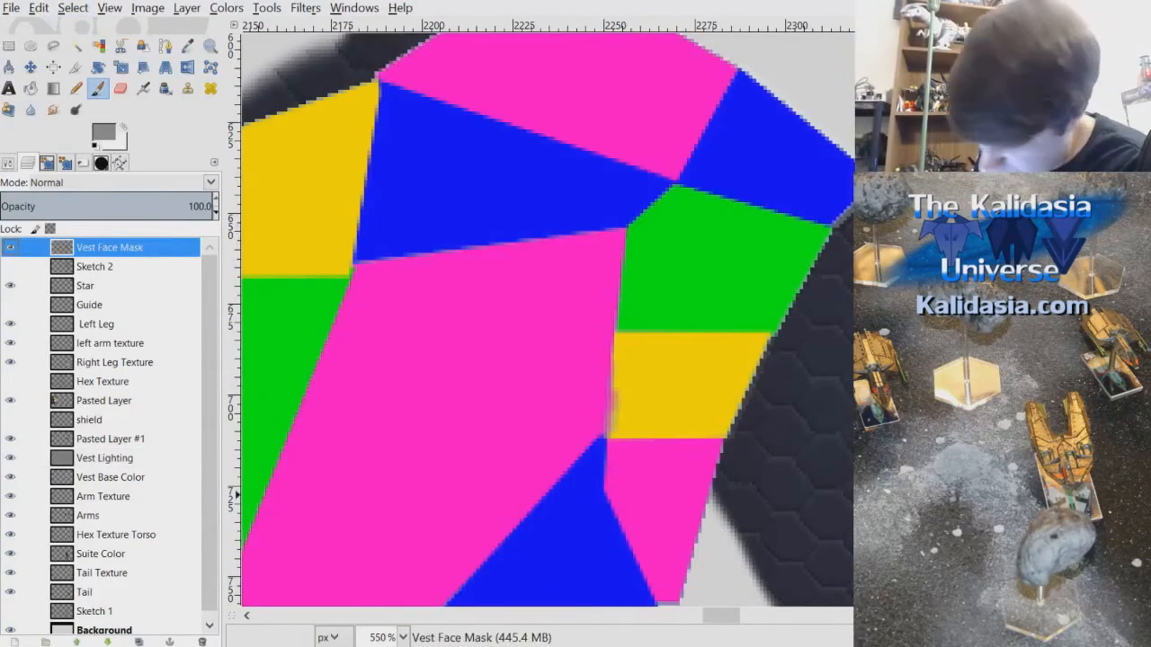
scroll(828, 446, "down", 1)
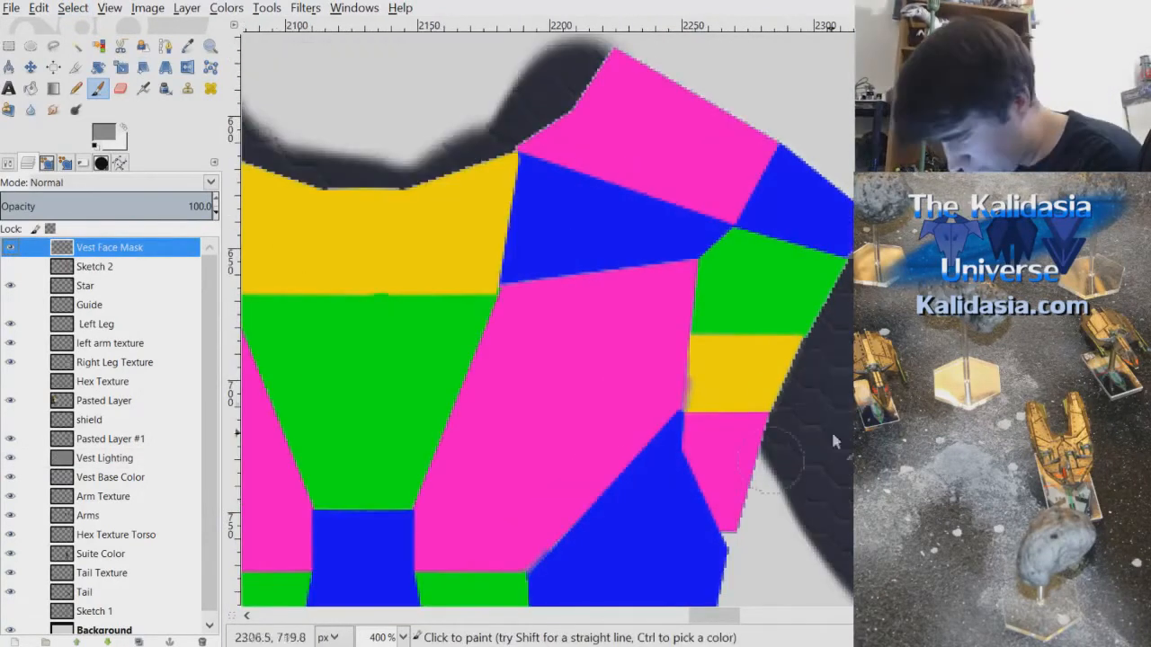
scroll(547, 320, "down", 2)
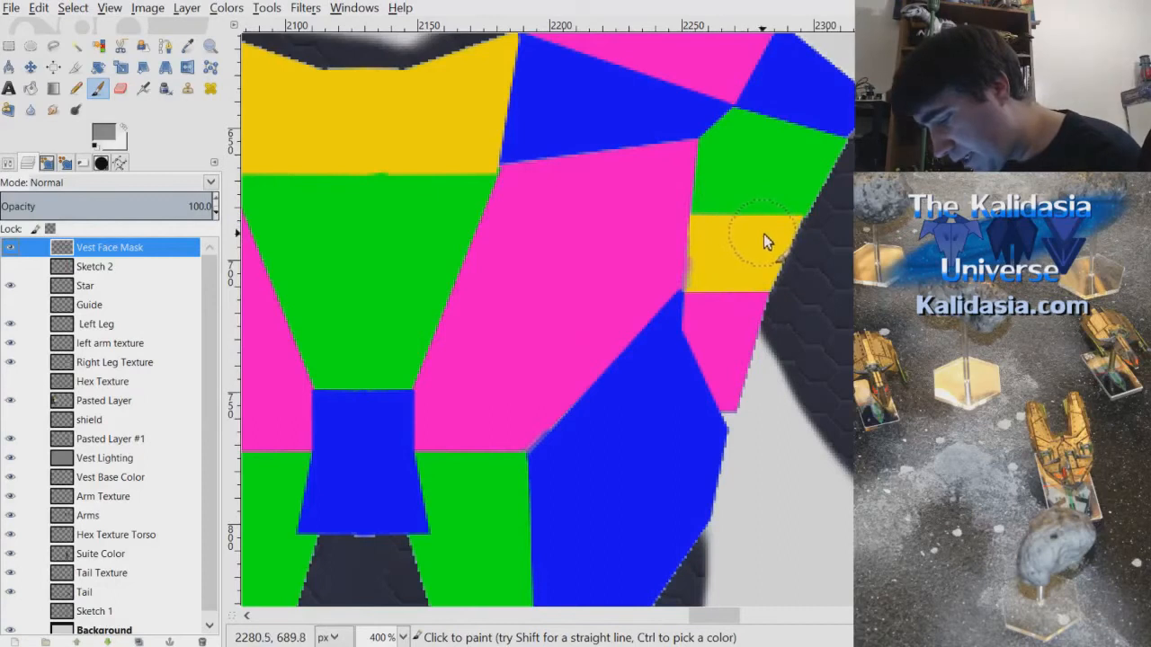
scroll(539, 315, "down", 2)
scroll(539, 315, "up", 4)
scroll(539, 314, "down", 5)
scroll(539, 315, "up", 4)
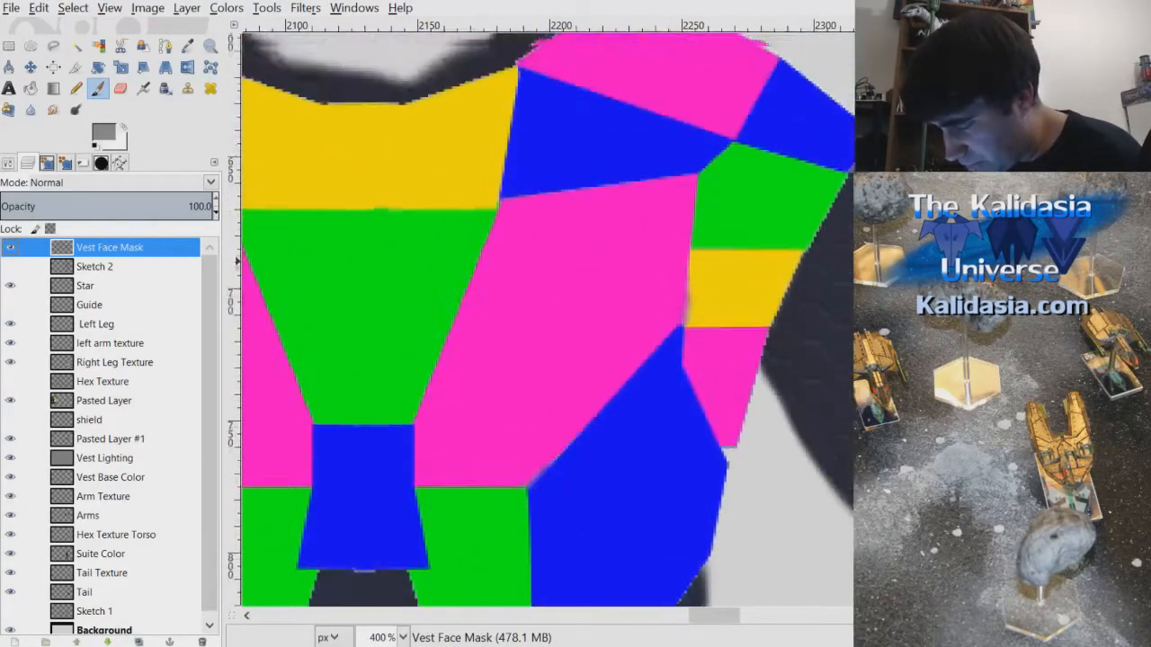
scroll(540, 315, "down", 3)
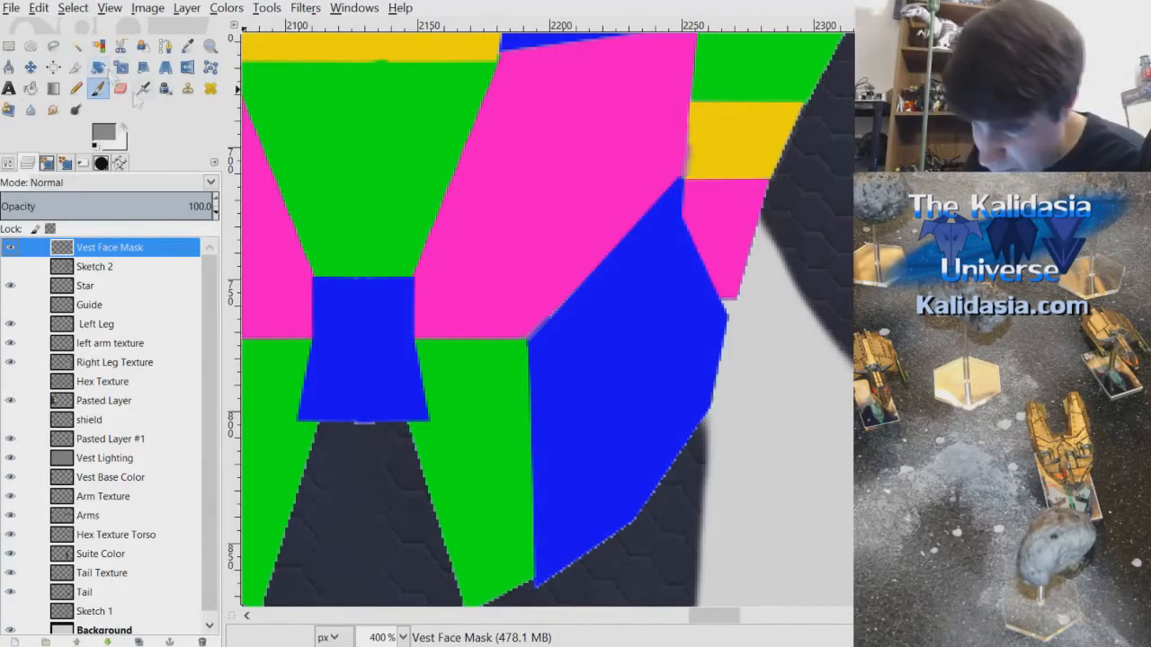
left_click(76, 45)
left_click(620, 342)
left_click(73, 8)
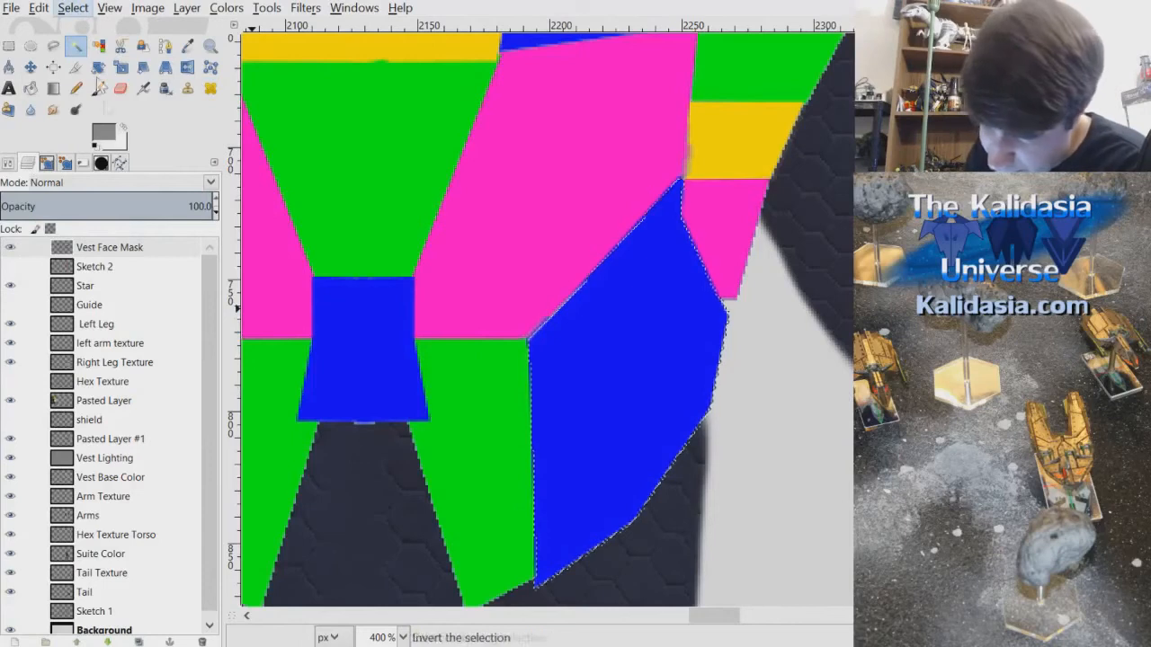
left_click(126, 212)
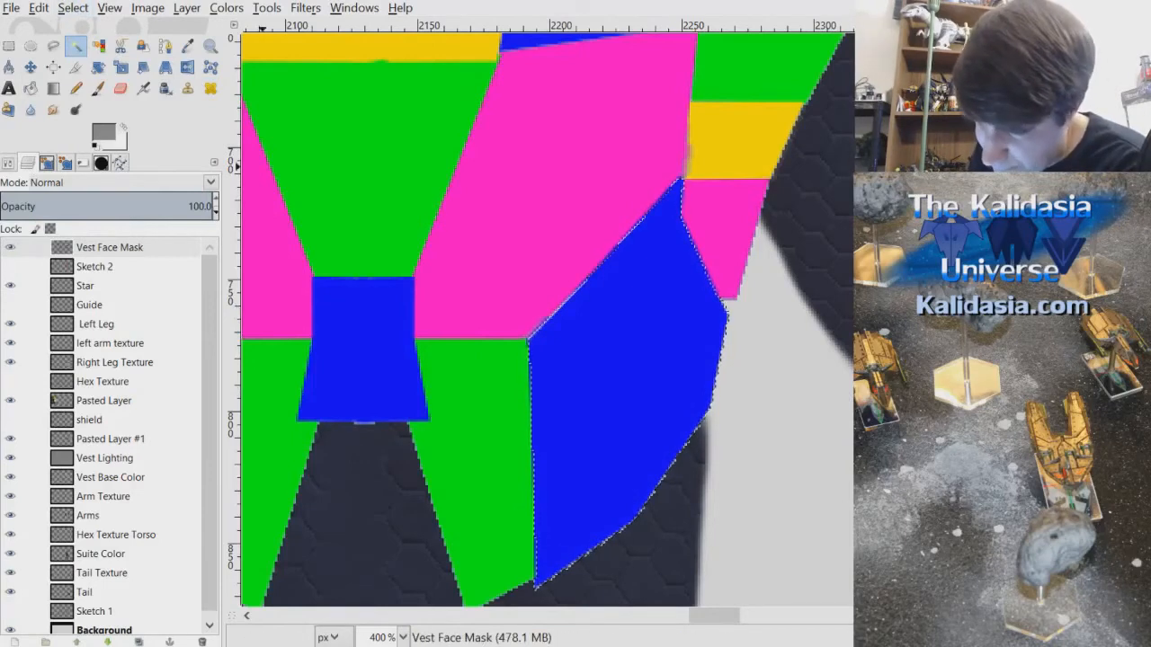
left_click(10, 247)
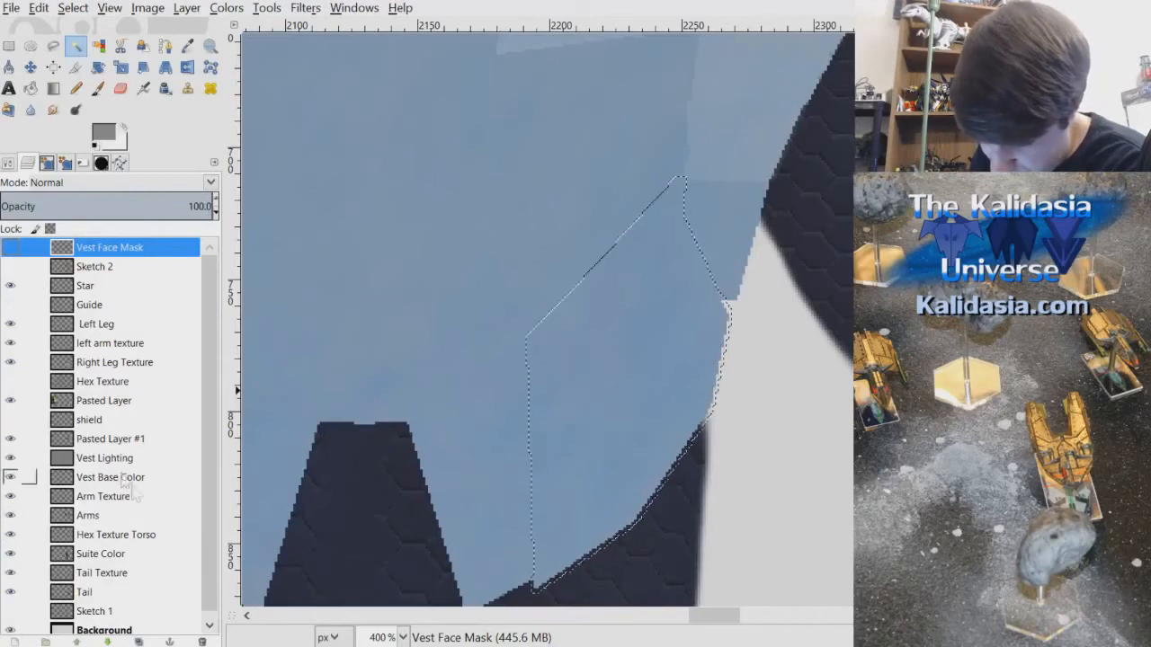
- Paint the selected lower right side facet on the Vest Lighting layer with a darker grey and clear the selection
left_click(104, 458)
left_click(97, 88)
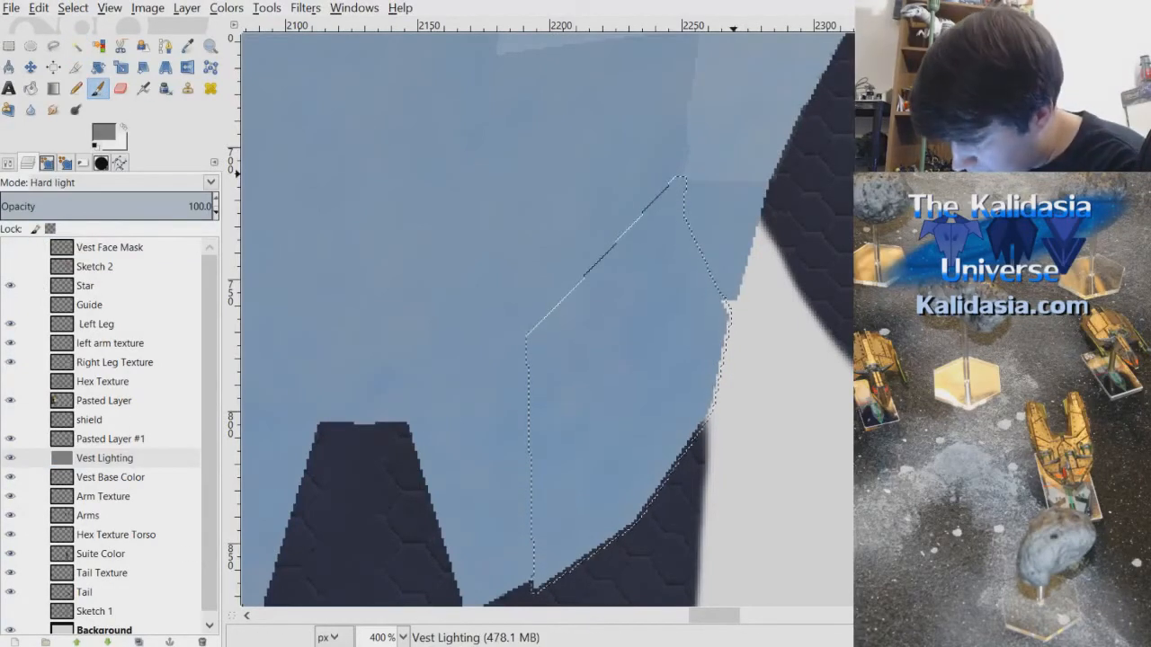
mouse_move(612, 417)
left_mouse_down()
mouse_move(526, 398)
mouse_move(654, 190)
left_mouse_up()
mouse_move(650, 383)
left_mouse_down()
mouse_move(735, 330)
mouse_move(617, 550)
mouse_move(561, 435)
left_mouse_up()
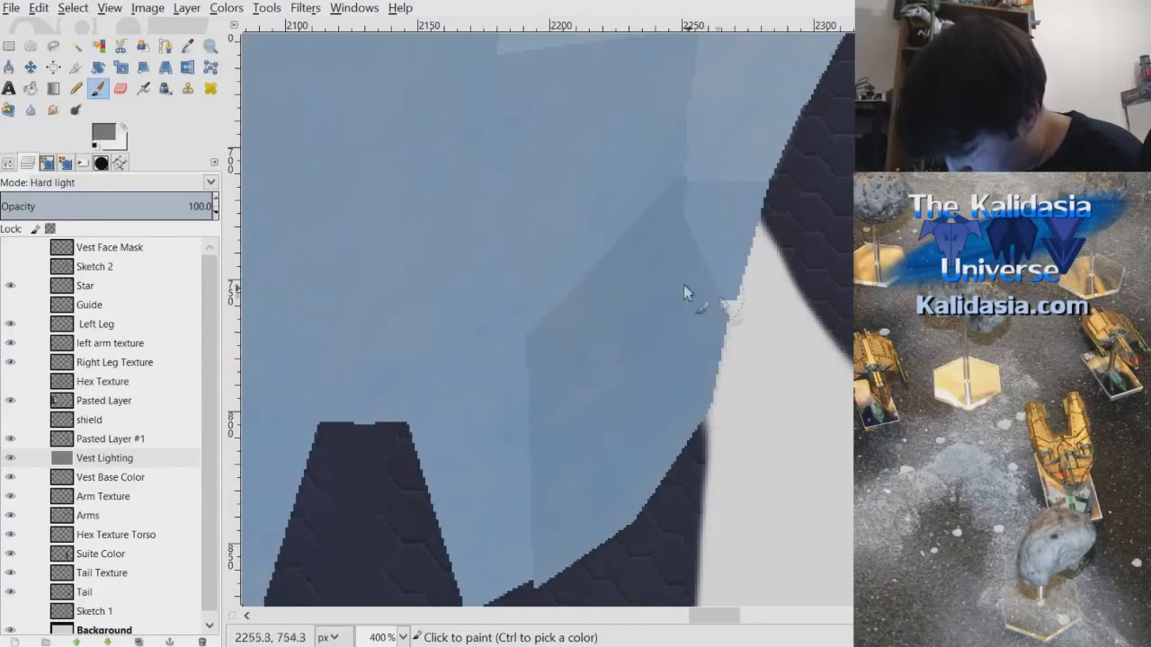
left_click_drag(691, 236, 694, 338)
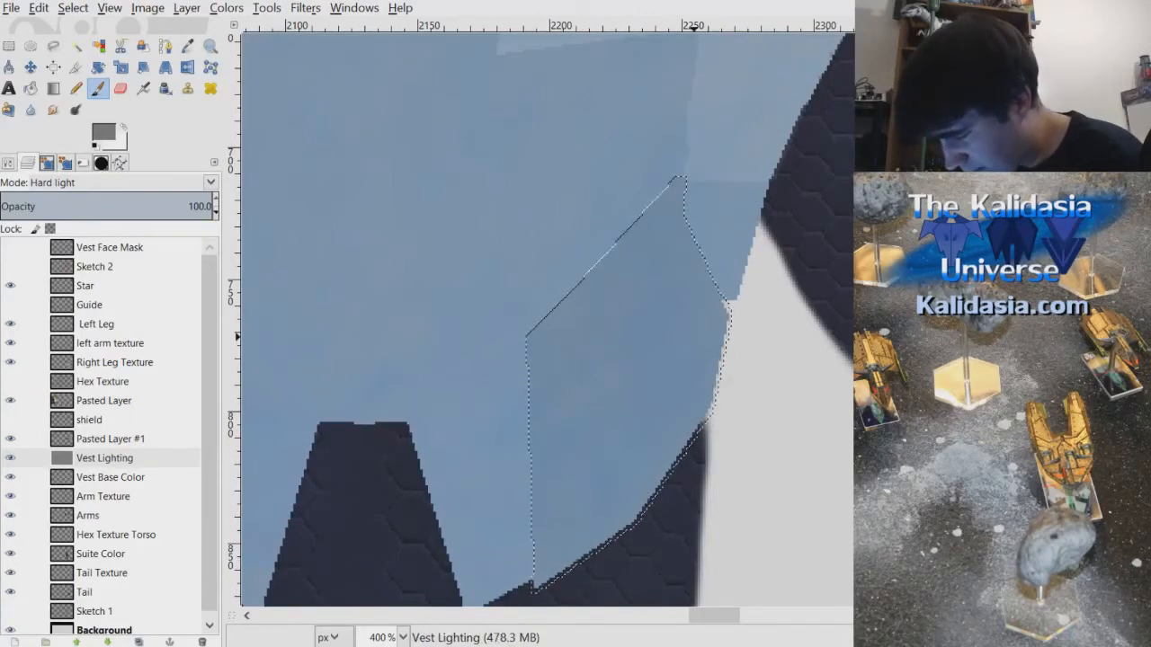
scroll(694, 338, "down", 1)
left_click_drag(711, 616, 738, 636)
left_click_drag(1138, 216, 1138, 207)
left_click_drag(736, 618, 727, 624)
left_click_drag(1138, 211, 1138, 213)
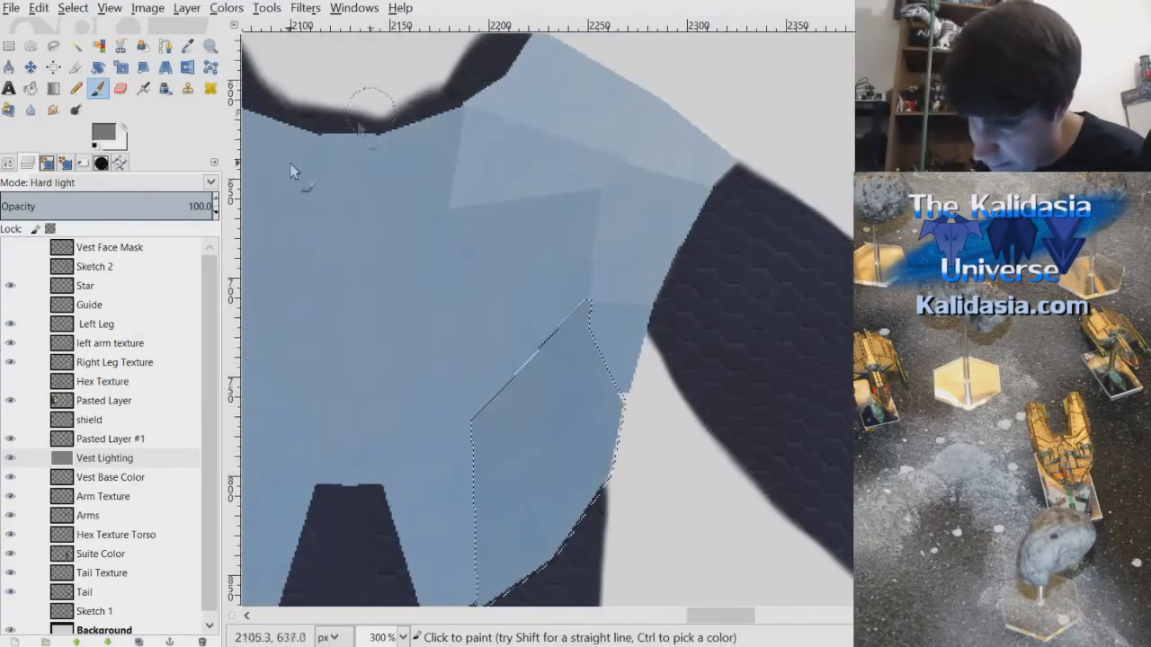
left_click(73, 8)
left_click(110, 61)
- Show the Vest Face Mask layer again, fuzzy-select the green facet right of the bottom notch, and hide the mask
left_click(141, 256)
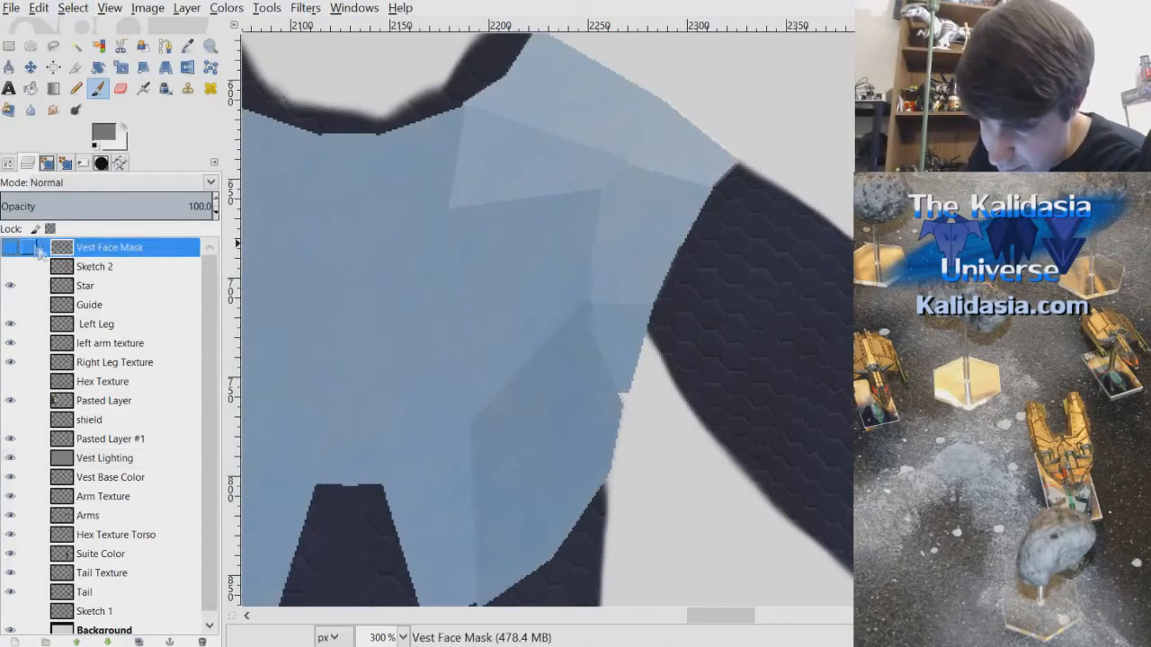
left_click(10, 246)
scroll(732, 613, "left", 2)
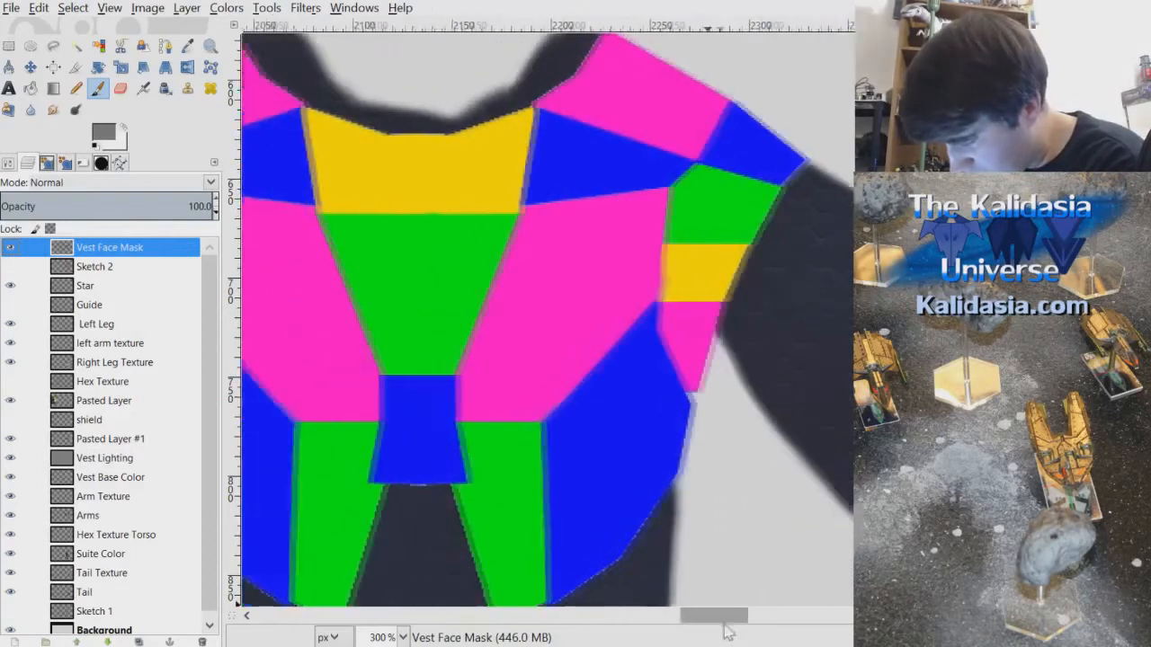
scroll(508, 362, "down", 1)
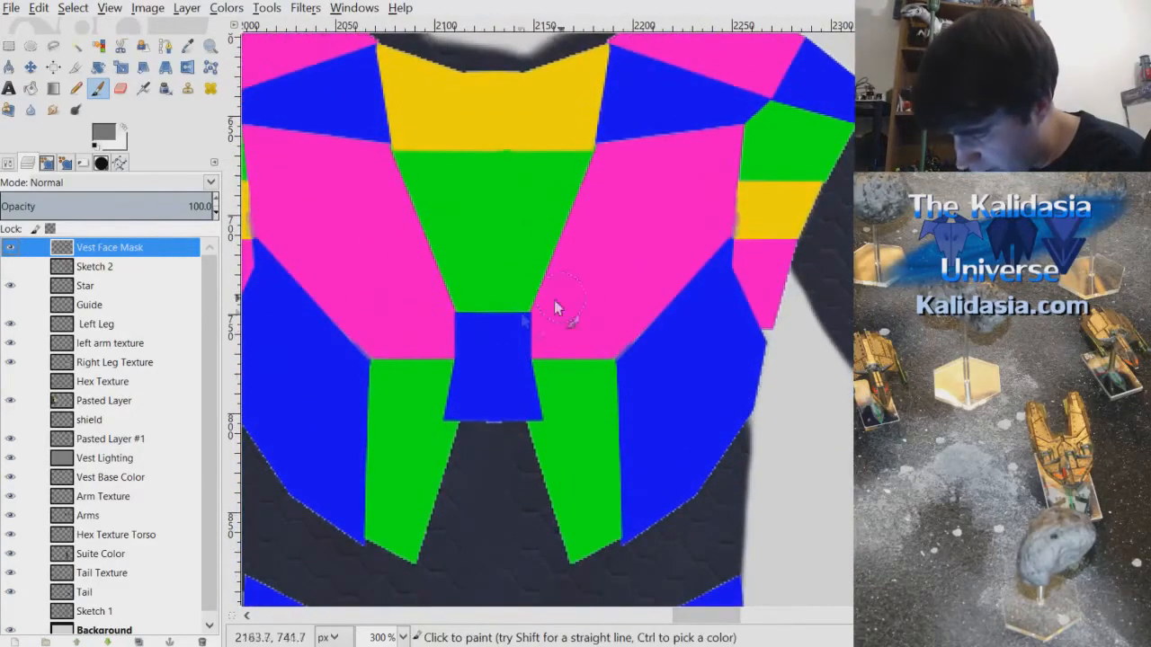
left_click(75, 45)
left_click(595, 454)
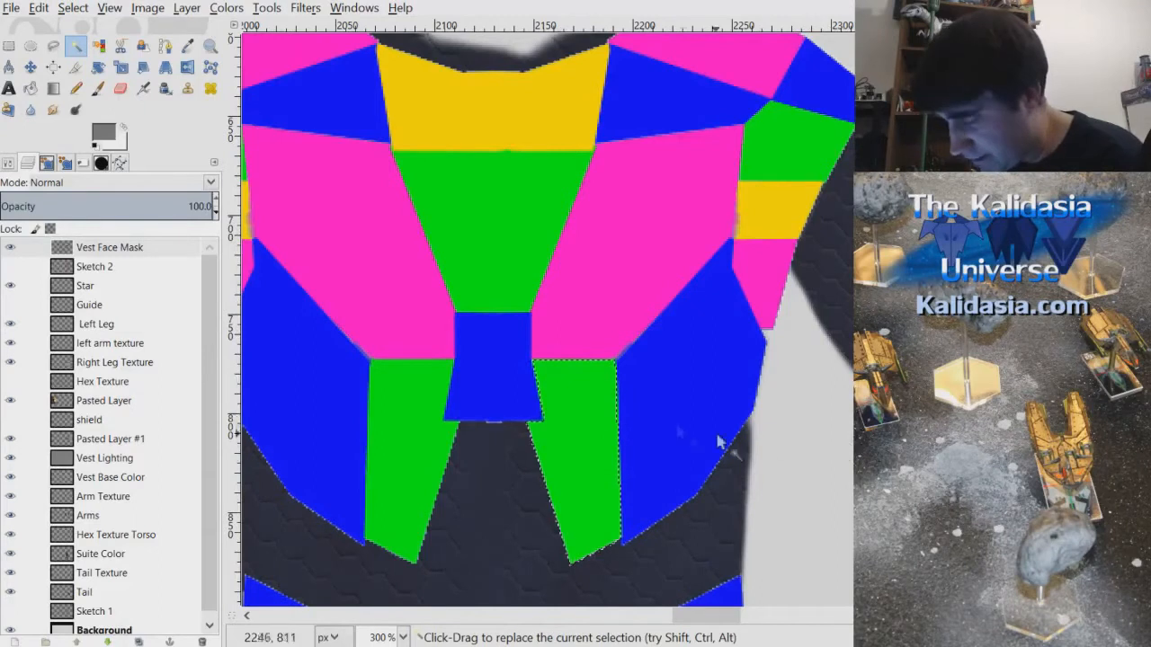
left_click(9, 247)
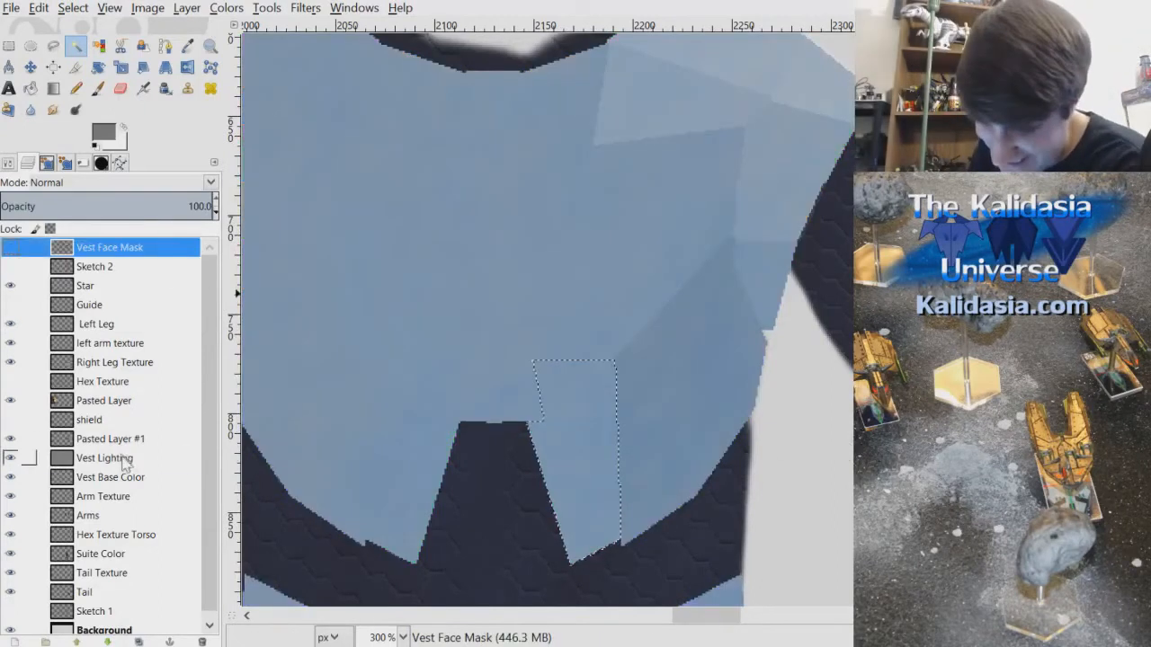
- Make Vest Lighting active, paint the selected facet beside the bottom notch with a darker grey, and clear the selection
left_click(103, 458)
left_click(107, 129)
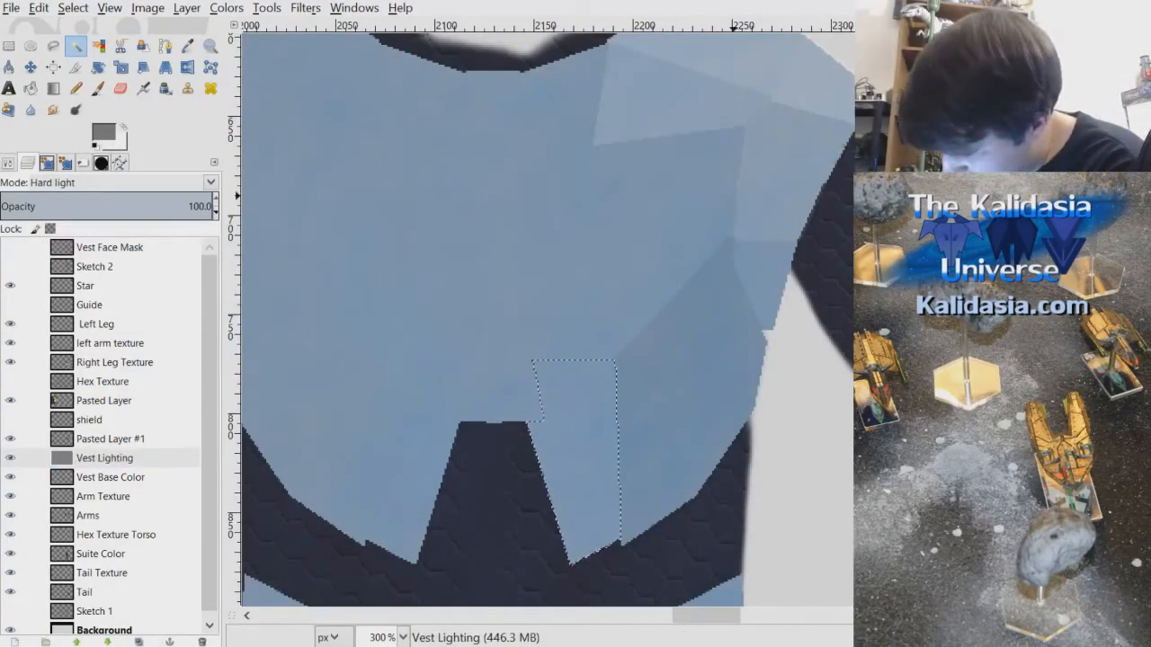
key("p")
mouse_move(575, 377)
left_mouse_down()
mouse_move(608, 568)
mouse_move(545, 458)
left_mouse_up()
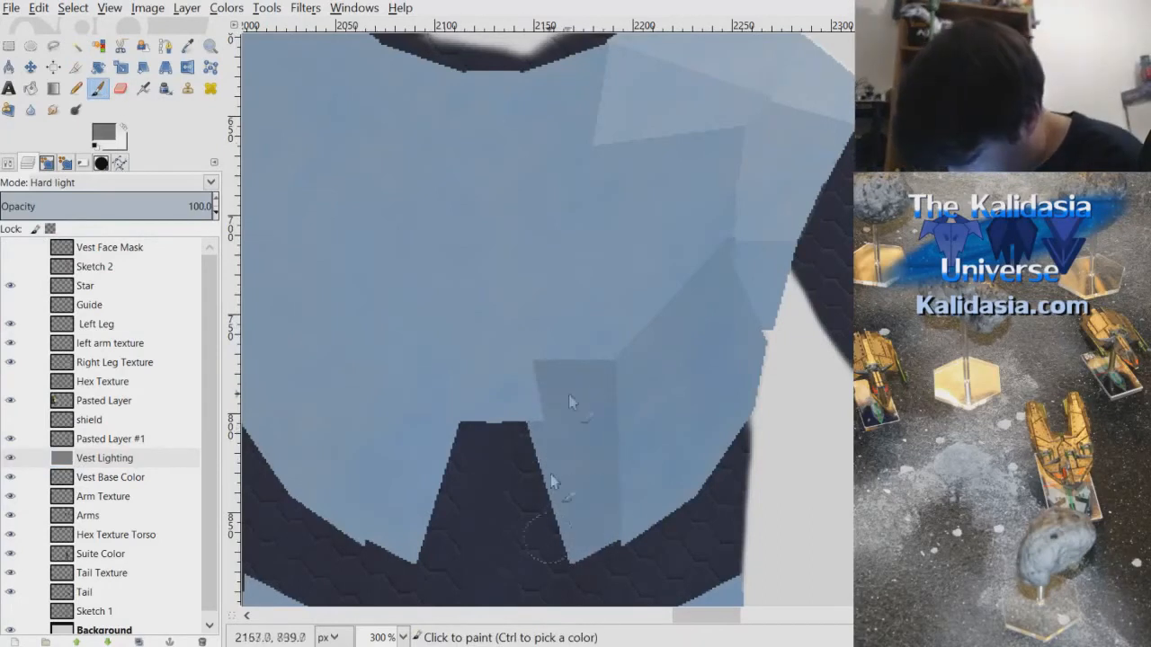
mouse_move(860, 259)
left_mouse_down()
mouse_move(860, 225)
mouse_move(860, 249)
left_mouse_up()
left_click(73, 7)
left_click(90, 47)
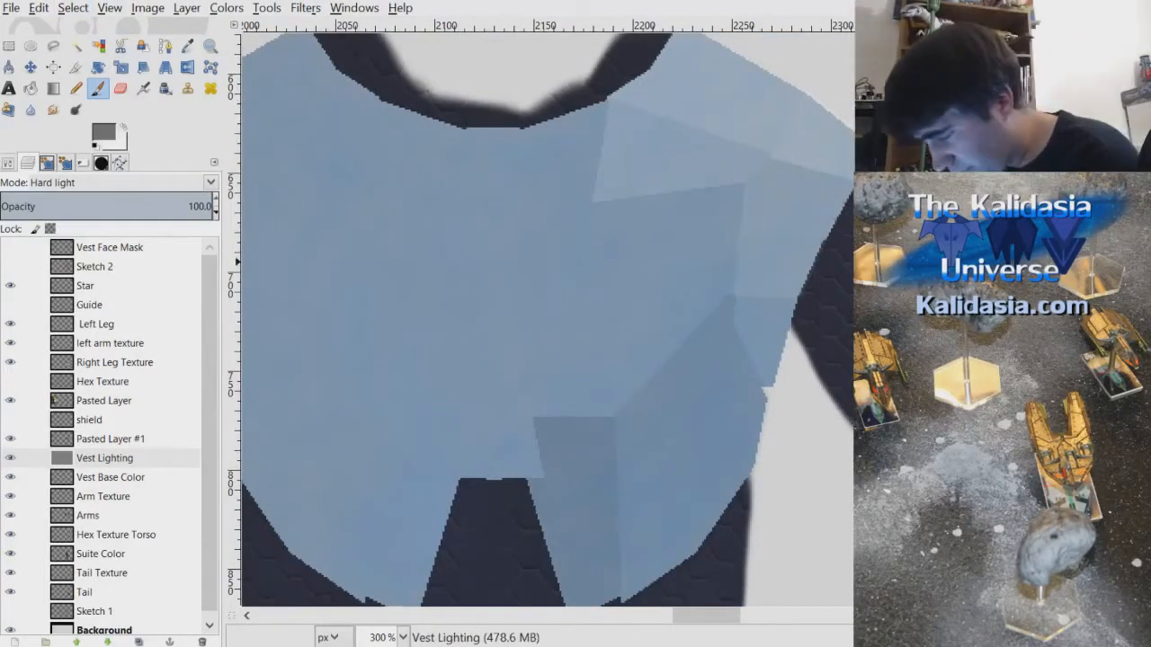
- Fuzzy-select the small blue centre facet on the shown Vest Face Mask, grow the selection, hide the mask, and switch to the Paintbrush
left_click_drag(860, 261, 860, 258)
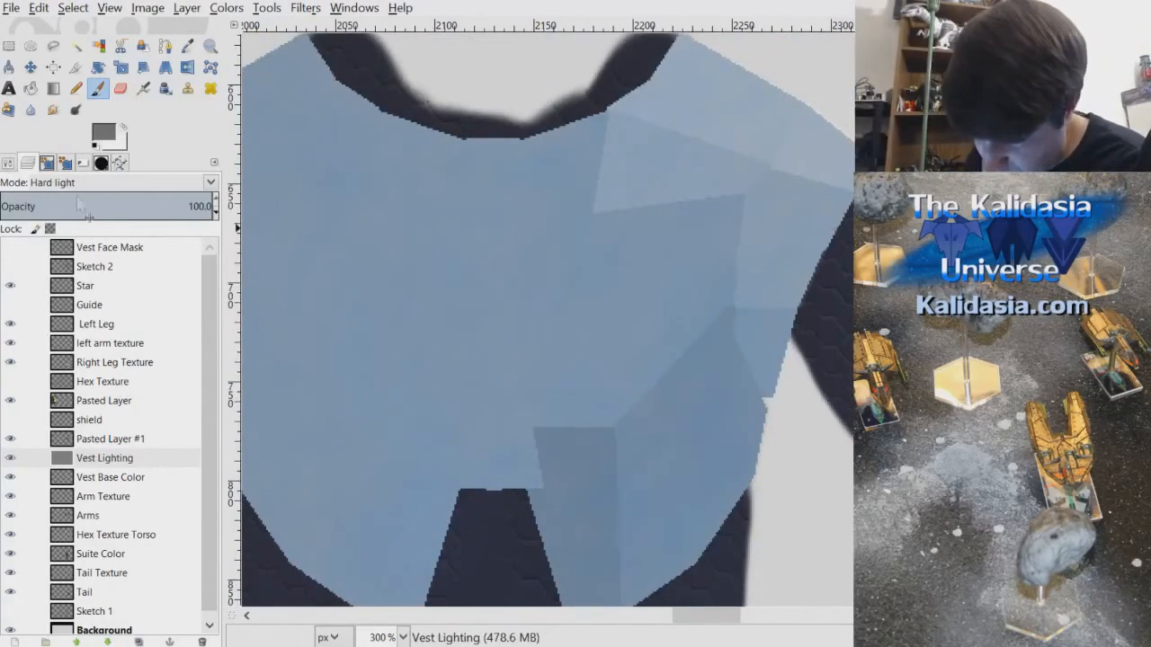
left_click(9, 247)
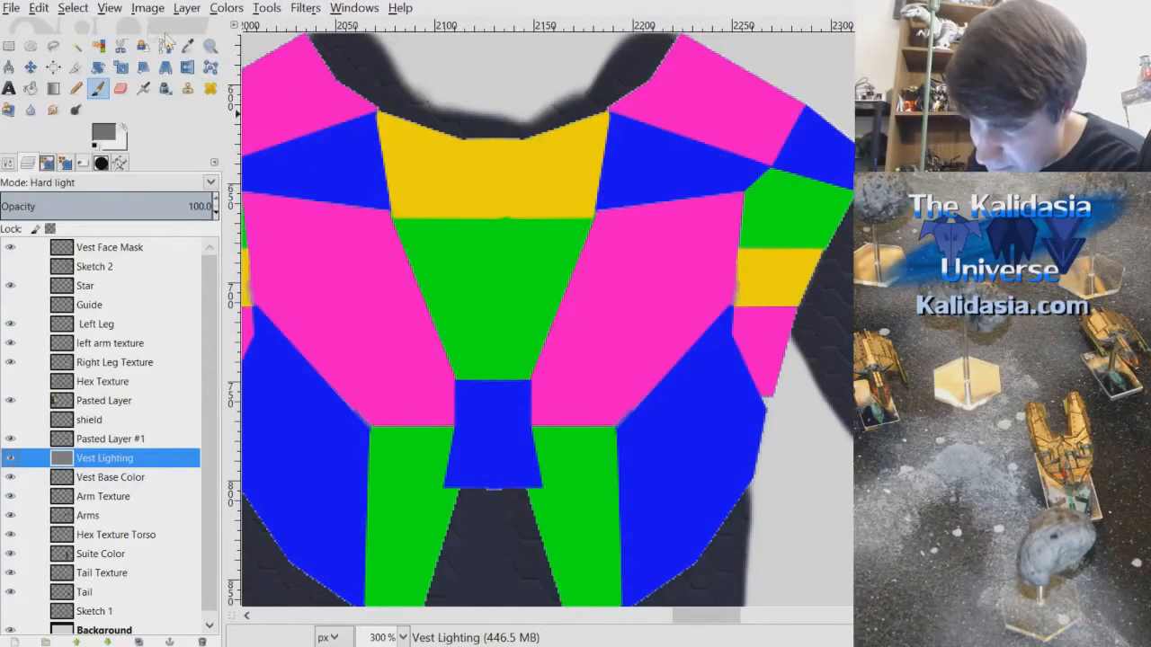
scroll(547, 319, "down", 1)
scroll(547, 319, "up", 2)
scroll(547, 320, "down", 1)
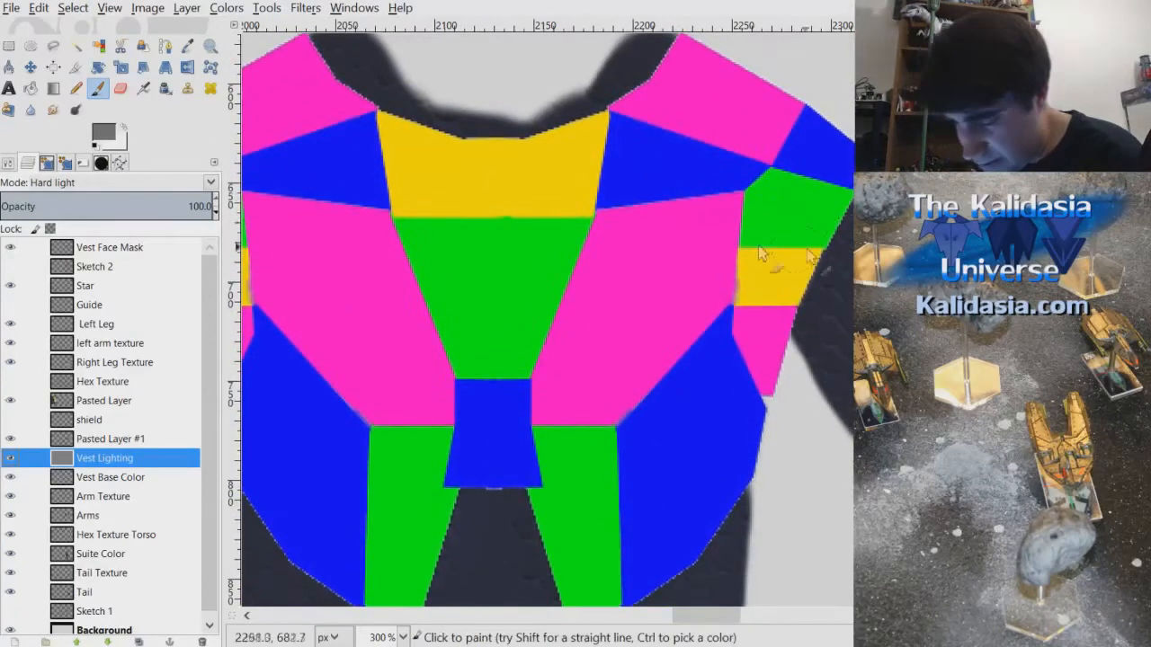
left_click(90, 248)
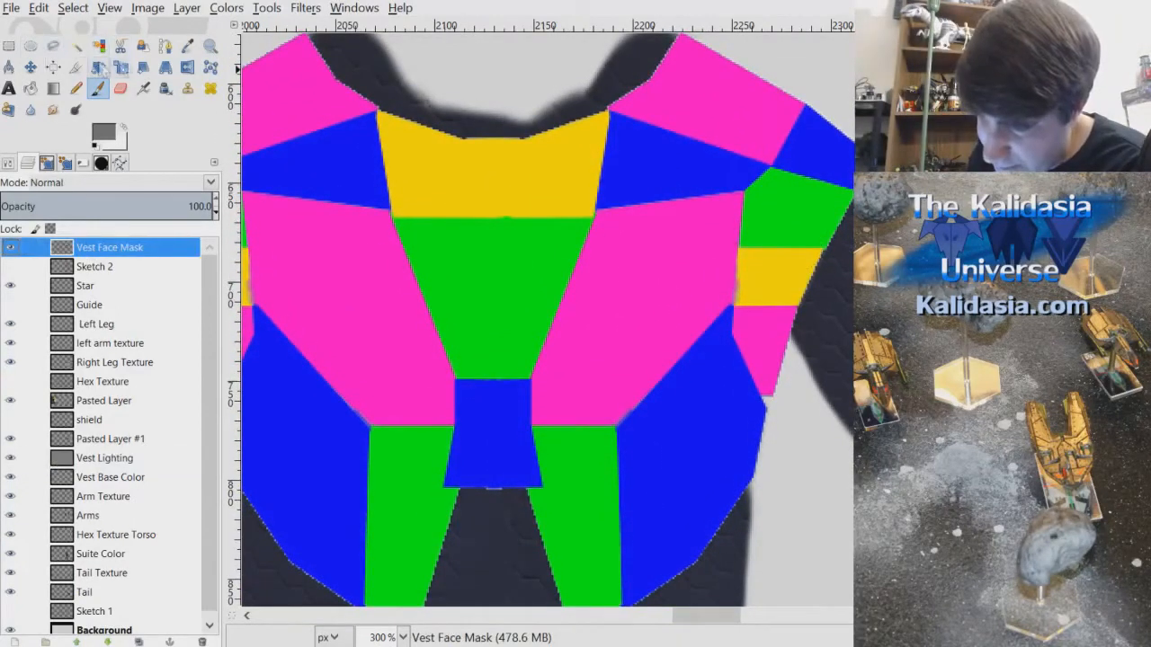
left_click(76, 46)
left_click(501, 455)
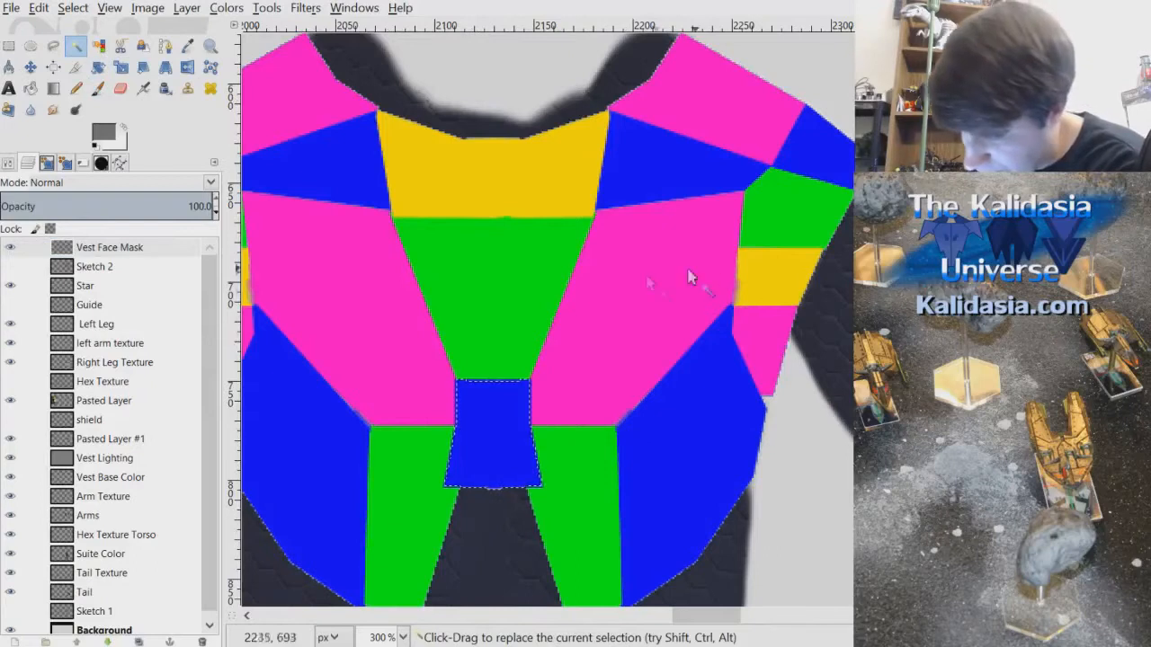
left_click(73, 7)
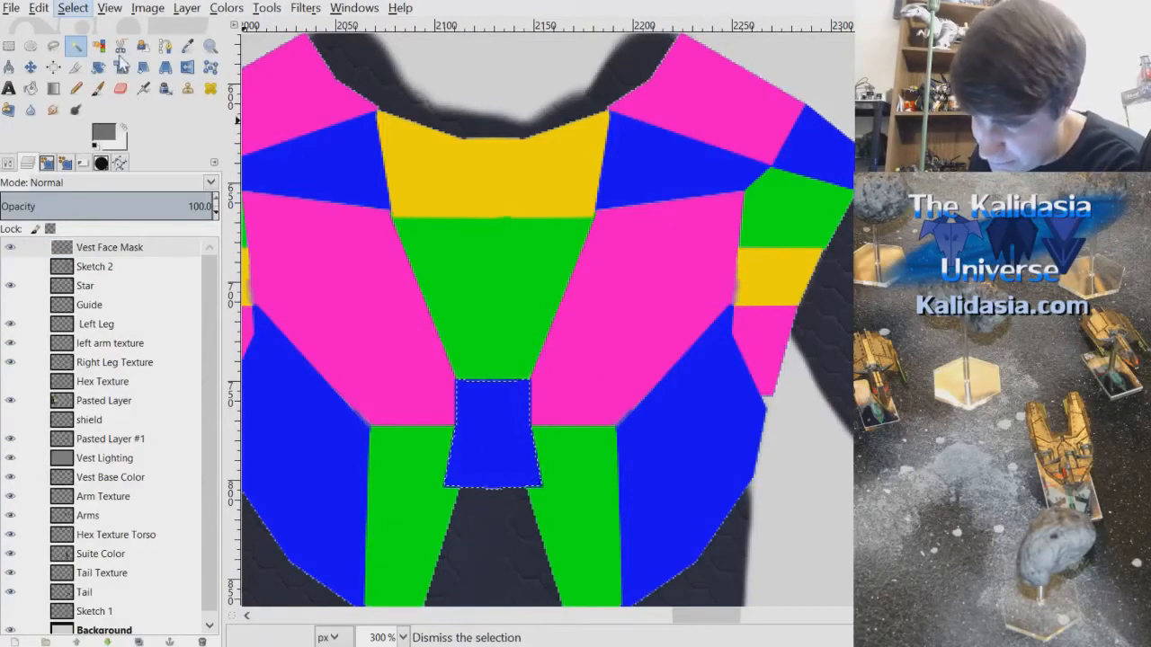
left_click(144, 227)
key("Return")
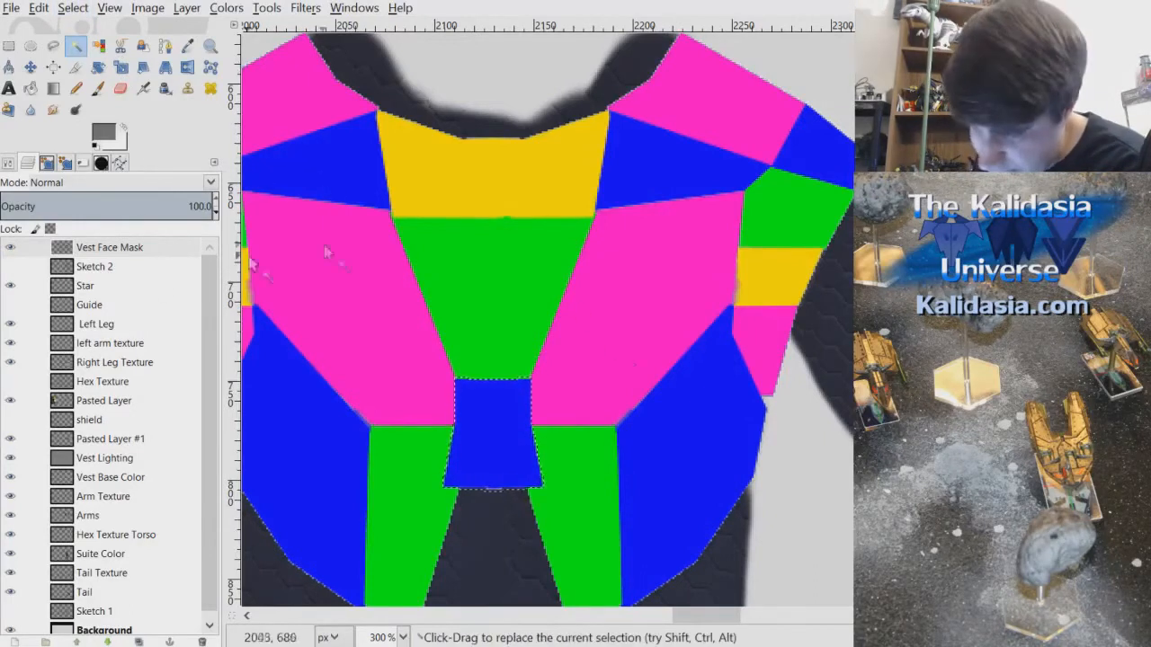
left_click(10, 246)
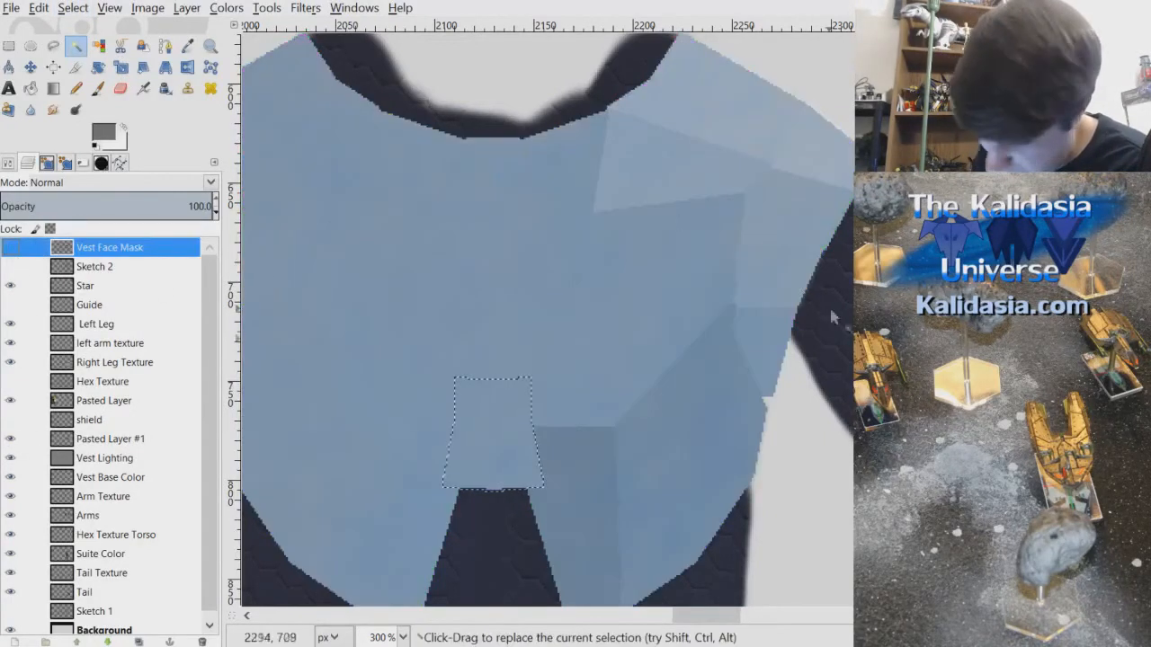
left_click(98, 87)
left_click(493, 420)
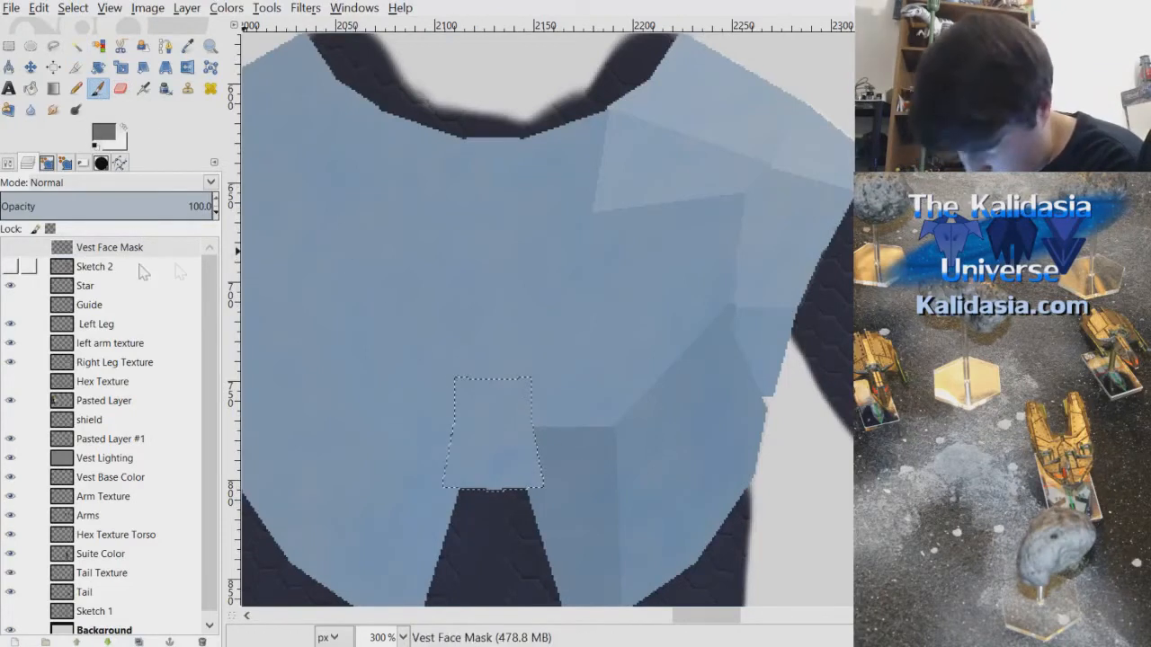
left_click(39, 9)
left_click(54, 29)
- Paint the selected centre facet above the notch on the Vest Lighting layer with dark grey and clear the selection
left_click(104, 458)
left_click_drag(488, 441, 525, 418)
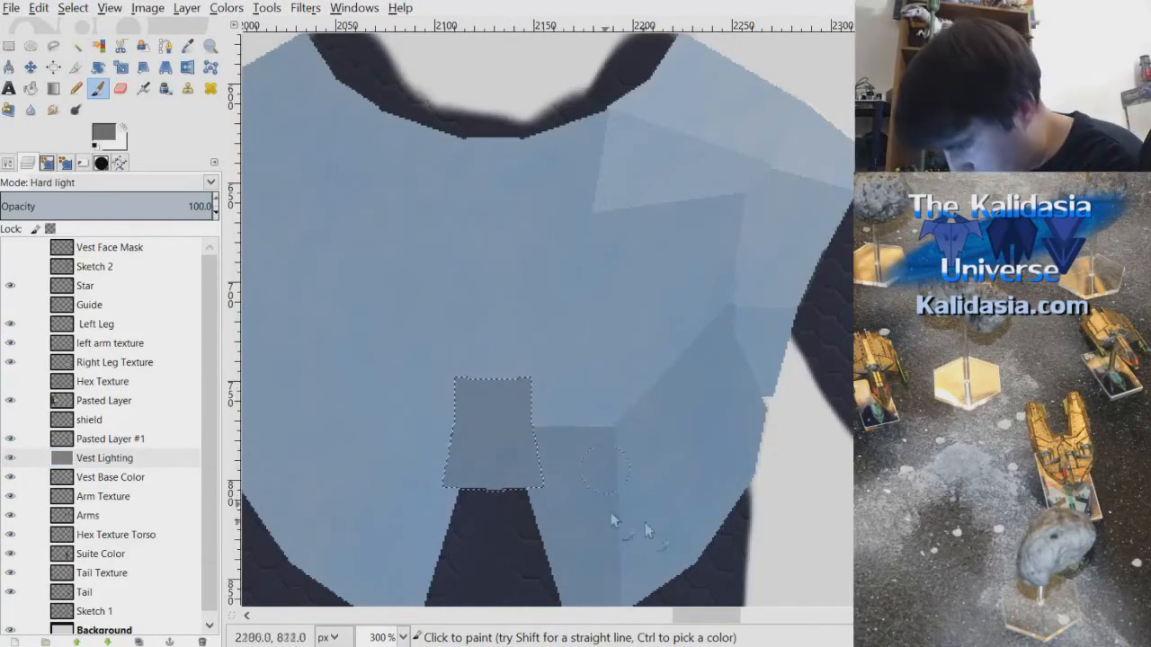
left_click(73, 8)
left_click(90, 48)
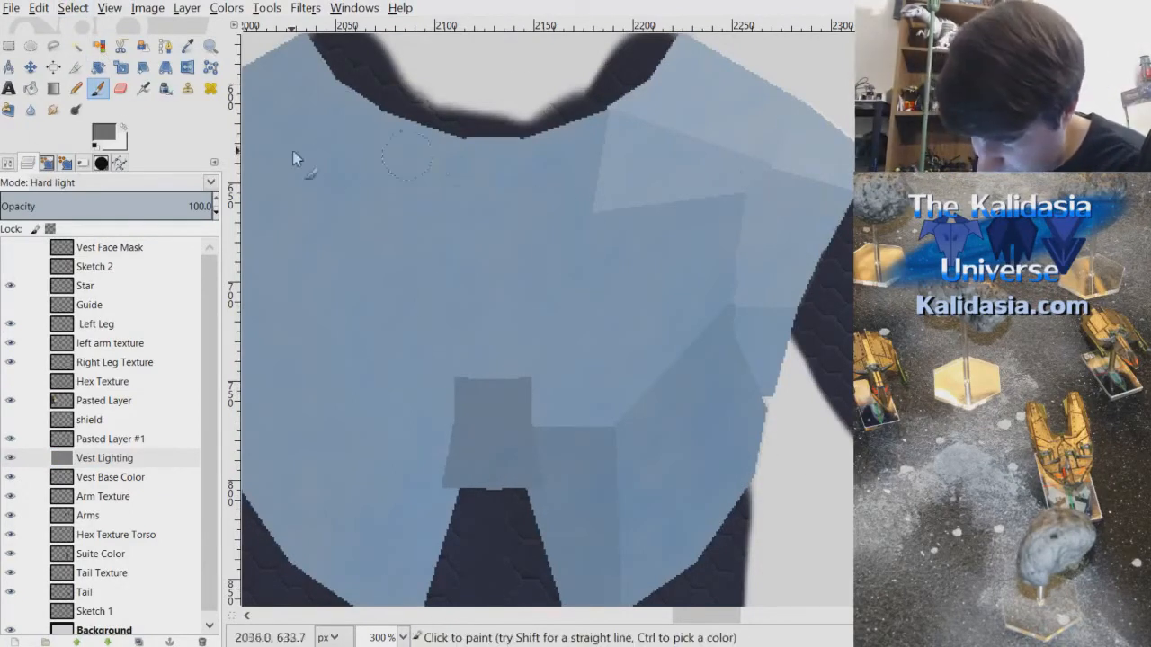
- Fuzzy-select the green central chest facet on the shown Vest Face Mask layer, grow the selection, and make Vest Lighting active
left_click(10, 247)
left_click(108, 247)
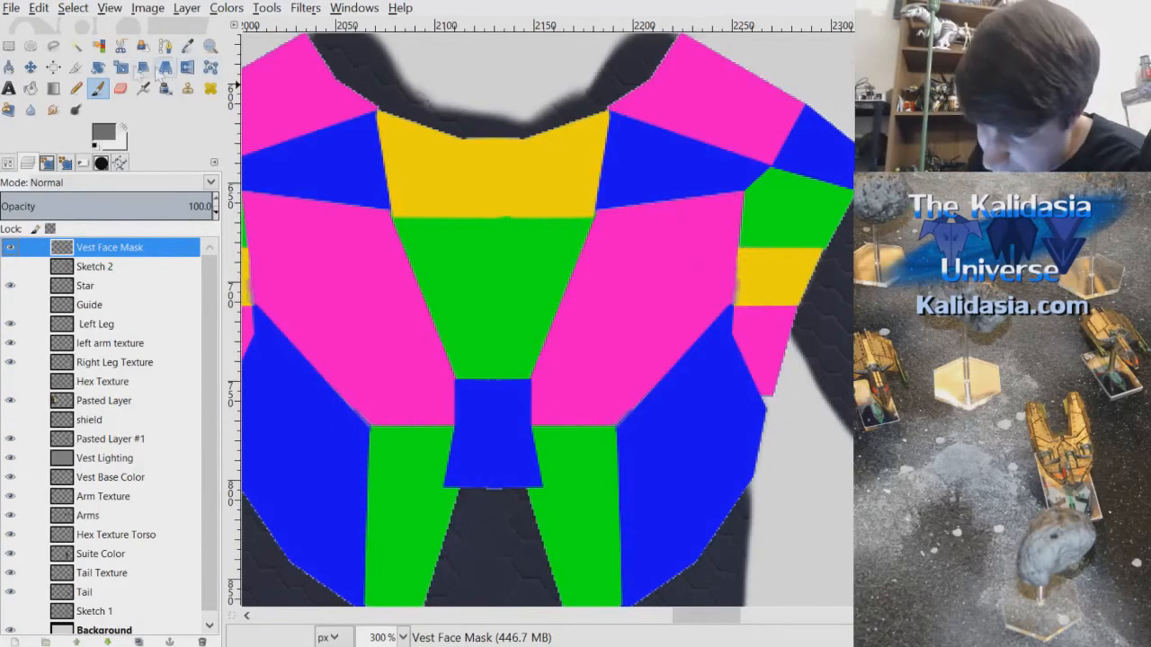
left_click(76, 45)
left_click(503, 258)
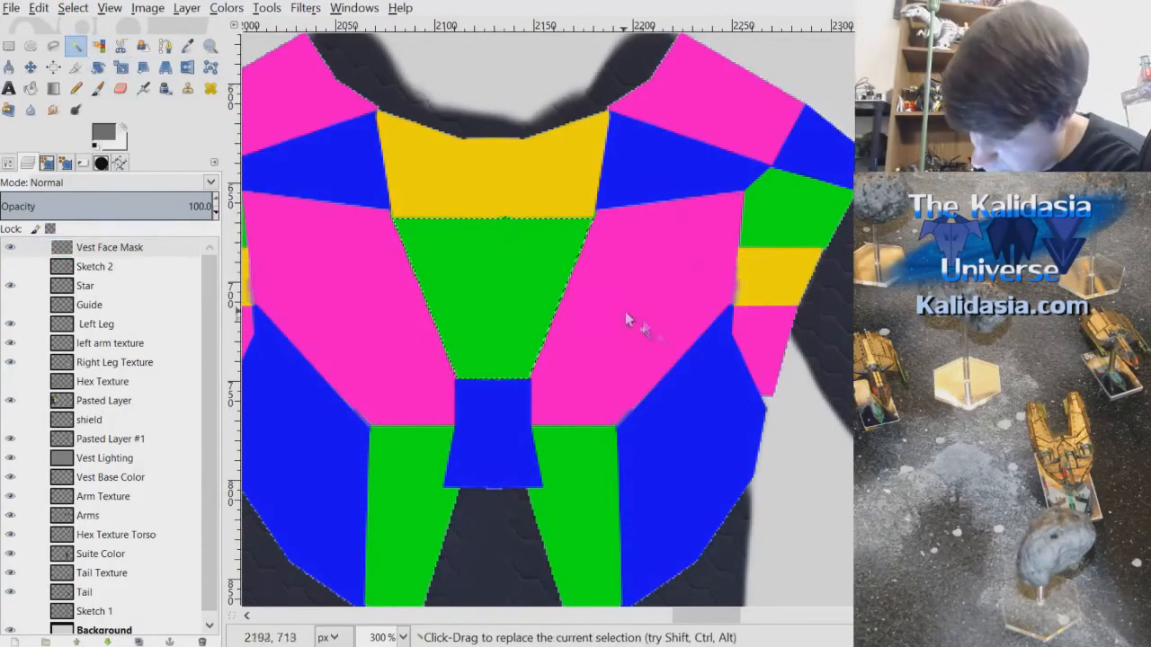
left_click(73, 8)
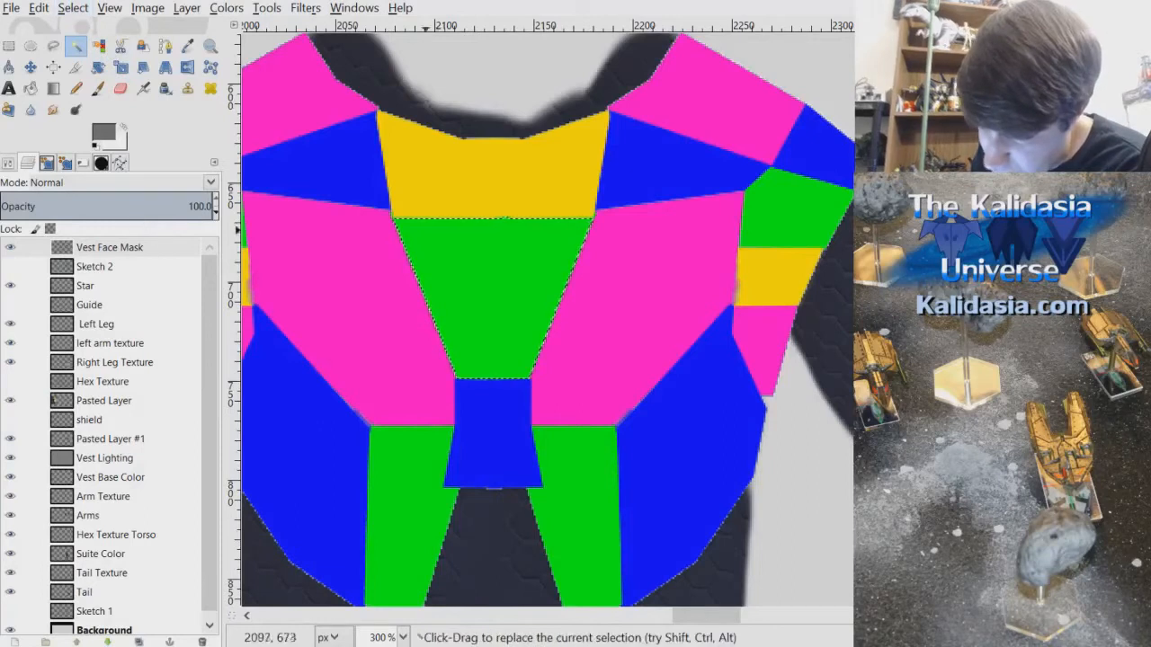
left_click(94, 458)
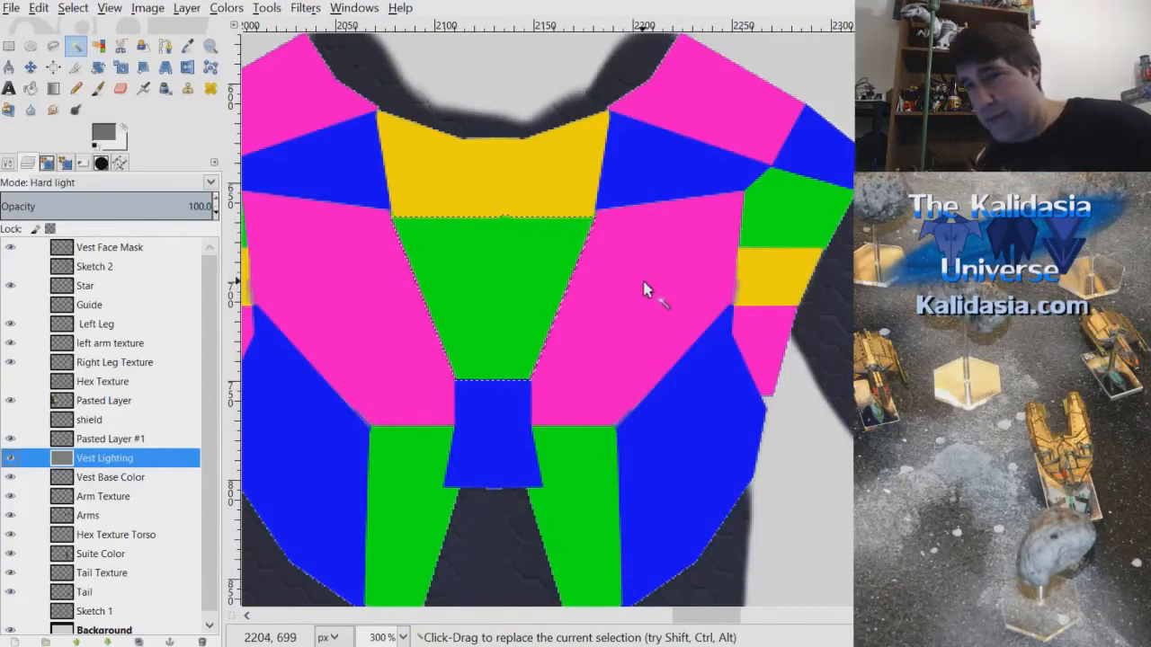
- Hide the Vest Face Mask, paint the selected central chest facet grey on Vest Lighting with the Paintbrush, and clear the selection
left_click(11, 248)
left_click(11, 265)
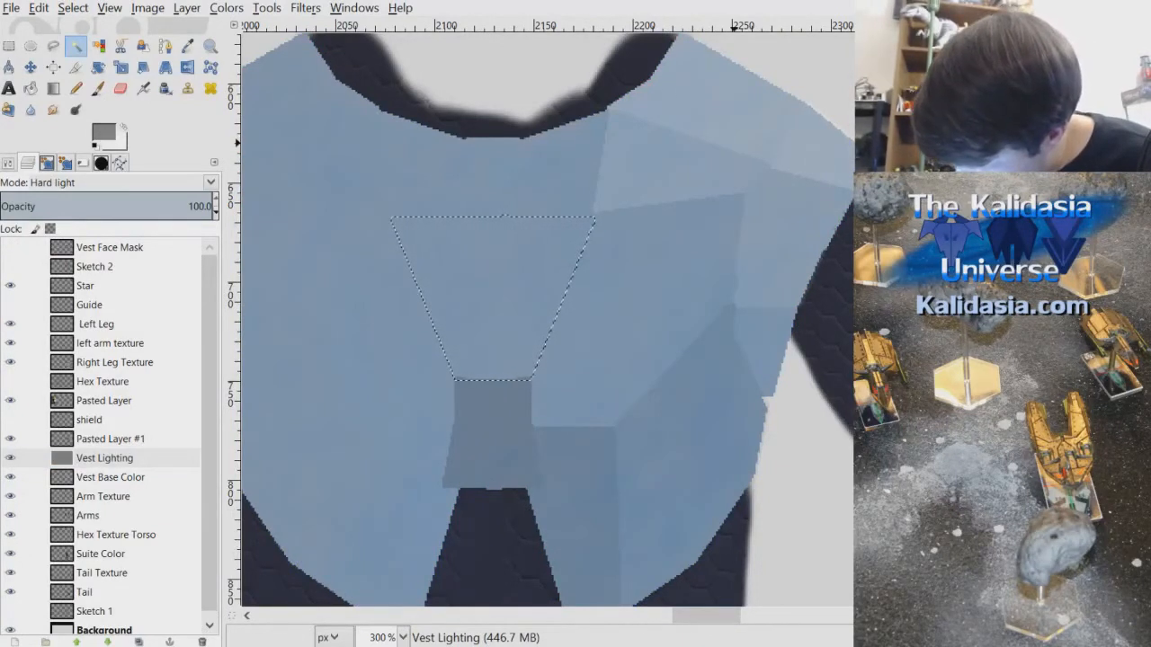
key("p")
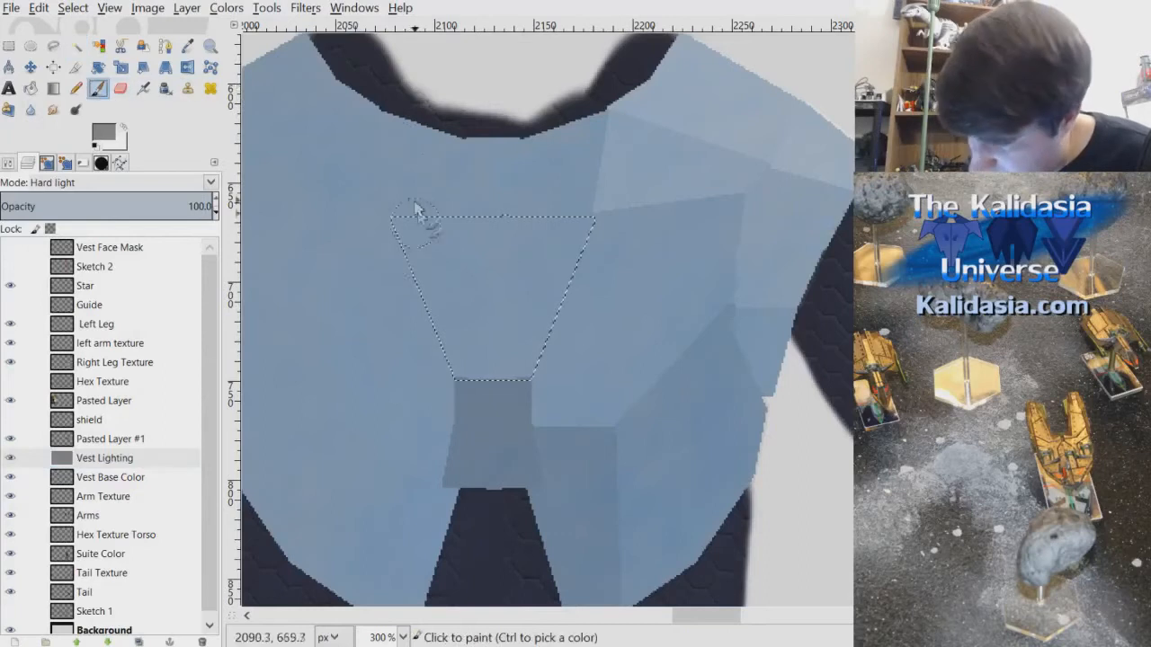
mouse_move(490, 400)
left_mouse_down()
mouse_move(590, 227)
mouse_move(540, 311)
left_mouse_up()
scroll(758, 202, "down", 3)
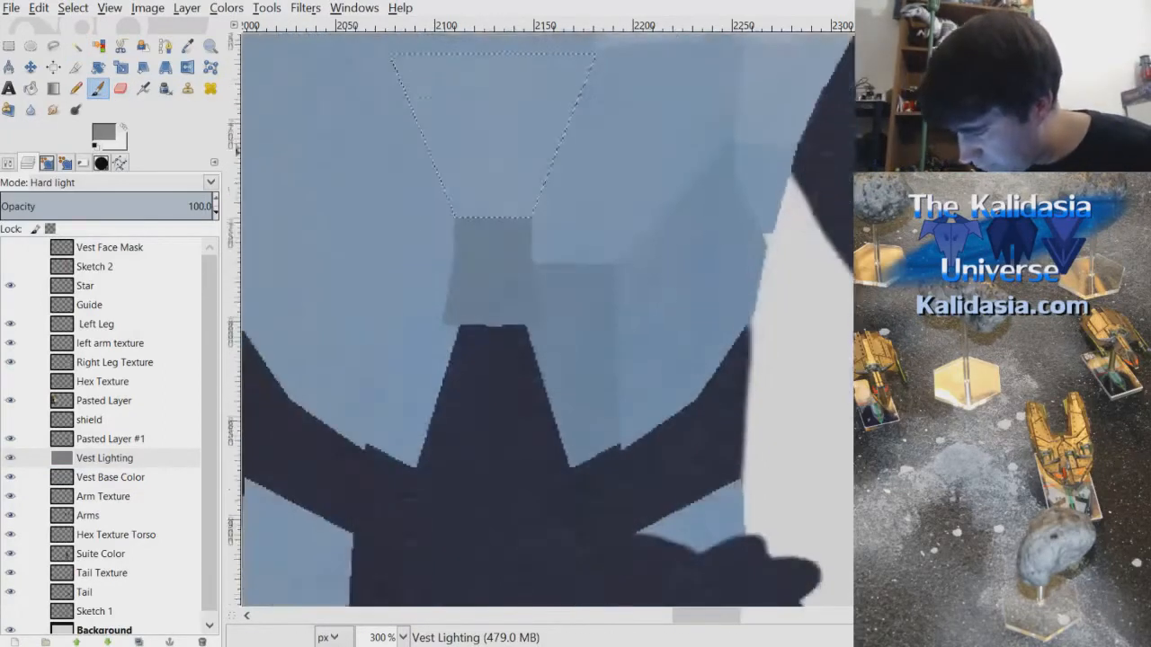
scroll(757, 202, "up", 3)
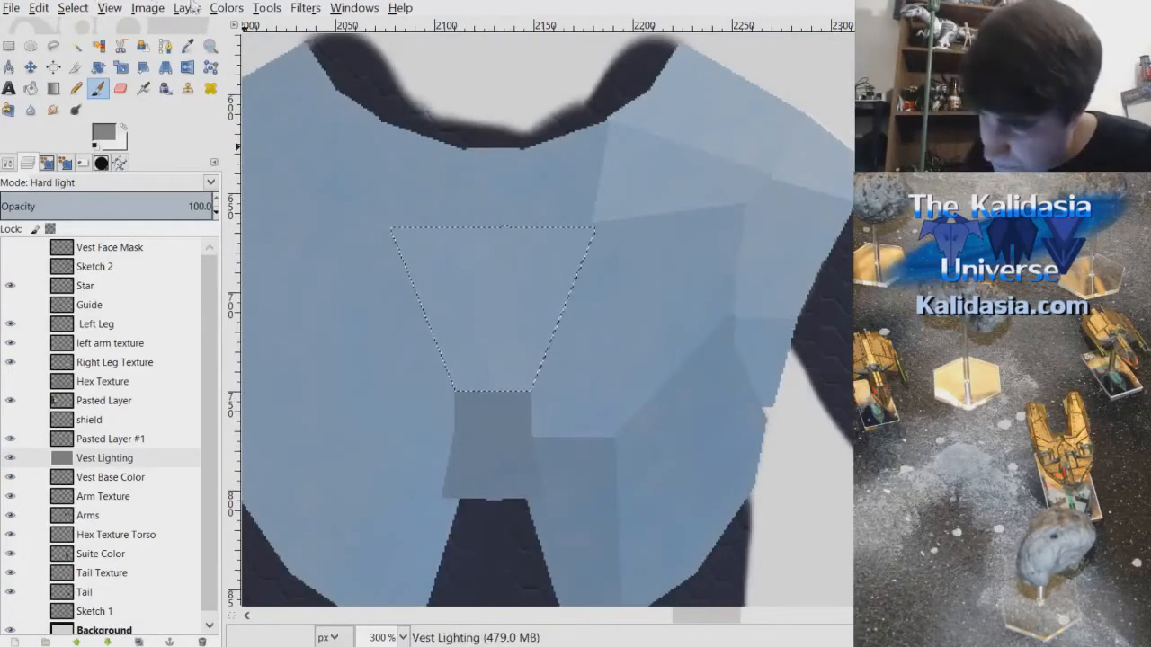
scroll(899, 227, "down", 2)
scroll(899, 226, "up", 3)
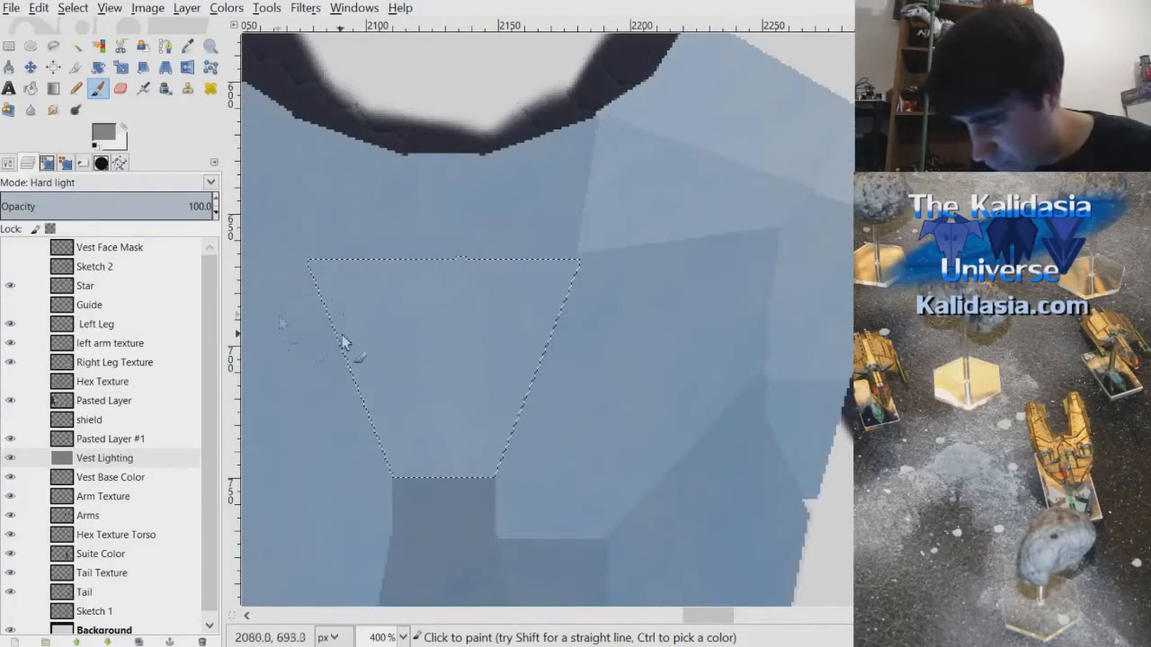
left_click(100, 47)
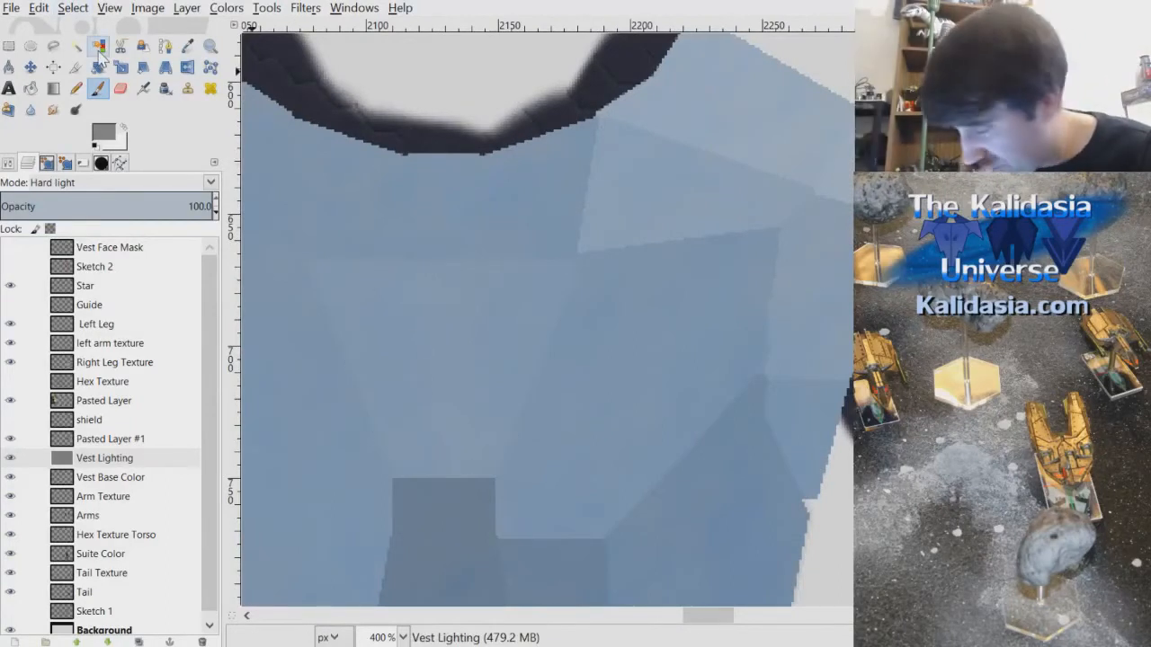
- Fuzzy-select the yellow neckline facet on the shown Vest Face Mask layer, grow the selection, and make Vest Lighting active
left_click(12, 248)
left_click_drag(715, 616, 697, 616)
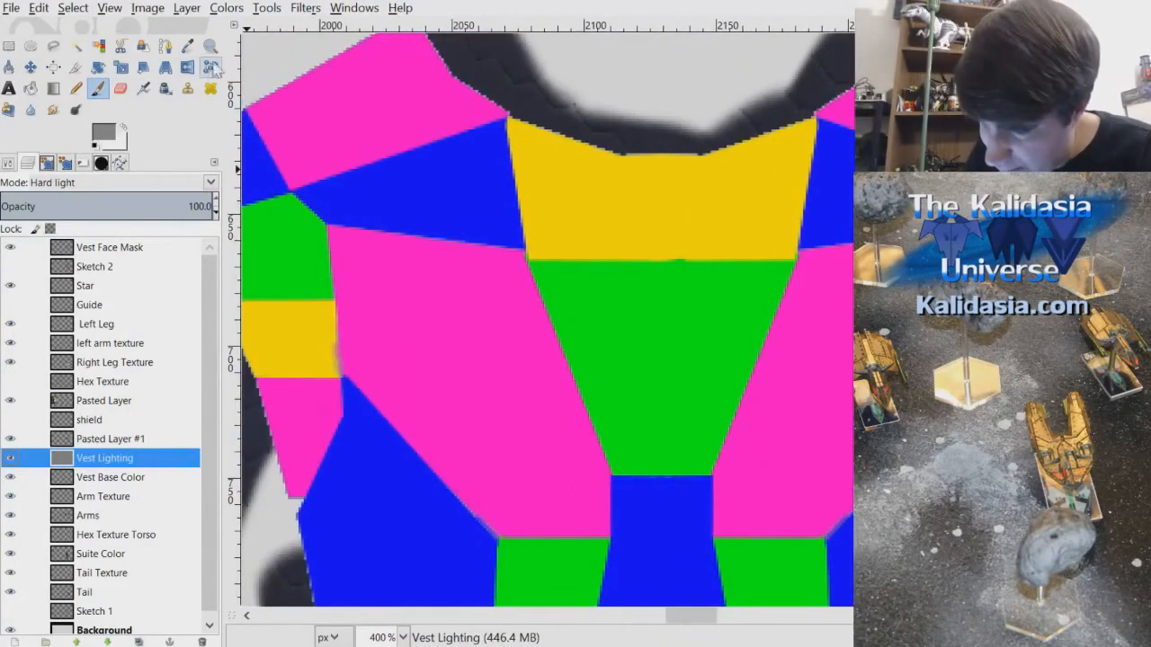
left_click(76, 44)
left_click(115, 254)
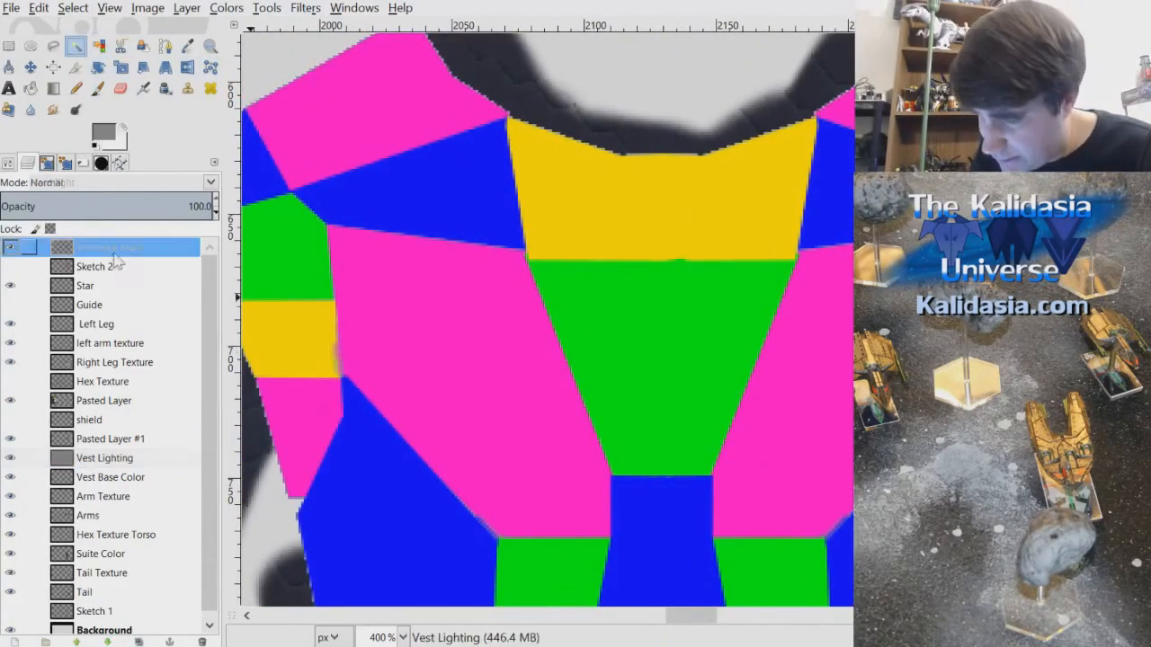
left_click(673, 180)
left_click(73, 8)
key("Escape")
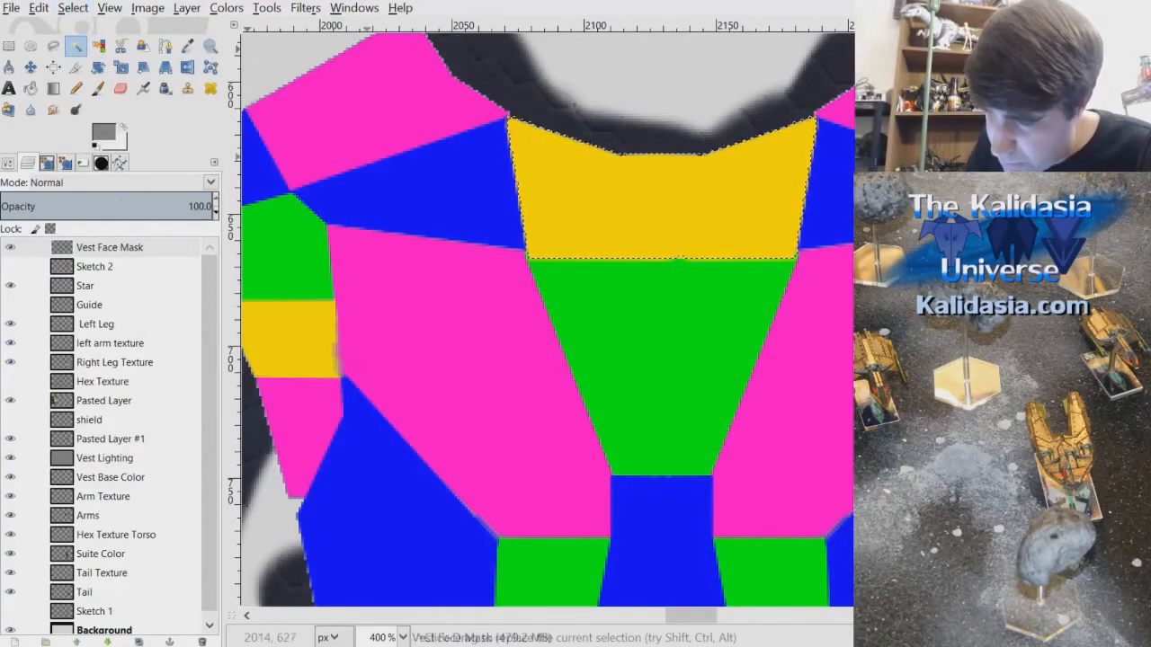
left_click(130, 458)
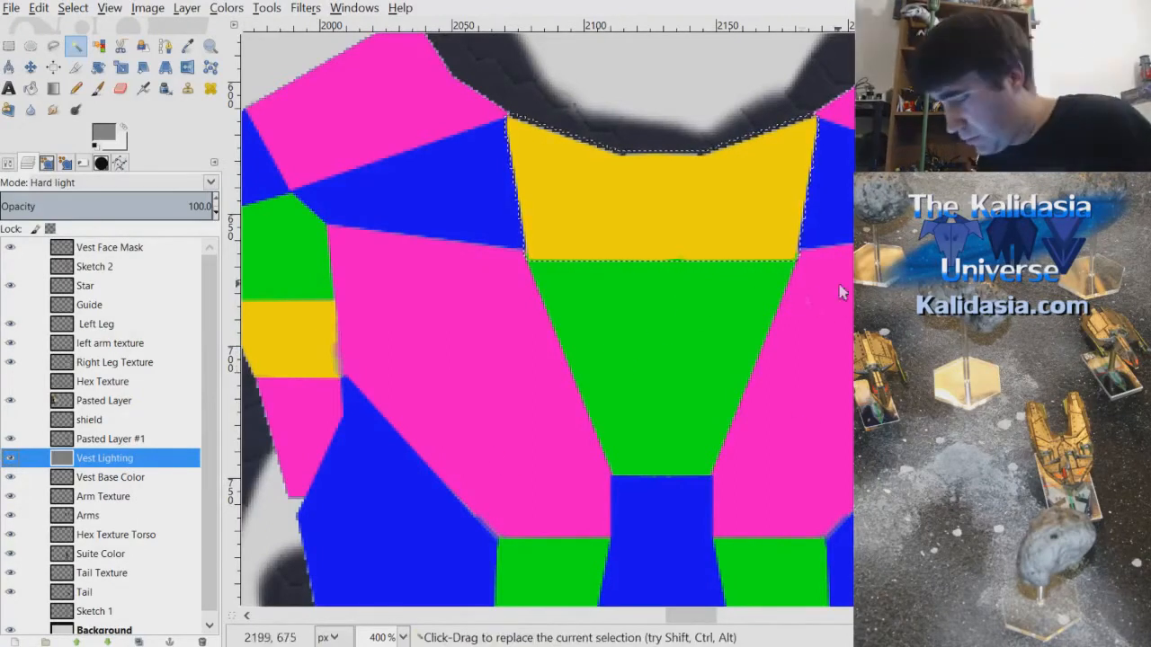
- Hide the Vest Face Mask and paint the selected neckline facet grey on the Vest Lighting layer with the Paintbrush
left_click(10, 247)
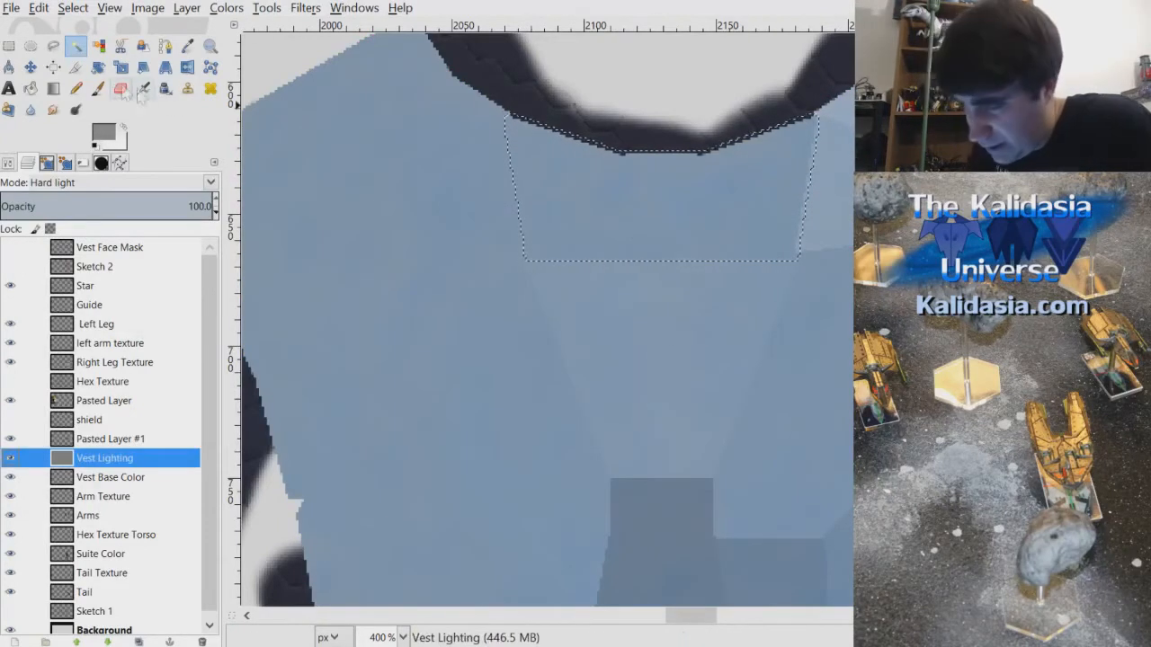
key("p")
mouse_move(541, 134)
left_mouse_down()
mouse_move(551, 209)
mouse_move(686, 146)
mouse_move(732, 170)
mouse_move(767, 254)
mouse_move(789, 353)
left_mouse_up()
- Examine the shading of the painted vest facets from the neckline to the bottom notch, both up close and as a whole
scroll(717, 309, "down", 1)
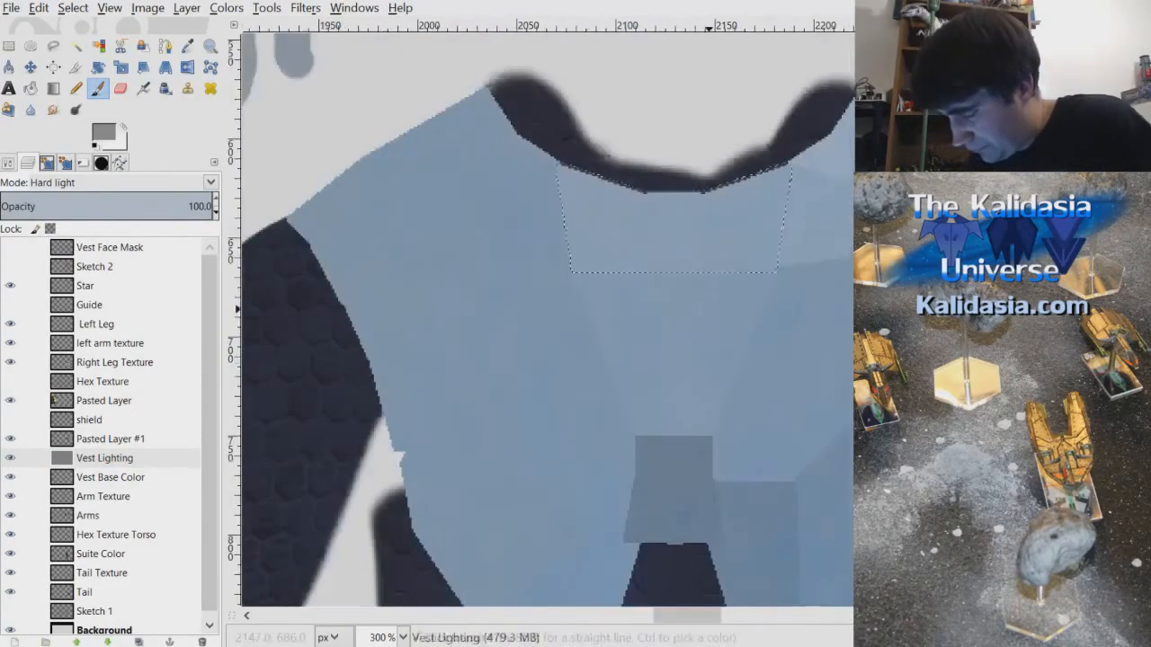
left_click_drag(705, 617, 728, 624)
scroll(699, 334, "down", 3)
scroll(641, 358, "up", 2)
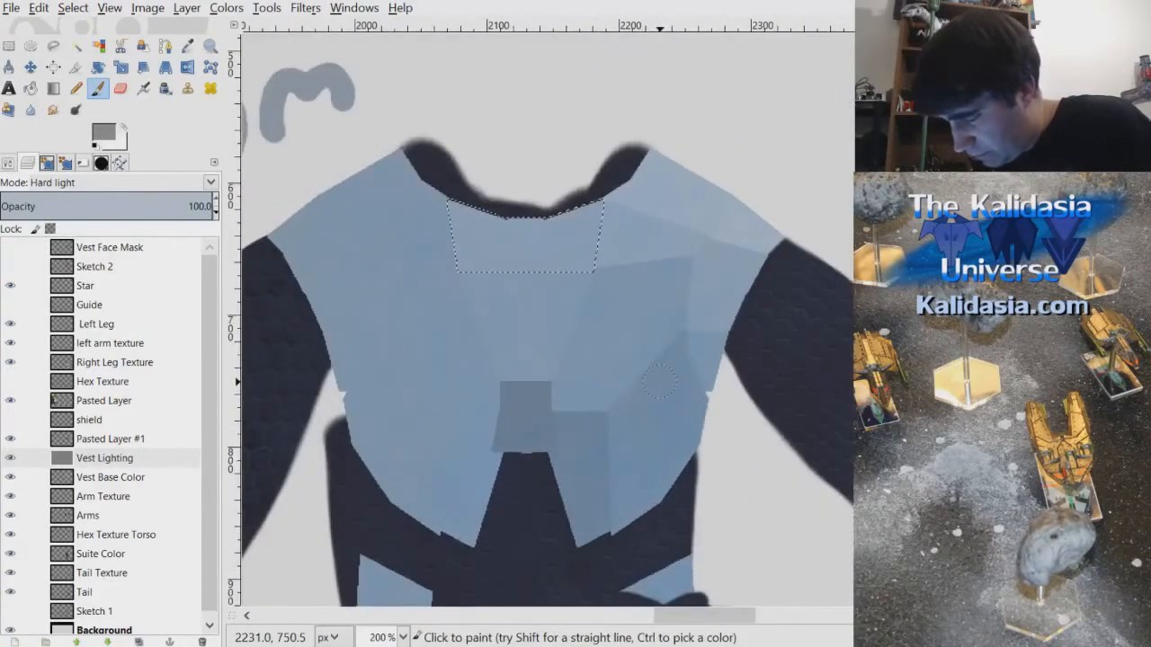
scroll(658, 382, "up", 2)
left_click_drag(710, 616, 720, 627)
scroll(547, 319, "down", 3)
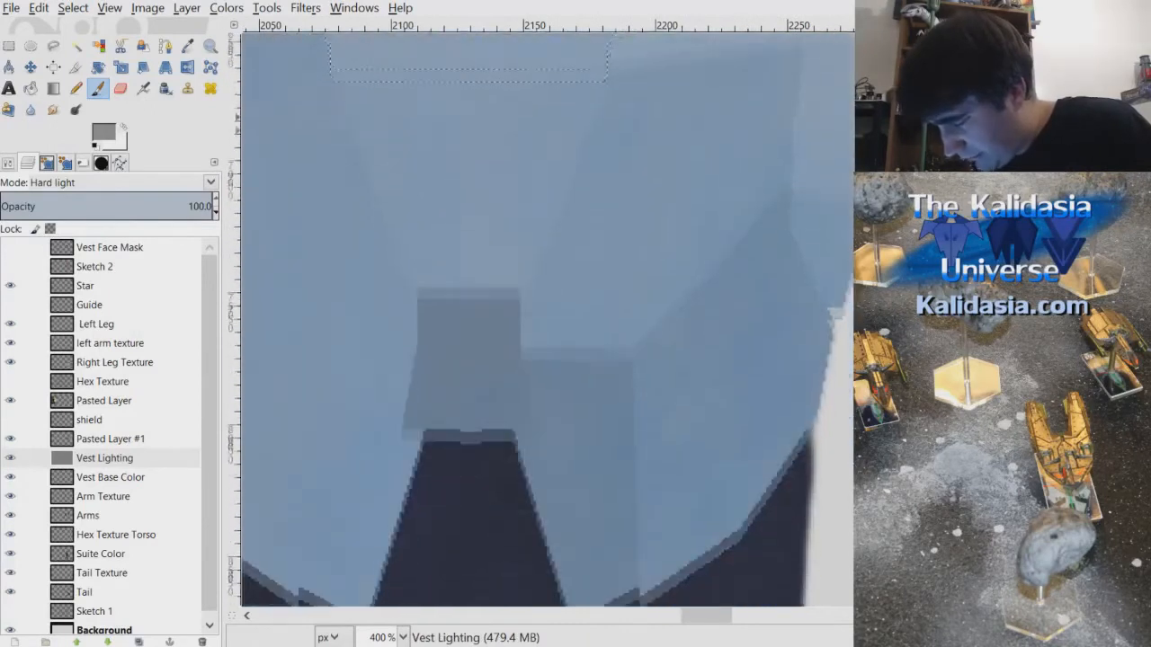
scroll(546, 319, "up", 5)
scroll(547, 319, "down", 4)
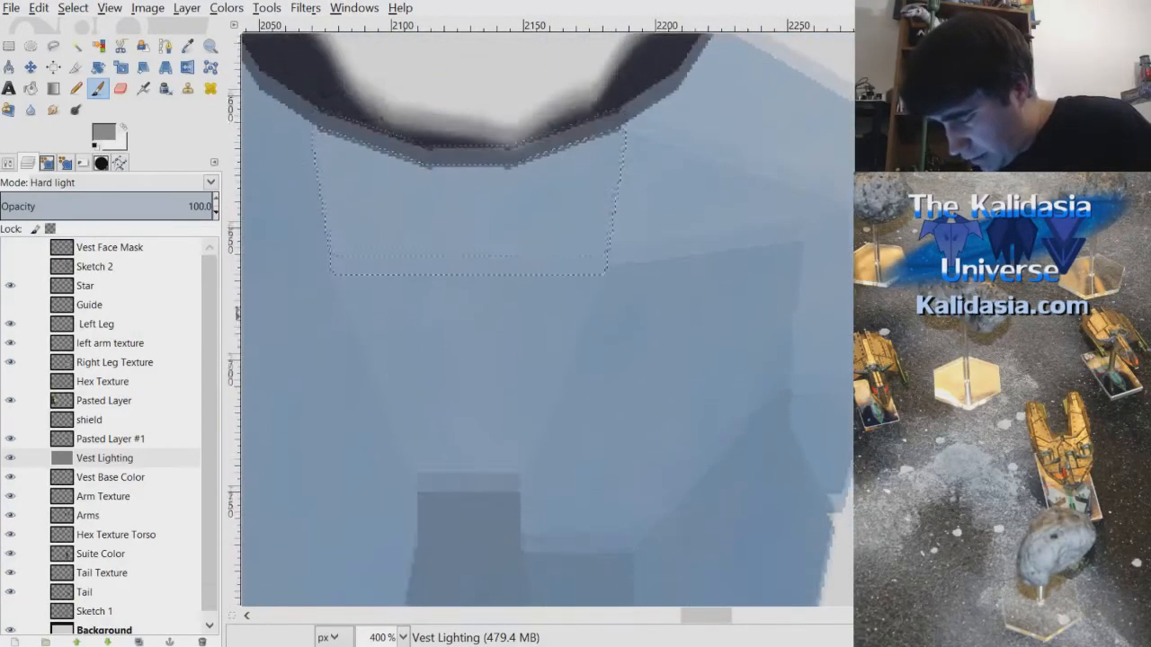
scroll(546, 319, "up", 1)
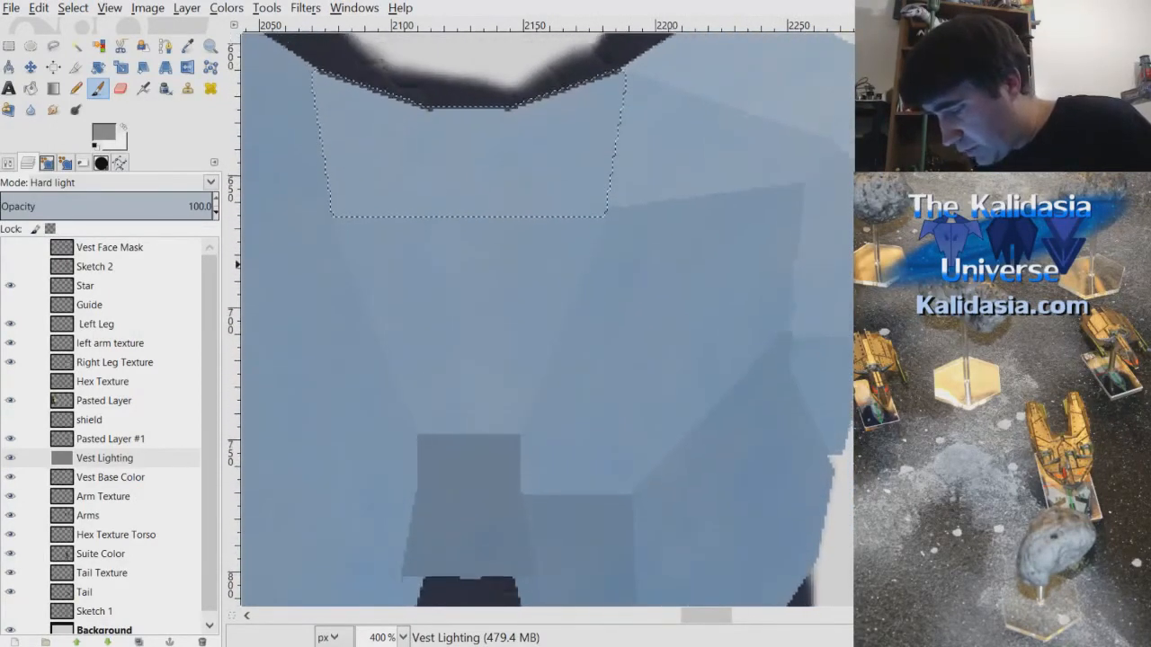
scroll(547, 320, "down", 2)
scroll(547, 319, "up", 3)
scroll(547, 319, "down", 1)
scroll(546, 320, "down", 1)
scroll(547, 319, "up", 1)
scroll(546, 319, "down", 2)
scroll(546, 319, "up", 3)
scroll(747, 330, "down", 1)
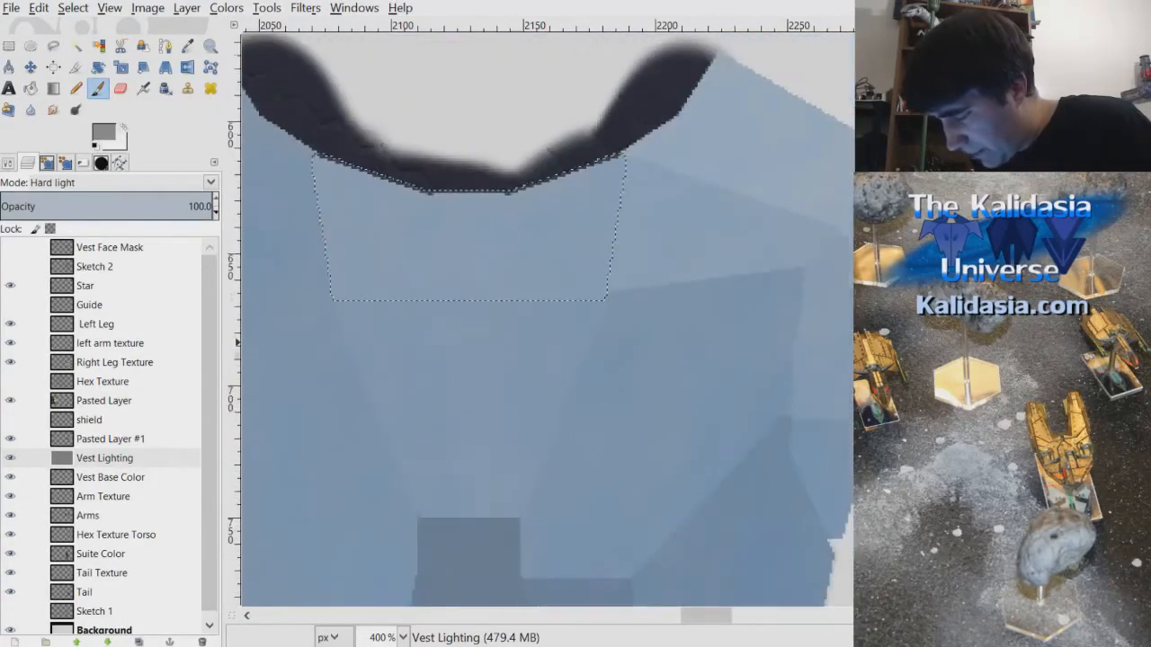
scroll(747, 330, "up", 1)
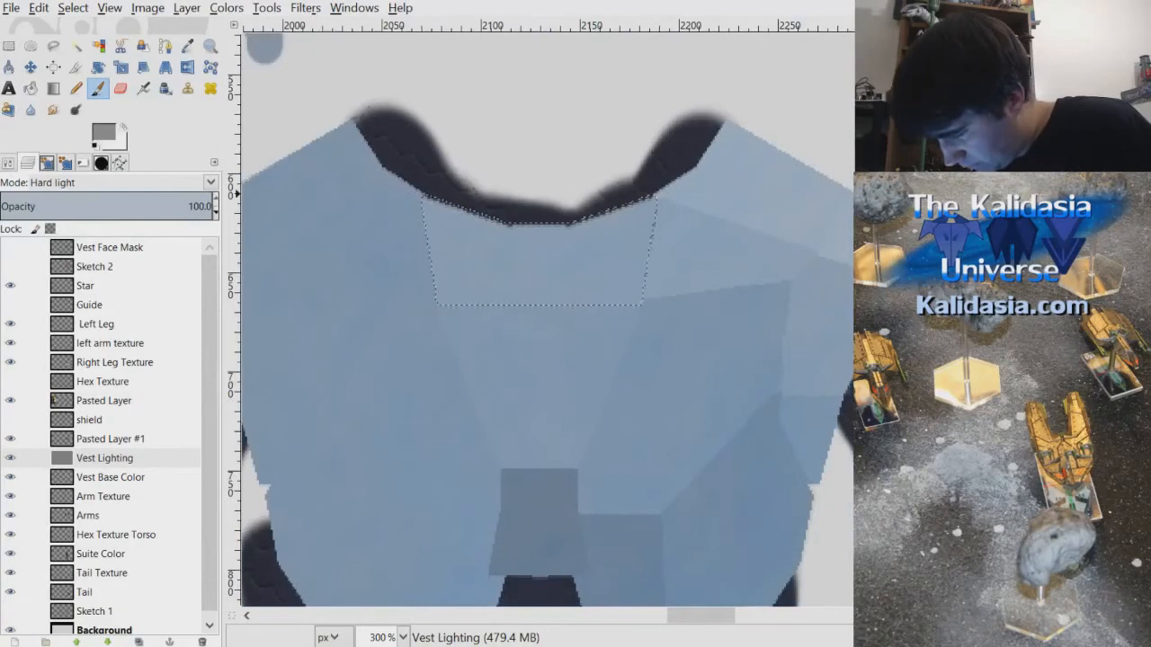
scroll(747, 330, "down", 2)
scroll(747, 330, "up", 1)
scroll(548, 319, "up", 1)
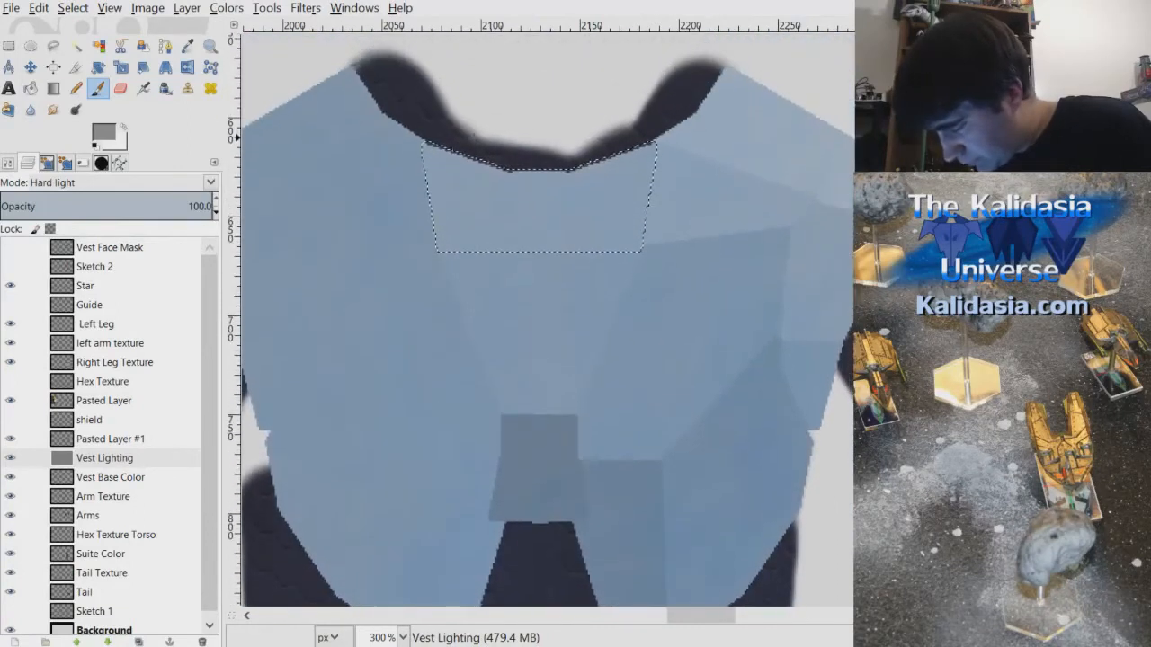
scroll(548, 319, "down", 2)
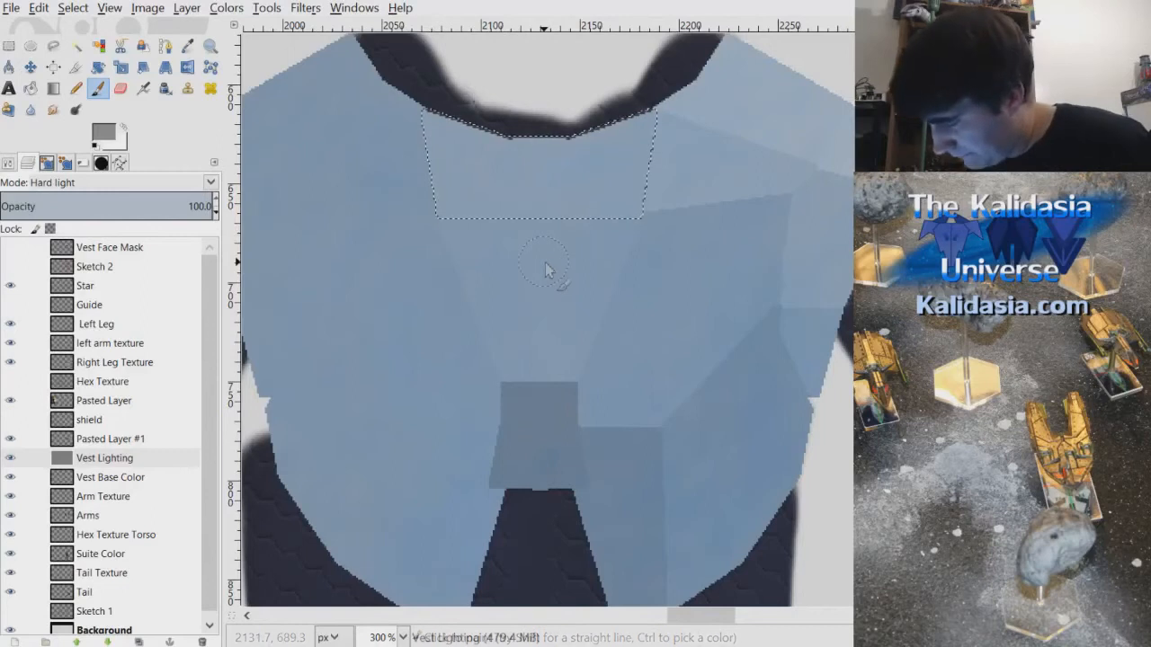
scroll(545, 263, "down", 1)
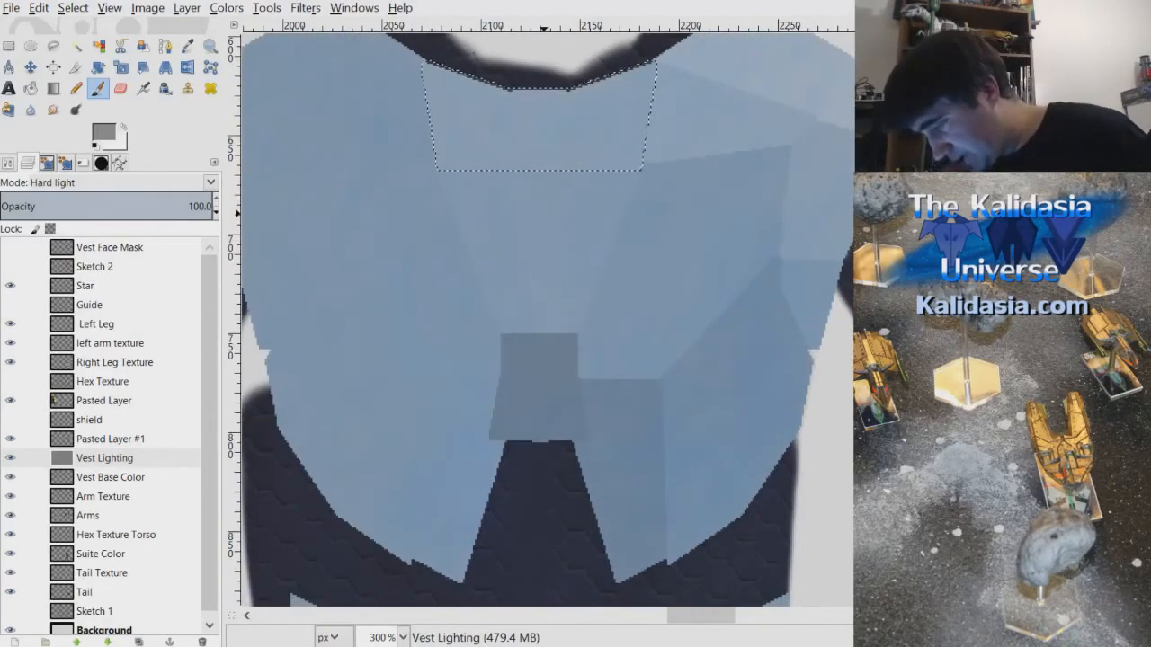
scroll(543, 213, "down", 1)
scroll(543, 213, "up", 1)
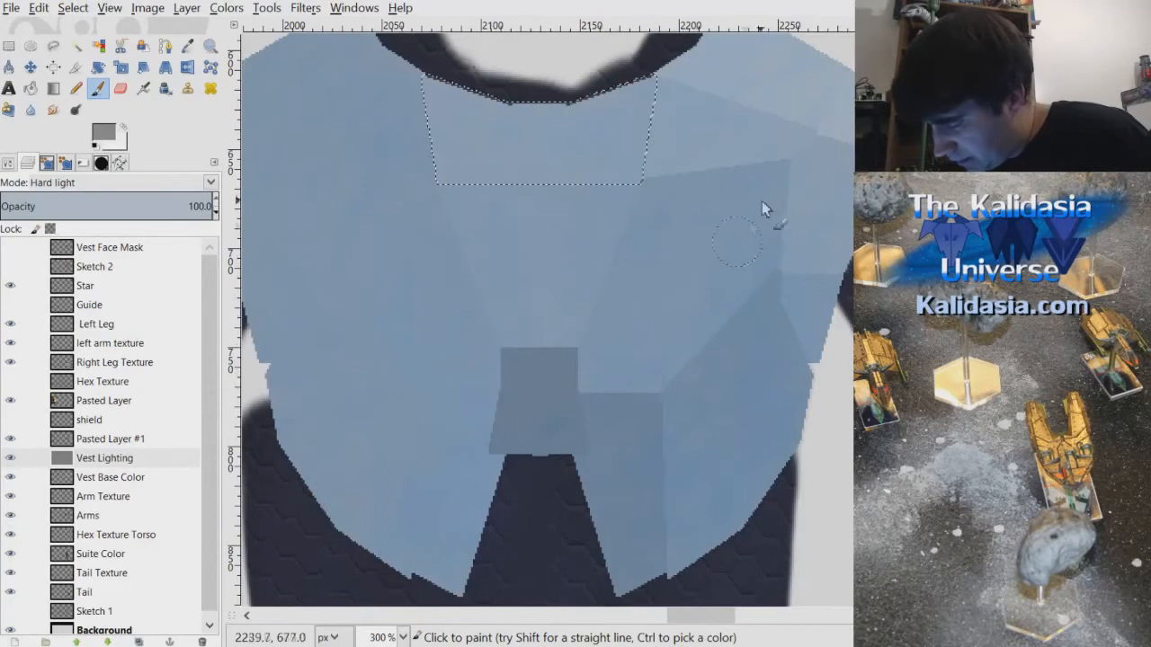
- Compare the vest shading with the Vest Face Mask by briefly showing the mask, and save the image
left_click(11, 247)
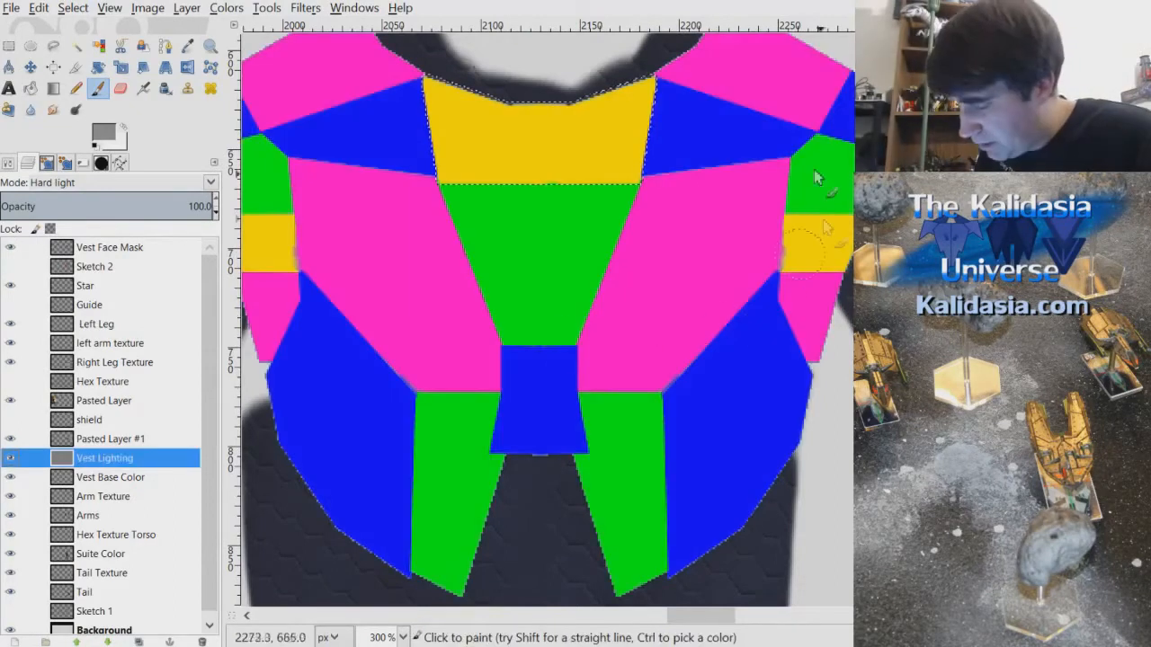
left_click(11, 247)
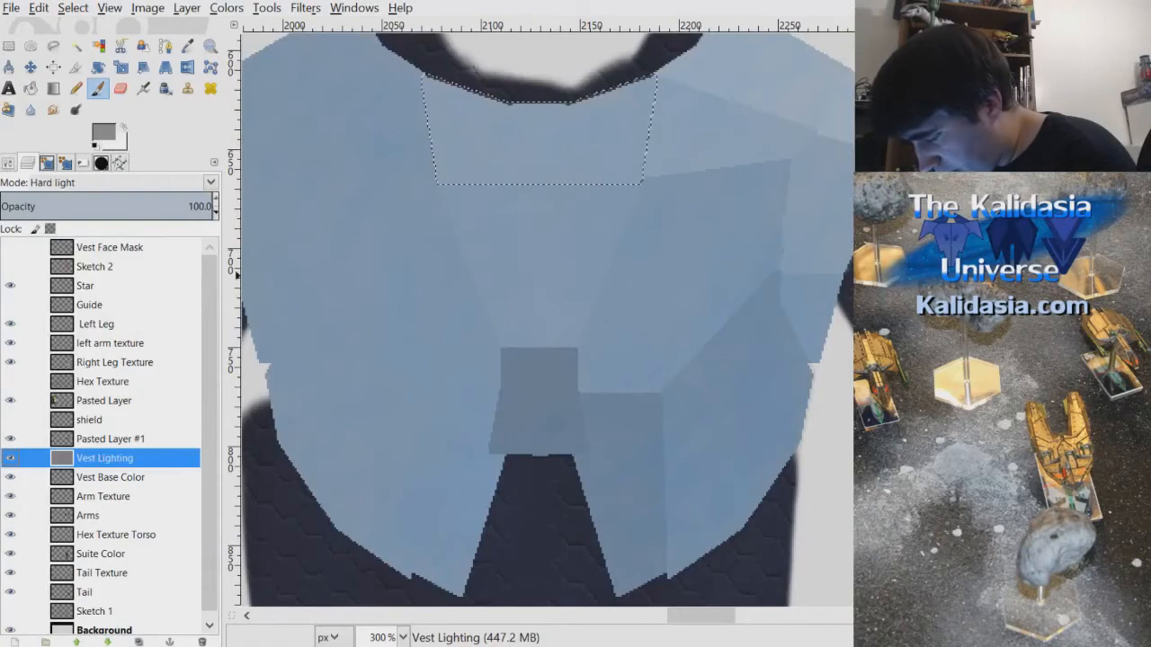
scroll(547, 319, "down", 1)
scroll(547, 319, "up", 1)
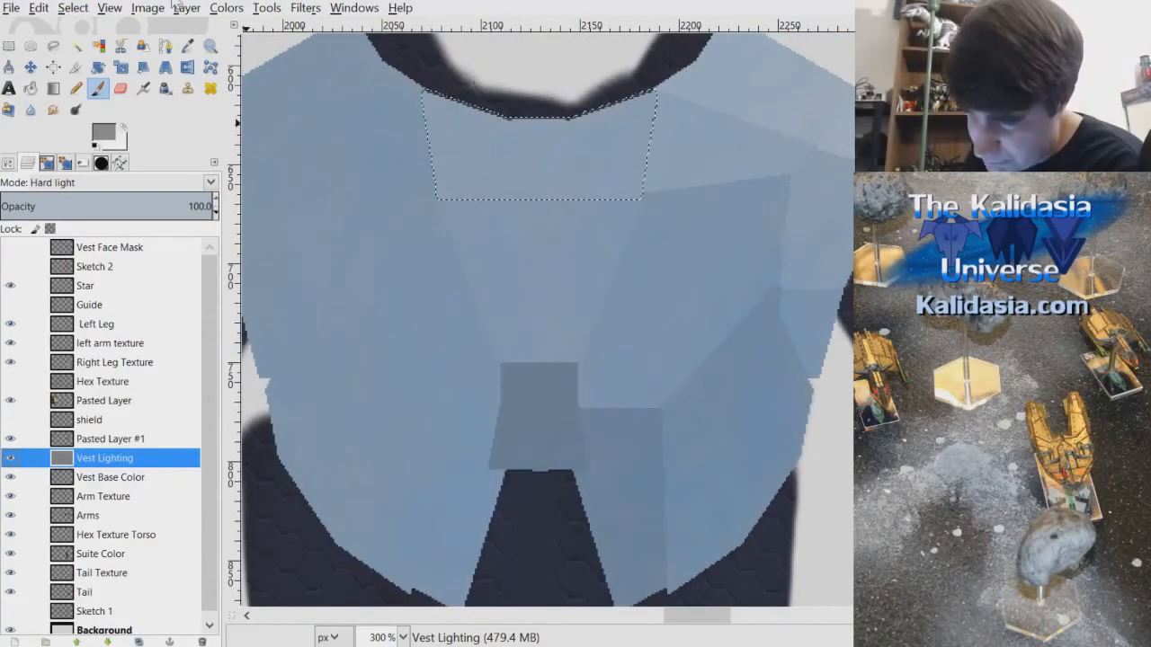
key("ctrl+s")
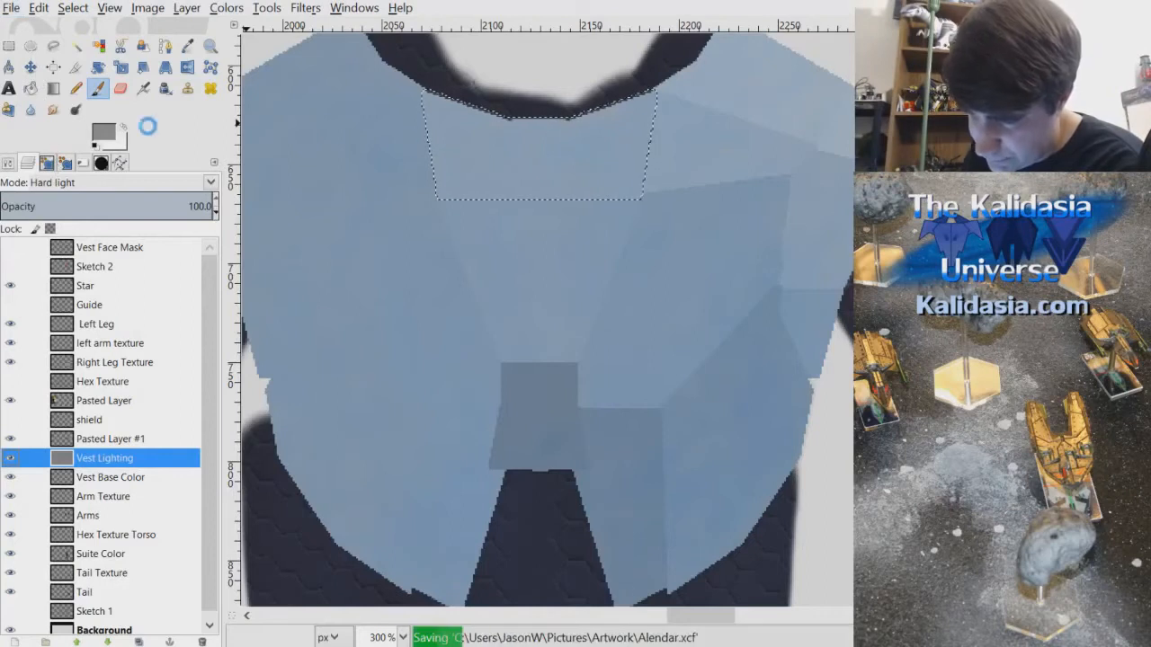
- Fuzzy-select the large chest facet right of the central facet using the hidden Vest Face Mask layer, and make Vest Lighting active
left_click(109, 247)
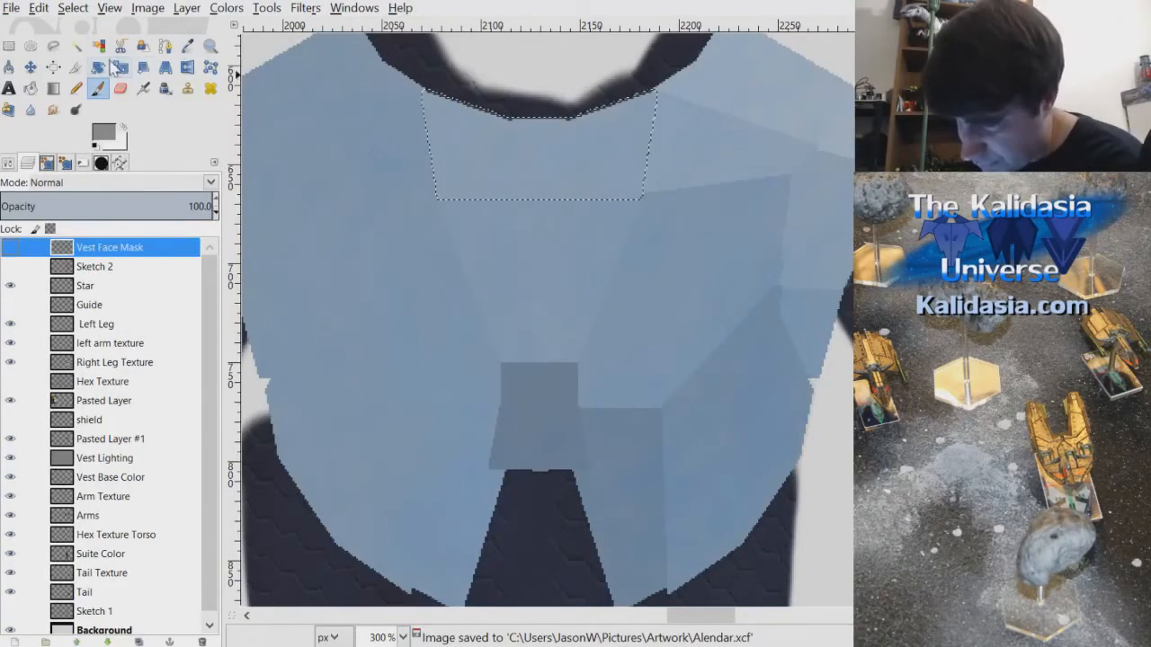
key("shift+o")
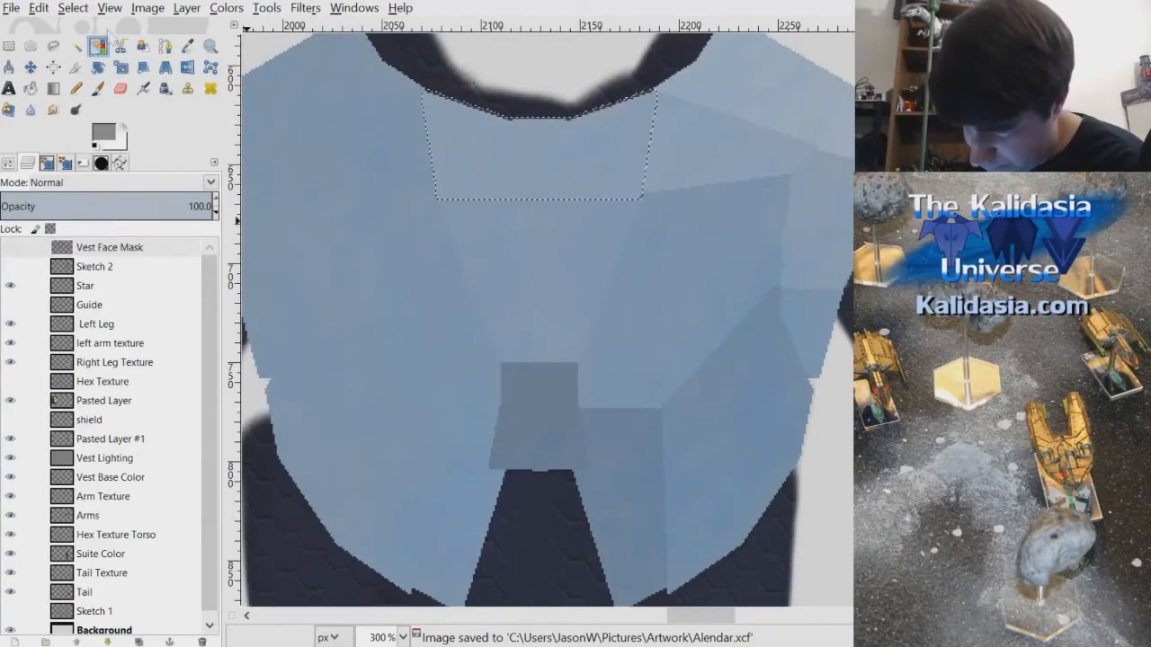
left_click(76, 46)
left_click(745, 285)
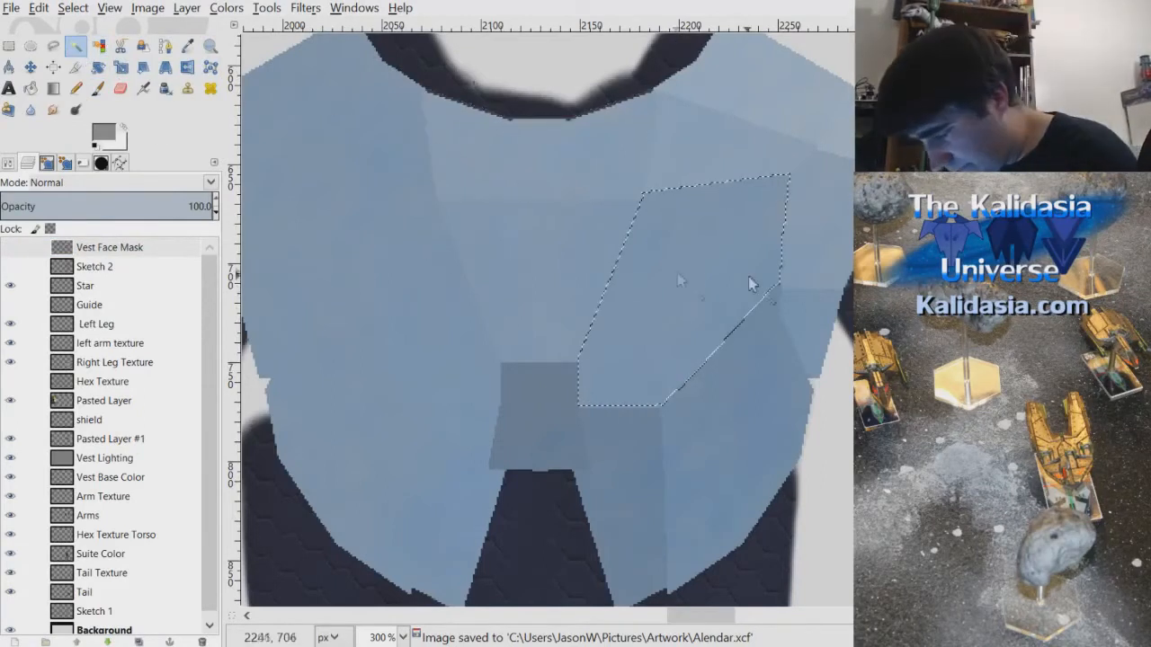
left_click(129, 459)
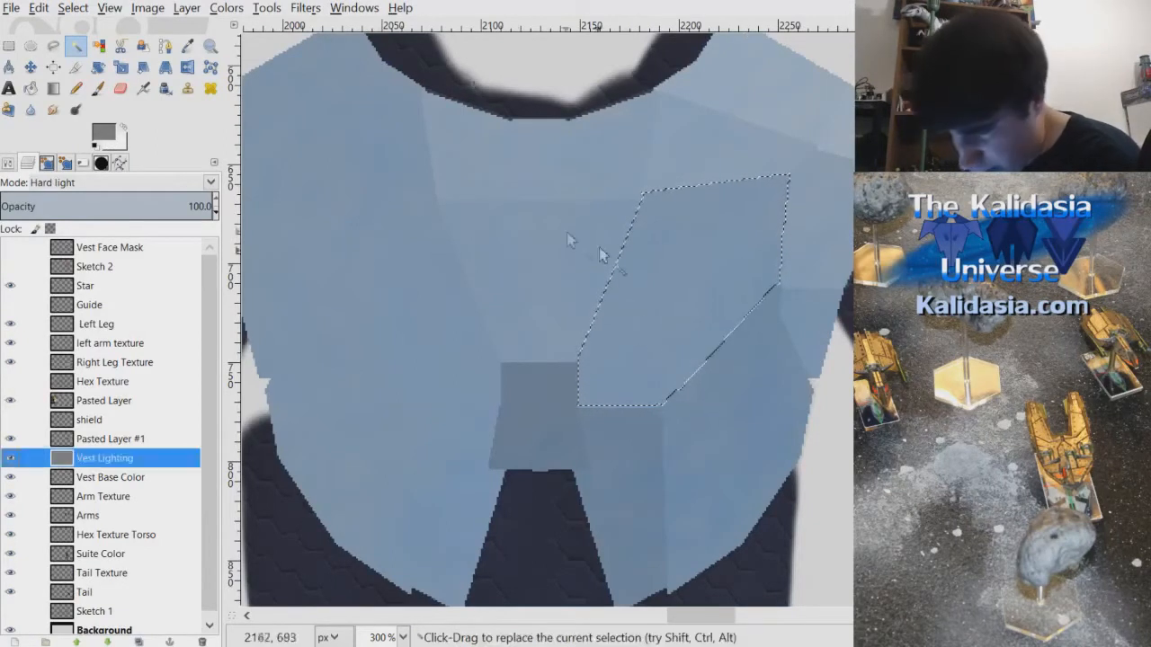
- Set the Blend tool's gradient to FG to BG (HSV clockwise hue) and pick the background colour from the selected chest facet
left_click(53, 87)
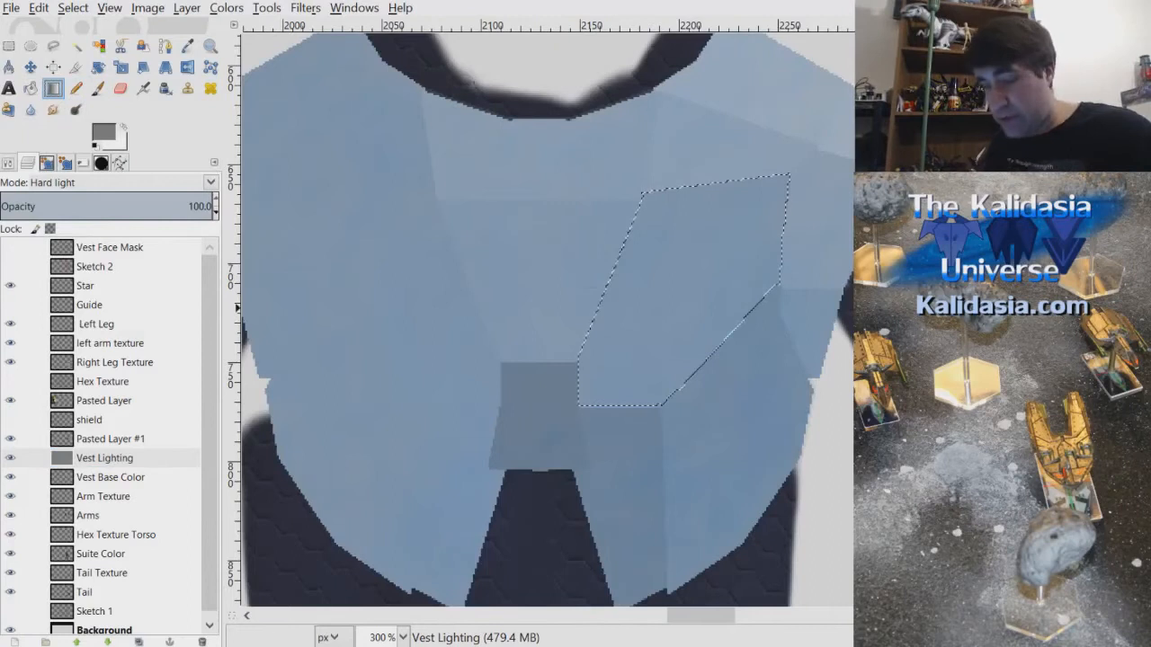
left_click(8, 163)
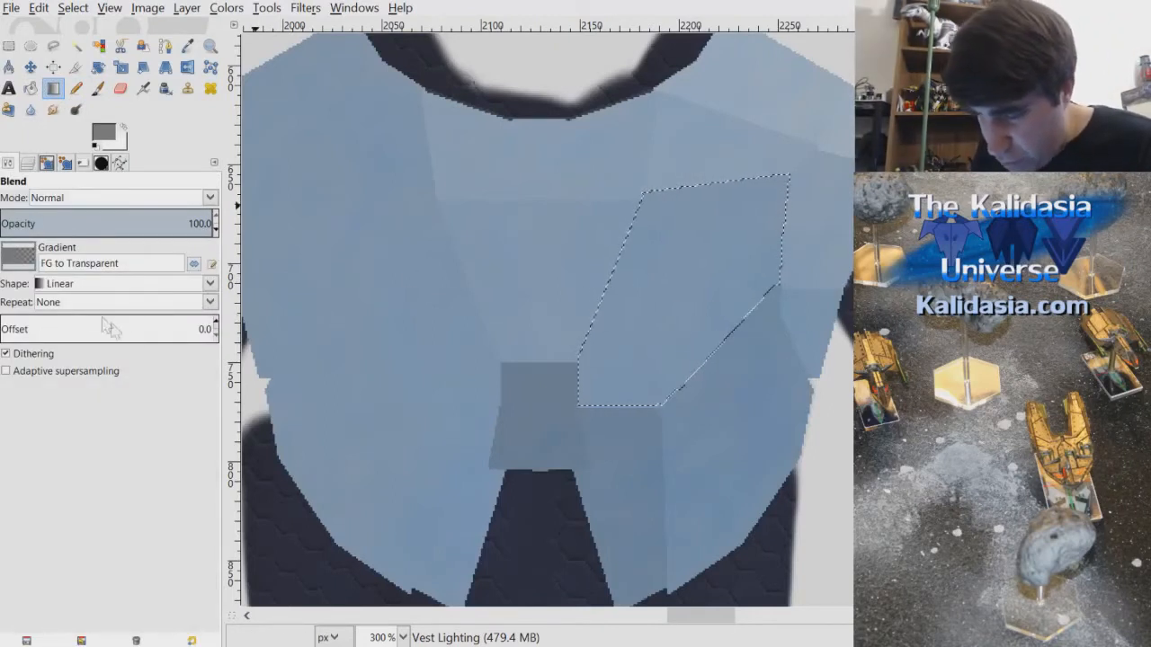
left_click(77, 309)
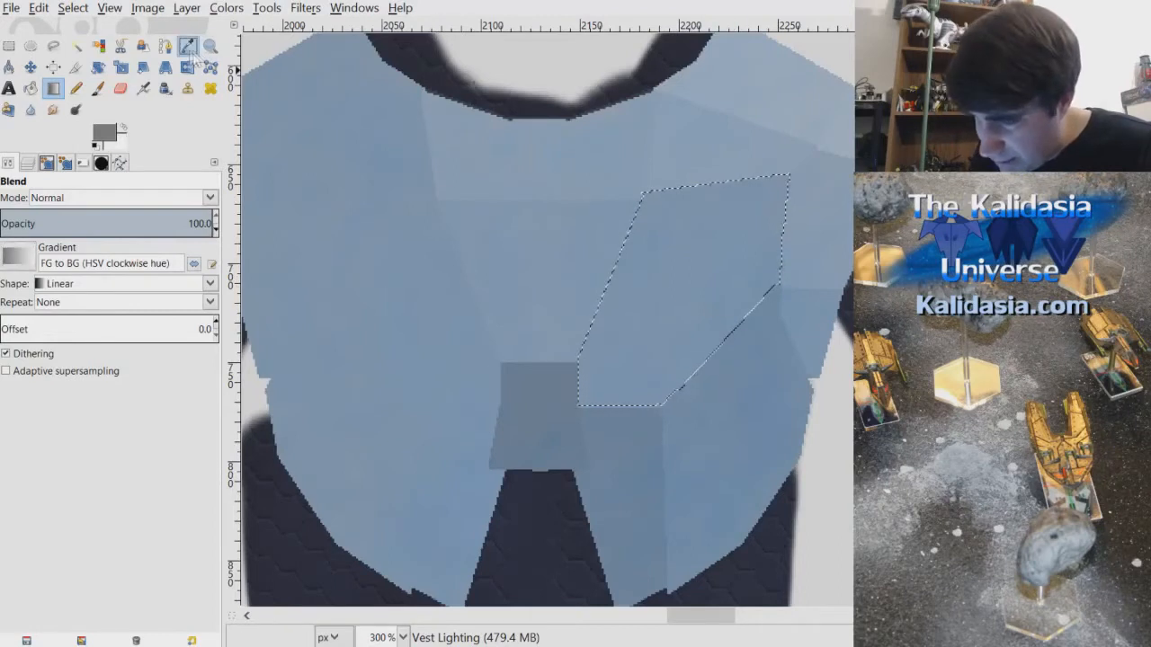
key("o")
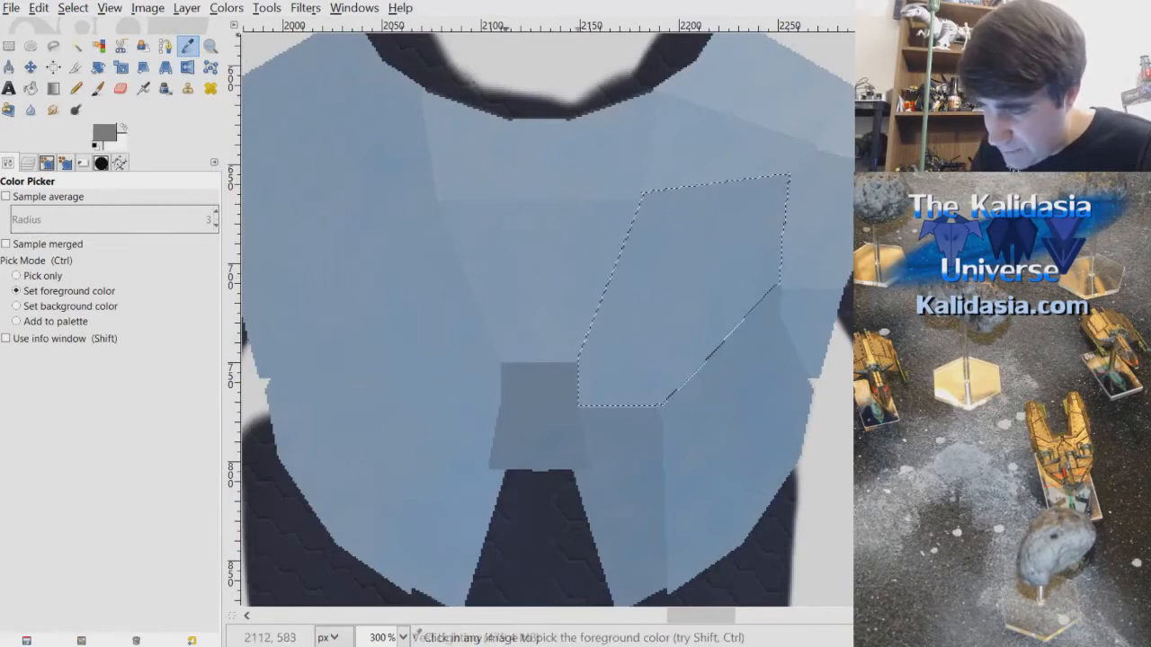
left_click(734, 212, "ctrl")
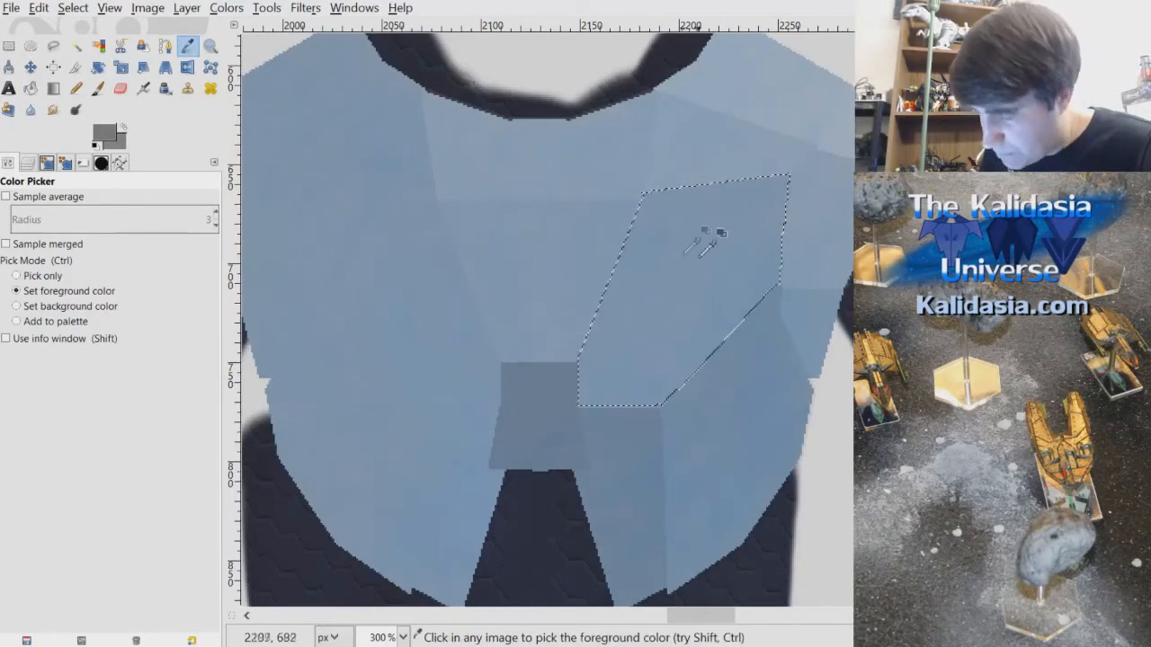
- Fill the selected chest facet with a linear FG to BG (HSV clockwise hue) gradient, redrawing it across the facet in different directions
left_click(28, 163)
left_click(8, 163)
left_click(53, 88)
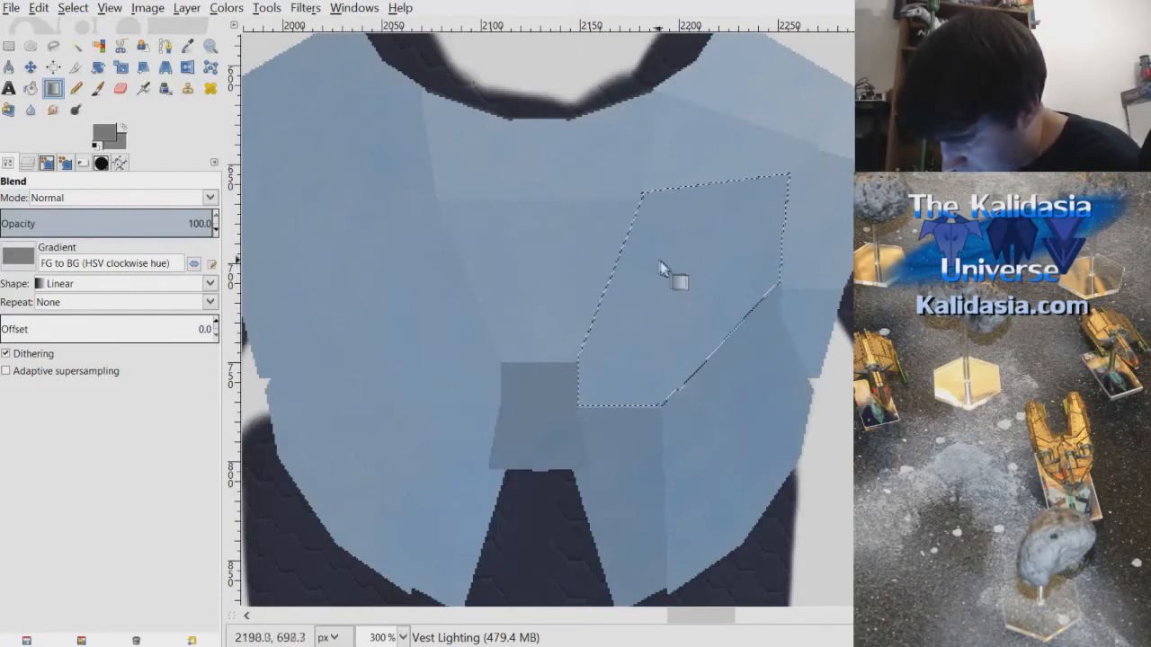
left_click_drag(699, 286, 608, 279)
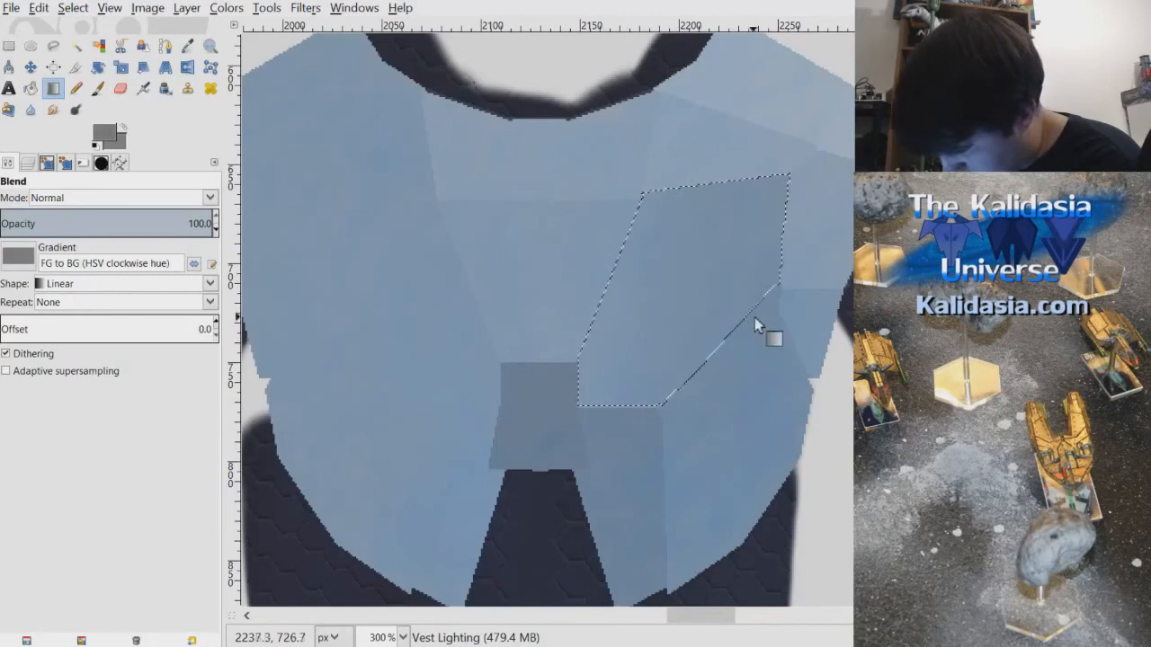
scroll(764, 322, "down", 1)
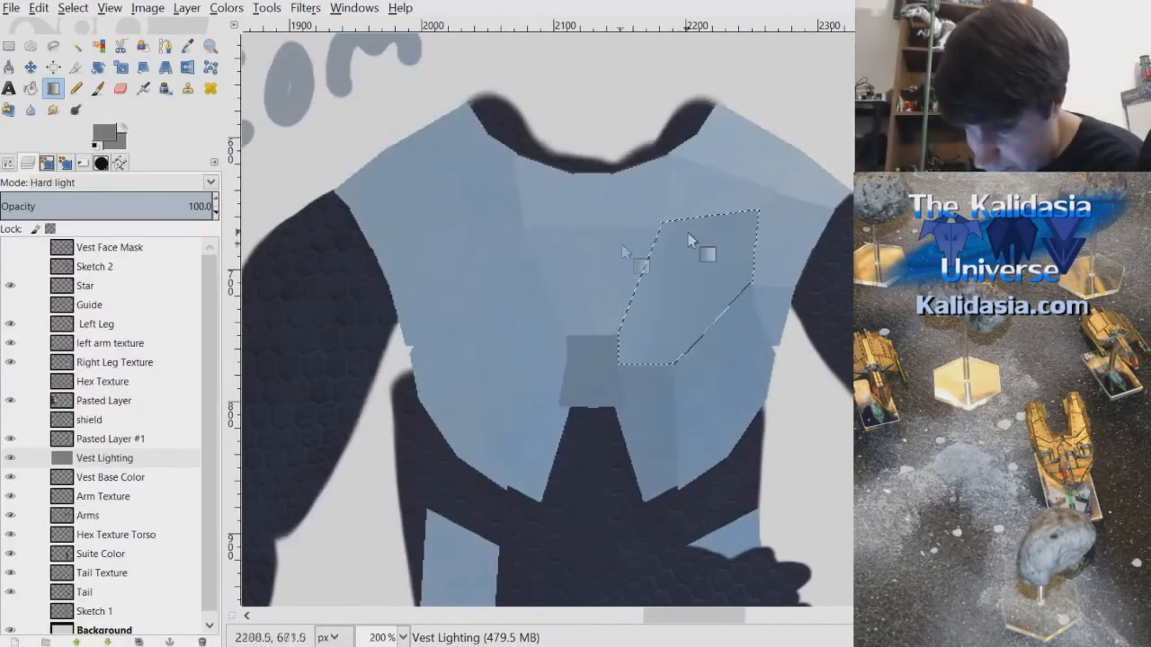
key("3")
left_click_drag(716, 266, 850, 310)
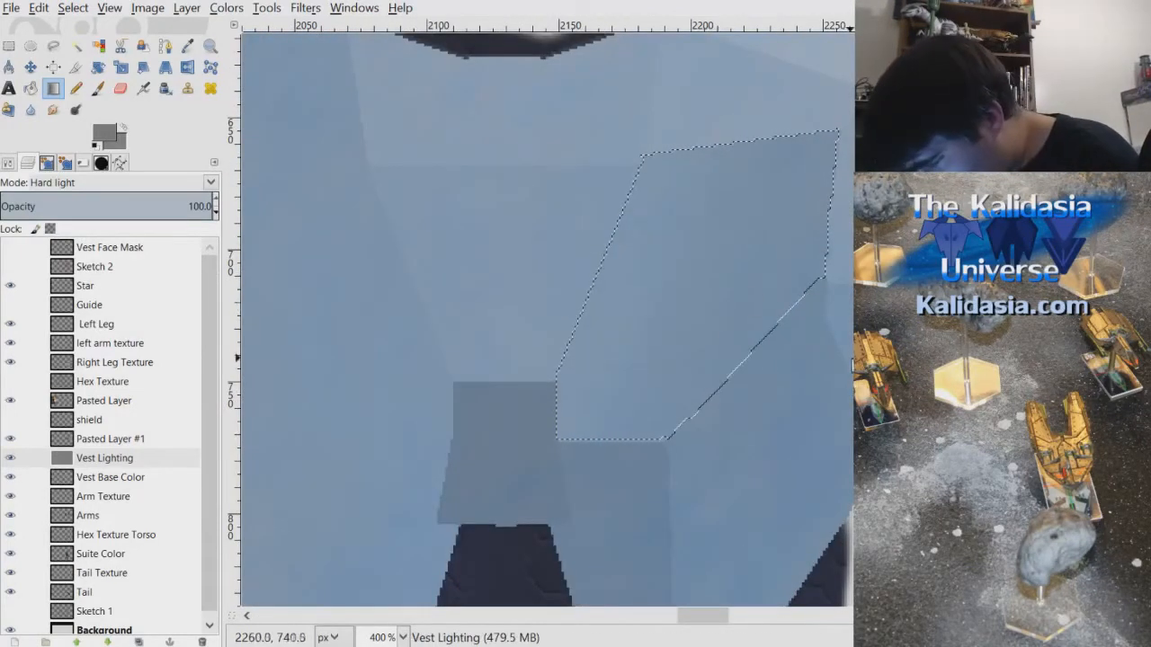
left_click_drag(746, 298, 828, 309)
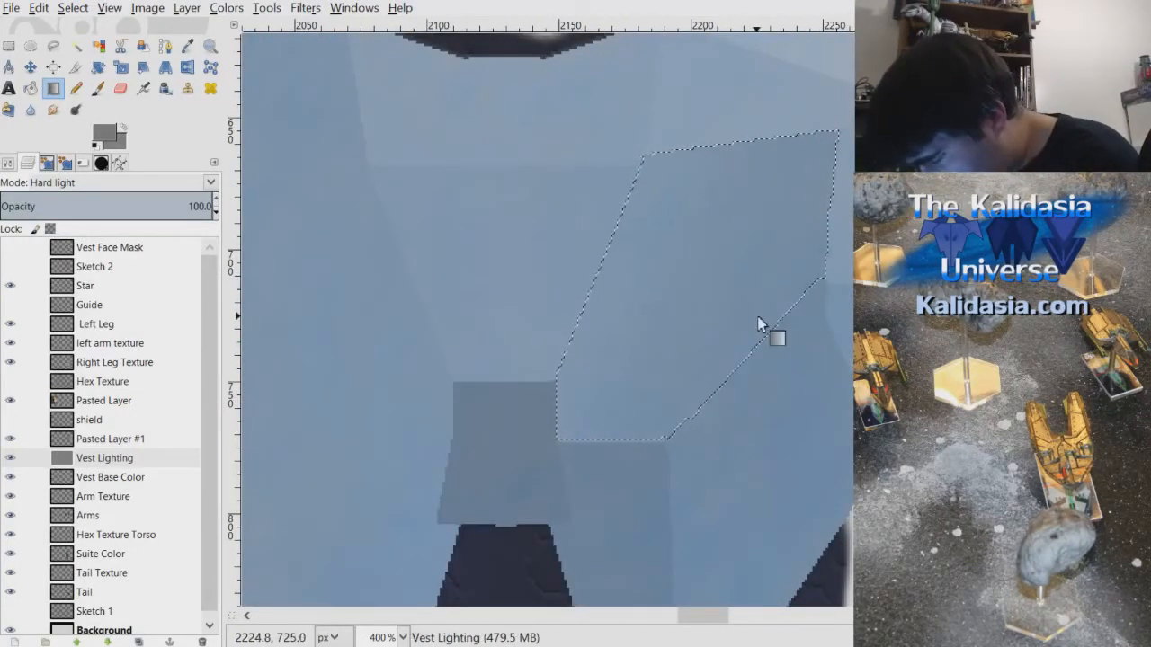
- Clear the selection and check how the chest facet's gradient blends with the neighbouring facets
key("2")
scroll(694, 312, "up", 5)
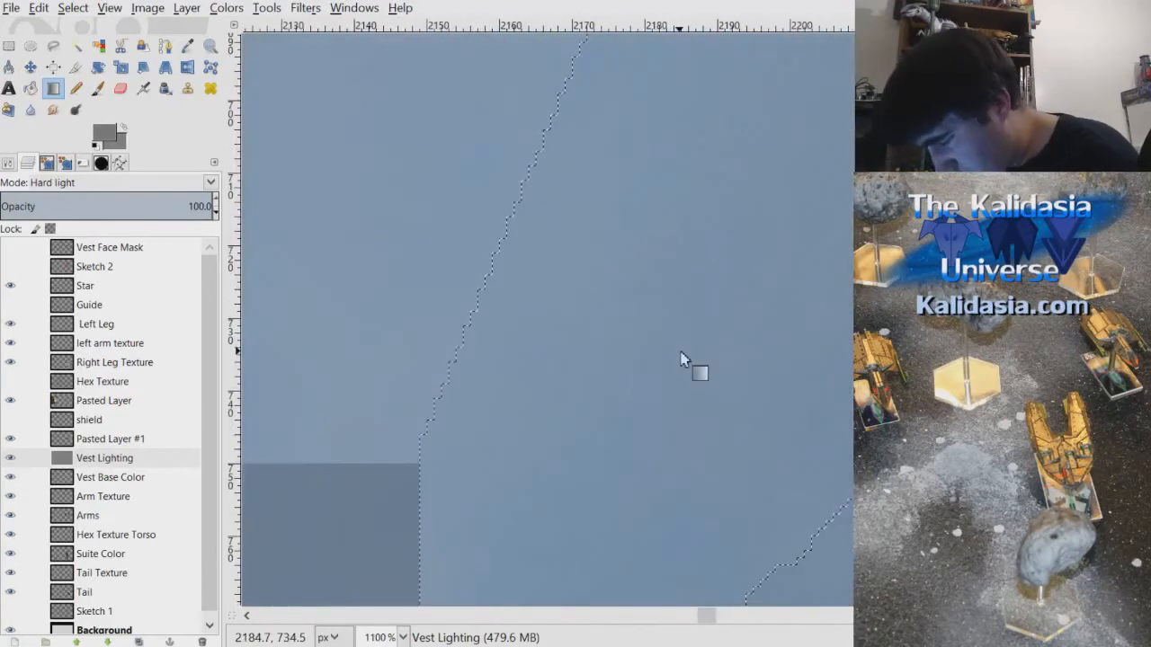
scroll(787, 307, "down", 2)
scroll(789, 316, "down", 3)
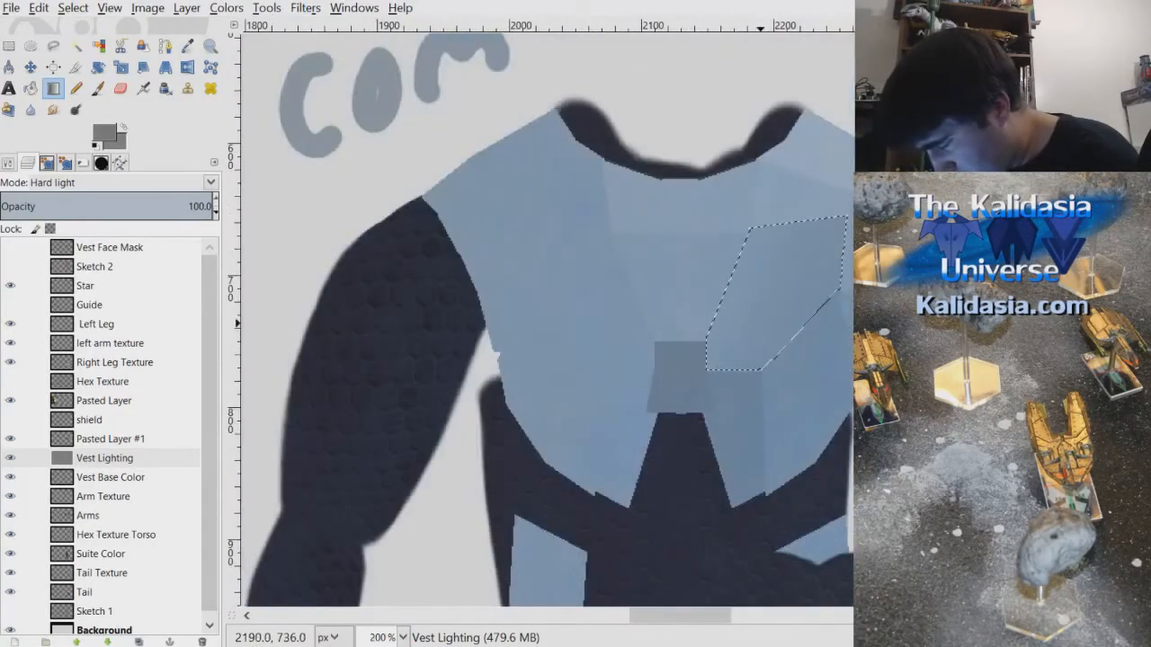
key("shift+ctrl+a")
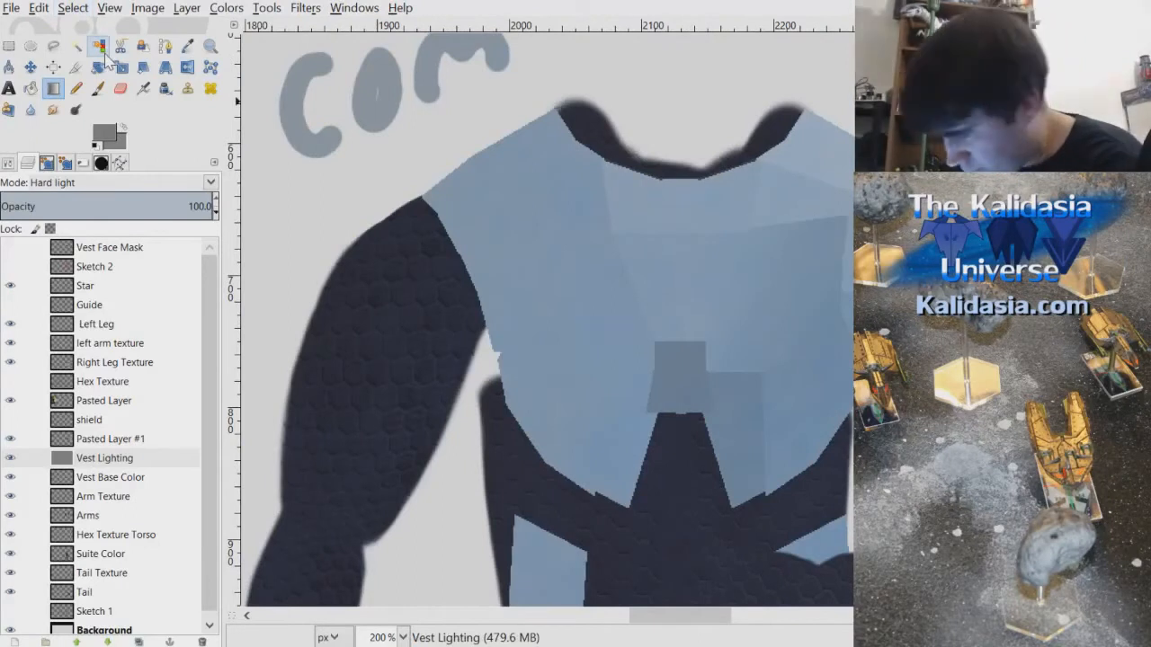
scroll(800, 306, "down", 1)
scroll(829, 317, "up", 2)
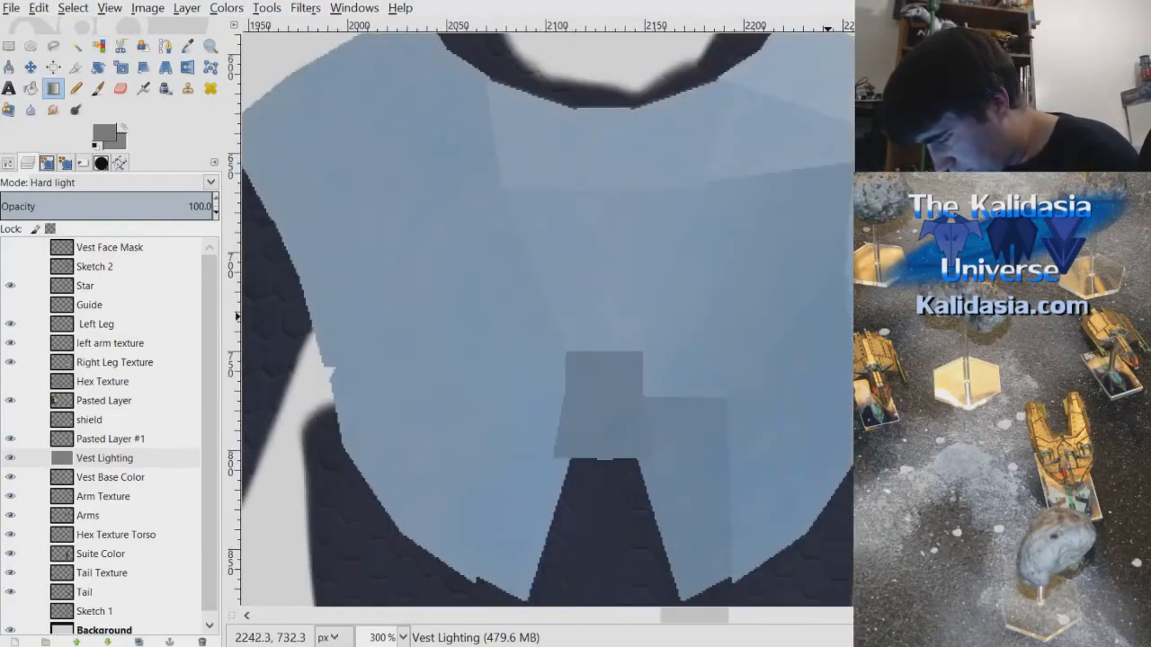
scroll(828, 316, "up", 2)
scroll(827, 317, "down", 1)
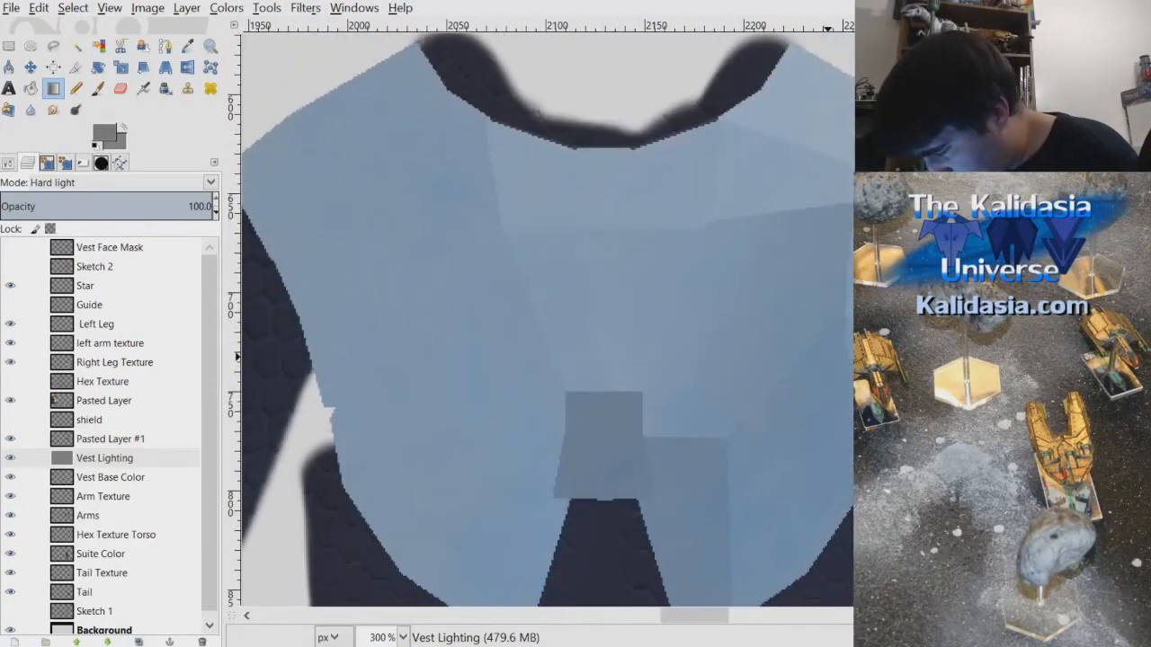
- Undo the deselection, redraw the gradient from the chest facet's lower right toward its upper left, and clear the selection
left_click(38, 7)
left_click(63, 27)
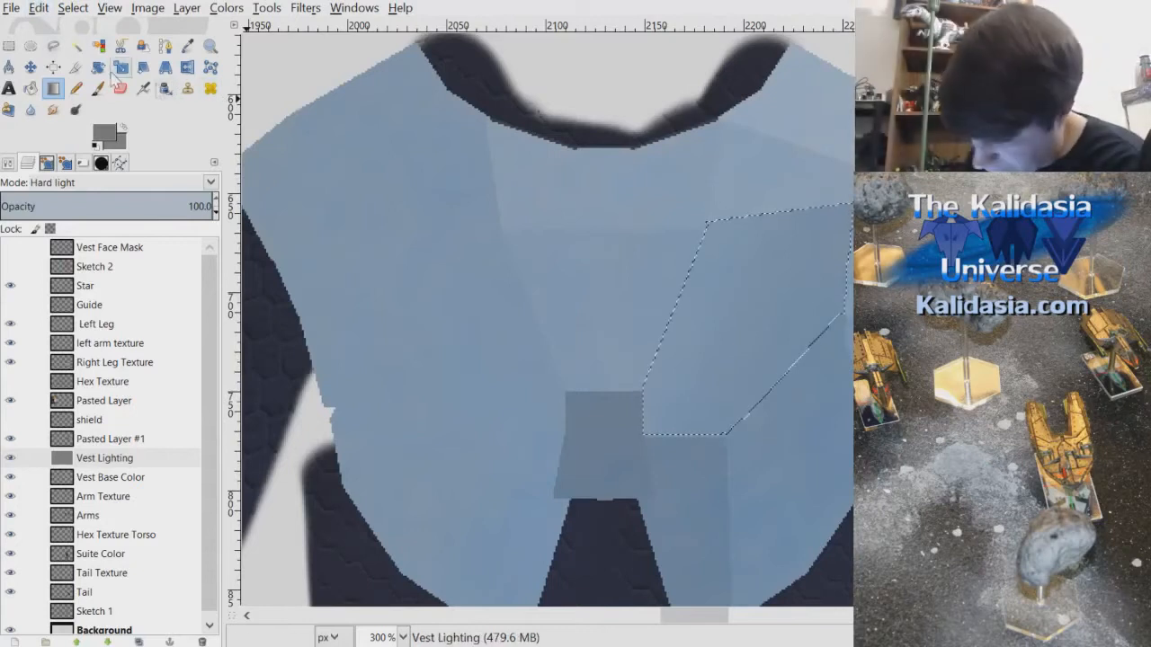
left_click_drag(798, 335, 702, 273)
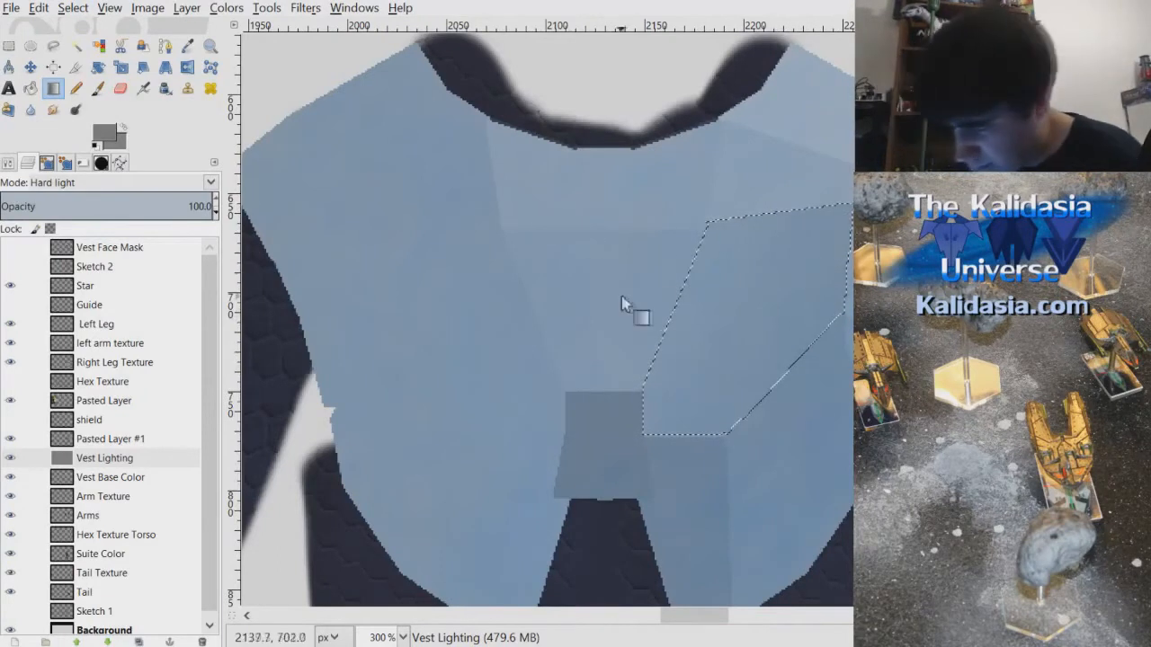
key("ctrl+shift+a")
- Examine the vest's facet shading from the neckline to the bottom notch, both up close and as a whole
key("minus")
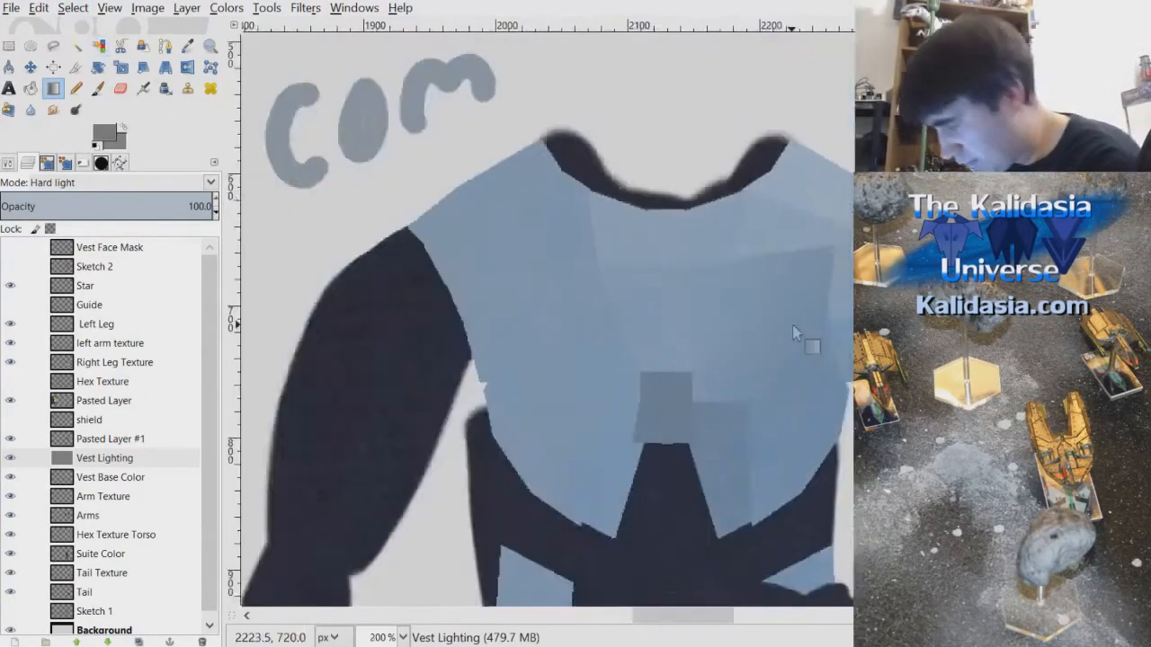
key("minus")
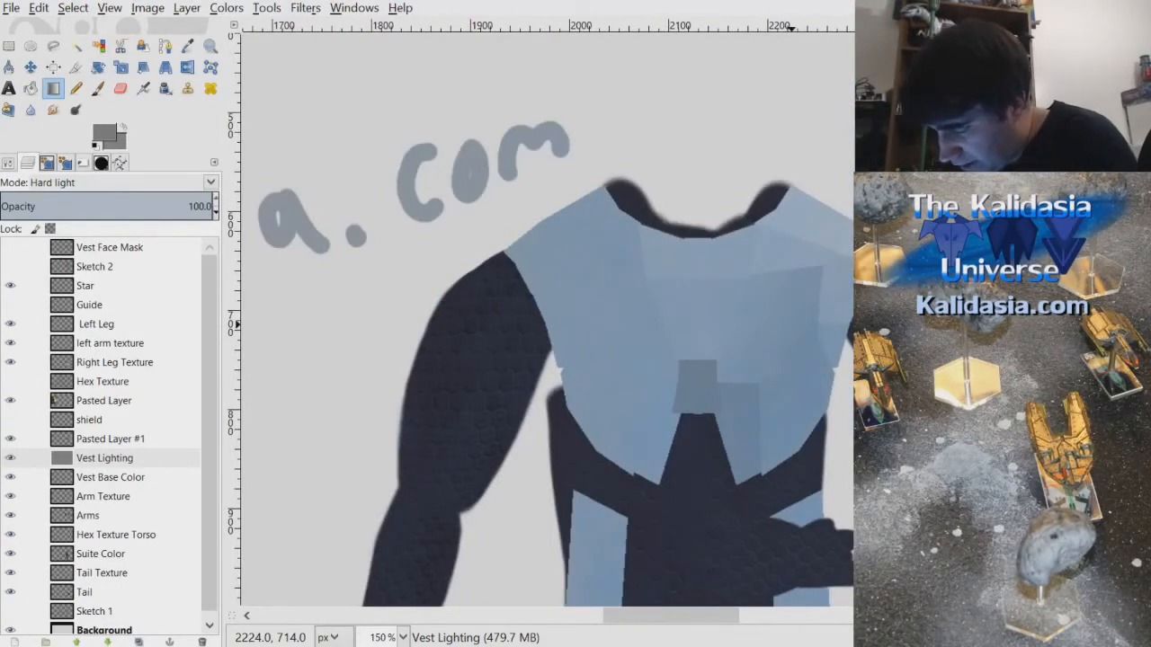
key("plus")
key("plus")
key("plus")
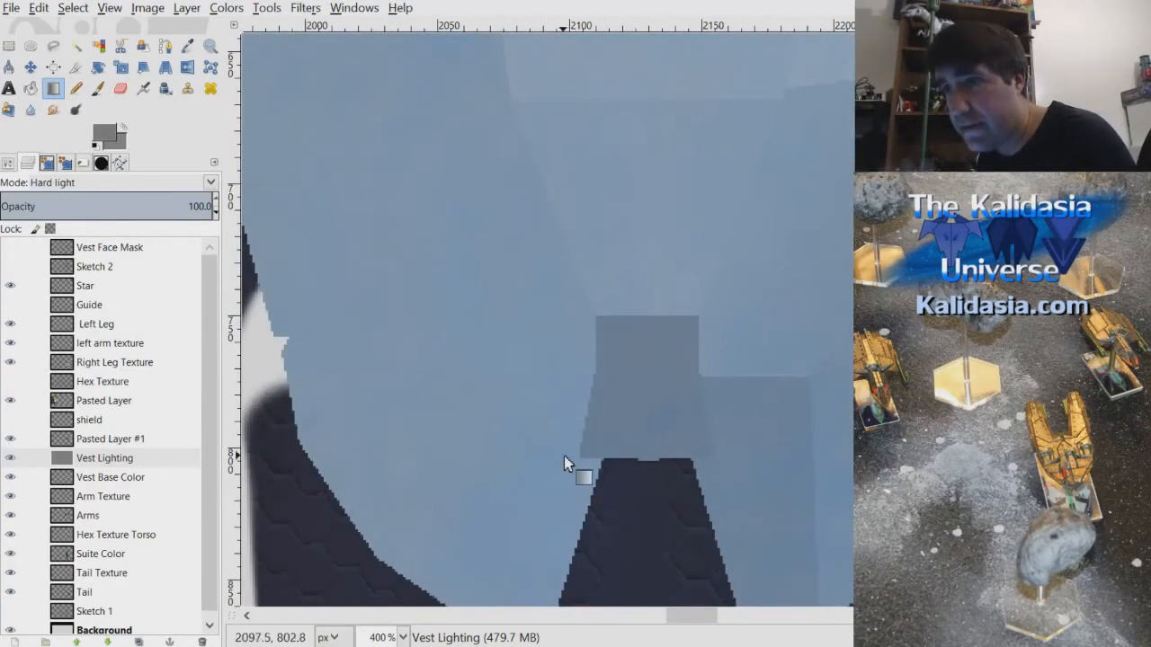
key("minus")
key("minus")
key("minus")
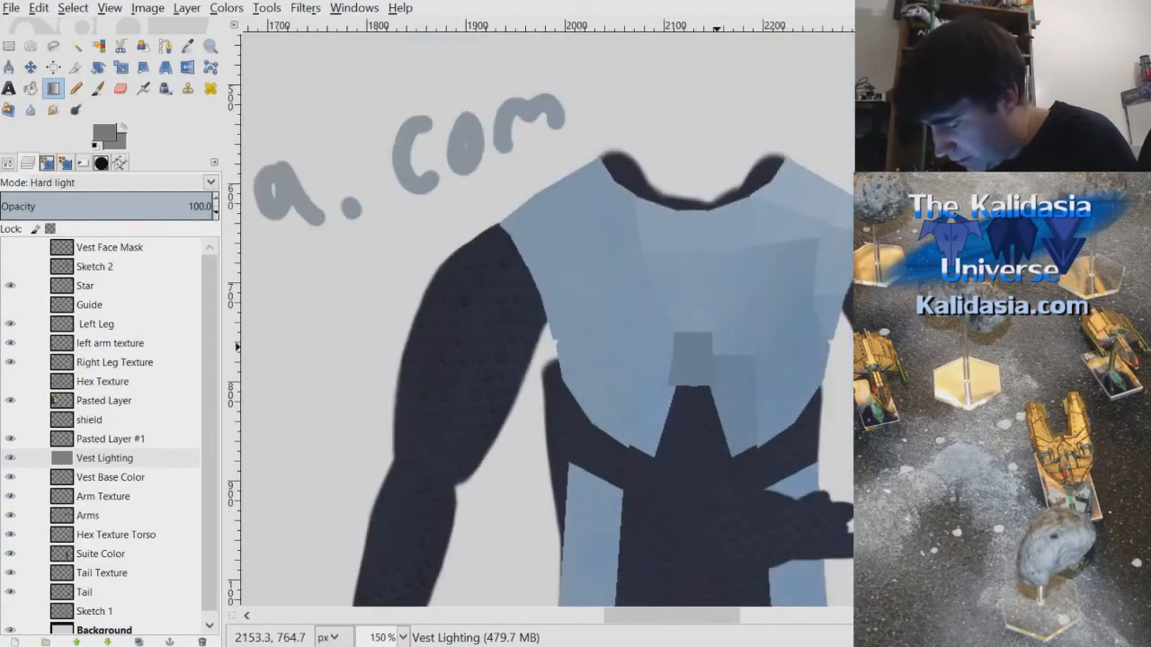
key("plus")
key("plus")
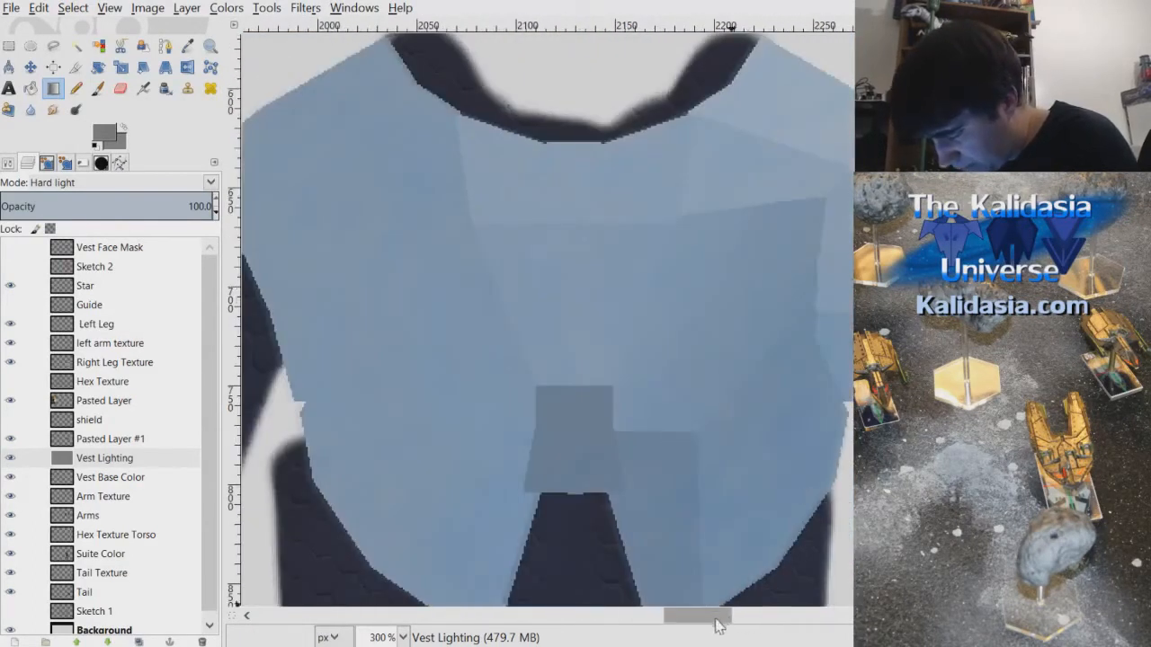
scroll(751, 564, "right", 3)
scroll(540, 315, "up", 3)
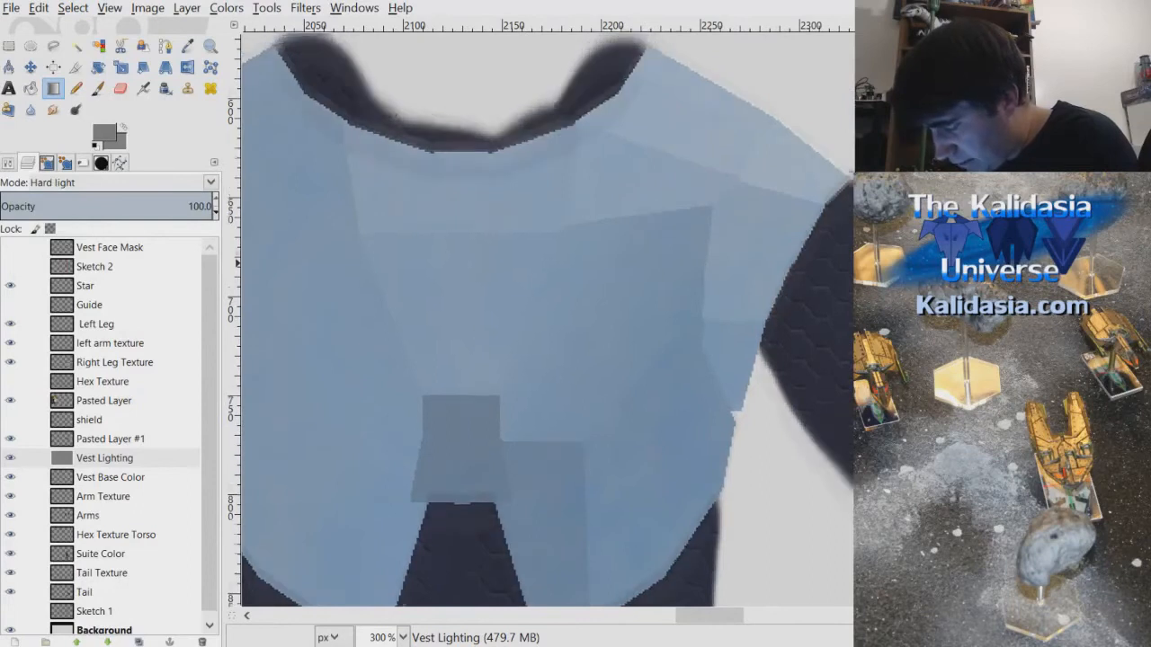
scroll(539, 315, "down", 6)
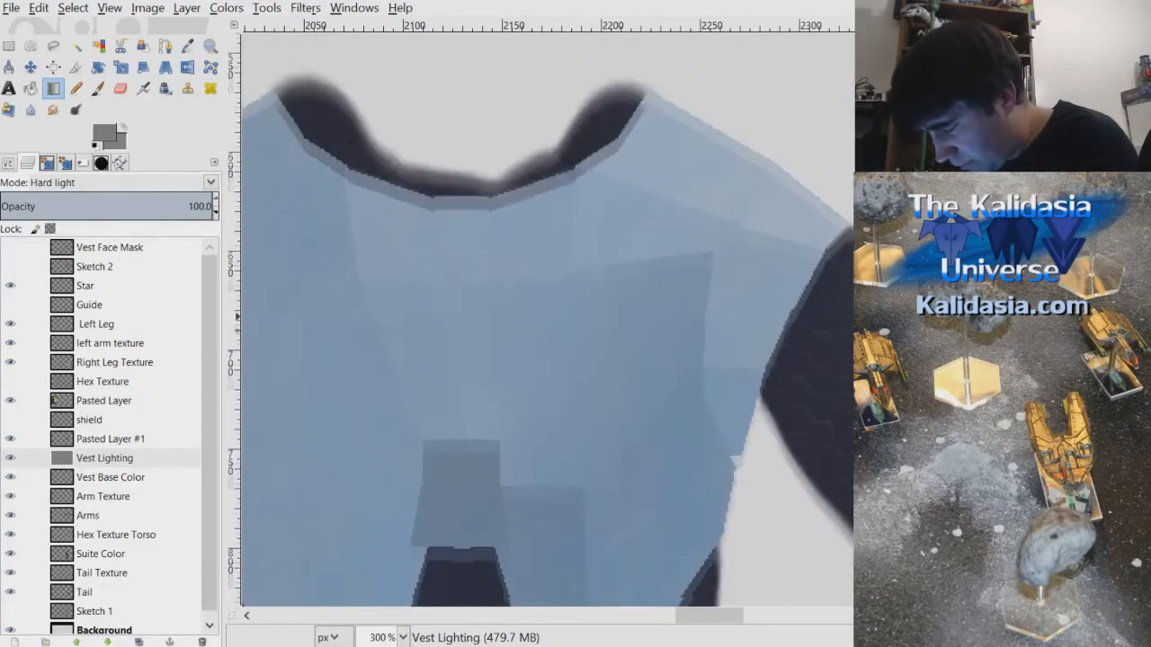
key("minus")
key("minus")
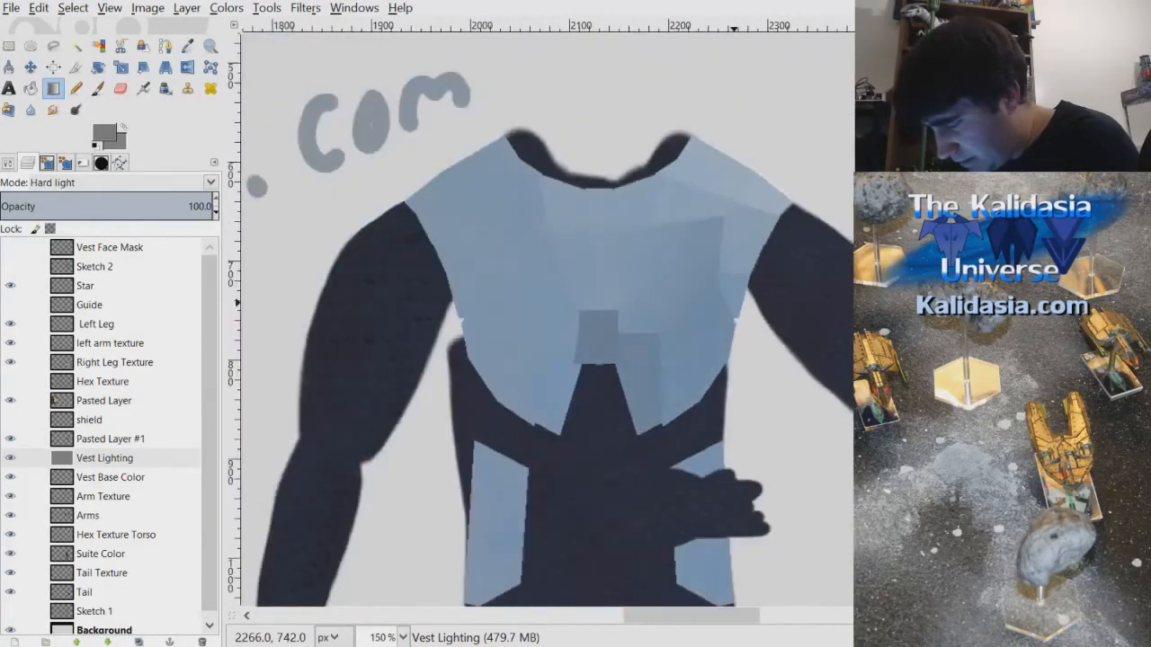
key("plus")
key("plus")
scroll(539, 315, "up", 3)
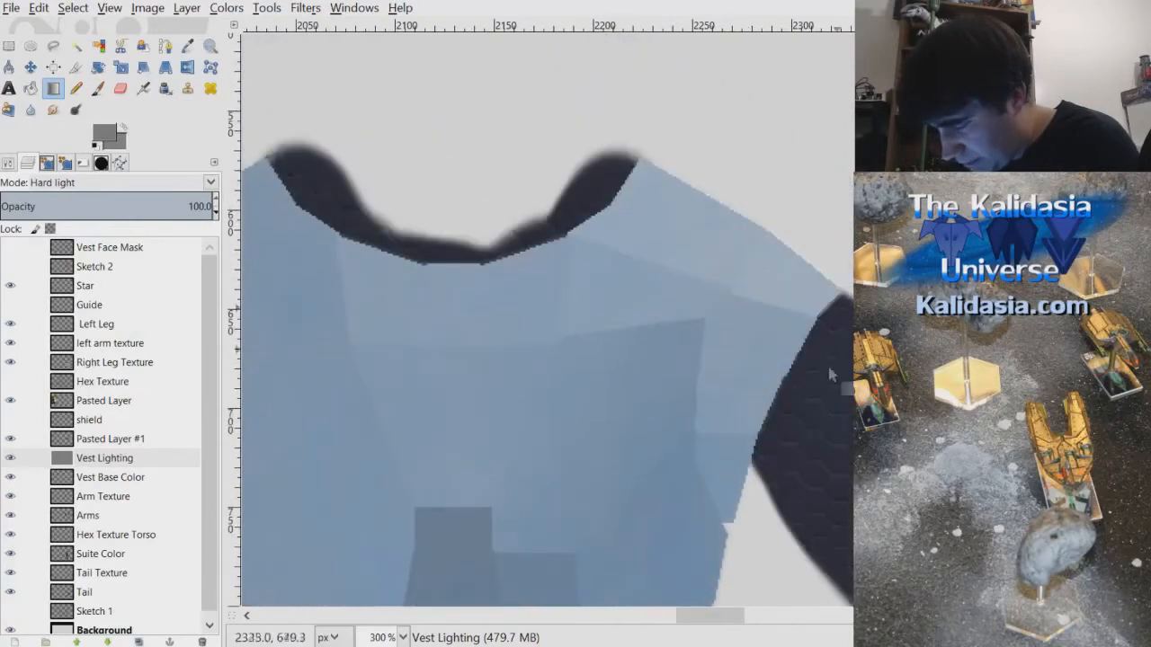
scroll(540, 315, "left", 3)
key("minus")
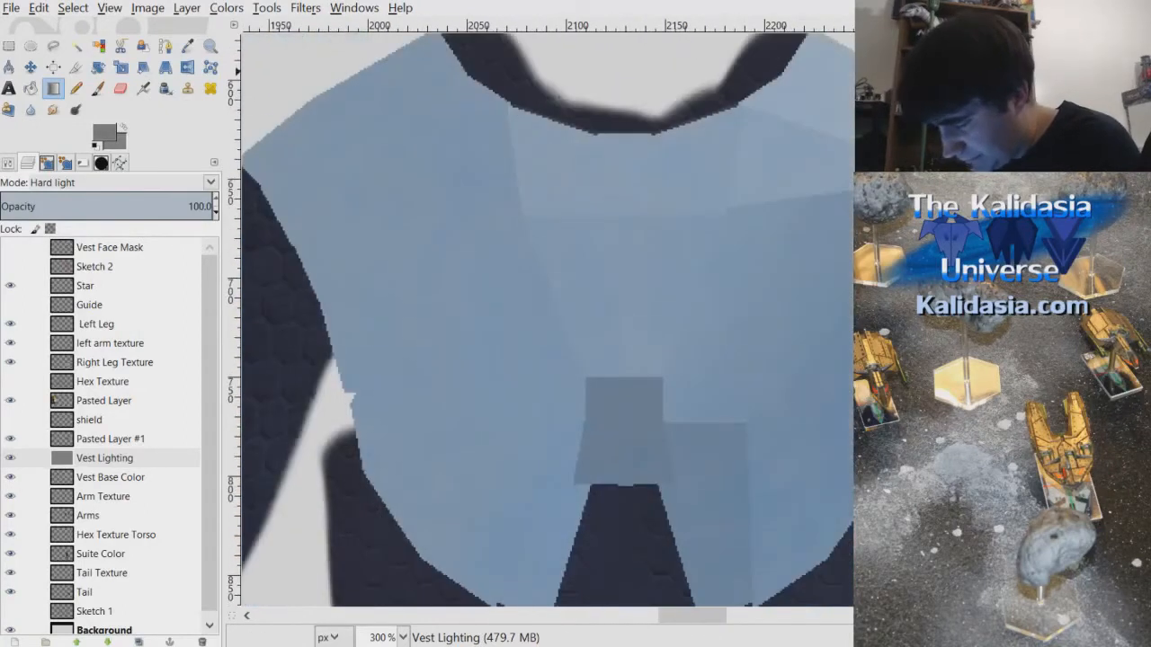
scroll(745, 340, "up", 3)
left_click_drag(708, 627, 725, 620)
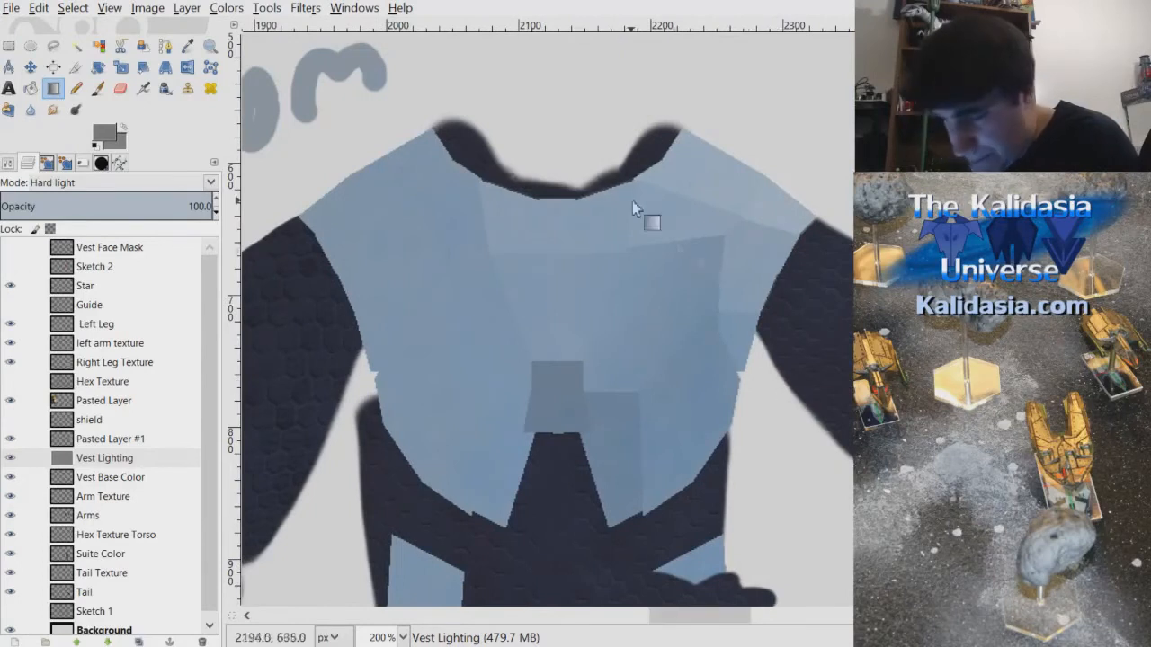
- Try selecting the dark central facet above the bottom notch by colour on the Vest Lighting layer
left_click(151, 457)
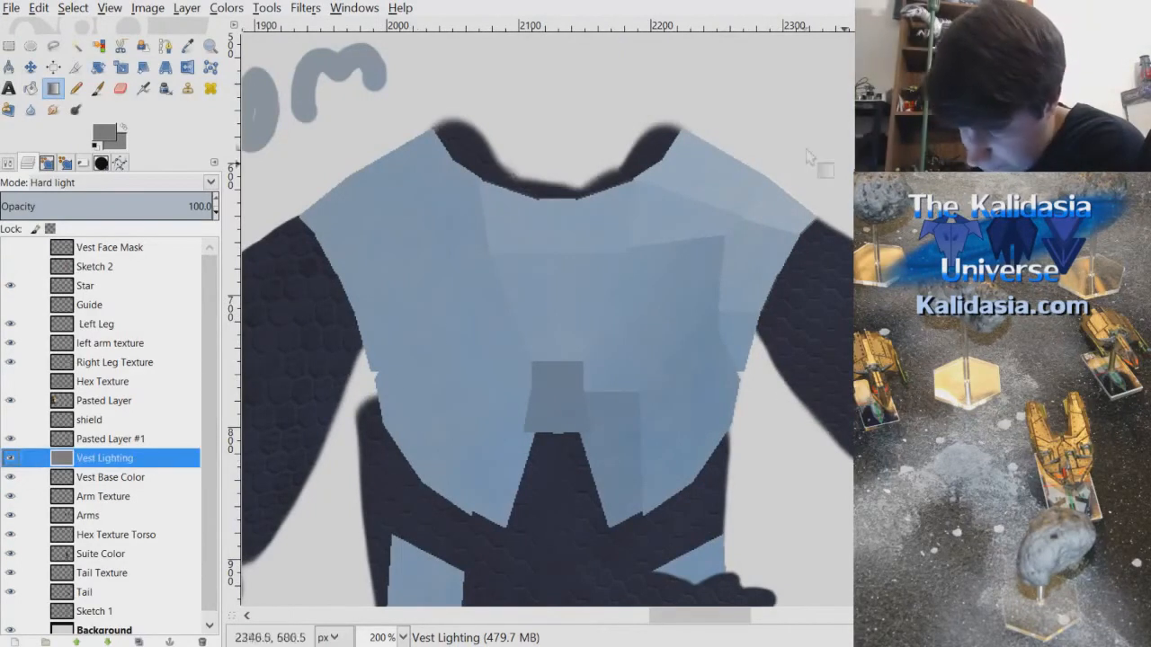
left_click(97, 45)
left_click(555, 395)
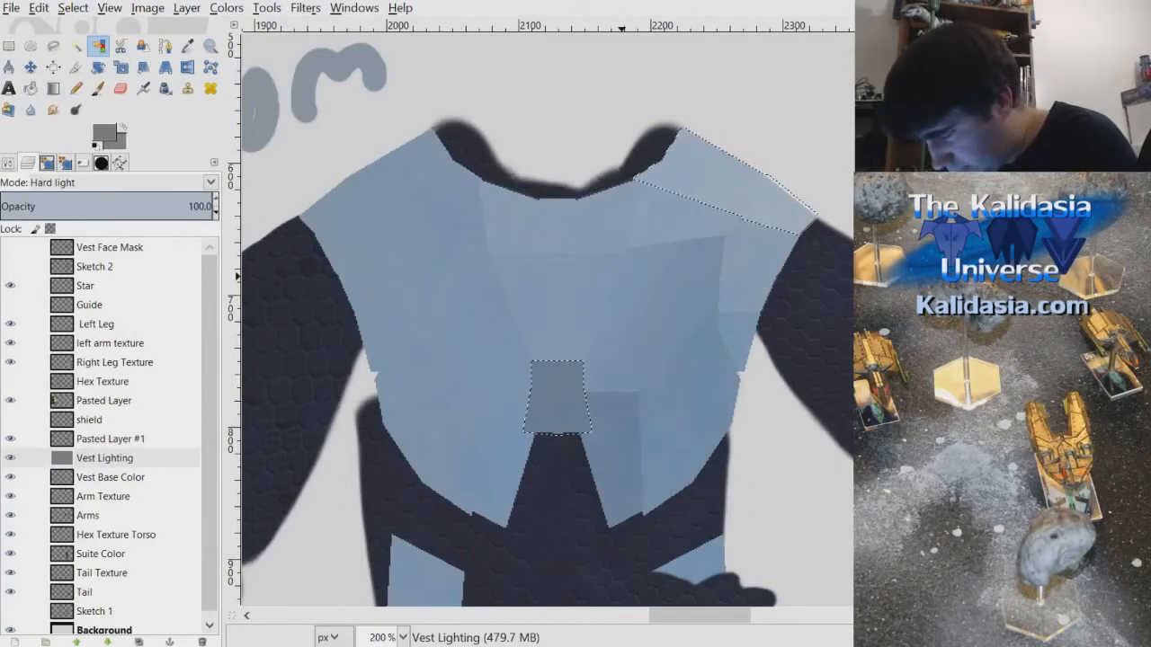
left_click(8, 163)
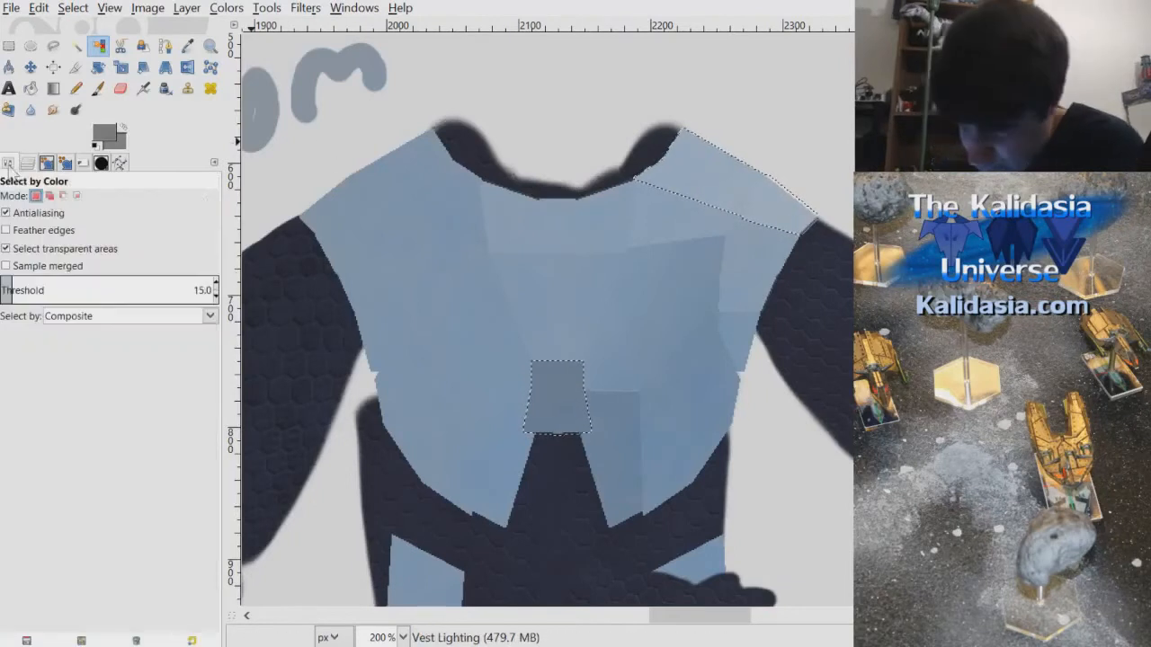
left_click(27, 163)
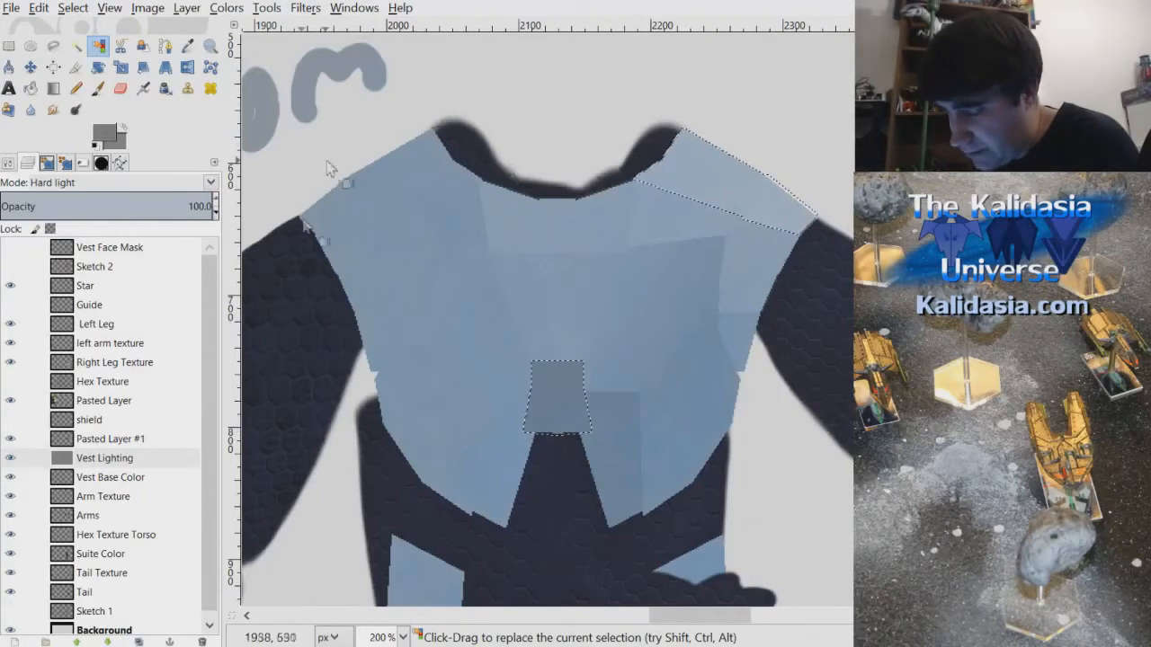
- Fuzzy-select the pink upper shoulder facet left of the neckline on Vest Face Mask, hide the mask, and make Vest Lighting active
left_click(11, 247)
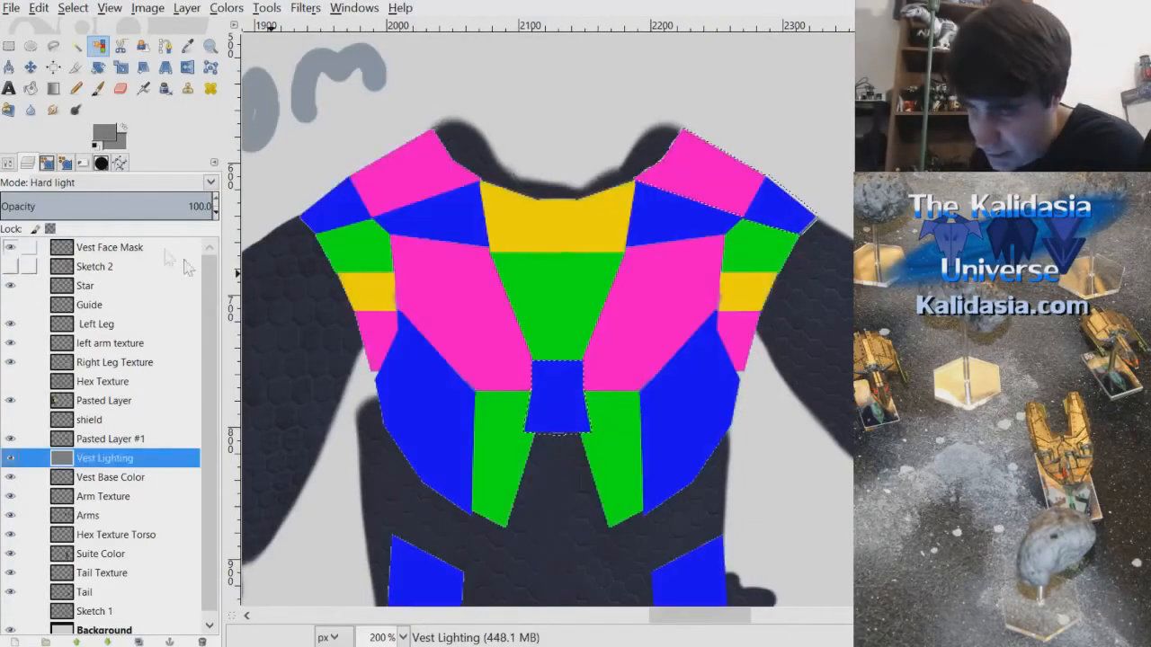
left_click(121, 248)
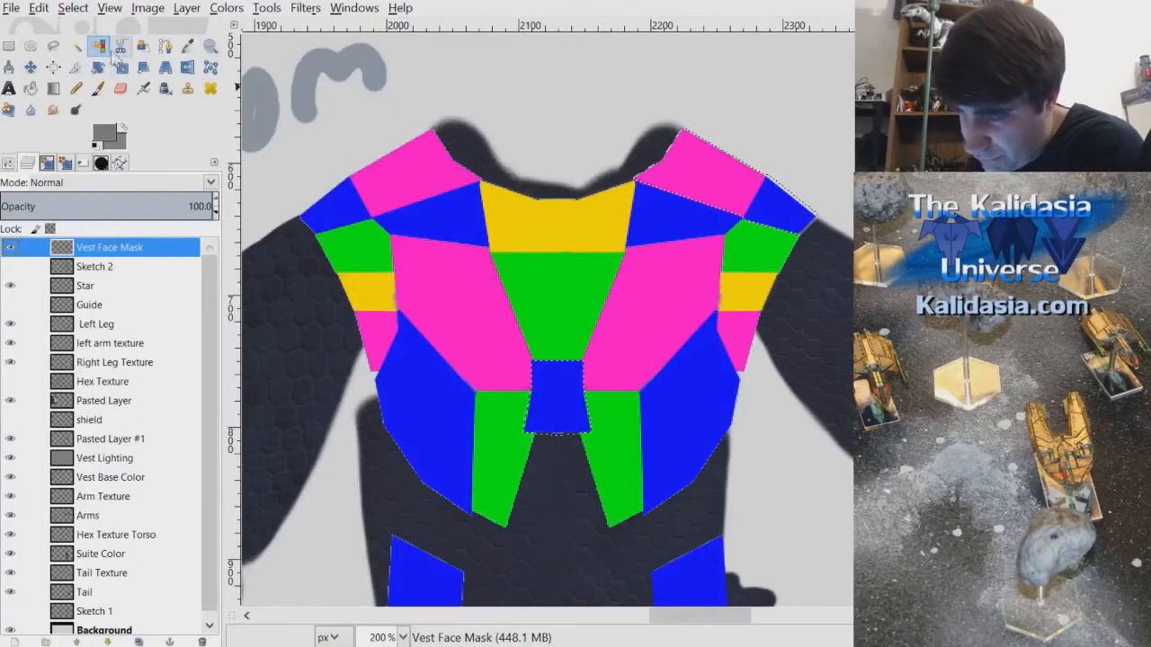
left_click(75, 45)
left_click(418, 171)
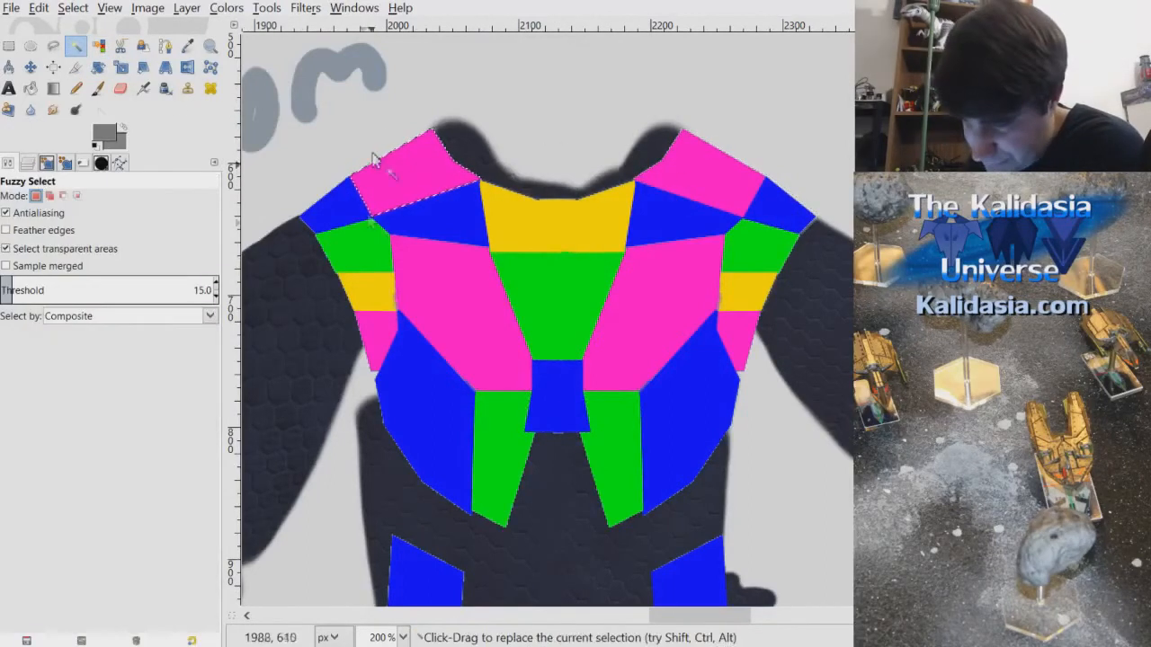
left_click(28, 163)
left_click(10, 248)
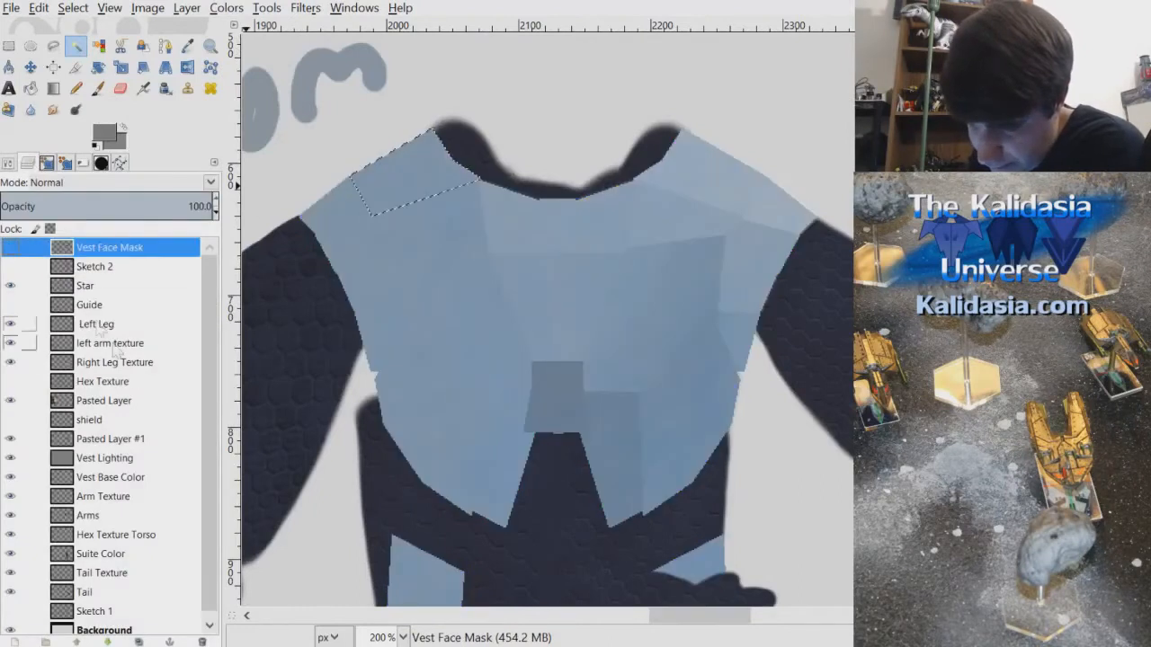
left_click(127, 460)
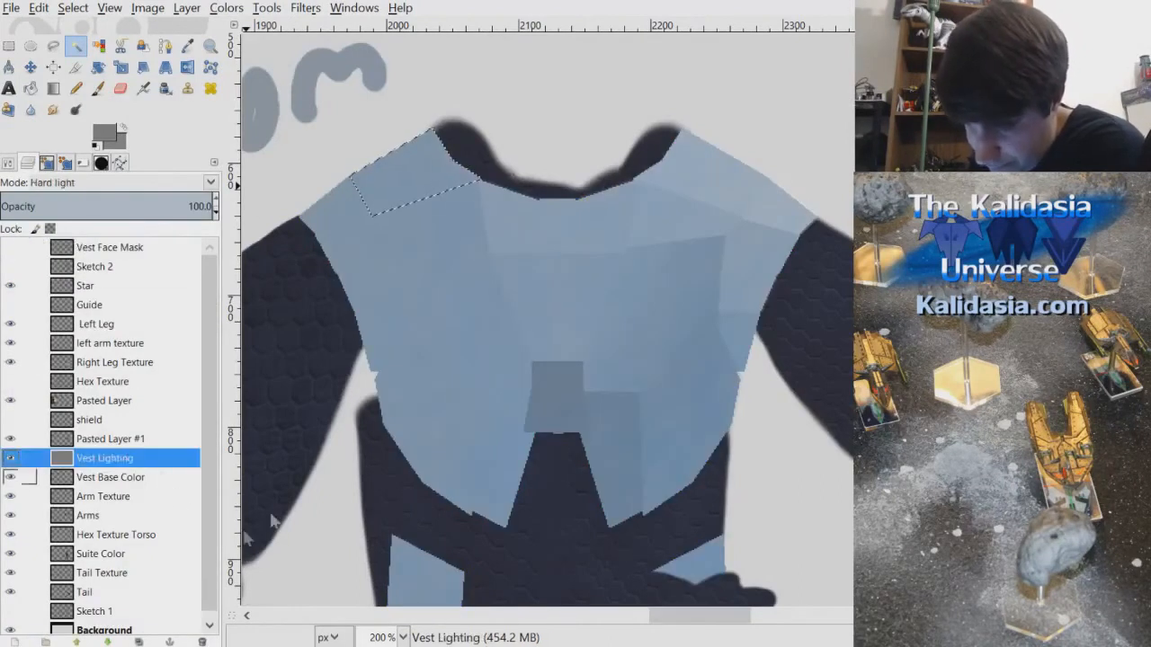
- Pick the lighter grey from the opposite shoulder facet and paint the selected shoulder facet with the Paintbrush
left_click(187, 46)
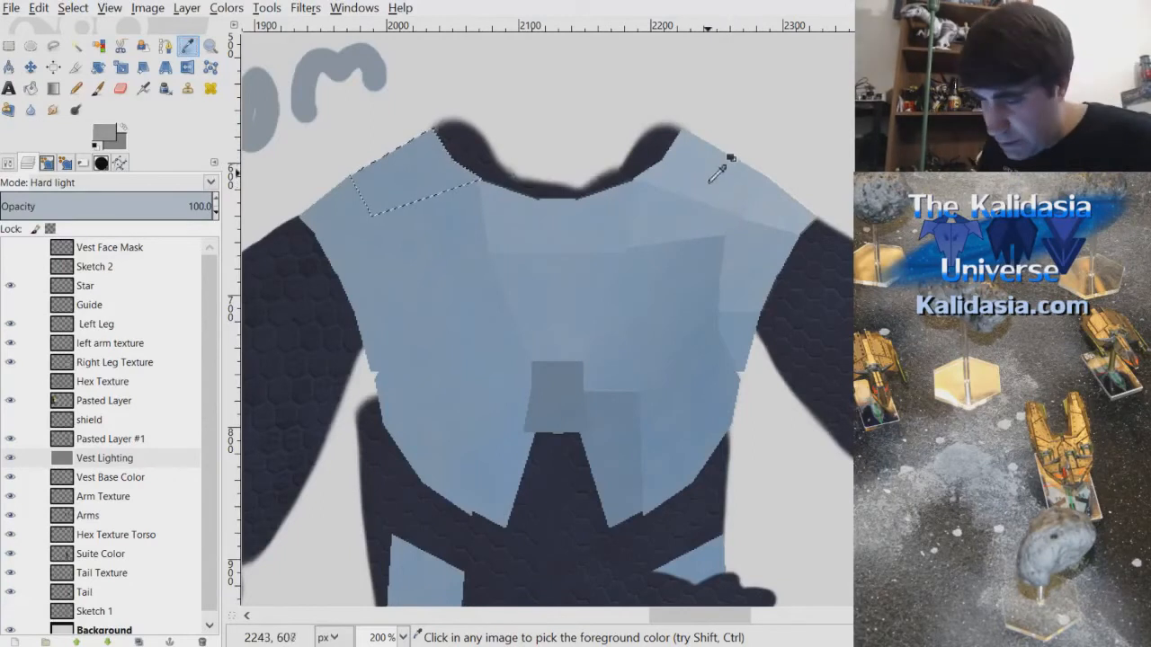
left_click(98, 87)
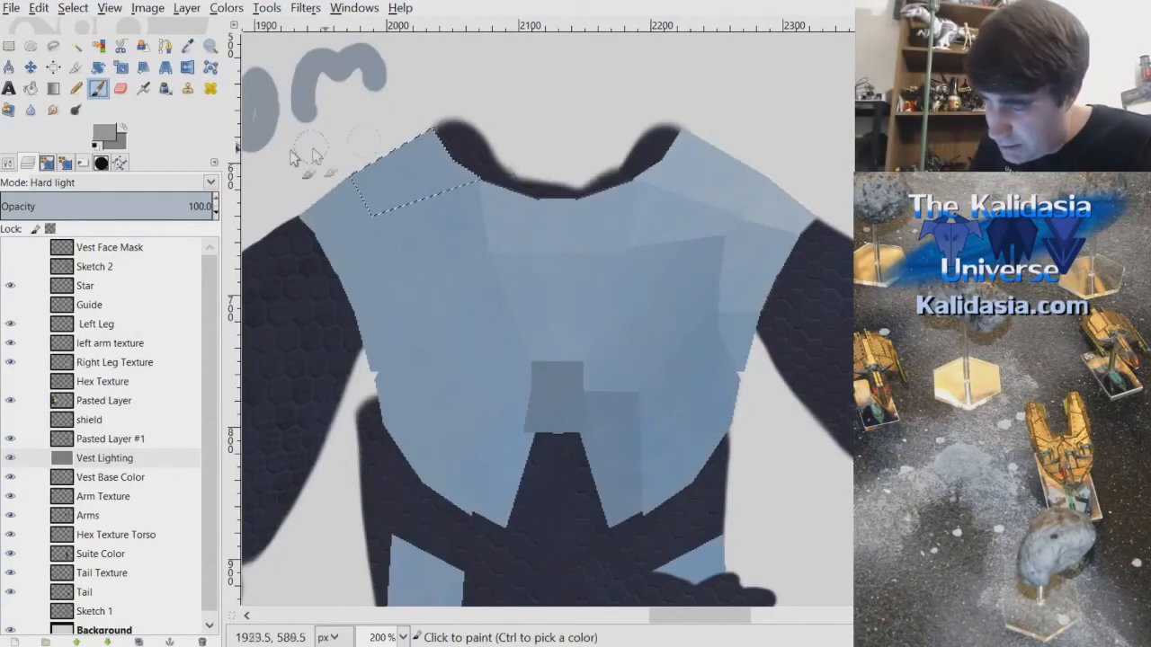
mouse_move(390, 216)
left_mouse_down()
mouse_move(364, 165)
mouse_move(394, 226)
mouse_move(392, 164)
mouse_move(429, 213)
mouse_move(455, 182)
mouse_move(463, 164)
mouse_move(431, 137)
mouse_move(440, 99)
left_mouse_up()
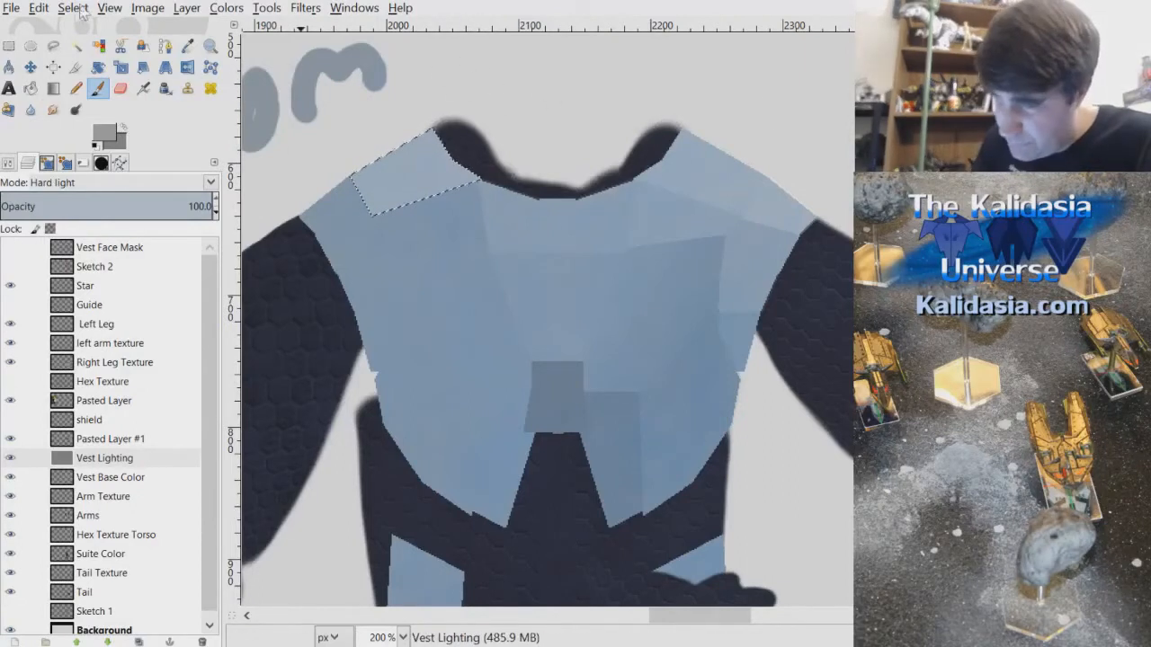
- Clear the selection around the painted upper shoulder facet
key("ctrl+i")
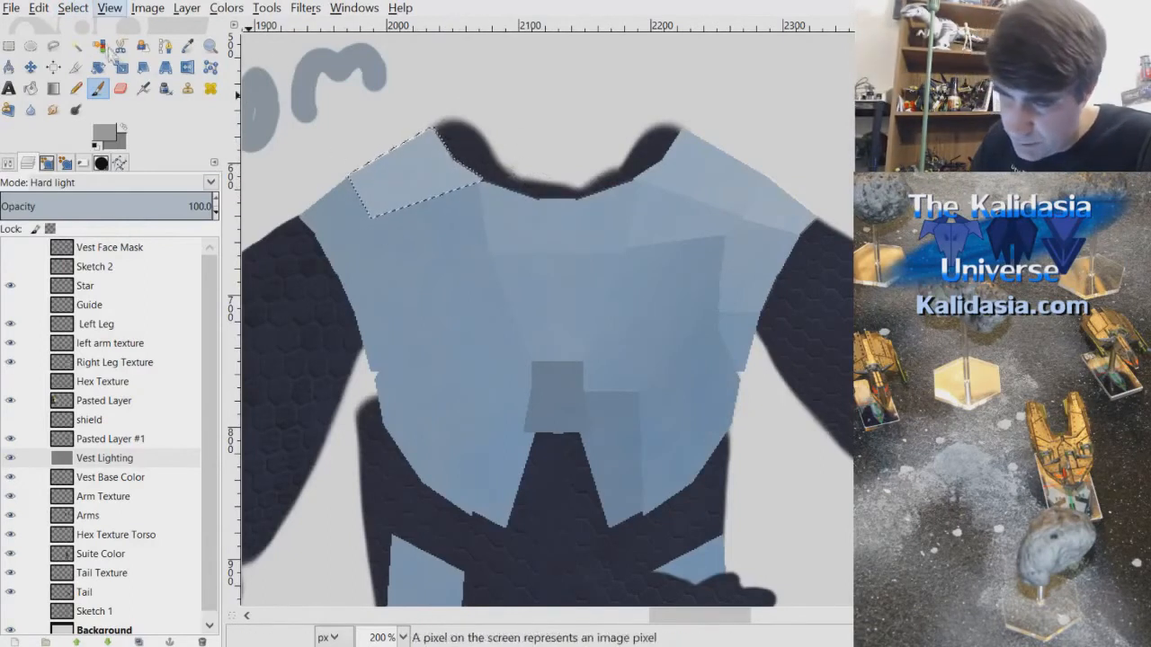
key("ctrl+shift+a")
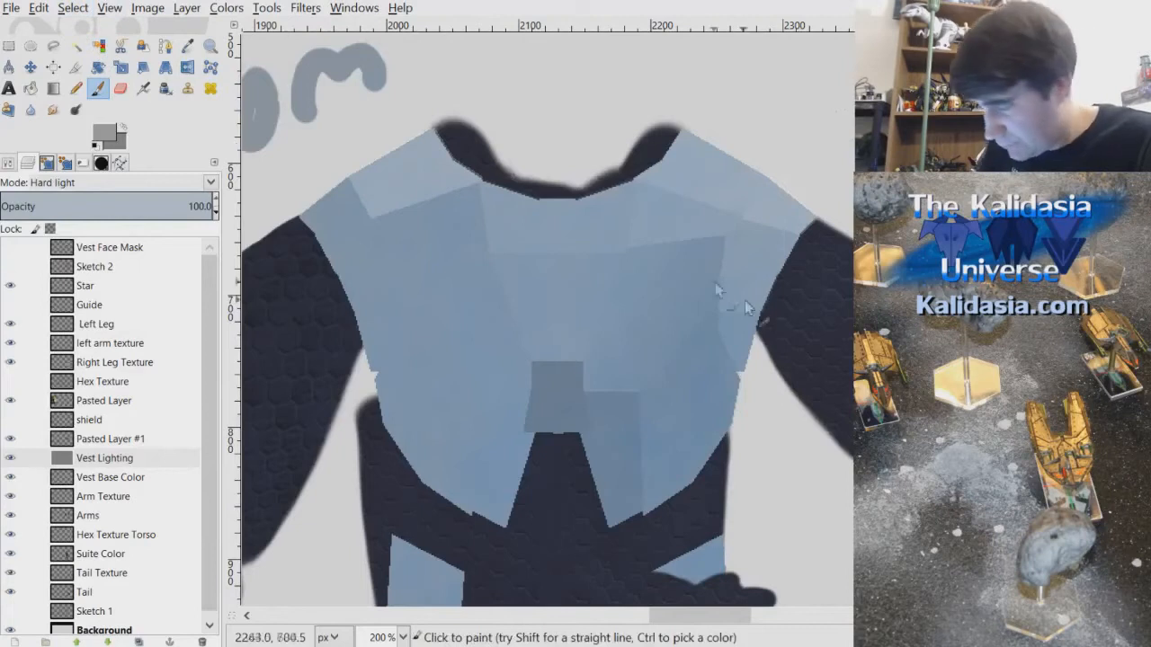
left_click(8, 163)
left_click(46, 163)
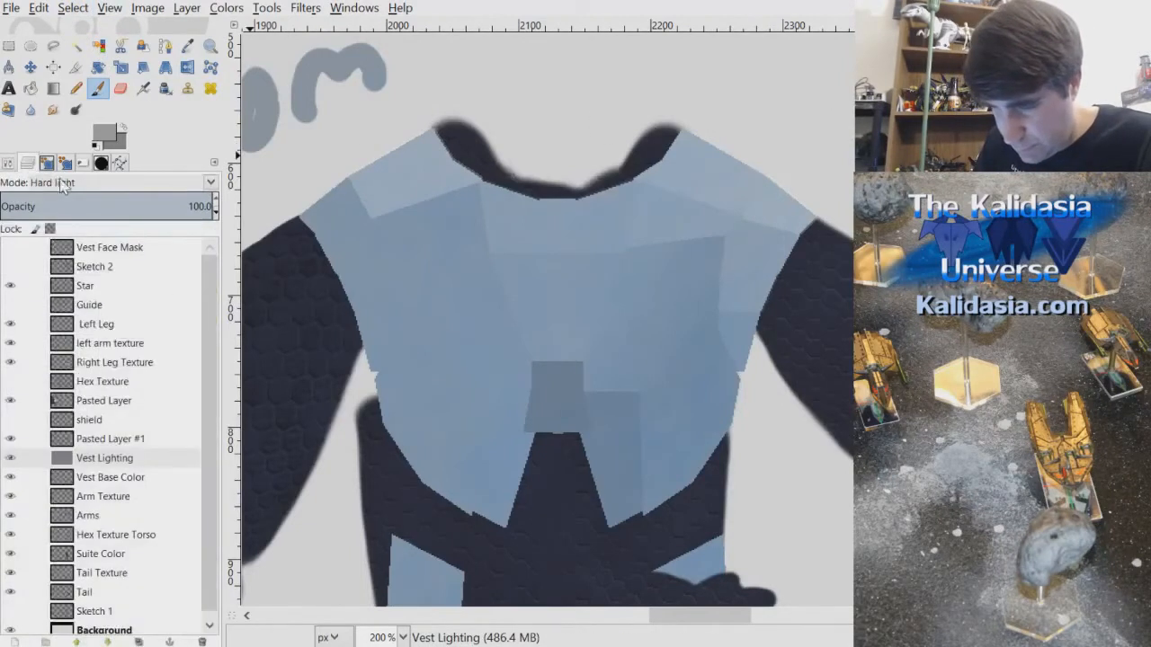
- Fuzzy-select the blue outer shoulder facet left of the neckline on Vest Face Mask, make Vest Lighting active, and hide the mask
left_click(10, 247)
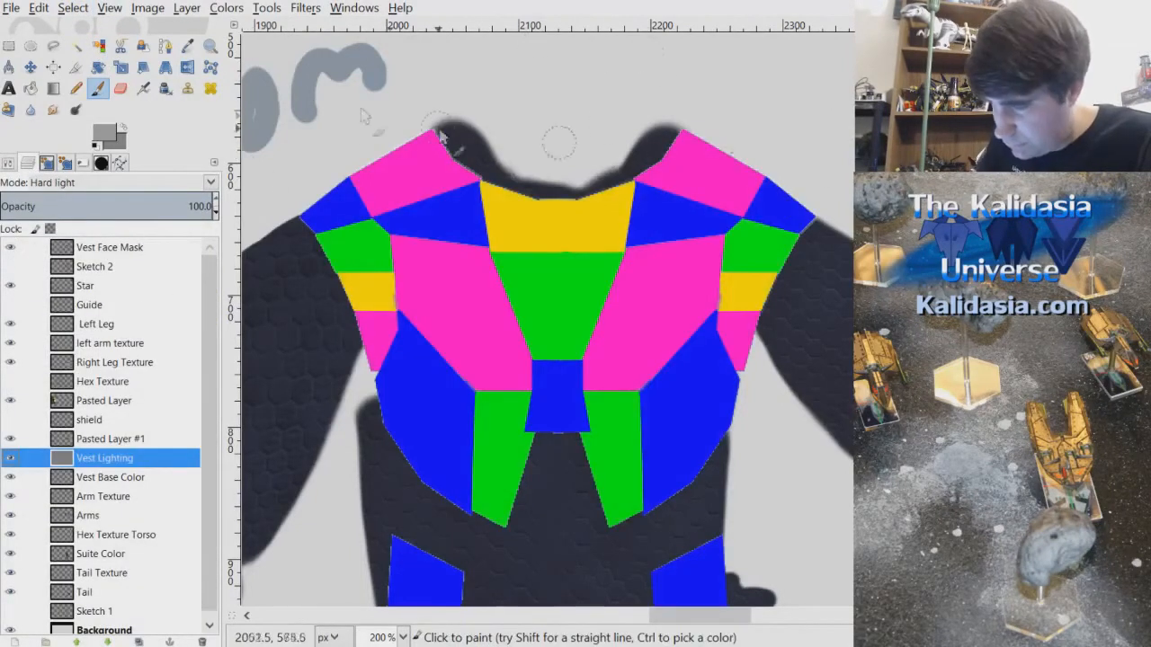
left_click(76, 45)
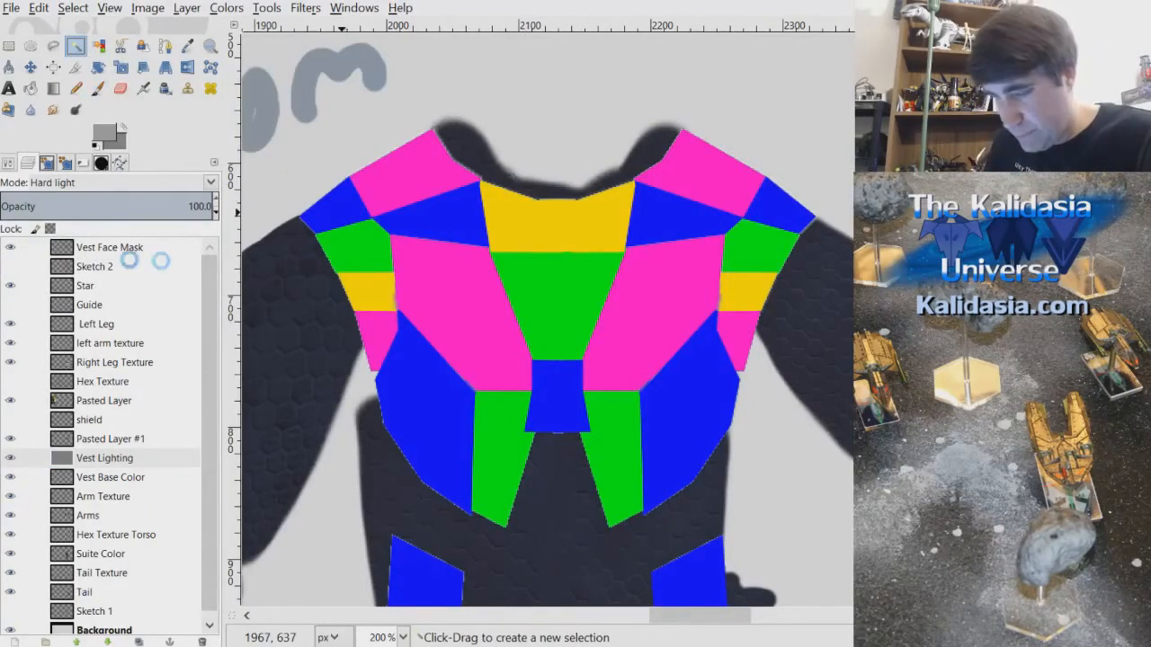
left_click(120, 249)
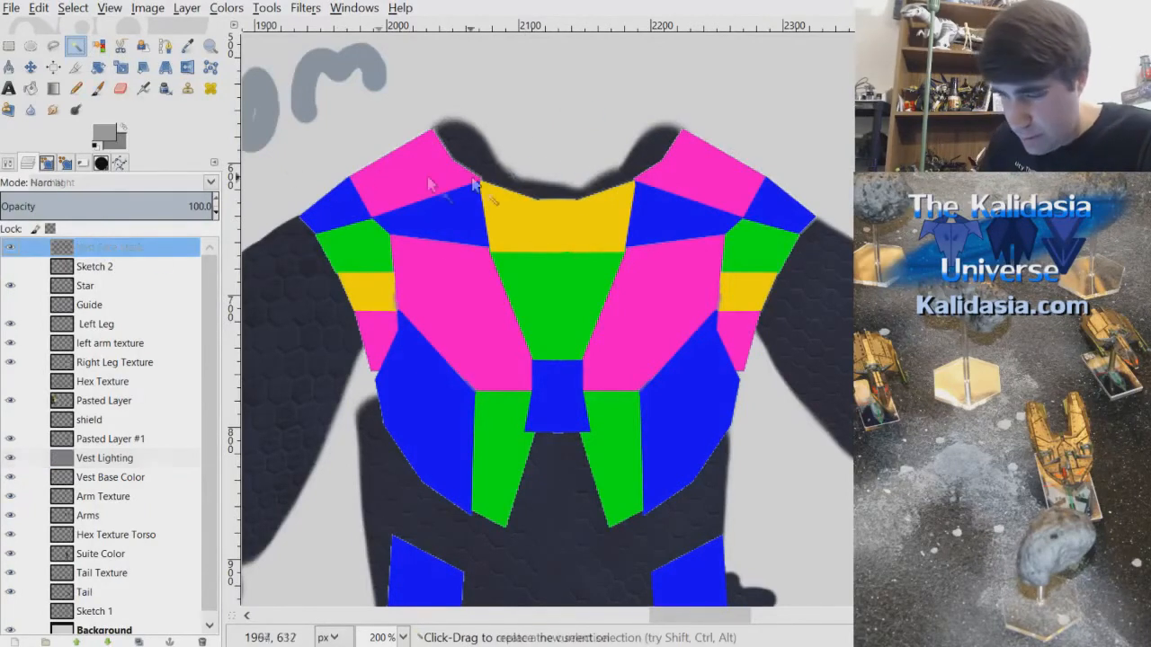
left_click(347, 211)
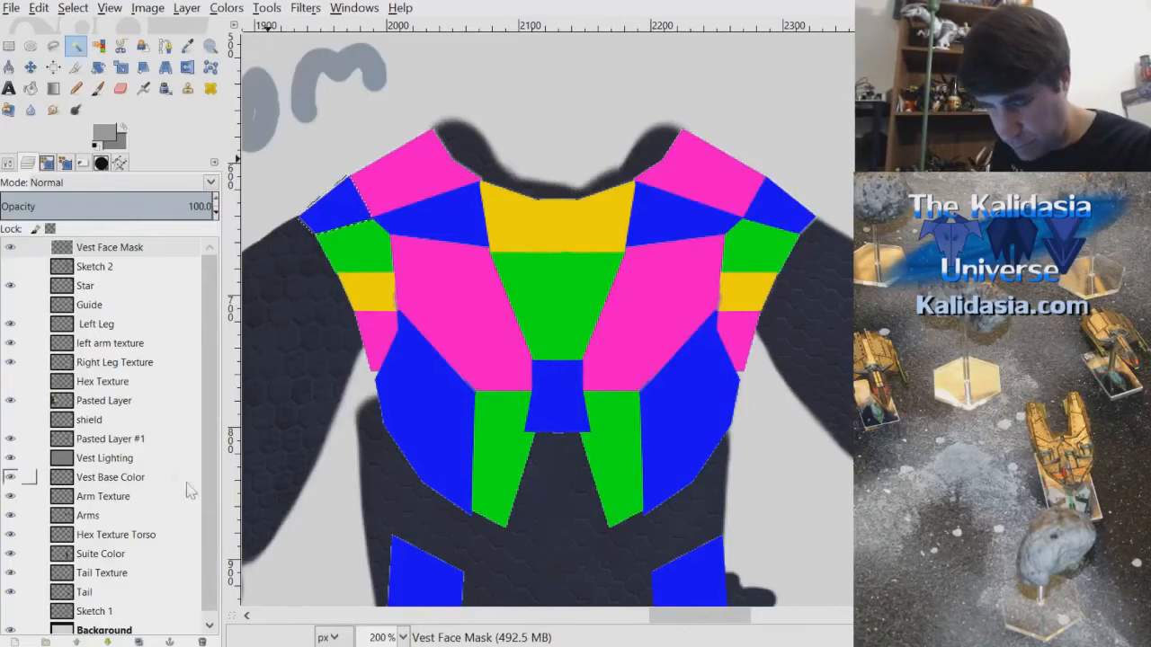
left_click(125, 459)
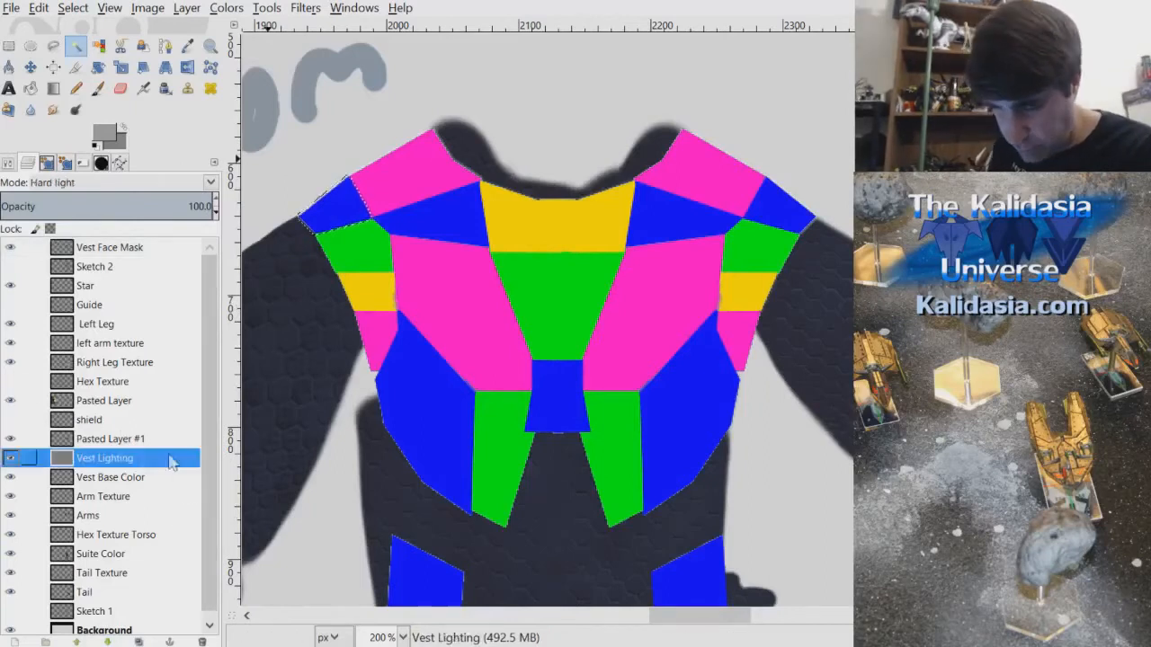
left_click(10, 248)
left_click(100, 92)
left_click_drag(377, 269, 368, 152)
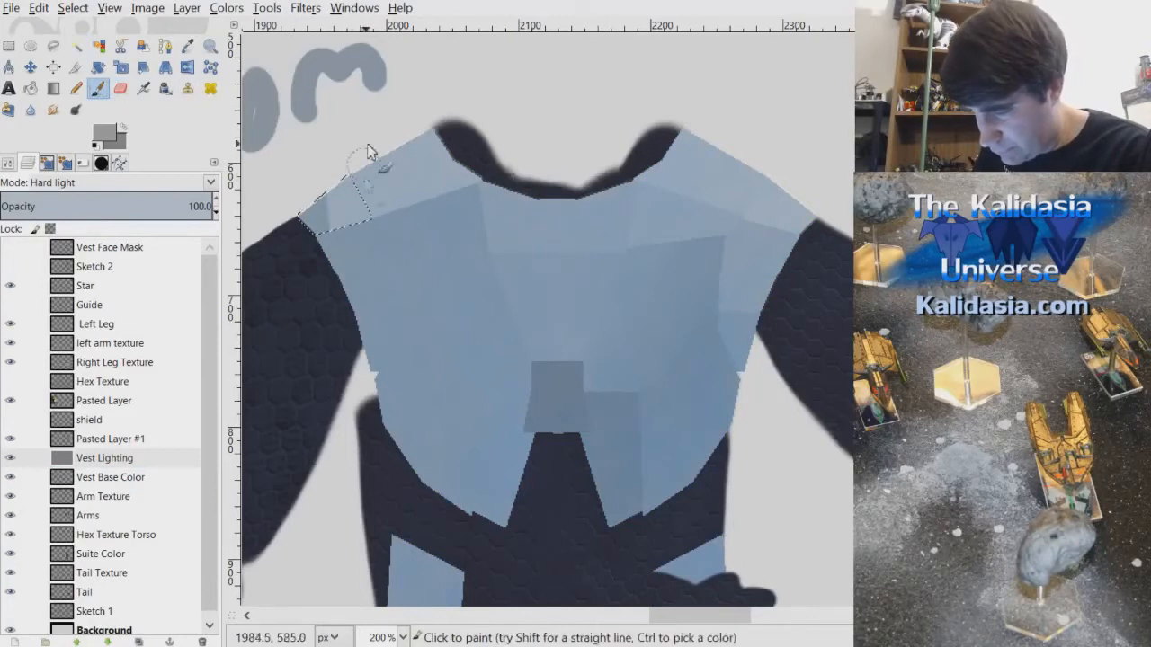
left_click(39, 9)
left_click(55, 33)
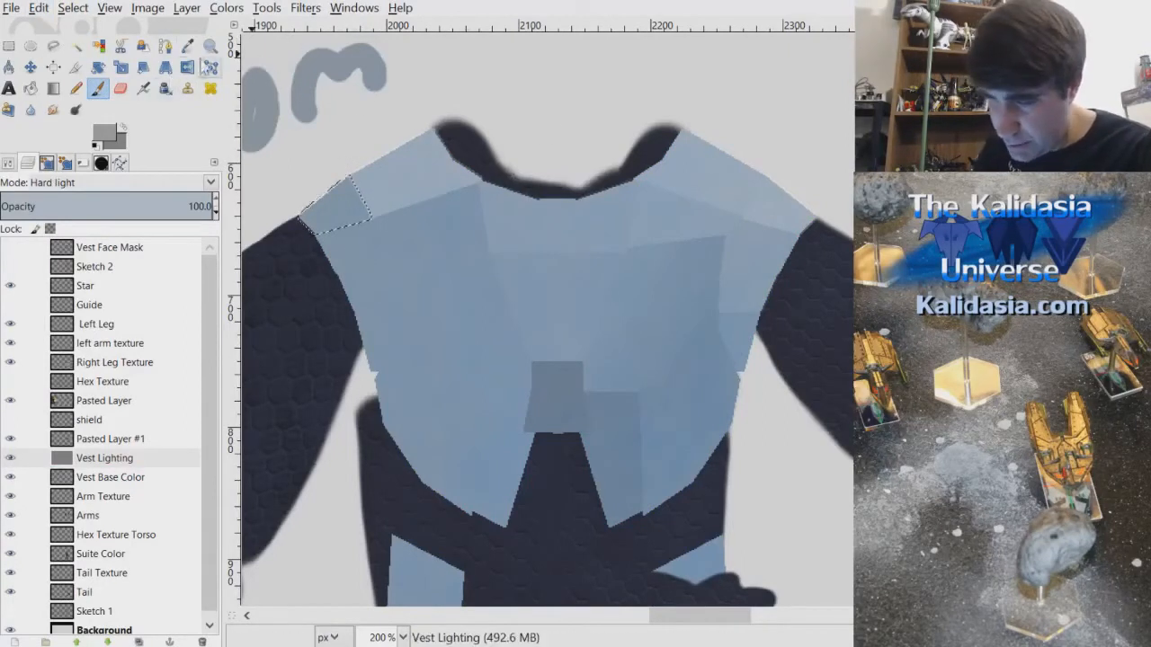
- Pick a lighter grey with the Color Picker, paint the selected outer shoulder facet with the Paintbrush, and clear the selection
left_click(187, 46)
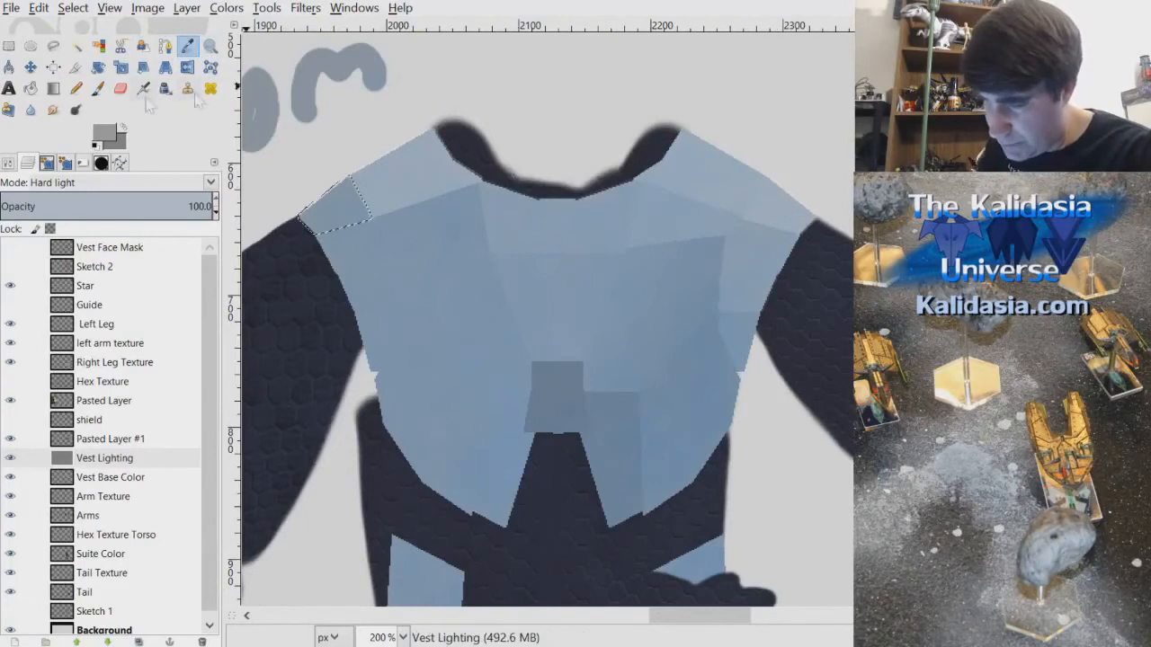
left_click(97, 87)
left_click_drag(346, 189, 369, 207)
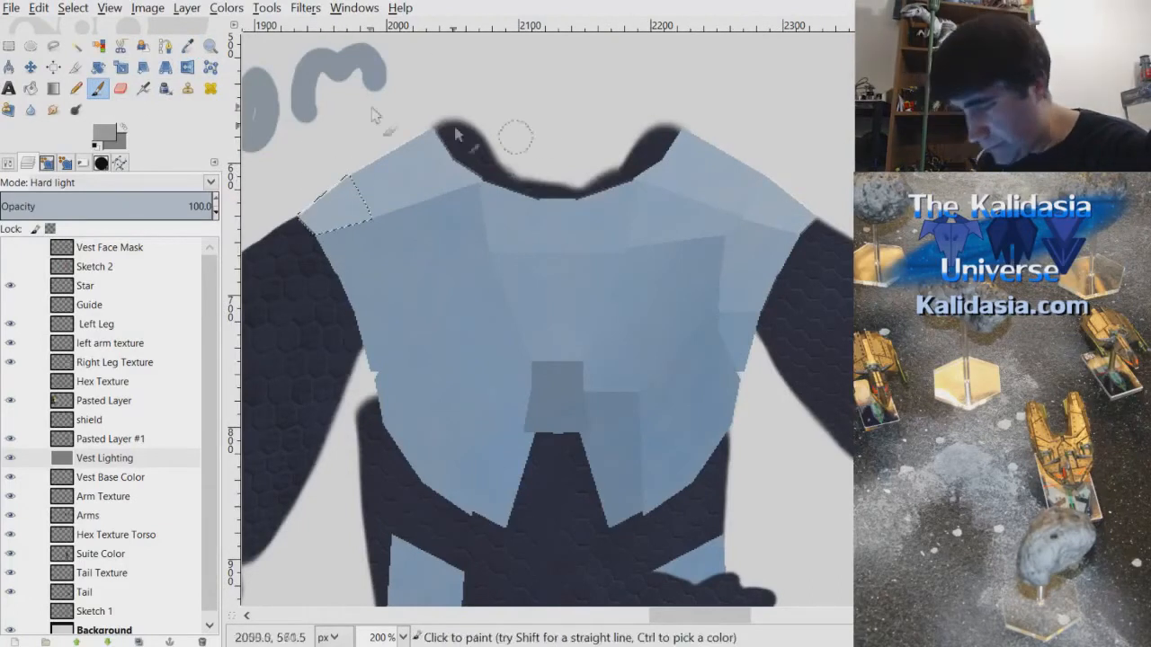
left_click(76, 8)
left_click(85, 48)
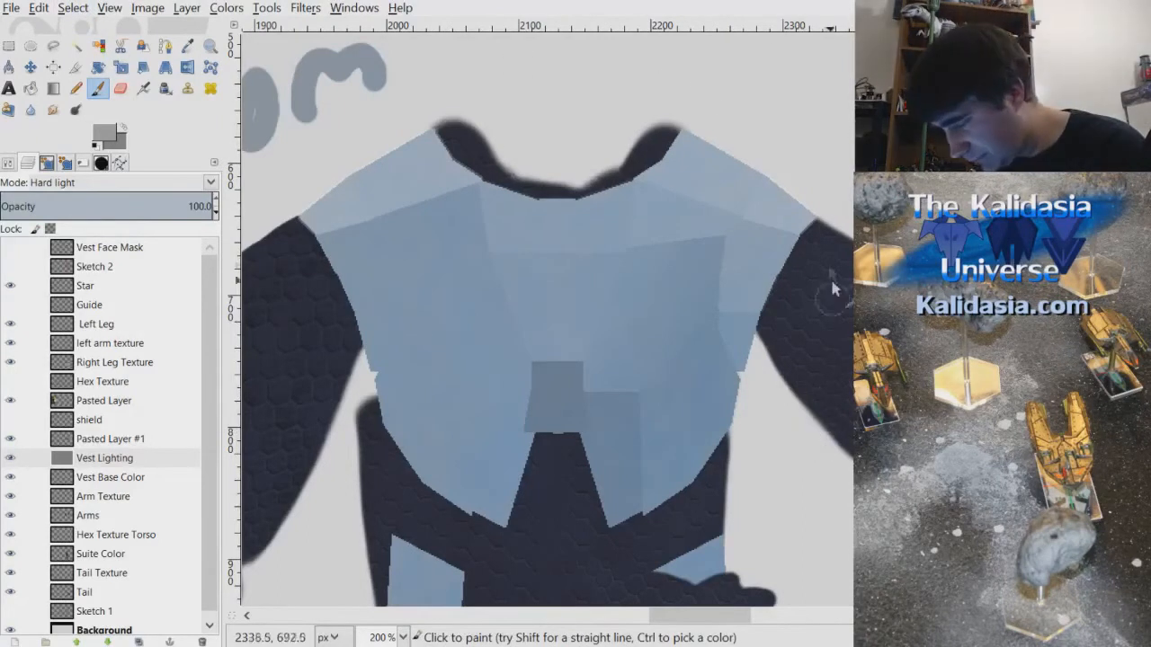
- Fuzzy-select the blue facet beside the yellow collar's left edge on Vest Face Mask, grow the selection, and return to Vest Lighting with the mask hidden
left_click(10, 247)
left_click(108, 247)
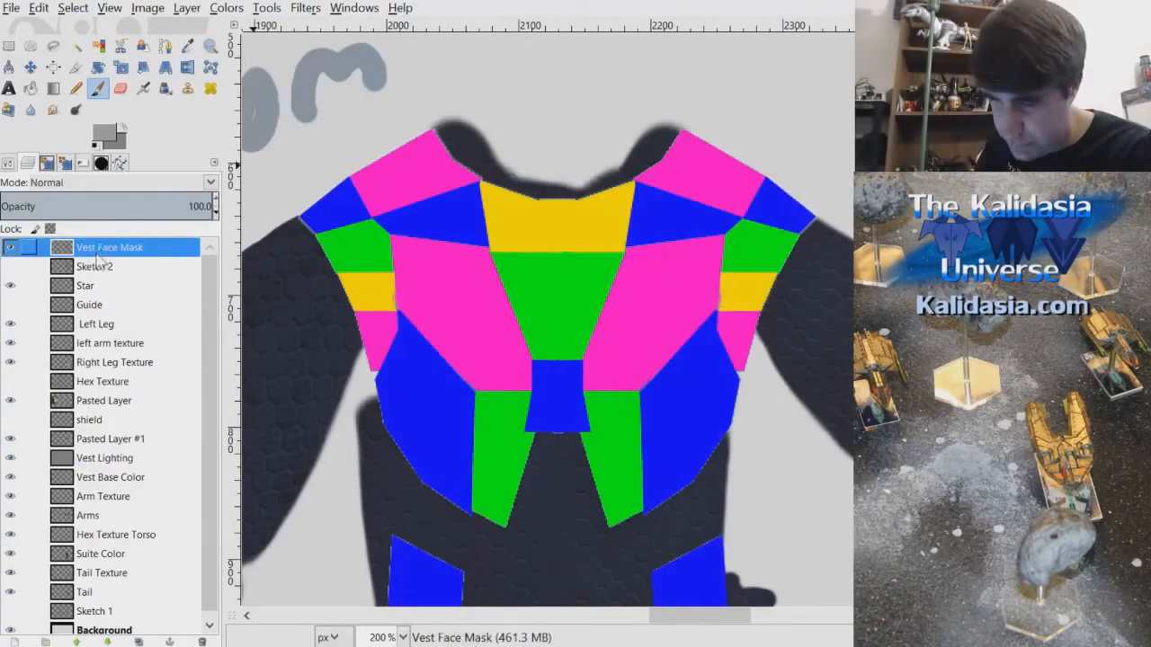
left_click(77, 47)
left_click(431, 222)
left_click(85, 11)
left_click(128, 231)
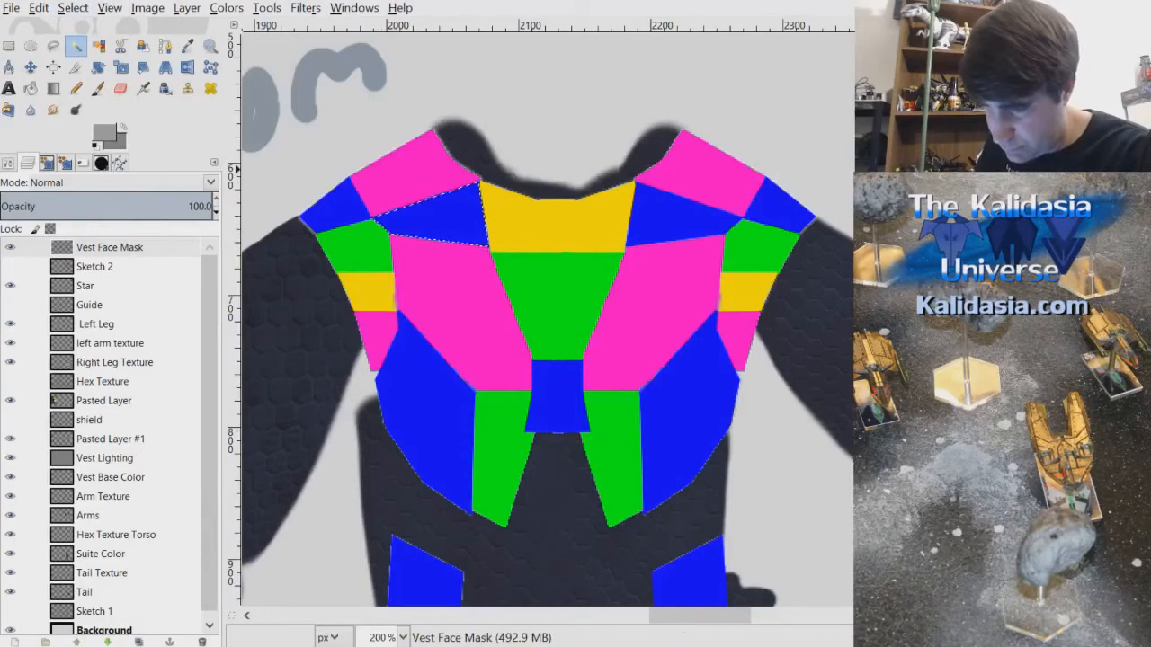
left_click(104, 458)
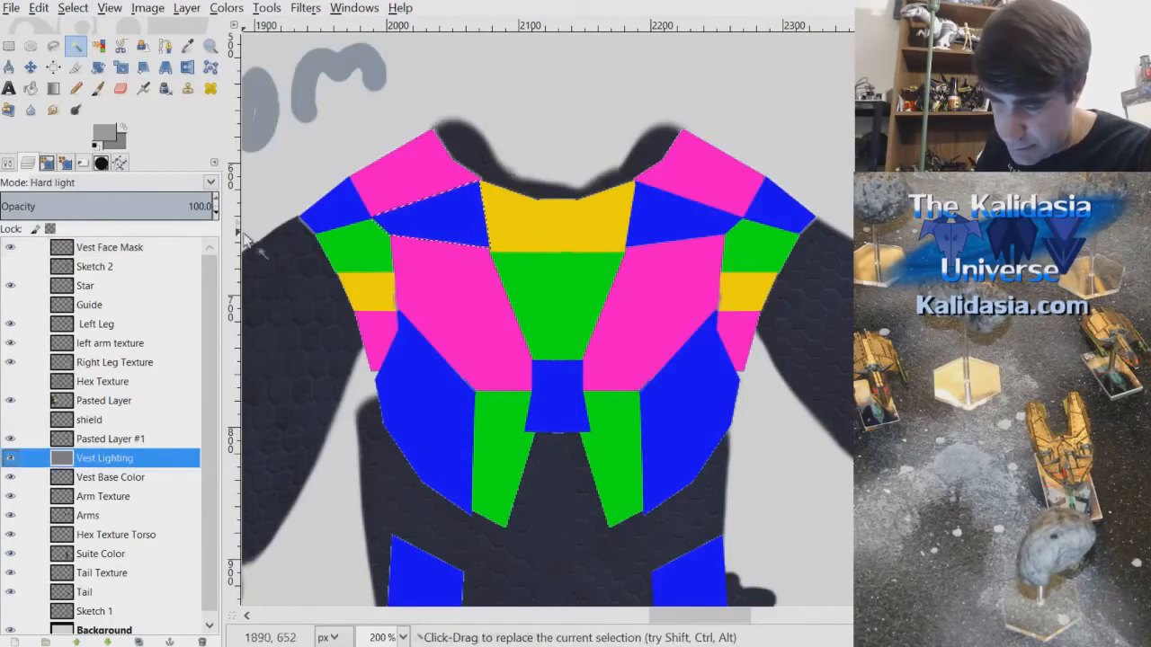
left_click(11, 248)
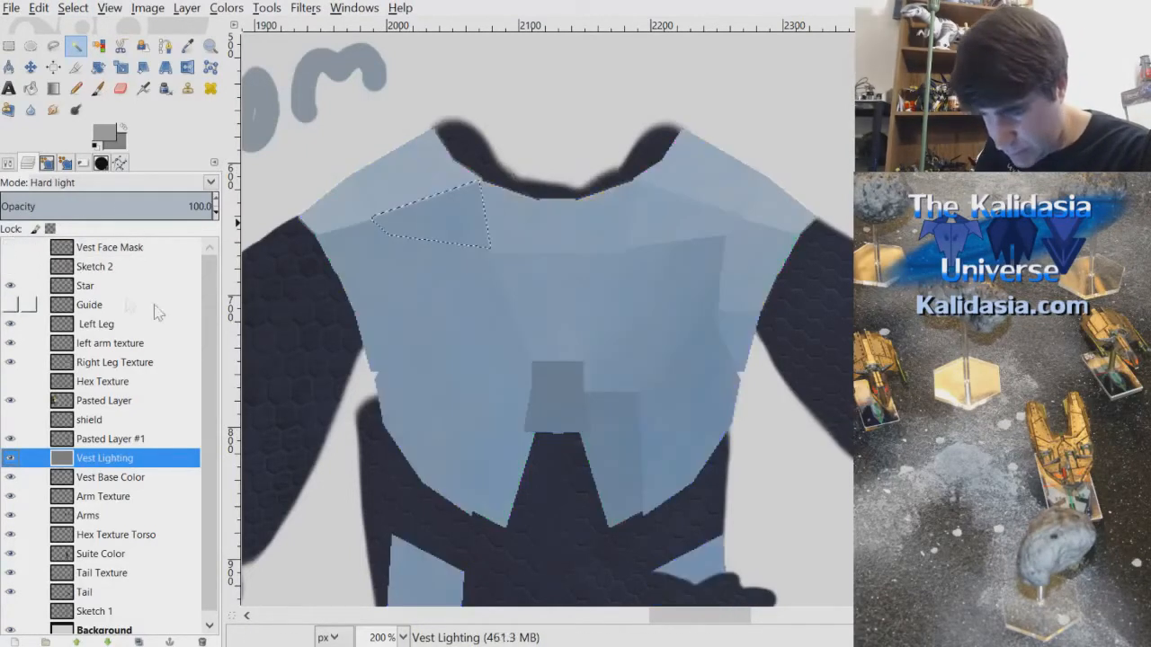
- Pick the grey from the mirrored facet right of the collar and paint the selected facet with the Paintbrush
left_click(187, 45)
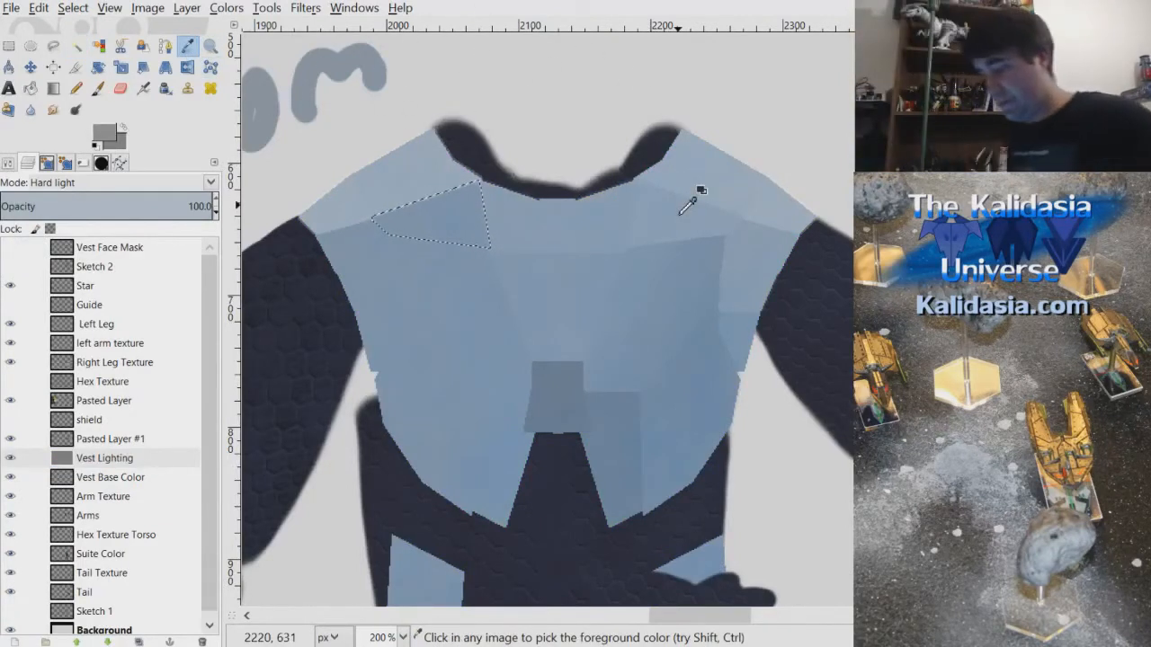
left_click(97, 87)
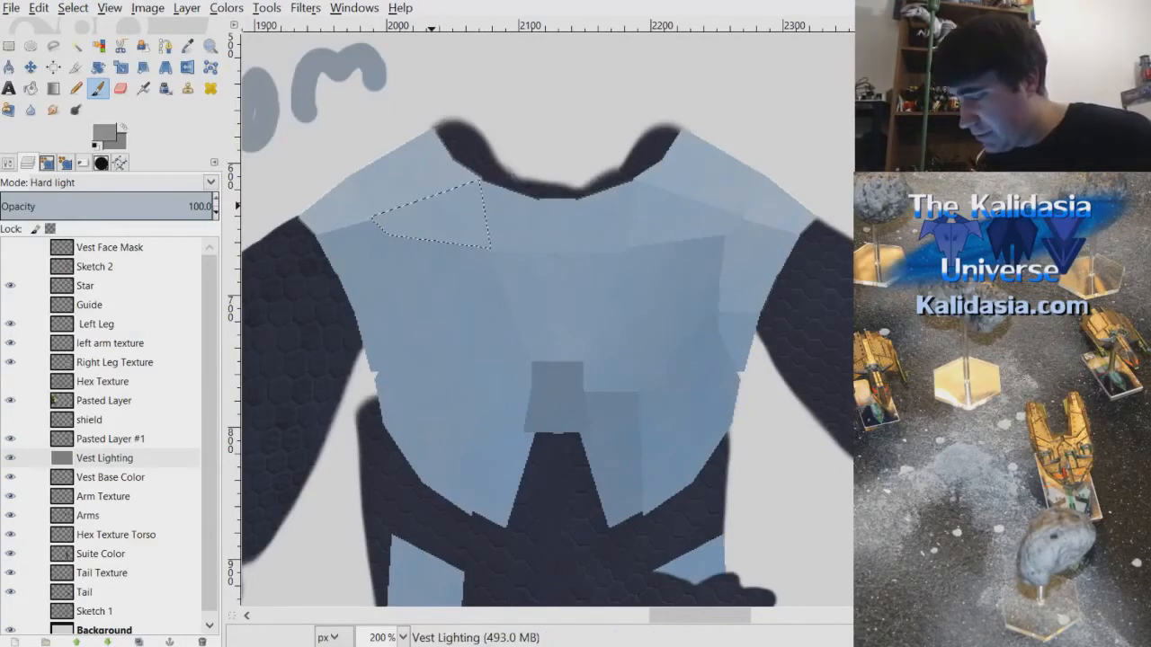
scroll(540, 319, "up", 1)
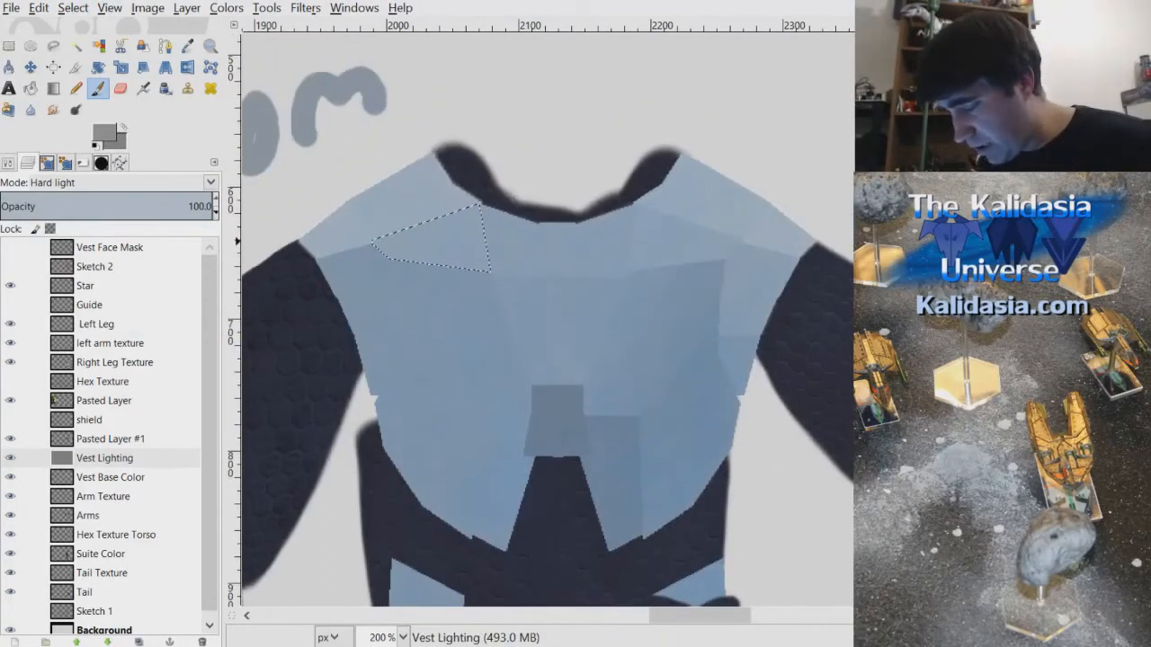
- Show Vest Face Mask and make it the active layer
left_click(104, 457)
left_click(10, 248)
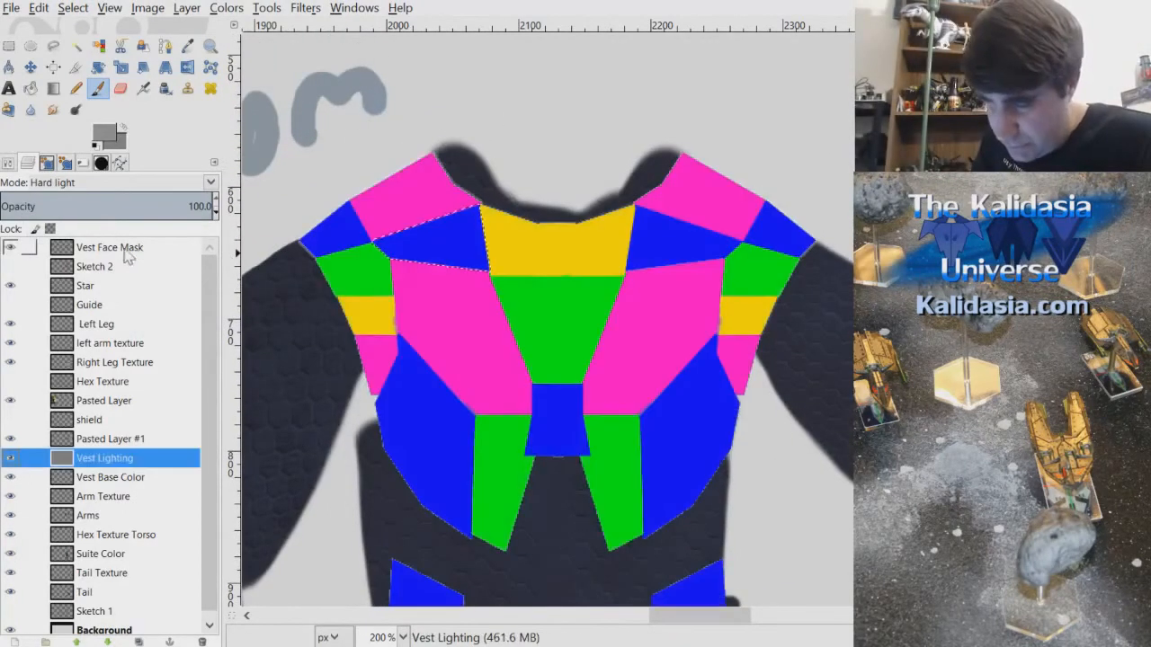
left_click(126, 251)
key("o")
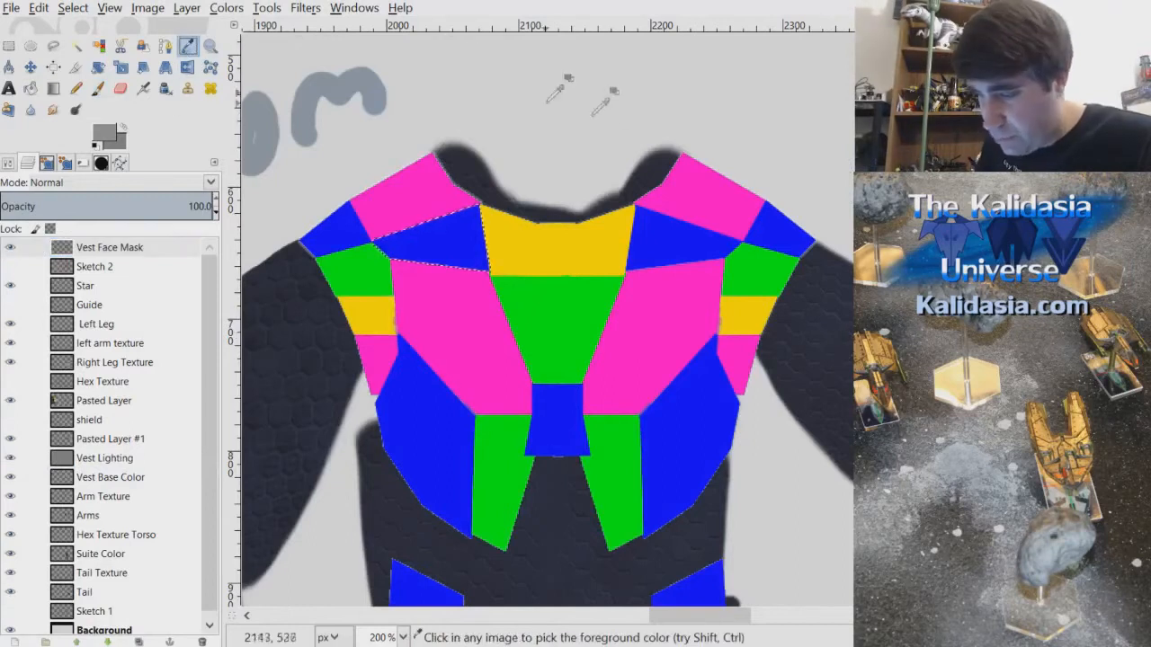
left_click(681, 312)
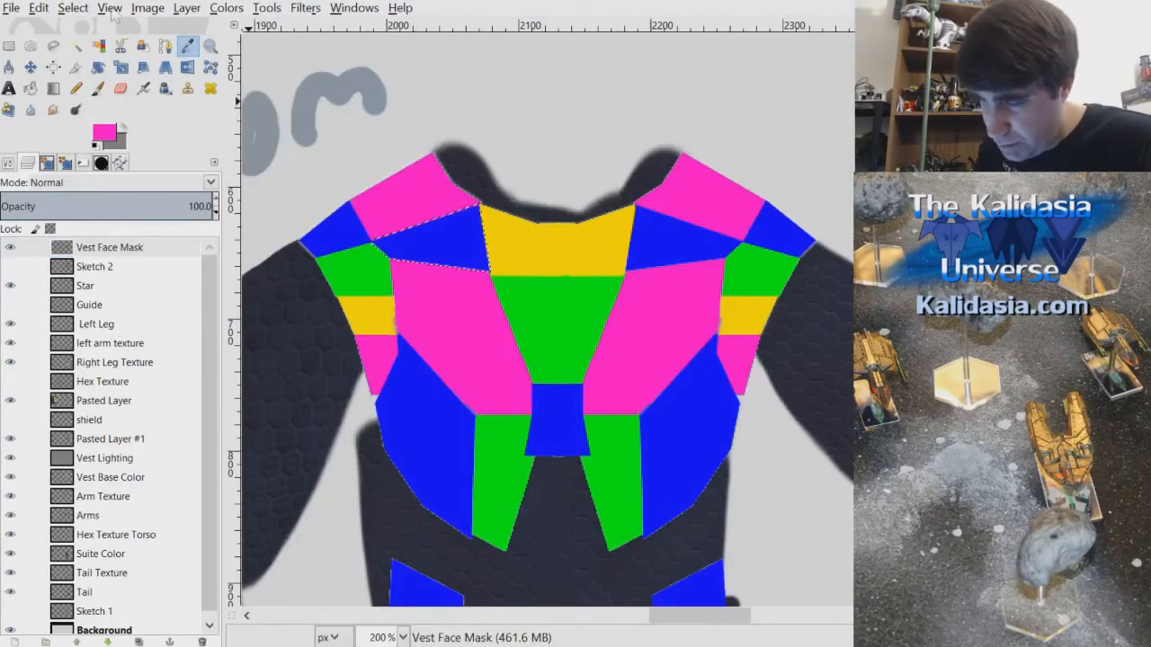
key("u")
left_click(662, 306)
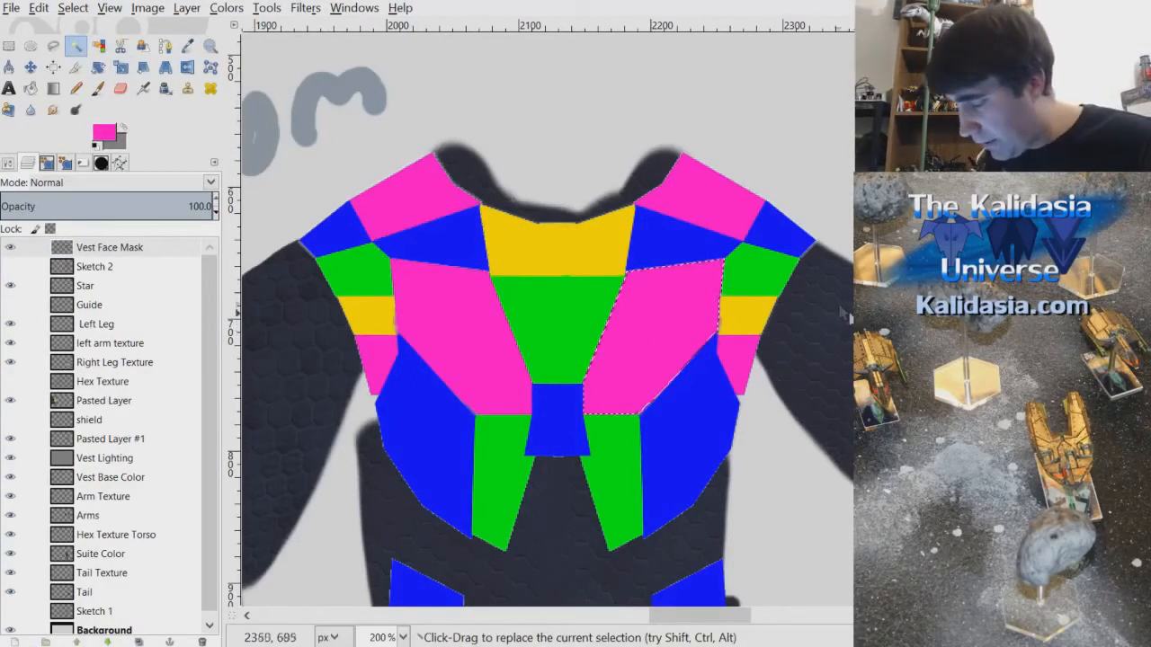
left_click(86, 12)
left_click(144, 237)
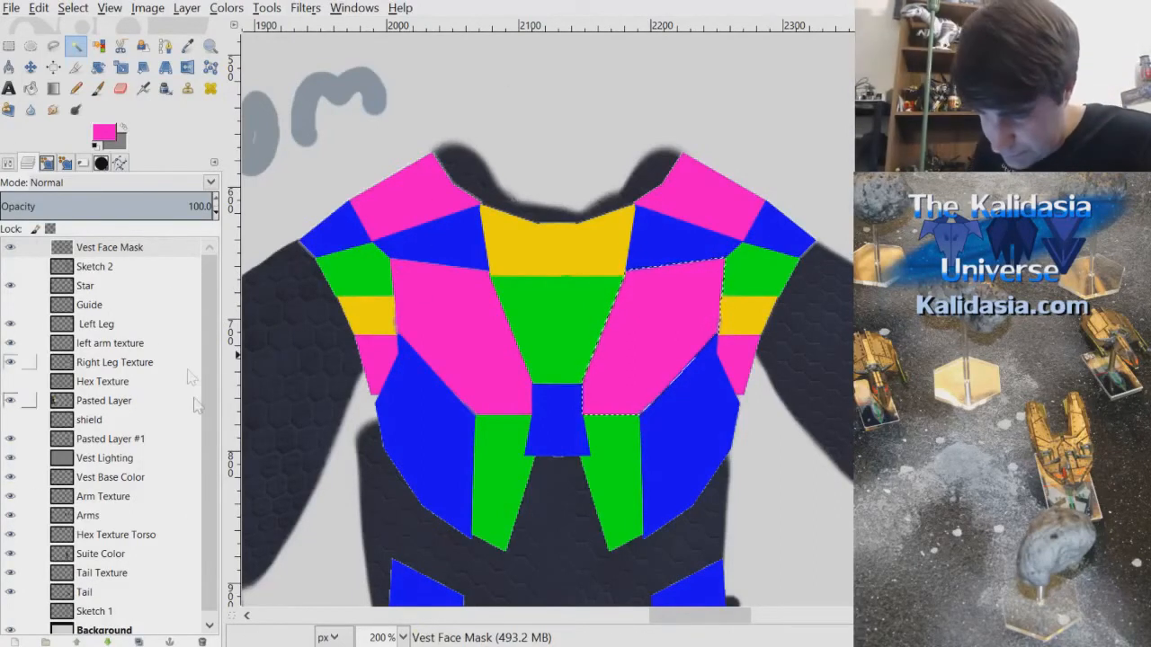
left_click(9, 248)
left_click(98, 88)
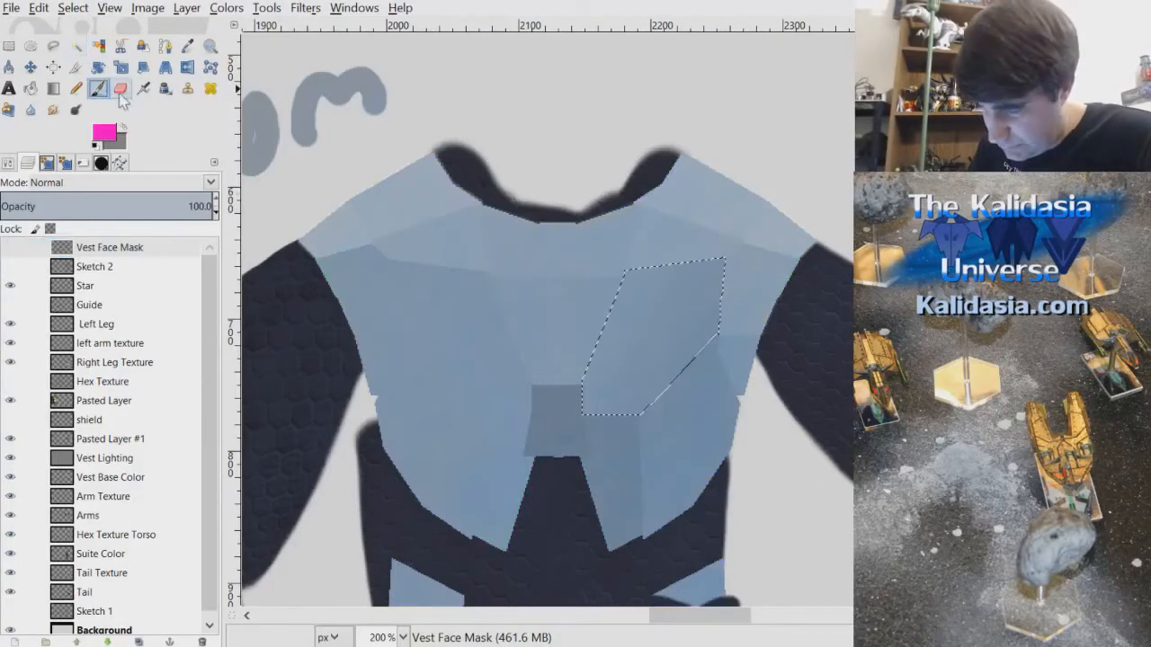
left_click(10, 249)
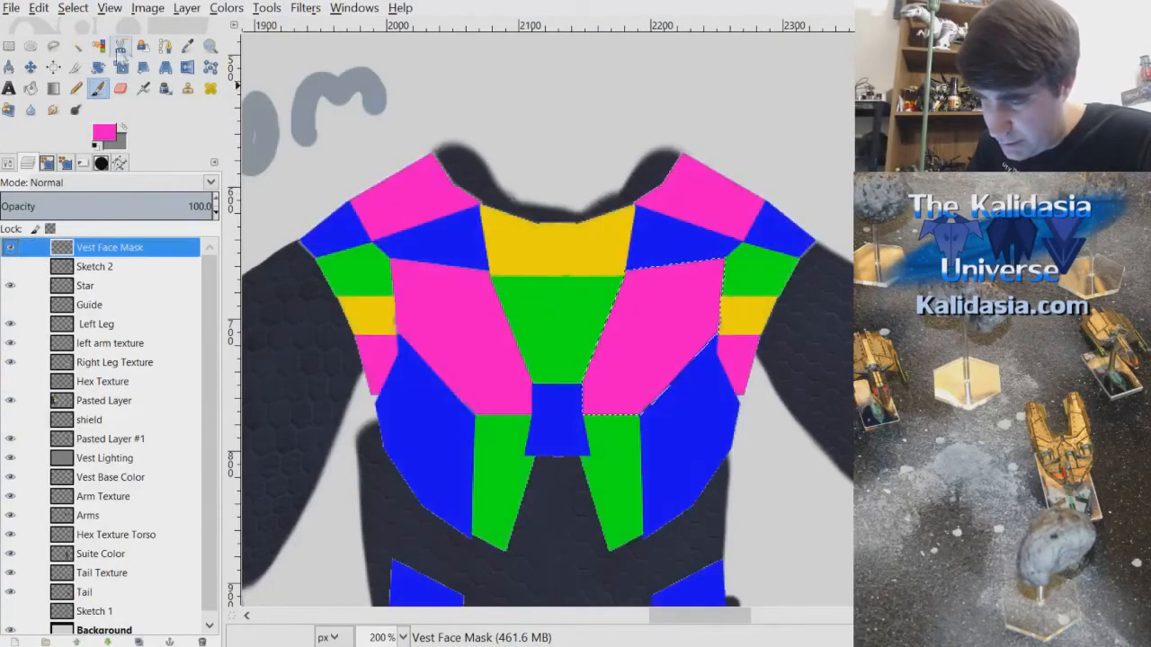
- Fuzzy-select the large pink chest facet left of the green centre, make Vest Lighting active, and hide Vest Face Mask
left_click(77, 46)
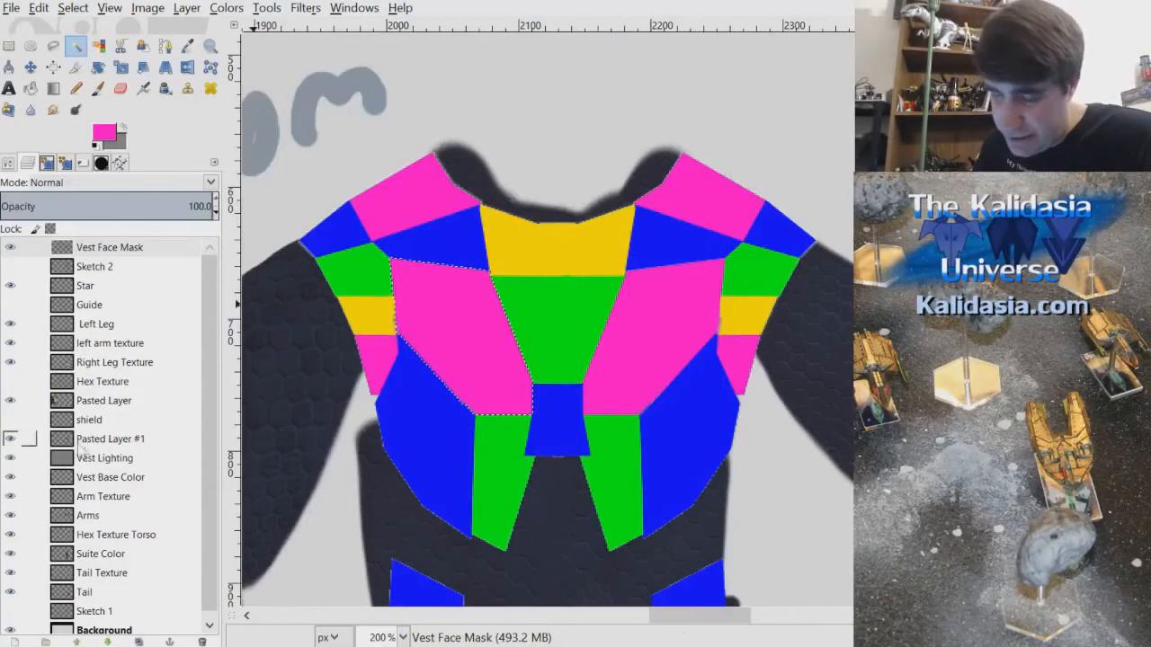
left_click(104, 458)
left_click(10, 247)
- Pick the darker grey from the mirrored chest facet and paint the selected left chest facet with the Paintbrush
left_click(97, 87)
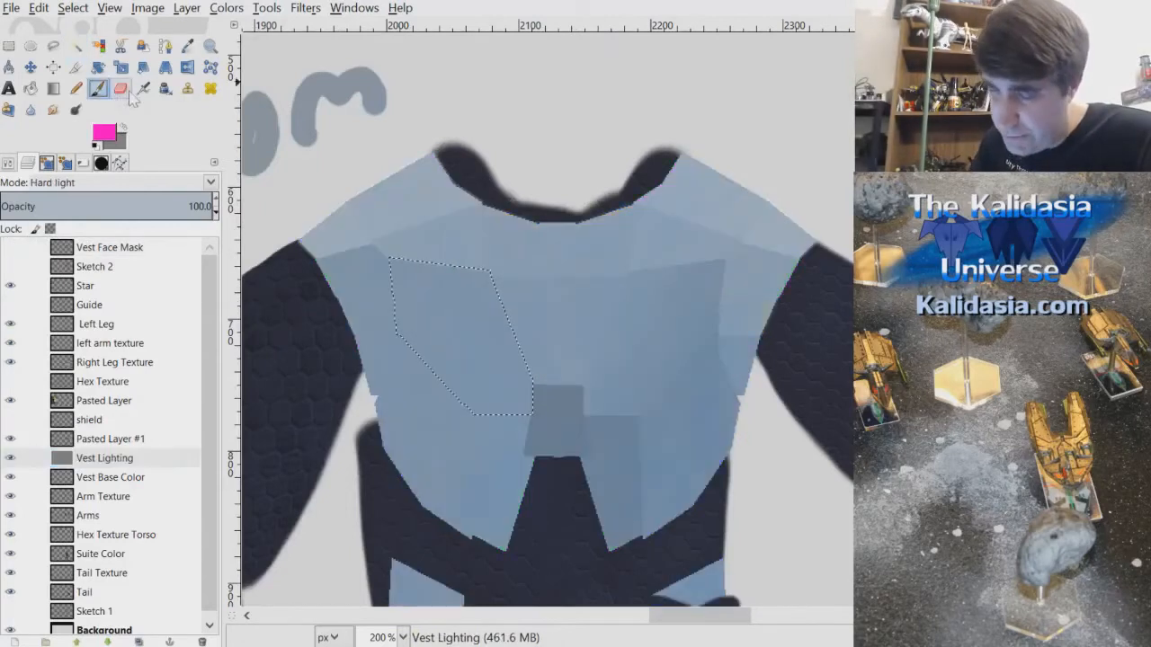
left_click(187, 46)
left_click(693, 314)
left_click(120, 89)
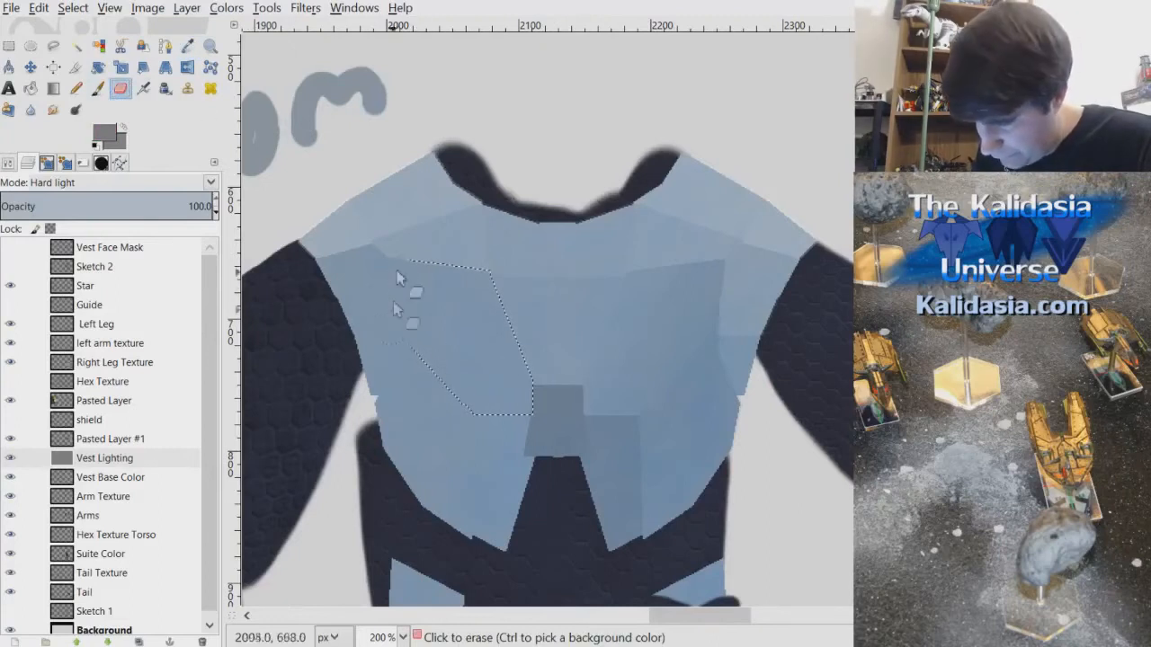
left_click(97, 87)
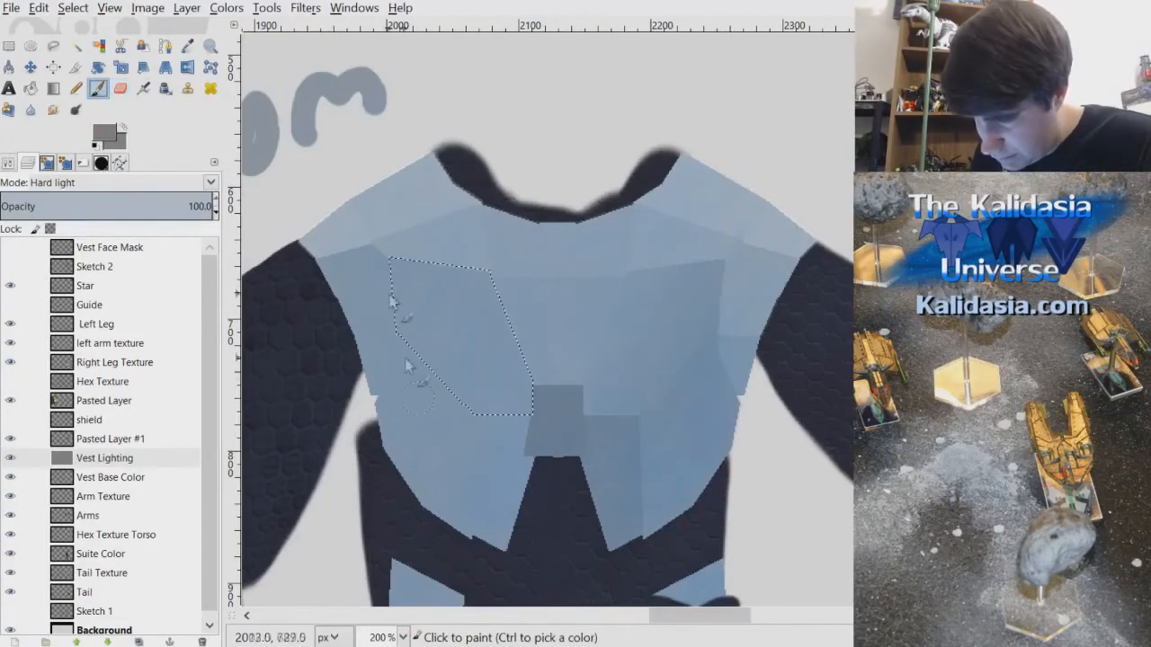
left_click(539, 409)
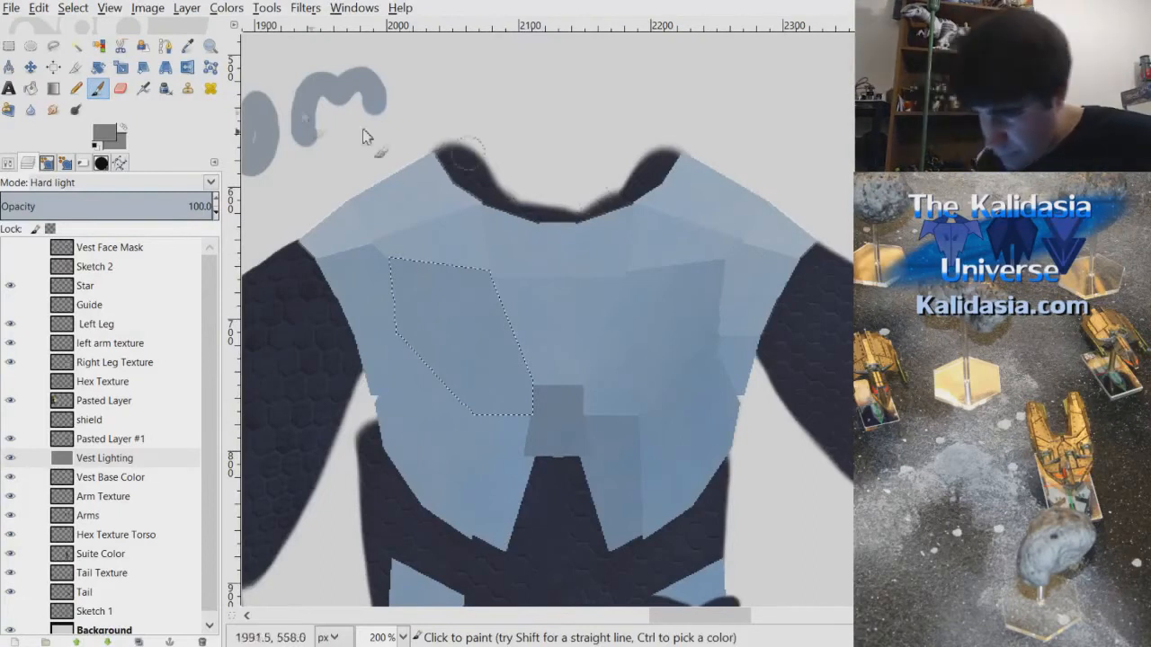
- Show and activate Vest Face Mask, fuzzy-select the green facet below the left shoulder, and grow the selection slightly
key("o")
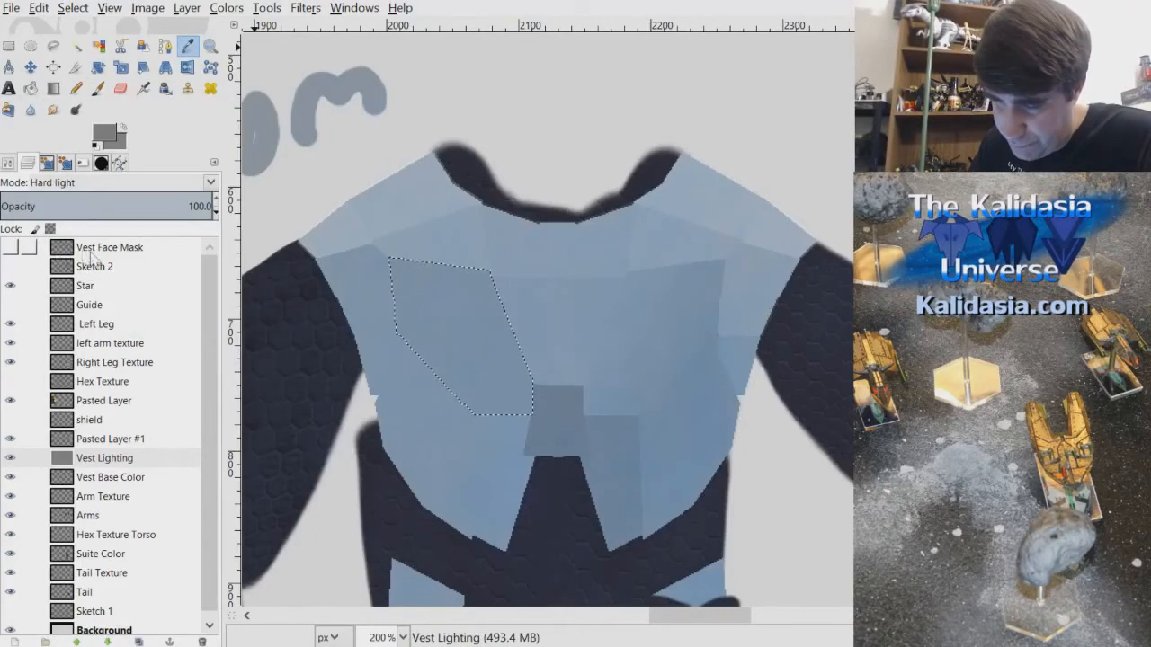
left_click(117, 458)
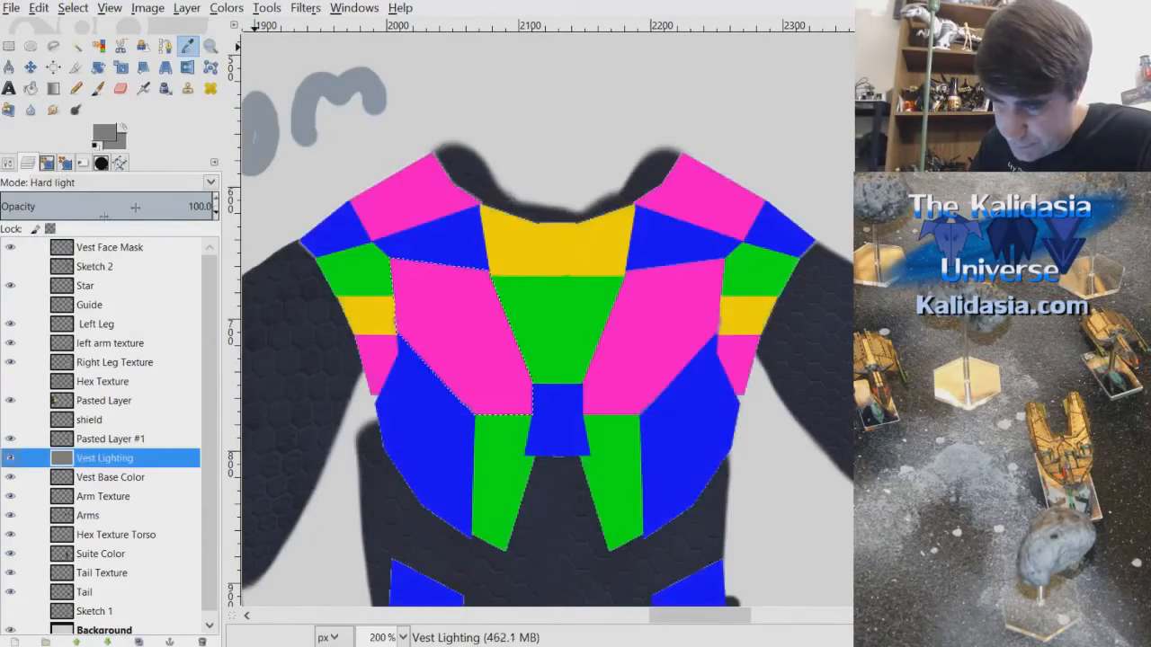
left_click(76, 46)
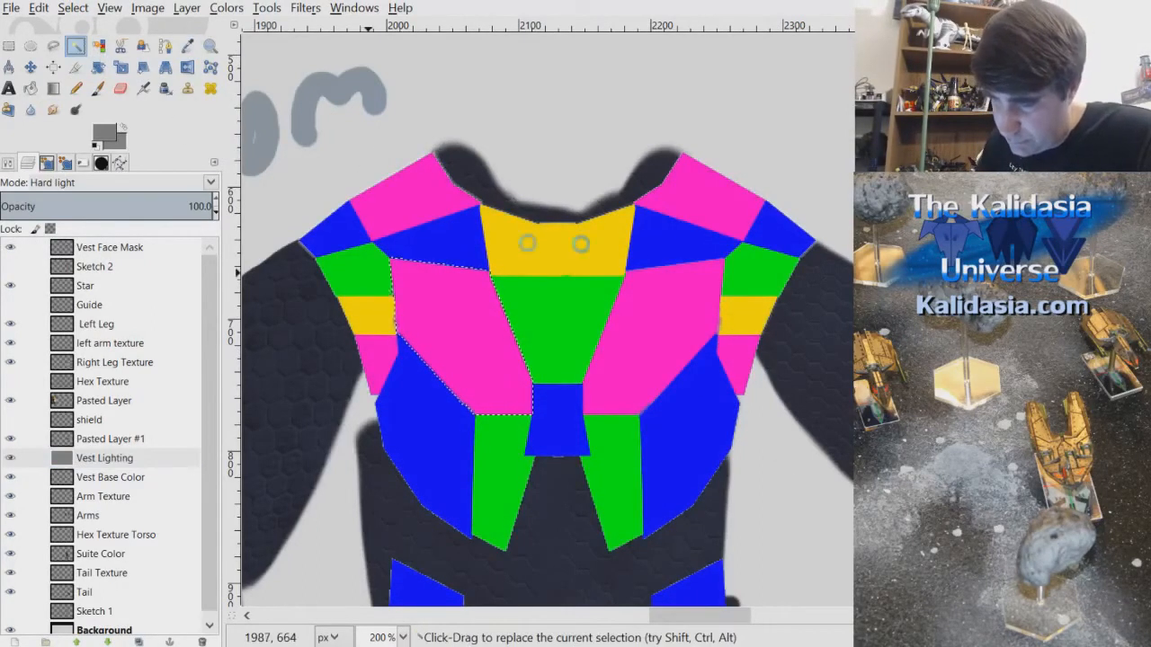
left_click(117, 243, "alt")
left_click(393, 261)
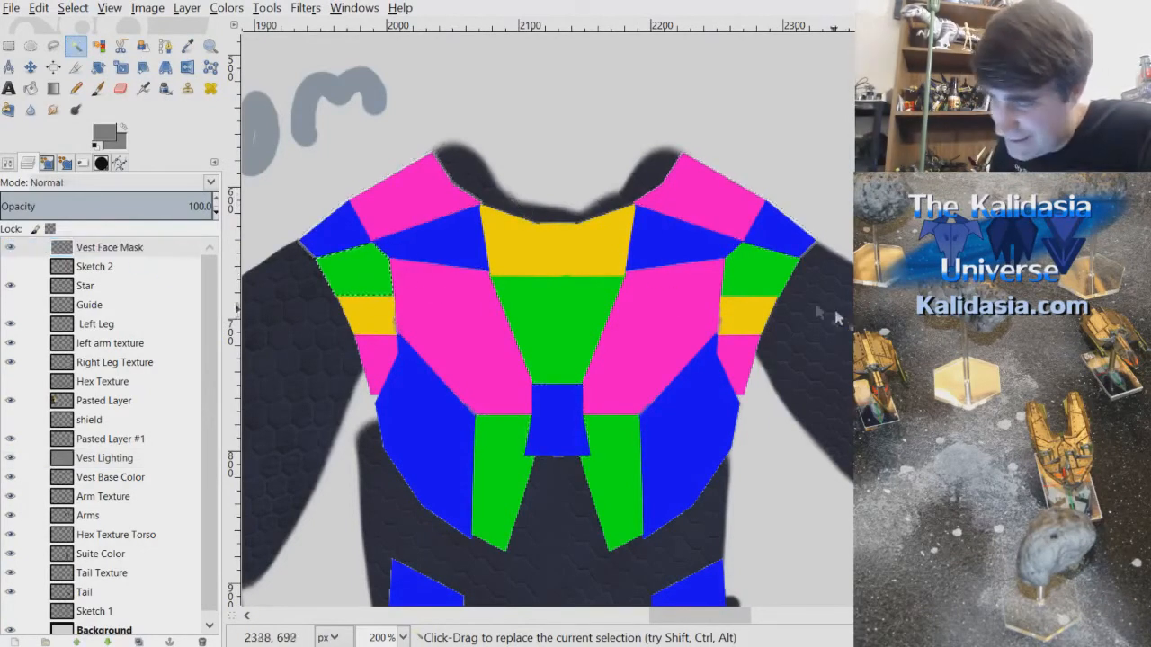
left_click(73, 7)
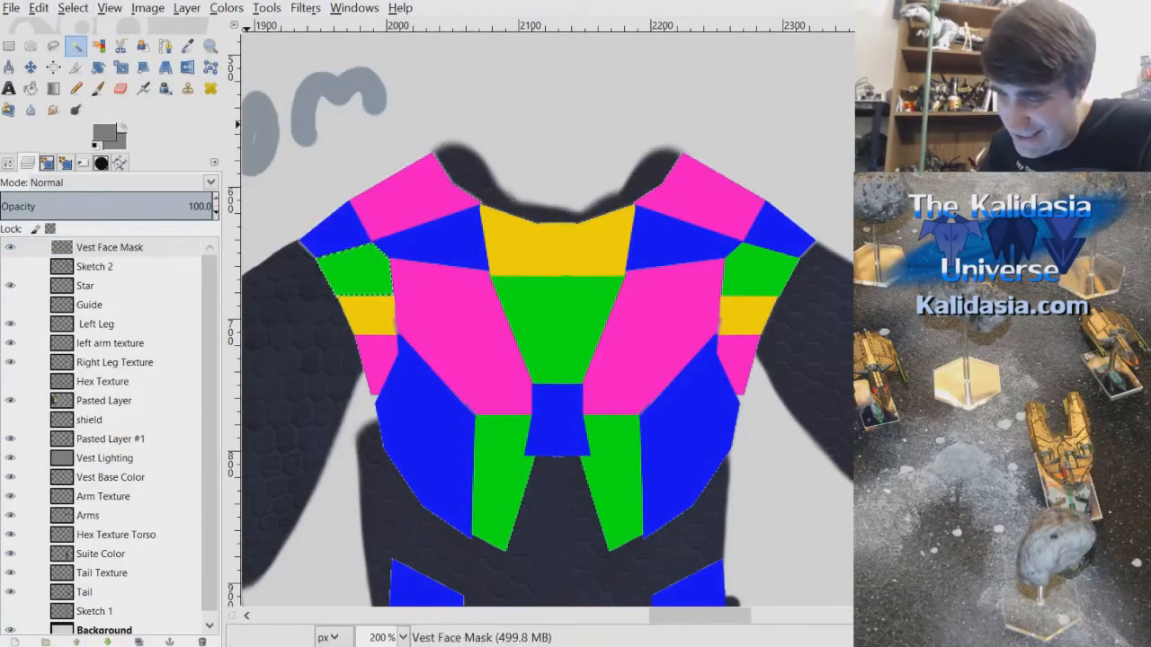
- Hide Vest Face Mask and paint the selected facet on Vest Lighting with the grey picked from its mirrored facet below the right shoulder
left_click(11, 247)
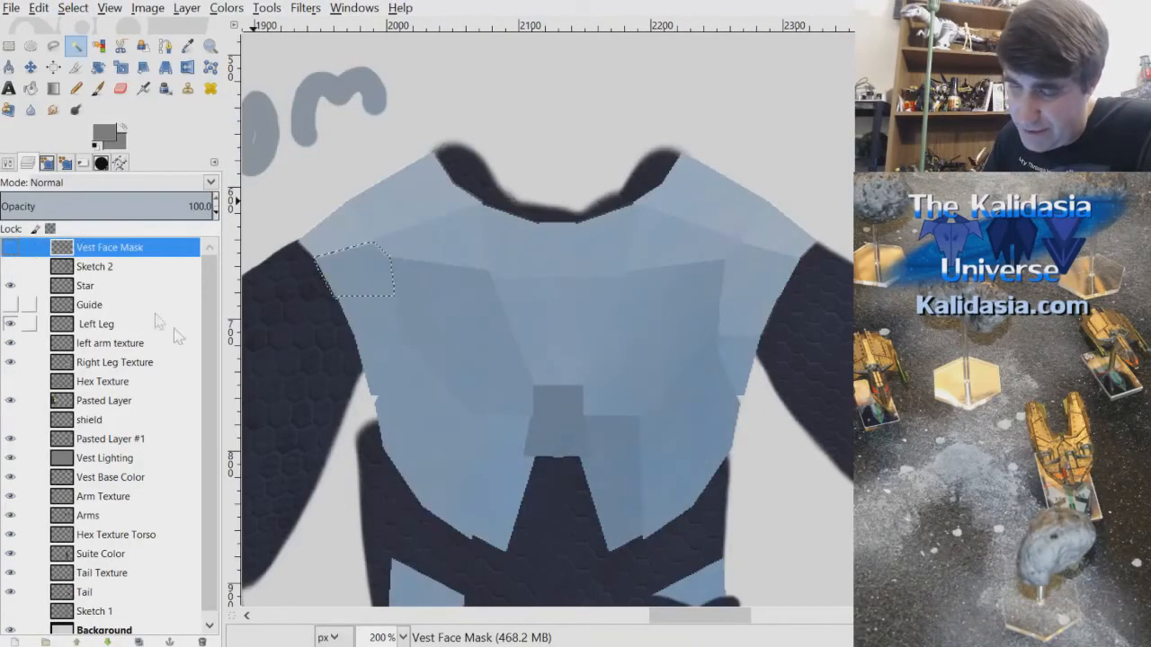
left_click(108, 458)
left_click(187, 45)
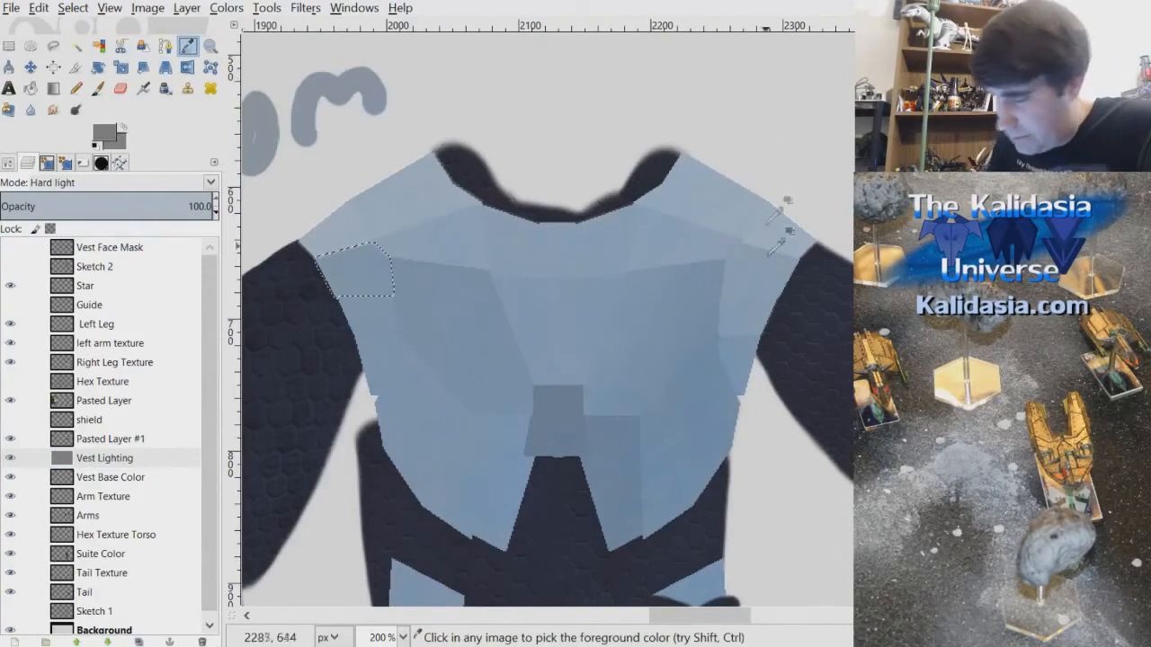
left_click(97, 87)
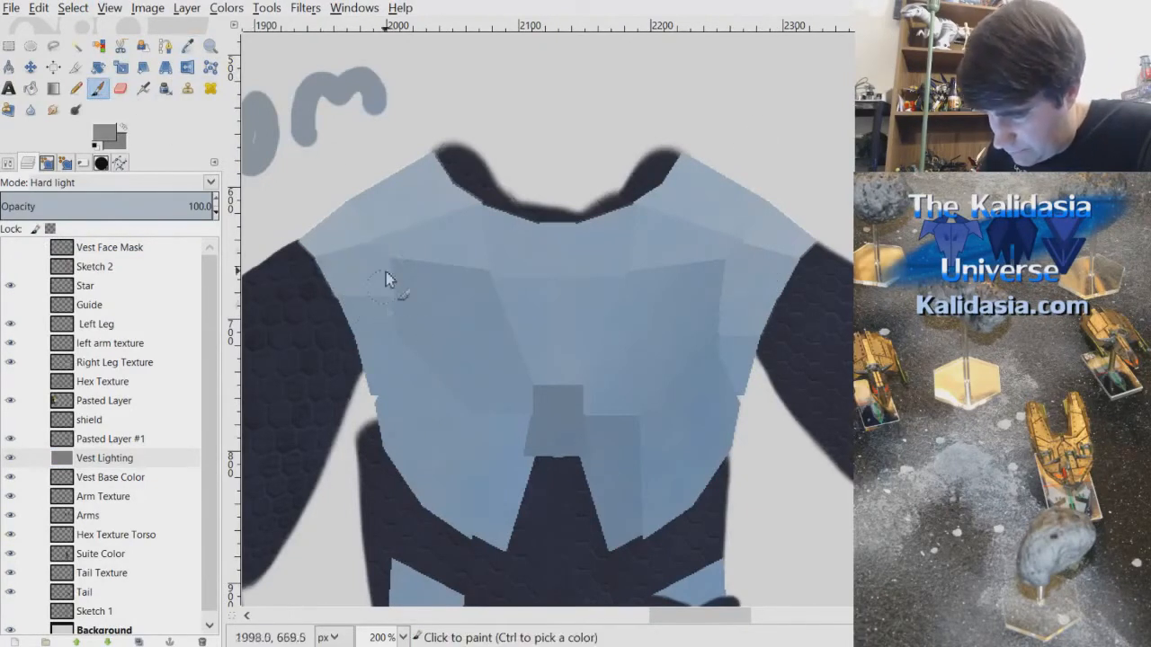
- Show Vest Face Mask, make it the active layer, and fuzzy-select the yellow facet along the left armhole
left_click(10, 247)
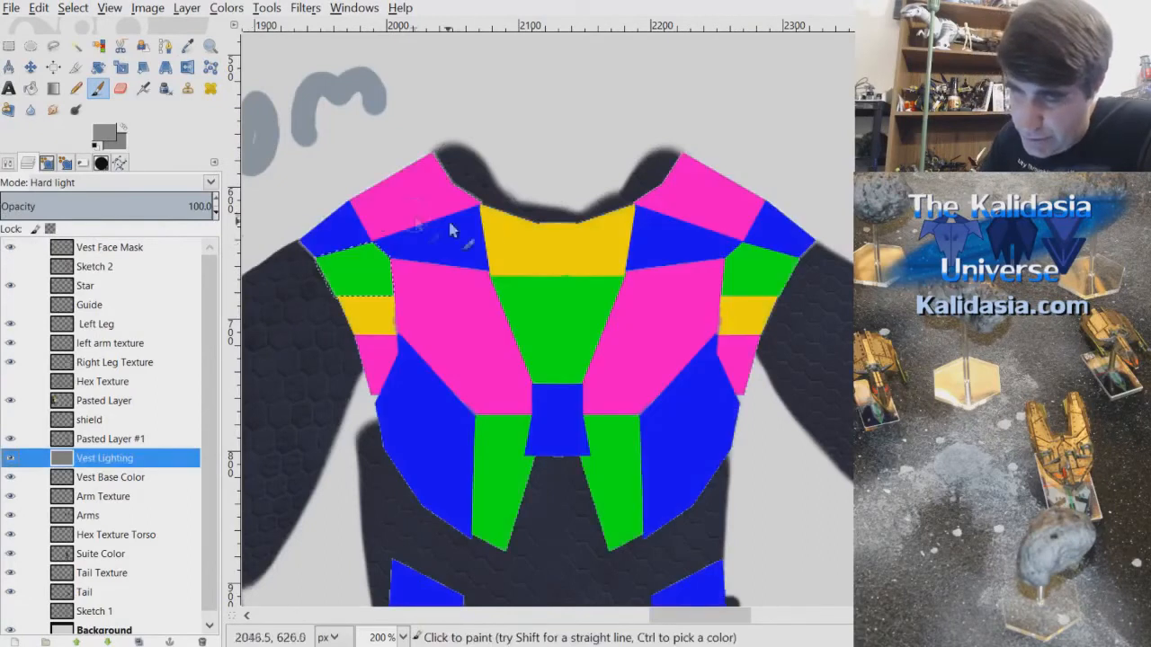
left_click(135, 247)
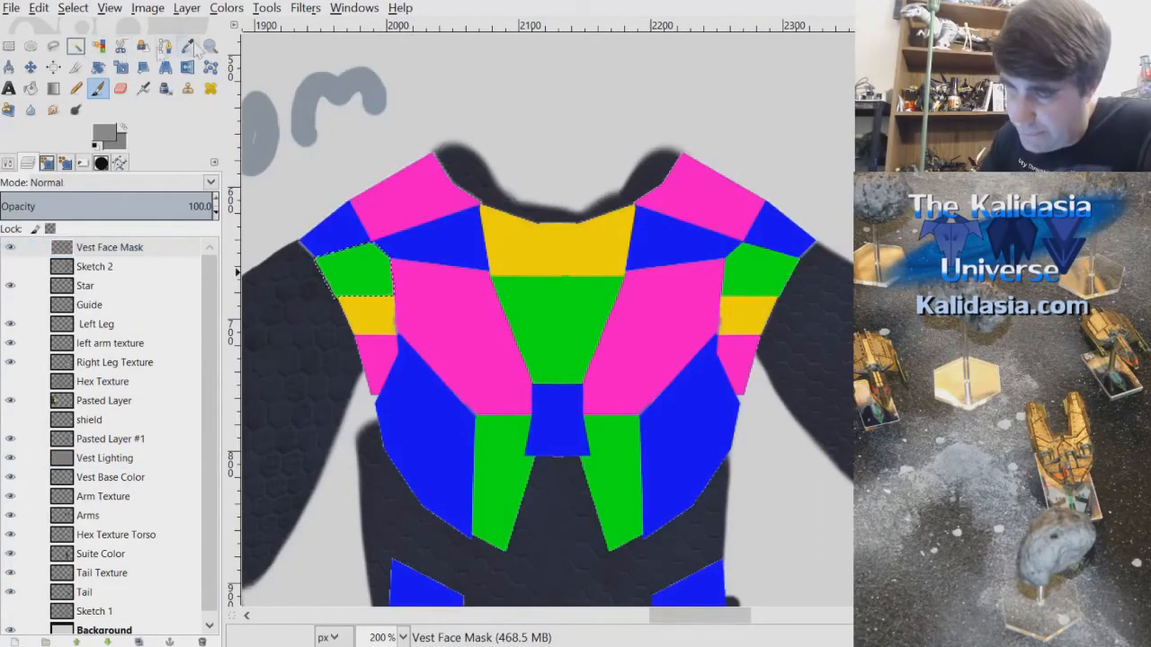
left_click(76, 46)
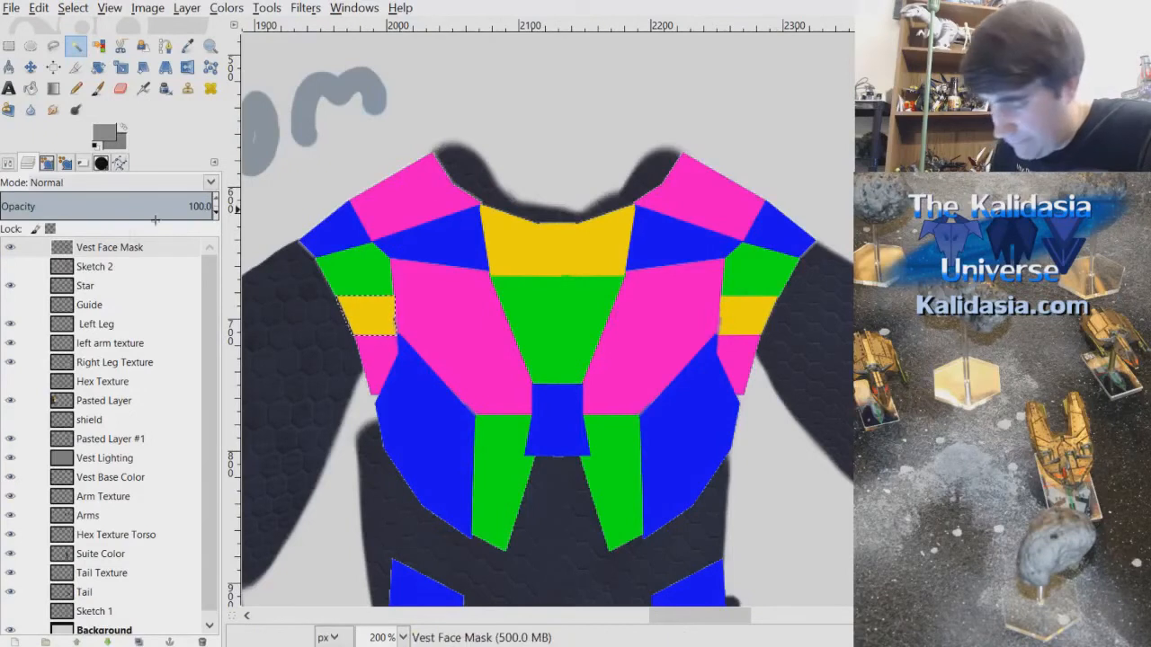
- Hide Vest Face Mask and paint the selected armhole facet on Vest Lighting with the grey picked from its mirrored facet
left_click(10, 248)
left_click(101, 457)
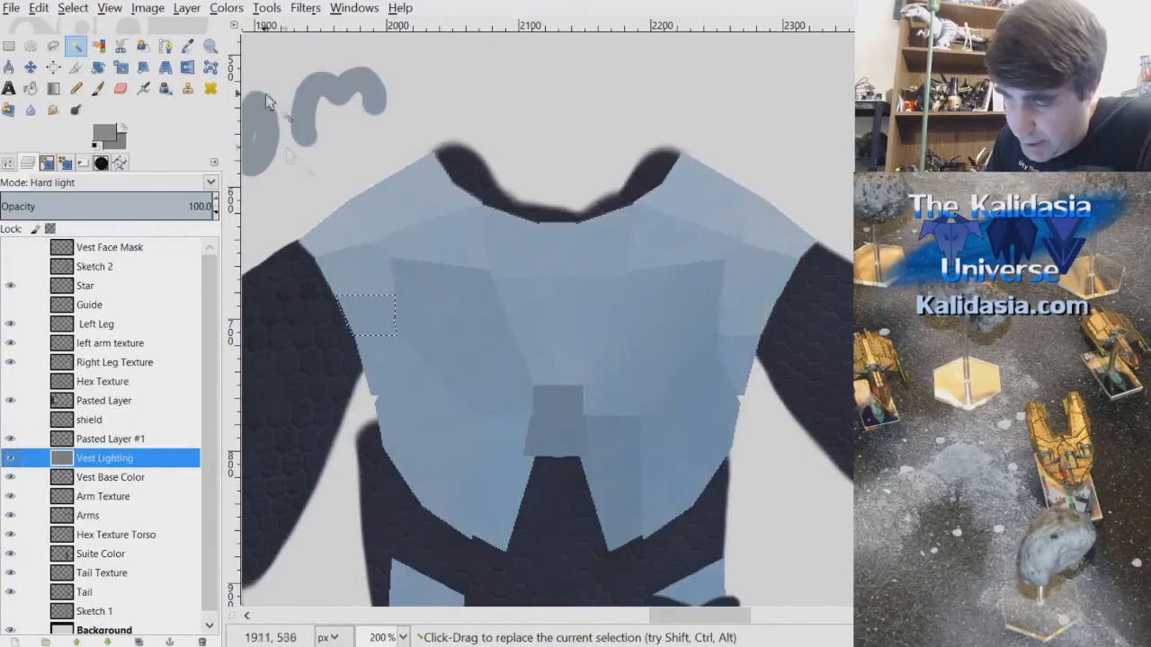
left_click(187, 45)
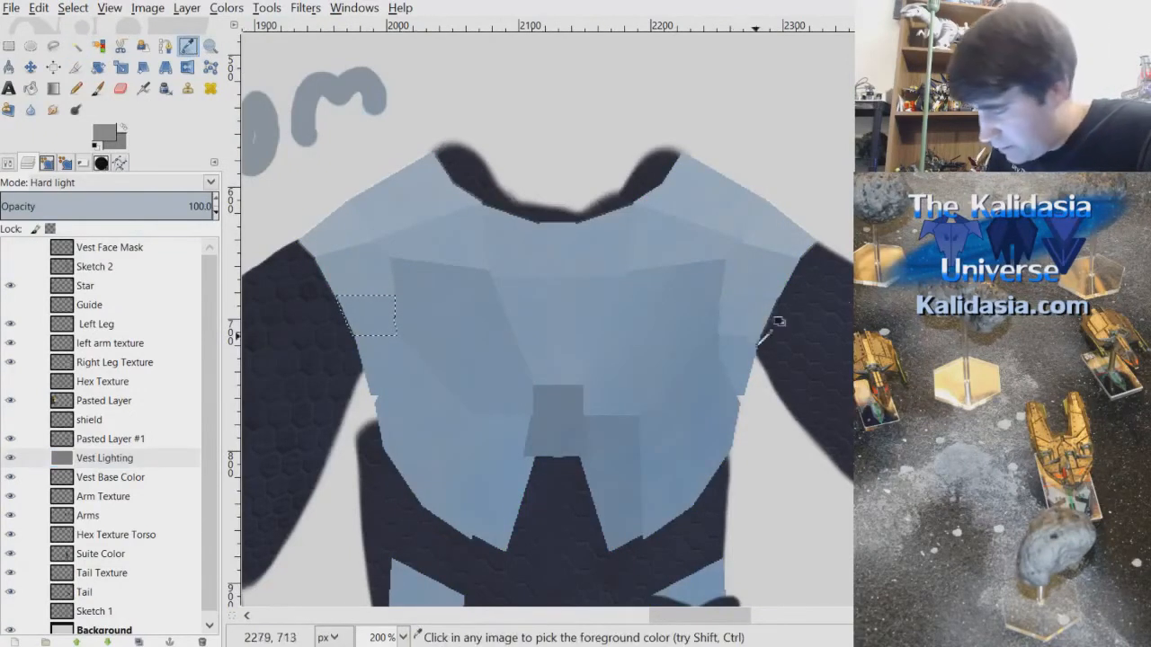
left_click(97, 87)
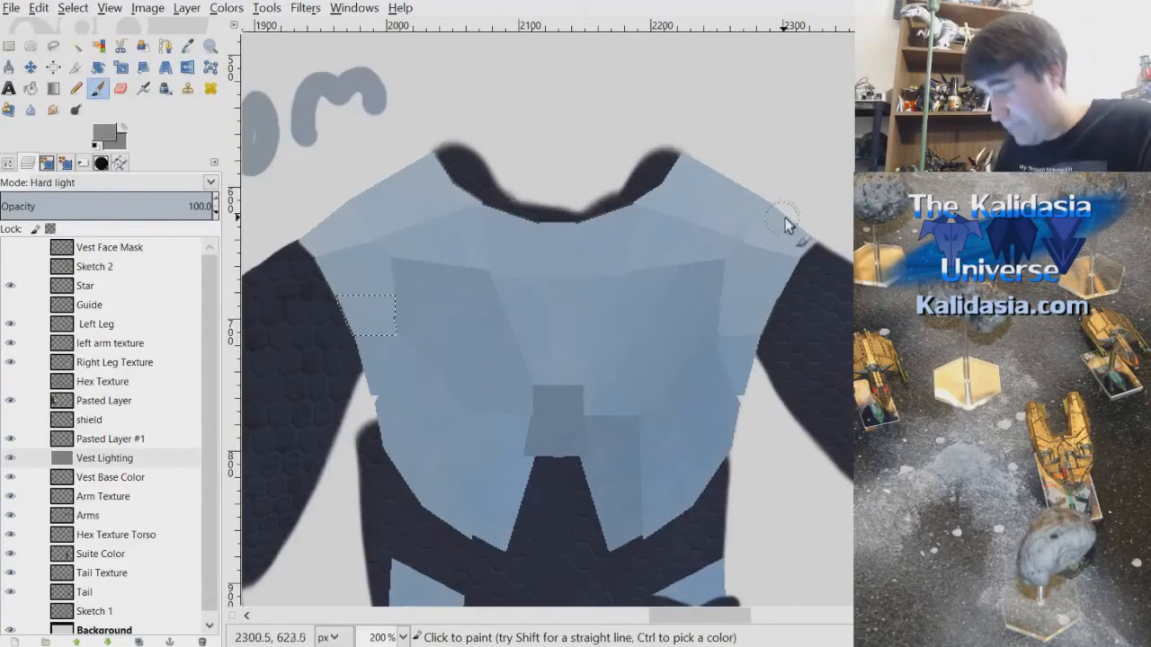
- Show and activate Vest Face Mask, fuzzy-select the small pink facet under the left armhole, and grow the selection slightly
left_click(11, 247)
left_click(113, 248)
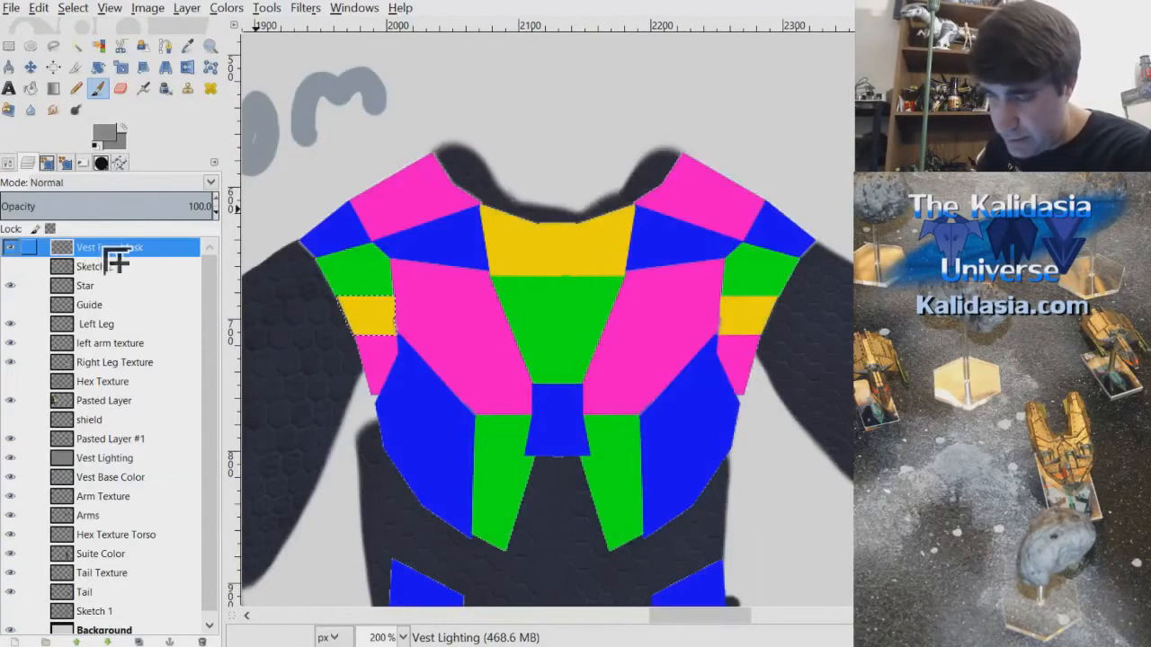
left_click(75, 46)
left_click(377, 359)
left_click(110, 8)
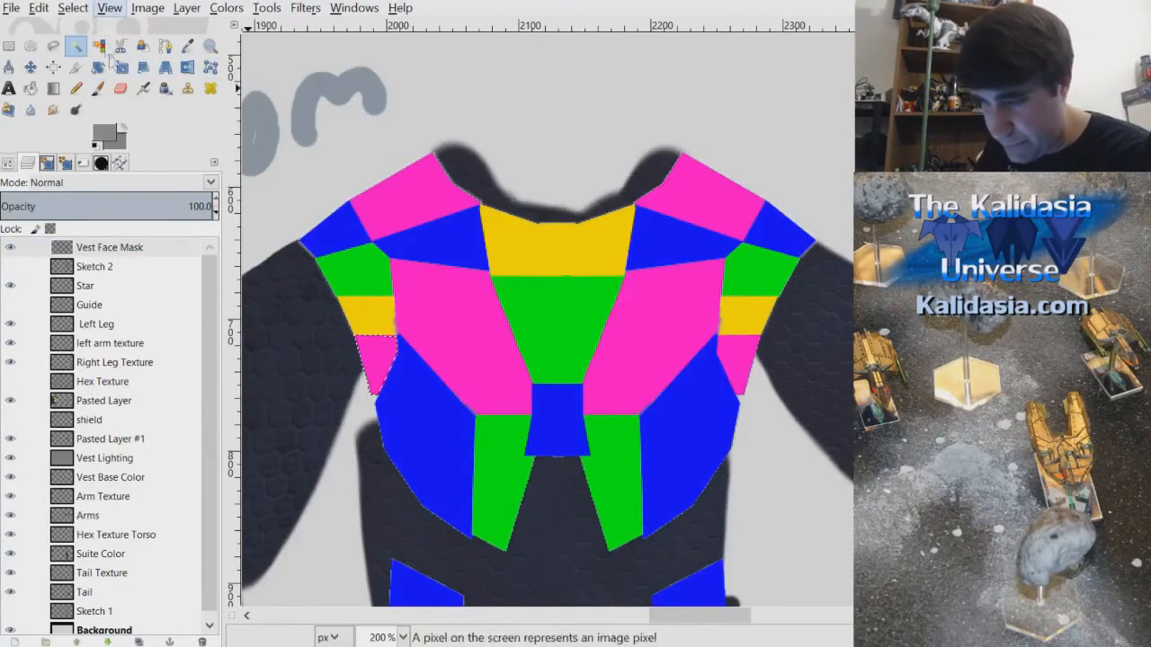
left_click(146, 226)
left_click(297, 128)
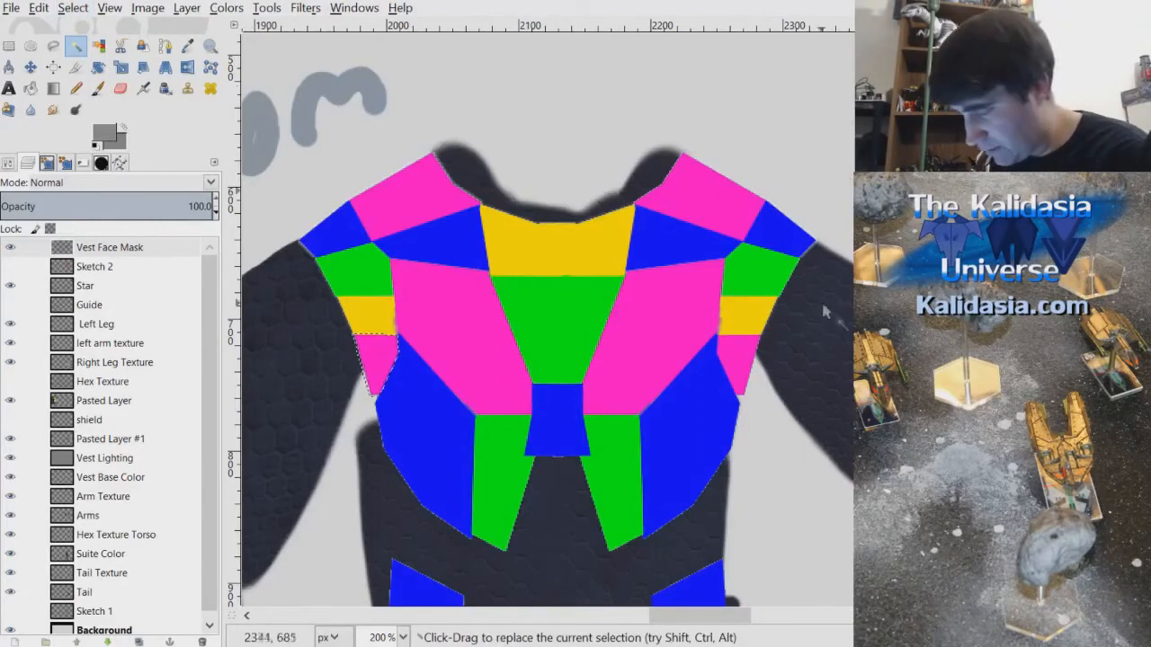
- Hide Vest Face Mask and paint the small underarm facet on Vest Lighting with the grey picked from its mirrored facet
left_click(12, 250)
left_click(135, 458)
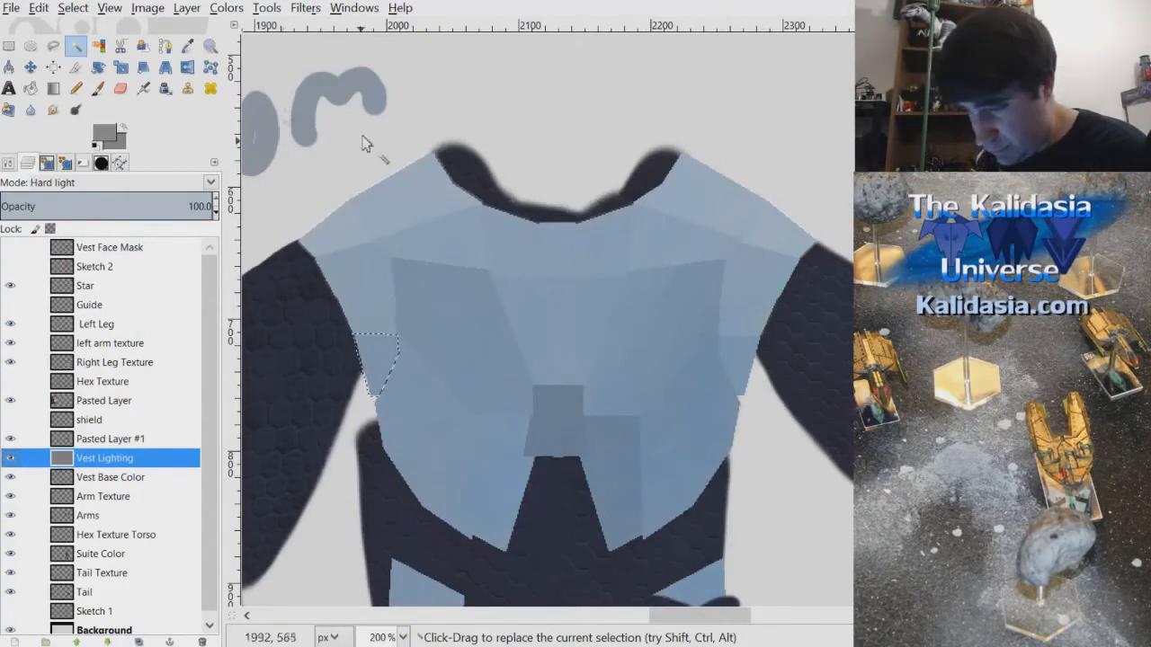
key("o")
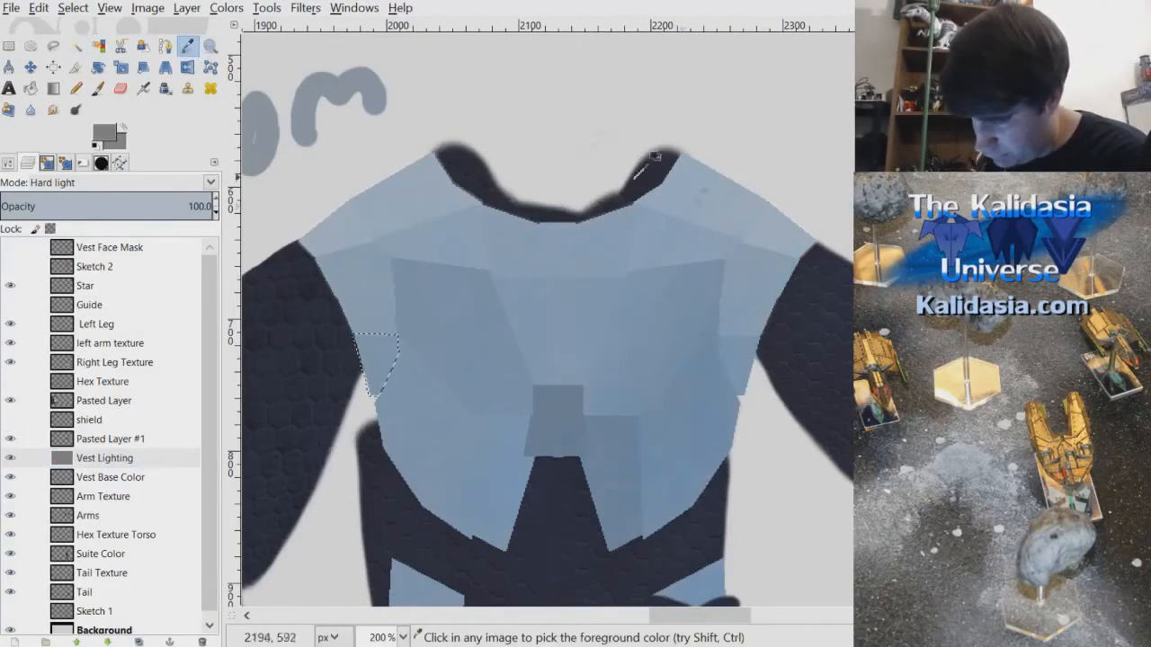
key("p")
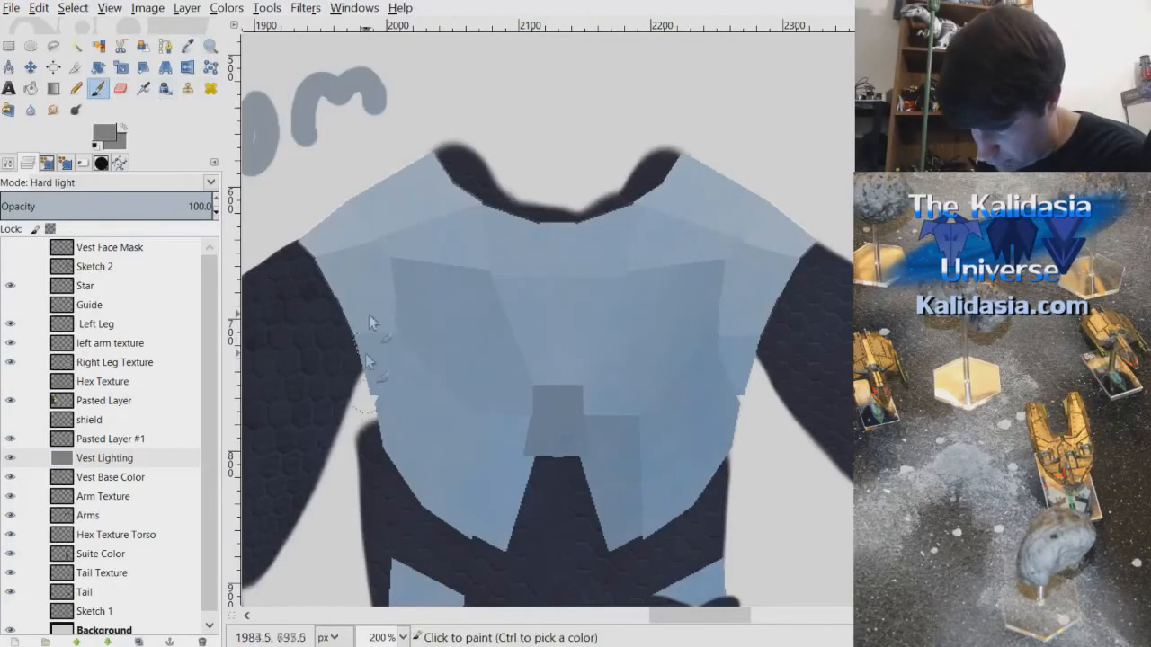
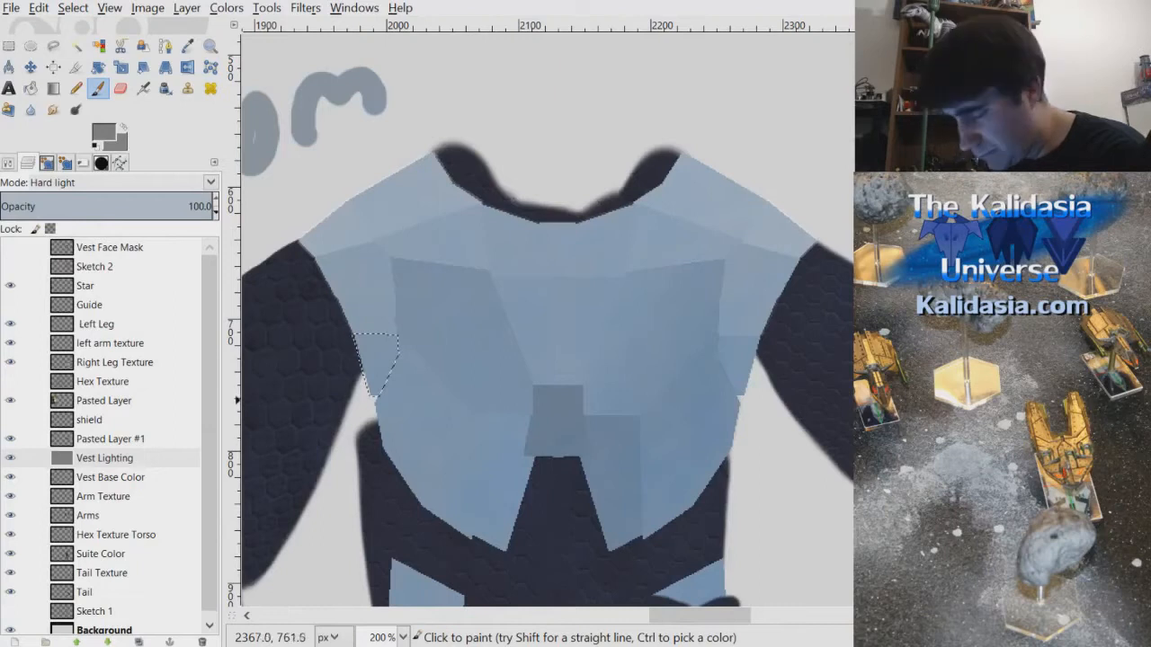
key("o")
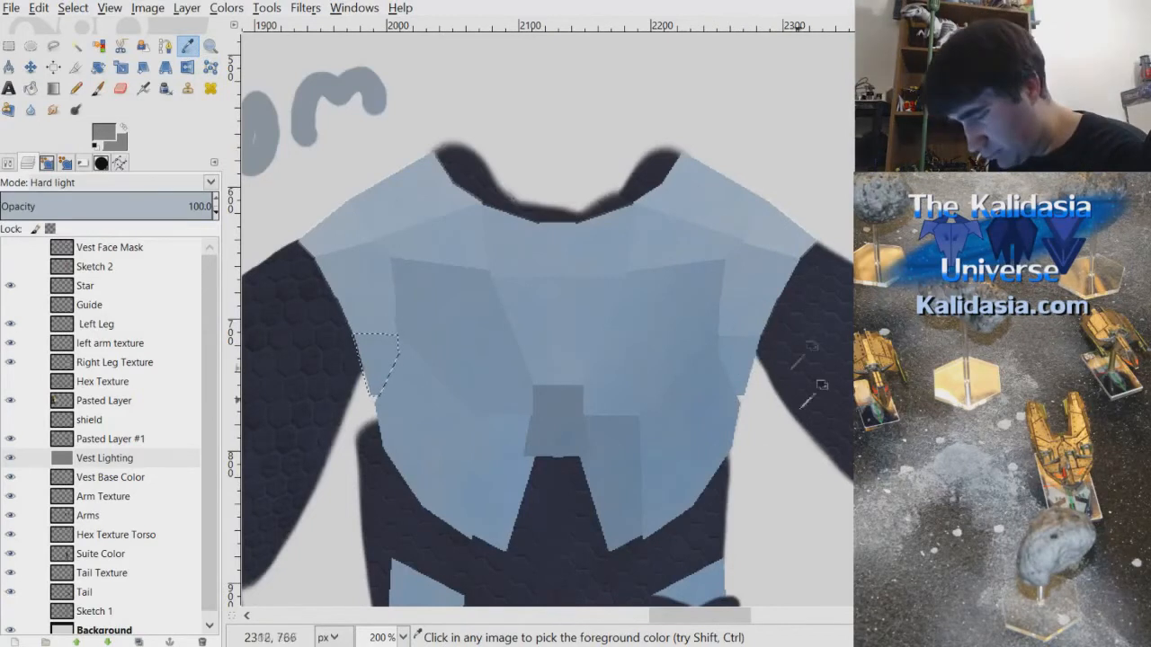
- Show Vest Face Mask, make it the active layer, and fuzzy-select the large blue facet on the vest's lower left side
left_click(10, 248)
left_click(98, 247)
left_click(75, 46)
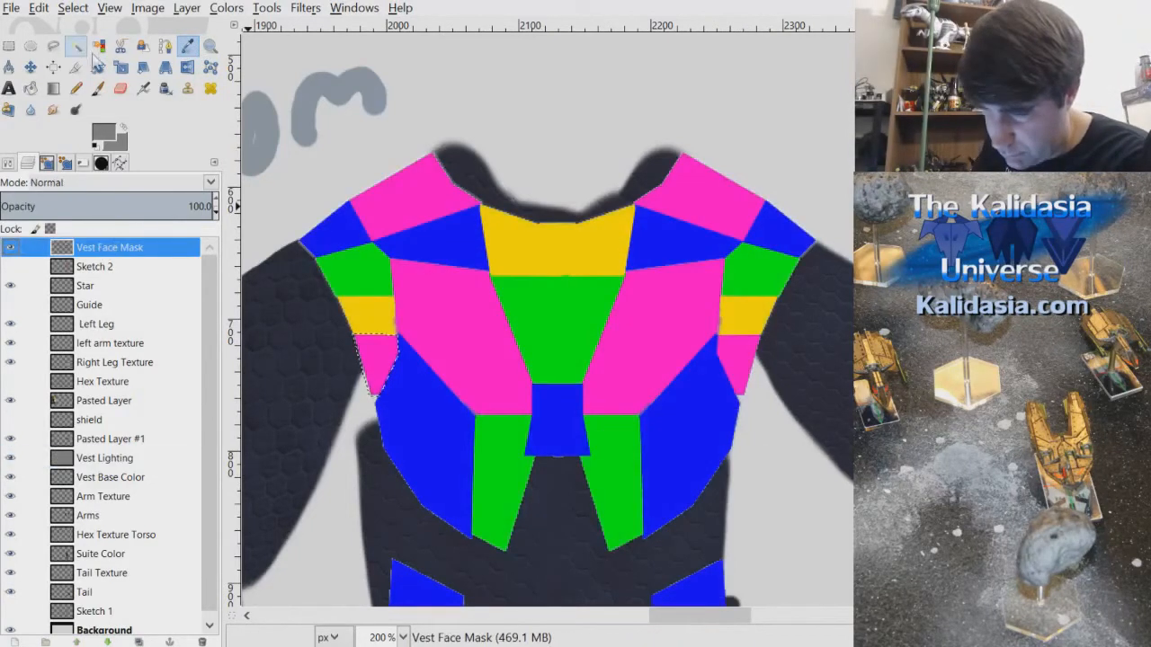
left_click(437, 437)
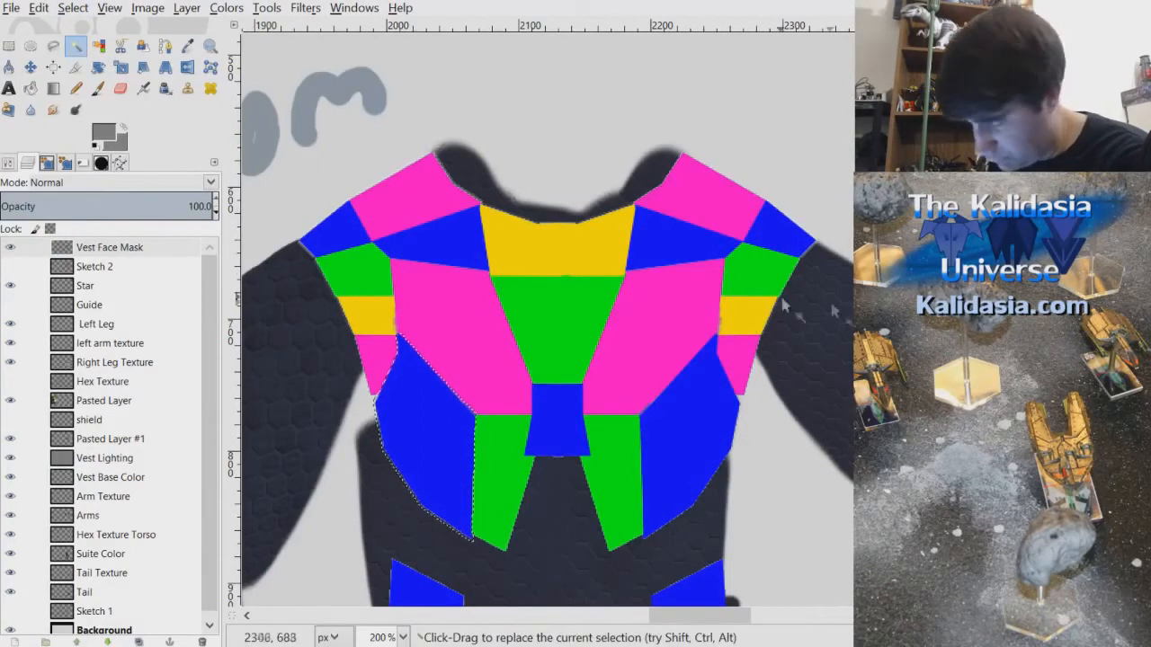
- Hide Vest Face Mask and paint the large lower-left facet on Vest Lighting with the grey picked from its mirrored facet
left_click(29, 462)
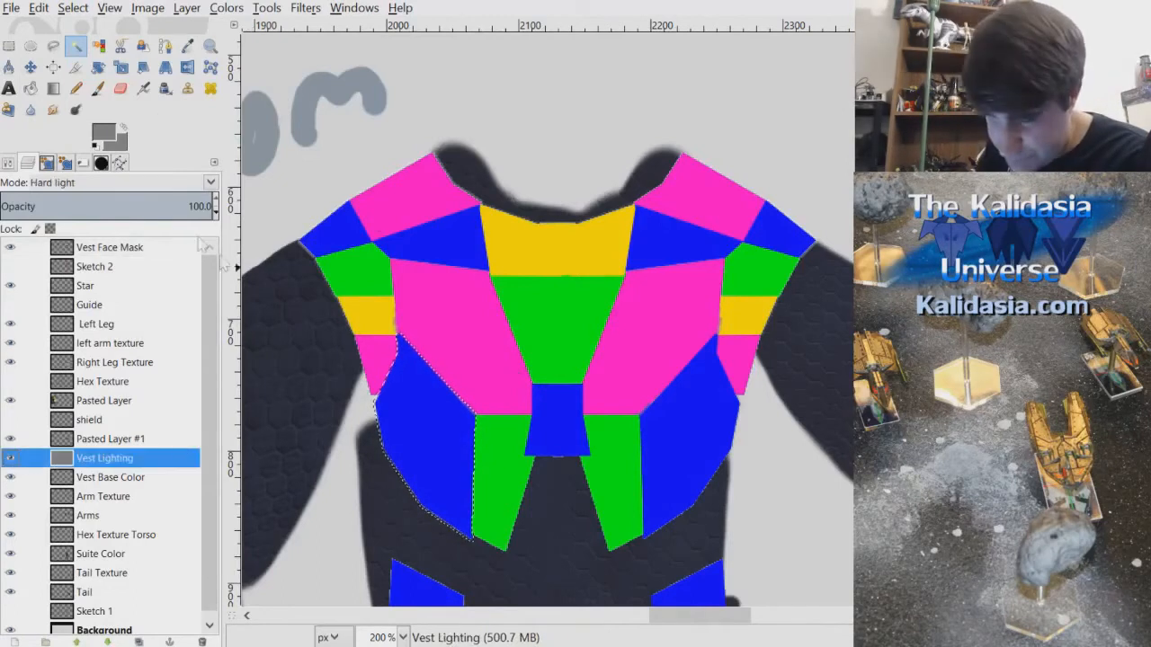
left_click(10, 247)
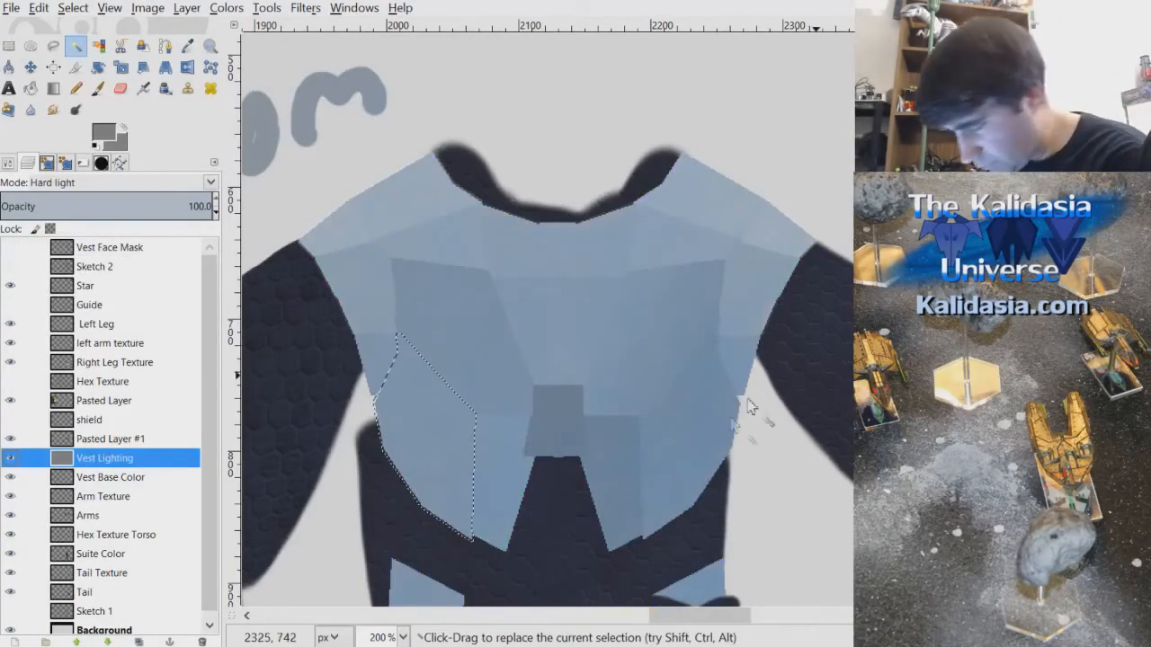
key("o")
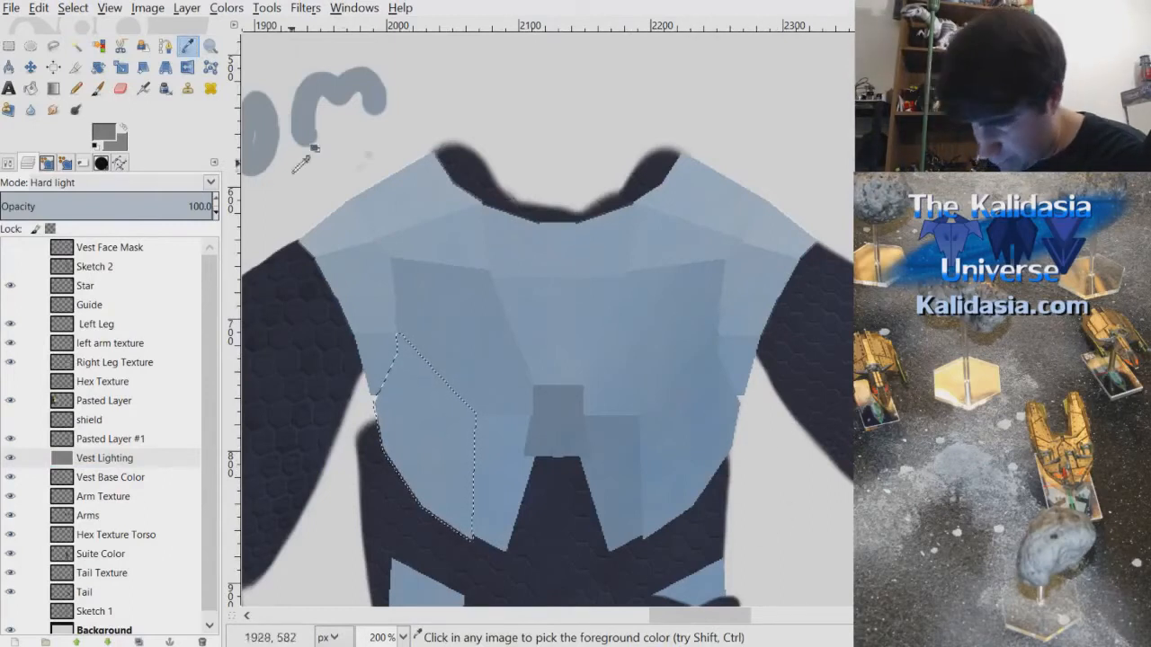
left_click(98, 89)
mouse_move(457, 402)
left_mouse_down()
mouse_move(472, 520)
mouse_move(404, 440)
left_mouse_up()
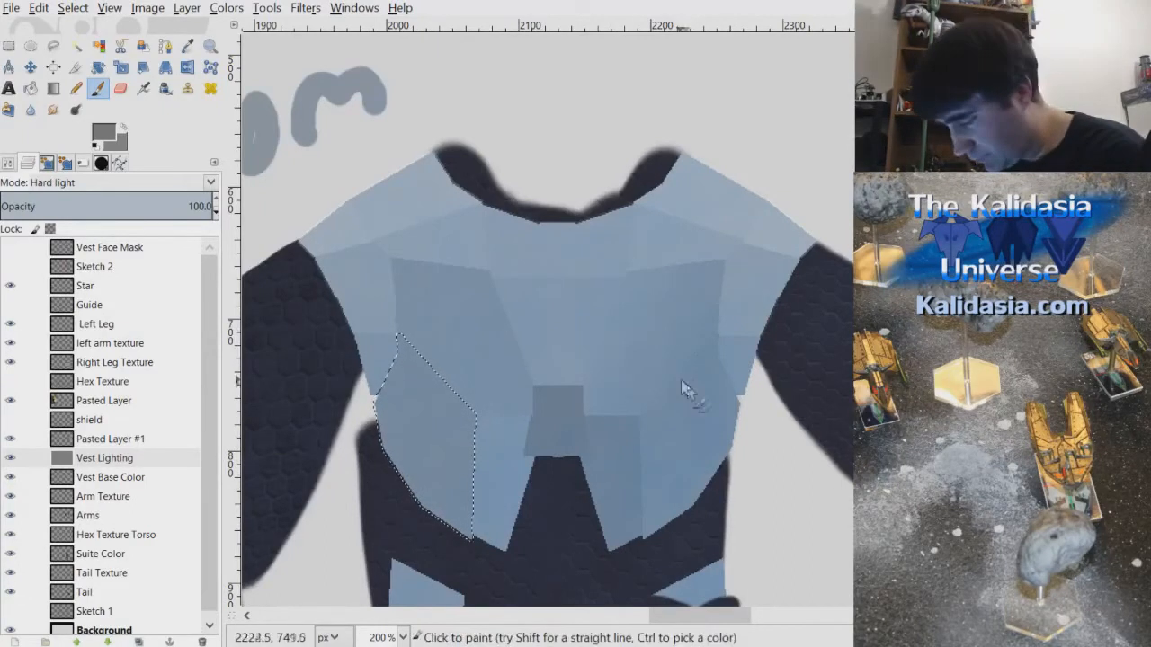
- Show Vest Face Mask, make it the active layer, and fuzzy-select the lower green facet left of the blue centre piece
left_click(10, 247)
left_click(108, 247)
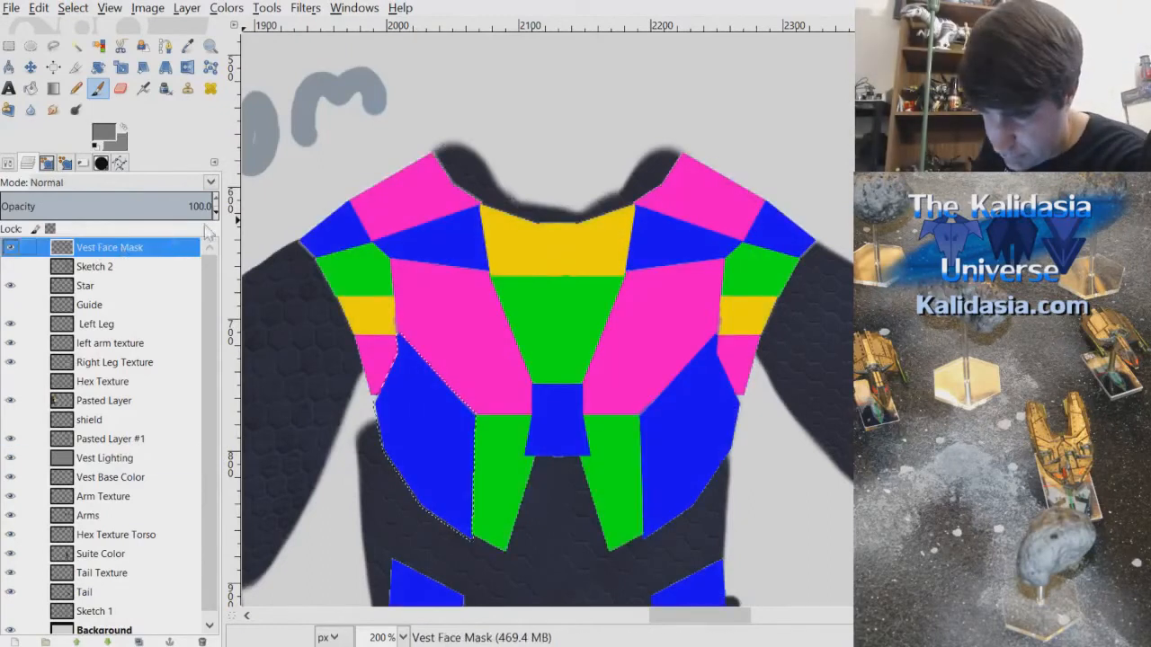
left_click(75, 45)
left_click(506, 464)
left_click(73, 7)
key("Escape")
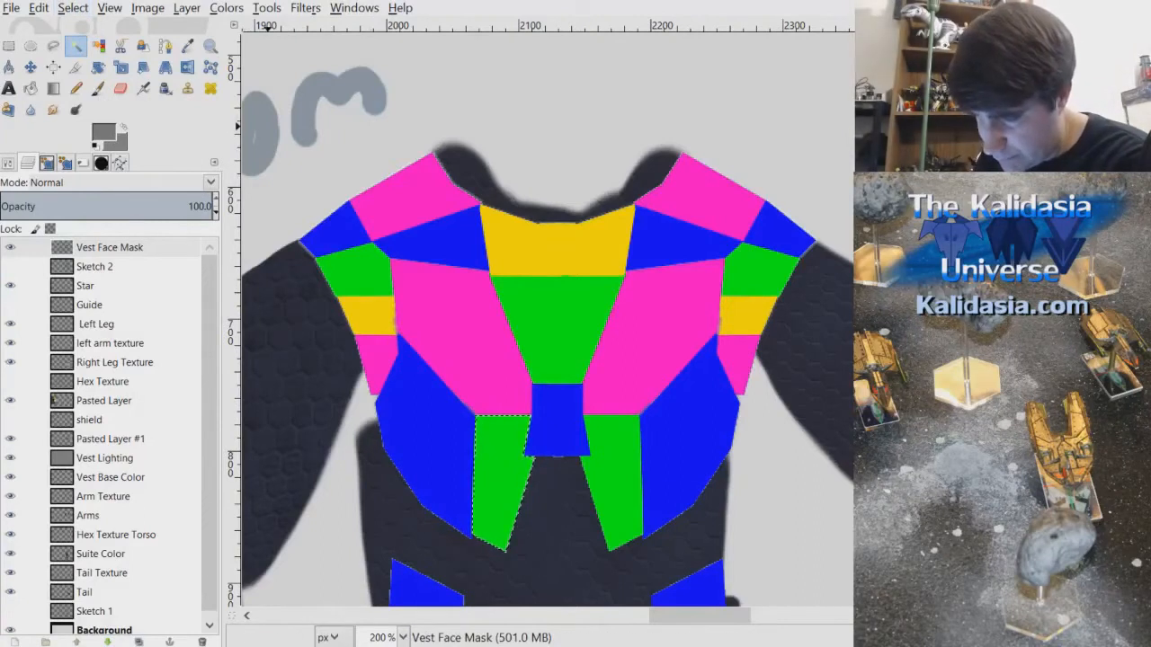
- Hide Vest Face Mask and paint the selected lower facet on Vest Lighting with the darker grey picked from its mirrored facet
left_click(10, 248)
left_click(10, 247)
left_click(113, 461)
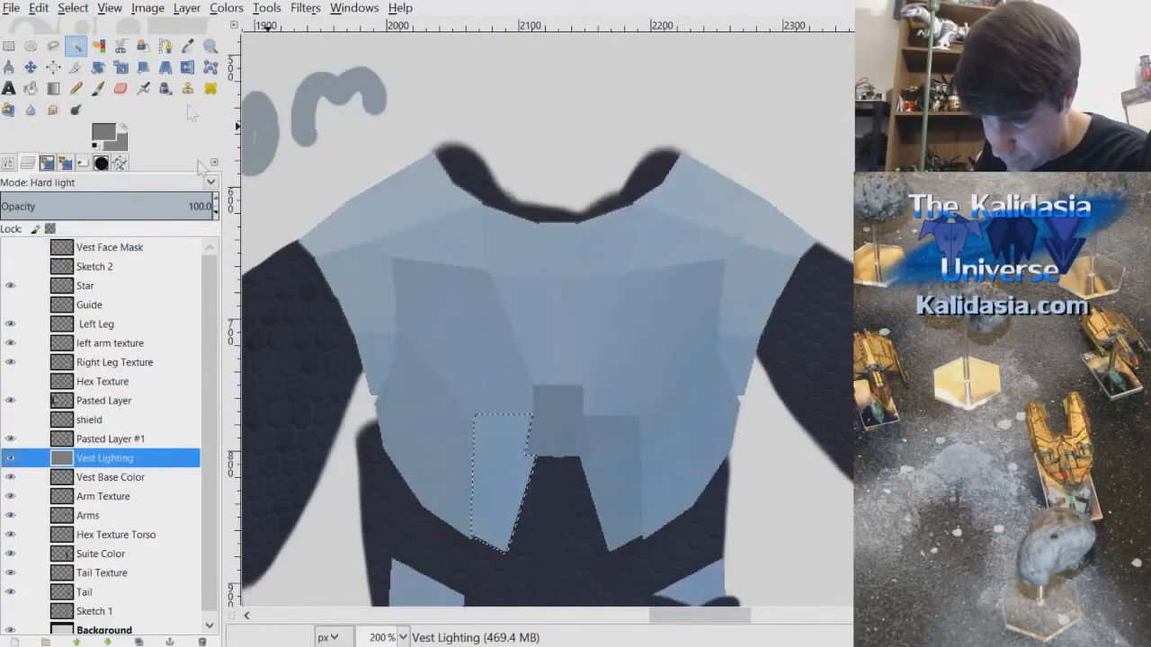
left_click(187, 45)
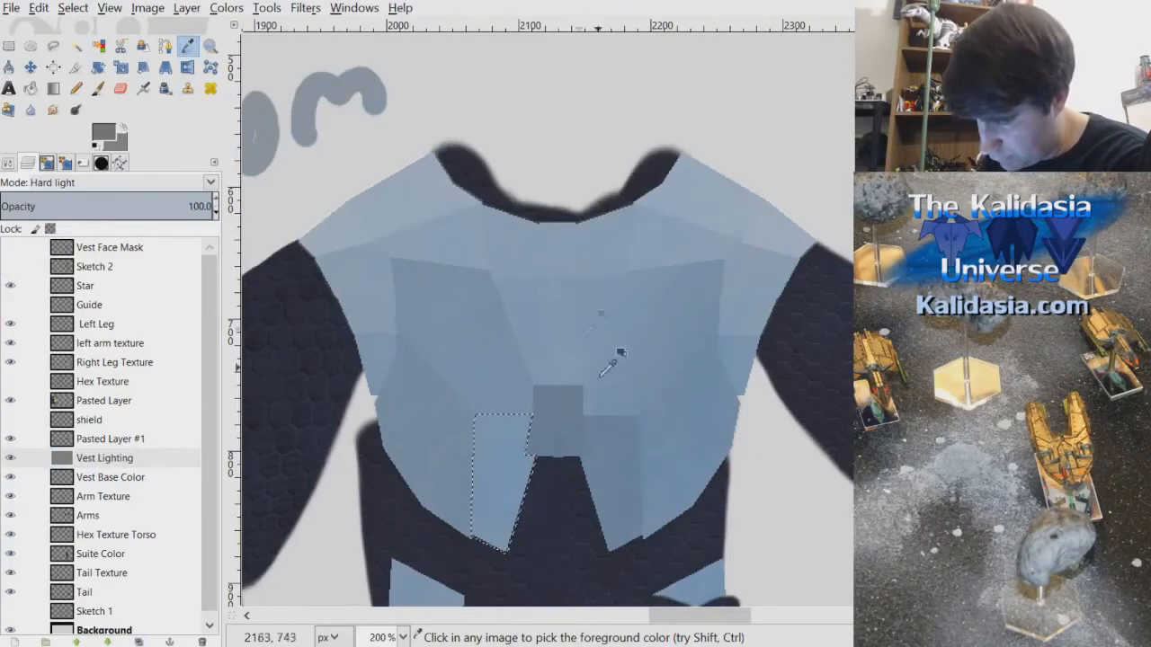
left_click(98, 88)
left_click_drag(475, 414, 494, 571)
- Clear the selection around the painted lower facet
left_click(73, 8)
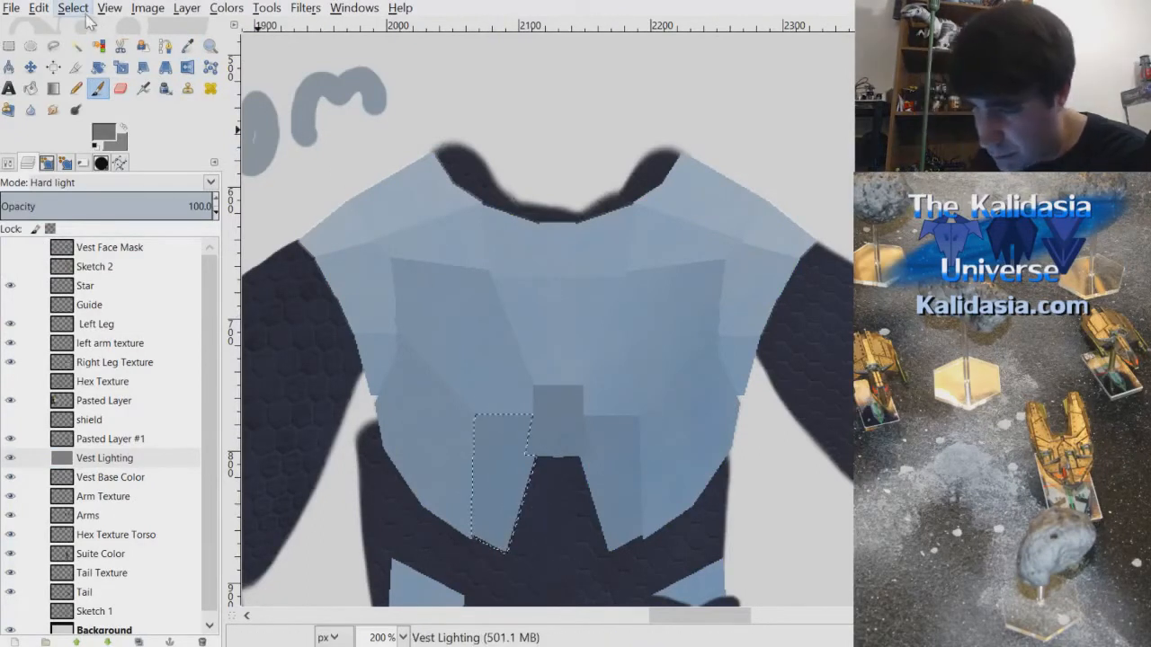
left_click(101, 48)
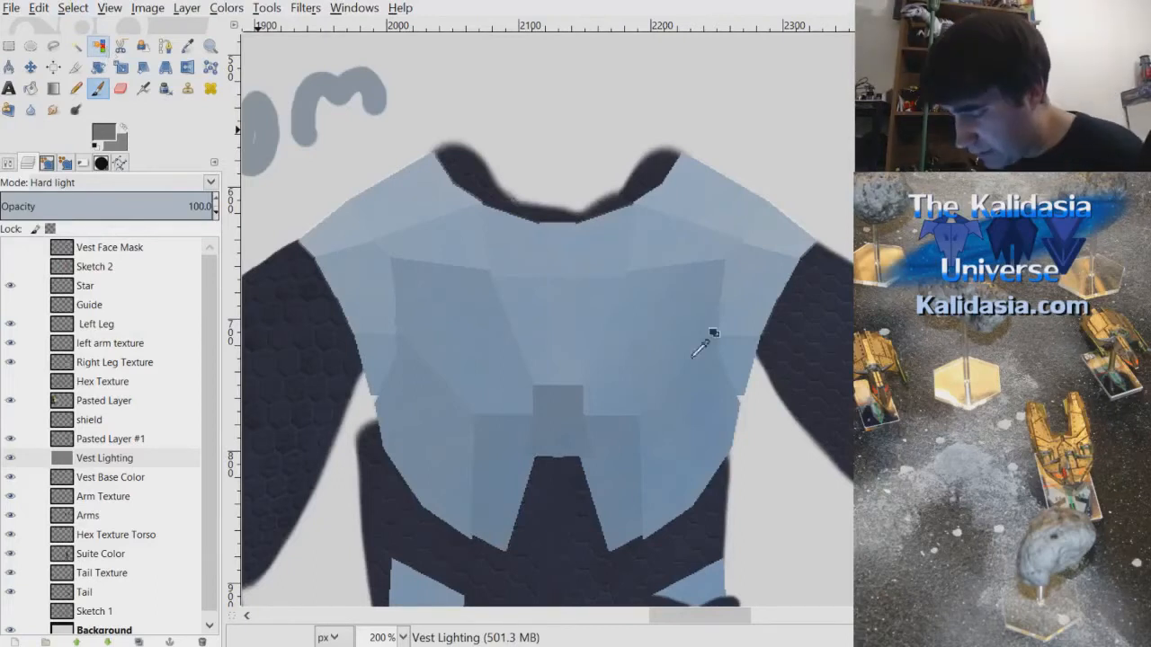
scroll(699, 346, "down", 3)
scroll(750, 392, "up", 4)
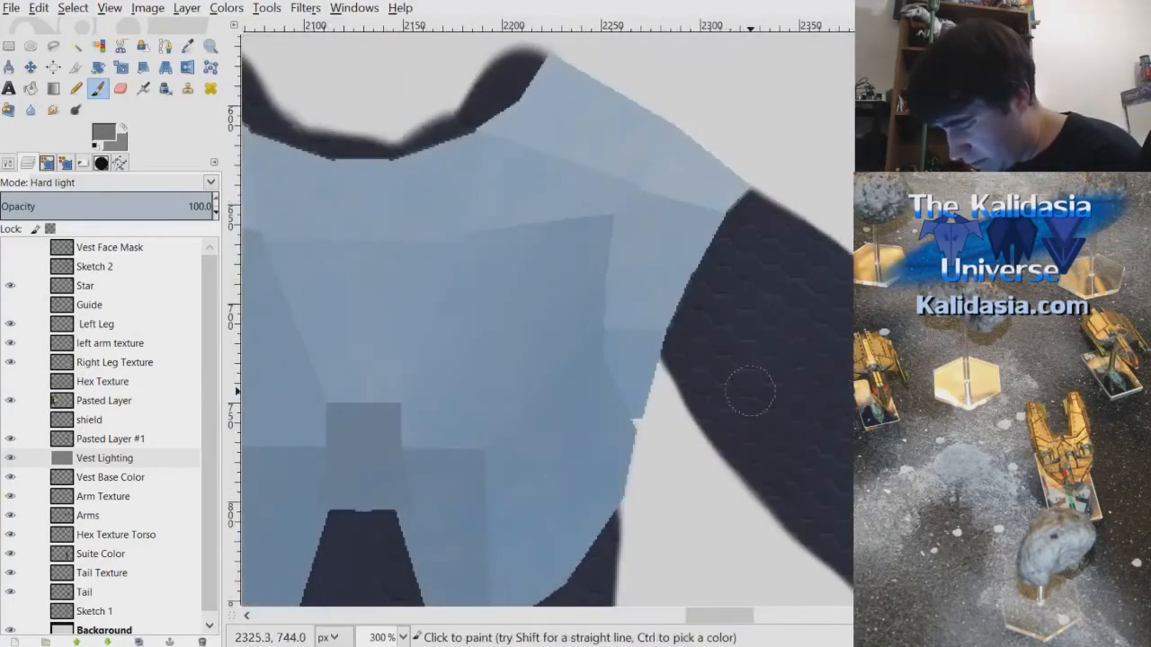
- Check the painted facets across both halves of the vest and save the image
scroll(737, 619, "left", 3)
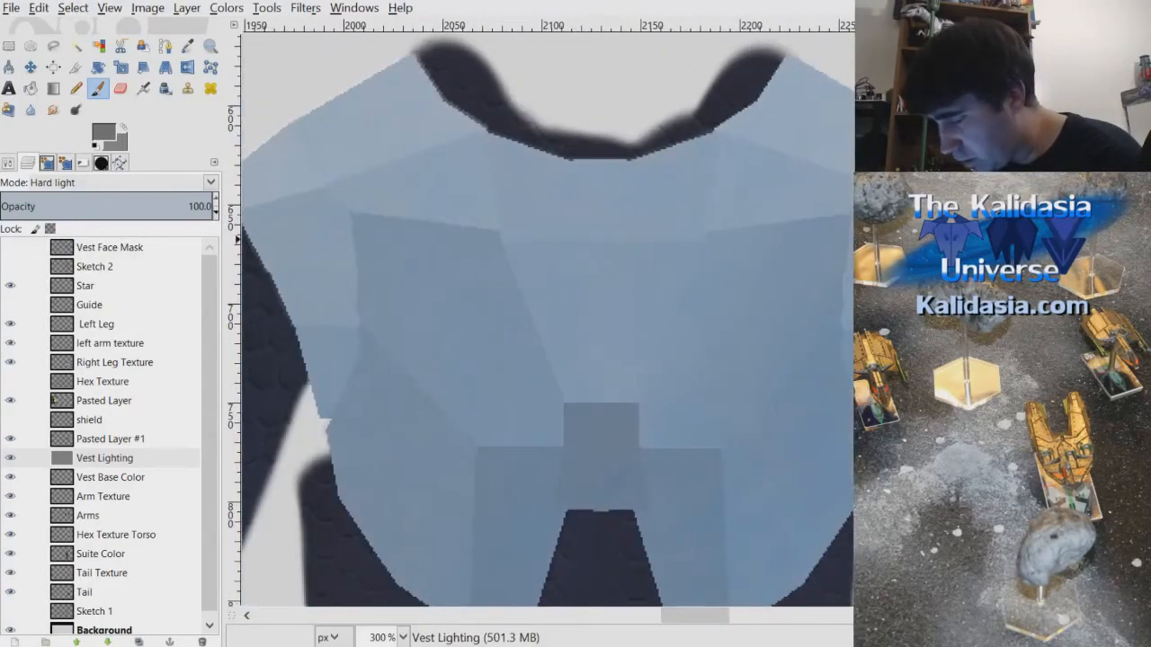
scroll(737, 619, "right", 2)
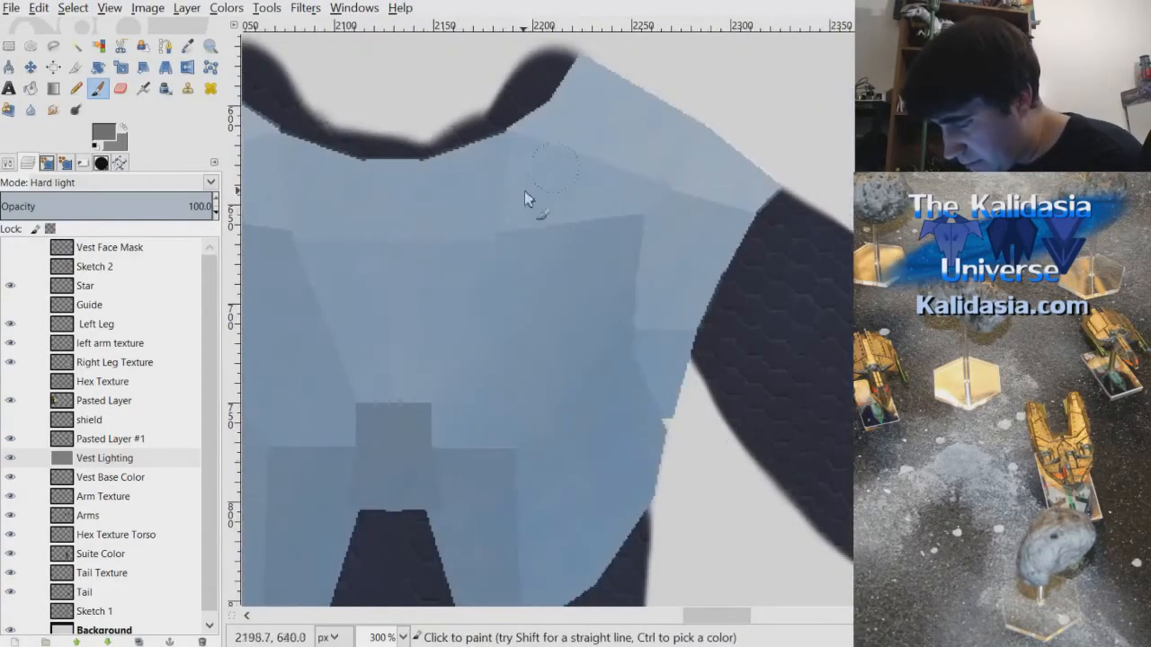
scroll(600, 187, "up", 3)
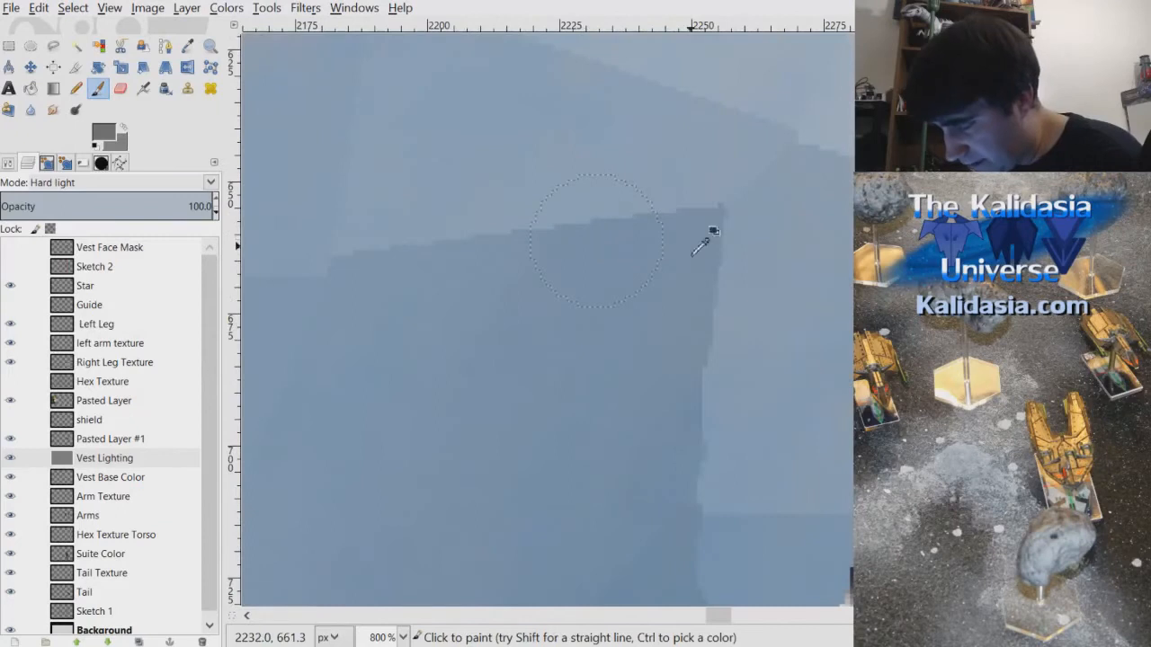
scroll(598, 242, "down", 1)
key("ctrl+s")
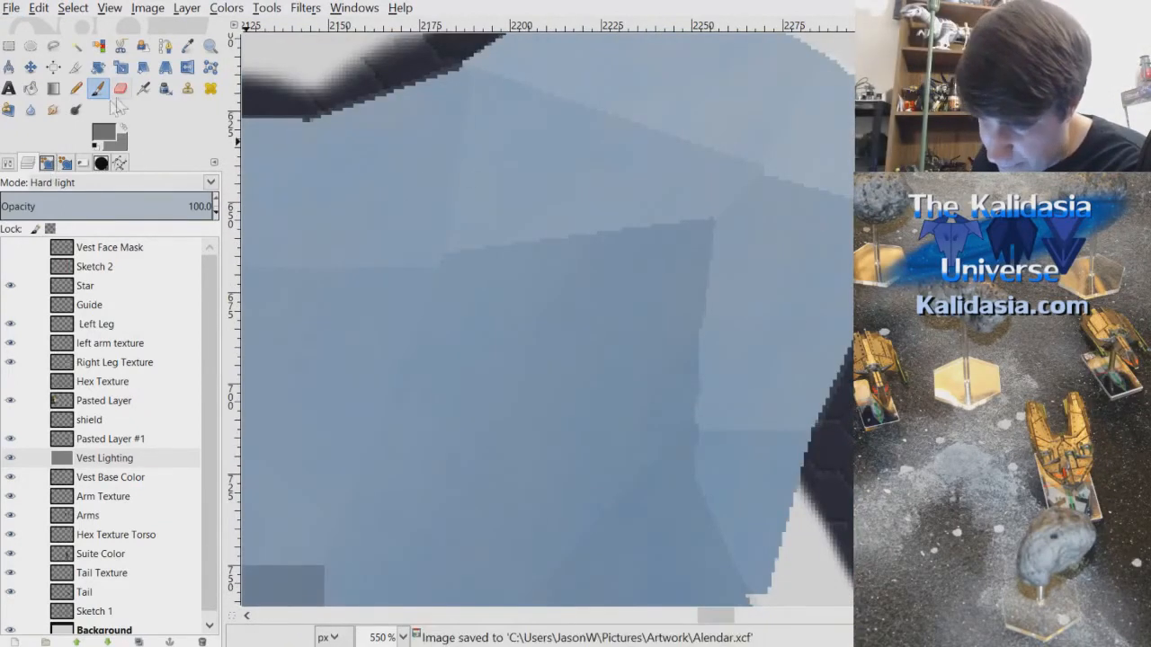
- Switch to the Smudge tool and display its brush options
left_click(54, 109)
left_click(9, 163)
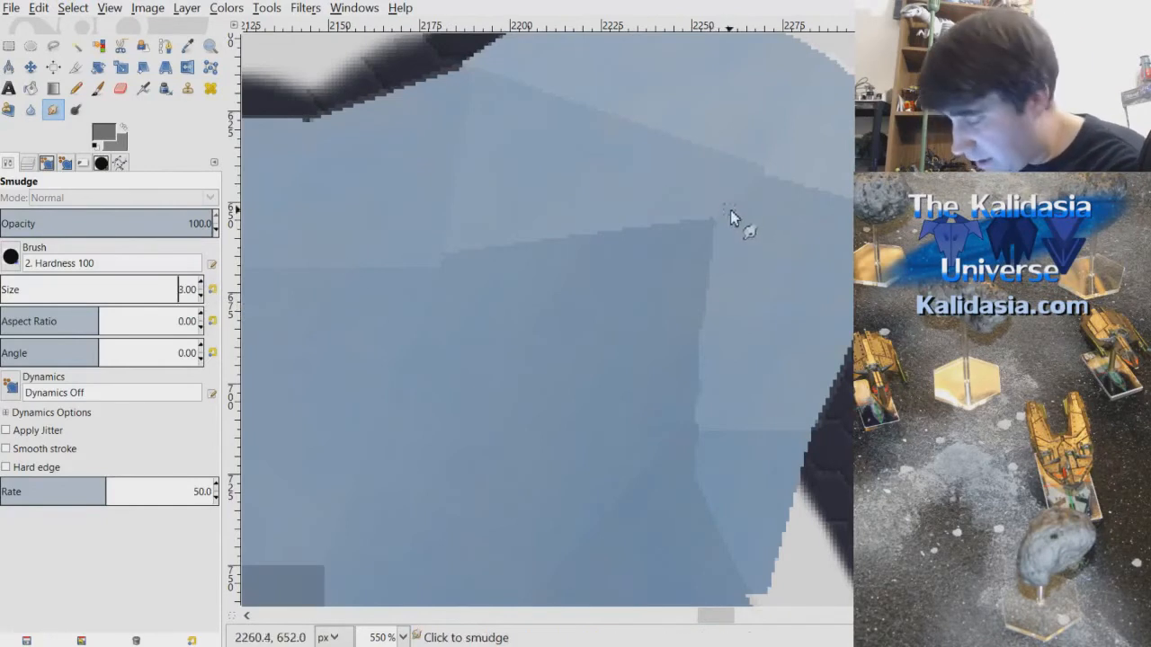
scroll(730, 209, "up", 2)
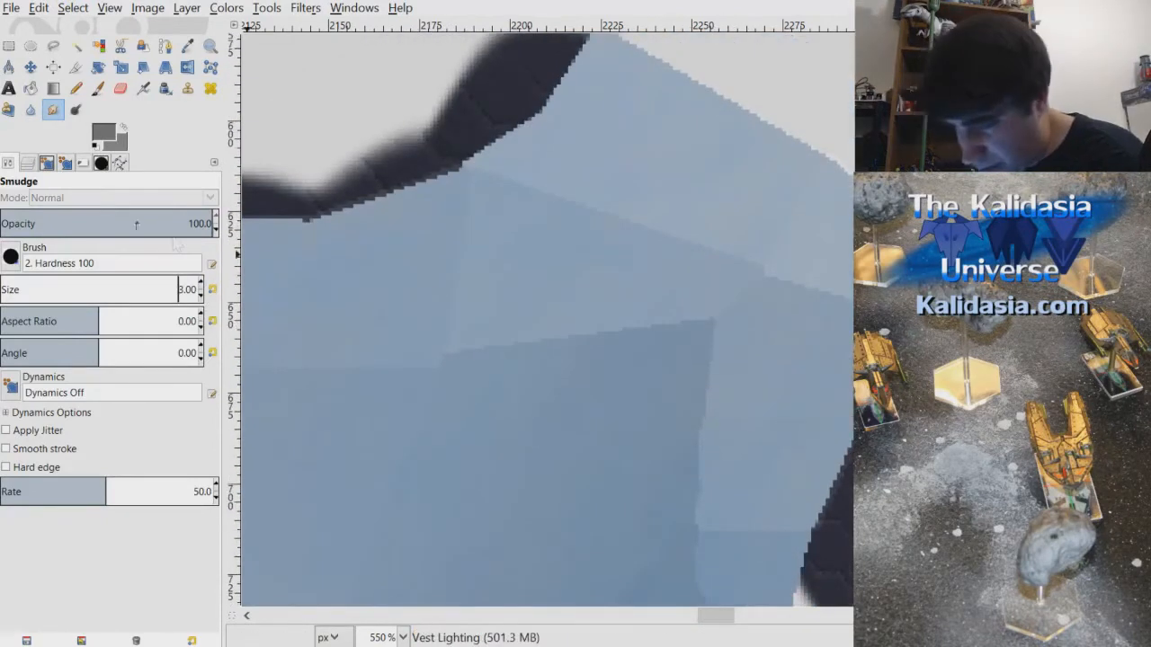
- Duplicate the Vest Lighting layer and move the copy to the bottom of the layer stack, beneath Background
key("ctrl+l")
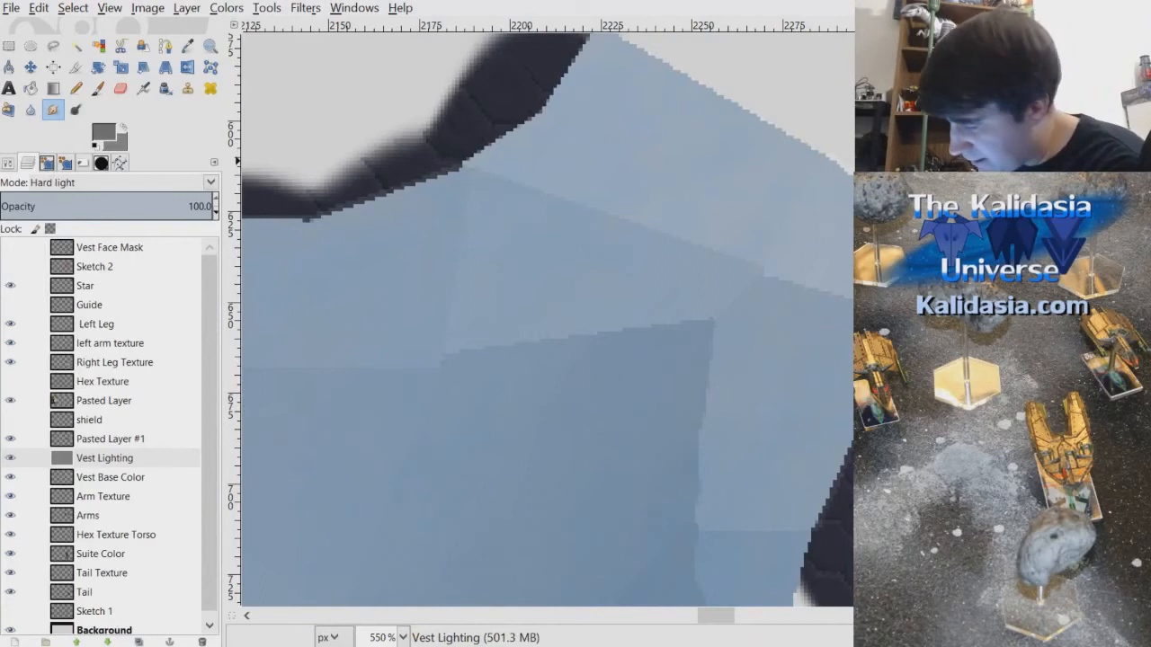
scroll(648, 232, "up", 1)
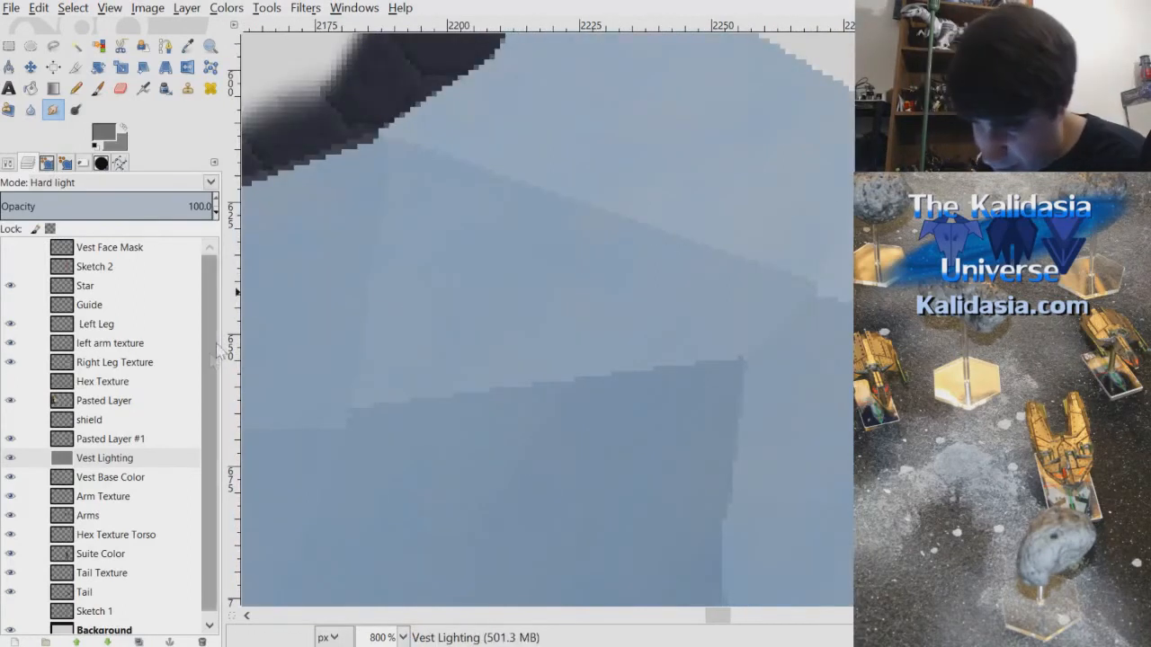
left_click(187, 456)
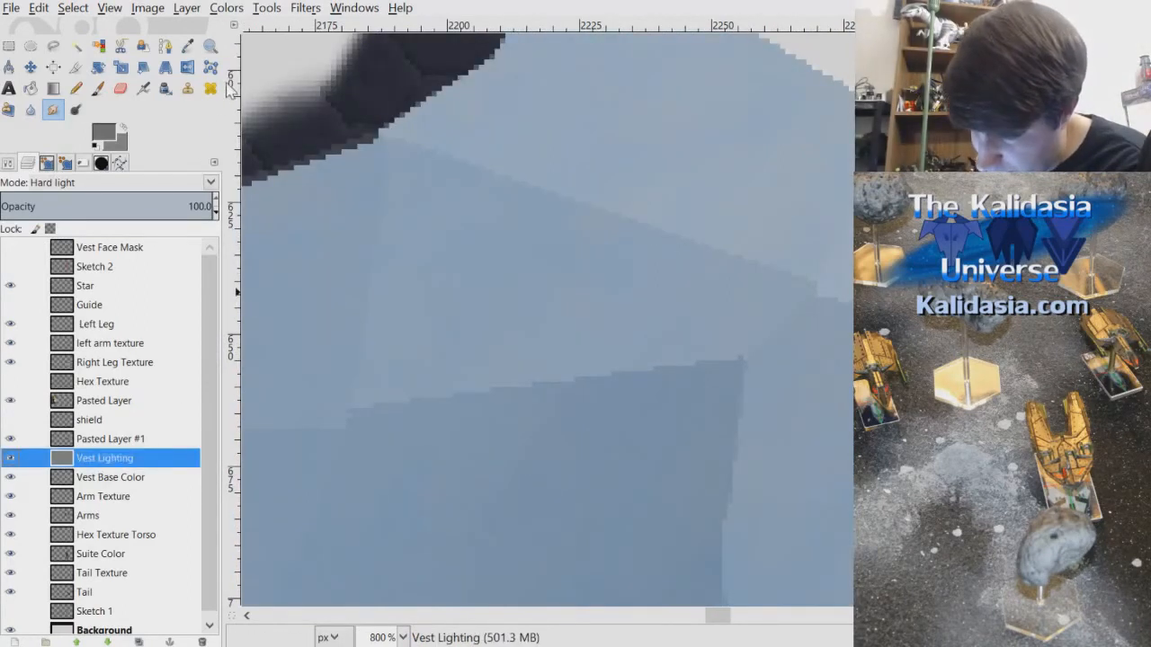
key("shift+ctrl+d")
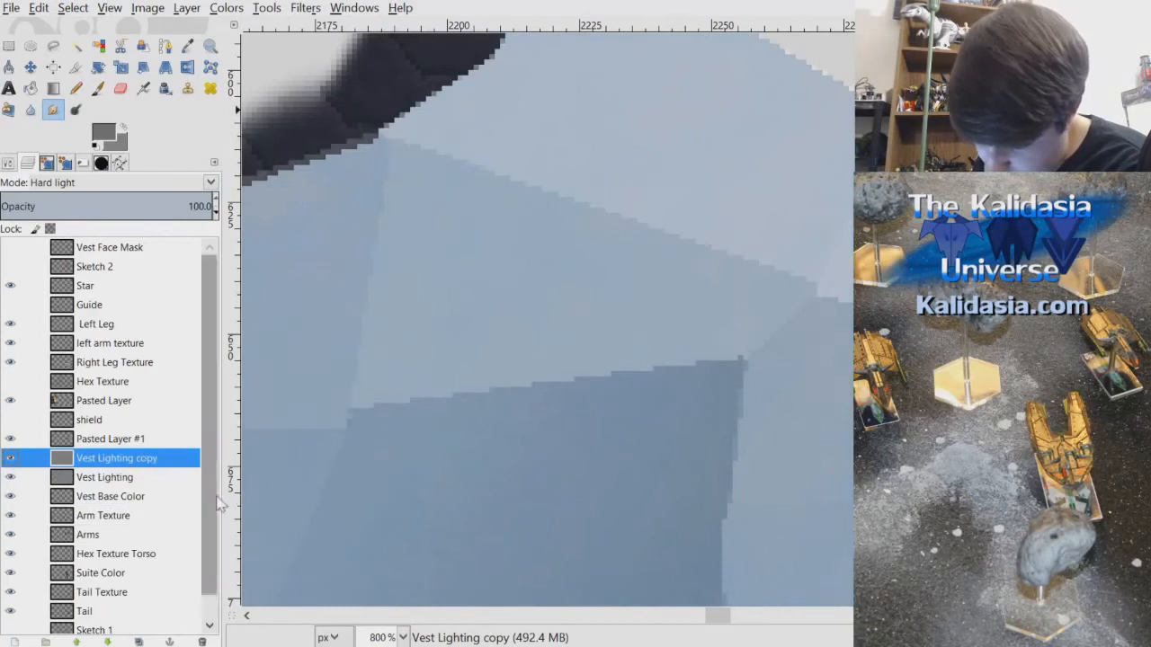
scroll(219, 506, "down", 1)
left_click_drag(180, 435, 136, 631)
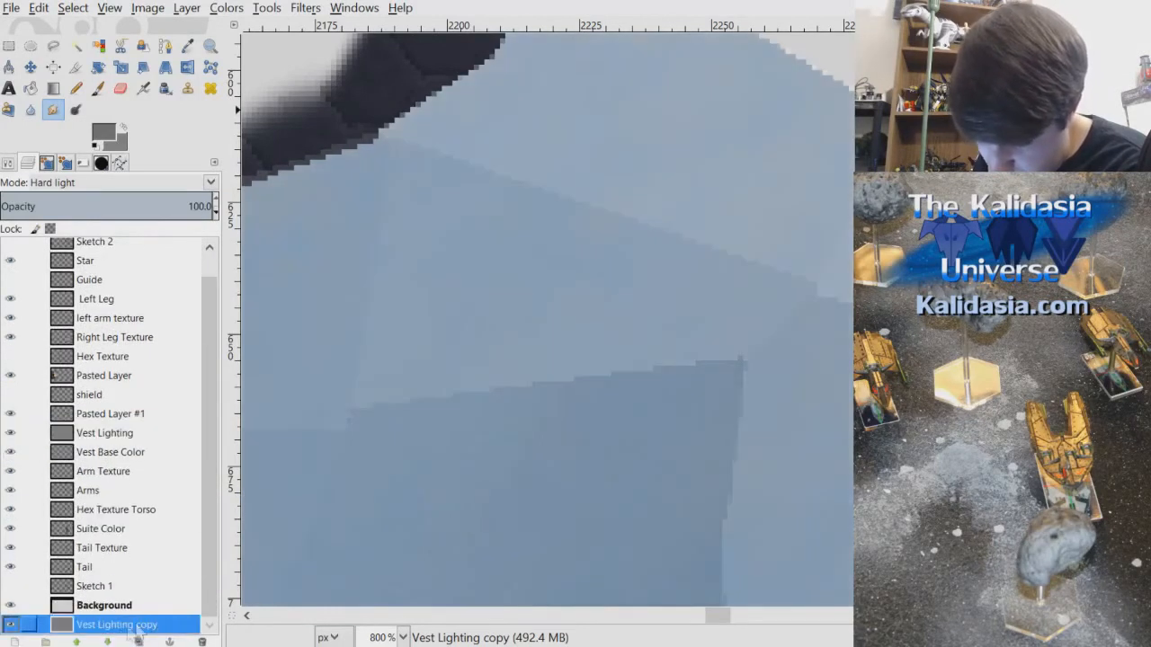
- Make Vest Lighting the active layer and smudge the jagged facet edges across the right shoulder
left_click(131, 440)
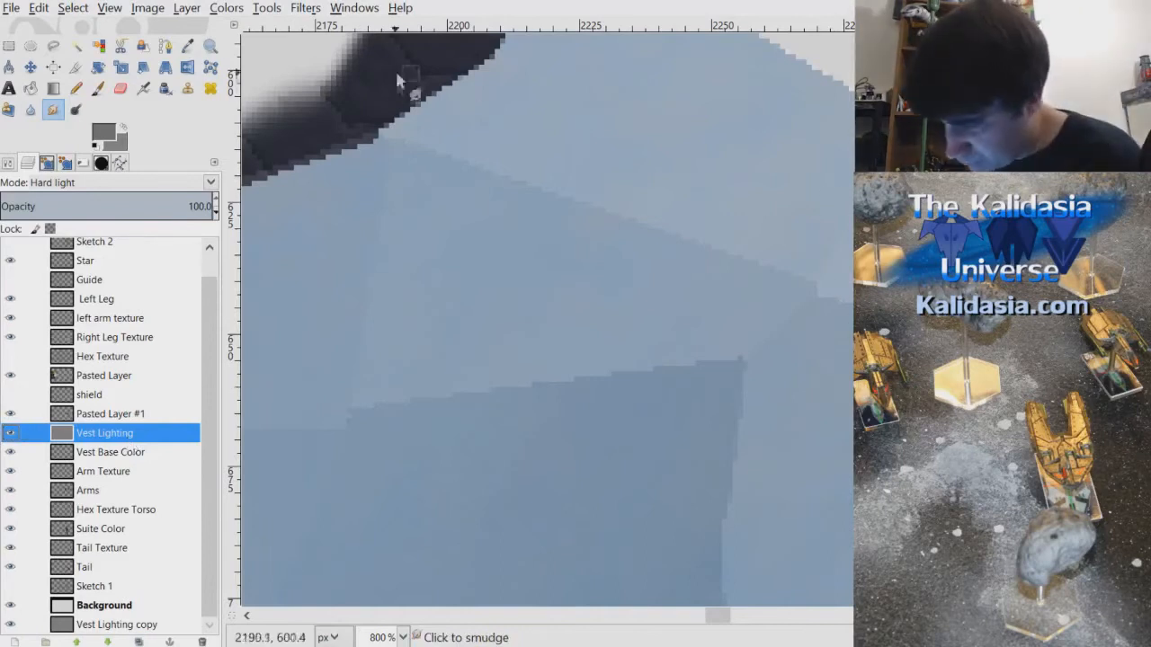
left_click_drag(437, 155, 464, 166)
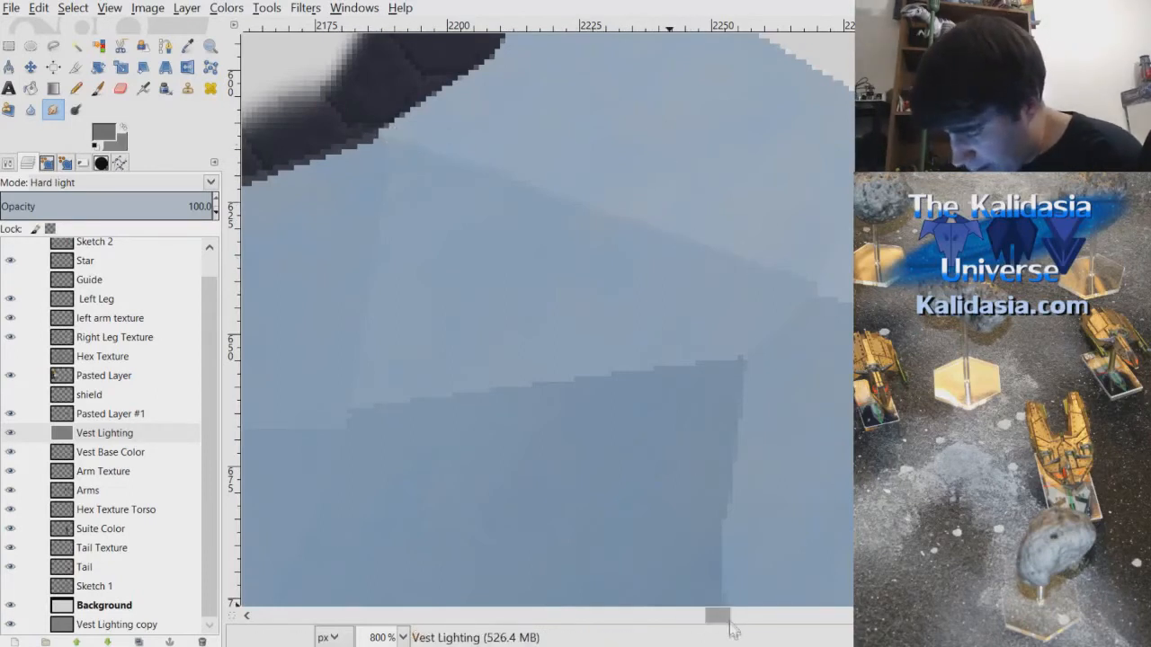
scroll(699, 334, "right", 5)
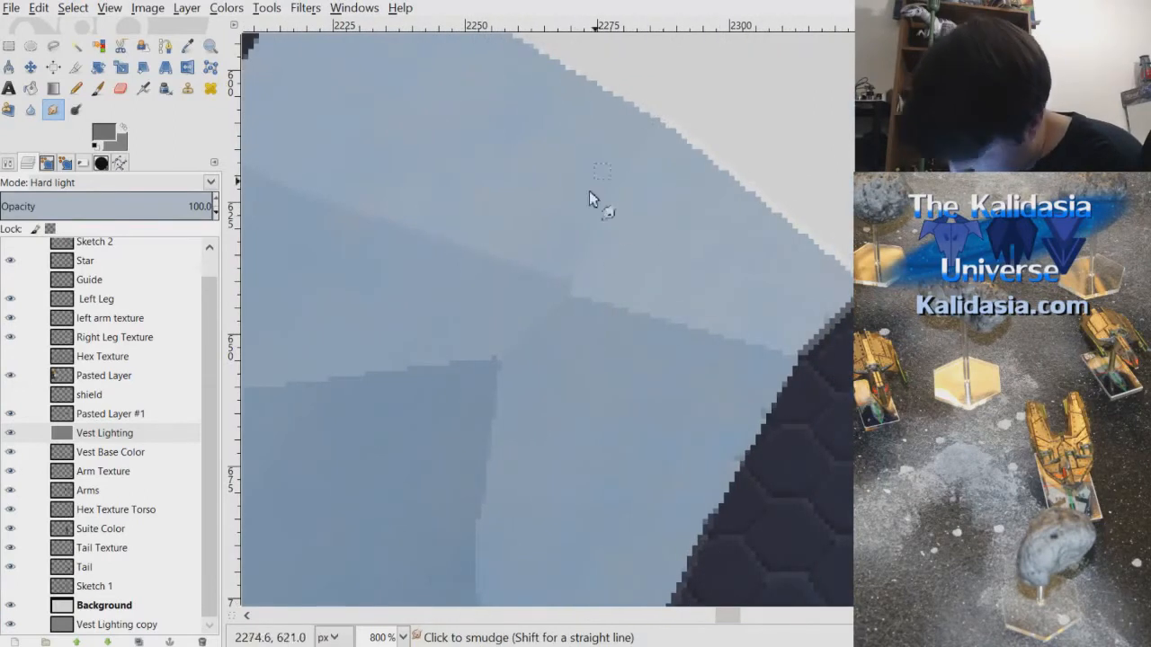
left_click_drag(573, 294, 677, 326)
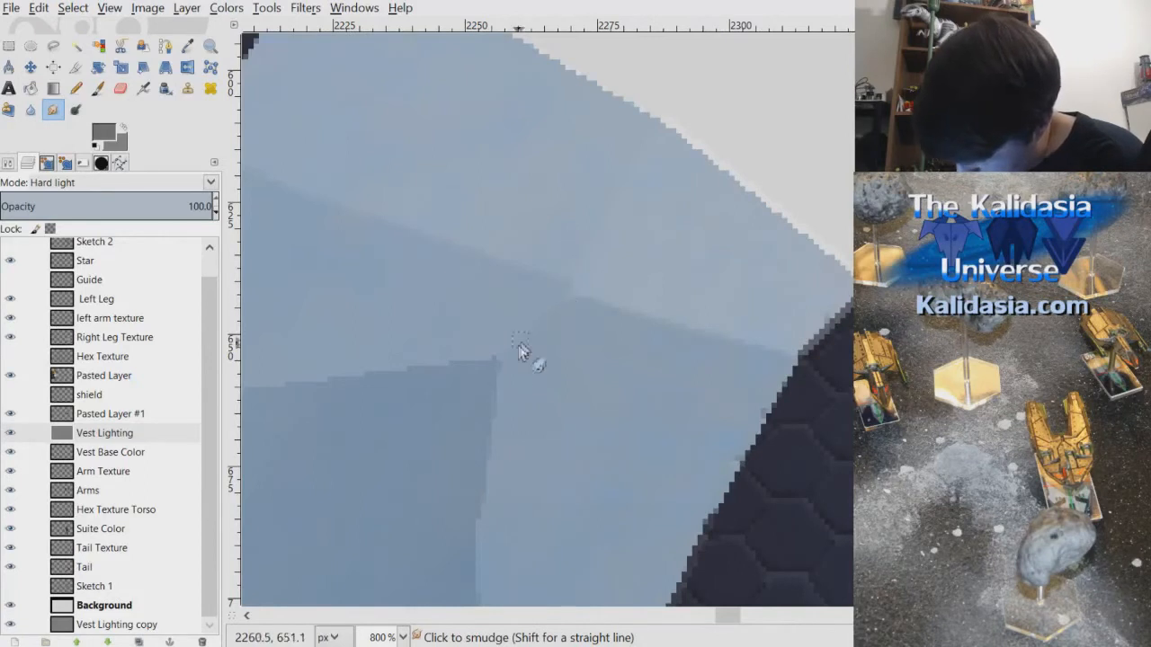
- Smudge the outer edge of the large dark right chest facet and the borders of the small facets beside it
scroll(683, 539, "down", 3)
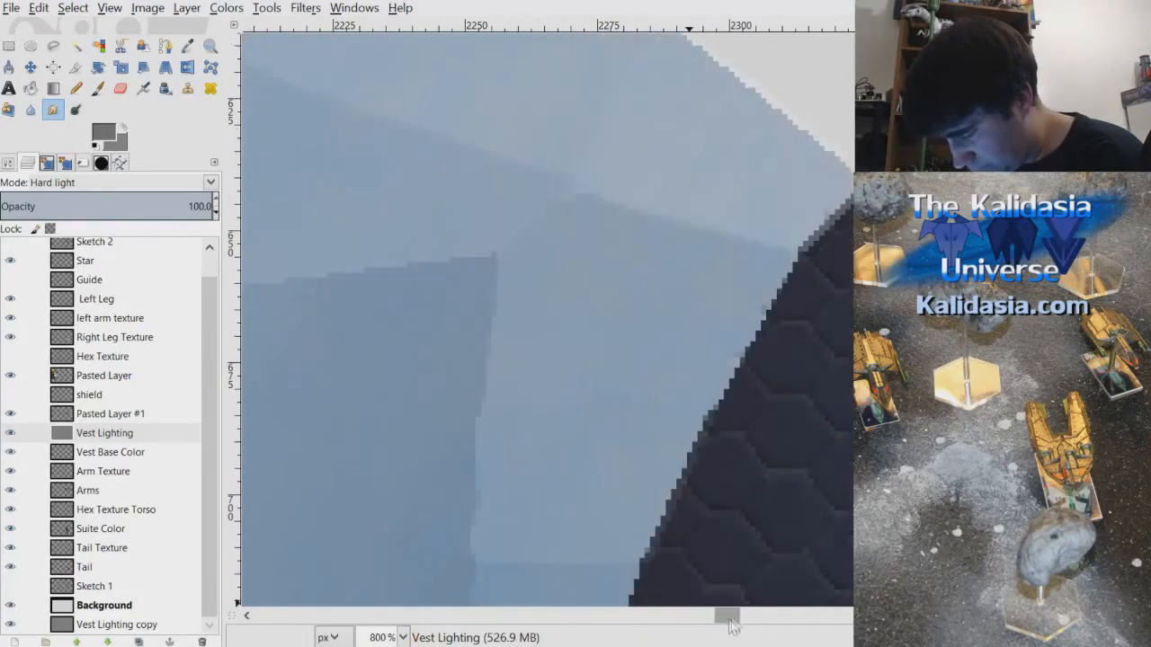
scroll(727, 549, "left", 5)
scroll(729, 82, "down", 4)
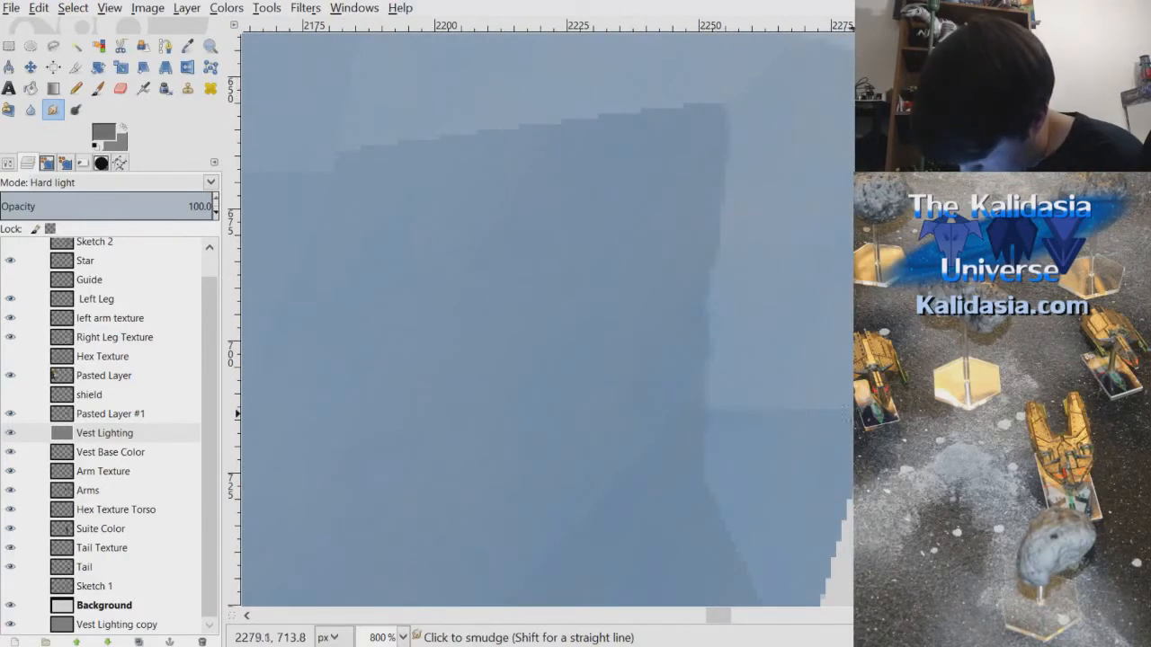
scroll(798, 168, "down", 1)
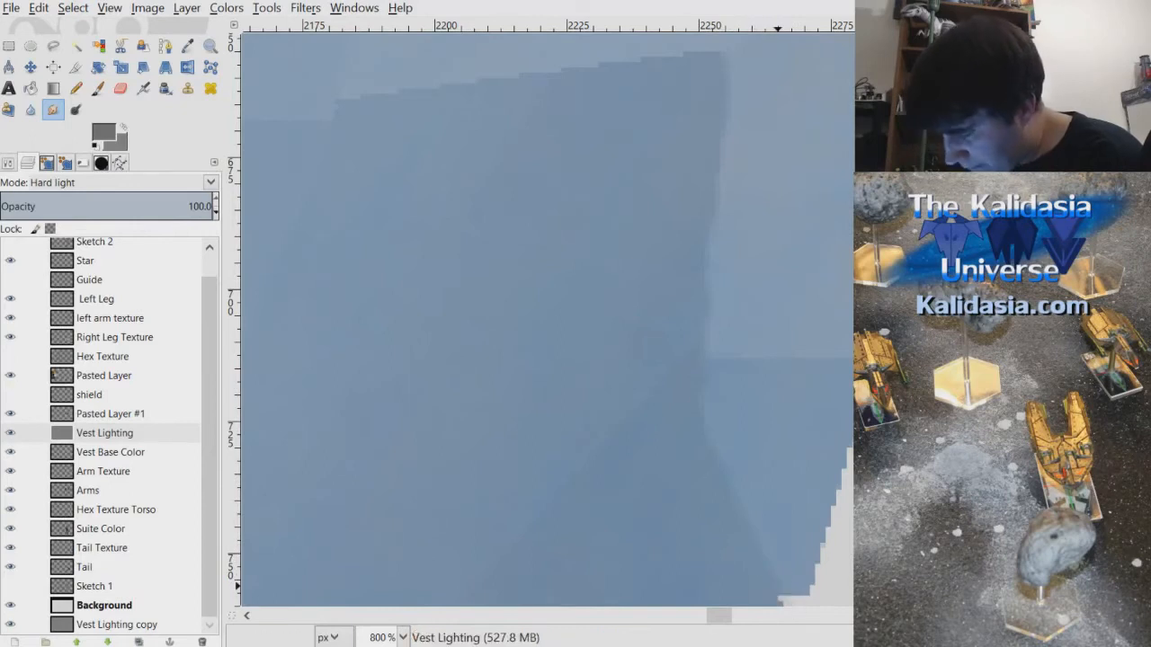
- Smudge the stair-stepped upper edge of the large right chest facet, up to its corner below the collar
scroll(746, 603, "up", 5)
scroll(723, 620, "left", 1)
scroll(719, 621, "left", 1)
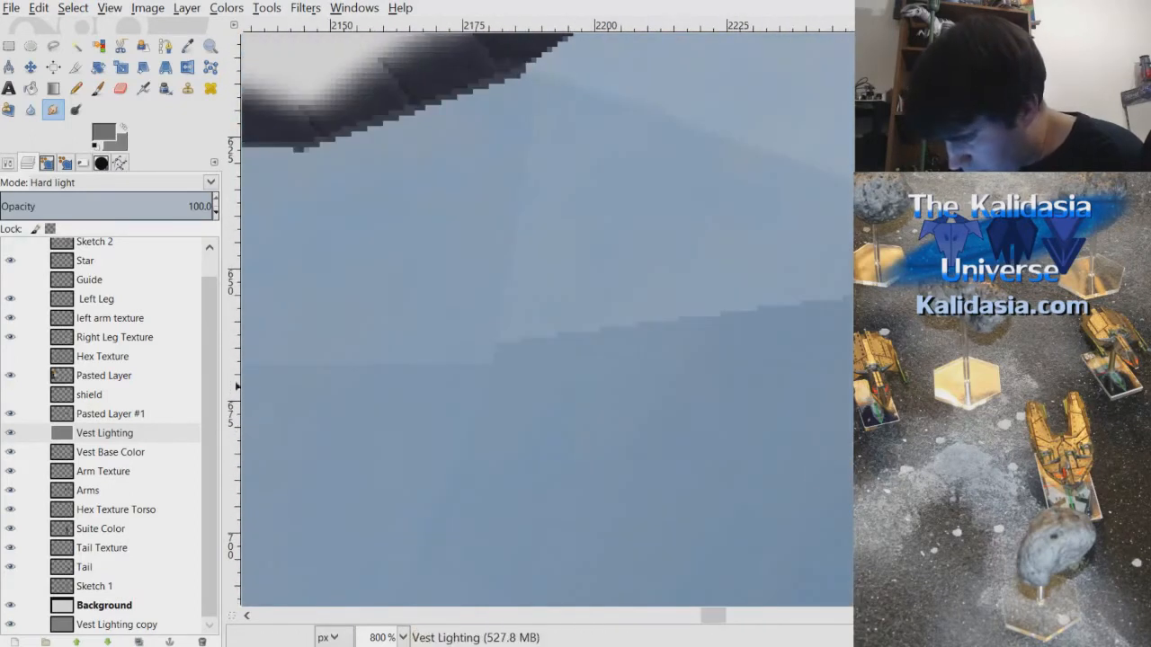
scroll(714, 614, "left", 1)
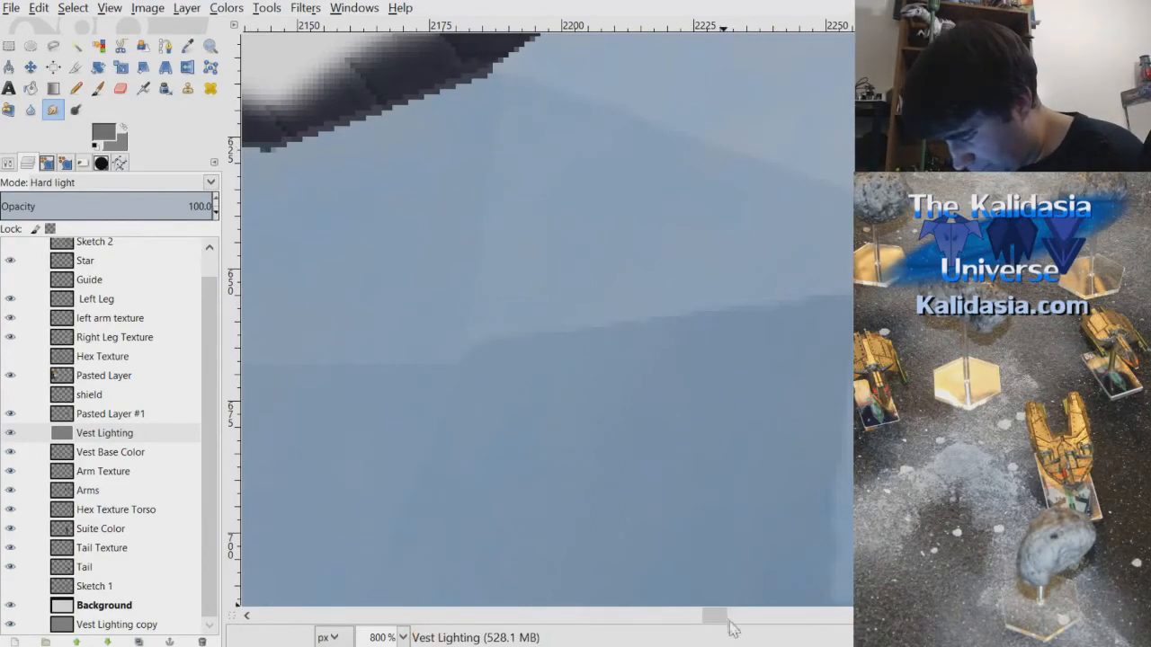
- Smudge the horizontal seam below the collar along the top of the central chest facet
scroll(732, 630, "left", 5)
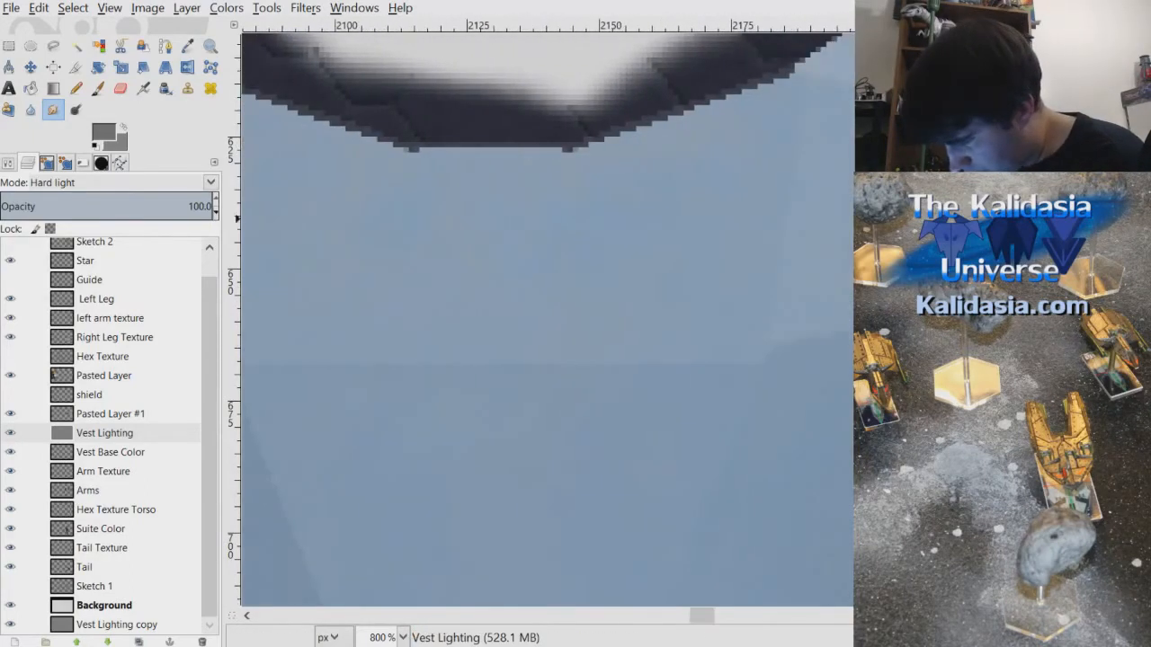
scroll(394, 225, "down", 3)
scroll(394, 272, "up", 1)
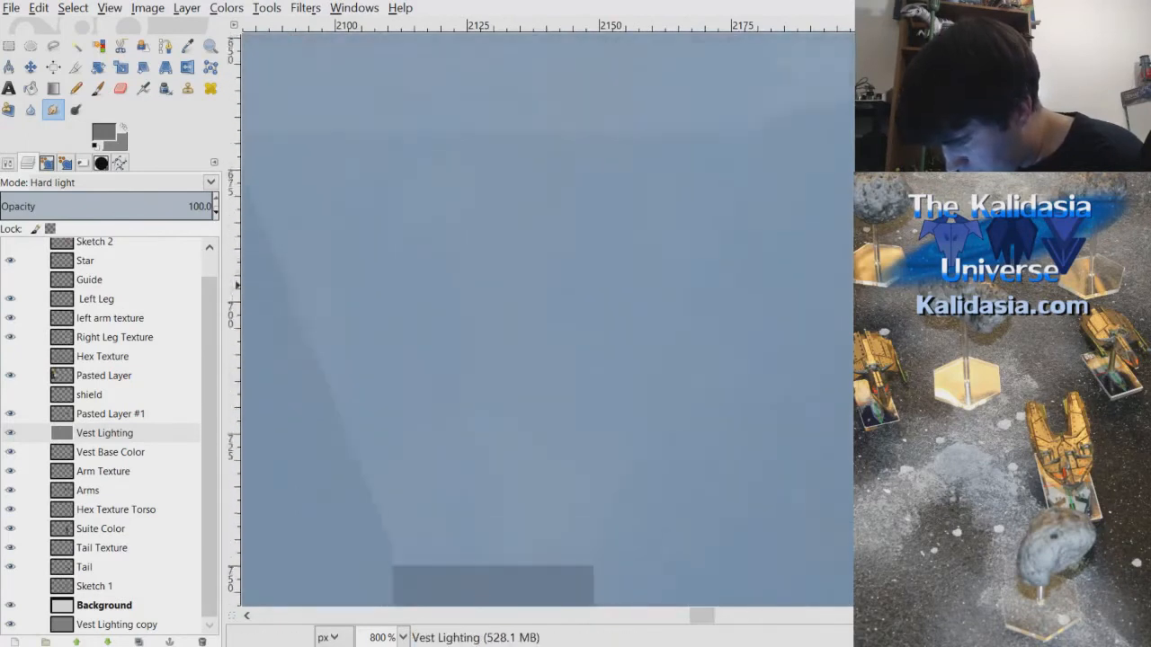
scroll(547, 319, "down", 1)
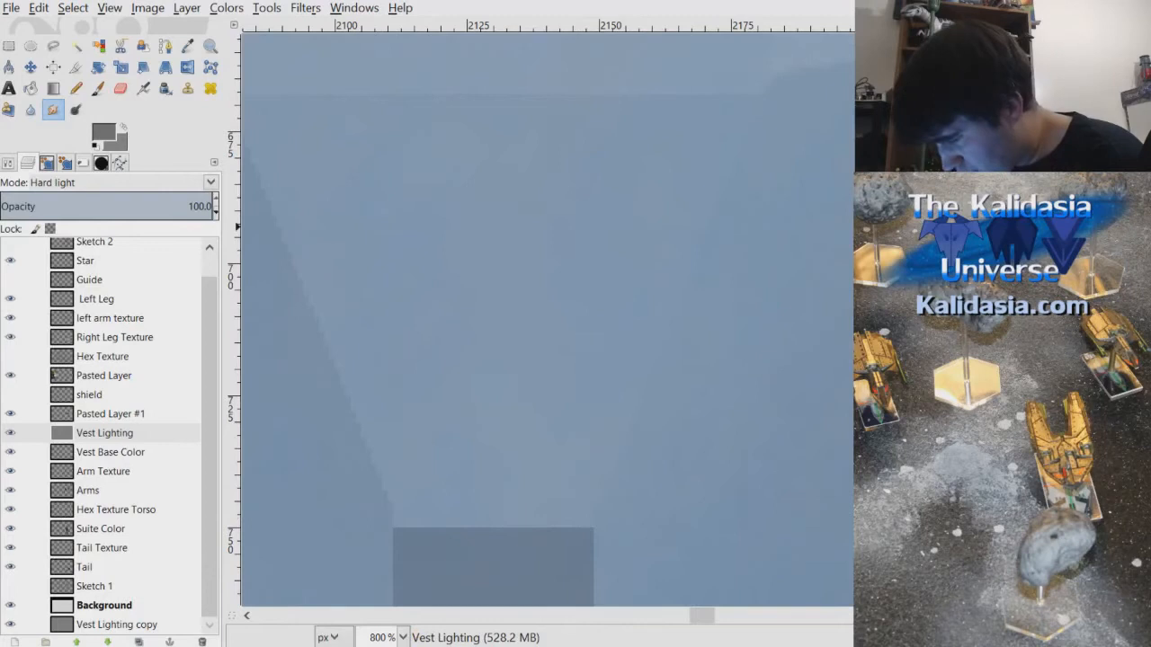
- Smudge the upper and outer edges of the lower facet to the right of the dark centre block
scroll(800, 229, "down", 5)
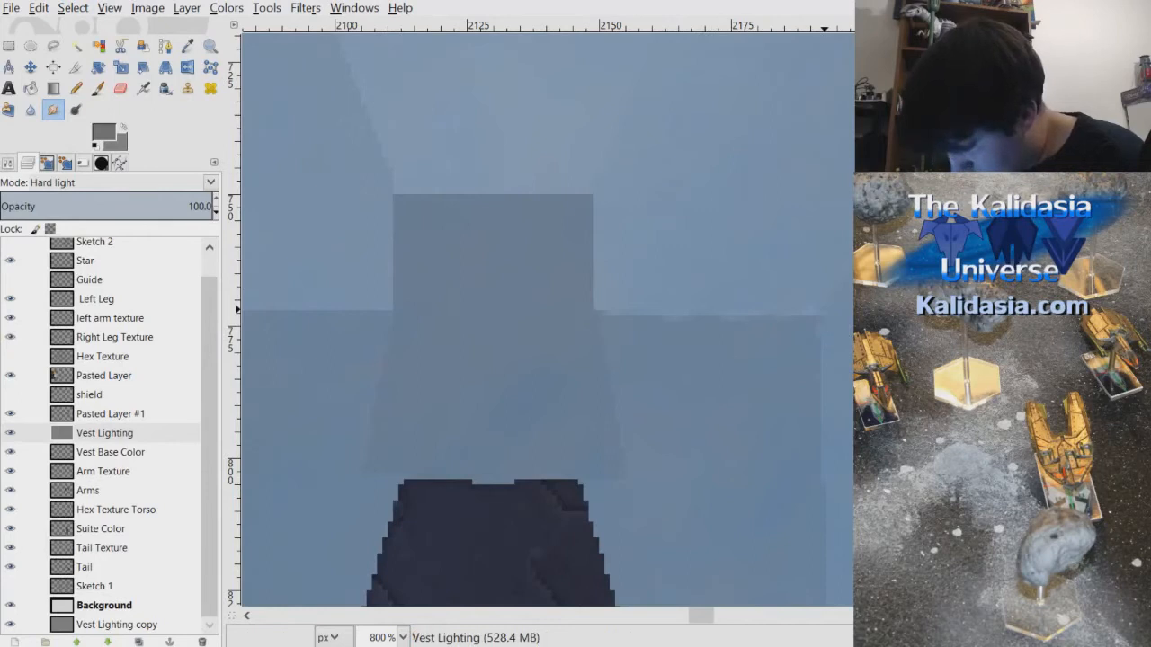
scroll(822, 154, "down", 3)
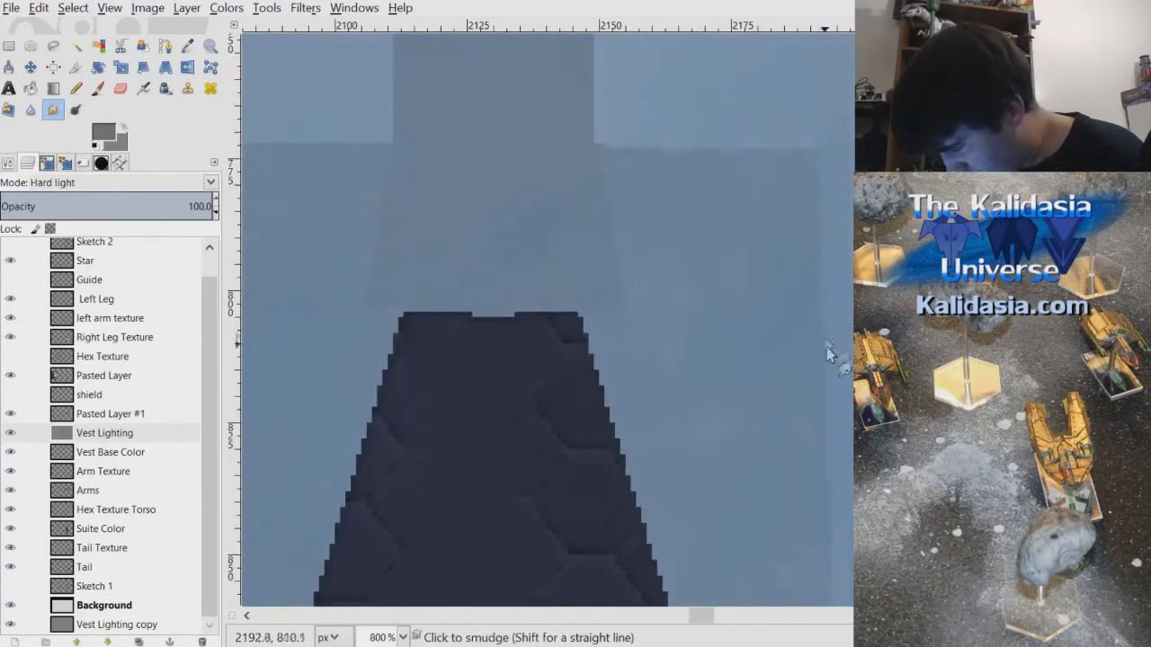
scroll(828, 405, "down", 4)
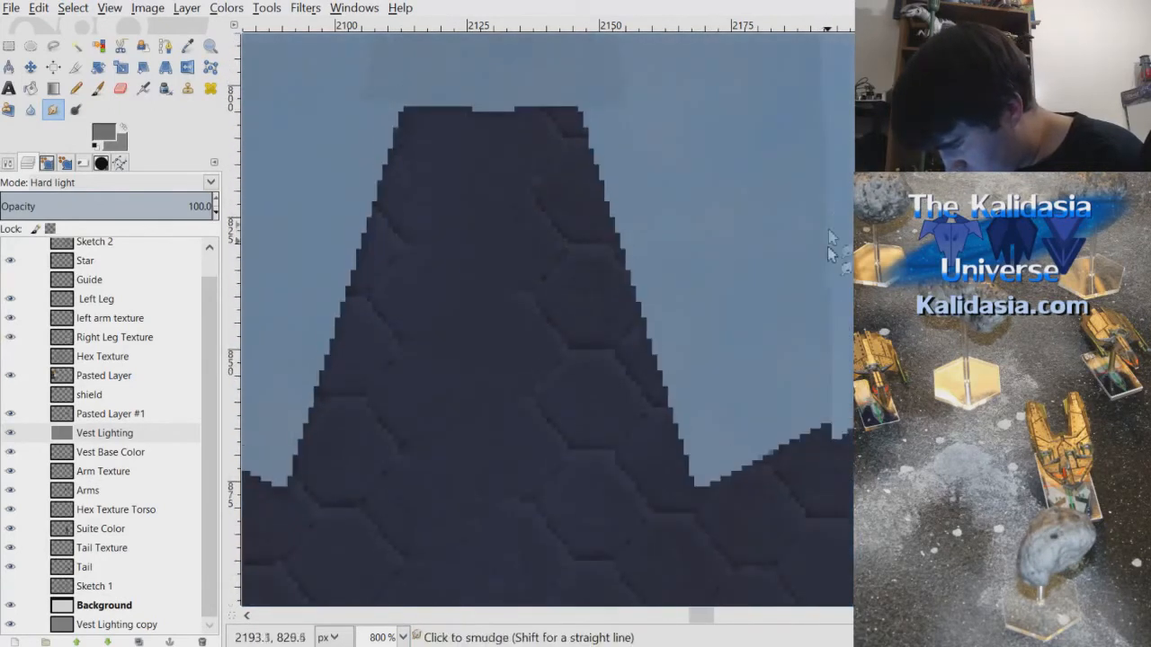
scroll(843, 411, "up", 4)
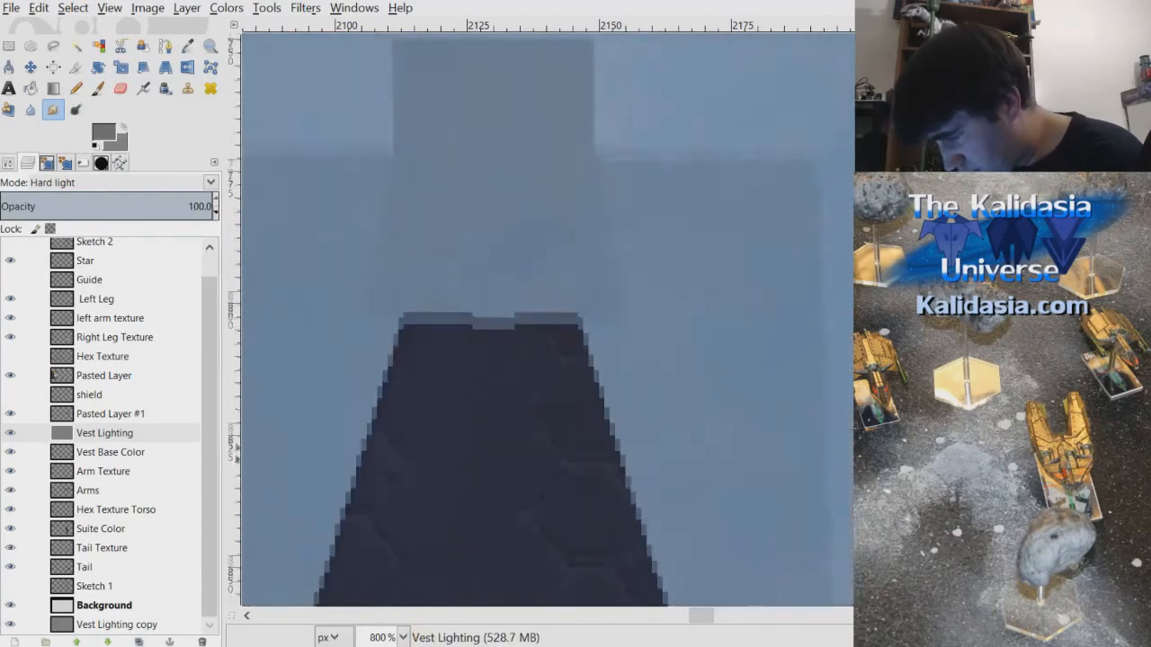
scroll(836, 269, "down", 4)
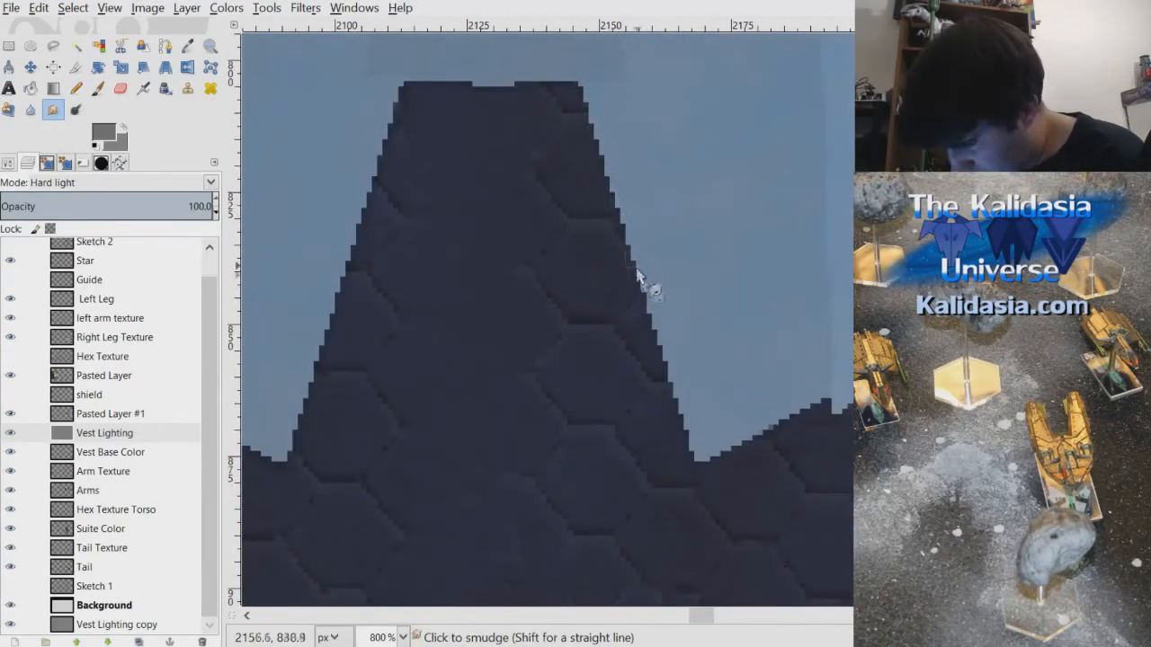
scroll(546, 324, "up", 5)
scroll(547, 324, "up", 1)
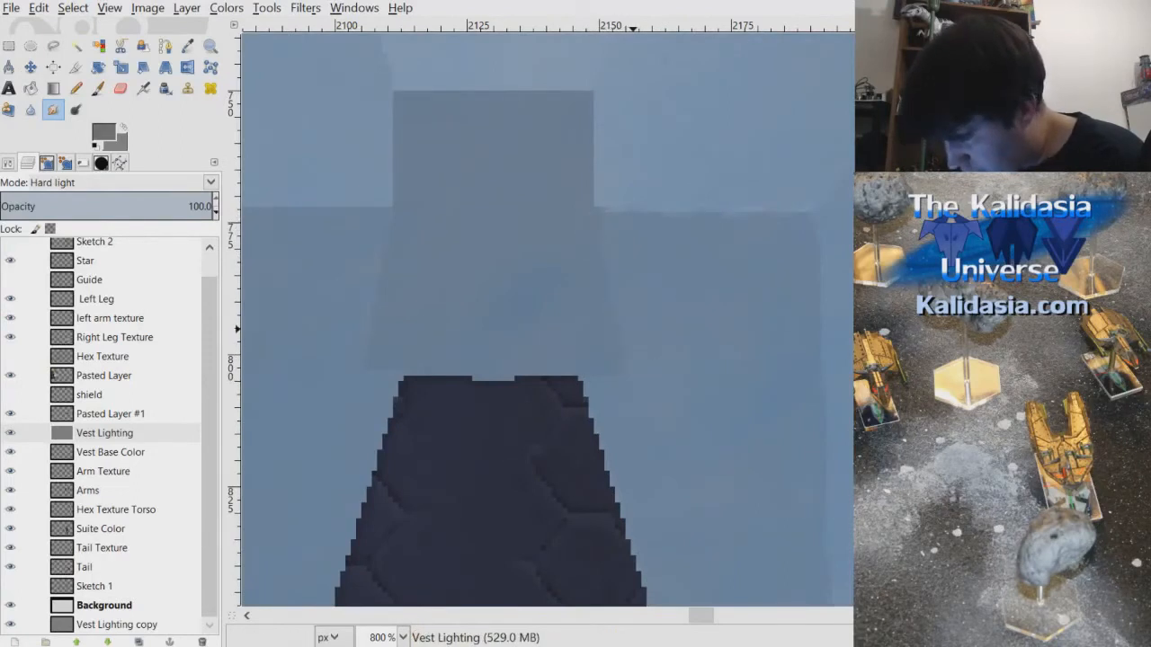
- Smudge the left diagonal edge of the central chest facet, from the dark centre block upward
scroll(629, 360, "up", 3)
scroll(707, 620, "left", 4)
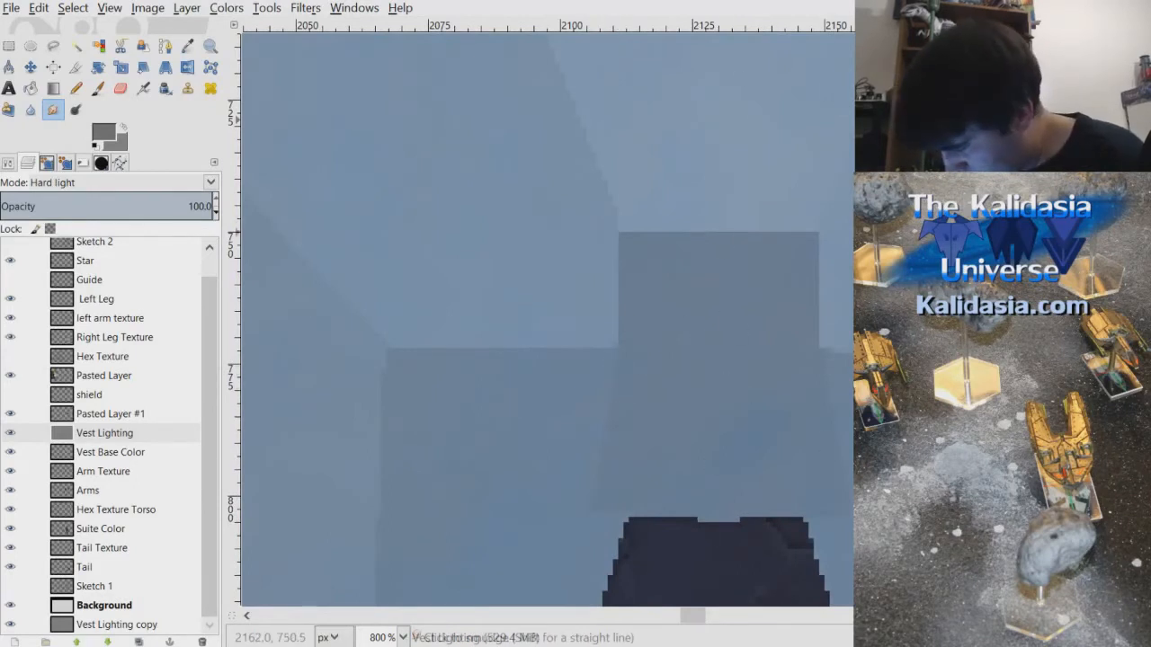
scroll(821, 216, "up", 3)
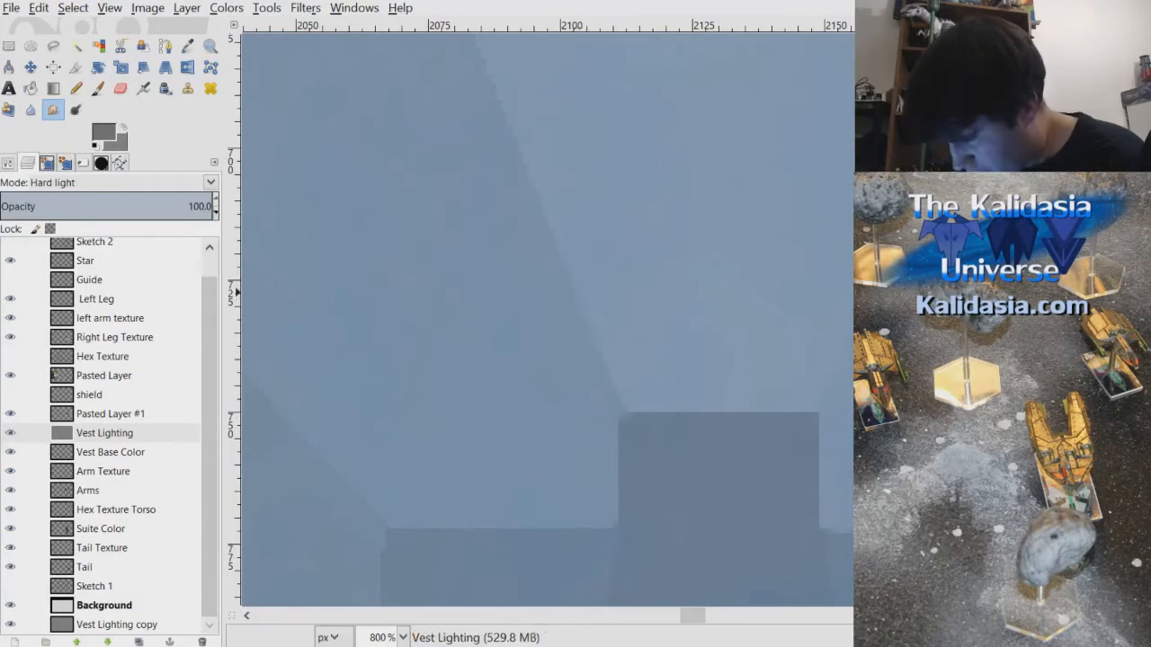
scroll(582, 306, "up", 3)
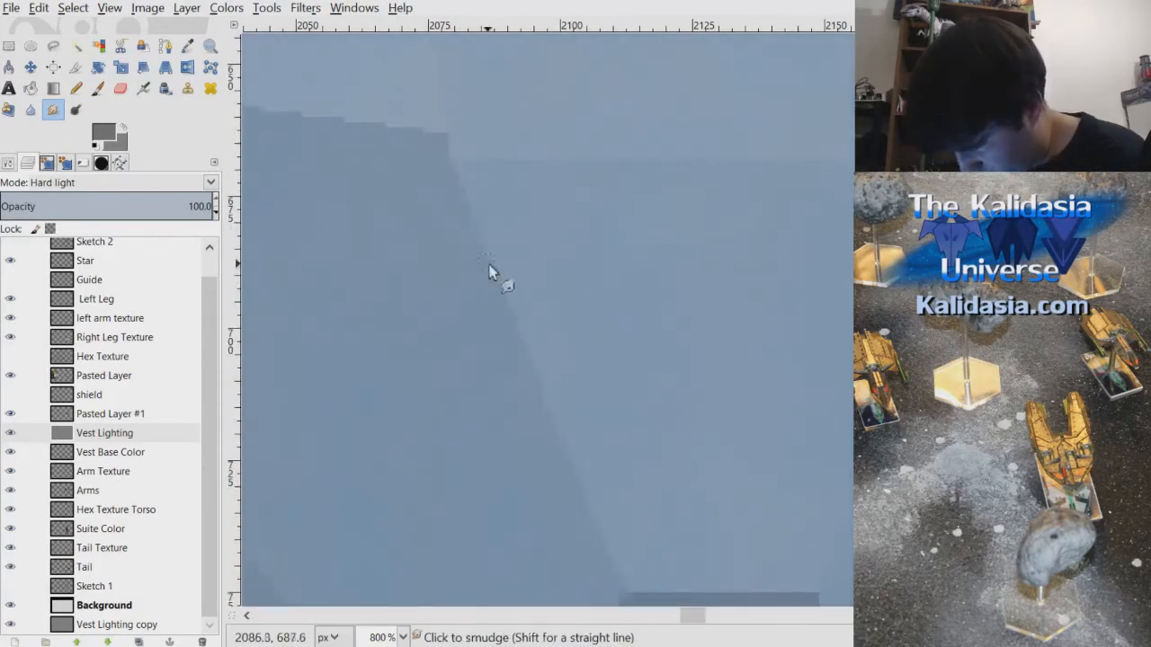
- Smudge the upper and outer edges of the large dark left chest facet
left_click_drag(697, 616, 690, 620)
scroll(570, 102, "up", 3)
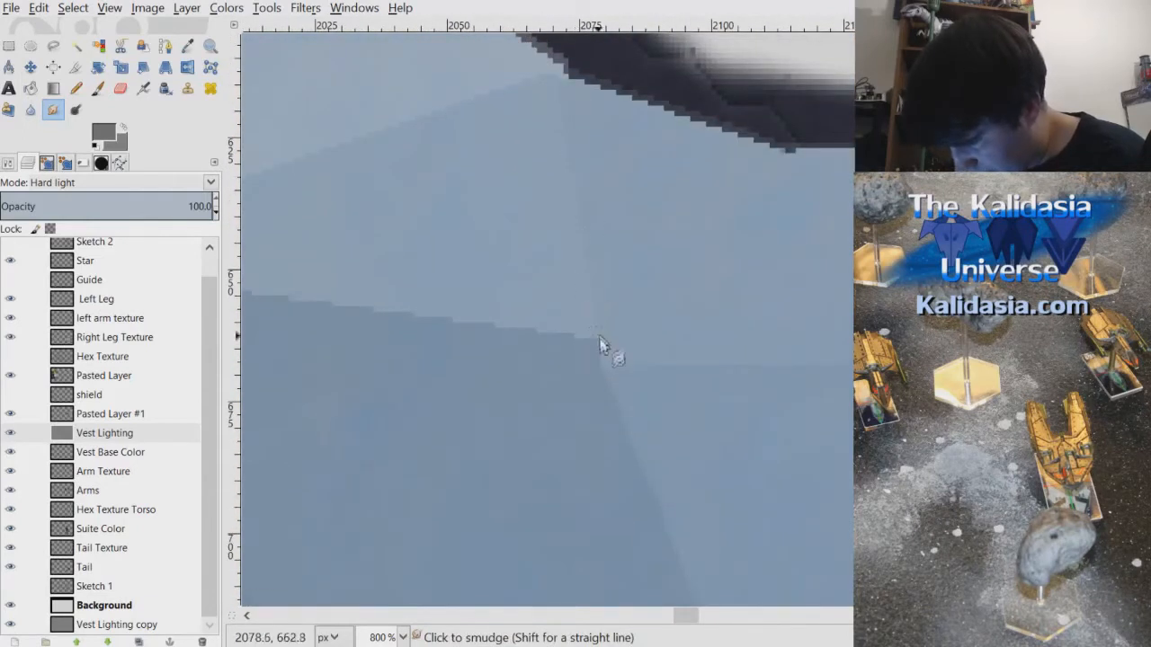
left_click_drag(698, 617, 690, 619)
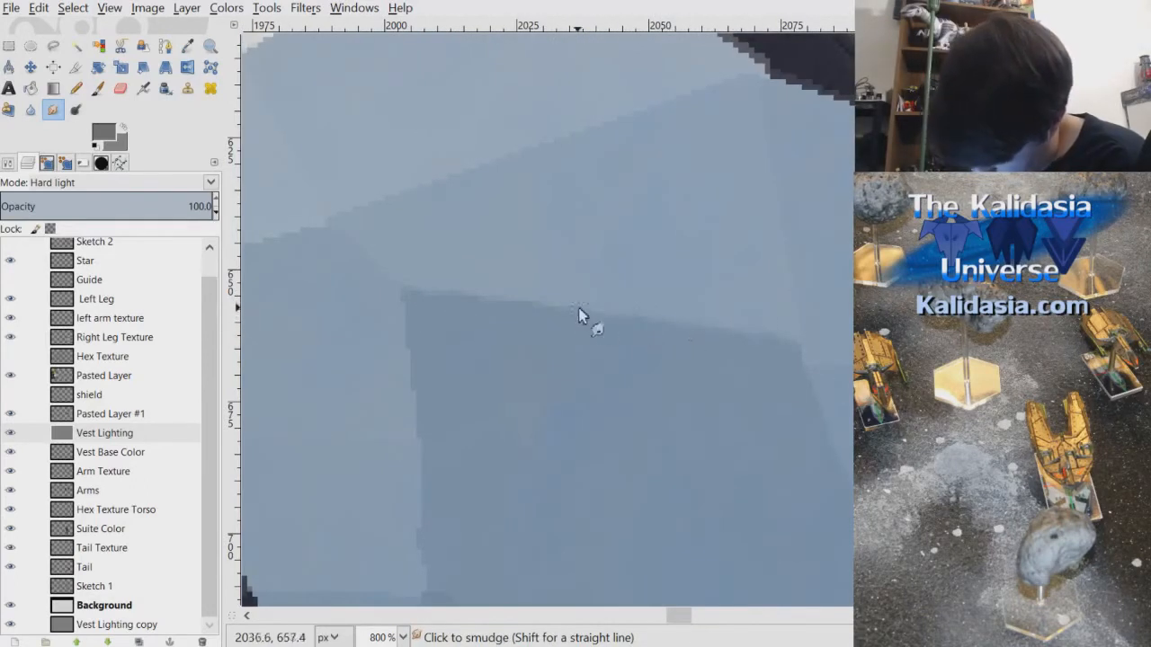
left_click_drag(685, 623, 674, 623)
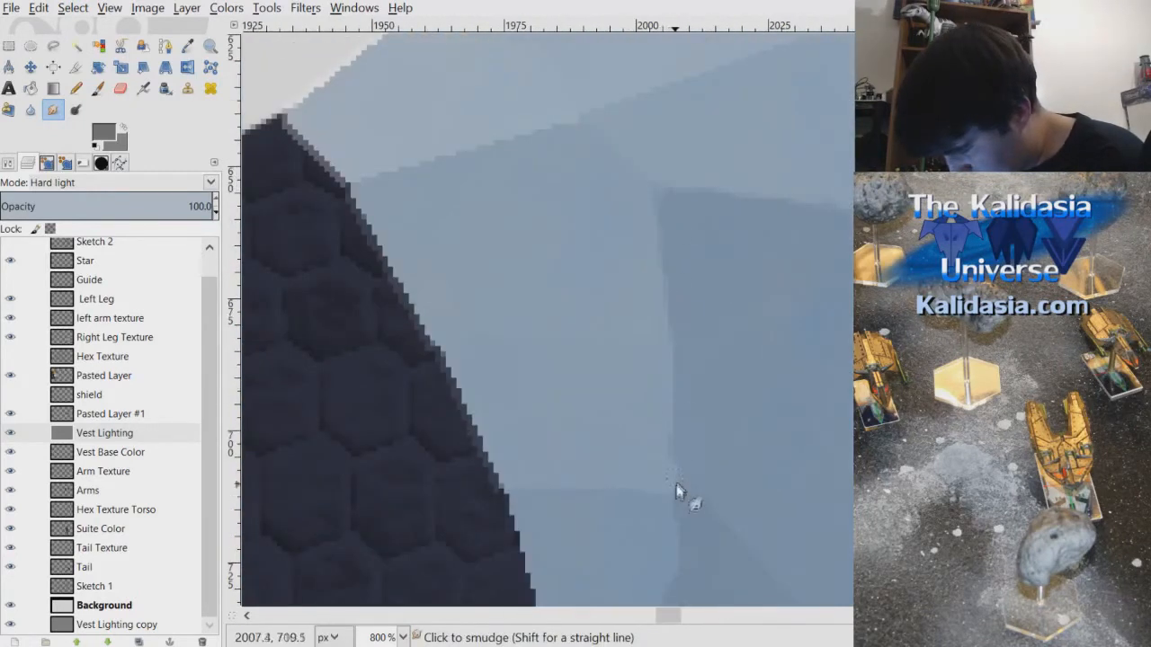
- Smudge the diagonal edge running from the facet junction near the vest's left border down to the corner of the darker lower block
scroll(678, 493, "down", 5)
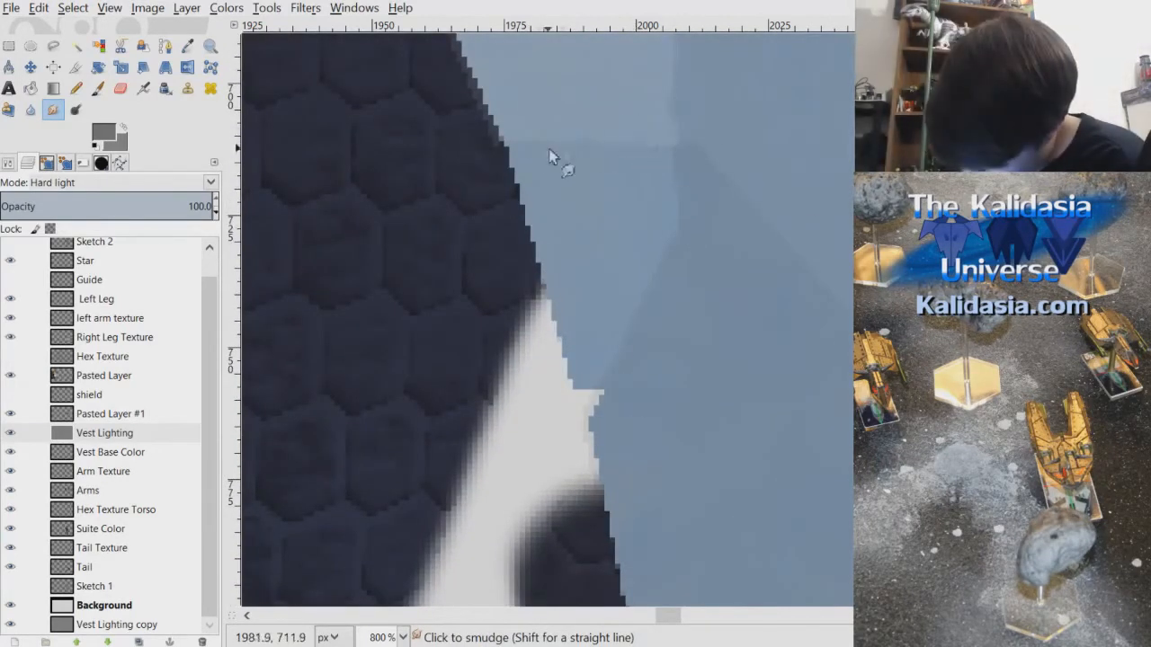
left_click_drag(667, 616, 681, 616)
left_click_drag(413, 151, 484, 233)
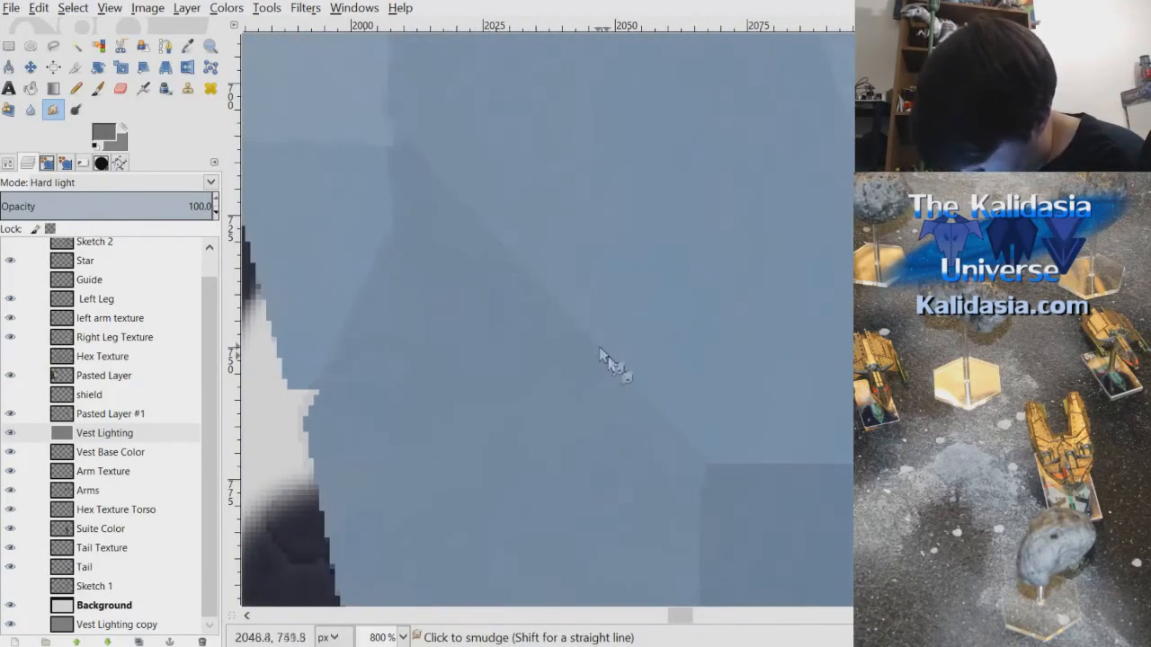
left_click_drag(528, 273, 414, 156)
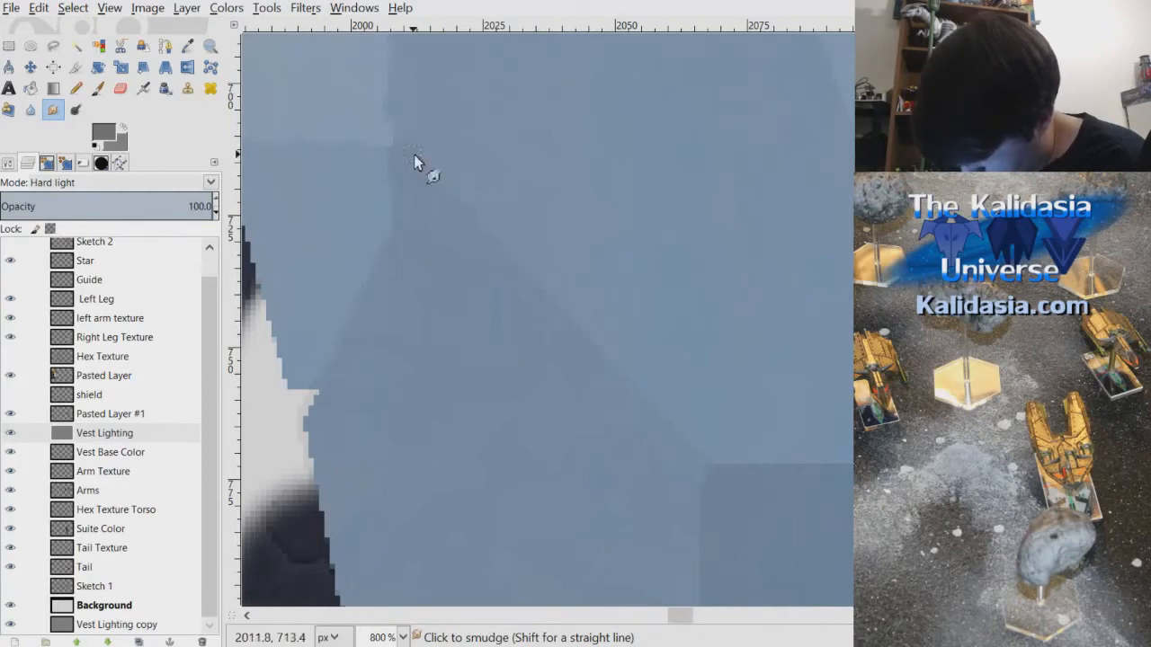
- Smudge the upper corner and vertical left edge of the darker lower block, down to the vest's bottom border
left_click_drag(860, 265, 861, 274)
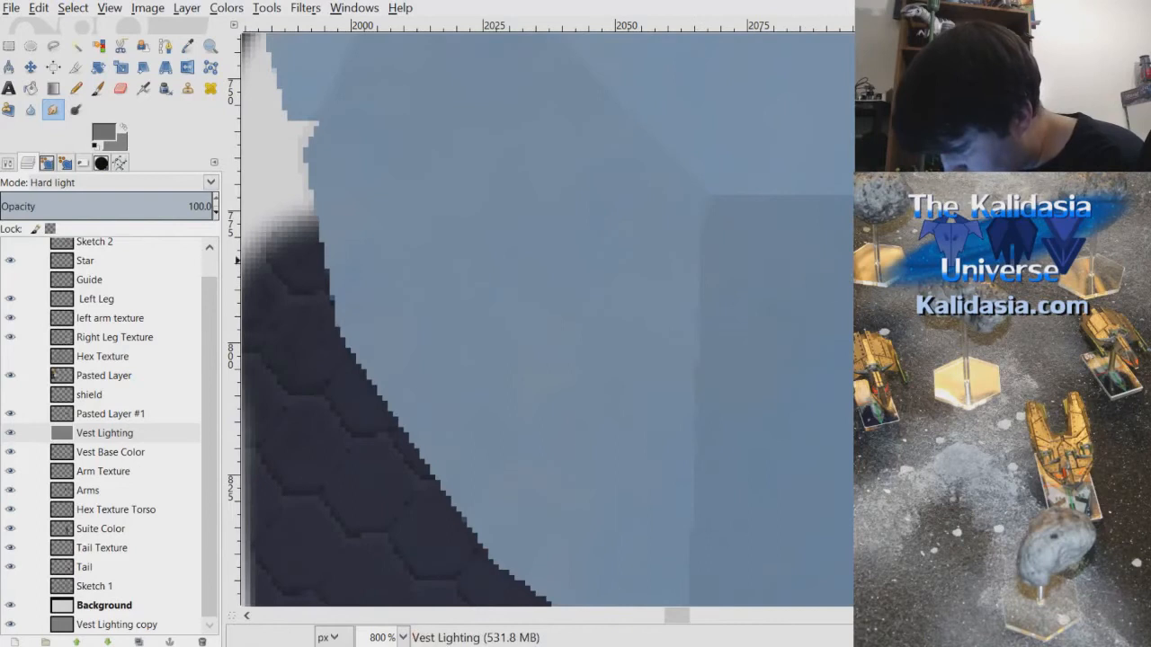
scroll(695, 252, "down", 3)
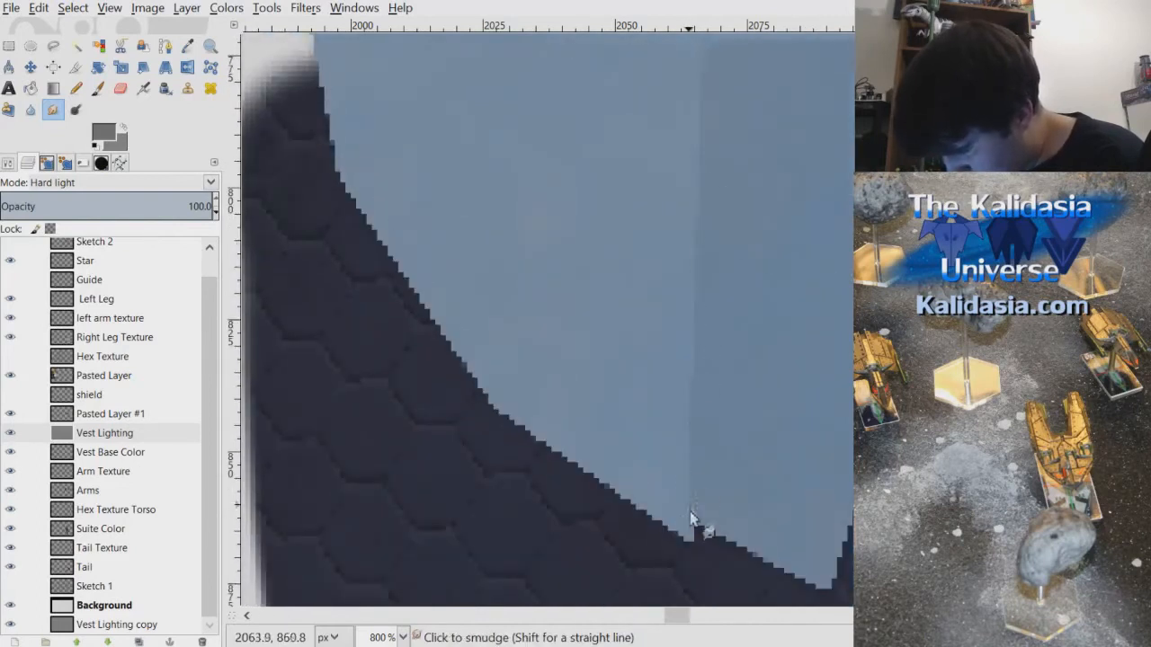
scroll(697, 531, "up", 5)
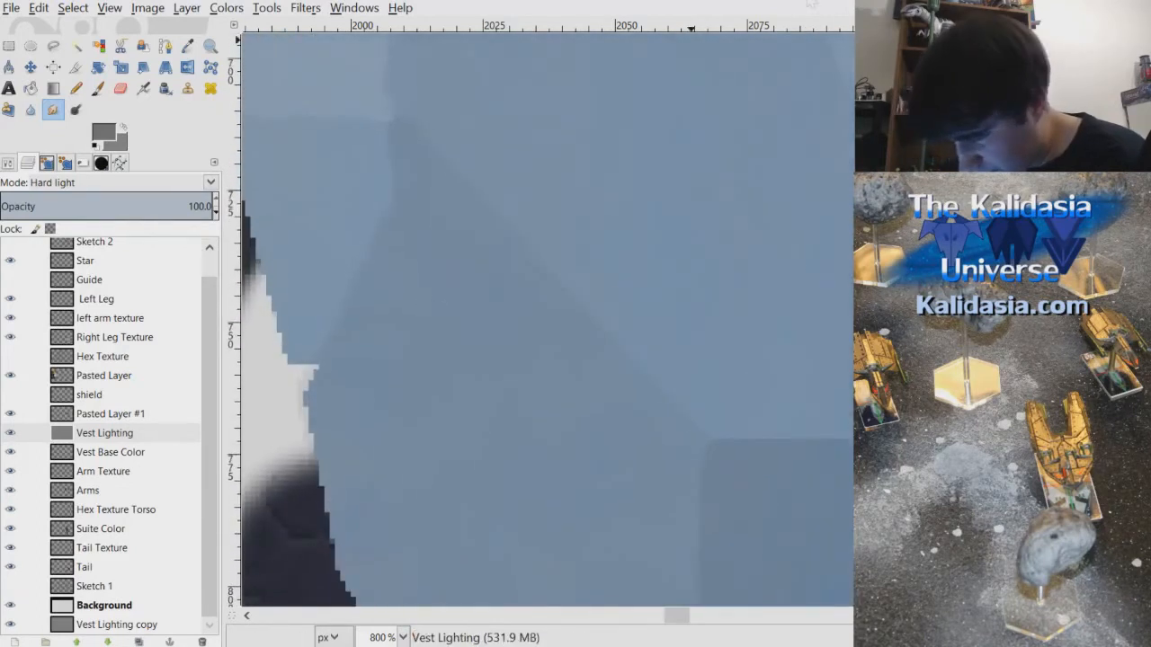
scroll(691, 270, "up", 3)
left_click_drag(678, 615, 666, 618)
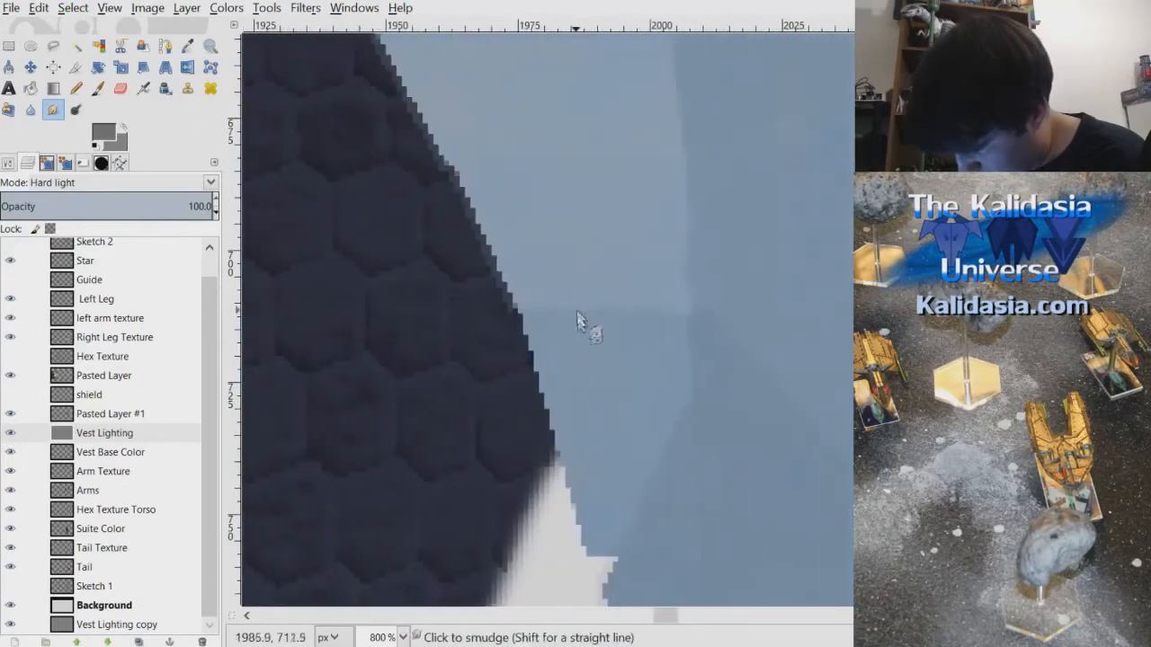
- Examine the vest's shading and facet edges around both shoulders and the collar at several magnifications
scroll(637, 337, "up", 7)
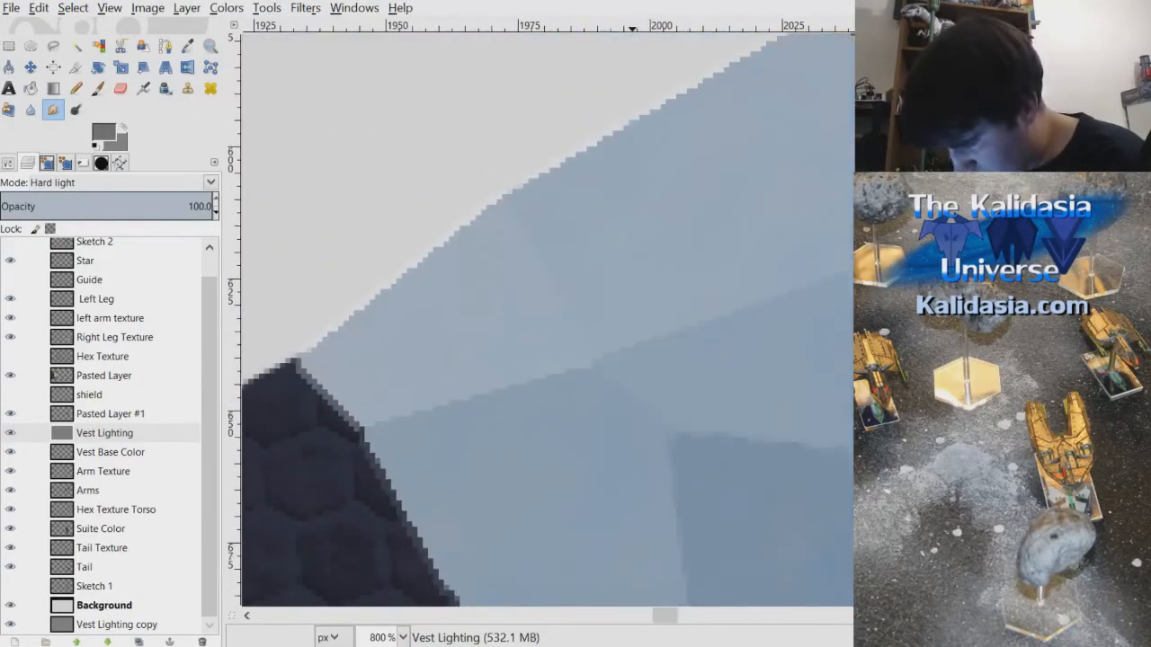
left_click_drag(664, 616, 671, 616)
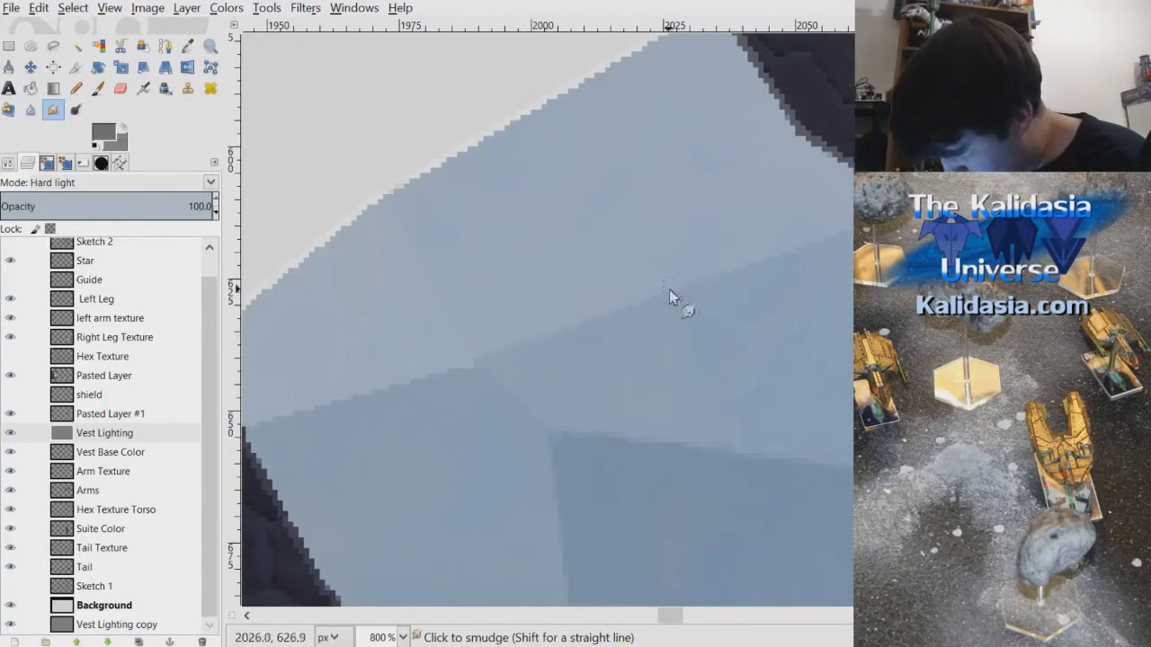
left_click_drag(681, 615, 658, 615)
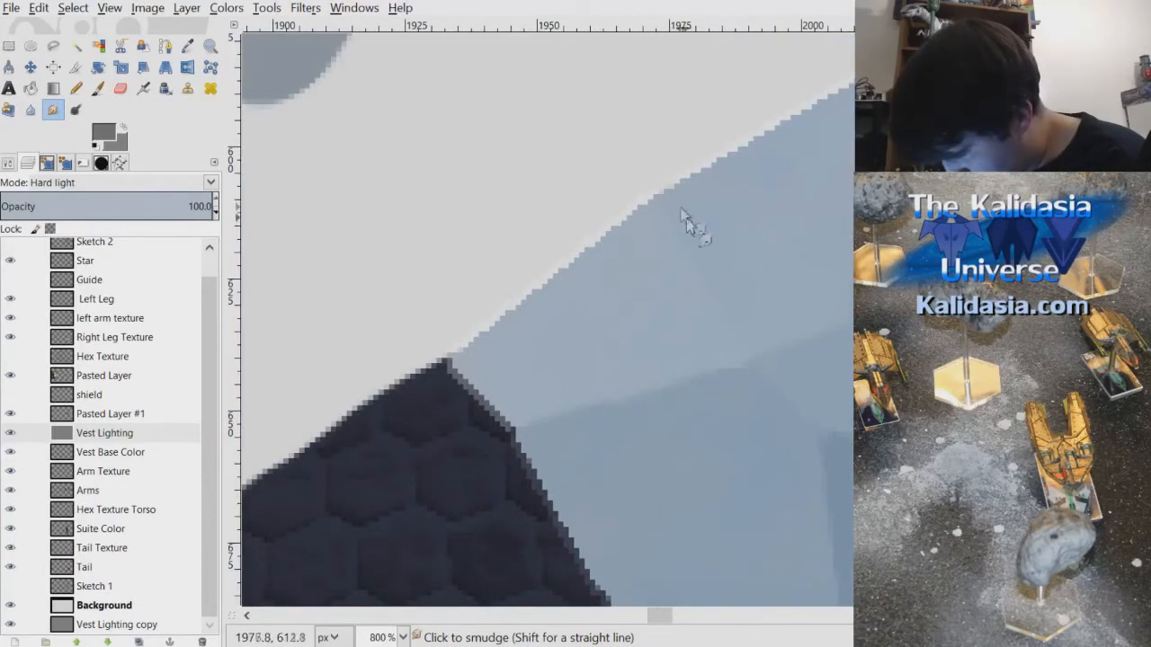
scroll(762, 360, "down", 5)
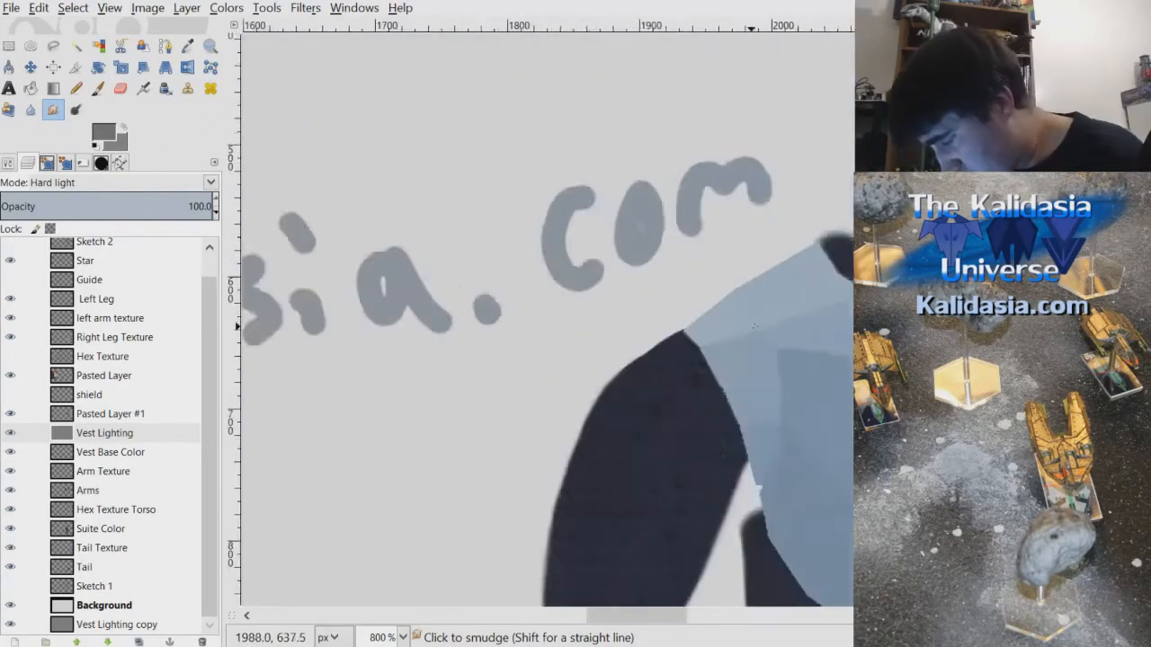
left_click_drag(688, 618, 738, 628)
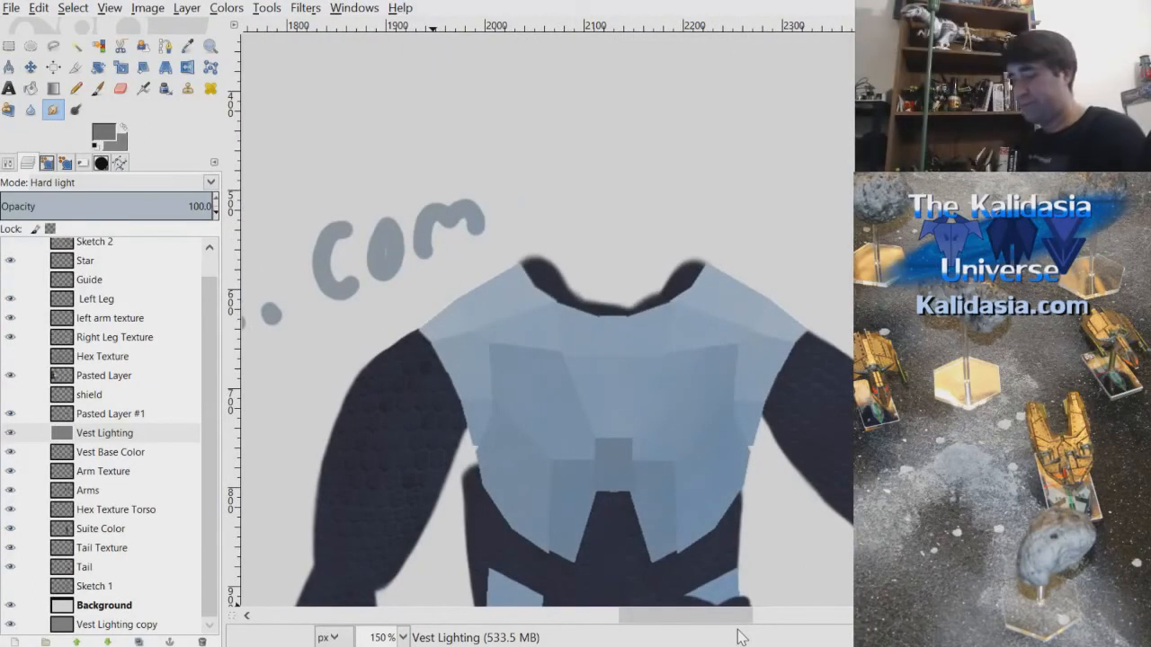
scroll(745, 417, "up", 1, "ctrl")
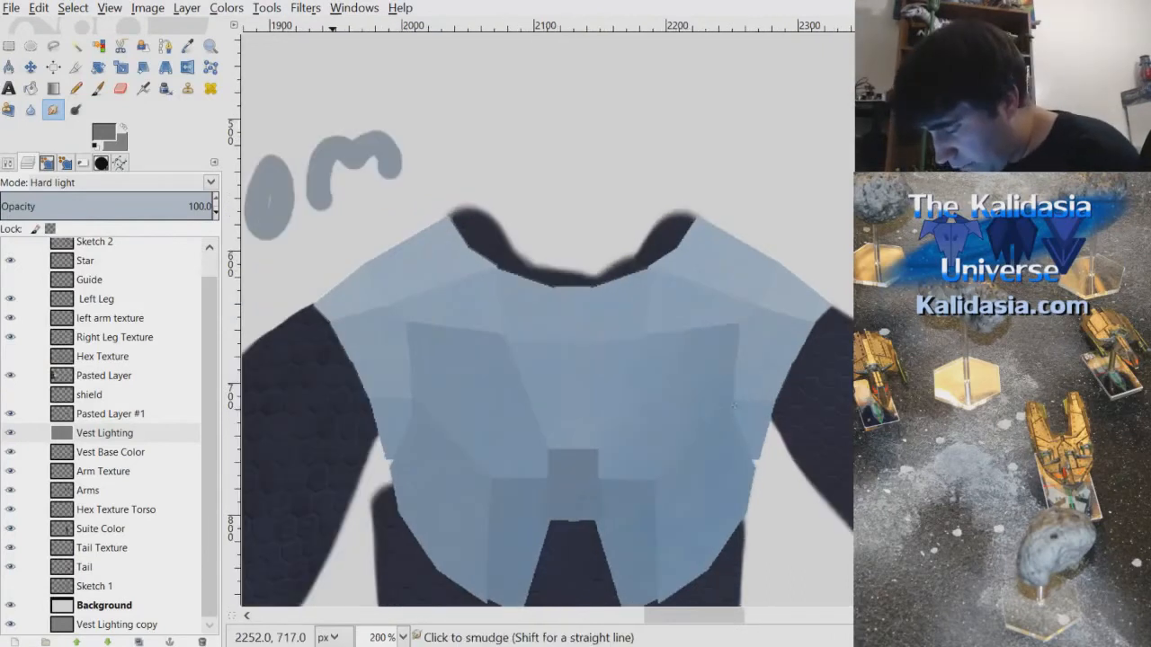
scroll(737, 395, "up", 2, "ctrl")
mouse_move(727, 615)
left_mouse_down()
mouse_move(735, 626)
mouse_move(719, 611)
left_mouse_up()
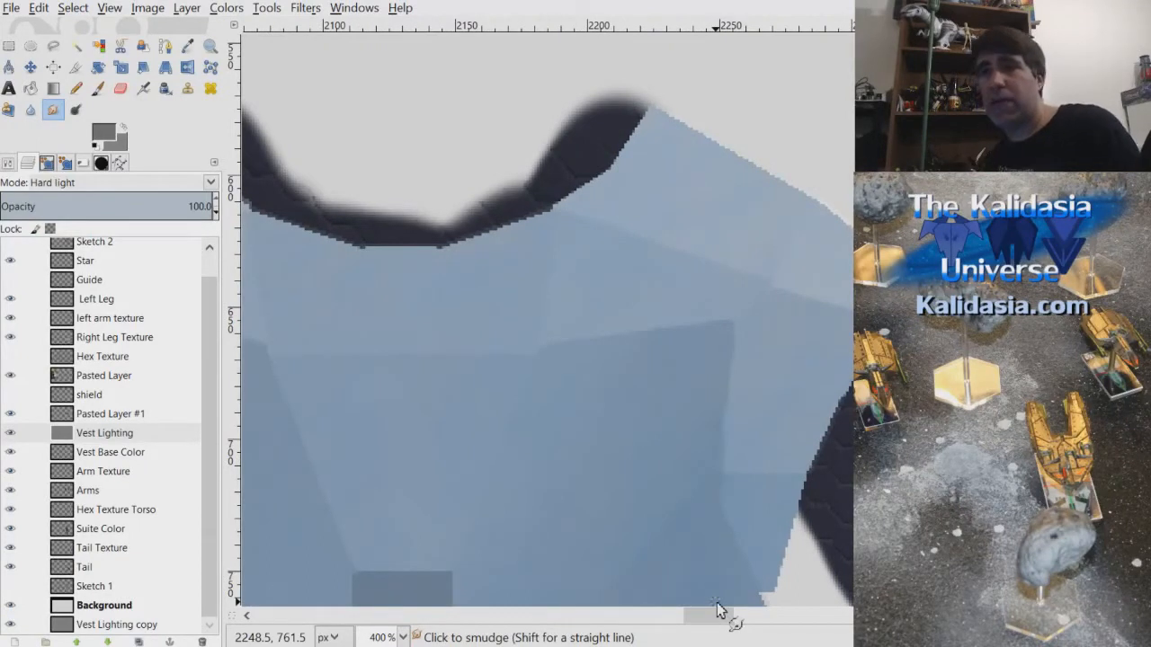
mouse_move(725, 620)
left_mouse_down()
mouse_move(737, 633)
mouse_move(729, 622)
left_mouse_up()
scroll(547, 319, "down", 2)
scroll(547, 319, "up", 2)
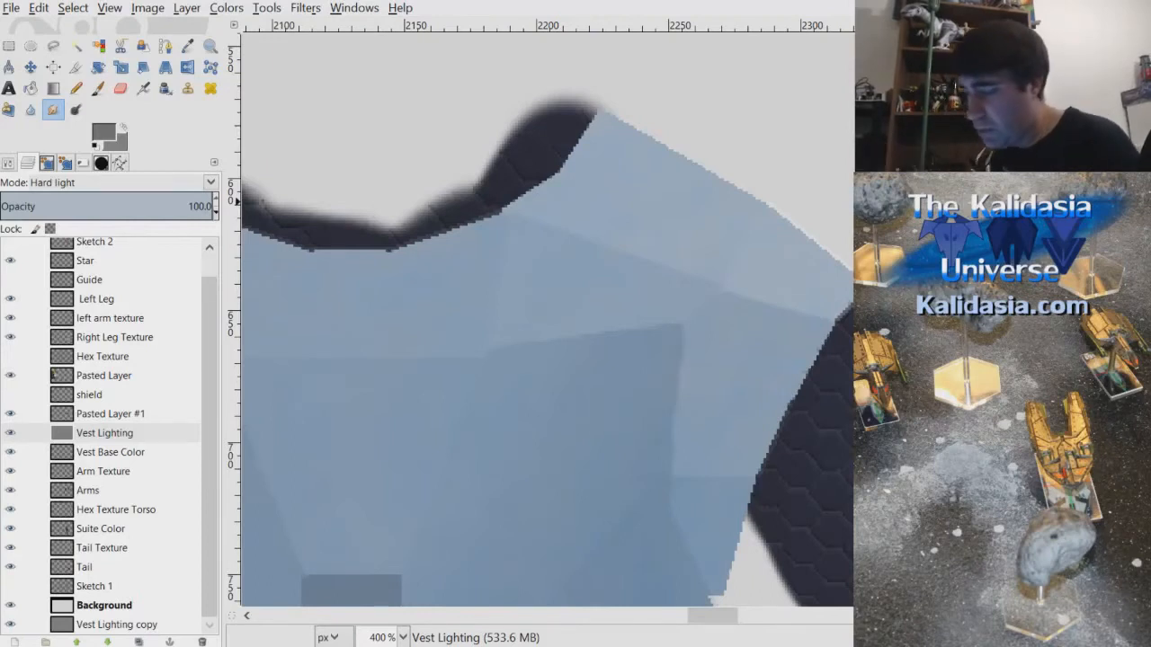
- Using Fuzzy Select on the Vest Face Mask layer, select the shoulder facet beside the collar on the image's right side
left_click(90, 452)
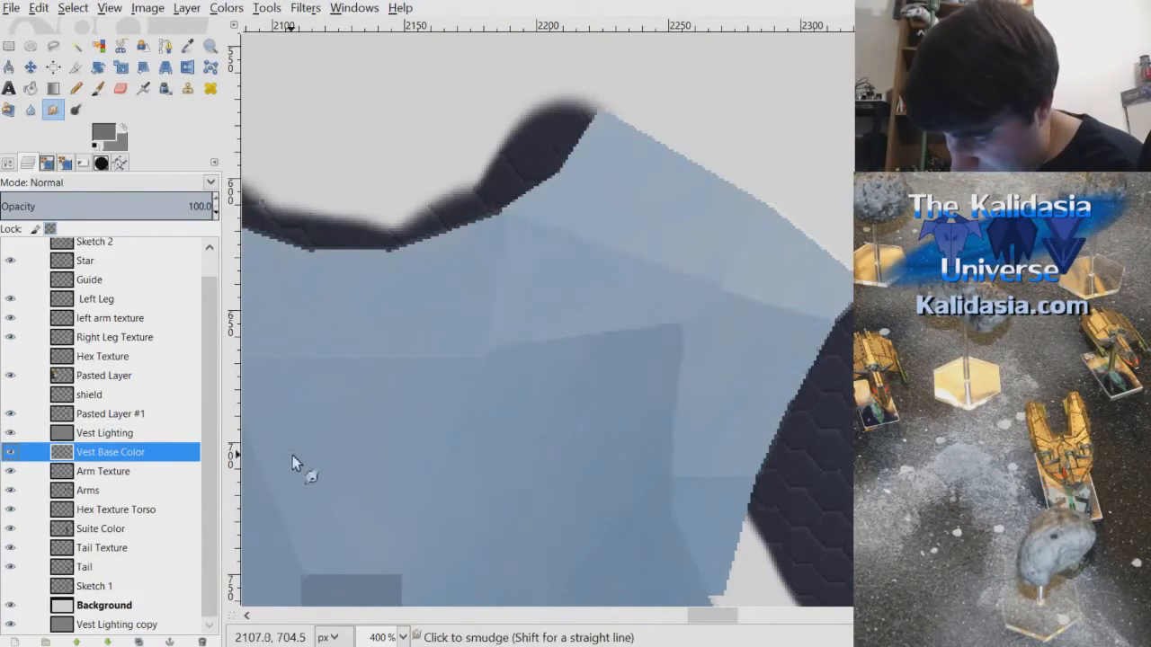
scroll(222, 266, "up", 1)
left_click(132, 255)
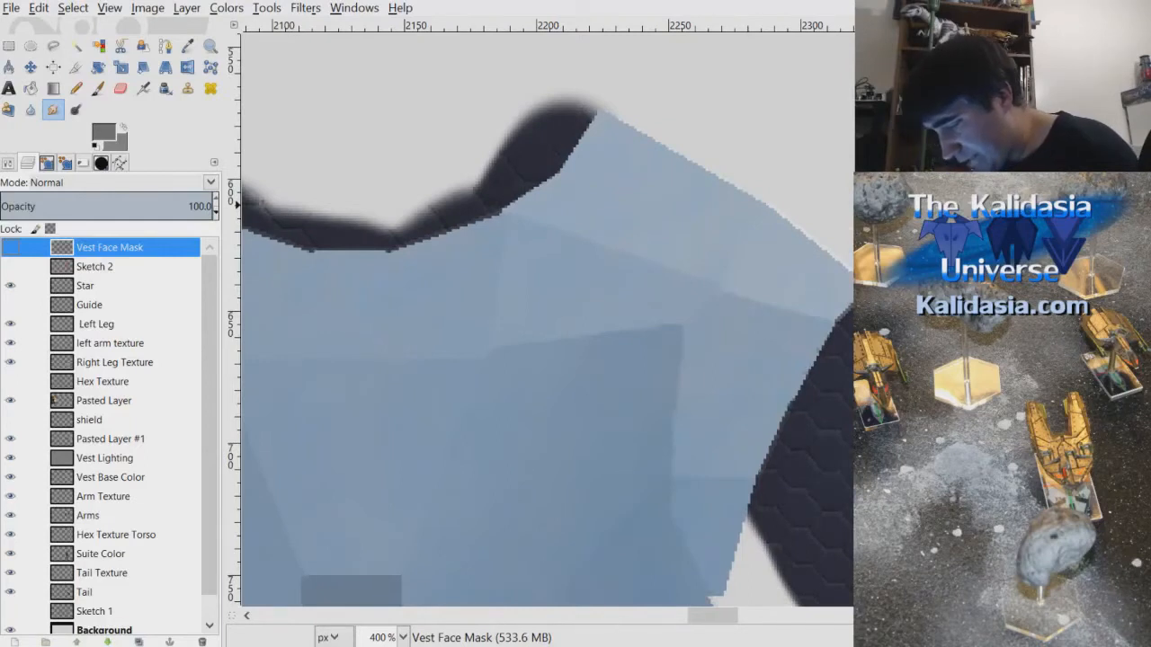
mouse_move(733, 623)
left_mouse_down()
mouse_move(709, 622)
mouse_move(735, 623)
left_mouse_up()
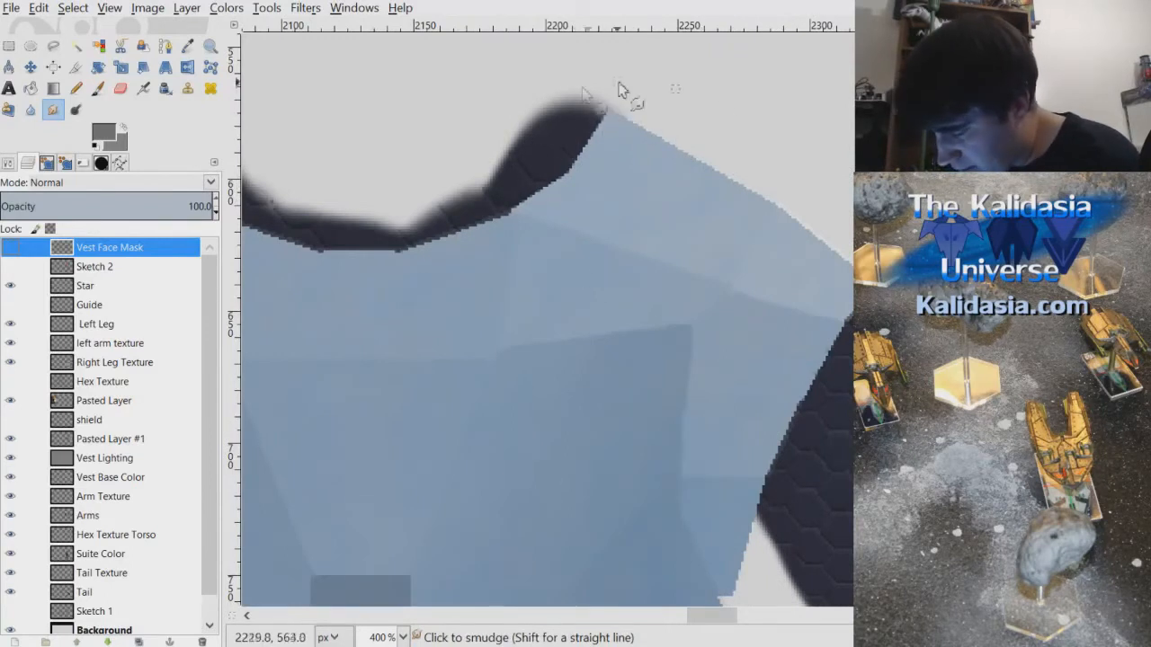
left_click_drag(712, 616, 722, 618)
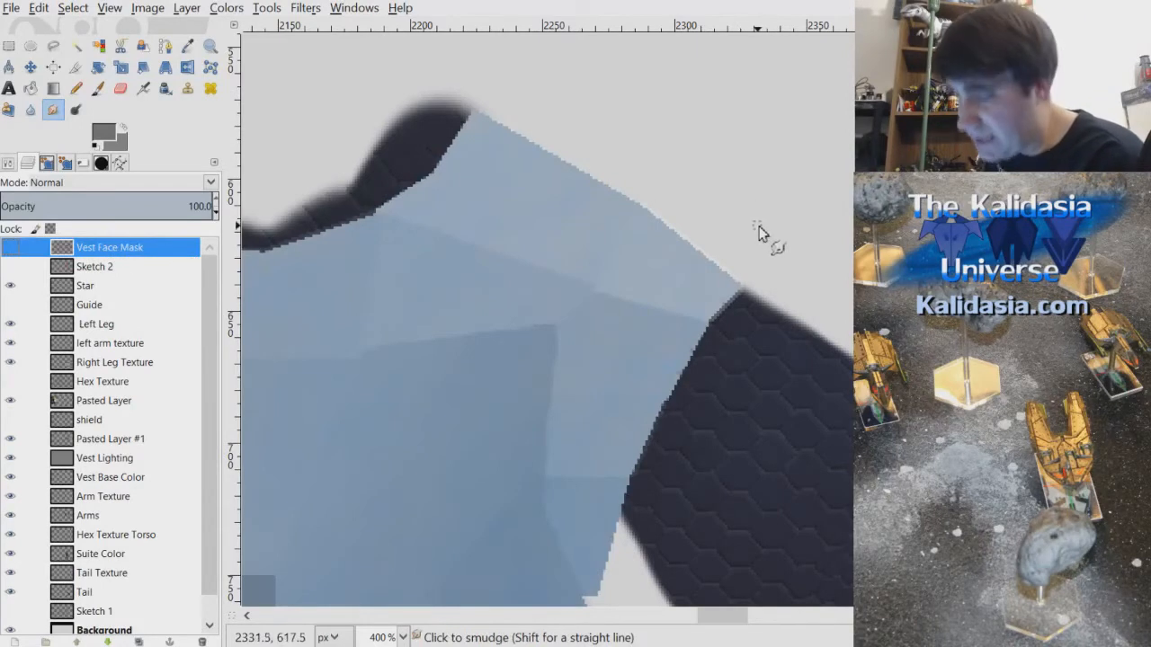
left_click(76, 46)
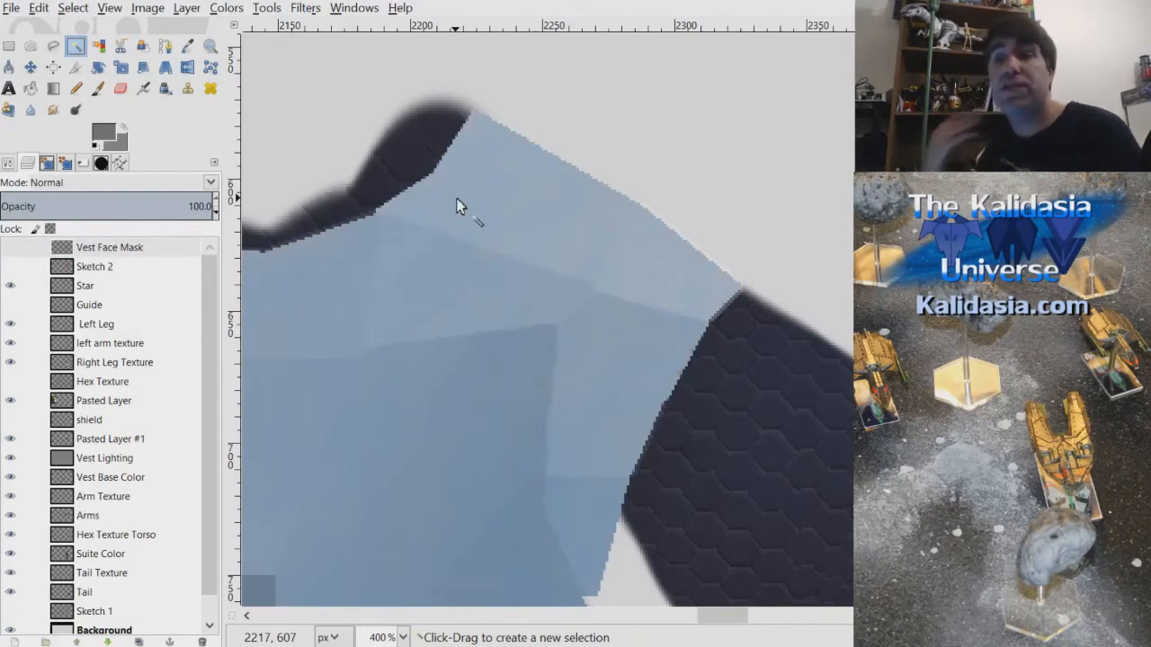
left_click(599, 208)
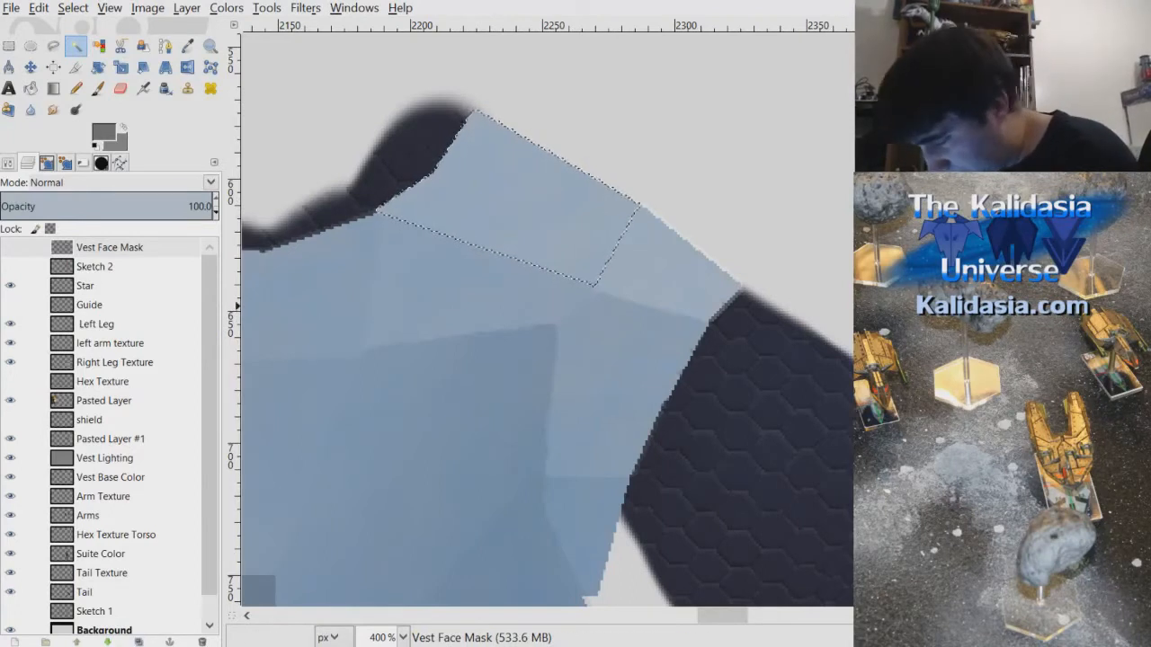
- Activate the Vest Base Color layer and choose a muted blue-grey foreground colour
left_click(140, 477)
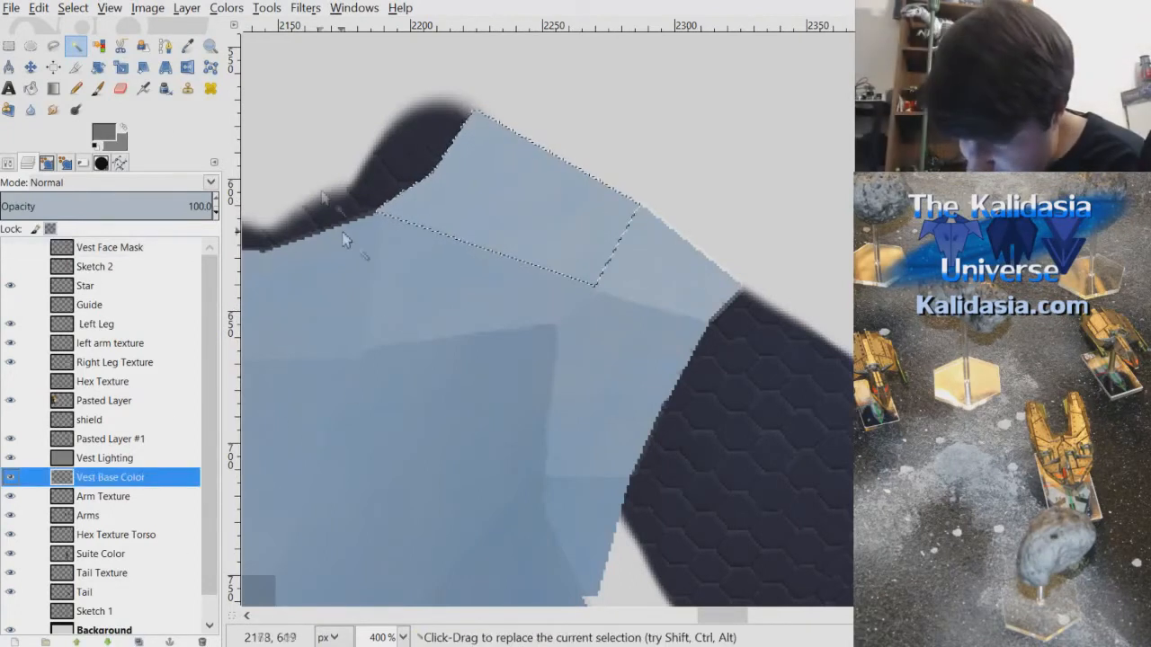
left_click(753, 122)
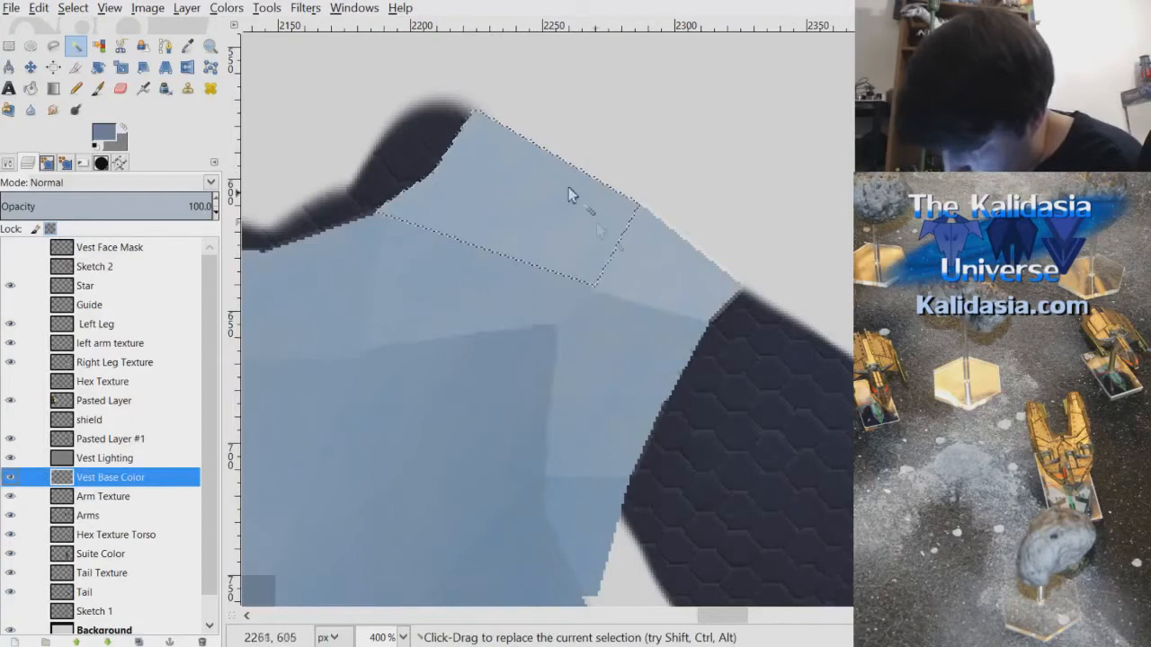
key("o")
- Configure the Airbrush with the Acrylic 03 brush at size 10.73 and a jitter amount of 1.63
left_click(9, 163)
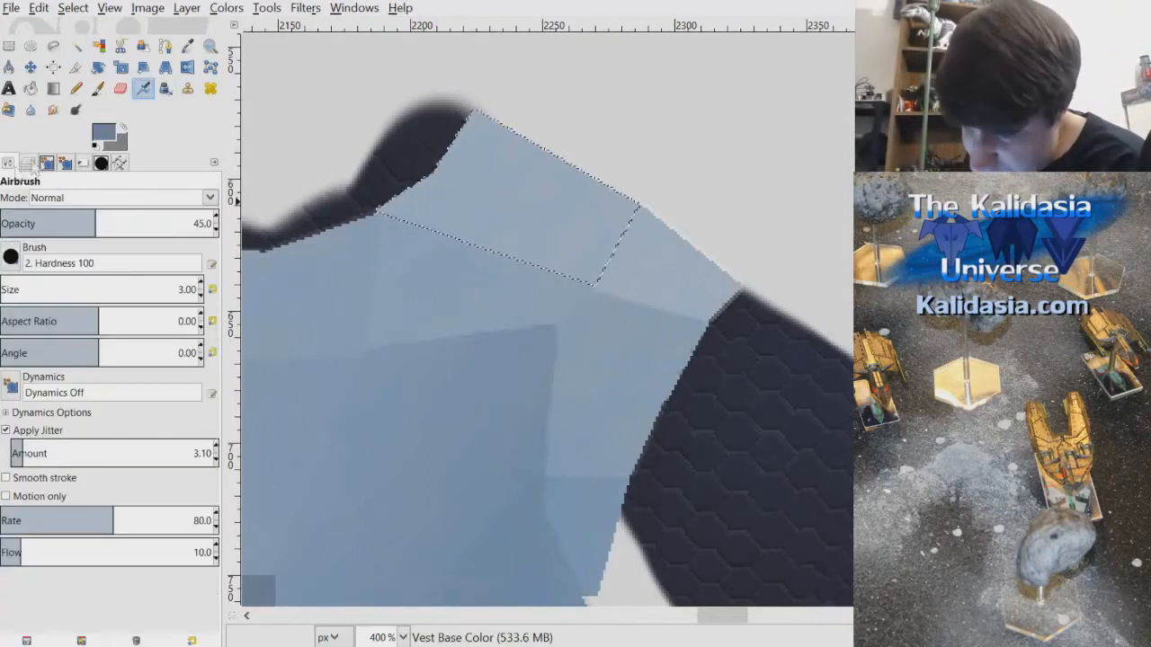
left_click(84, 321)
left_click_drag(144, 292, 173, 292)
left_click(200, 295)
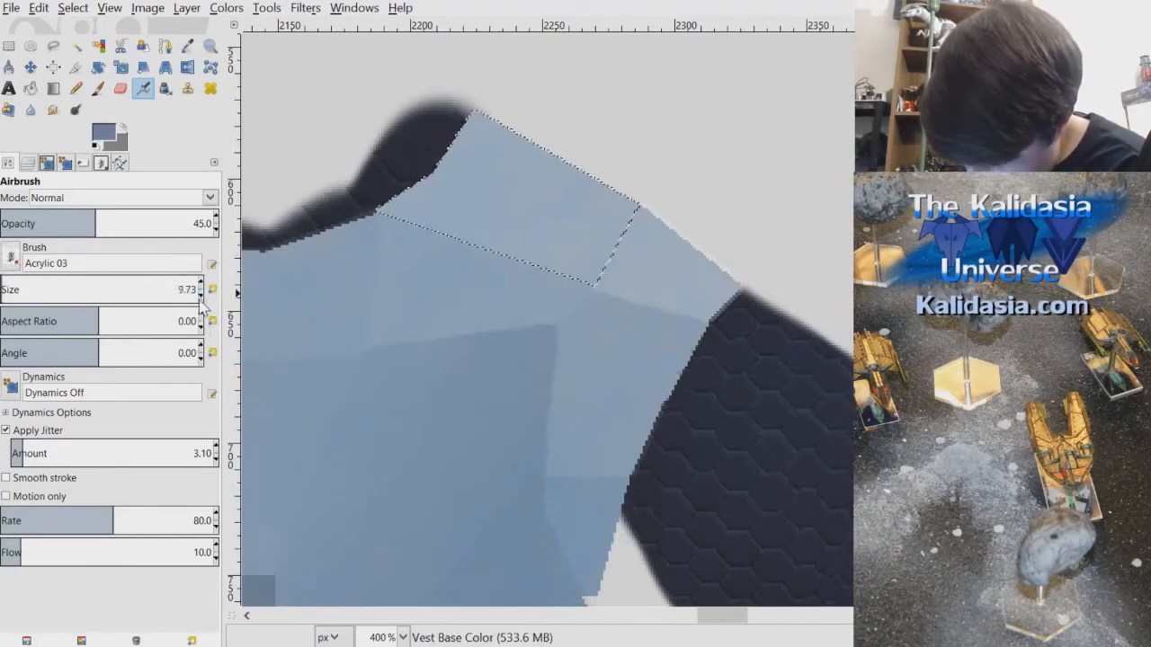
left_click(202, 293)
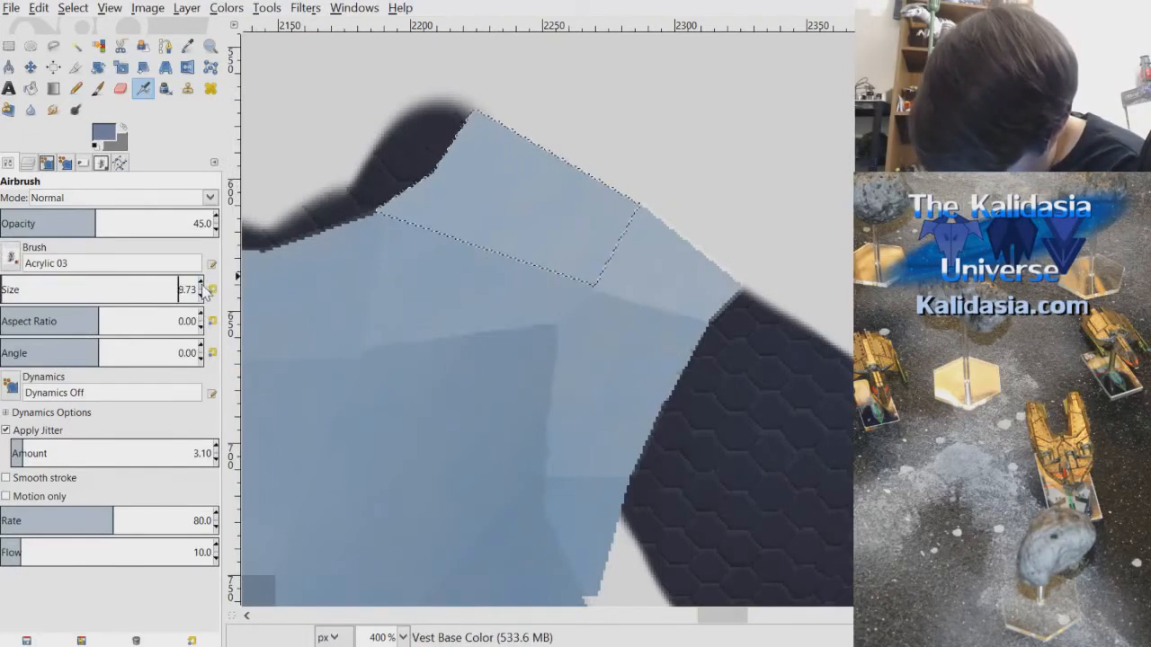
left_click(20, 452)
scroll(667, 282, "up", 1)
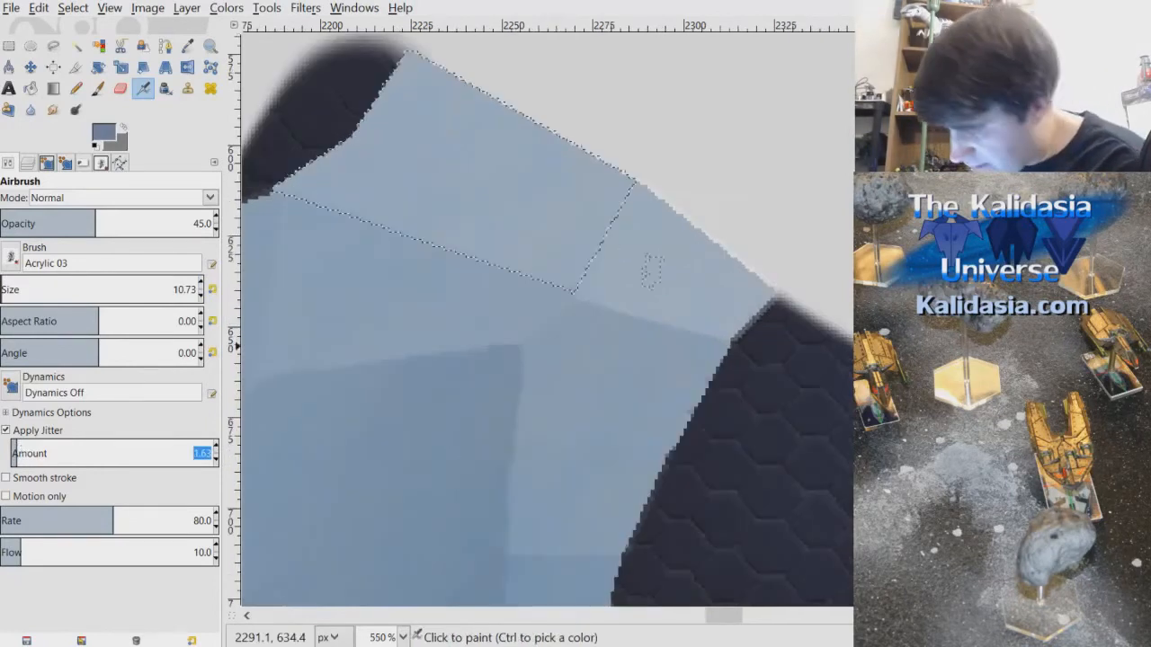
- Airbrush mottled blue-grey colour variation across the selected shoulder facet, raising the brush opacity to 100
left_click_drag(470, 250, 513, 231)
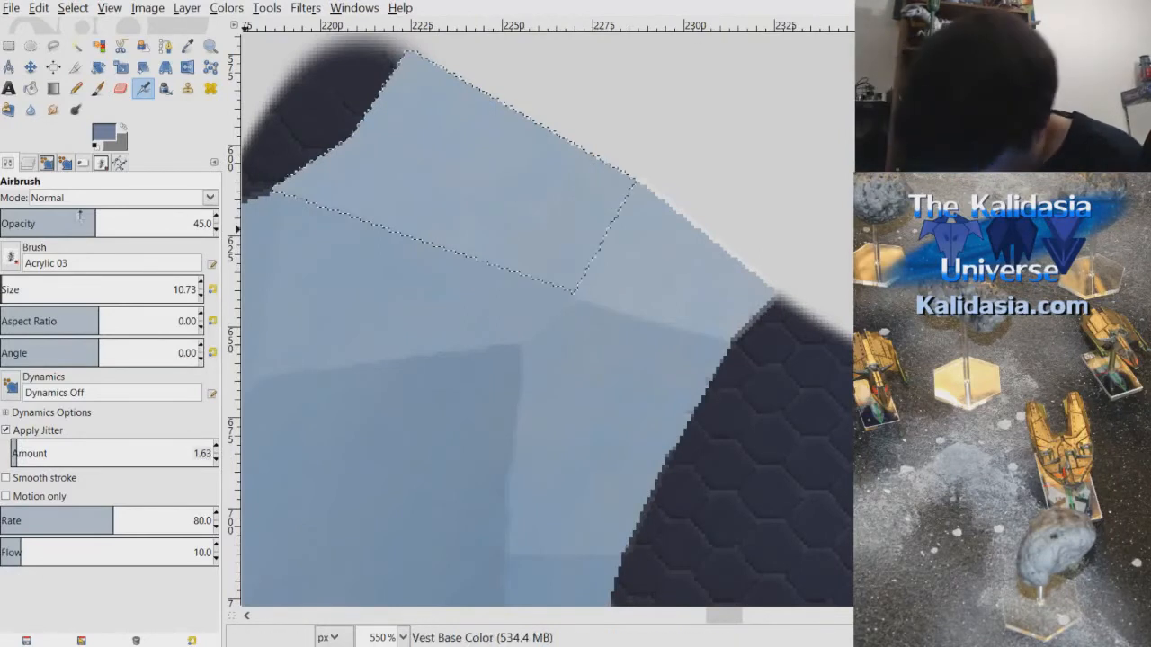
left_click(212, 223)
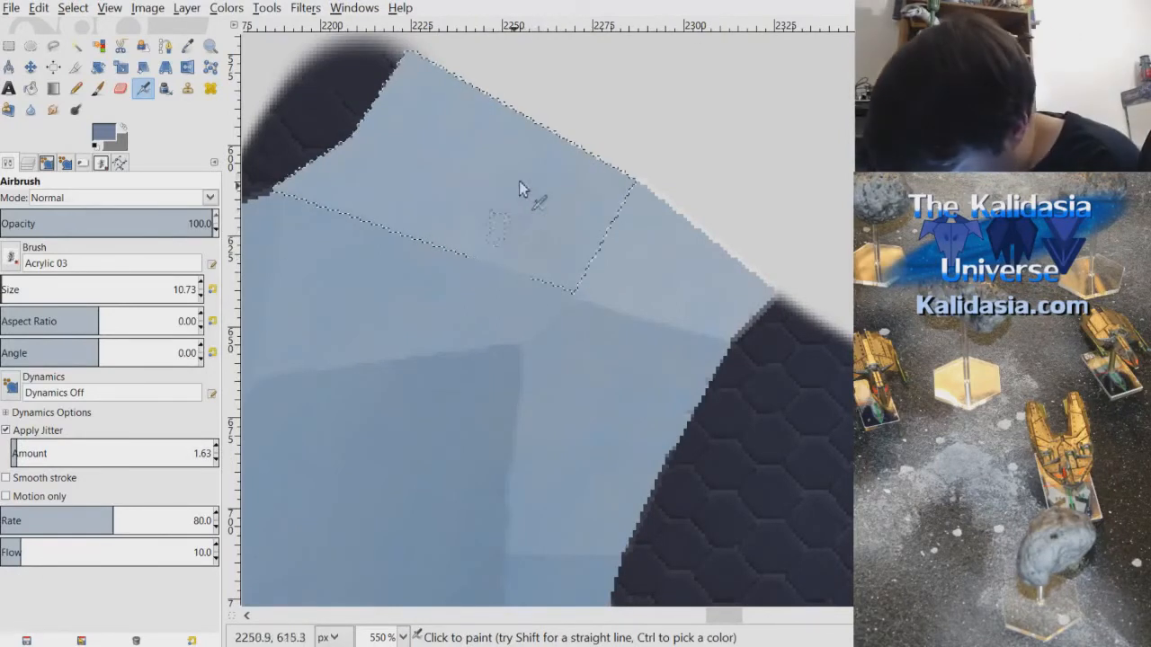
left_click_drag(581, 154, 457, 228)
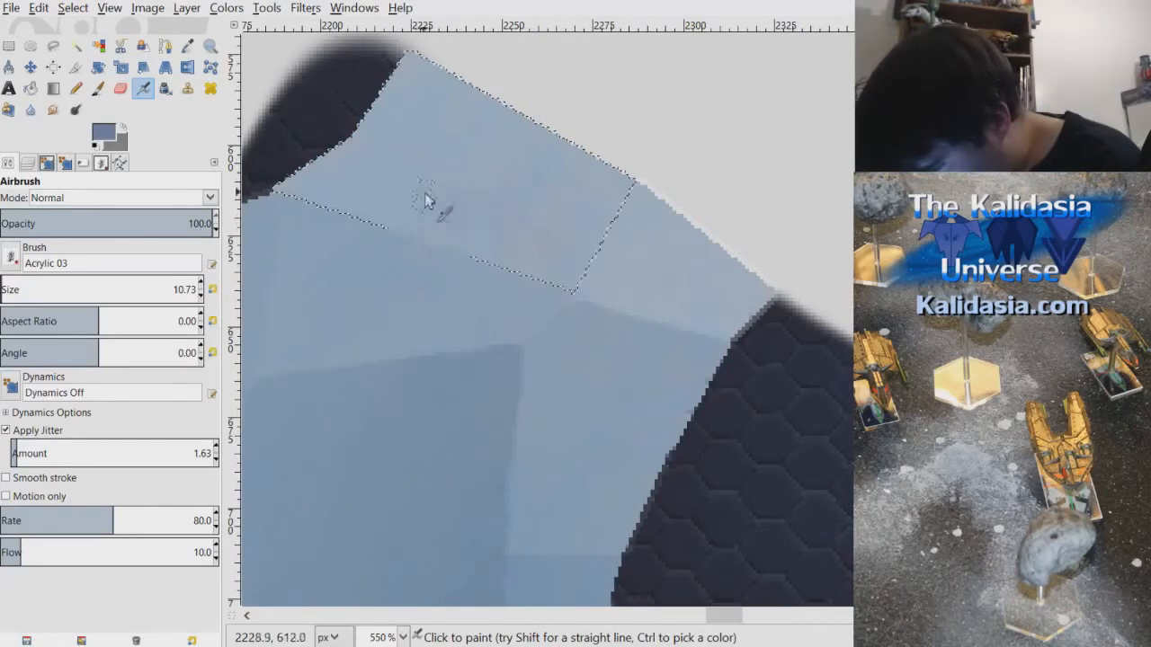
left_click_drag(372, 219, 377, 171)
left_click_drag(577, 184, 572, 209)
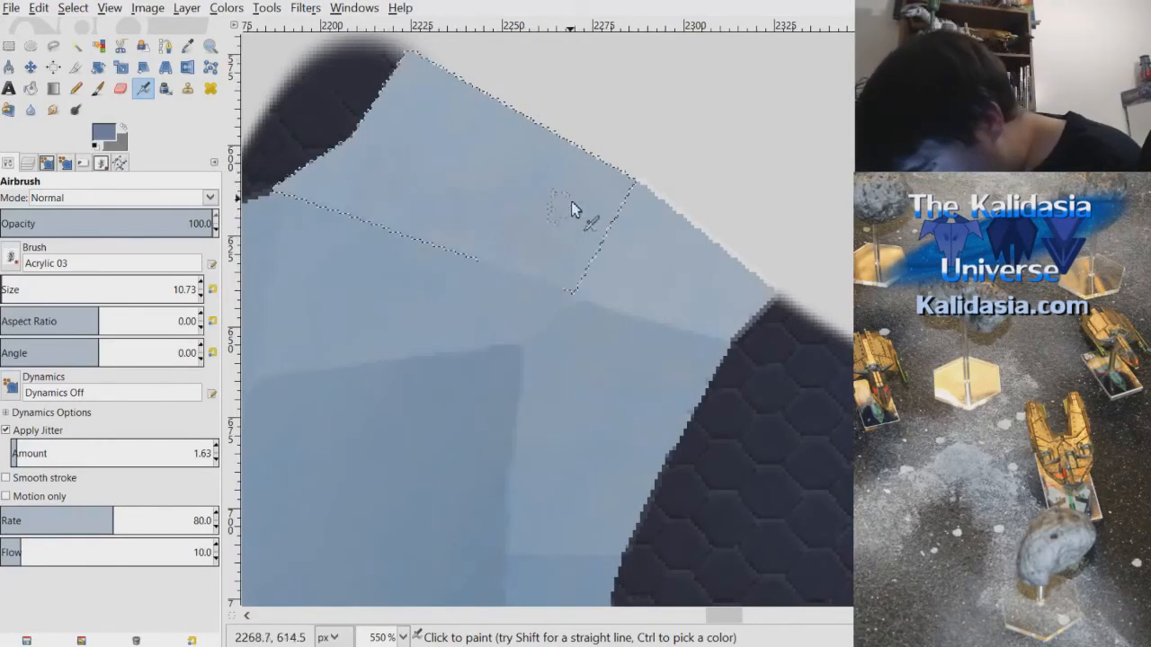
mouse_move(386, 174)
left_mouse_down()
mouse_move(305, 186)
mouse_move(456, 141)
mouse_move(416, 169)
mouse_move(403, 225)
mouse_move(494, 246)
mouse_move(554, 233)
mouse_move(555, 262)
mouse_move(582, 252)
mouse_move(653, 168)
mouse_move(604, 177)
mouse_move(607, 218)
mouse_move(603, 201)
mouse_move(642, 170)
mouse_move(592, 176)
mouse_move(565, 151)
mouse_move(636, 190)
mouse_move(573, 155)
left_mouse_up()
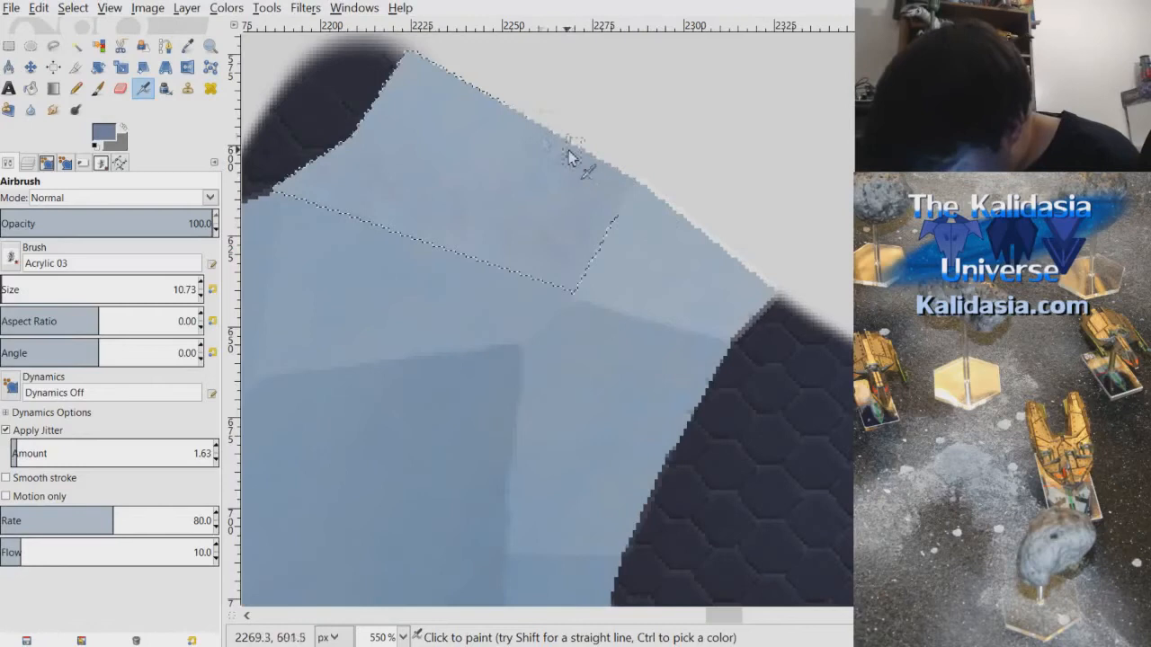
mouse_move(476, 253)
left_mouse_down()
mouse_move(295, 186)
mouse_move(456, 217)
mouse_move(553, 272)
mouse_move(677, 251)
mouse_move(559, 272)
mouse_move(625, 220)
mouse_move(635, 185)
mouse_move(613, 229)
left_mouse_up()
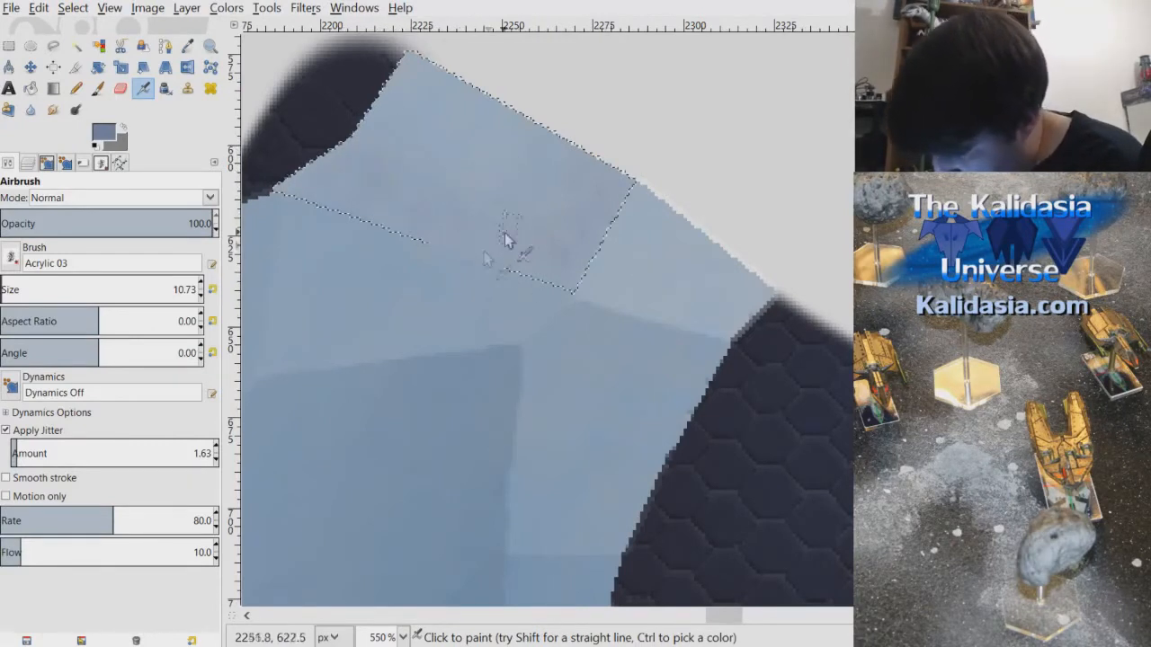
mouse_move(553, 260)
left_mouse_down()
mouse_move(612, 220)
mouse_move(603, 189)
mouse_move(391, 175)
left_mouse_up()
- Select the adjoining outer shoulder facet from the Vest Face Mask layer with Fuzzy Select
left_click_drag(732, 616, 729, 617)
left_click(27, 164)
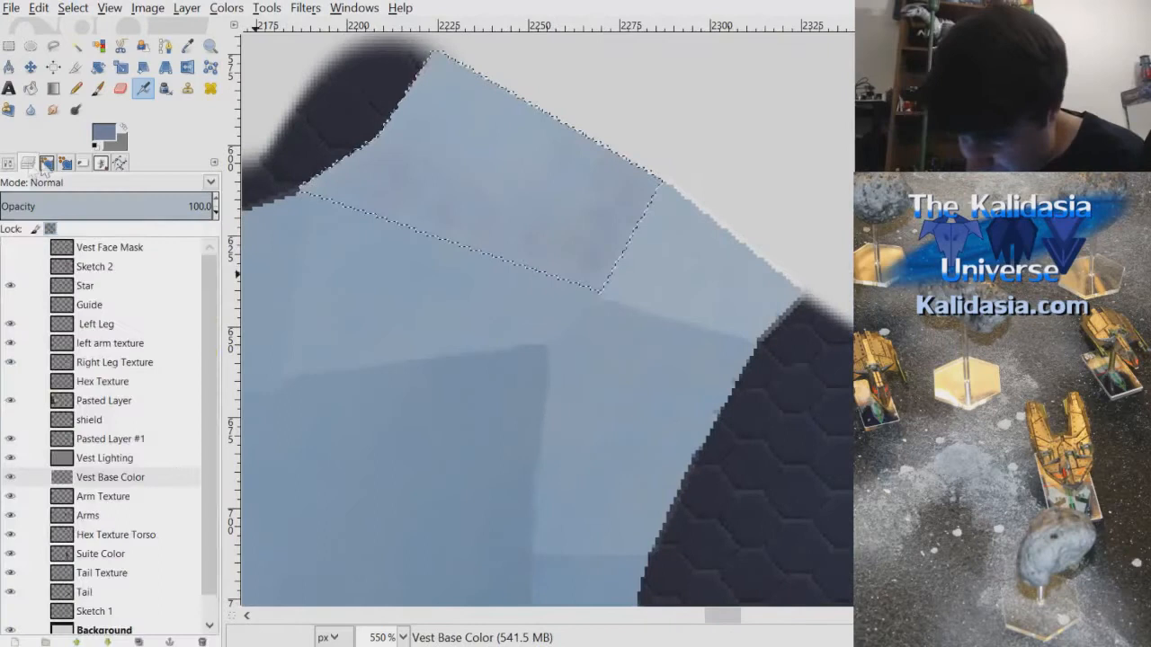
left_click(129, 249)
left_click(75, 46)
left_click(667, 216)
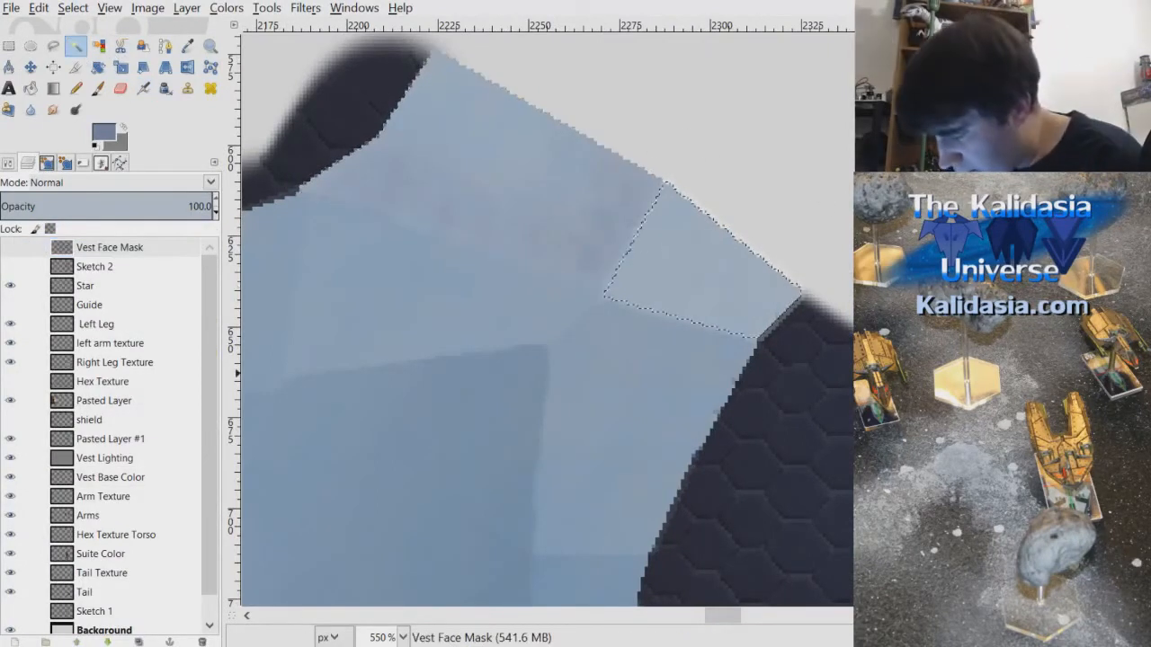
- Airbrush blue-grey mottling over the outer shoulder facet on the Vest Base Color layer
left_click(144, 481)
key("a")
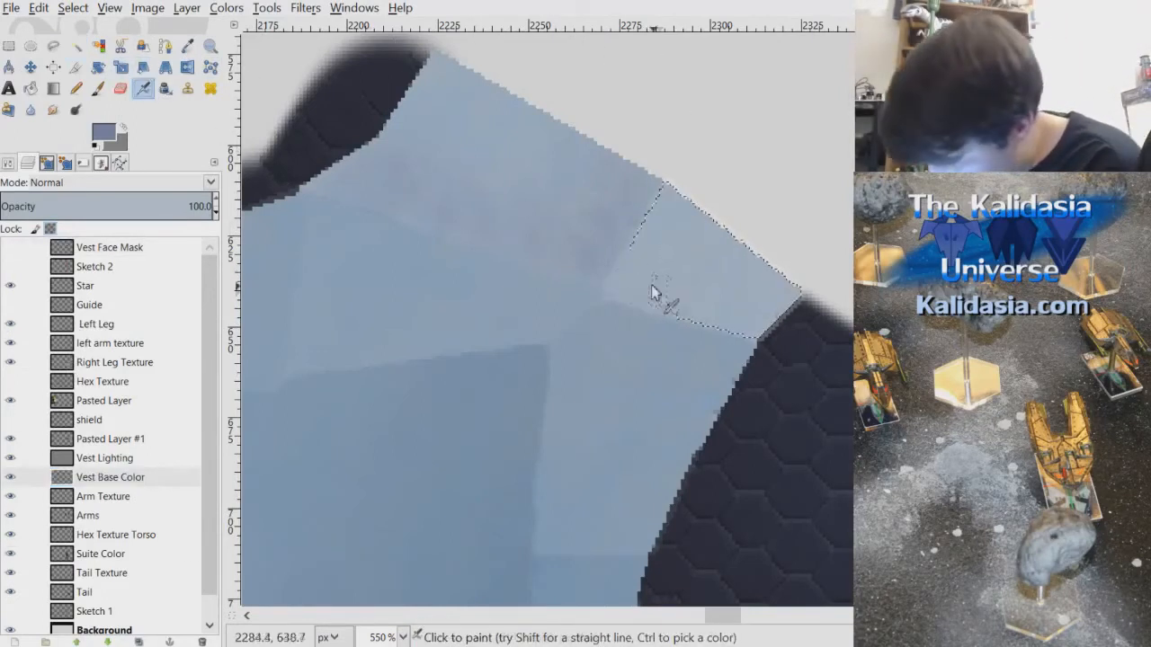
mouse_move(632, 249)
left_mouse_down()
mouse_move(651, 292)
mouse_move(683, 286)
mouse_move(678, 300)
mouse_move(617, 267)
mouse_move(648, 243)
mouse_move(638, 258)
mouse_move(779, 300)
left_mouse_up()
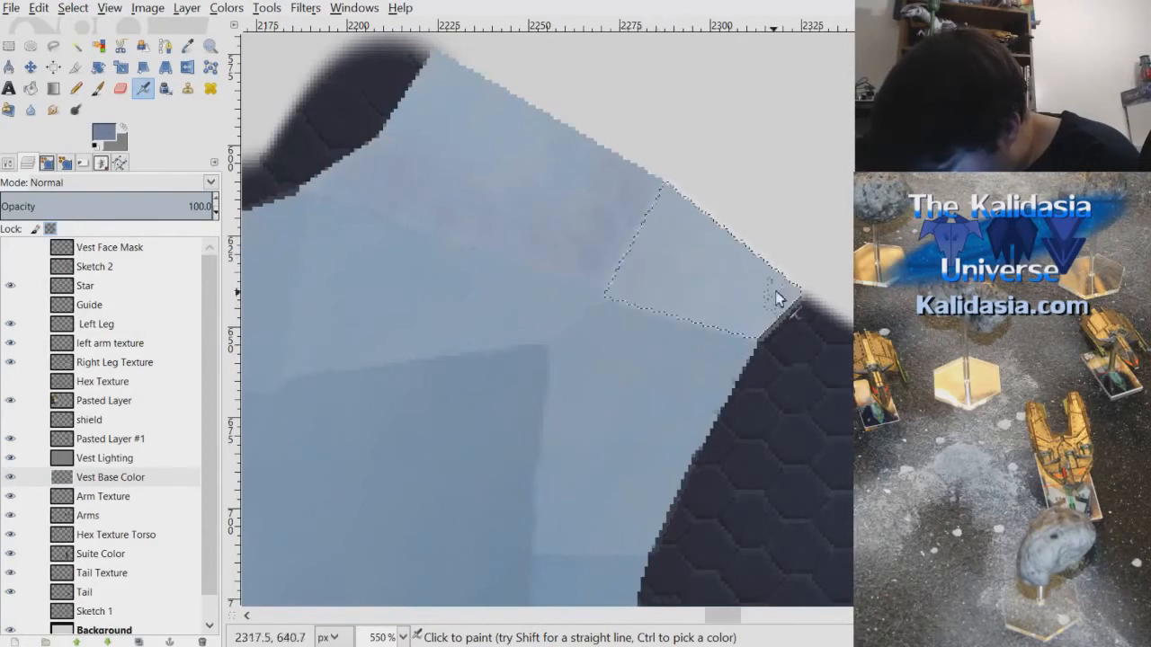
- Grow the selection around the outer shoulder facet slightly beyond its edges
left_click(73, 7)
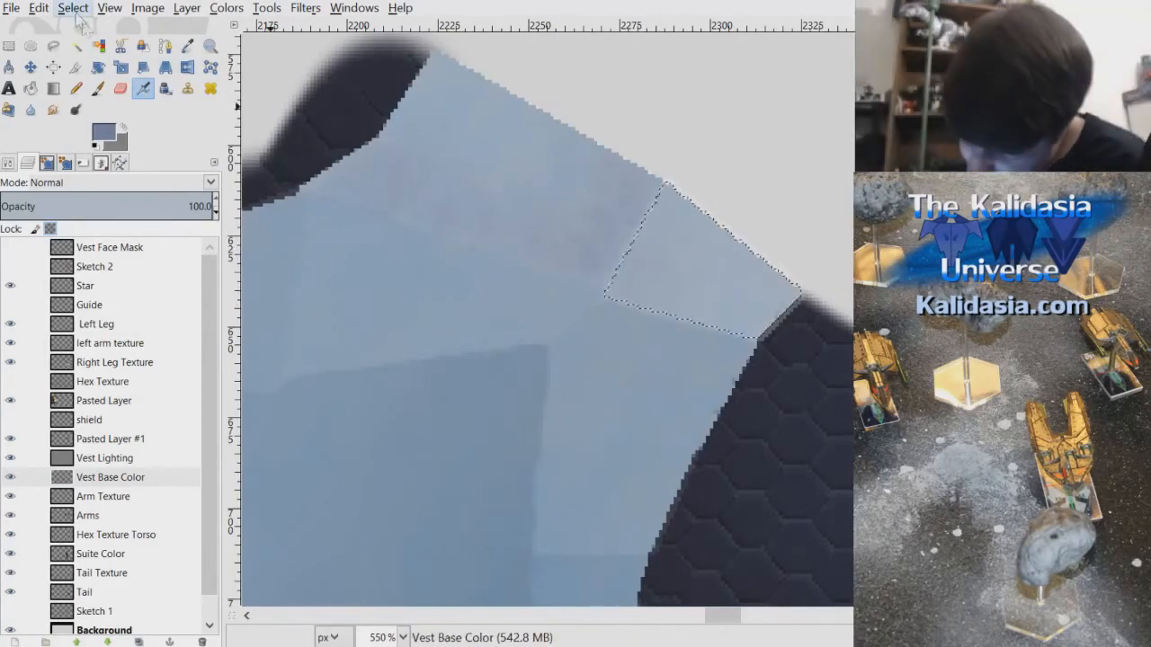
left_click(117, 230)
left_click(564, 60)
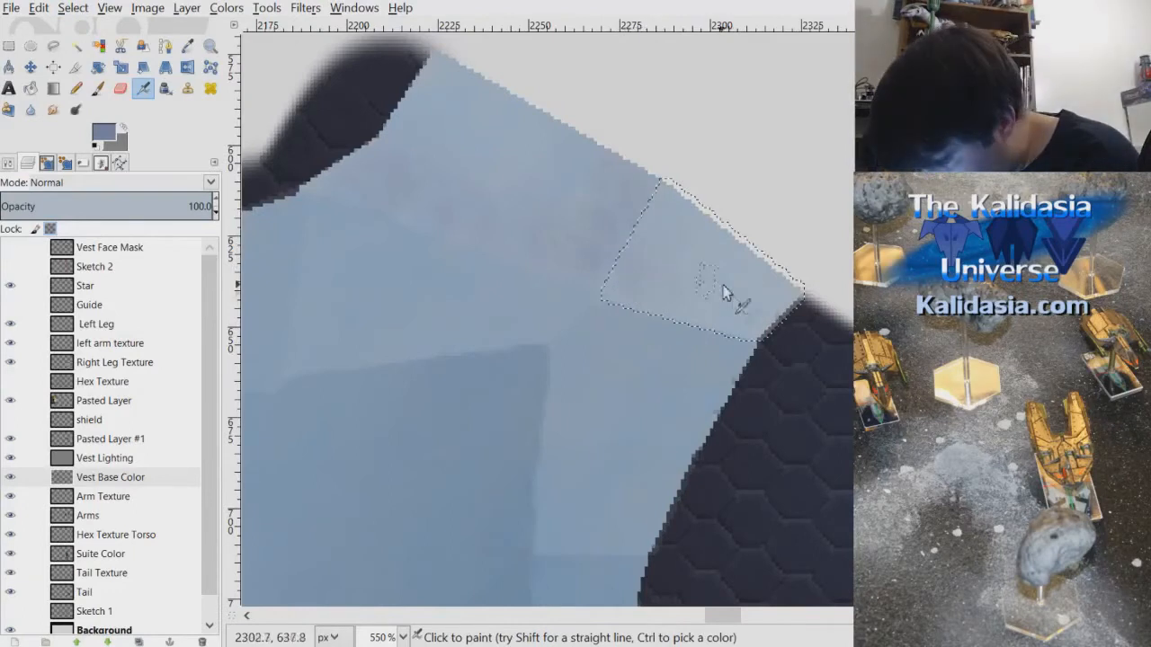
- Airbrush more mottling across the enlarged outer shoulder selection and clear the selection
mouse_move(702, 320)
left_mouse_down()
mouse_move(779, 327)
mouse_move(743, 300)
mouse_move(630, 261)
left_mouse_up()
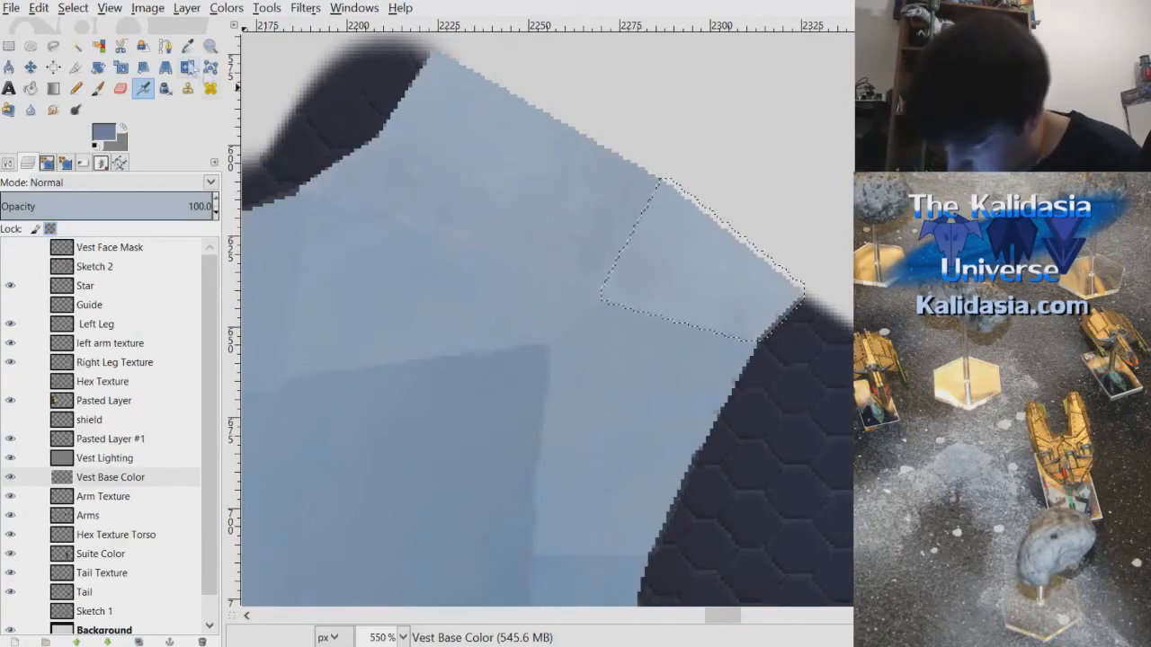
left_click(73, 7)
left_click(103, 52)
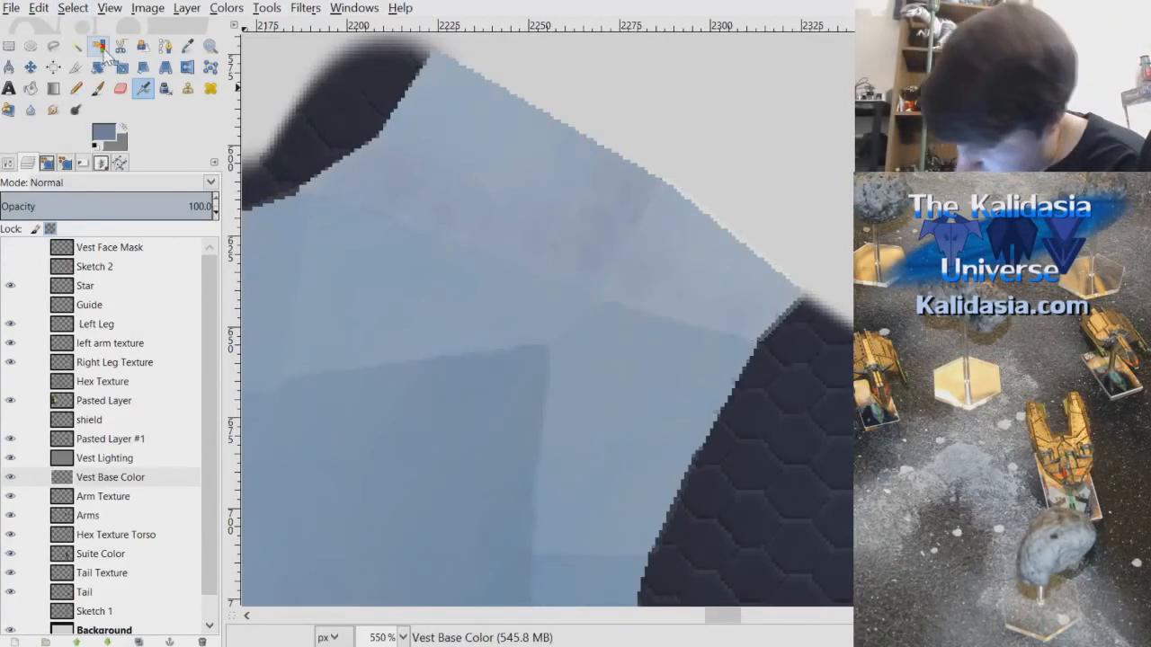
scroll(783, 244, "down", 5)
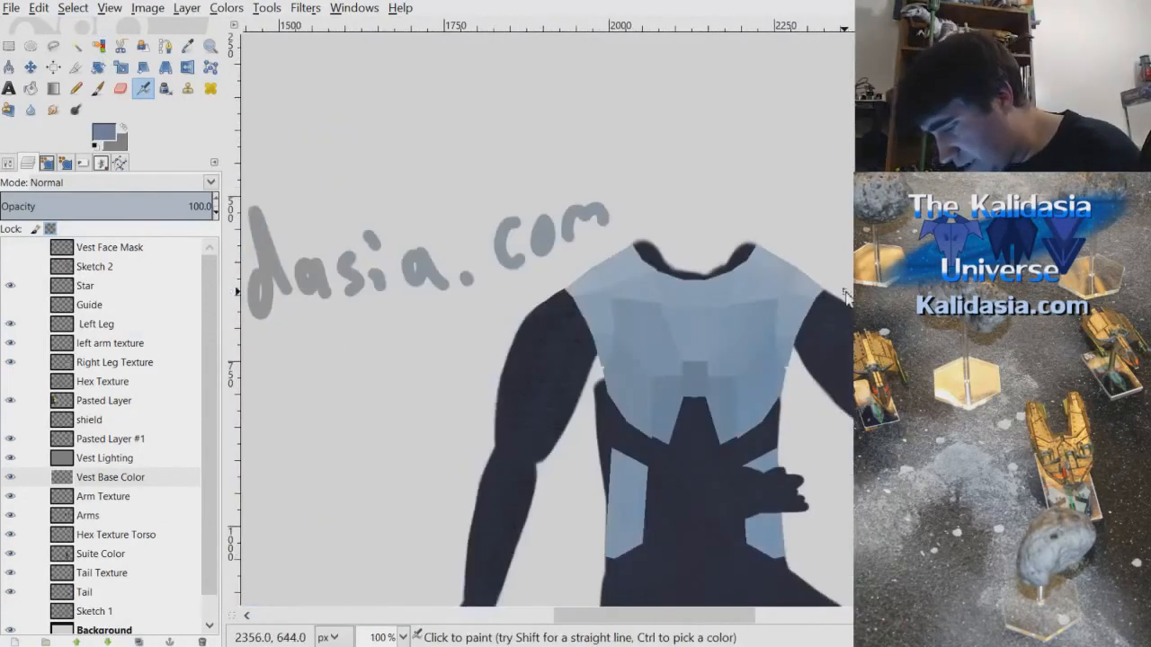
- Airbrush blue-grey mottling over the inner right shoulder facet beside the neckline on the Vest Base Color layer
scroll(845, 297, "up", 4)
scroll(812, 318, "up", 2)
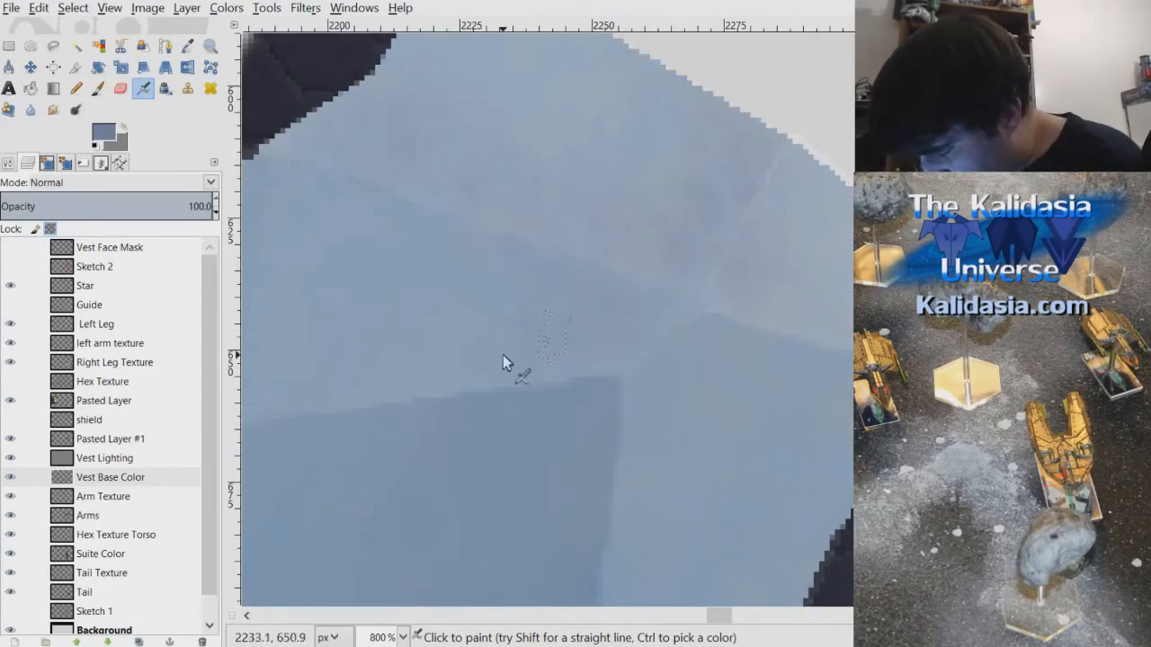
left_click_drag(728, 616, 719, 618)
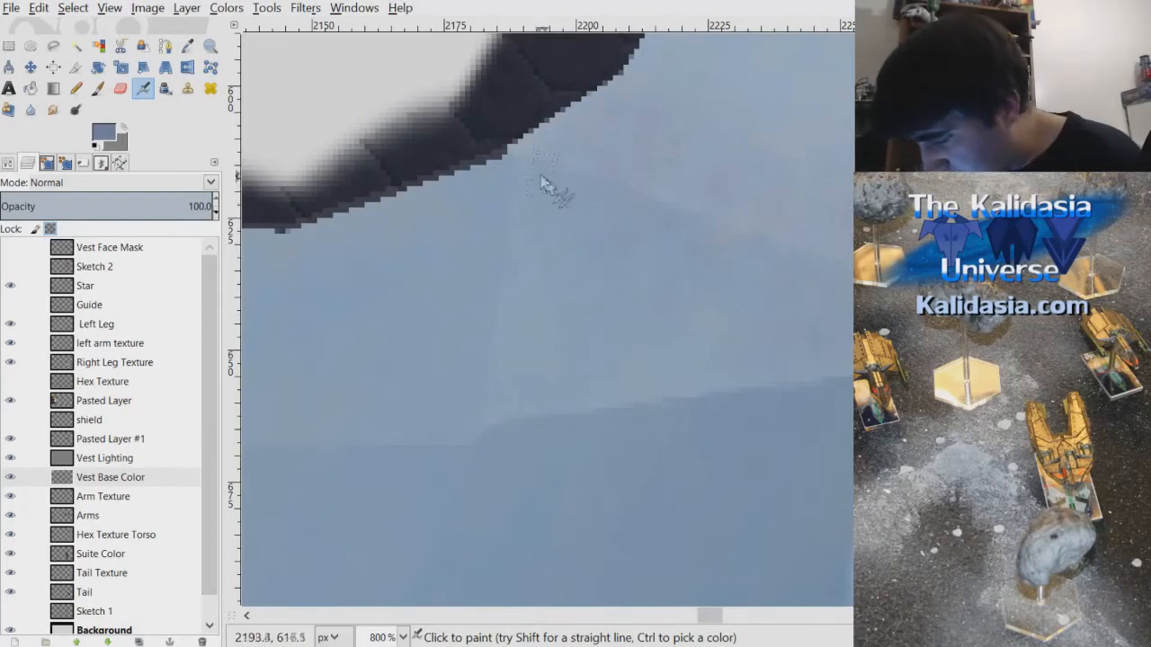
- Airbrush blue-grey mottling over the two facets bordering the right armhole of the vest
scroll(730, 626, "right", 5)
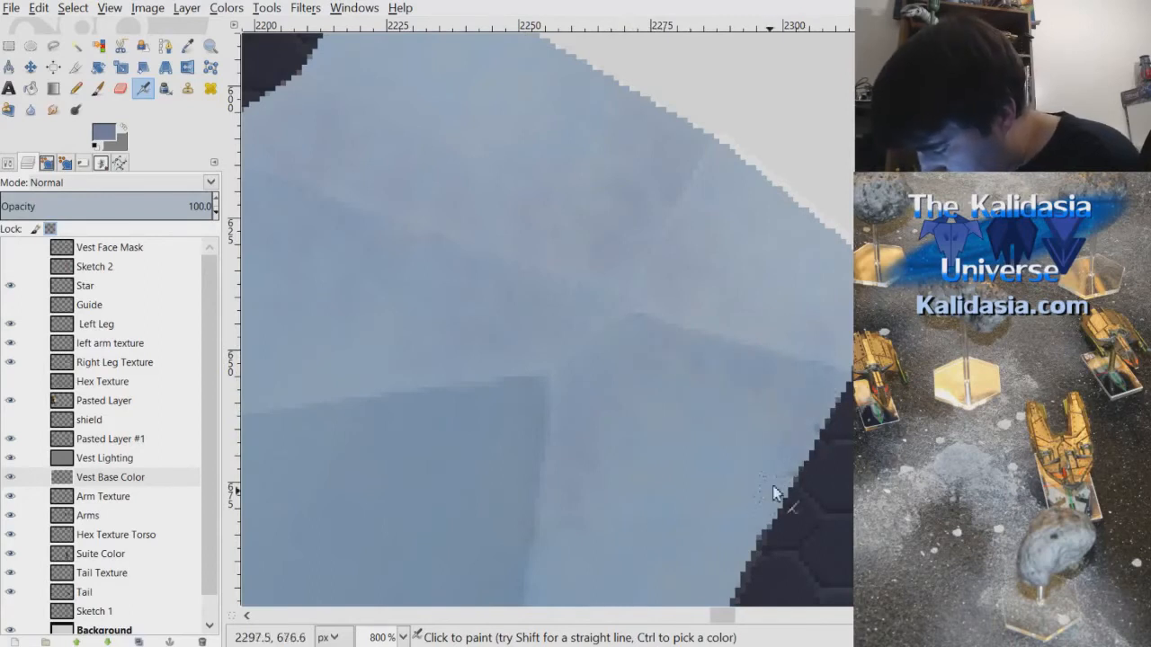
scroll(757, 308, "down", 5)
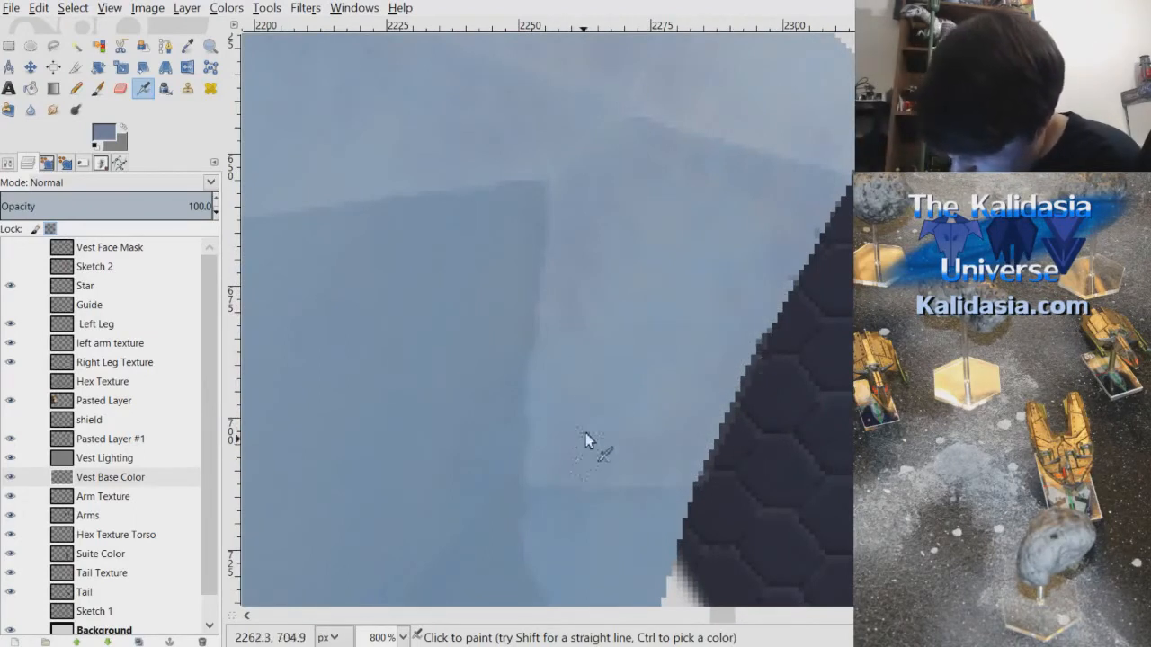
scroll(611, 409, "down", 2)
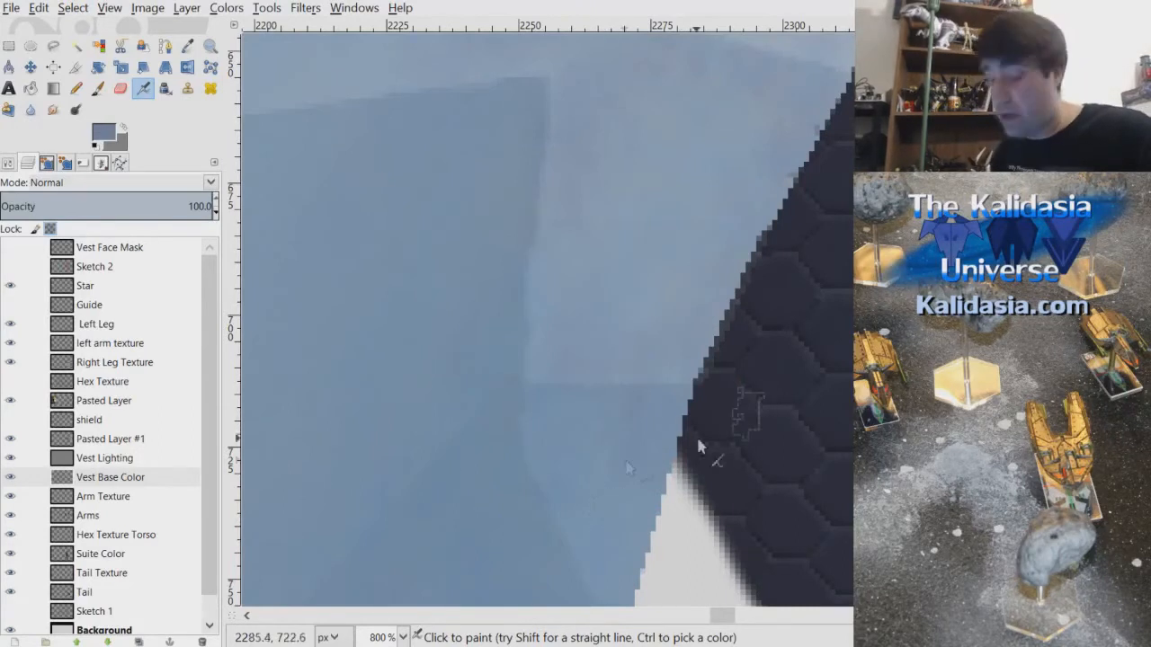
- Airbrush mottling along the outer and diagonal edges of the large right chest facet and across the lower facets beside the dark notch
left_click_drag(725, 617, 715, 618)
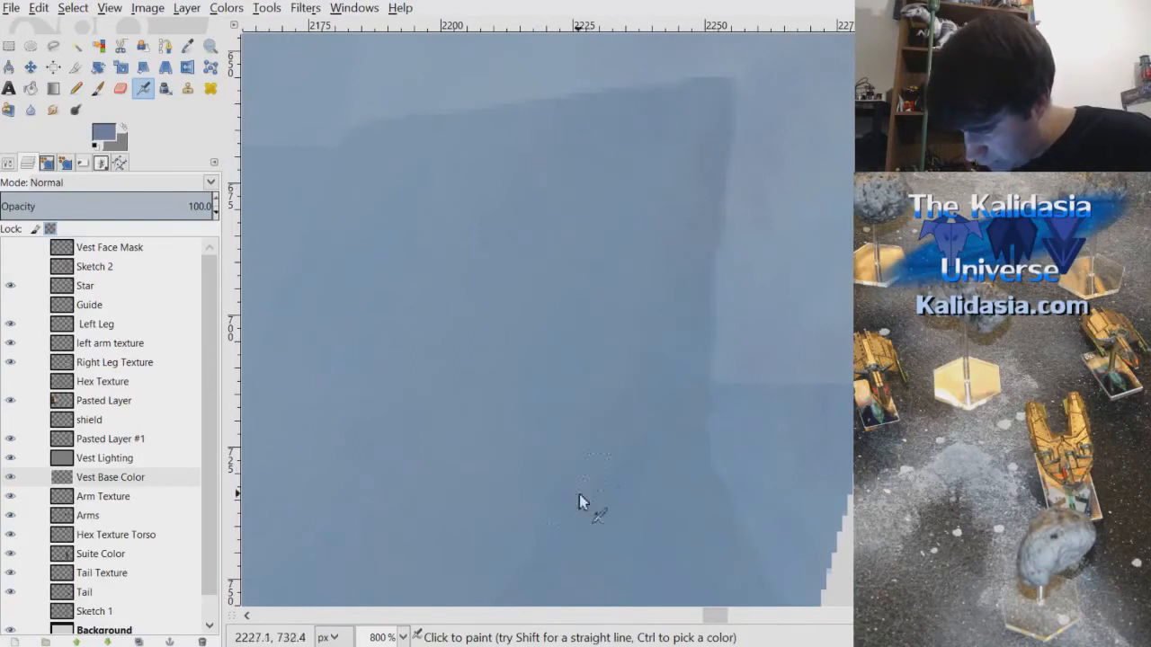
scroll(547, 319, "down", 3)
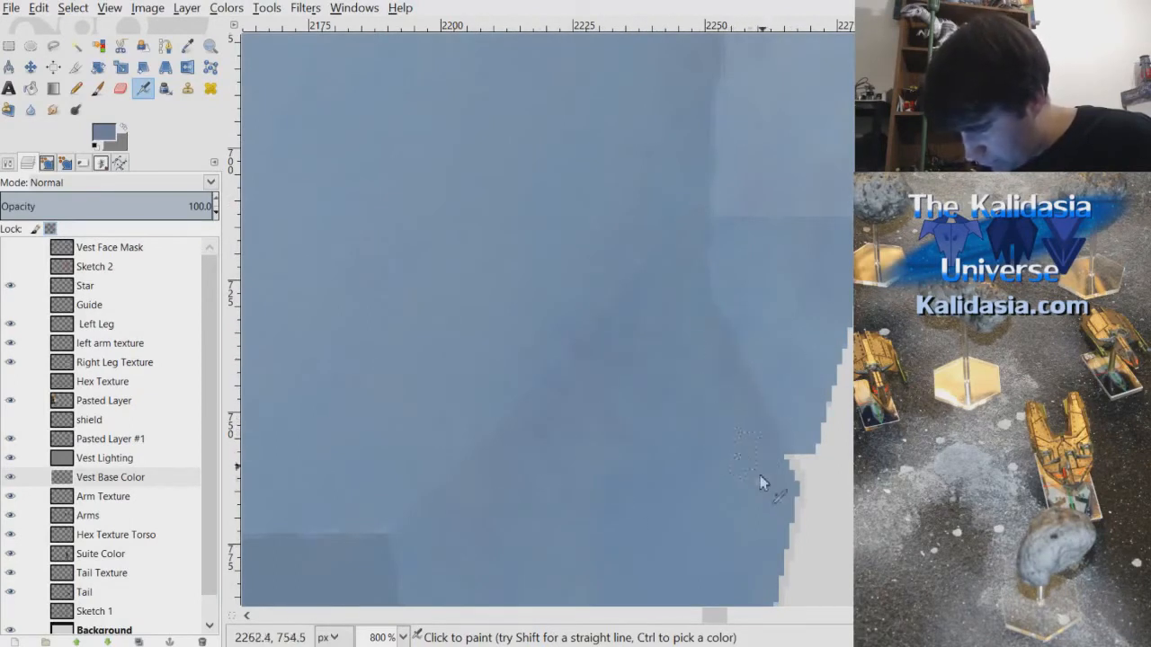
scroll(727, 521, "down", 5)
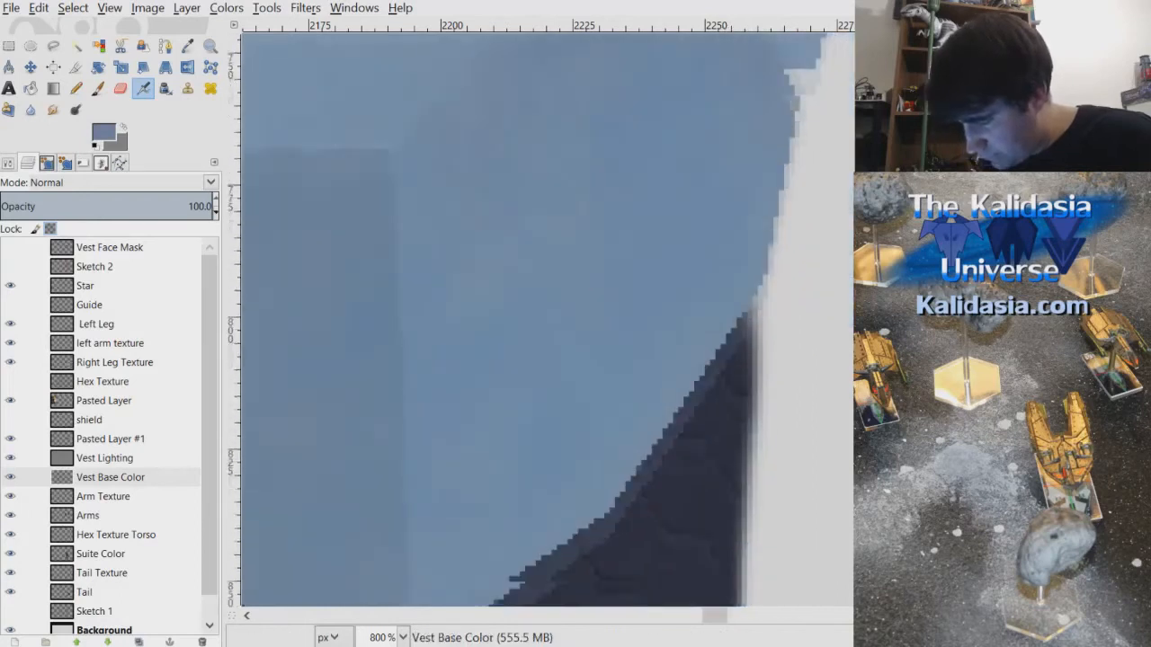
scroll(710, 558, "left", 2)
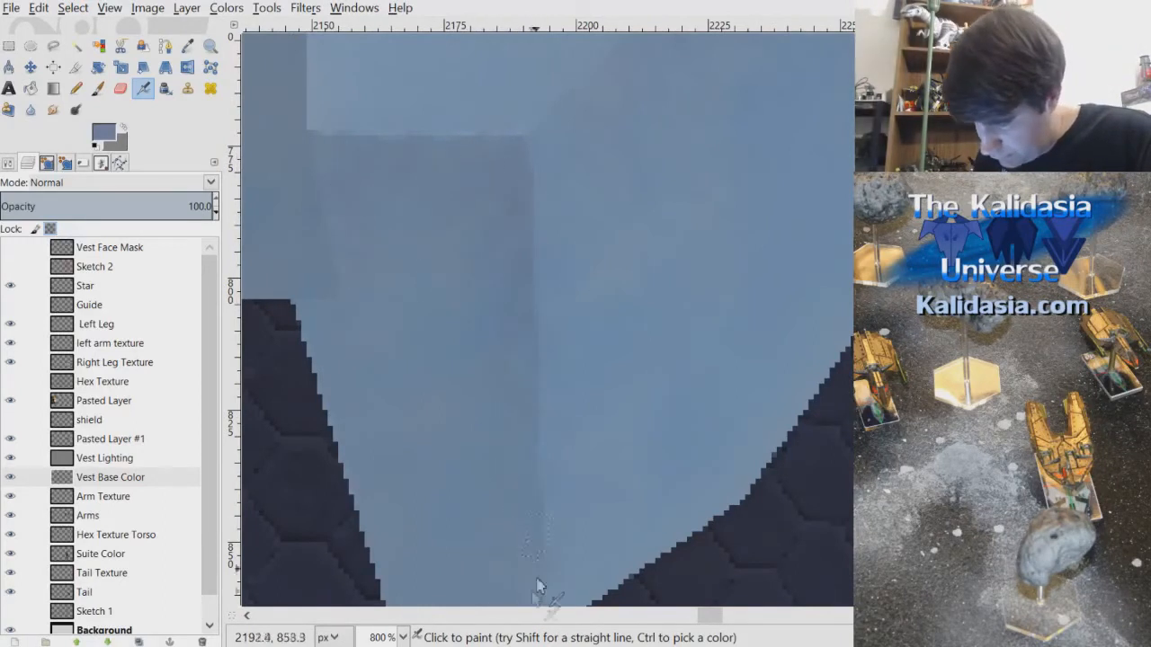
- Airbrush darker mottling along the slanted inner edge of the large right chest facet, up to the collar facet
scroll(788, 297, "up", 5)
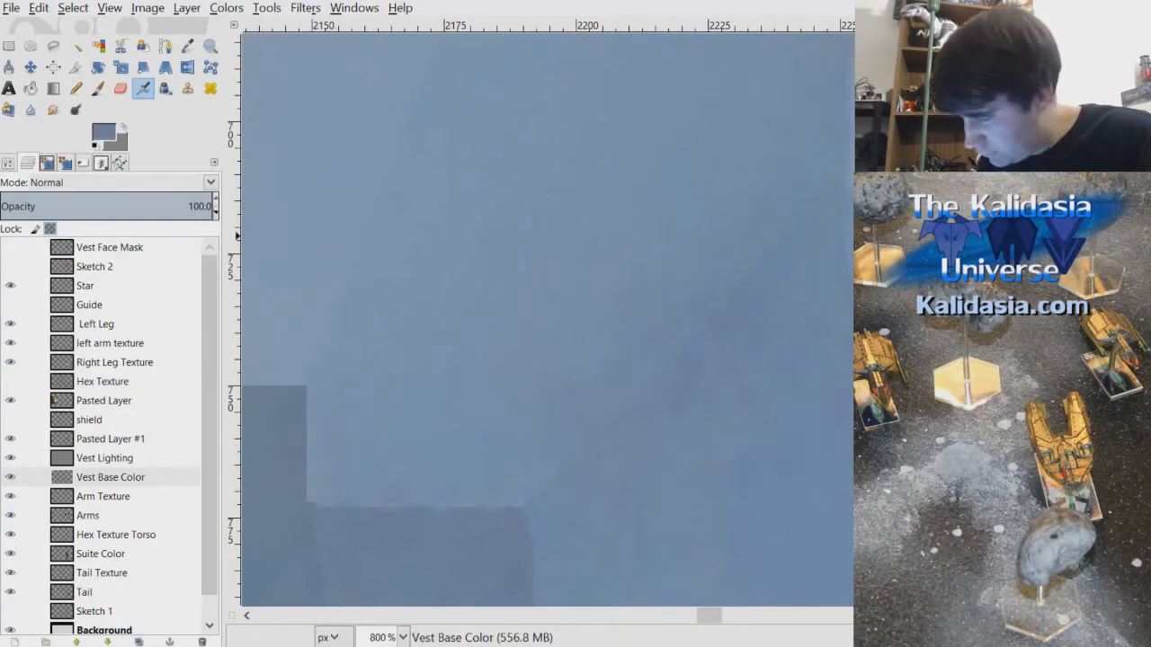
scroll(458, 288, "up", 3)
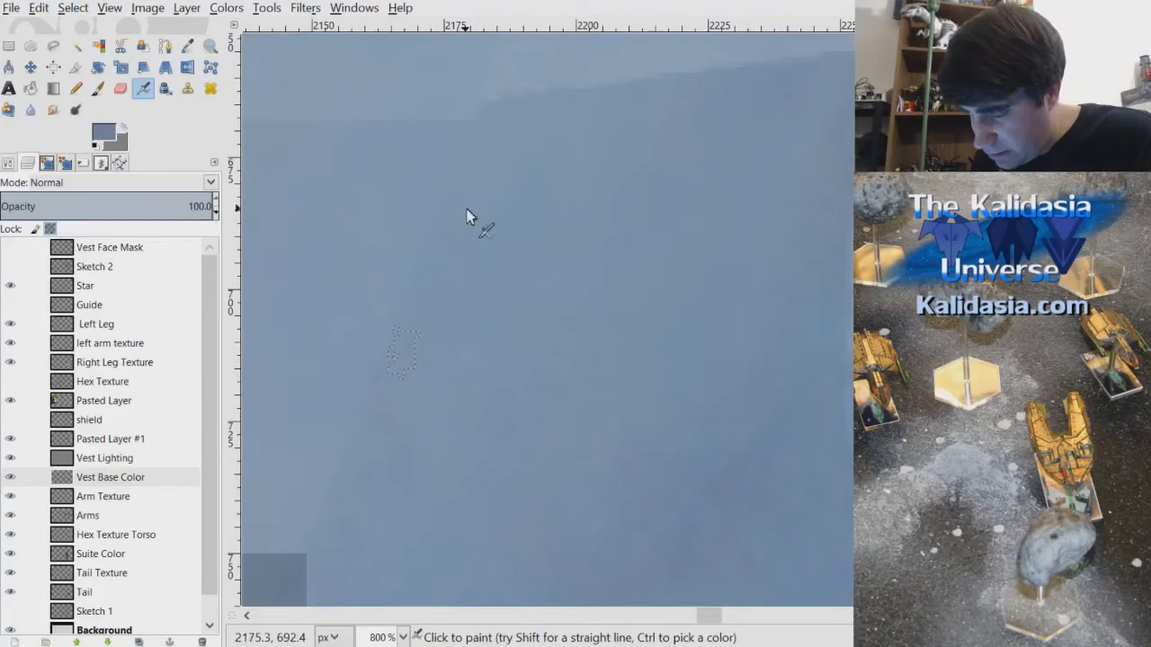
mouse_move(466, 210)
left_mouse_down()
mouse_move(613, 103)
mouse_move(697, 134)
left_mouse_up()
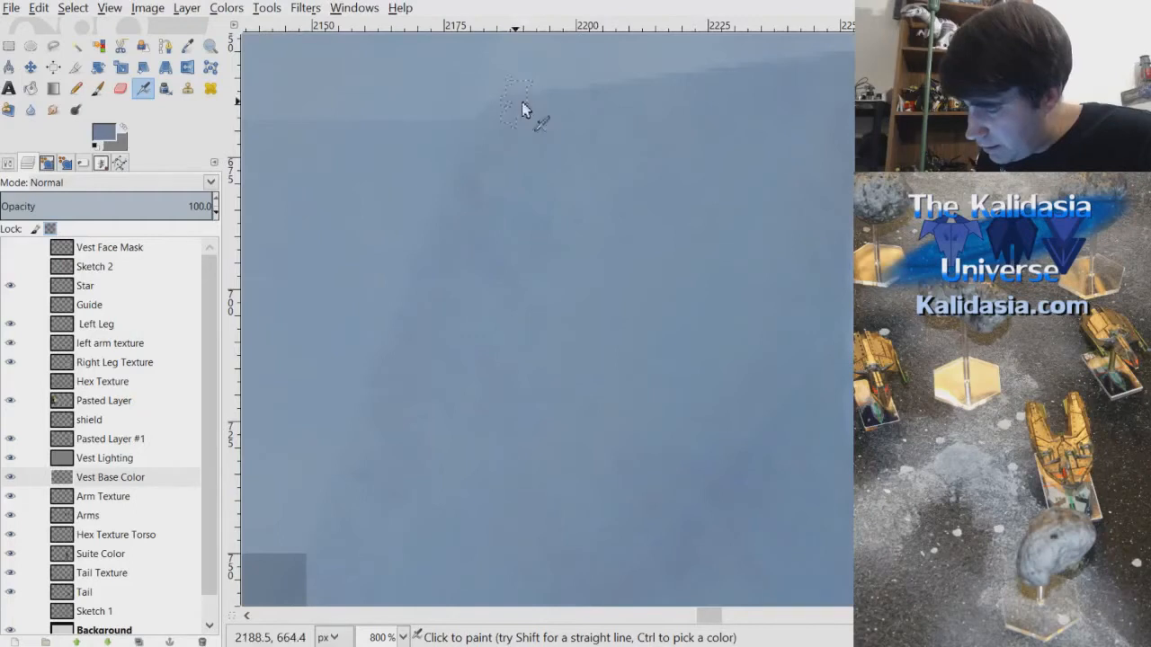
- Airbrush mottling around the edges of the central chest facet, down to the small dark block beneath it
scroll(619, 170, "left", 3)
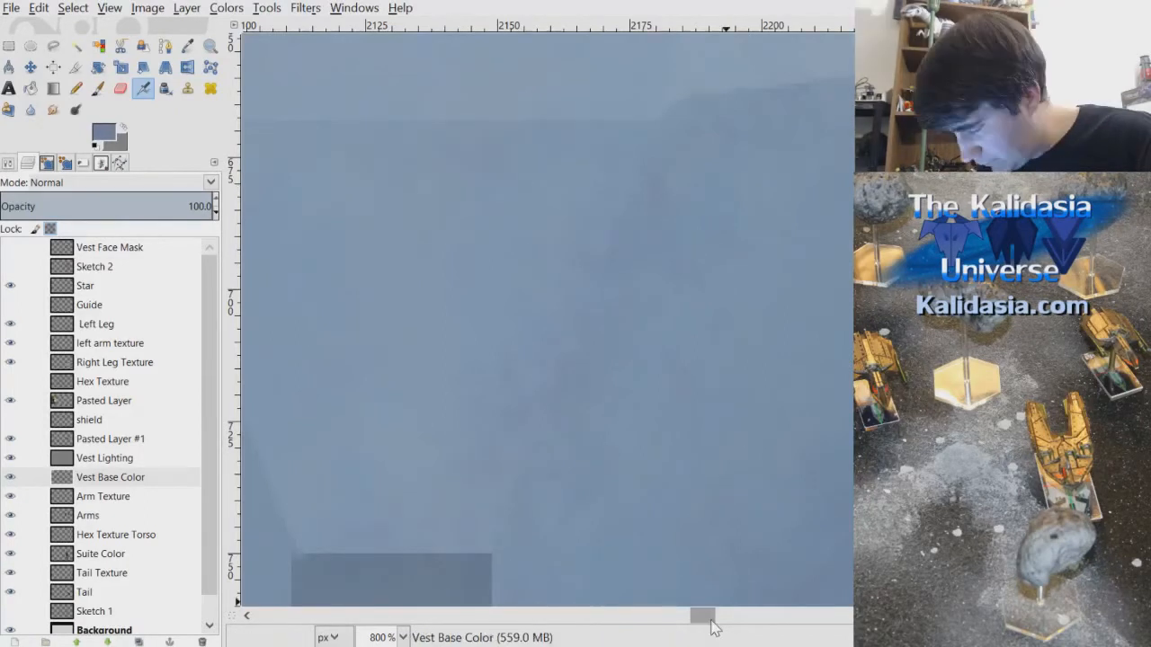
left_click_drag(702, 616, 692, 616)
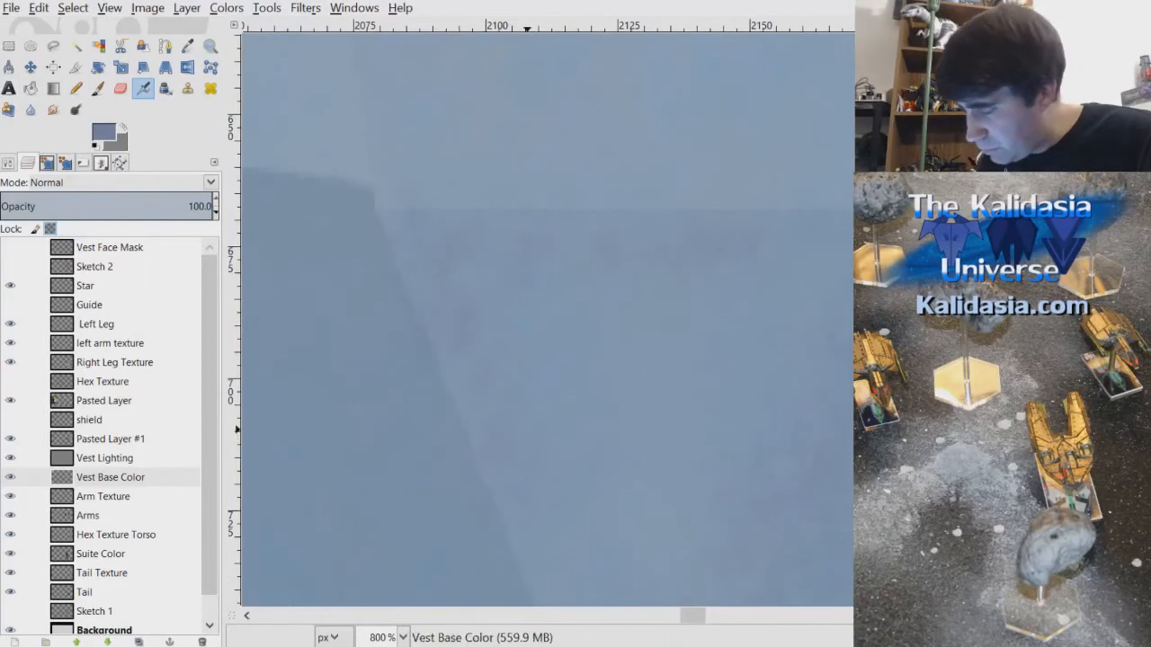
scroll(486, 319, "down", 3)
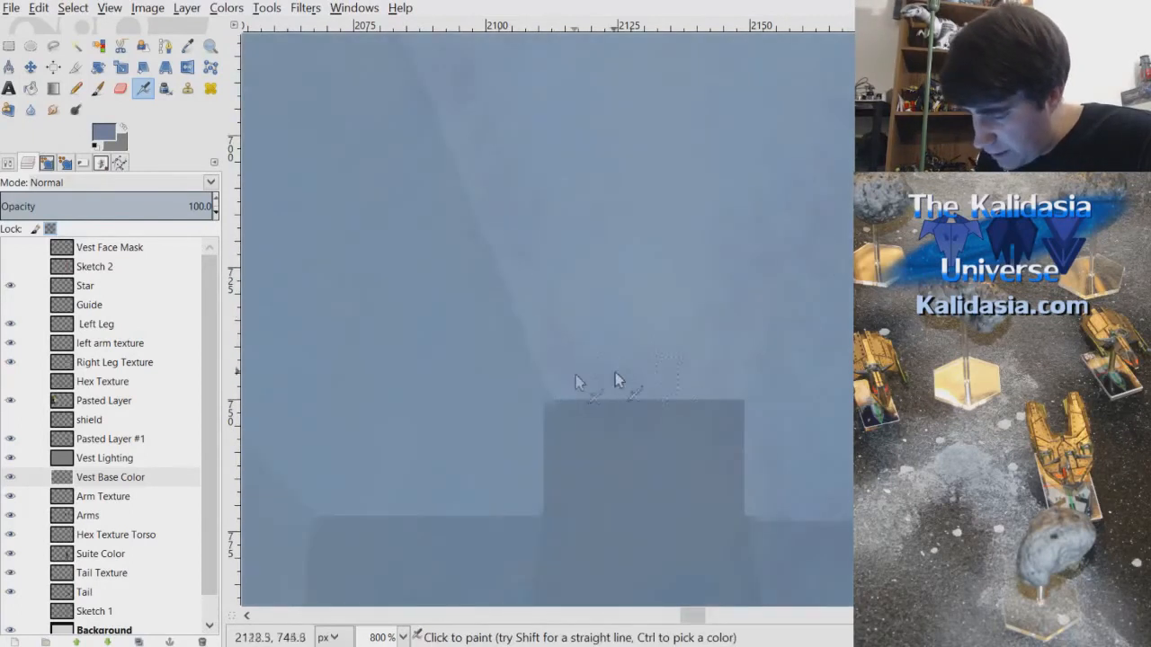
- Airbrush mottling across the collar facet directly beneath the vest's neckline, including its side edges
scroll(710, 405, "up", 5)
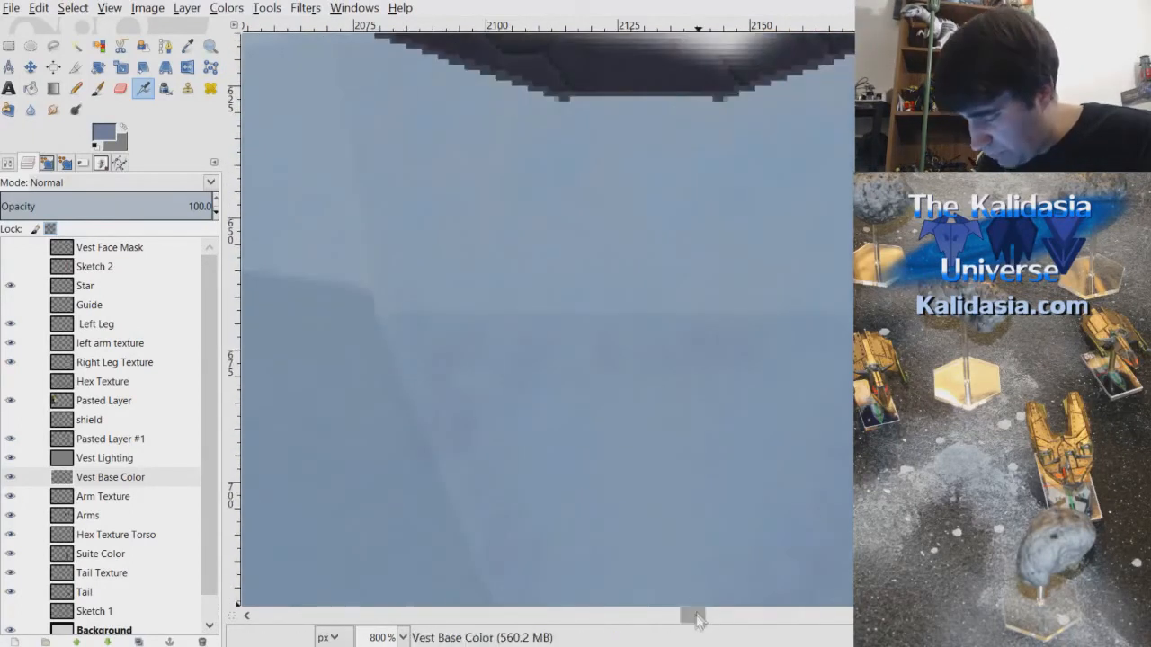
left_click_drag(689, 615, 697, 617)
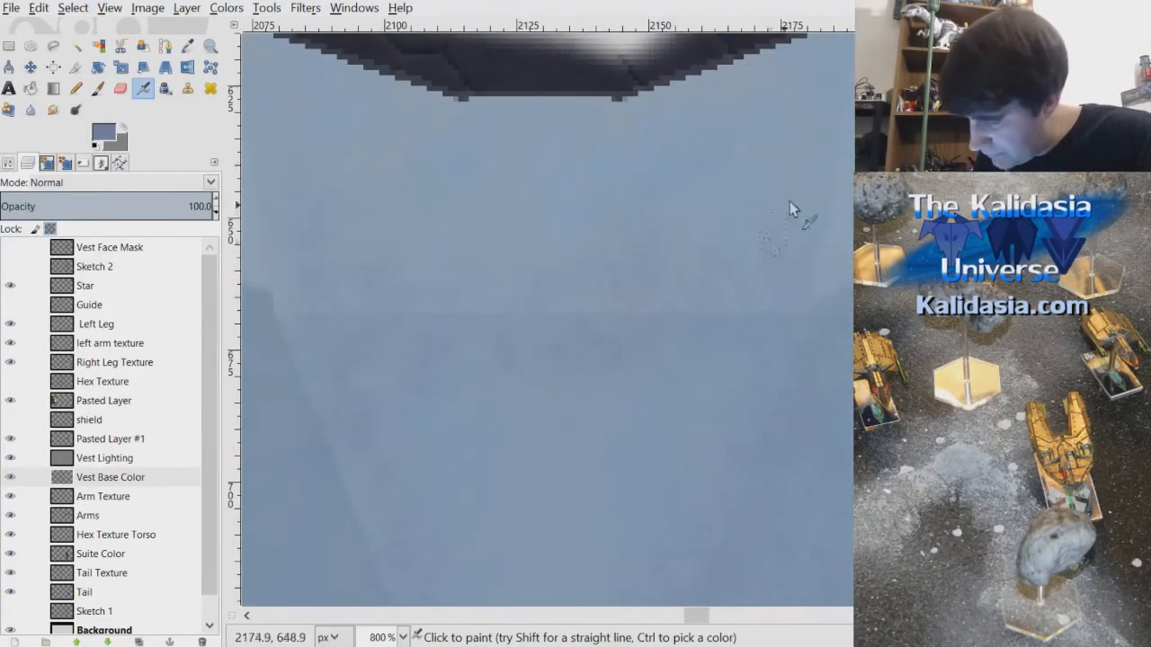
scroll(606, 326, "right", 3)
scroll(607, 327, "up", 3)
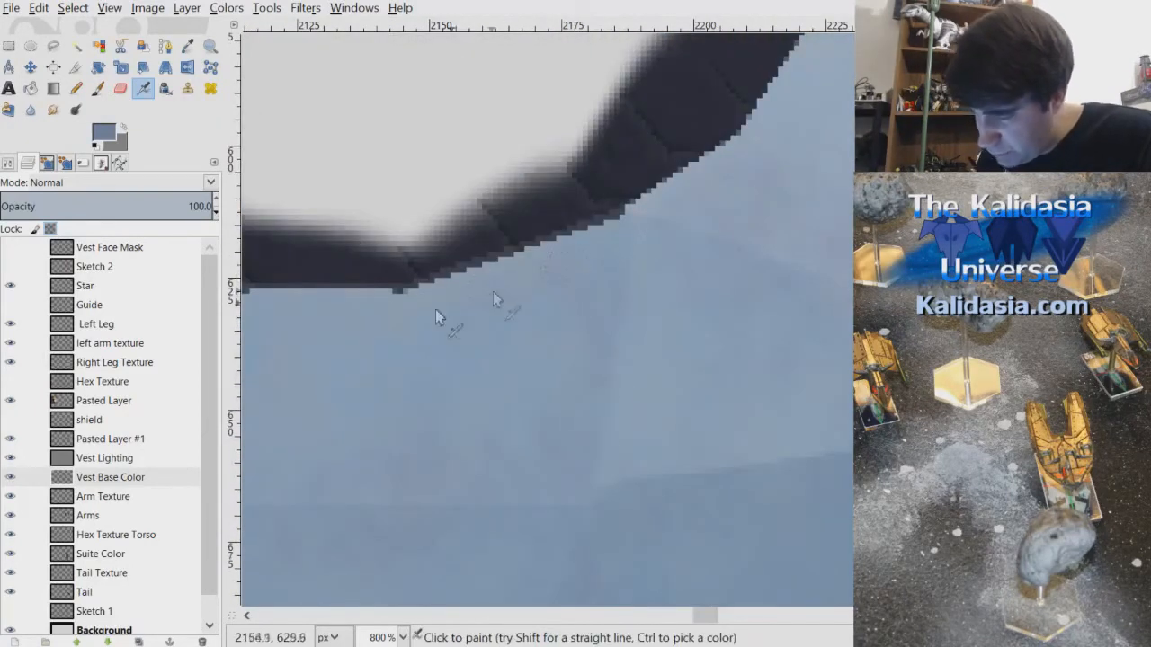
- Airbrush blue-grey mottling over the left shoulder facets, from the neckline out to the shoulder's outer edge
left_click_drag(712, 618, 689, 627)
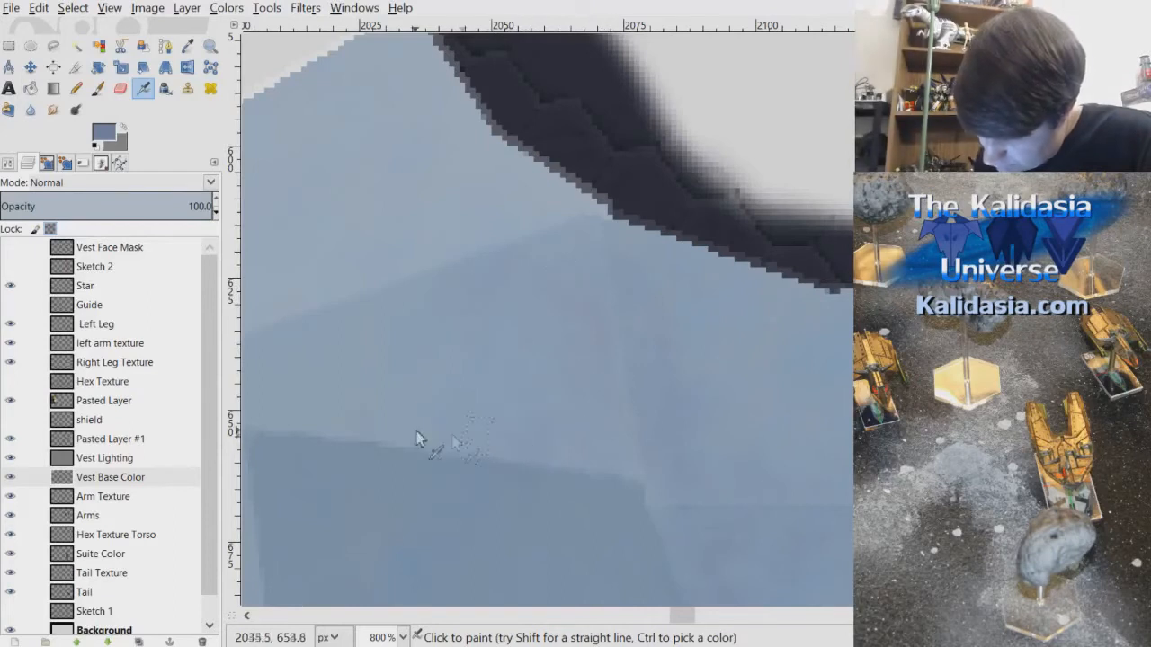
left_click_drag(691, 627, 683, 627)
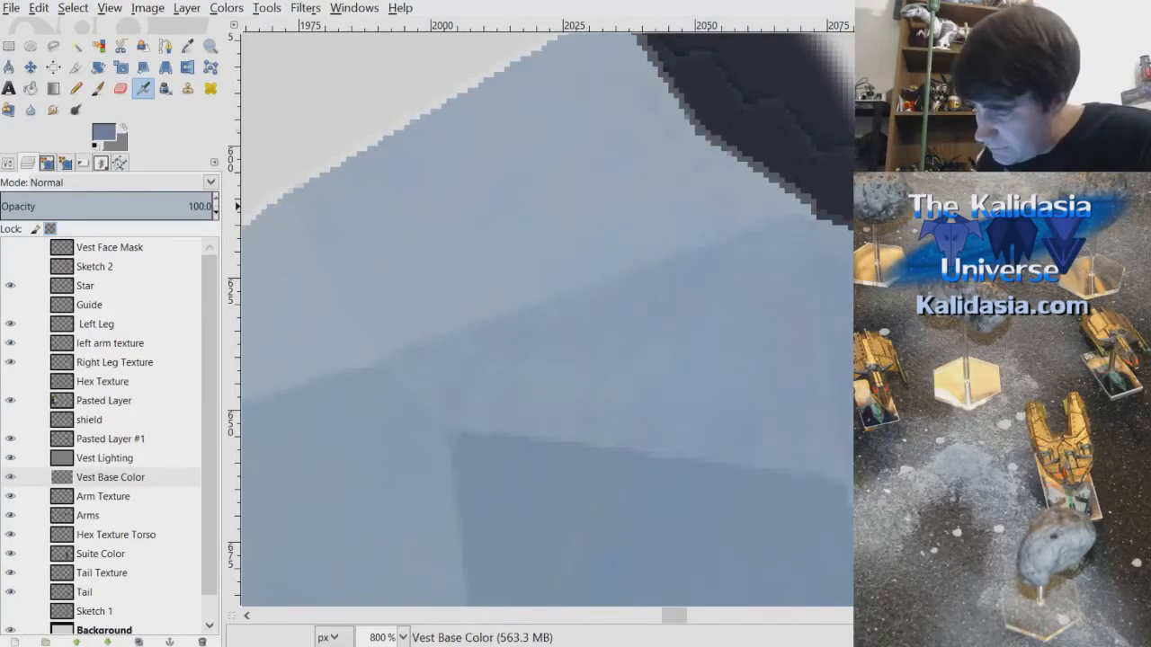
scroll(404, 307, "up", 3)
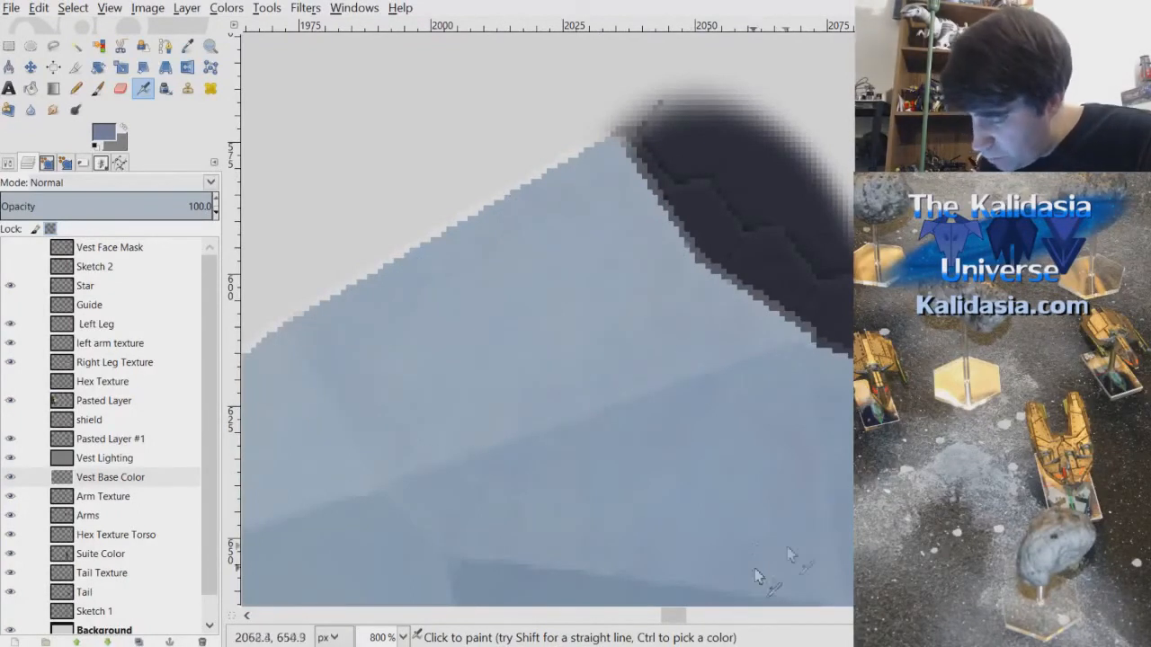
left_click_drag(681, 616, 672, 616)
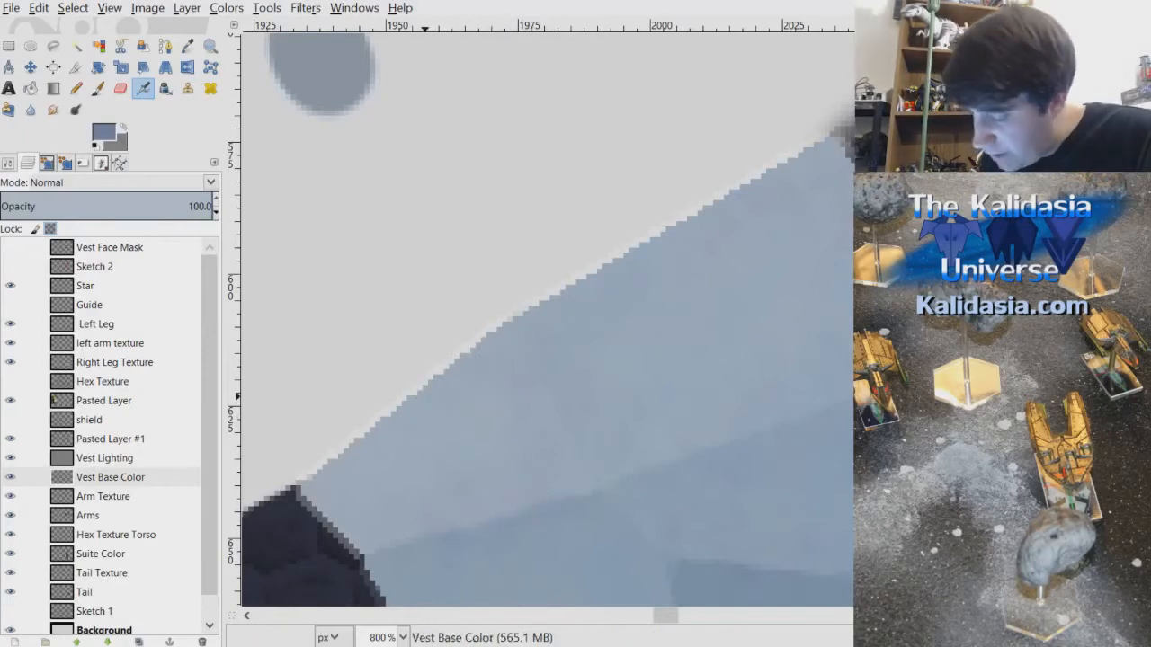
- Airbrush mottling over the facets along the left armhole and the adjoining edge of the left chest facet
scroll(547, 320, "down", 3)
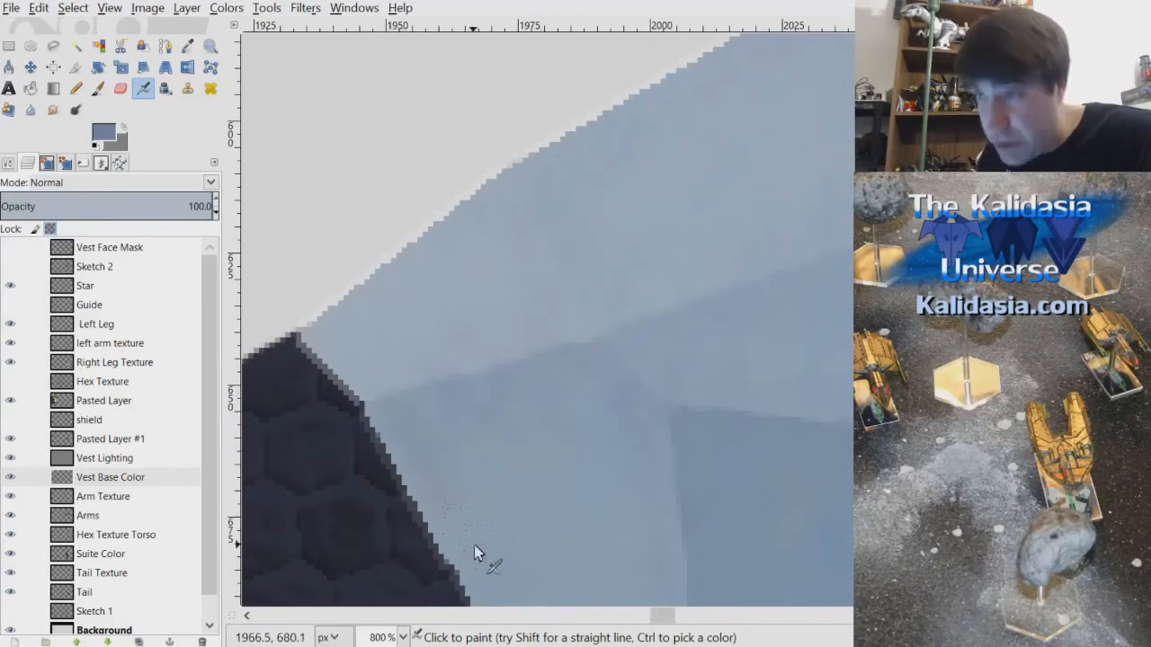
scroll(848, 245, "down", 5)
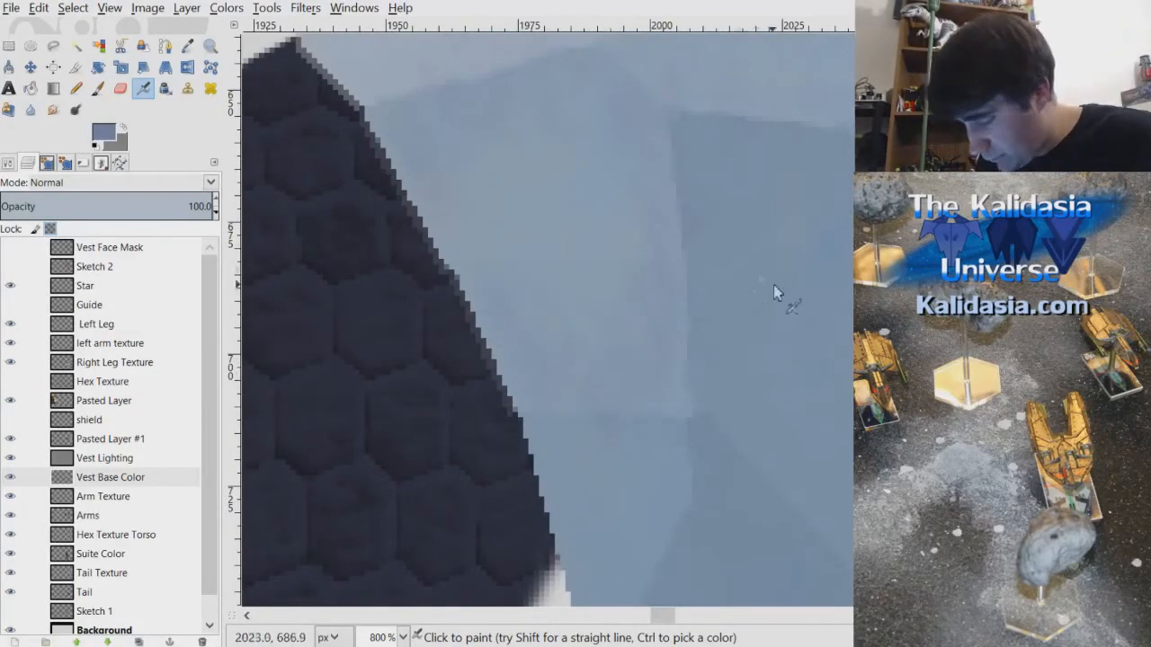
scroll(548, 319, "down", 3)
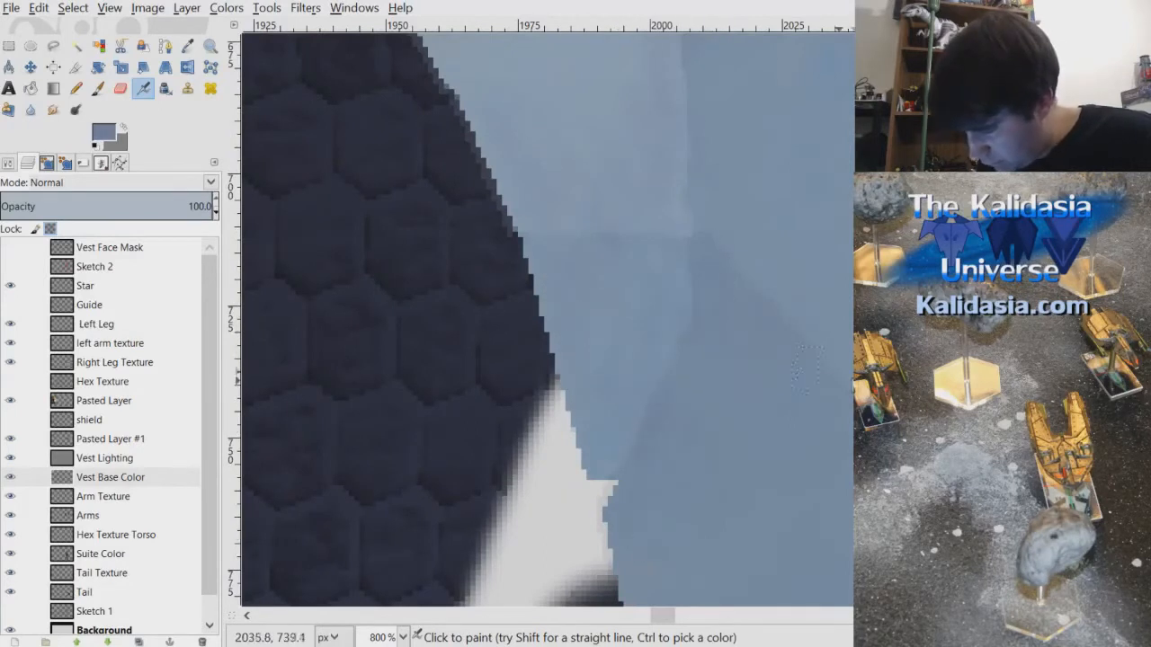
- Airbrush mottling along the diagonal, outer and inner edges of the large lower-left chest facet
scroll(807, 368, "down", 5)
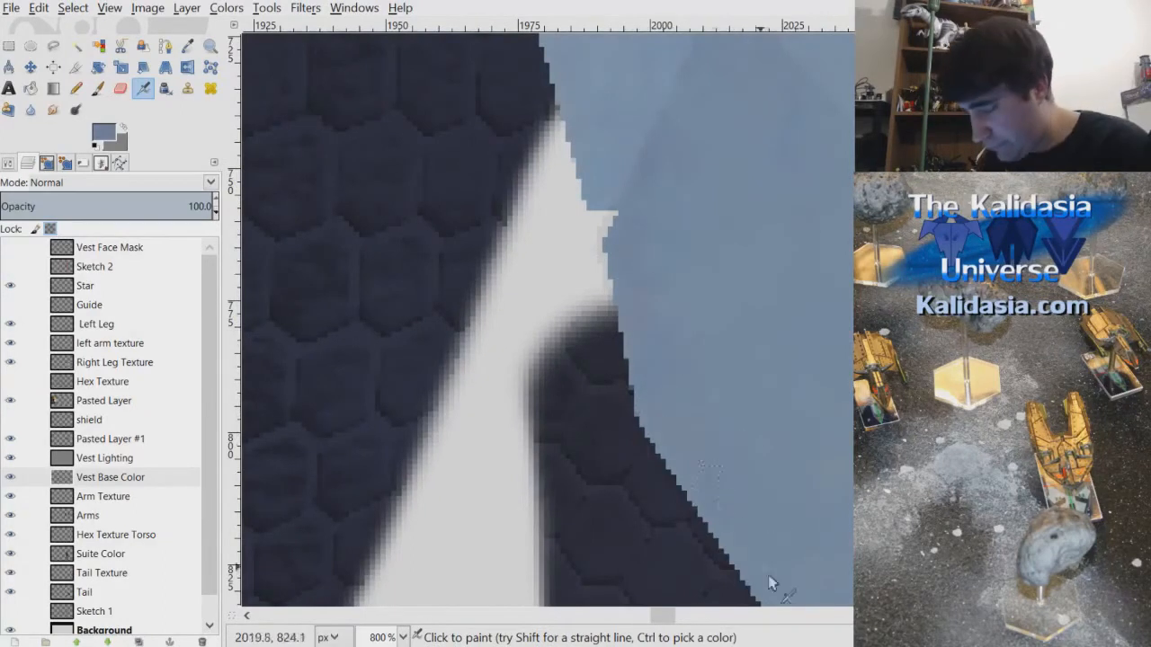
left_click_drag(662, 616, 679, 617)
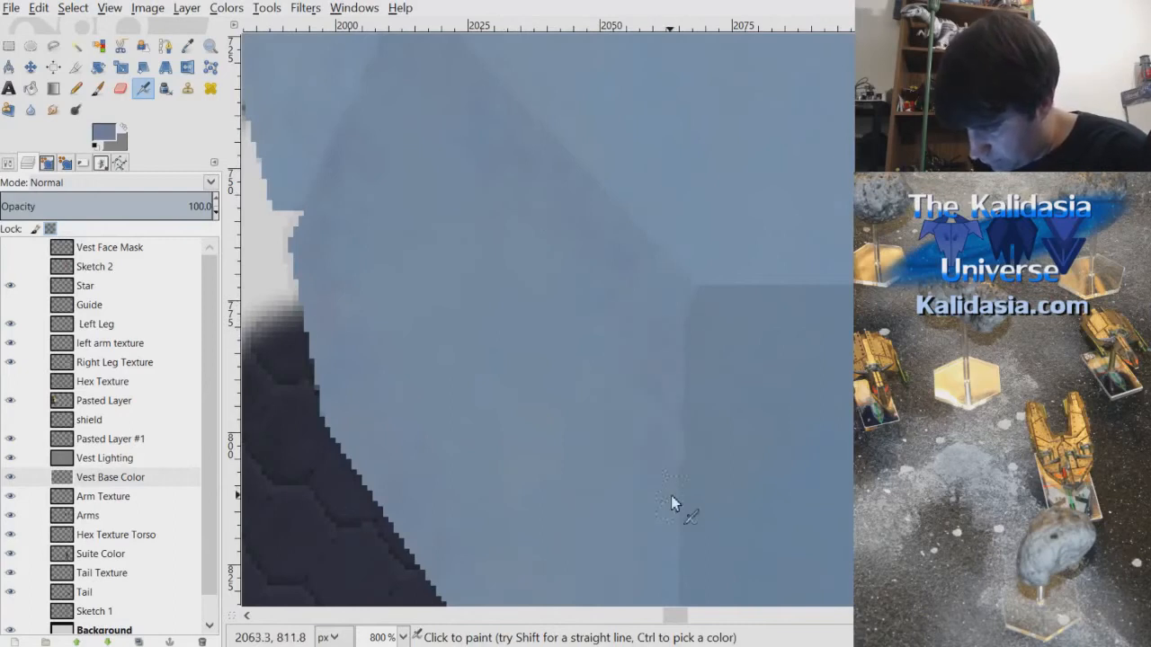
scroll(696, 359, "down", 3)
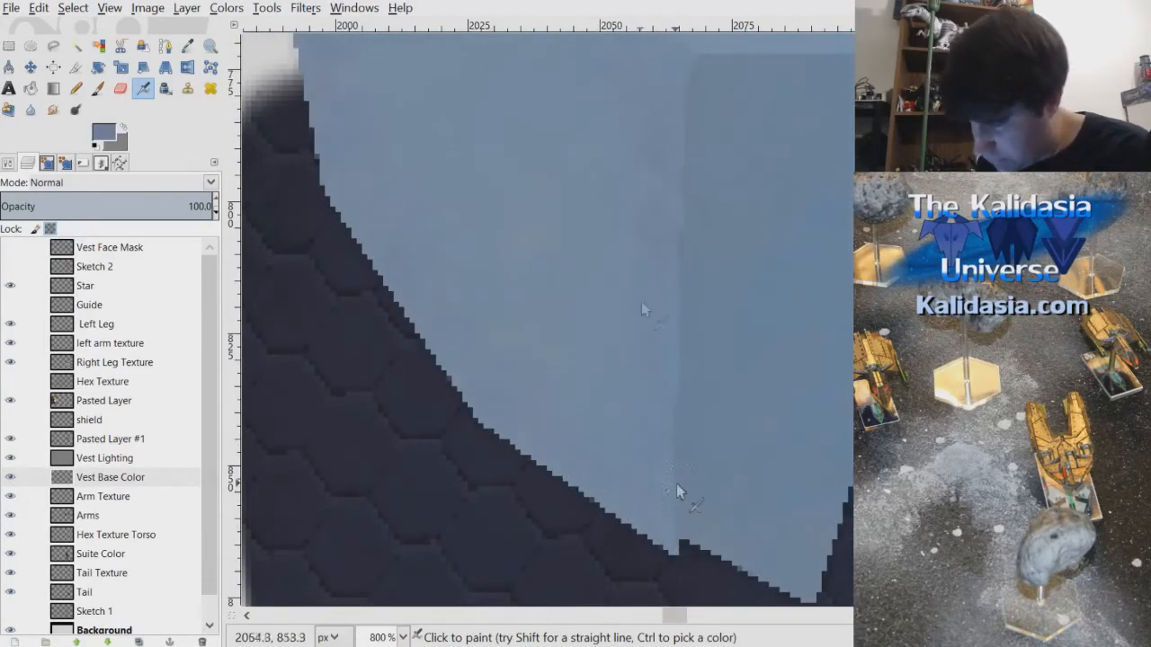
scroll(548, 320, "up", 2)
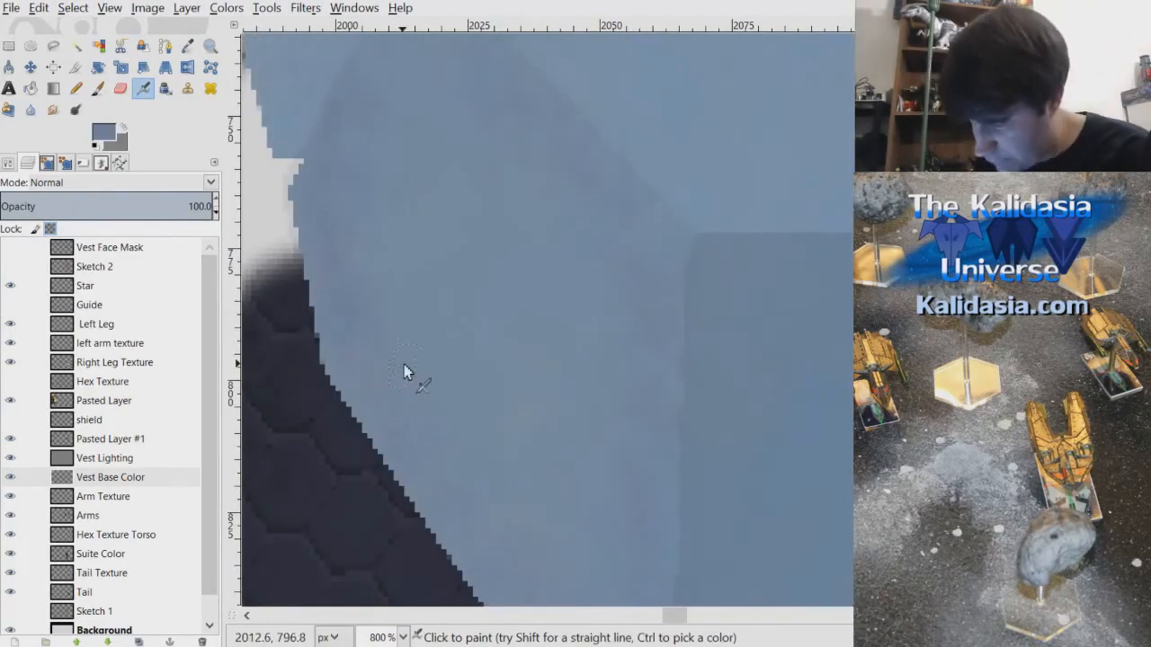
- Airbrush mottling over the lower block left of the dark notch and along the left chest facet's slanted inner edge
left_click_drag(679, 618, 689, 621)
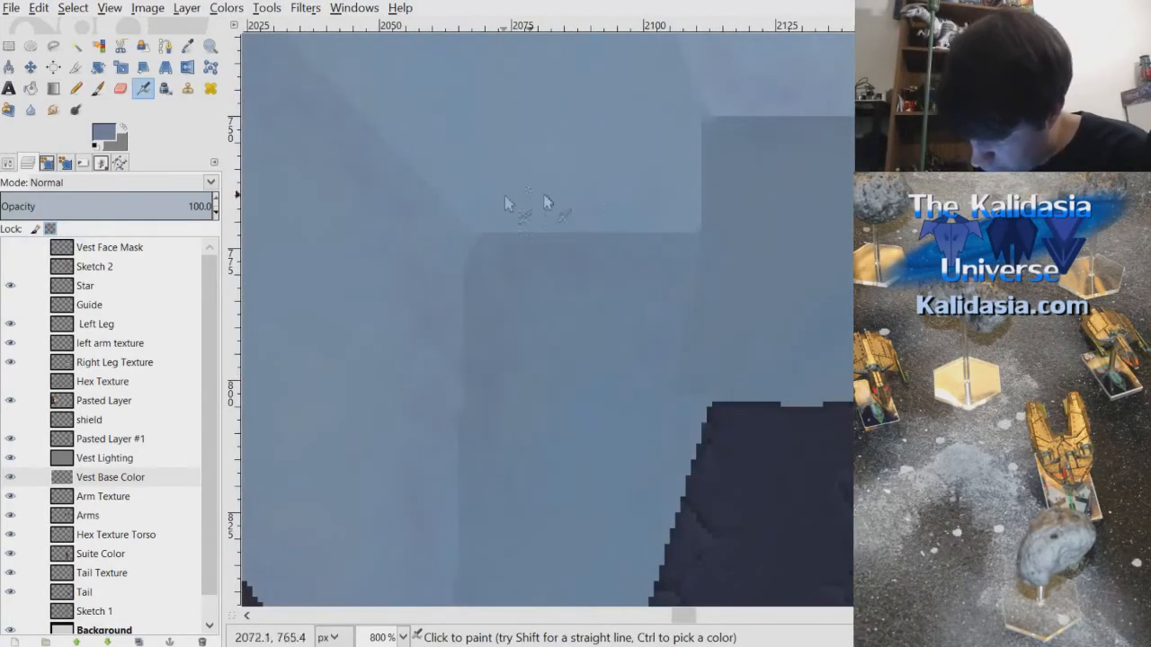
scroll(703, 346, "up", 3)
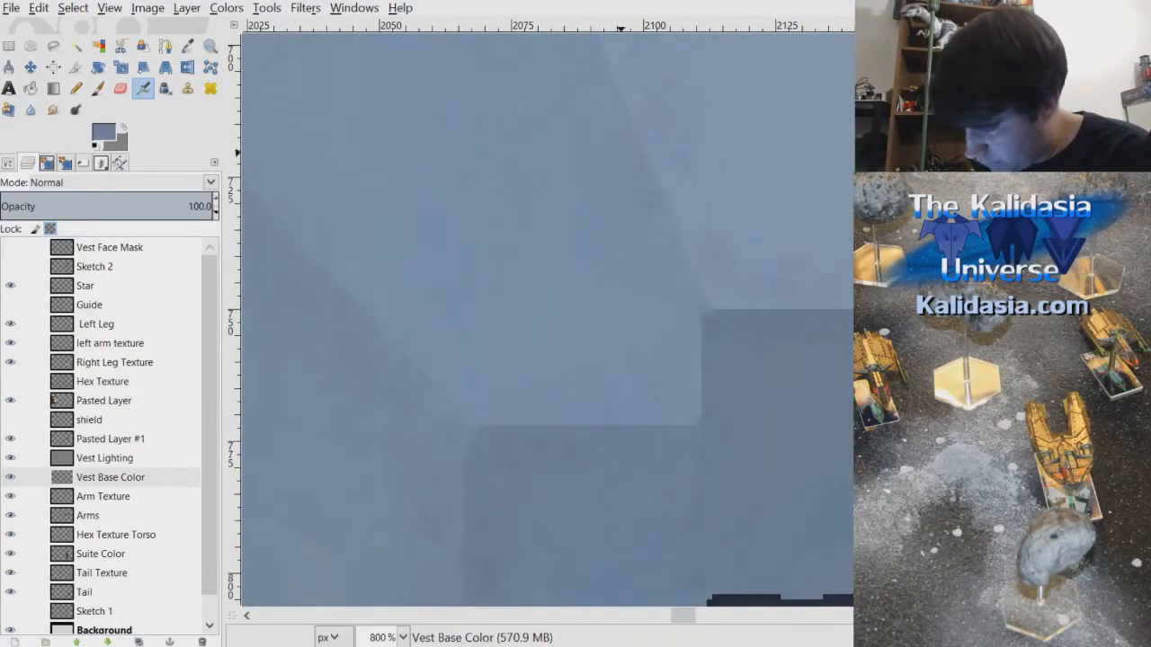
scroll(622, 160, "up", 2)
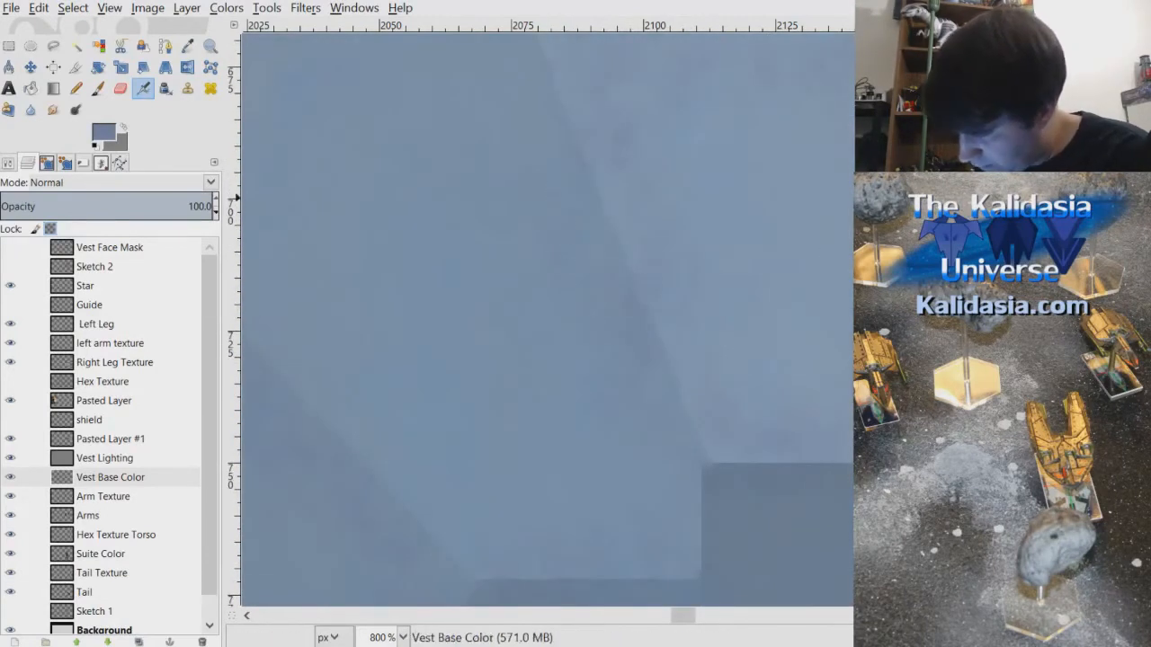
- Airbrush more mottling along the diagonal edge between the left chest facet and the lower-left facet
scroll(654, 334, "up", 4)
left_click_drag(696, 618, 678, 618)
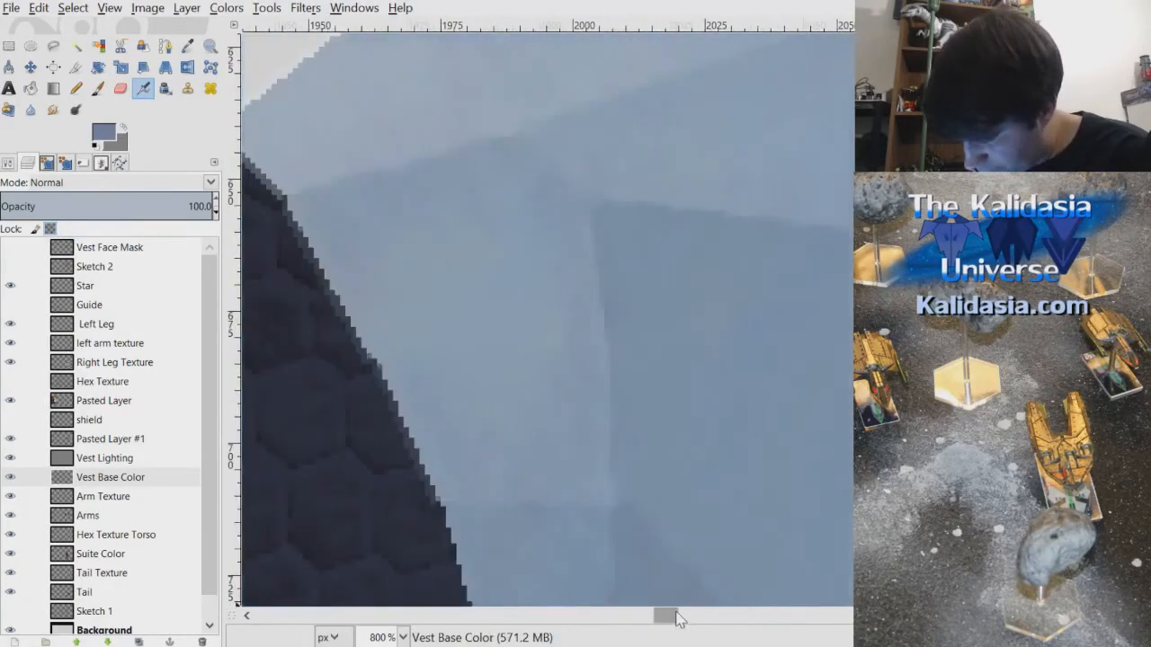
scroll(769, 252, "down", 7)
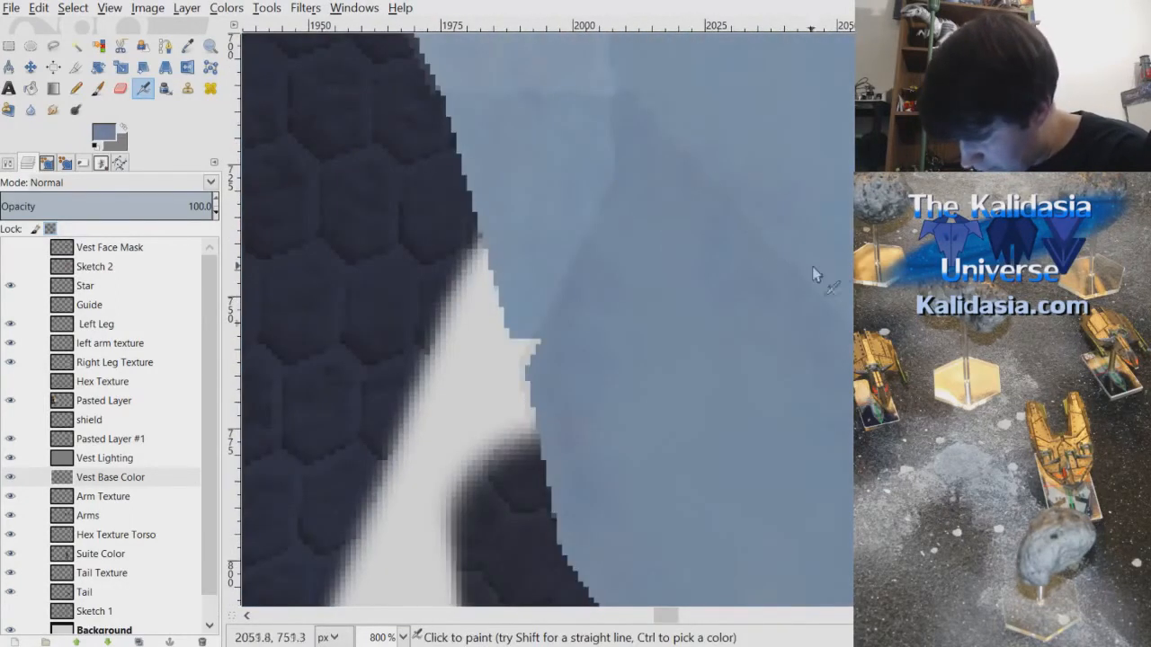
left_click_drag(671, 618, 685, 618)
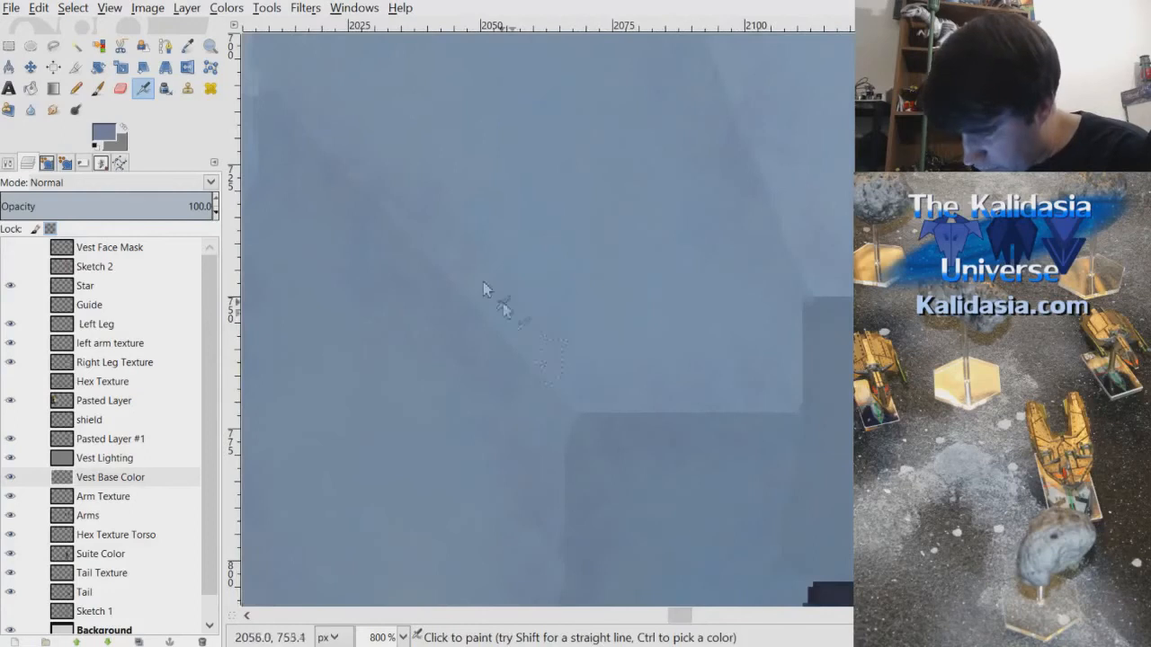
- Try airbrushing light grey wear along the upper edge of the right chest facet with the Acrylic 03 brush at size 10.73
scroll(534, 356, "down", 5)
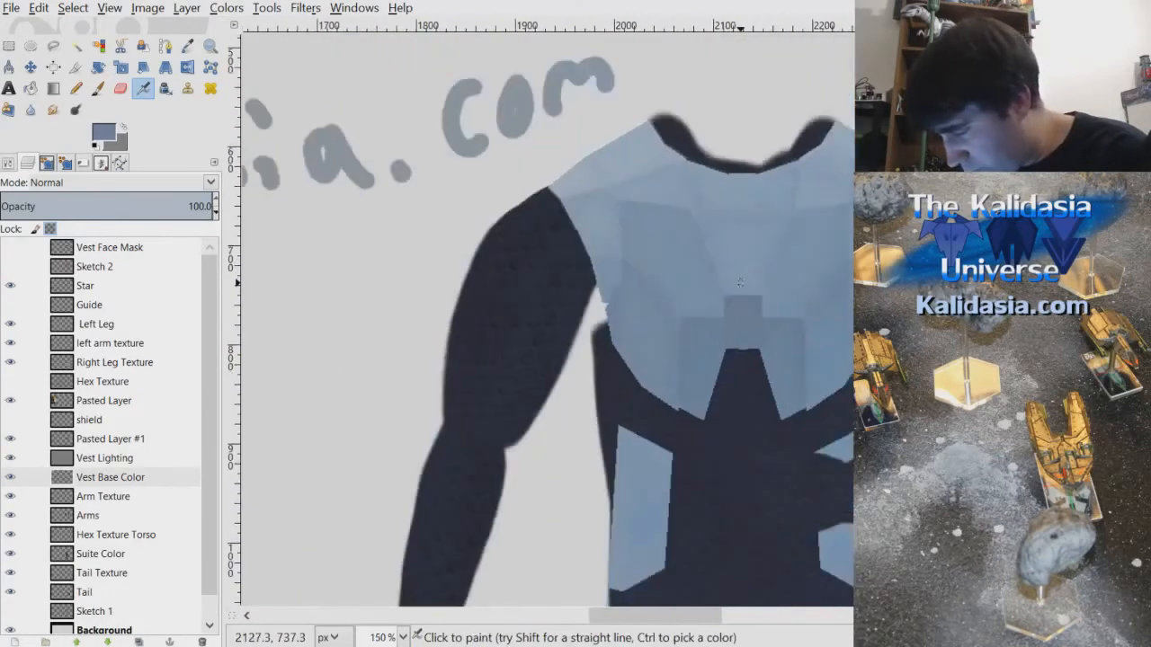
scroll(843, 262, "up", 2)
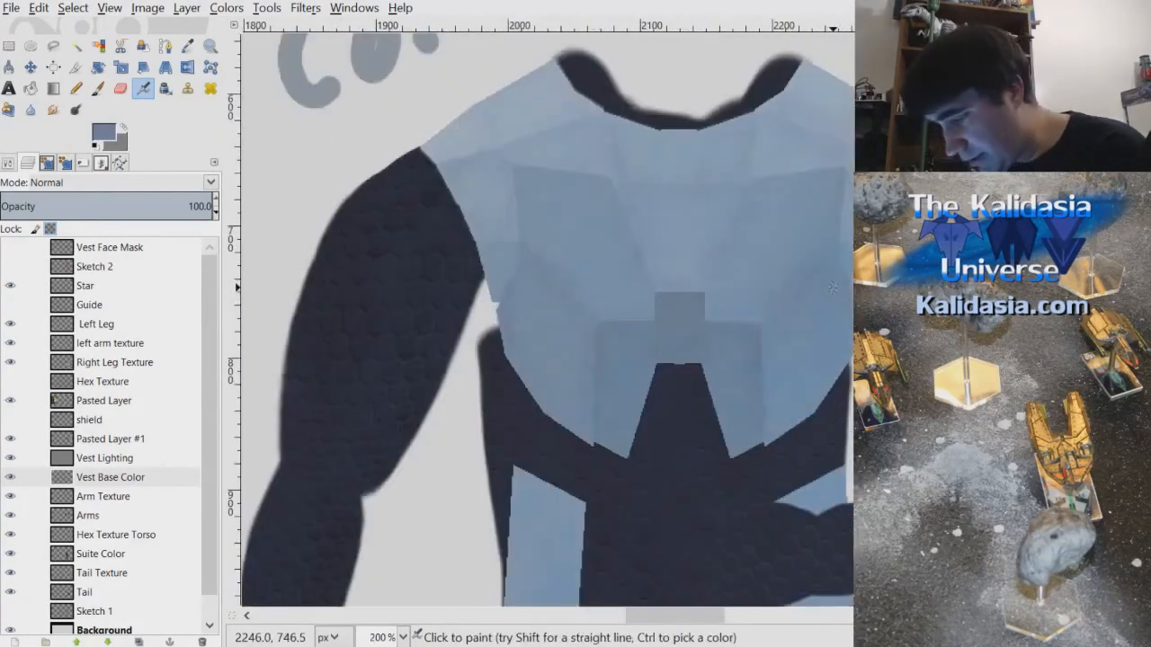
left_click_drag(680, 624, 697, 632)
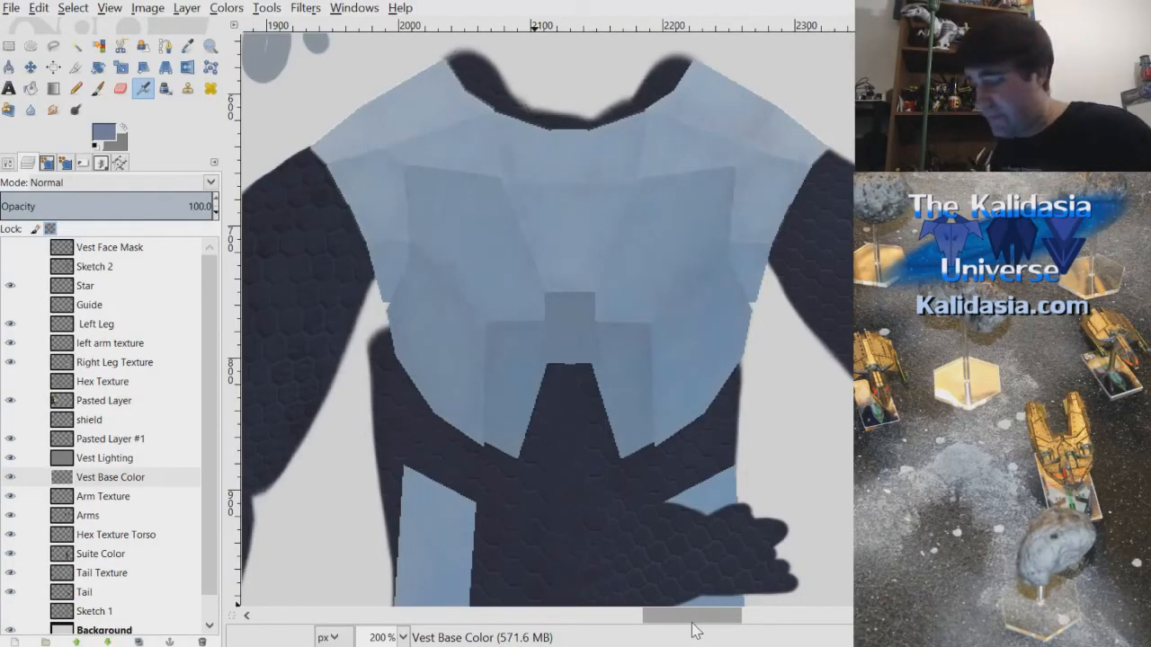
scroll(700, 275, "up", 2)
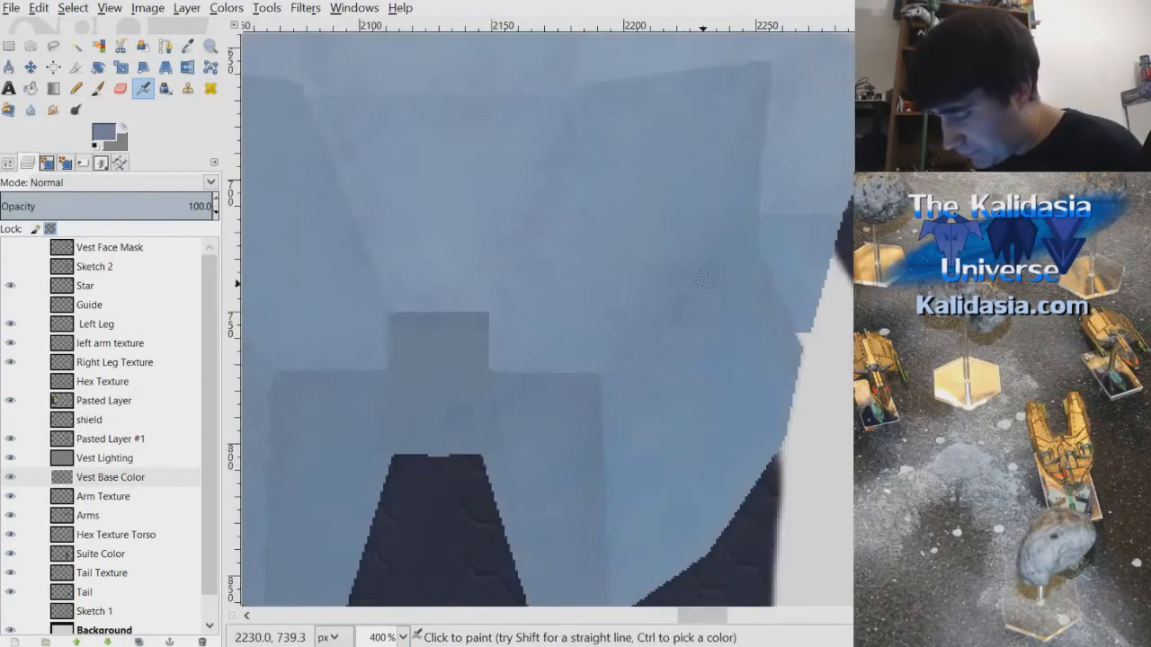
scroll(703, 284, "up", 4)
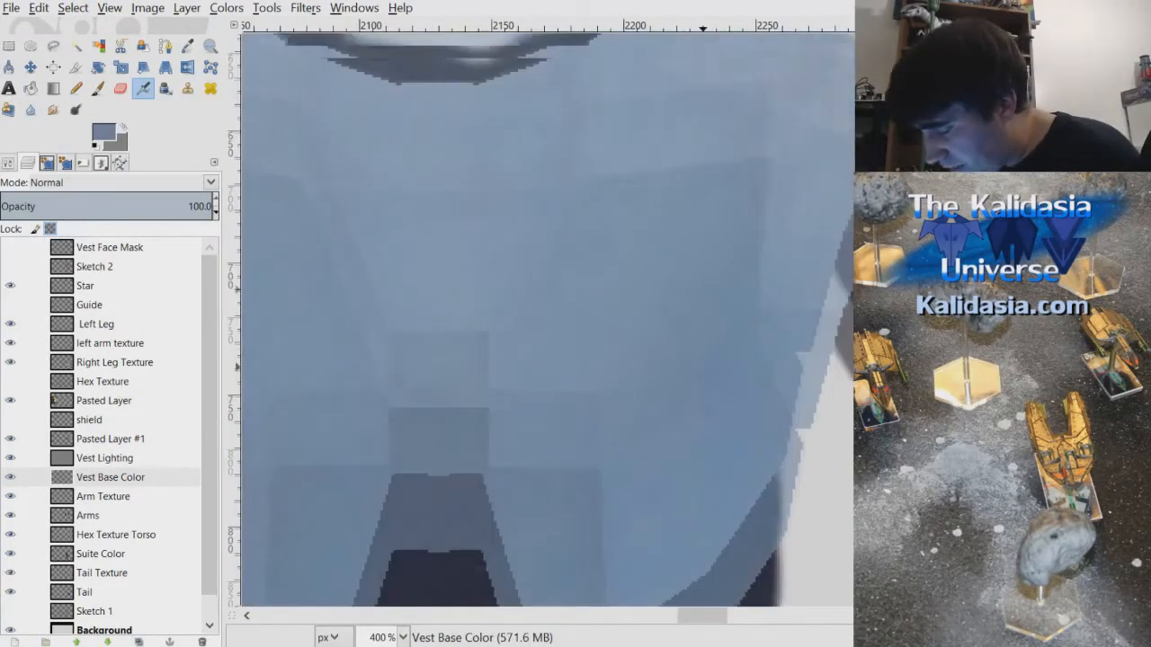
left_click_drag(715, 620, 725, 621)
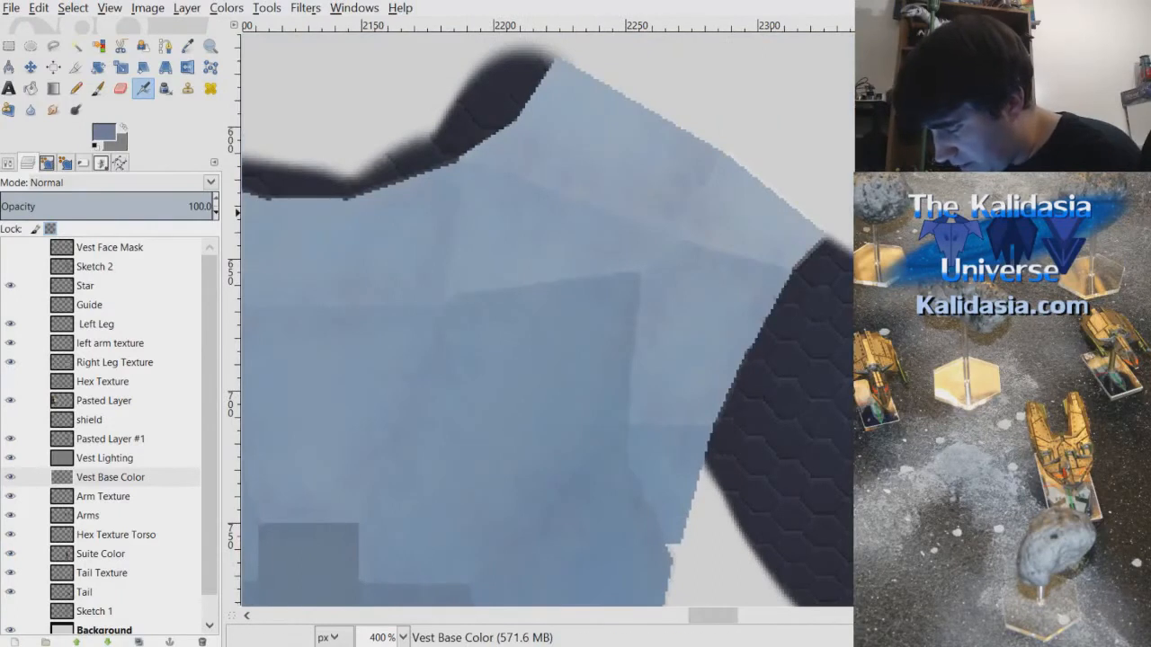
scroll(540, 324, "up", 2)
scroll(501, 300, "up", 3)
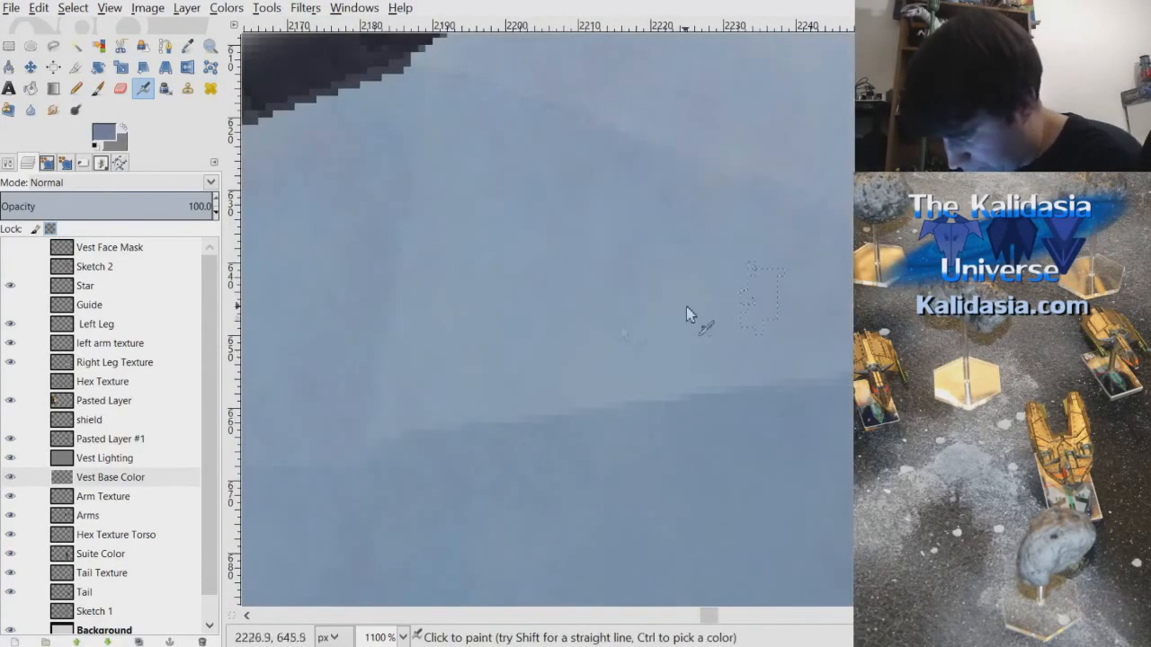
left_click(9, 163)
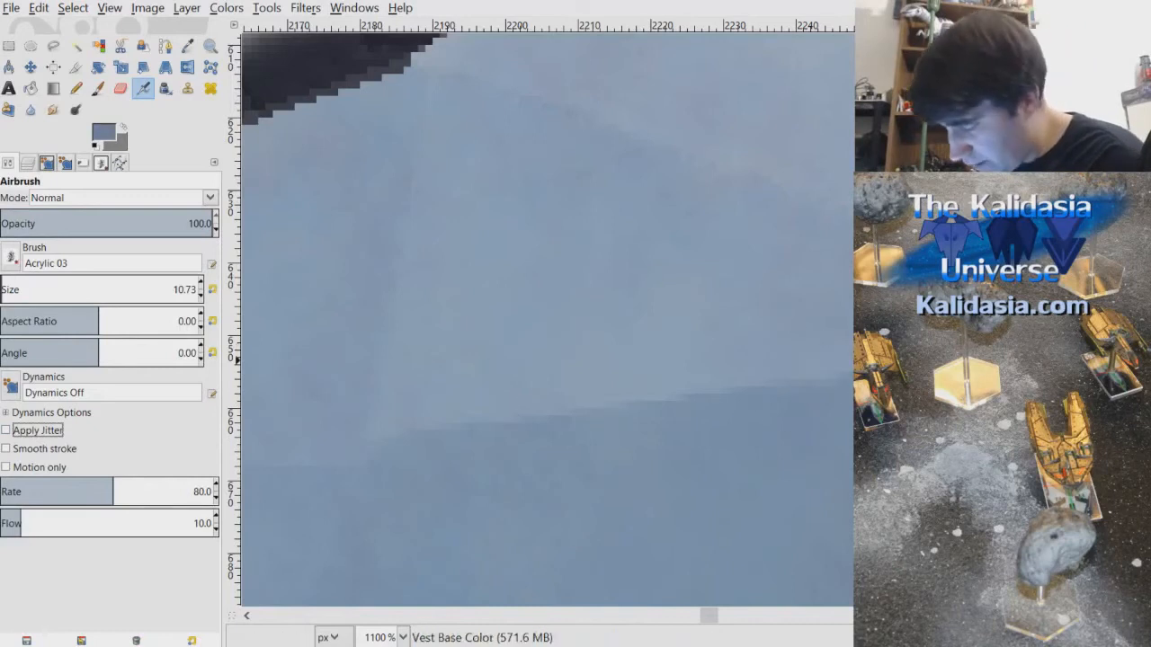
left_click(407, 74, "ctrl")
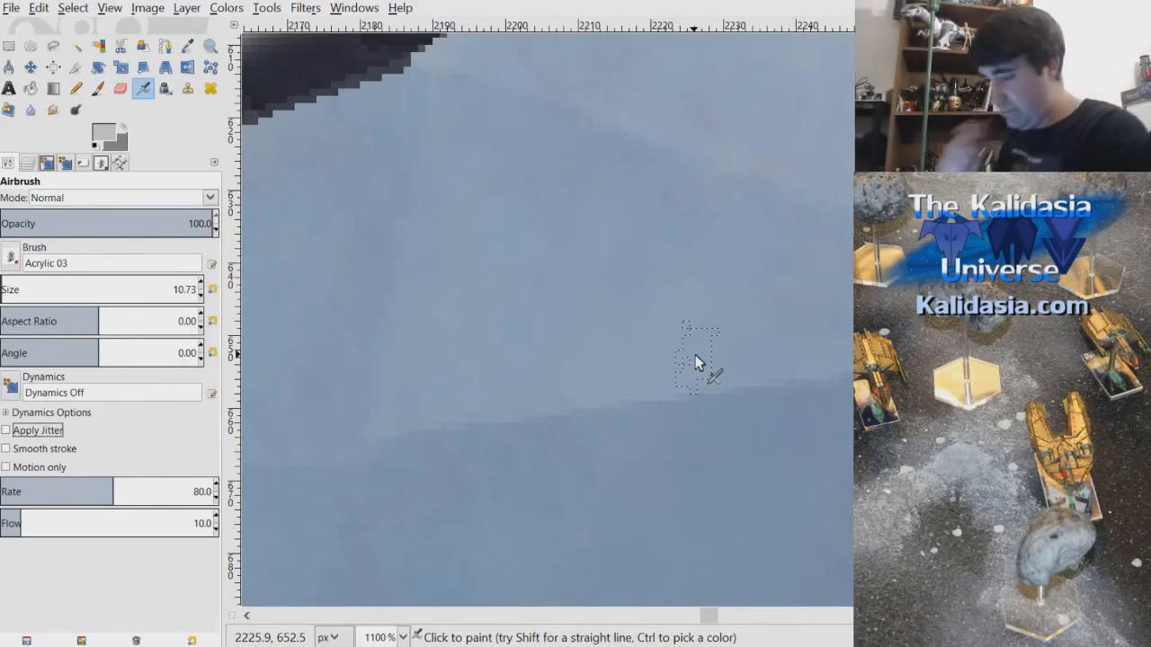
mouse_move(713, 618)
left_mouse_down()
mouse_move(731, 620)
mouse_move(718, 620)
left_mouse_up()
mouse_move(555, 391)
left_mouse_down()
mouse_move(622, 388)
mouse_move(549, 384)
mouse_move(631, 370)
mouse_move(472, 409)
mouse_move(638, 378)
mouse_move(530, 391)
left_mouse_up()
mouse_move(607, 373)
left_mouse_down()
mouse_move(555, 371)
mouse_move(623, 280)
mouse_move(586, 366)
mouse_move(648, 350)
mouse_move(649, 389)
mouse_move(706, 378)
mouse_move(501, 389)
mouse_move(454, 417)
mouse_move(524, 386)
mouse_move(490, 344)
mouse_move(571, 378)
mouse_move(696, 382)
mouse_move(690, 367)
mouse_move(734, 385)
mouse_move(549, 398)
mouse_move(708, 368)
mouse_move(608, 349)
mouse_move(701, 294)
mouse_move(705, 364)
mouse_move(645, 347)
mouse_move(694, 334)
mouse_move(707, 366)
mouse_move(714, 348)
mouse_move(679, 332)
mouse_move(740, 375)
mouse_move(671, 295)
mouse_move(672, 344)
mouse_move(713, 348)
mouse_move(544, 378)
mouse_move(540, 323)
mouse_move(497, 392)
left_mouse_up()
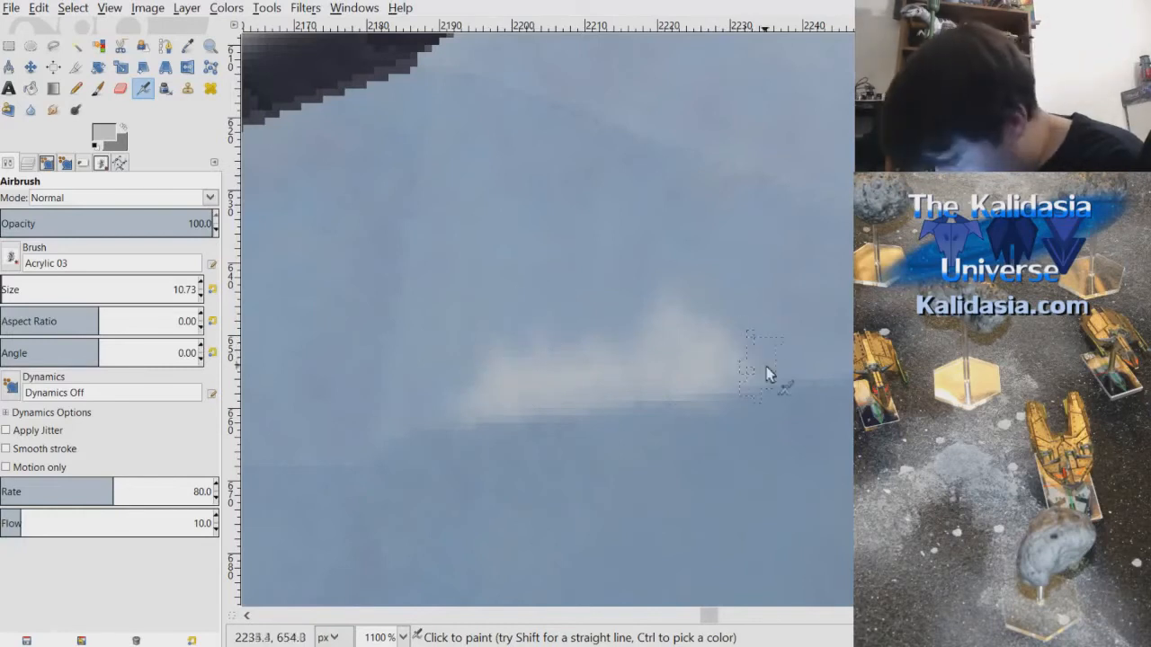
scroll(793, 358, "down", 7)
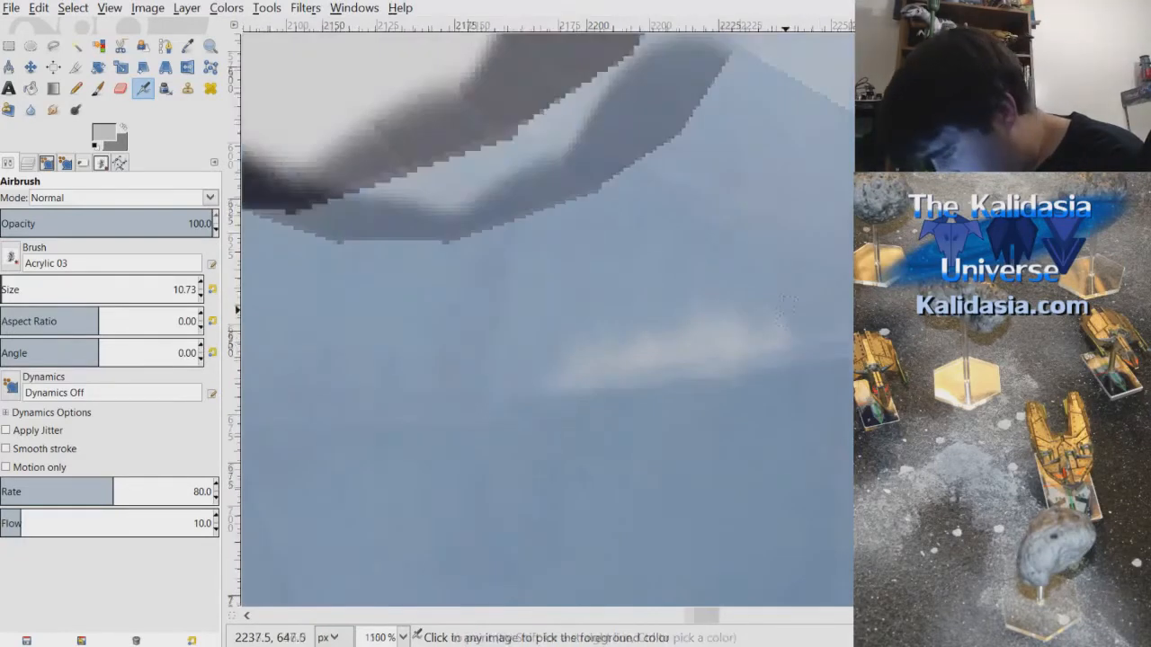
scroll(833, 317, "up", 7)
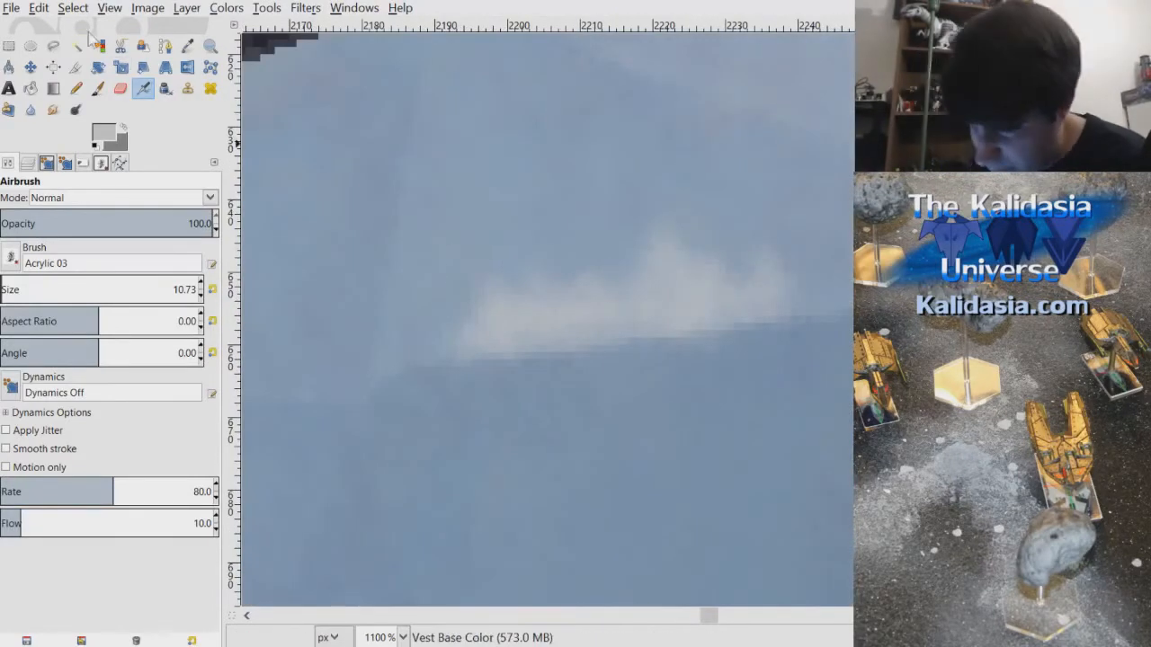
- Undo the light grey strokes and airbrush a darker grey worn patch above the right chest facet's upper inner corner
key("ctrl+z")
key("ctrl+z")
key("ctrl+z")
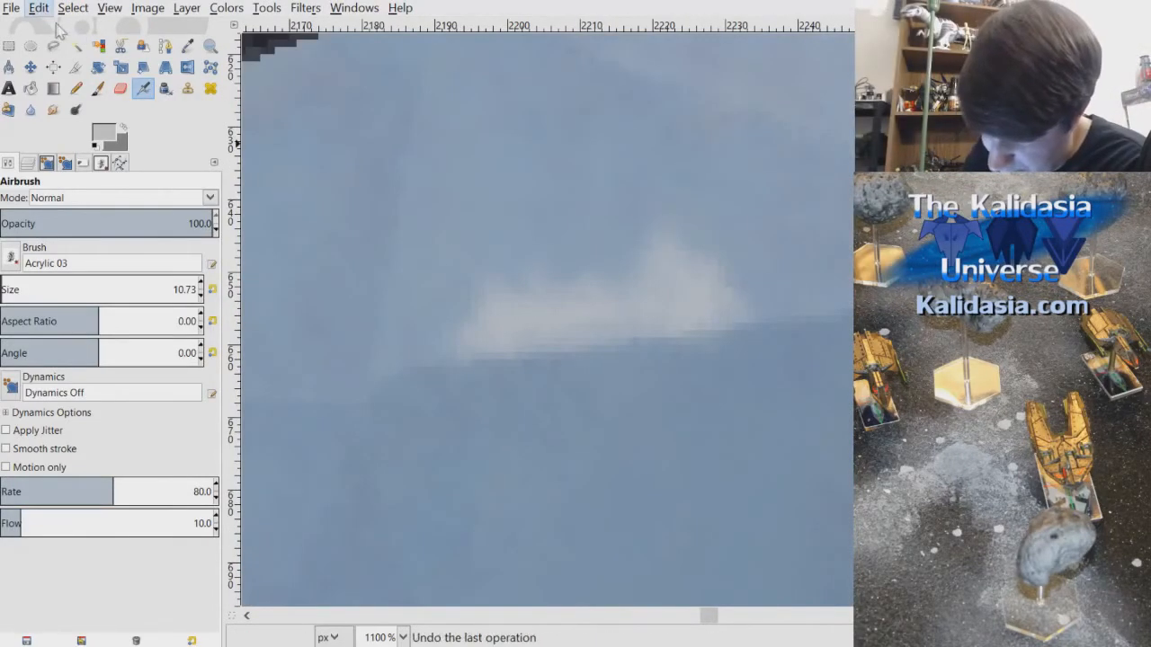
key("ctrl+z")
key("ctrl+z")
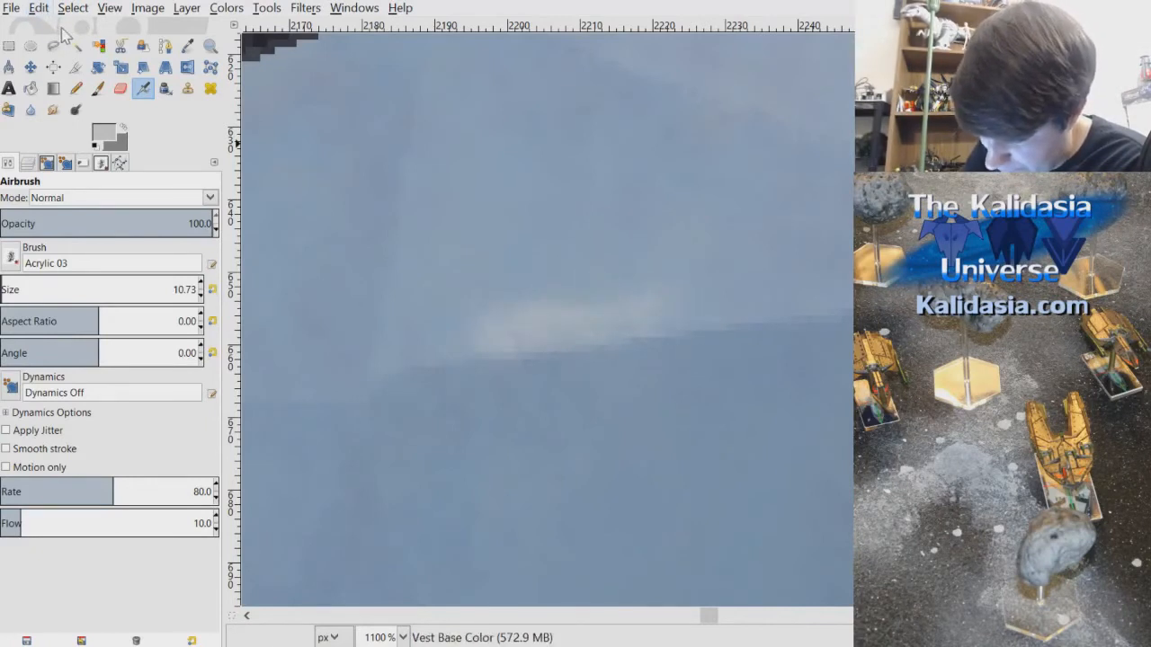
key("ctrl+z")
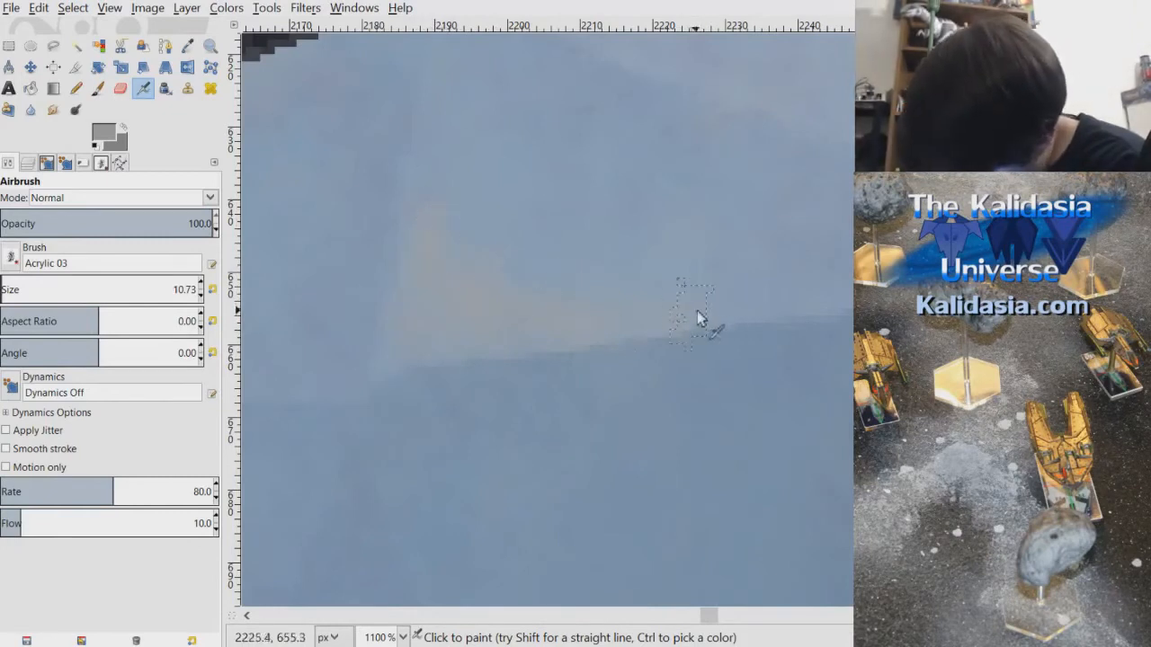
scroll(721, 300, "down", 6)
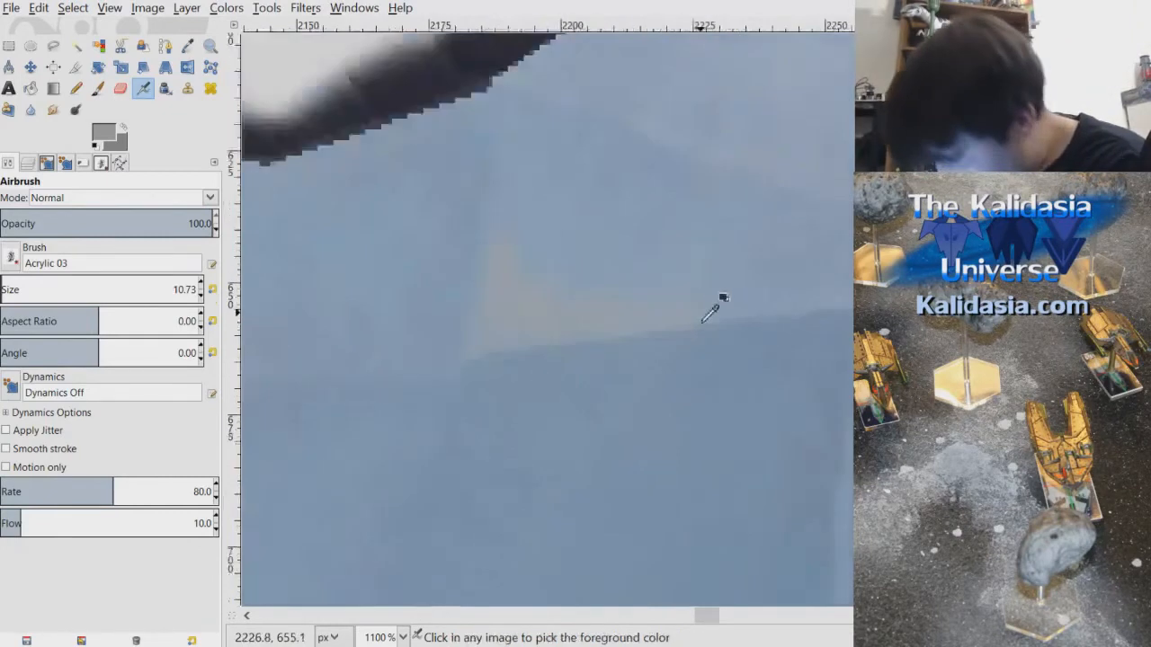
scroll(784, 291, "up", 6)
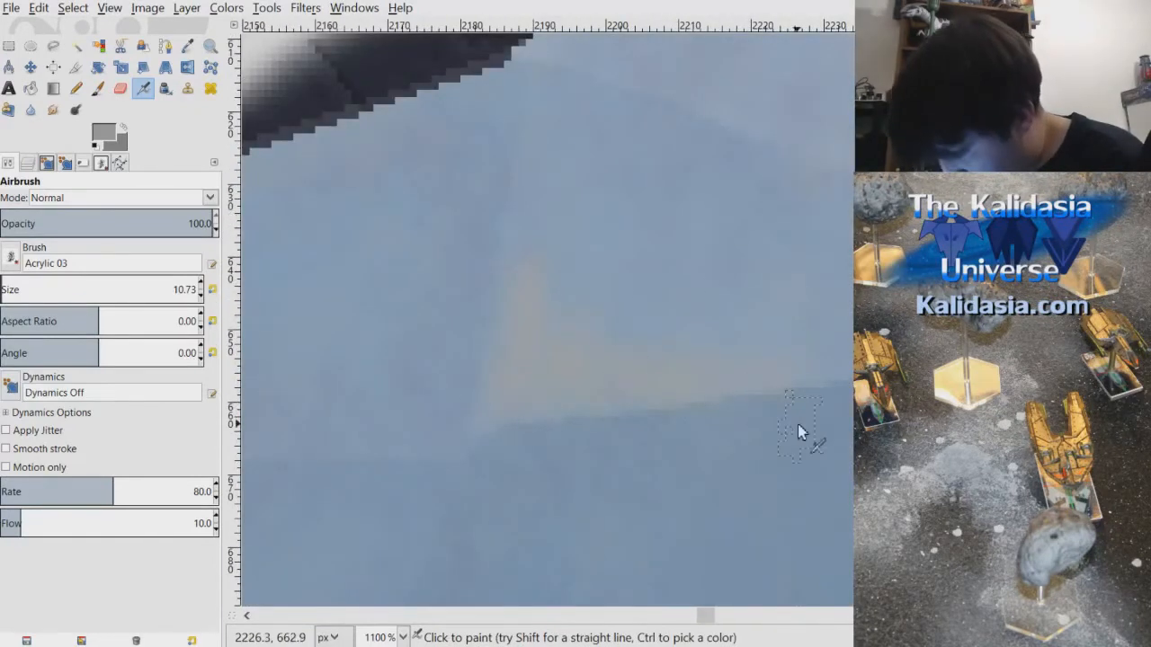
- Airbrush a faint grey worn patch in the lower outer corner of the right shoulder facet, beside the sleeve
scroll(791, 316, "down", 6)
scroll(821, 319, "up", 3)
scroll(834, 368, "up", 1)
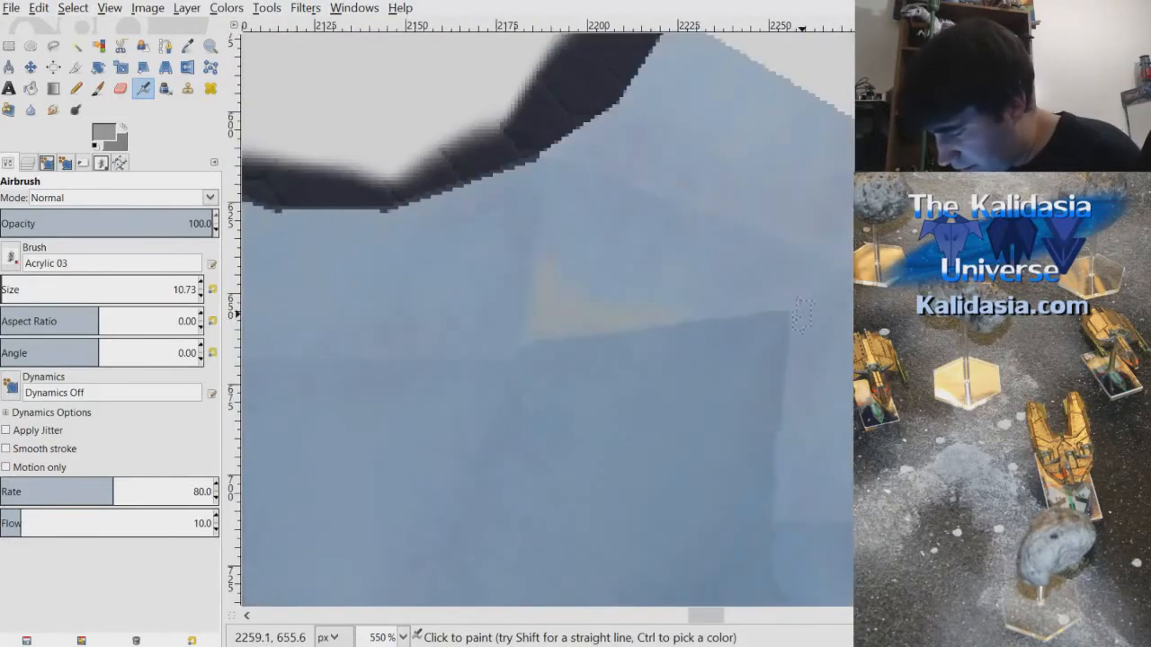
left_click_drag(720, 618, 731, 618)
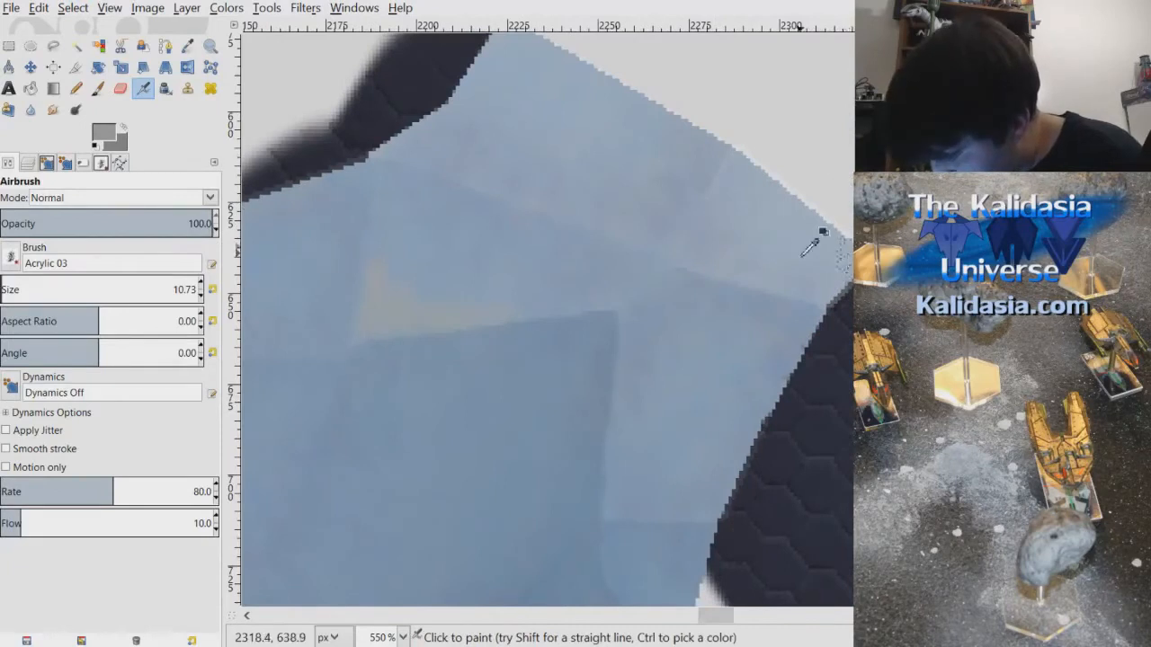
scroll(809, 247, "up", 2)
left_click_drag(726, 618, 734, 618)
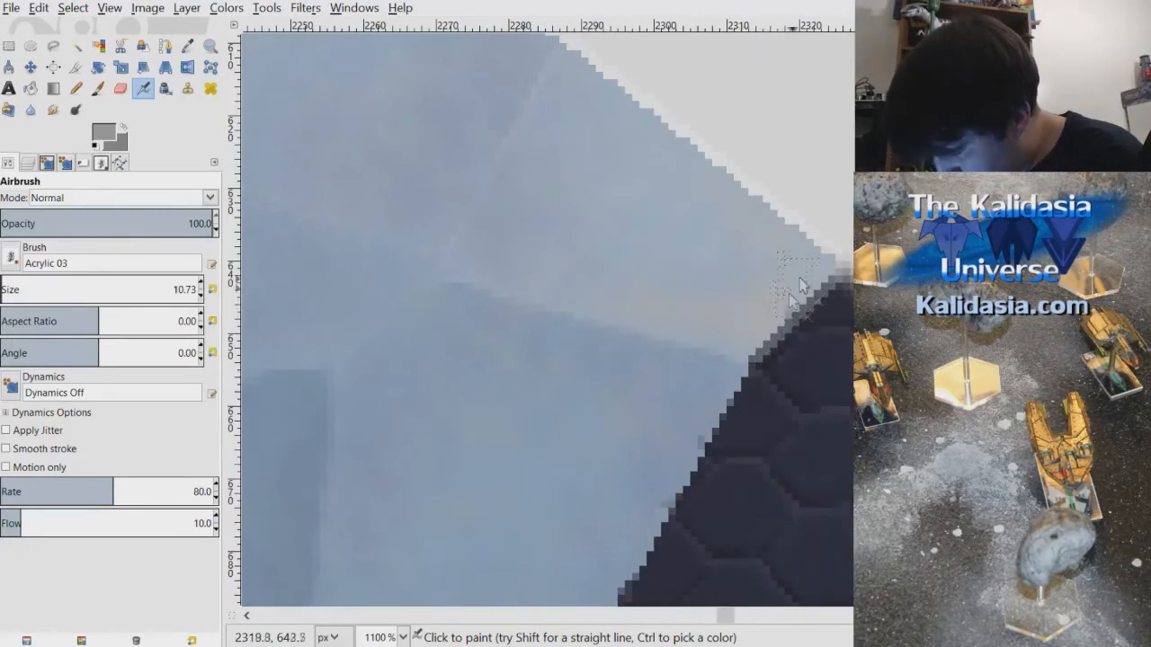
- Airbrush a small grey worn patch on the diagonal edge between the right chest facet and the lower-right facet
scroll(733, 292, "down", 4)
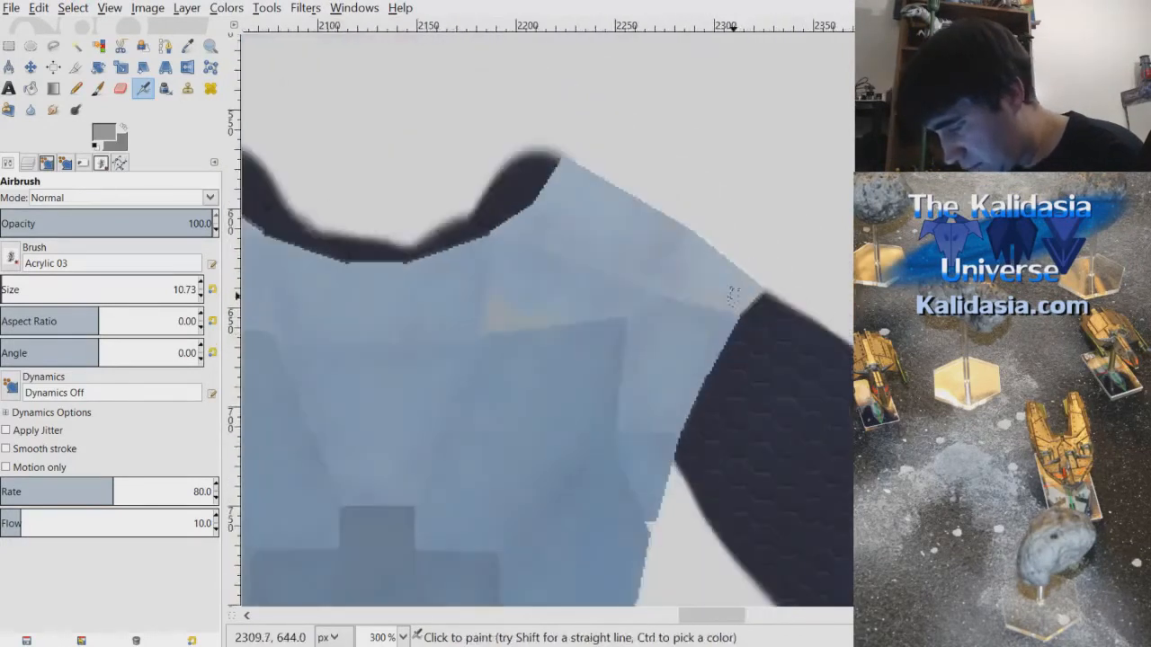
scroll(816, 290, "down", 3)
scroll(804, 314, "up", 4)
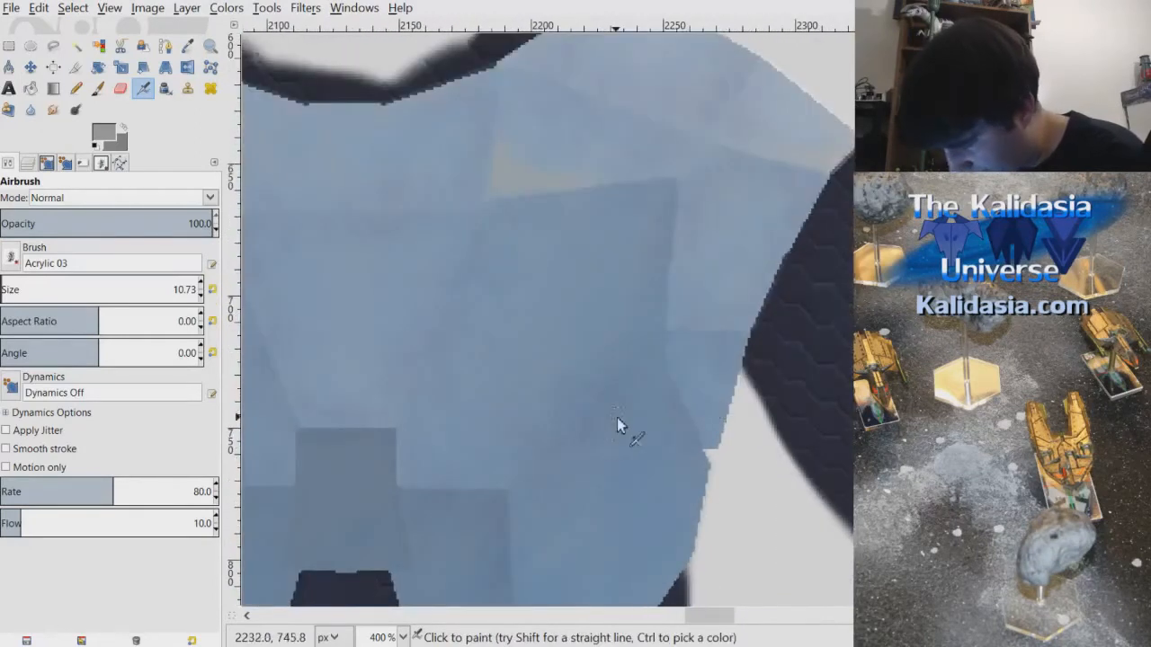
scroll(599, 391, "up", 1)
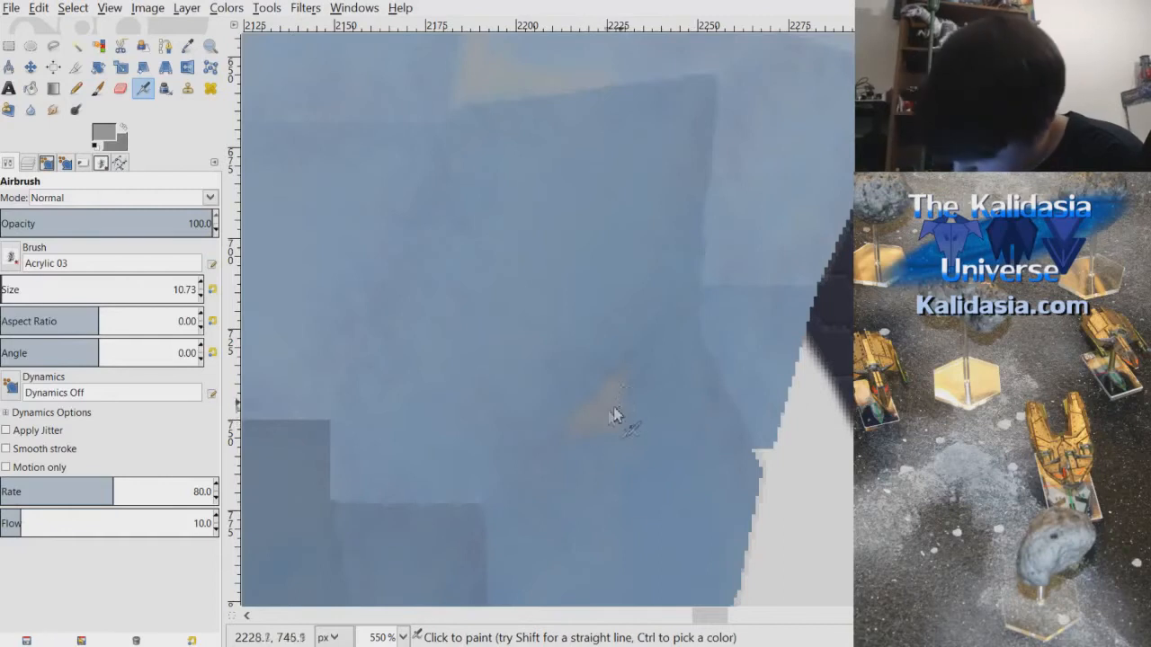
- Airbrush a grey worn patch inside the upper inner corner of the left chest facet, following its top and slanted edges
left_click_drag(719, 618, 700, 612)
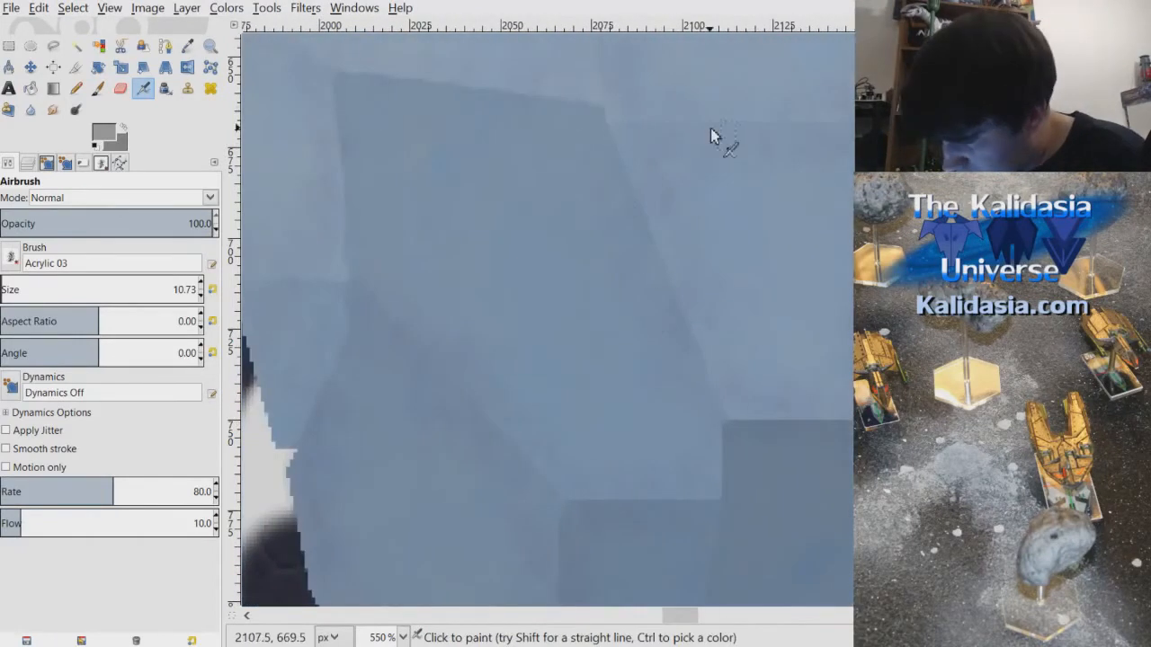
scroll(601, 233, "up", 2)
scroll(834, 200, "up", 2)
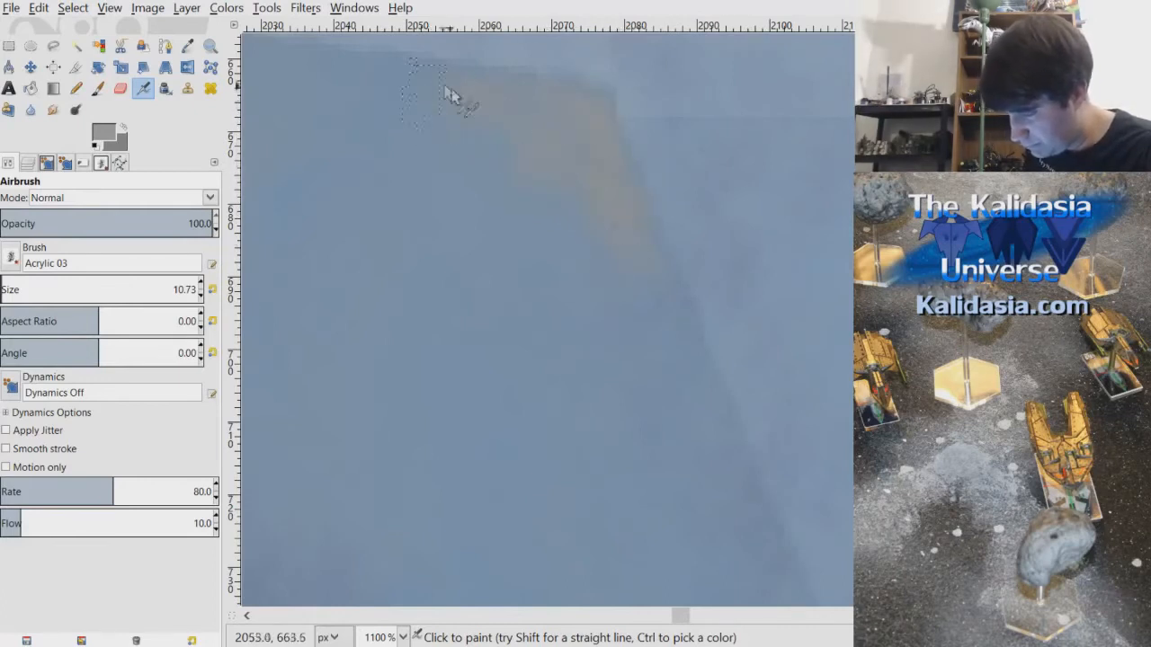
- Airbrush a faint grey worn streak along the lower edge of the left shoulder facet
scroll(783, 226, "down", 6)
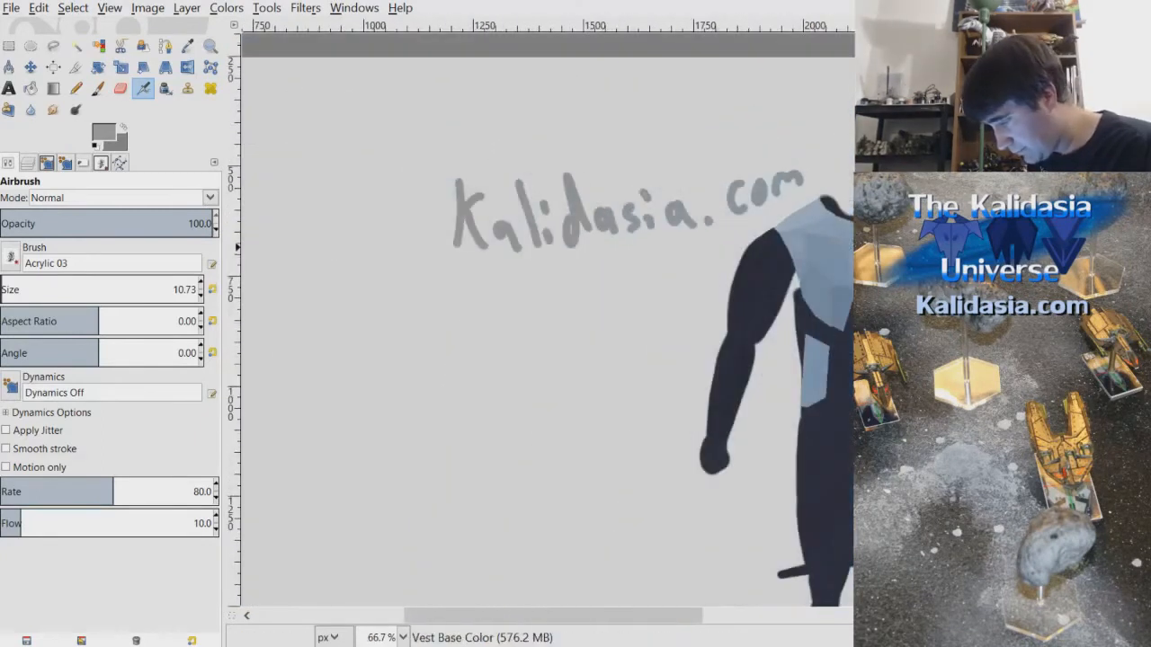
left_click_drag(688, 615, 773, 632)
scroll(634, 270, "up", 3)
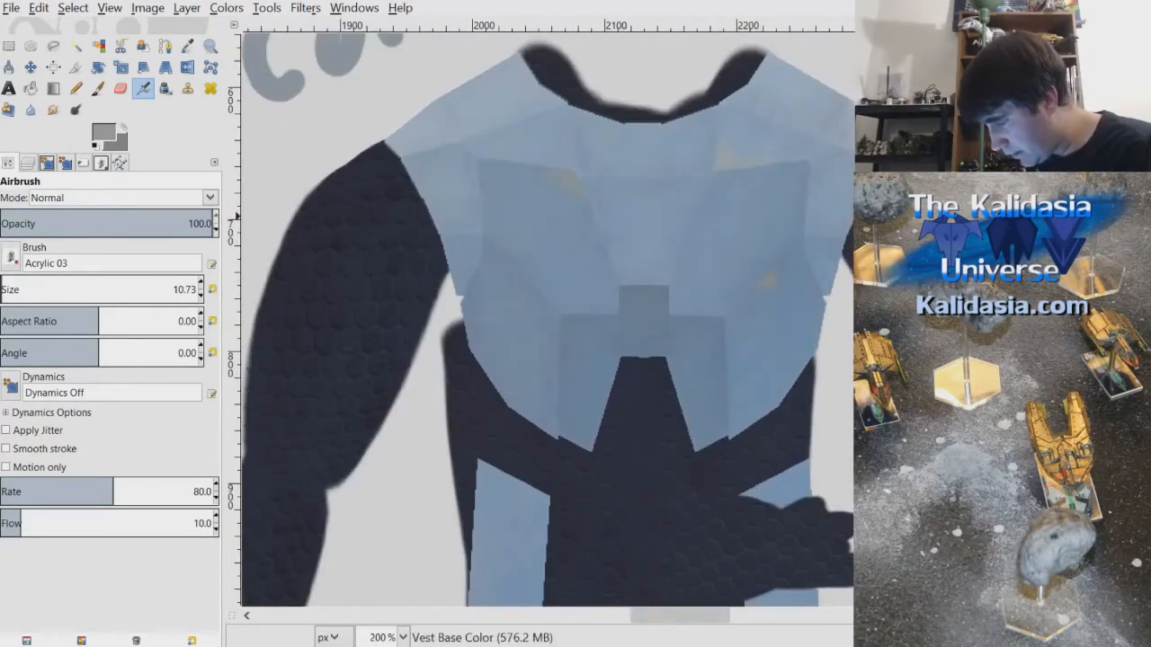
scroll(549, 319, "up", 1)
scroll(461, 189, "up", 3)
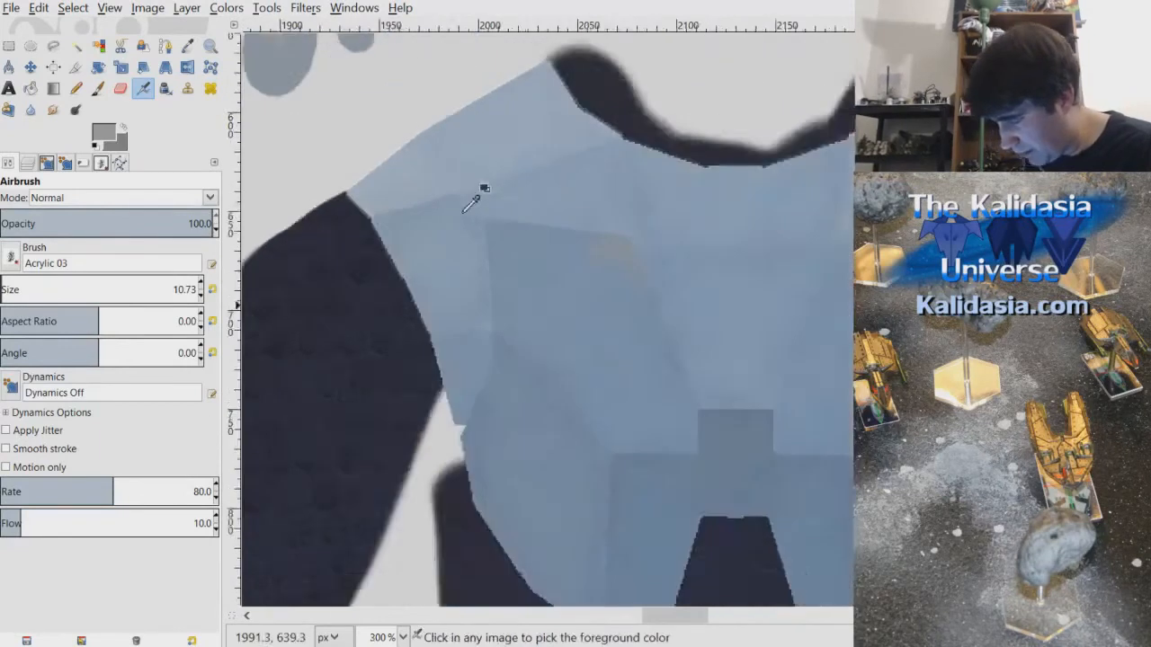
left_click_drag(890, 187, 890, 179)
scroll(616, 323, "up", 2)
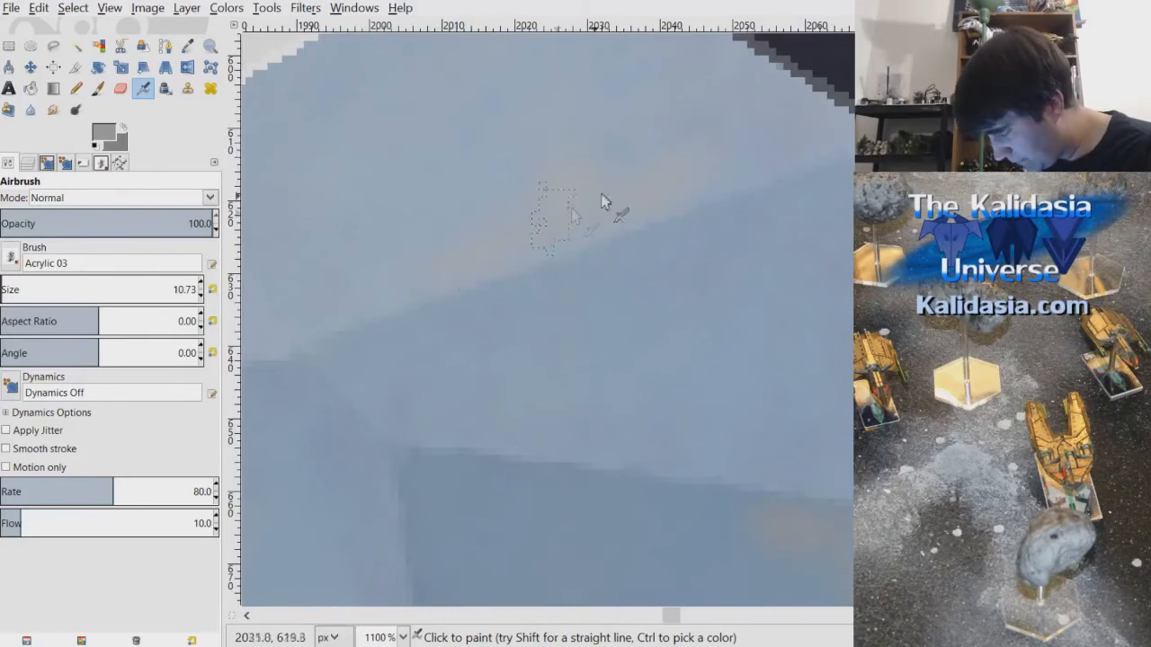
- Airbrush a grey worn patch in the upper inner corner of the small facet at the lower left armhole and save the image
left_click_drag(671, 615, 706, 552)
key("minus")
key("minus")
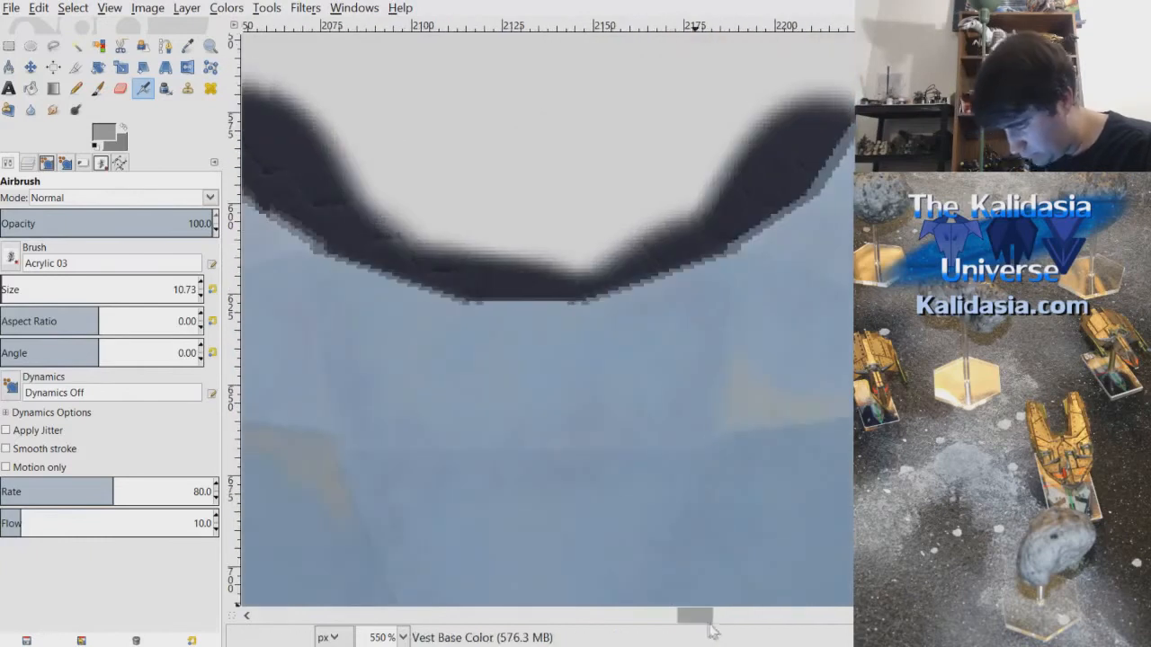
left_click_drag(708, 623, 661, 622)
left_click_drag(862, 157, 862, 179)
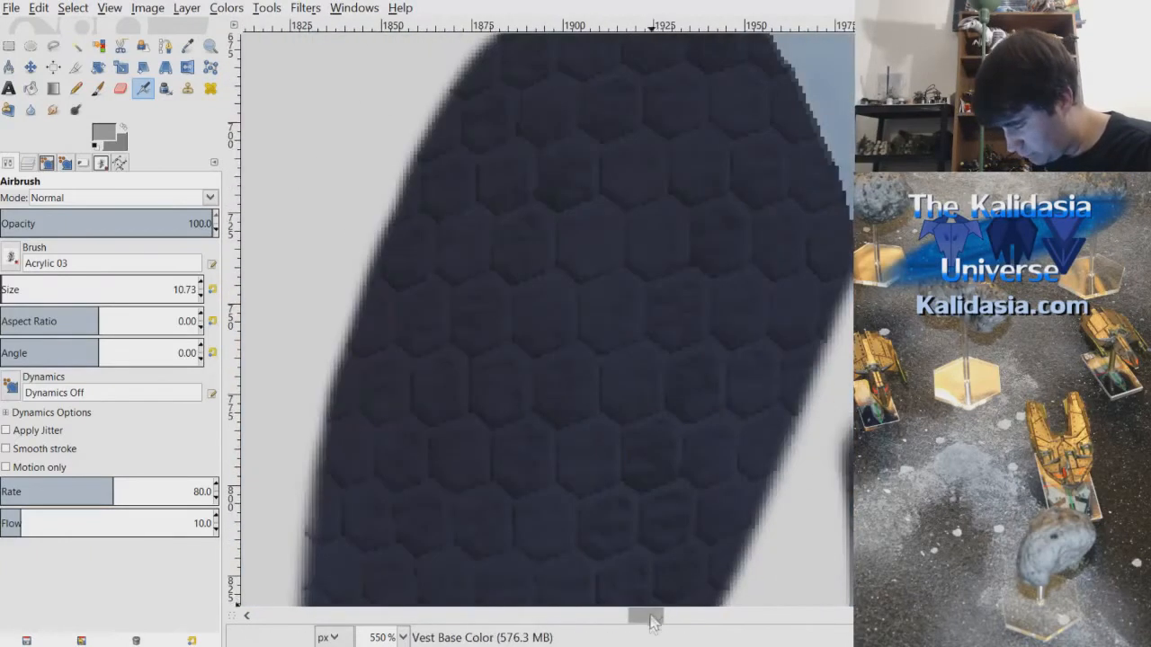
left_click_drag(653, 622, 670, 621)
key("plus")
key("plus")
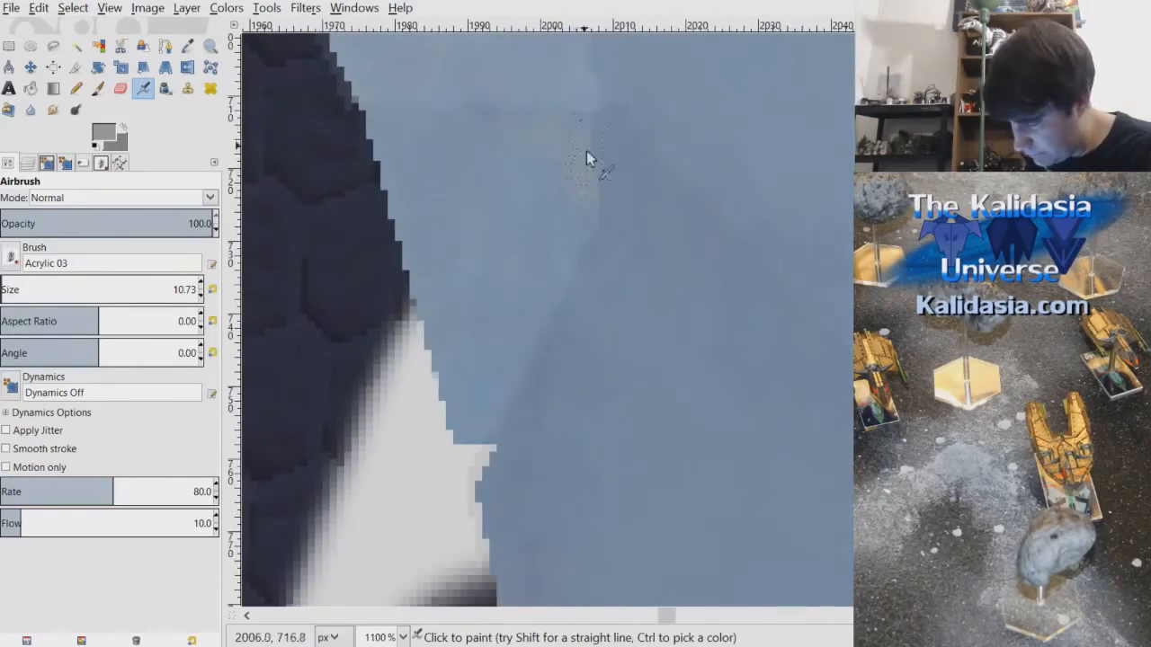
mouse_move(570, 141)
left_mouse_down()
mouse_move(499, 137)
mouse_move(579, 135)
mouse_move(578, 214)
left_mouse_up()
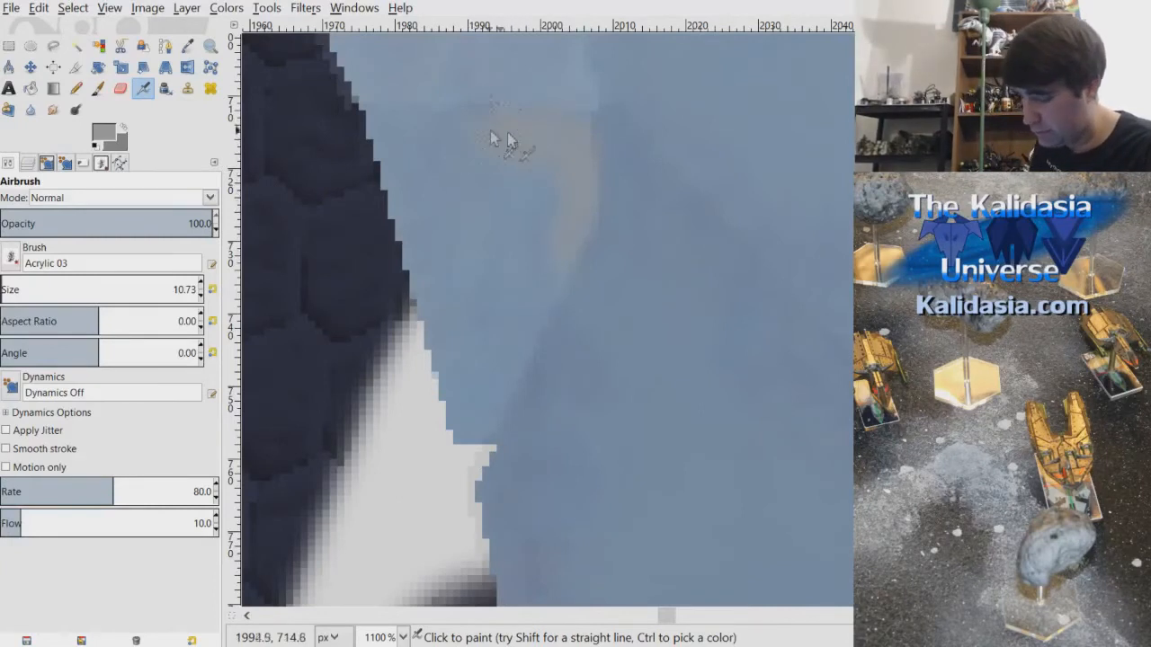
mouse_move(565, 228)
left_mouse_down()
mouse_move(549, 267)
mouse_move(556, 241)
mouse_move(529, 294)
mouse_move(571, 210)
mouse_move(542, 187)
left_mouse_up()
mouse_move(541, 133)
left_mouse_down()
mouse_move(561, 169)
mouse_move(592, 173)
mouse_move(536, 174)
mouse_move(546, 144)
left_mouse_up()
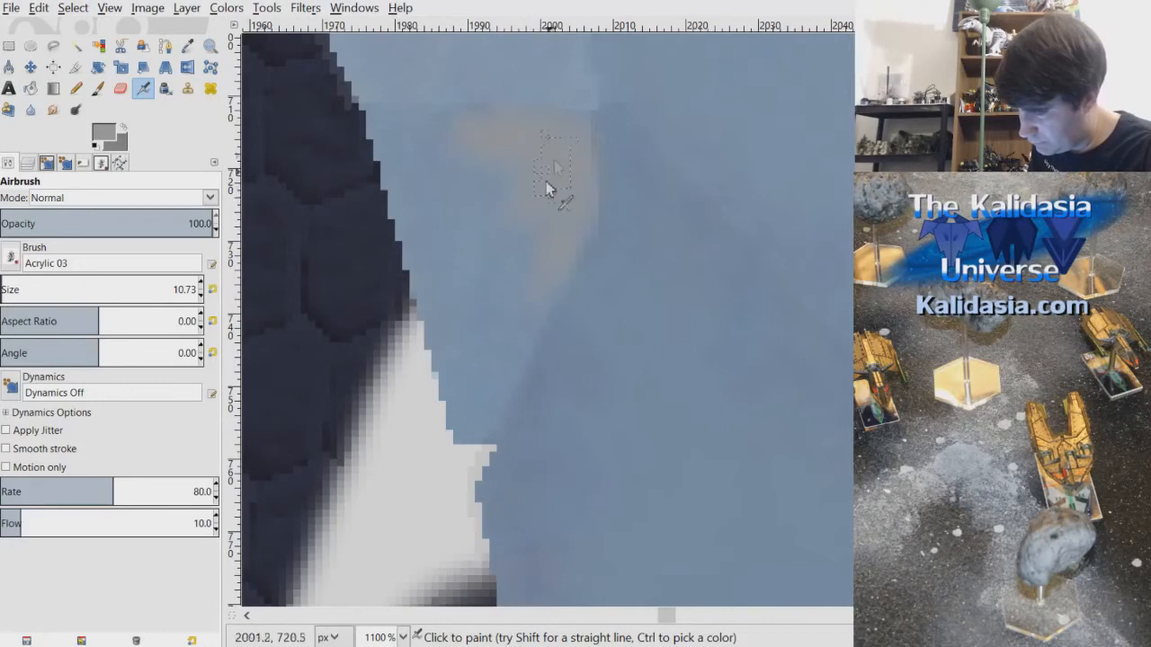
key("ctrl+s")
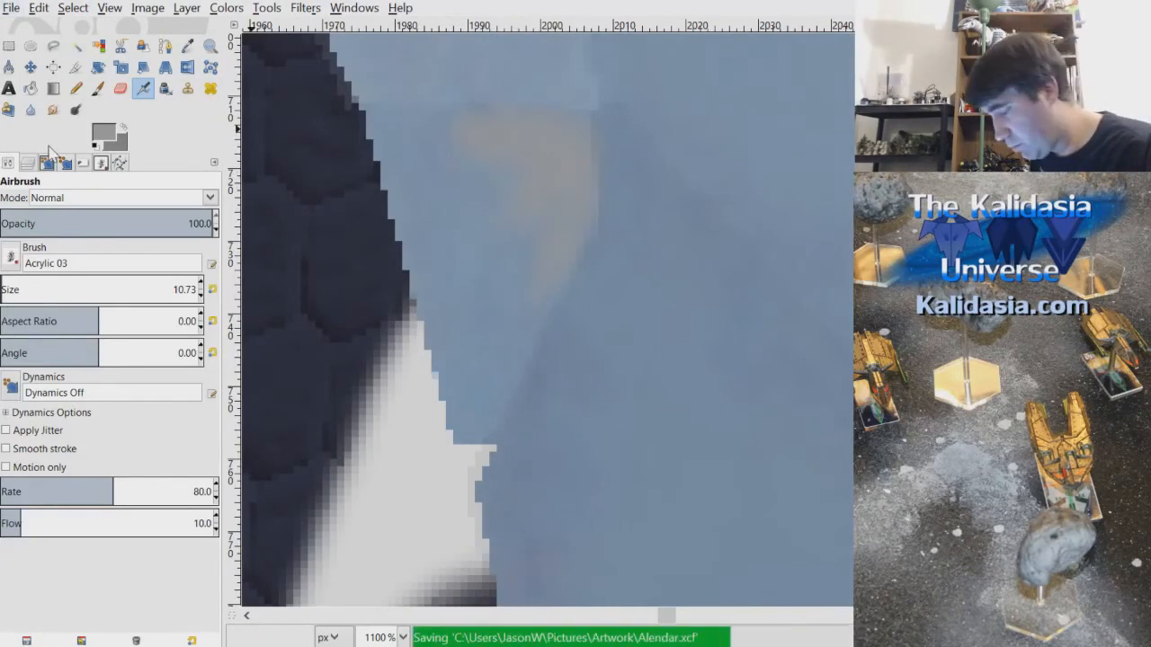
- Reduce the airbrush size to 4.73 and refine the grey worn patch in the inner corner just above the right chest facet
scroll(751, 297, "down", 3)
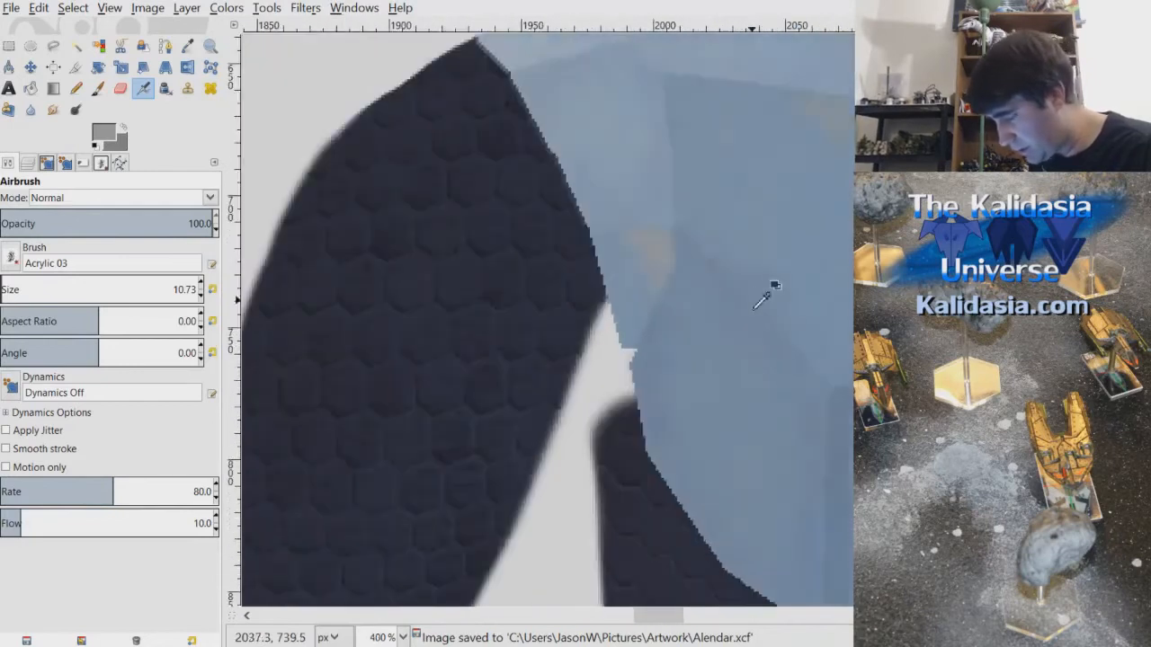
left_click_drag(660, 618, 699, 623)
scroll(604, 204, "up", 3)
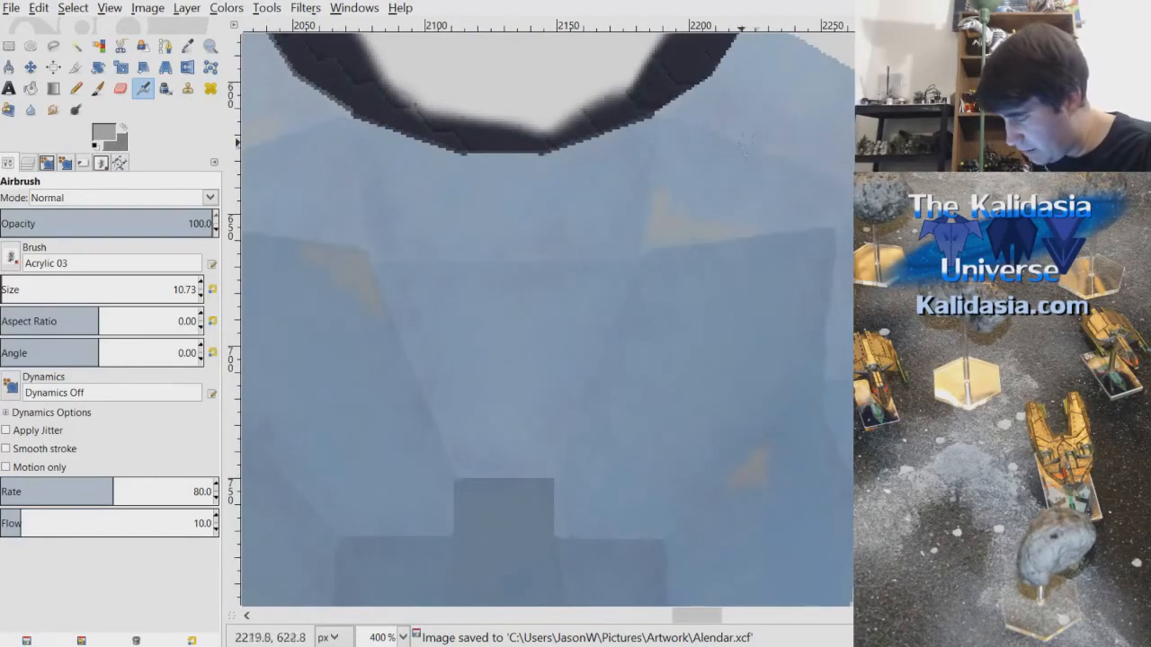
scroll(730, 225, "up", 1, "ctrl")
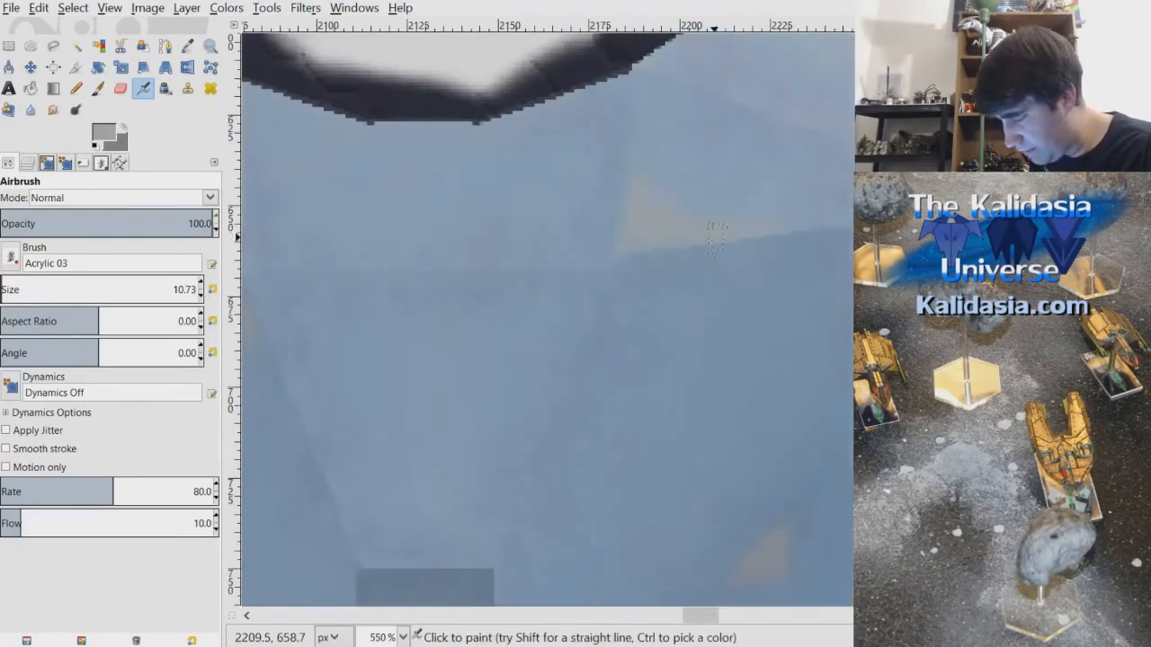
scroll(202, 304, "down", 3)
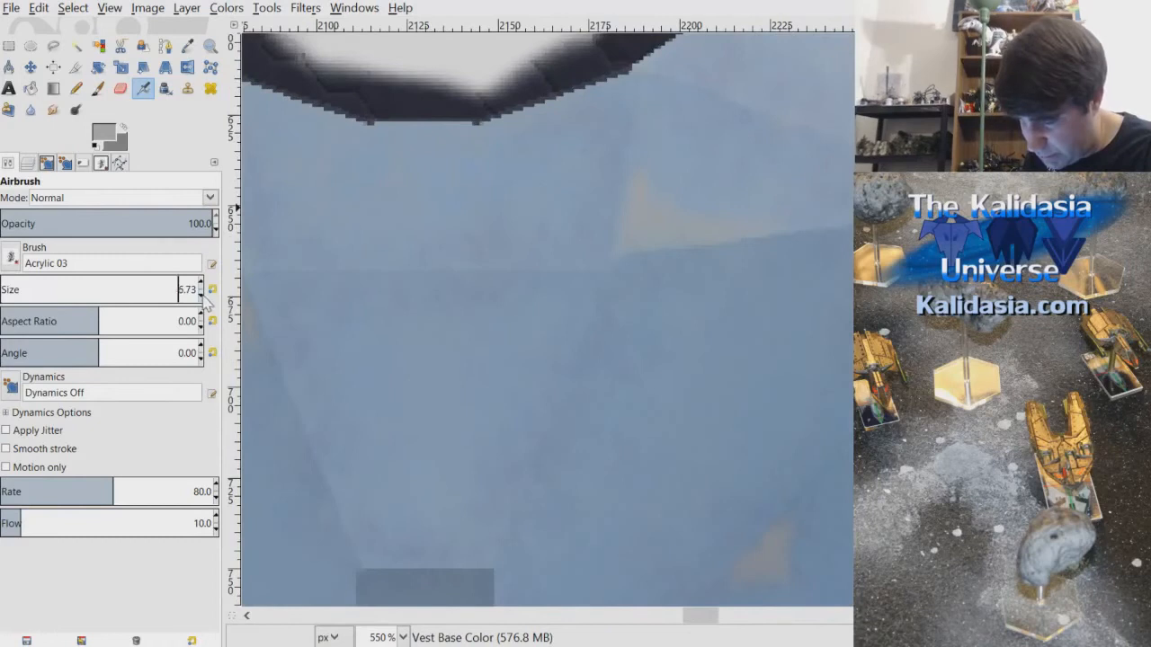
scroll(718, 230, "up", 1, "ctrl")
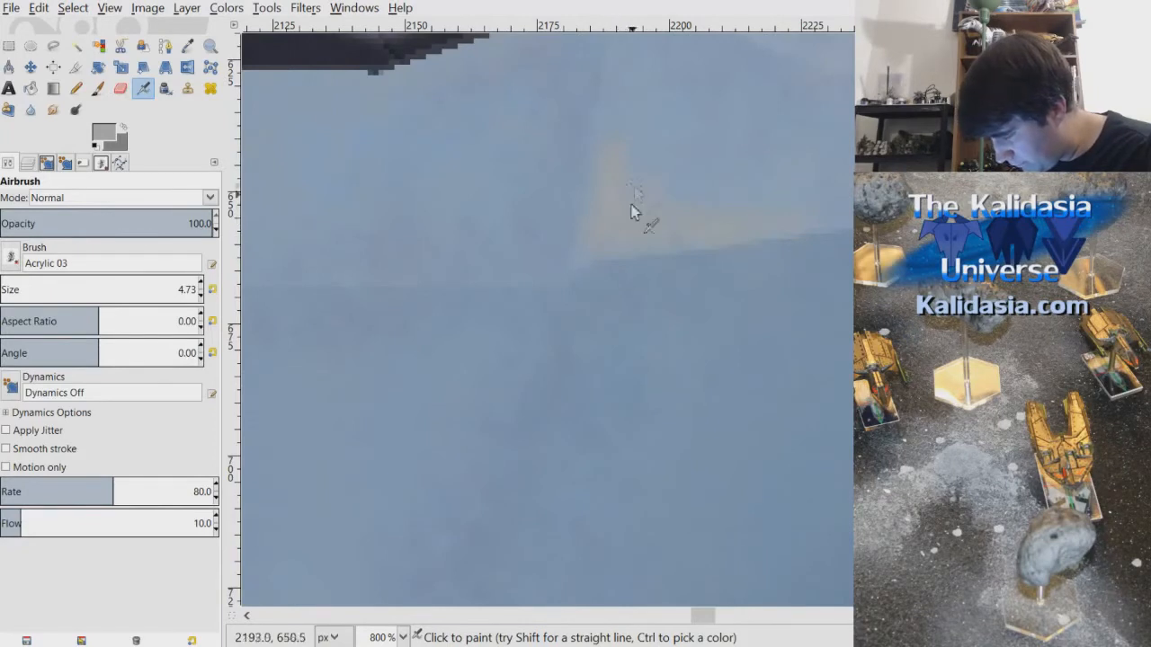
- Touch up the faint grey wear at the outer lower corner of the right shoulder facet with the small airbrush
left_click_drag(708, 621, 724, 623)
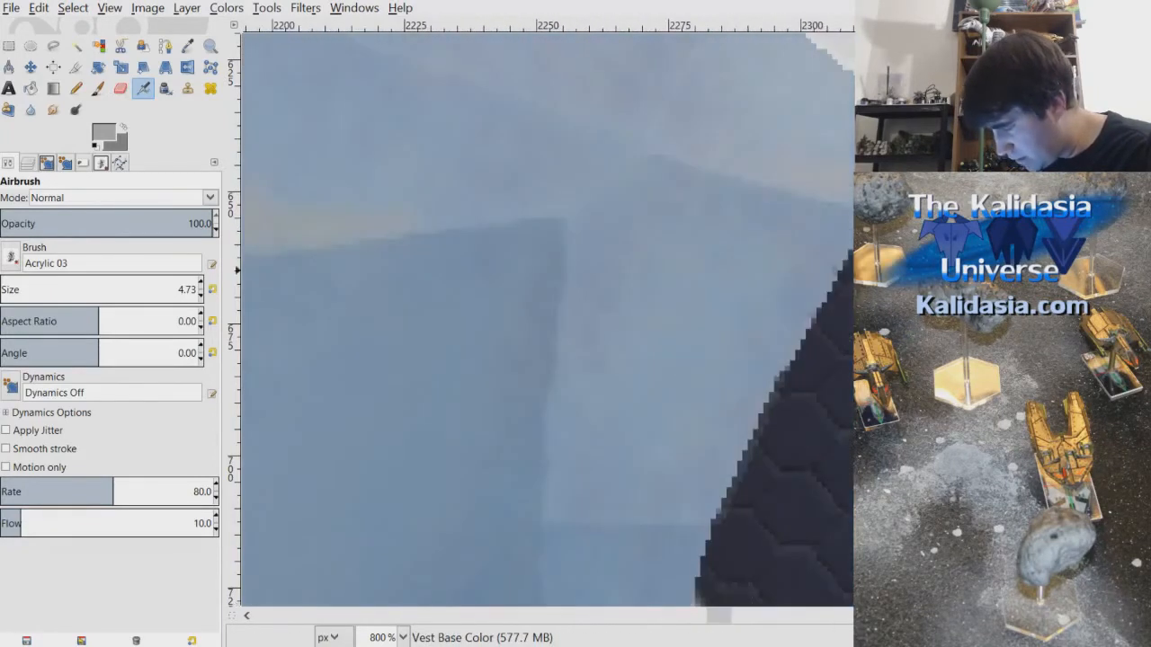
left_click_drag(862, 269, 861, 266)
left_click_drag(724, 617, 730, 616)
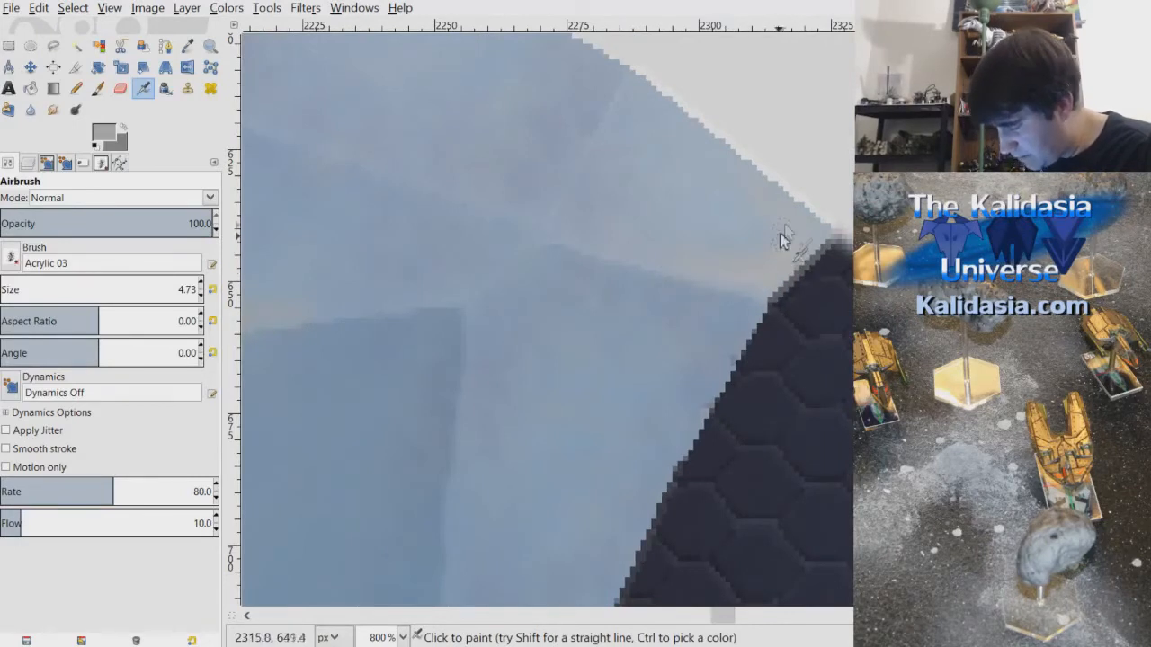
left_click_drag(1107, 193, 1107, 201)
- Refine the worn patches on the lower-right chest diagonal and at the left chest facet's upper inner corner
left_click_drag(730, 626, 726, 623)
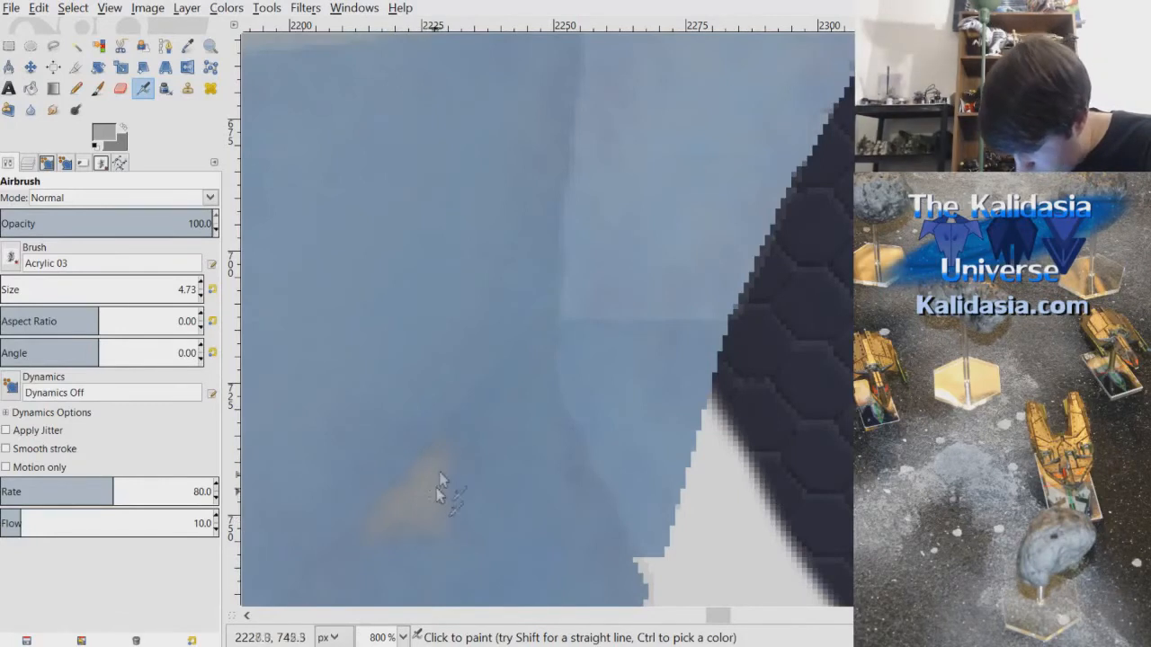
left_click_drag(720, 617, 697, 621)
left_click_drag(862, 330, 862, 325)
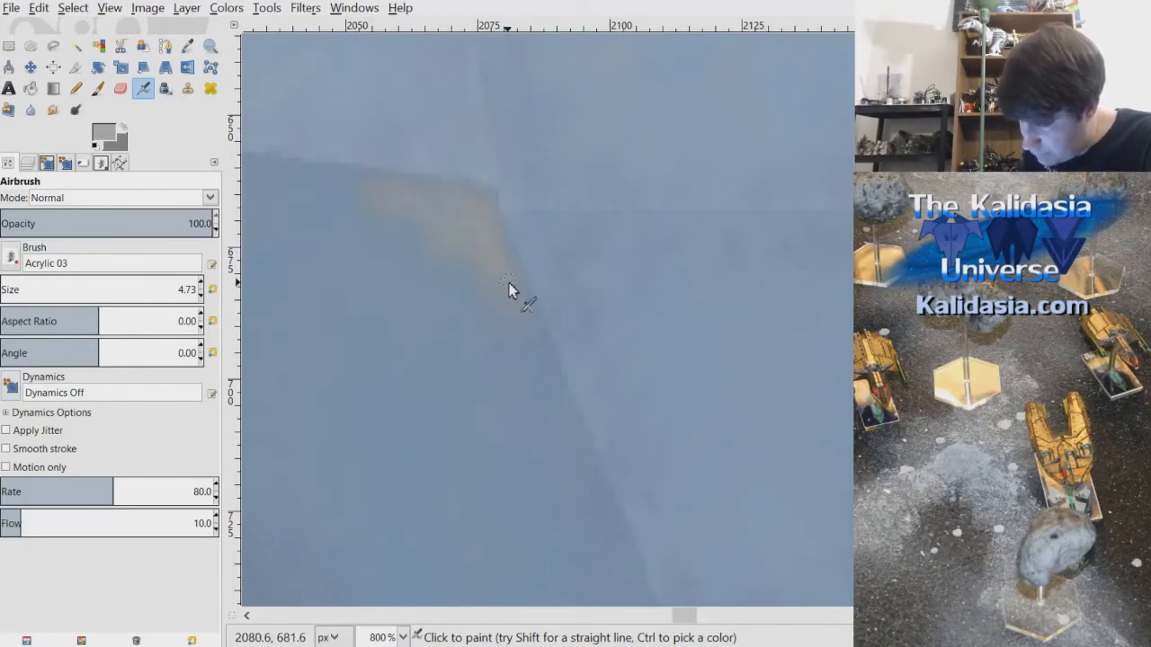
- Airbrush finer grey wear into the small left armhole facet's patch and the streak along the left shoulder facet's lower edge
scroll(744, 292, "down", 2)
scroll(744, 292, "down", 2)
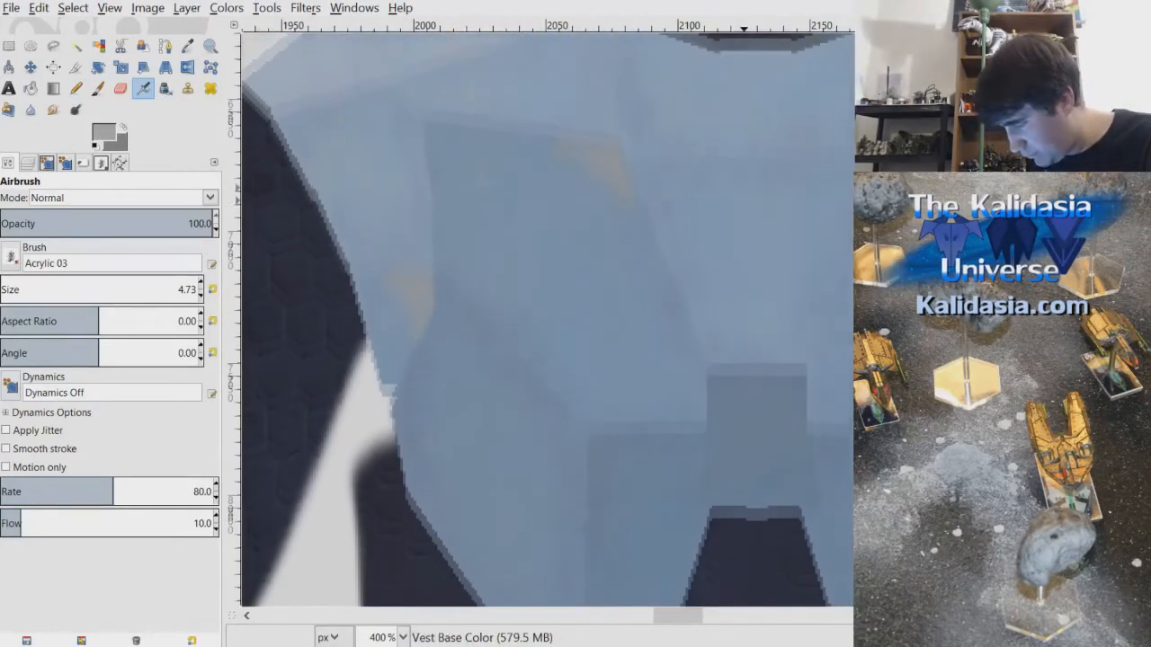
scroll(421, 333, "down", 1)
scroll(421, 322, "up", 4)
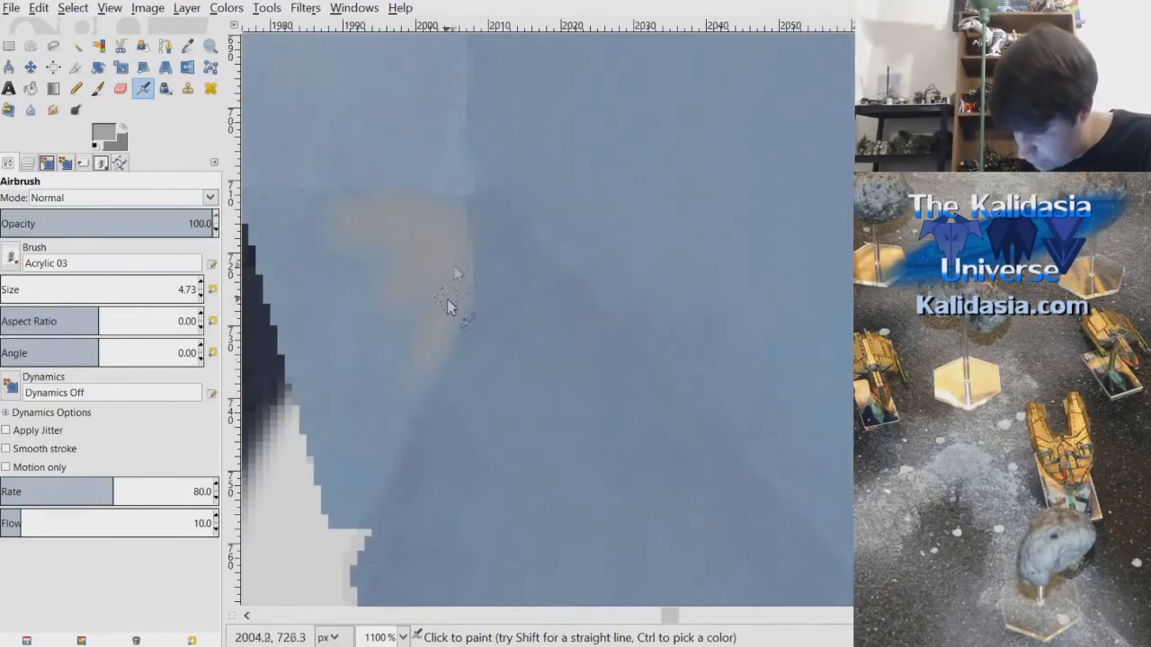
mouse_move(390, 214)
left_mouse_down()
mouse_move(365, 227)
mouse_move(416, 277)
mouse_move(447, 218)
mouse_move(450, 263)
mouse_move(386, 202)
mouse_move(460, 258)
mouse_move(460, 269)
mouse_move(381, 215)
mouse_move(439, 238)
mouse_move(419, 278)
mouse_move(395, 224)
mouse_move(453, 254)
left_mouse_up()
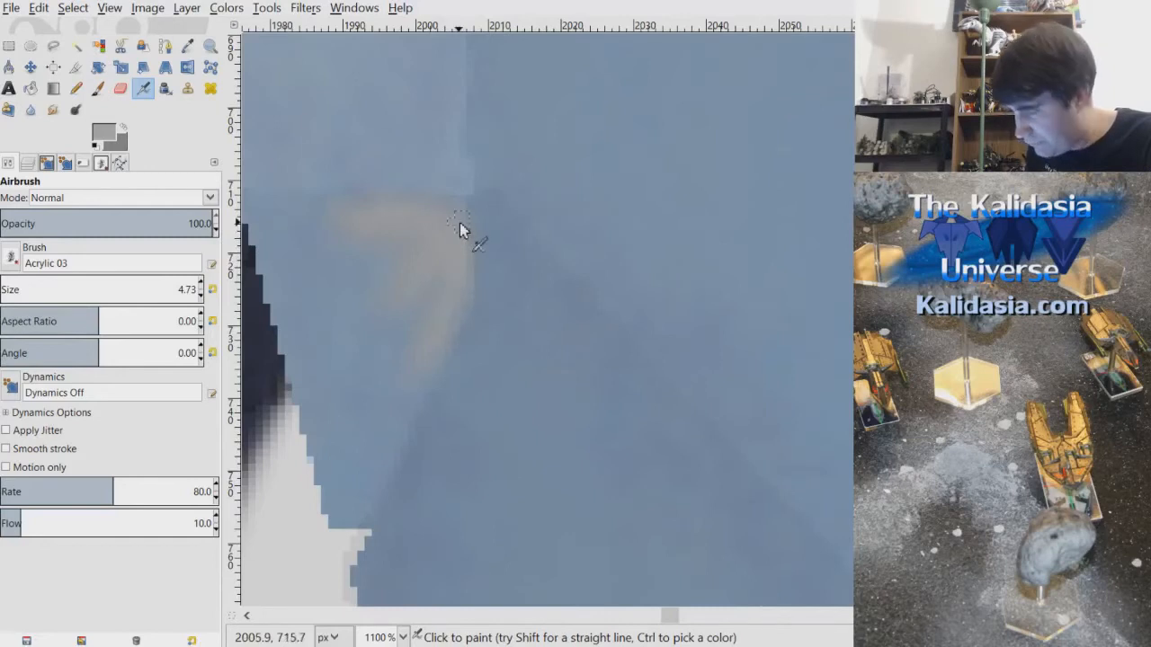
scroll(459, 222, "up", 10)
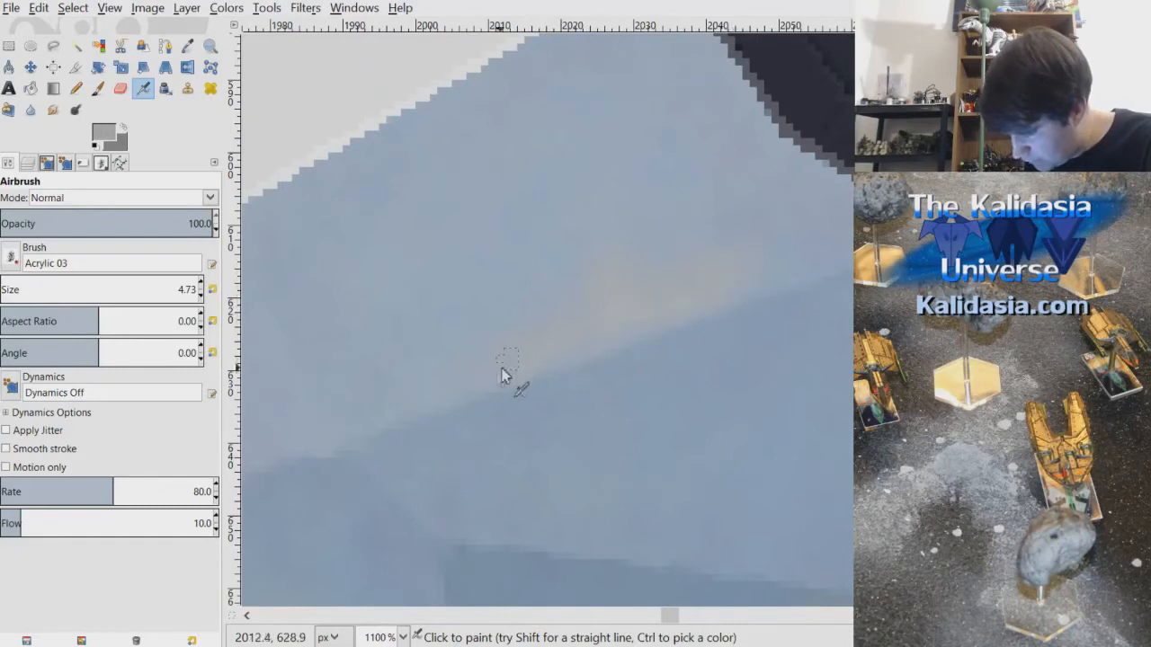
- Make Vest Lighting the active layer for work on the right shoulder facet
scroll(507, 359, "down", 5)
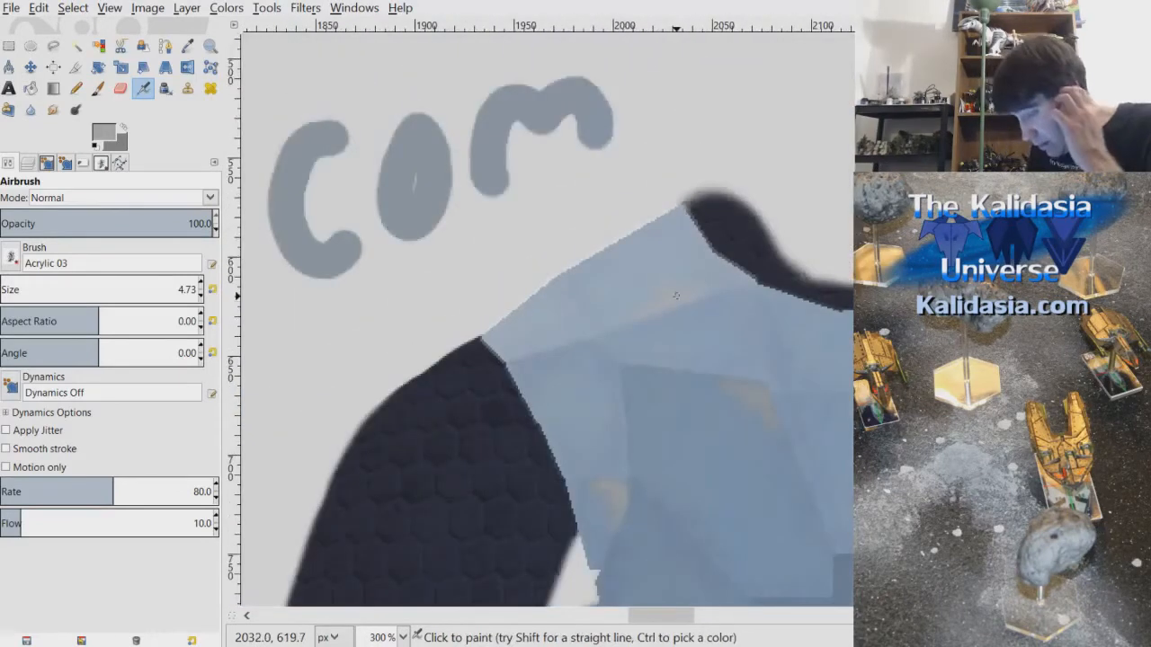
scroll(719, 620, "right", 5)
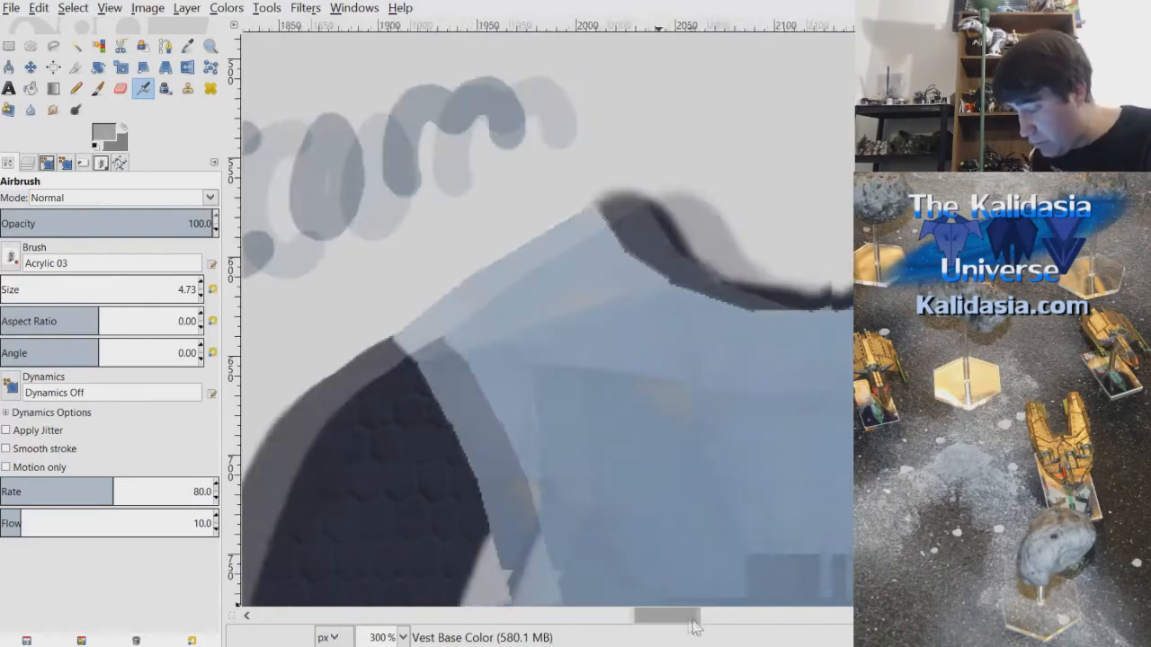
left_click_drag(726, 629, 738, 633)
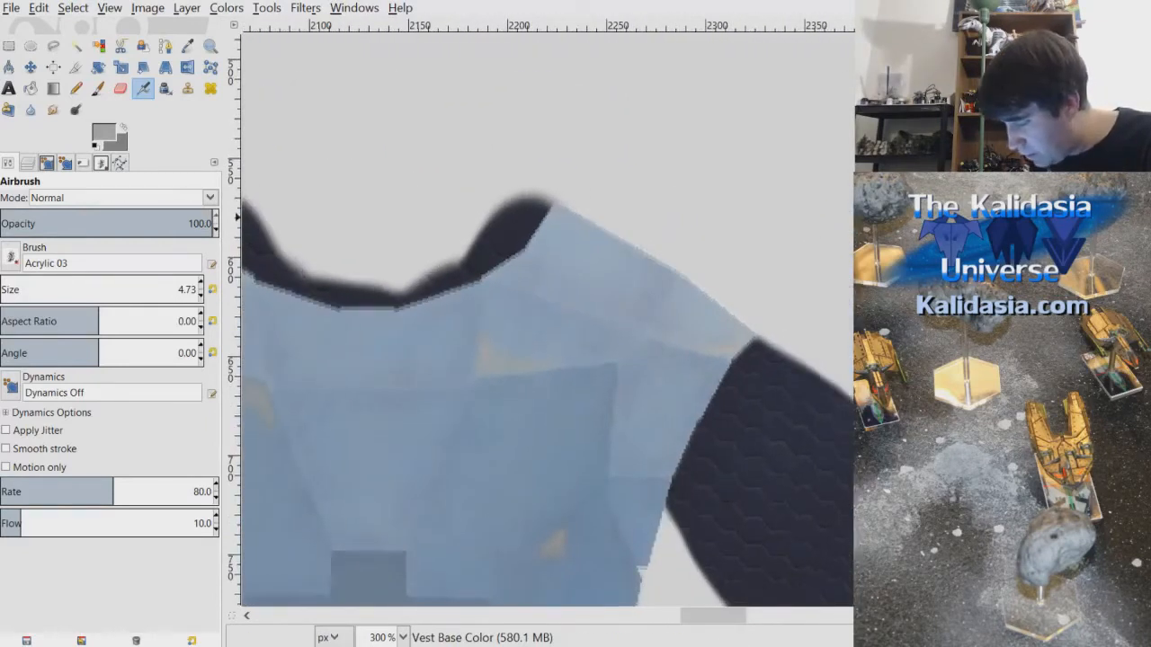
left_click_drag(861, 142, 861, 158)
left_click_drag(884, 203, 885, 193)
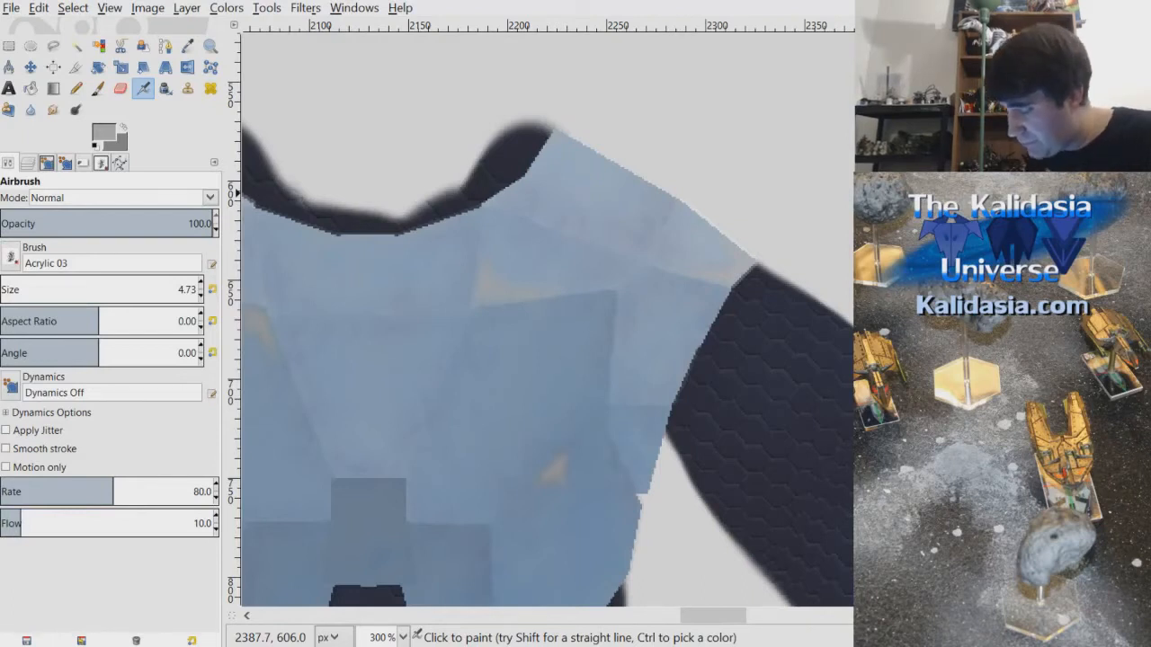
key("4")
scroll(749, 293, "up", 1)
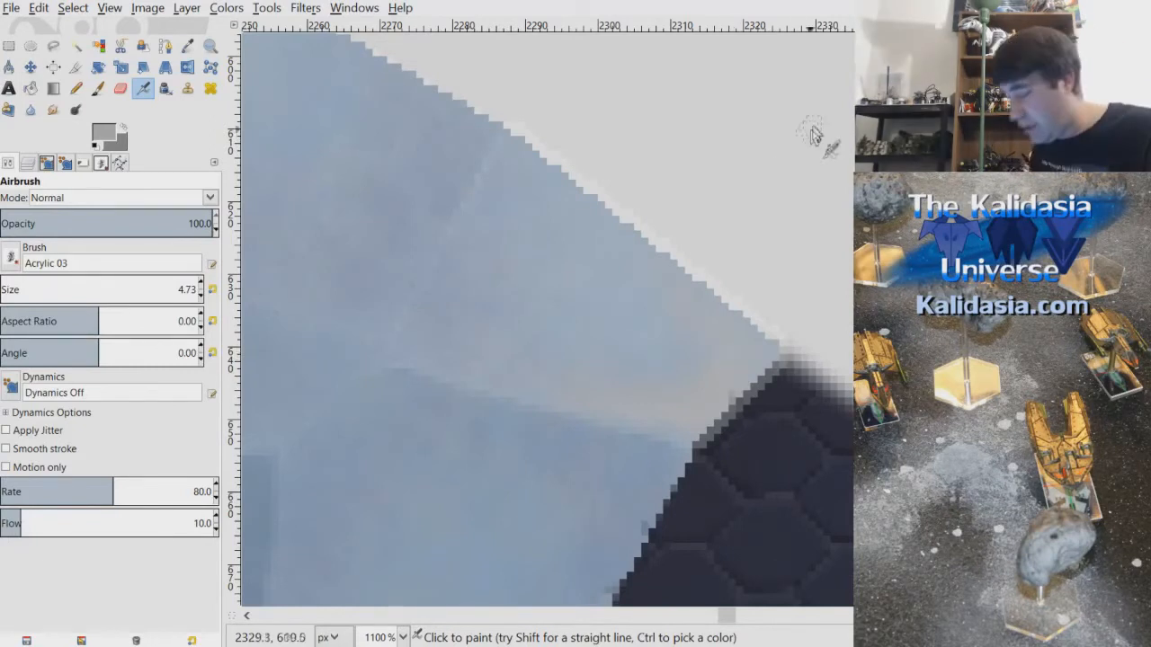
left_click(61, 167)
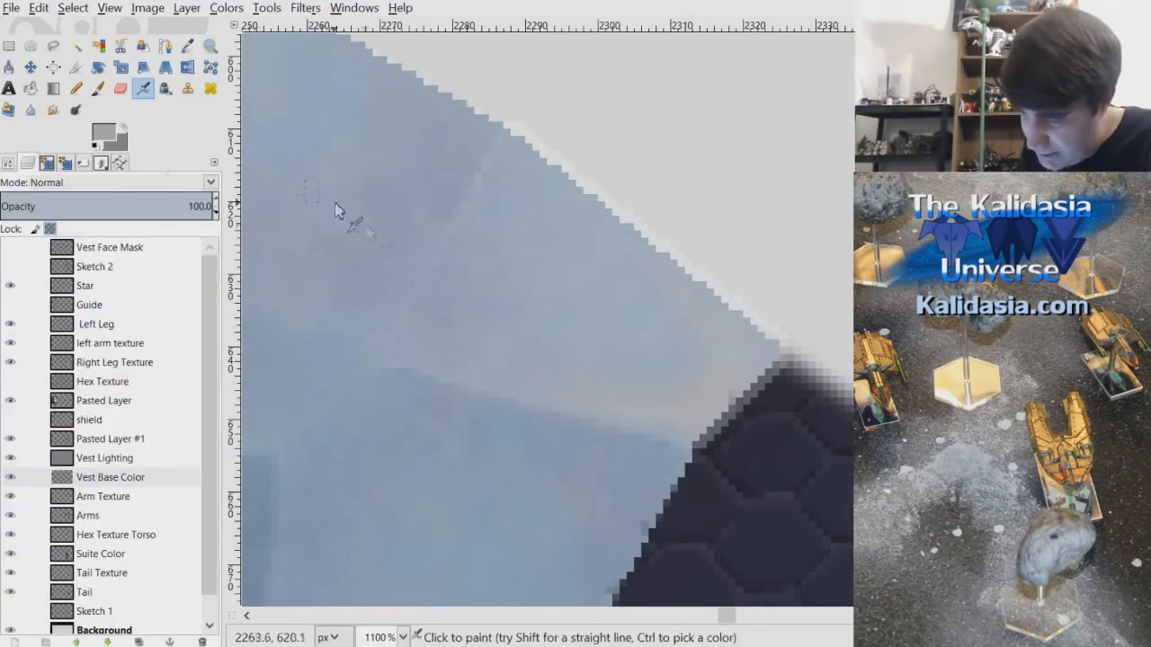
left_click(135, 458)
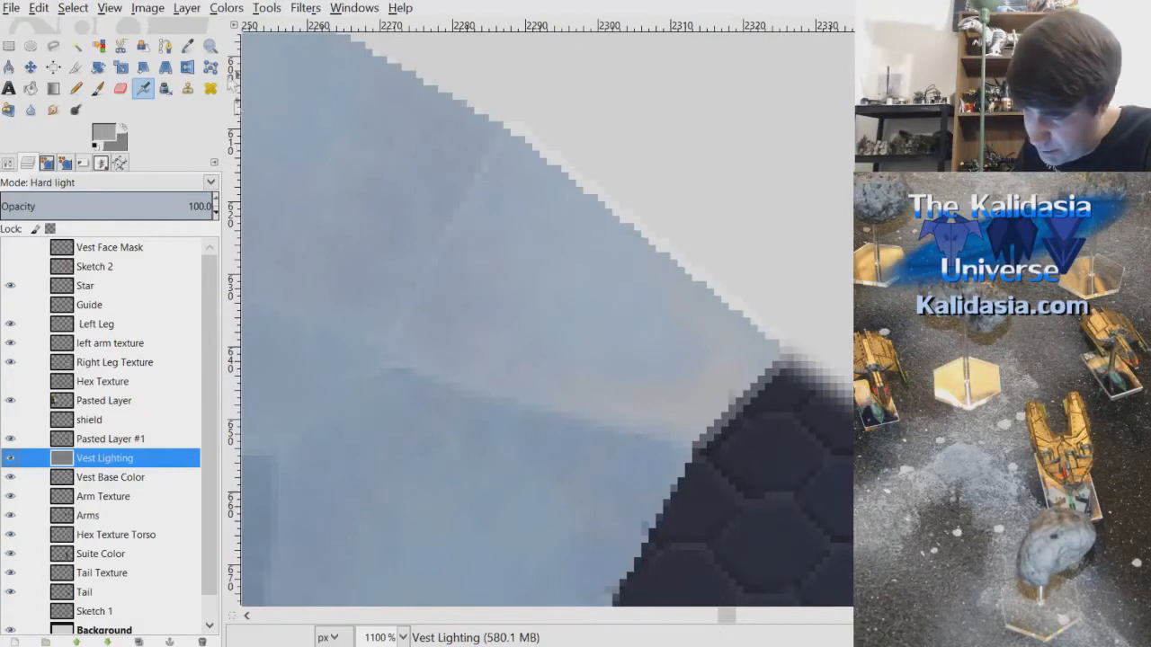
- Sample a lighting grey and paint fine touches on the right shoulder facet using the Paintbrush with Acrylic 03 at size 2.73
left_click(187, 46)
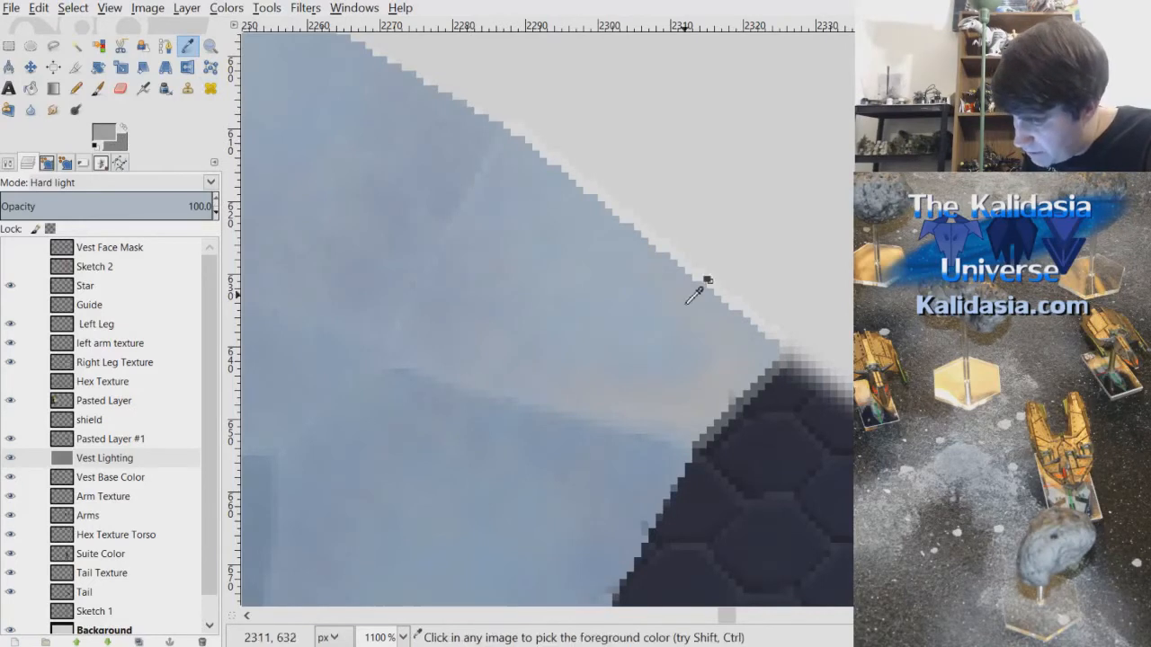
left_click(143, 88)
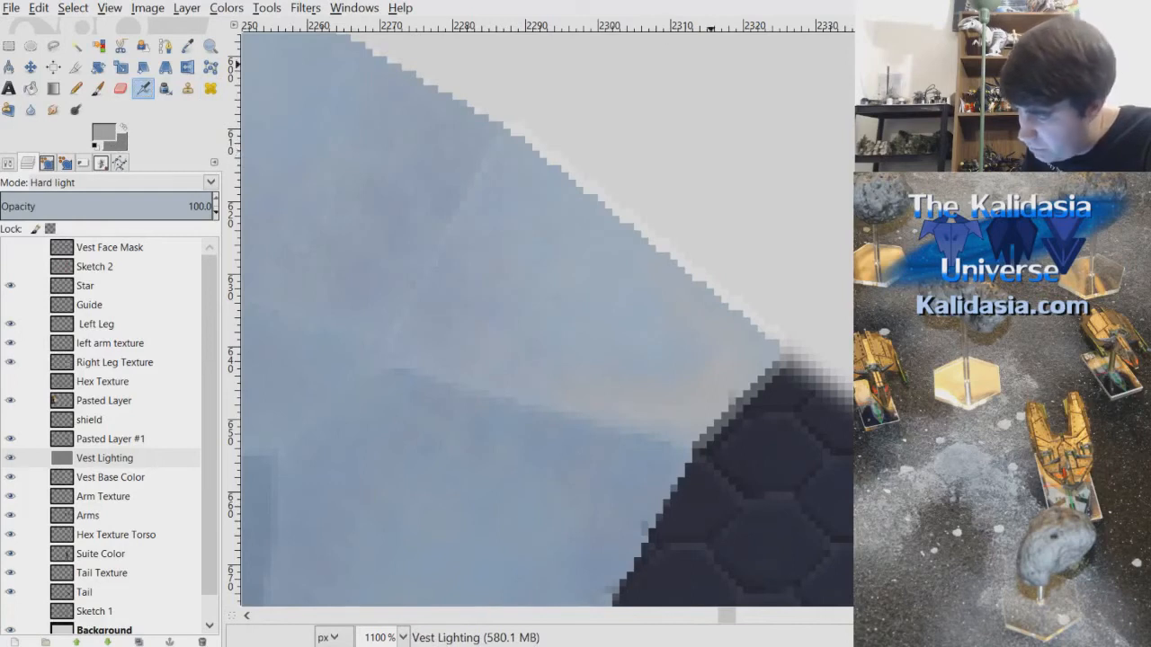
left_click(8, 163)
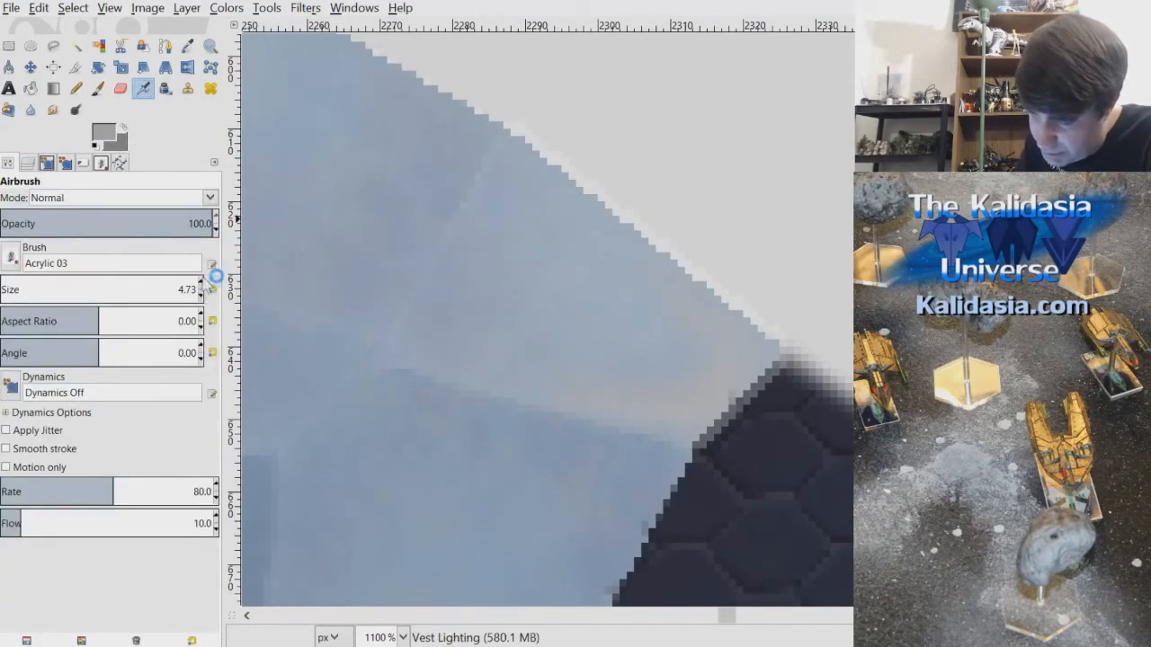
left_click(97, 88)
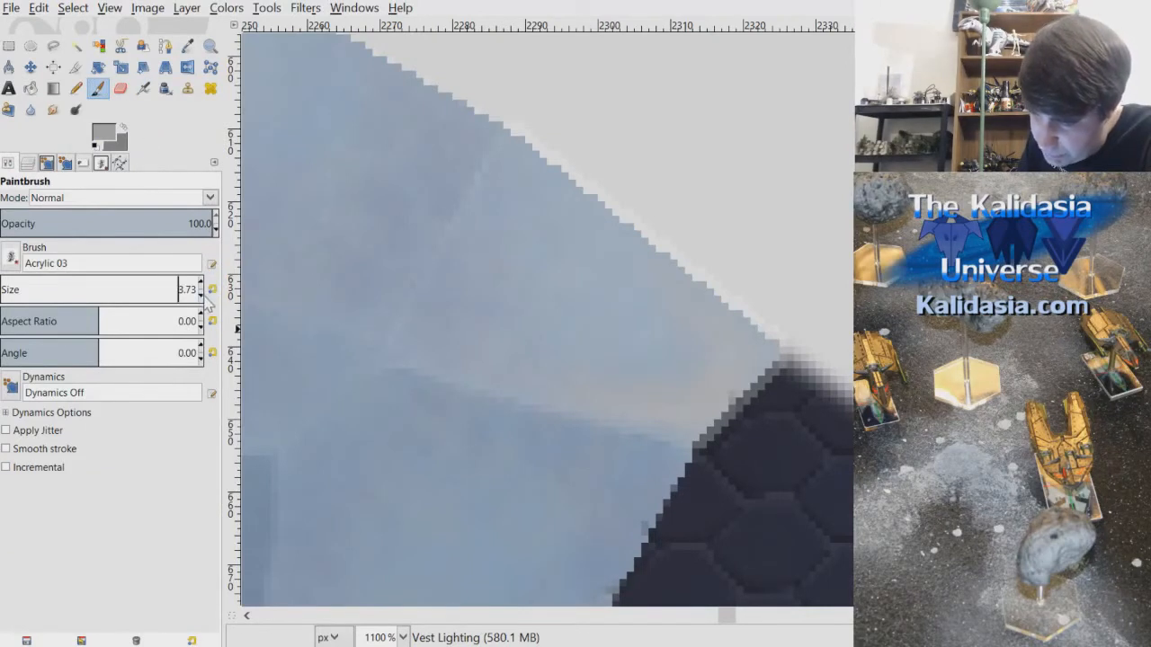
scroll(661, 260, "up", 1, "ctrl")
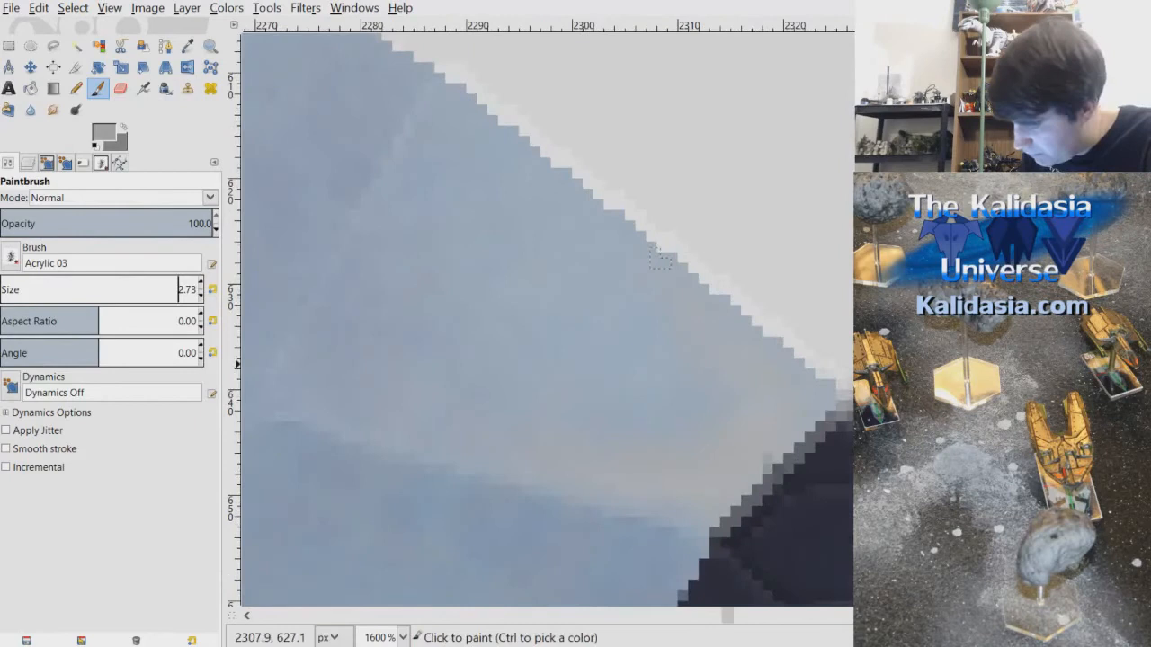
left_click(710, 262)
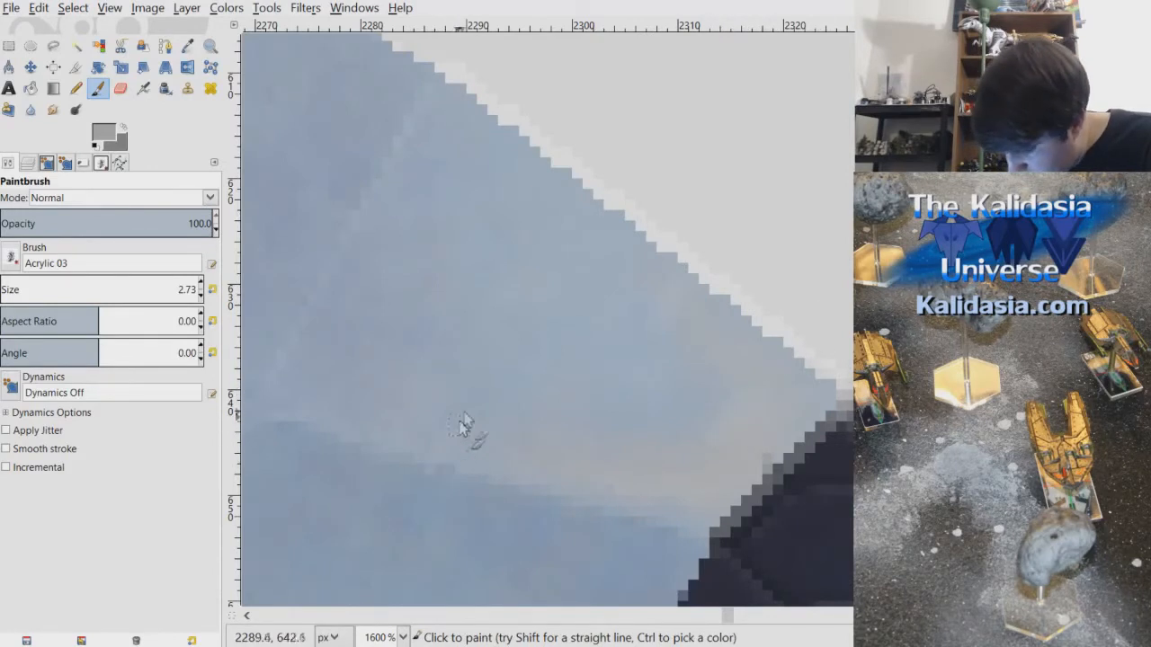
- Set the paintbrush size to 2.00 and touch up the lighting near the right shoulder facet's outer corner
scroll(485, 401, "down", 3)
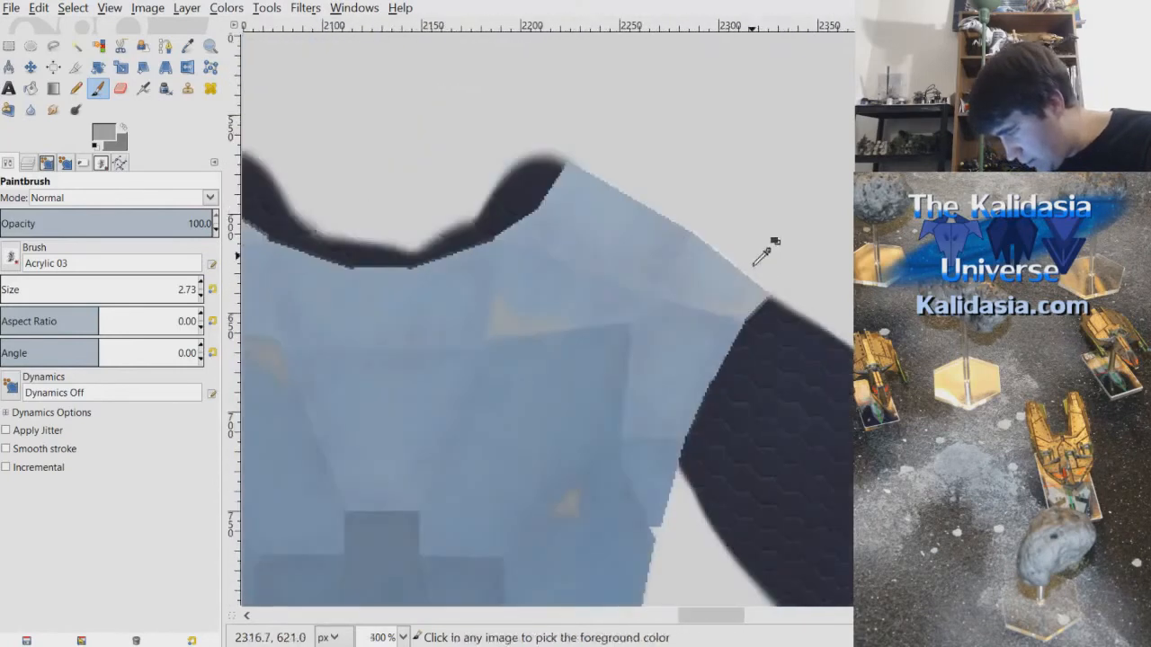
scroll(783, 297, "up", 2)
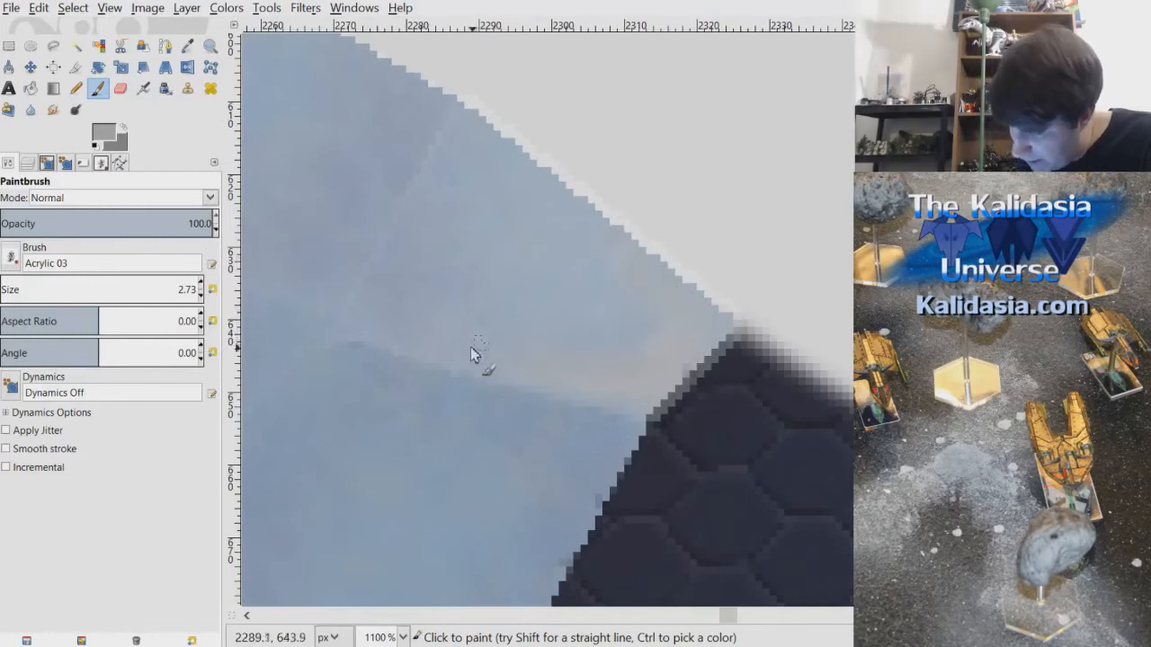
scroll(467, 346, "down", 5)
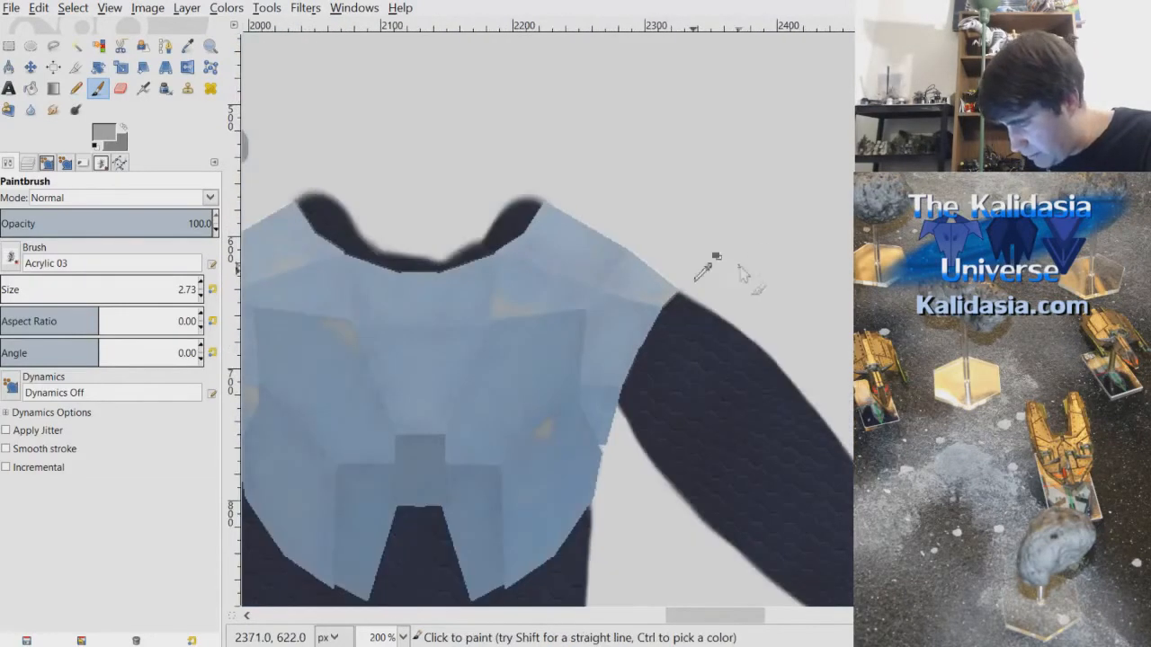
scroll(742, 274, "up", 4)
scroll(689, 325, "up", 1)
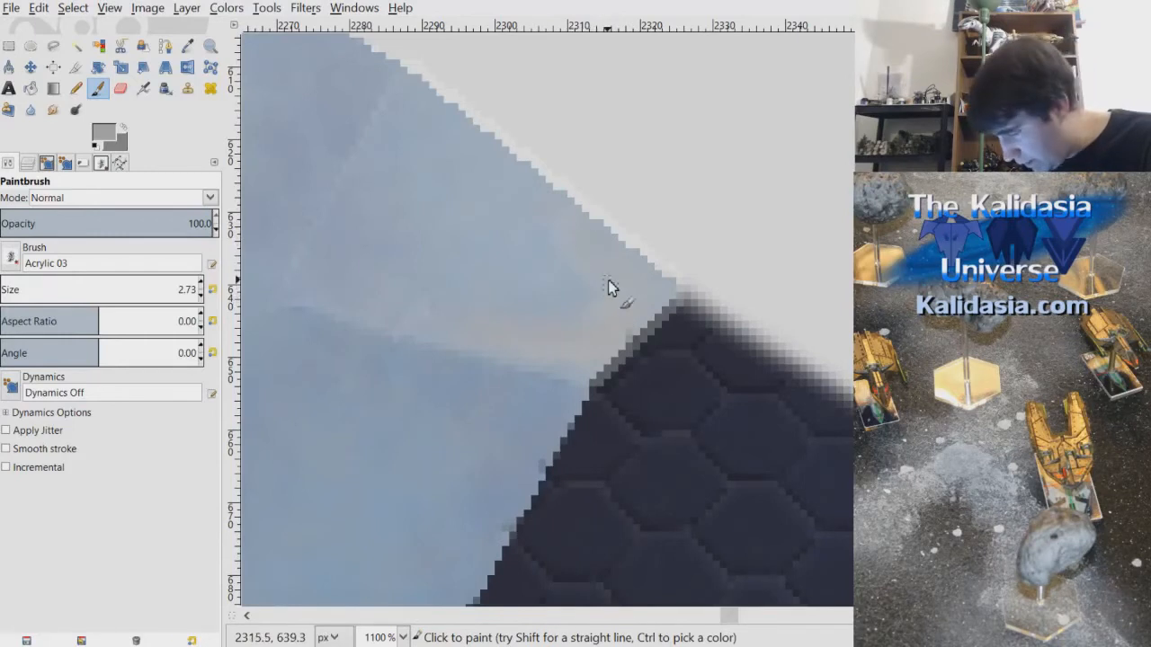
scroll(622, 247, "down", 2, "ctrl")
scroll(622, 246, "up", 3, "ctrl")
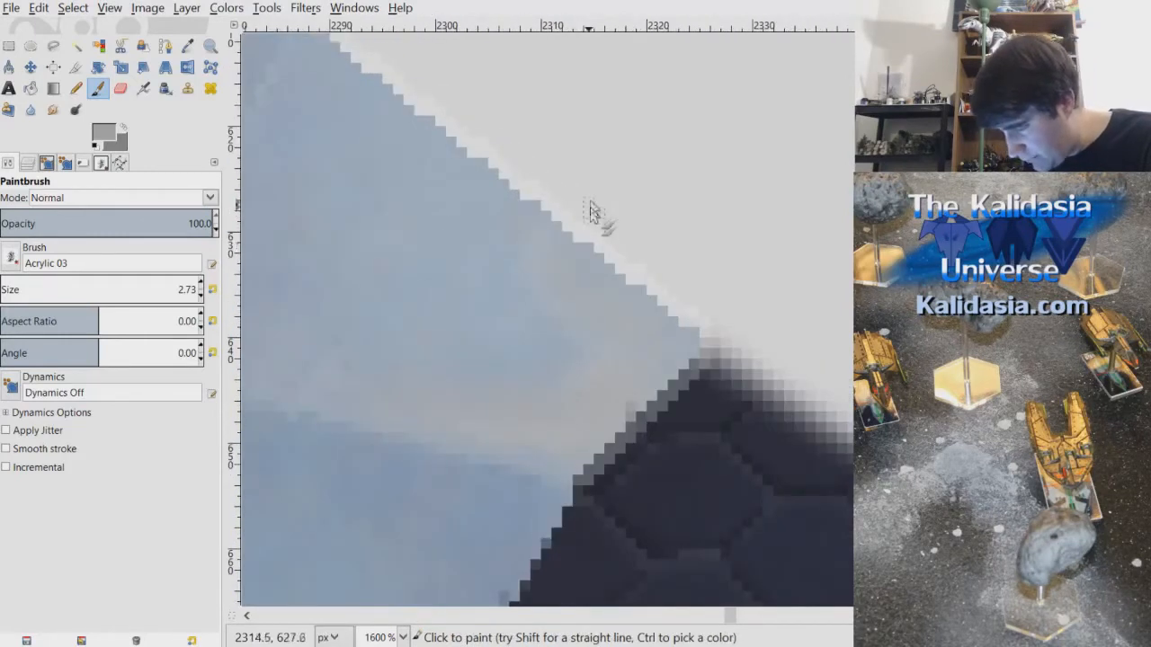
left_click(202, 296)
left_click(202, 296)
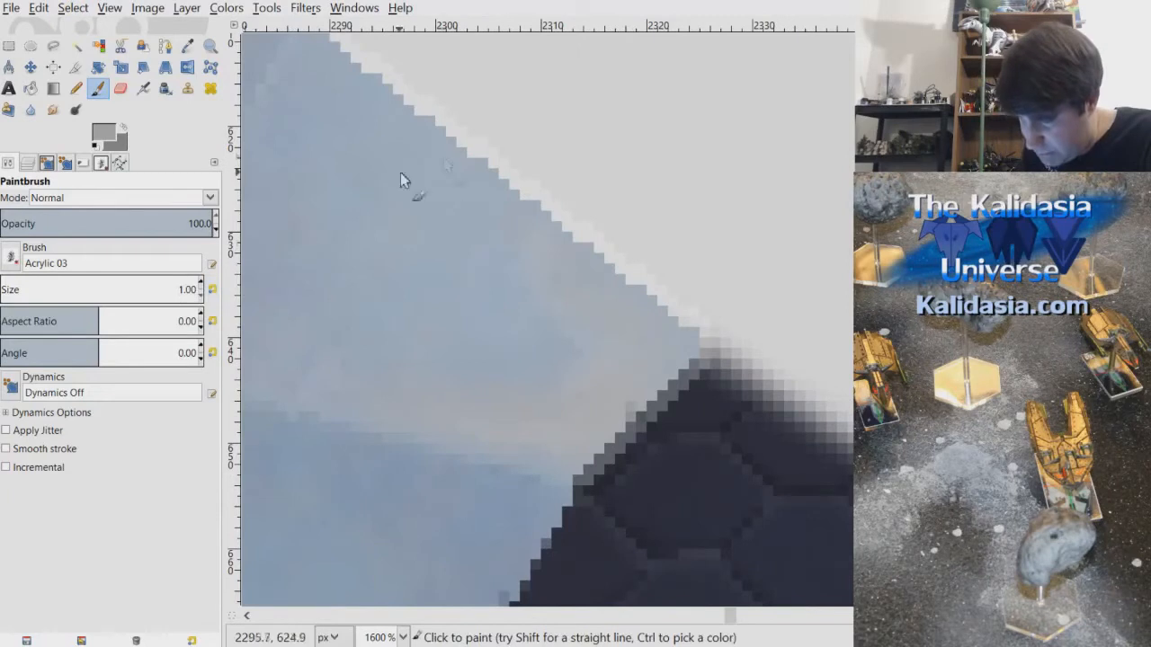
left_click(200, 284)
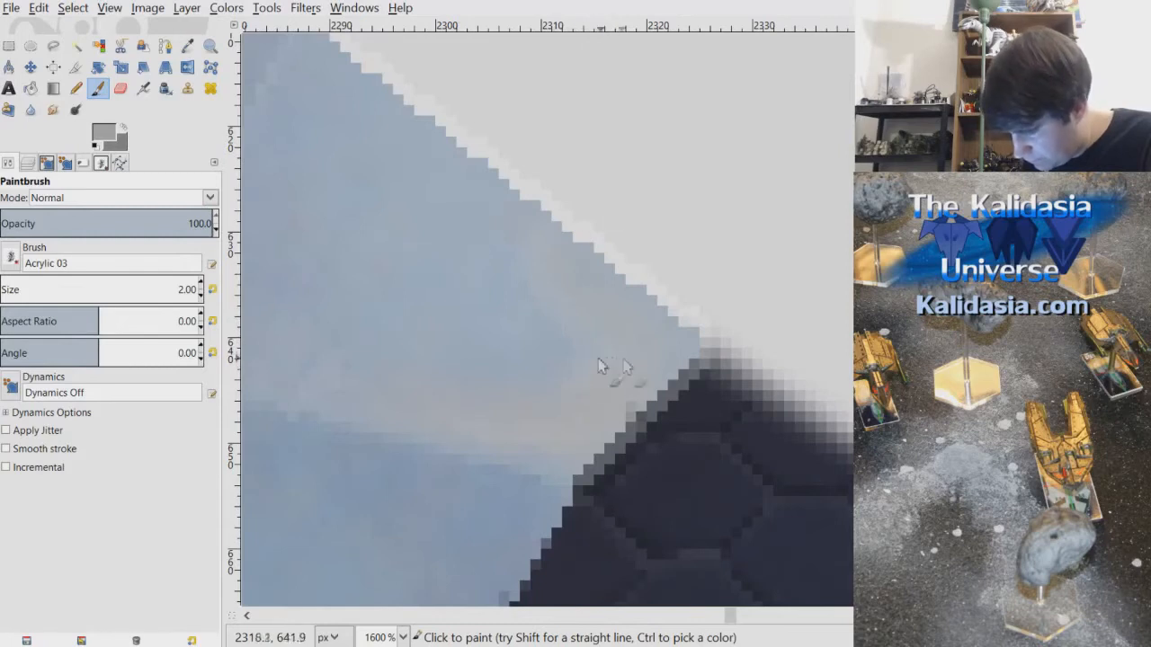
- Sample a lighting grey and paint soft touches across the right shoulder facet on Vest Lighting
left_click_drag(735, 615, 729, 617)
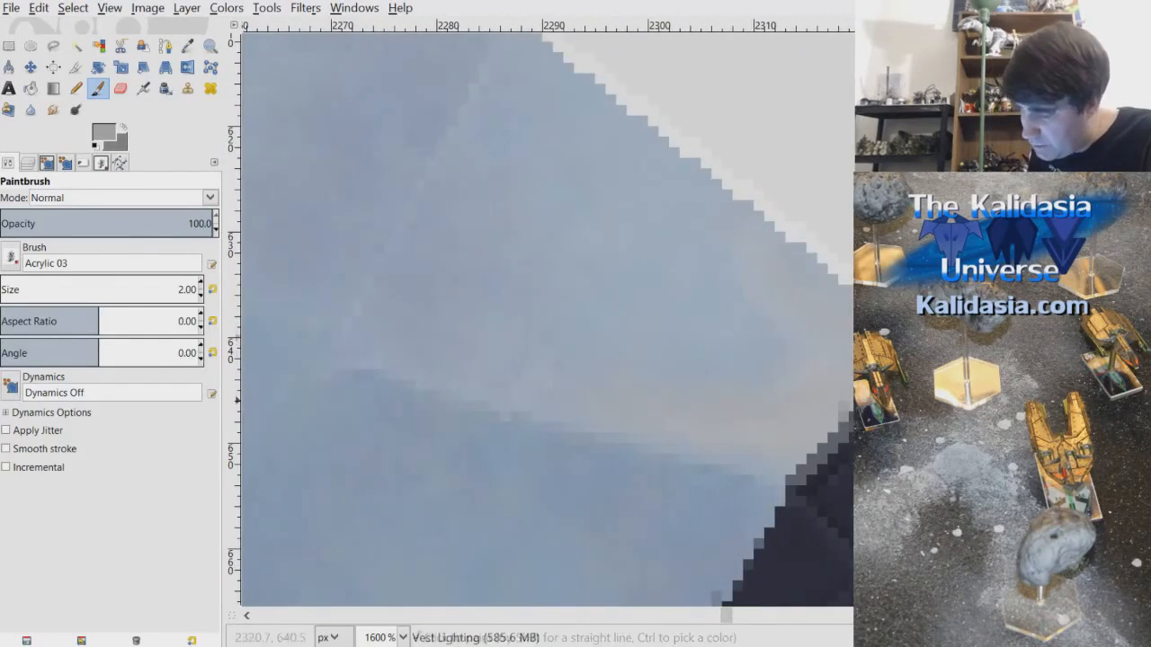
left_click(187, 45)
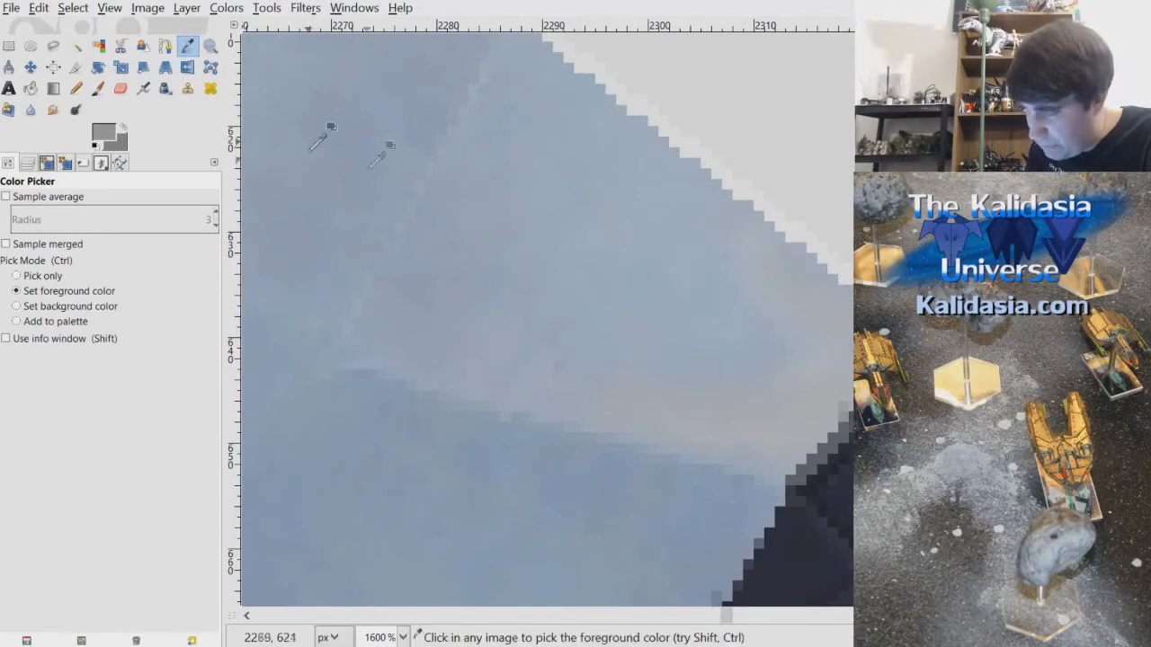
key("p")
left_click_drag(575, 368, 760, 381)
left_click_drag(564, 360, 751, 369)
scroll(752, 369, "down", 6)
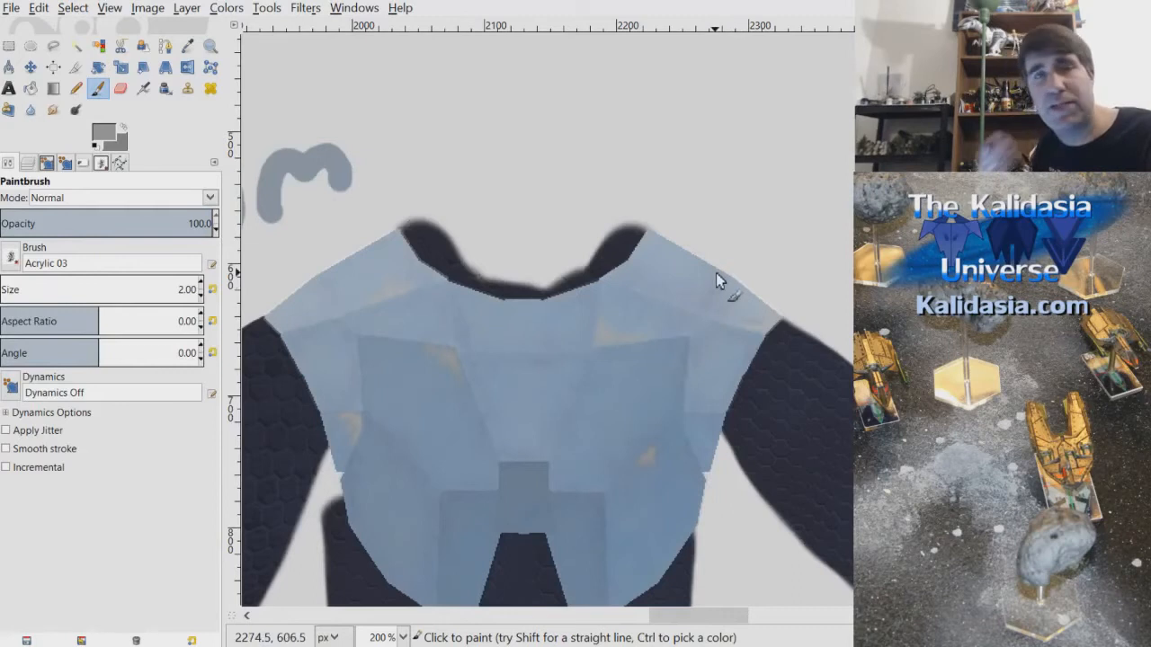
- Sample a darker lighting grey and touch up the L-shaped worn patch above the right chest facet with brush sizes 1.00 and 2.00
scroll(716, 272, "up", 5, "ctrl")
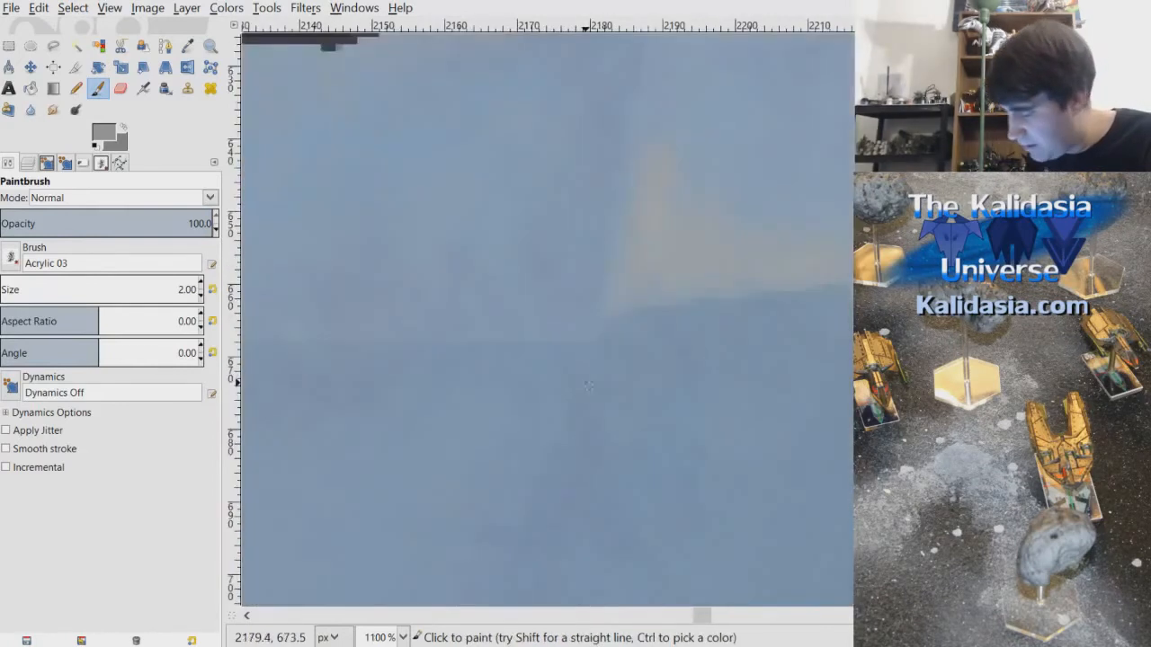
scroll(710, 619, "right", 4)
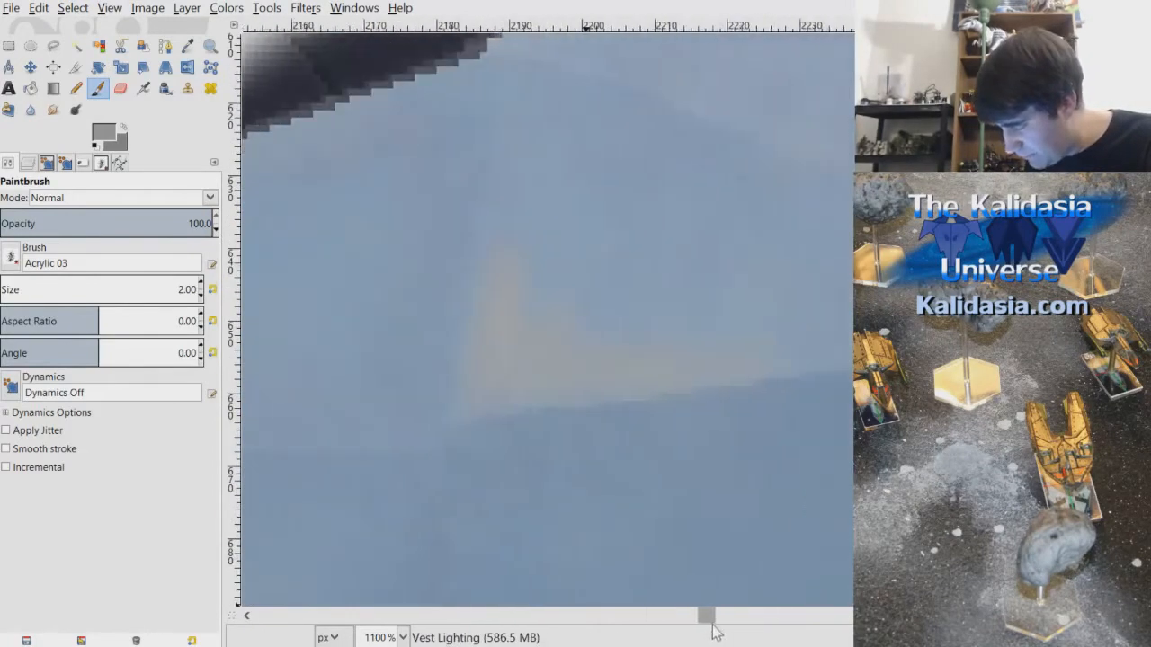
left_click(200, 294)
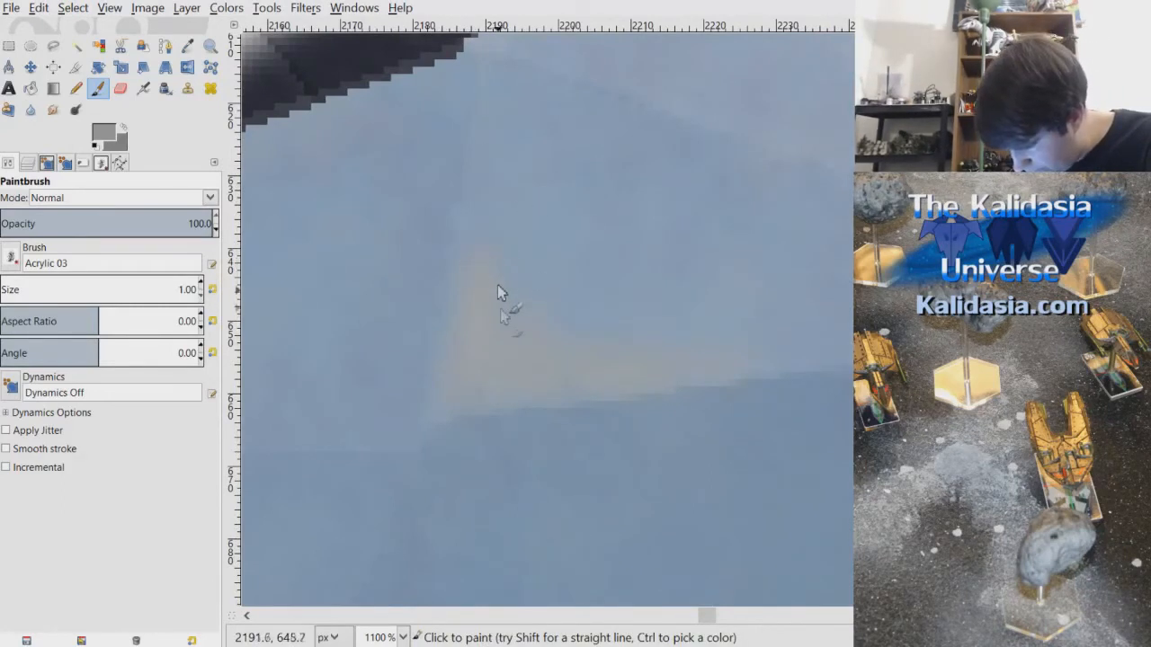
left_click(187, 45)
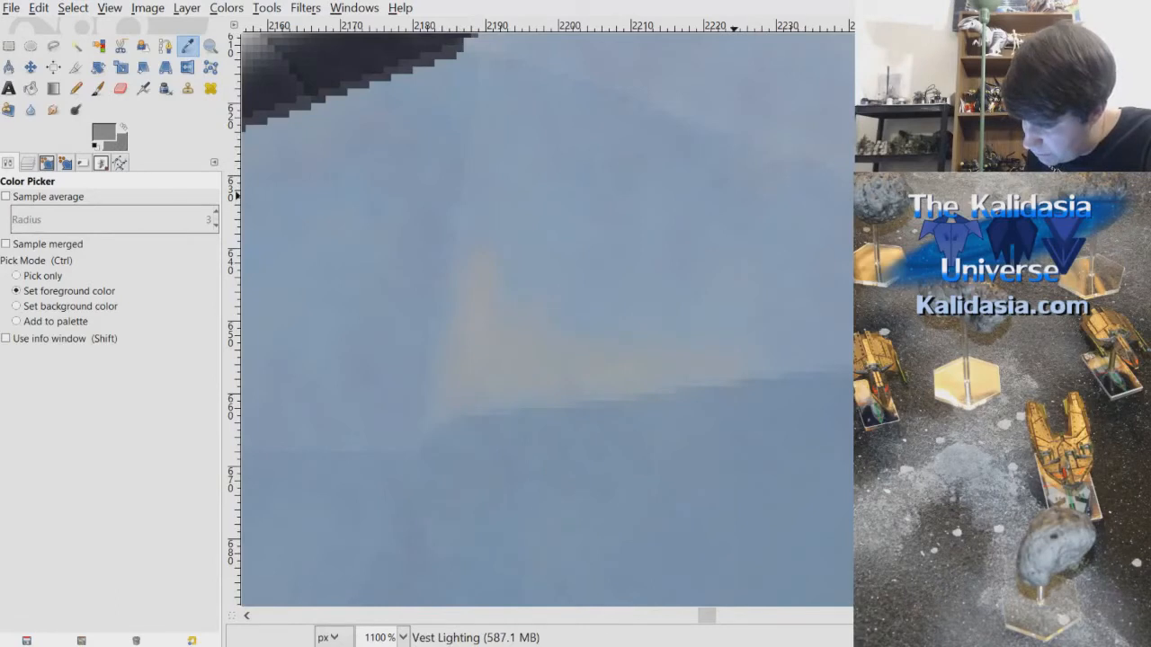
key("p")
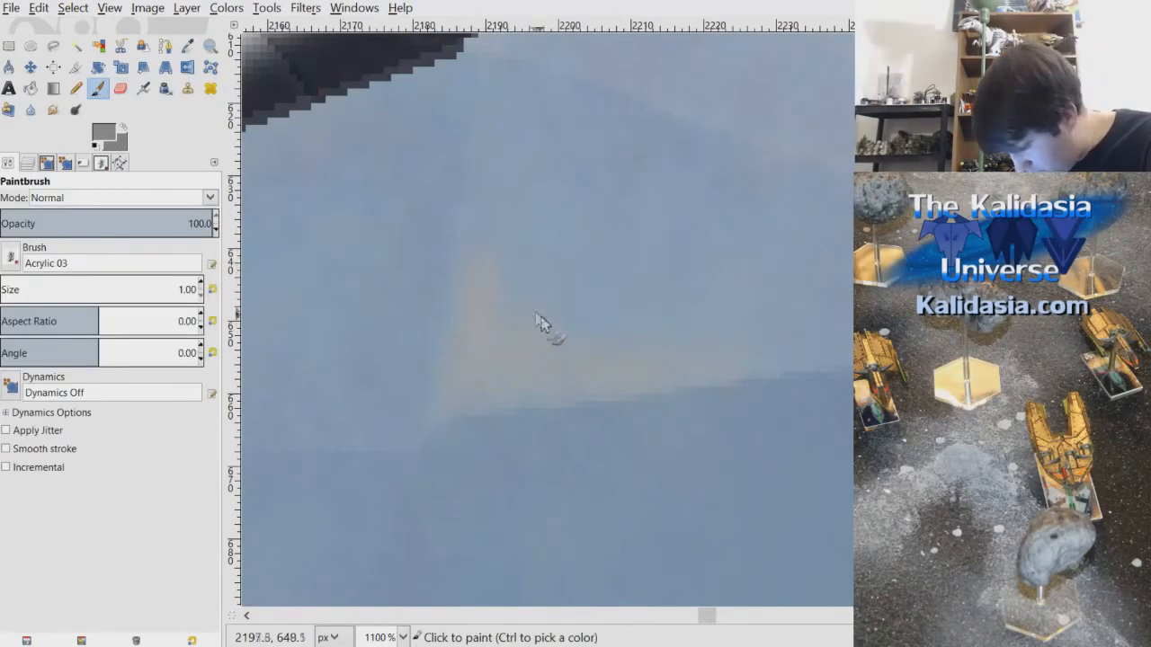
left_click(552, 328)
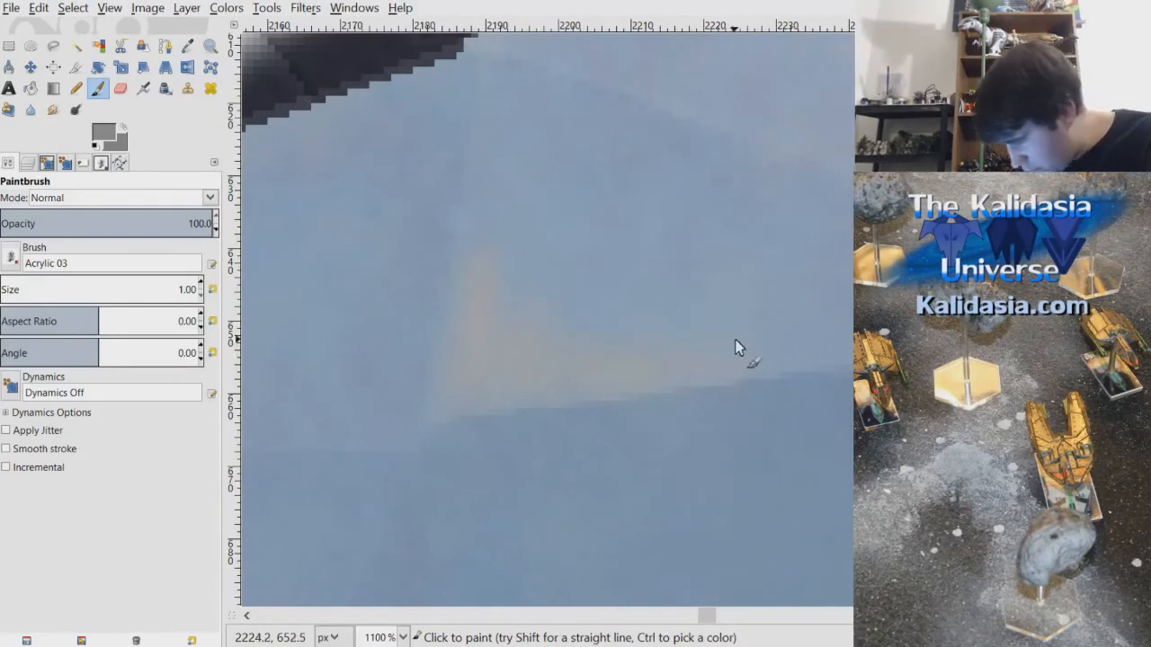
scroll(731, 350, "up", 1)
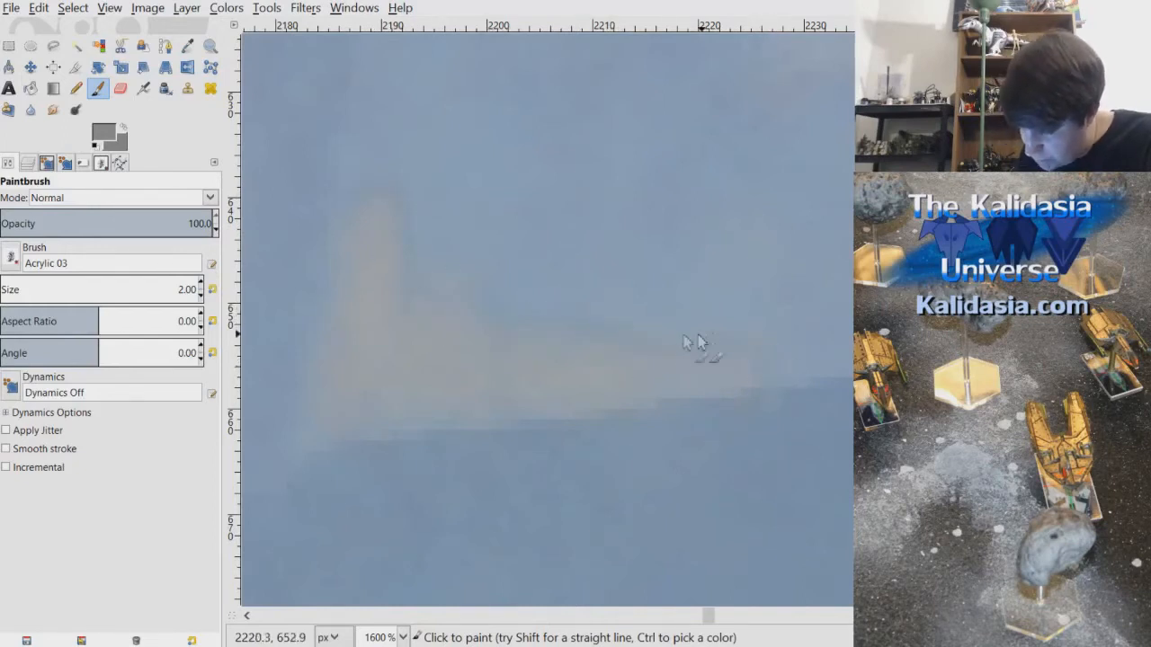
scroll(566, 287, "down", 2)
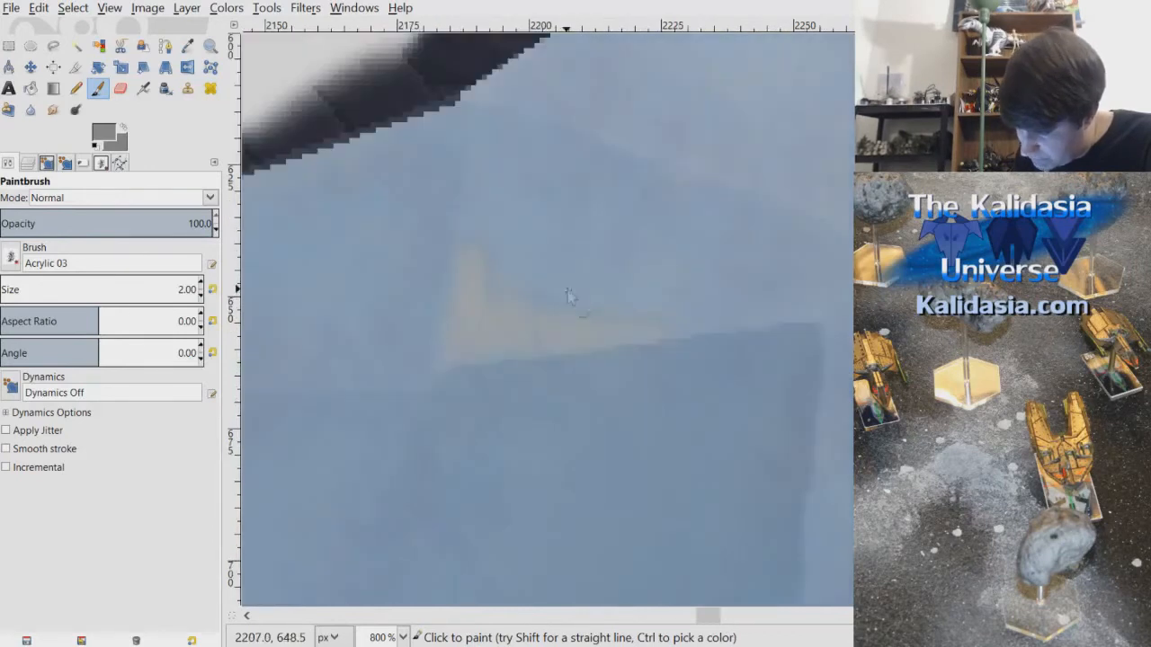
scroll(652, 266, "down", 2)
scroll(670, 231, "down", 1)
- Sample the local lighting grey and shade the edges of the small triangular worn patch low on the right chest facet
left_click_drag(878, 226, 877, 250)
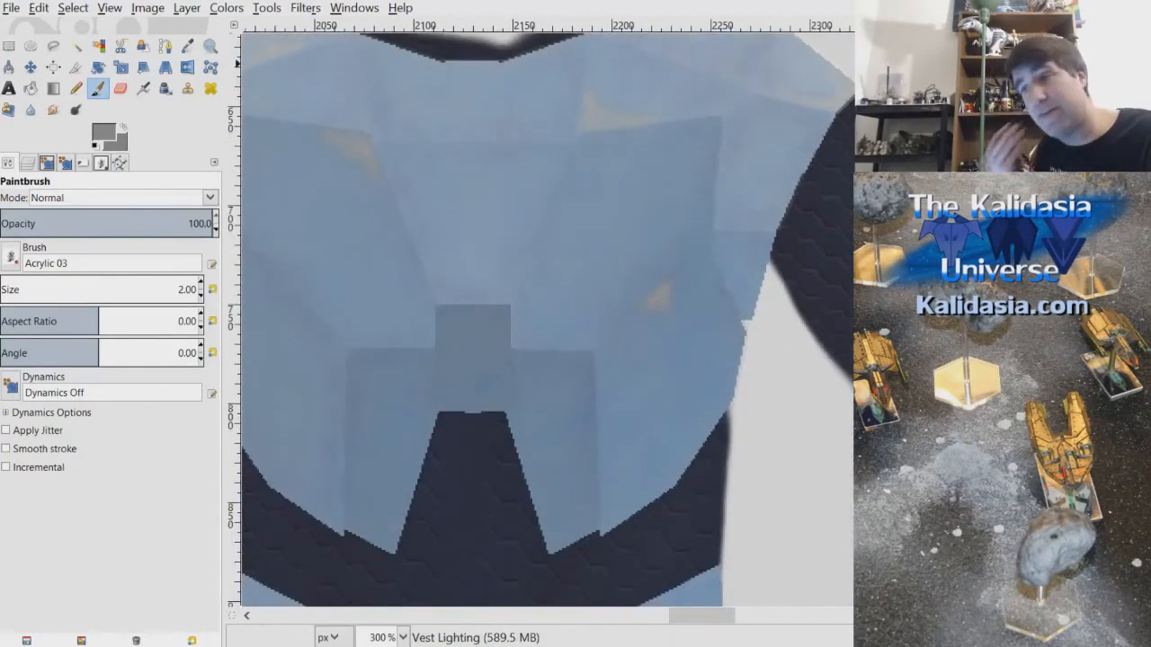
scroll(673, 314, "up", 5)
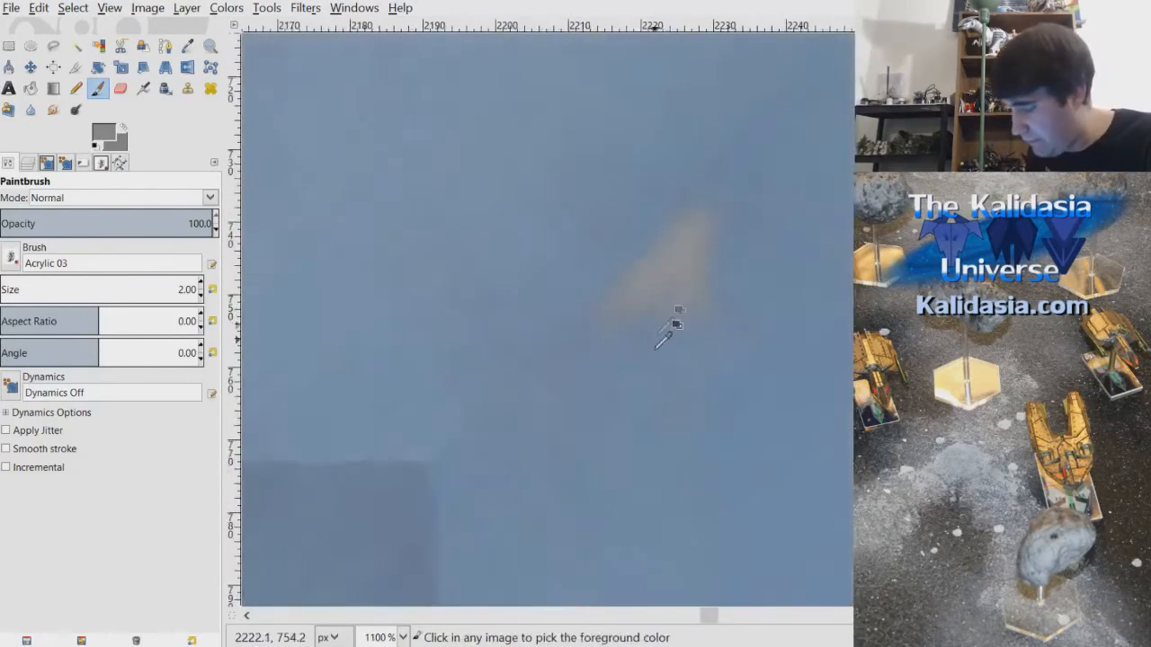
key("o")
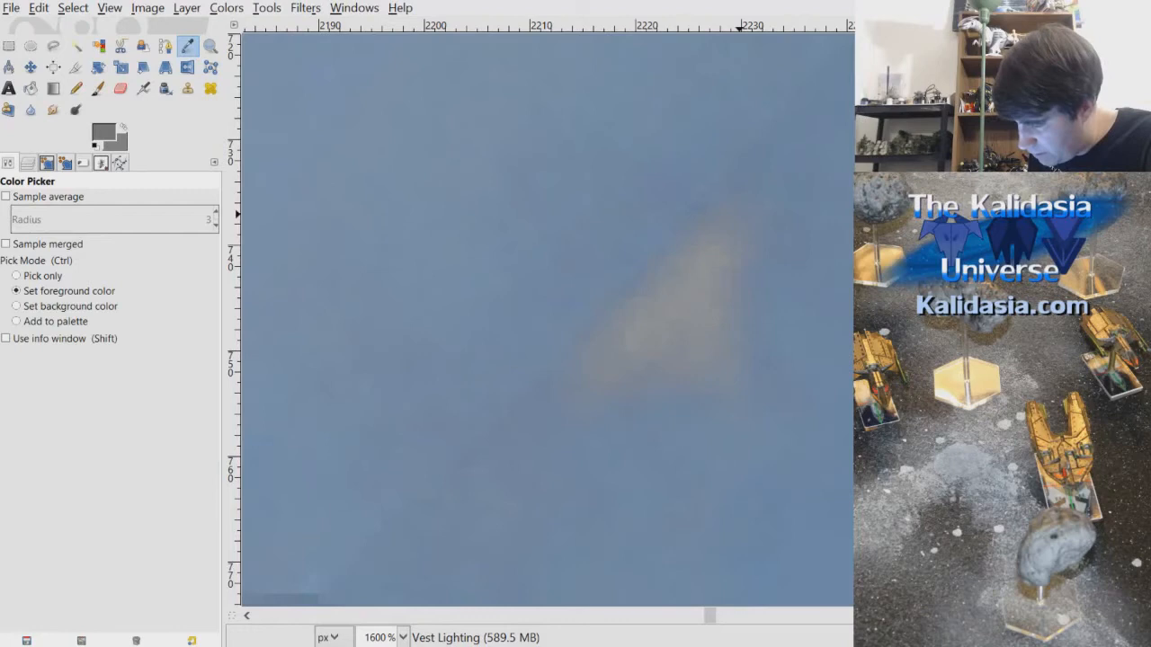
left_click(97, 87)
left_click_drag(734, 210, 745, 310)
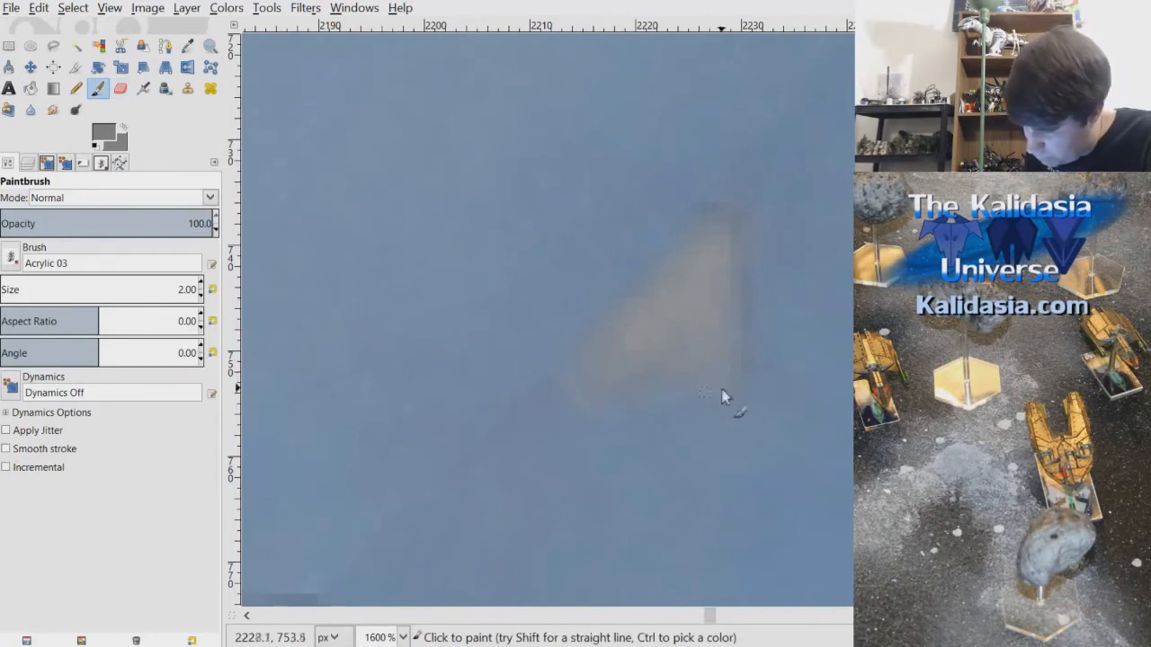
scroll(738, 379, "down", 3)
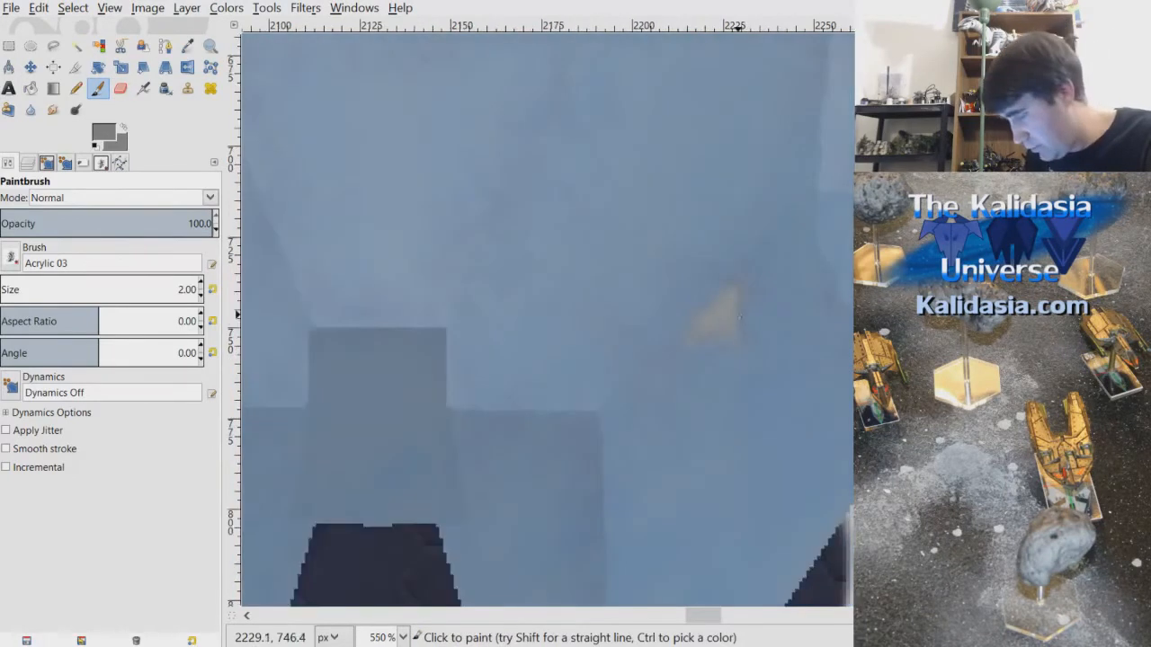
scroll(739, 317, "down", 3)
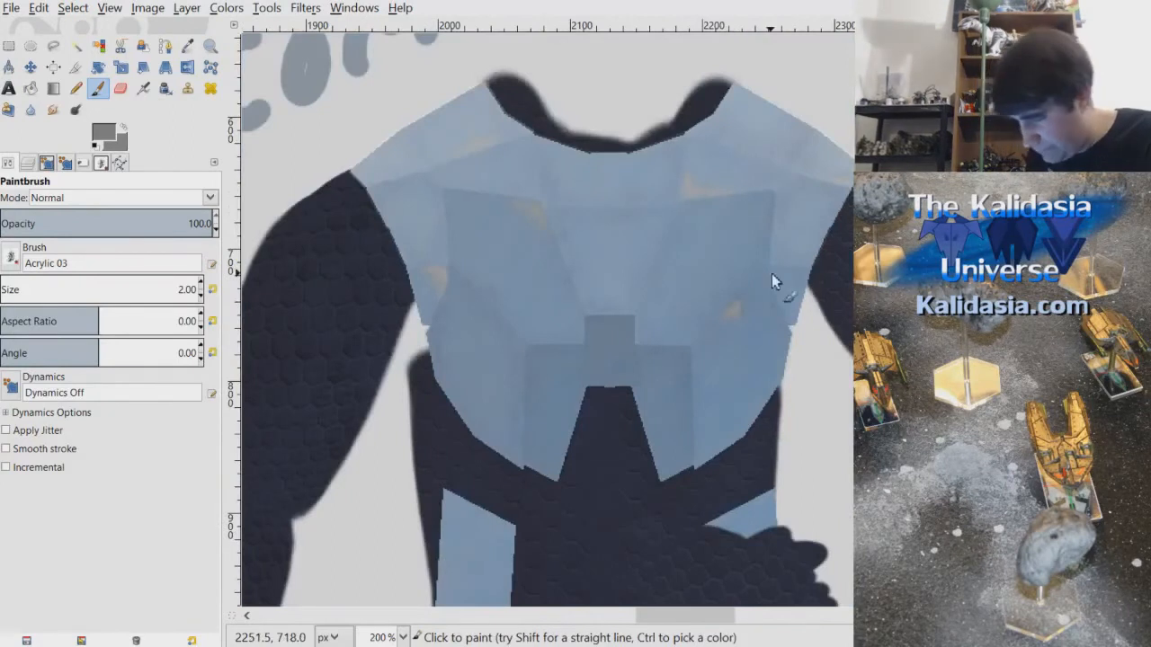
- Sample the lighting grey and refine the shading around the worn patch at the left chest facet's upper inner corner
scroll(569, 260, "up", 5)
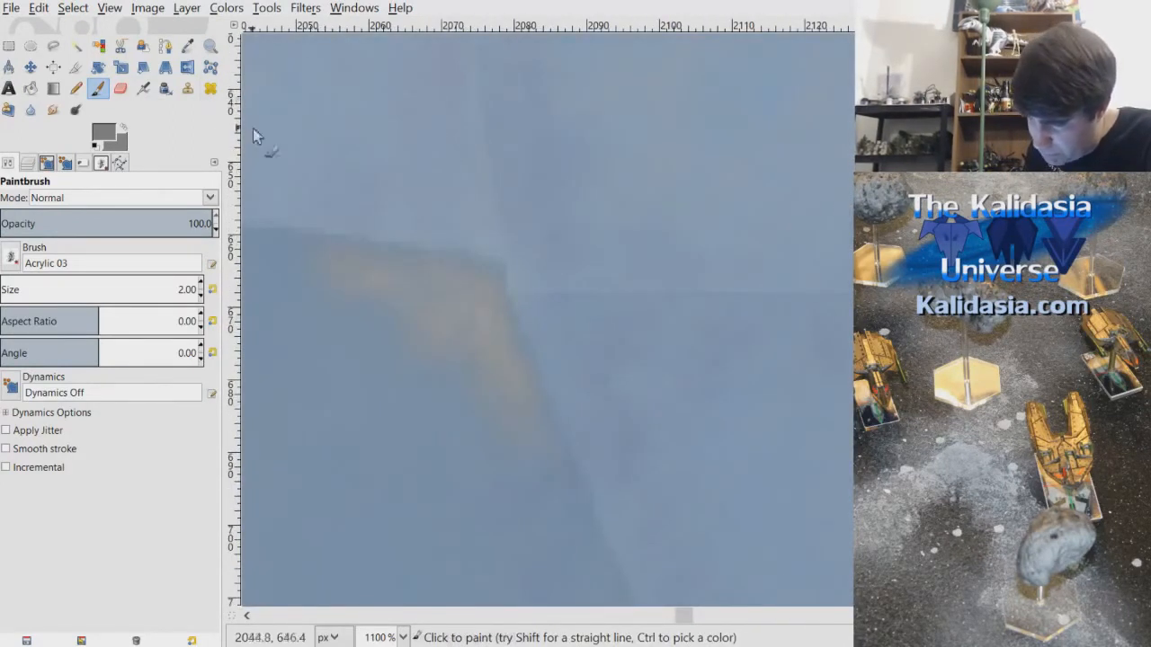
key("o")
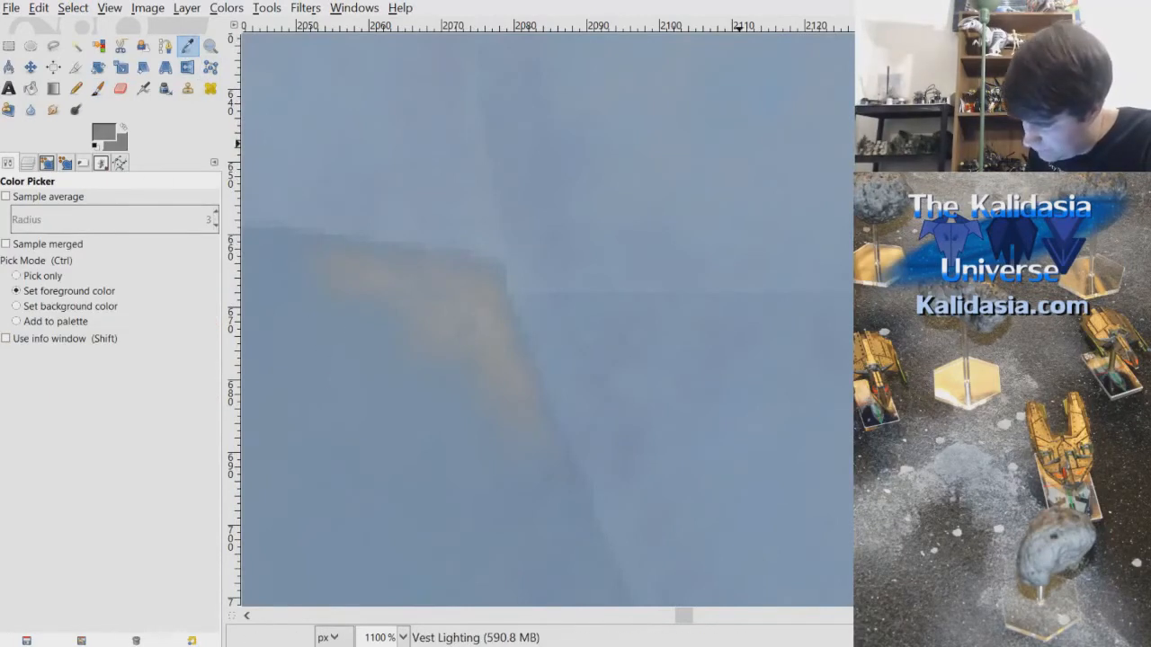
left_click(143, 87)
key("p")
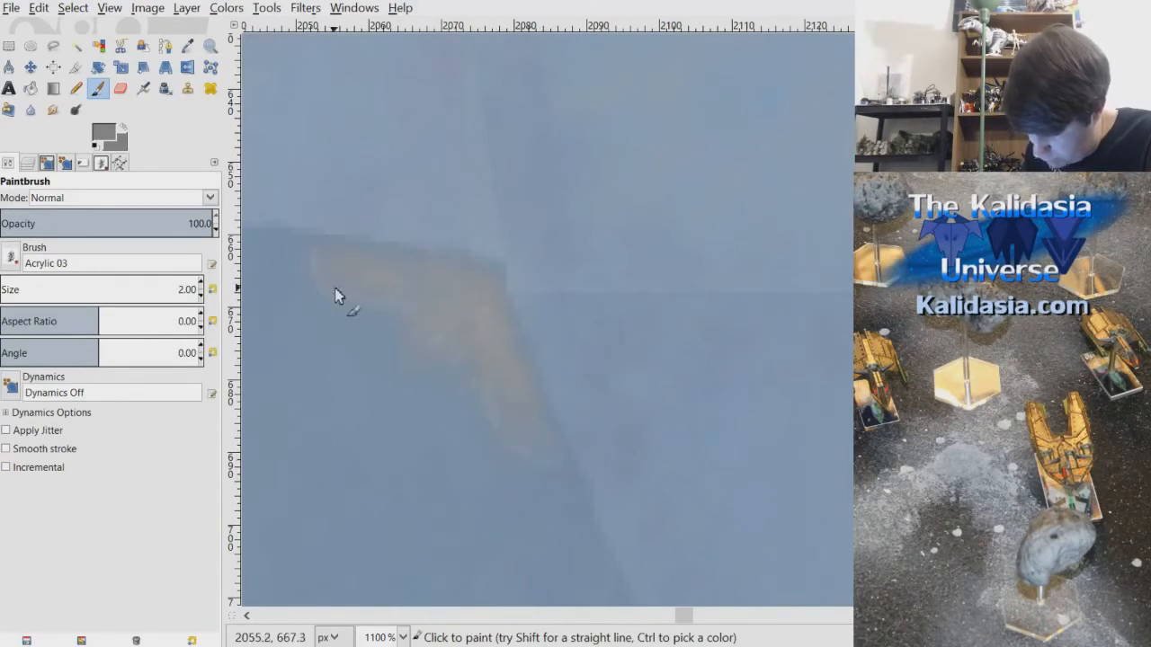
scroll(667, 286, "down", 3)
scroll(667, 286, "down", 2)
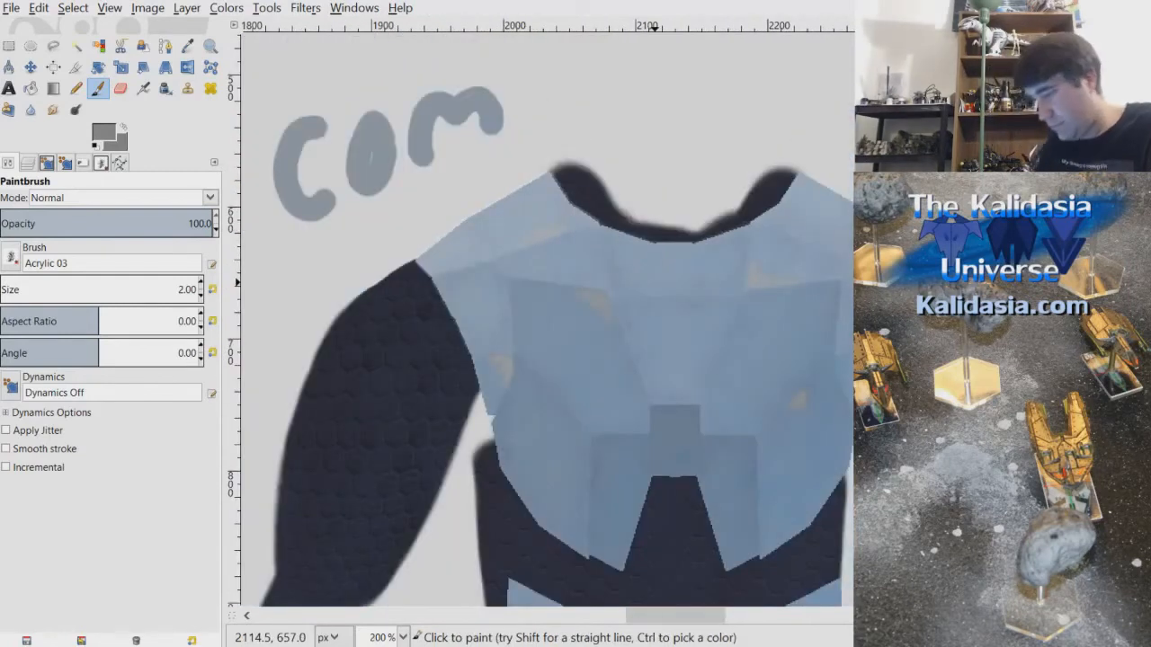
- Sample a lighter grey, touch up the lighting around the worn streak on the left shoulder facet, and undo the last stroke
scroll(656, 286, "up", 2)
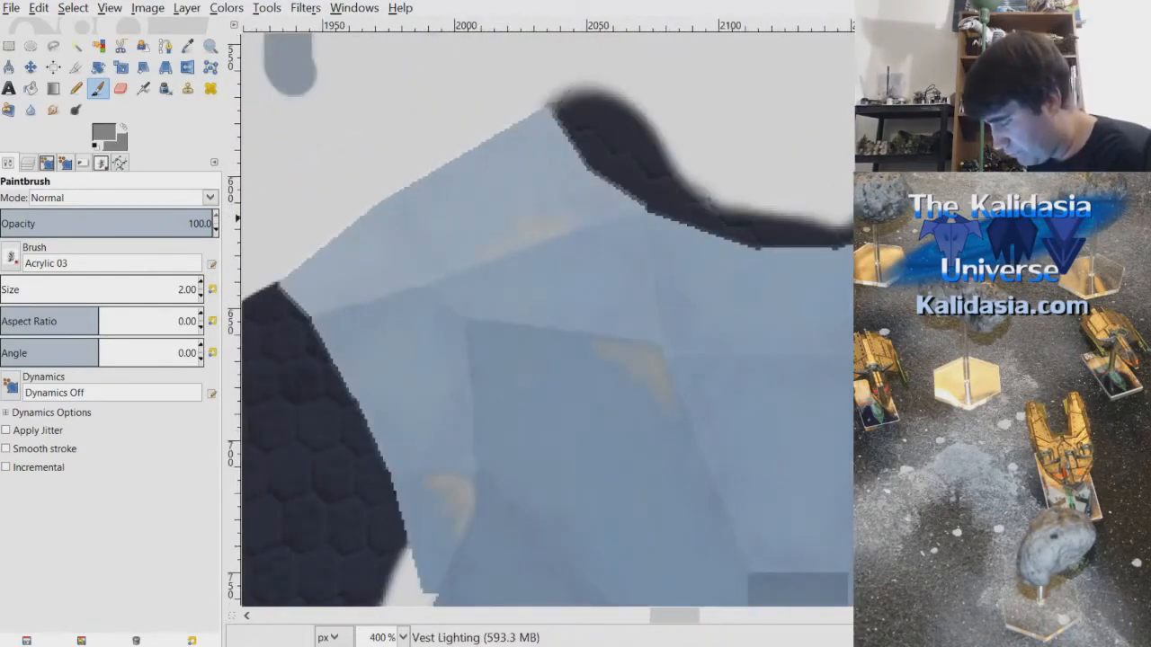
scroll(539, 342, "up", 2)
scroll(522, 342, "up", 2)
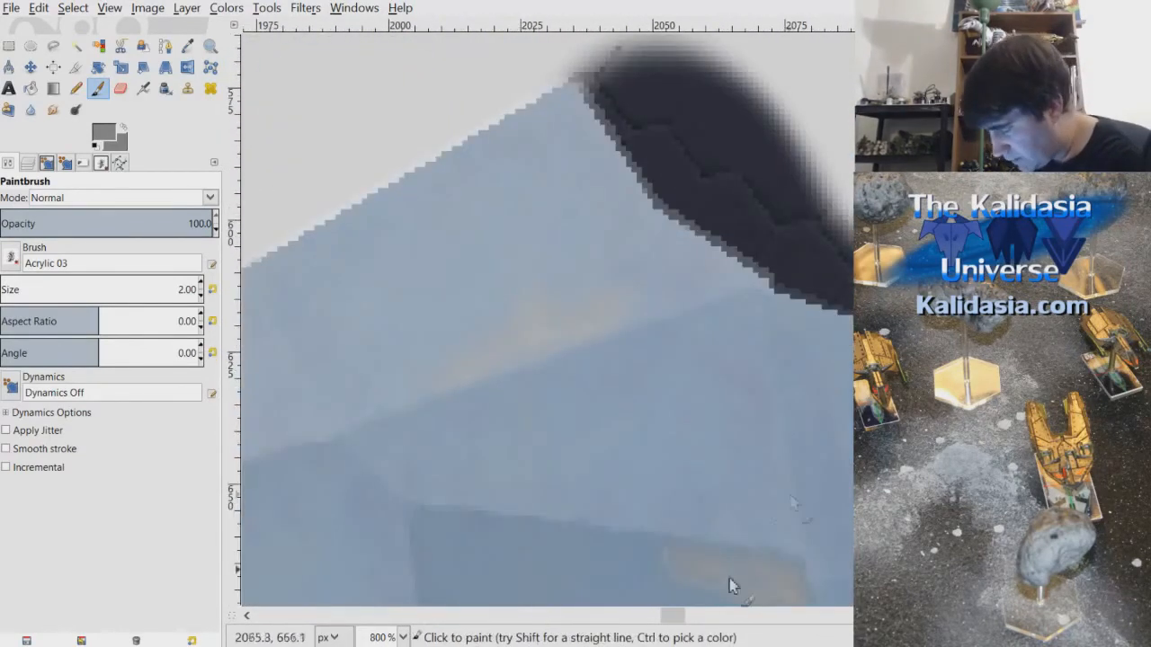
scroll(791, 502, "left", 3)
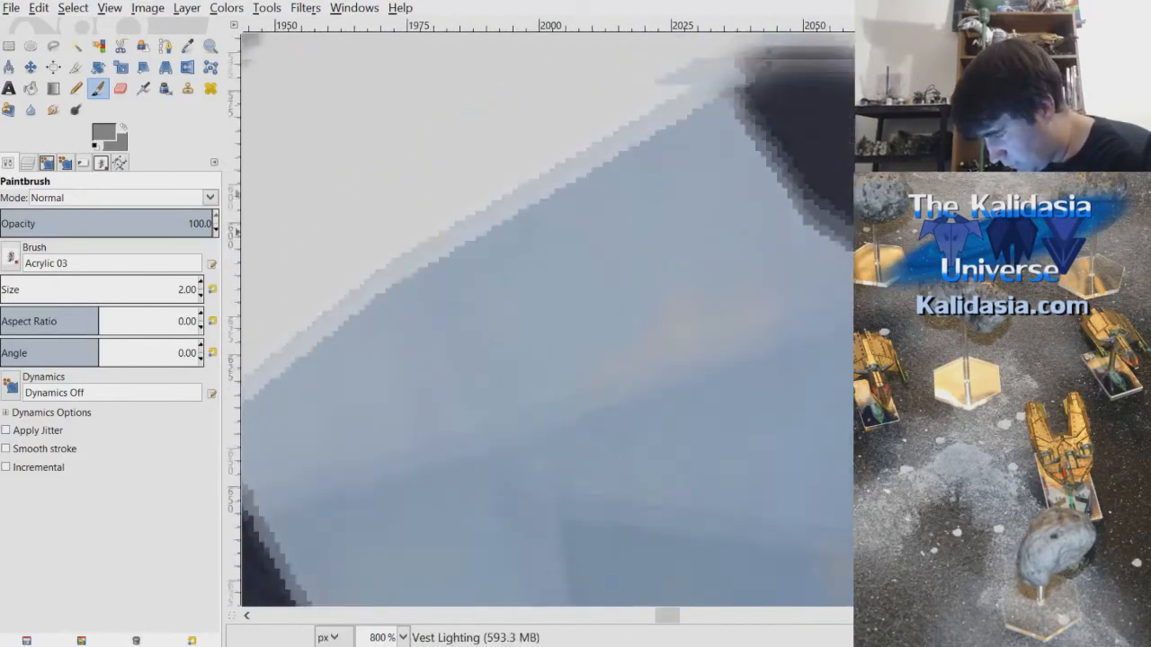
left_click_drag(672, 617, 676, 620)
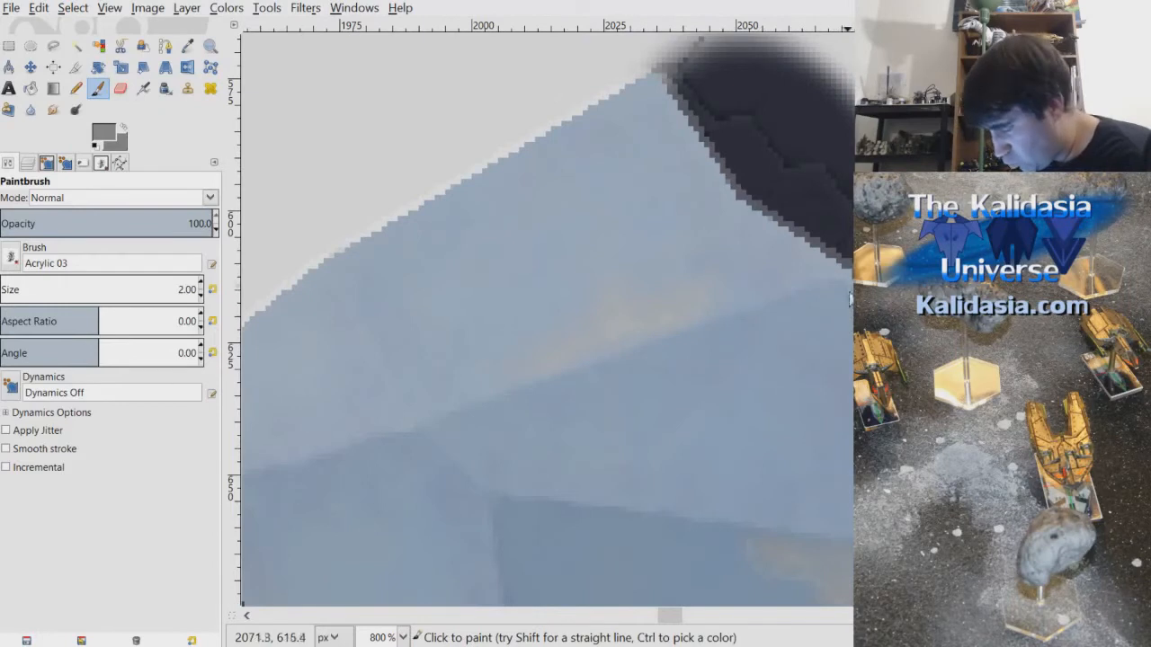
key("o")
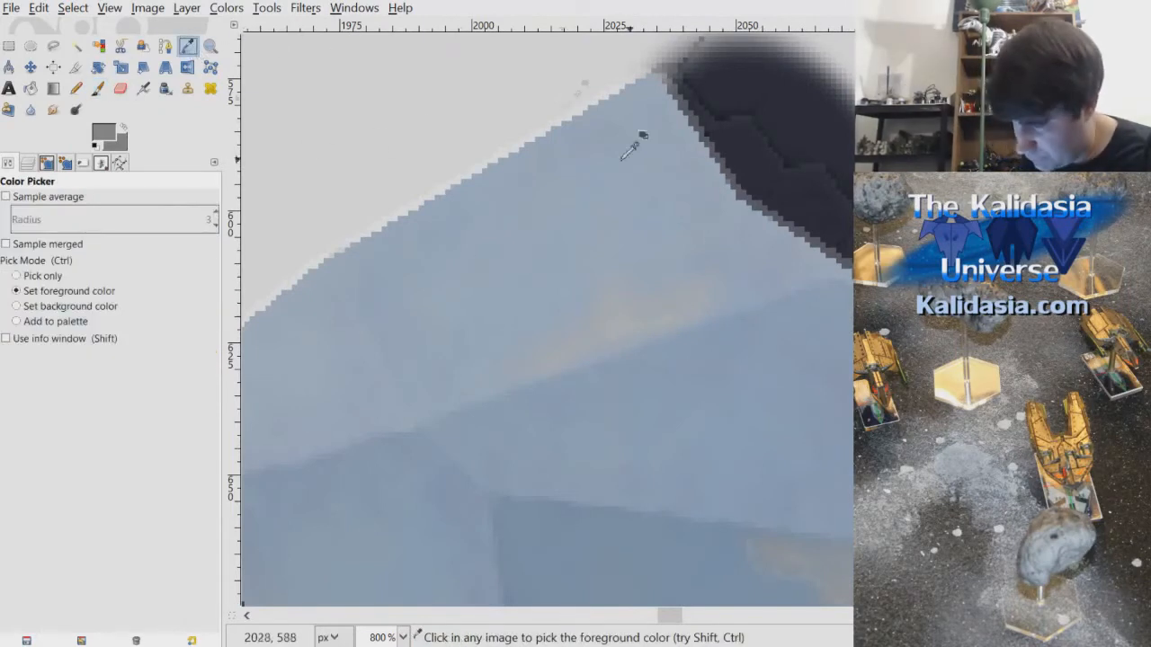
left_click(705, 236)
left_click(97, 87)
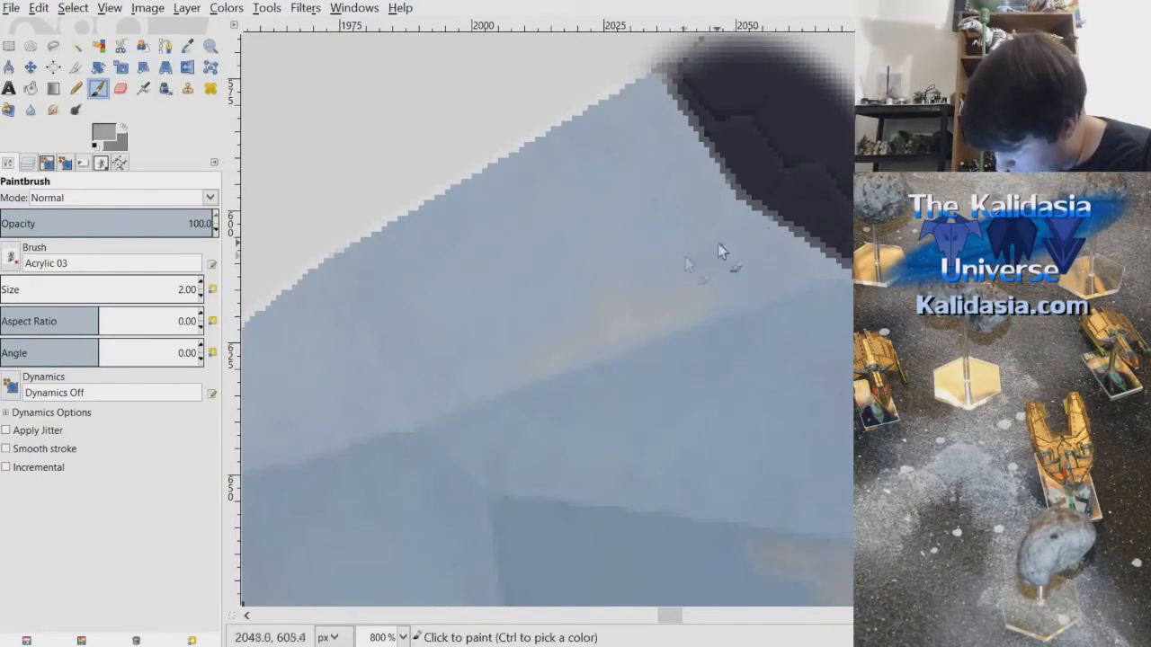
left_click(611, 317)
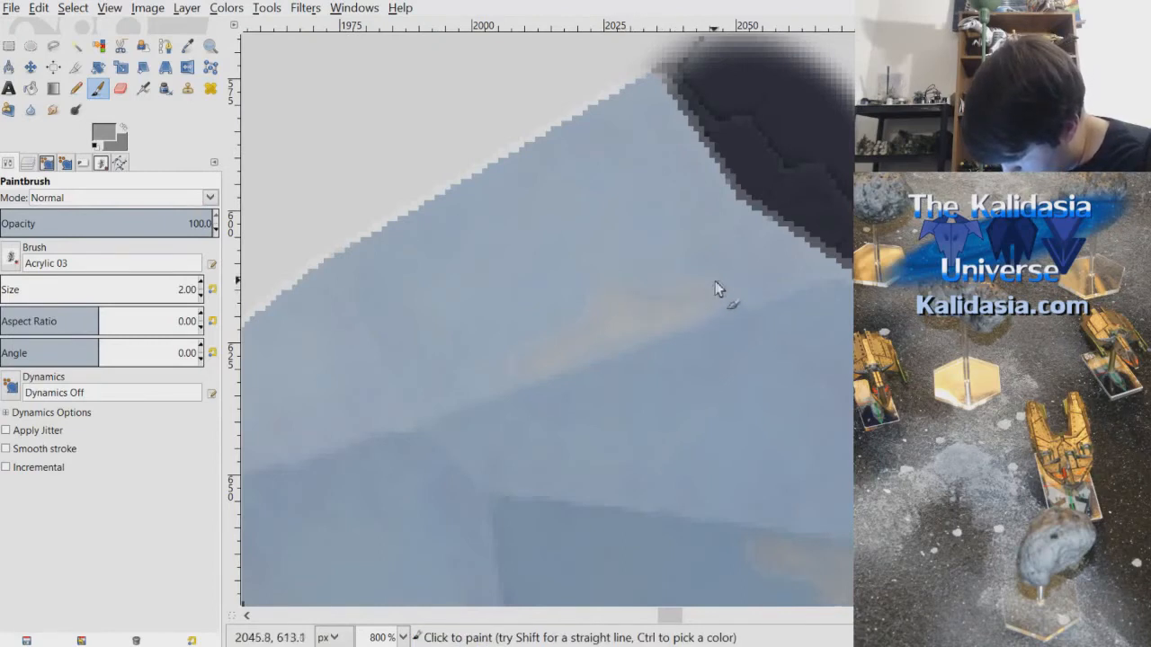
left_click(39, 7)
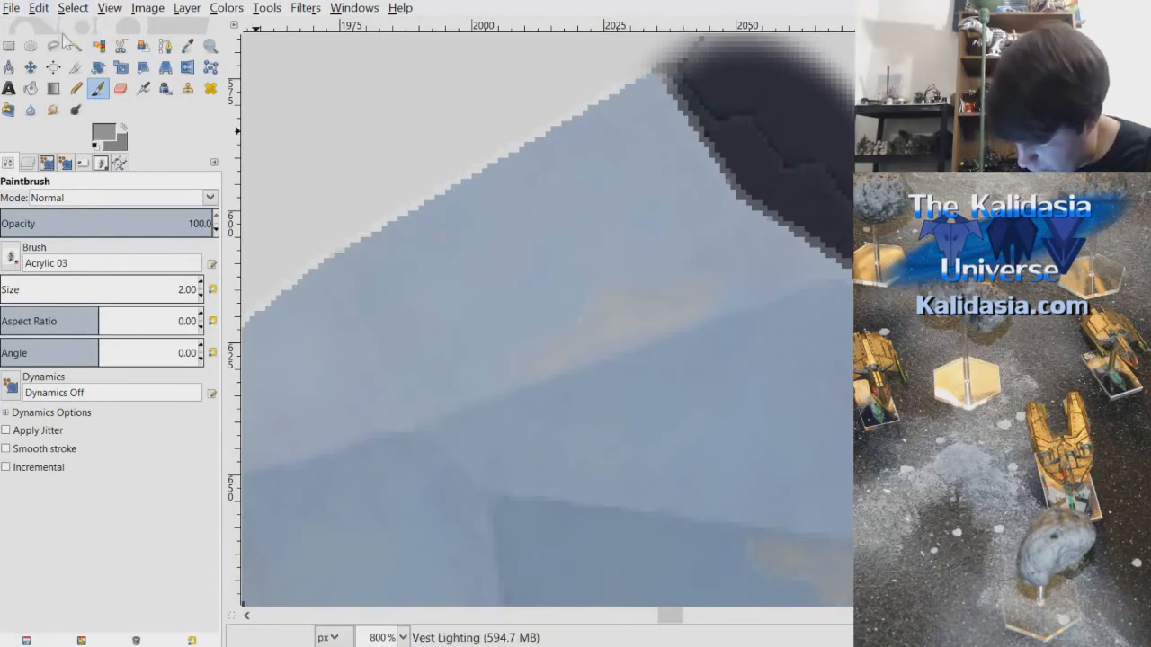
left_click(51, 28)
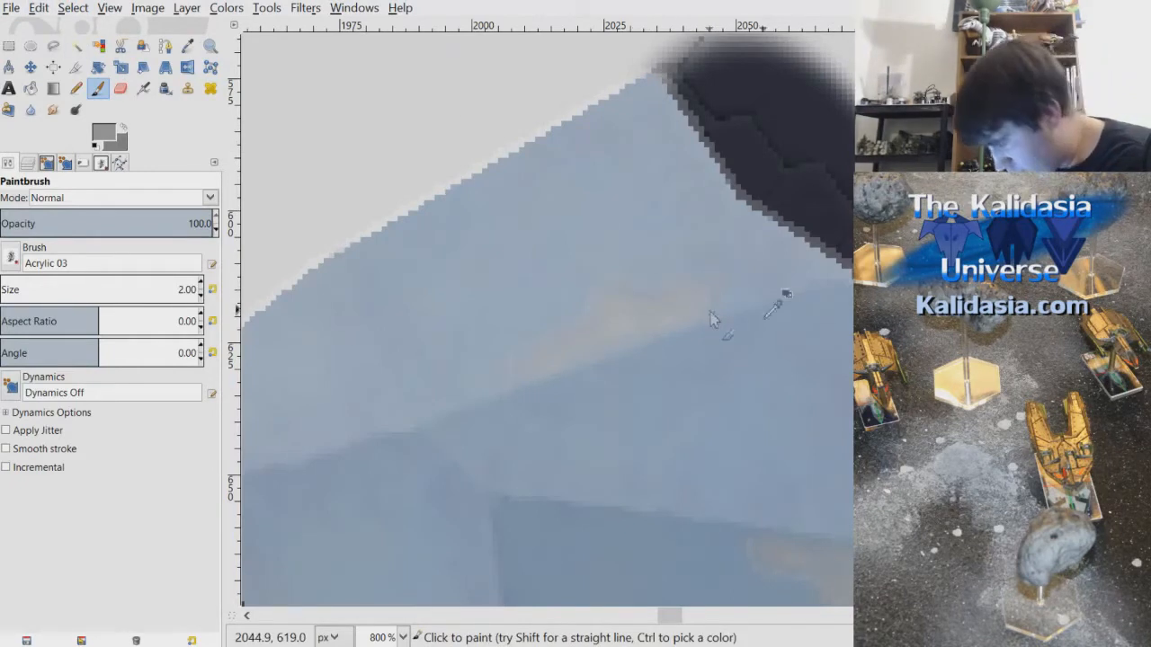
- Sample a darker lighting grey and paint shading around the curved worn patch on the small left armhole facet at size 2.00
scroll(710, 312, "down", 3)
scroll(690, 405, "up", 5)
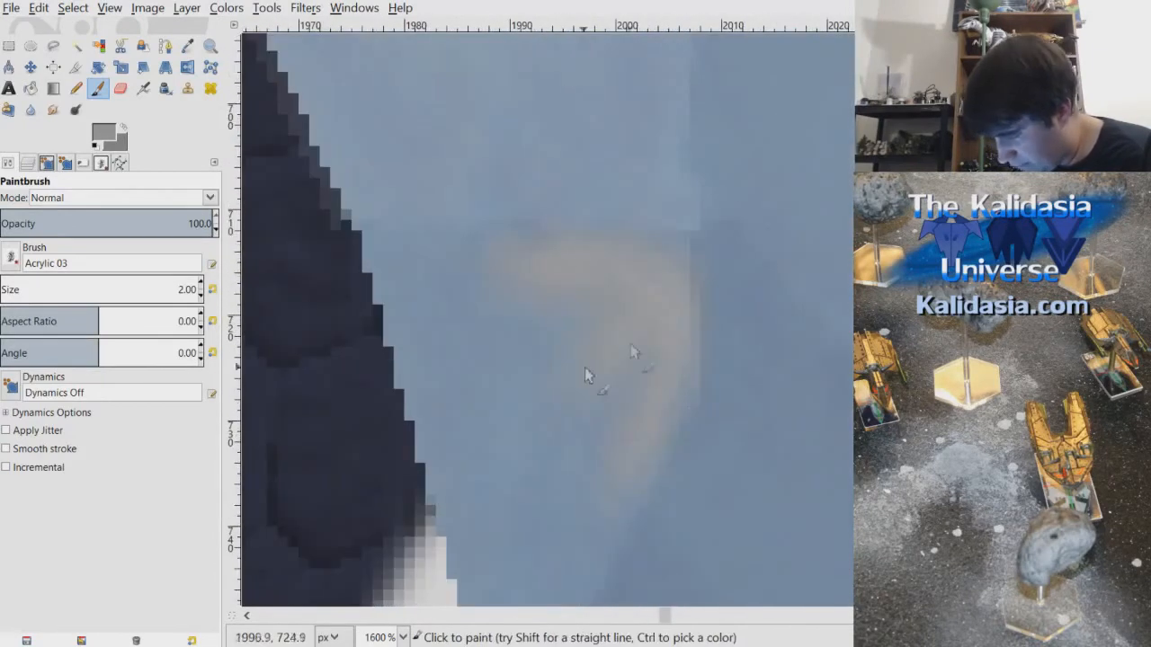
key("o")
left_click(519, 353)
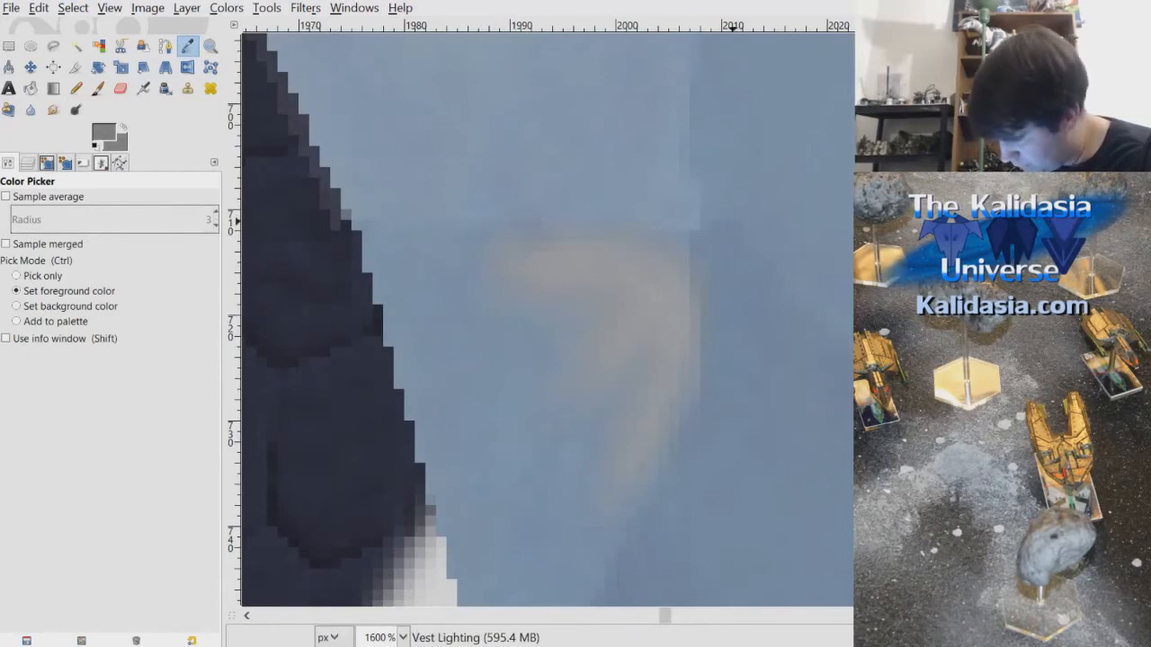
key("p")
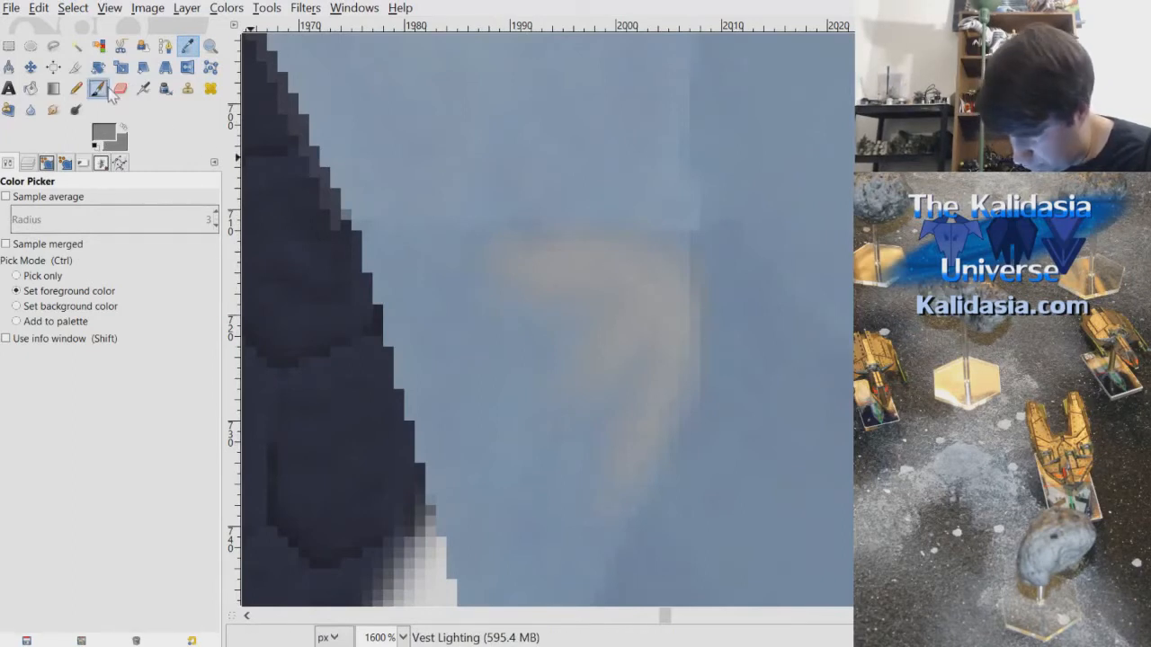
left_click_drag(493, 247, 489, 268)
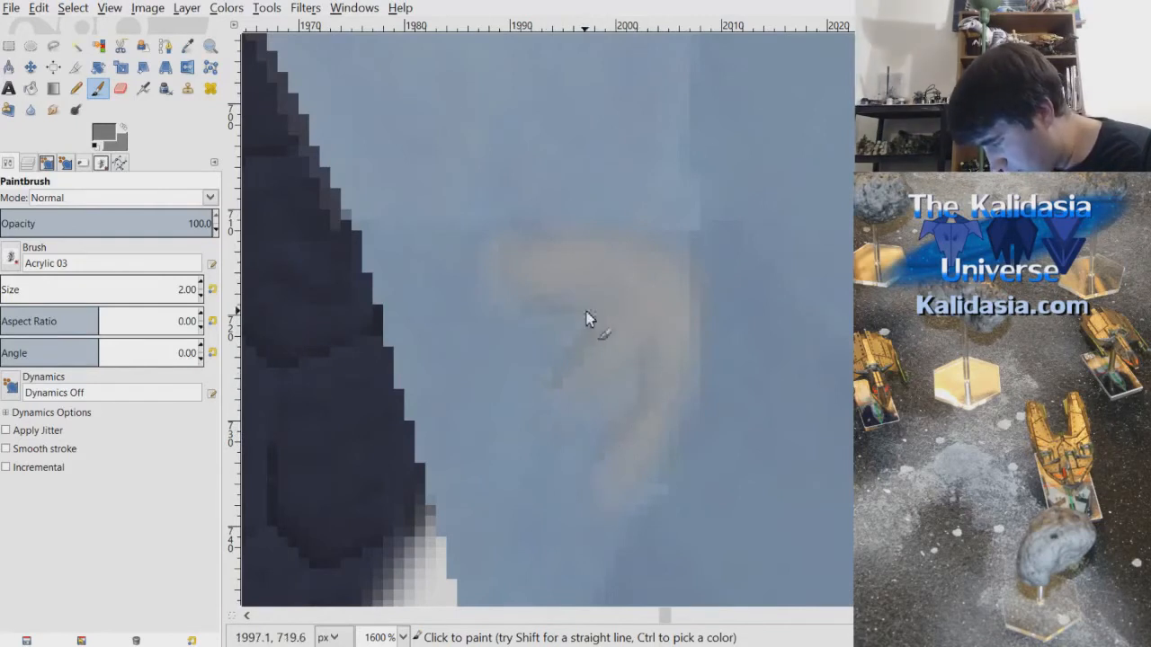
scroll(586, 311, "down", 6, "ctrl")
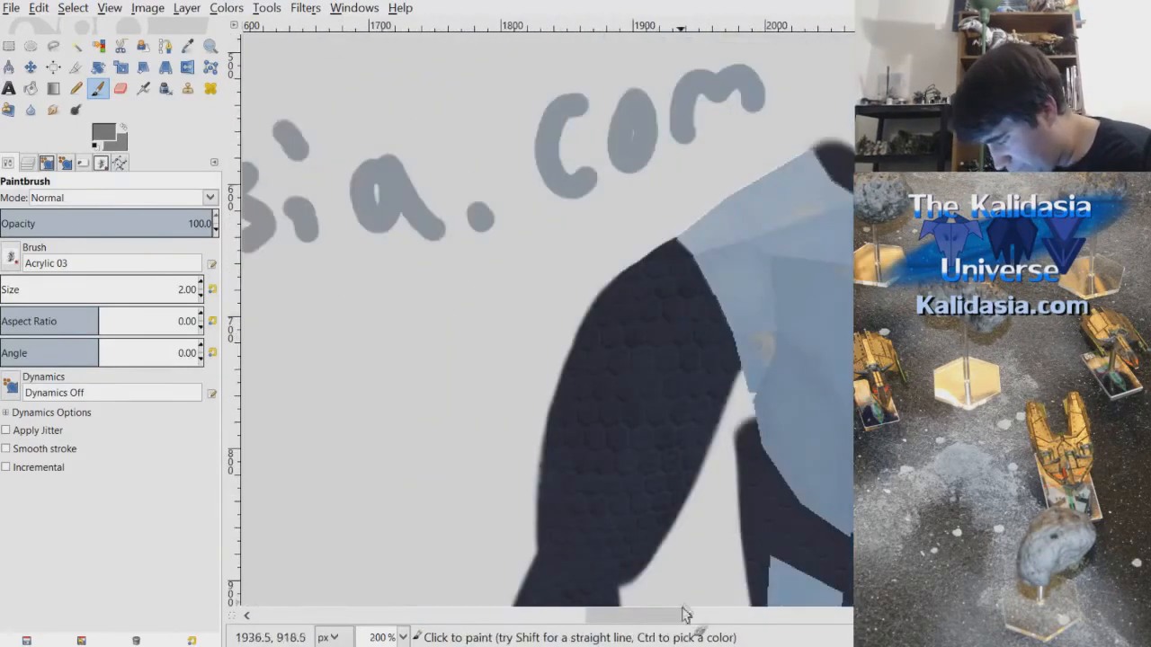
- Fuzzy-select the small central facet above the midriff notch on Vest Face Mask and grow the selection
left_click_drag(683, 615, 730, 619)
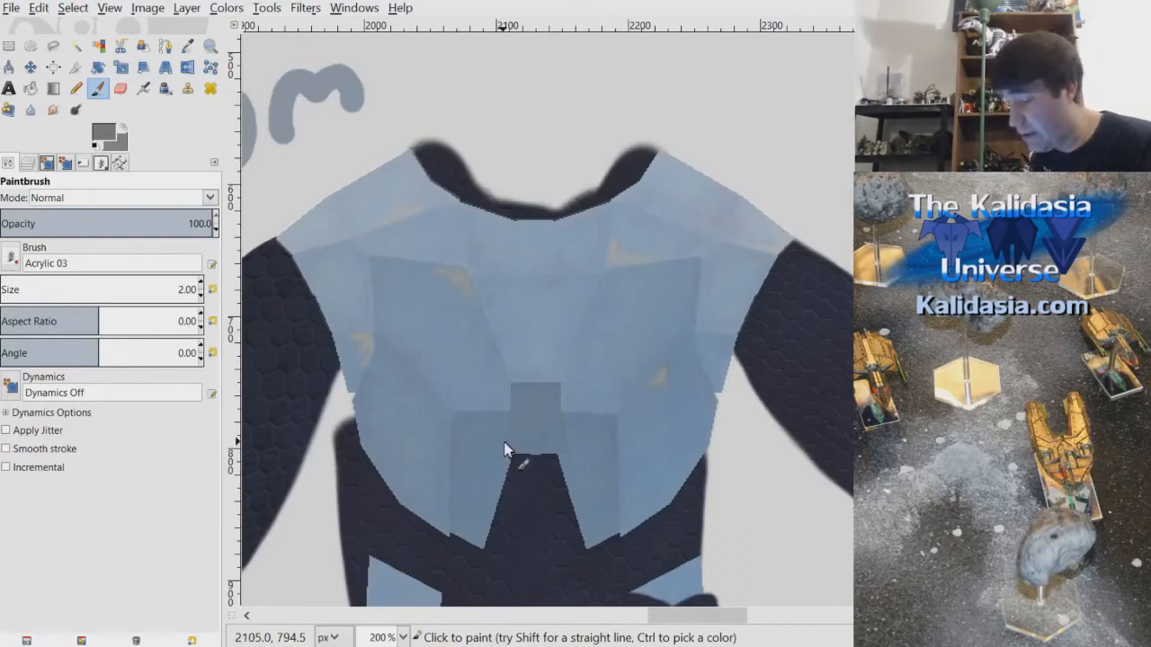
scroll(509, 430, "up", 2)
left_click_drag(865, 224, 865, 229)
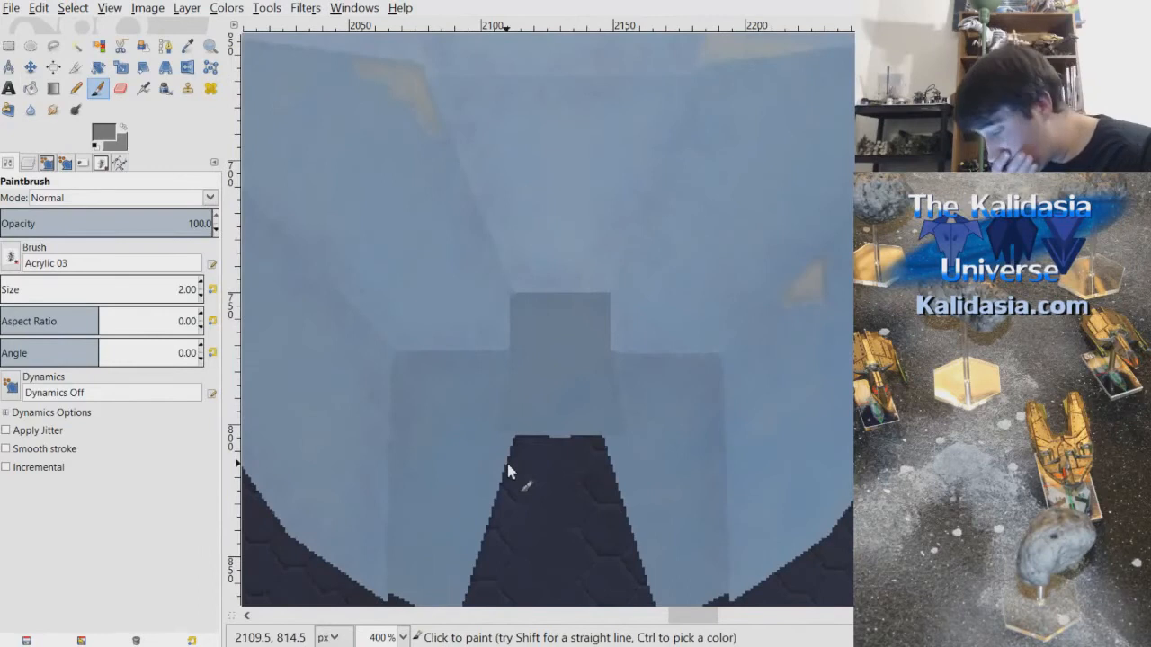
left_click_drag(865, 174, 865, 175)
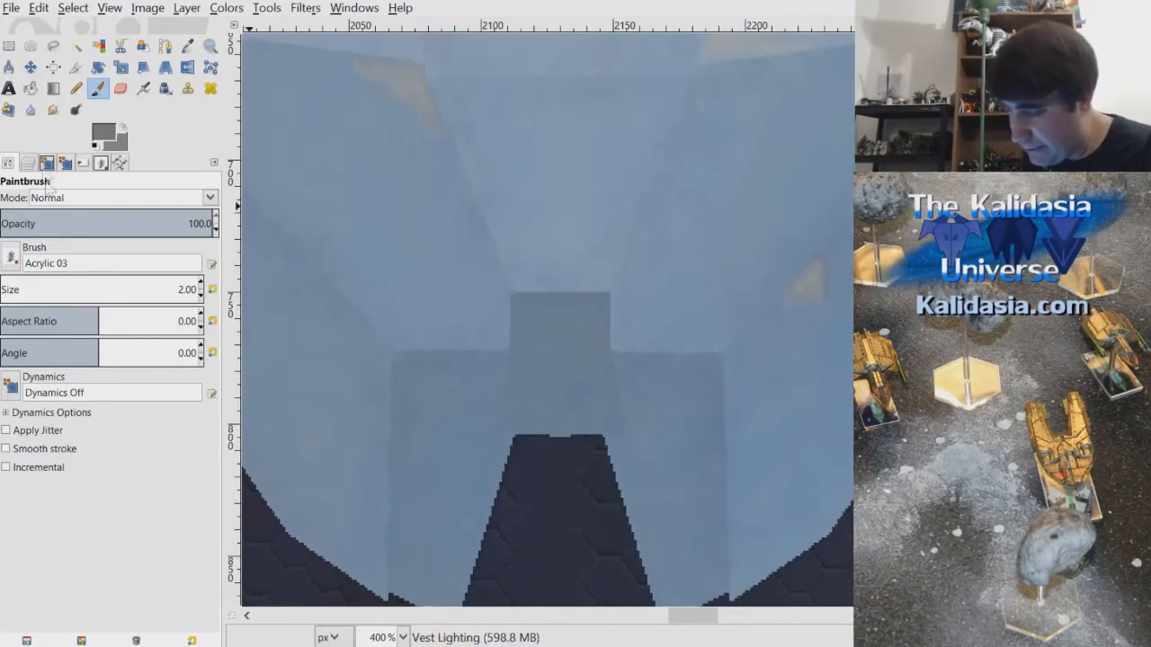
left_click(27, 163)
left_click(129, 258)
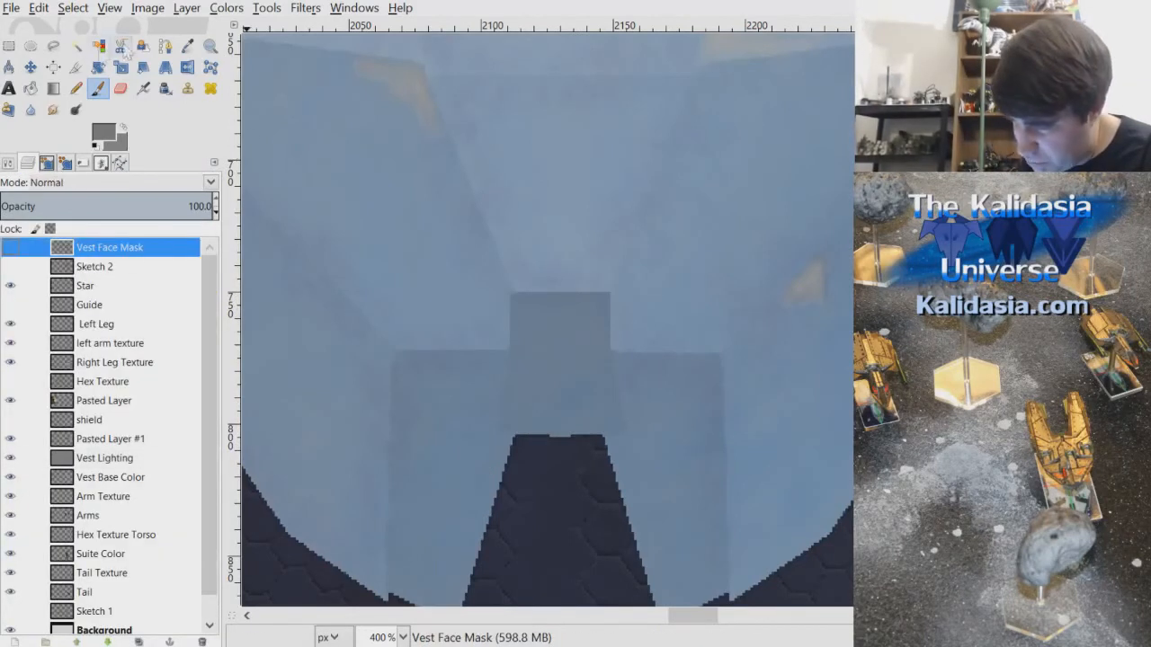
left_click(75, 45)
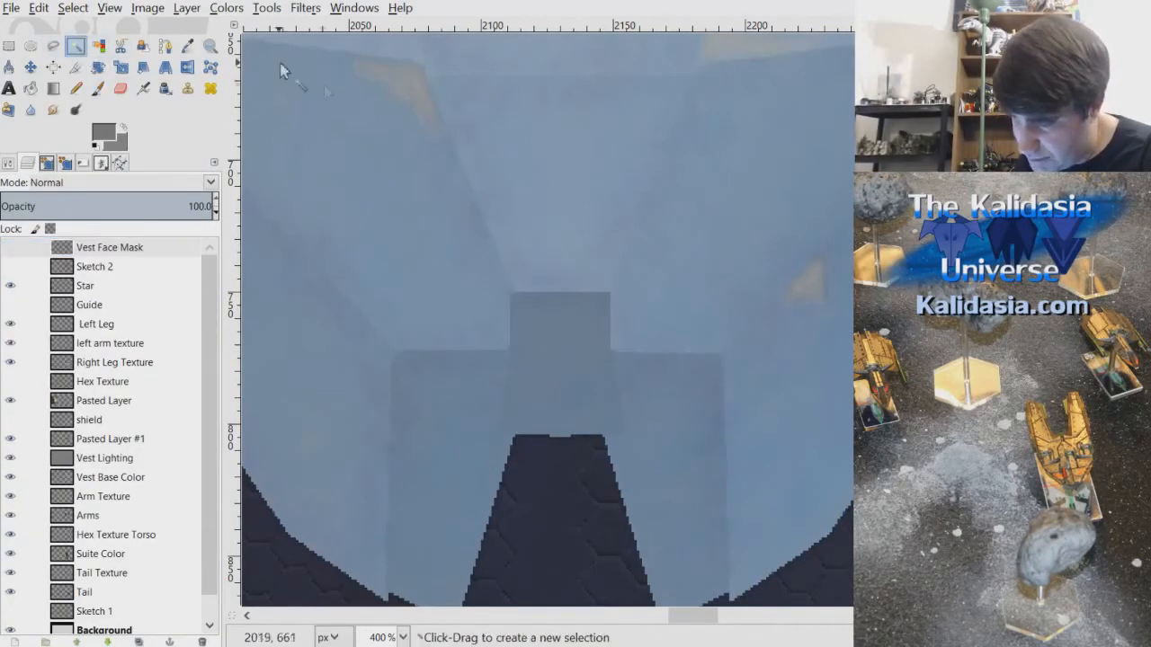
left_click(552, 340)
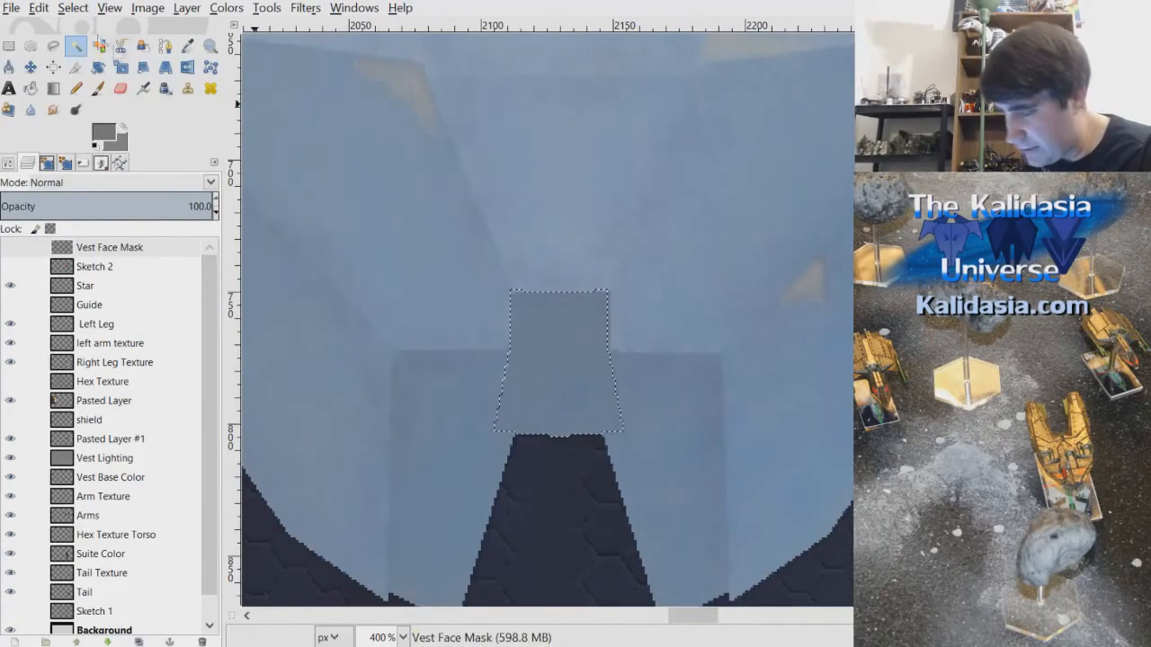
left_click(73, 8)
left_click(151, 231)
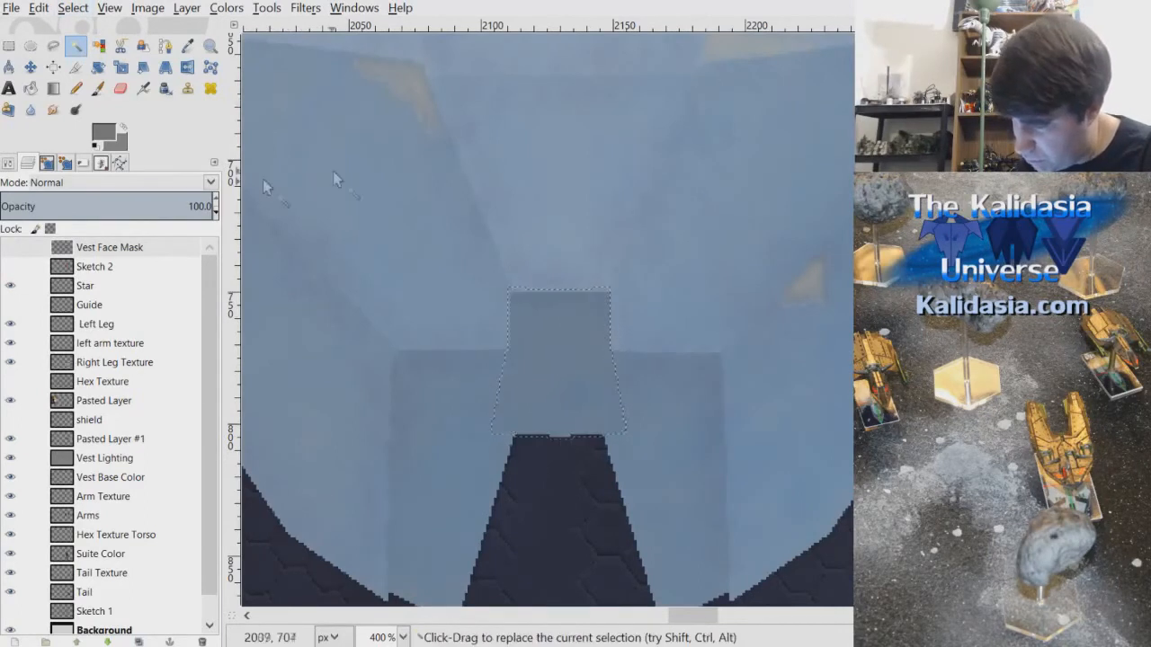
- Sample a darker grey on Vest Lighting and shade the central facet's upper and right edges with 2. Hardness 025 at size 37.75
left_click(135, 458)
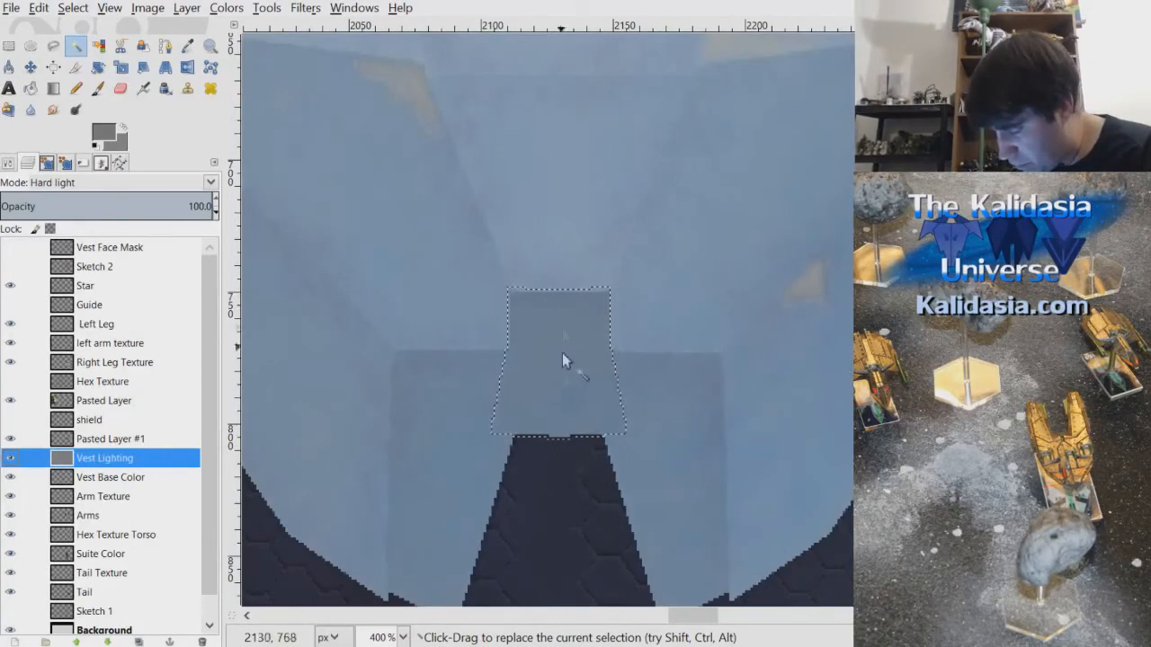
left_click(187, 46)
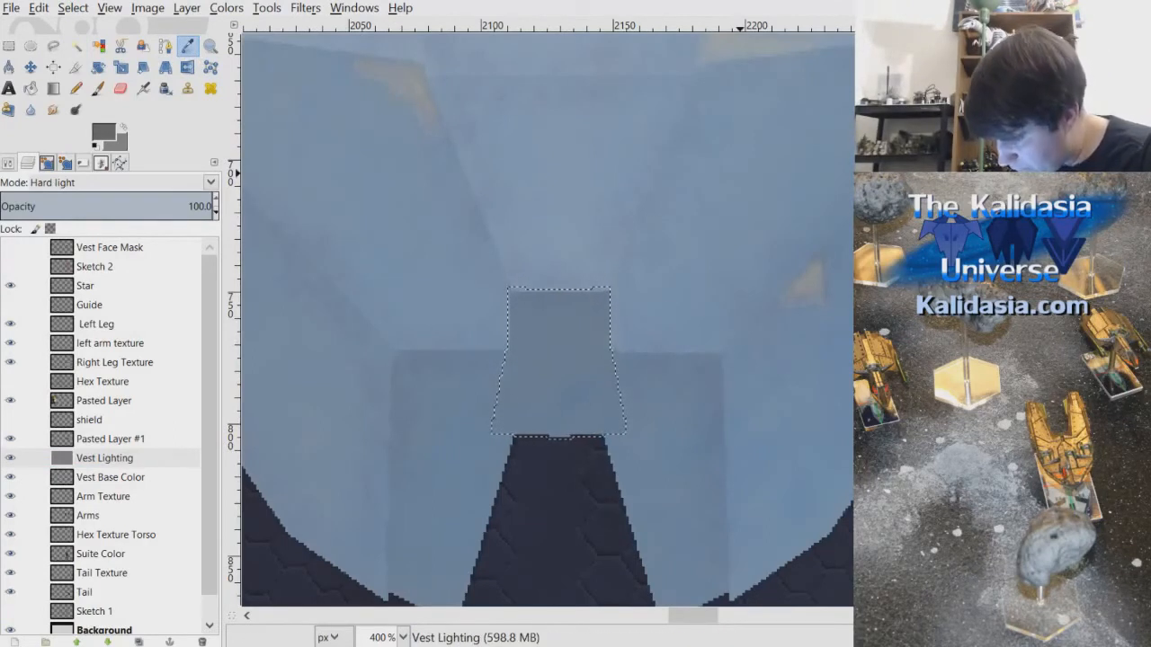
left_click(97, 88)
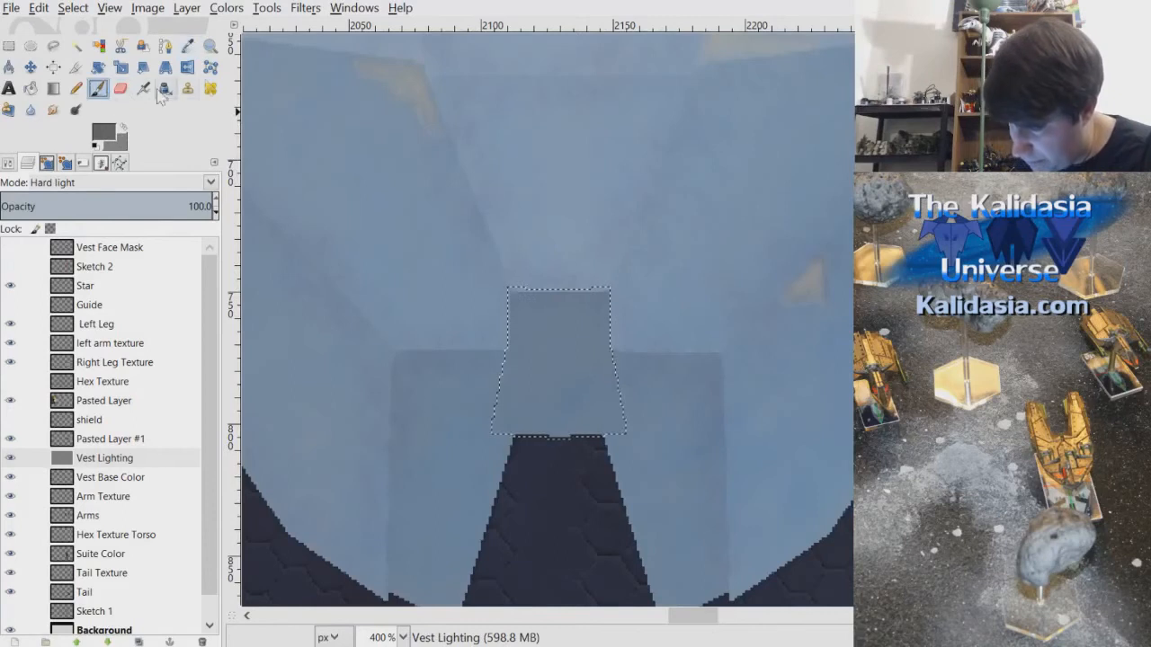
left_click(9, 162)
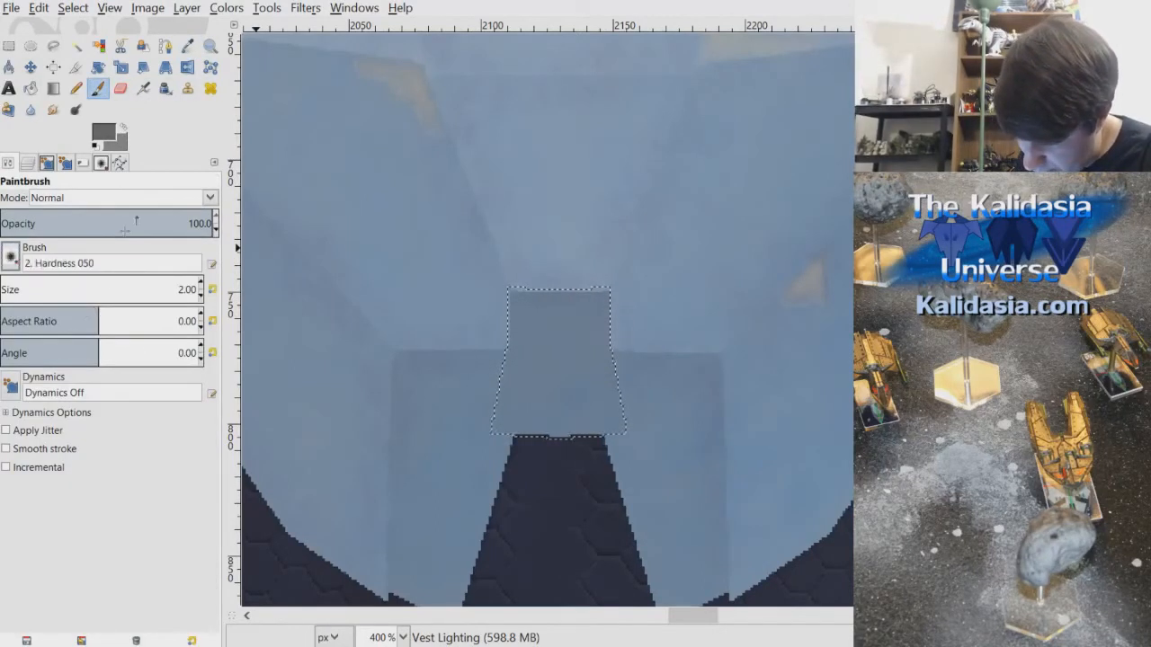
left_click(18, 286)
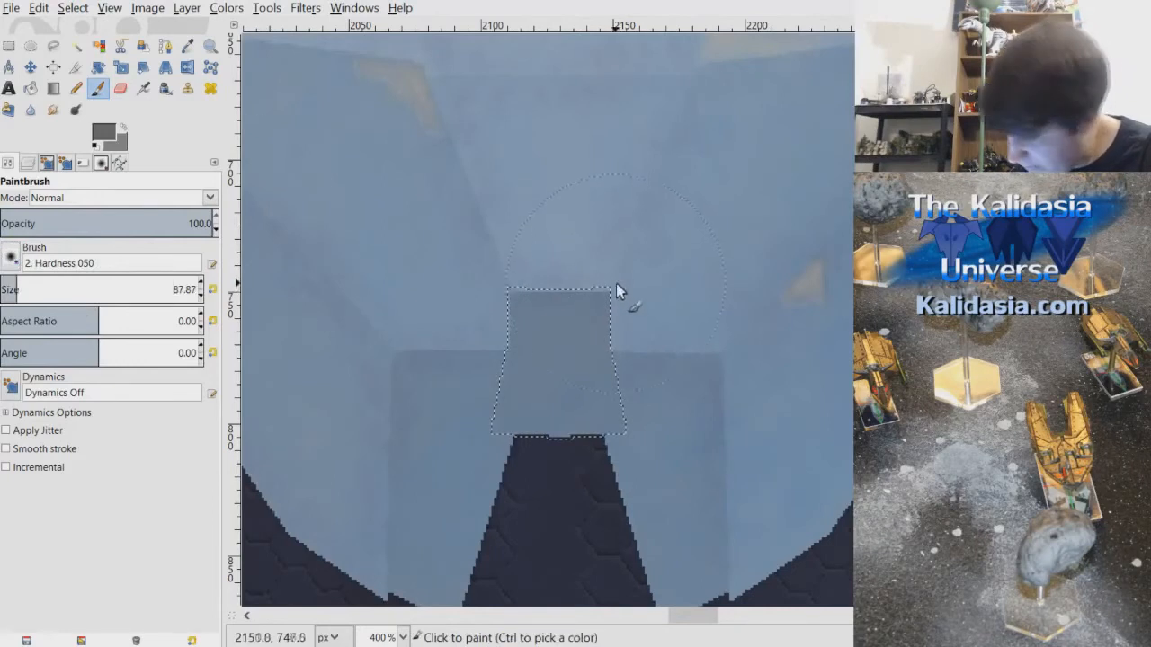
left_click(12, 285)
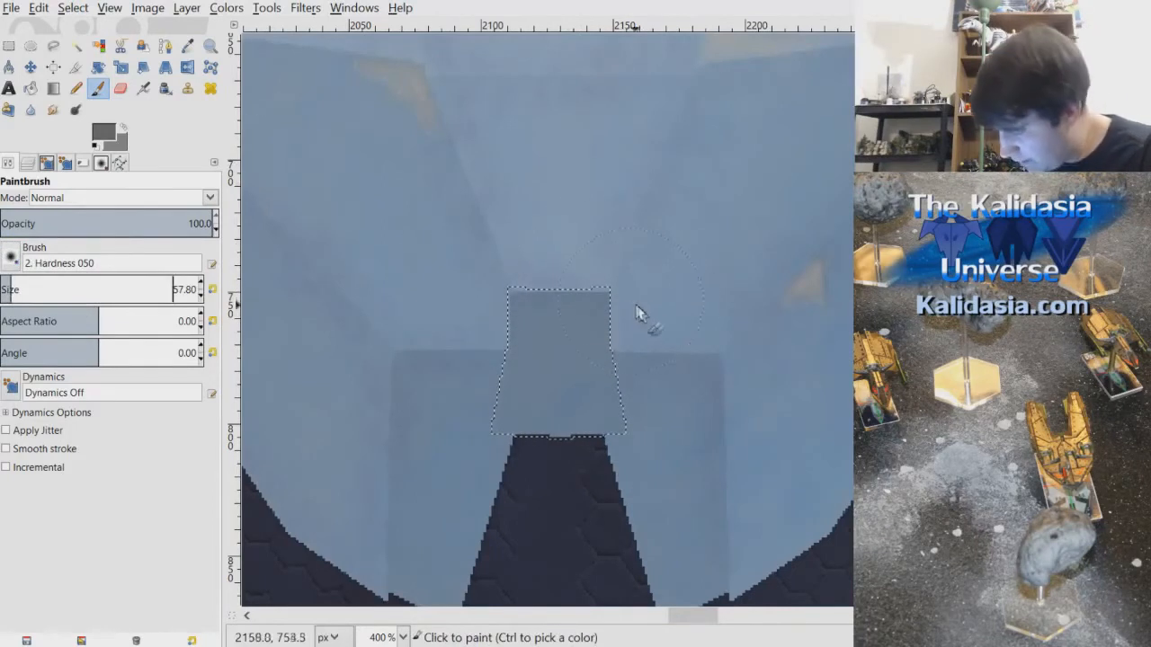
left_click(9, 286)
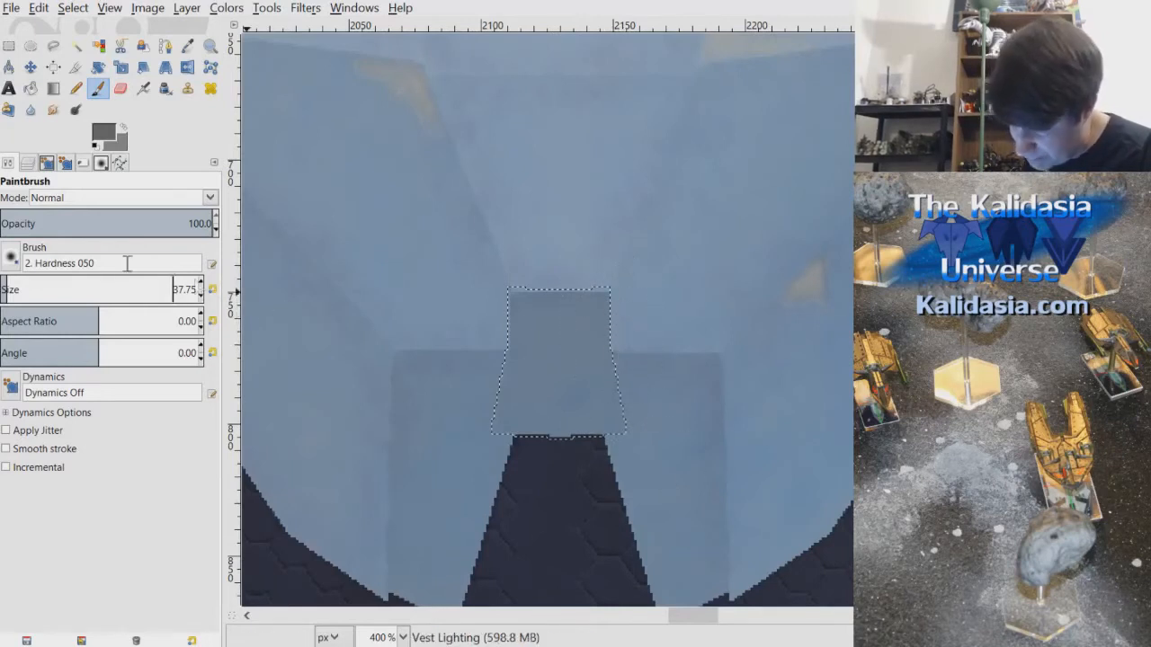
scroll(14, 259, "up", 1)
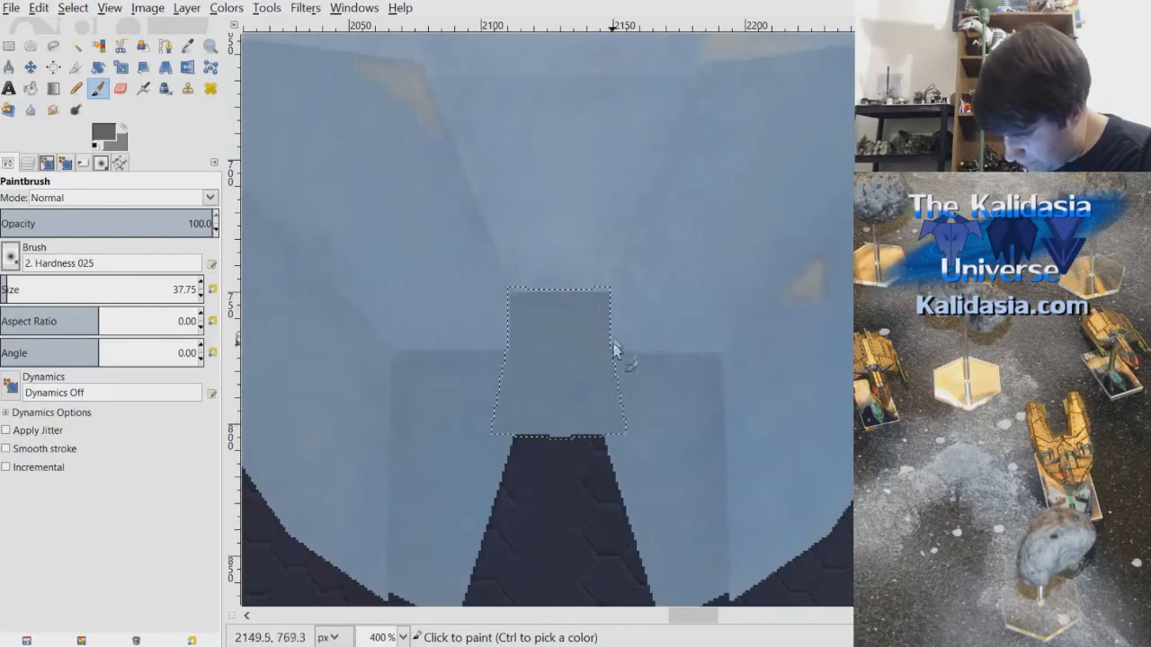
left_click(610, 301)
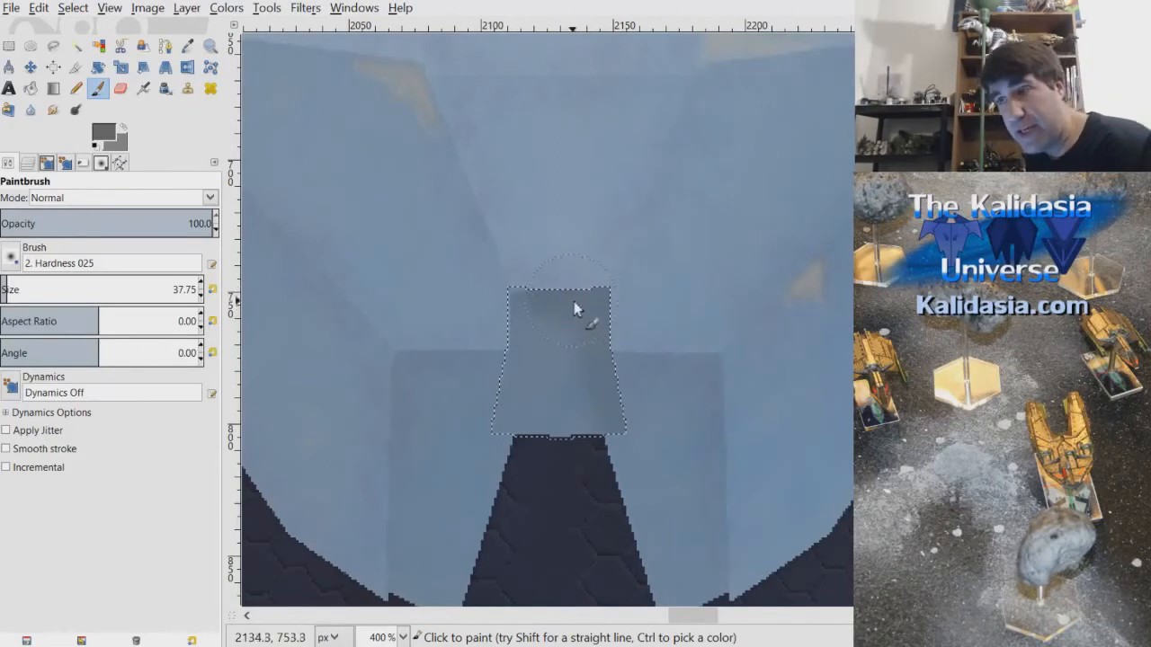
- Sample a lighter lighting grey, paint it down the central facet's left edge, and smudge the shading transition
left_click(187, 45)
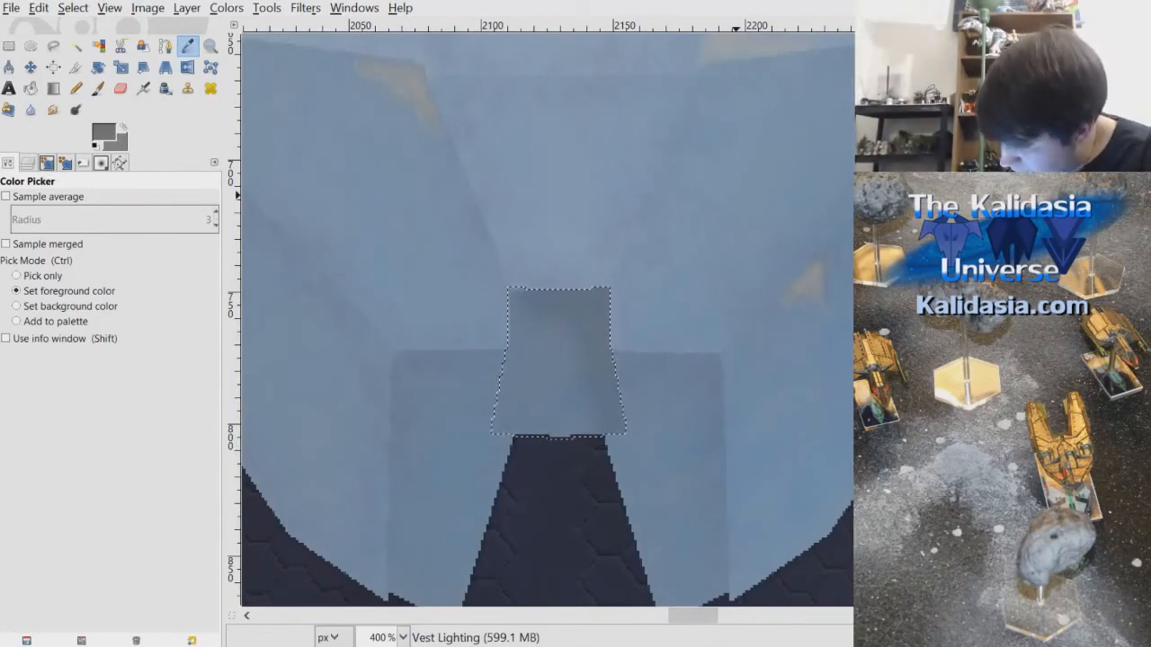
key("p")
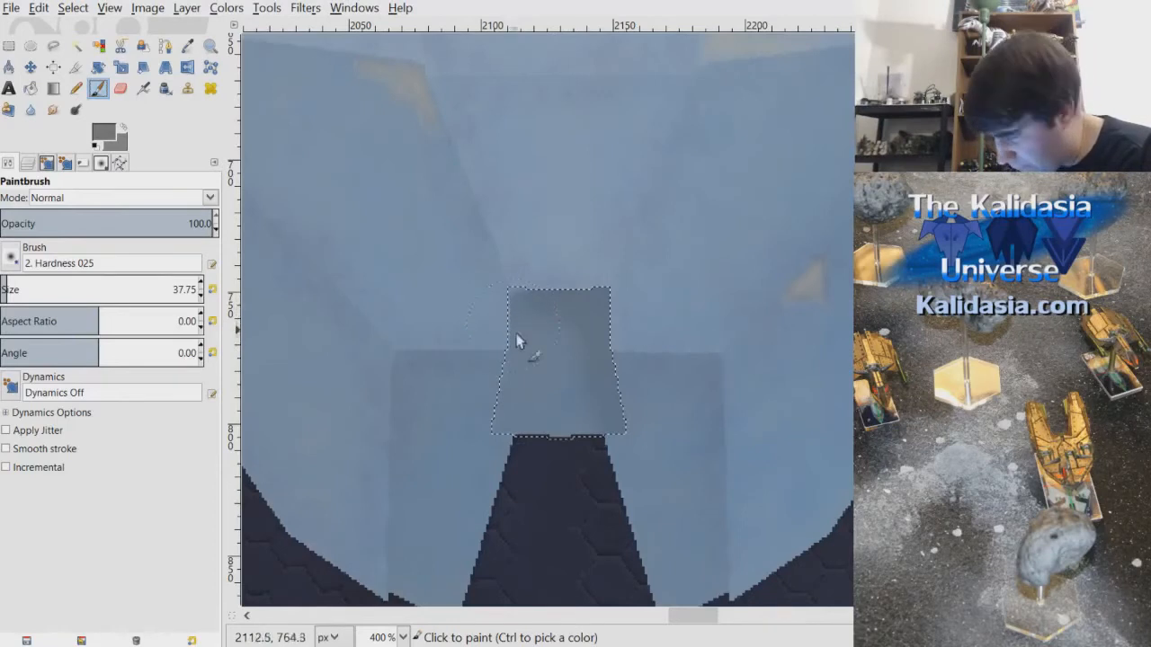
left_click_drag(511, 295, 511, 436)
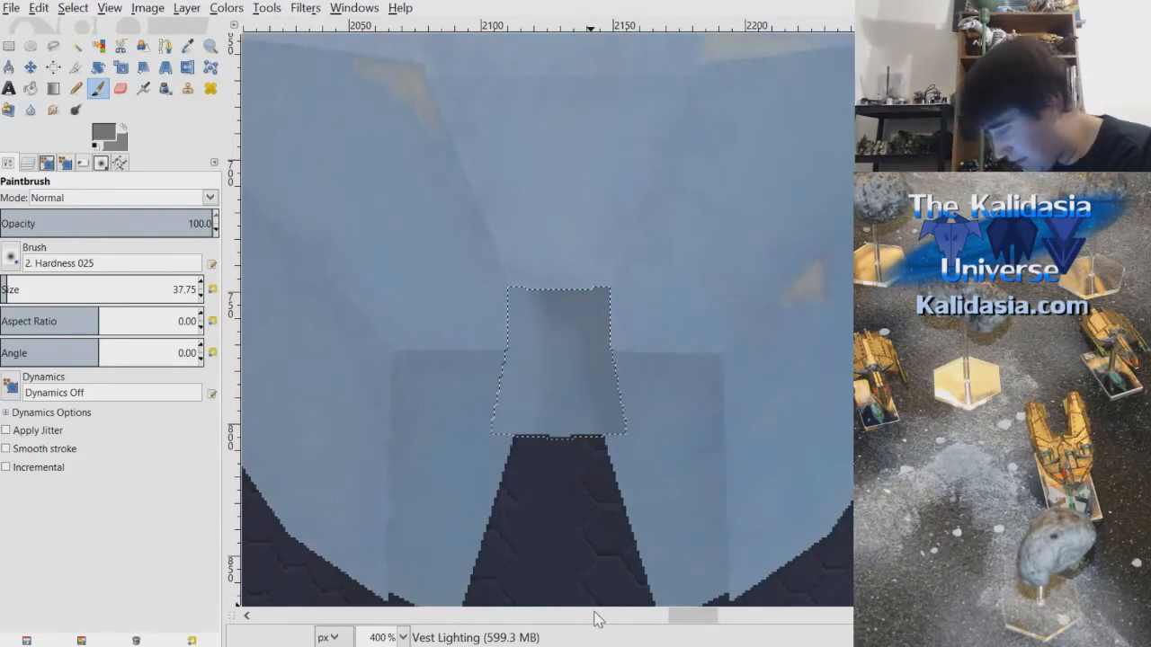
left_click(53, 109)
scroll(529, 349, "up", 1)
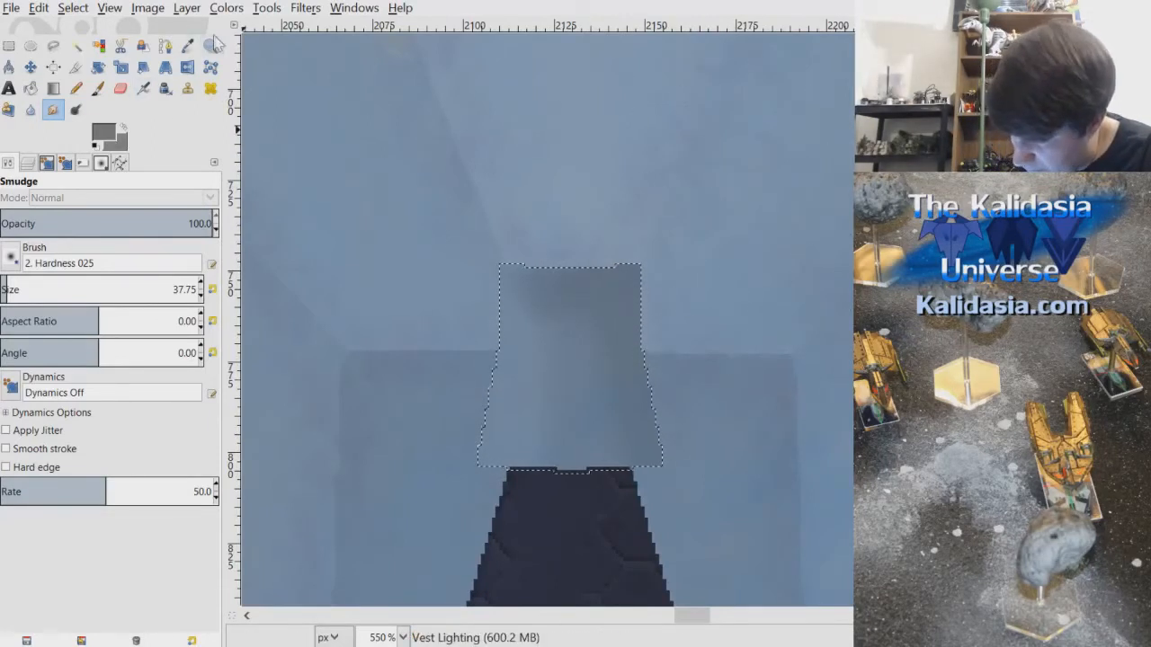
- Sample a darker grey, reduce the brush size to 20.75, and deepen the shadow along the central facet's right edge
left_click(188, 46)
left_click(637, 319)
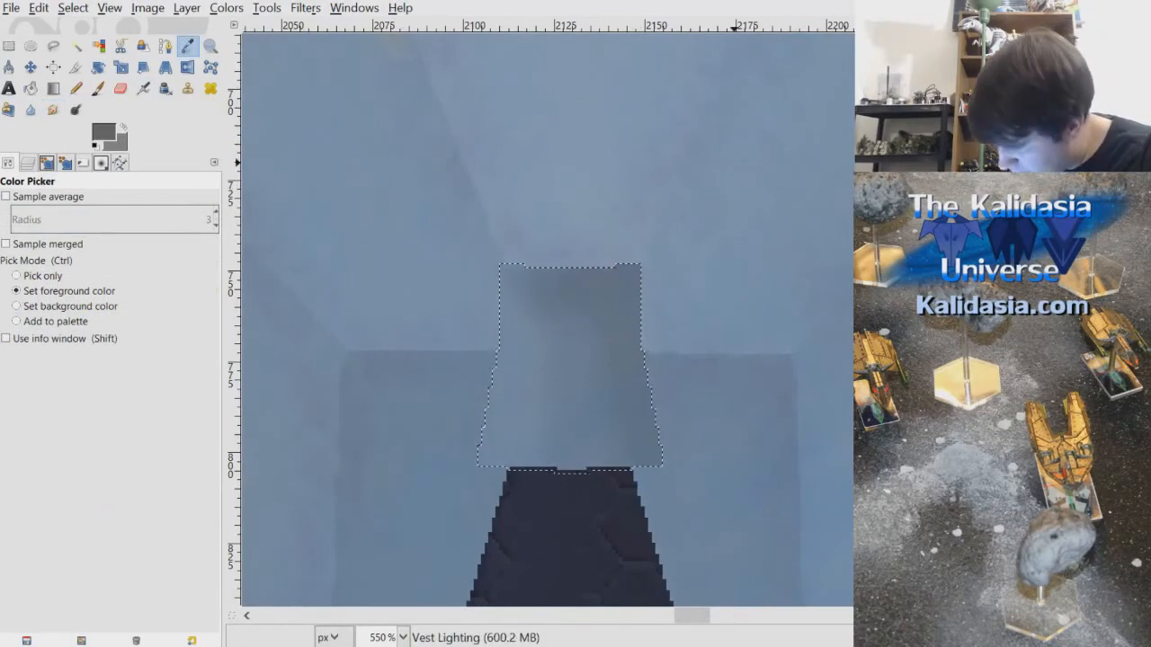
key("p")
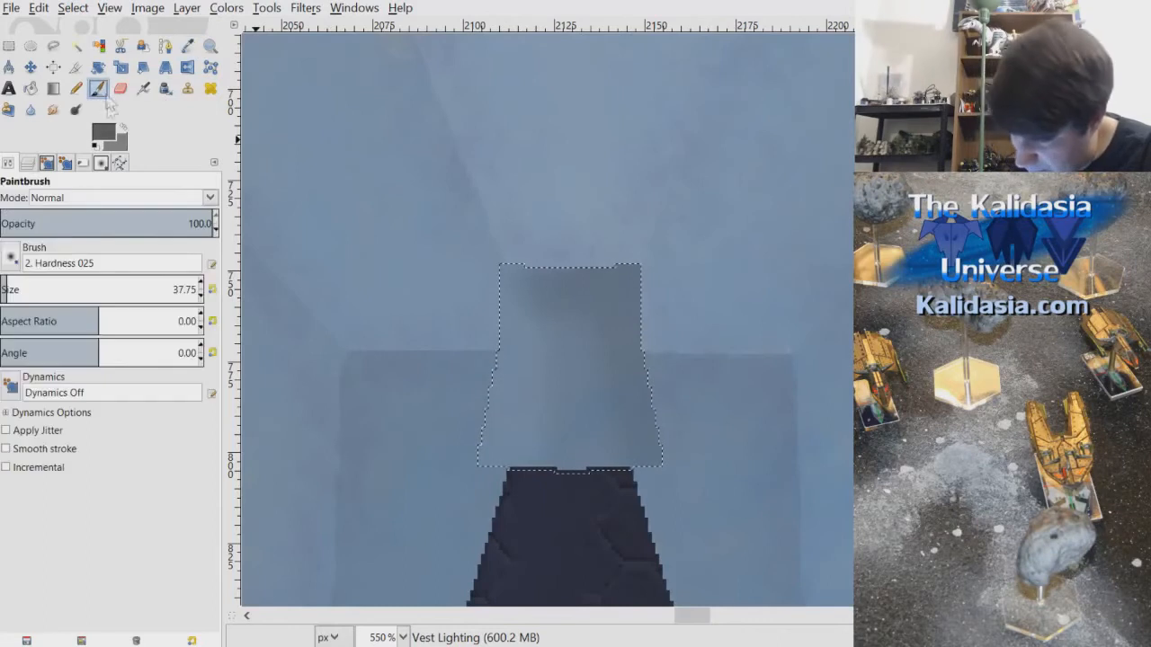
left_click(201, 297)
left_click(201, 296)
left_click(201, 296)
left_click(202, 297)
left_click(201, 297)
left_click(201, 297)
left_click(202, 297)
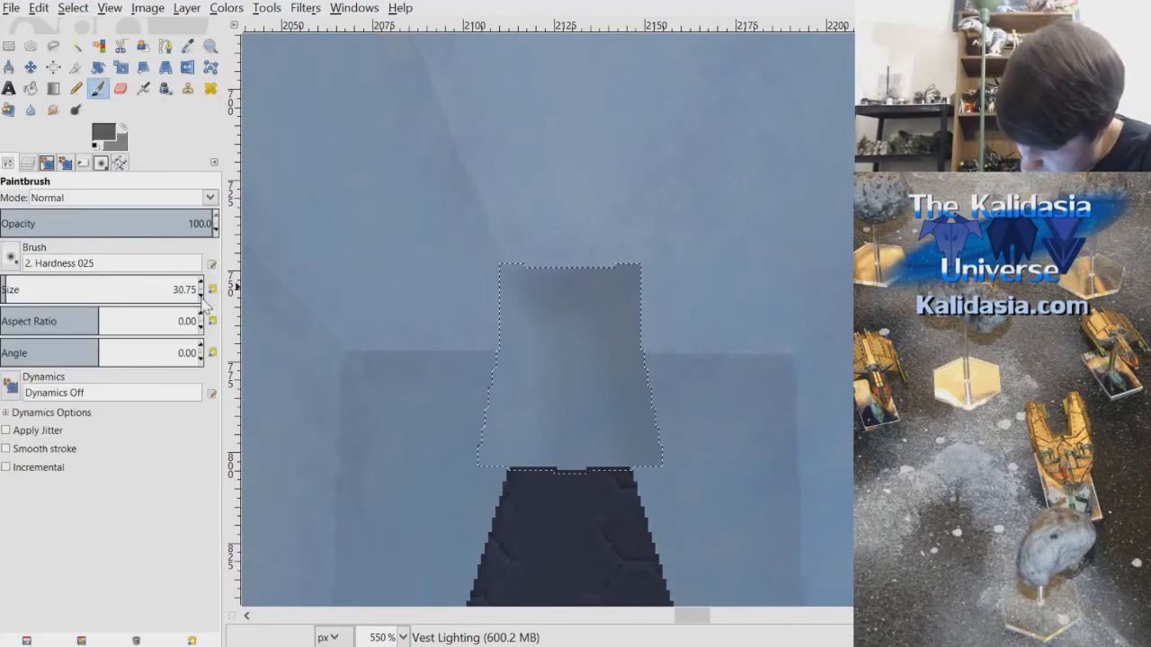
left_click(202, 298)
left_click(202, 299)
left_click(202, 298)
left_click(202, 299)
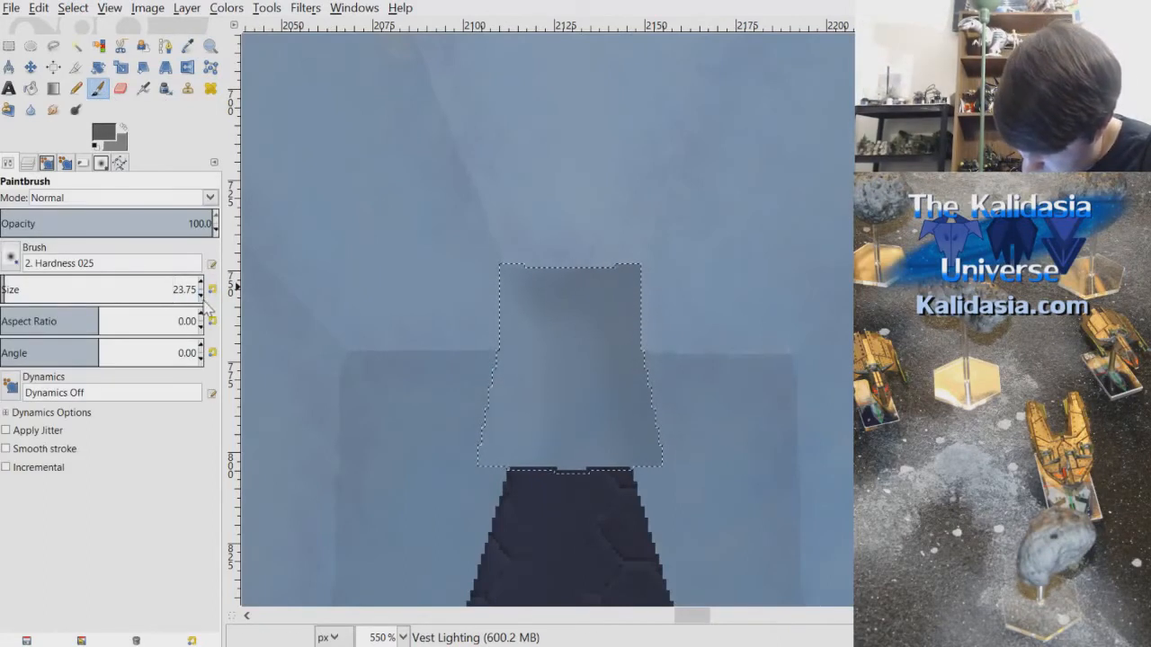
left_click(202, 298)
left_click(202, 298)
left_click_drag(635, 272, 647, 362)
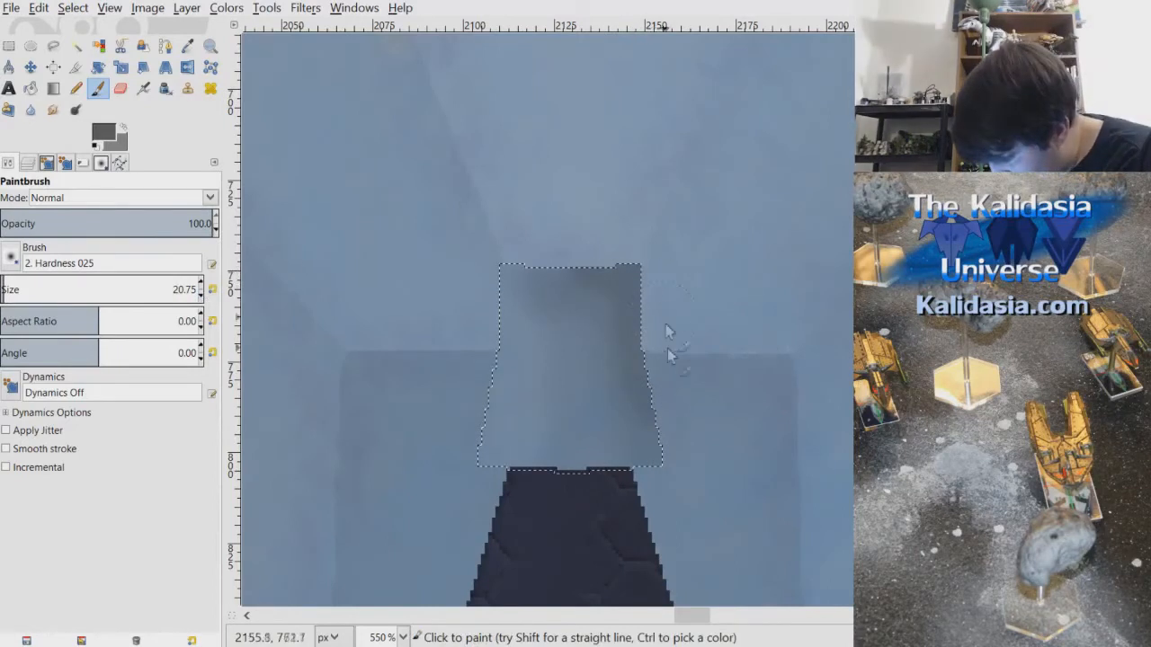
scroll(732, 301, "down", 2)
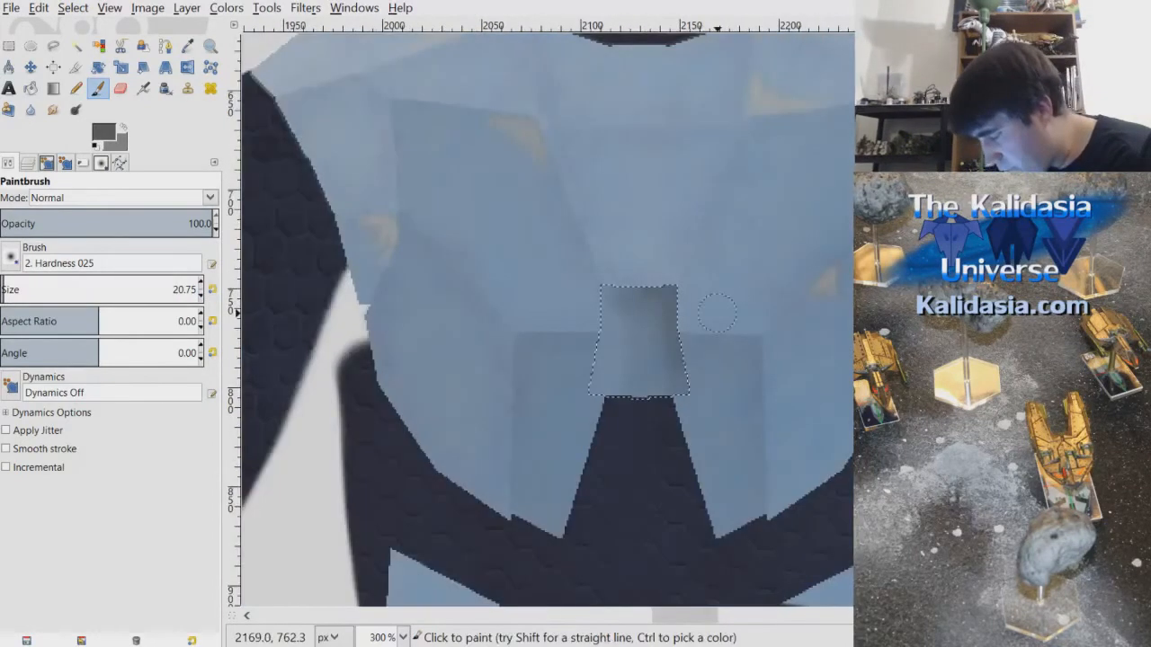
- Smudge the dark shading in the upper part of the central facet at size 20.75 and clear the selection
left_click(52, 109)
scroll(661, 312, "up", 4)
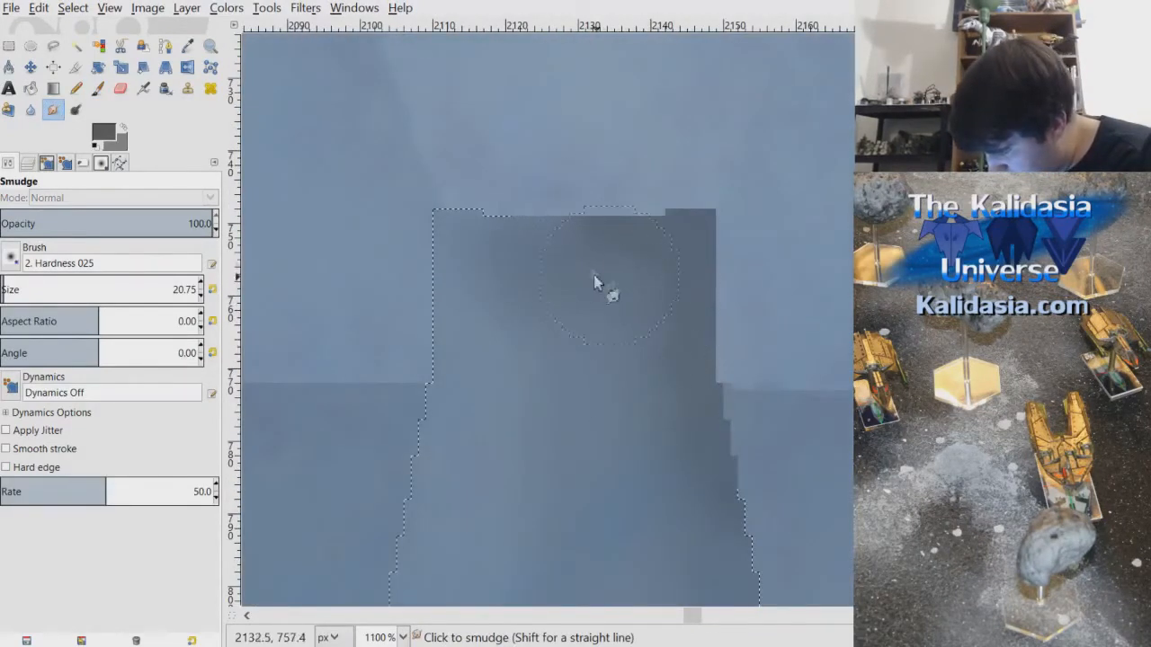
scroll(738, 381, "down", 3)
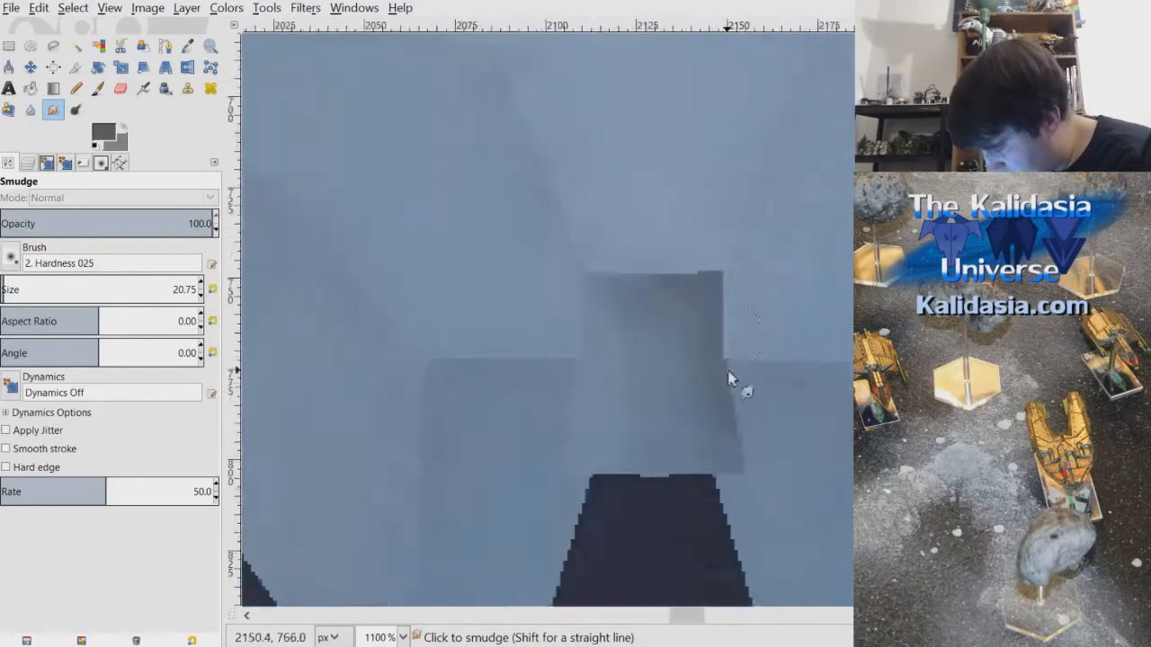
left_click(73, 7)
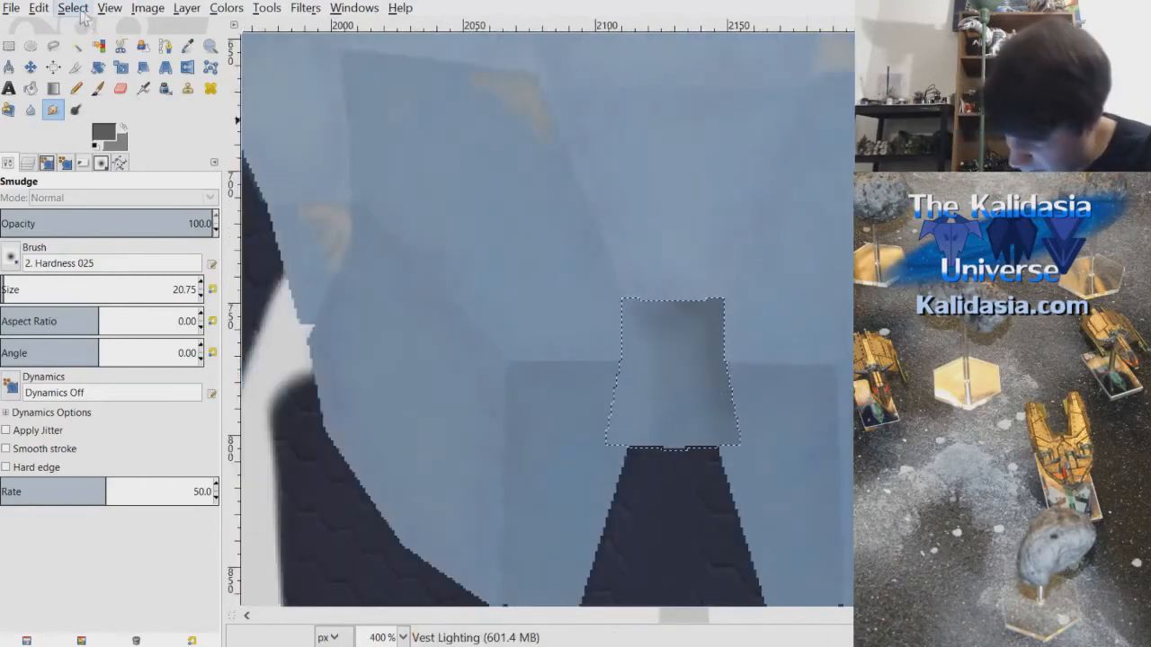
left_click(110, 50)
- Examine the central facet's new shading against the surrounding chest facets of the vest
scroll(822, 322, "down", 4)
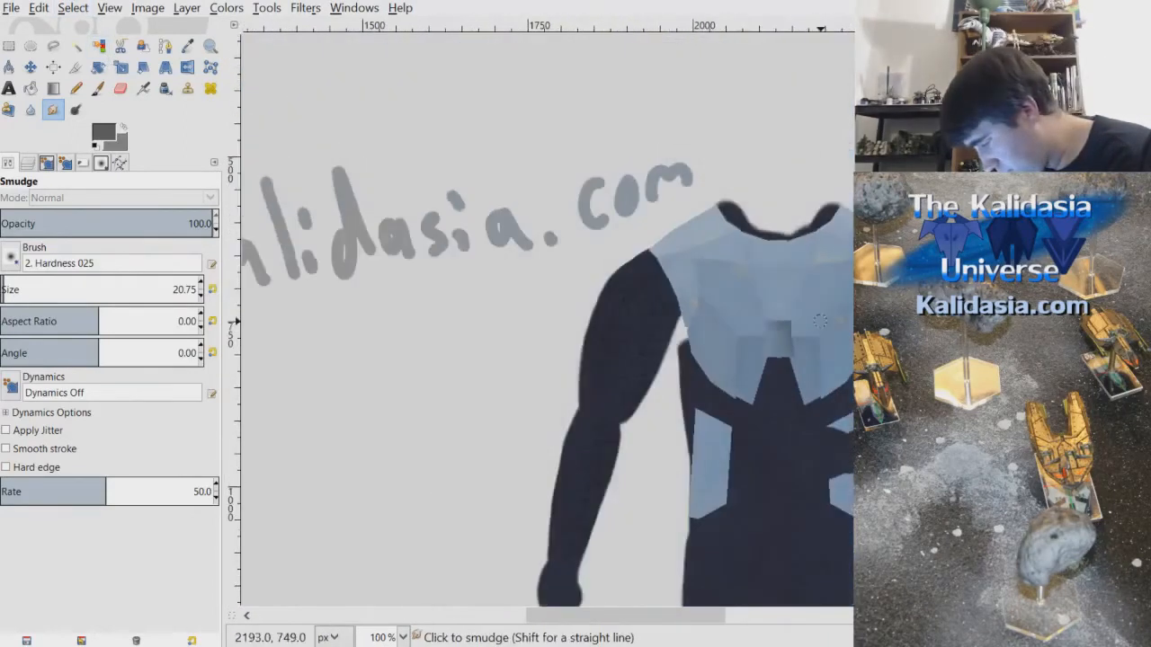
scroll(822, 321, "up", 4)
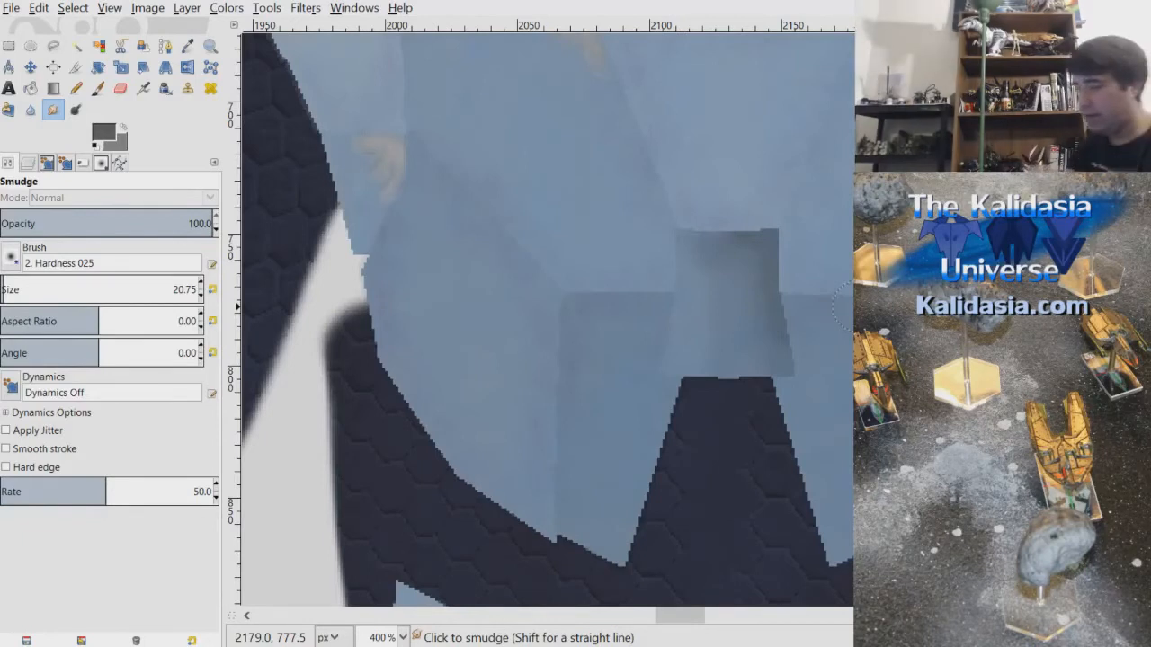
scroll(744, 355, "down", 2)
scroll(744, 355, "down", 1)
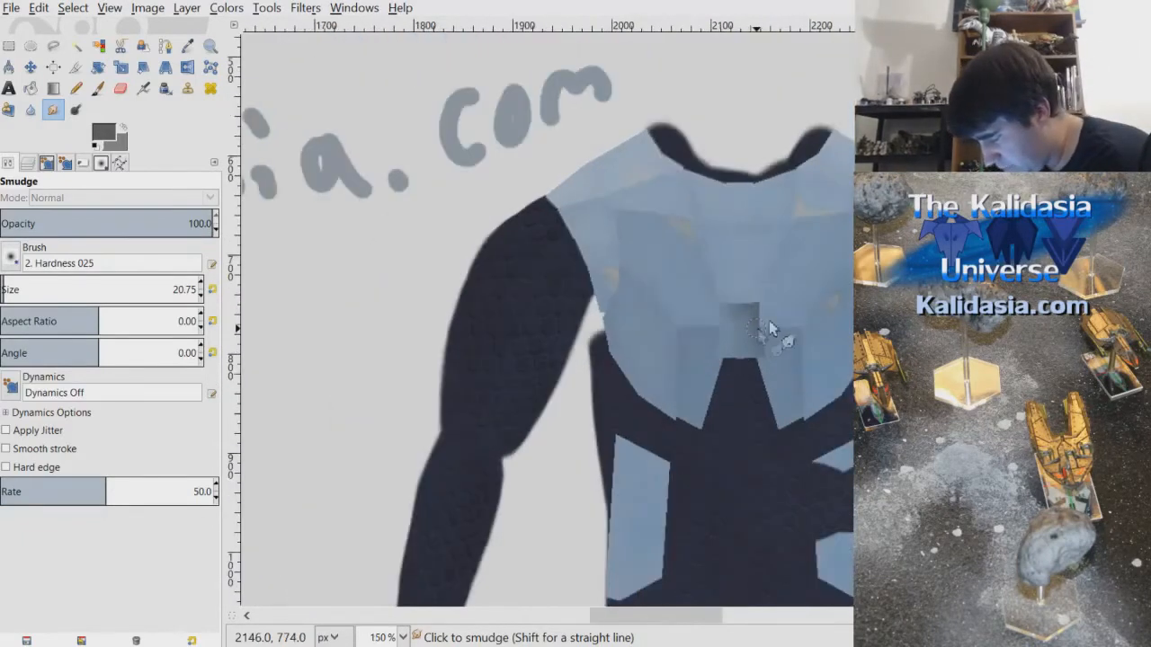
scroll(758, 336, "up", 2)
left_click_drag(677, 615, 691, 614)
scroll(539, 320, "up", 1)
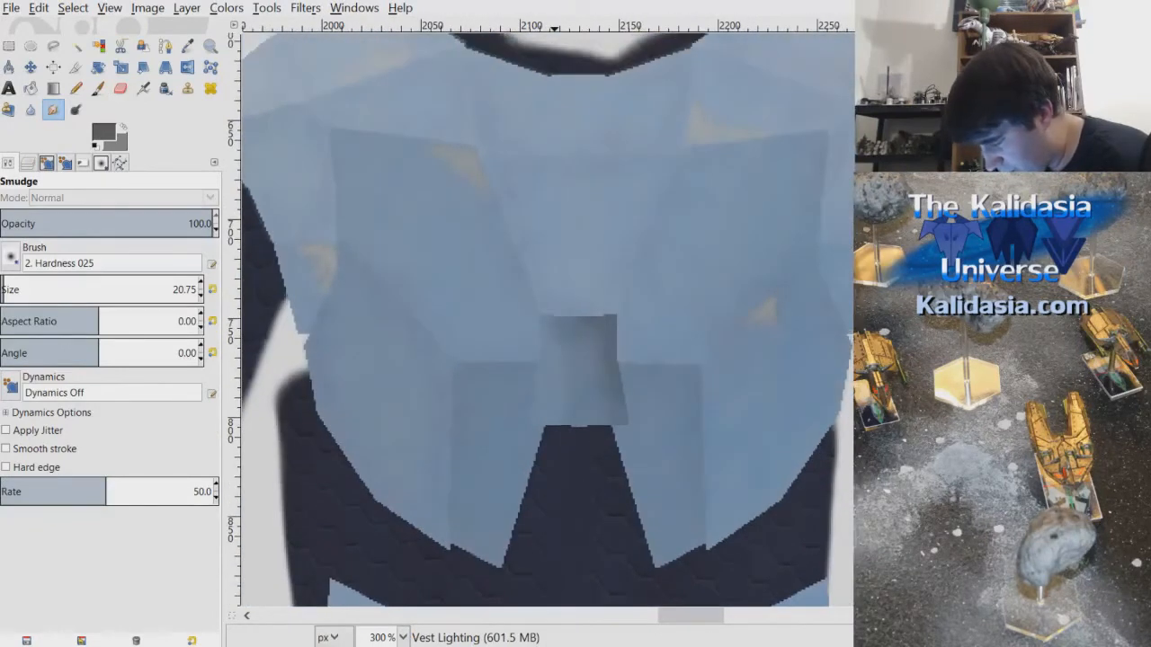
scroll(629, 387, "up", 3)
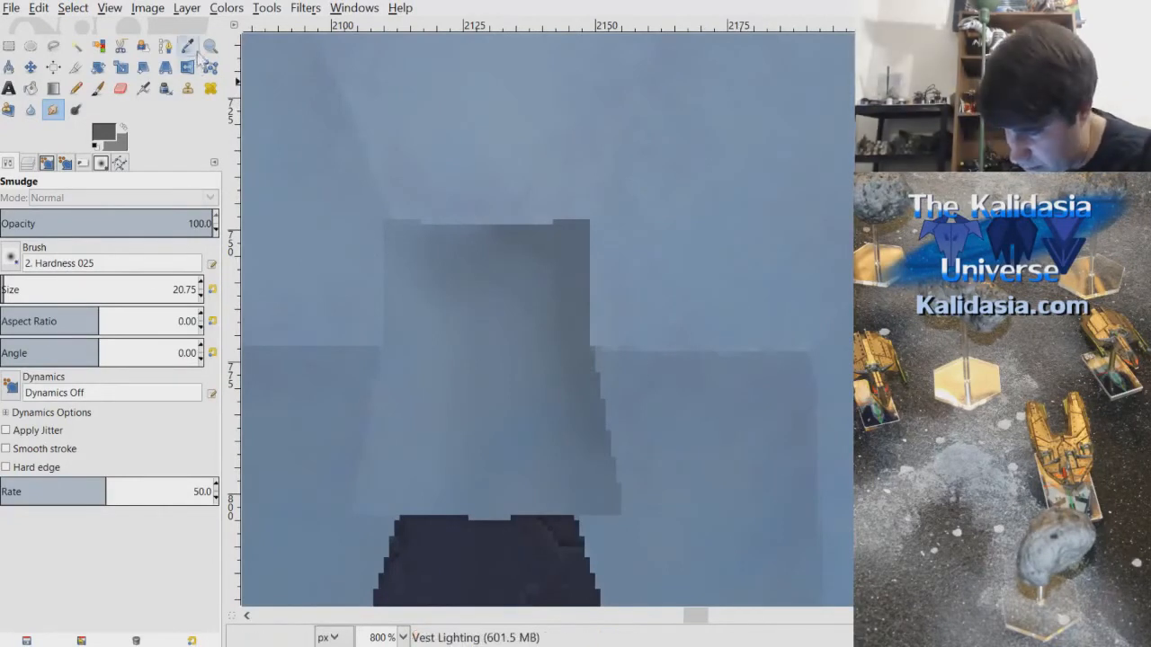
- Fuzzy-select the central facet on the Vest Face Mask layer and grow the selection to cover its edges
left_click(28, 164)
left_click(141, 250)
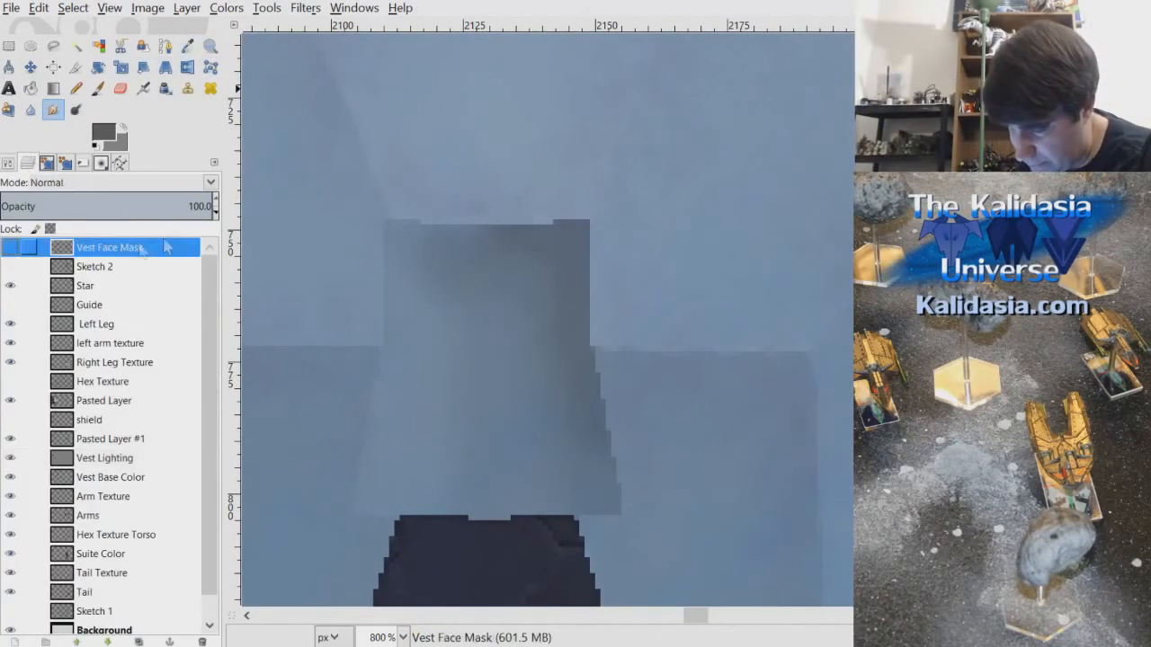
left_click(76, 46)
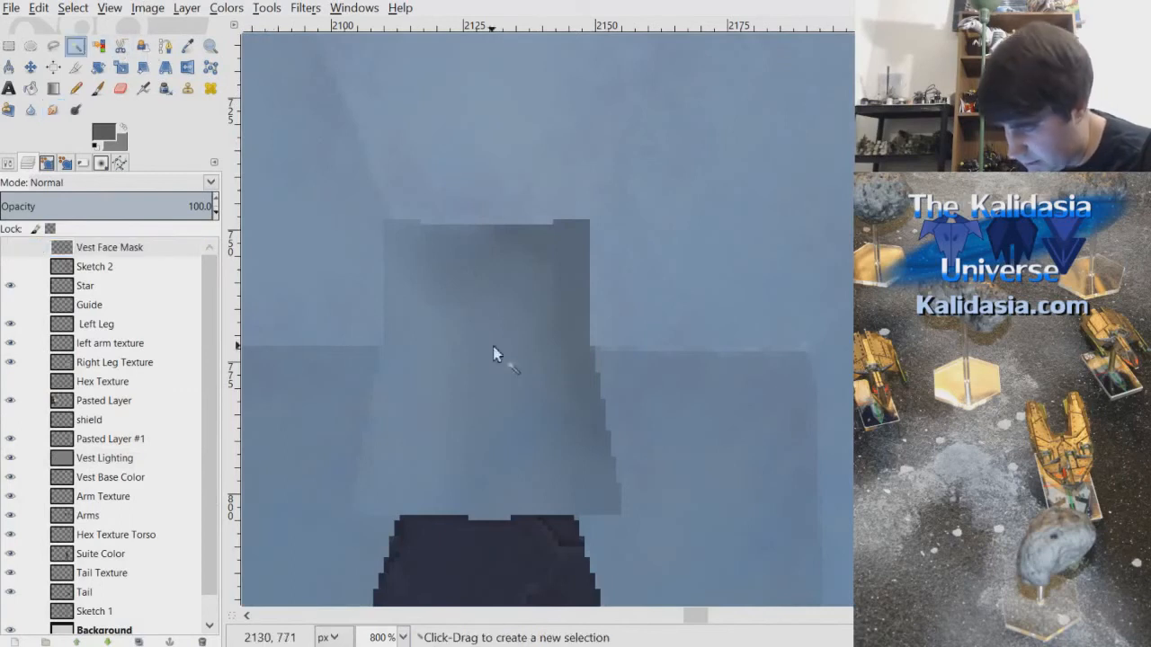
left_click(493, 353)
left_click(73, 8)
left_click(133, 230)
key("Return")
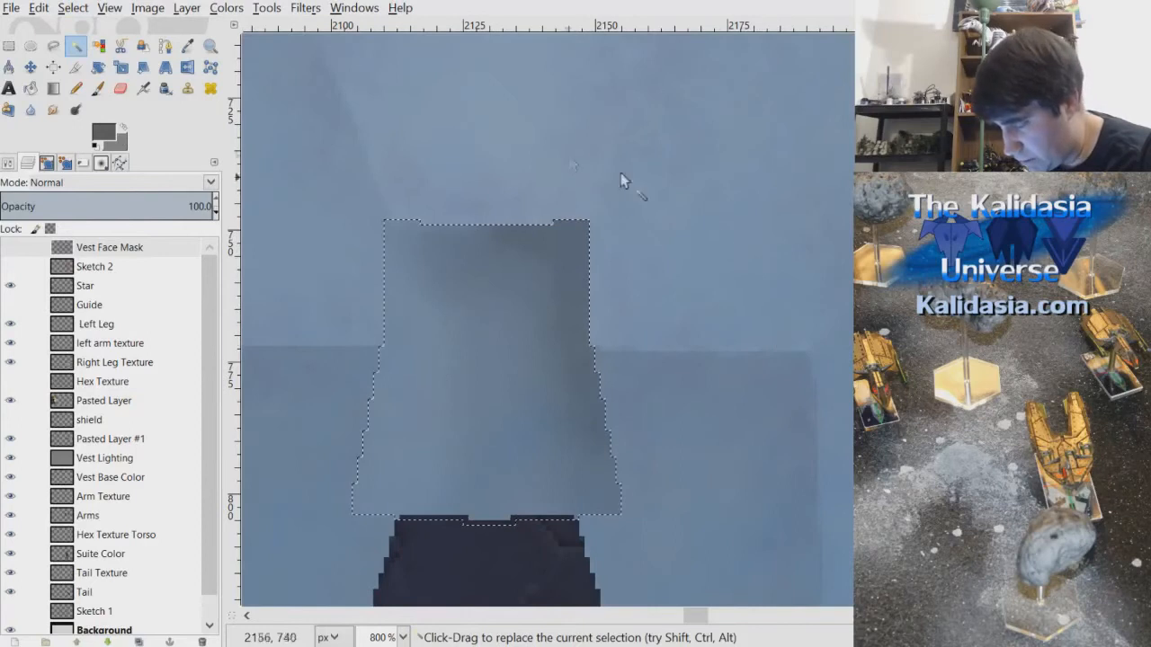
- Sample a lighter grey on Vest Lighting, paint it down the central facet's left edge, and clear the selection
left_click(162, 459)
left_click(187, 46)
left_click(398, 369)
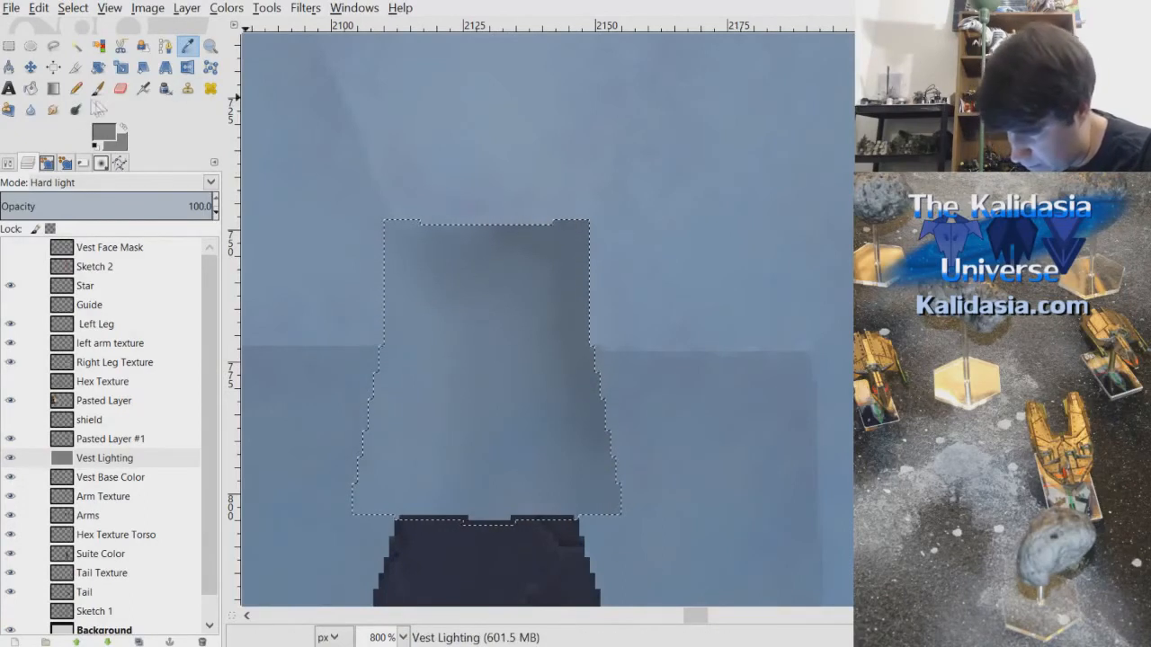
key("p")
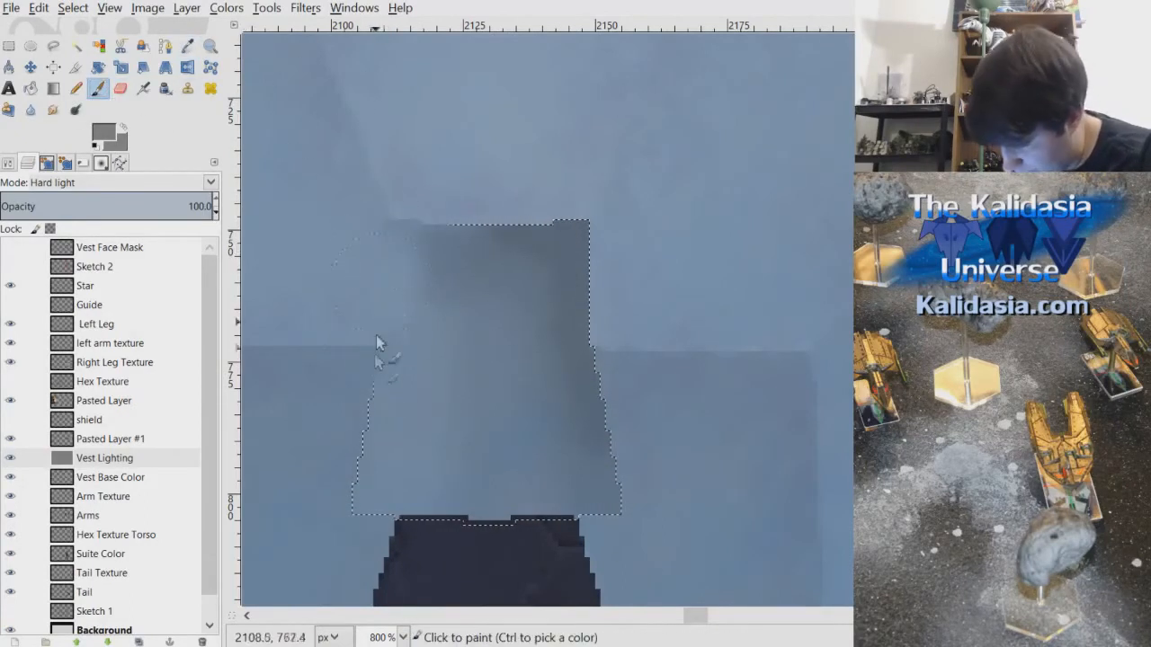
key("ctrl+i")
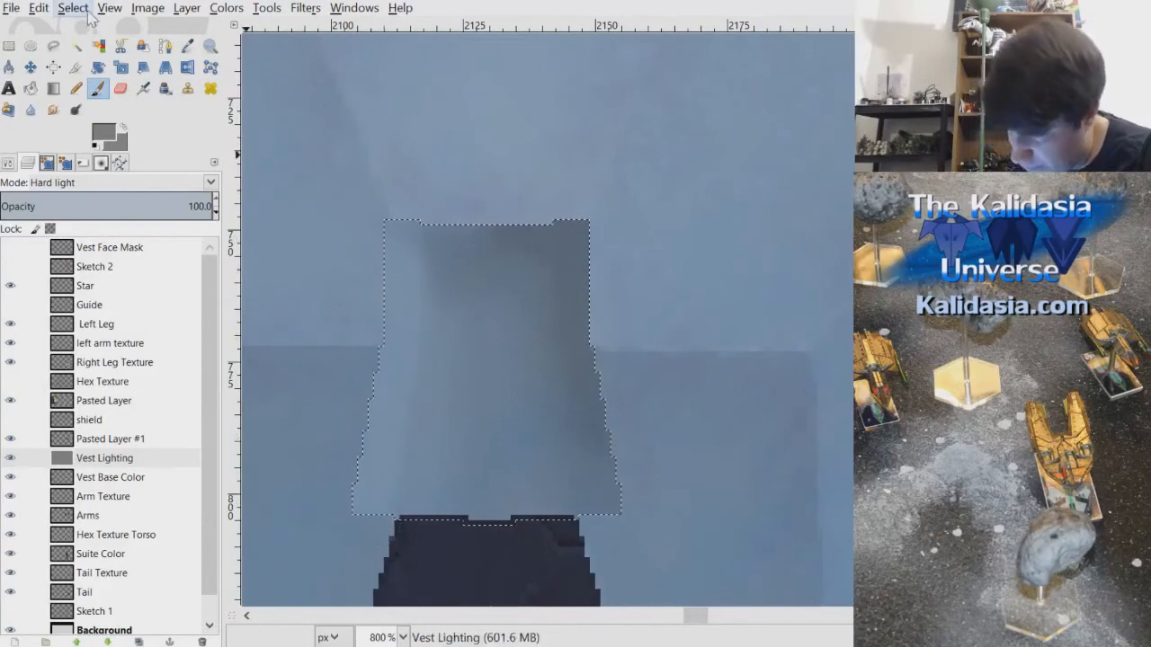
key("ctrl+shift+a")
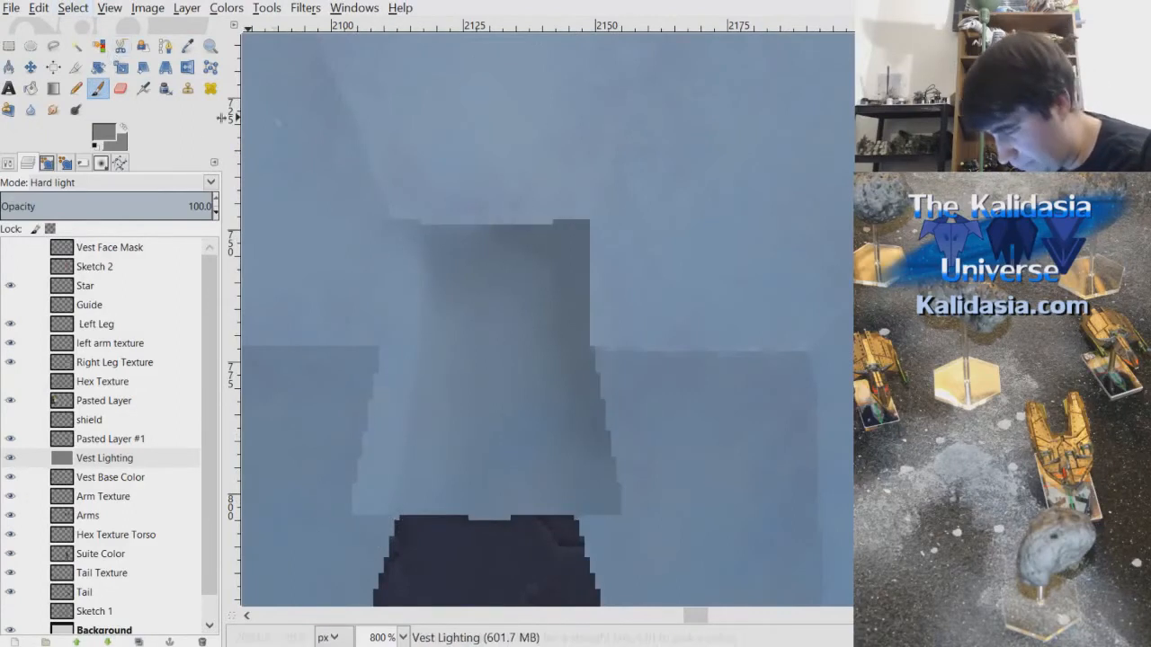
- Smudge the central facet's left shading transition, then reduce the Smudge size to 3.75 and soften the facet's jagged edges
left_click(52, 109)
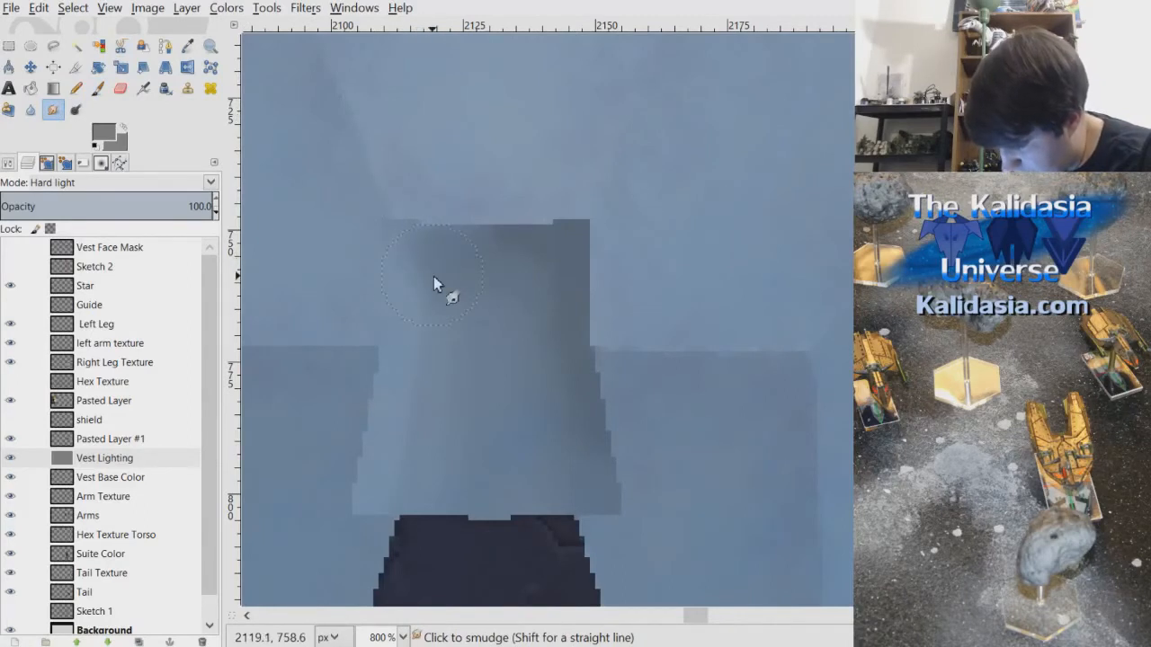
scroll(433, 276, "down", 3)
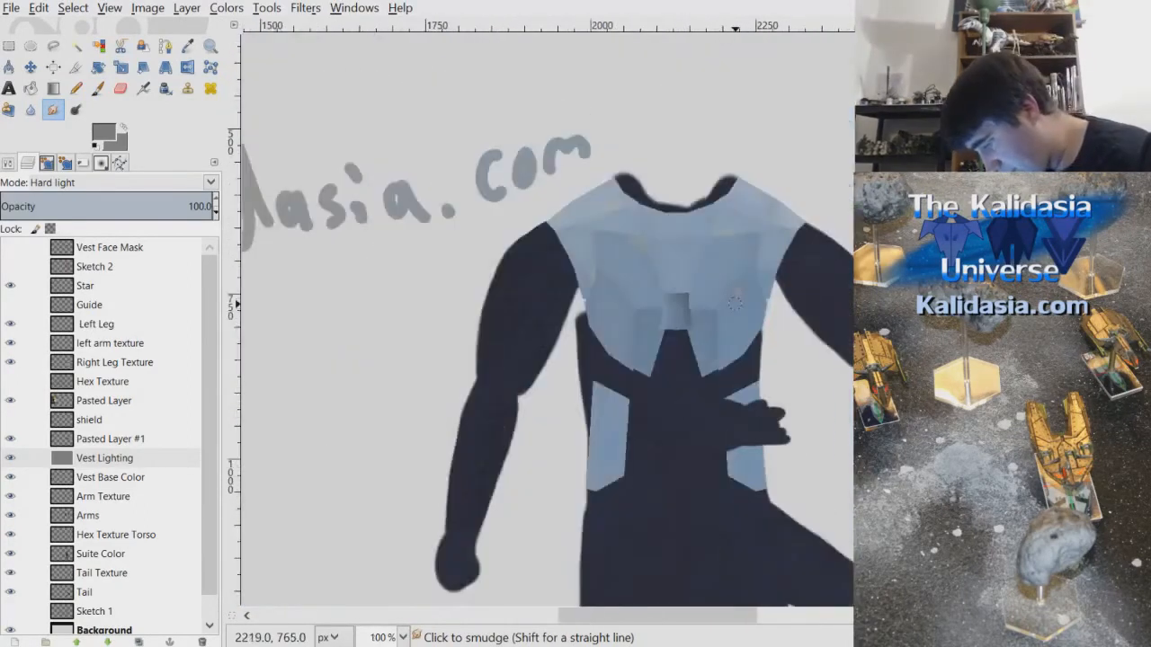
scroll(736, 305, "up", 2)
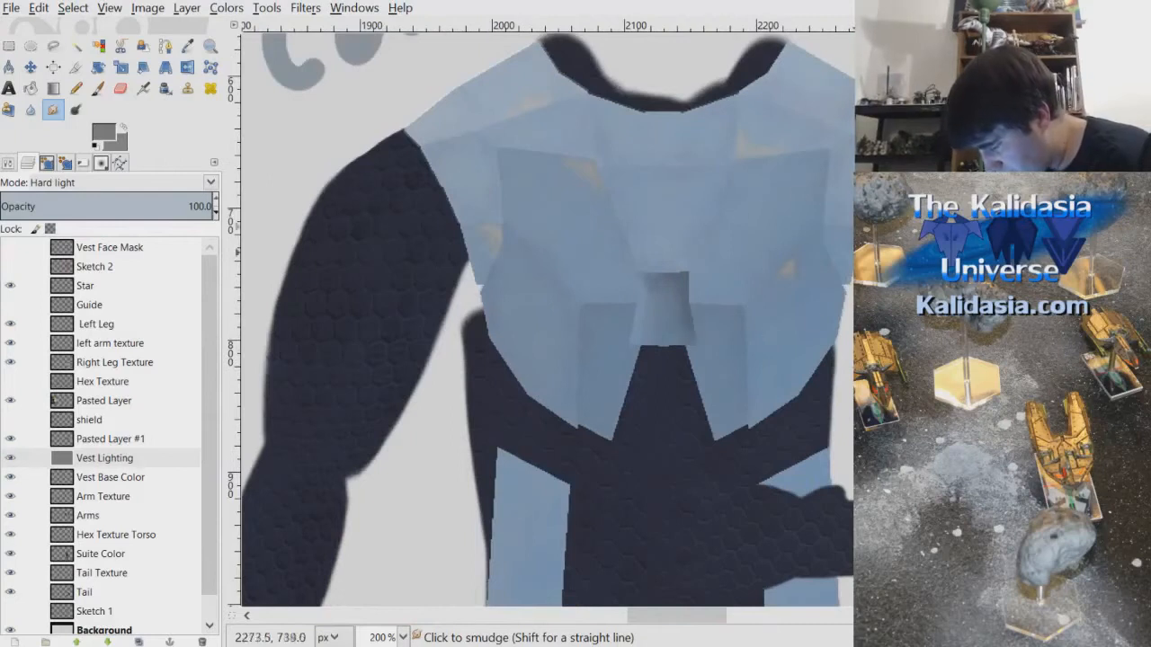
scroll(719, 315, "up", 3)
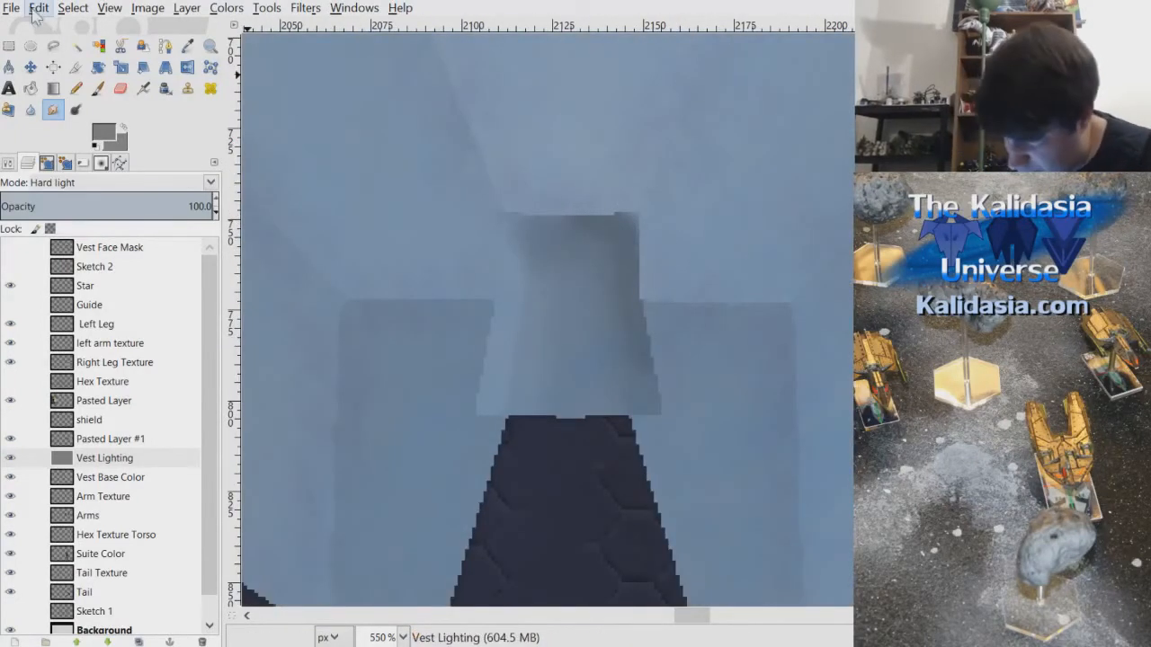
left_click(9, 162)
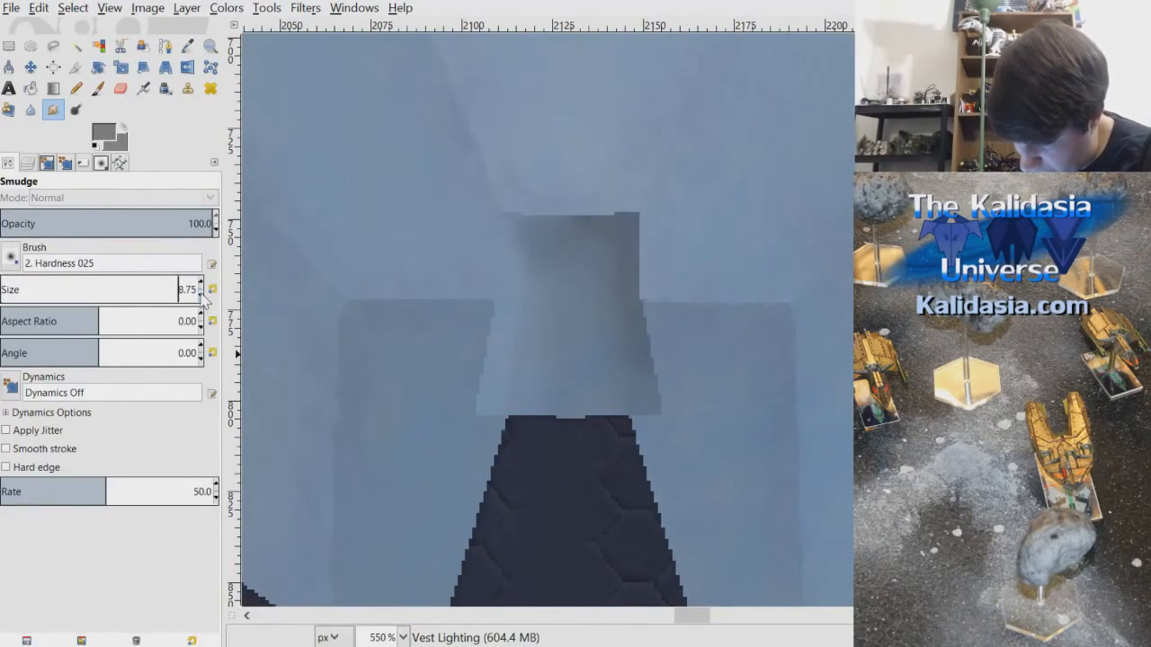
scroll(661, 271, "up", 1)
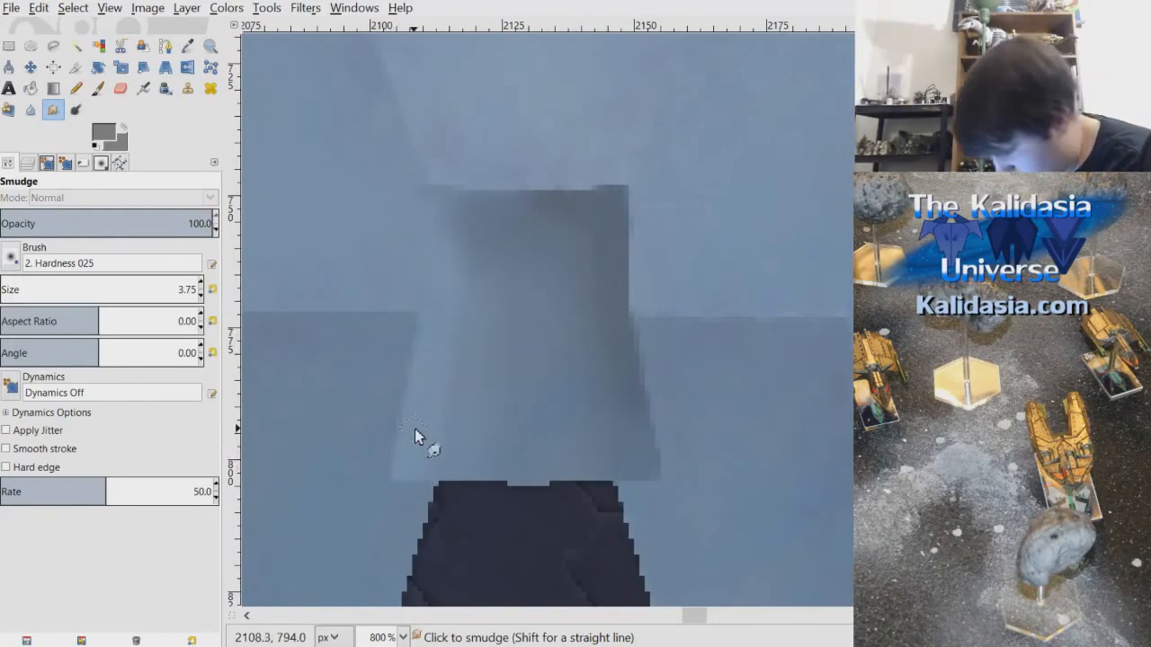
- Examine the central facet's smudged shading up close and against the rest of the vest
scroll(419, 435, "down", 5)
scroll(727, 250, "down", 1)
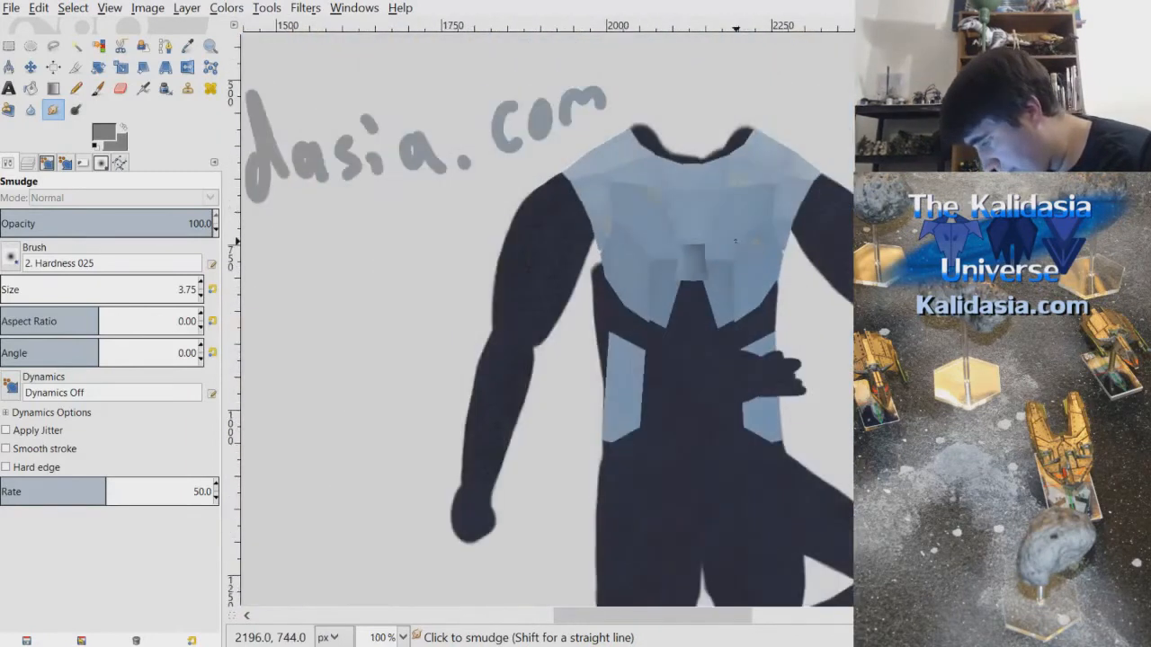
scroll(738, 244, "up", 1)
scroll(773, 255, "down", 1)
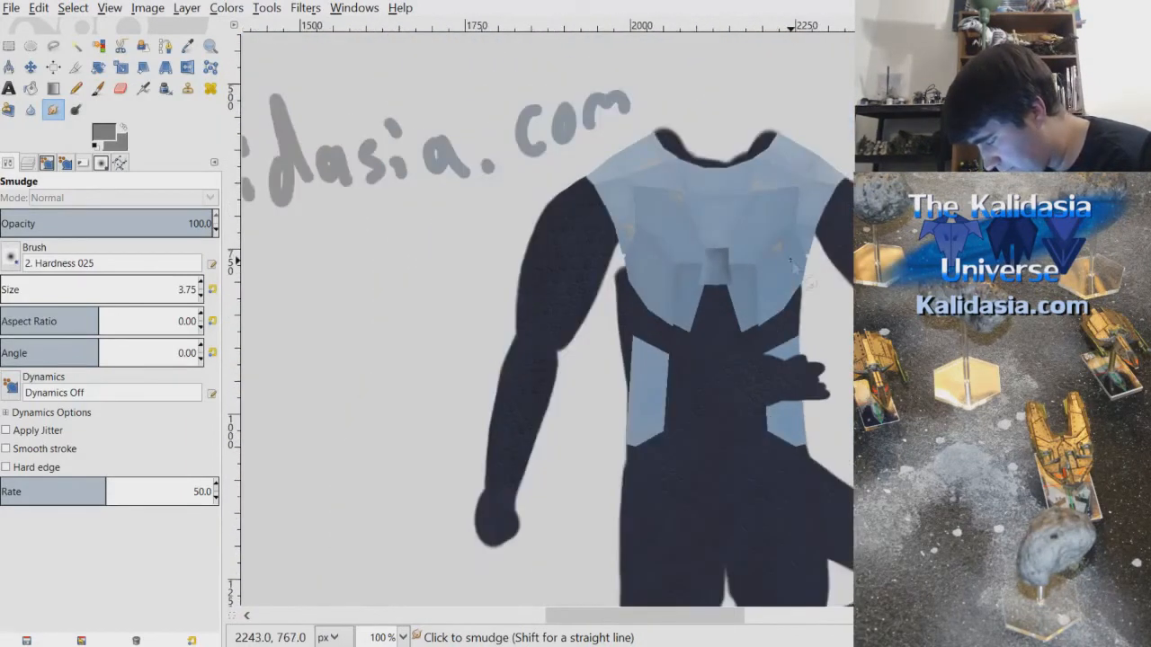
scroll(722, 275, "up", 5)
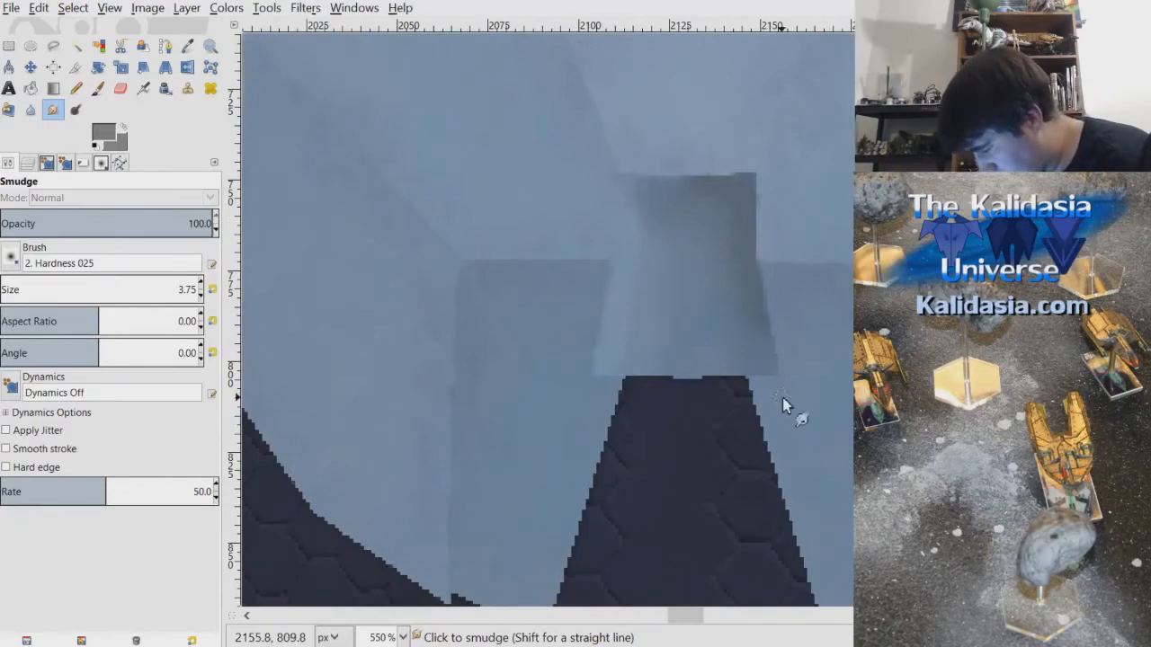
scroll(782, 405, "down", 6)
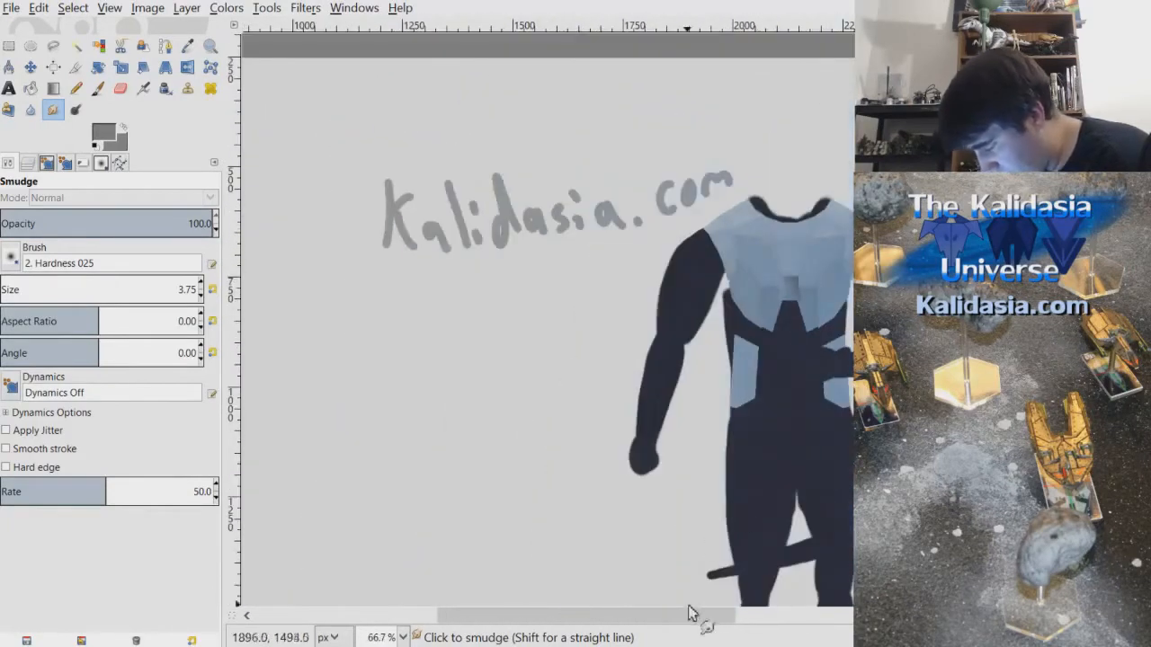
left_click_drag(690, 615, 719, 617)
scroll(739, 304, "up", 4)
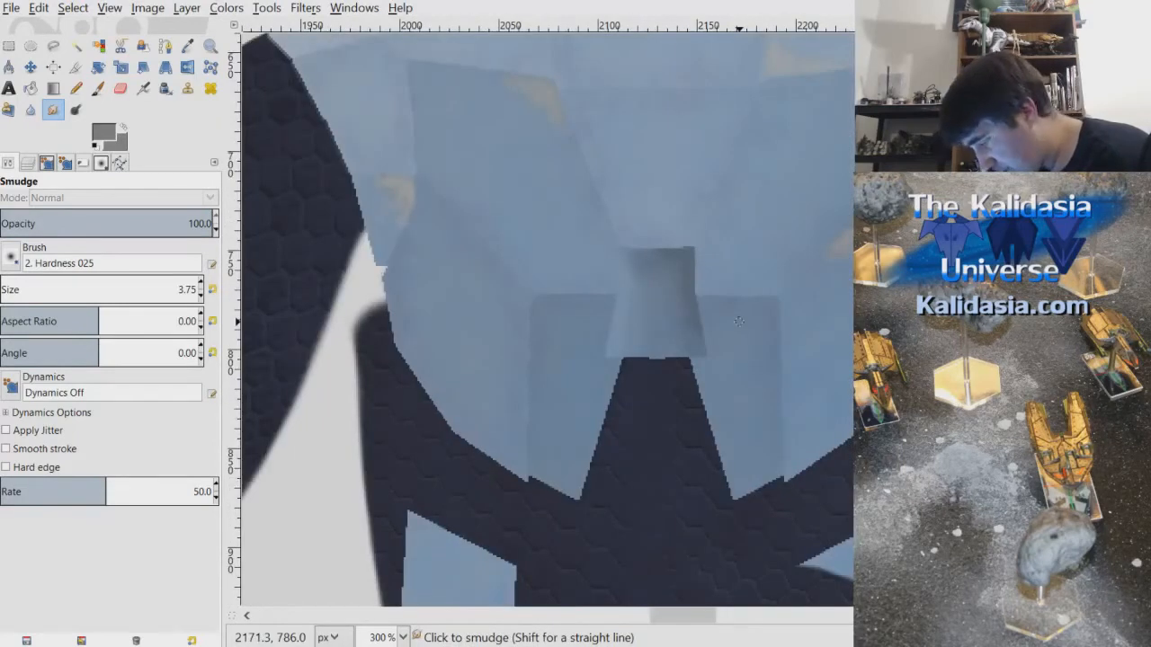
scroll(739, 329, "down", 2)
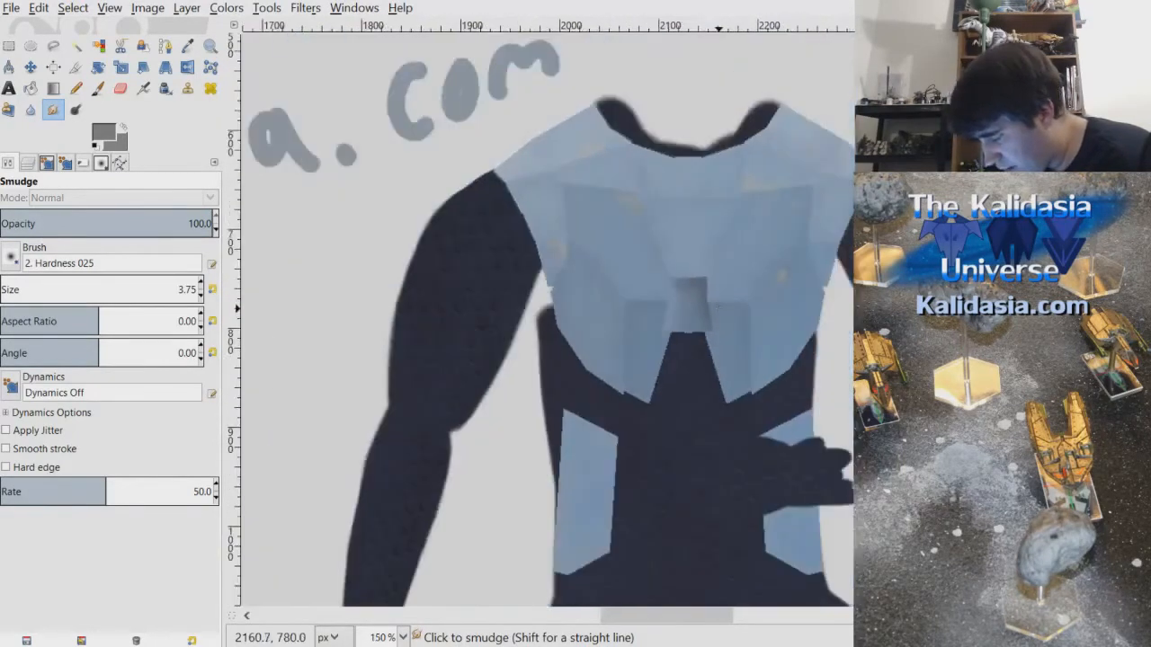
scroll(733, 310, "up", 4)
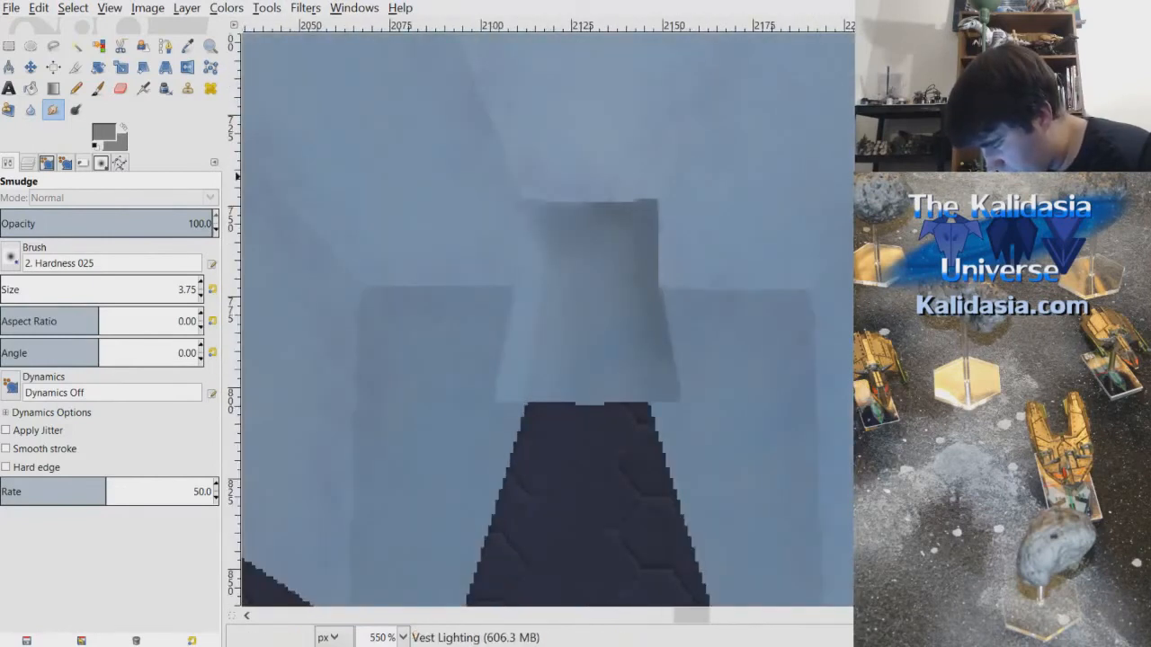
left_click_drag(870, 269, 870, 264)
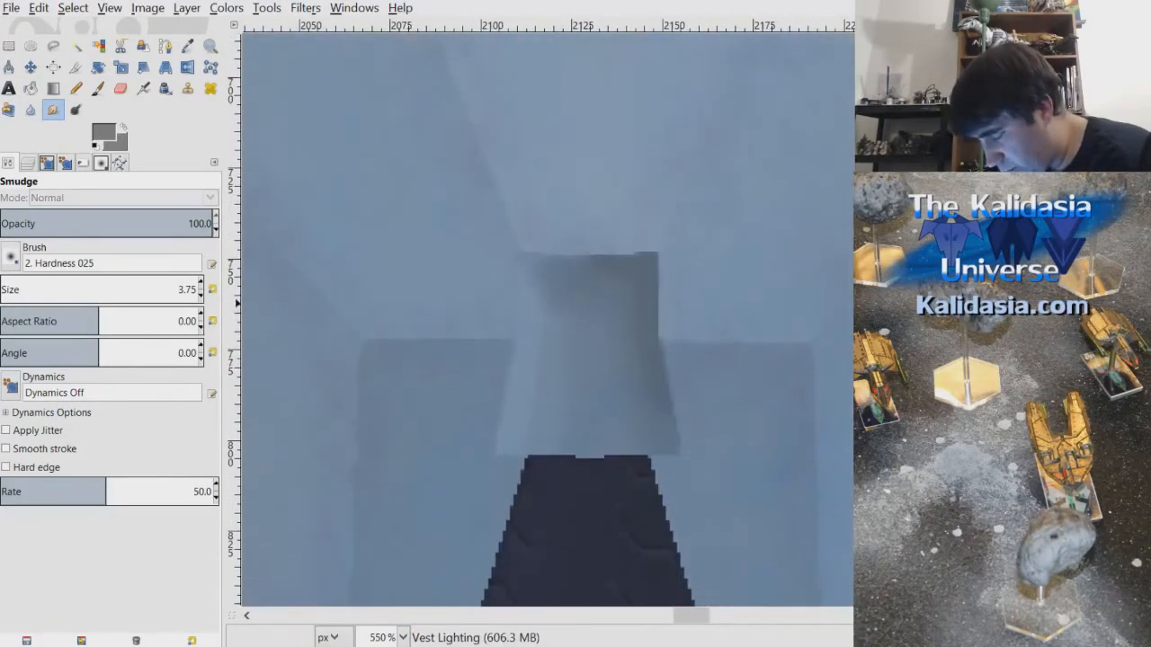
scroll(544, 359, "up", 1)
left_click_drag(870, 264, 870, 269)
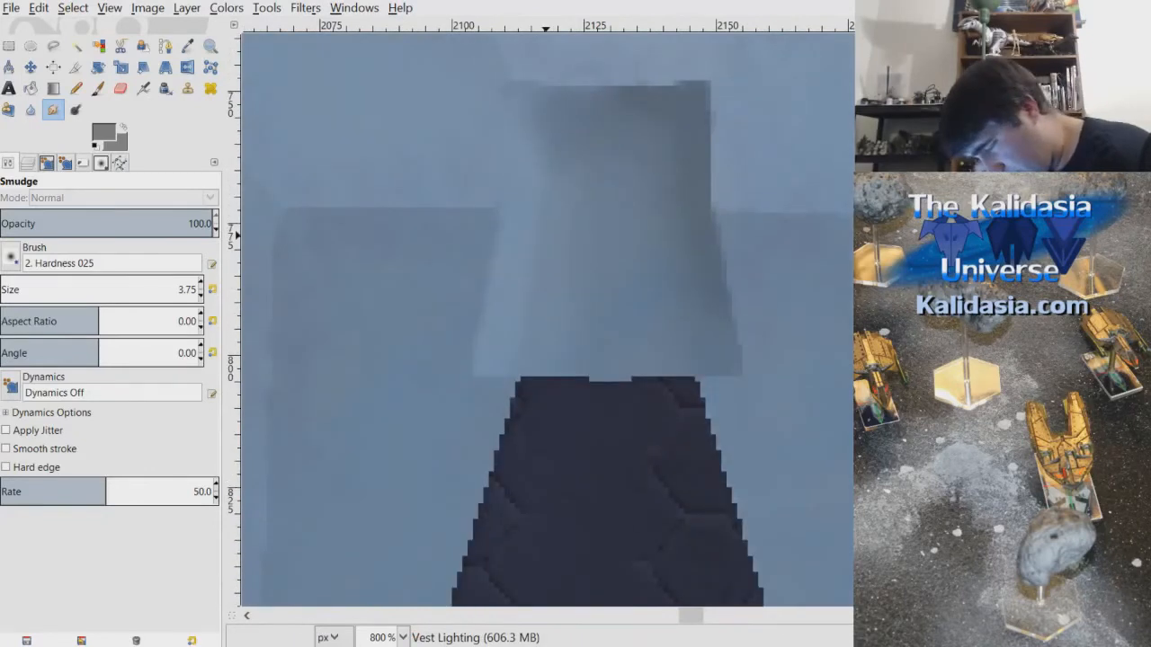
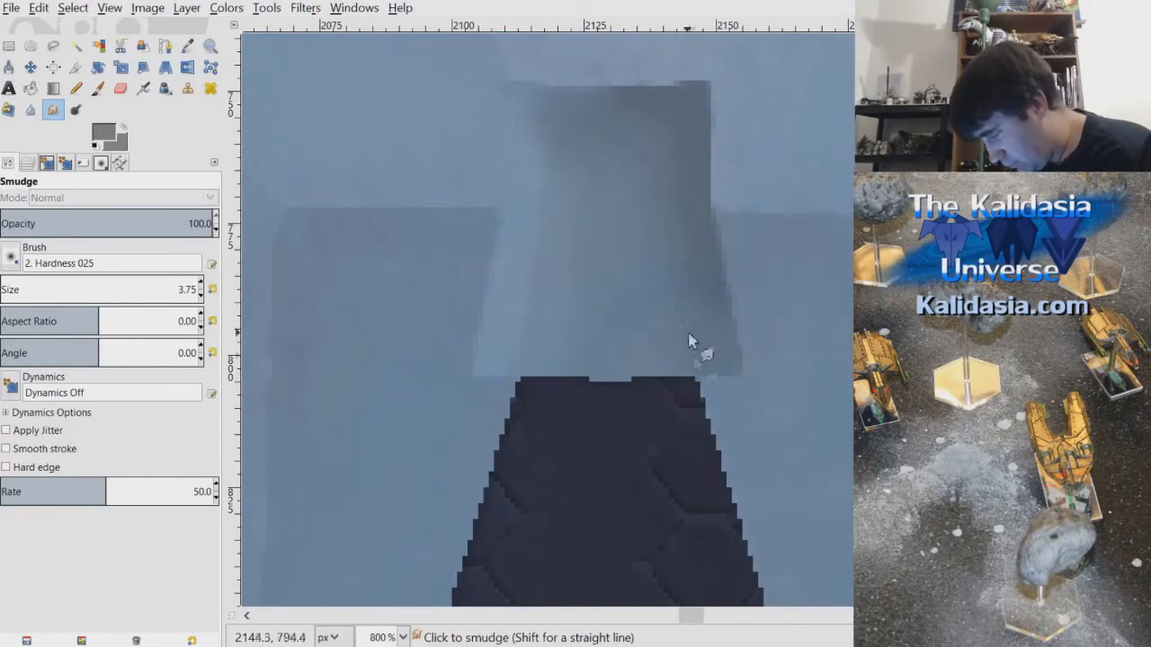
- Reselect the central facet from the Vest Face Mask layer and grow the selection outward
left_click(27, 163)
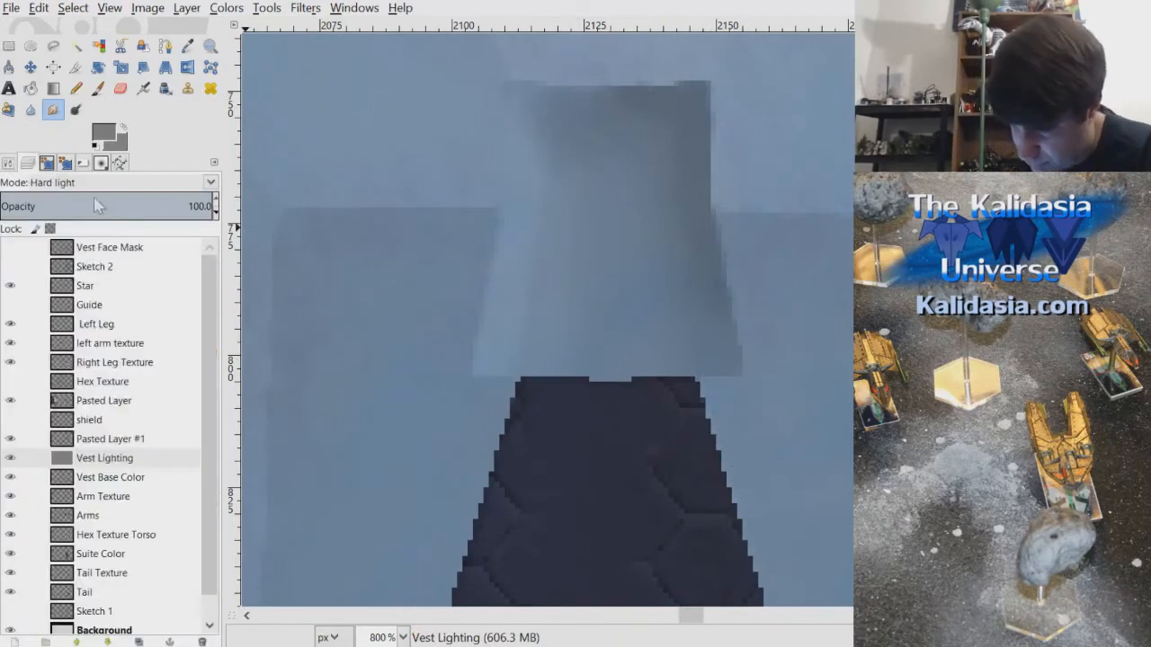
left_click(144, 247)
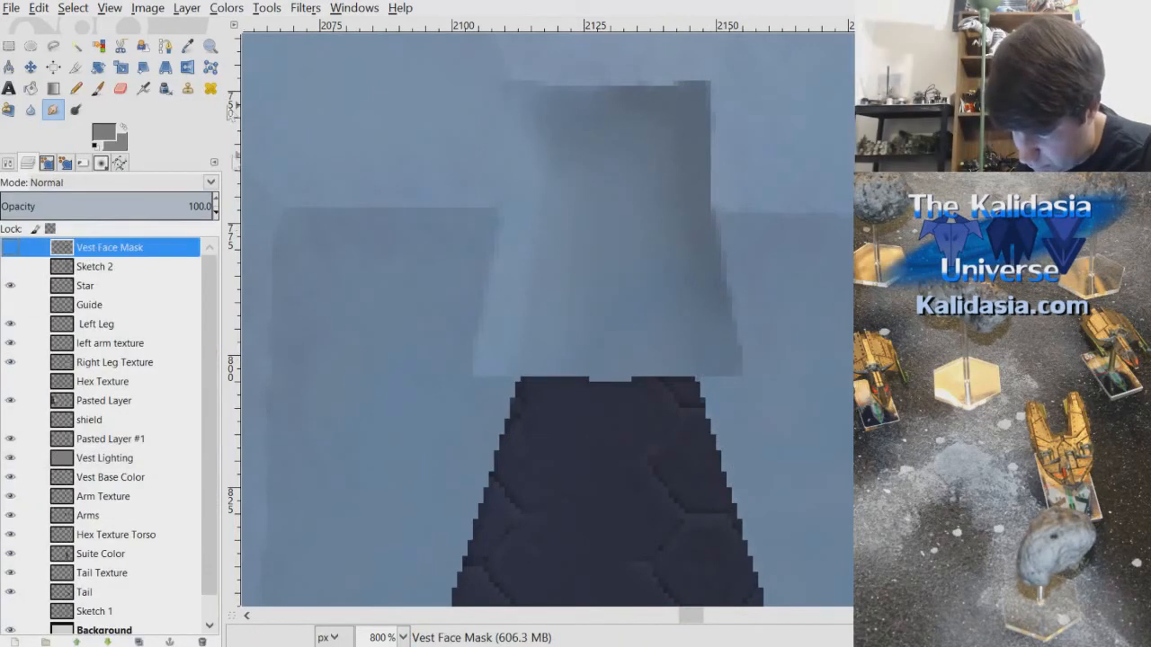
left_click(76, 46)
left_click(647, 310)
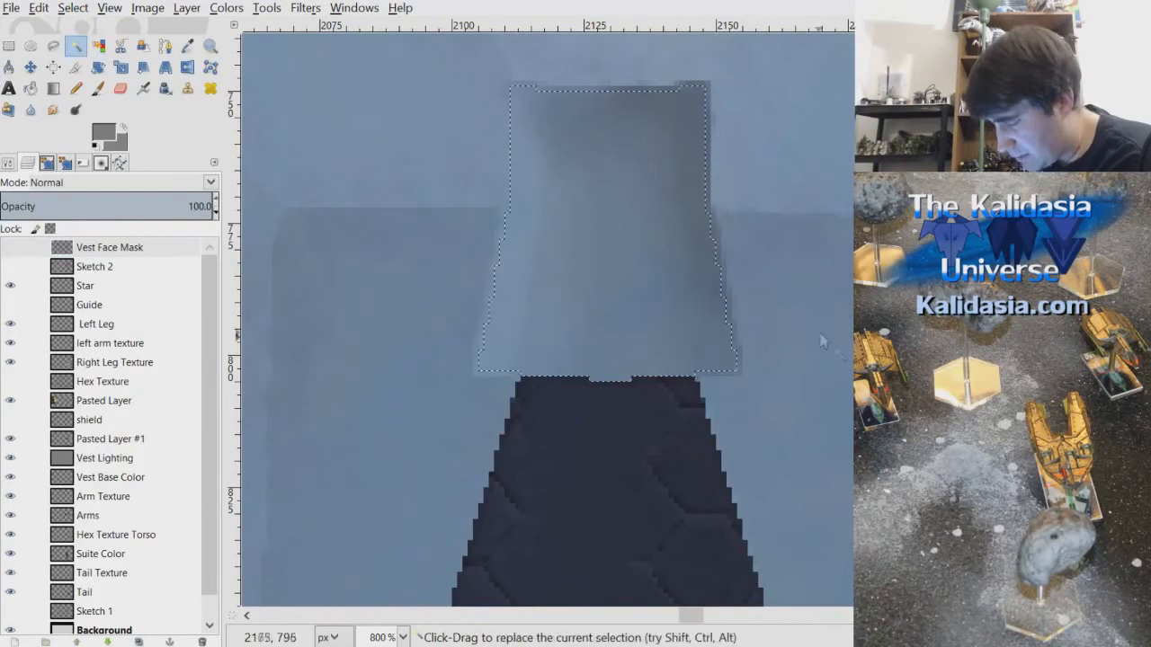
left_click(73, 7)
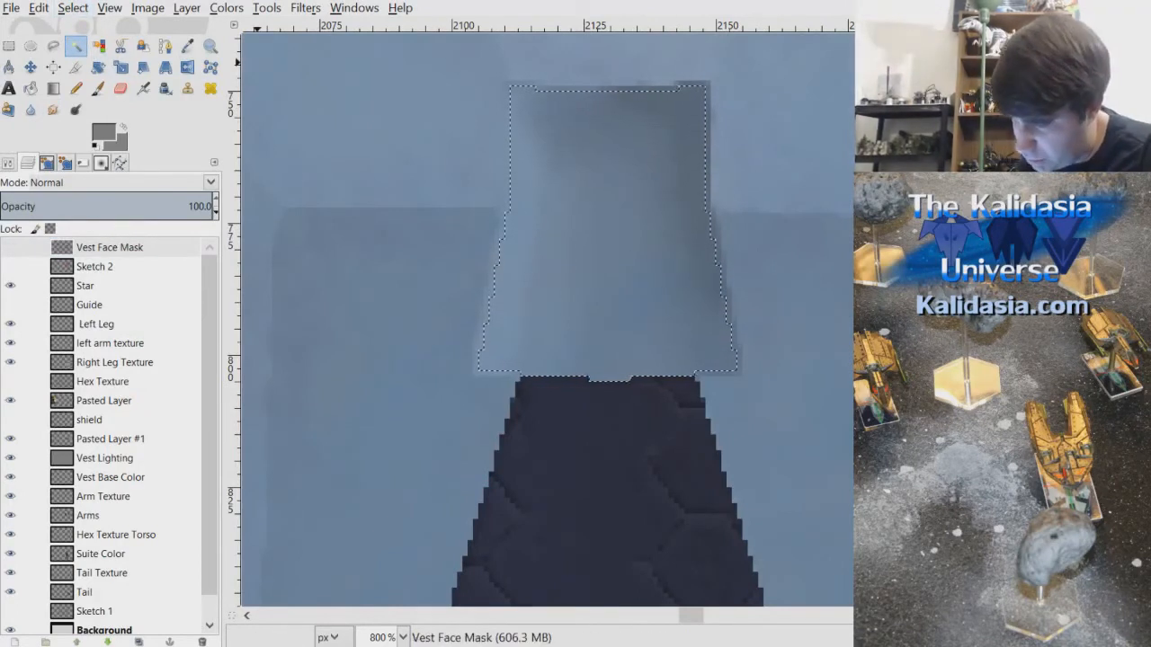
left_click(659, 179)
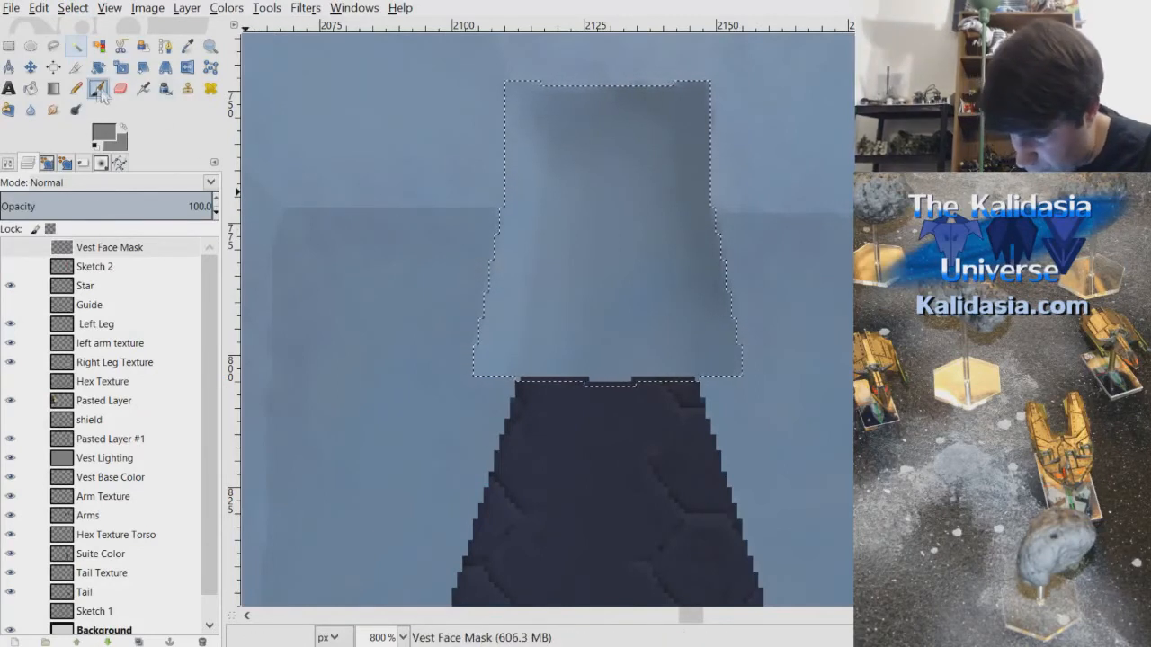
- Sample a lighter grey on Vest Lighting and paint a highlight along the central facet's lower edge with a 16.02 Paintbrush
left_click(187, 46)
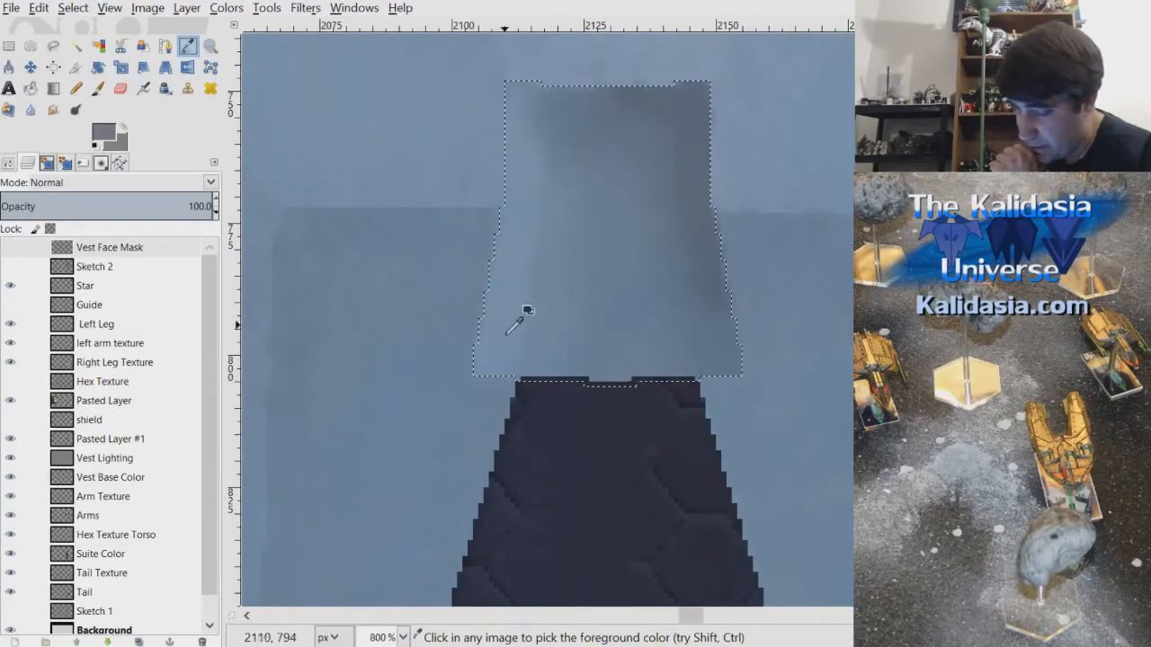
left_click(499, 296)
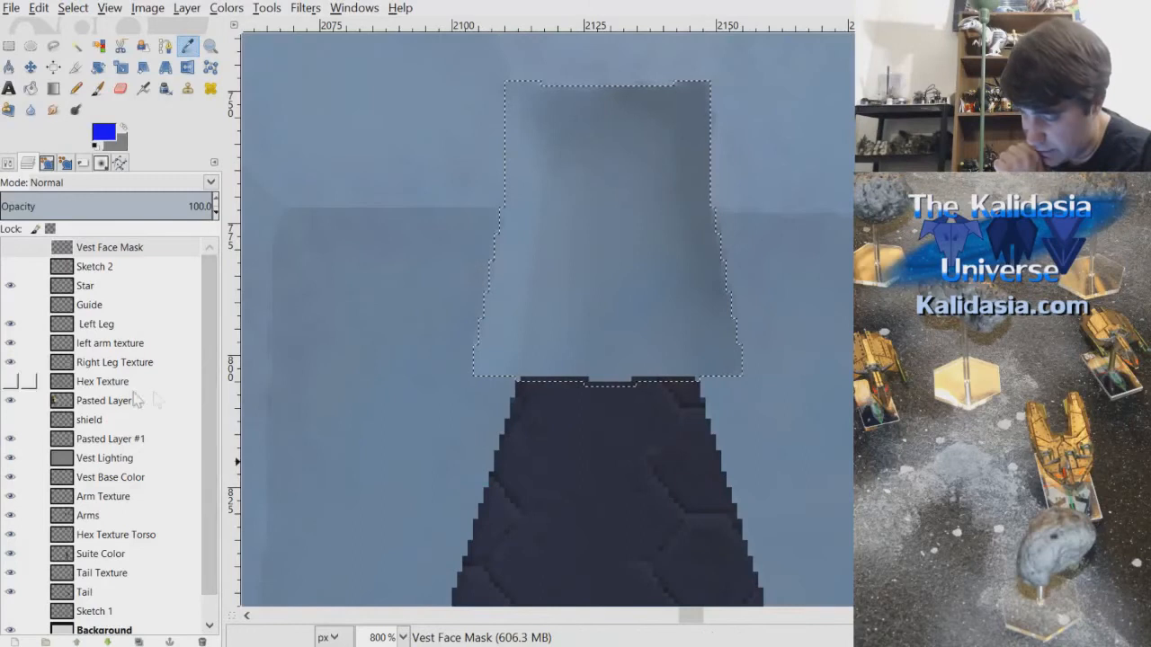
left_click(139, 459)
left_click(540, 326)
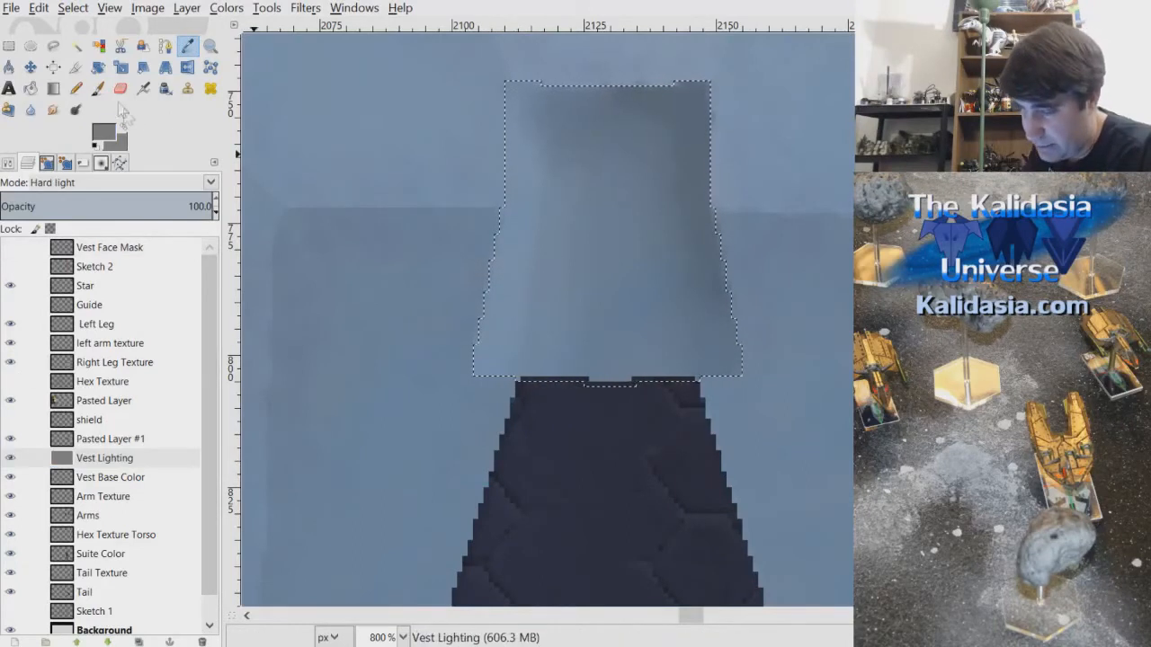
left_click(98, 87)
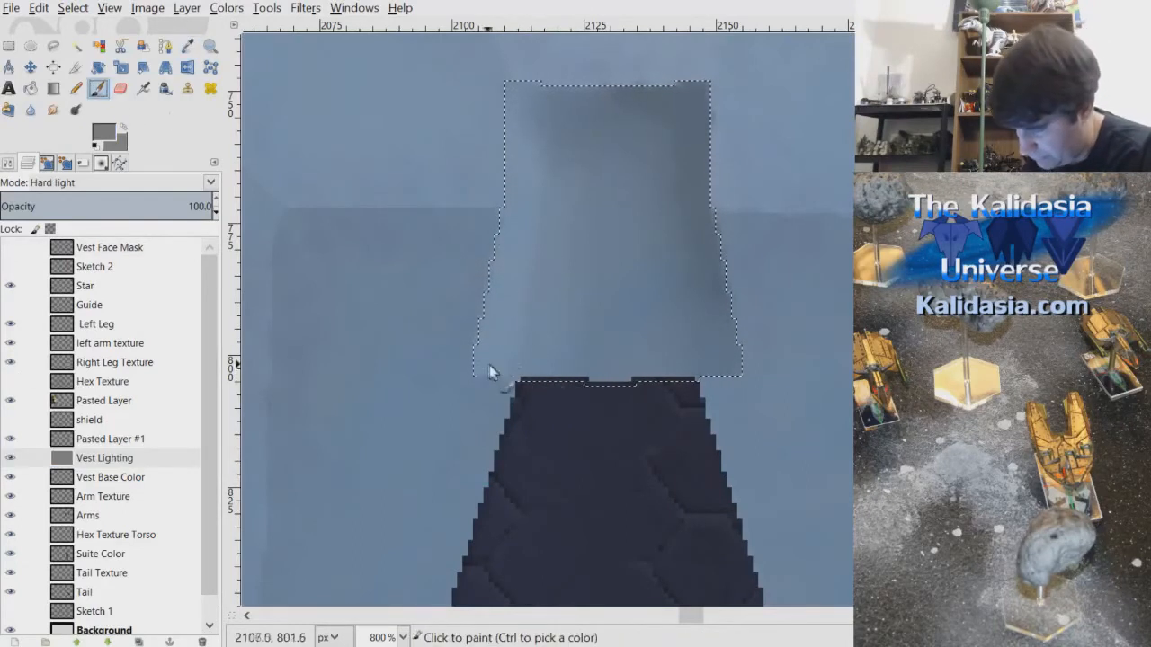
left_click(10, 165)
left_click_drag(15, 288, 174, 289)
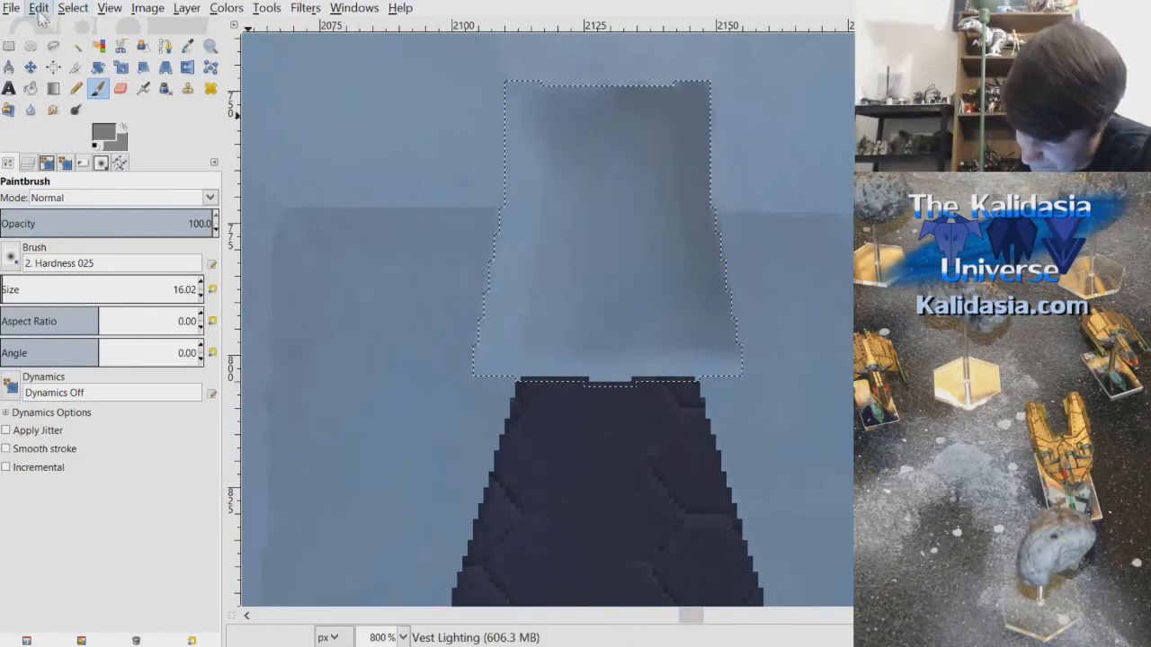
mouse_move(542, 374)
left_mouse_down()
mouse_move(600, 389)
mouse_move(656, 380)
left_mouse_up()
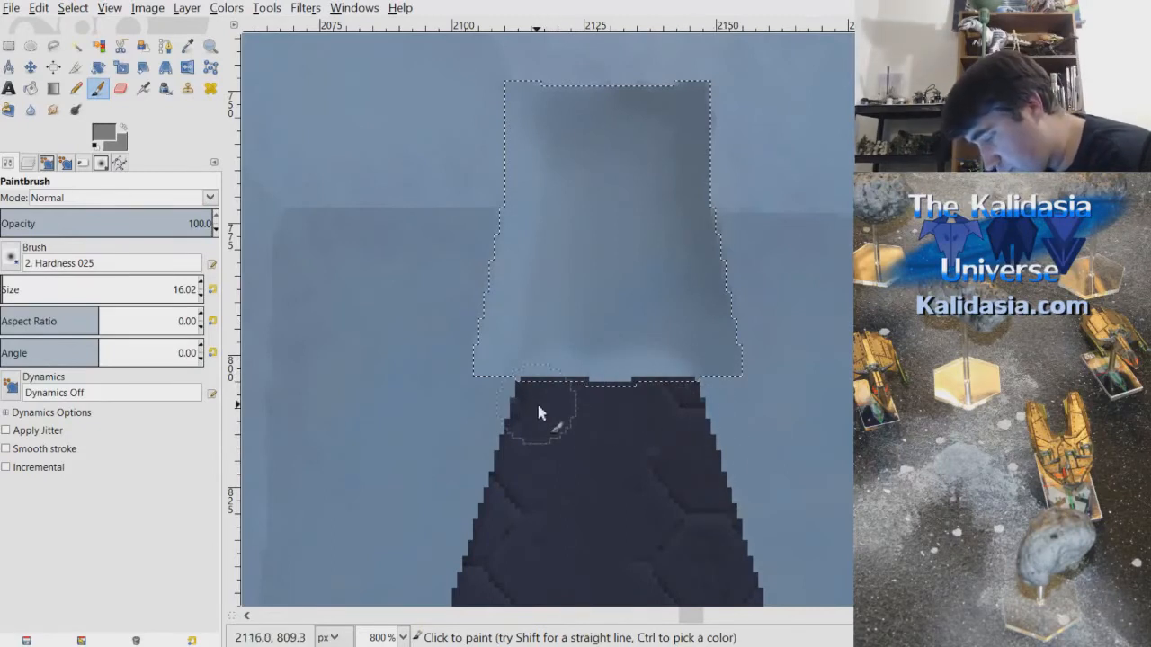
scroll(733, 319, "down", 3)
scroll(775, 310, "up", 5)
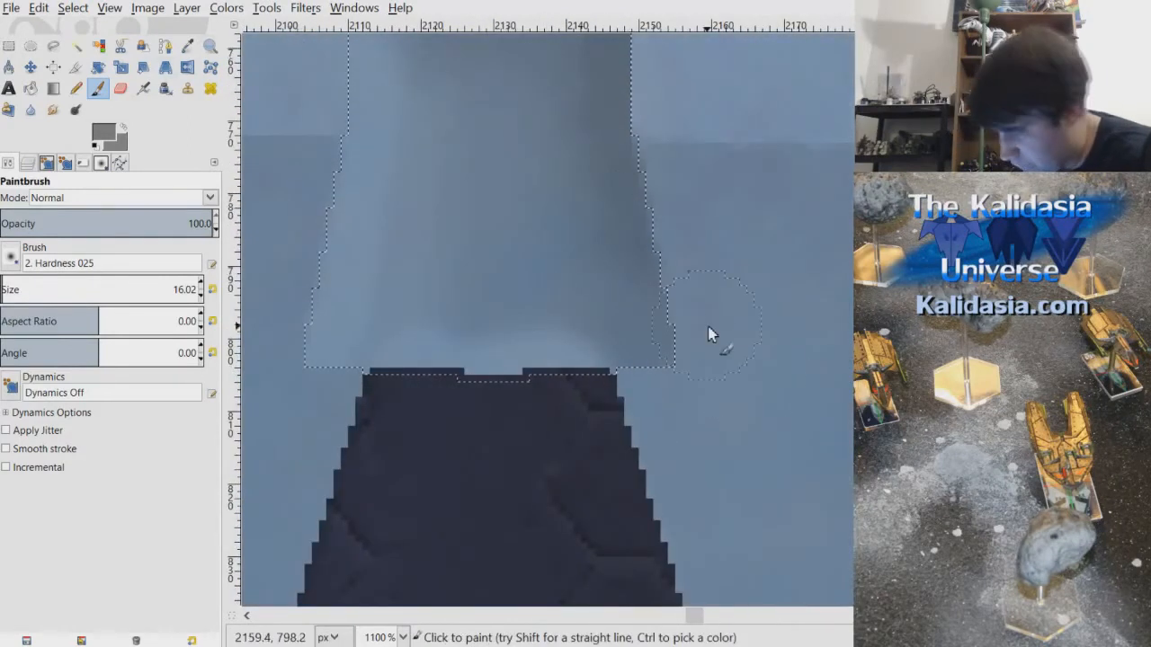
- Airbrush a sampled grey over the central facet, smudge the tones together with a 16.02 brush and clear the selection
mouse_move(695, 617)
left_mouse_down()
mouse_move(730, 618)
mouse_move(692, 615)
left_mouse_up()
scroll(709, 594, "down", 3)
scroll(641, 359, "up", 3)
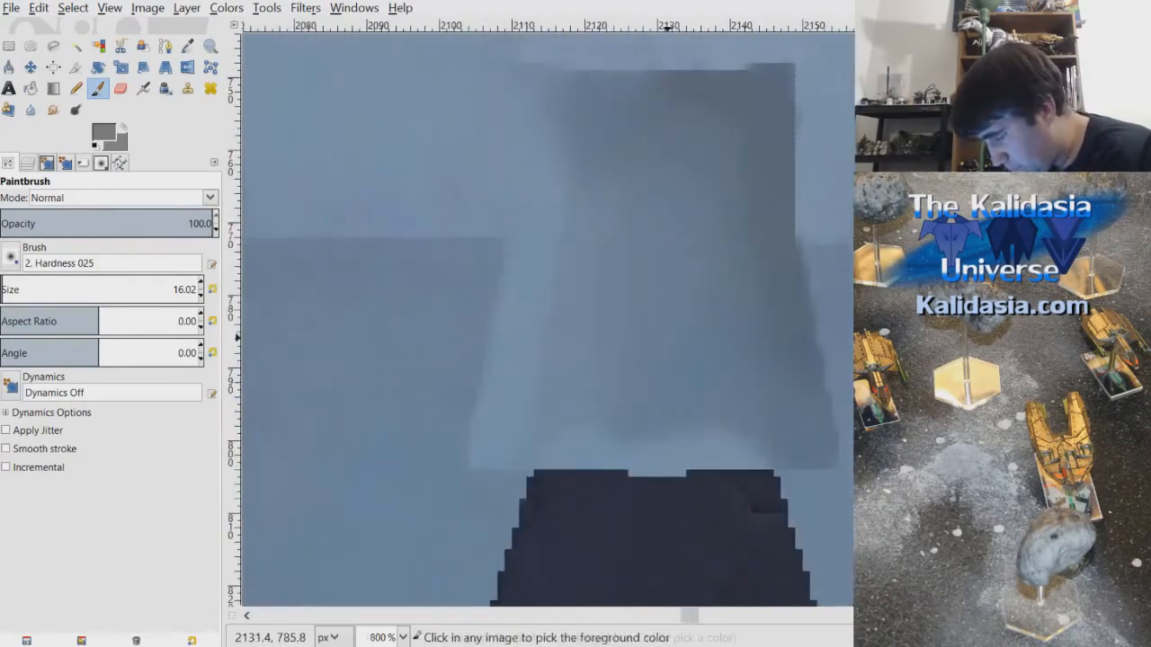
left_click_drag(695, 618, 699, 623)
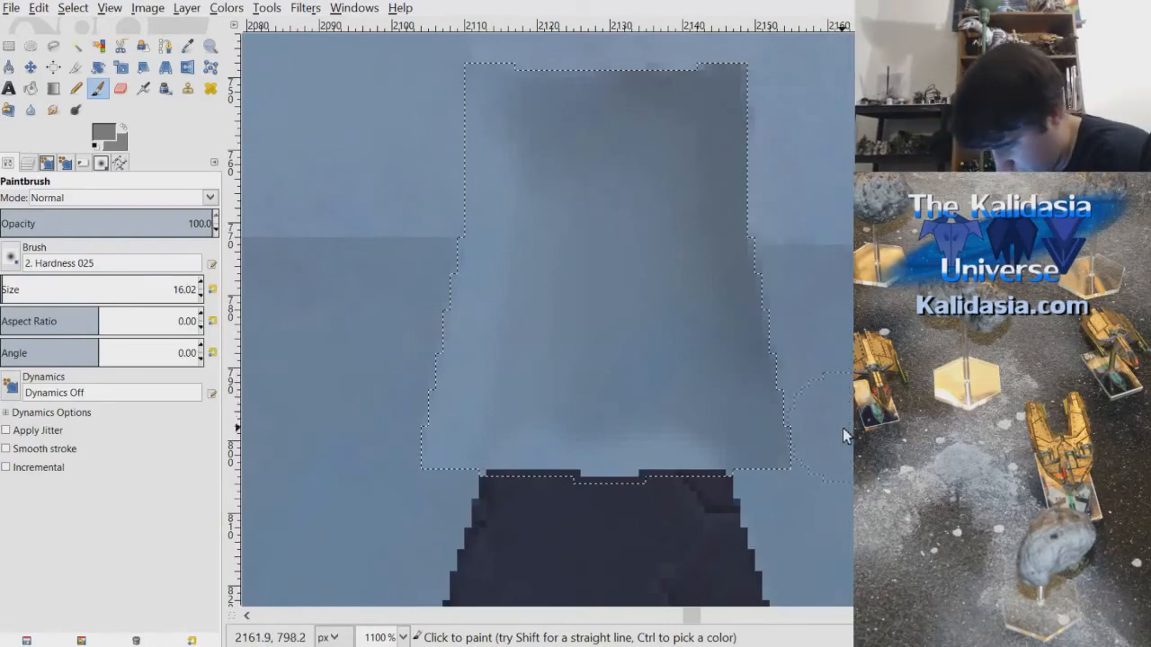
left_click(187, 45)
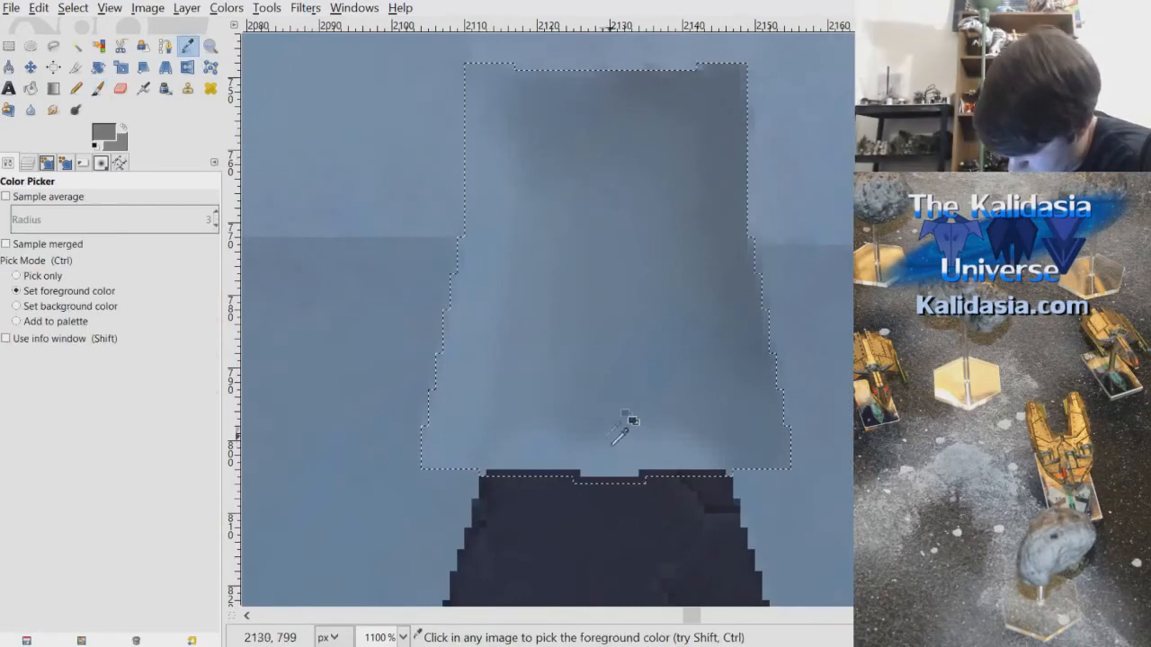
left_click(143, 89)
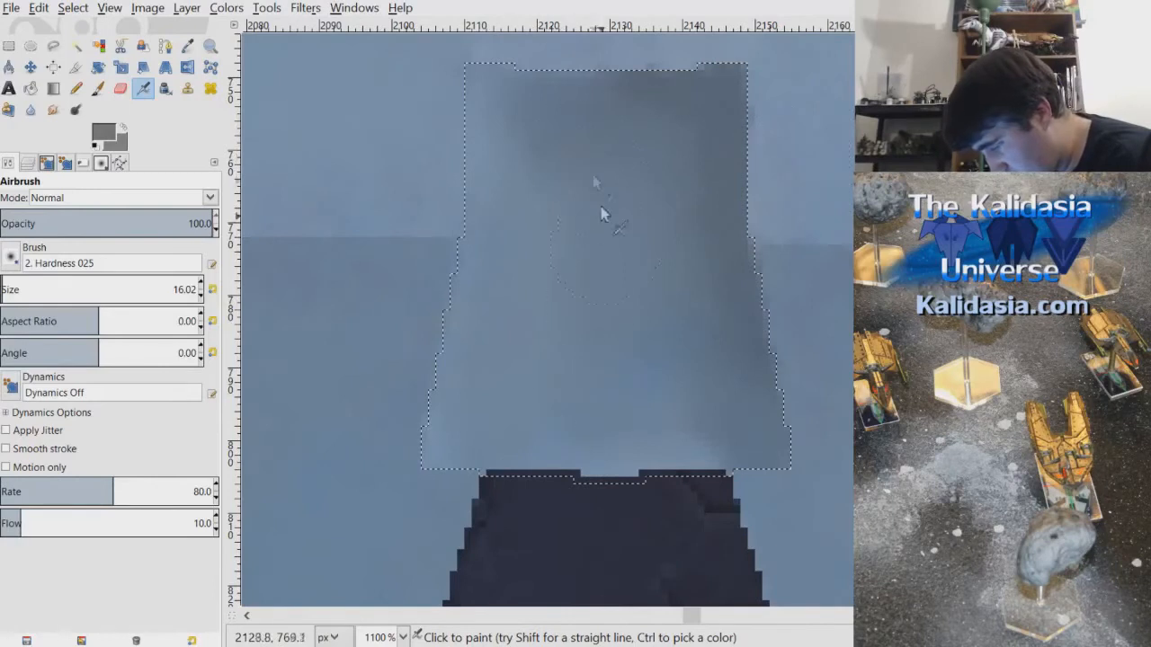
left_click(53, 109)
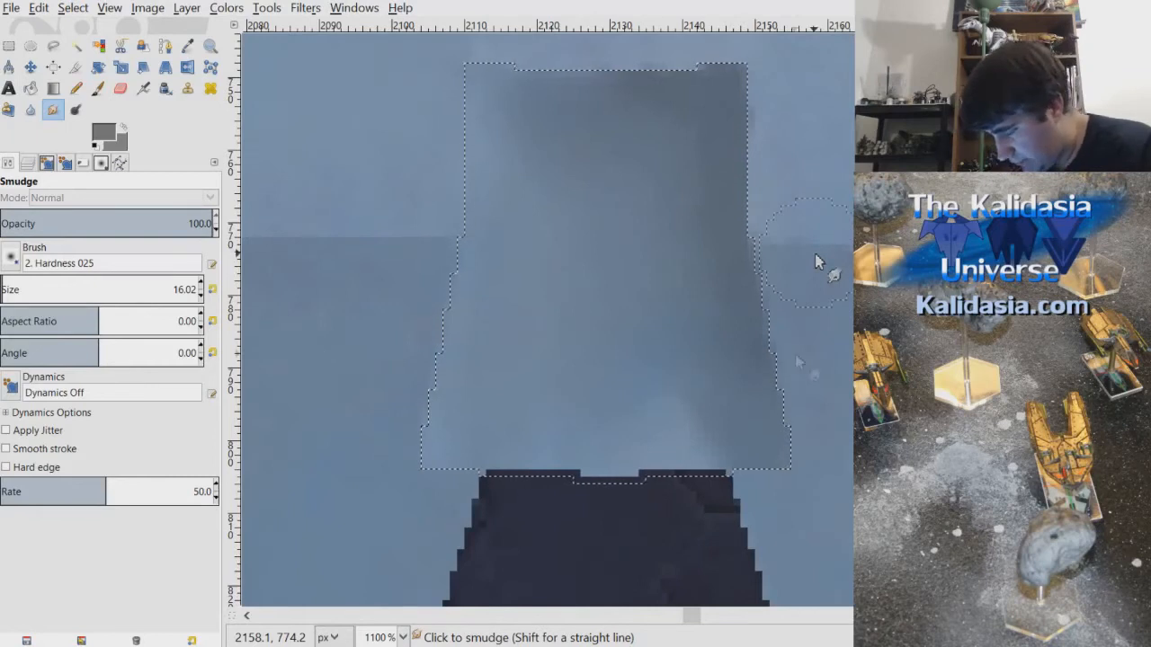
scroll(816, 261, "down", 4)
scroll(825, 350, "down", 1)
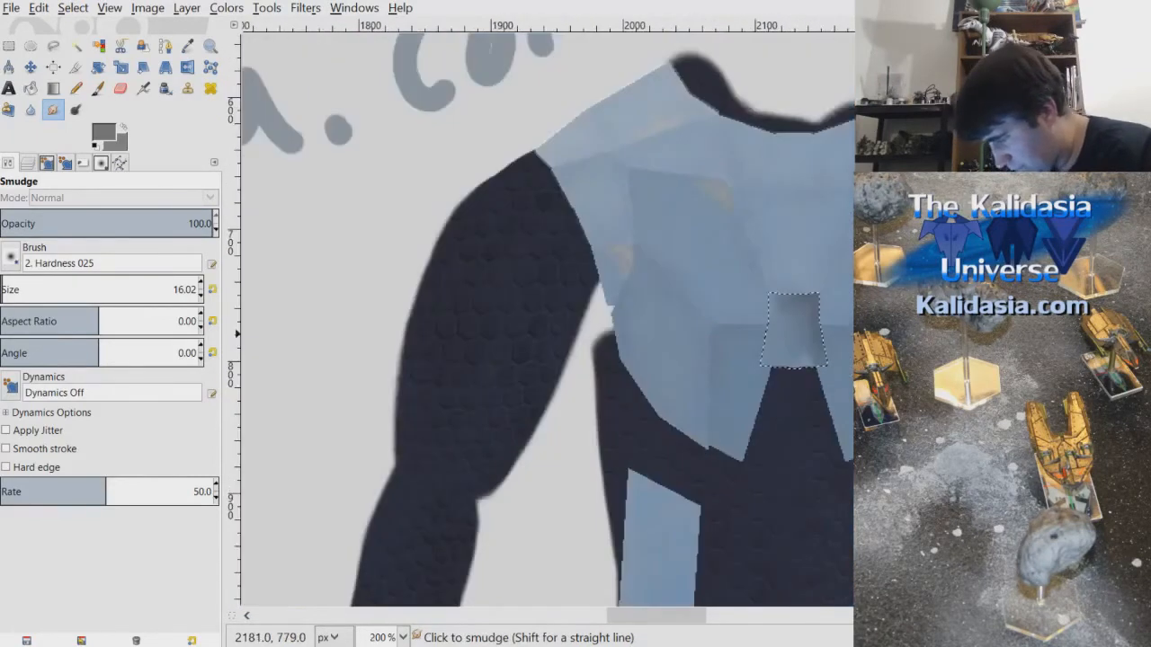
key("ctrl+shift+a")
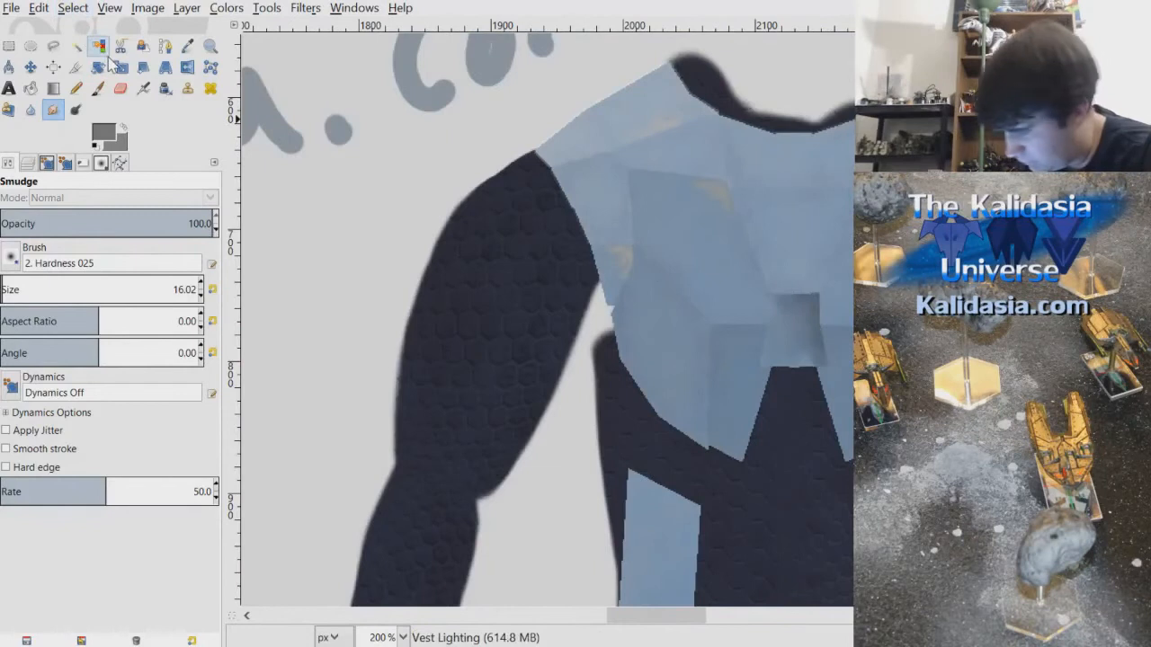
- Examine the central facet's blended shading up close and against the neighbouring facets and the whole vest
scroll(809, 319, "down", 1)
scroll(809, 319, "up", 3)
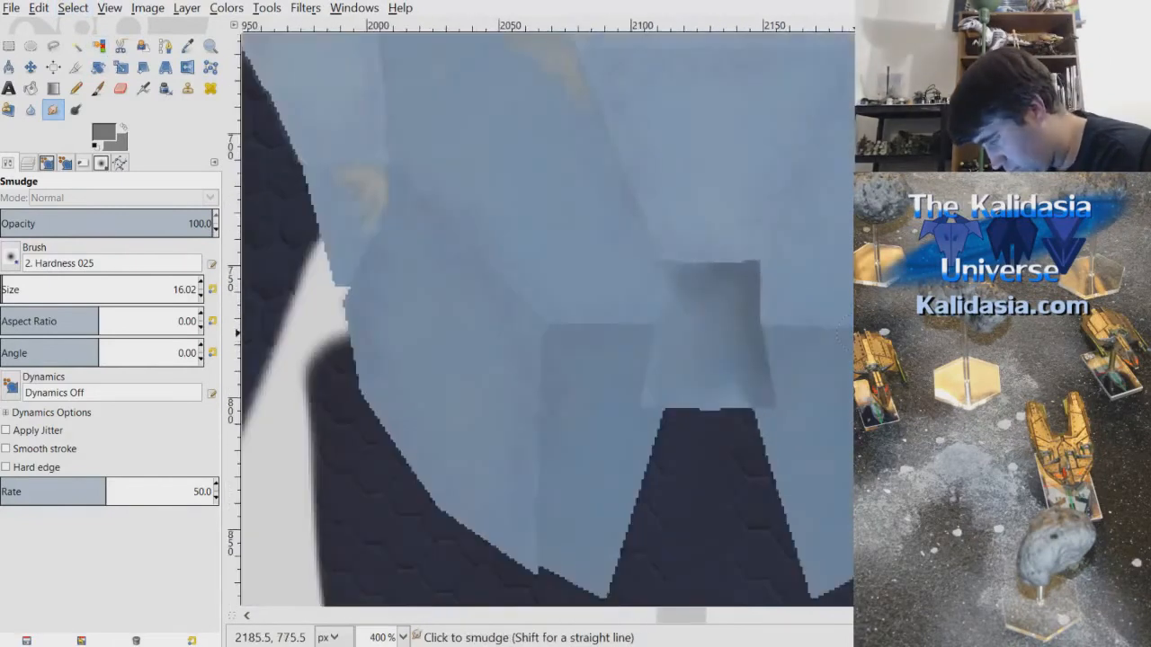
scroll(812, 320, "down", 2)
scroll(816, 326, "up", 3)
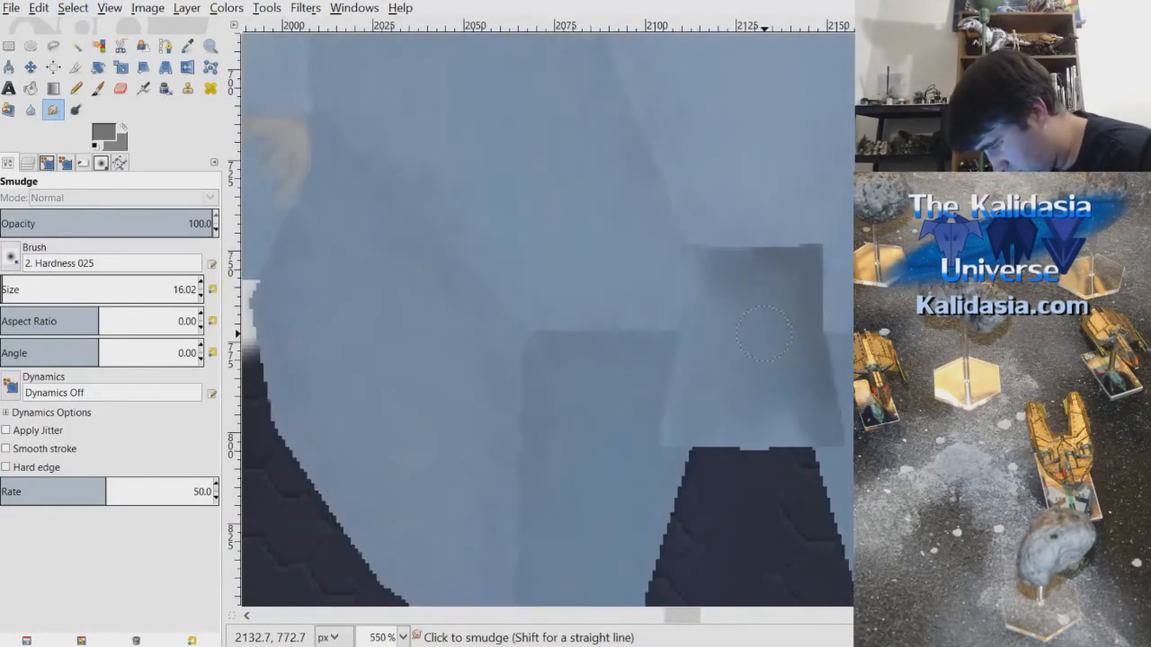
scroll(763, 334, "up", 2)
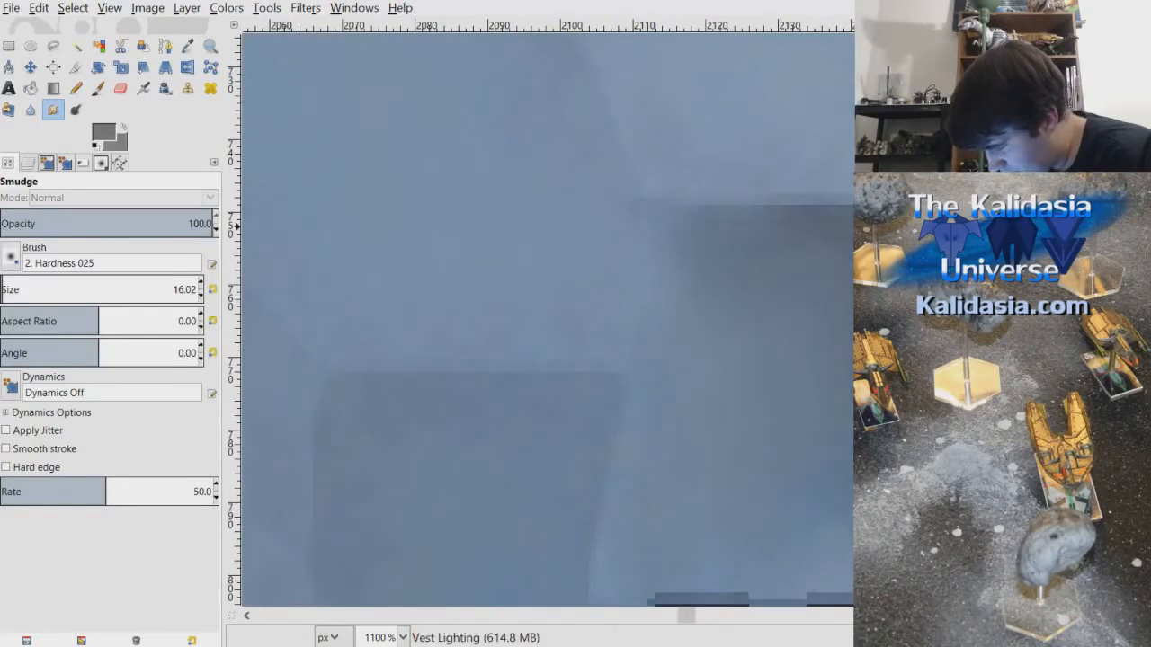
scroll(548, 320, "down", 3)
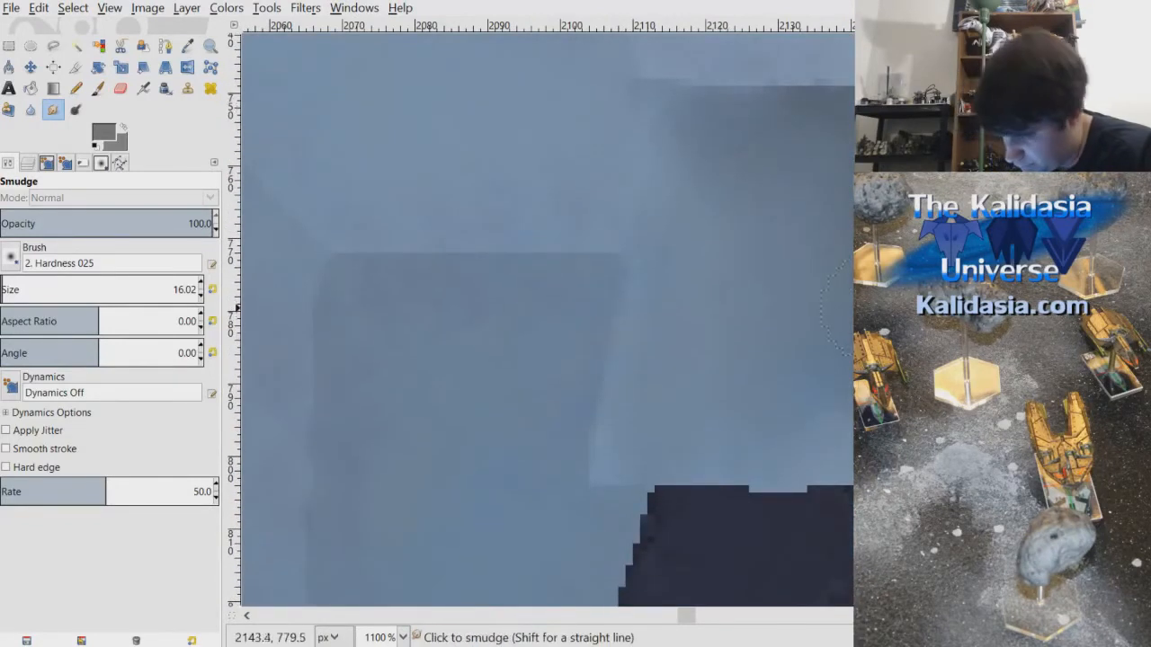
scroll(835, 372, "down", 3)
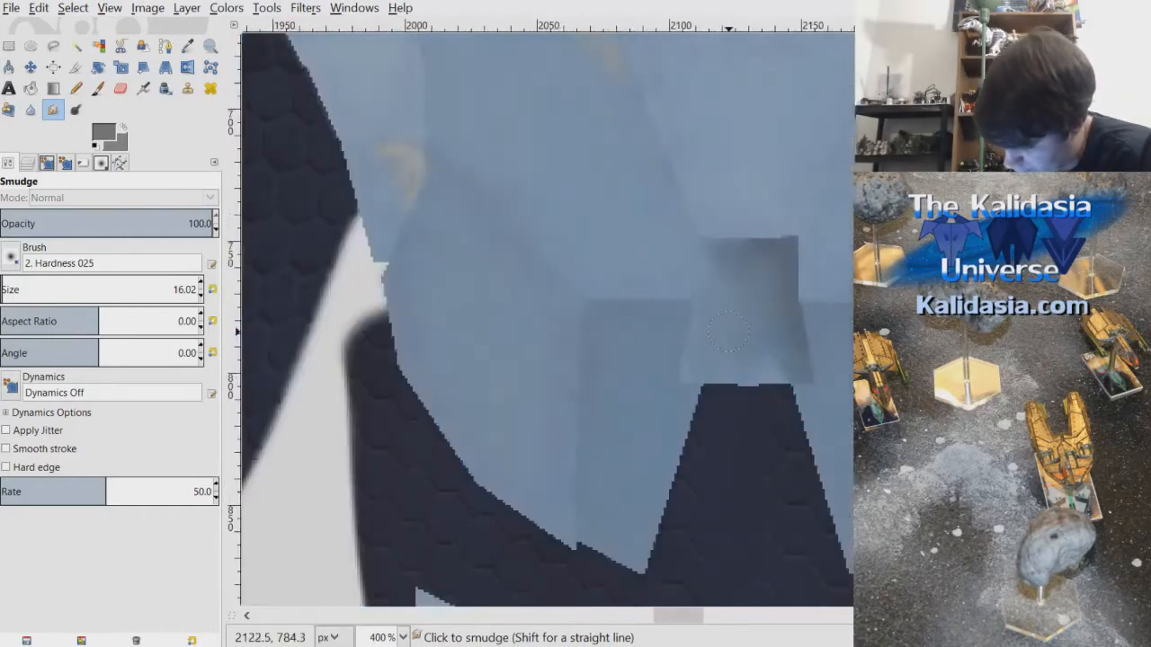
scroll(798, 312, "down", 4)
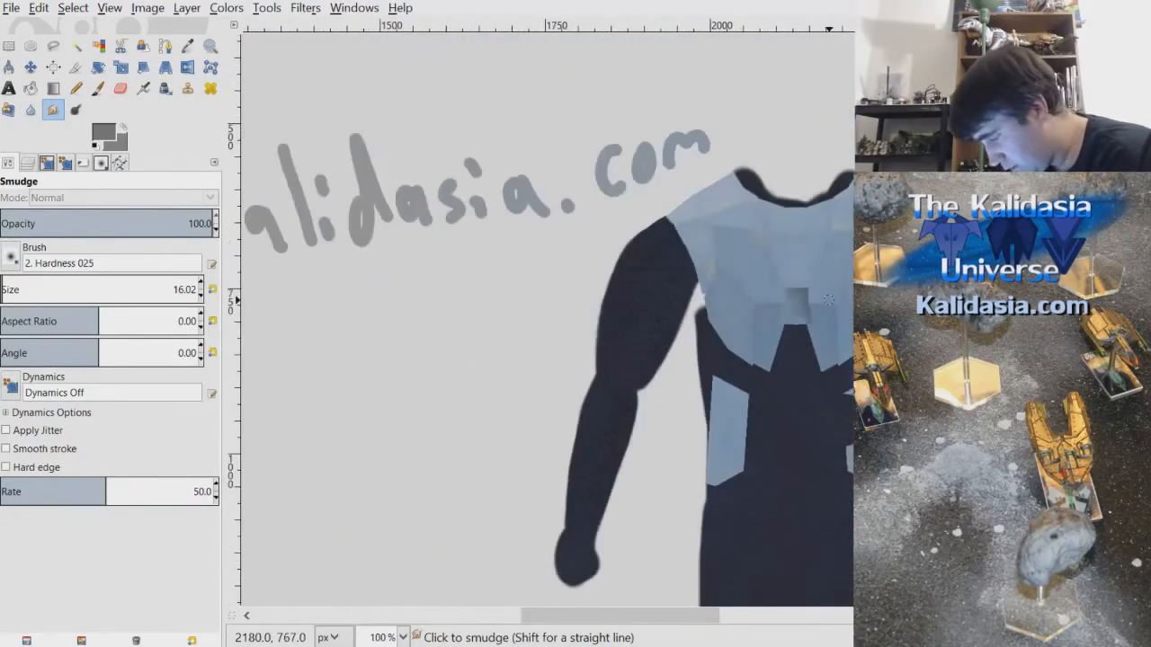
left_click_drag(675, 614, 719, 614)
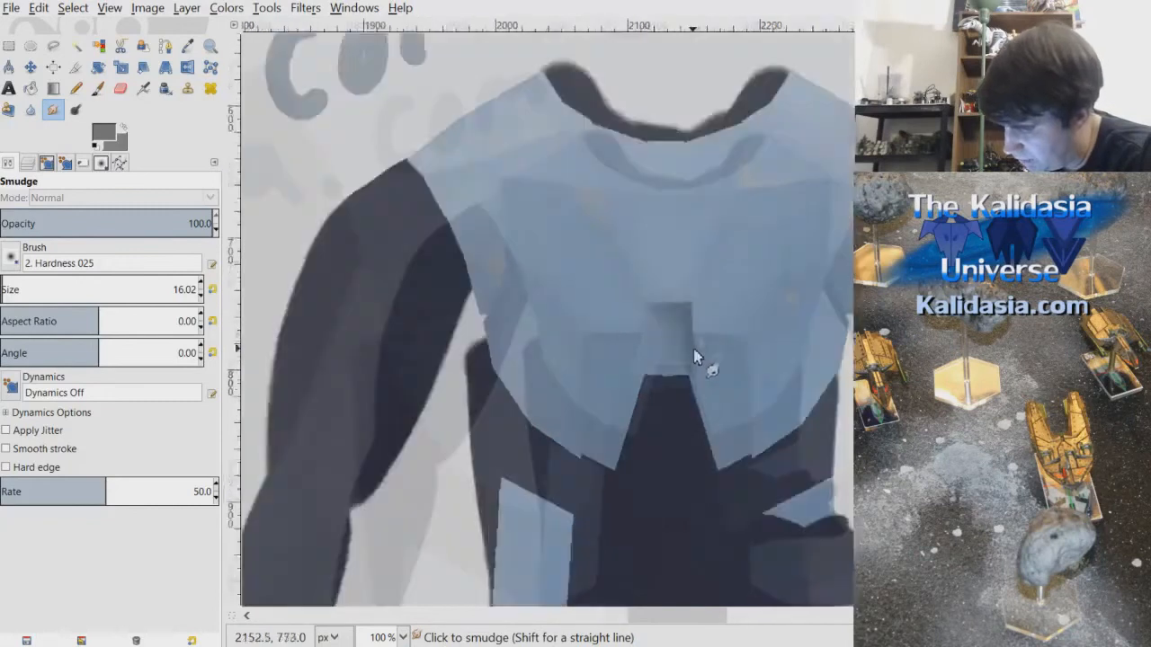
- Smudge the highlight near the central facet's lower-right corner upward with the 16.02 brush and check it against the whole figure
scroll(690, 358, "up", 4)
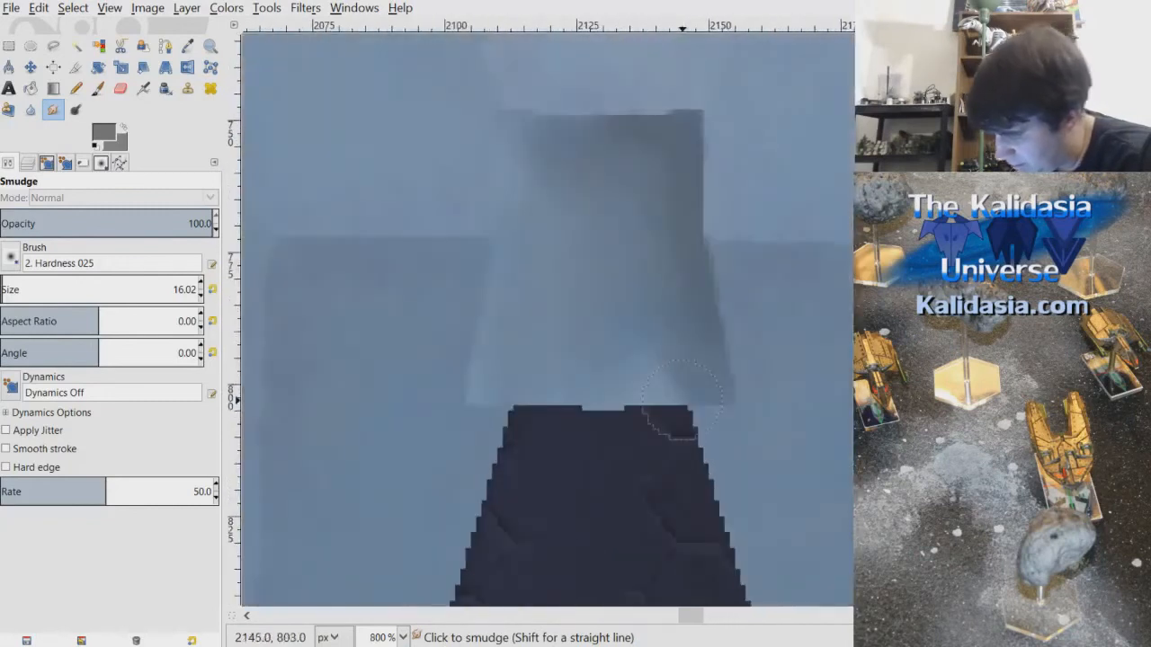
left_click_drag(647, 366, 659, 329)
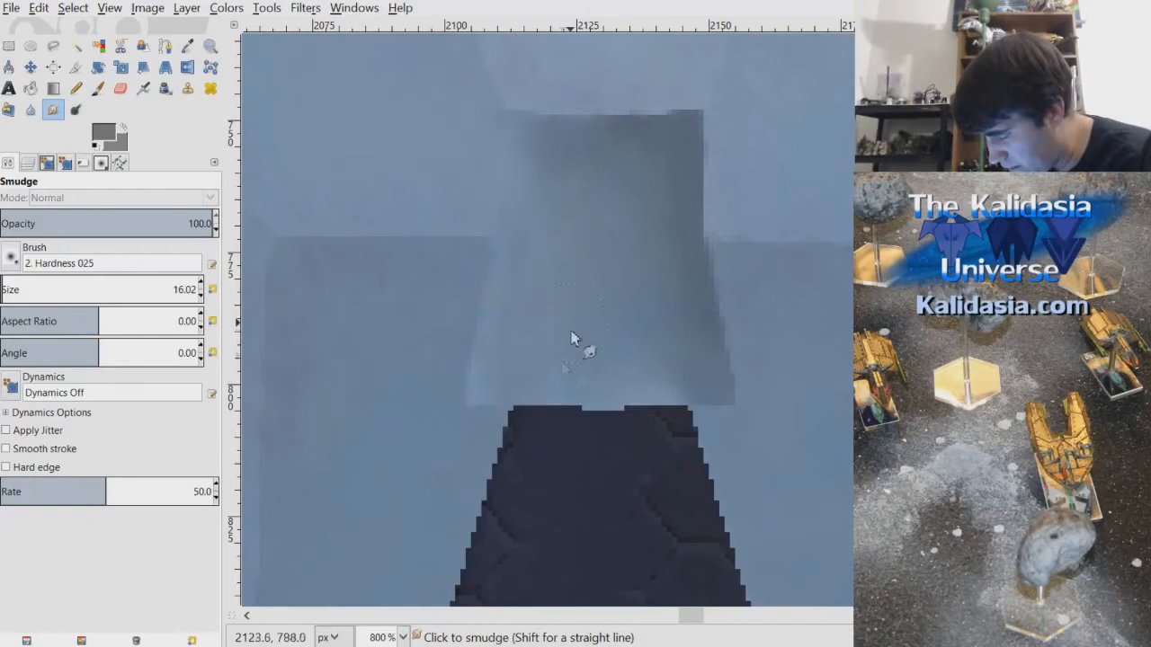
scroll(609, 328, "down", 8)
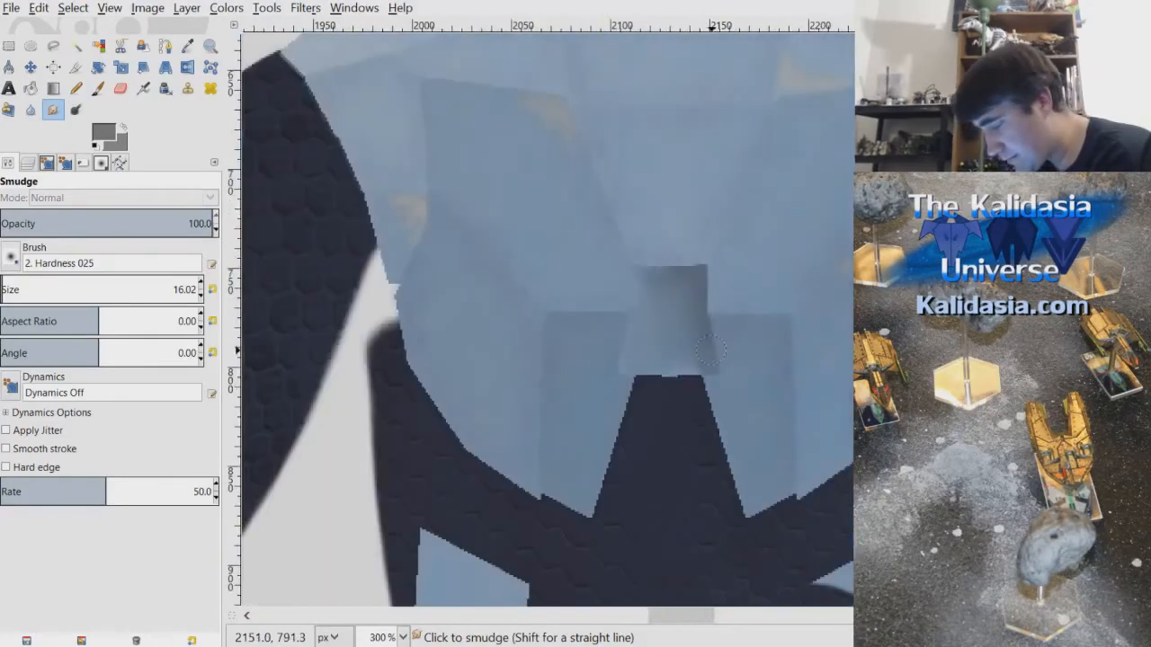
scroll(777, 298, "up", 1)
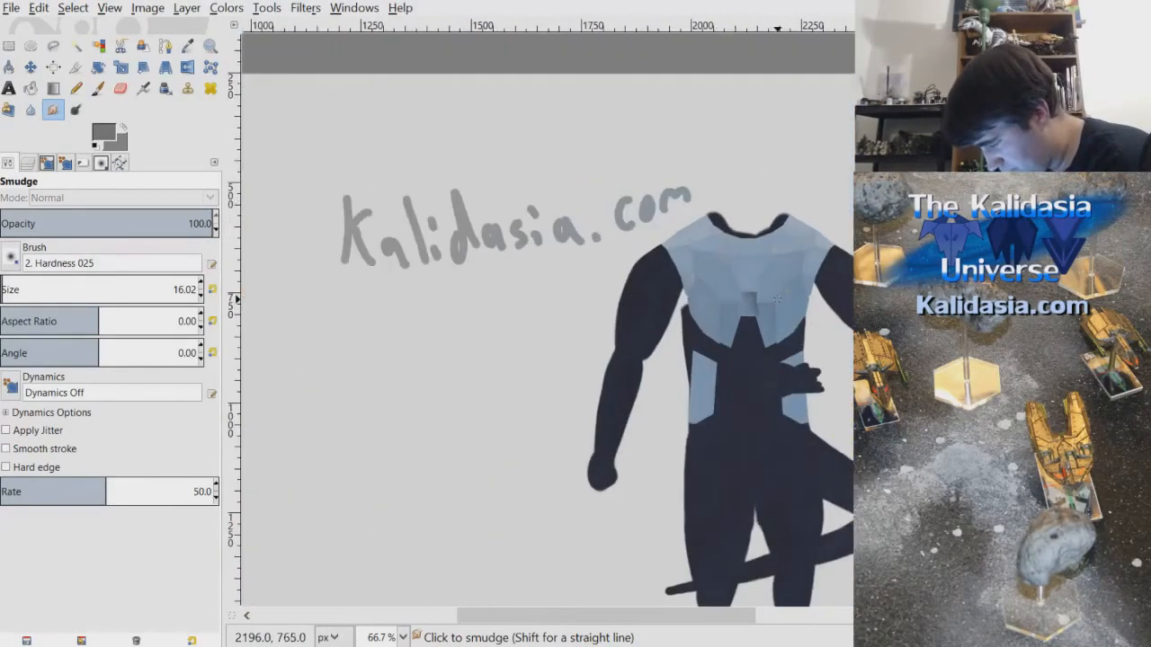
scroll(778, 299, "up", 2)
scroll(779, 299, "down", 3)
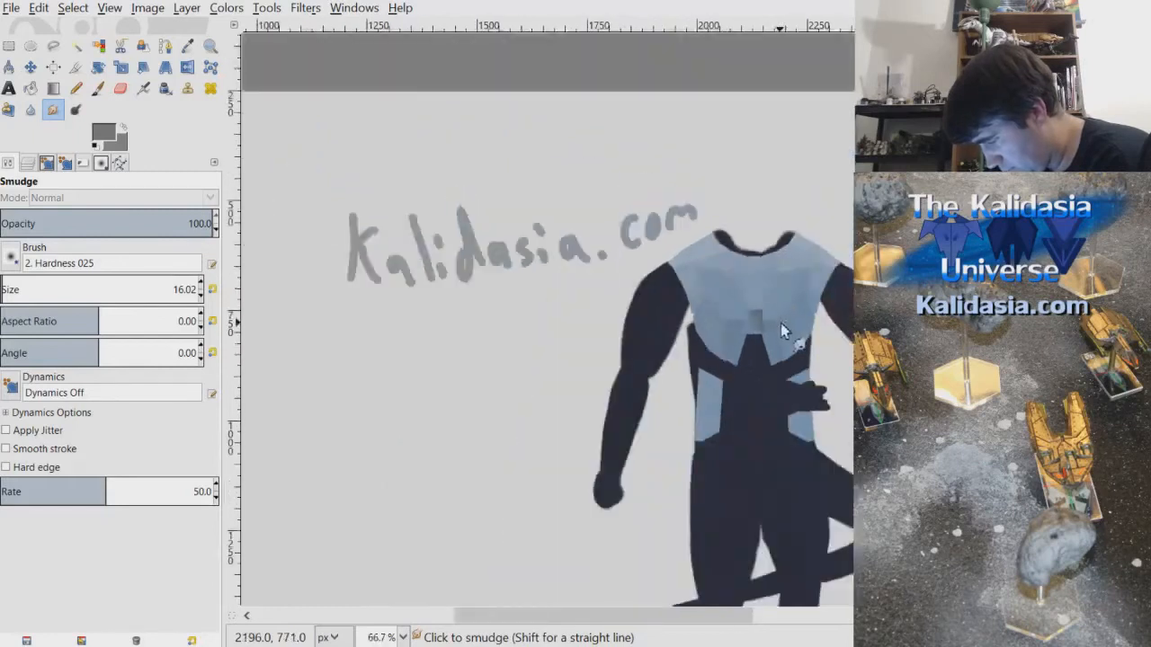
left_click_drag(746, 617, 797, 620)
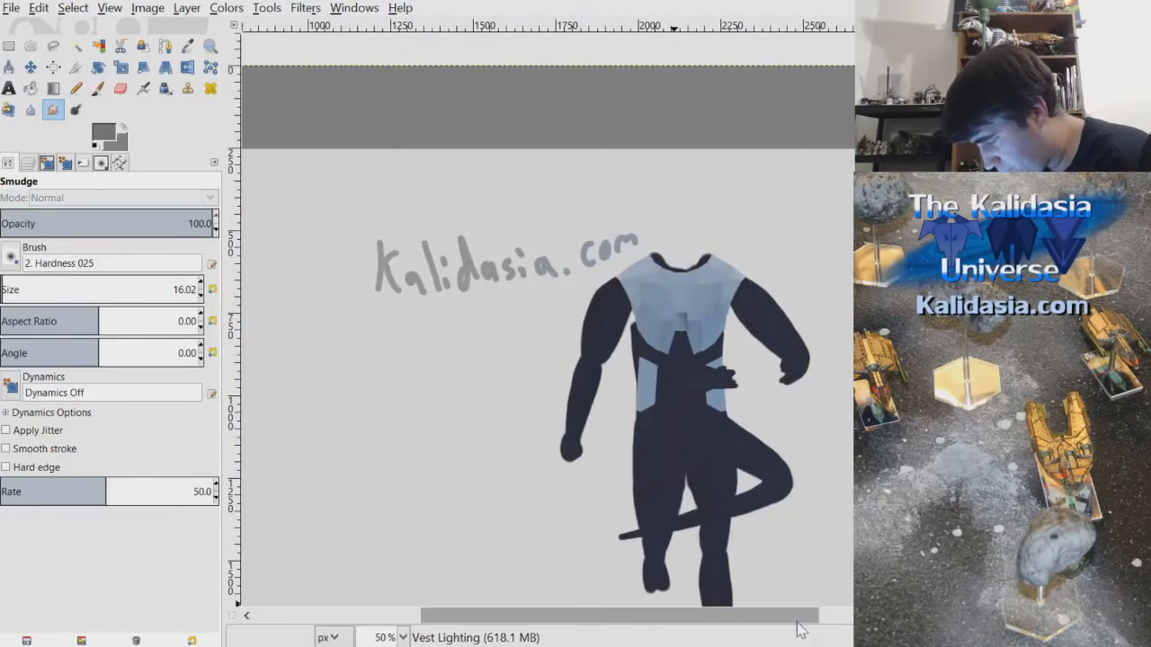
scroll(711, 309, "up", 2)
scroll(658, 347, "up", 2)
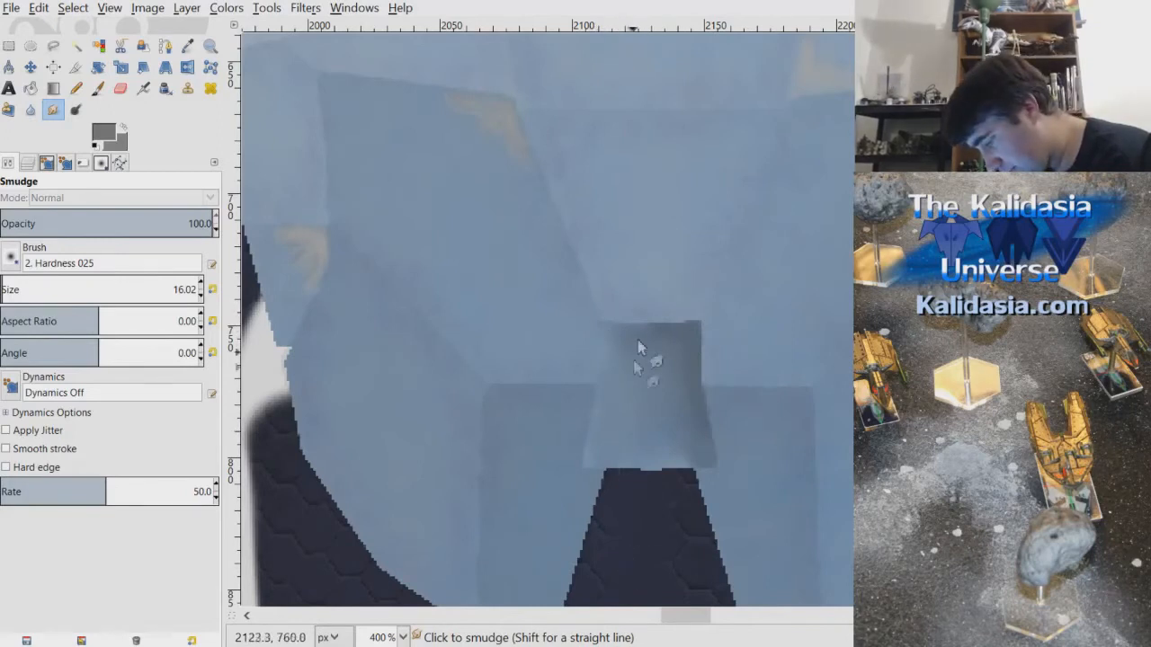
- Fuzzy-select the central facet on the Vest Face Mask layer, grow the selection and make Vest Lighting the active layer
key("o")
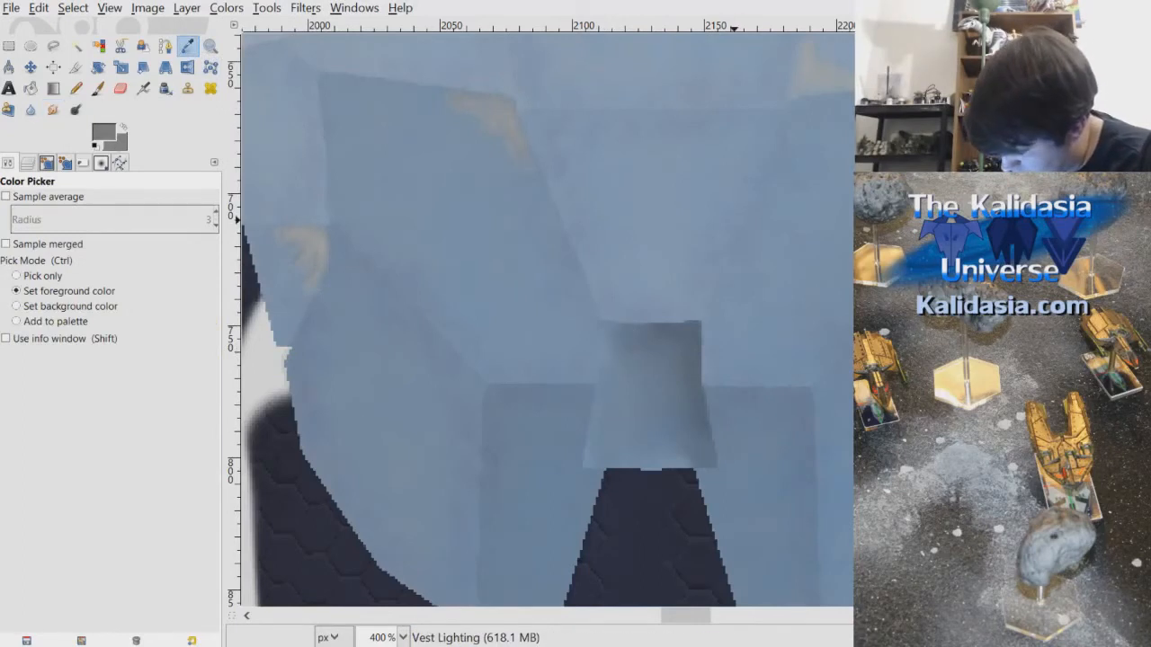
key("4")
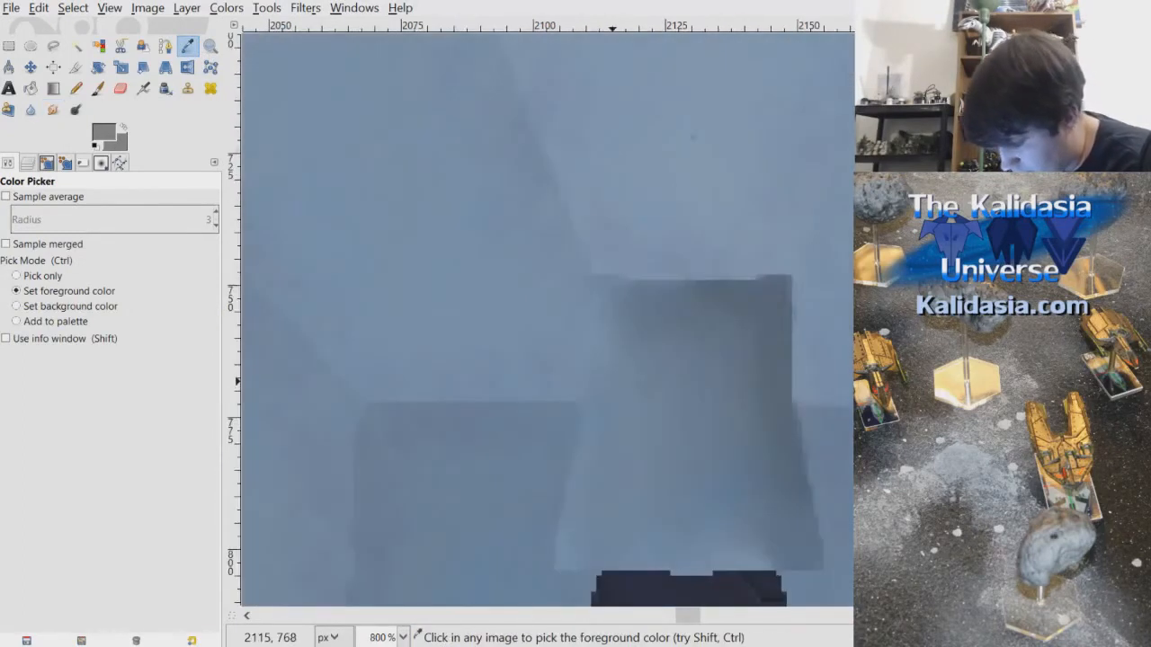
left_click(27, 163)
left_click(141, 251)
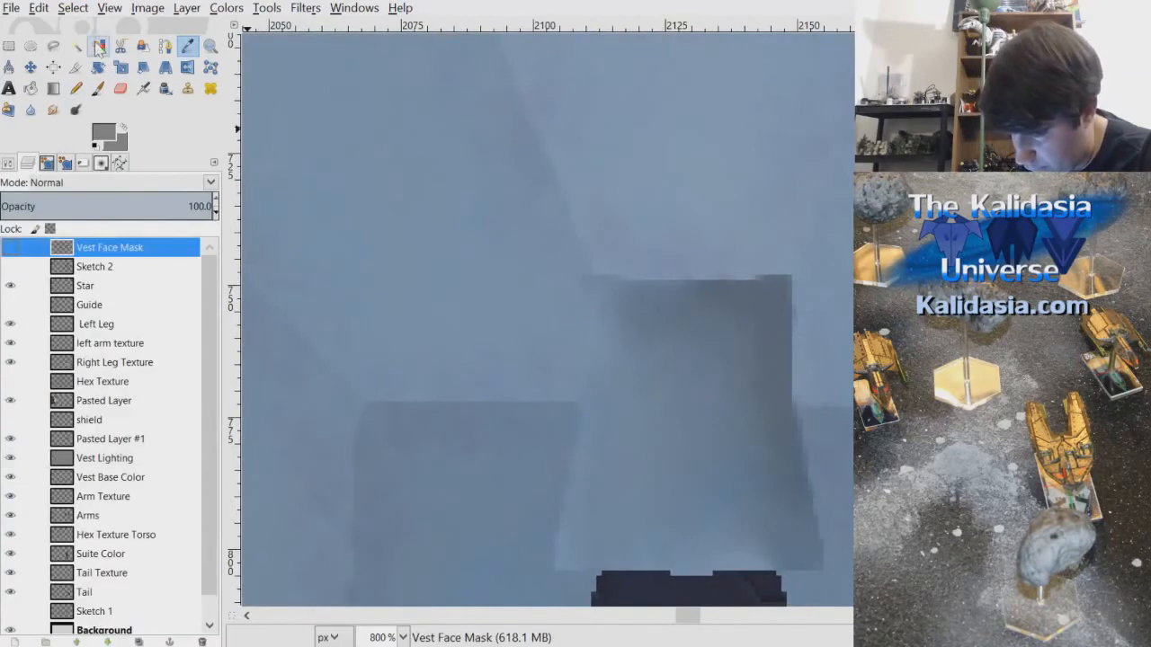
left_click(75, 46)
left_click(693, 390)
left_click(76, 11)
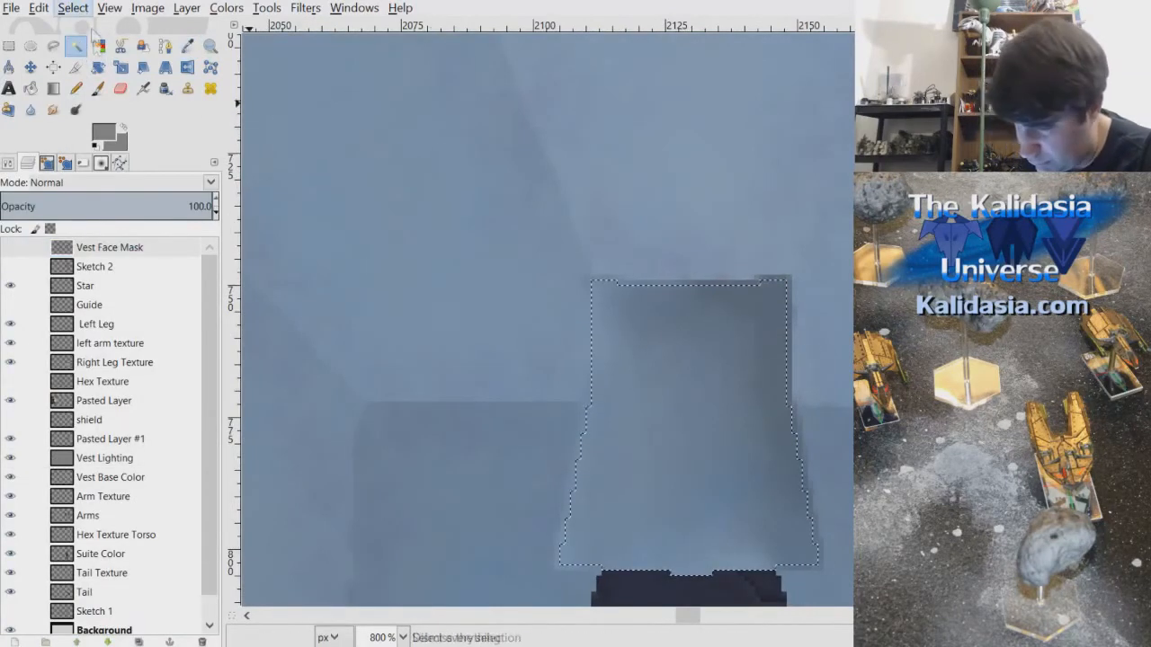
left_click(123, 225)
left_click(450, 152)
left_click(108, 458)
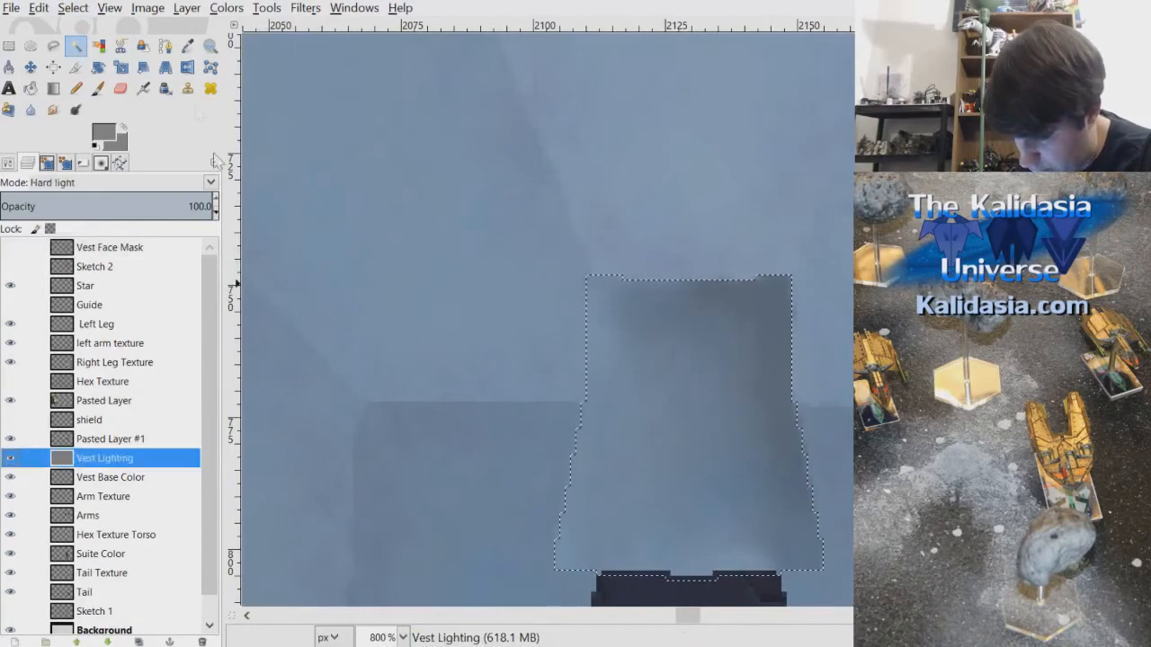
- Airbrush a lighter highlight down the central facet's left edge on Vest Lighting, then clear the selection
left_click(143, 88)
mouse_move(592, 346)
left_mouse_down()
mouse_move(601, 280)
mouse_move(588, 468)
mouse_move(564, 544)
left_mouse_up()
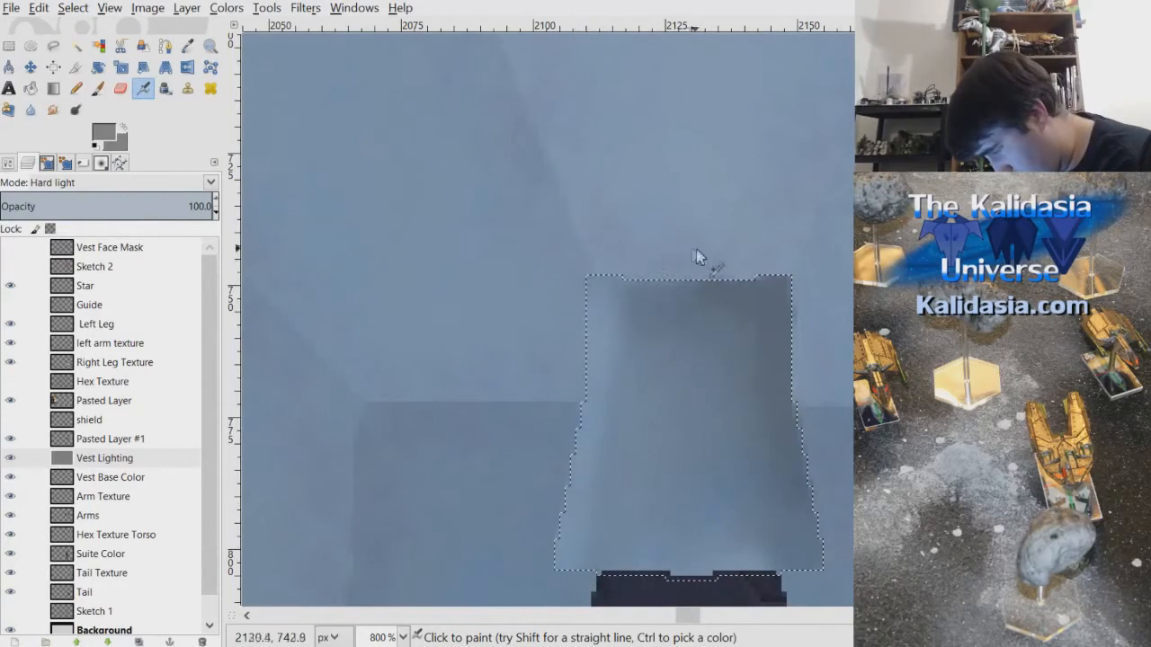
key("ctrl+i")
key("shift+ctrl+a")
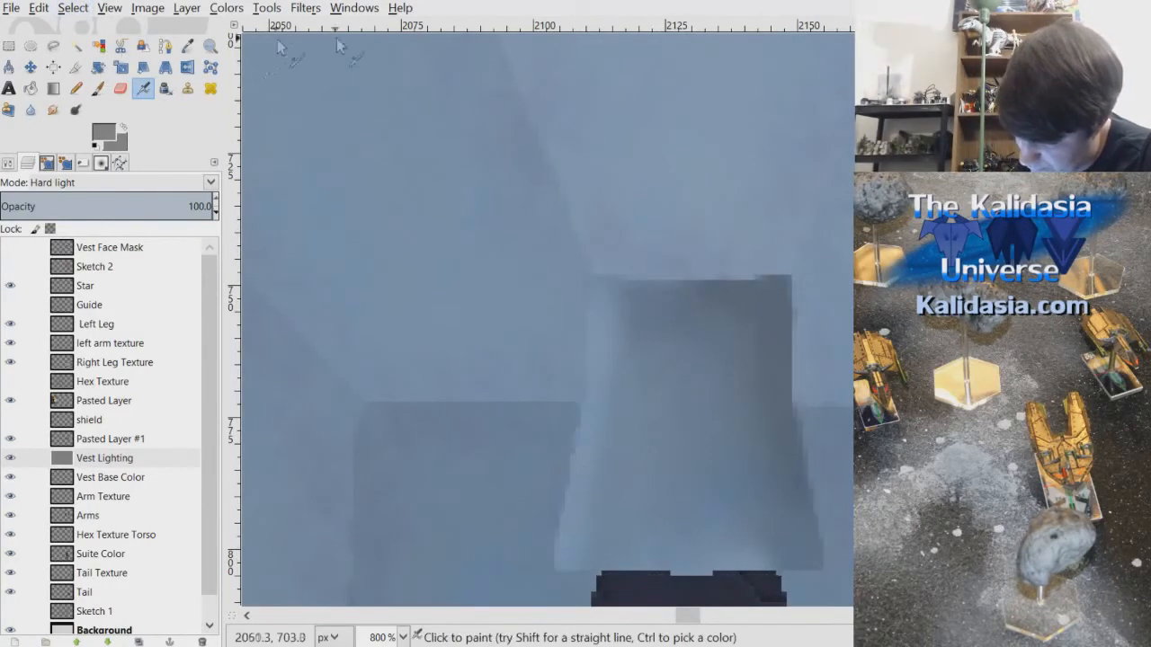
- Reduce the Smudge size to 3.02 and soften the lower part of the central facet's left edge
left_click(8, 164)
left_click(54, 111)
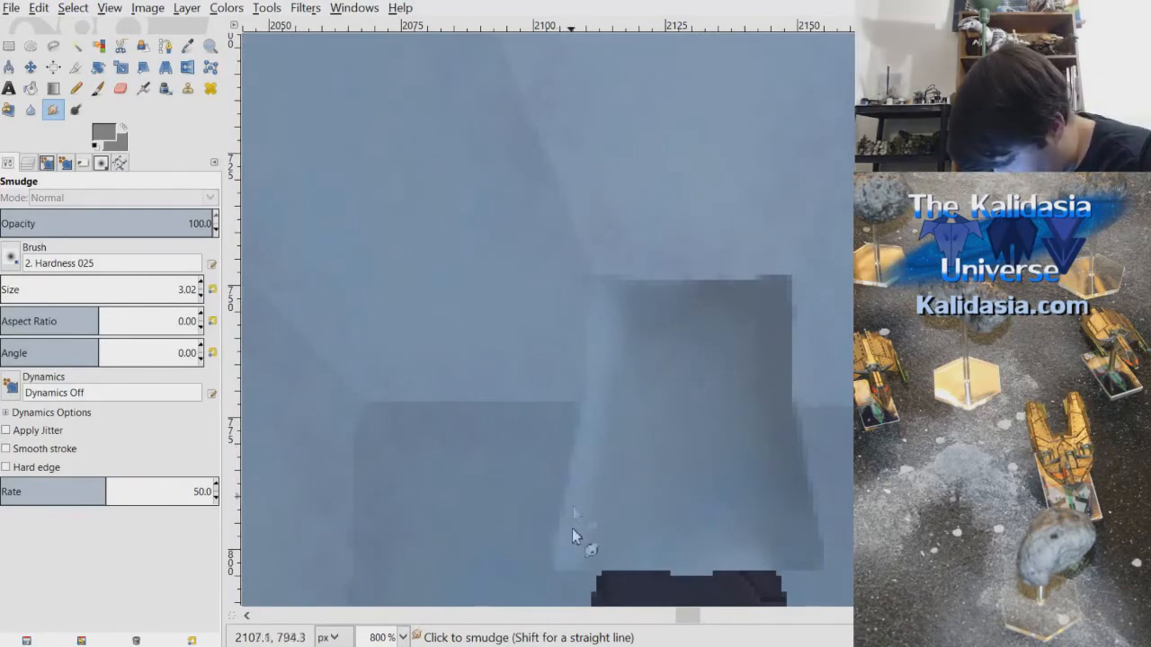
left_click_drag(576, 493, 561, 540)
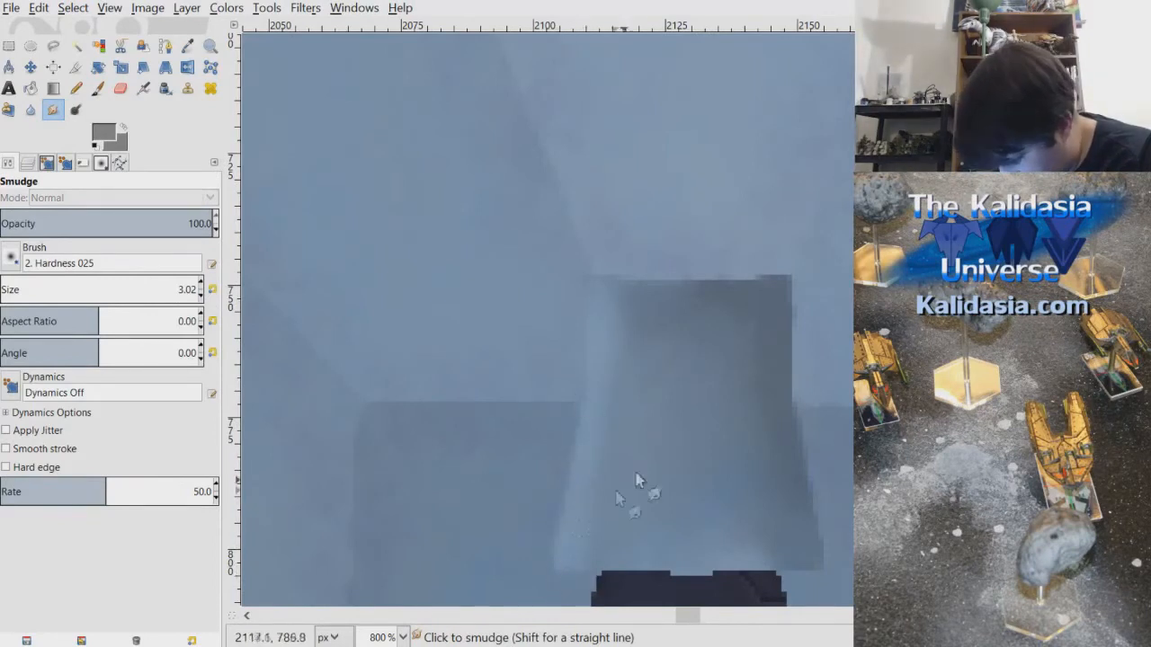
- Check the central facet against the whole figure and save the artwork to its existing Alendar.xcf file
scroll(807, 307, "down", 6)
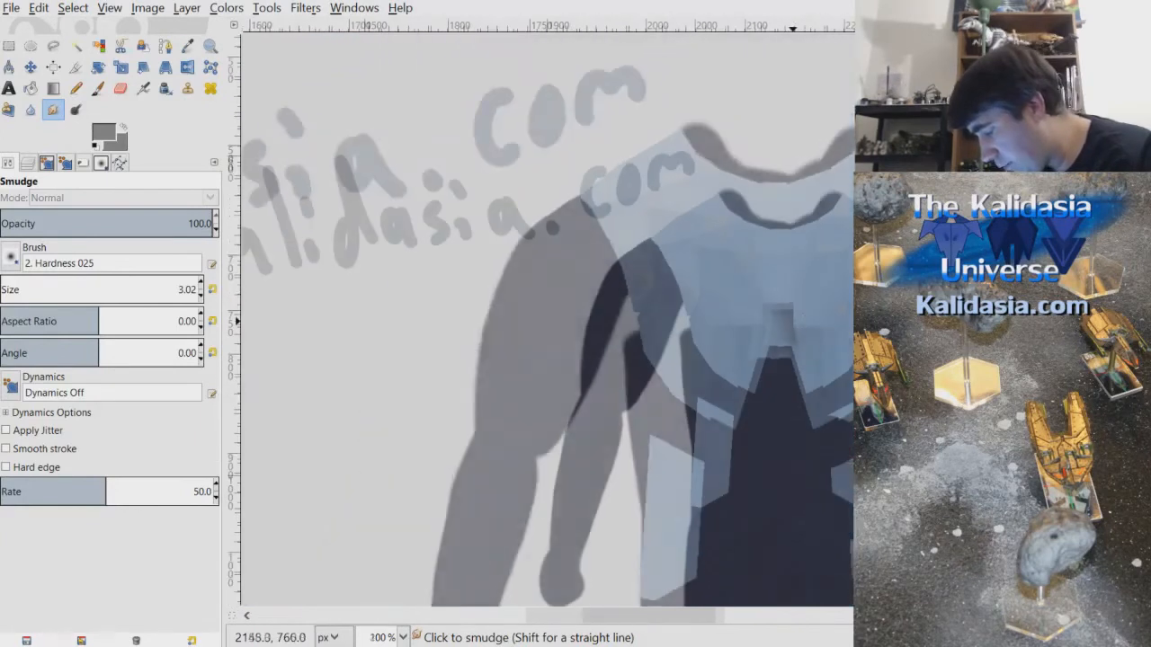
left_click_drag(688, 616, 732, 638)
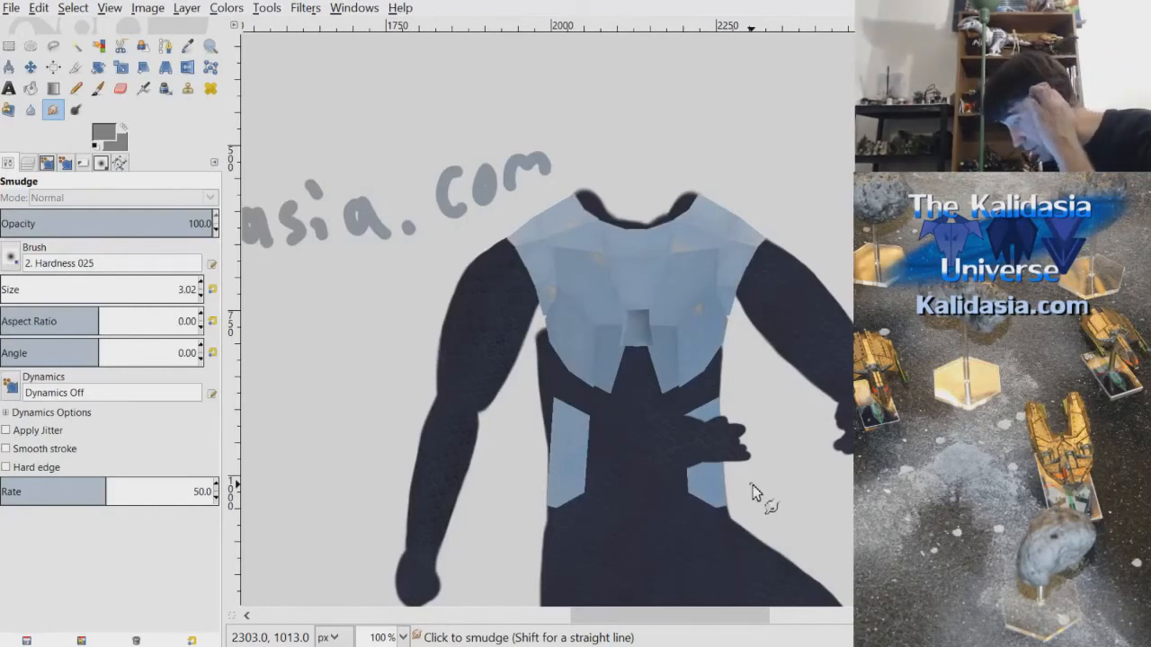
key("ctrl+s")
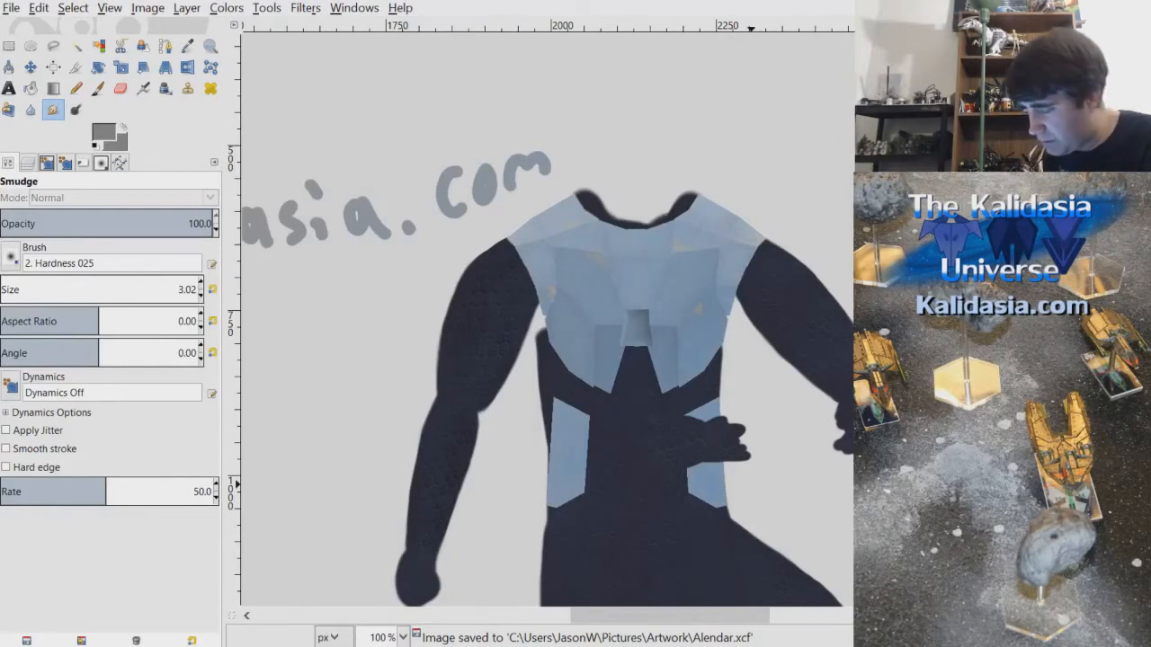
scroll(548, 333, "down", 3)
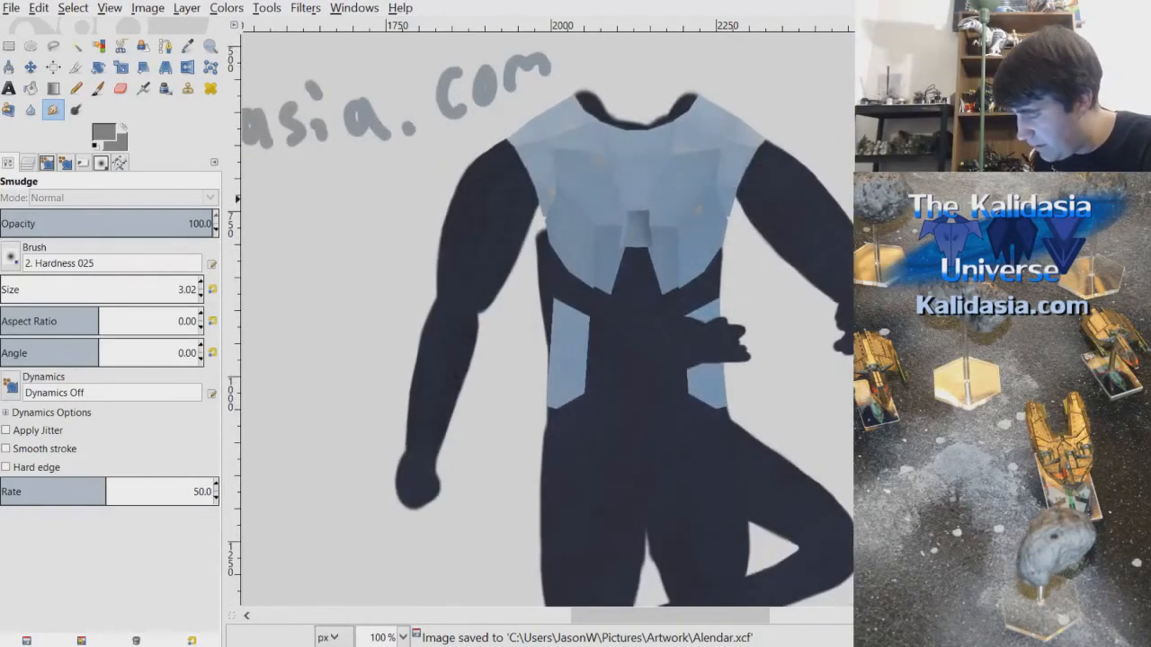
scroll(549, 333, "down", 3)
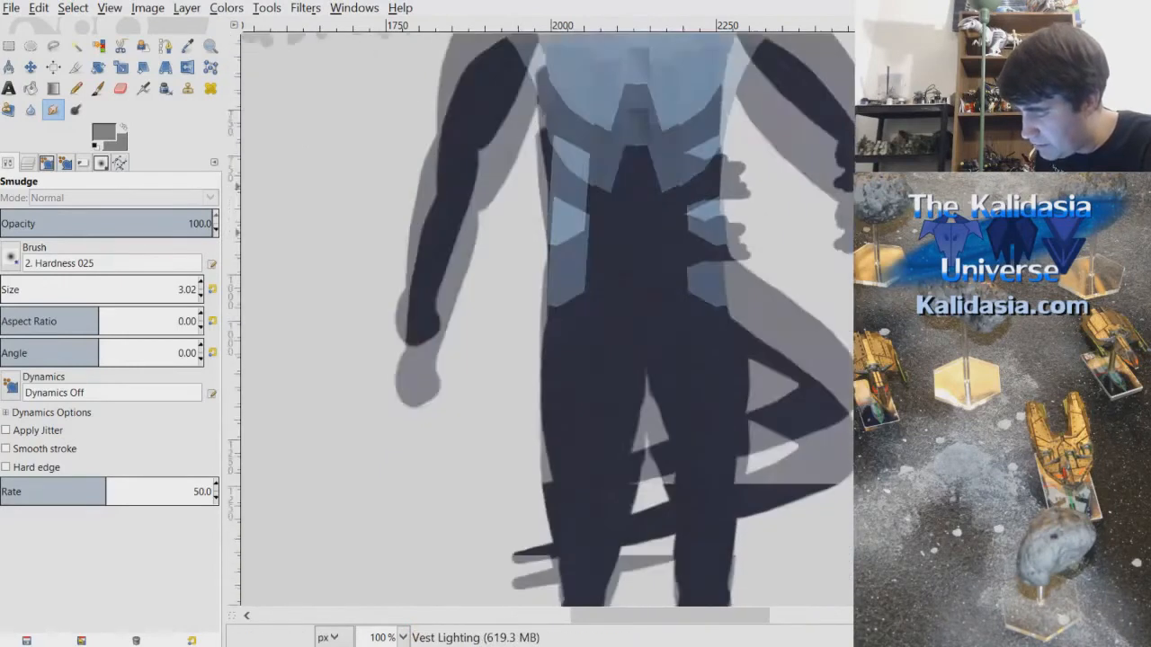
- Examine the torso silhouette and the vest's lower side panels against the whole figure
scroll(726, 327, "down", 5)
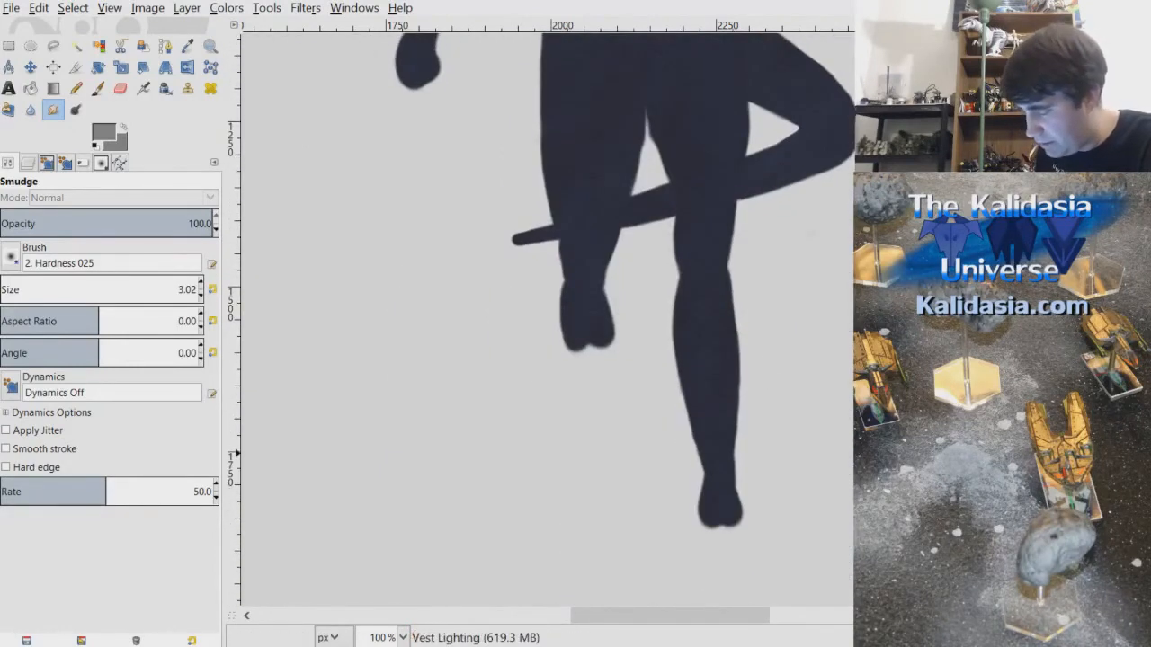
scroll(791, 454, "up", 8)
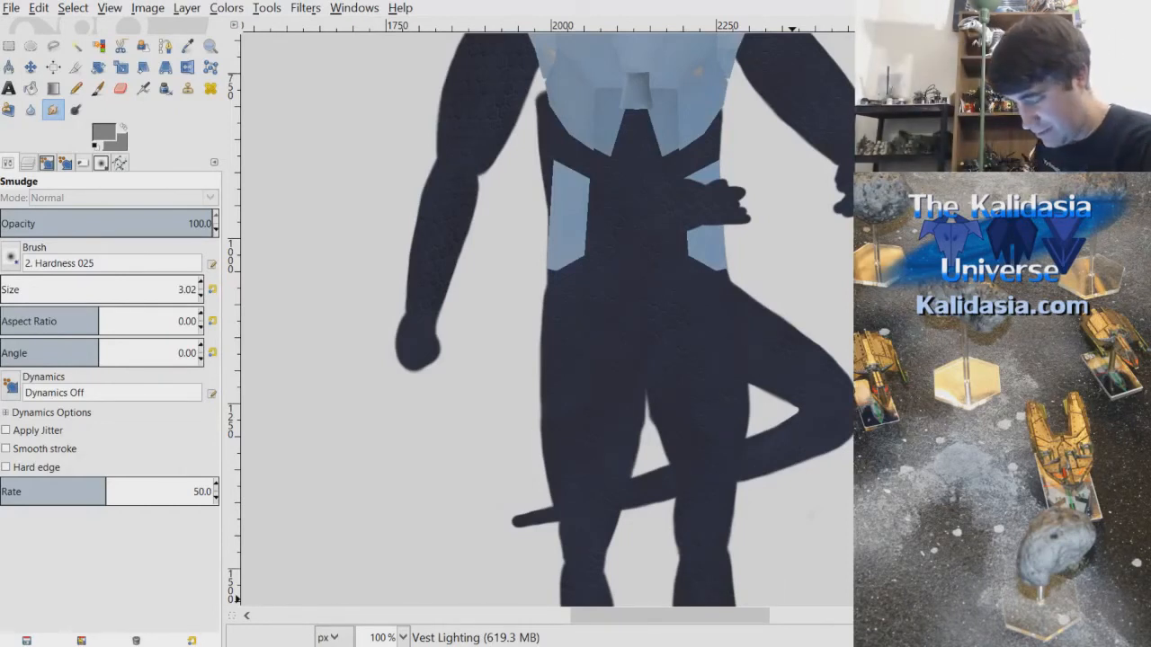
scroll(546, 359, "up", 3)
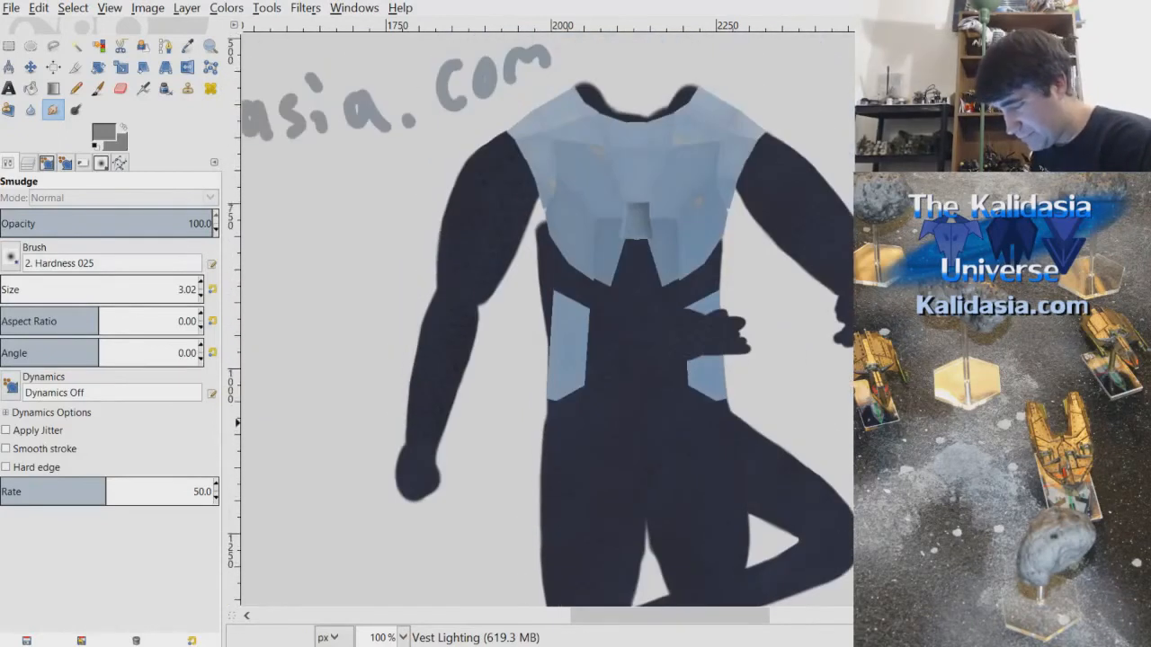
key("2")
scroll(741, 467, "up", 2)
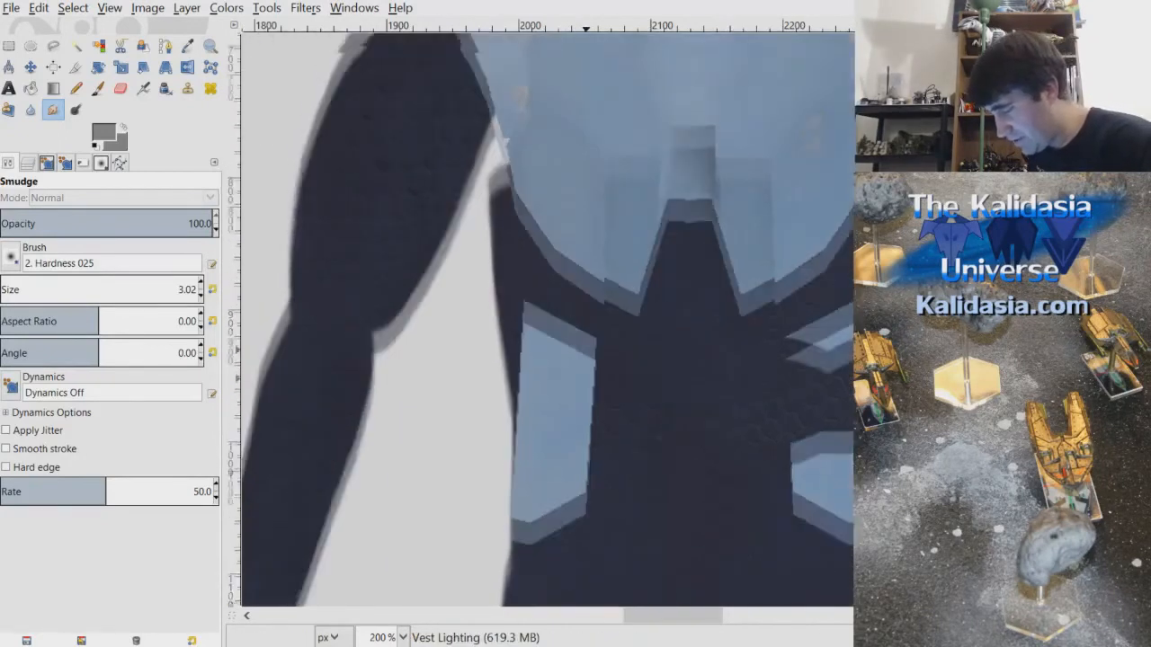
left_click_drag(692, 617, 716, 618)
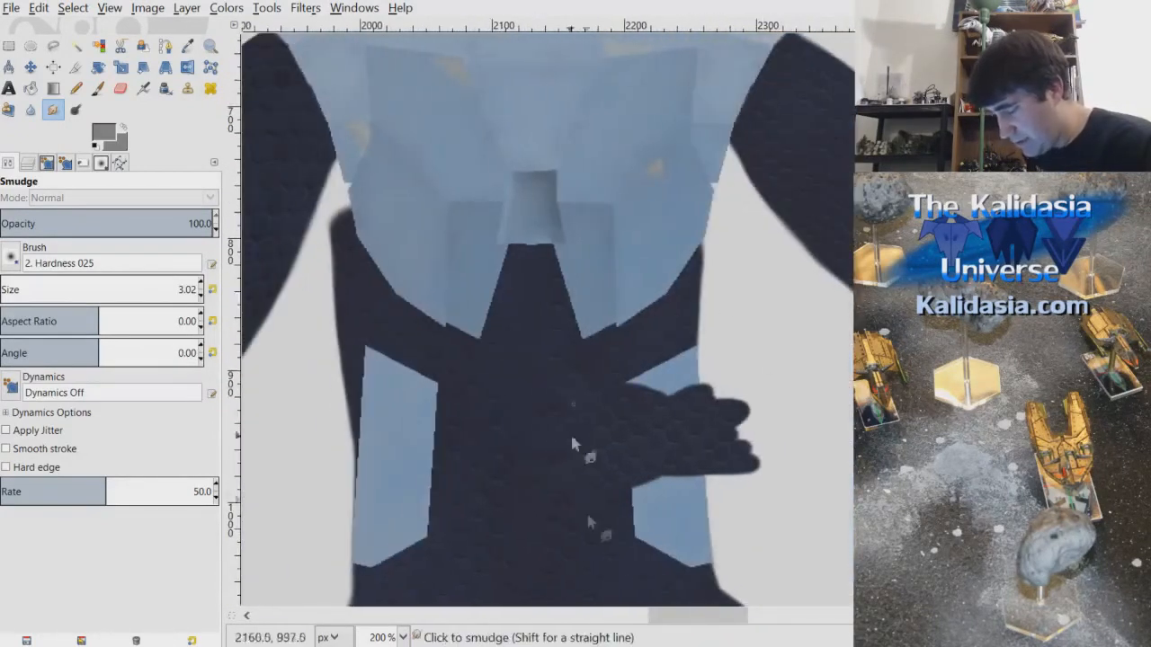
scroll(551, 395, "down", 2)
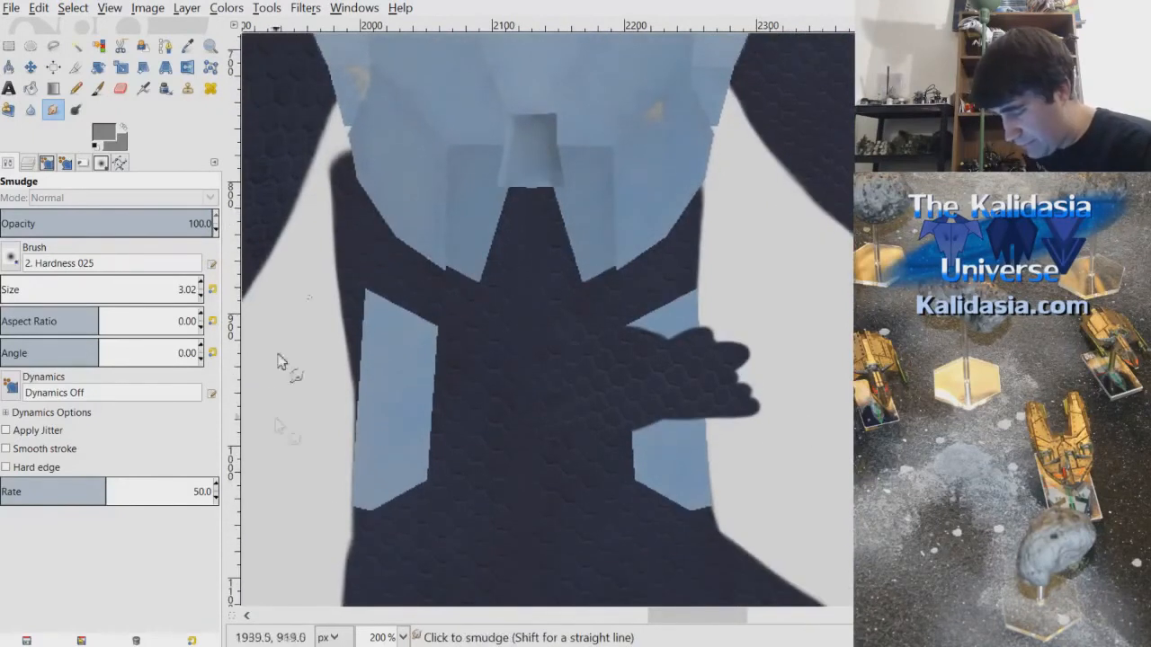
scroll(548, 319, "down", 1)
left_click_drag(719, 620, 705, 623)
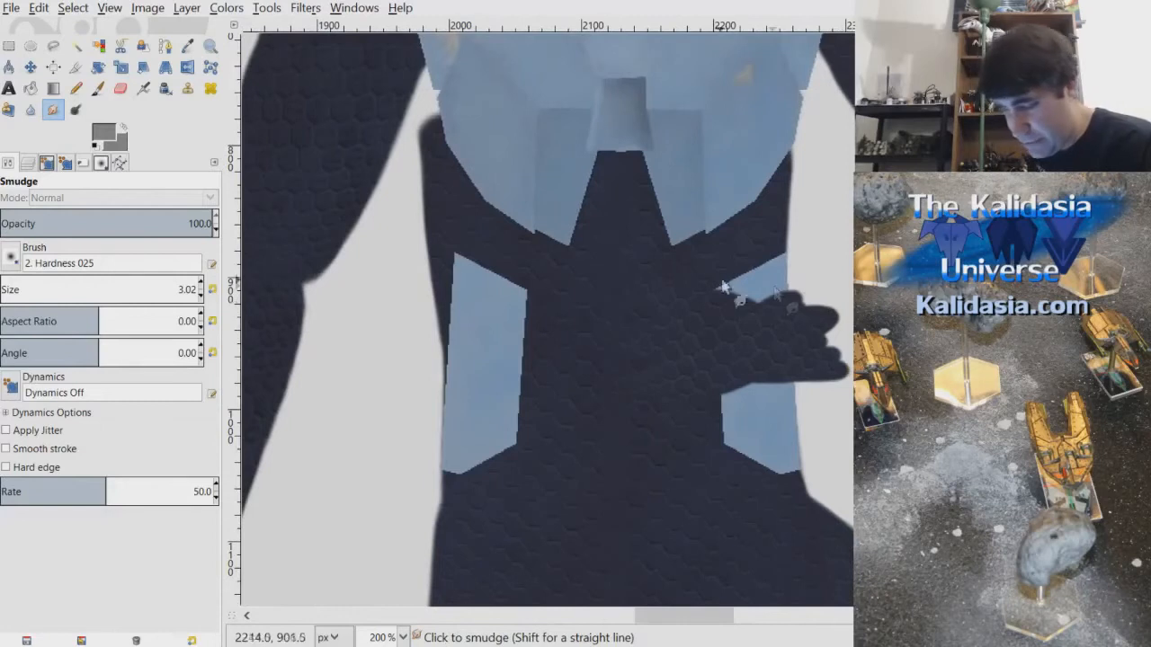
scroll(456, 182, "up", 3)
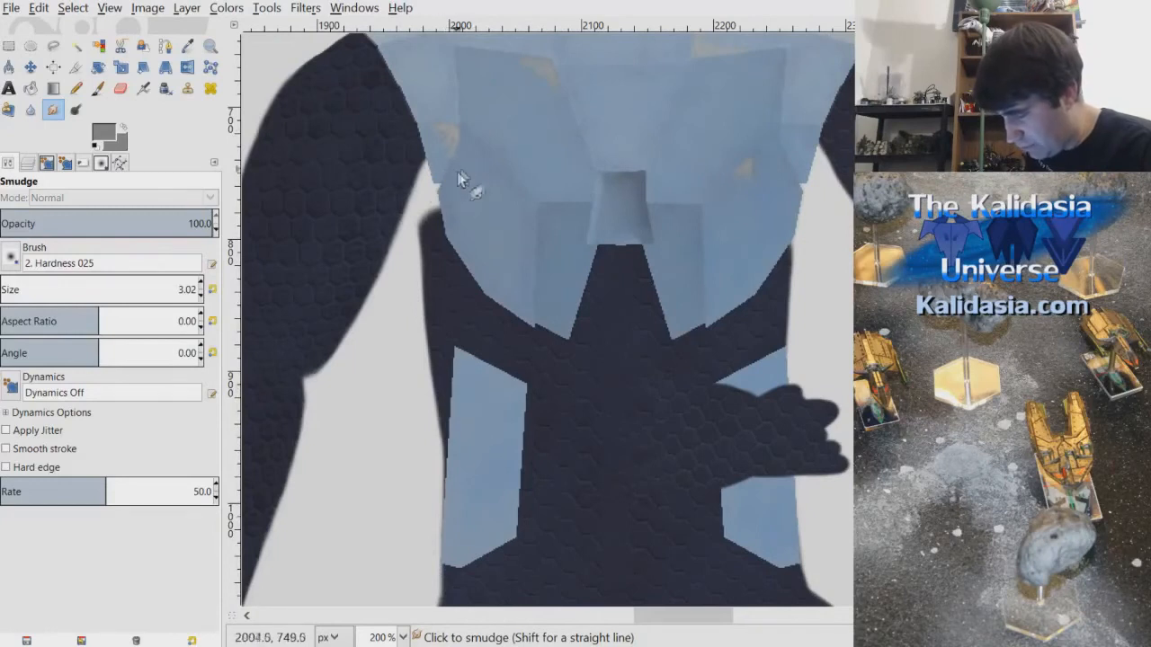
- Make Suite Color the active layer and set the Eraser to the 2. Hardness 075 brush at size 31.07
left_click(27, 163)
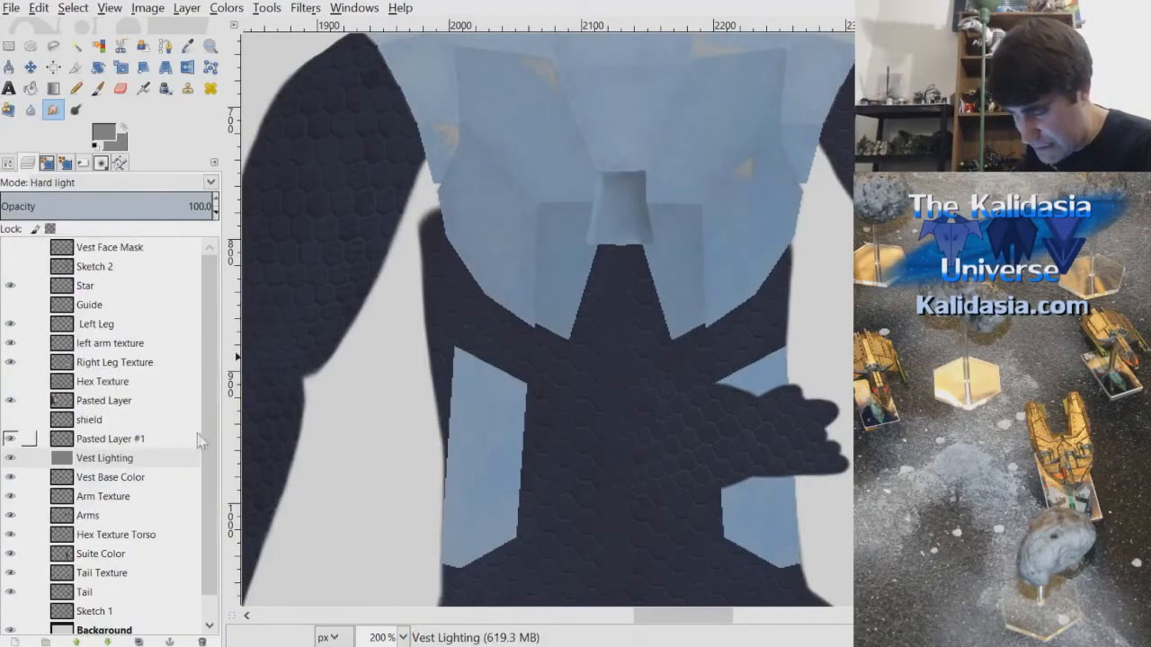
scroll(209, 462, "down", 1)
left_click(122, 530)
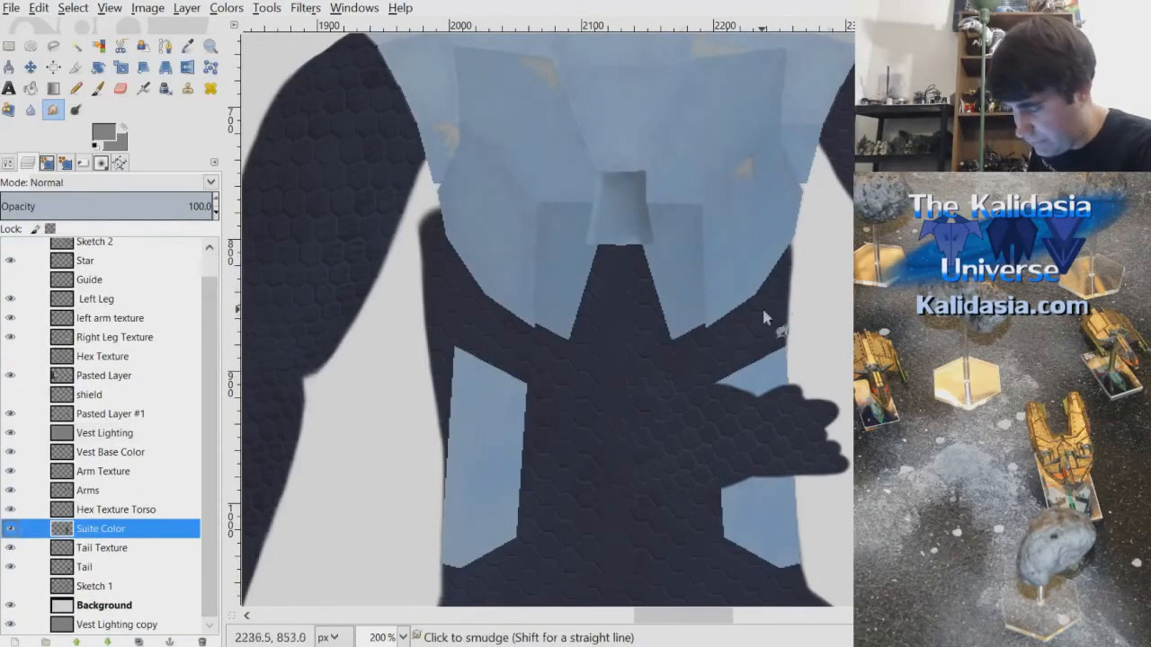
left_click(120, 88)
left_click(9, 165)
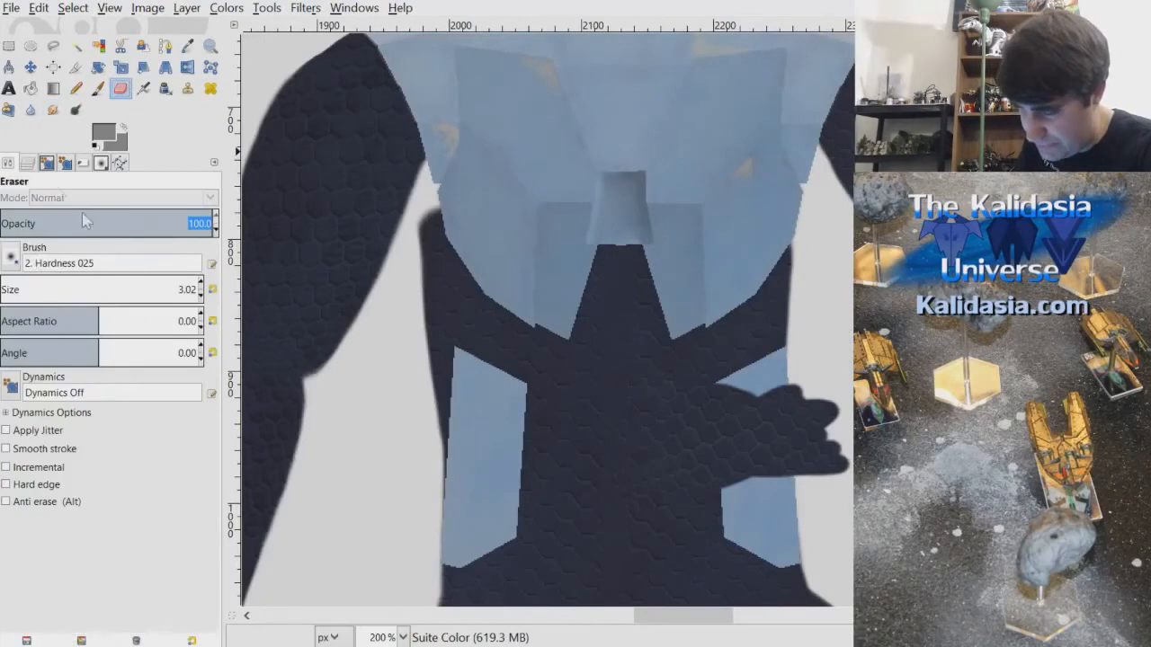
left_click(11, 257)
left_click(101, 302)
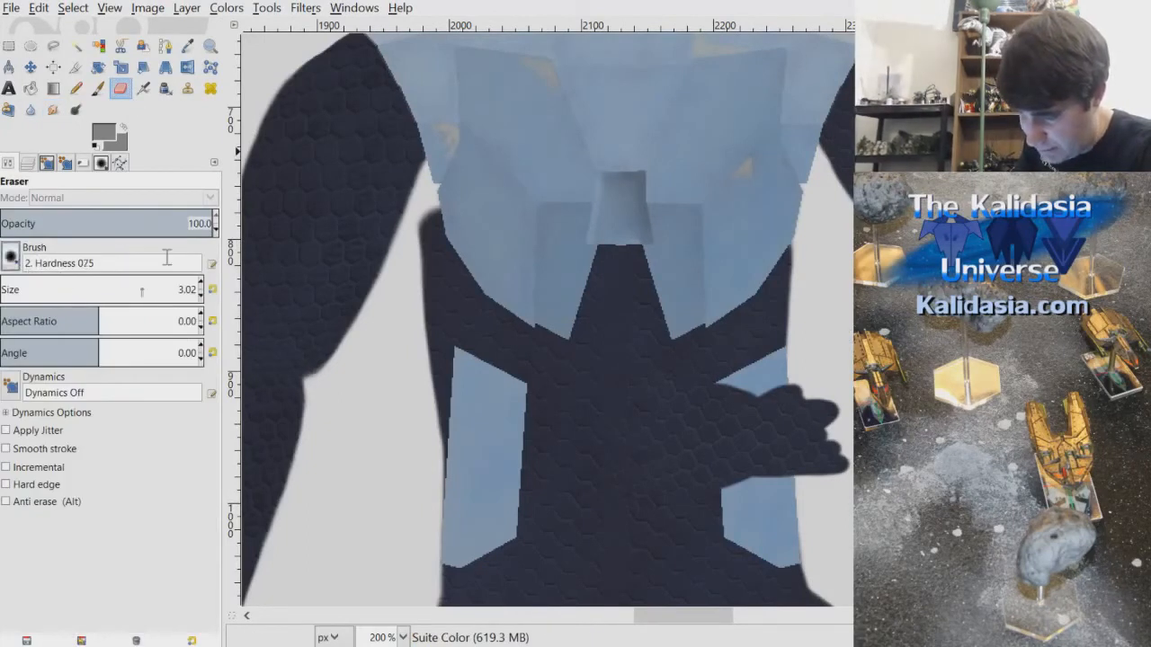
left_click(9, 290)
left_click(8, 290)
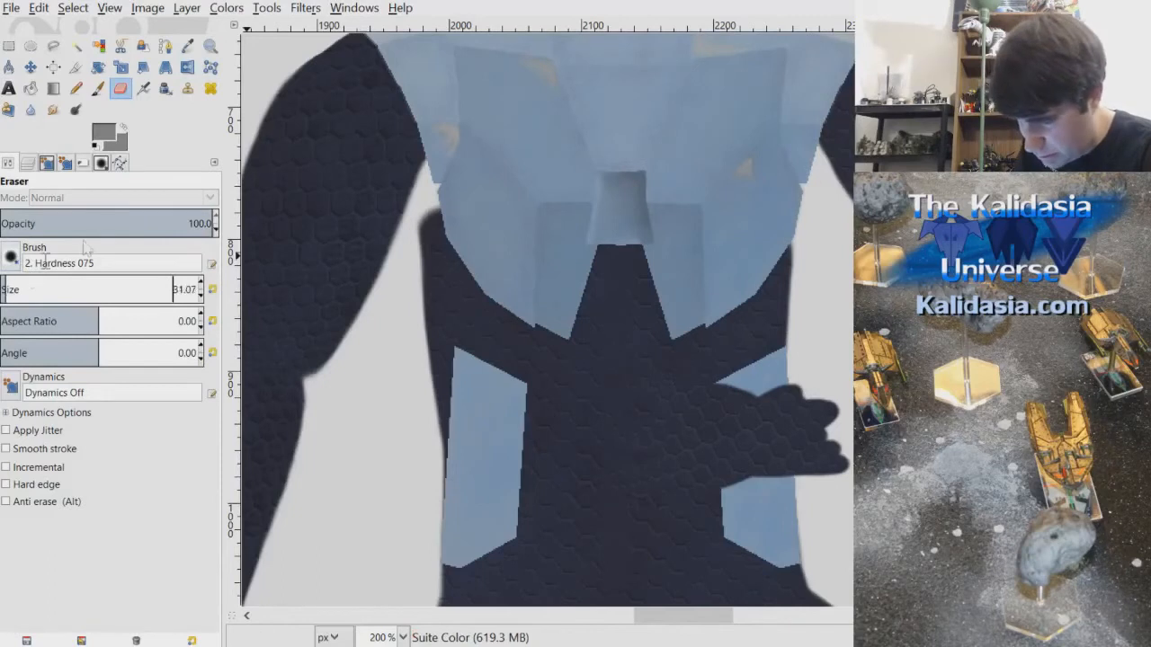
- Erase the excess suit colour along the torso's left edge between armpit and waist, undoing stray strokes, and smudge the trimmed edge
mouse_move(397, 275)
left_mouse_down()
mouse_move(435, 259)
mouse_move(413, 236)
mouse_move(416, 270)
mouse_move(420, 229)
mouse_move(412, 397)
mouse_move(414, 363)
mouse_move(424, 484)
mouse_move(443, 407)
mouse_move(428, 225)
mouse_move(435, 407)
left_mouse_up()
scroll(430, 400, "down", 2, "ctrl")
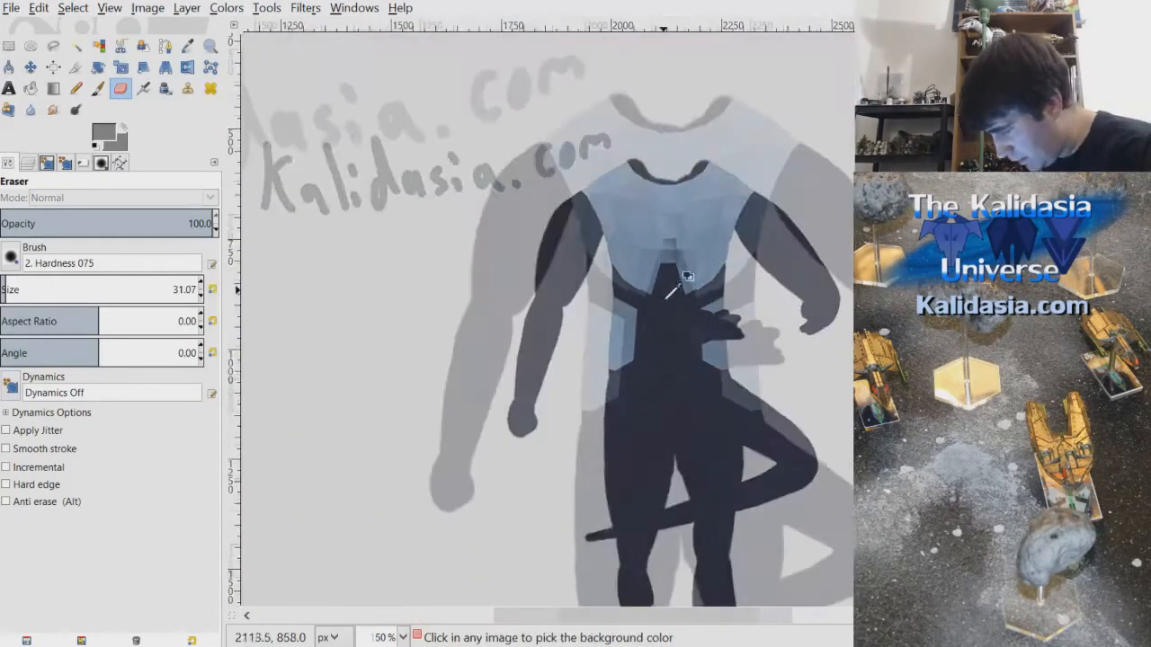
scroll(687, 276, "up", 4, "ctrl")
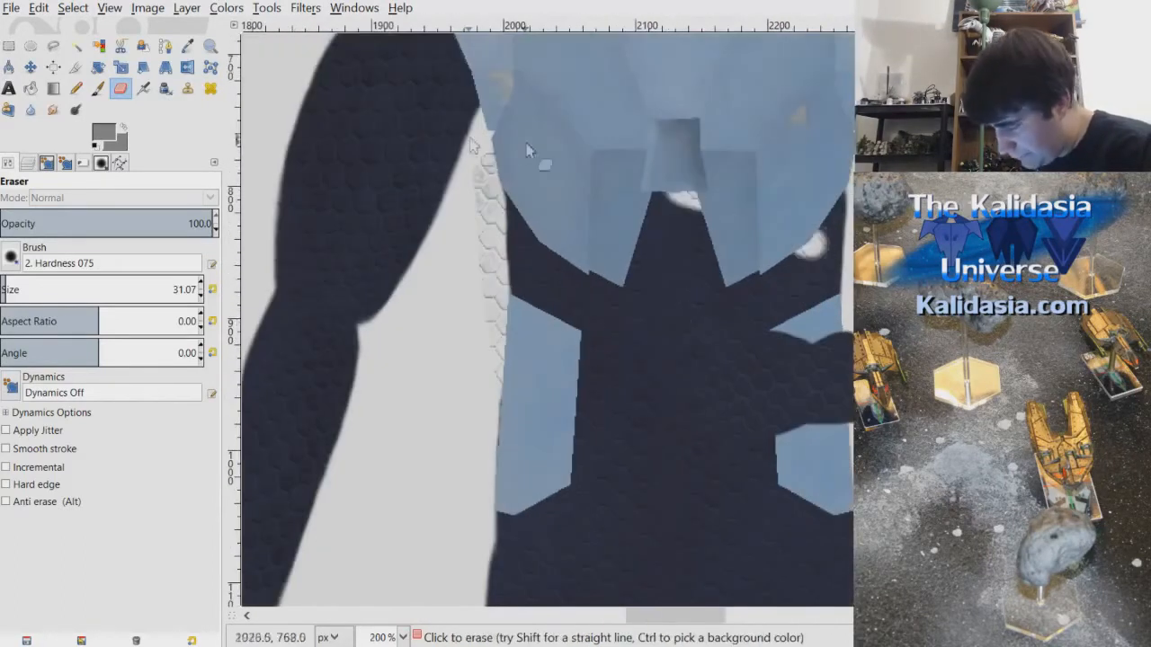
left_click(58, 34)
mouse_move(469, 153)
left_mouse_down()
mouse_move(483, 420)
mouse_move(494, 396)
mouse_move(486, 270)
mouse_move(483, 342)
mouse_move(490, 202)
mouse_move(485, 458)
mouse_move(517, 196)
left_mouse_up()
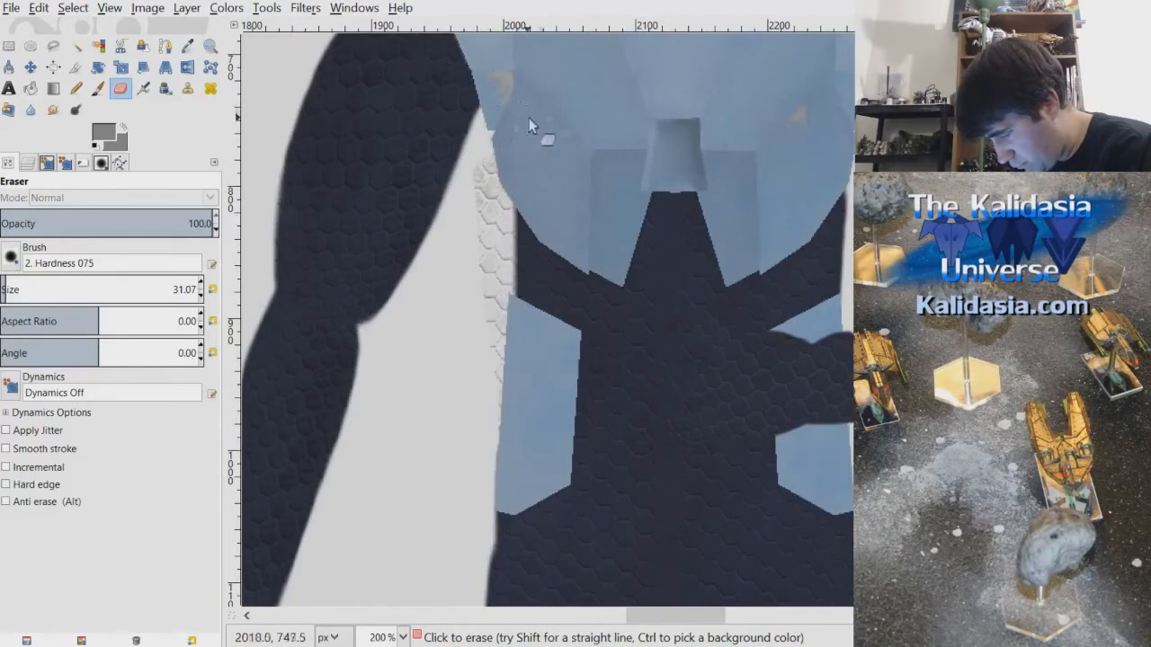
left_click(52, 109)
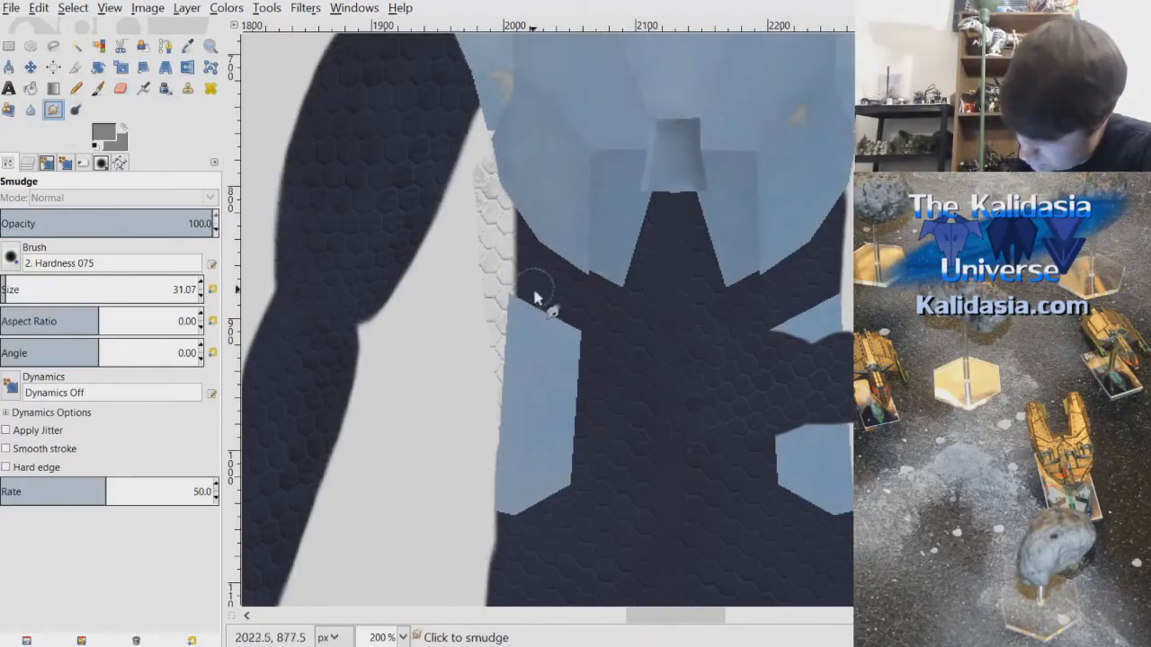
mouse_move(533, 284)
left_mouse_down()
mouse_move(525, 203)
mouse_move(535, 246)
mouse_move(517, 197)
mouse_move(528, 250)
left_mouse_up()
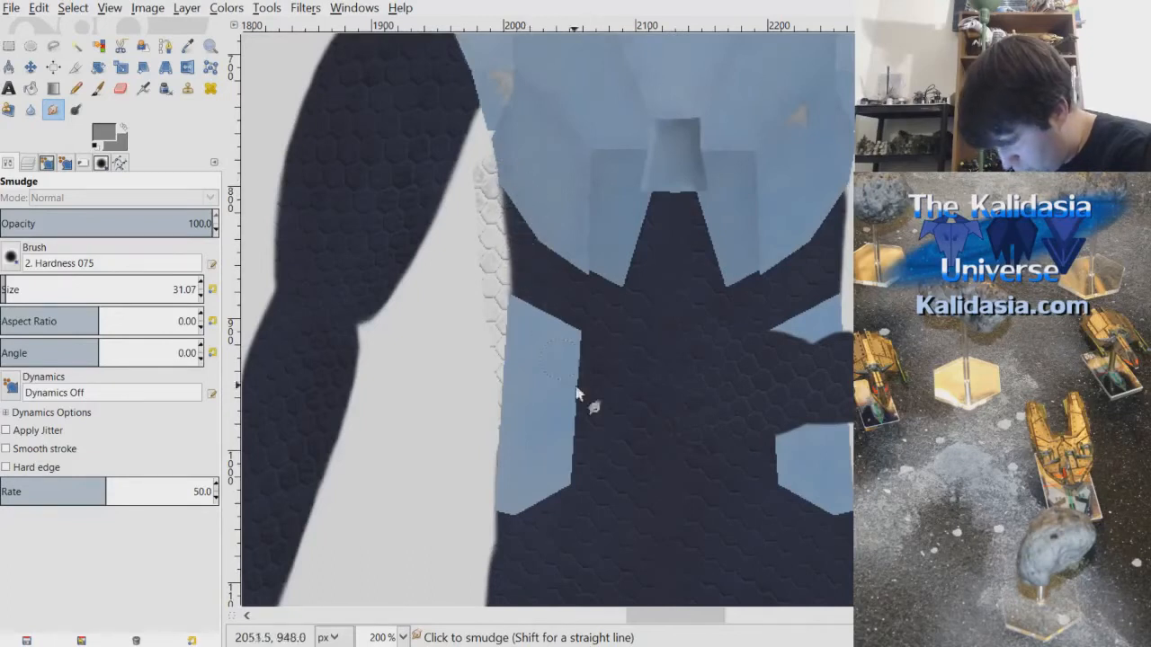
- Erase the leftover hexagon texture outside the torso's left edge on the Hex Texture Torso layer
left_click(64, 164)
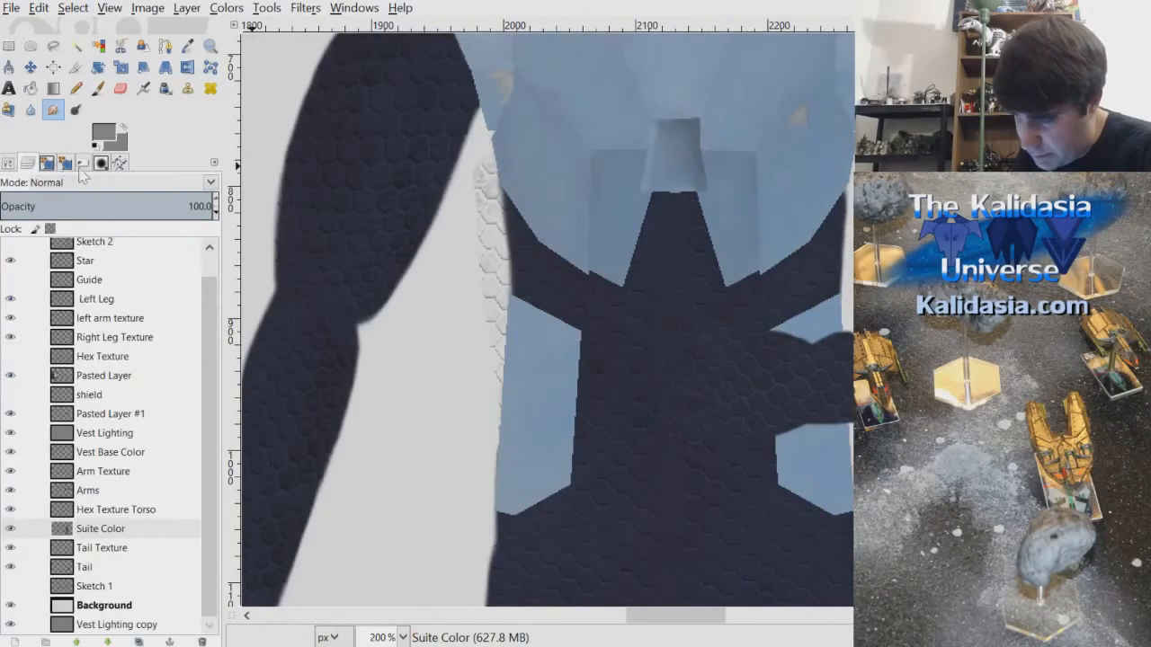
left_click(173, 513)
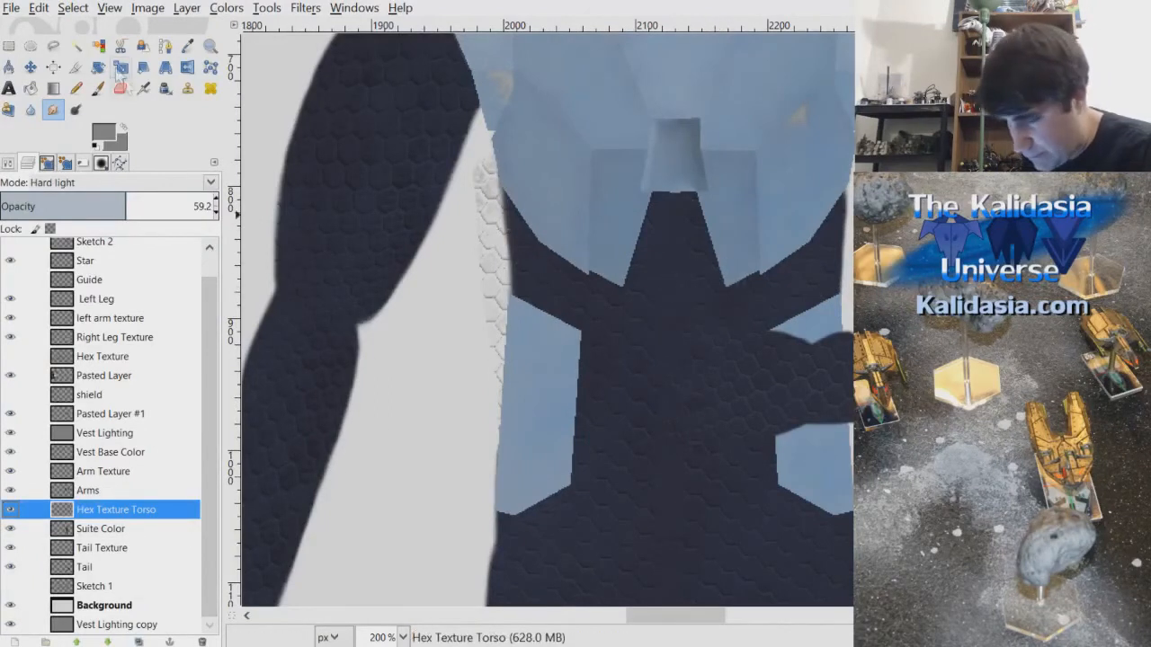
left_click(120, 87)
mouse_move(462, 290)
left_mouse_down()
mouse_move(487, 419)
mouse_move(489, 291)
mouse_move(477, 238)
mouse_move(478, 223)
mouse_move(480, 256)
mouse_move(485, 183)
mouse_move(489, 434)
mouse_move(488, 187)
mouse_move(492, 347)
left_mouse_up()
scroll(492, 339, "down", 3)
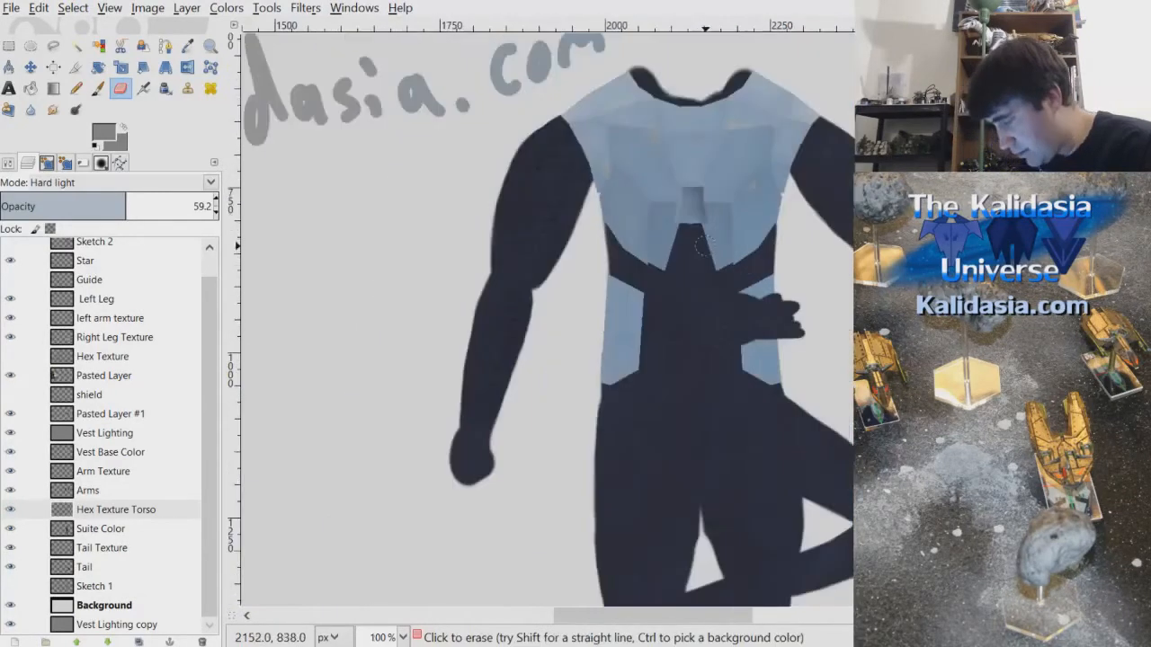
- Check both sides of the trimmed torso and save the artwork to its existing Alendar.xcf file
scroll(780, 550, "right", 3)
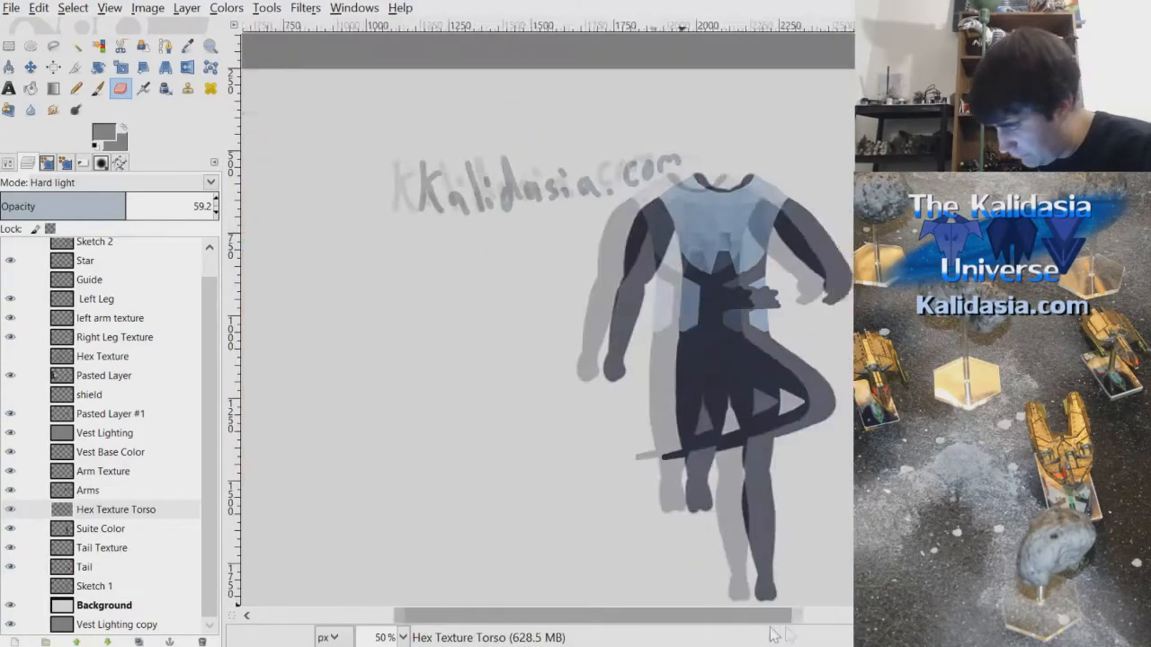
scroll(695, 332, "up", 2)
scroll(706, 335, "up", 2)
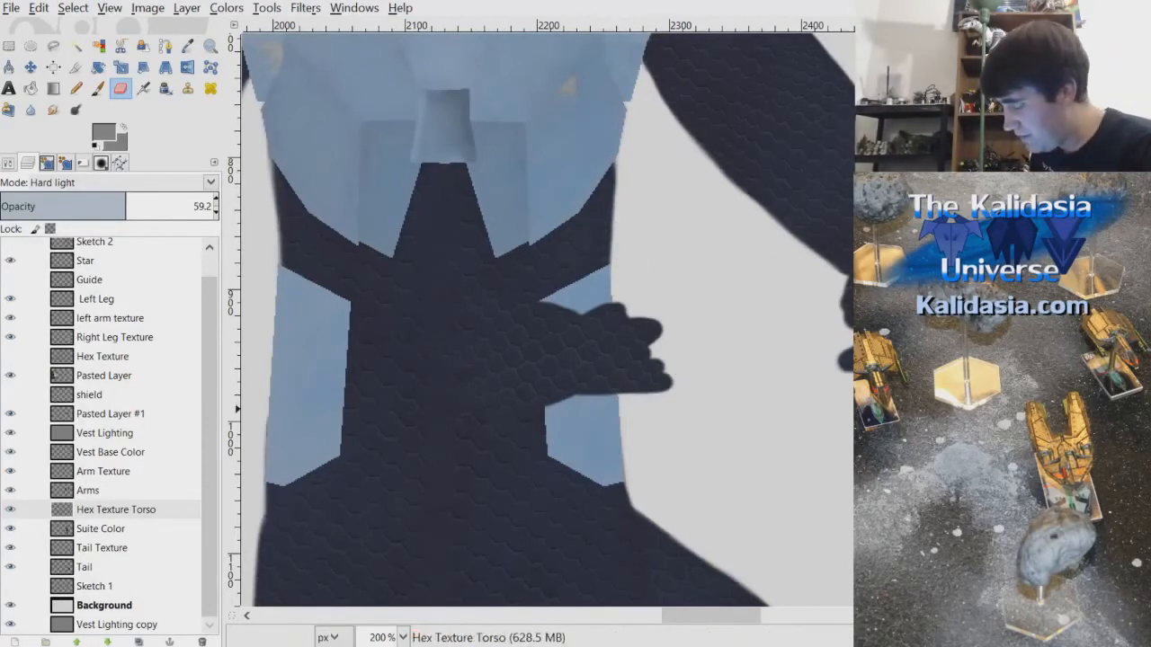
scroll(733, 568, "left", 3)
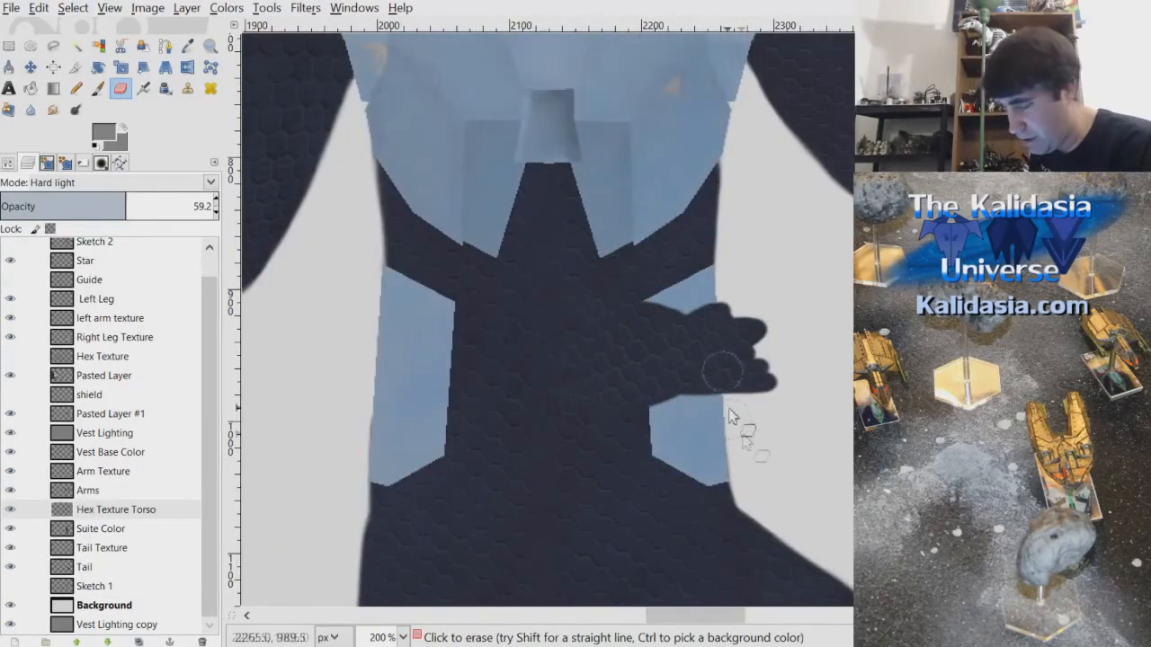
key("ctrl+s")
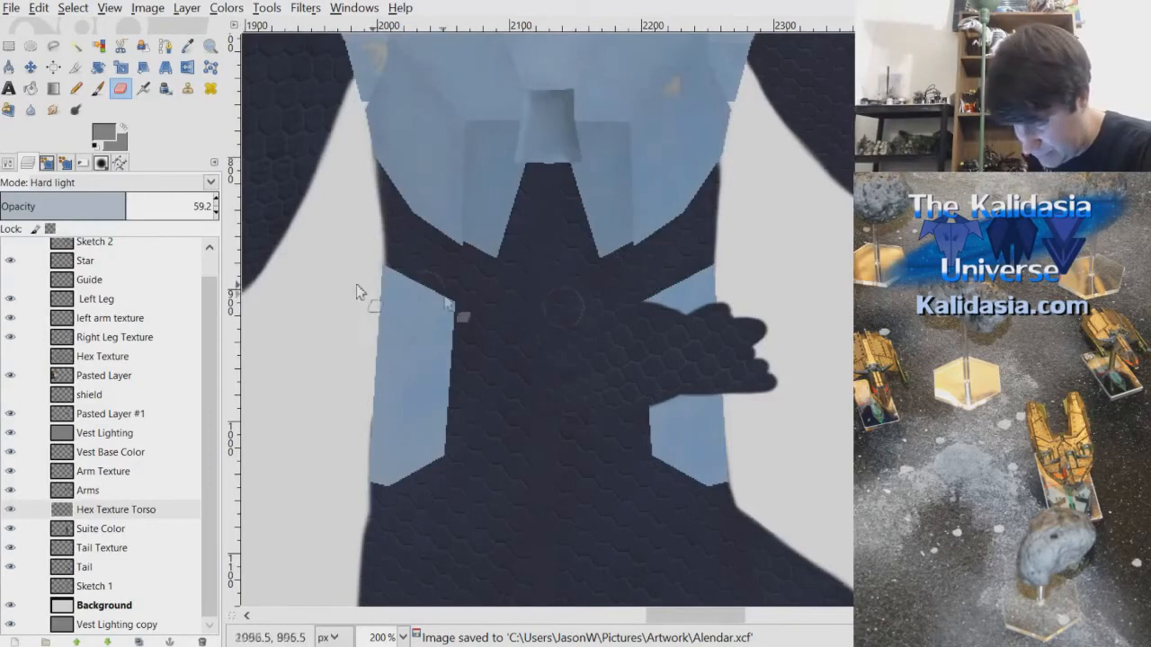
- Airbrush blue-violet patches over both lower side panels on Vest Base Color with the Acrylic 03 brush, size 31.07, jitter amount 1.63
left_click(141, 454)
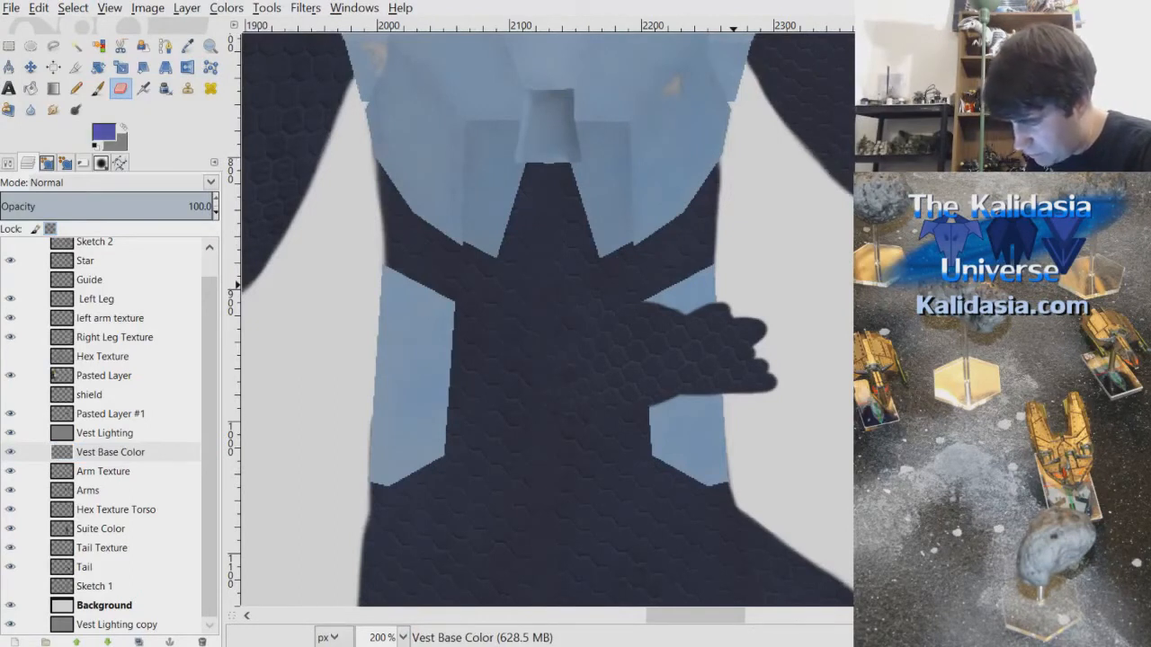
left_click(143, 87)
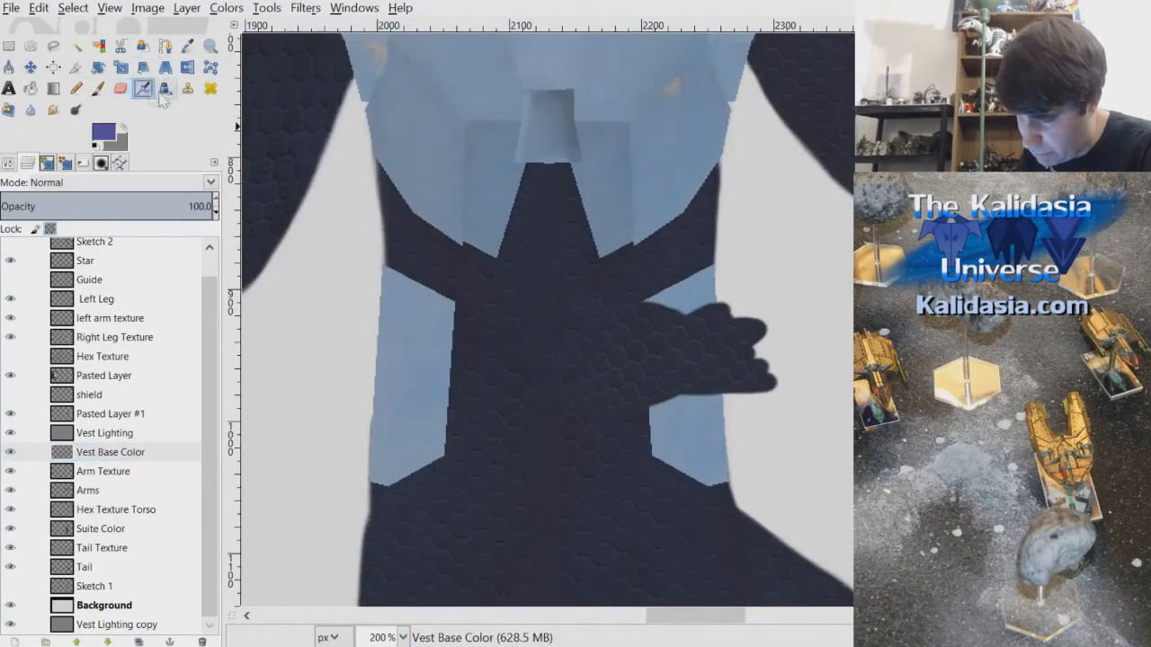
left_click(97, 164)
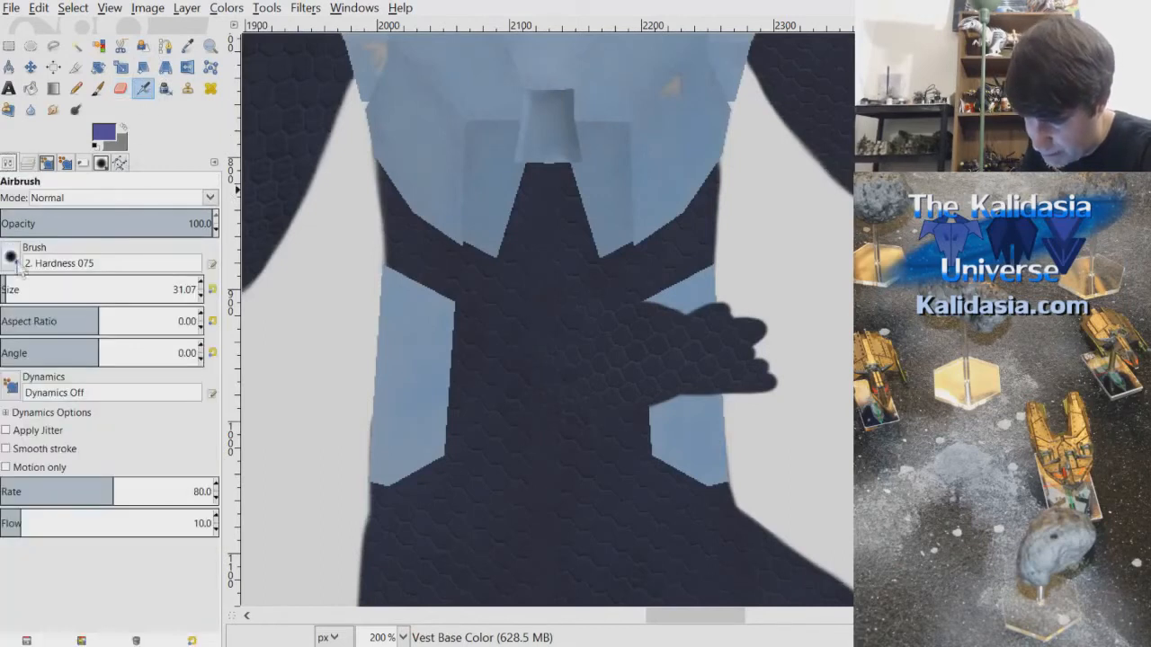
left_click(101, 319)
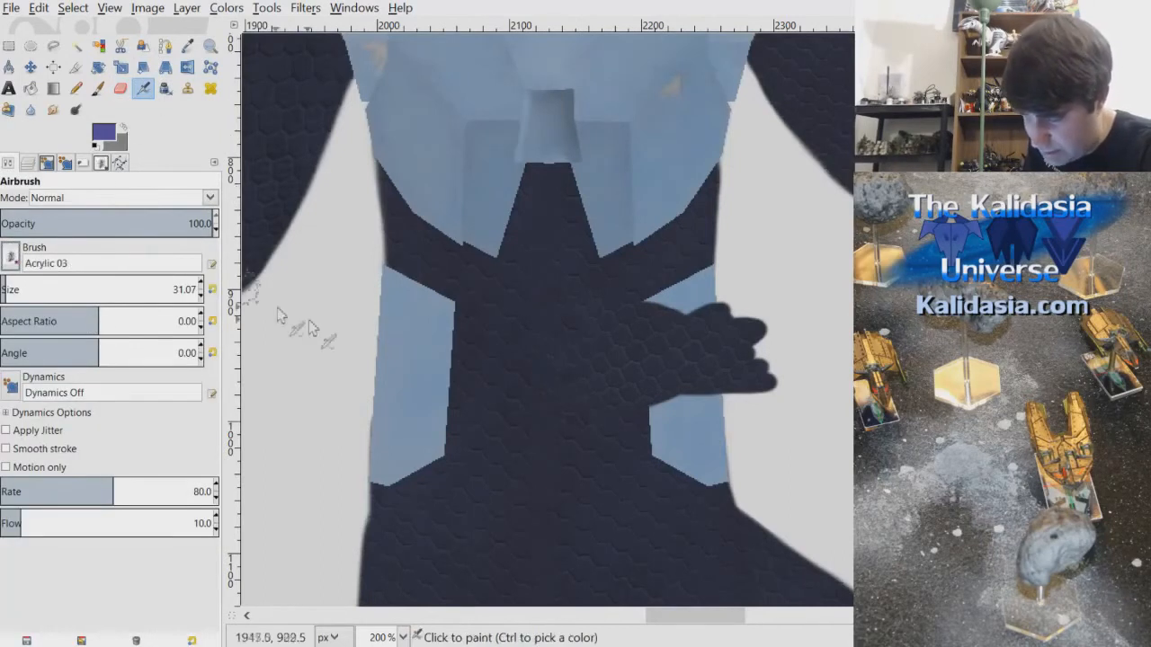
mouse_move(426, 363)
left_mouse_down()
mouse_move(439, 413)
mouse_move(426, 430)
mouse_move(446, 439)
mouse_move(426, 310)
left_mouse_up()
left_click(50, 431)
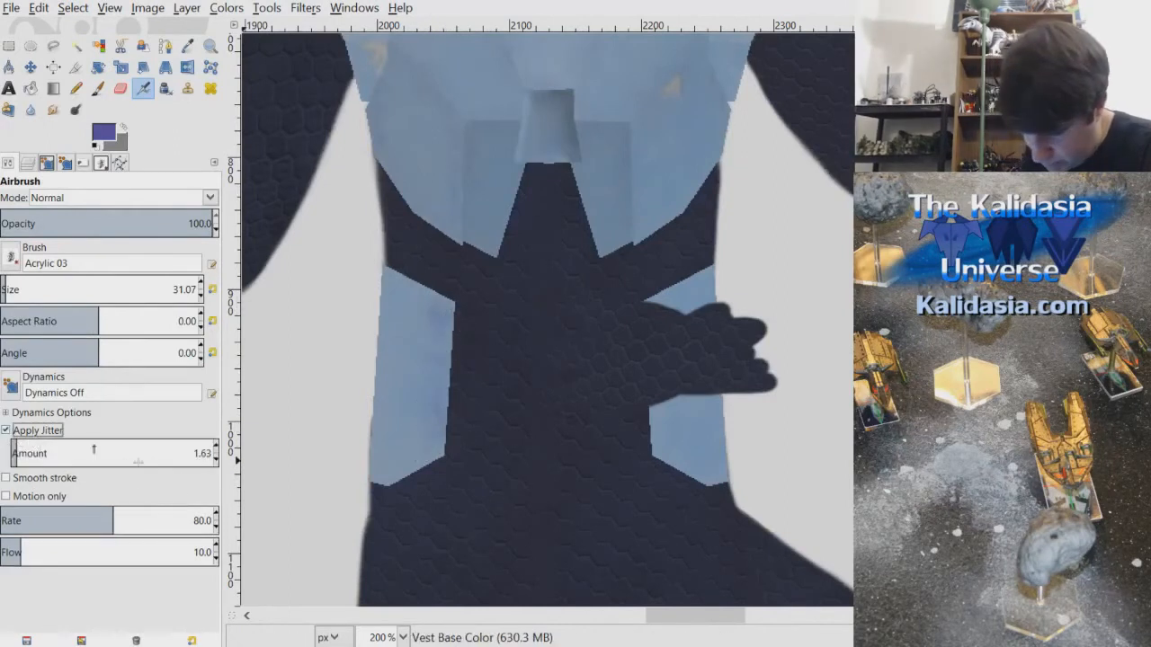
mouse_move(449, 411)
left_mouse_down()
mouse_move(436, 452)
mouse_move(391, 467)
mouse_move(441, 349)
mouse_move(440, 305)
left_mouse_up()
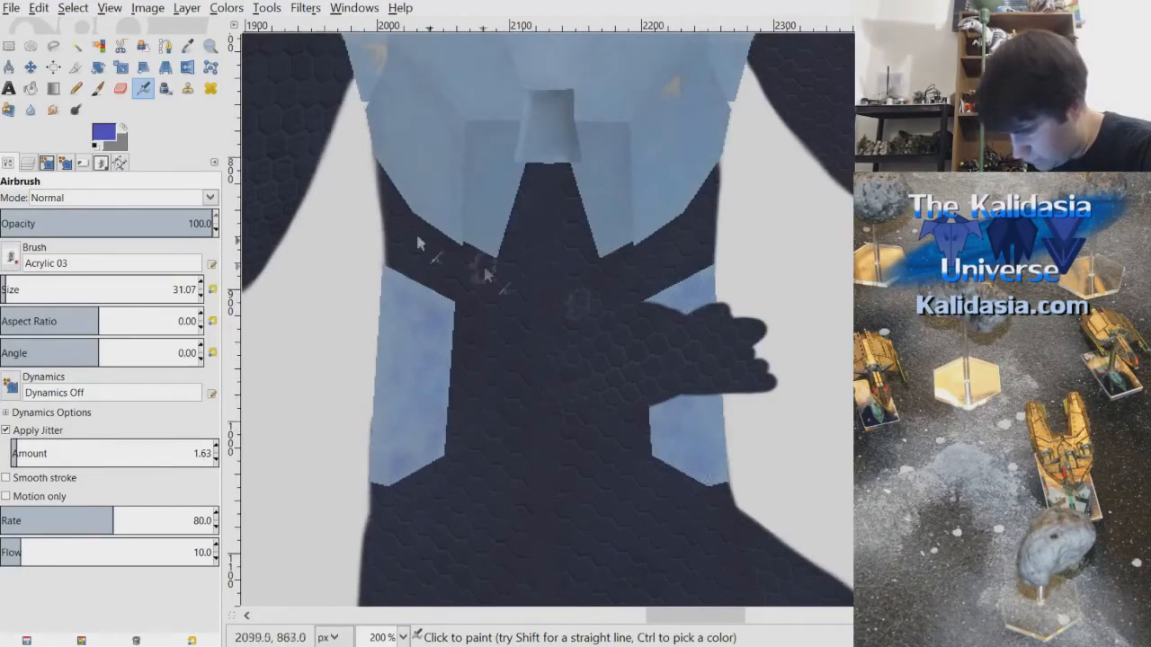
- Smudge the blue-violet patches smoothly into the lower side panels with the Acrylic 03 brush
key("s")
left_click_drag(402, 346, 417, 311)
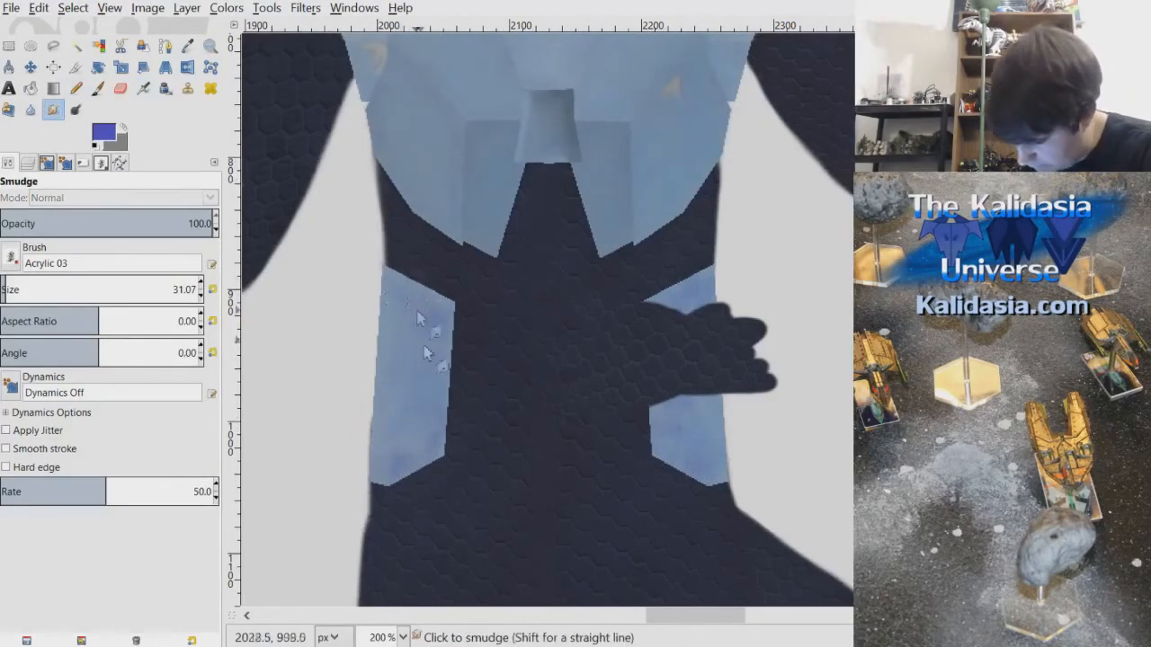
mouse_move(421, 360)
left_mouse_down()
mouse_move(427, 313)
mouse_move(427, 409)
mouse_move(382, 457)
mouse_move(408, 437)
mouse_move(391, 475)
mouse_move(385, 374)
mouse_move(425, 333)
mouse_move(440, 434)
mouse_move(444, 313)
mouse_move(413, 356)
mouse_move(376, 333)
mouse_move(404, 418)
mouse_move(380, 487)
mouse_move(431, 442)
mouse_move(434, 486)
mouse_move(452, 399)
mouse_move(421, 282)
mouse_move(449, 304)
mouse_move(414, 298)
left_mouse_up()
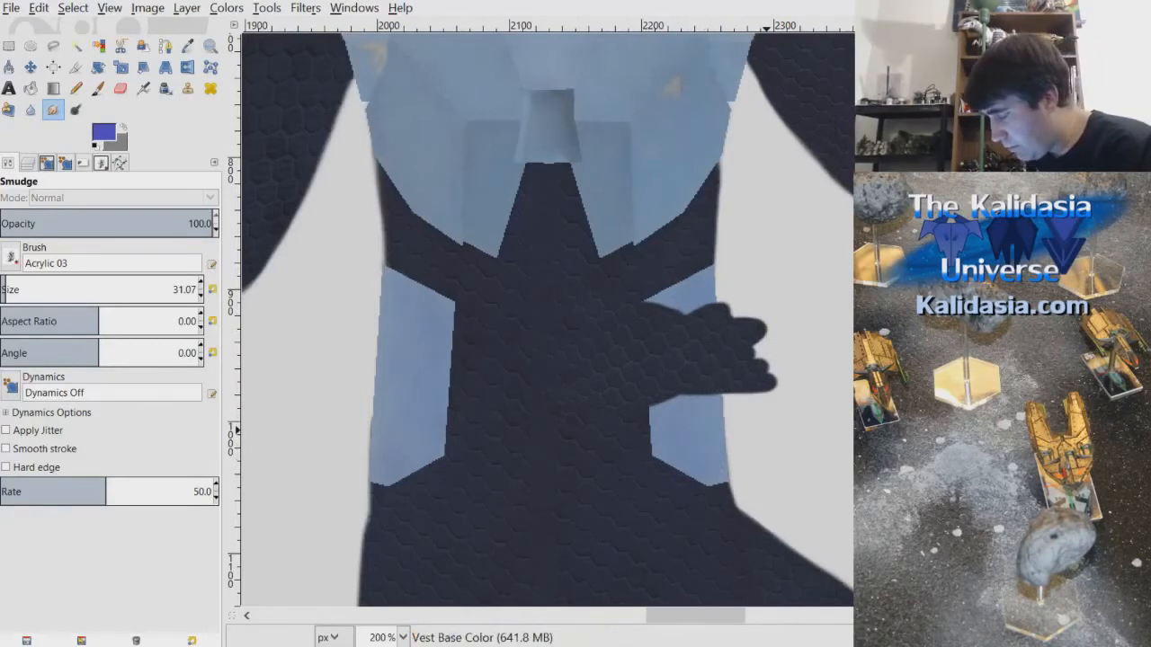
scroll(767, 432, "up", 2)
scroll(768, 431, "up", 3)
scroll(767, 432, "down", 3)
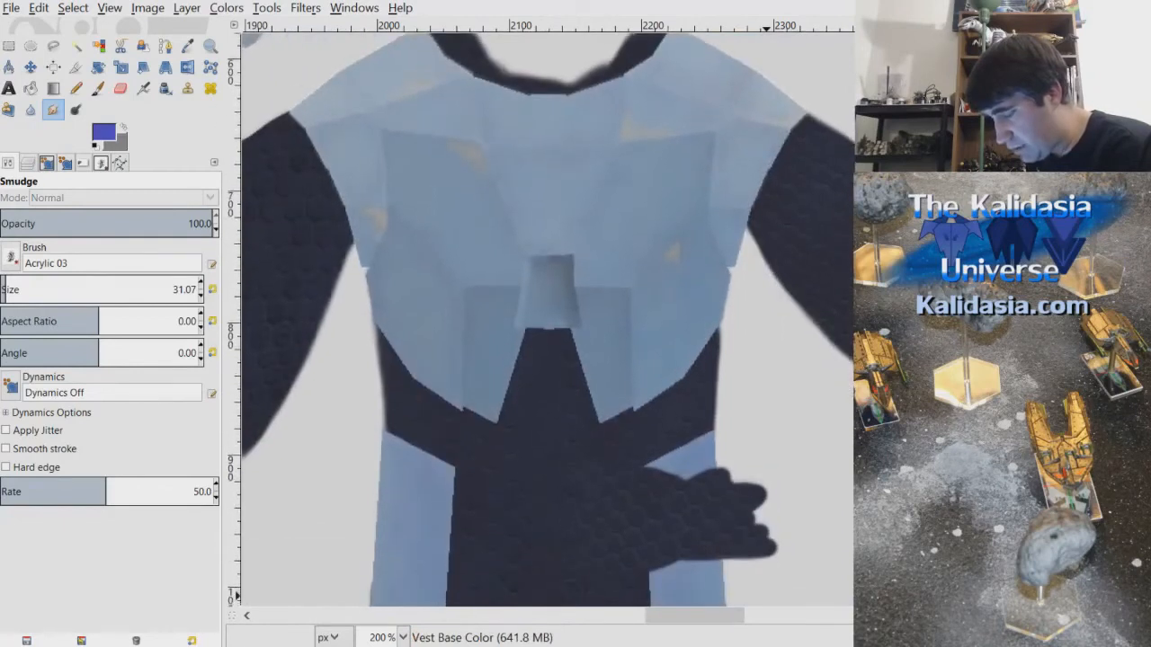
scroll(768, 431, "up", 2)
scroll(768, 432, "down", 4)
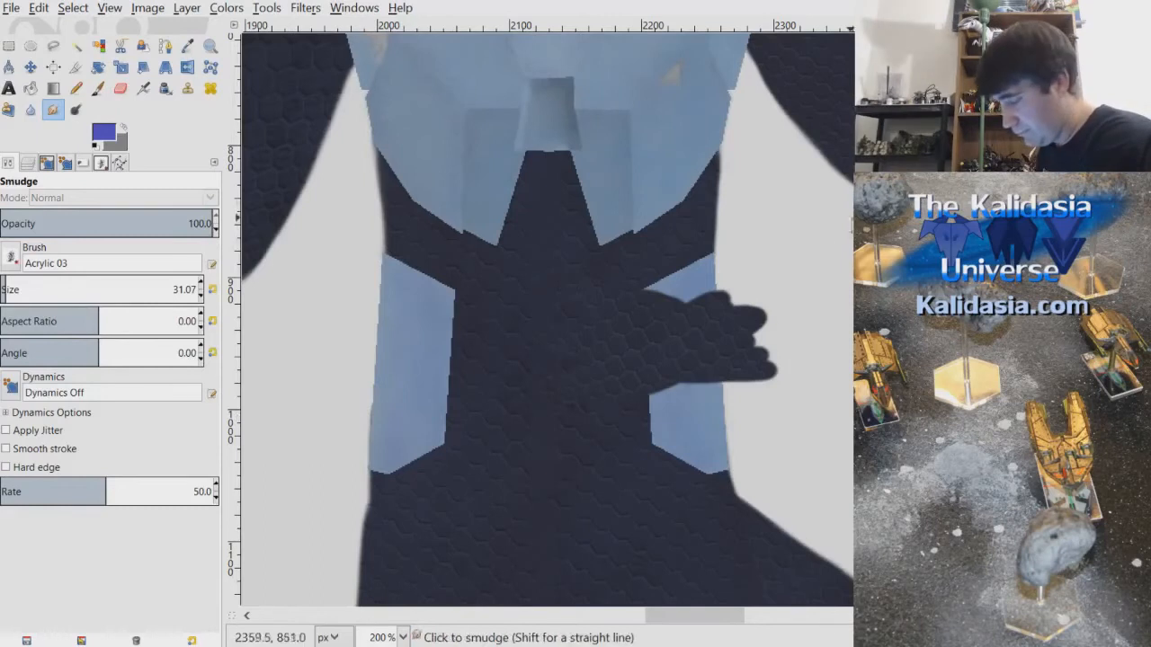
- Select the Vest Lighting layer and sample its neutral grey over the left lower side panel as the foreground color
scroll(539, 315, "up", 1)
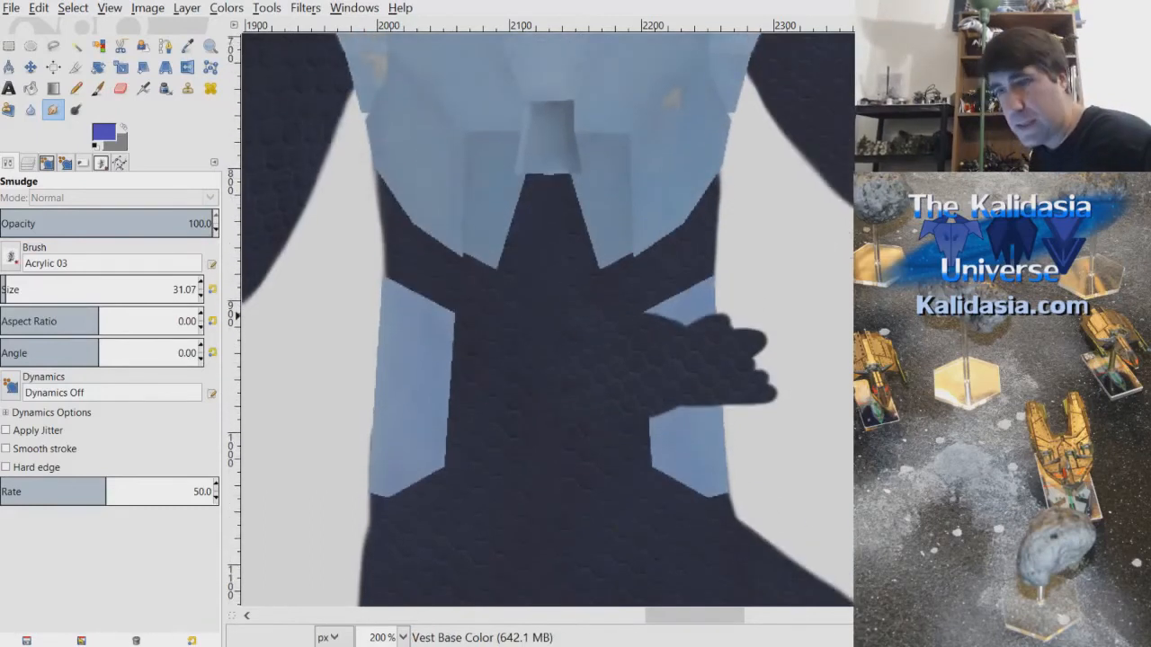
scroll(593, 337, "down", 1)
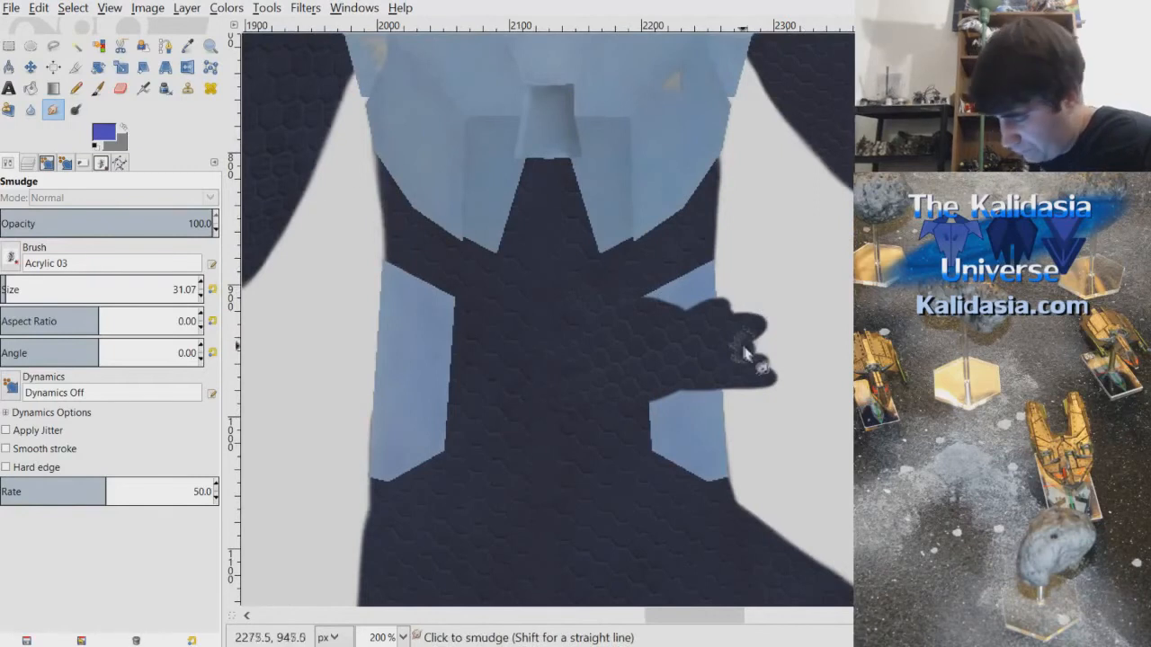
scroll(379, 396, "up", 1)
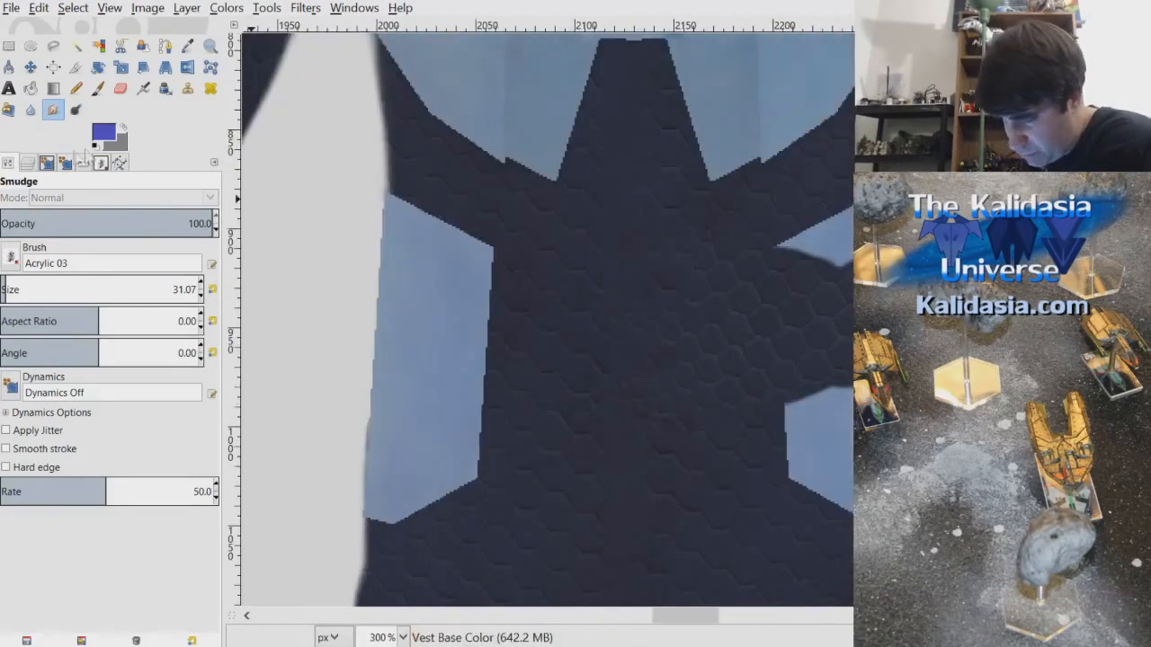
left_click(29, 163)
left_click(149, 432)
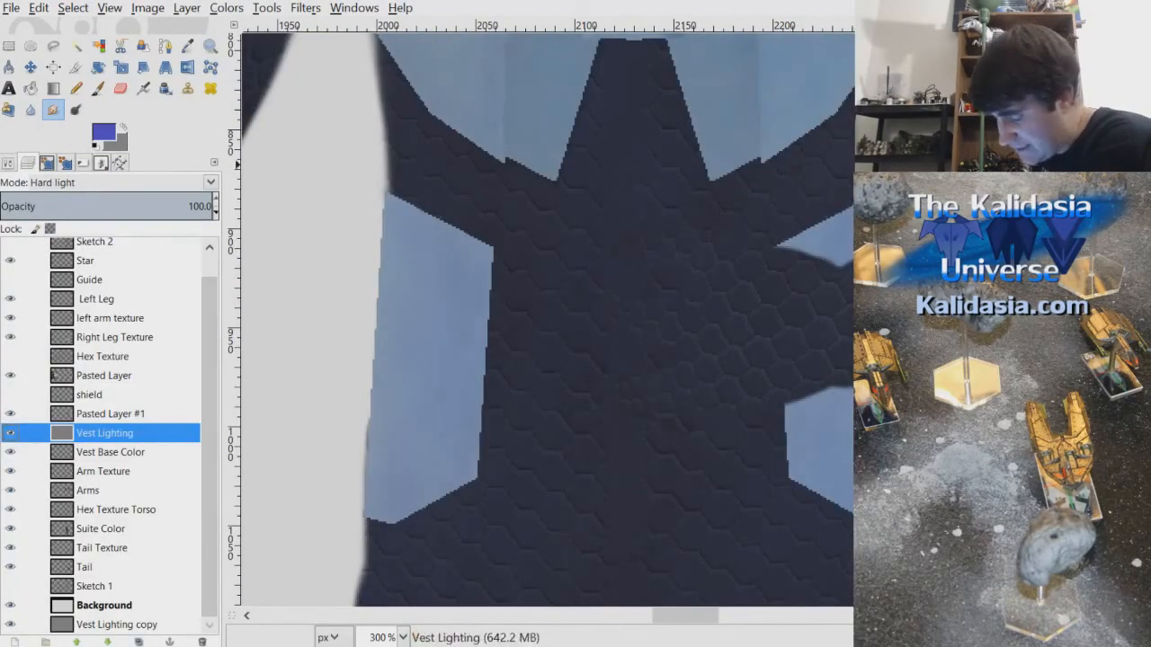
left_click_drag(715, 617, 701, 624)
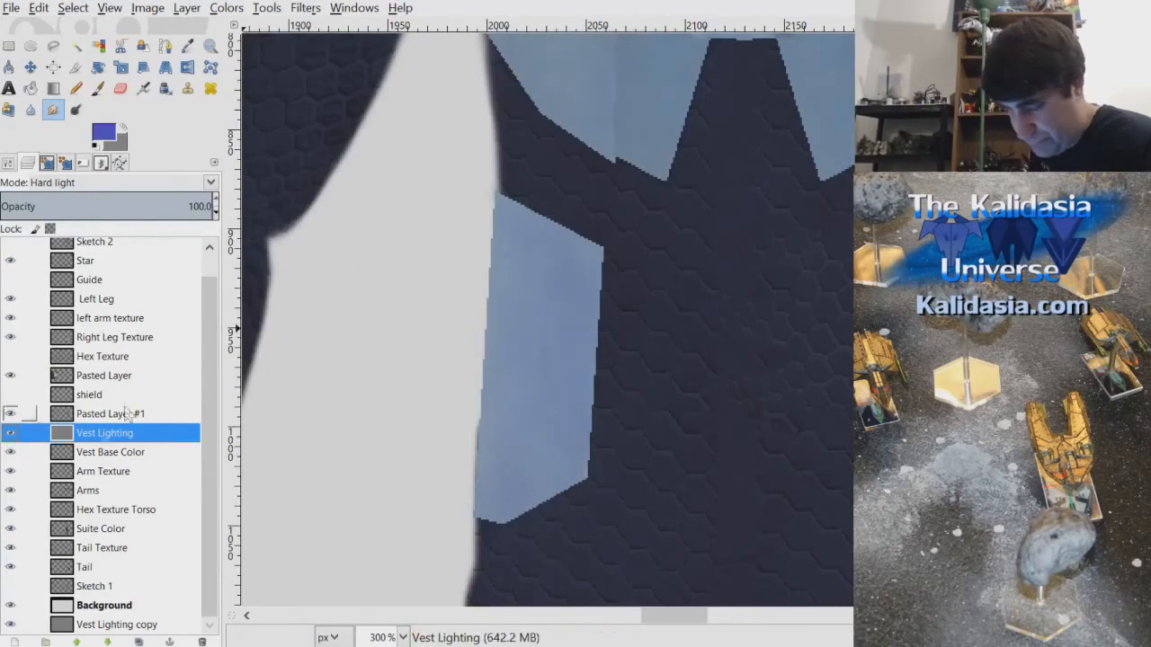
left_click(187, 45)
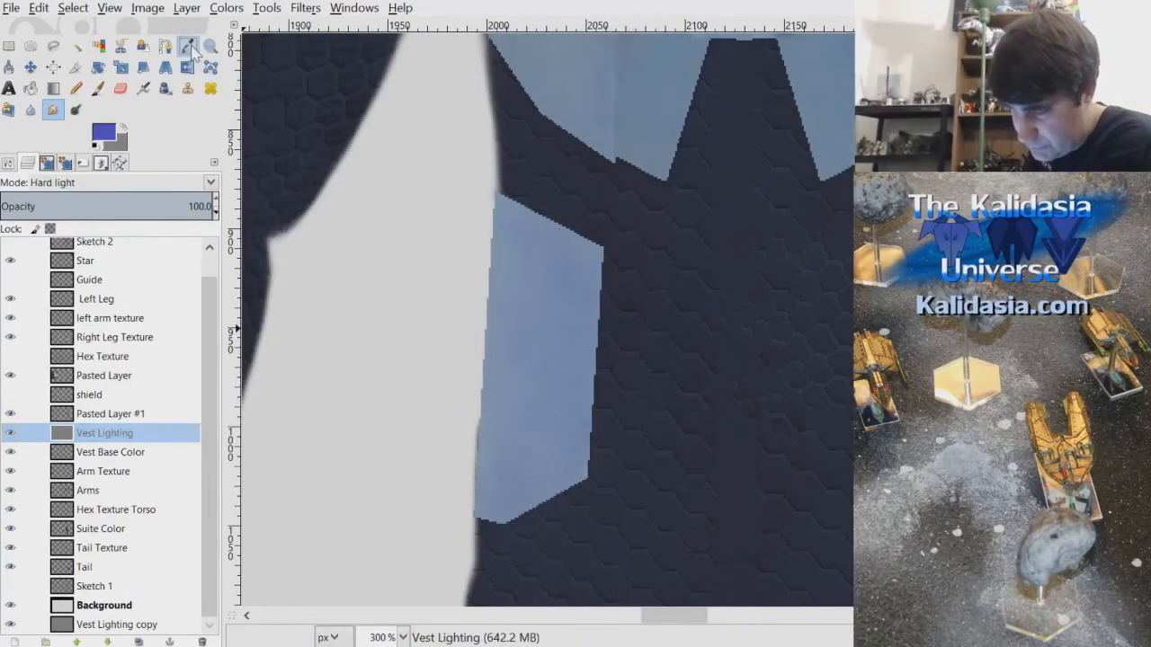
left_click(546, 350)
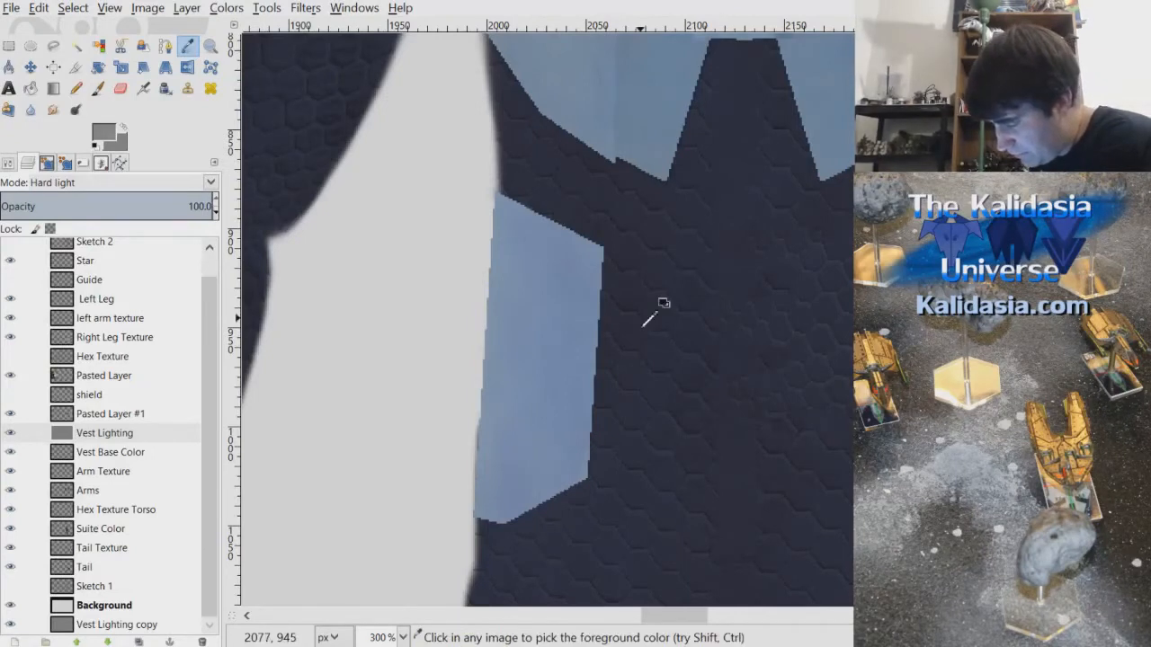
- Paint light bevel lines inside the left side panel's upper and inner edges with the Paintbrush, 2. Hardness 075, size 4.07
left_click(98, 87)
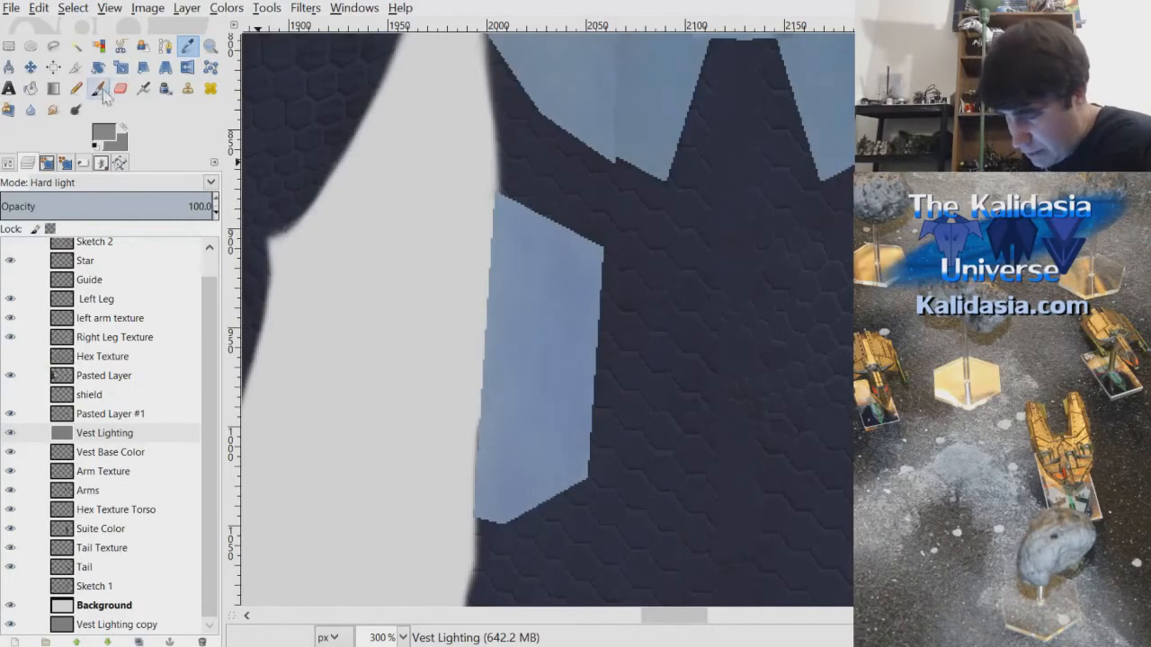
left_click(100, 166)
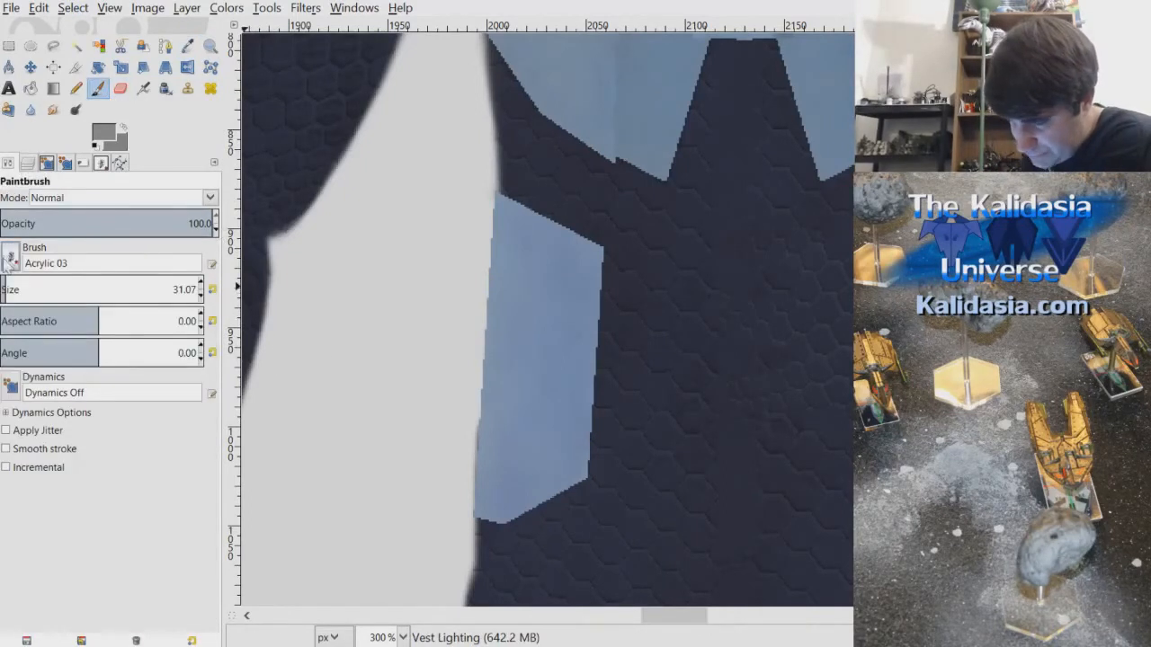
left_click(98, 295)
scroll(203, 302, "down", 3)
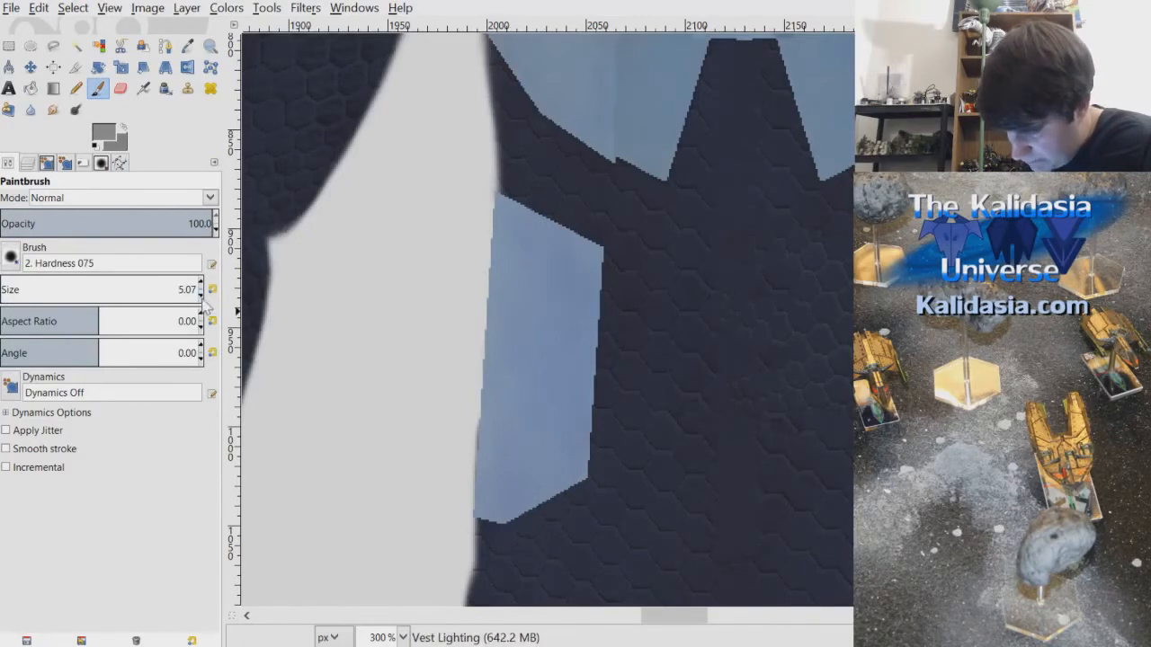
scroll(544, 289, "up", 1, "ctrl")
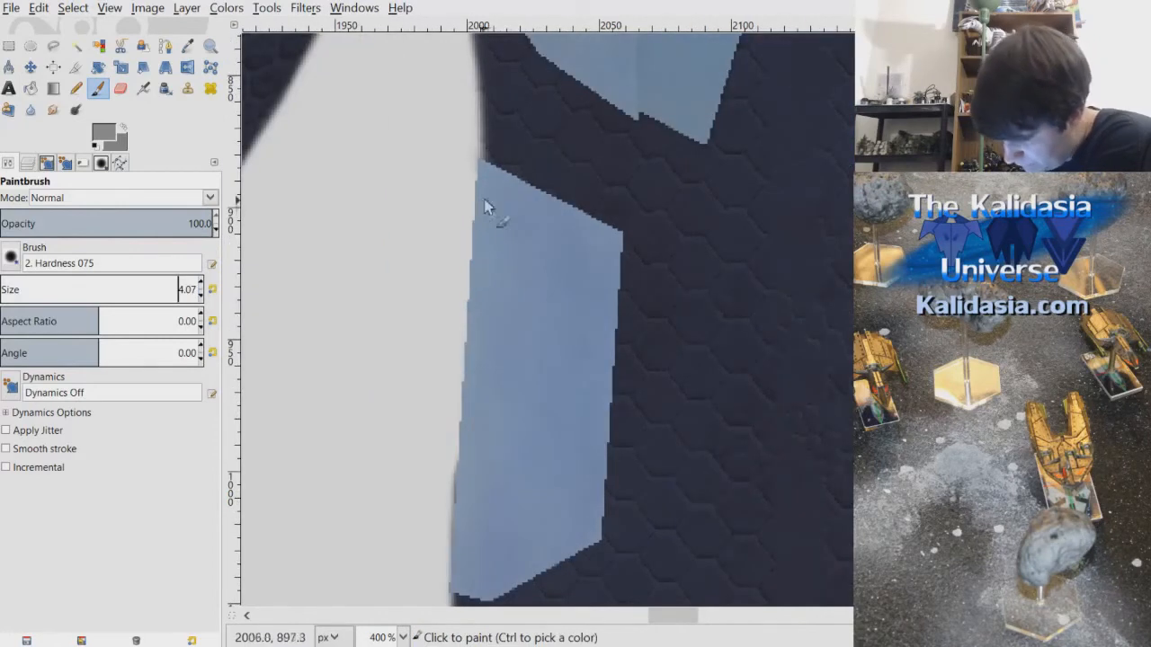
left_click_drag(494, 220, 571, 278)
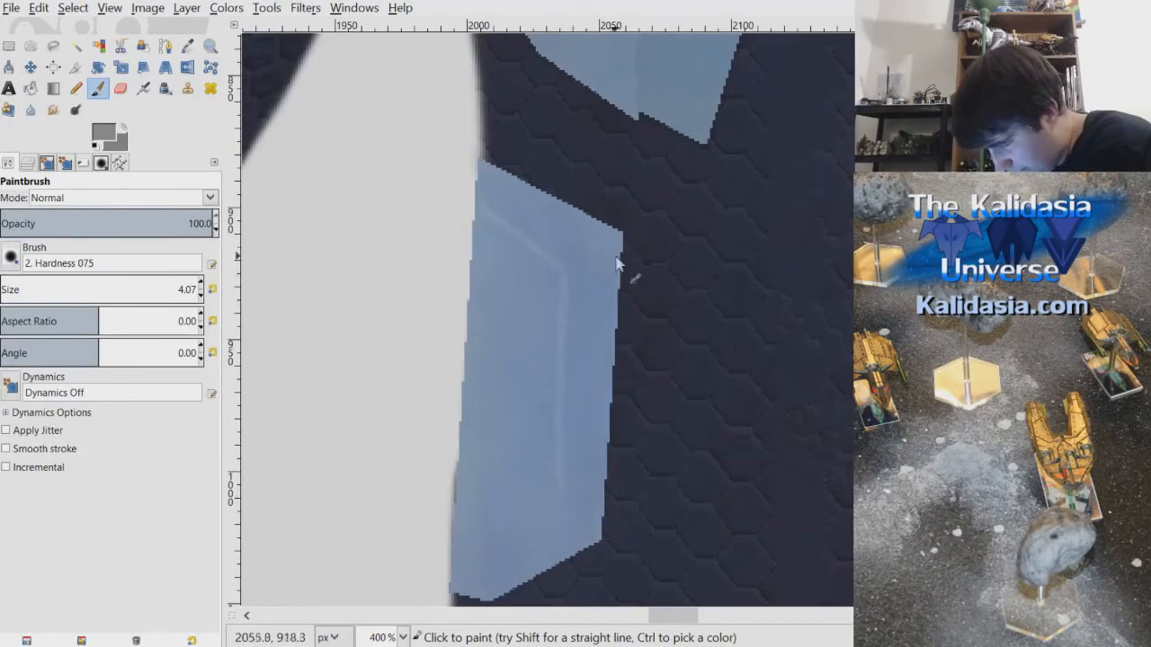
- Paint a light bevel line across the right side panel above the hand, undoing and redrawing the first stroke
left_click_drag(674, 616, 702, 617)
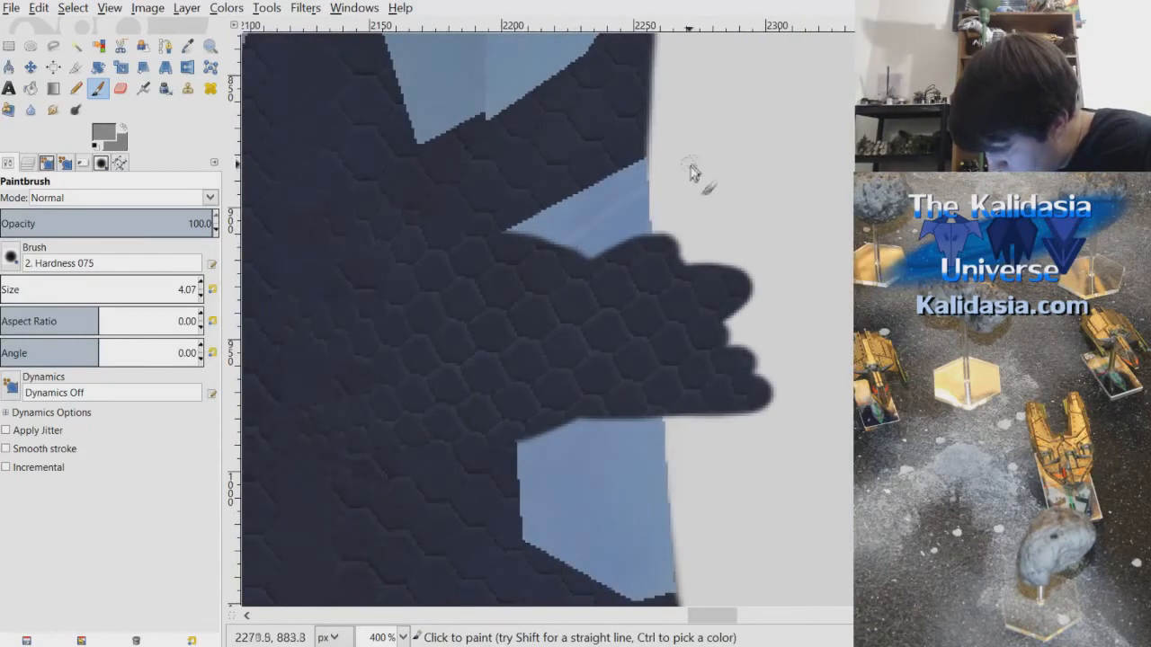
left_click(39, 9)
left_click(55, 27)
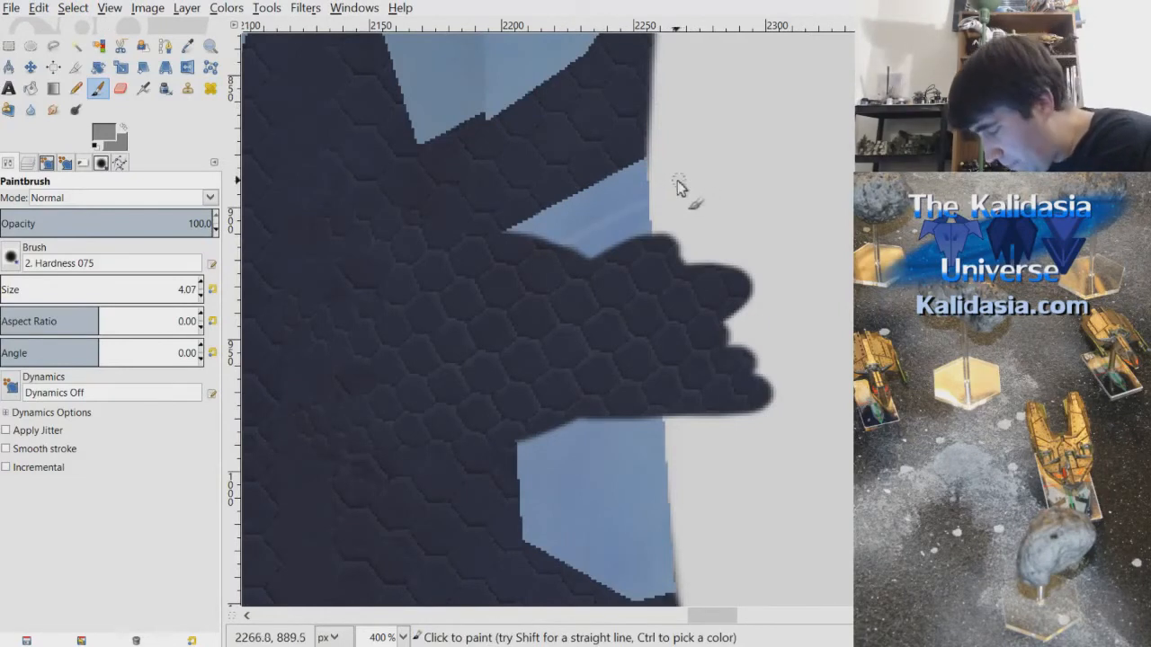
- Paint dark grey bevel lines inside both side panels' lower edges and the right panel's inner edge, redrawing the inner stroke once
left_click_drag(732, 618, 688, 619)
scroll(503, 320, "down", 3)
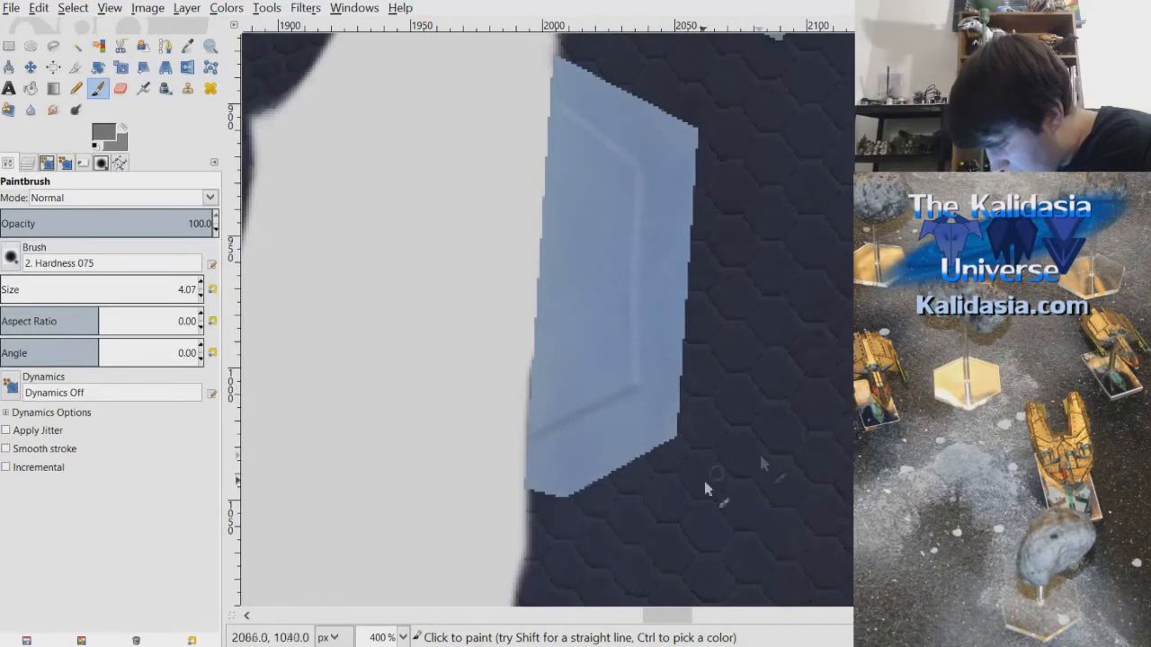
left_click_drag(692, 621, 737, 622)
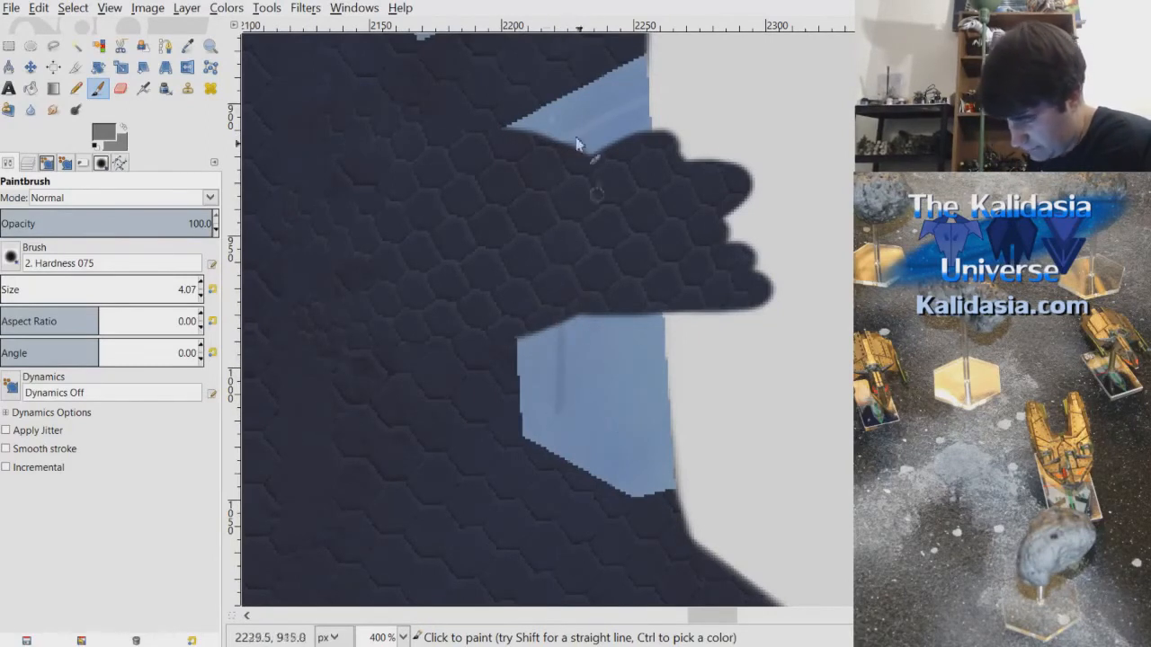
left_click(39, 8)
left_click(67, 32)
left_click_drag(563, 313, 573, 407)
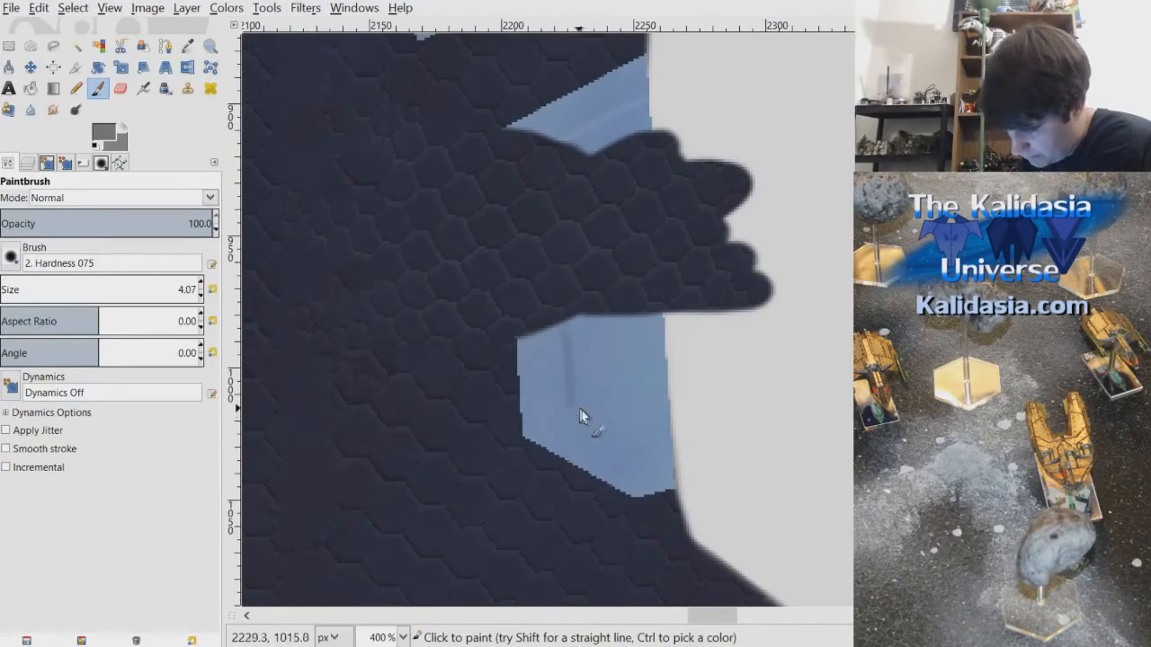
left_click_drag(575, 411, 698, 468)
scroll(755, 297, "down", 2)
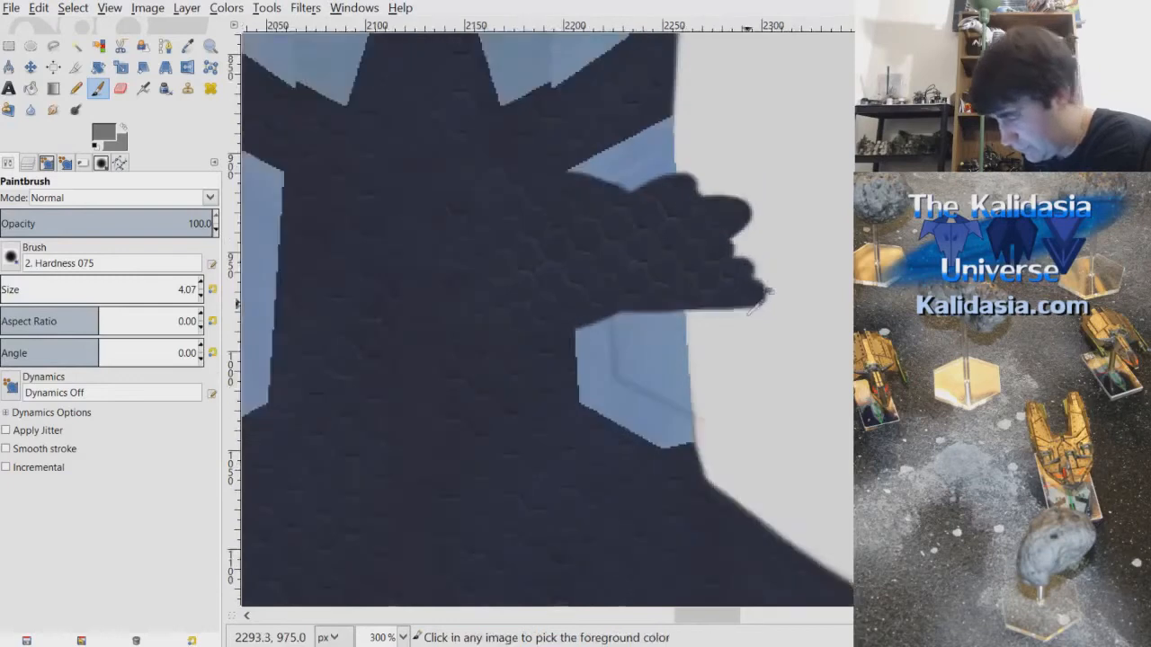
scroll(840, 274, "down", 2)
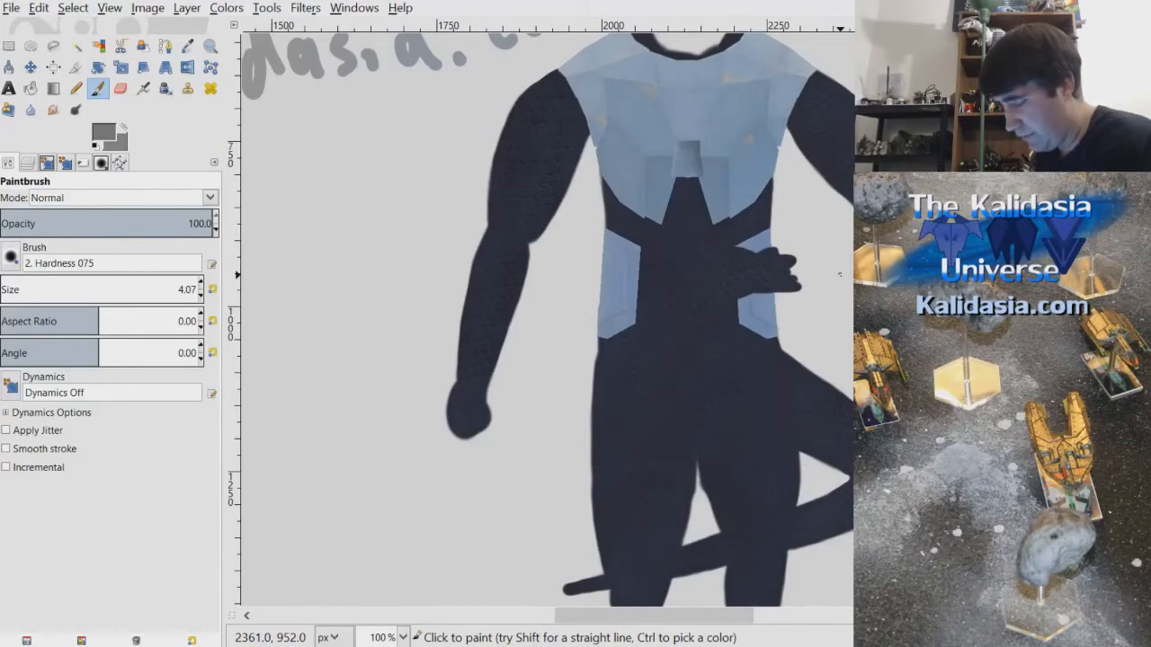
- Set up the Airbrush on Vest Base Color with a muted blue-grey foreground and the Acrylic 02 brush at size 16.73
scroll(635, 261, "up", 2)
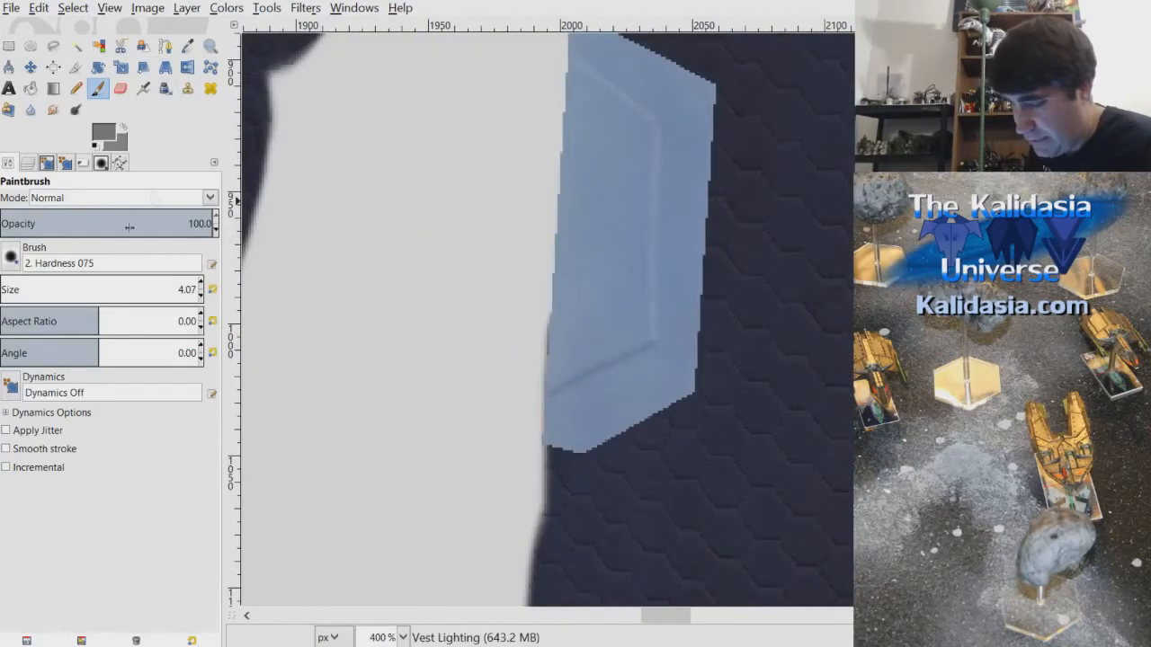
left_click(51, 163)
left_click(153, 454)
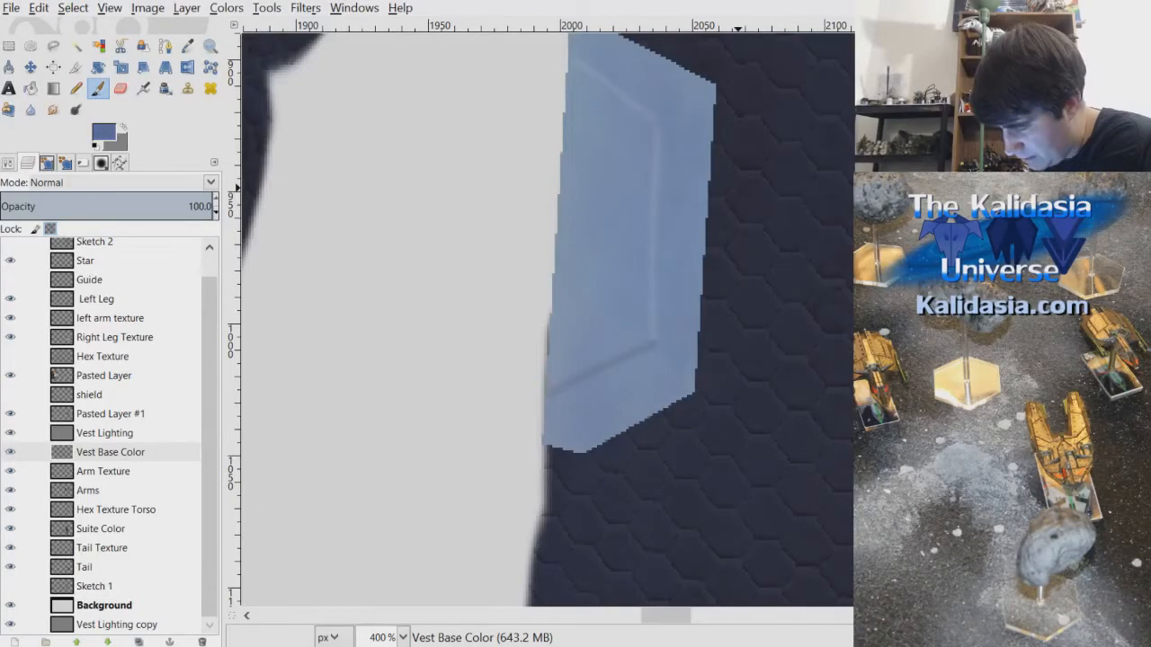
left_click(143, 87)
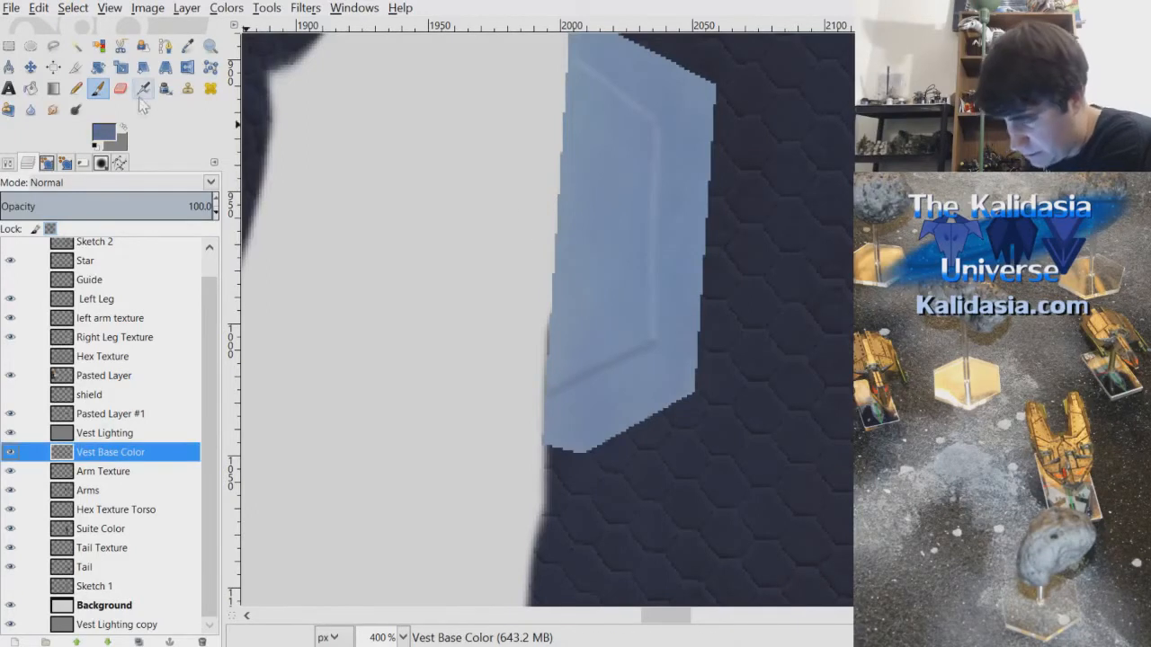
double_click(144, 87)
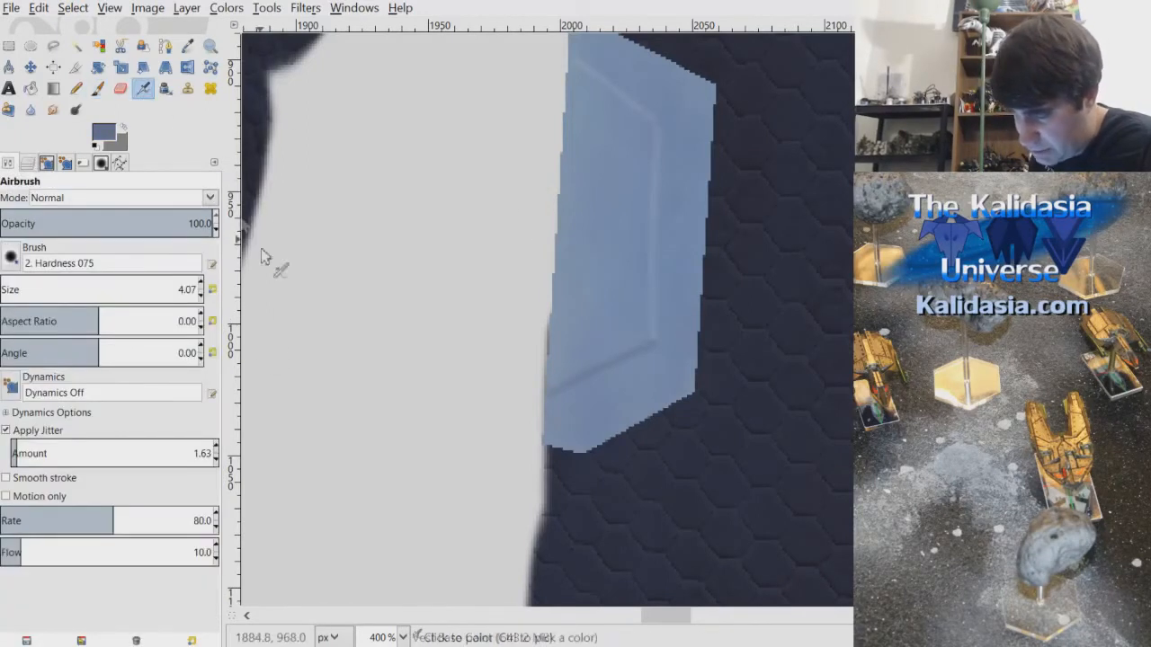
key("period")
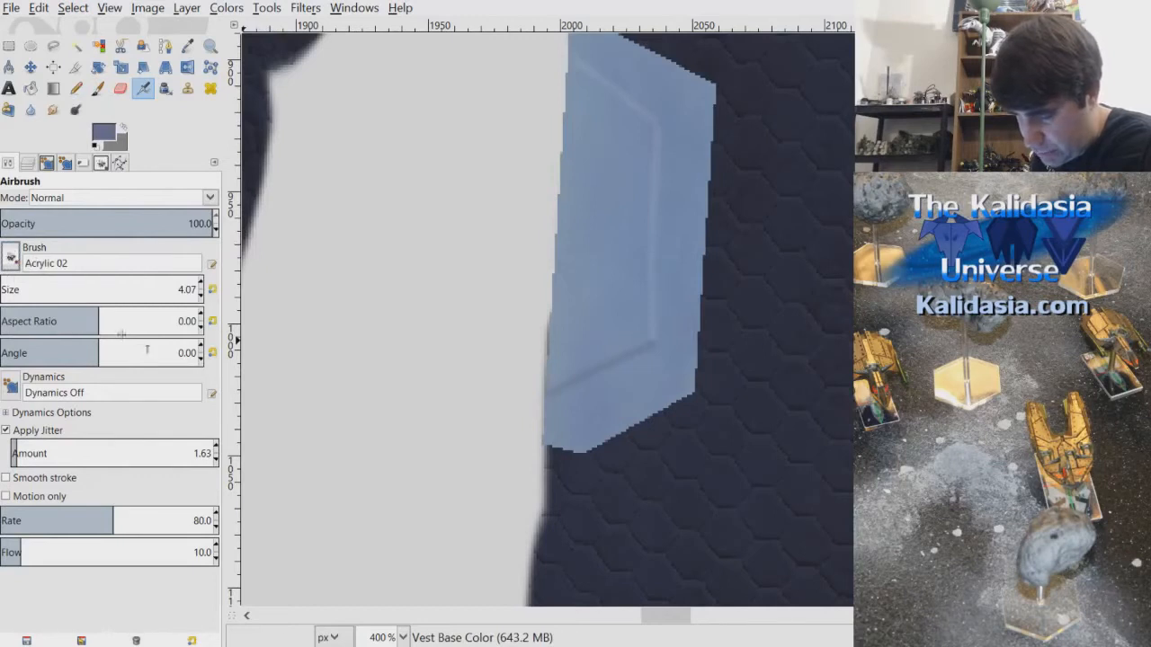
left_click_drag(11, 289, 58, 273)
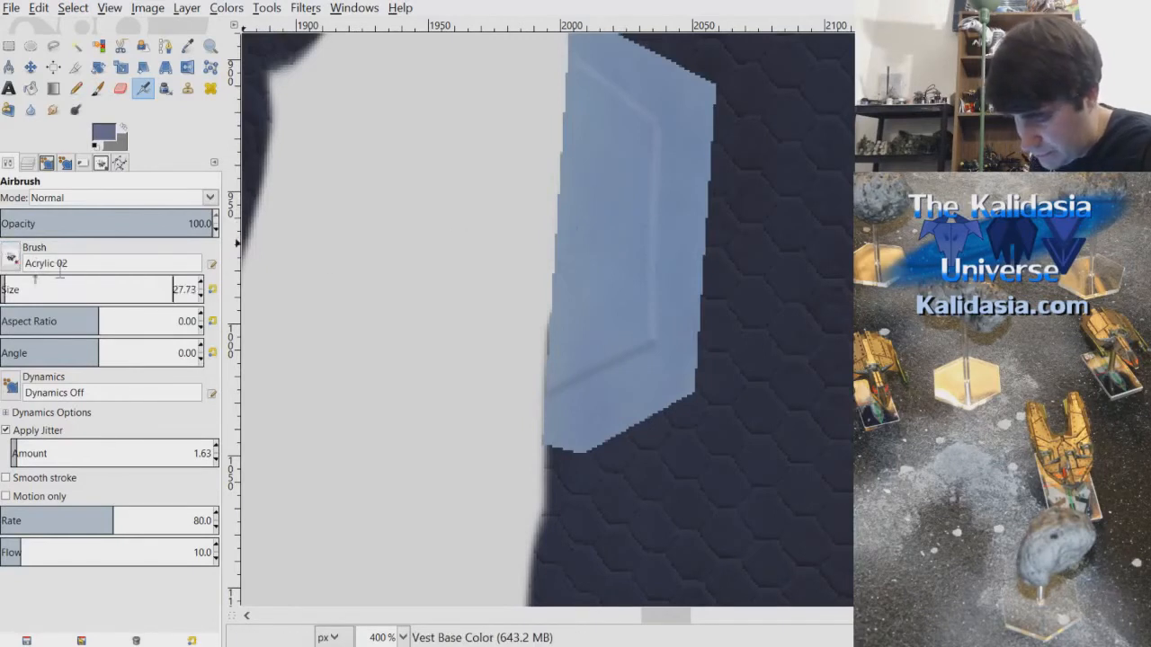
scroll(200, 300, "down", 4)
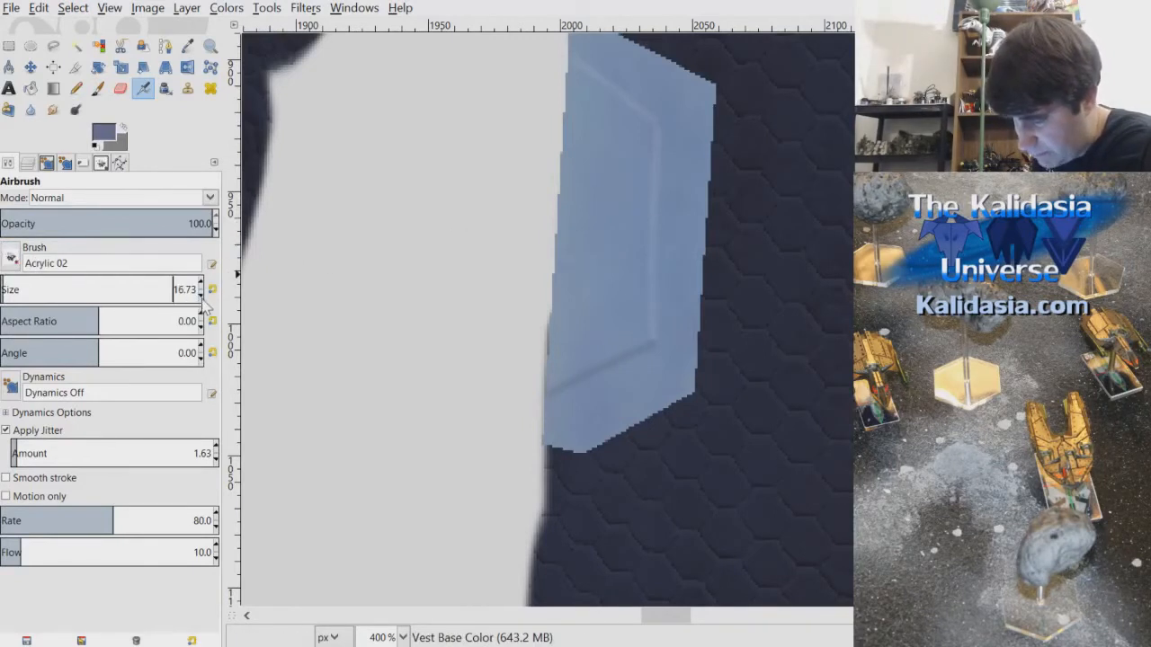
- Airbrush soft blue-grey shading along the left side panel's bevel lines and outer rim, turning Apply Jitter off
scroll(645, 164, "up", 1)
mouse_move(621, 130)
left_mouse_down()
mouse_move(597, 193)
mouse_move(610, 218)
mouse_move(598, 250)
left_mouse_up()
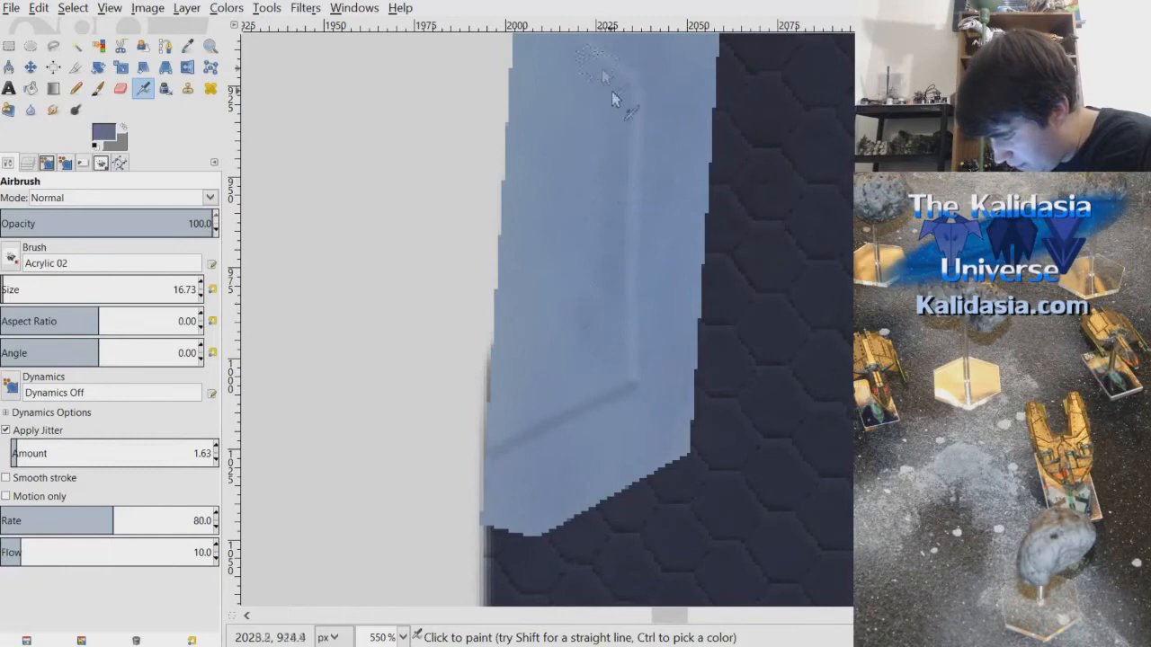
left_click(18, 430)
left_click(604, 123)
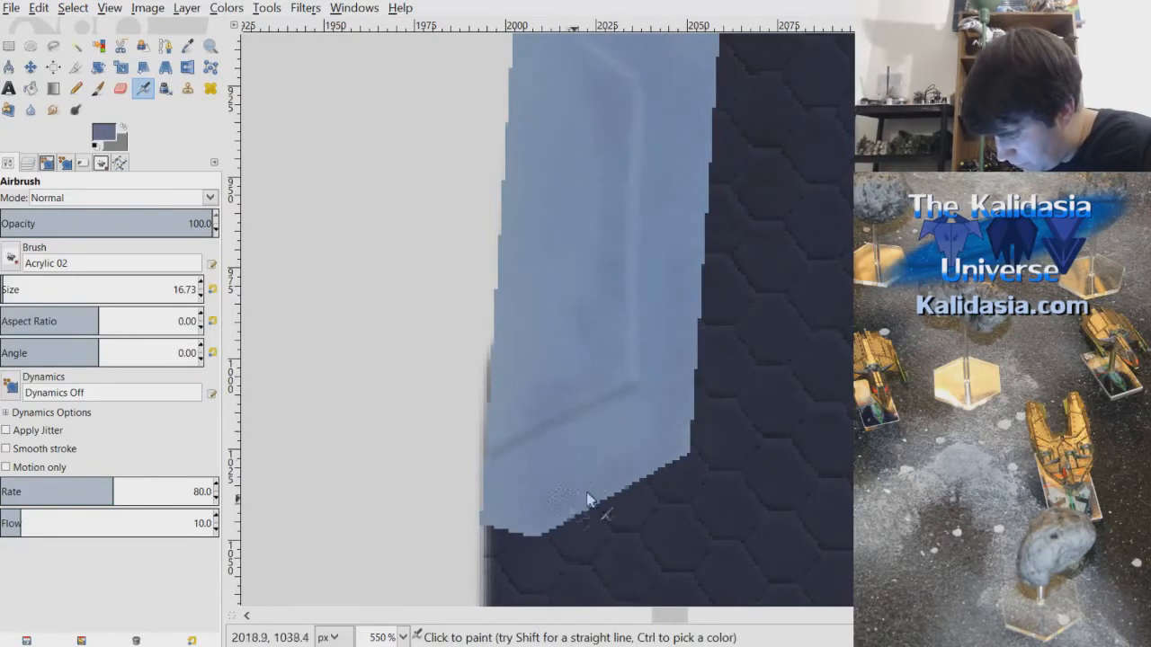
scroll(598, 320, "up", 2)
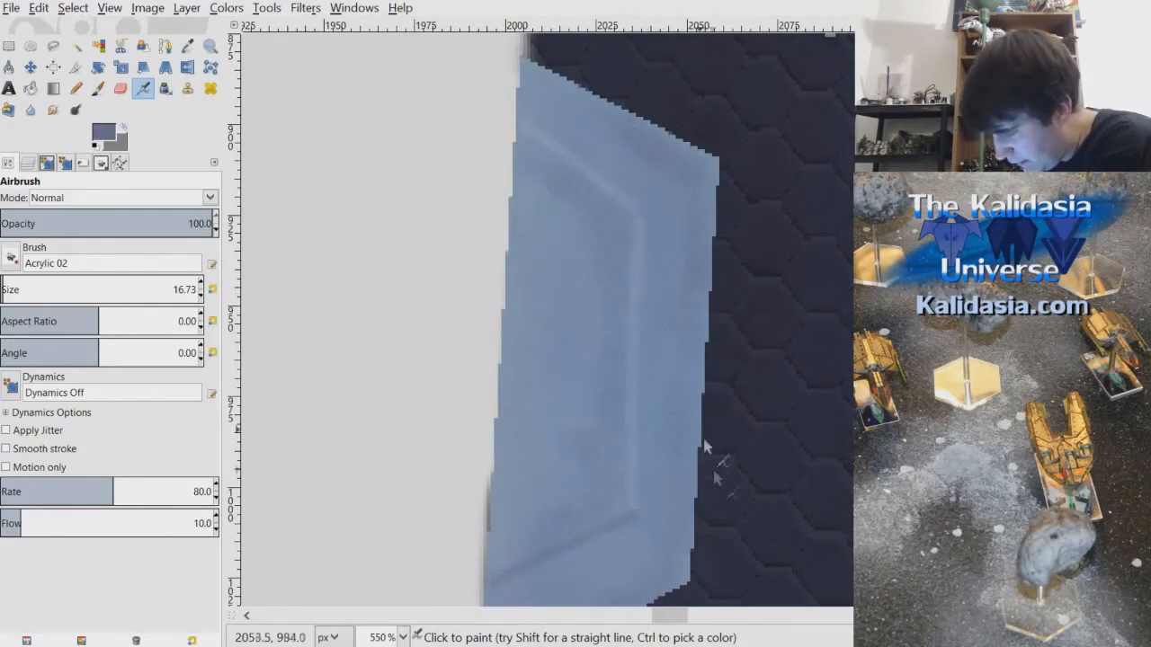
scroll(679, 629, "left", 2)
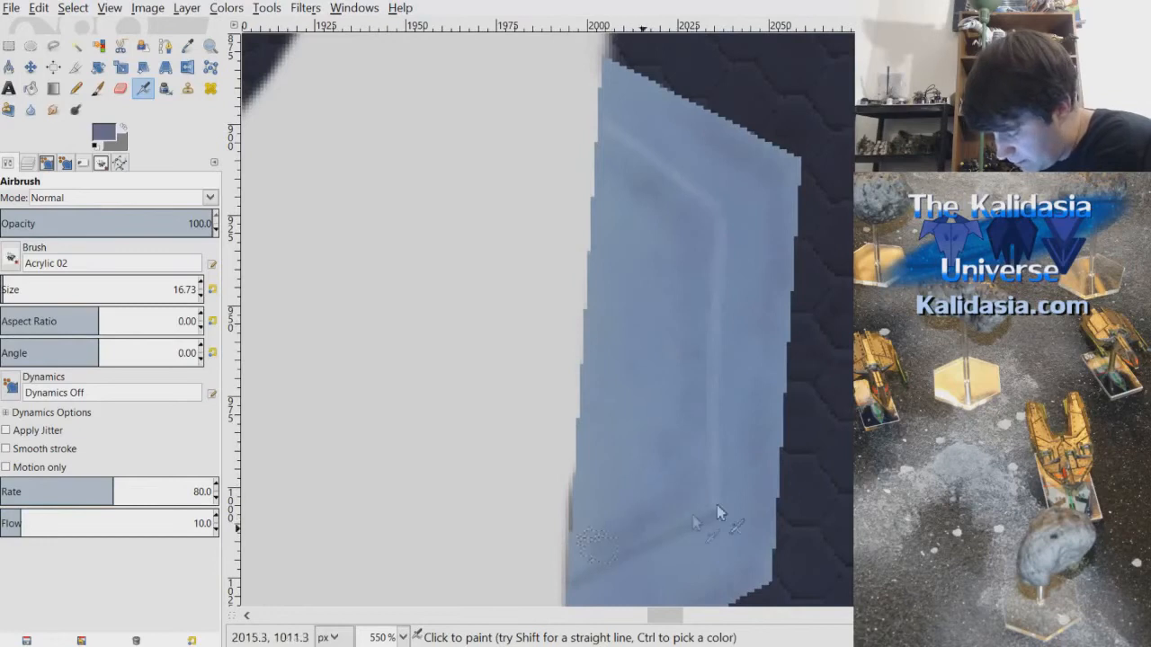
scroll(682, 614, "right", 3)
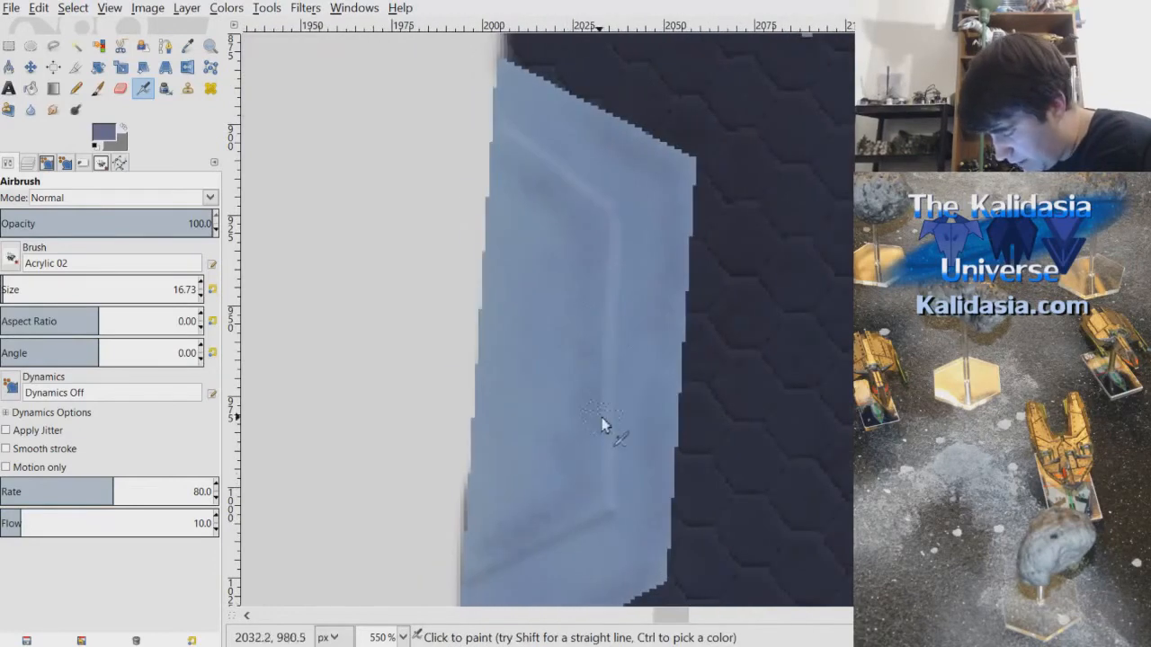
- Airbrush the same soft blue-grey shading into the right side panel below and above the hand
scroll(683, 615, "right", 10)
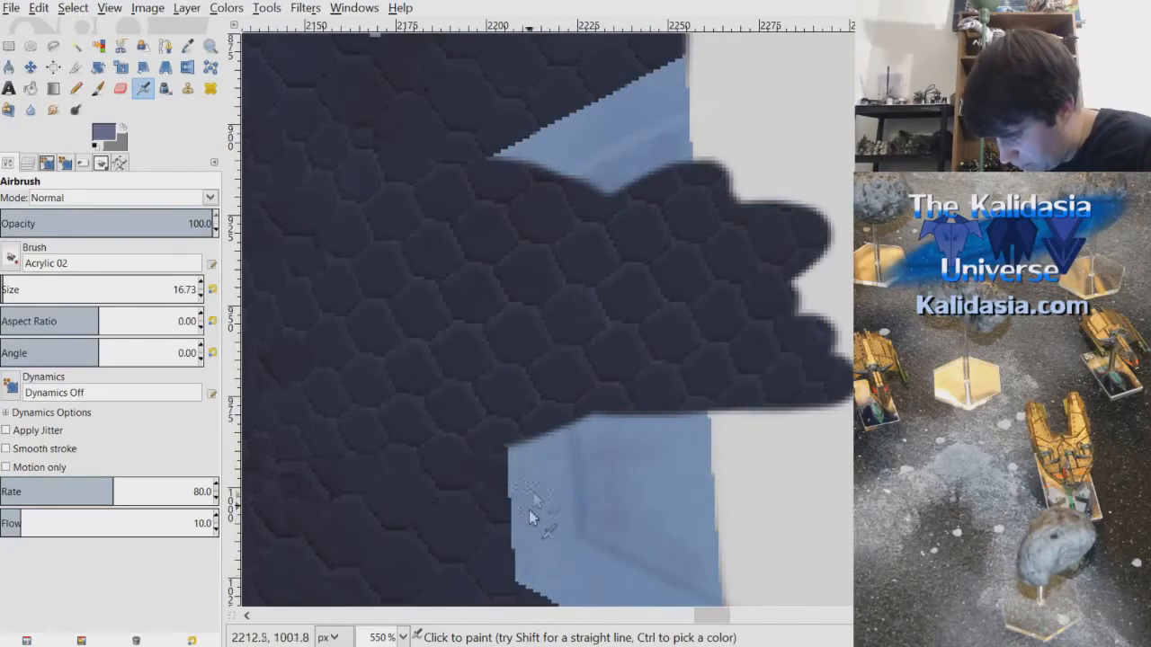
scroll(549, 554, "down", 3)
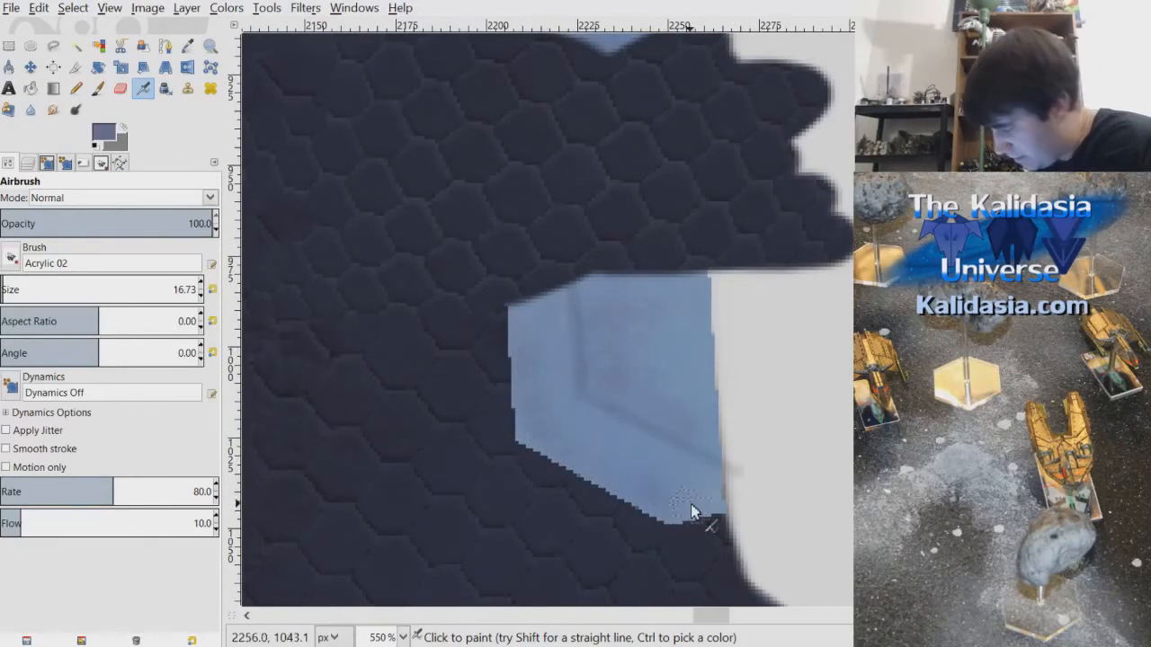
scroll(551, 200, "up", 4)
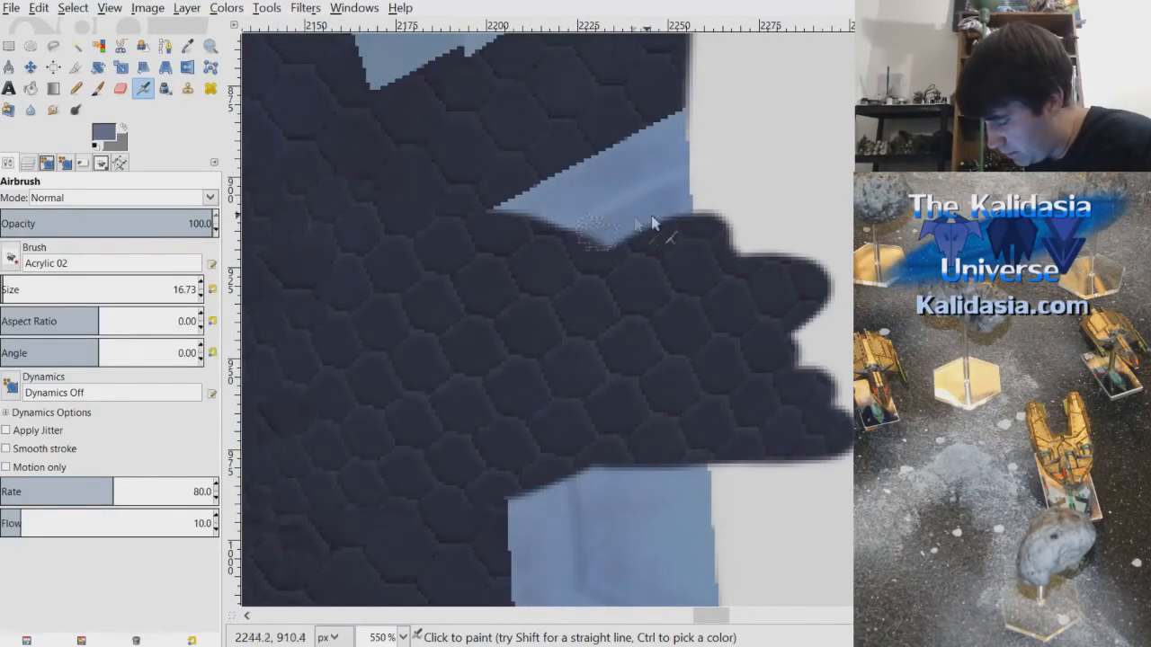
- Move the Sketch 2 layer directly below Vest Base Color and make it visible
scroll(638, 394, "down", 3)
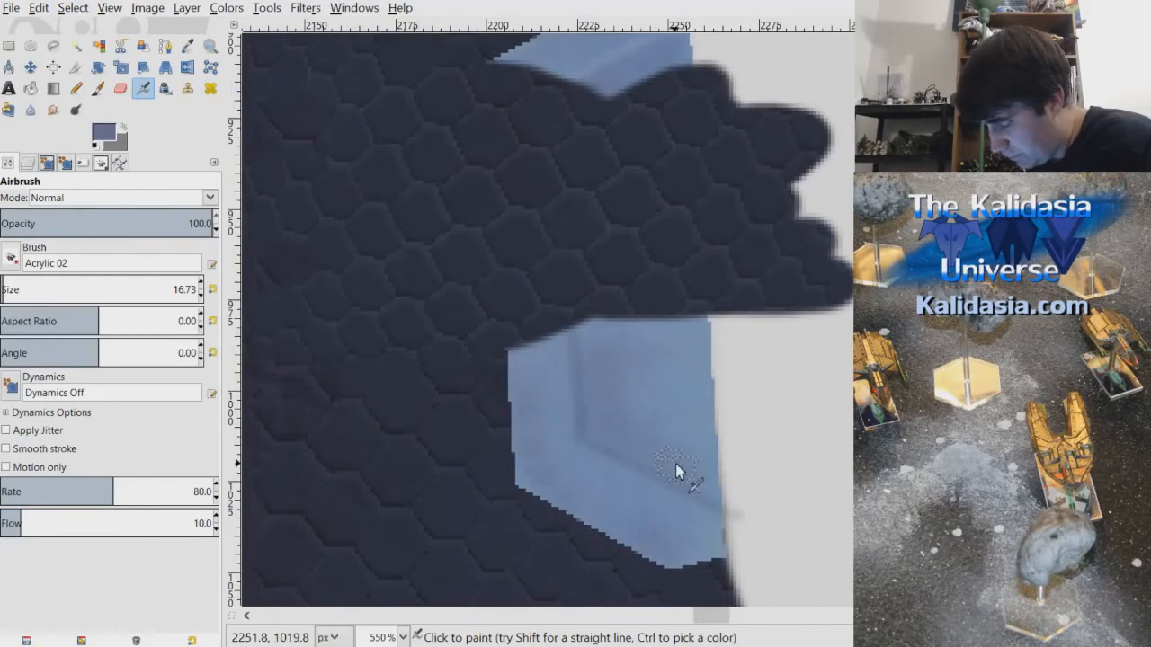
scroll(676, 469, "down", 6)
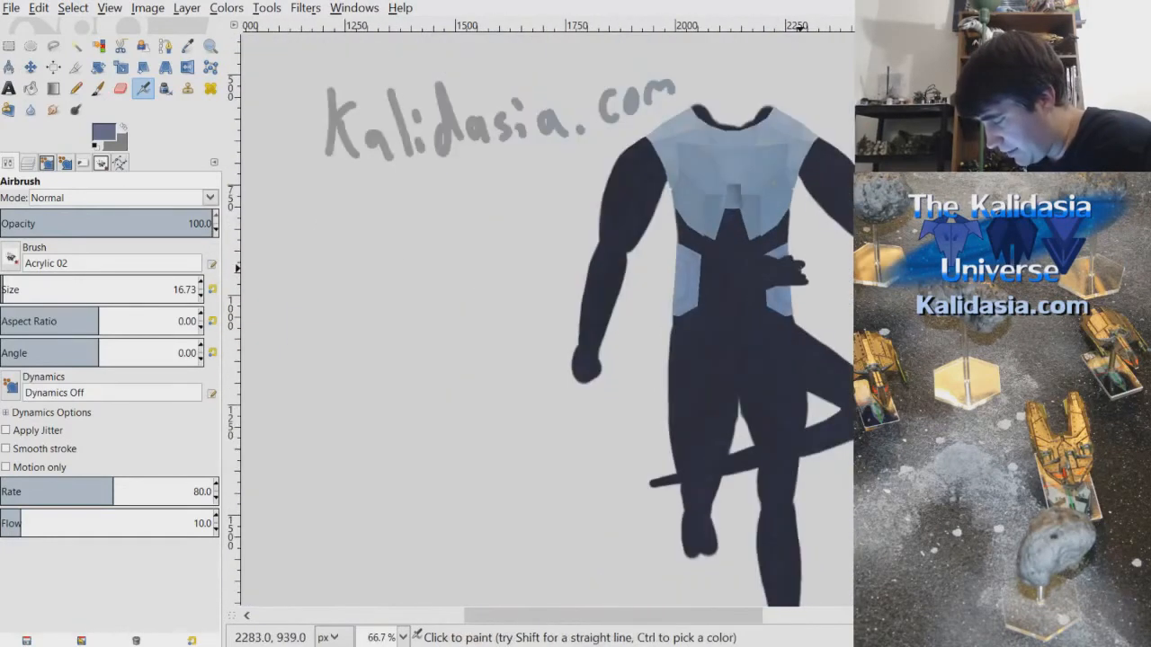
left_click_drag(870, 270, 871, 255)
left_click_drag(707, 616, 759, 613)
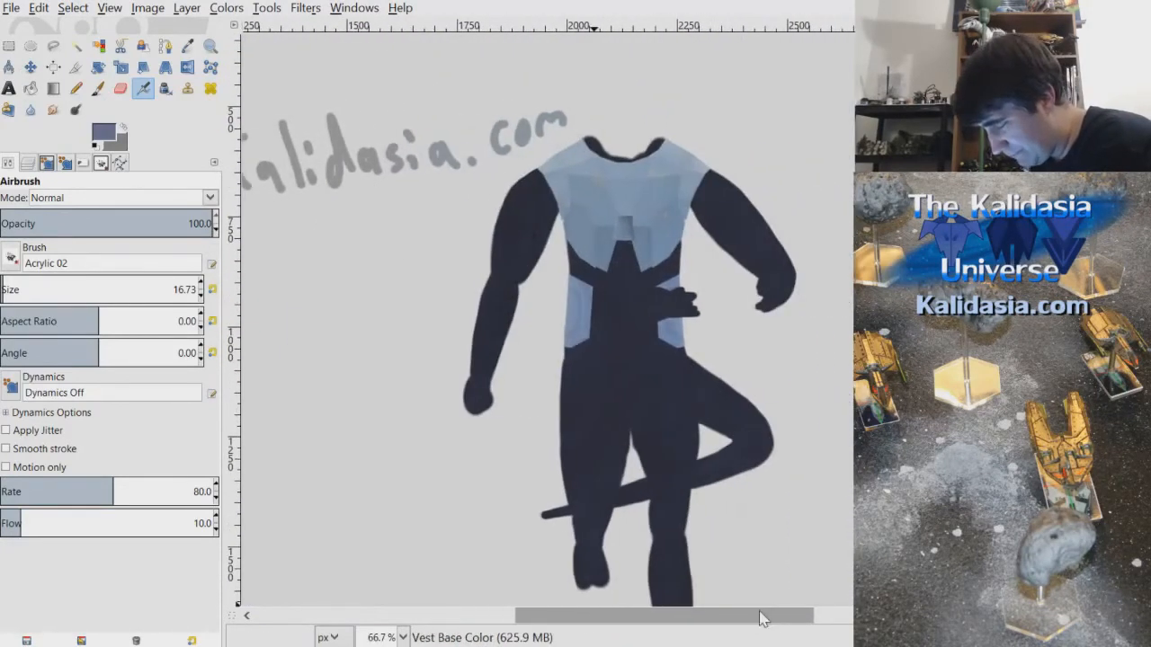
mouse_move(870, 445)
left_mouse_down()
mouse_move(870, 517)
mouse_move(870, 416)
mouse_move(870, 461)
left_mouse_up()
scroll(746, 256, "up", 3)
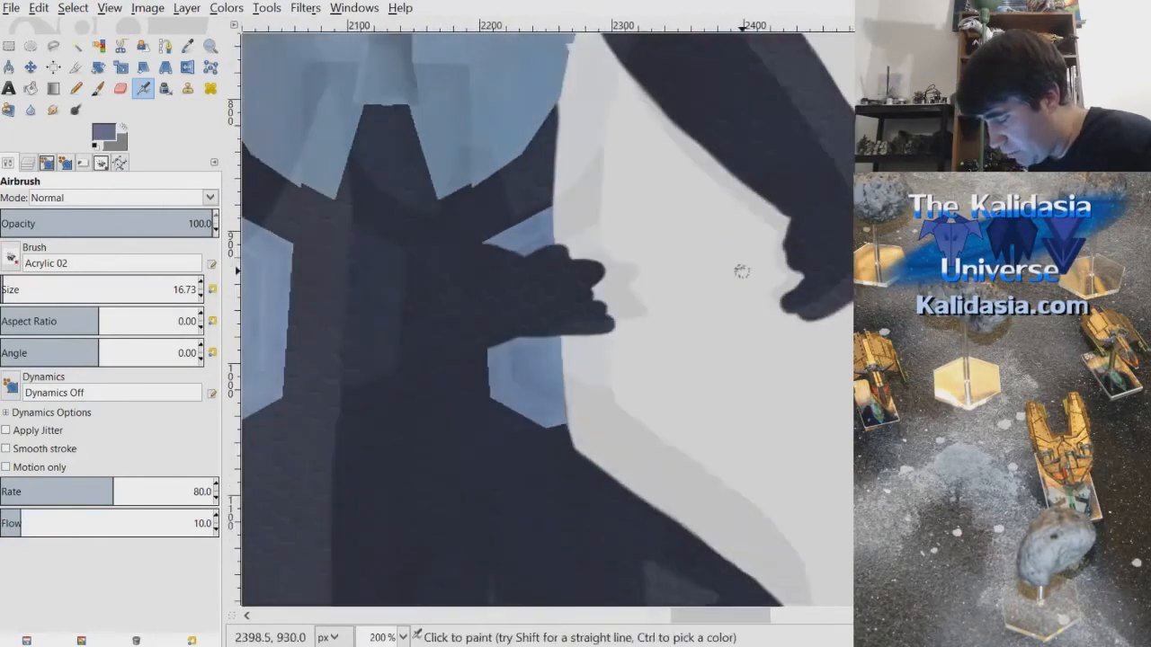
left_click_drag(728, 619, 740, 620)
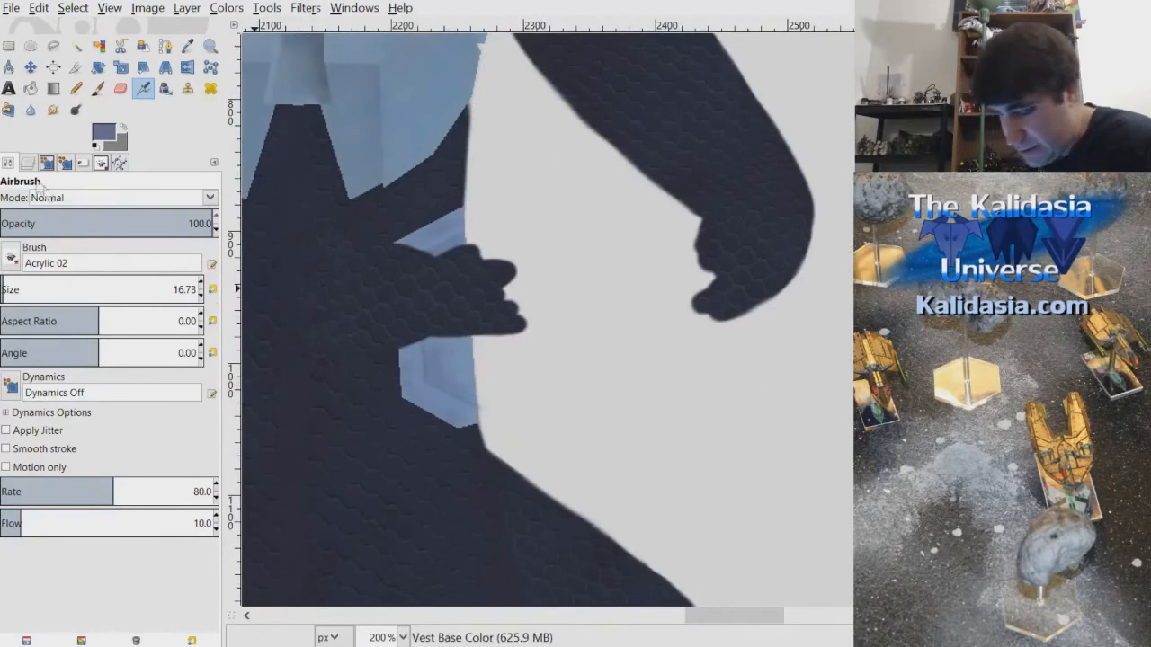
key("ctrl+l")
scroll(125, 270, "up", 1)
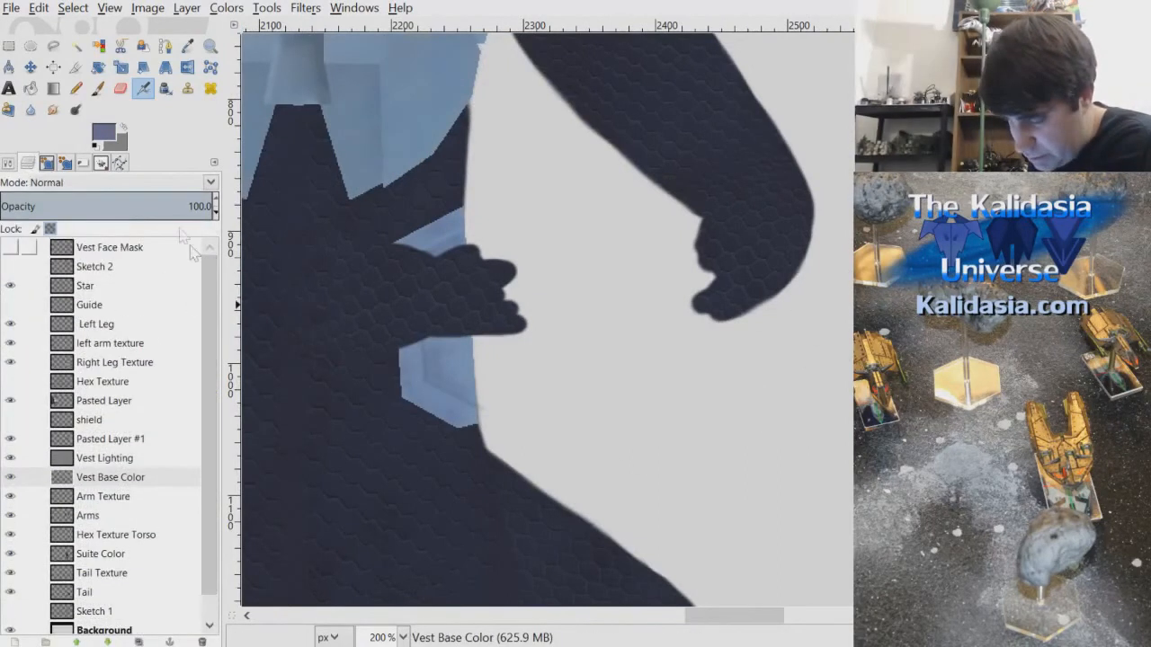
left_click(130, 266)
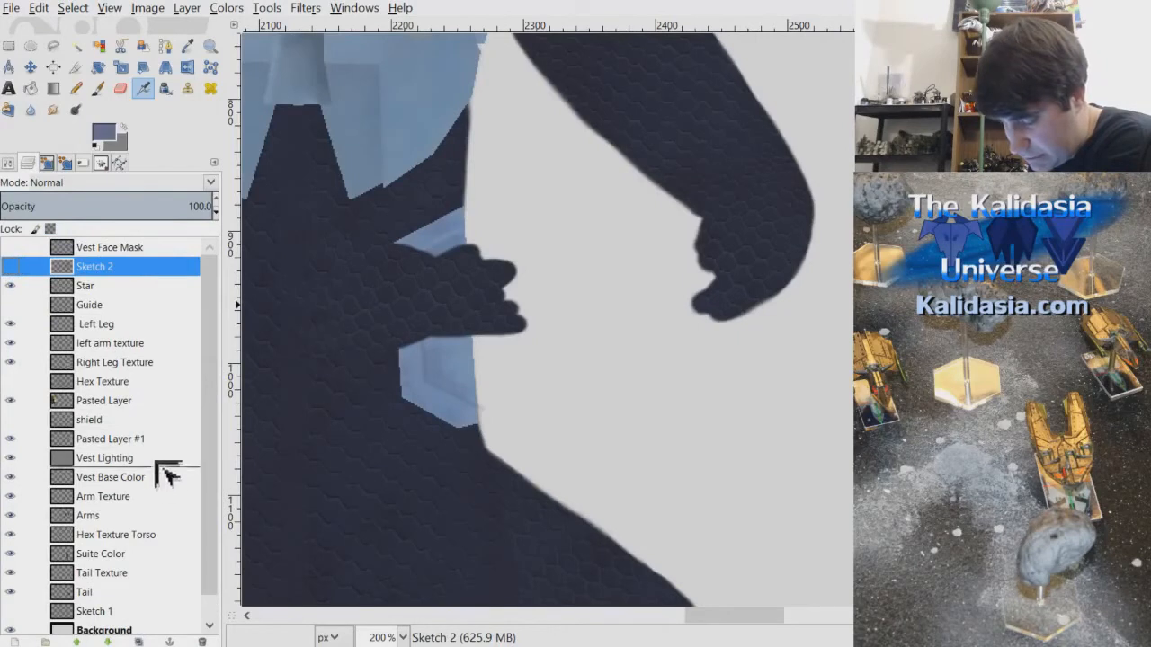
left_click_drag(174, 500, 171, 486)
left_click(10, 477)
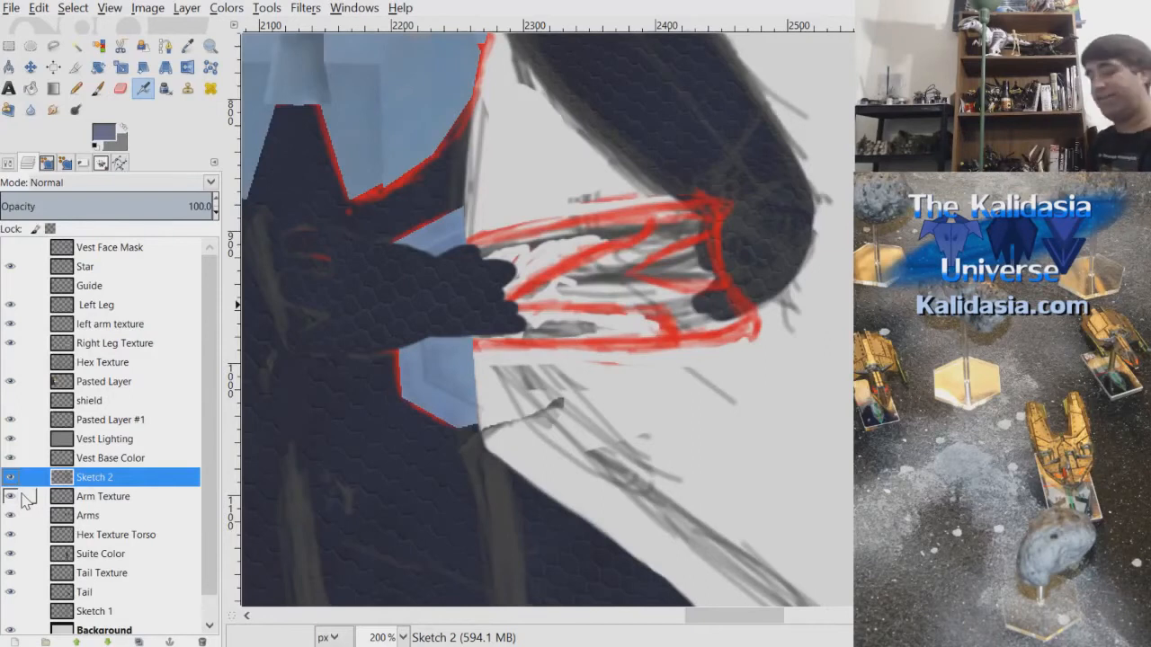
- On the Vest Base Color layer, sample the vest's light blue as the foreground color and set the Paintbrush to the 2. Hardness 100 brush
left_click_drag(755, 620, 745, 619)
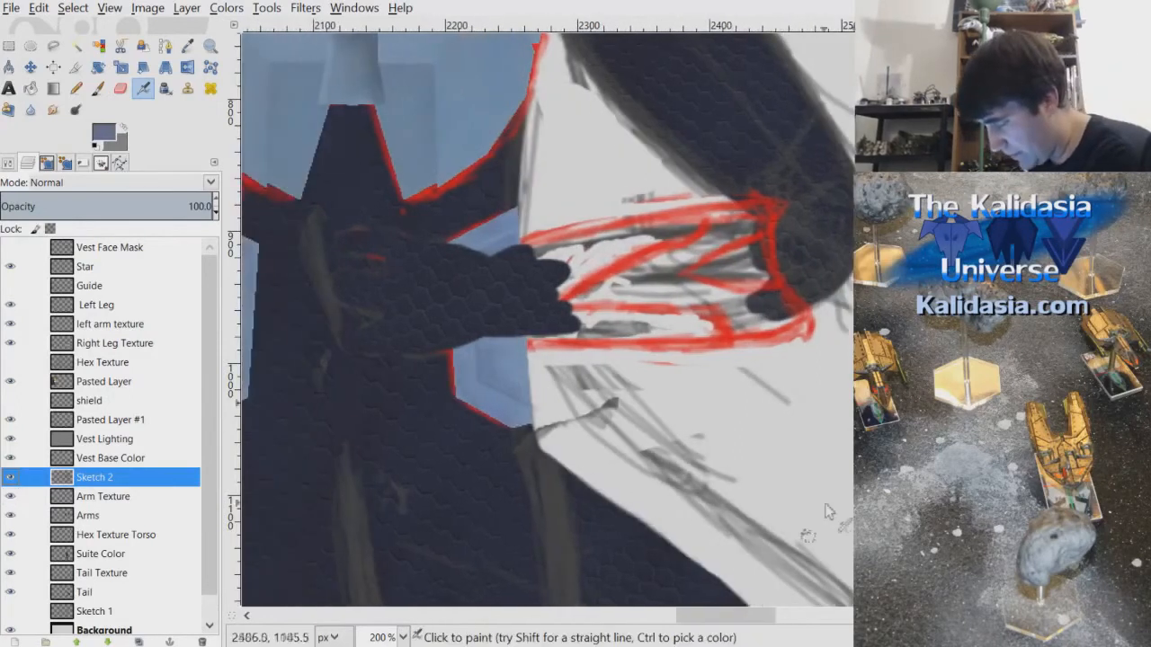
left_click_drag(861, 309, 861, 300)
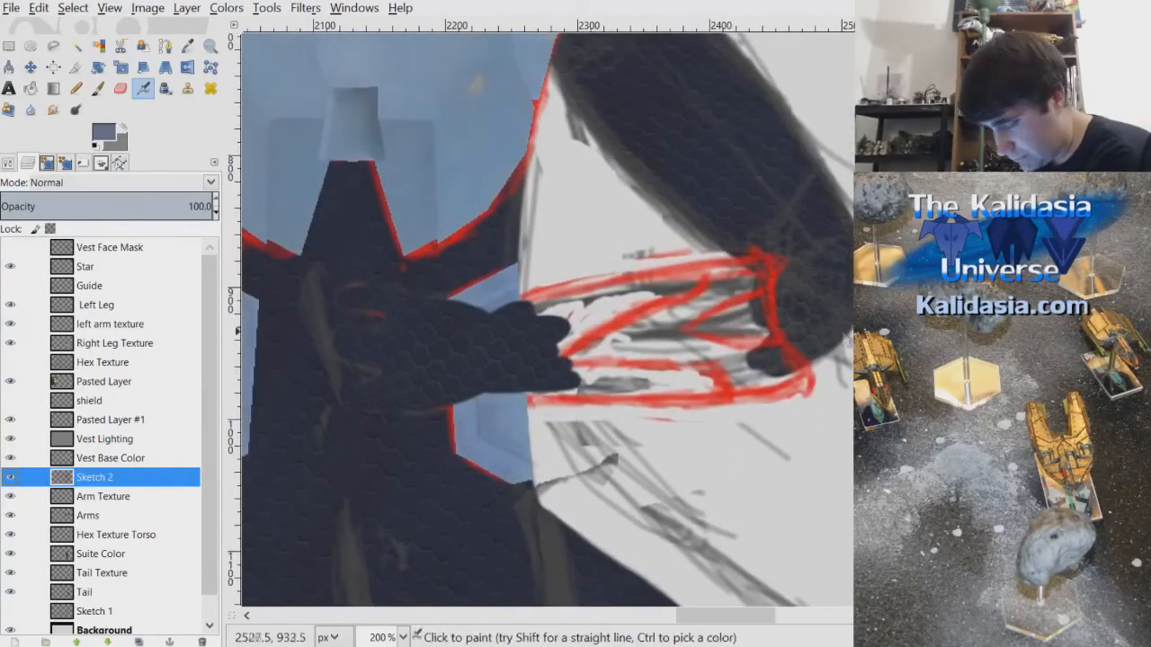
left_click(108, 458)
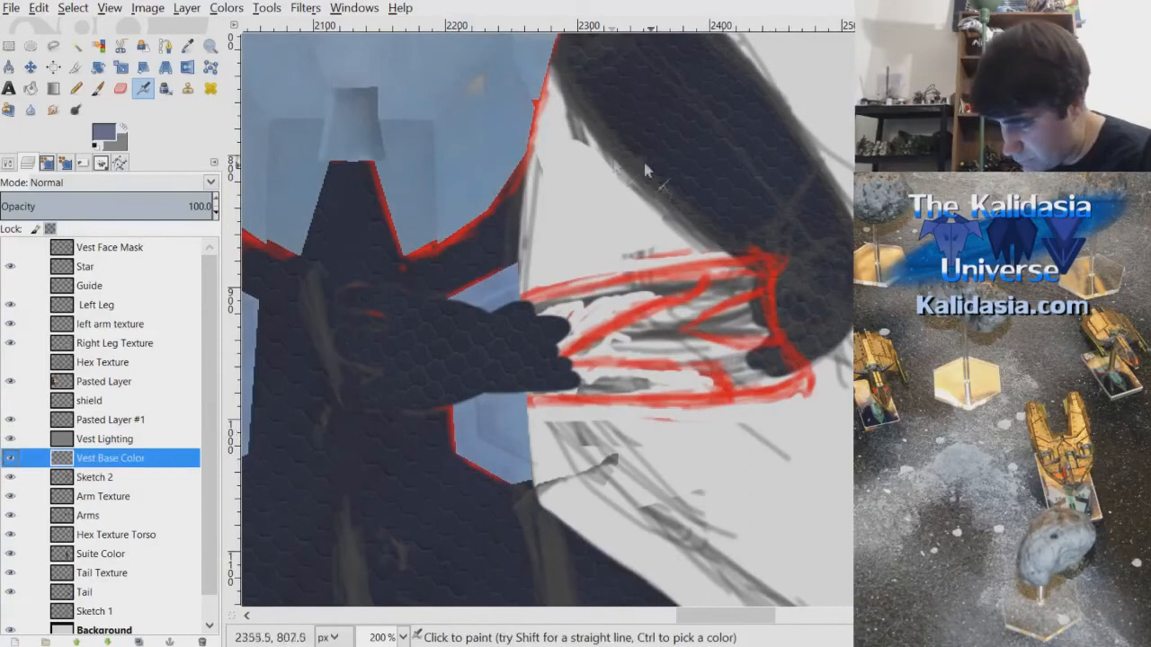
left_click(187, 45)
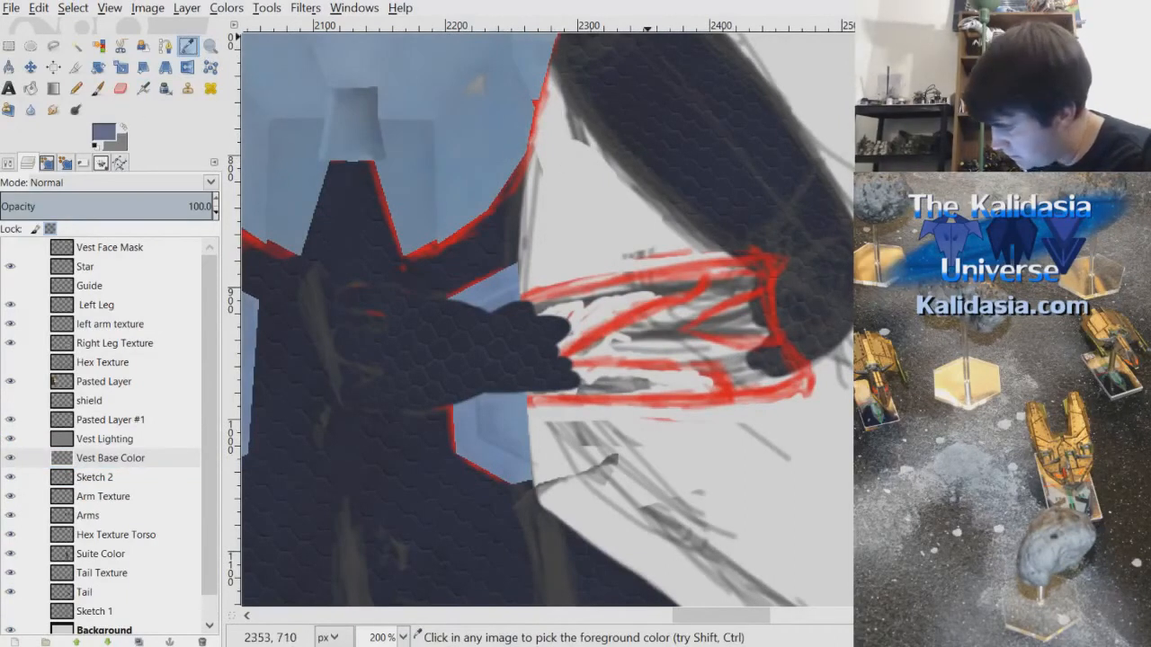
left_click(471, 186)
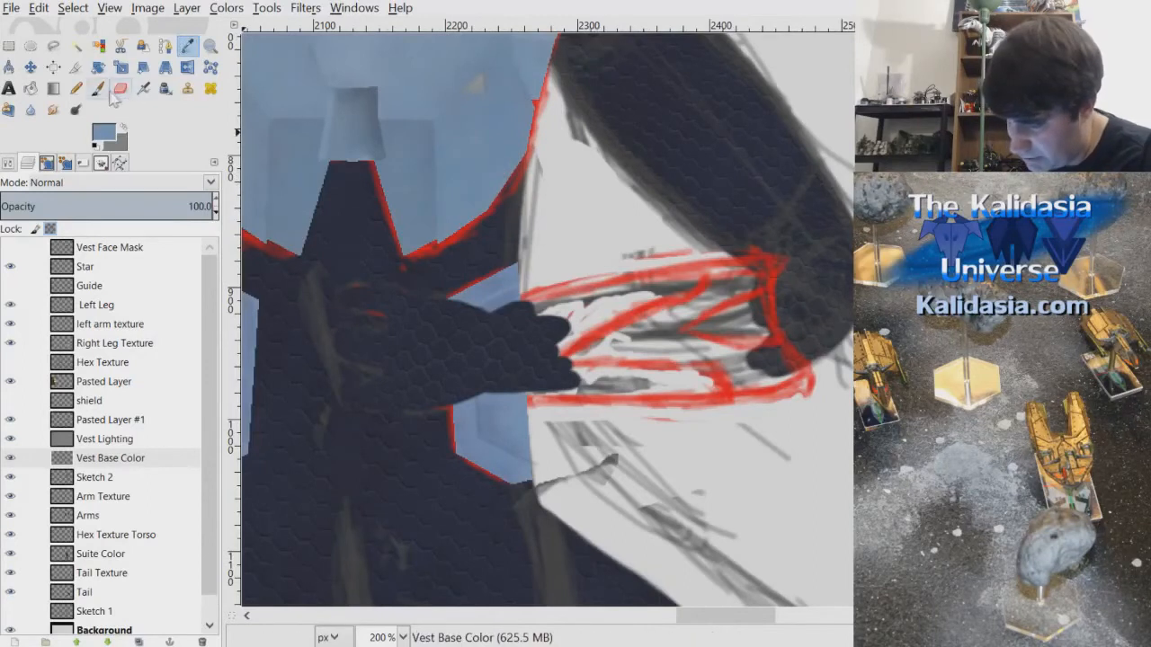
left_click(97, 87)
left_click(9, 165)
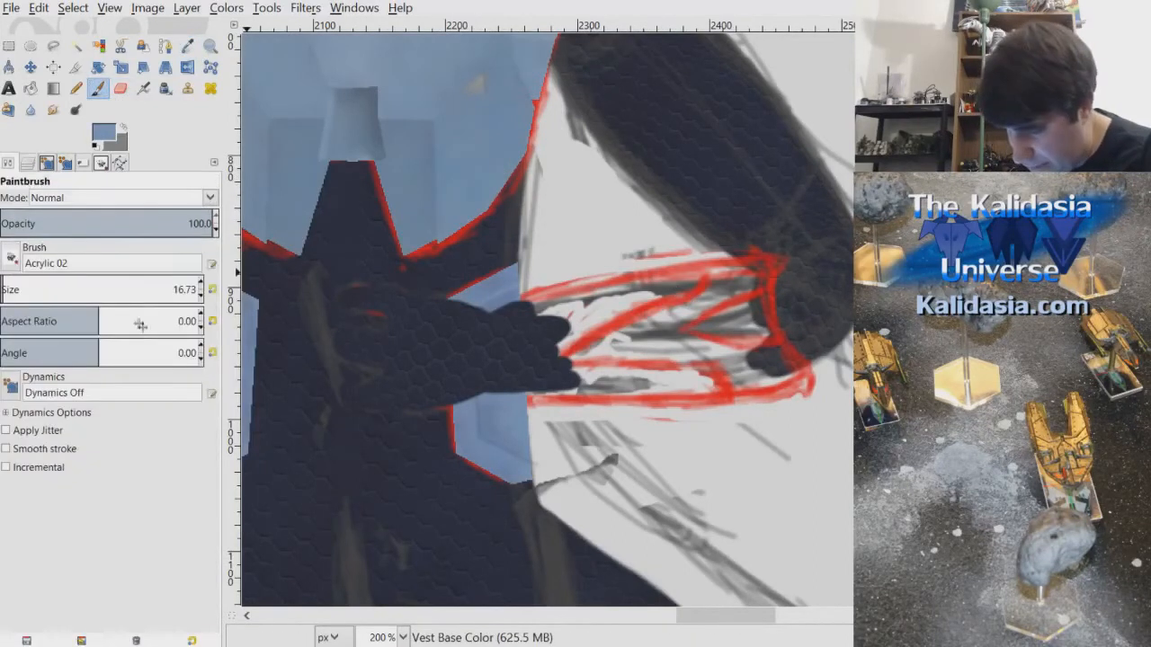
left_click(23, 313)
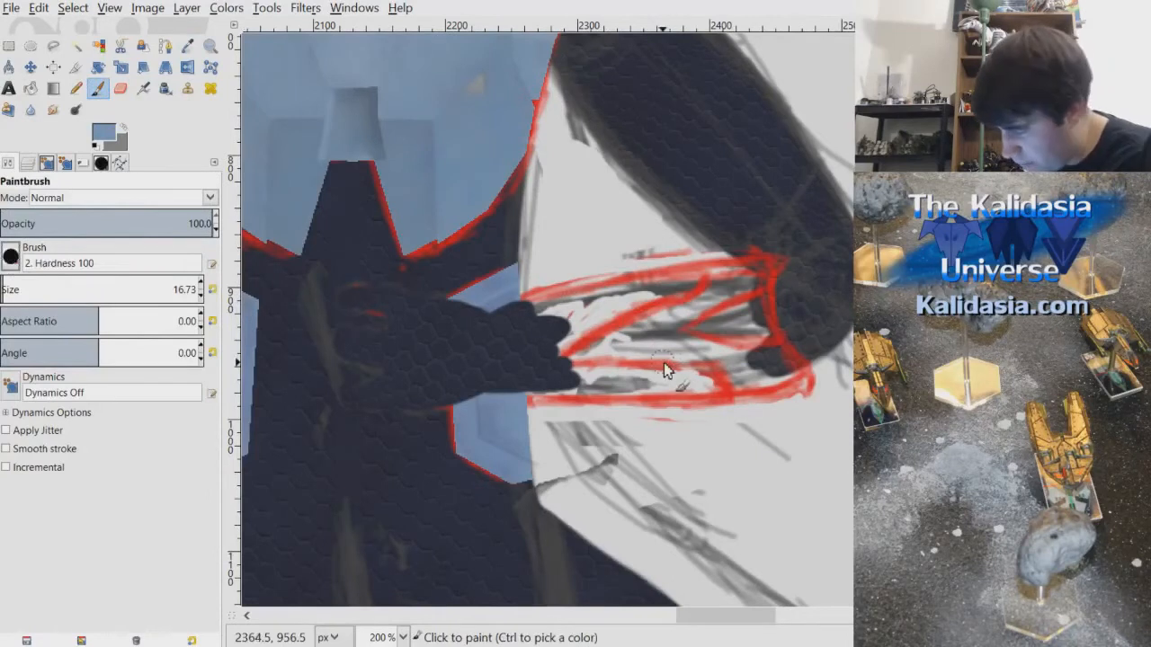
- Paint light blue strokes along the right end and lower edge of the red bracer sketch on the Vest Base Color layer
scroll(602, 359, "up", 1)
left_click_drag(725, 618, 739, 618)
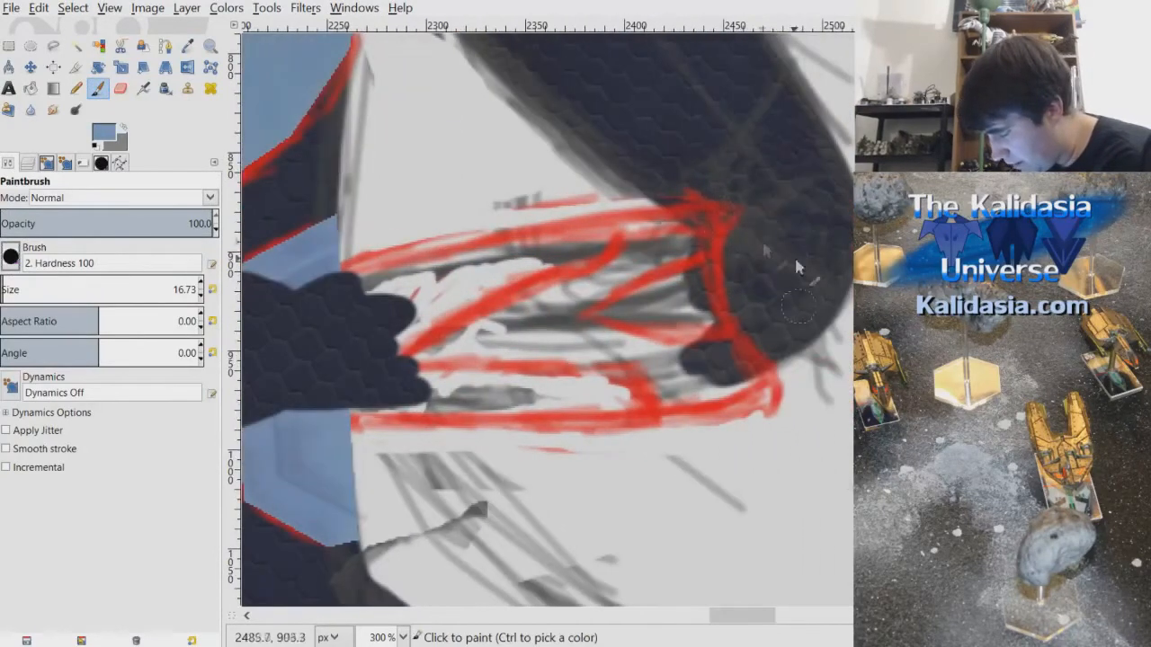
key("ctrl+l")
left_click(134, 460)
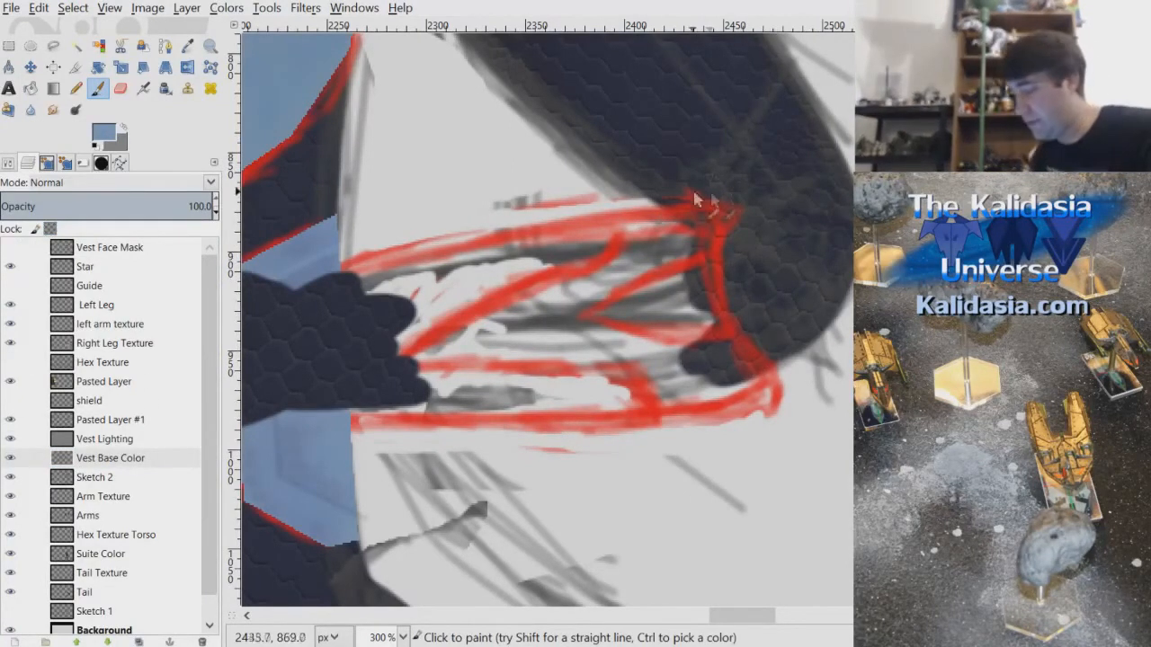
mouse_move(704, 223)
left_mouse_down()
mouse_move(715, 336)
mouse_move(704, 244)
mouse_move(742, 380)
mouse_move(706, 306)
mouse_move(747, 369)
left_mouse_up()
mouse_move(707, 284)
left_mouse_down()
mouse_move(714, 221)
mouse_move(711, 305)
mouse_move(718, 222)
mouse_move(713, 293)
left_mouse_up()
mouse_move(555, 415)
left_mouse_down()
mouse_move(699, 400)
mouse_move(604, 403)
mouse_move(665, 407)
left_mouse_up()
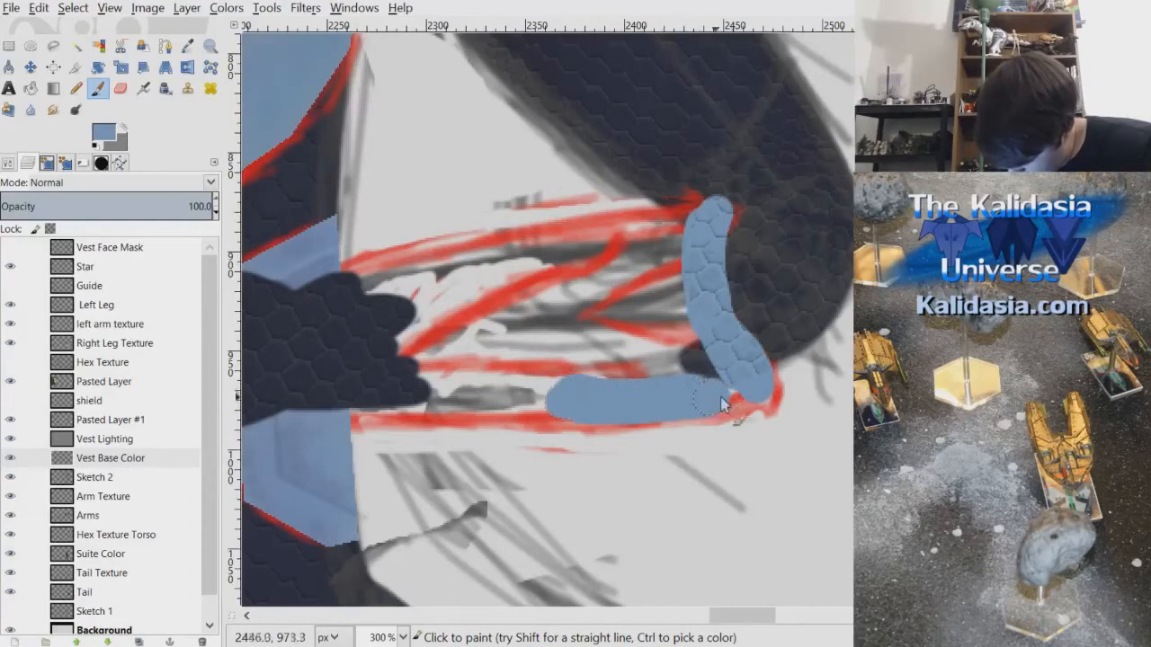
mouse_move(743, 396)
left_mouse_down()
mouse_move(498, 402)
mouse_move(579, 408)
mouse_move(427, 405)
left_mouse_up()
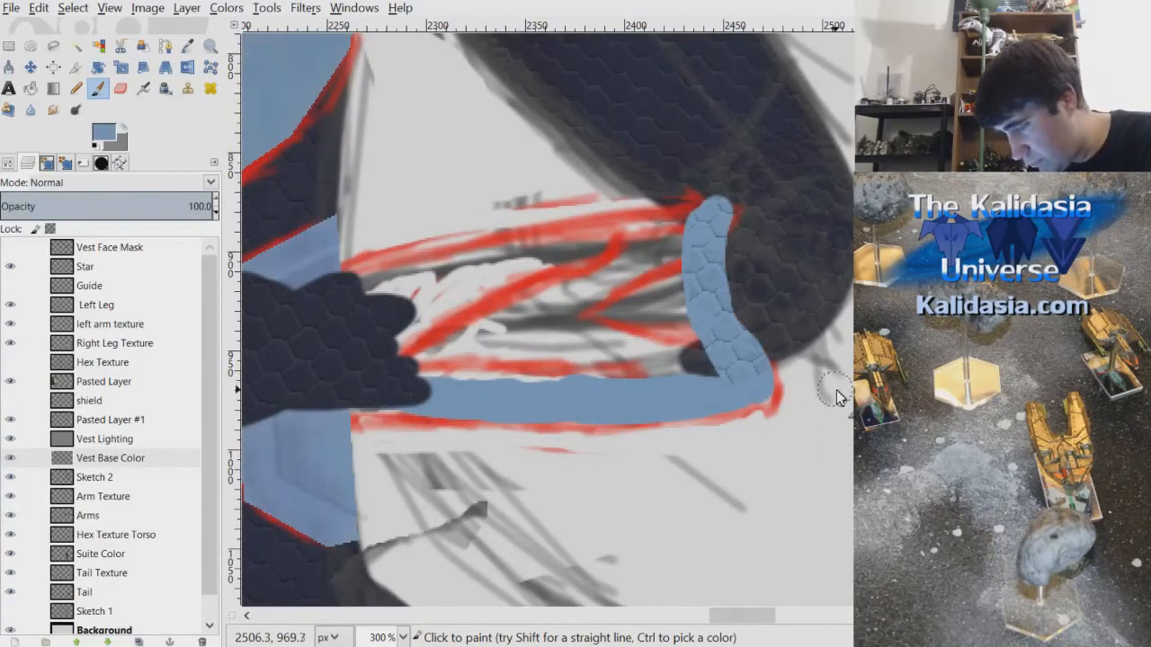
- Lasso the area around the blue bracer strokes with Free Select and cut them from the Vest Base Color layer
mouse_move(764, 616)
left_mouse_down()
mouse_move(748, 619)
mouse_move(758, 631)
mouse_move(746, 617)
mouse_move(764, 626)
mouse_move(754, 628)
left_mouse_up()
left_click(53, 46)
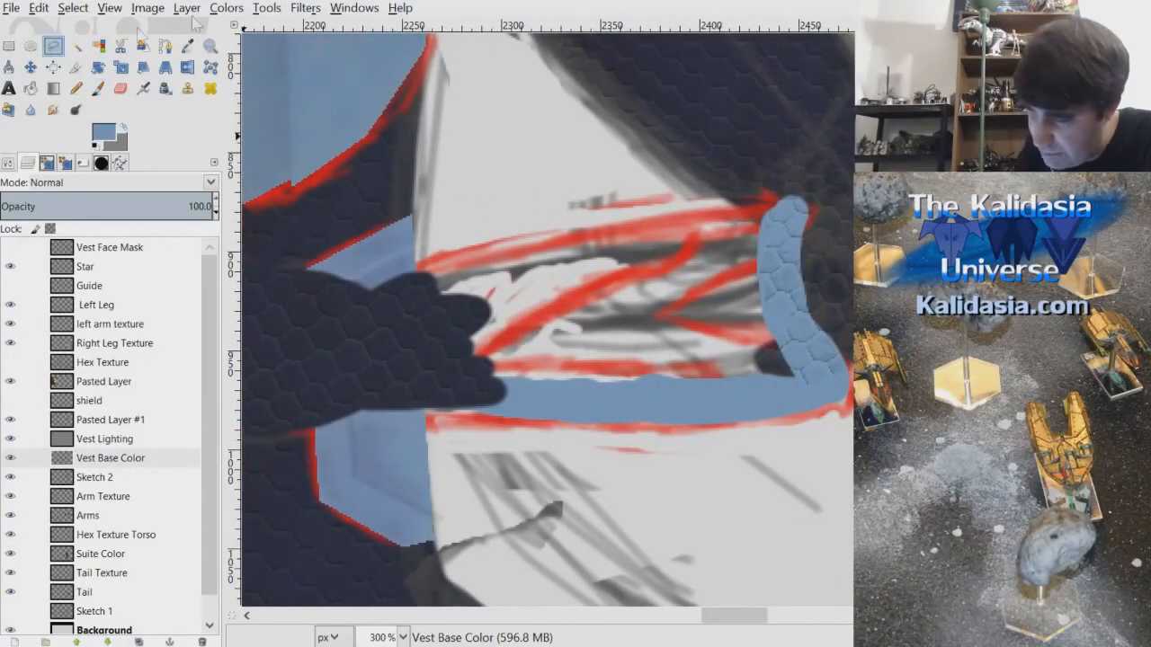
left_click_drag(616, 143, 820, 211)
mouse_move(836, 513)
left_mouse_down()
mouse_move(641, 519)
mouse_move(444, 429)
mouse_move(437, 319)
mouse_move(526, 160)
mouse_move(594, 124)
mouse_move(621, 143)
left_mouse_up()
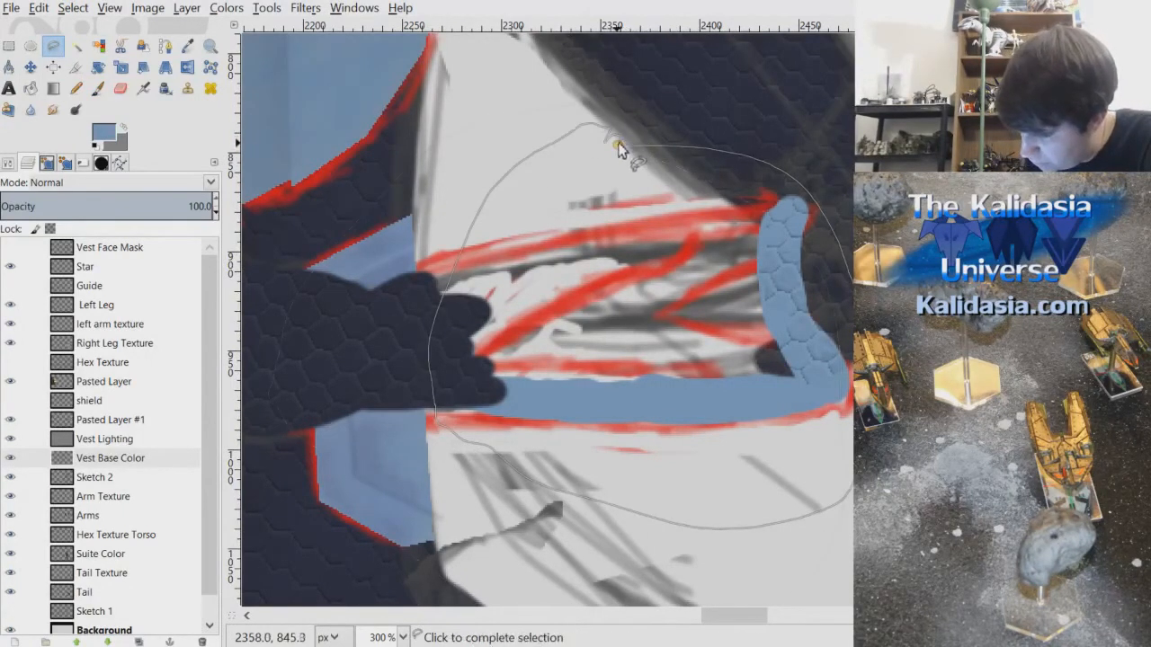
left_click(616, 144)
key("minus")
key("minus")
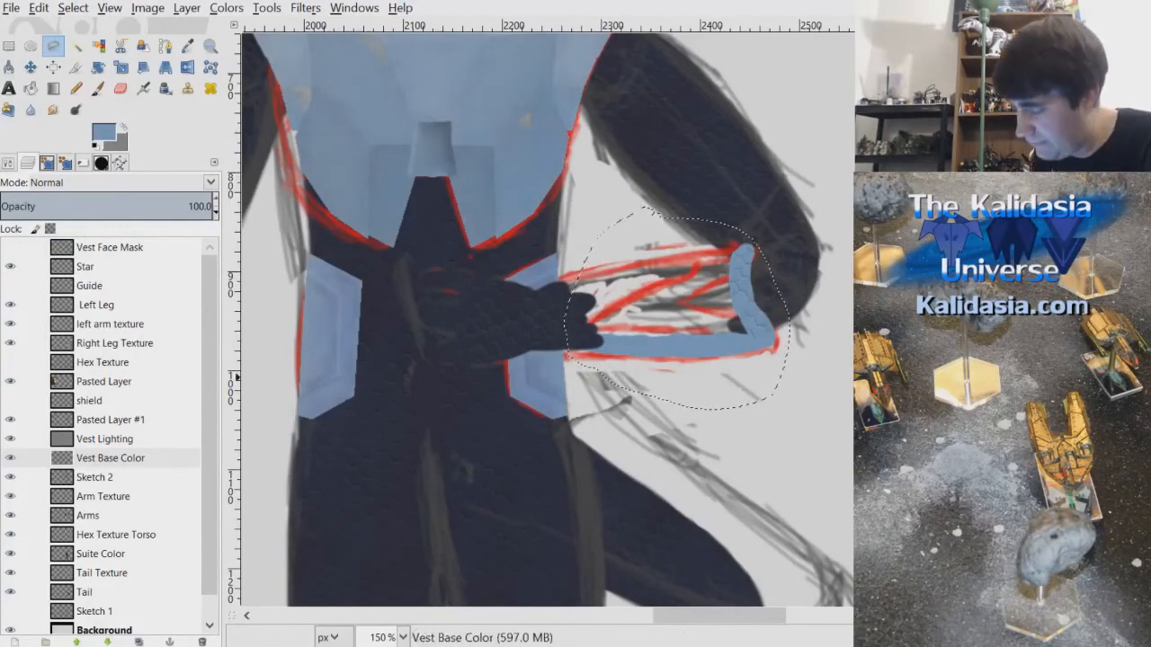
key("ctrl+x")
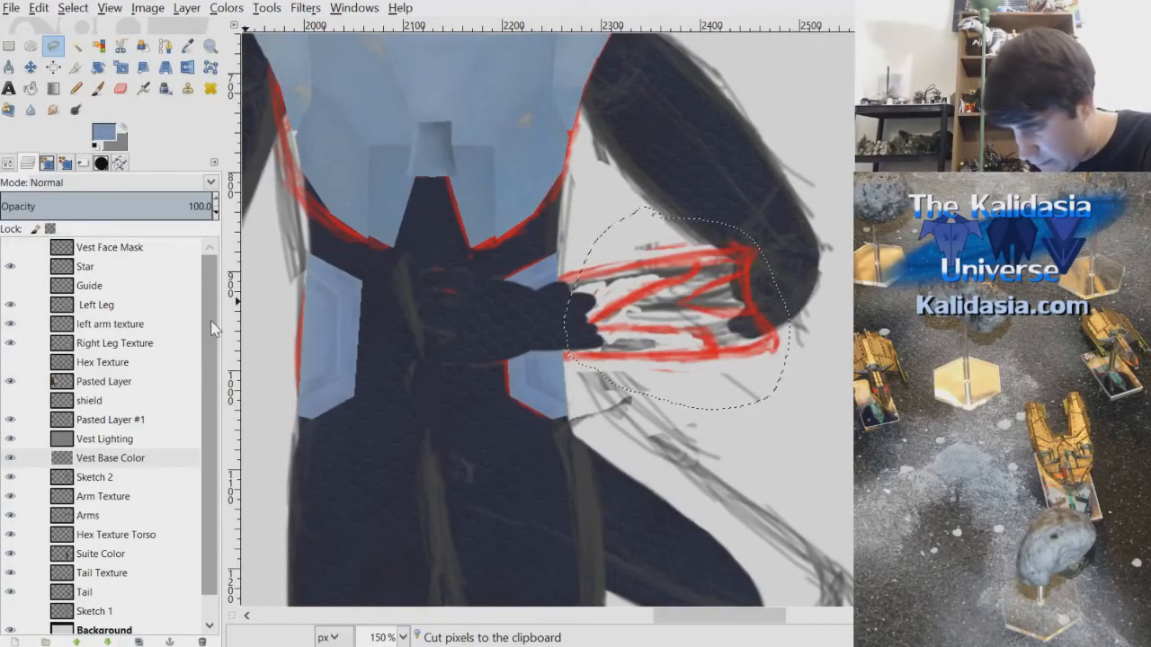
- Create a new layer named Bracer Base Color directly above the left arm texture layer
left_click(144, 439)
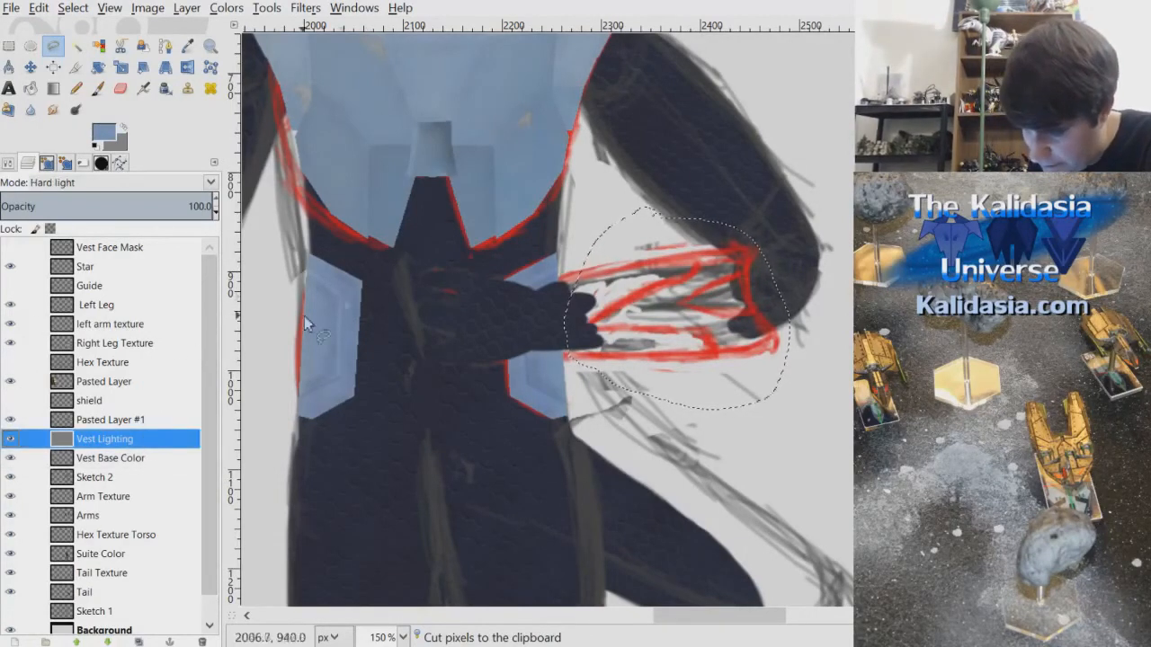
mouse_move(124, 440)
left_mouse_down()
mouse_move(146, 422)
mouse_move(149, 378)
mouse_move(126, 439)
left_mouse_up()
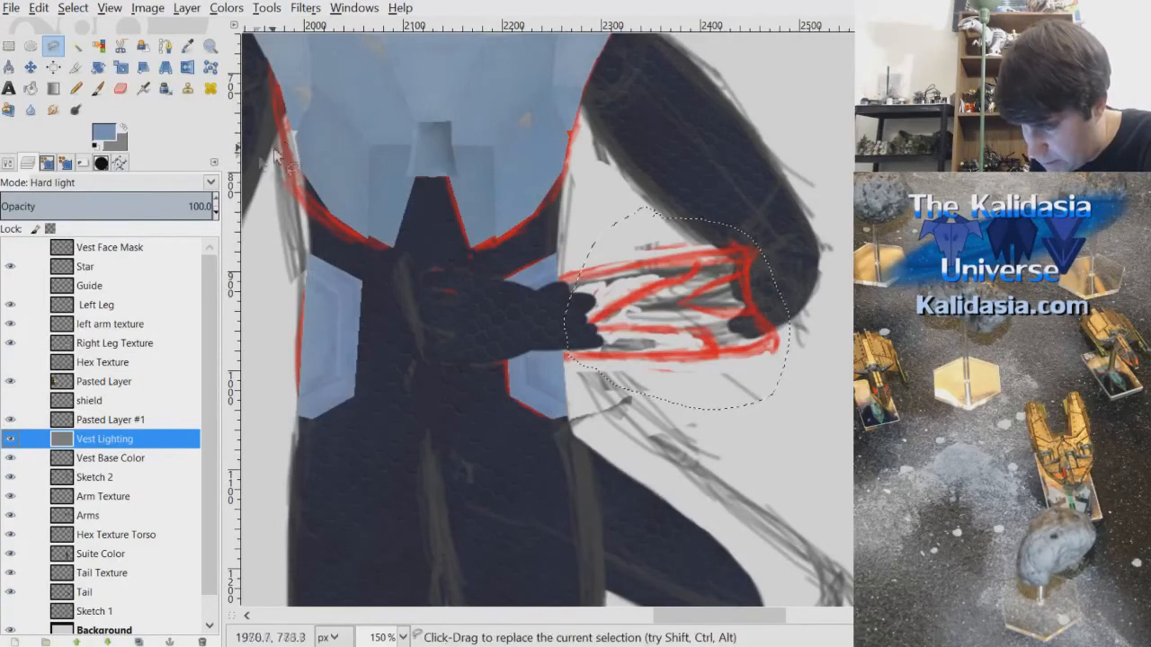
left_click(133, 325)
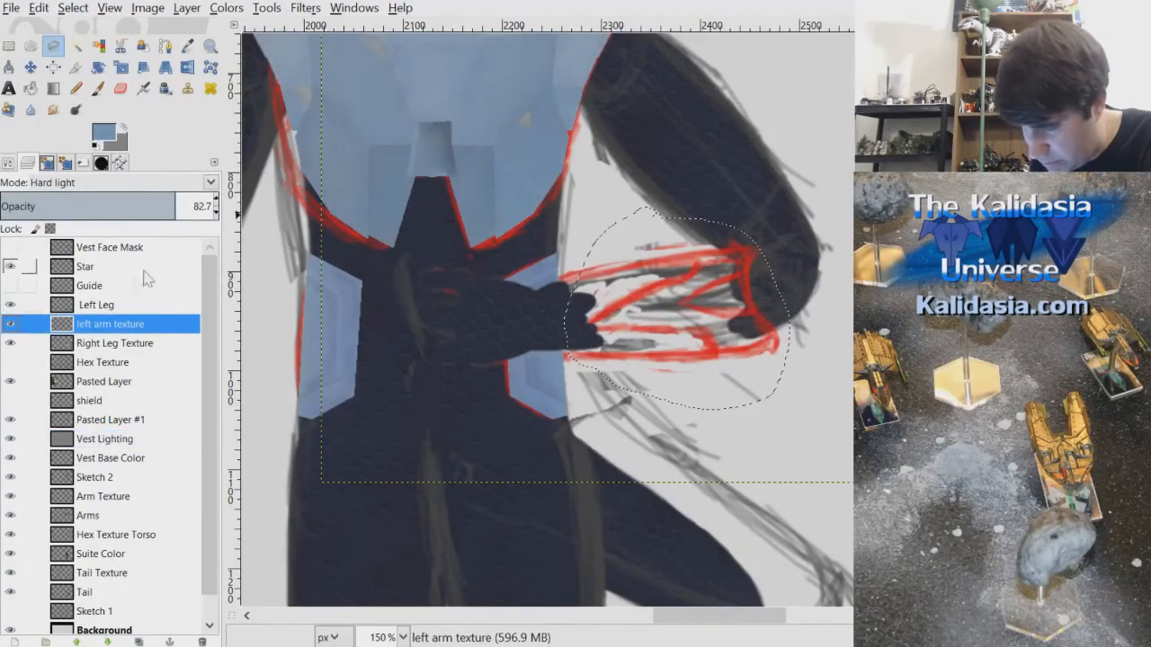
left_click(16, 643)
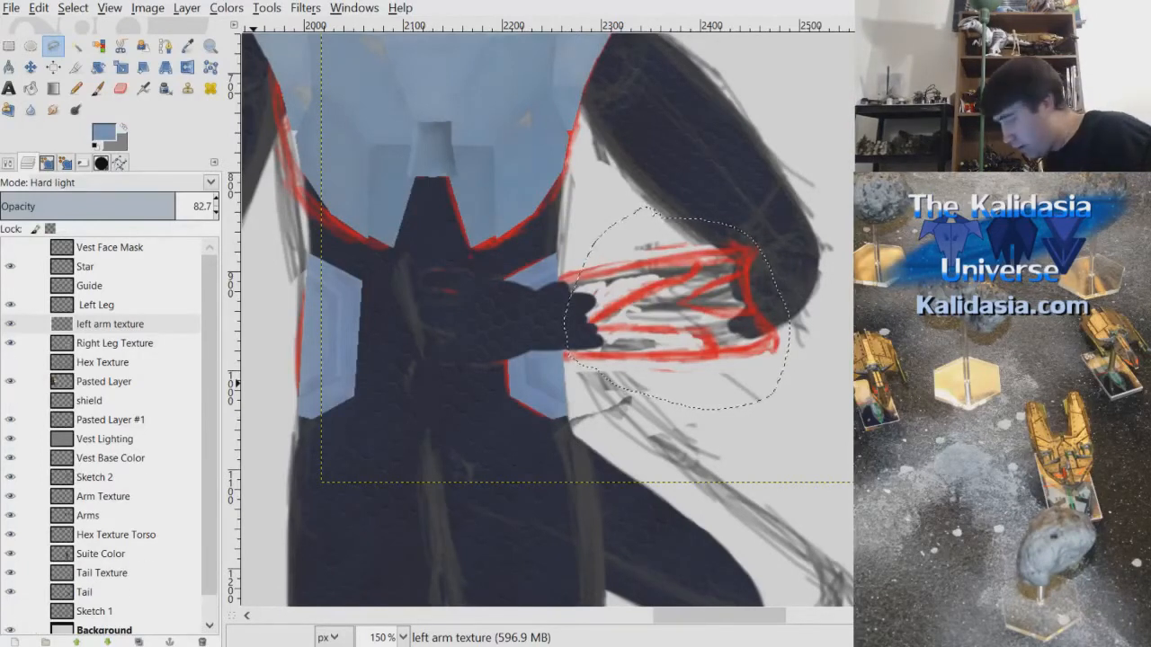
key("Return")
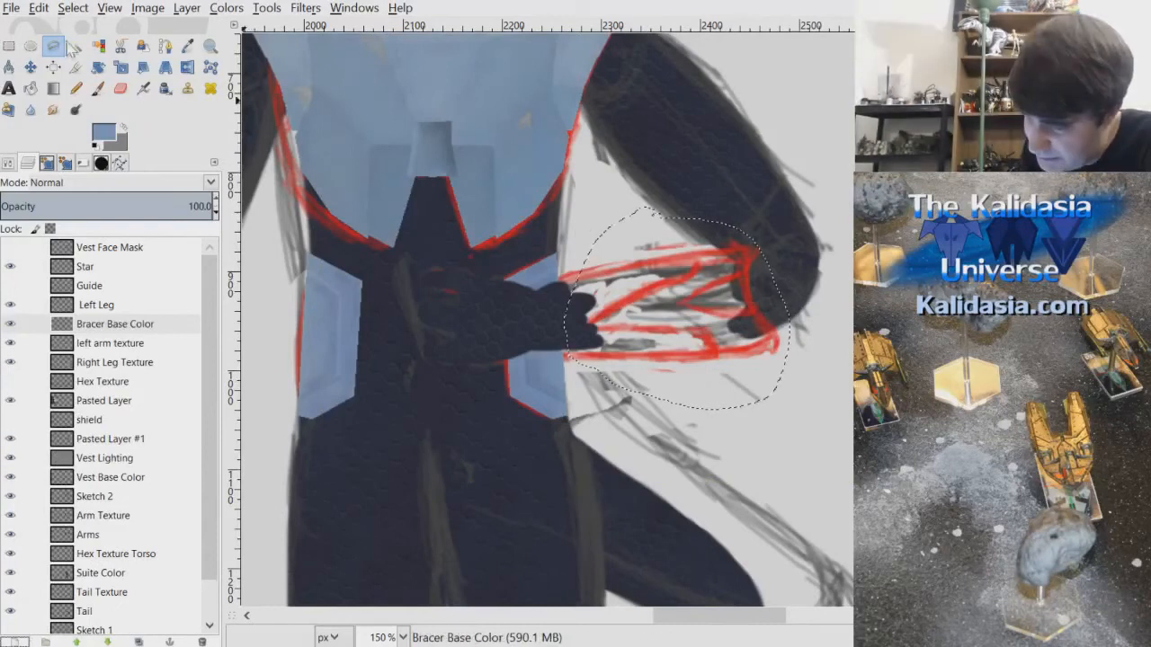
- Paste the cut bracer strokes and anchor them to the Bracer Base Color layer
key("ctrl+v")
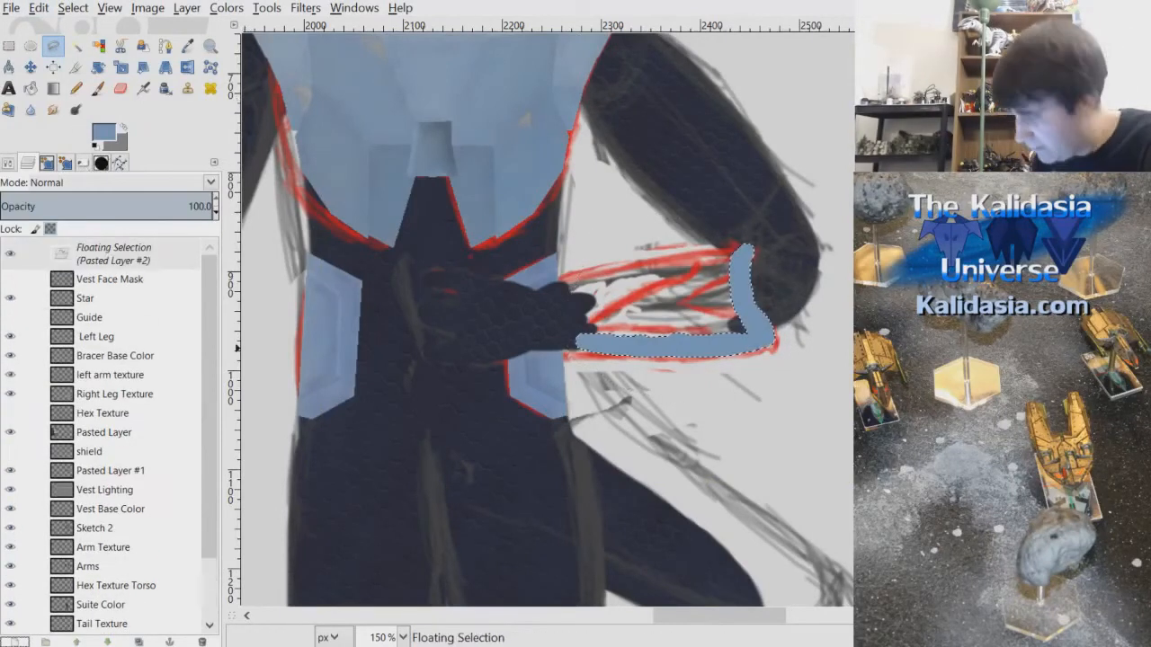
key("3")
key("p")
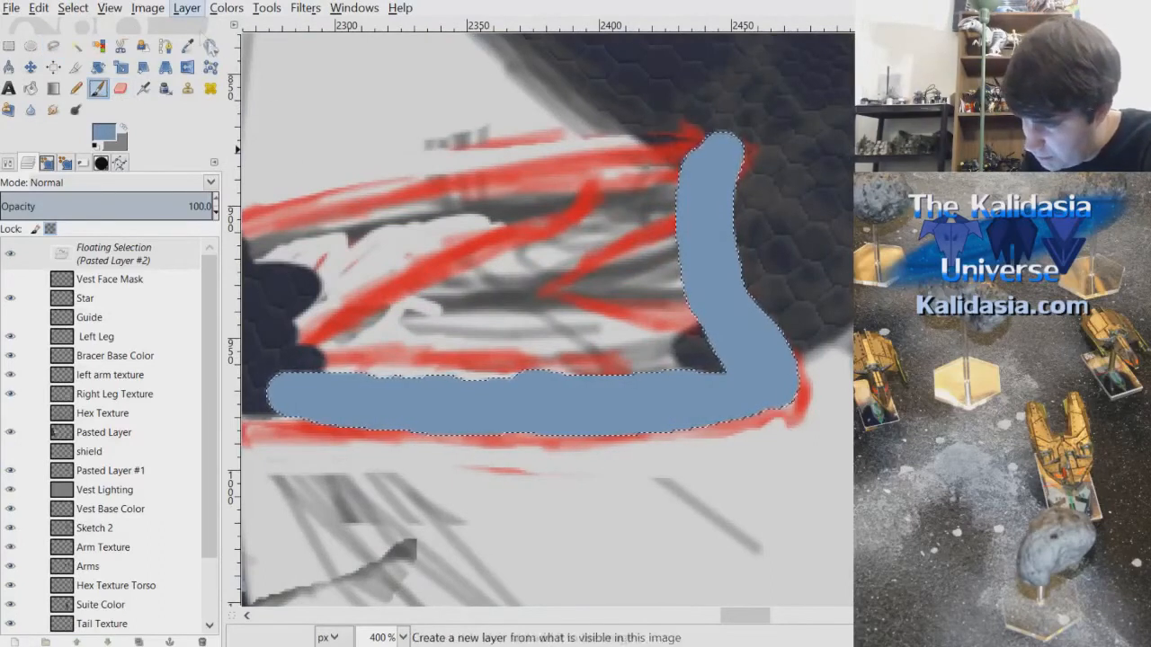
left_click(266, 106)
- Paint the remaining left and upper edges of the bracer with the Paintbrush and fill its interior with light blue
left_click_drag(748, 617, 740, 617)
mouse_move(398, 391)
left_mouse_down()
mouse_move(394, 291)
mouse_move(366, 256)
mouse_move(463, 204)
left_mouse_up()
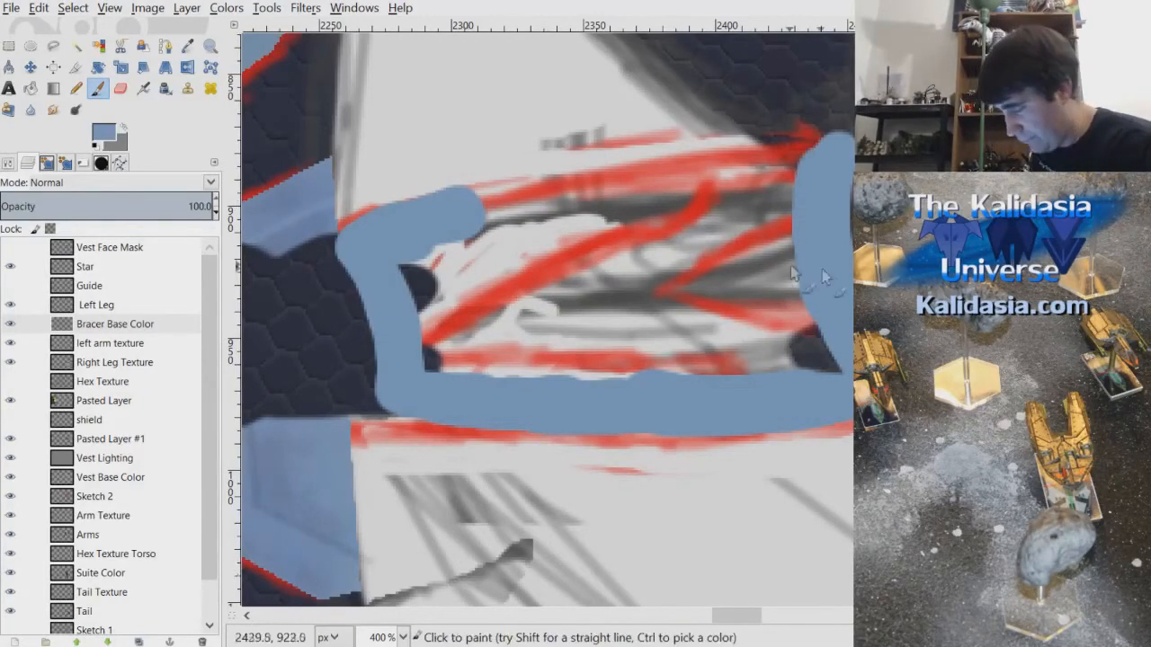
mouse_move(490, 218)
left_mouse_down()
mouse_move(753, 164)
mouse_move(815, 172)
left_mouse_up()
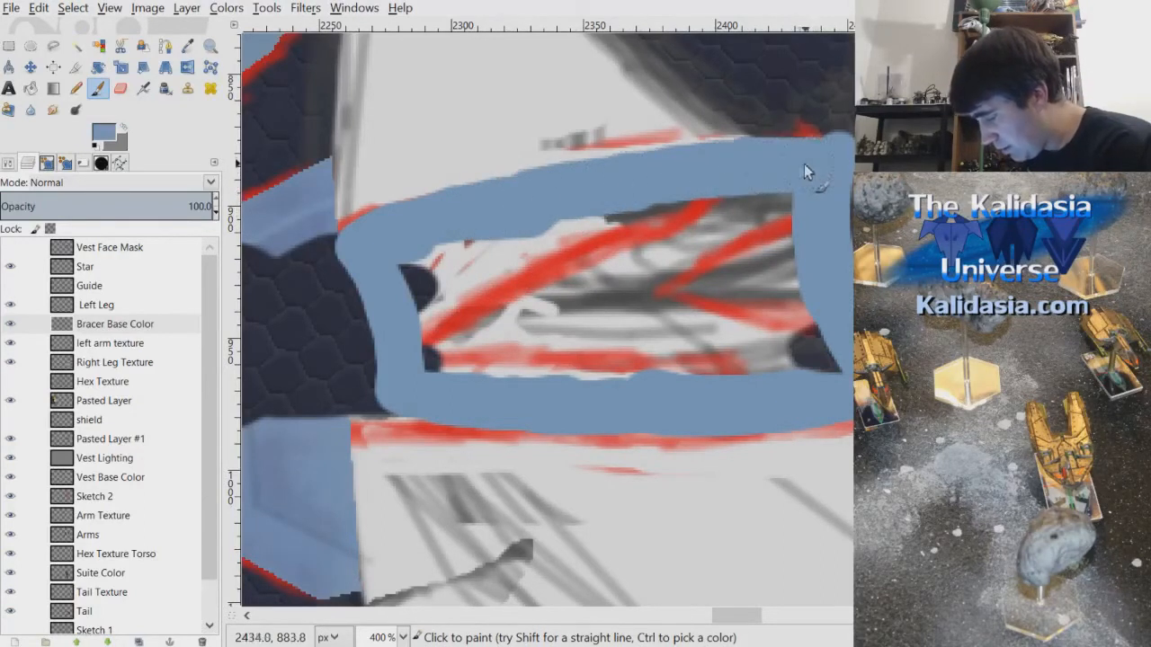
mouse_move(832, 193)
left_mouse_down()
mouse_move(801, 316)
mouse_move(811, 364)
mouse_move(758, 243)
mouse_move(749, 369)
mouse_move(721, 342)
mouse_move(689, 201)
mouse_move(638, 359)
mouse_move(591, 268)
mouse_move(569, 359)
mouse_move(532, 332)
mouse_move(518, 264)
mouse_move(500, 370)
mouse_move(459, 286)
mouse_move(416, 251)
left_mouse_up()
- Trim the bracer's curved right end with the Eraser to expose the red sketch line
left_click_drag(741, 618, 747, 616)
key("shift+e")
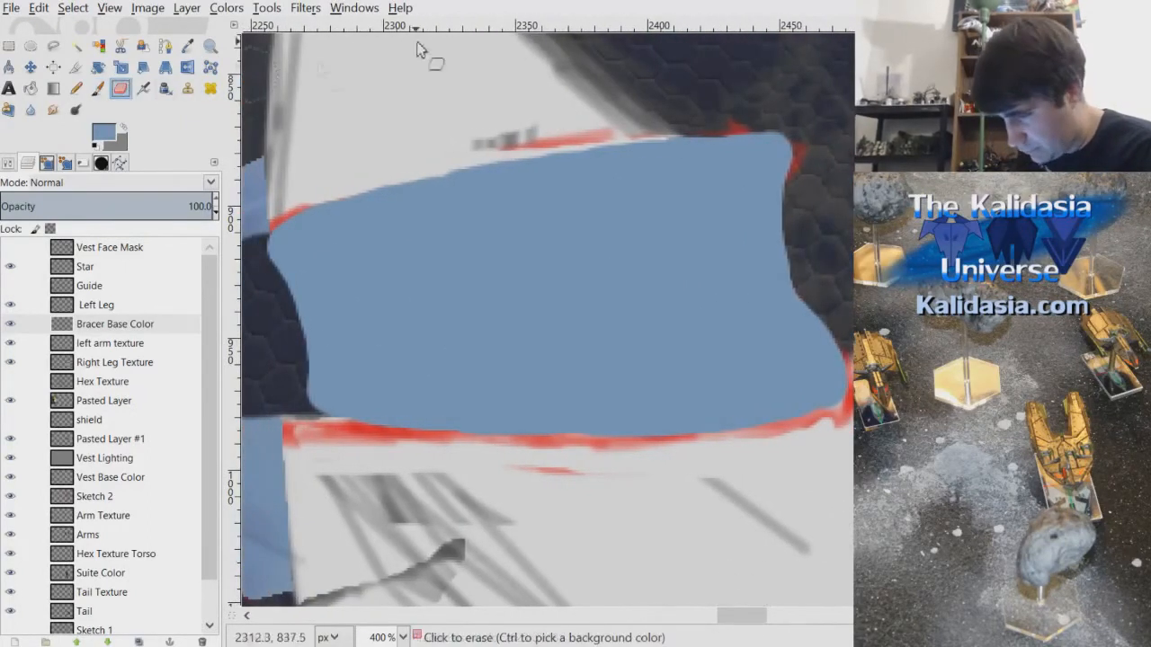
left_click_drag(826, 302, 850, 349)
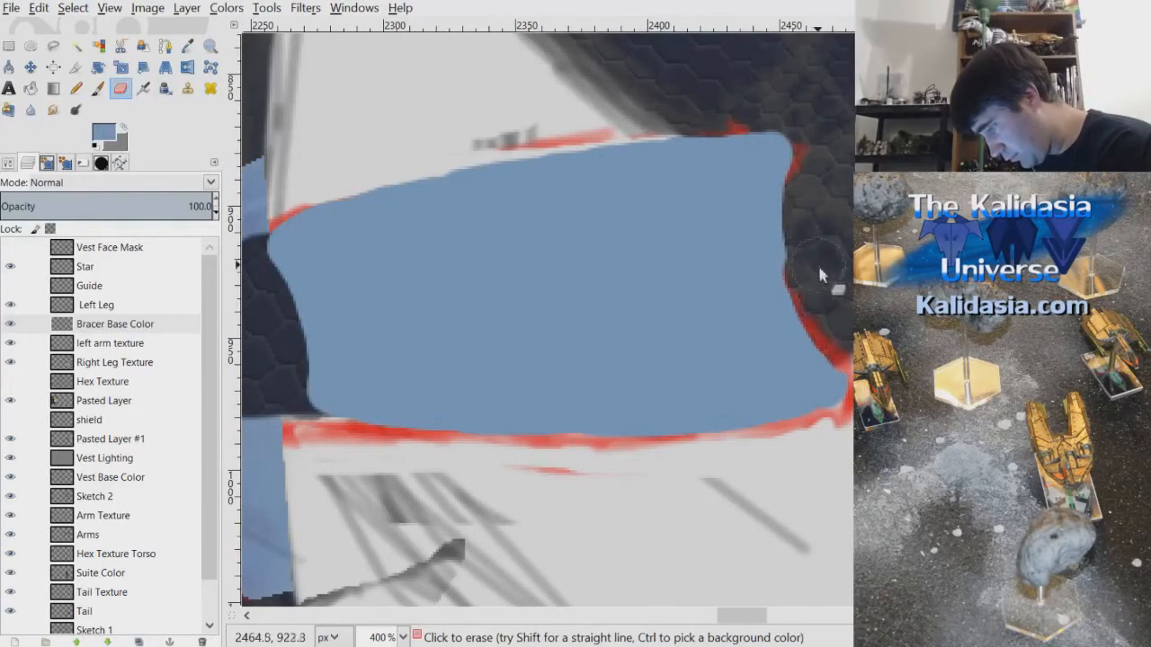
left_click_drag(811, 254, 868, 376)
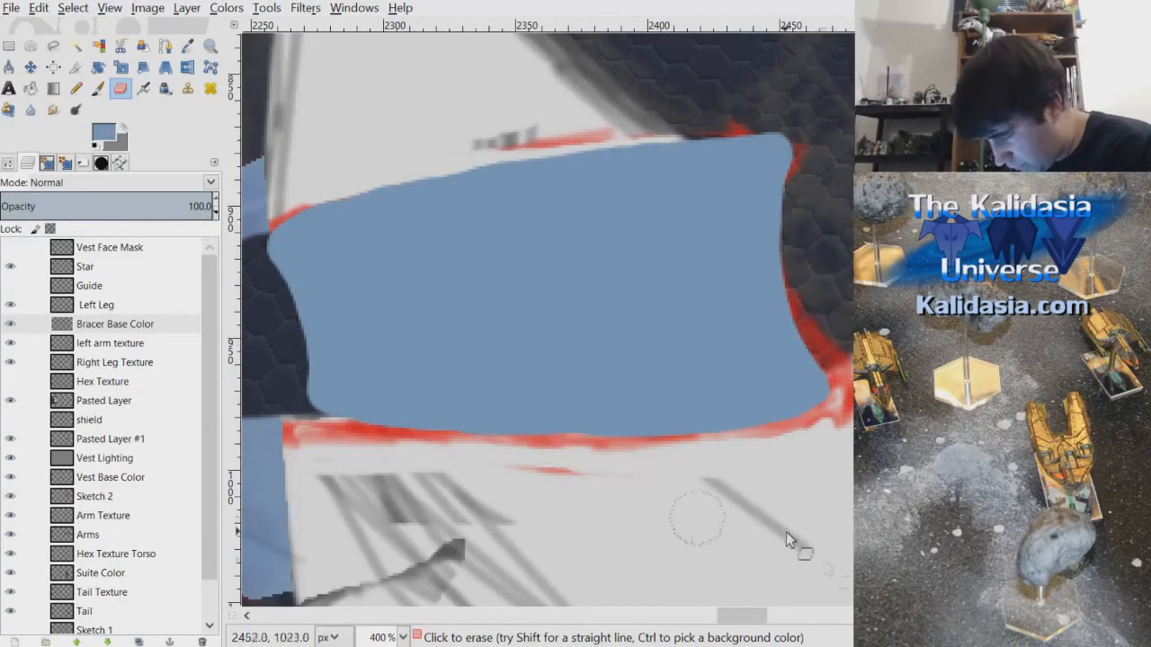
- Examine the bracer's trimmed edges up close and its fit against the whole armored figure
mouse_move(758, 618)
left_mouse_down()
mouse_move(748, 619)
mouse_move(758, 620)
left_mouse_up()
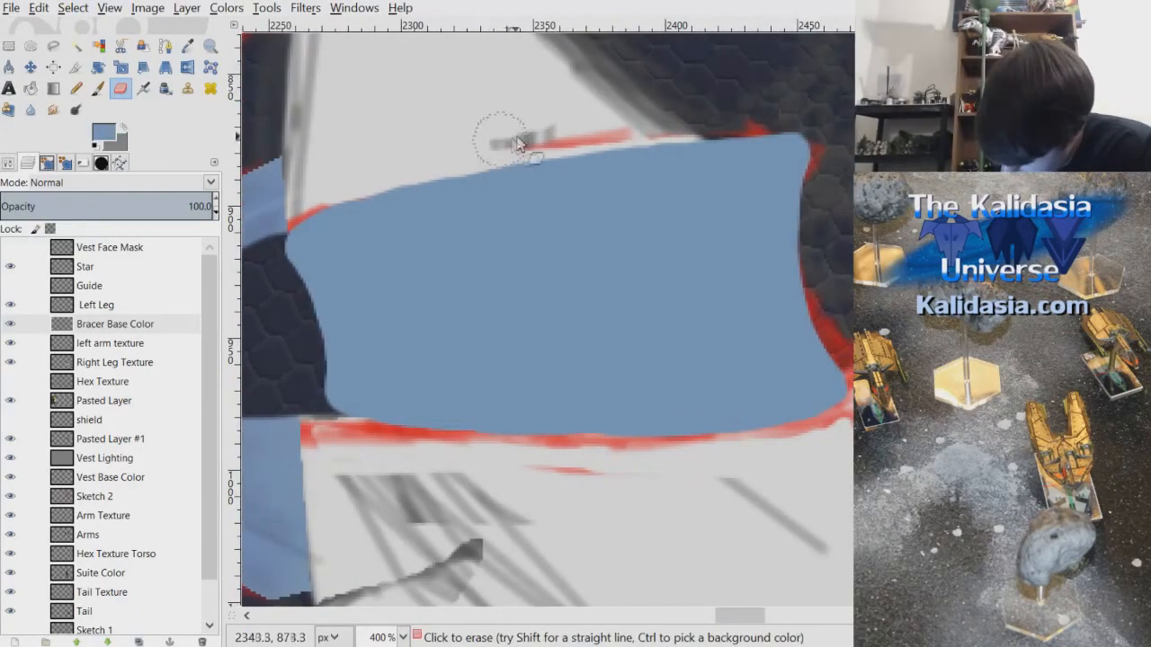
mouse_move(763, 619)
left_mouse_down()
mouse_move(754, 620)
mouse_move(765, 635)
mouse_move(752, 625)
left_mouse_up()
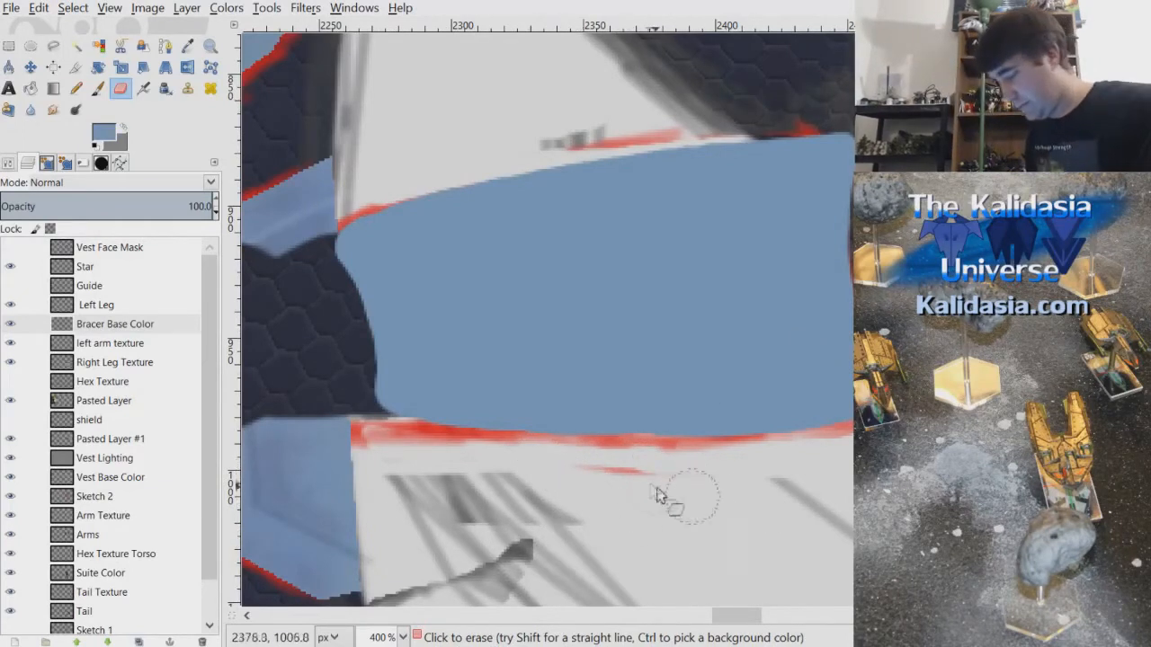
left_click_drag(751, 617, 760, 619)
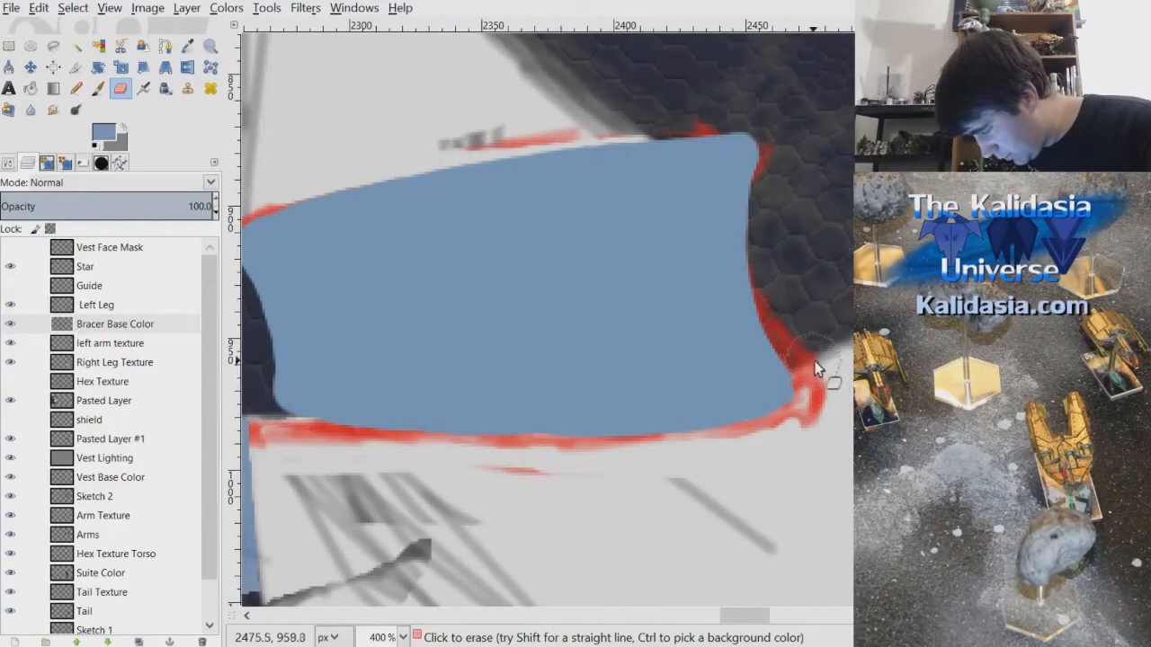
left_click_drag(768, 612, 753, 620)
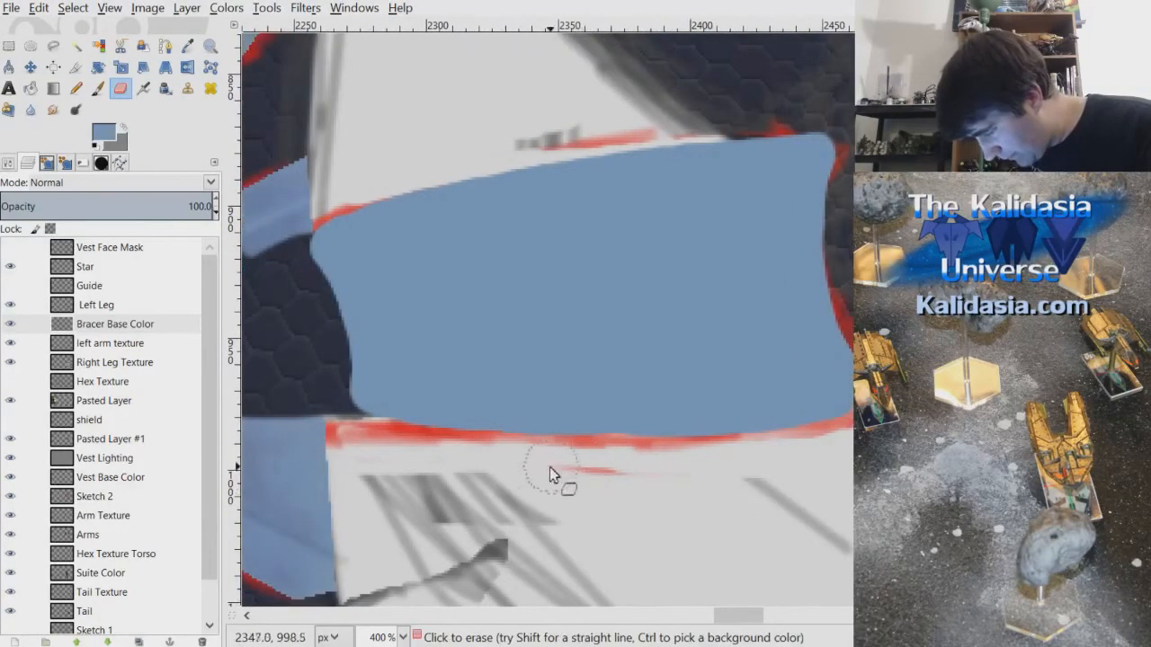
scroll(805, 449, "down", 6)
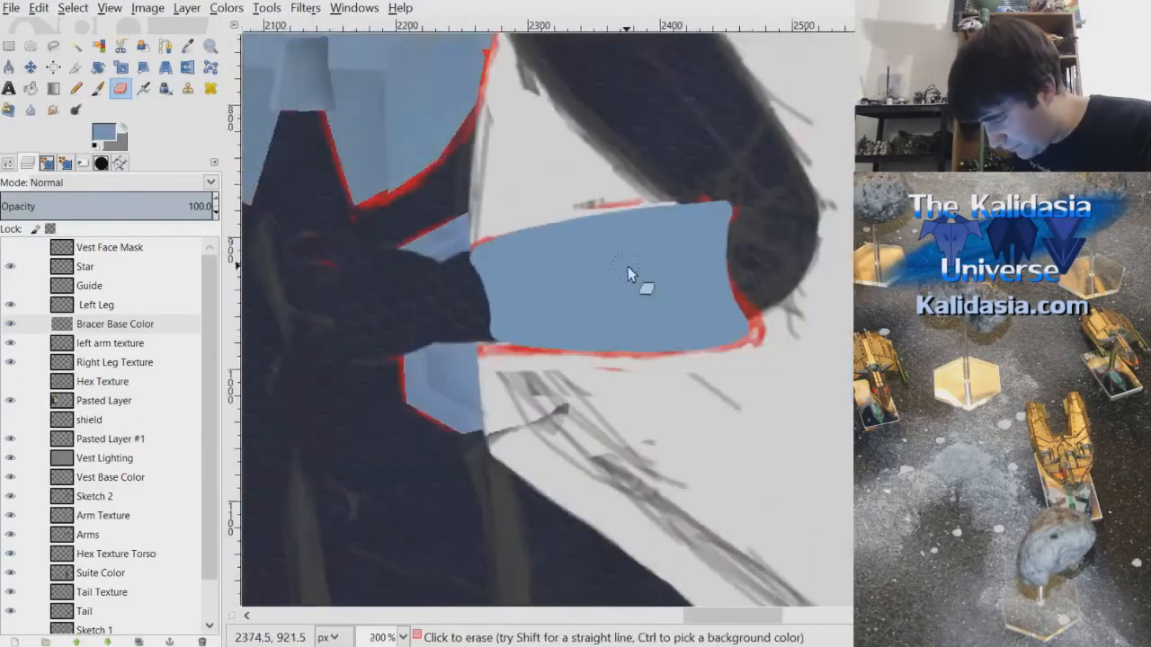
scroll(730, 243, "down", 1)
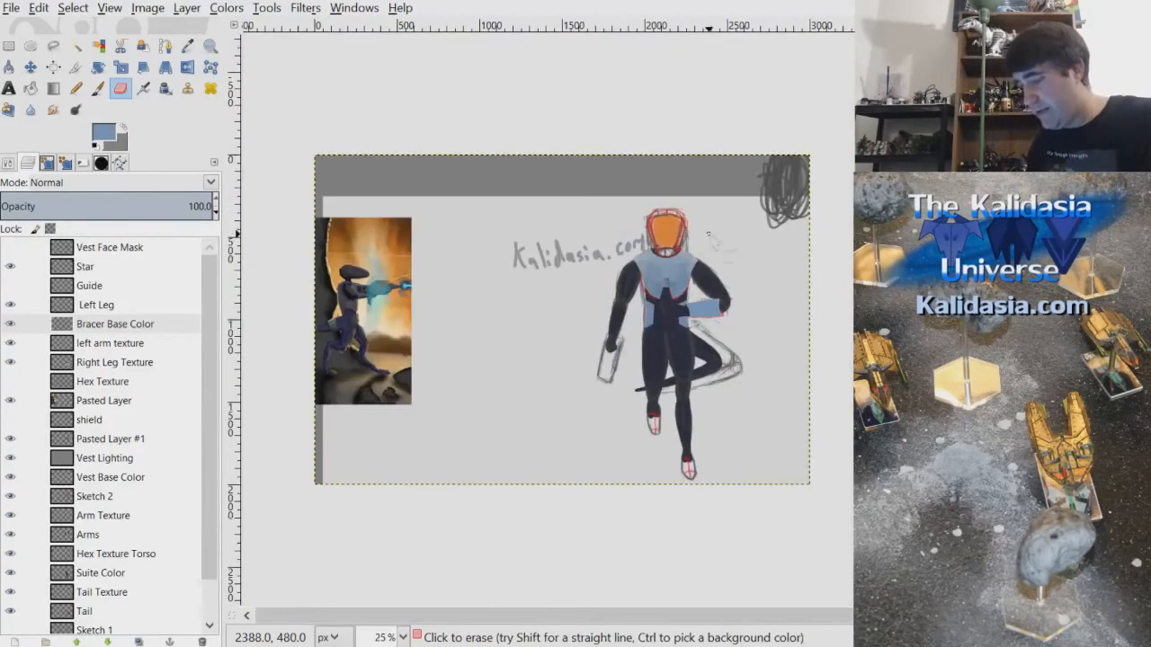
scroll(746, 318, "up", 1)
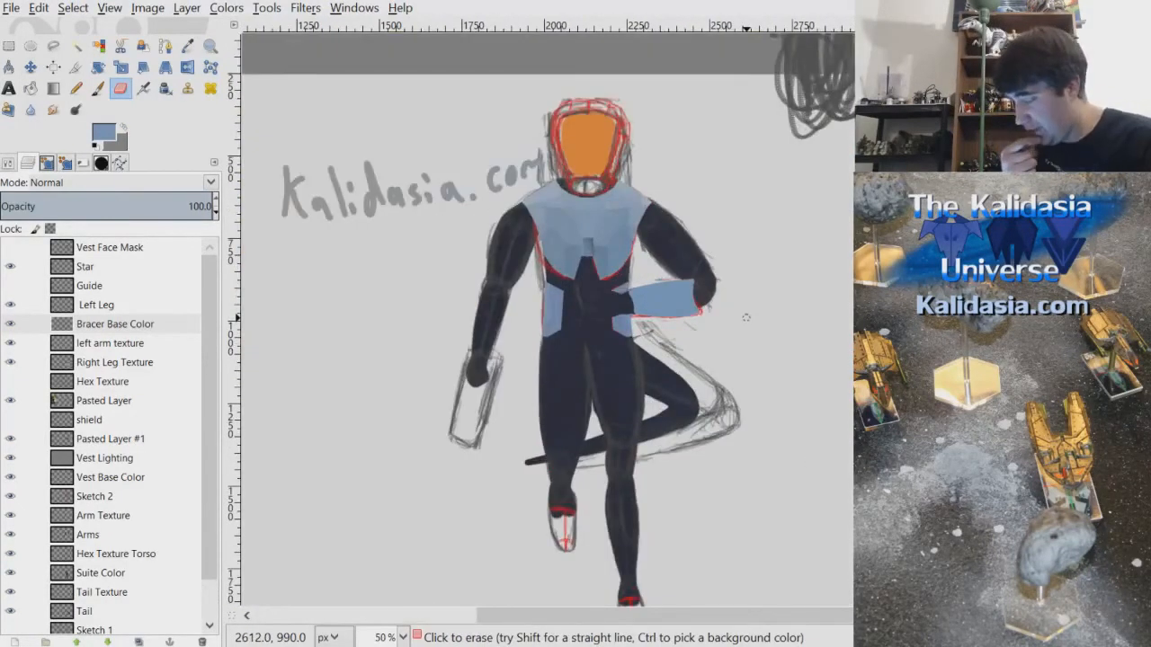
scroll(745, 317, "up", 3)
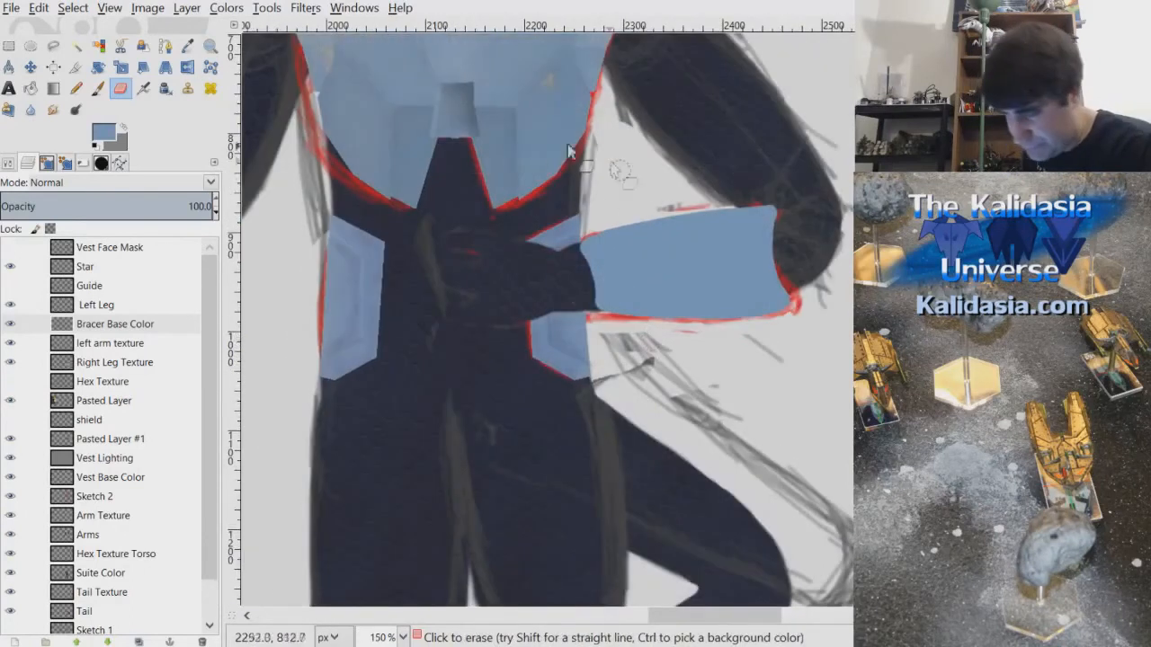
- Create a Bracer Lighting layer above Bracer Base Color, set it to Hard light mode and fill it with gray
left_click(144, 324)
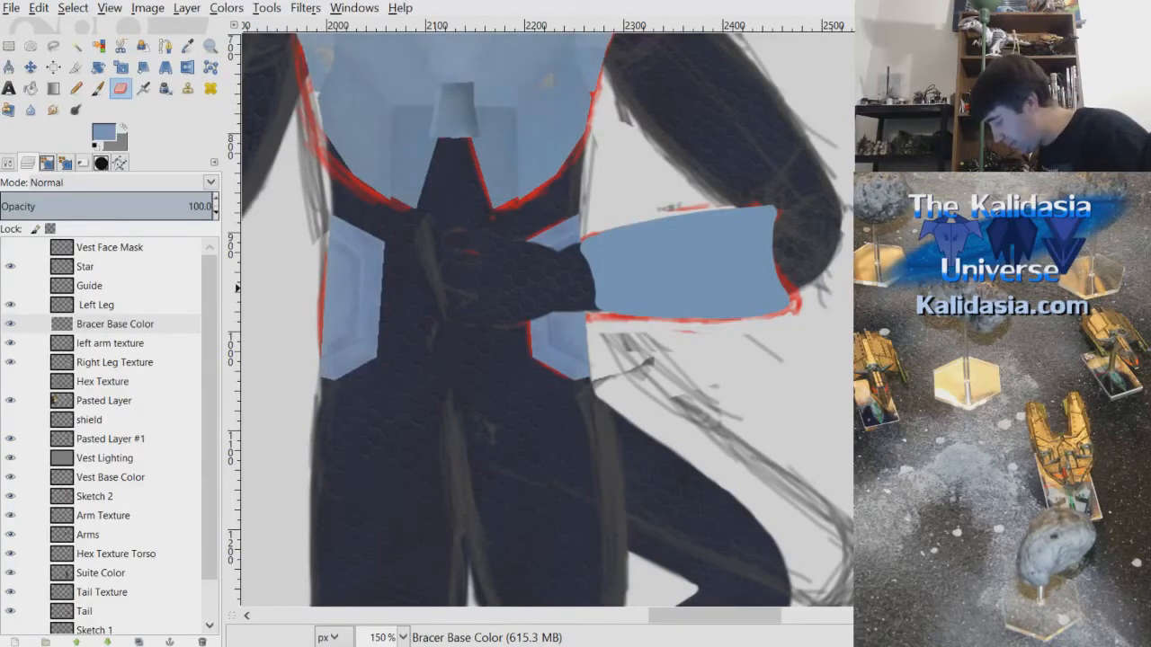
key("Return")
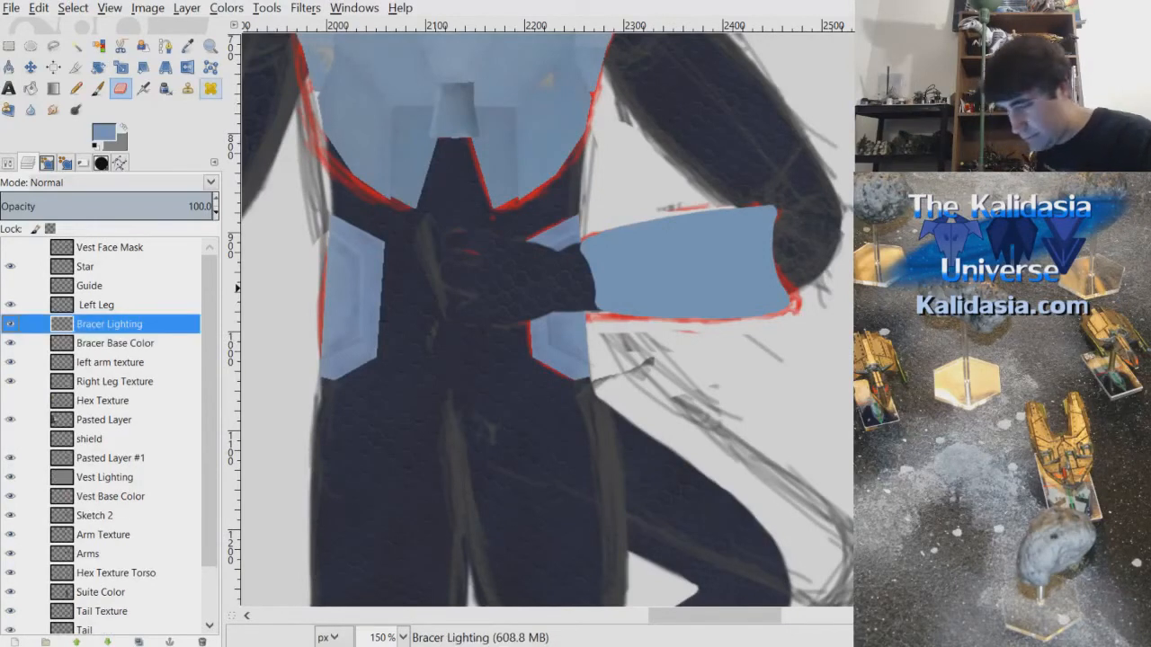
left_click(123, 128)
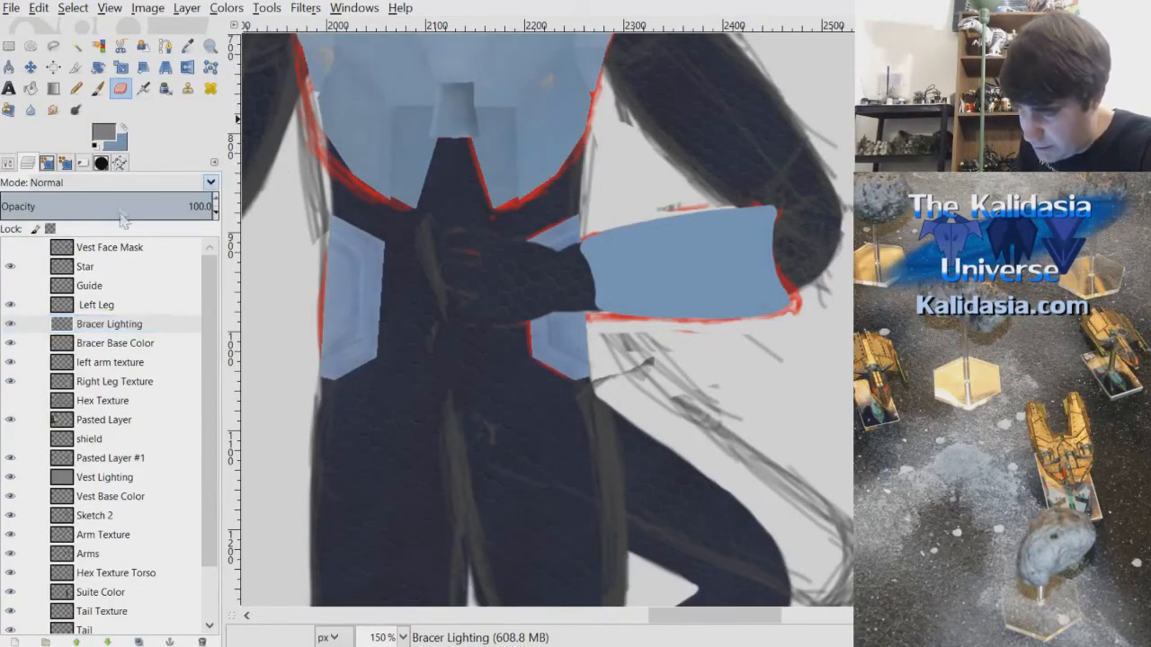
left_click(199, 395)
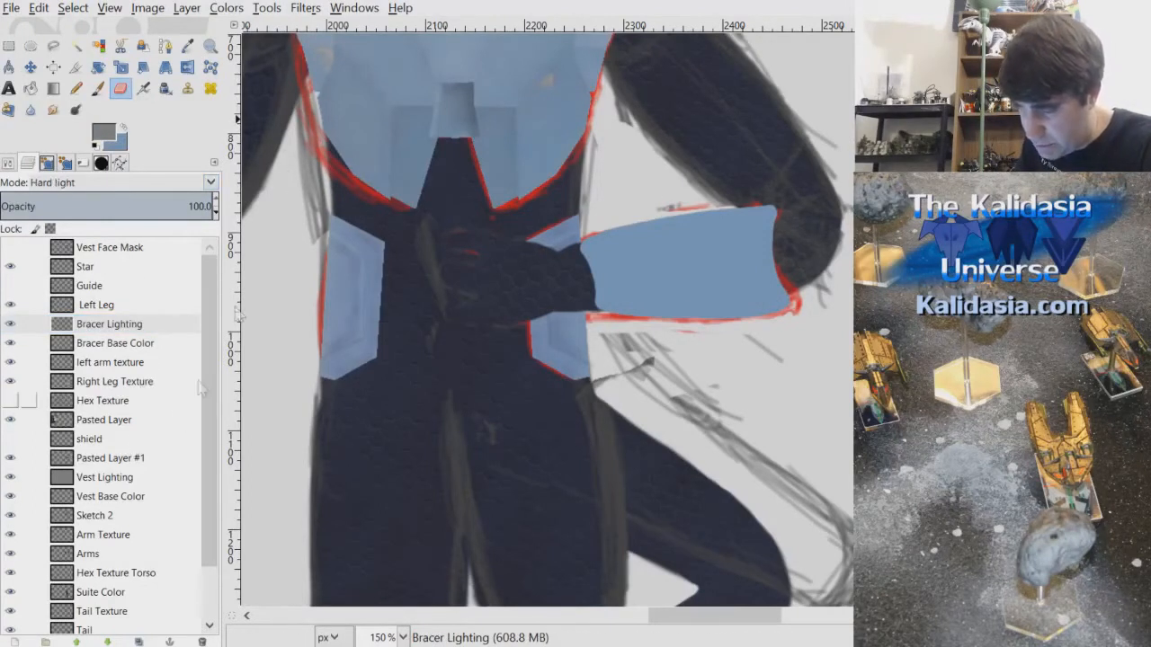
left_click(31, 88)
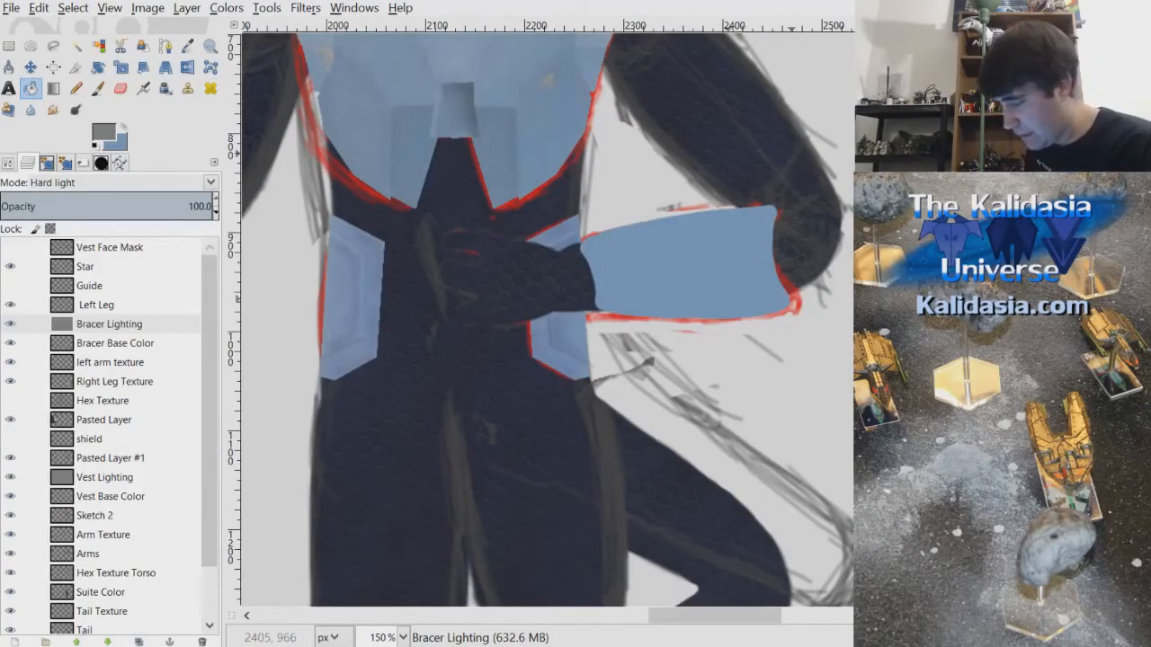
- Outline the bracer's middle lengthwise band with a closed Free Select selection, following both curved ends
scroll(753, 262, "up", 2)
left_click_drag(737, 621, 791, 548)
left_click_drag(739, 618, 746, 618)
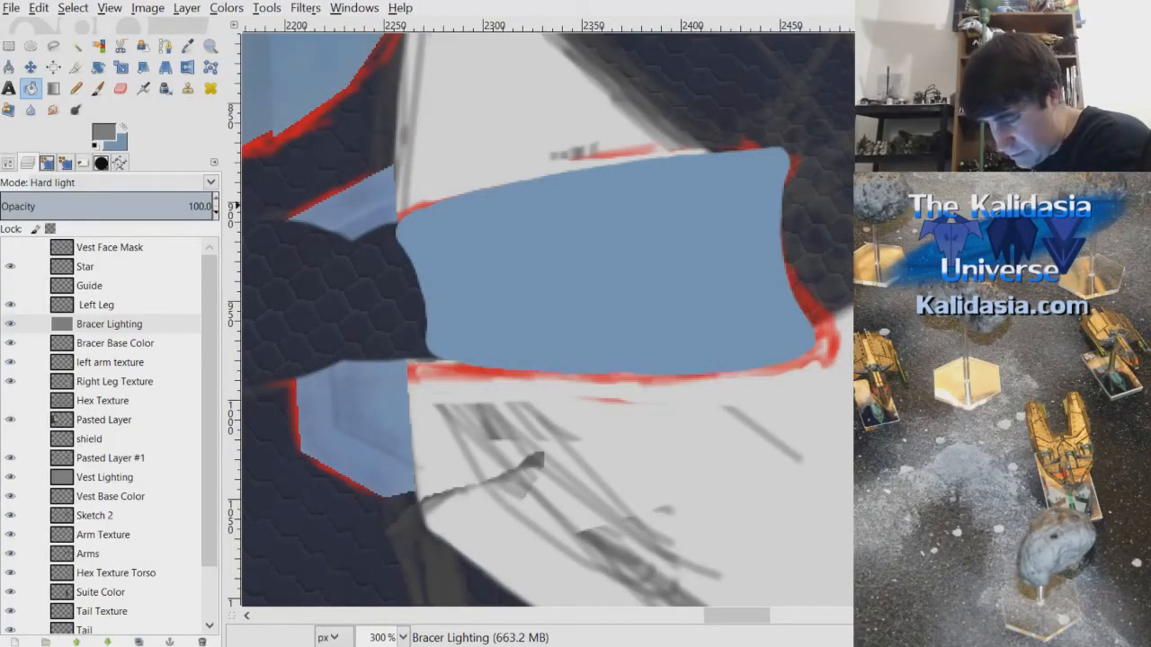
left_click(53, 46)
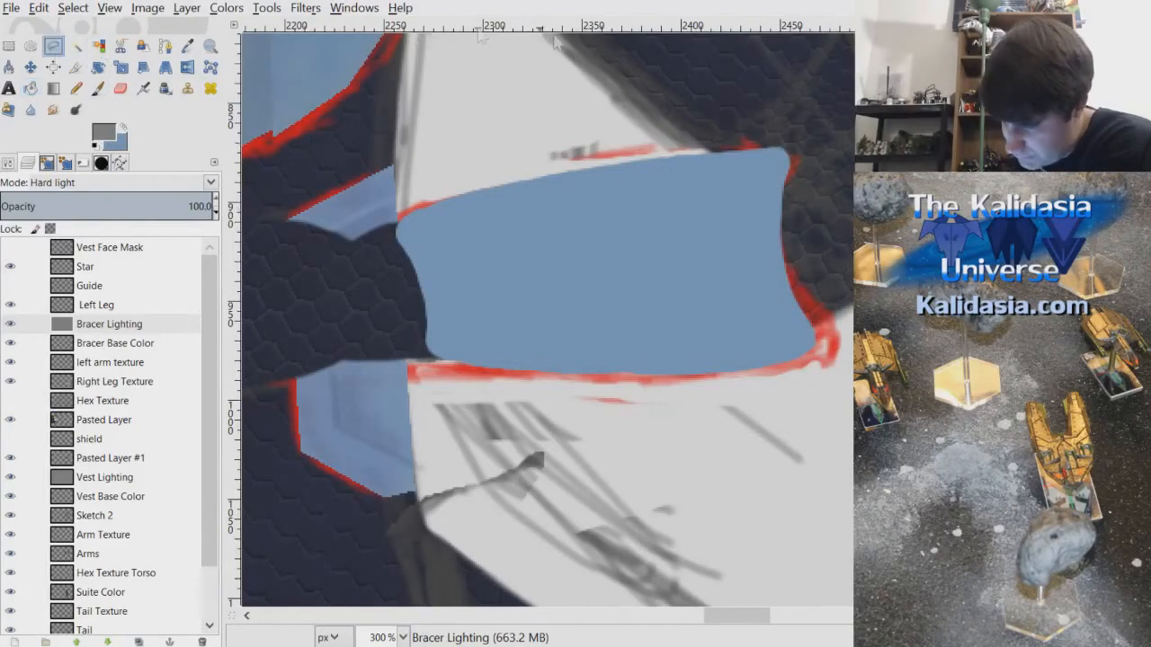
left_click(408, 252)
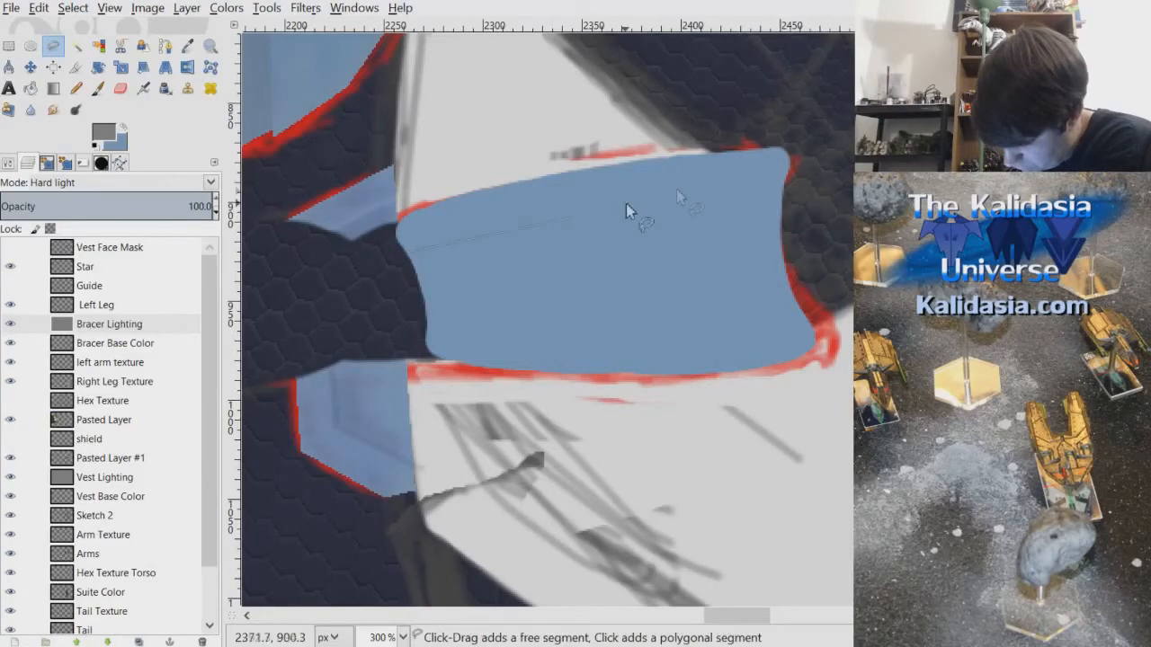
left_click(782, 197)
left_click(794, 309)
left_click(428, 317)
left_click(410, 255)
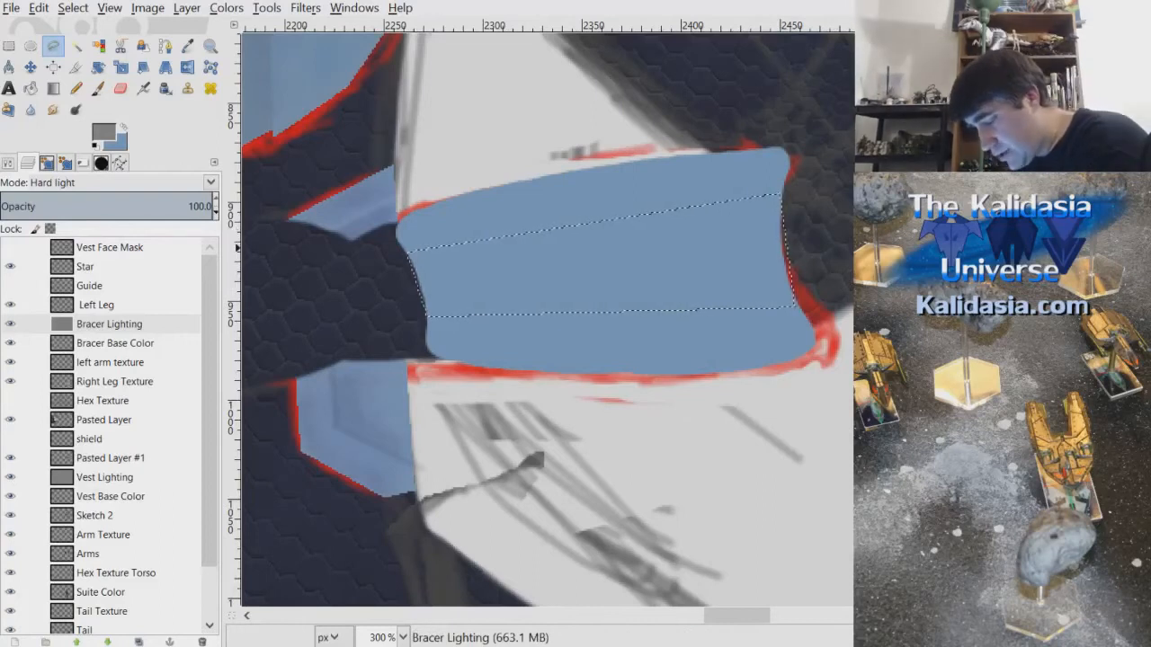
- Paint the selected middle band with a slightly lighter gray using a Paintbrush of size 71.16, and clear the selection
left_click_drag(755, 616, 767, 610)
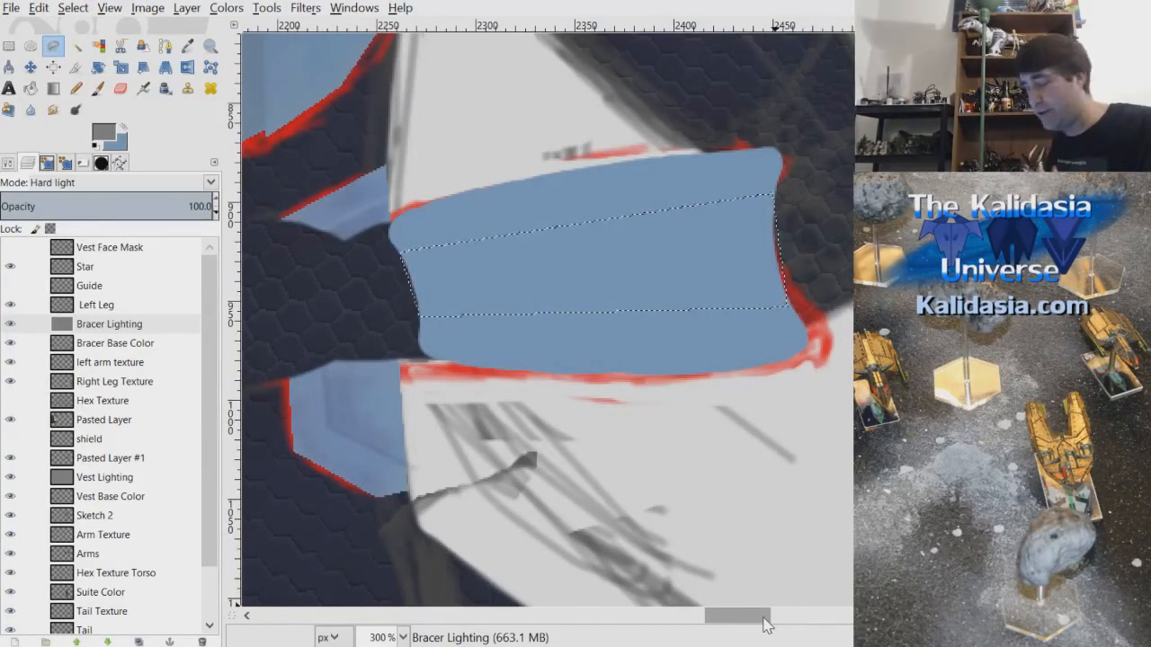
scroll(763, 624, "left", 1)
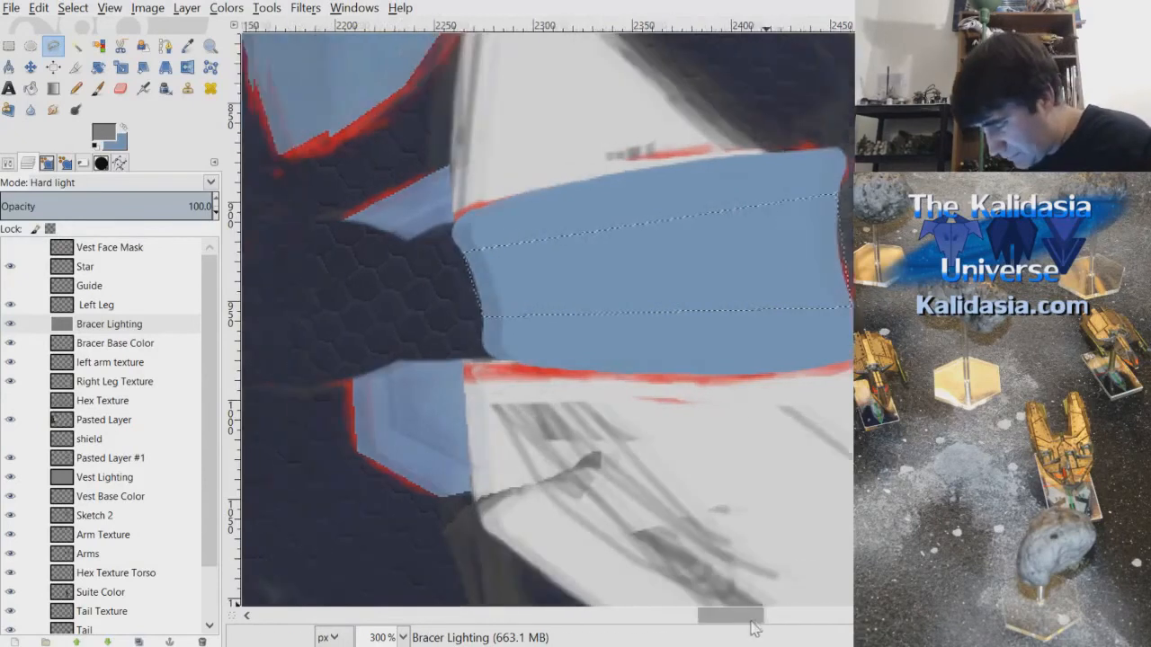
scroll(758, 626, "right", 1)
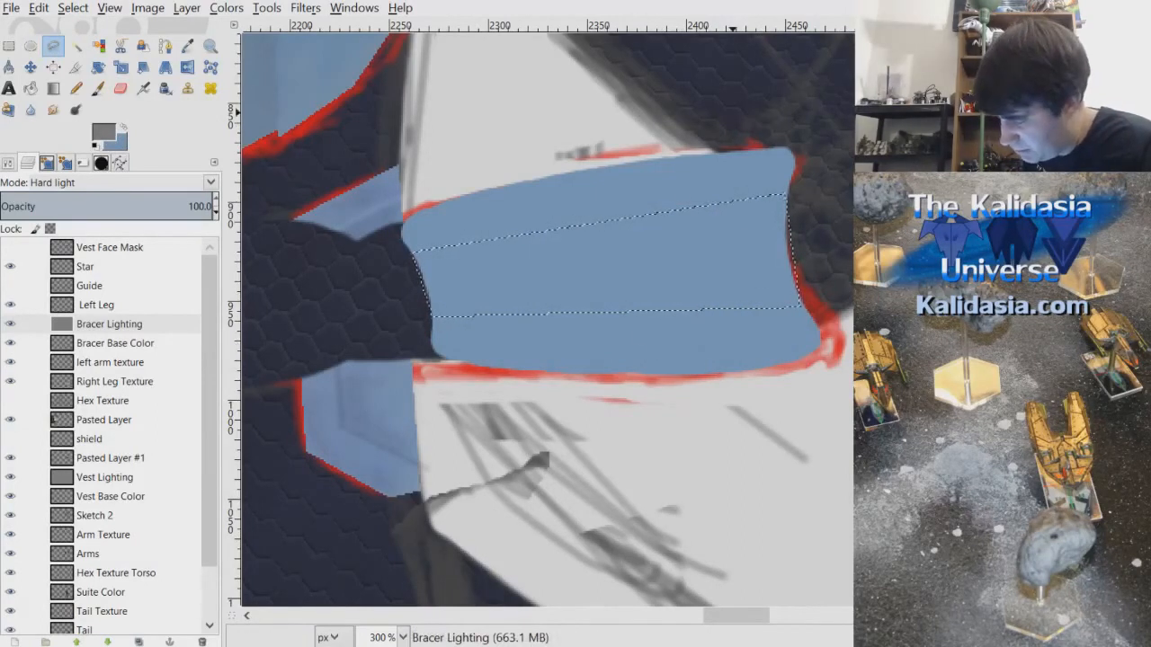
left_click(98, 88)
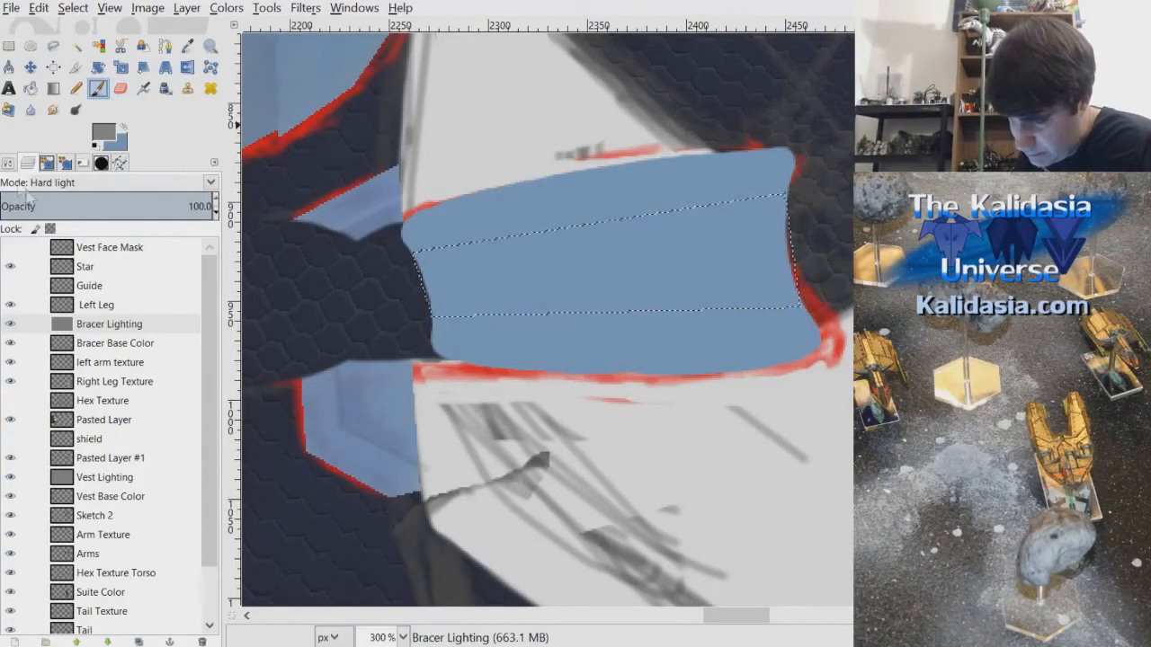
left_click(13, 164)
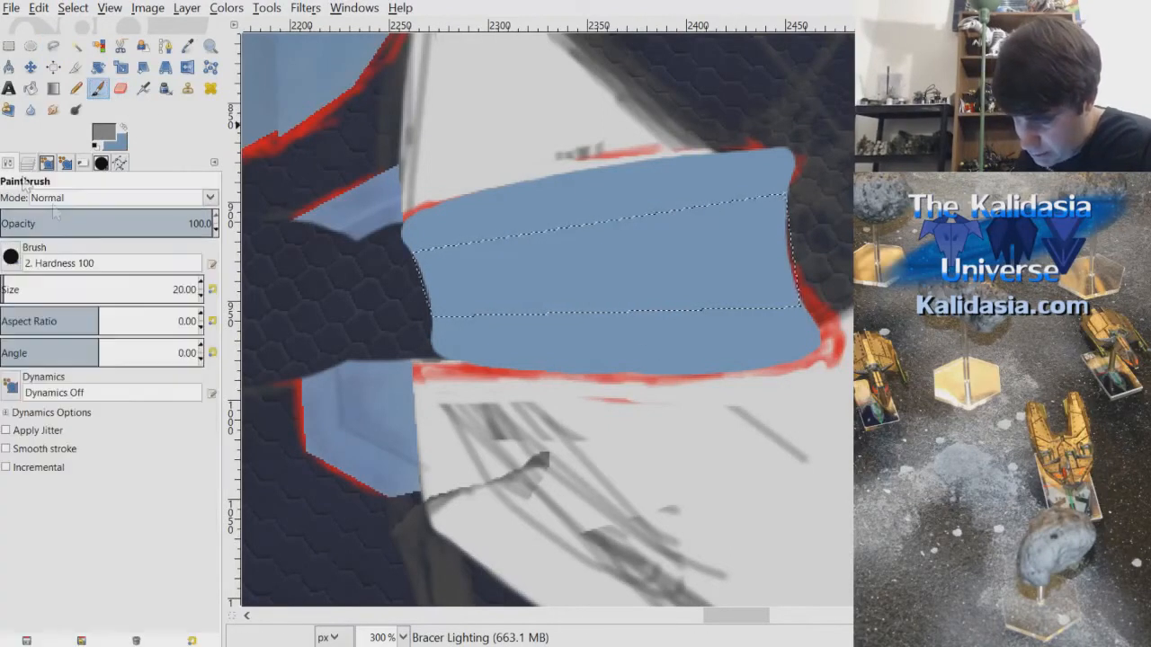
left_click(13, 286)
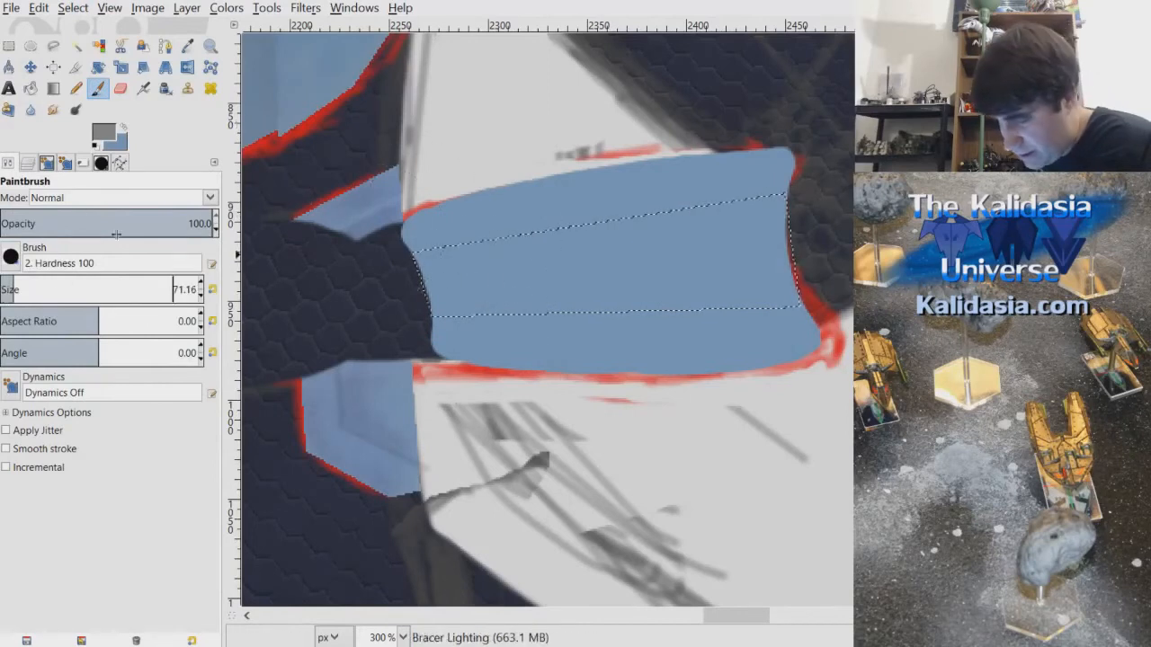
left_click(46, 163)
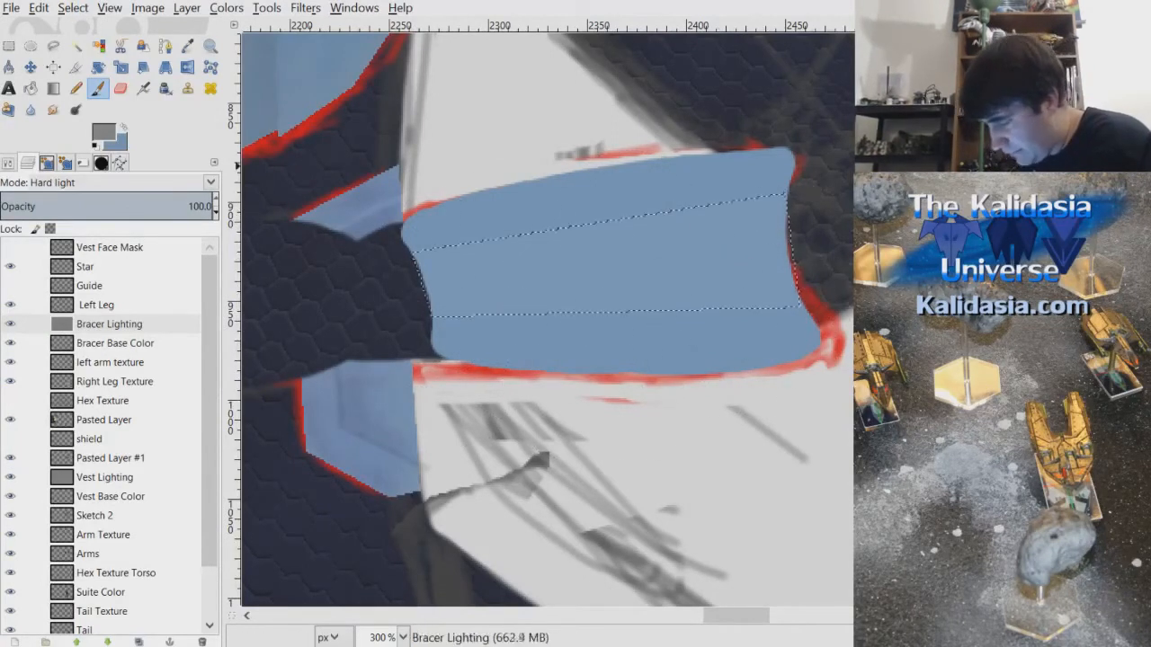
key("shift+ctrl+a")
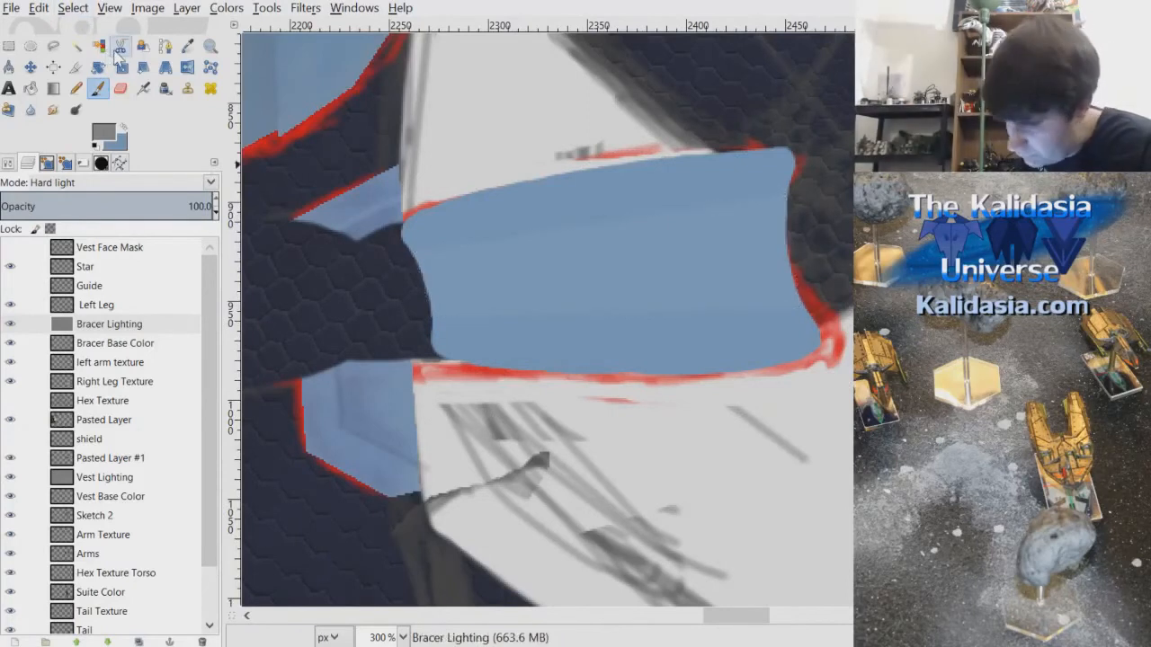
- Select the lighter middle band of the Bracer Lighting layer by color with a threshold of 0, and invert the selection
key("plus")
left_click_drag(860, 199, 860, 193)
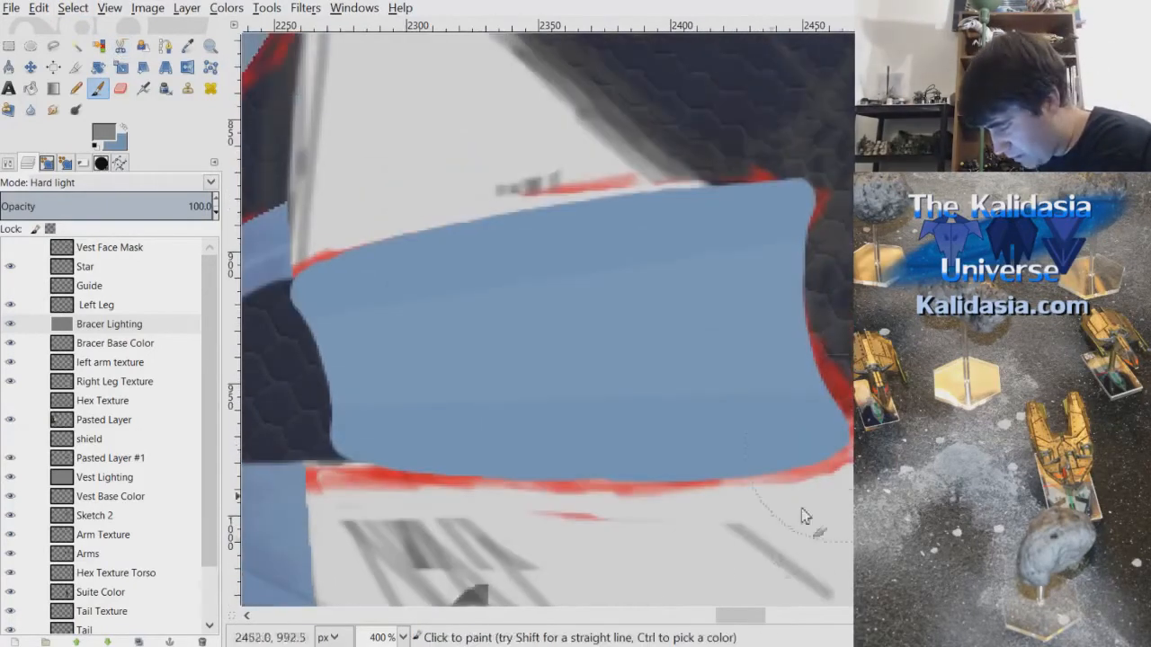
left_click_drag(761, 621, 762, 634)
scroll(762, 630, "down", 2)
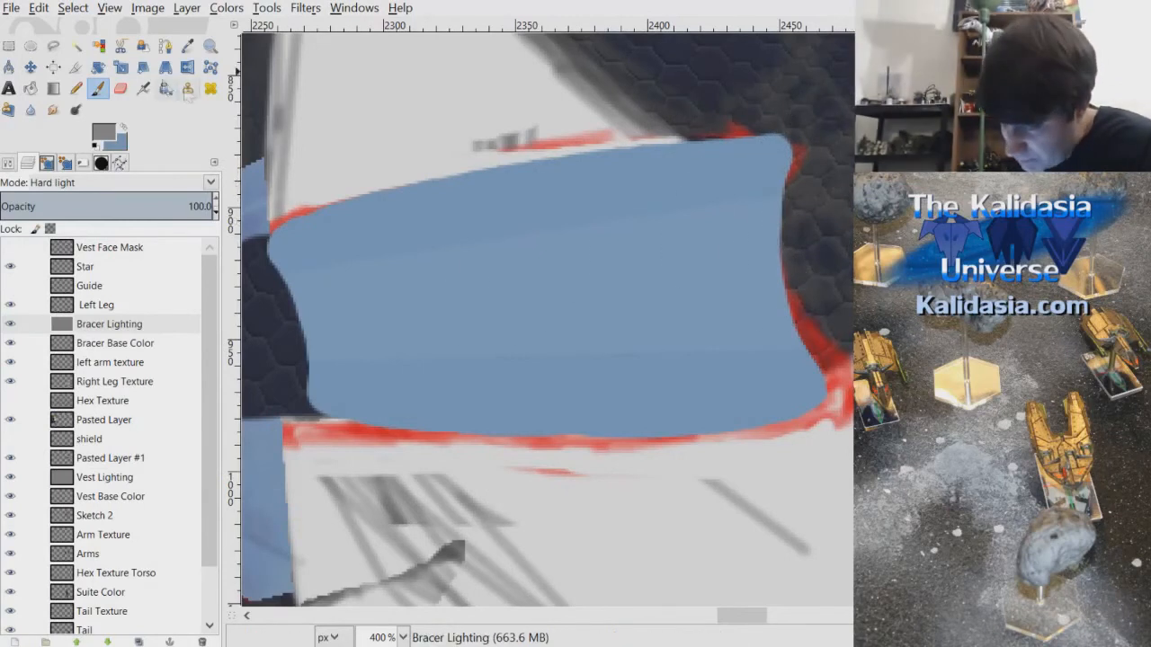
left_click(97, 46)
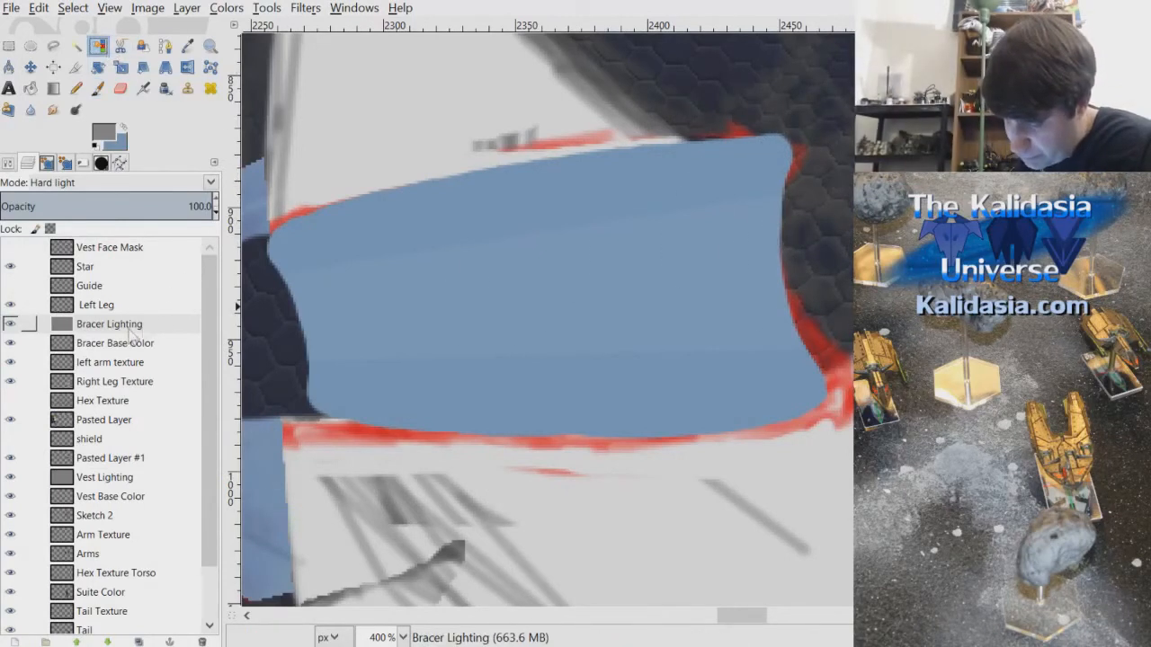
left_click(8, 164)
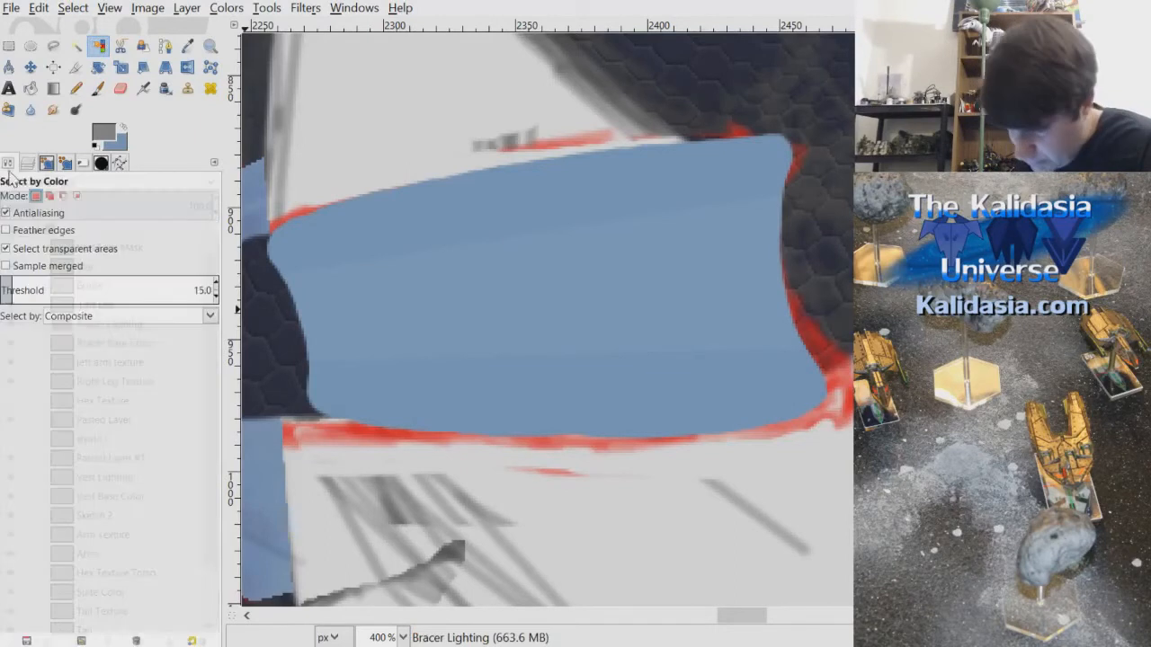
left_click(216, 295)
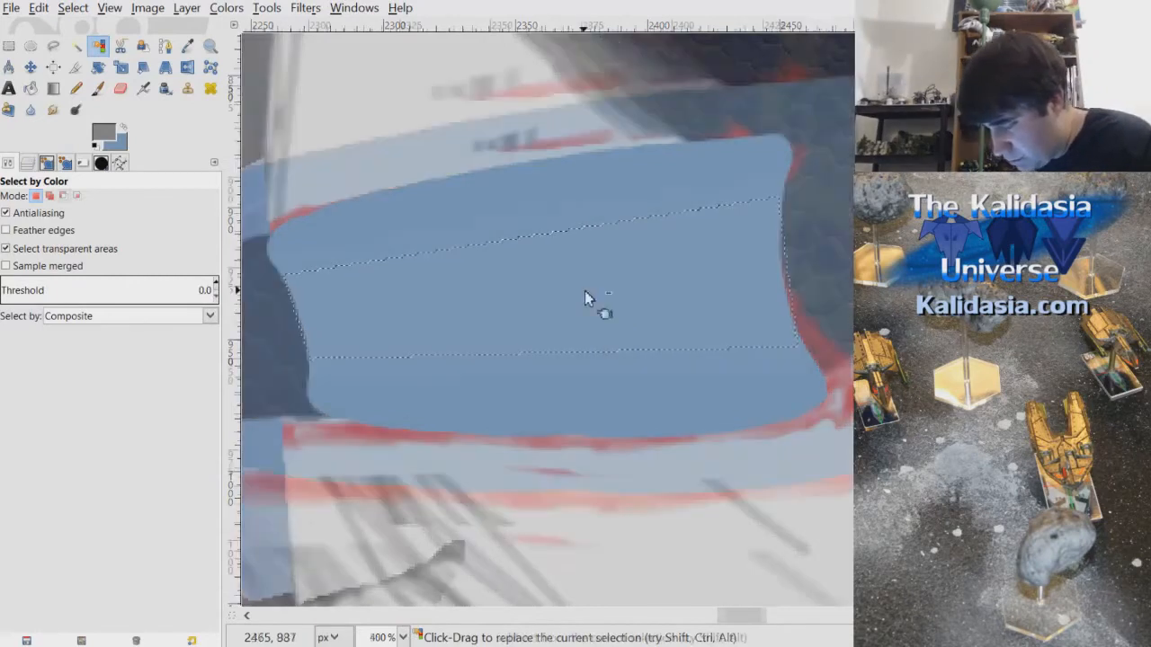
scroll(584, 292, "up", 2)
scroll(791, 300, "down", 3)
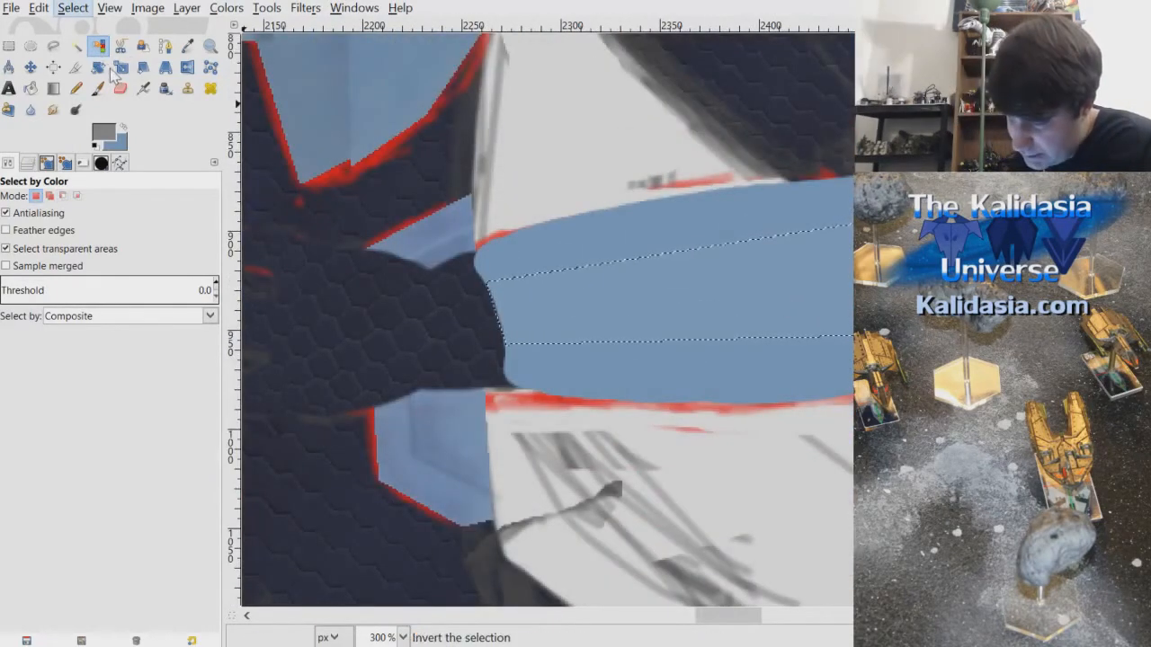
left_click_drag(730, 616, 750, 618)
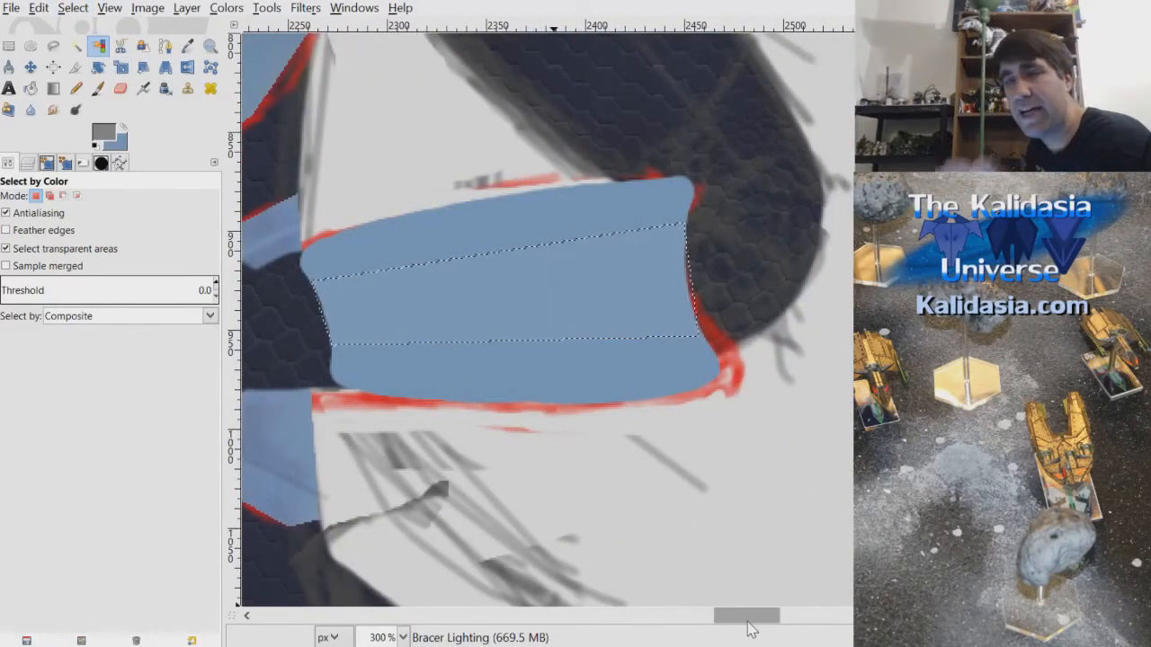
- Switch the Paintbrush to the soft 2. Hardness 050 brush for shading the Bracer Lighting layer
left_click(28, 163)
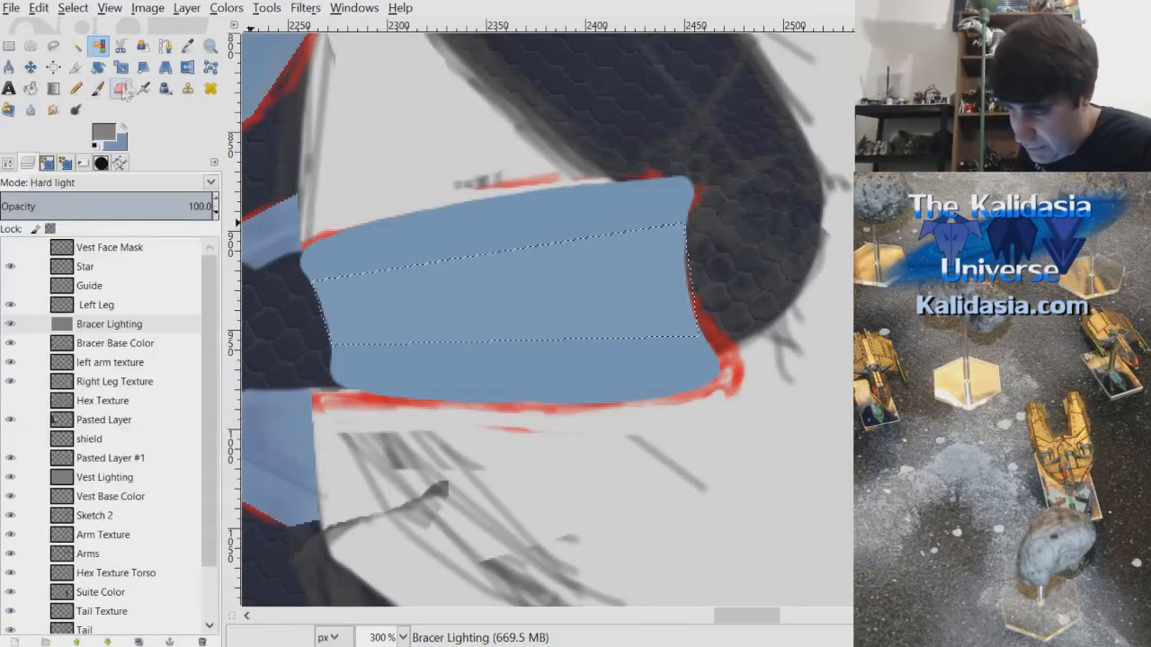
left_click(98, 88)
left_click(8, 163)
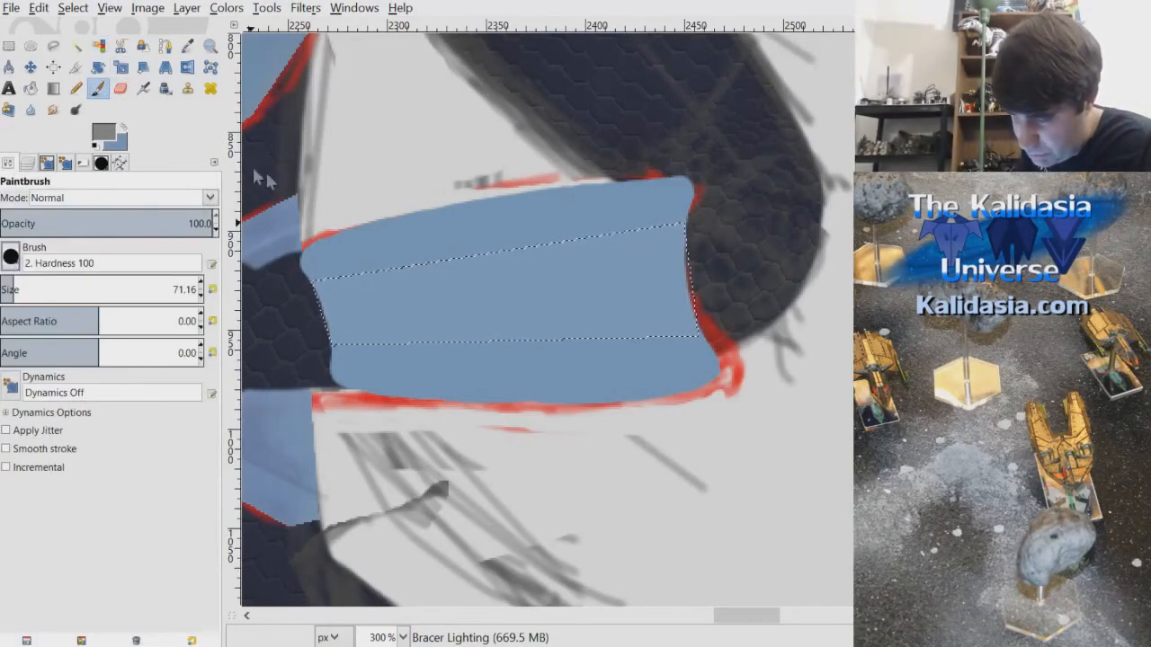
left_click(83, 303)
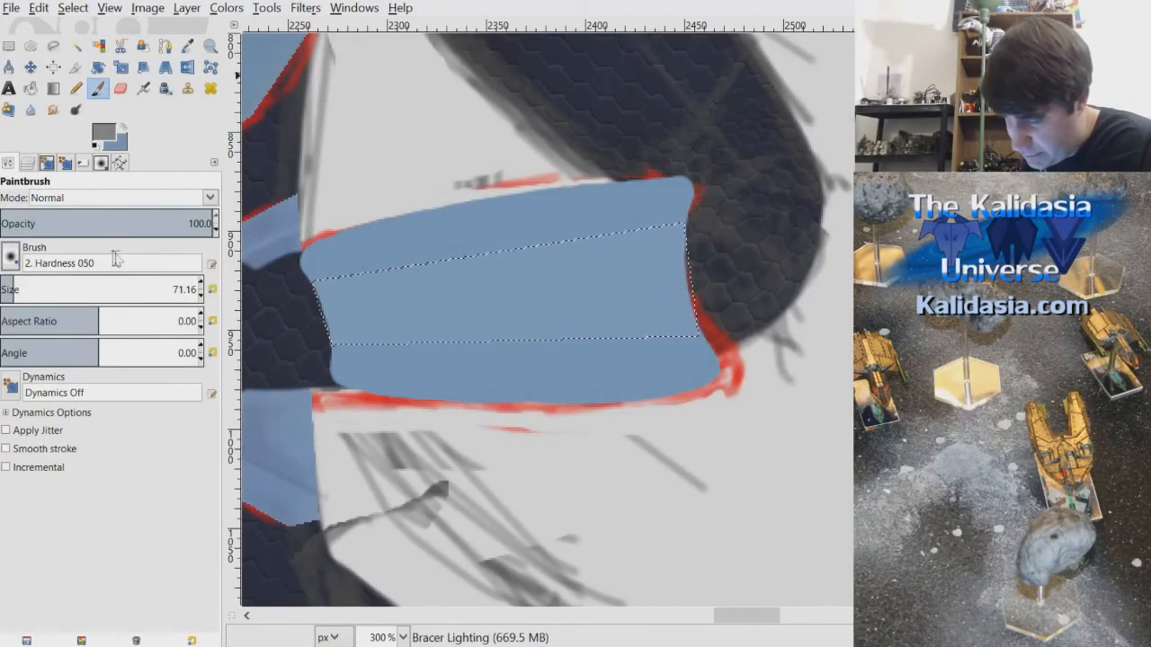
- Set the Paintbrush size to 7.02 and paint a thin lighter highlight along the upper edge of the bracer's middle band
left_click(5, 288)
left_click(200, 295)
left_click(200, 295)
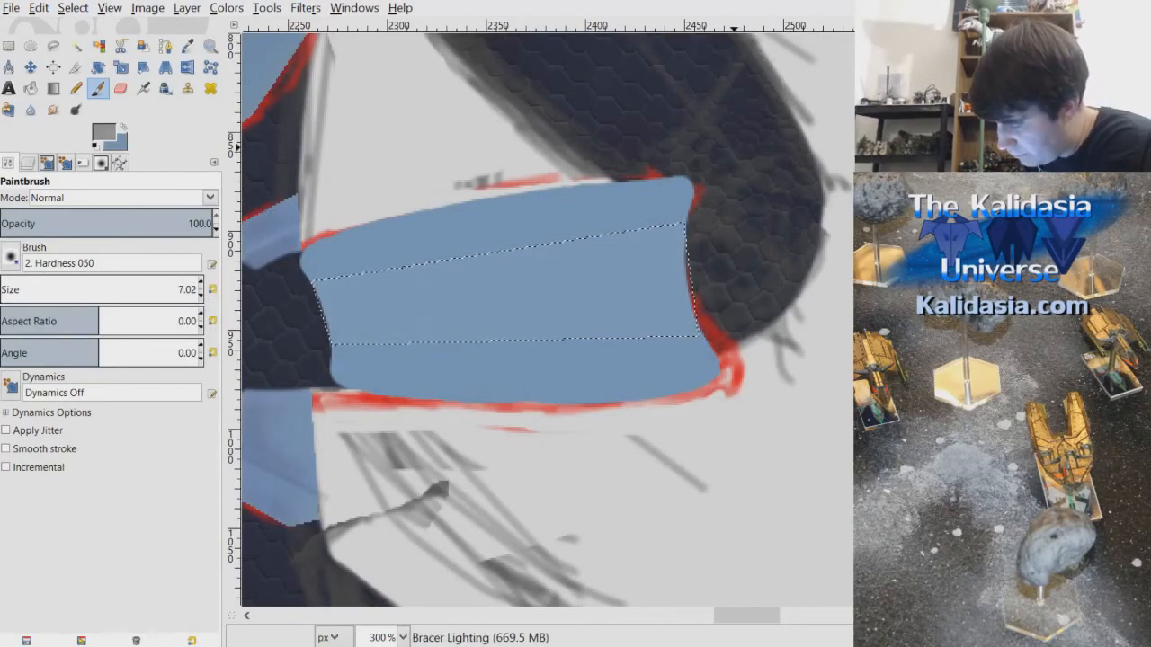
scroll(495, 290, "up", 1)
left_click_drag(884, 288, 885, 279)
left_click_drag(758, 617, 754, 617)
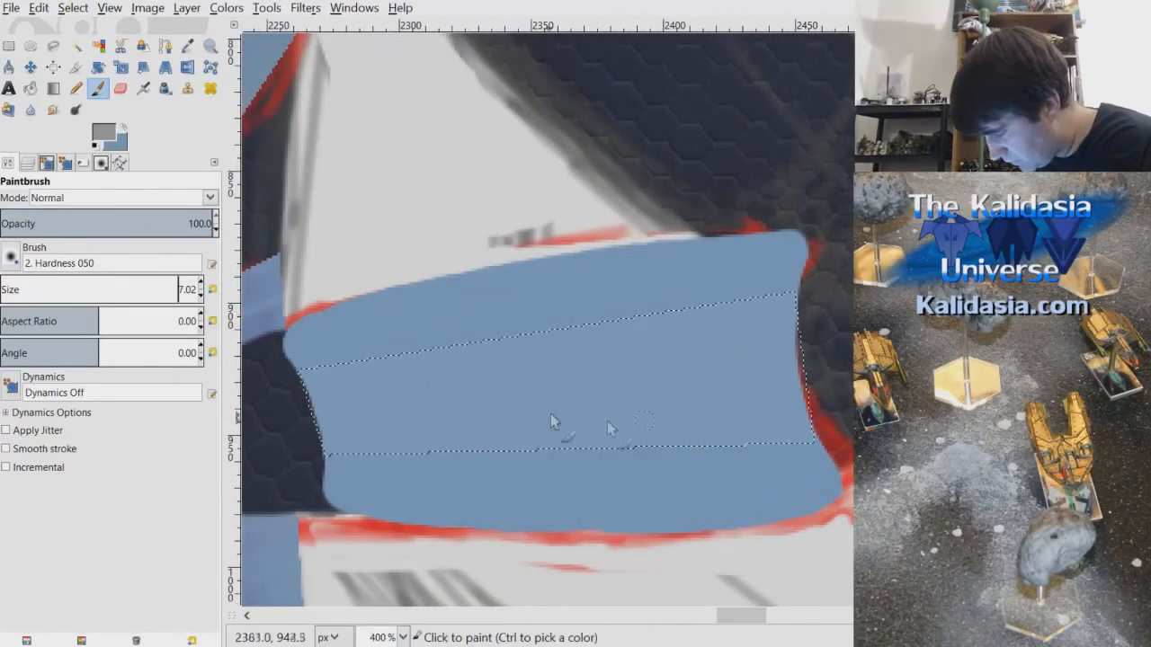
left_click_drag(311, 370, 350, 373)
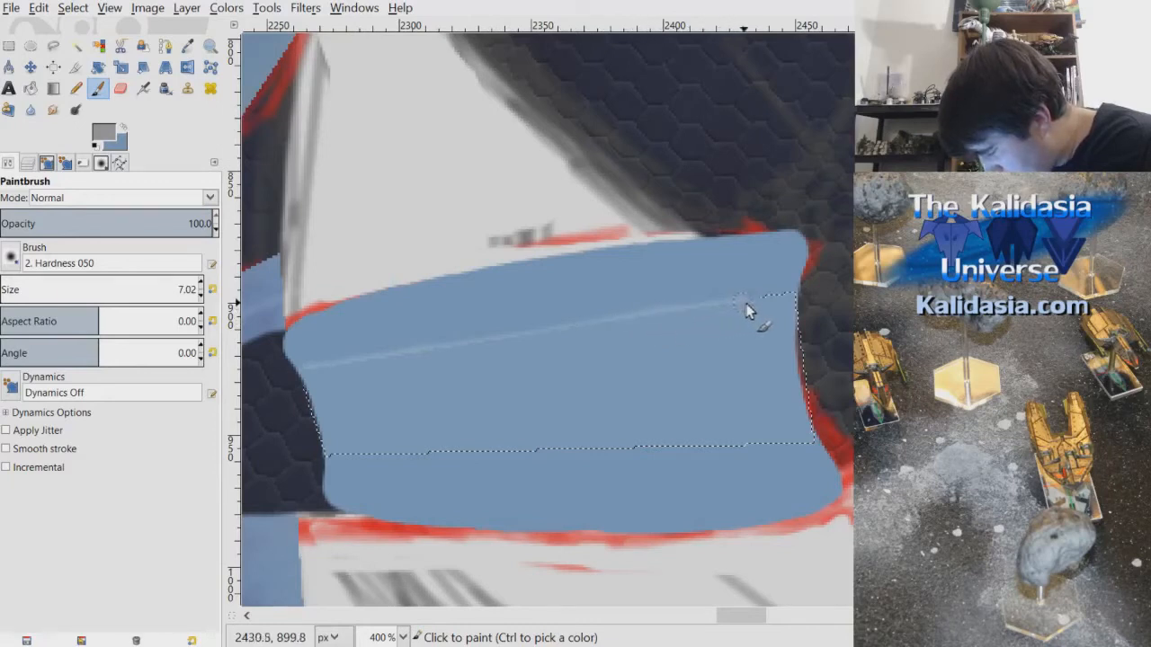
left_click_drag(763, 303, 794, 296)
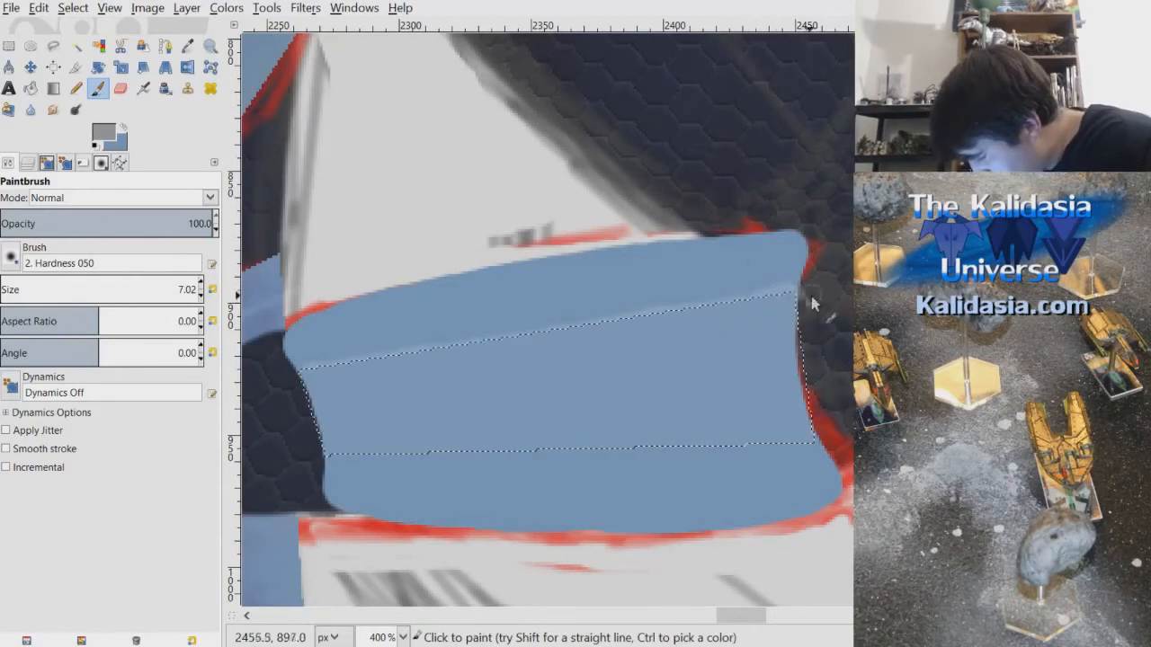
key("ctrl+z")
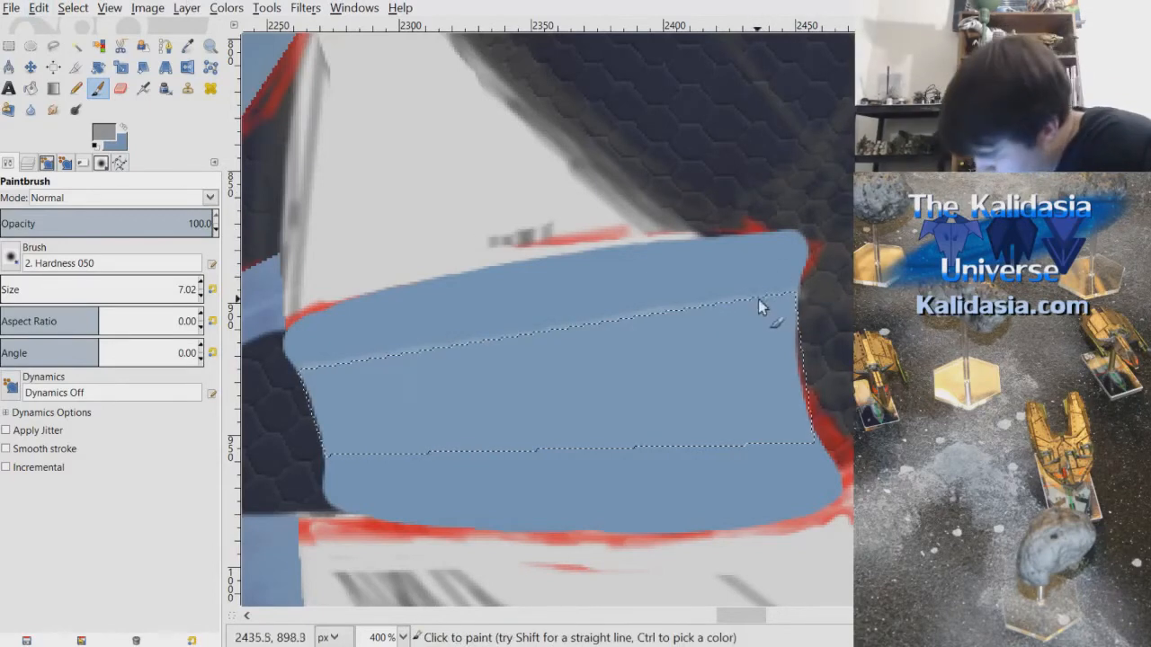
- Paint a thin darker gray shadow along the lower edge of the bracer's middle band, and clear the selection
key("2")
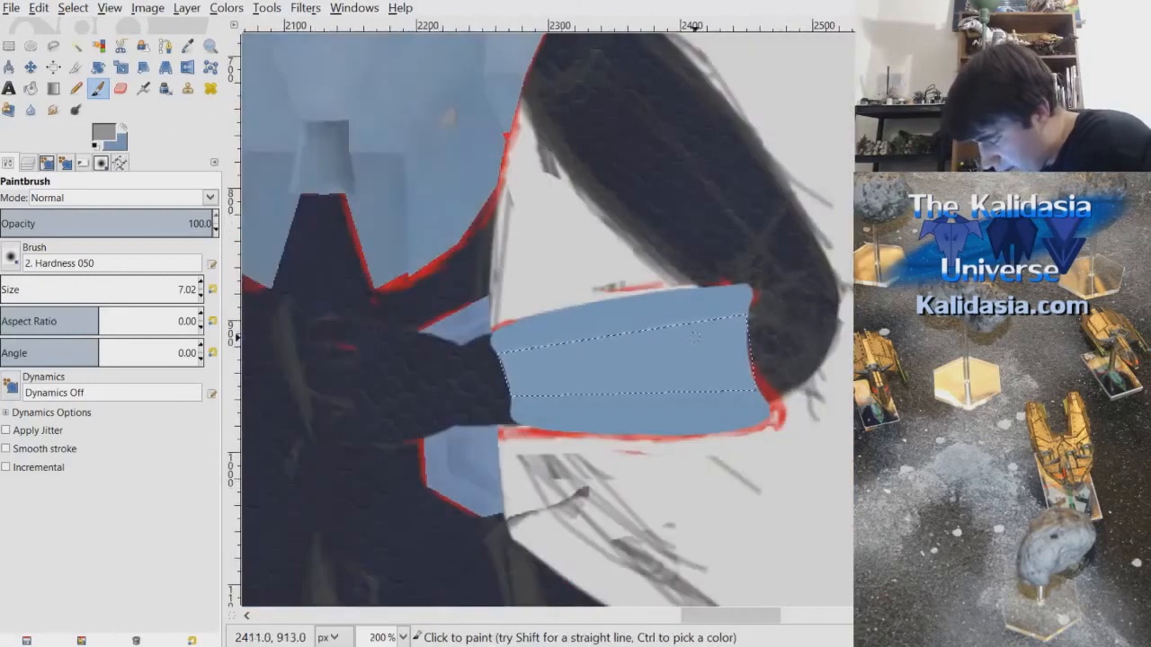
scroll(700, 346, "up", 1, "ctrl")
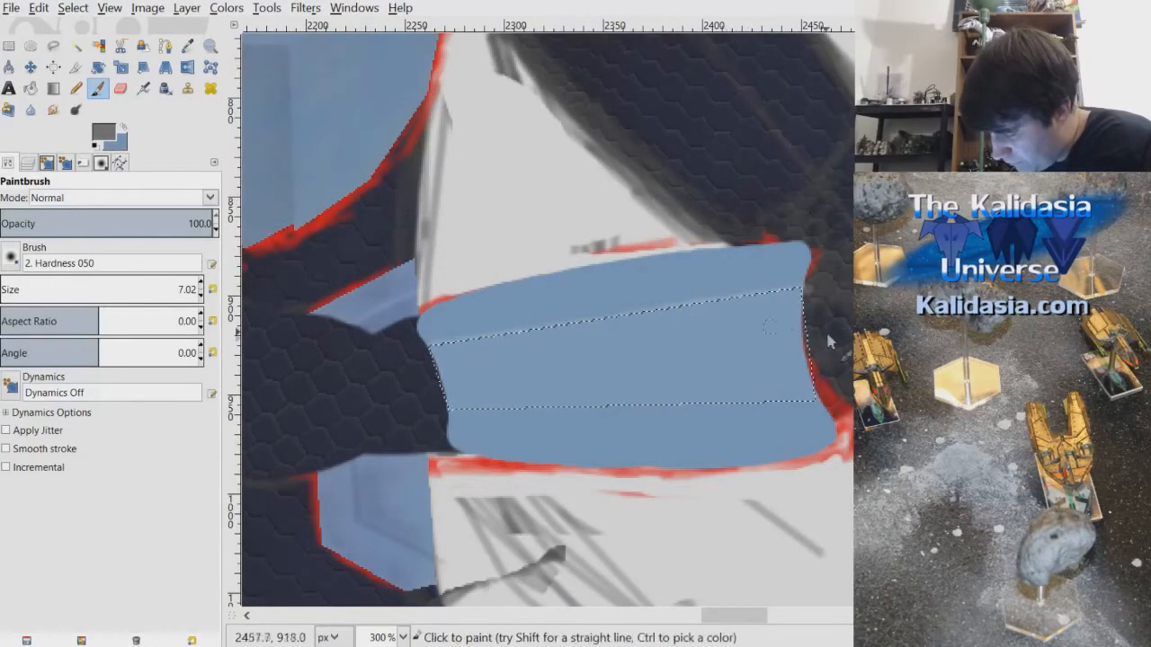
key("plus")
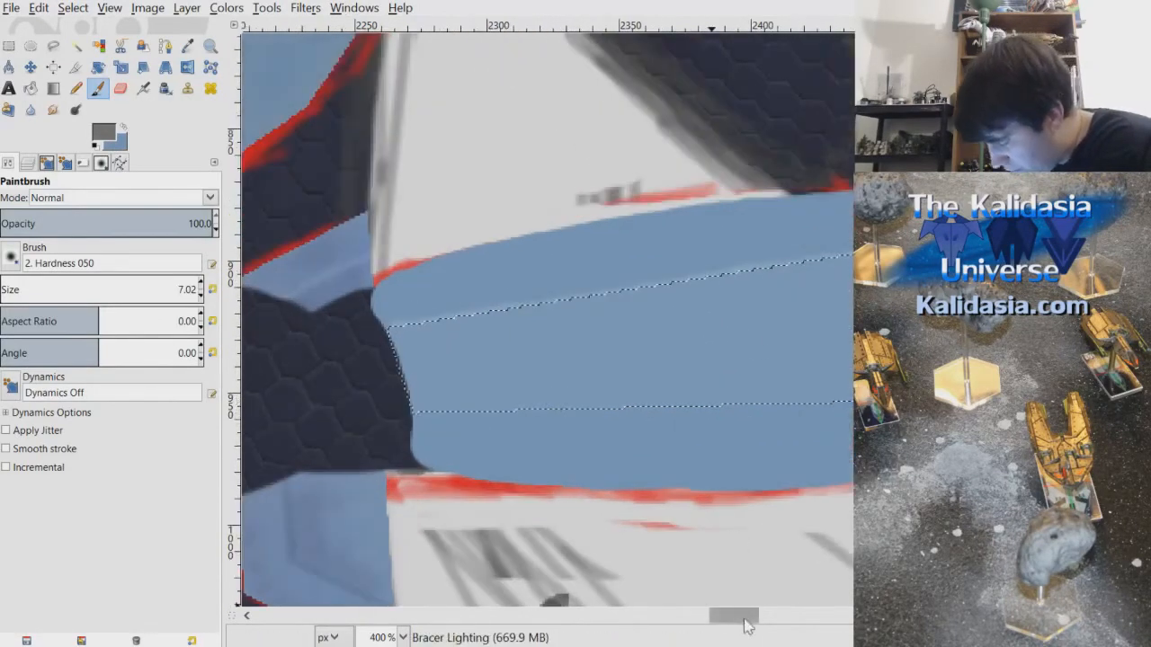
left_click_drag(746, 620, 756, 620)
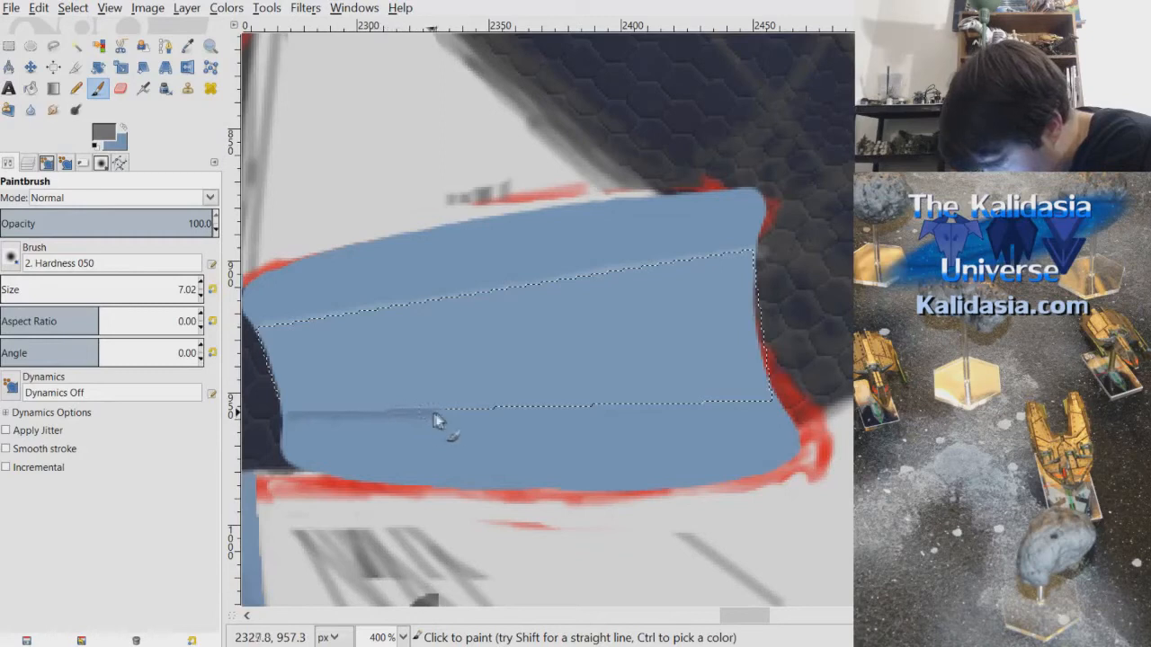
left_click_drag(470, 419, 563, 415)
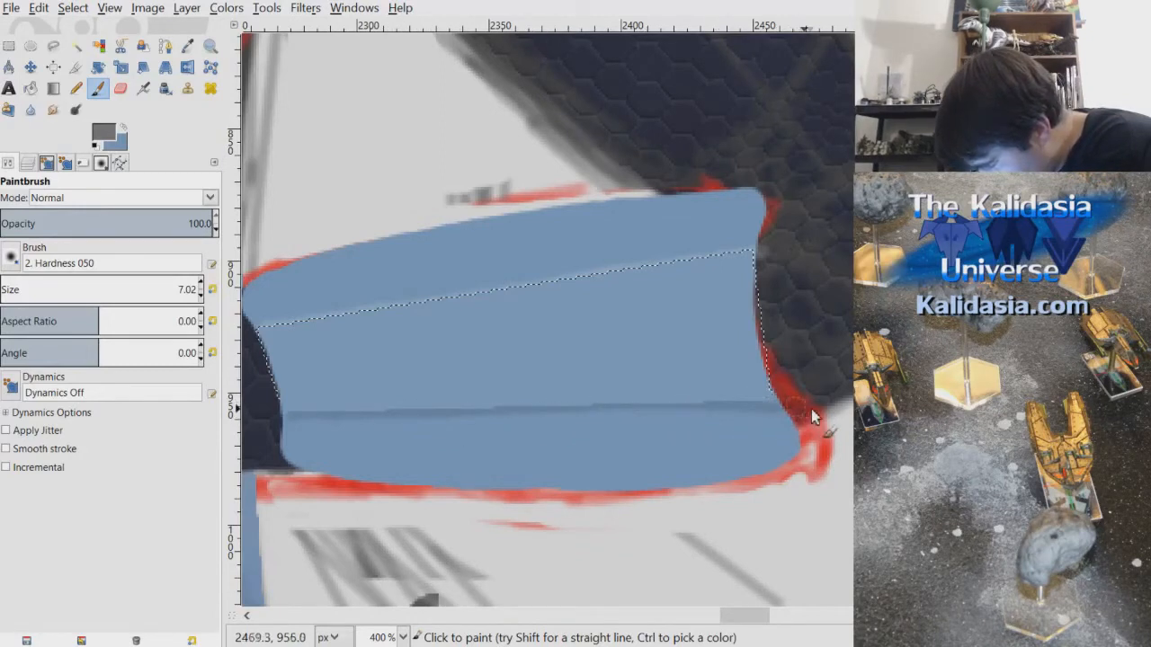
left_click(73, 7)
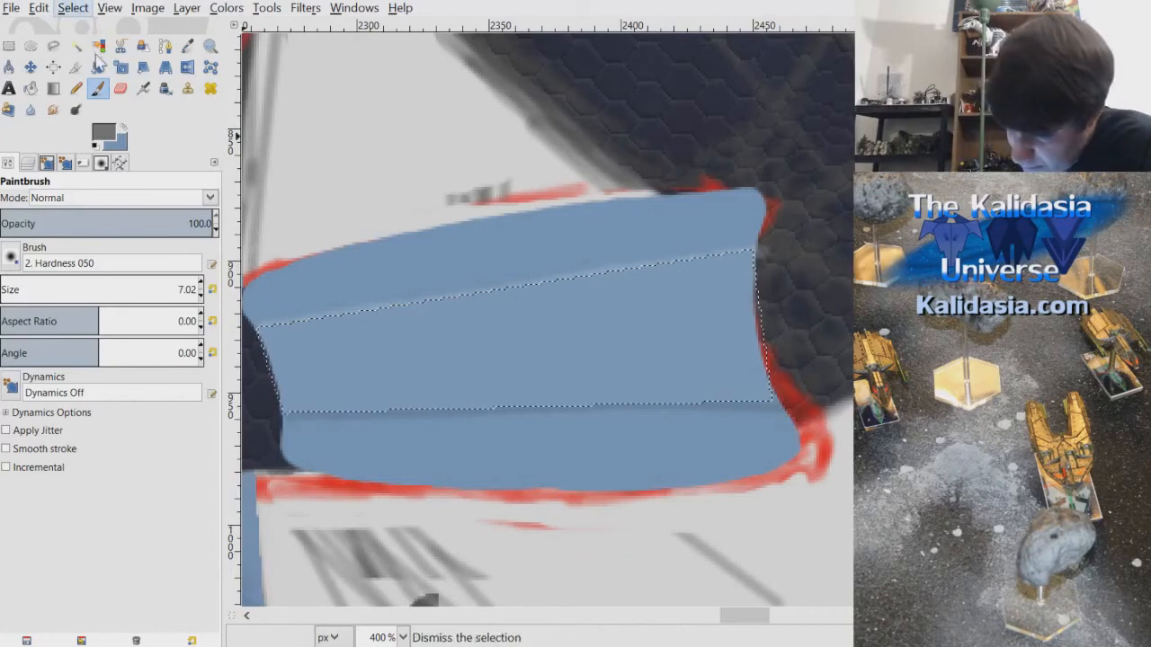
left_click(89, 50)
- Check the bracer's shaded panel edges at different magnifications, and make the Bracer Base Color layer active
scroll(773, 301, "down", 2)
scroll(760, 315, "down", 3)
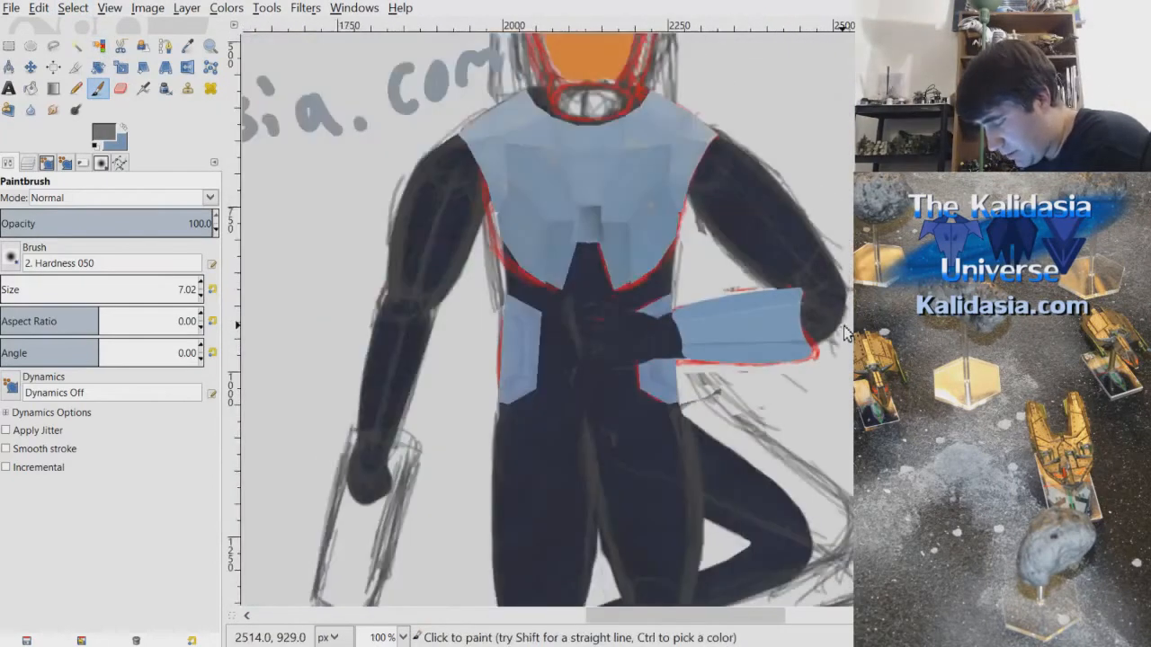
scroll(836, 337, "up", 2)
scroll(836, 337, "up", 2)
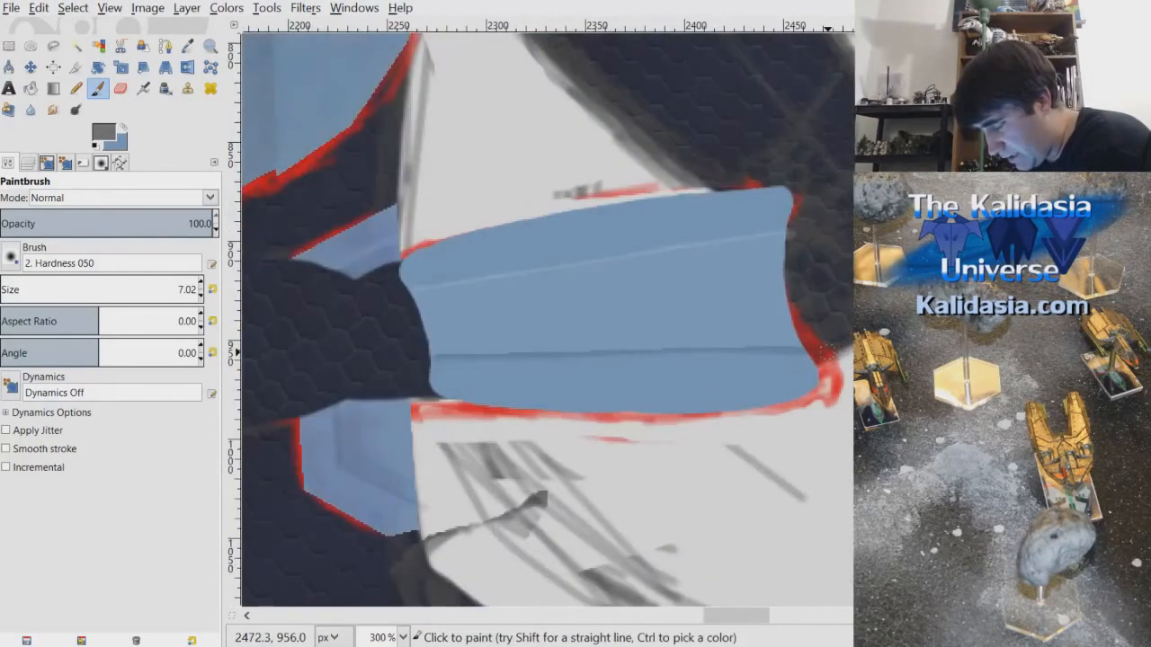
scroll(548, 319, "down", 1)
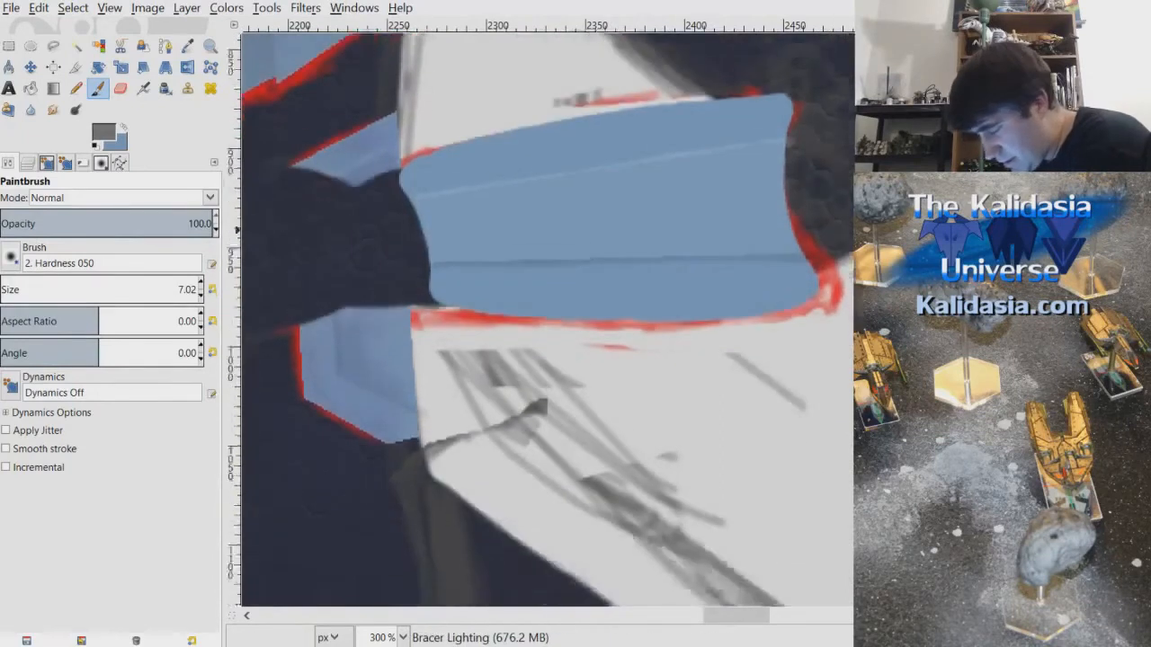
scroll(549, 319, "up", 2)
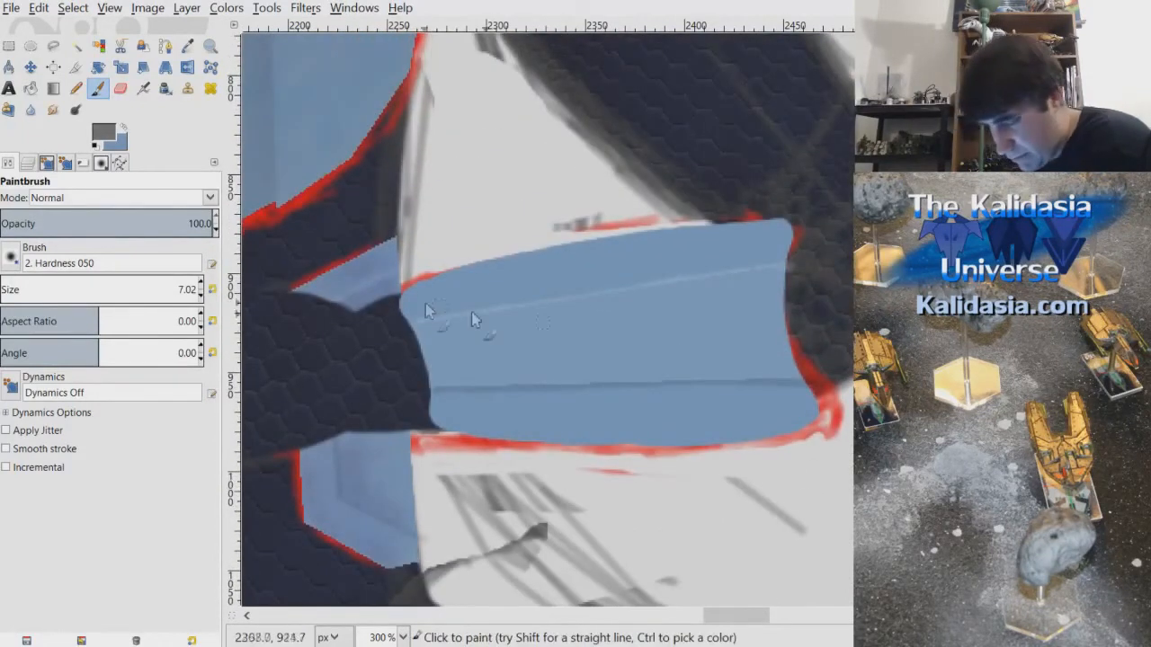
left_click(27, 161)
left_click(116, 342)
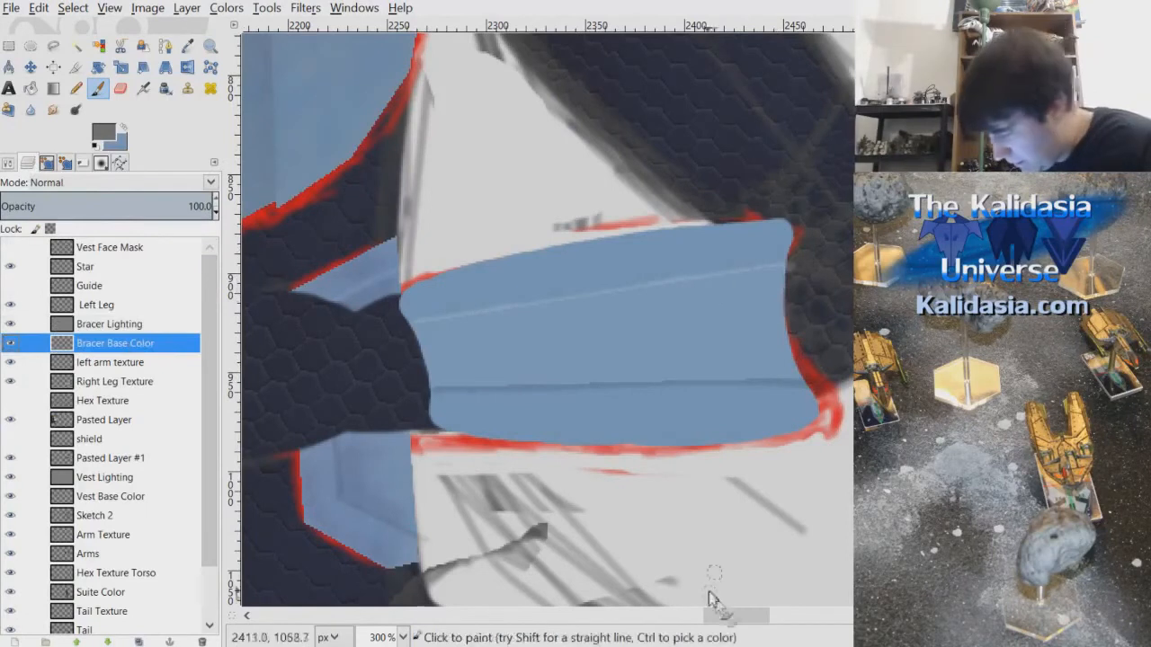
left_click_drag(760, 618, 743, 632)
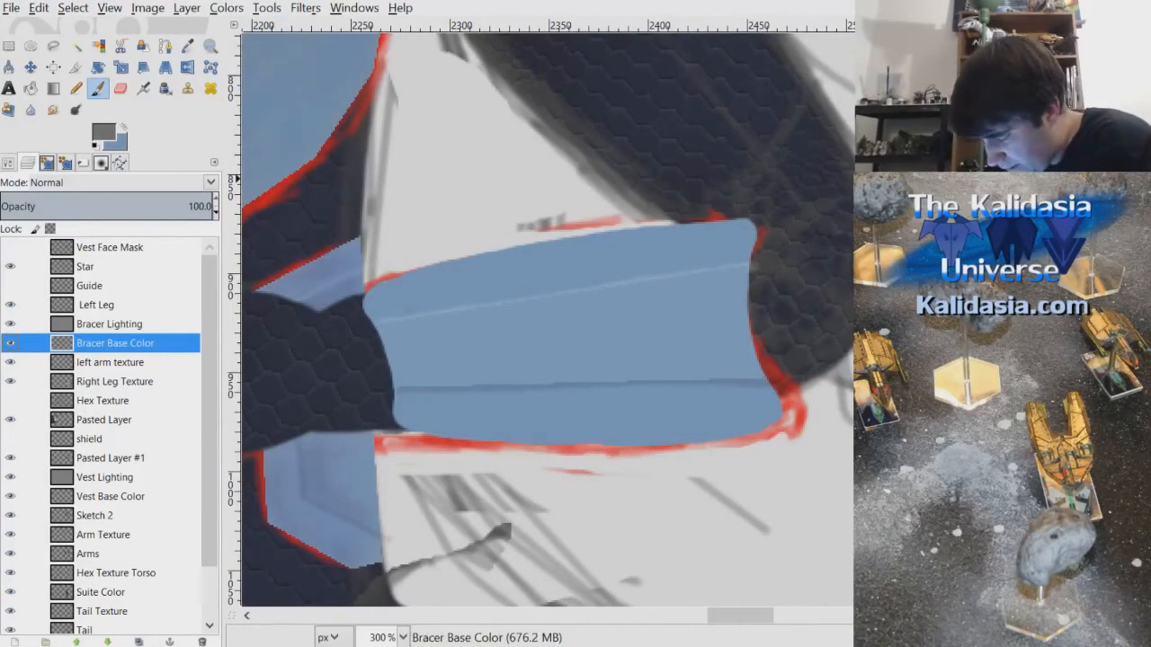
left_click(53, 46)
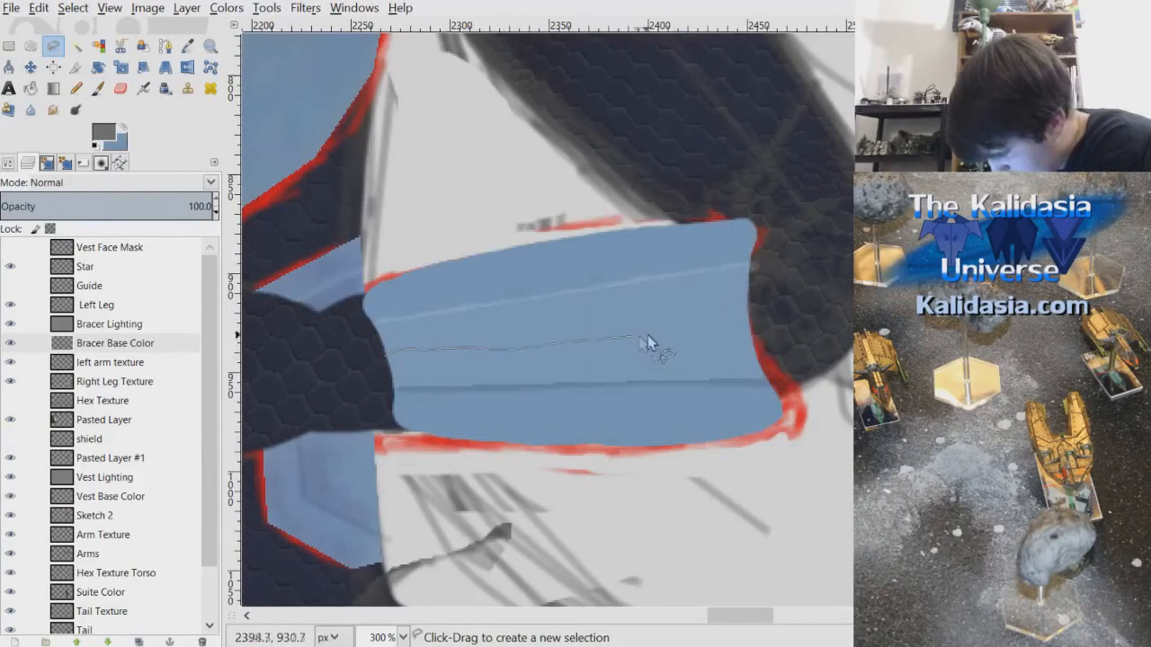
left_click_drag(639, 336, 656, 332)
left_click(416, 176)
left_click(302, 220)
left_click(389, 351)
left_click(73, 7)
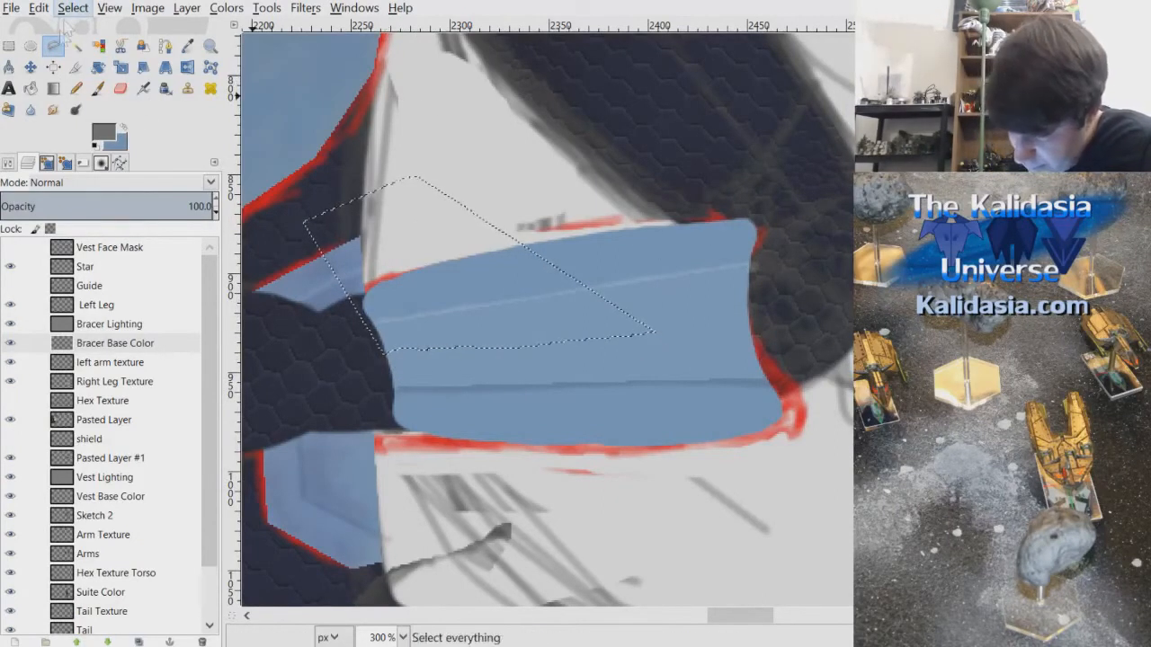
left_click(103, 54)
left_click(8, 45)
left_click_drag(329, 221, 831, 341)
left_click(836, 154)
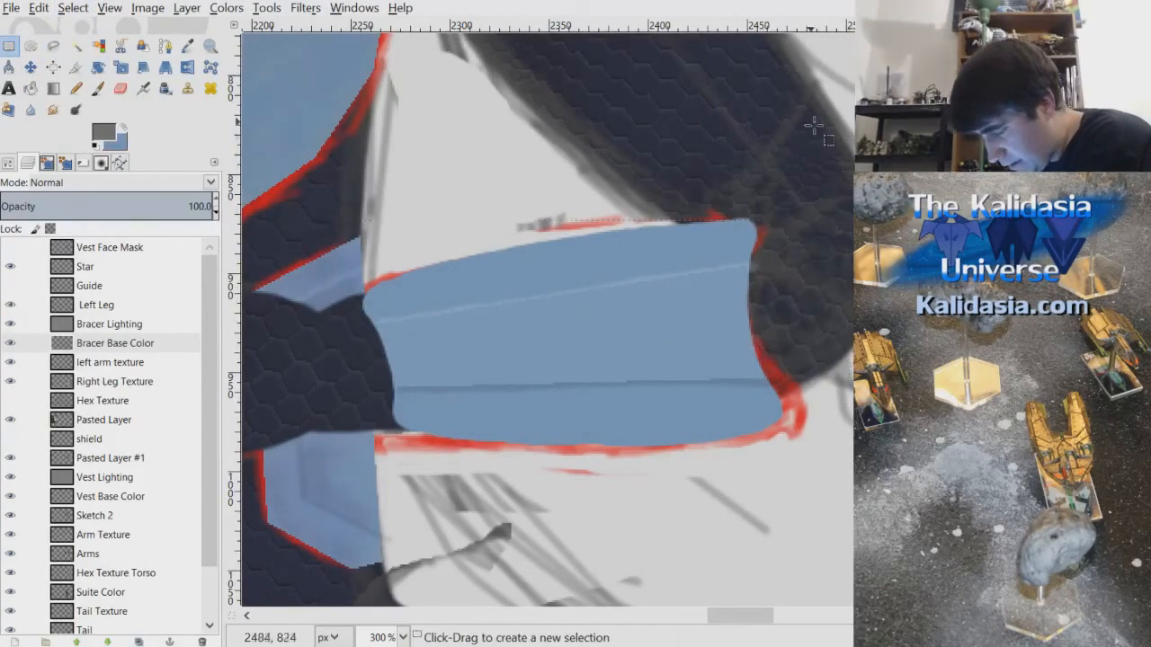
- Outline the upper half of the bracer with a closed Free Select selection split lengthwise through the middle band, and invert the selection
key("f")
left_click(373, 359)
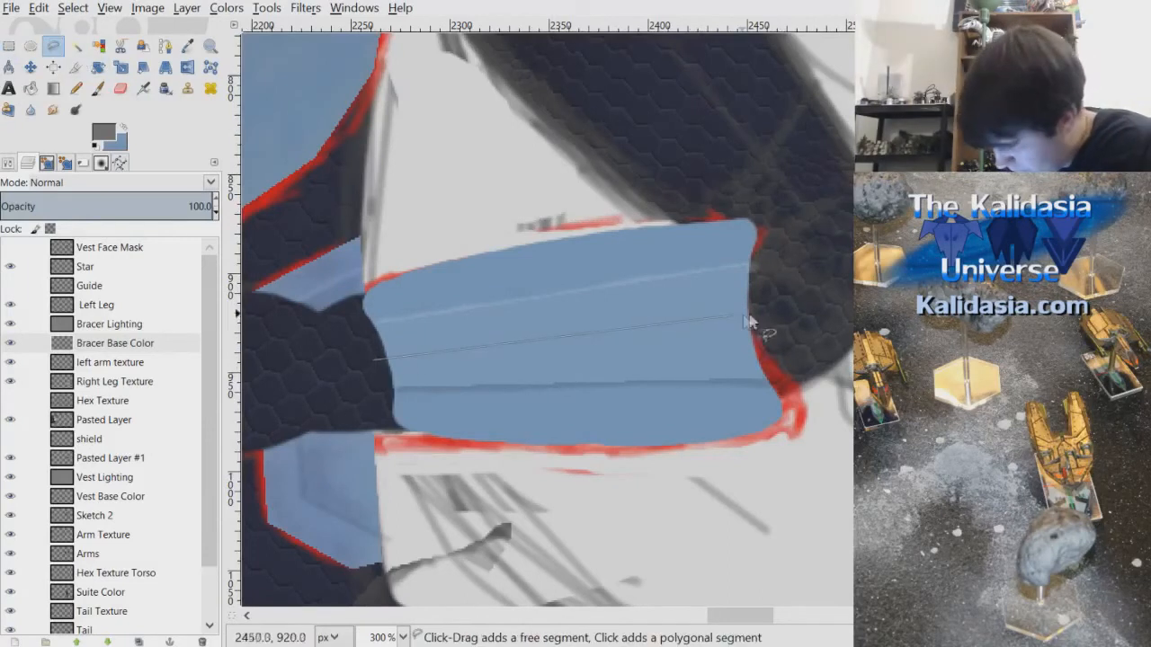
left_click(787, 317)
left_click(788, 161)
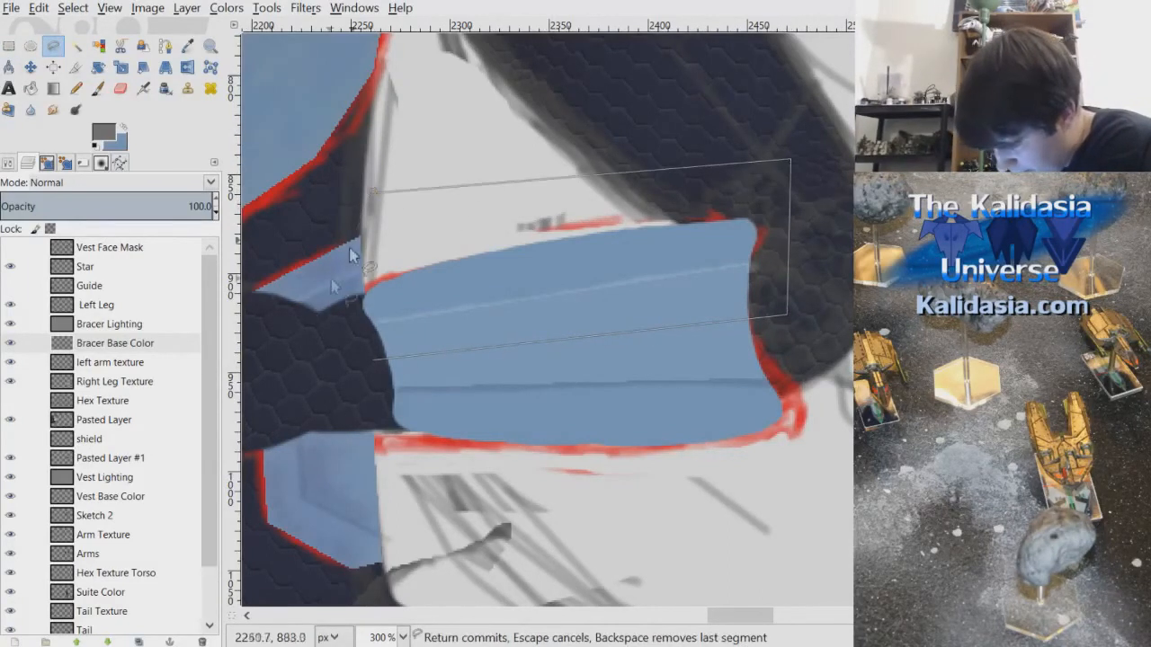
left_click(372, 361)
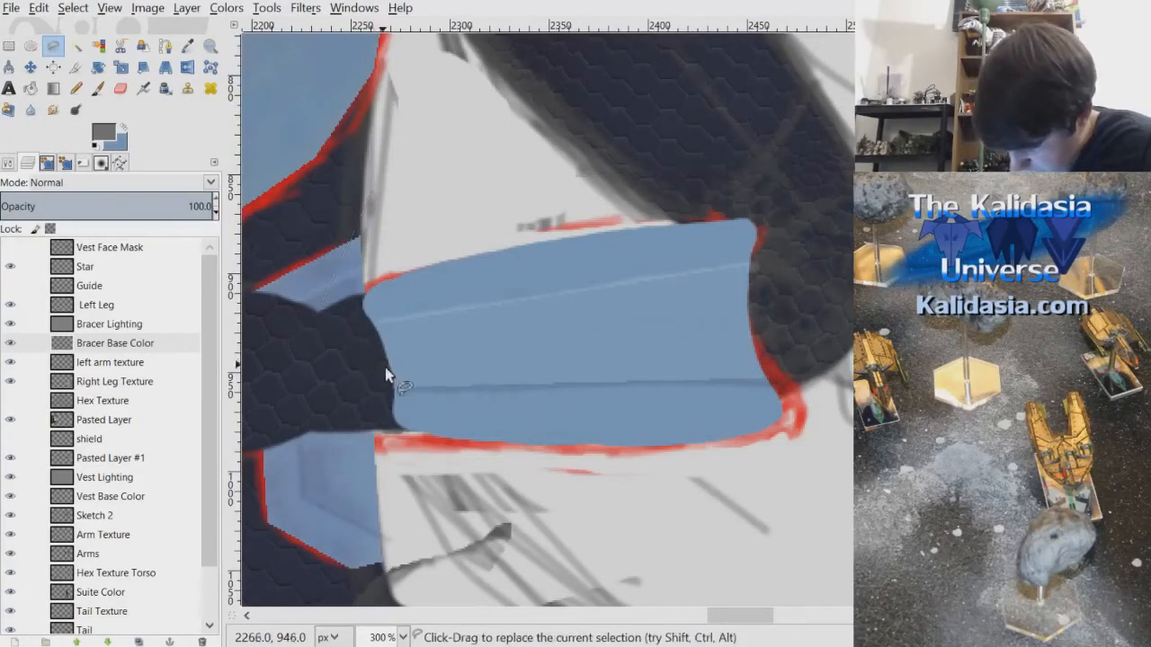
left_click(38, 8)
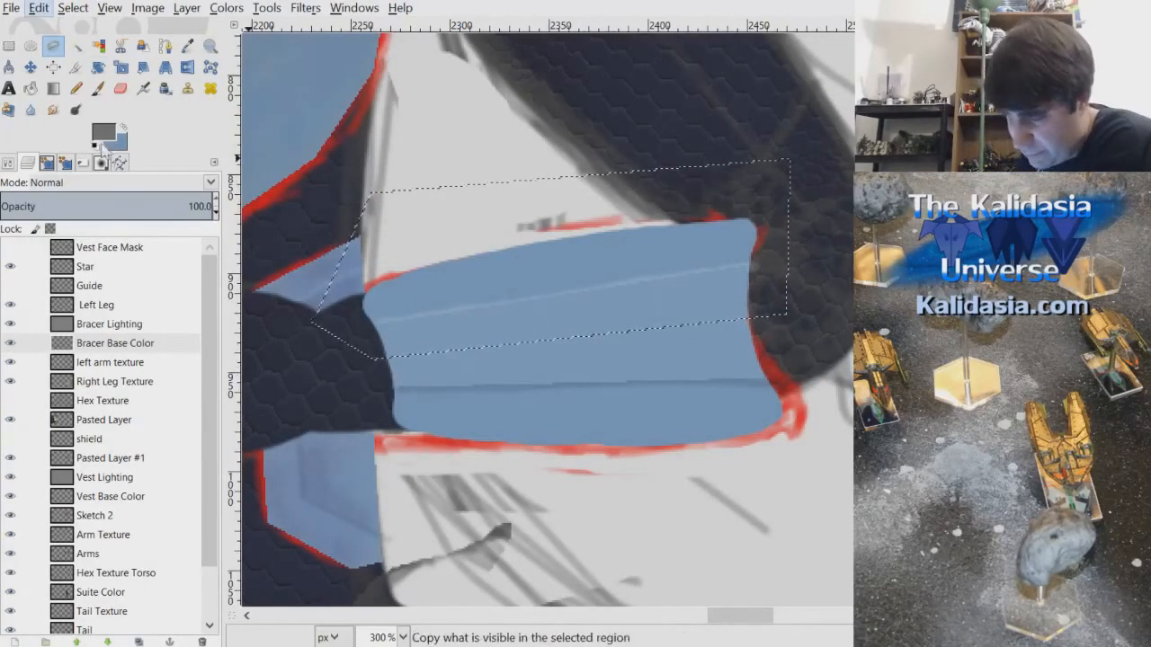
left_click(103, 137)
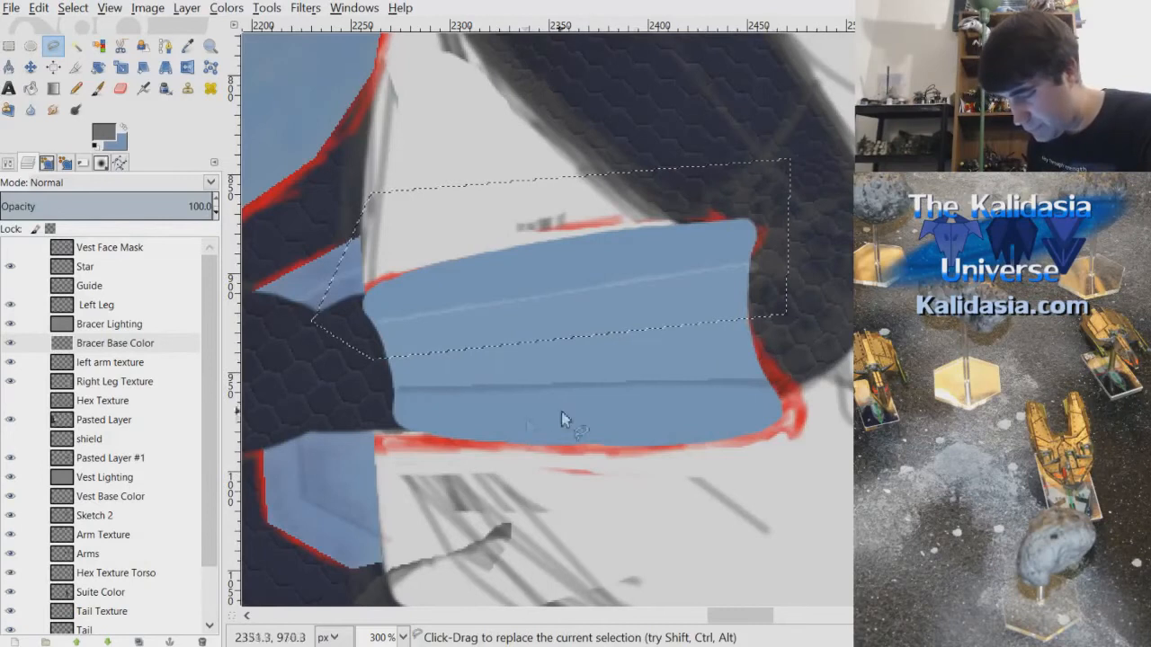
key("ctrl+i")
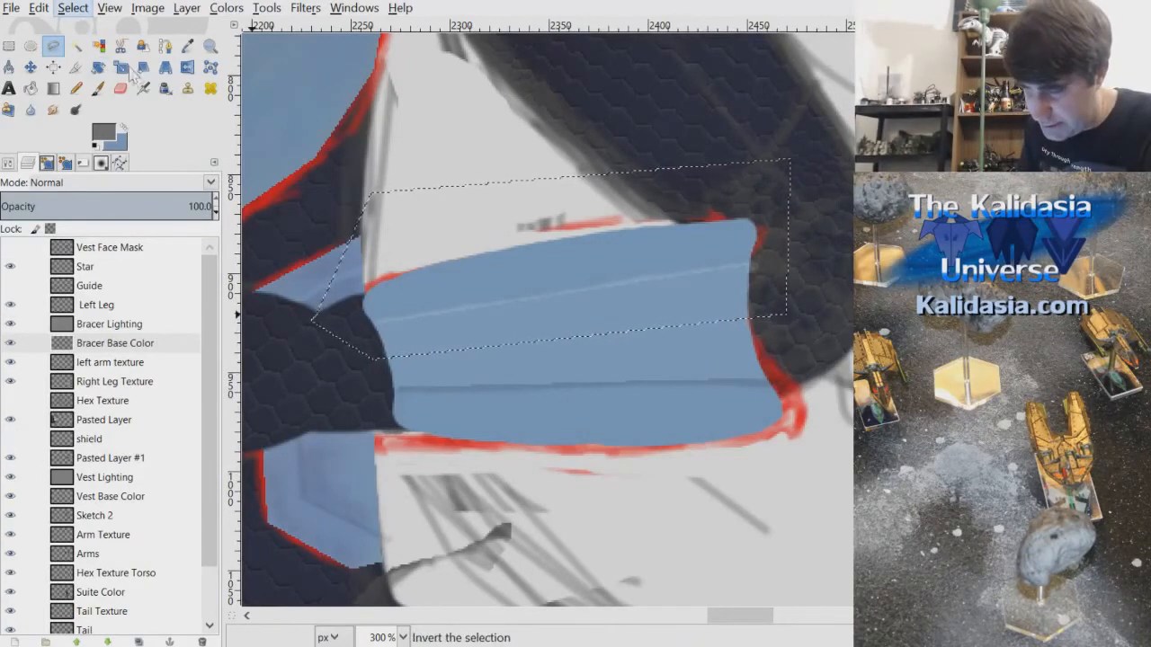
- Try to cut the bracer's lower half from the Bracer Base Color layer and paste it back, and undo both operations
key("ctrl+z")
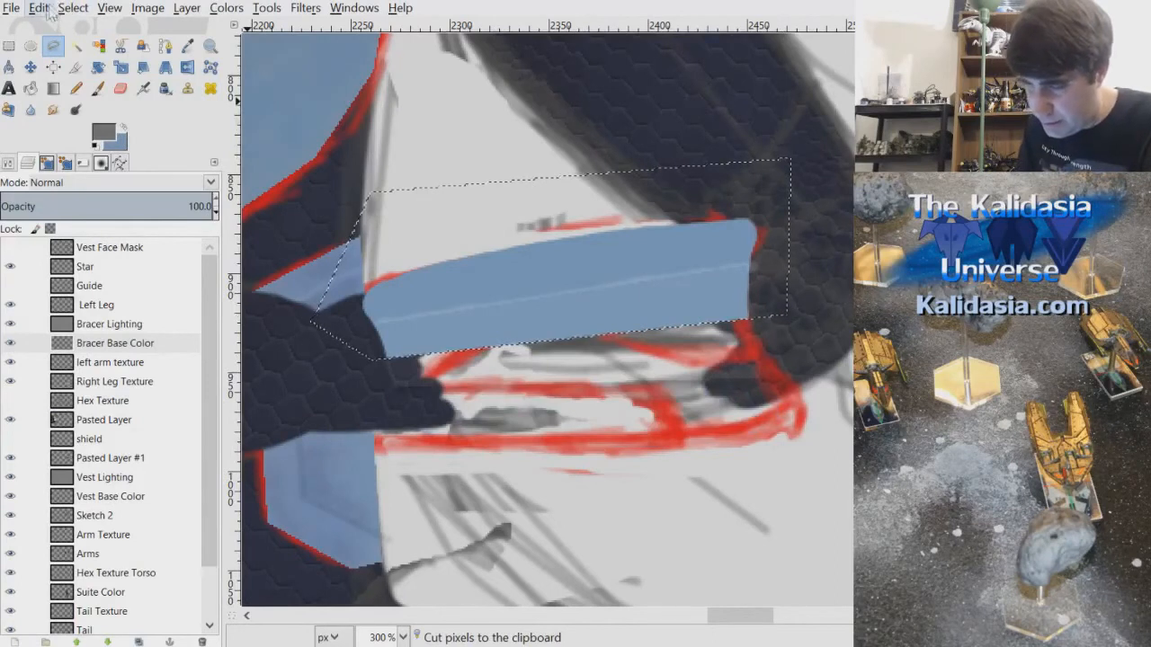
key("ctrl+v")
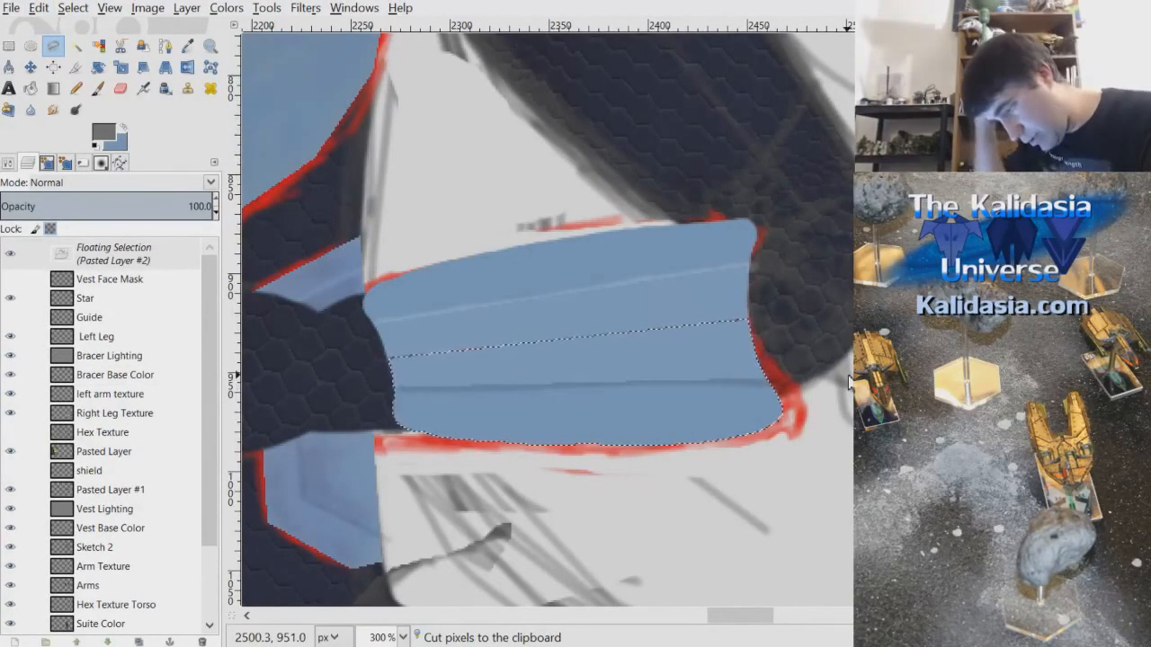
key("ctrl+z")
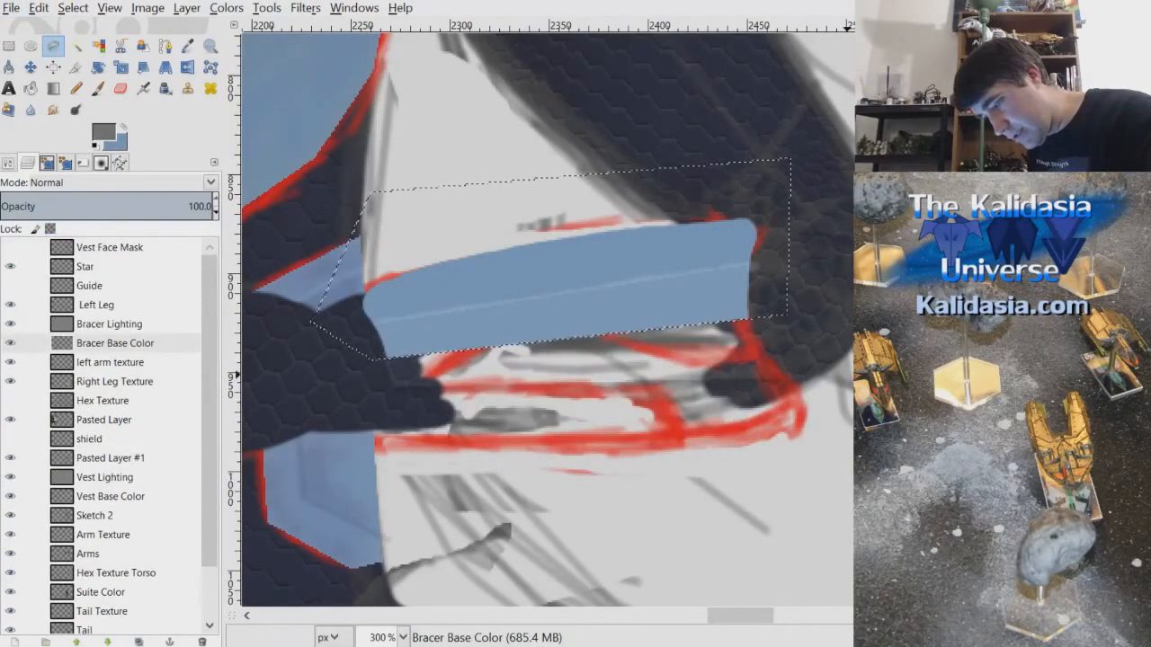
key("ctrl+z")
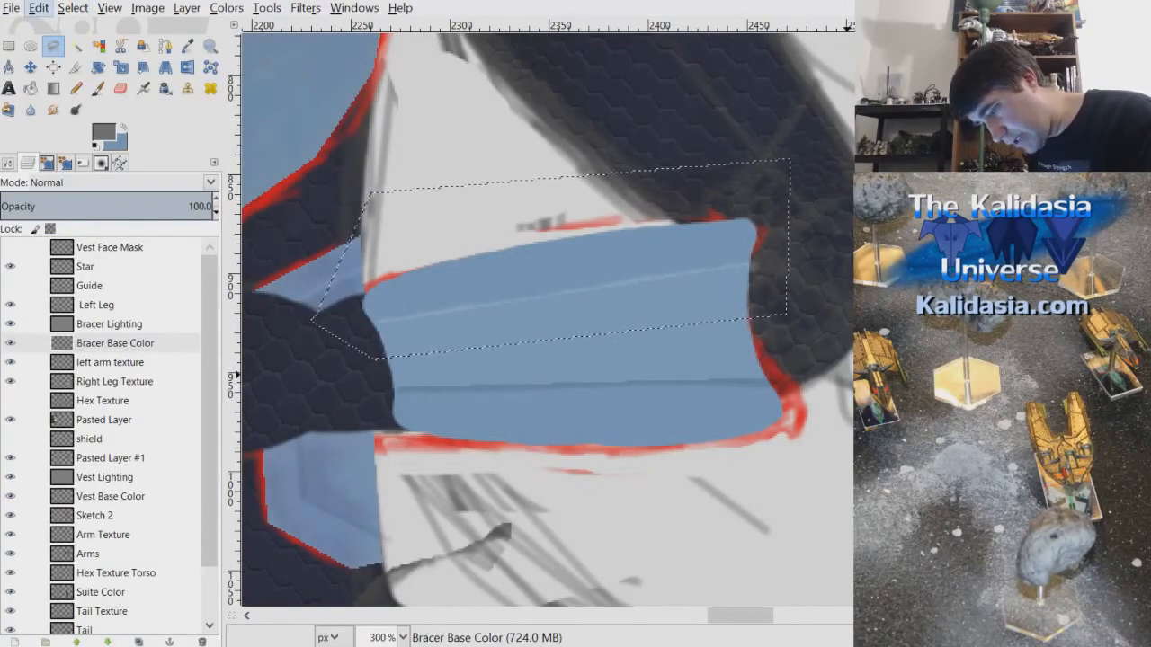
- Cut the selected lower half of the bracer out of the Bracer Base Color layer and paste it as a floating selection
key("ctrl+c")
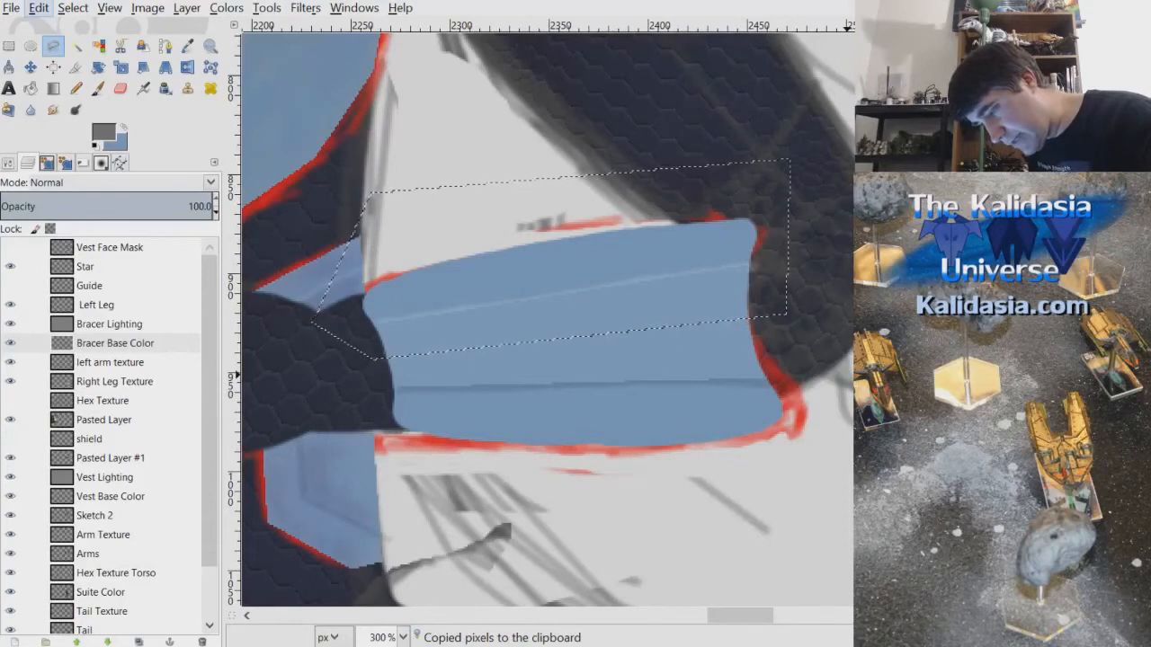
left_click(76, 57)
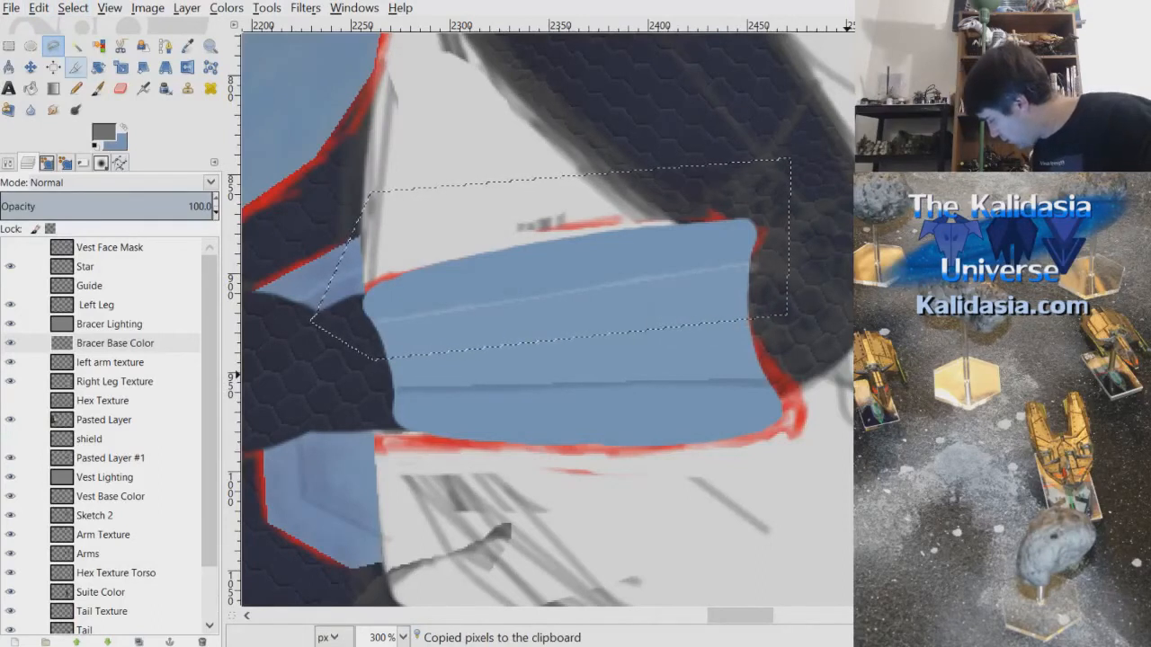
key("Delete")
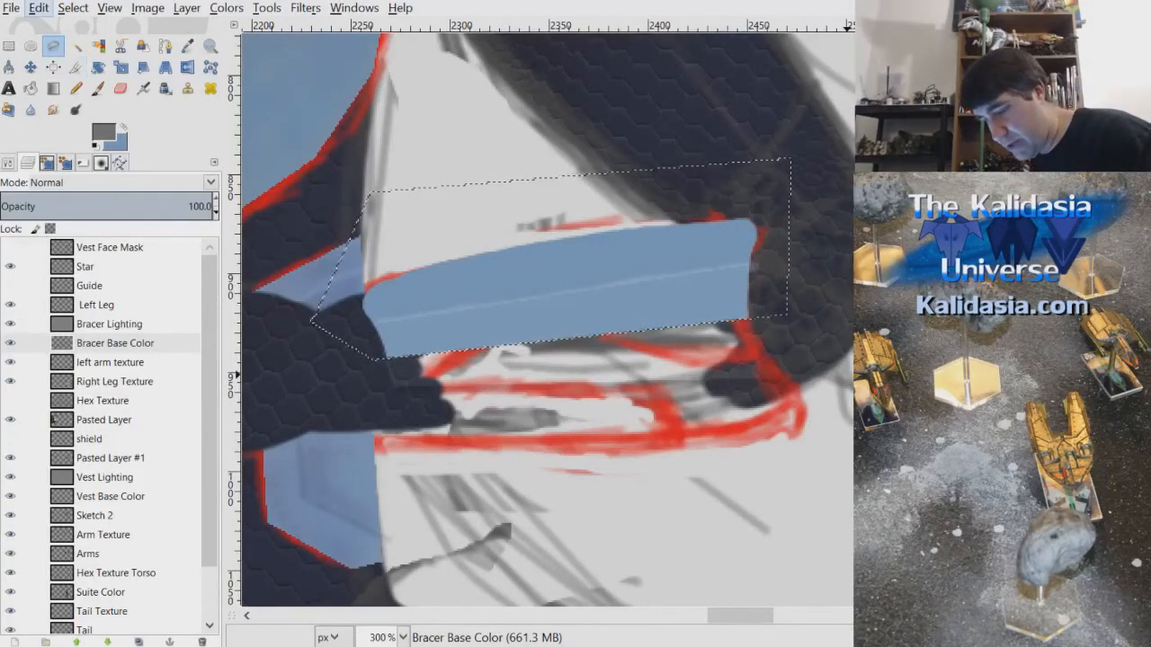
key("ctrl+v")
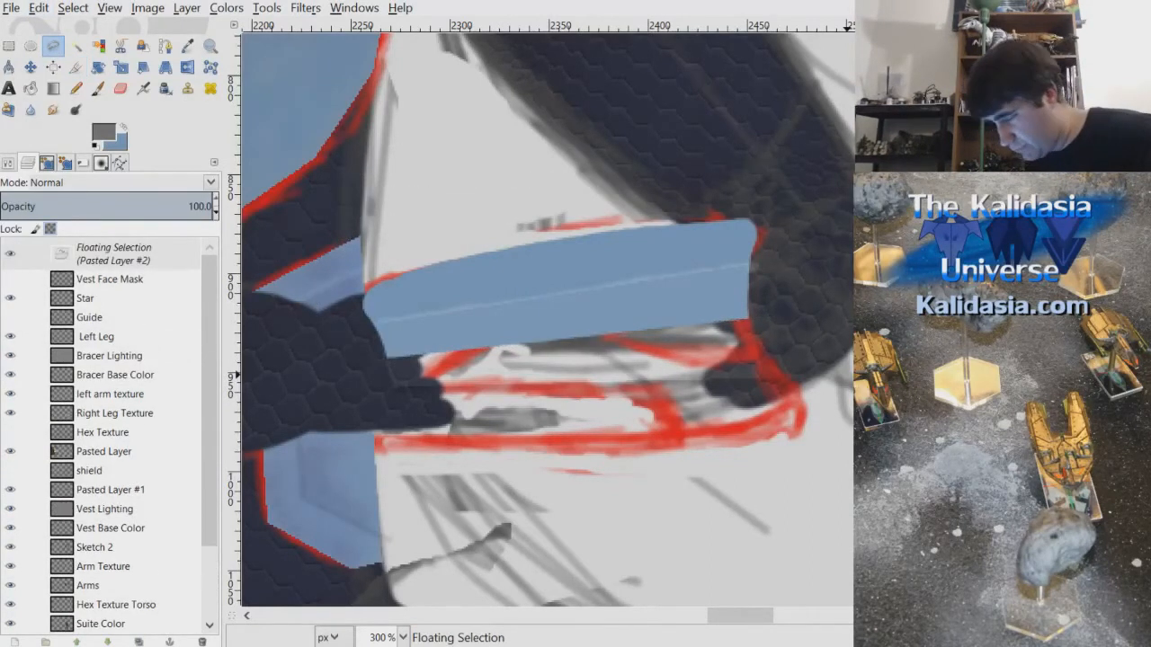
scroll(644, 337, "down", 4)
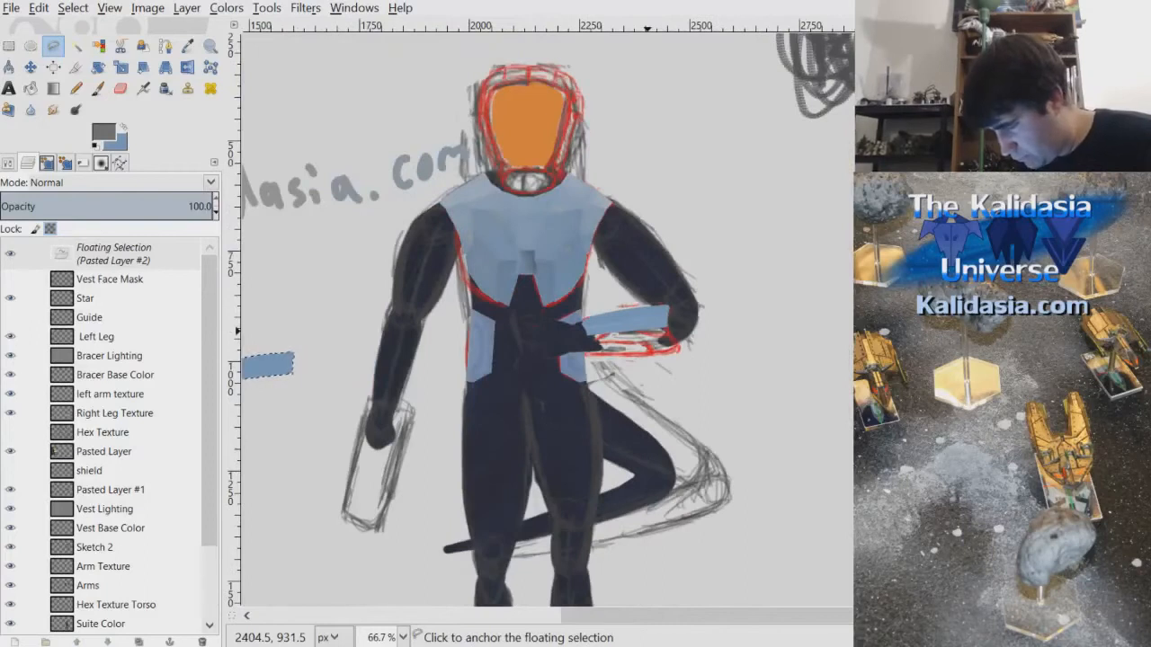
- Move the floating lower half of the bracer beneath the upper half on the bent forearm and flip it vertically
scroll(664, 338, "down", 1)
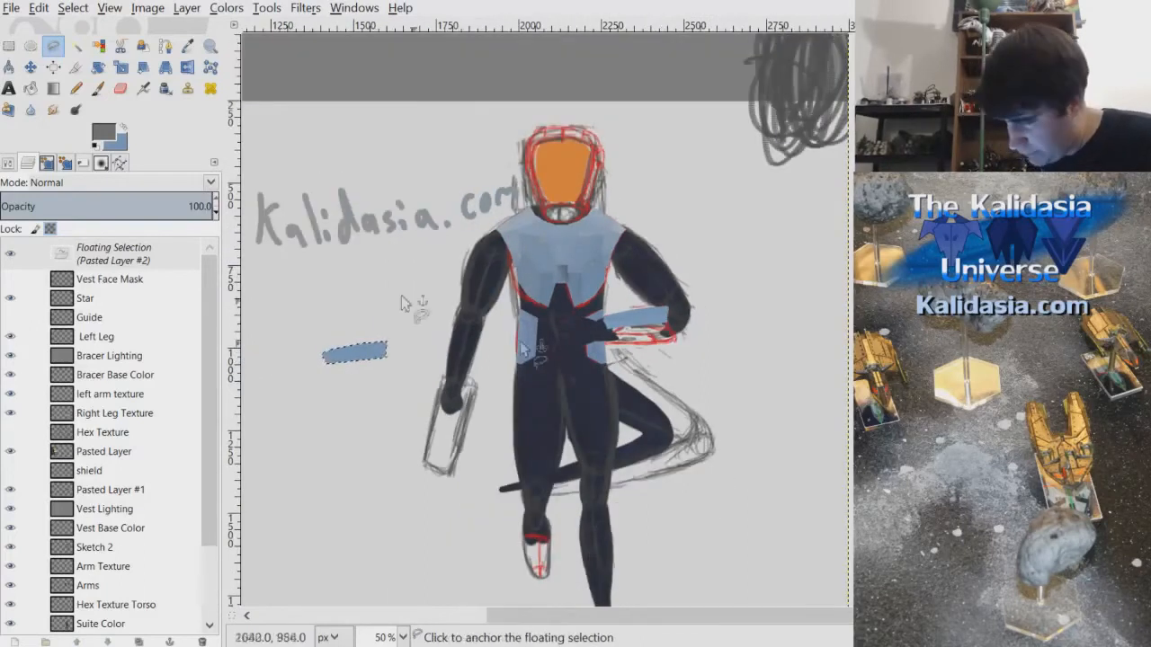
key("m")
left_click_drag(378, 356, 712, 340)
scroll(620, 341, "up", 2)
scroll(620, 353, "up", 1)
left_click(187, 8)
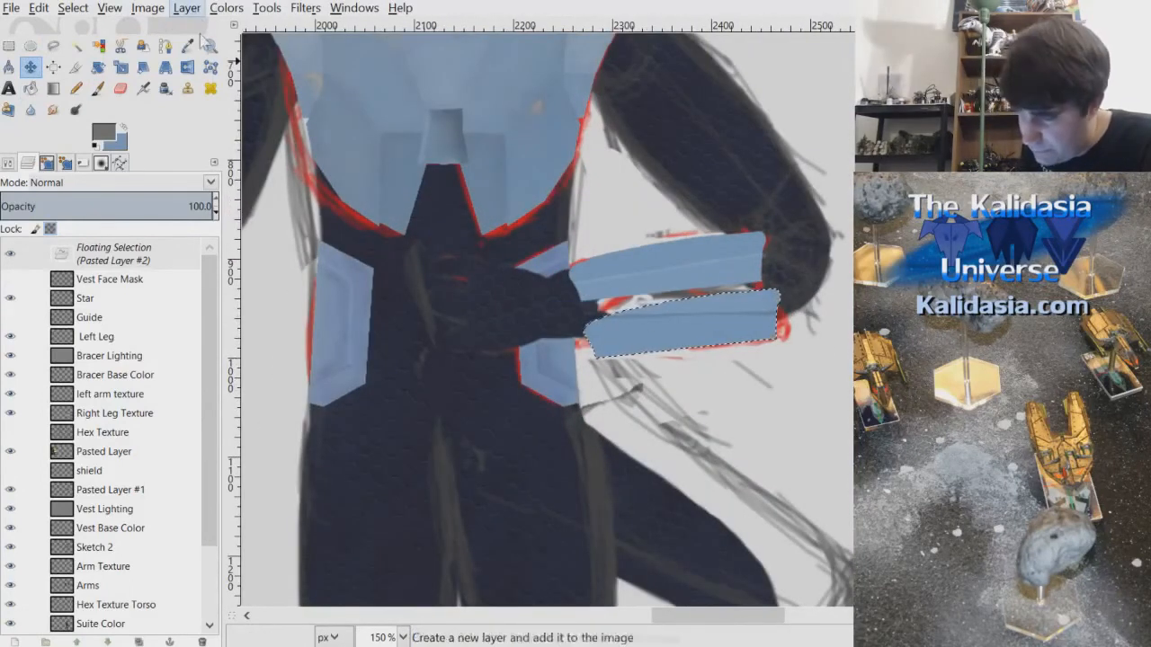
left_click(510, 249)
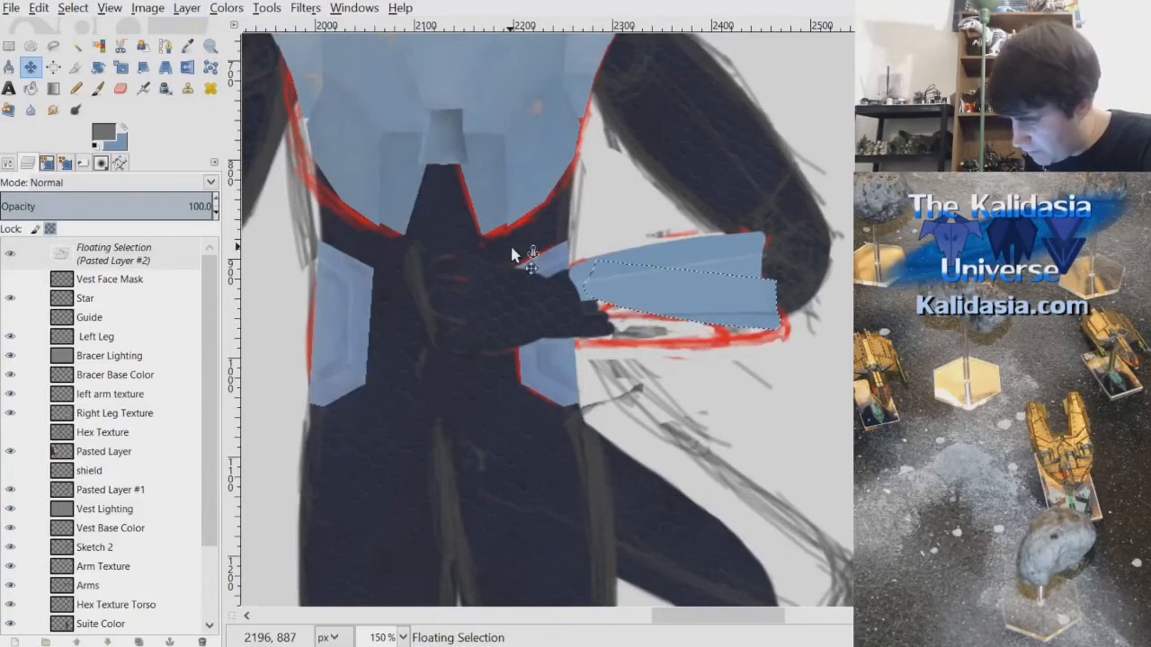
- Reposition the flipped floating piece directly under the bracer's upper half so that their wrist ends meet
left_click_drag(700, 306, 689, 357)
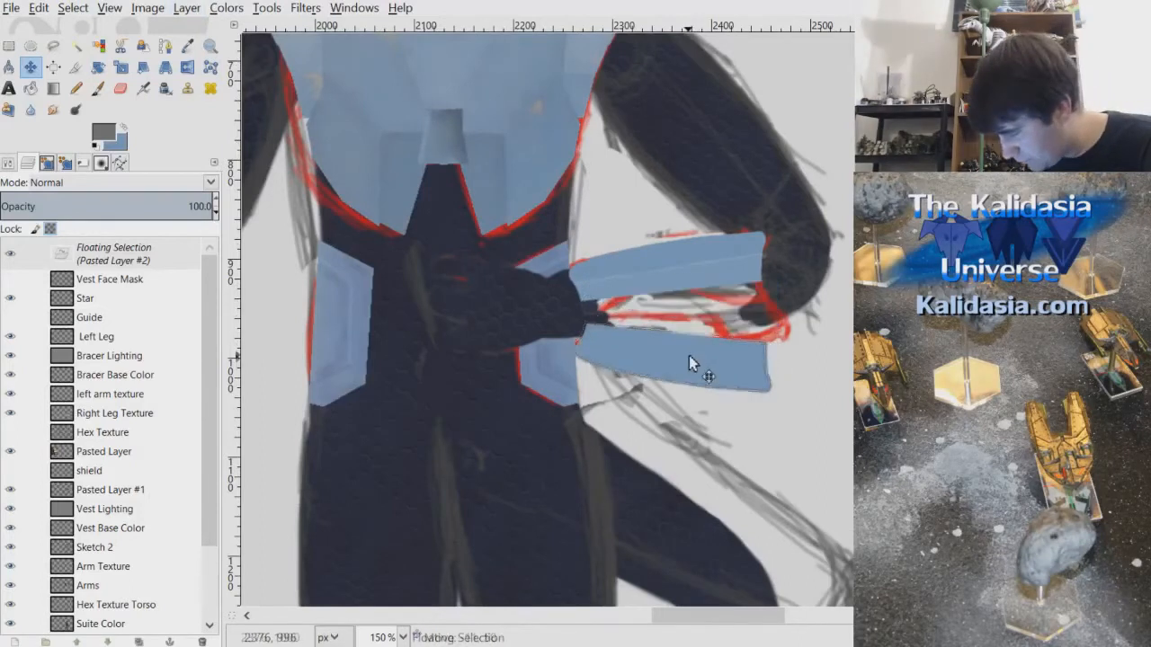
scroll(689, 355, "up", 2)
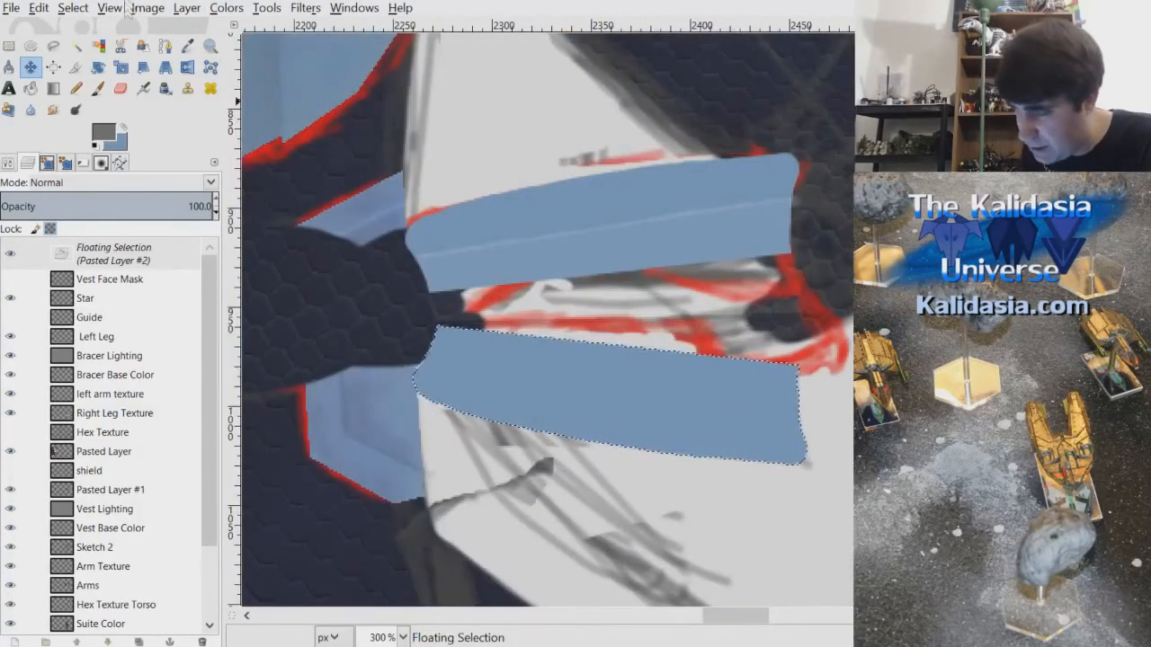
left_click(99, 67)
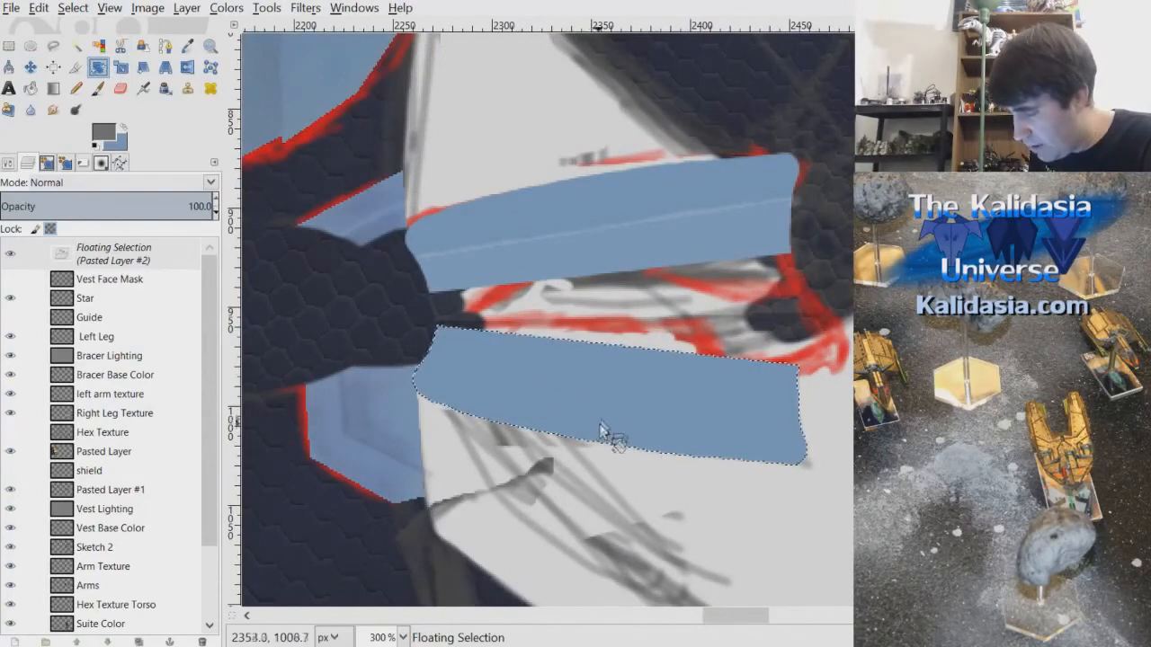
left_click(30, 67)
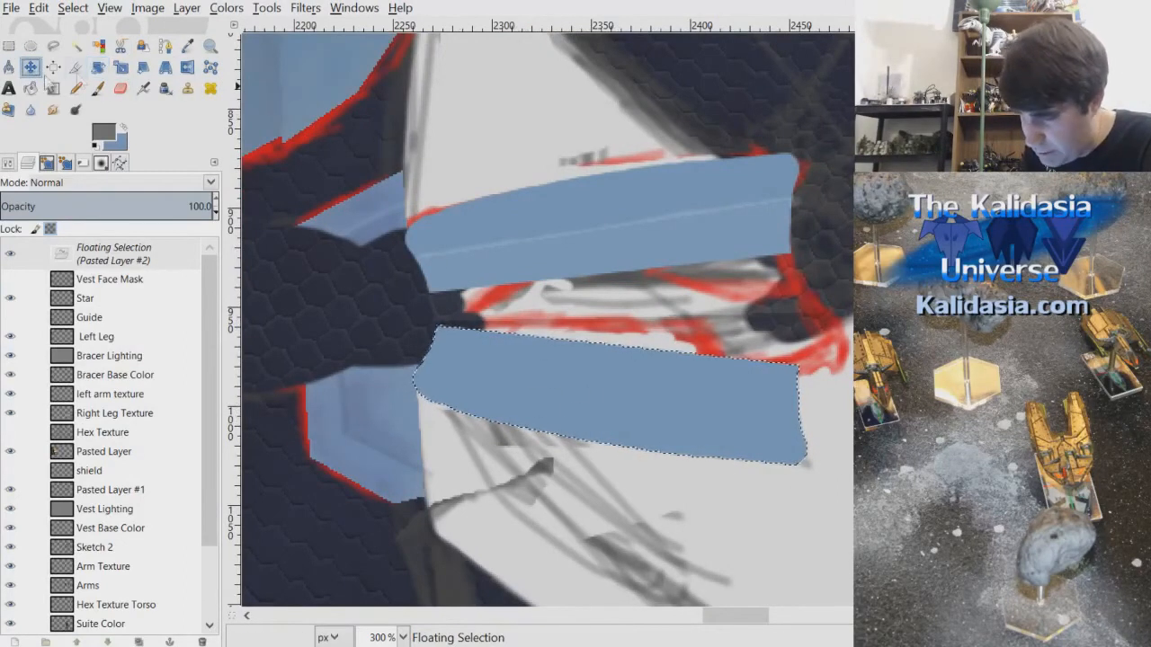
left_click_drag(677, 409, 663, 383)
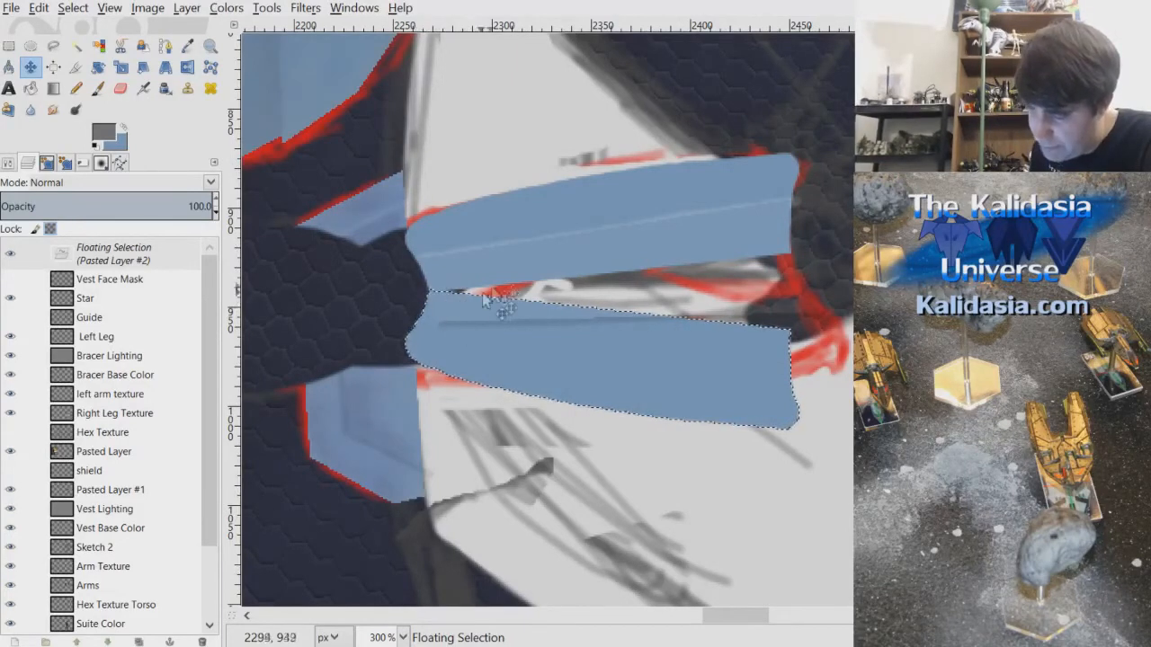
- Rotate the floating piece counterclockwise about its wrist end until its edge meets the upper half, and anchor it to Bracer Base Color
left_click(98, 67)
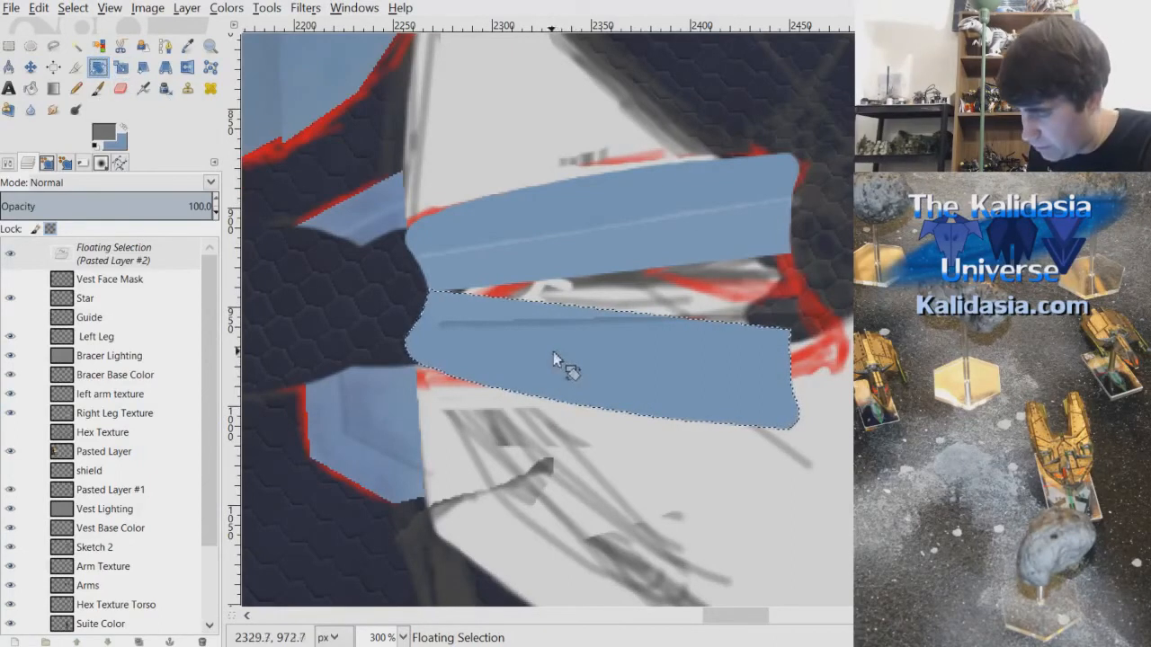
left_click(668, 369)
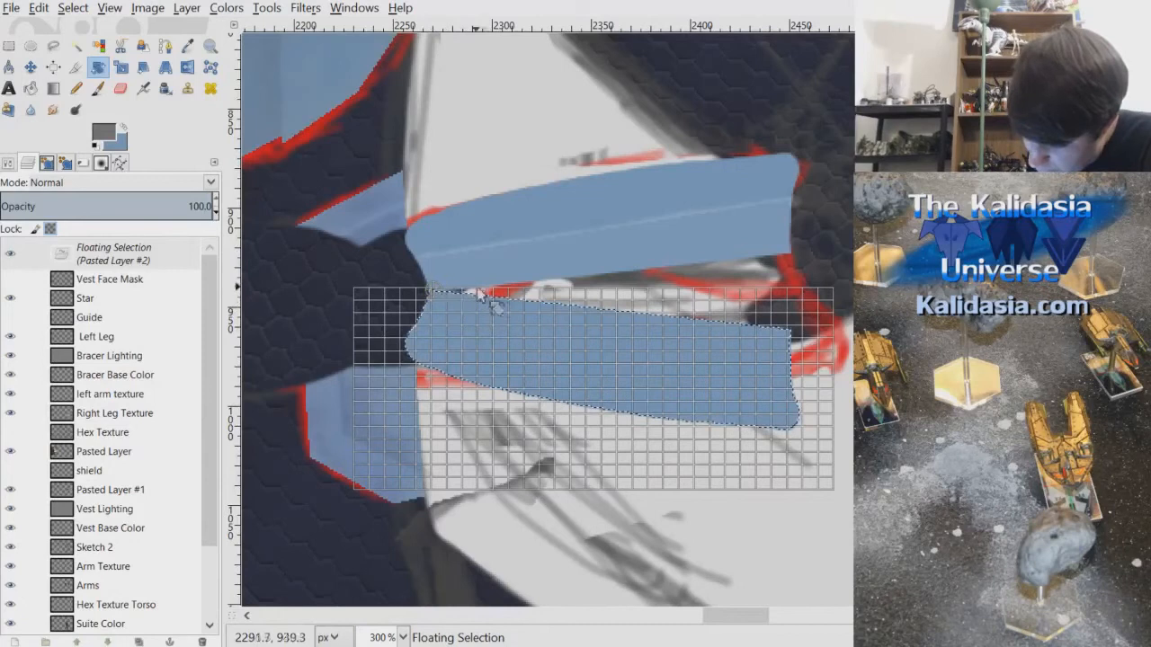
left_click_drag(720, 356, 695, 334)
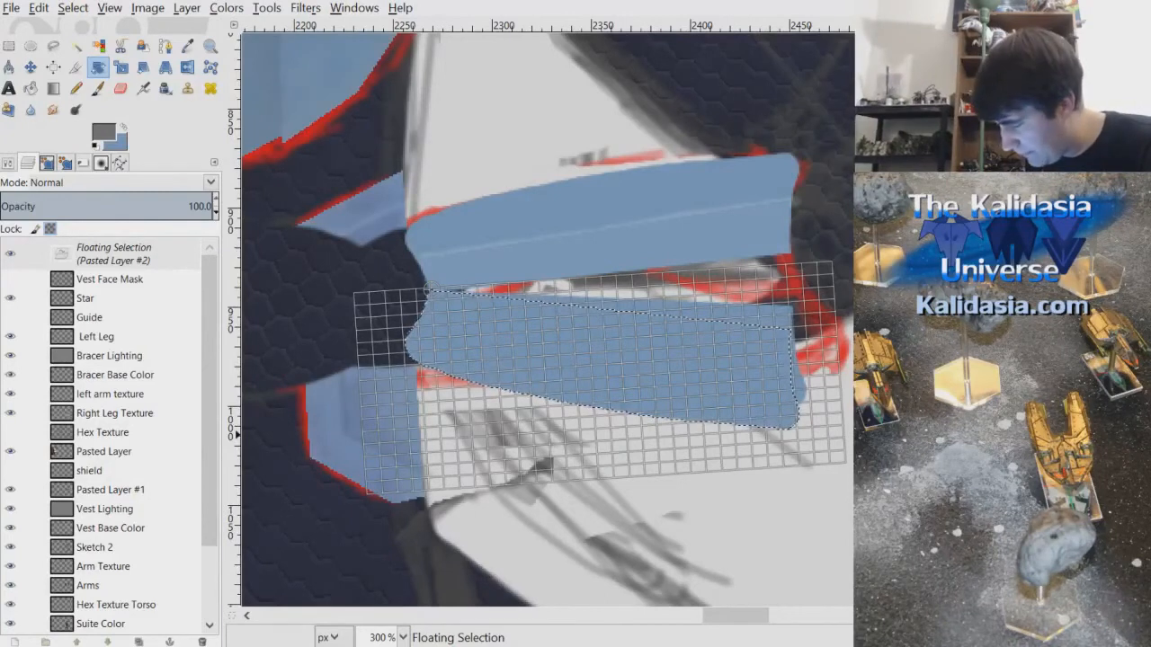
key("Up")
key("Up")
key("Up")
key("Down")
key("Down")
key("Down")
key("Down")
key("Down")
key("Down")
key("Down")
key("Down")
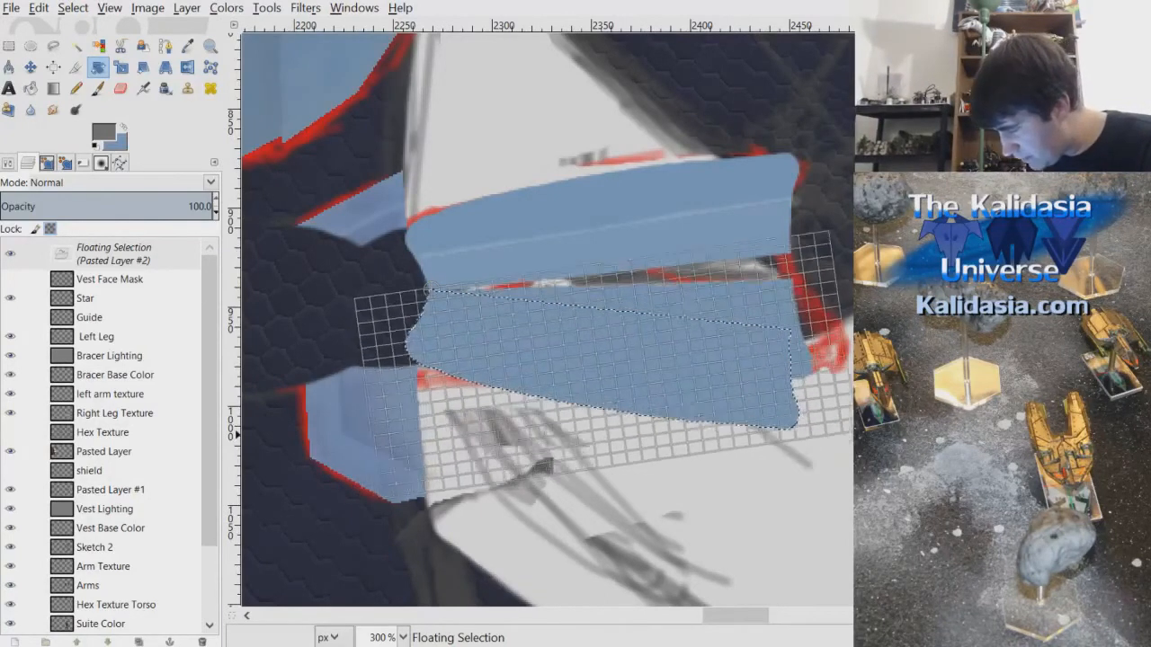
key("Up")
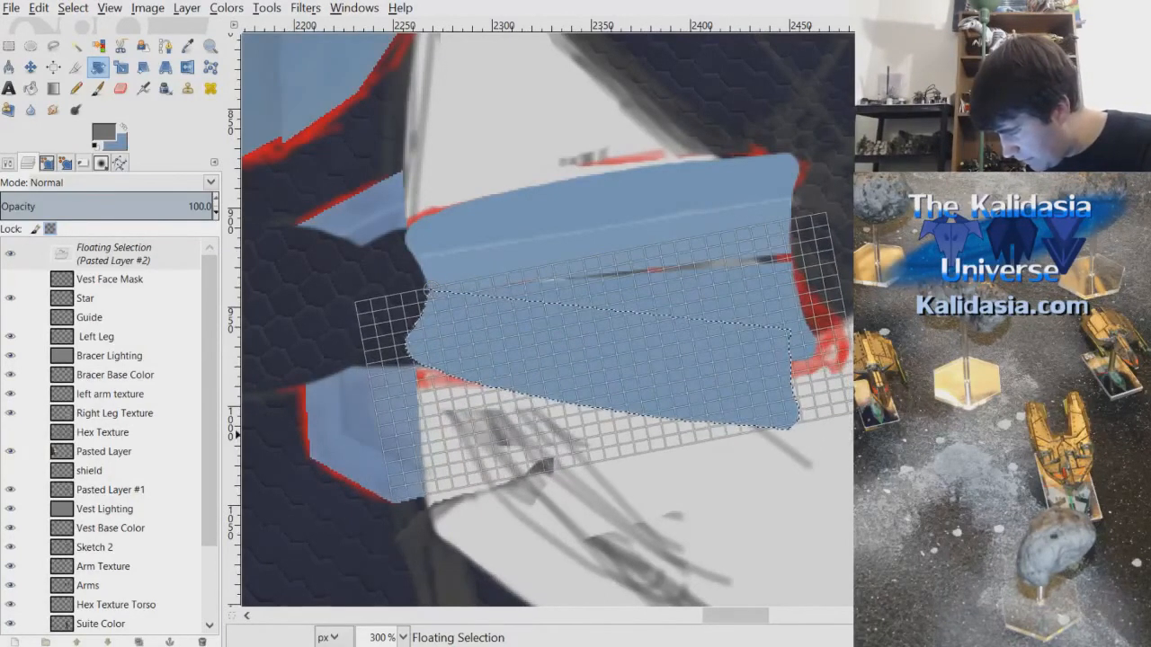
key("Down")
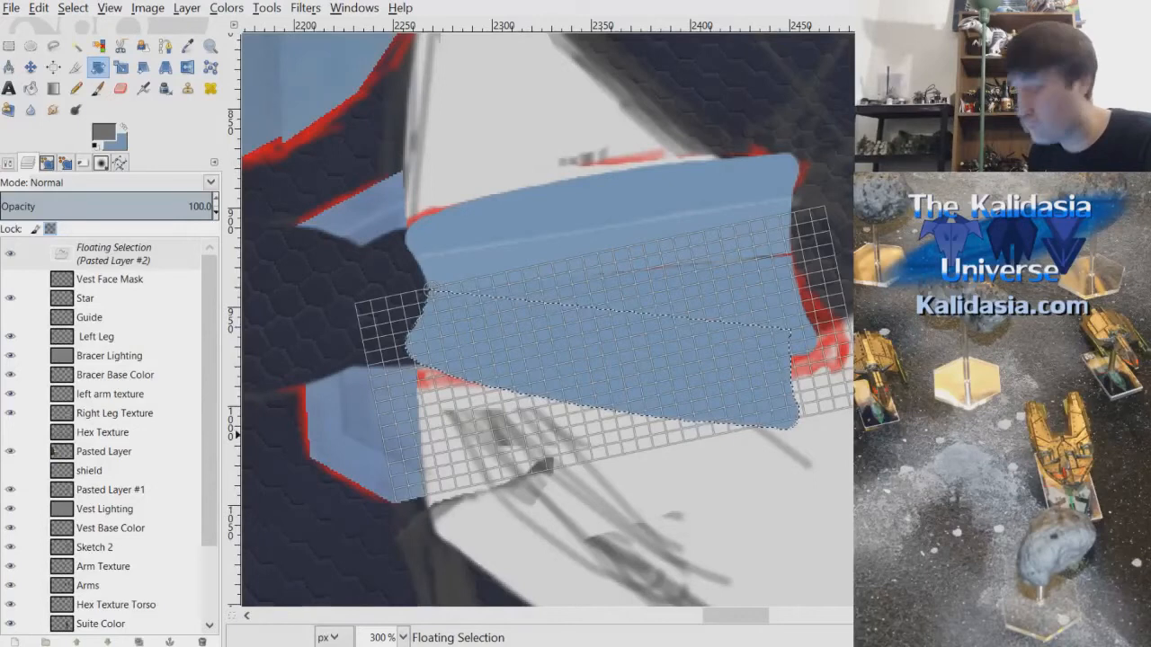
key("Down")
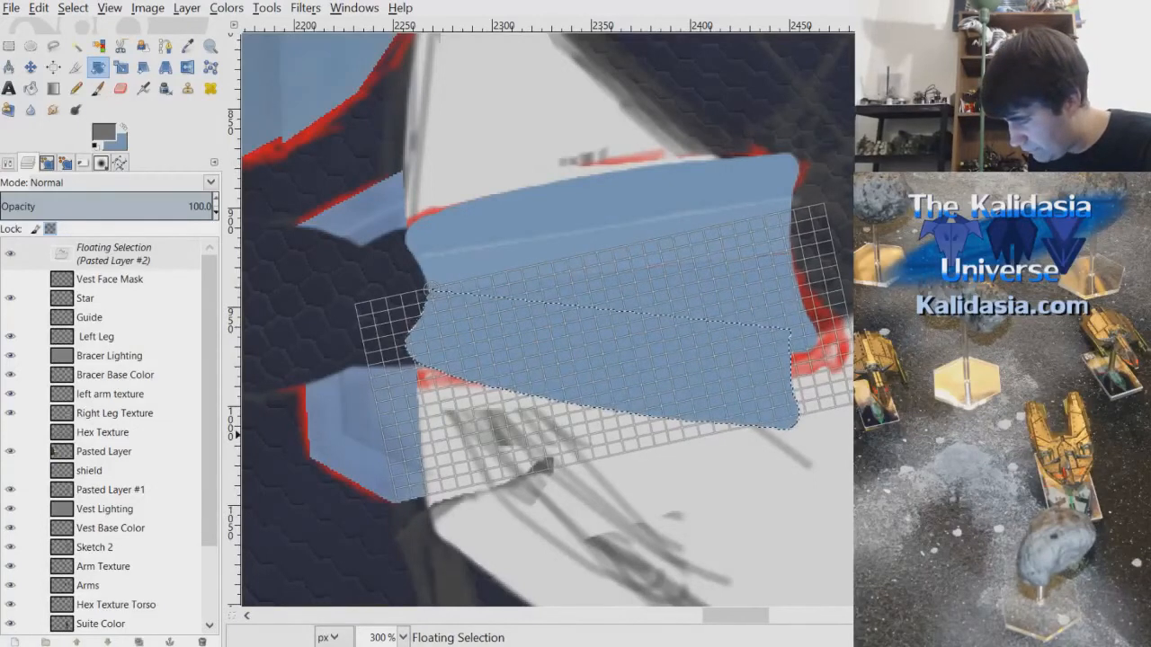
key("Return")
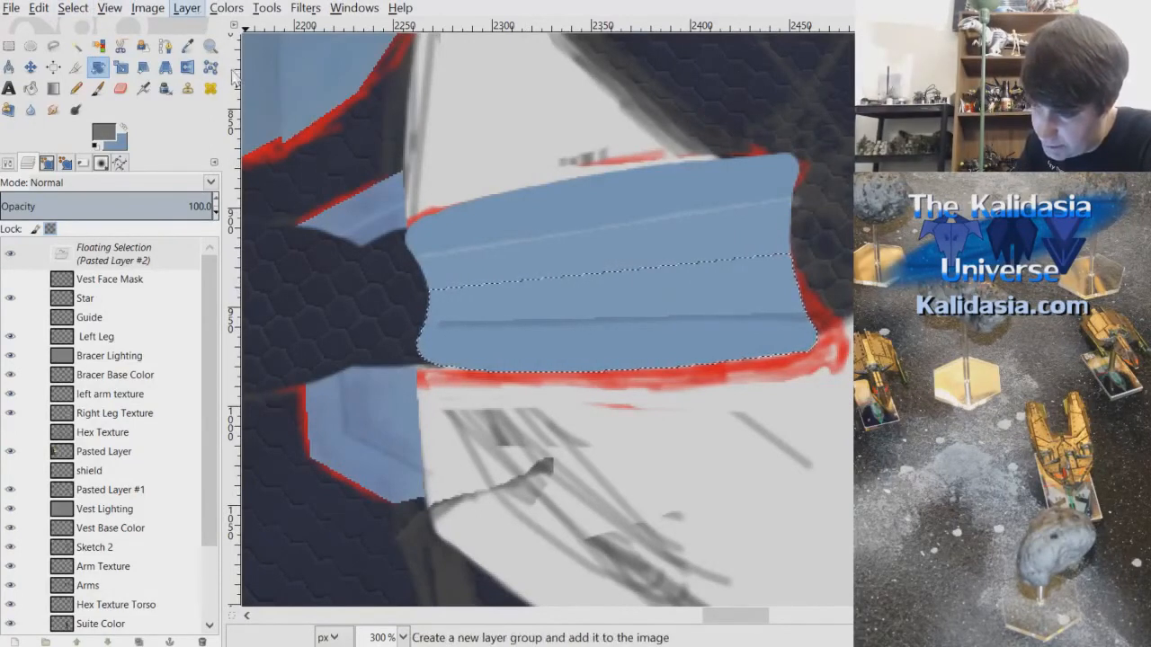
key("ctrl+h")
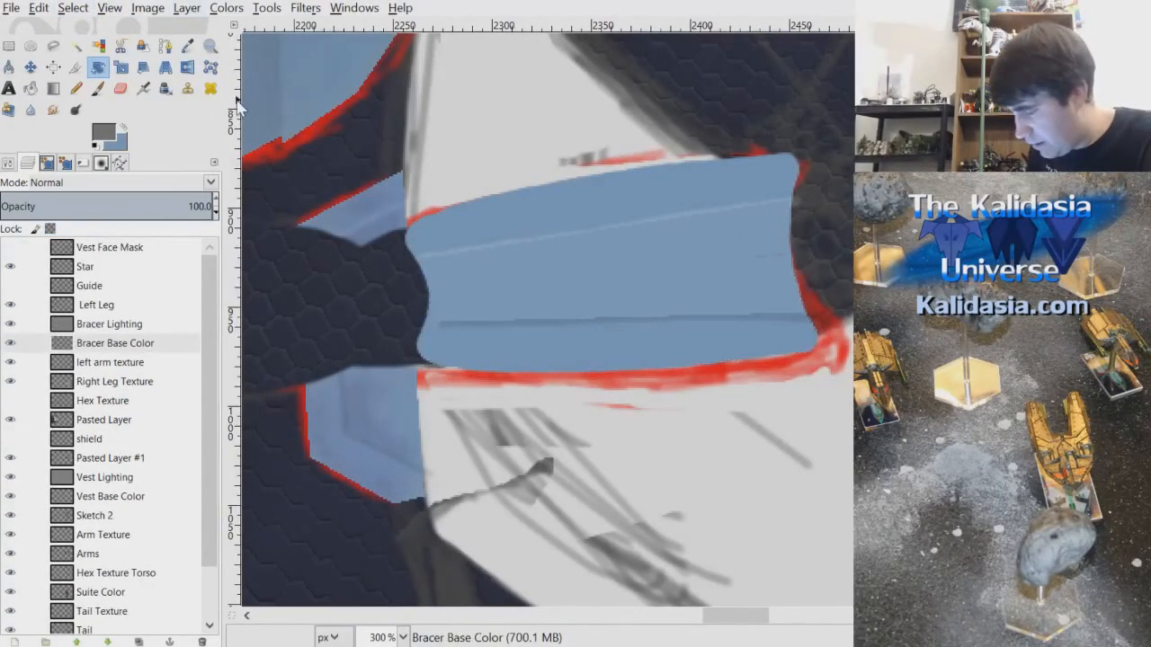
- Smudge away the faint seam between the two bracer halves on the Bracer Base Color layer
scroll(728, 284, "up", 3)
left_click(52, 108)
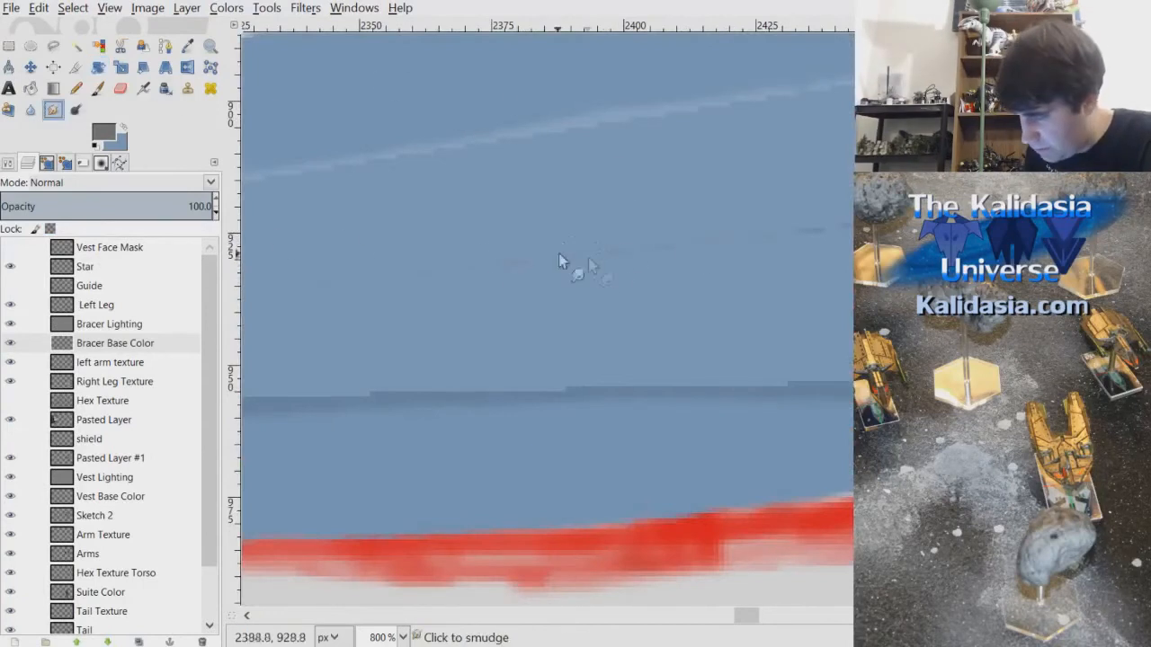
mouse_move(550, 262)
left_mouse_down()
mouse_move(376, 271)
mouse_move(562, 262)
left_mouse_up()
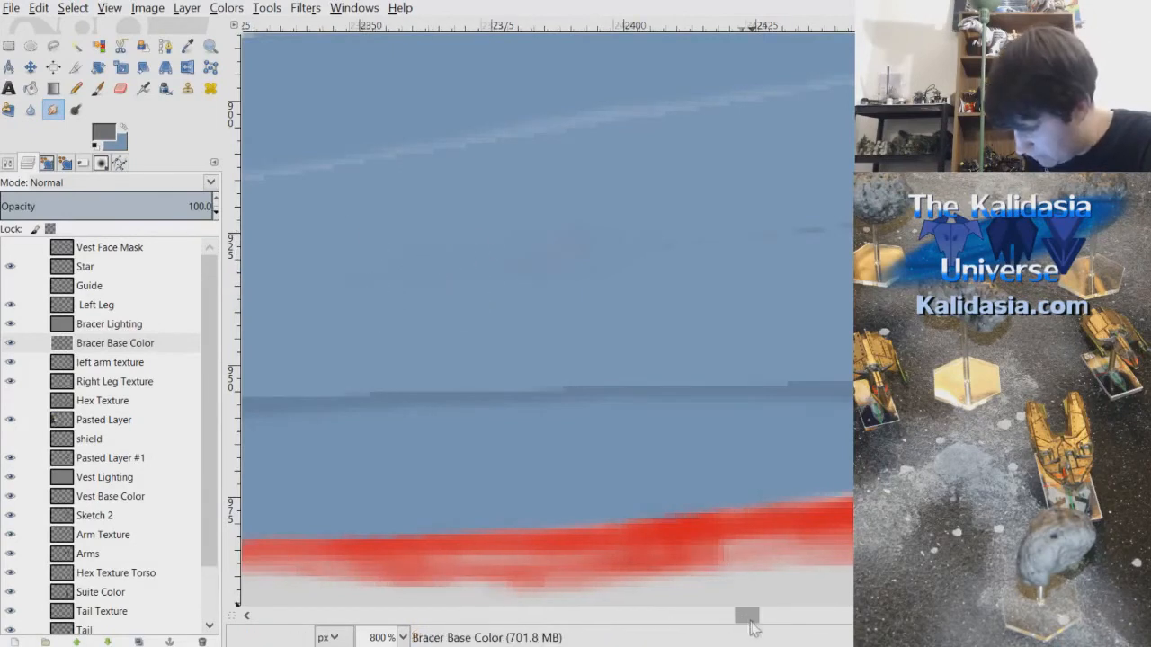
scroll(713, 259, "right", 3)
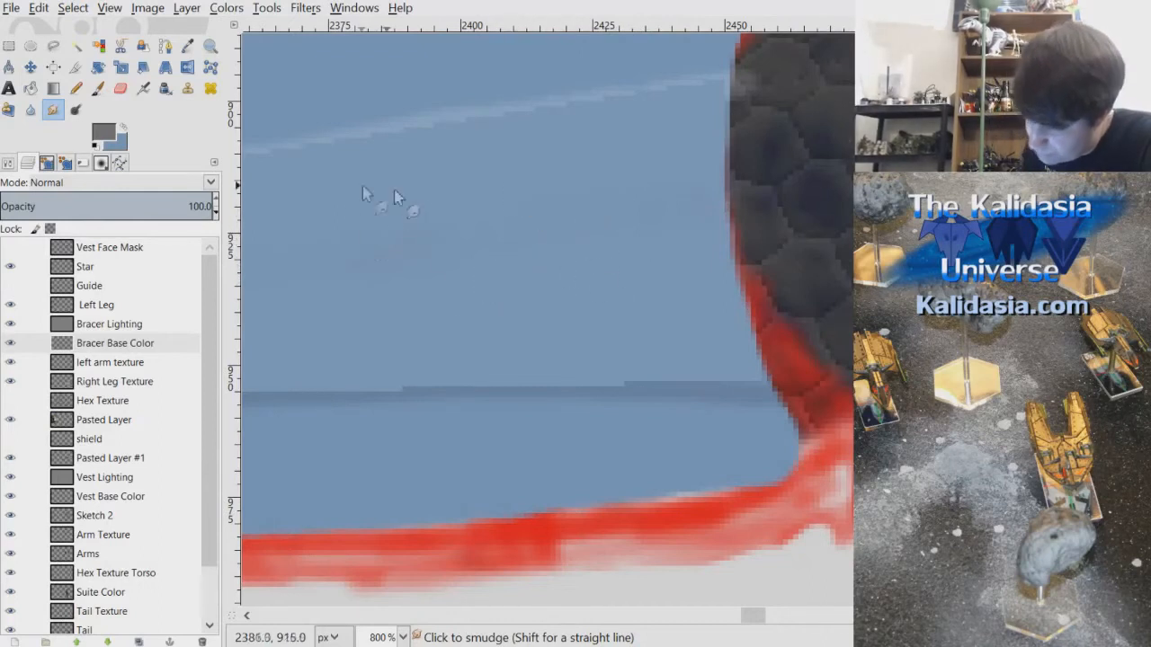
- Pick the bracer's blue as the foreground color and paint over the seam remnants near the elbow end
left_click(187, 45)
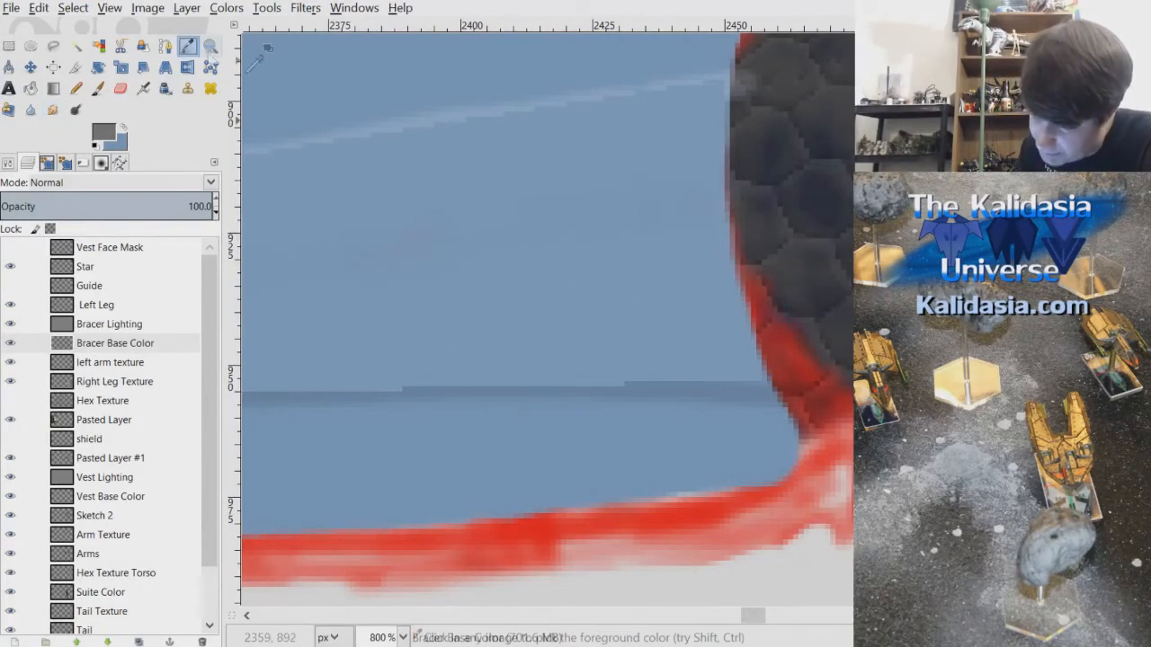
left_click(450, 181)
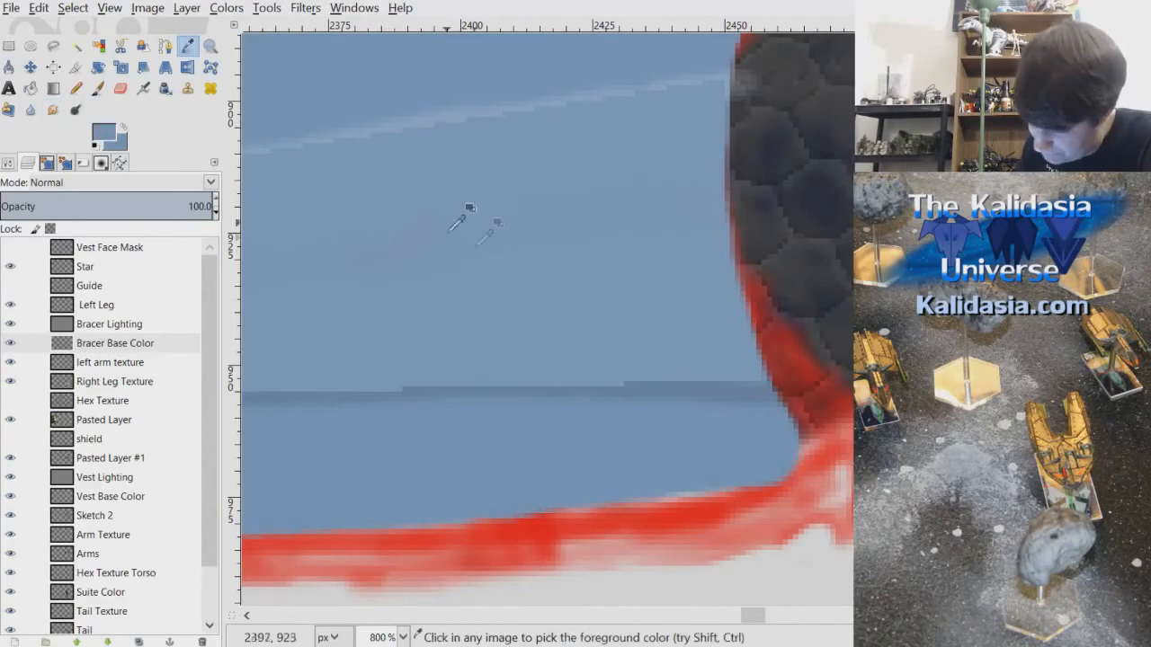
left_click(97, 88)
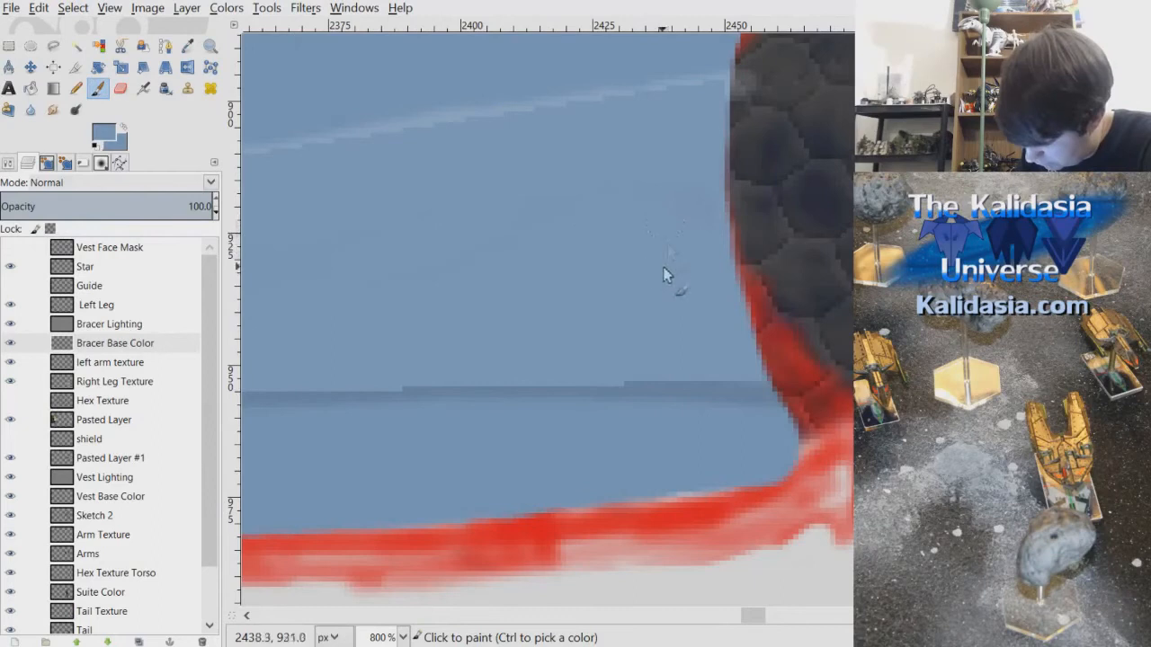
- Examine the rejoined bracer's seam, panel lines and outline at different magnifications against the whole figure
key("minus")
key("minus")
key("minus")
key("minus")
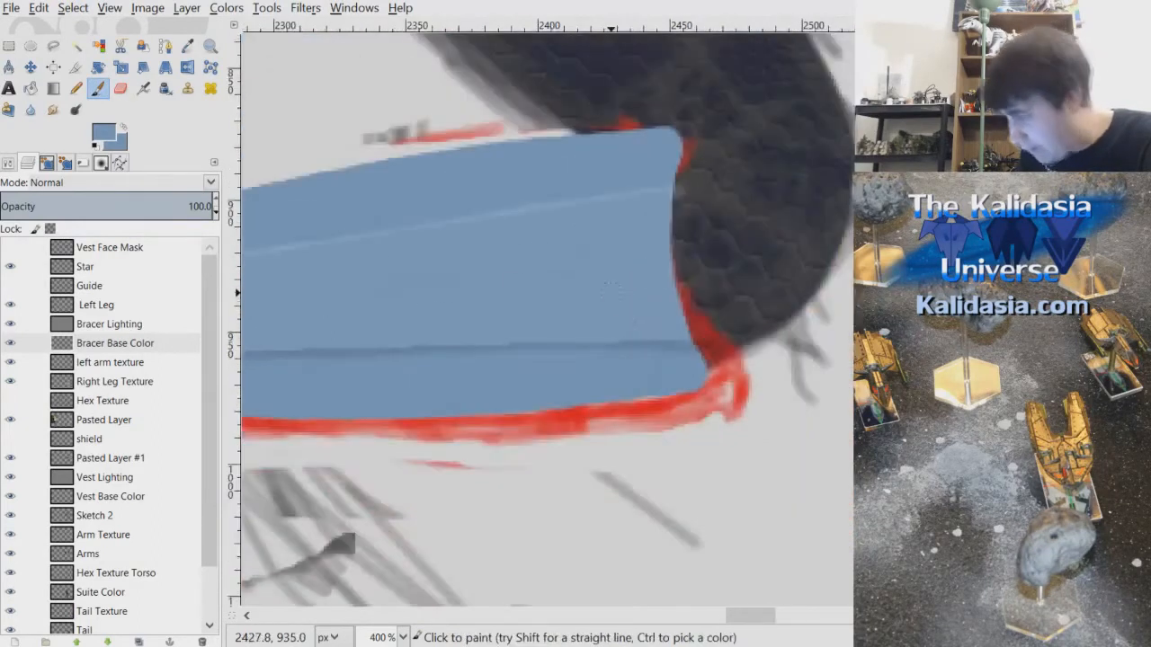
key("minus")
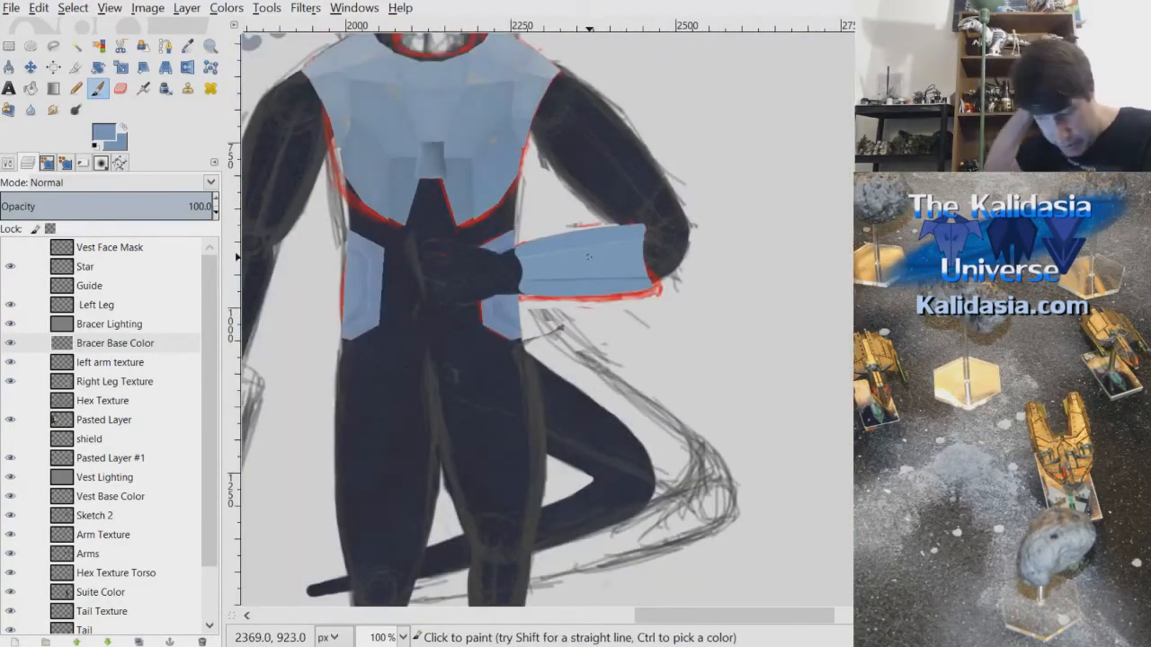
key("minus")
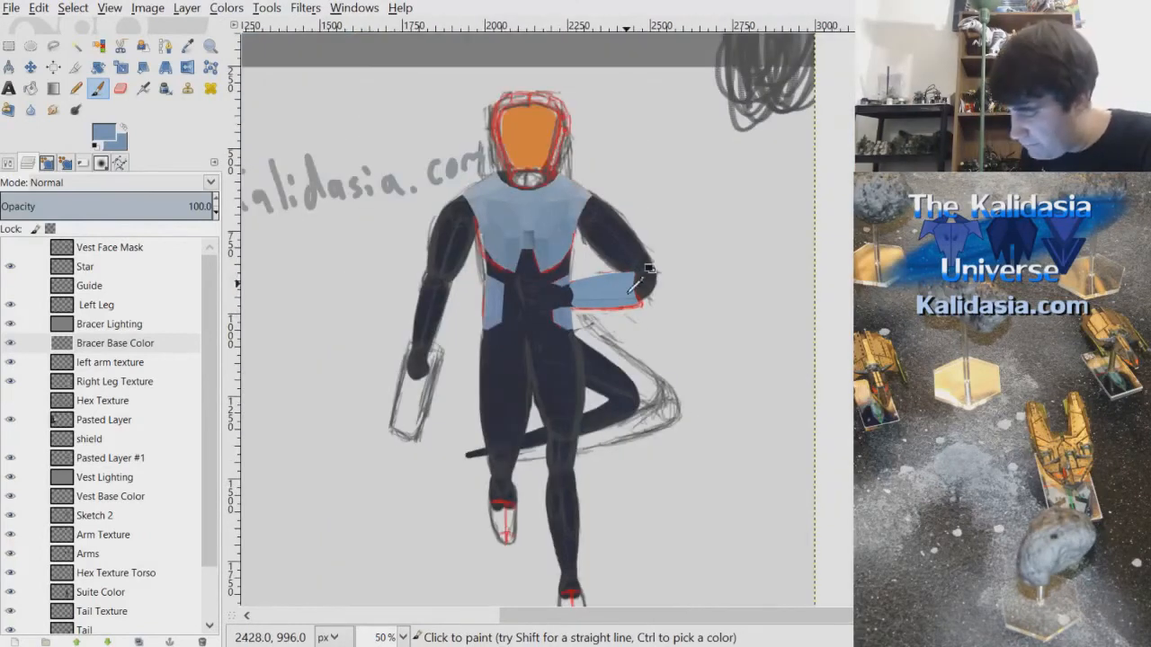
key("plus")
key("plus")
left_click_drag(785, 617, 759, 617)
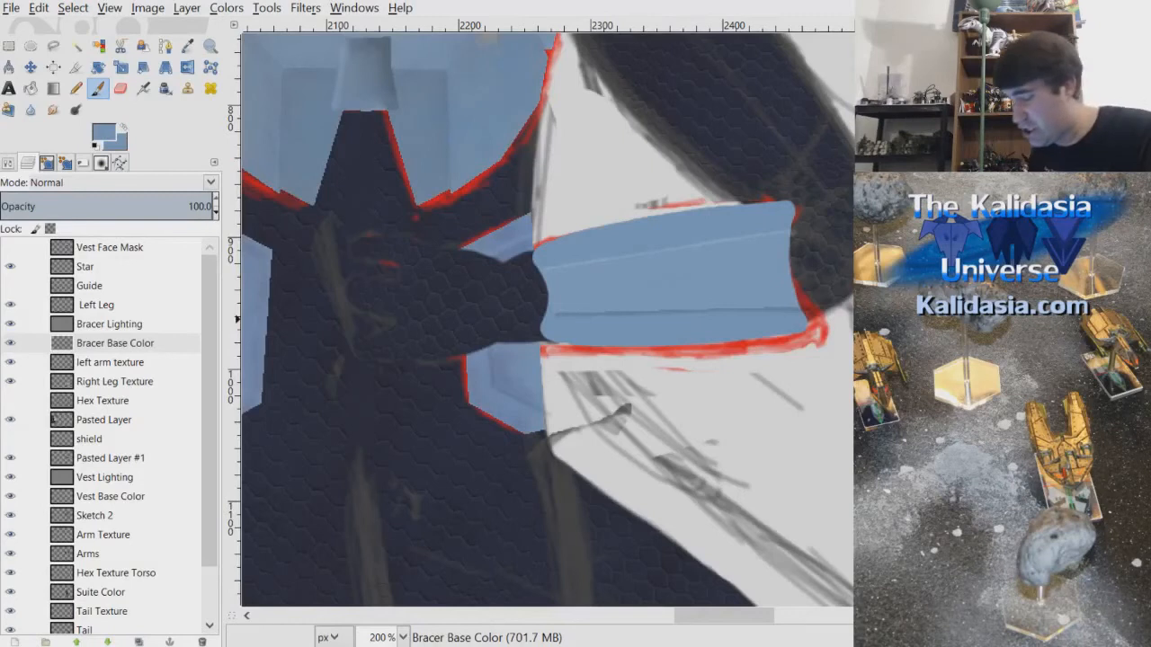
scroll(548, 320, "up", 2)
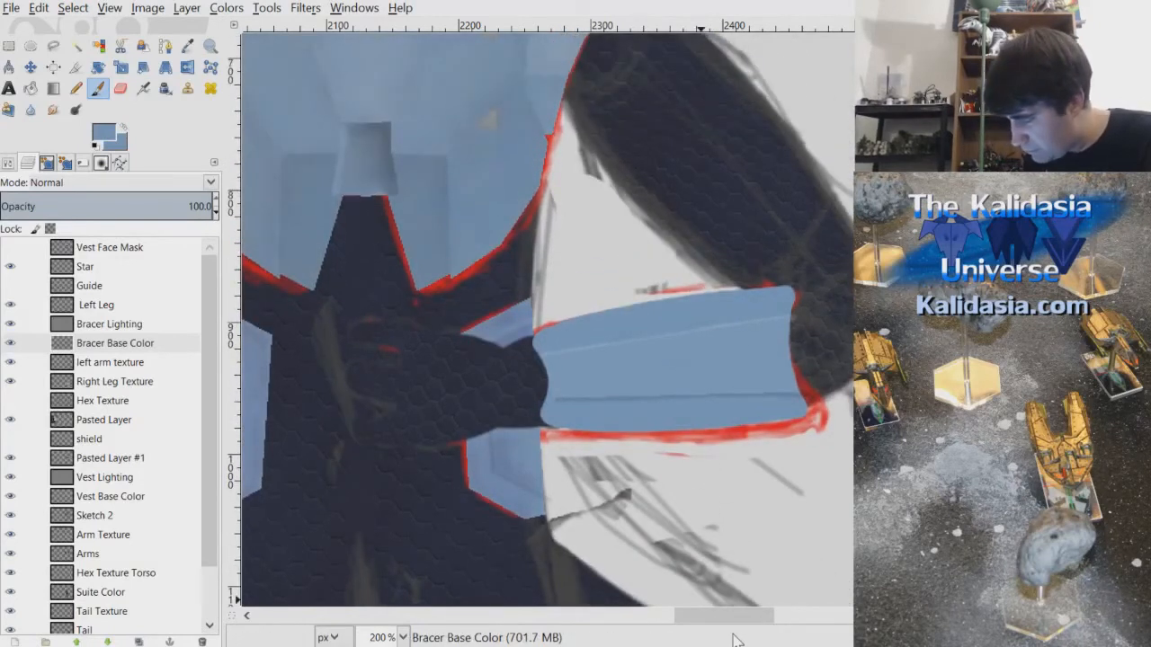
scroll(739, 369, "up", 2)
left_click_drag(739, 616, 749, 616)
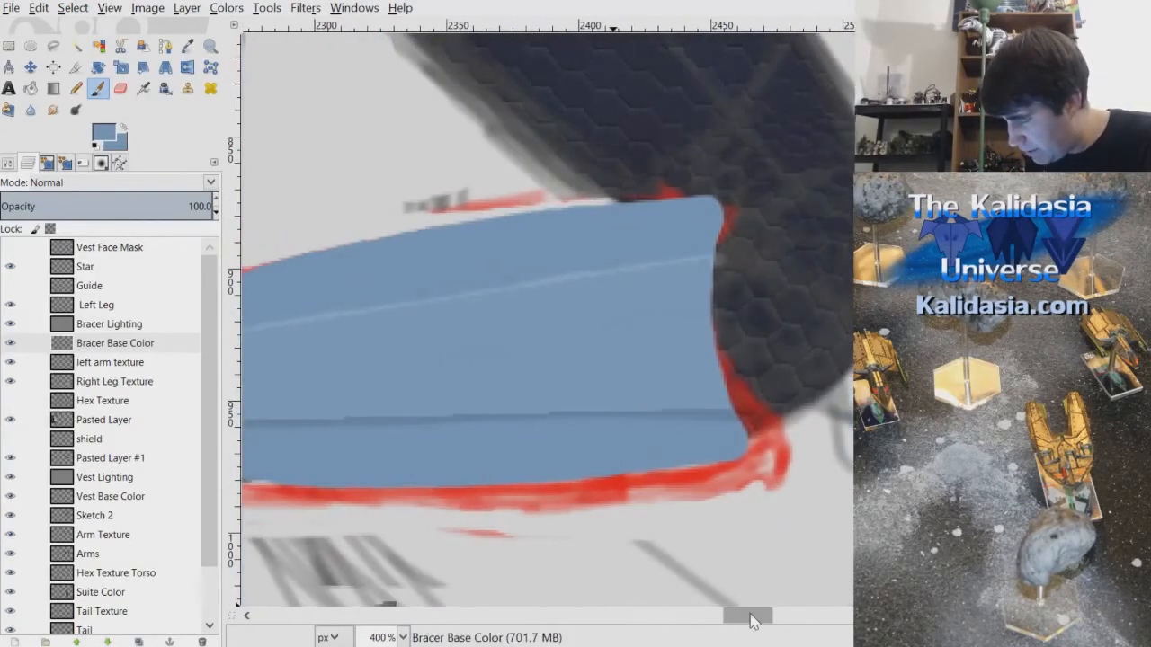
scroll(760, 620, "left", 2)
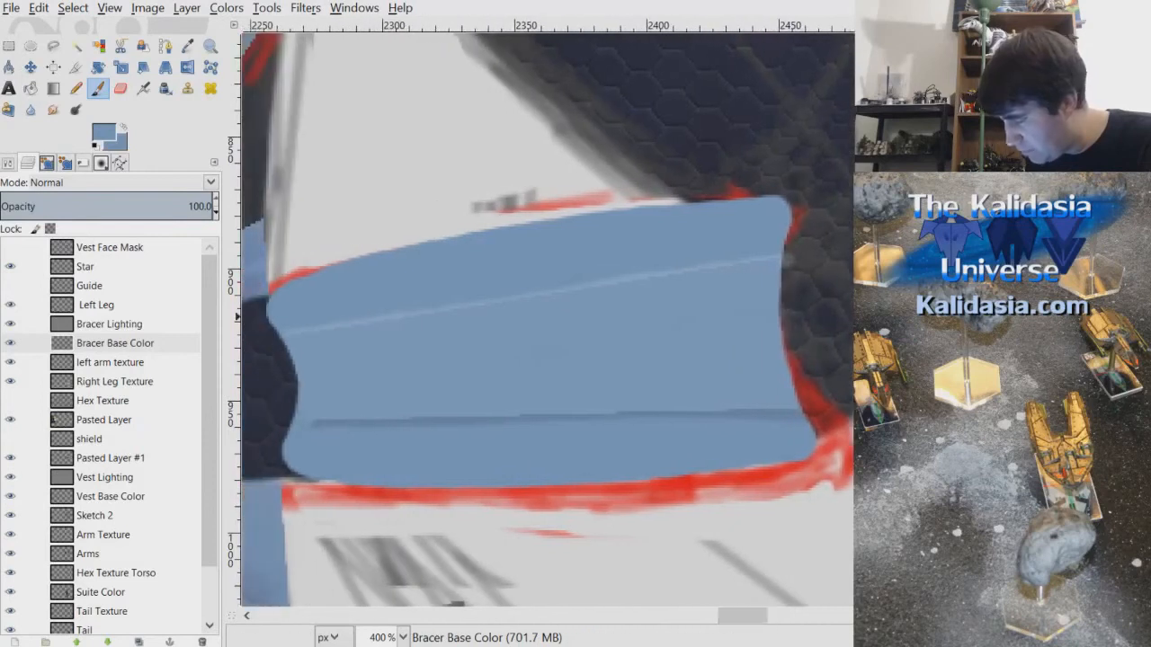
scroll(761, 618, "left", 2)
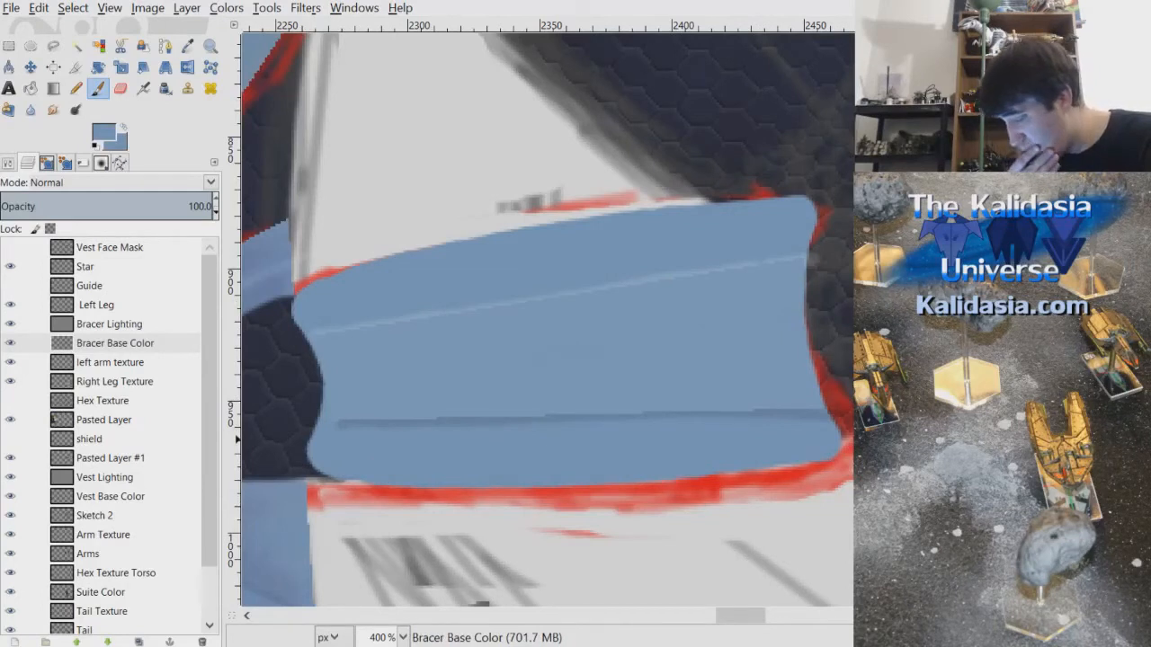
- Erase the protruding corners along the bracer's wrist end to give it one smooth curved edge beside the hand
key("shift+e")
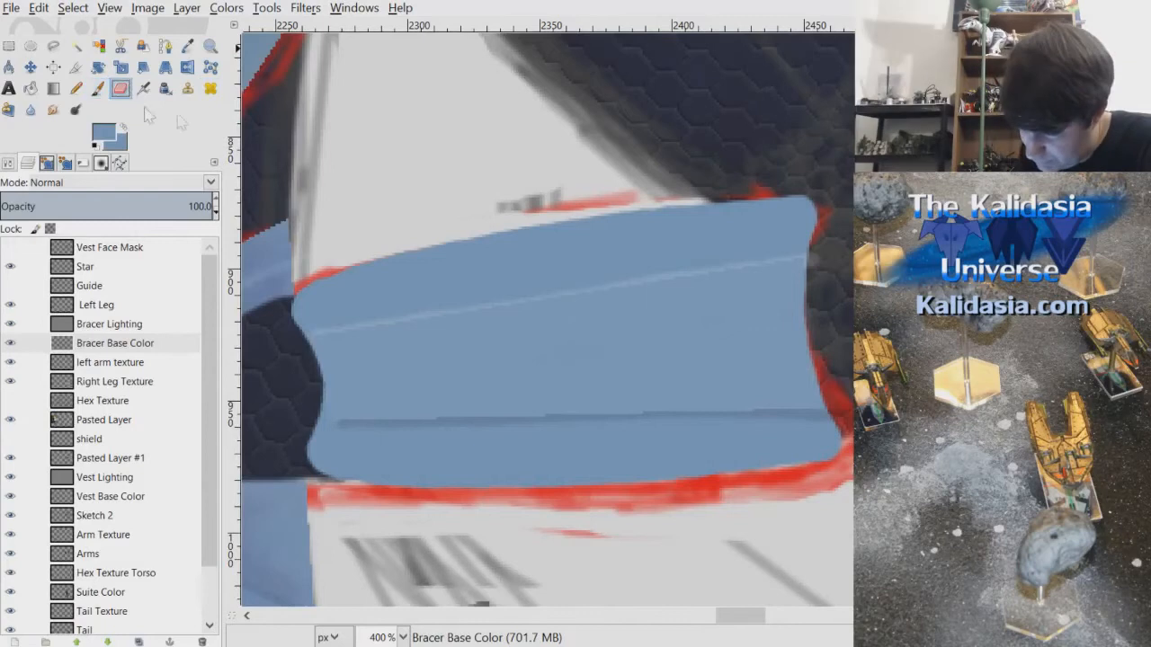
left_click_drag(326, 419, 313, 471)
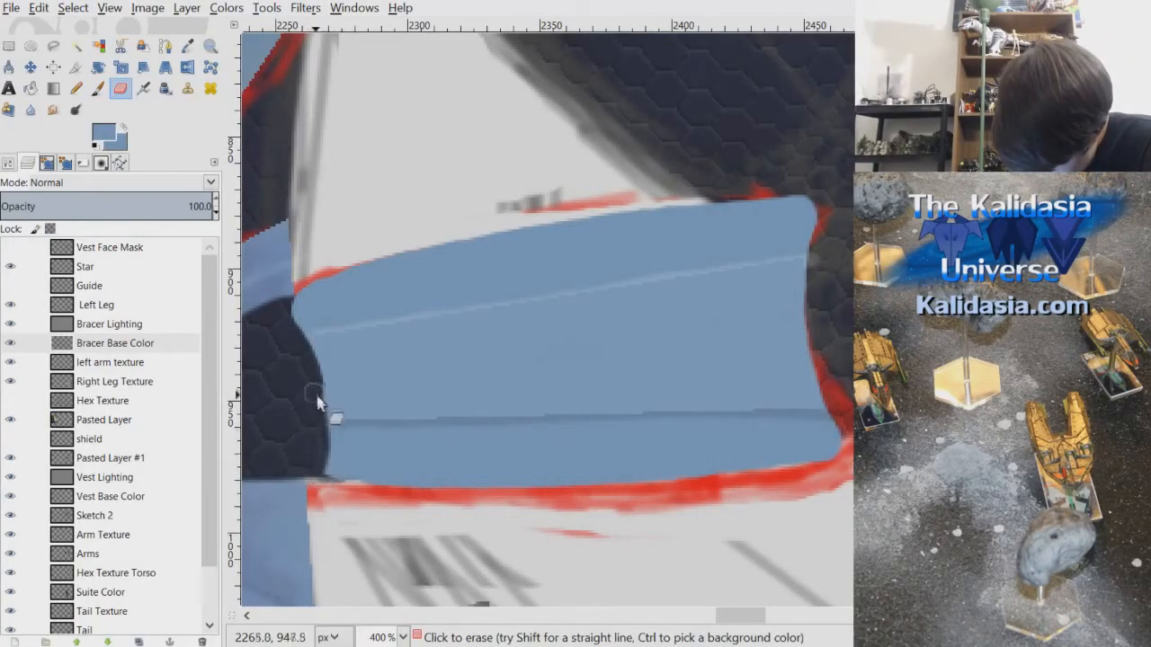
left_click_drag(300, 315, 315, 386)
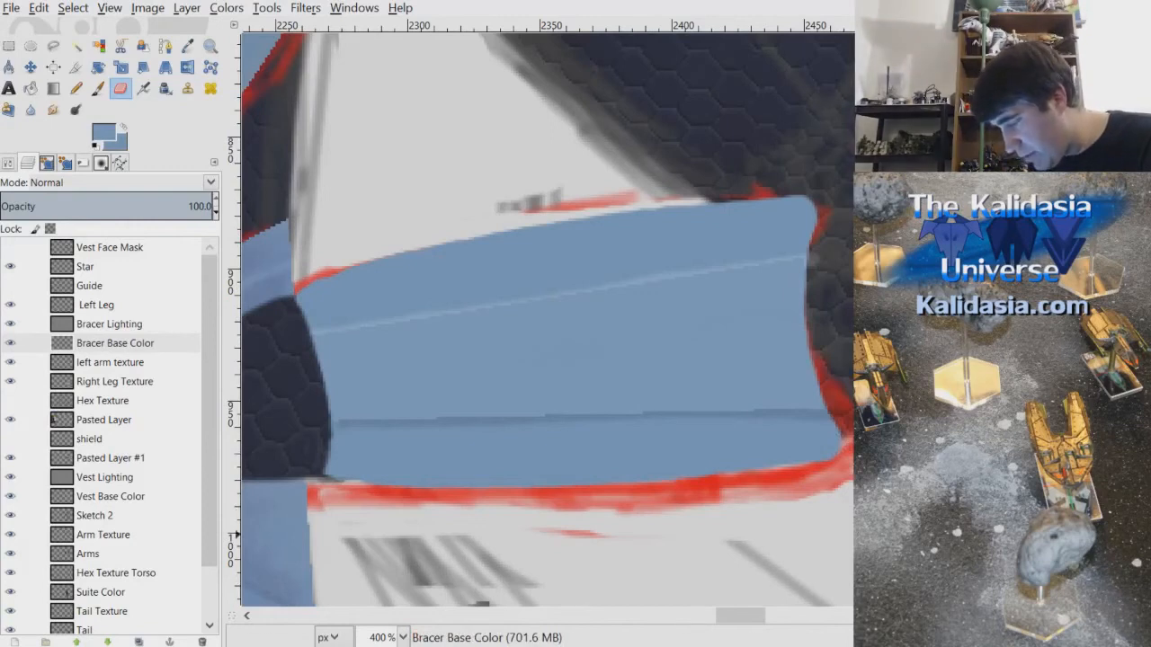
scroll(665, 333, "down", 6)
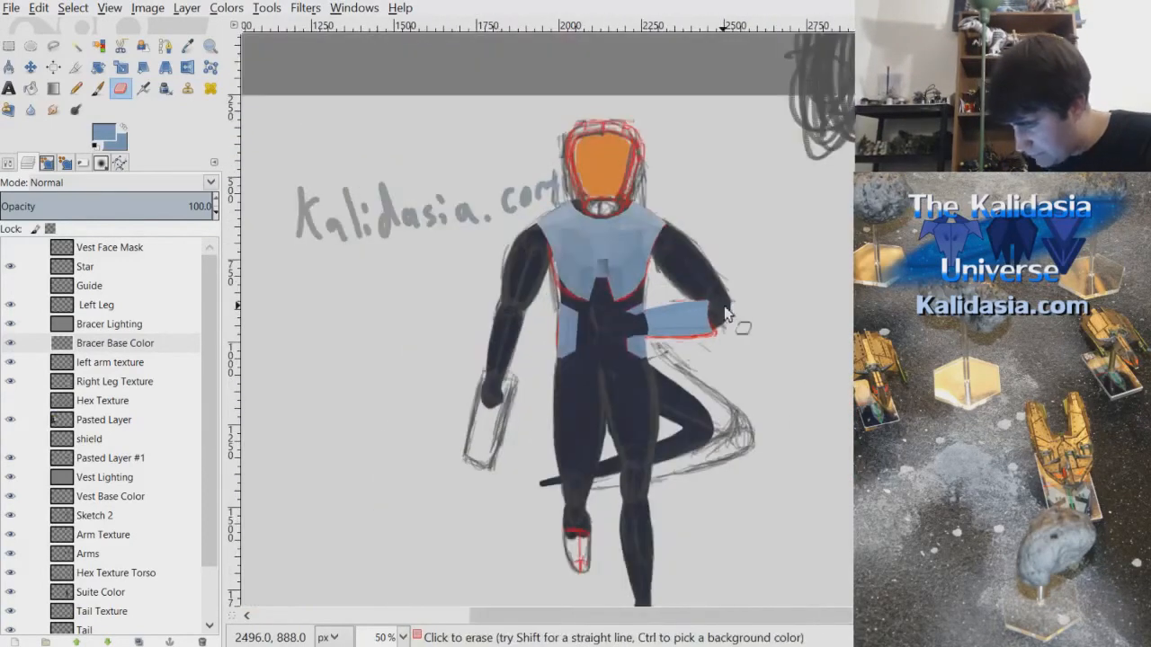
- On the Bracer Lighting layer, select by color the area outside the bracer's middle panel
scroll(728, 344, "up", 3)
scroll(708, 364, "up", 2)
left_click_drag(860, 216, 860, 212)
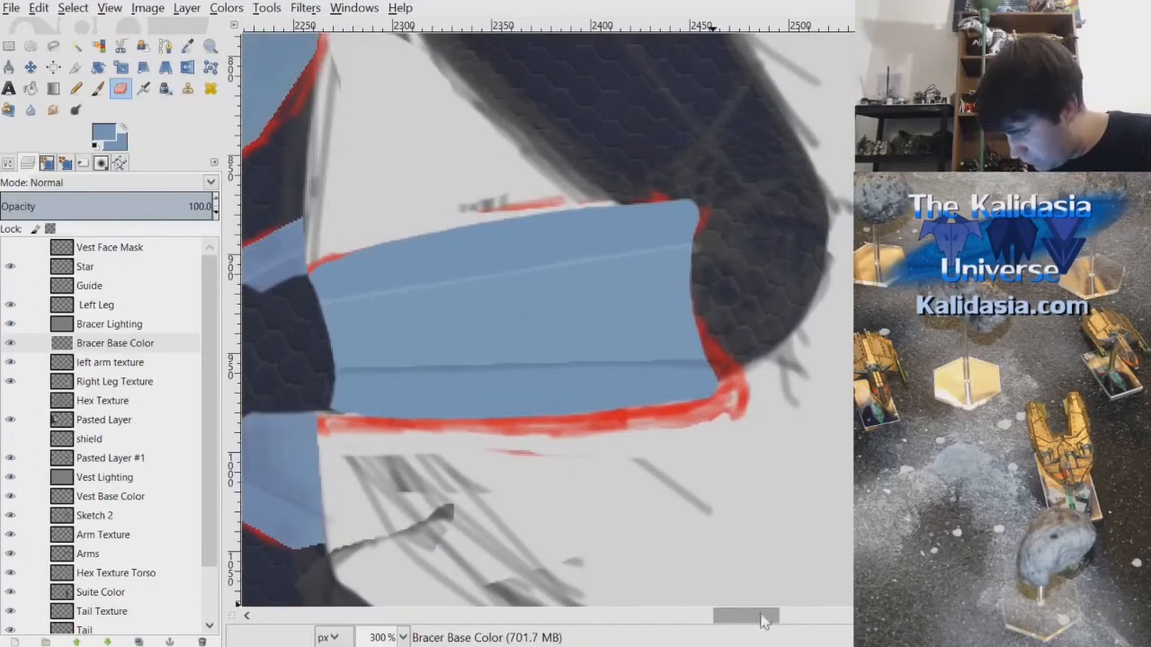
left_click_drag(769, 618, 761, 636)
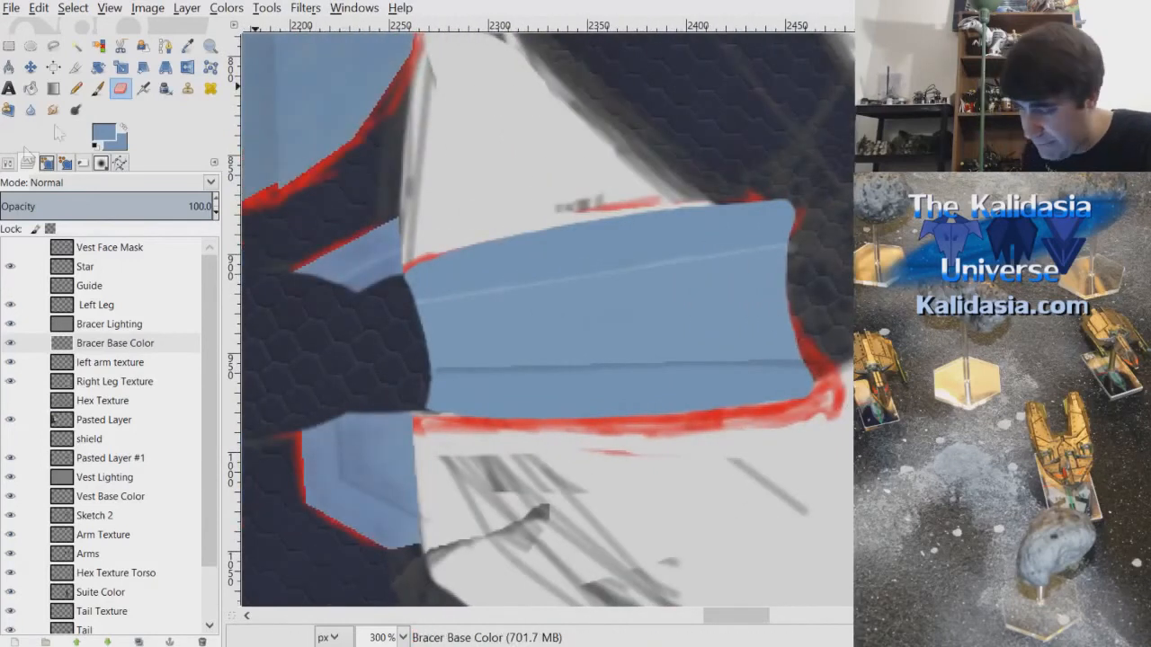
left_click(140, 328)
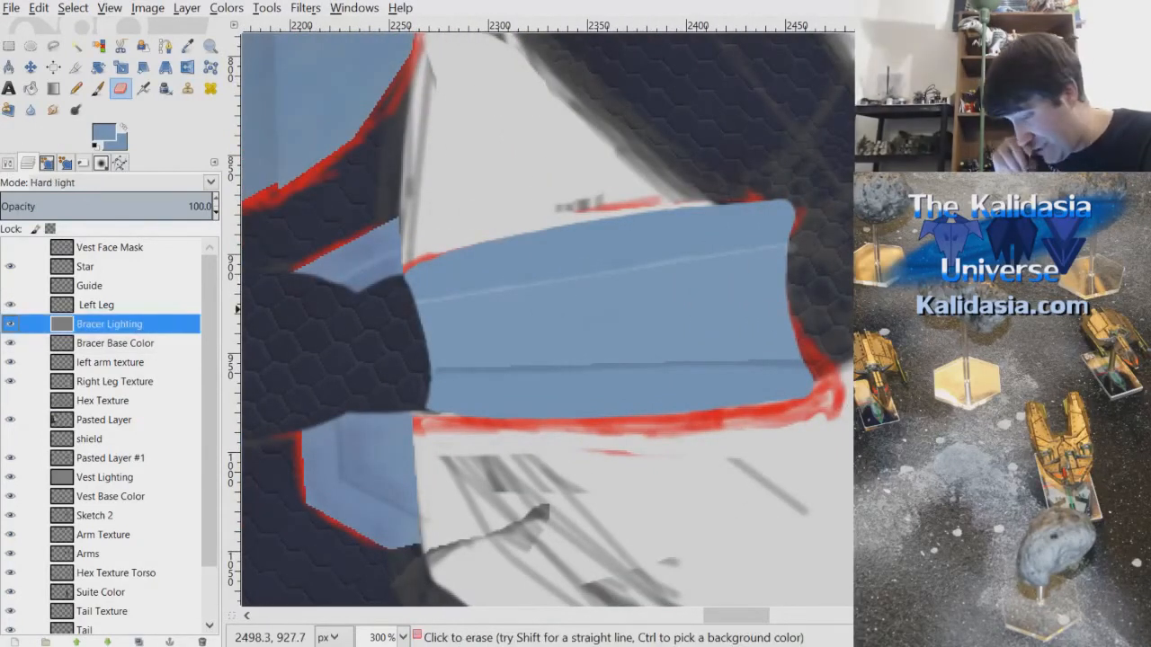
left_click(98, 45)
left_click(734, 219)
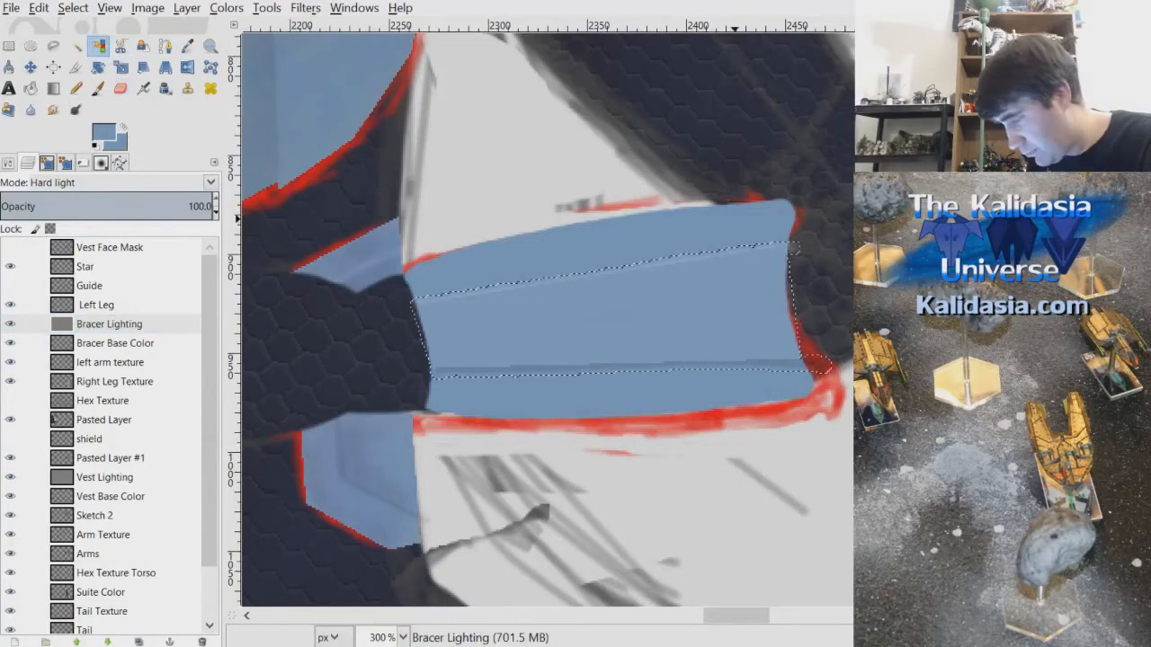
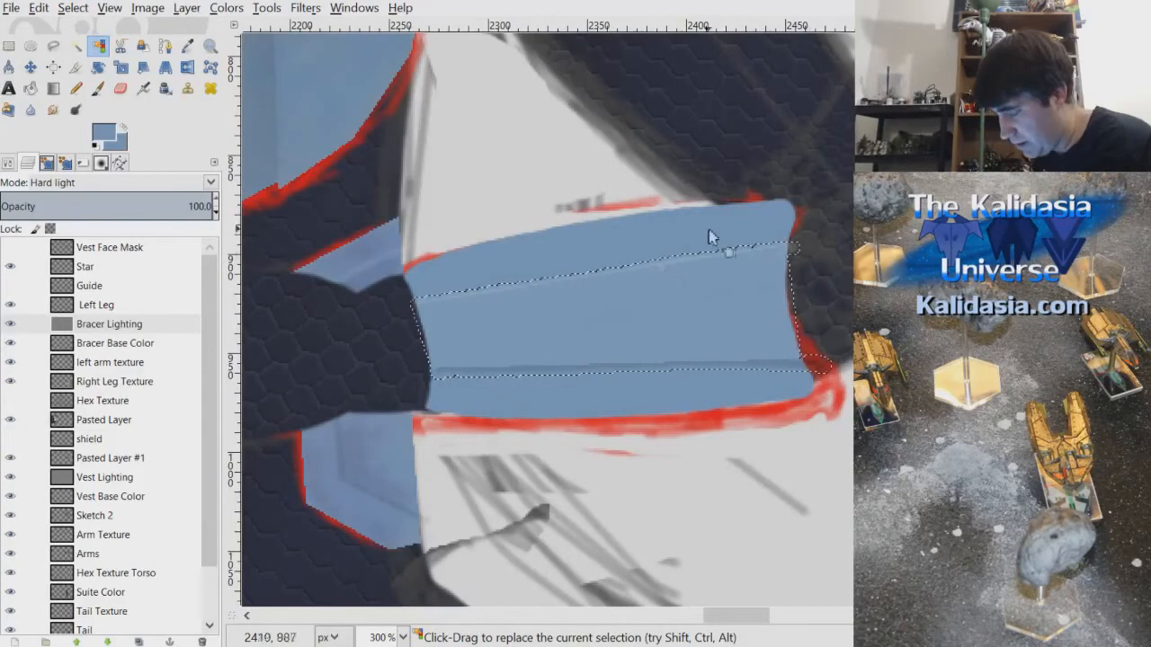
- Set up the Paintbrush with a light gray sampled from the canvas and a brush size of 44.43
scroll(750, 632, "left", 1)
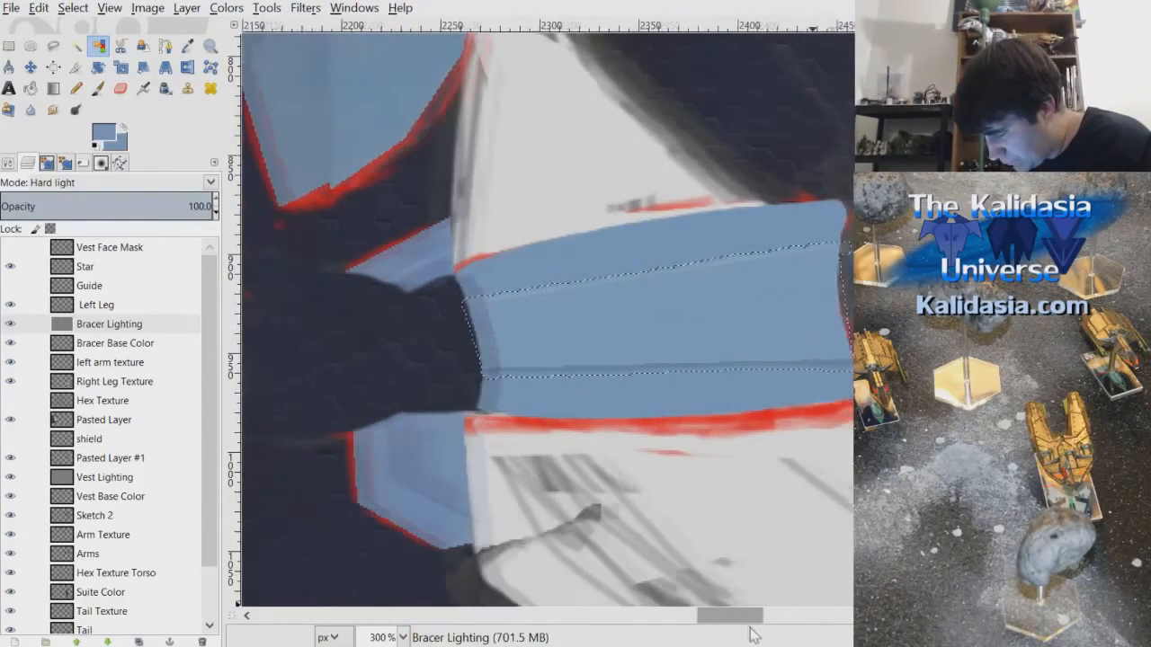
scroll(753, 635, "right", 1)
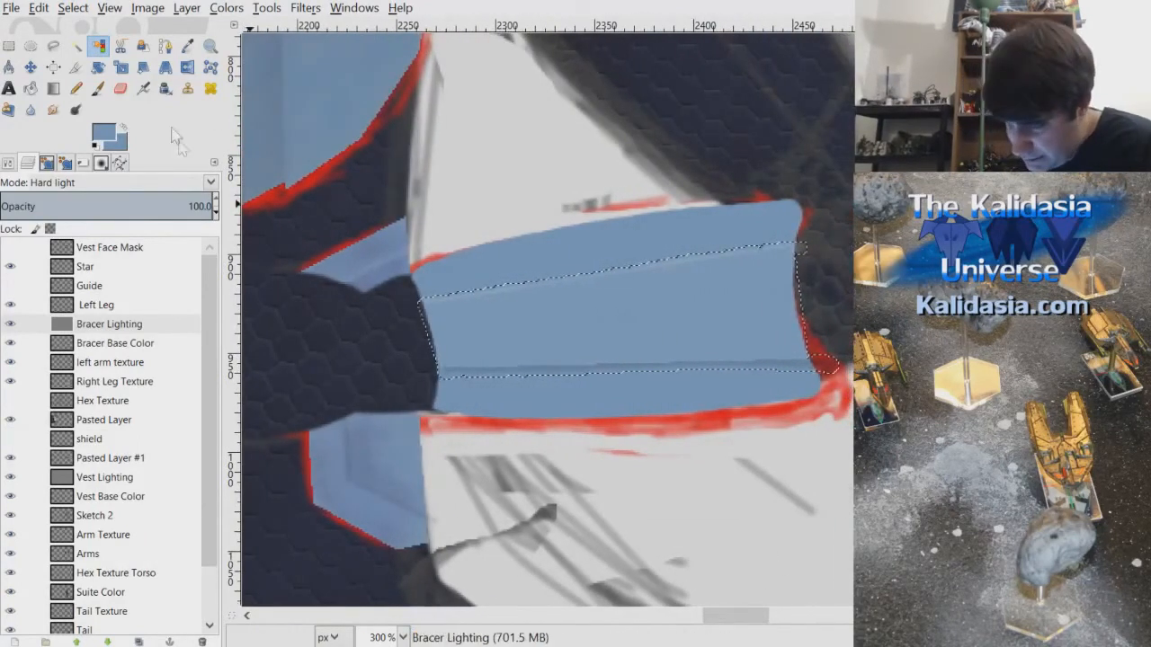
left_click(98, 88)
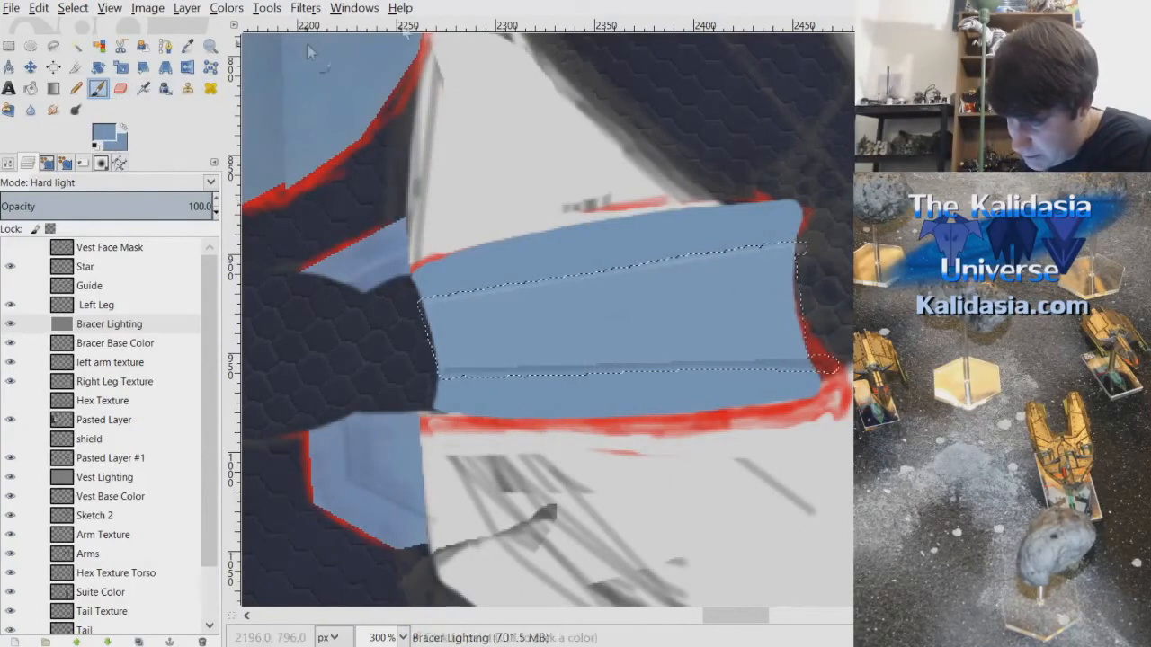
left_click(397, 93, "ctrl")
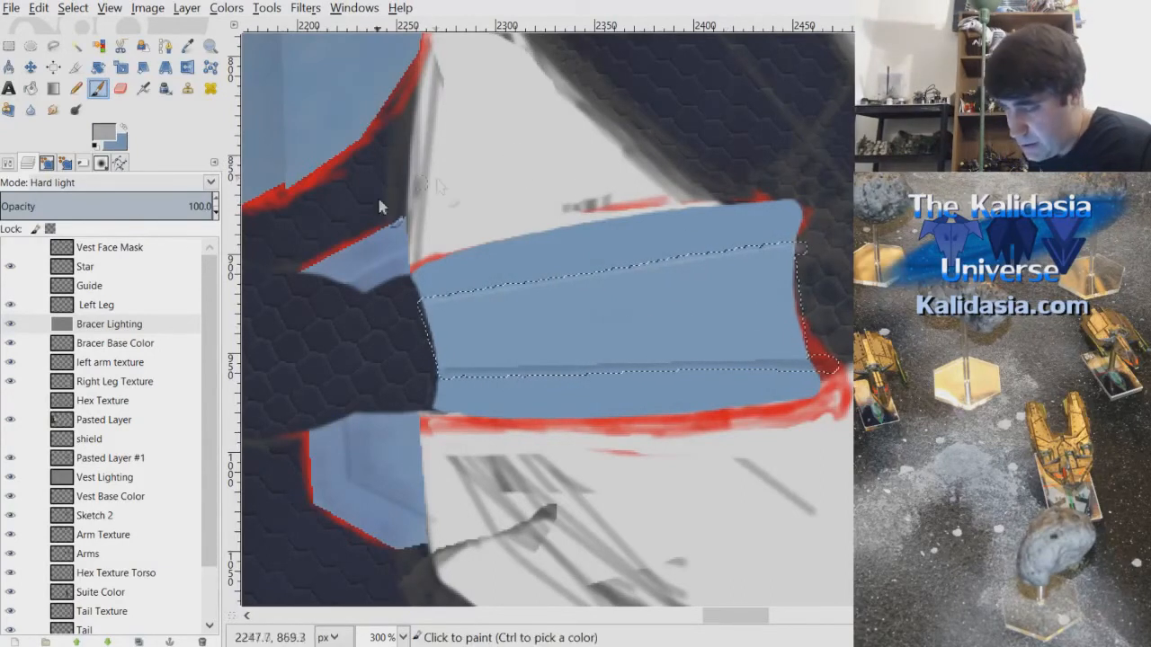
left_click(9, 163)
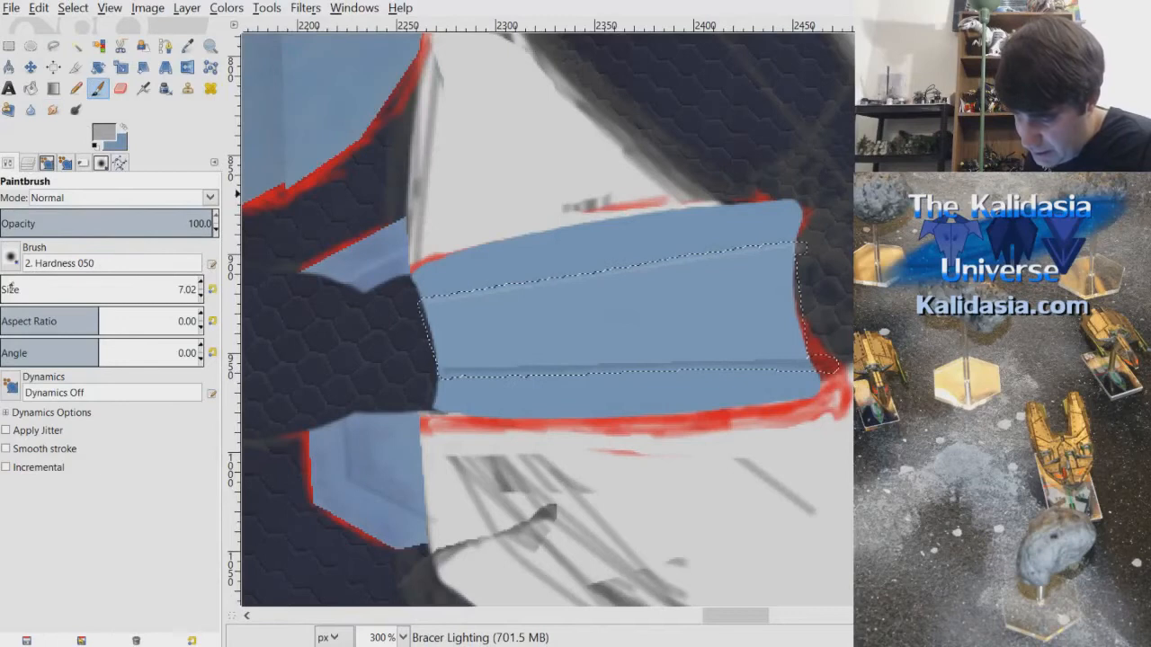
left_click_drag(16, 290, 22, 290)
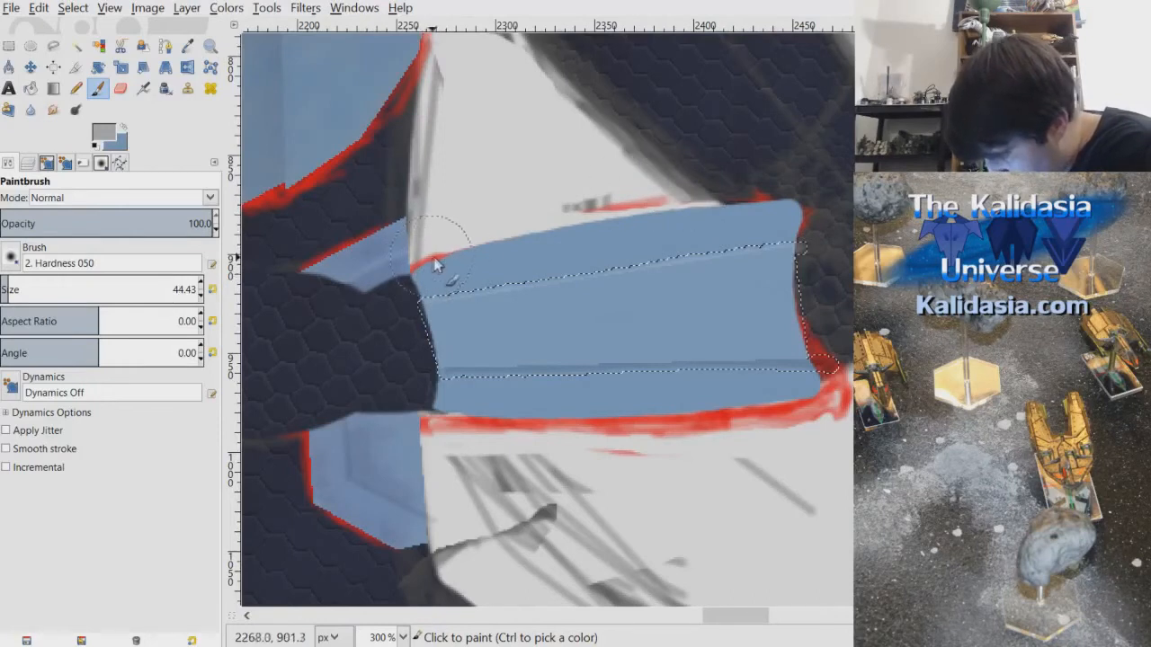
- Try to brush a light gray highlight along the bracer's upper panel on the Bracer Lighting layer
mouse_move(423, 257)
left_mouse_down()
mouse_move(429, 275)
mouse_move(485, 238)
left_mouse_up()
key("ctrl+z")
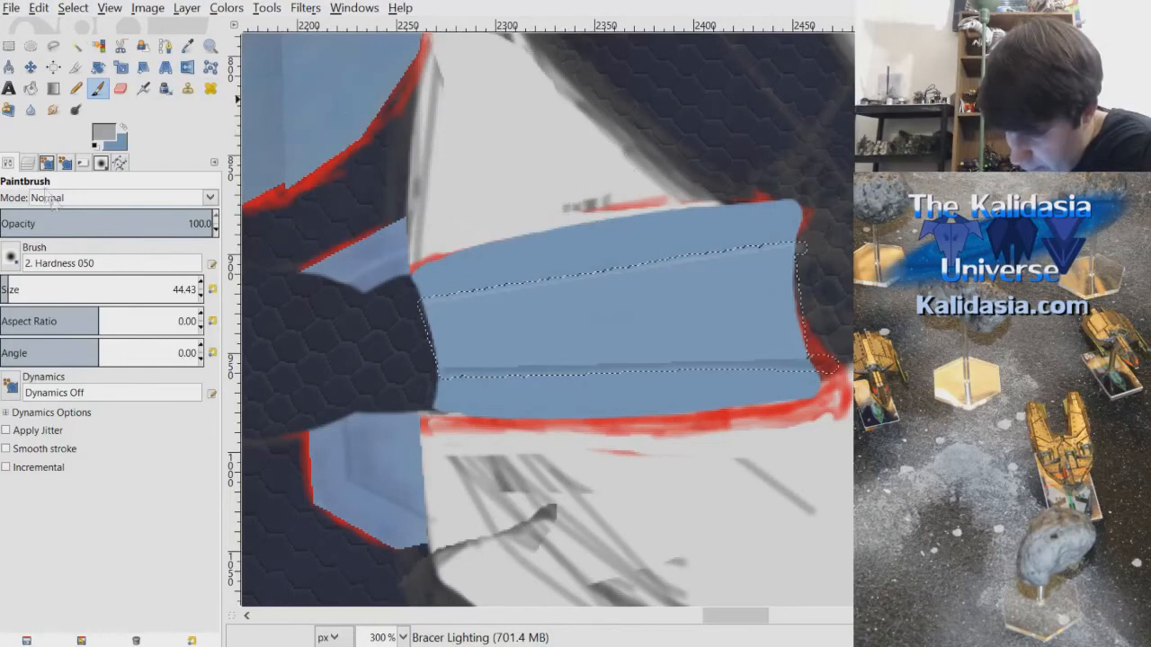
key("ctrl+l")
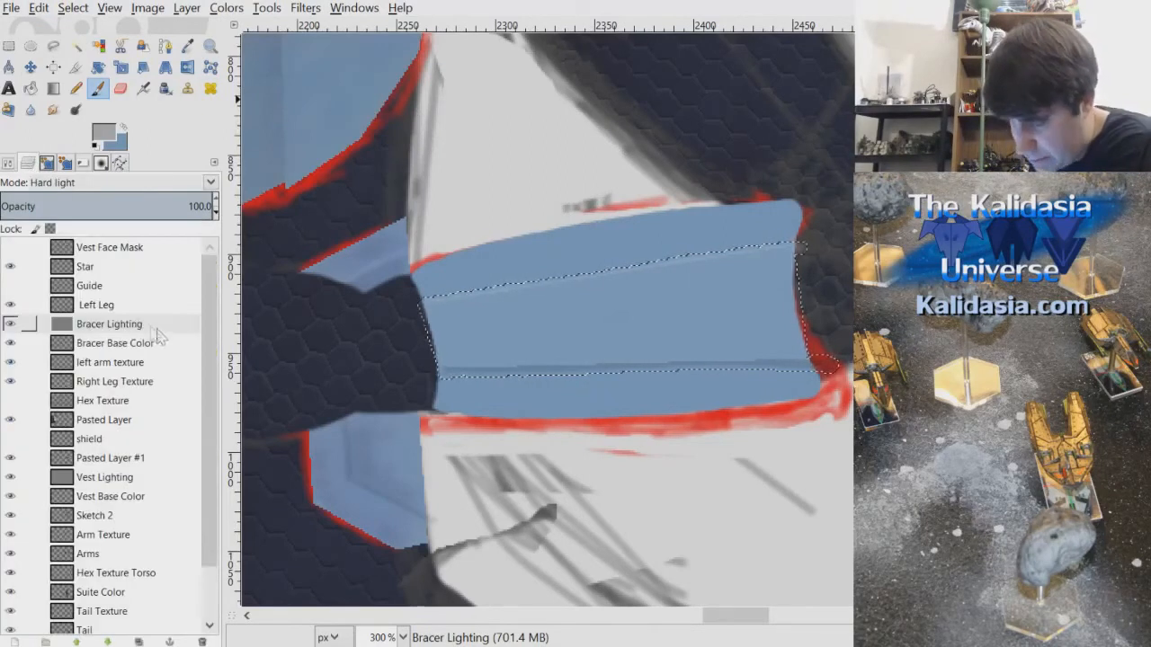
left_click(152, 326)
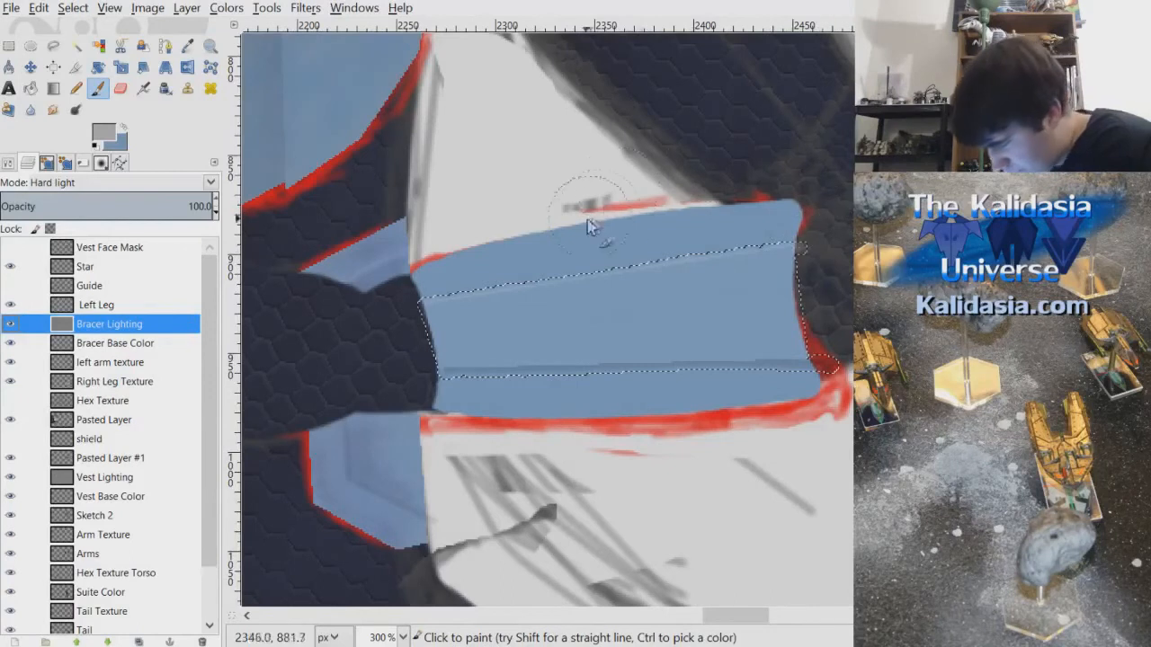
left_click_drag(586, 227, 706, 214)
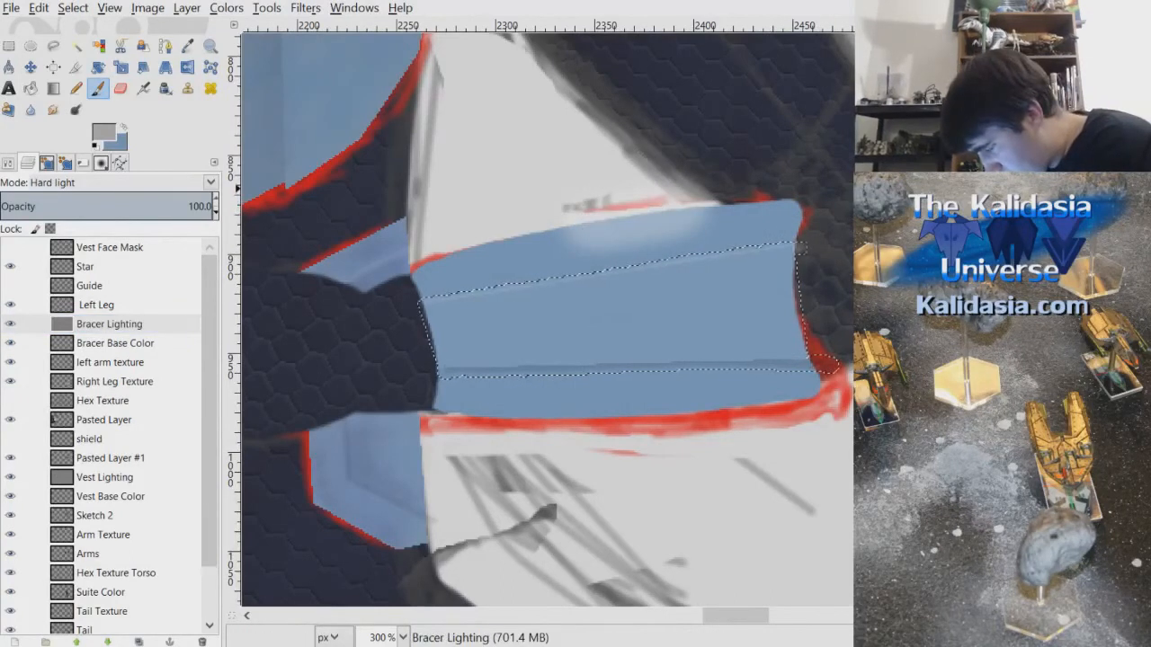
scroll(670, 247, "up", 3)
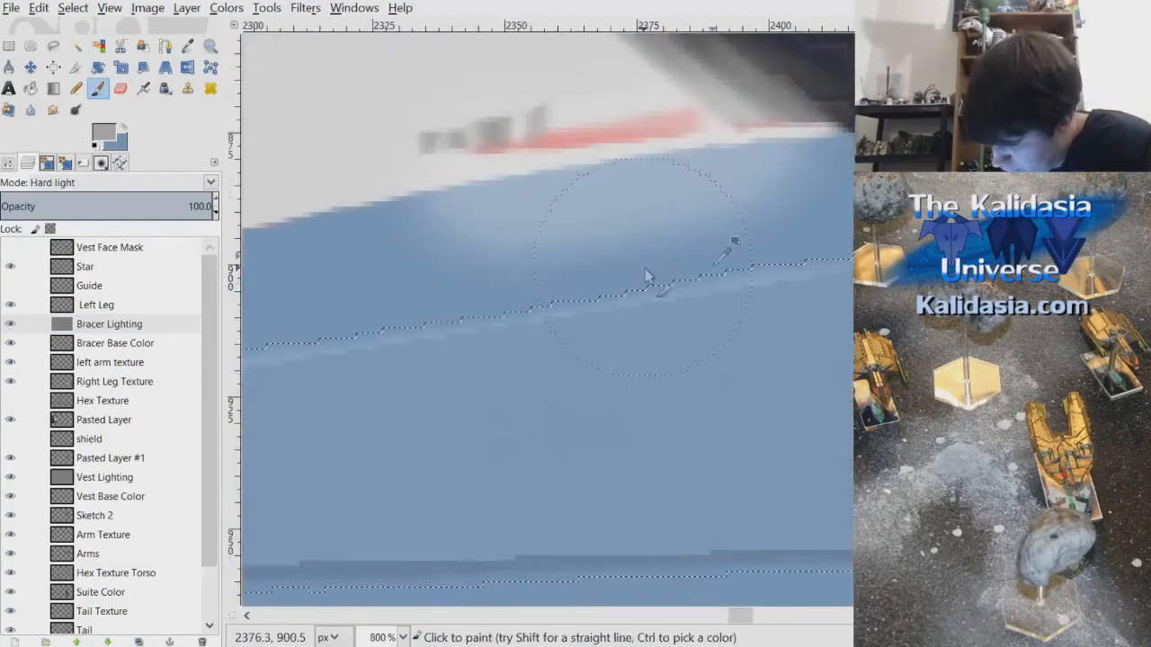
scroll(683, 256, "down", 3)
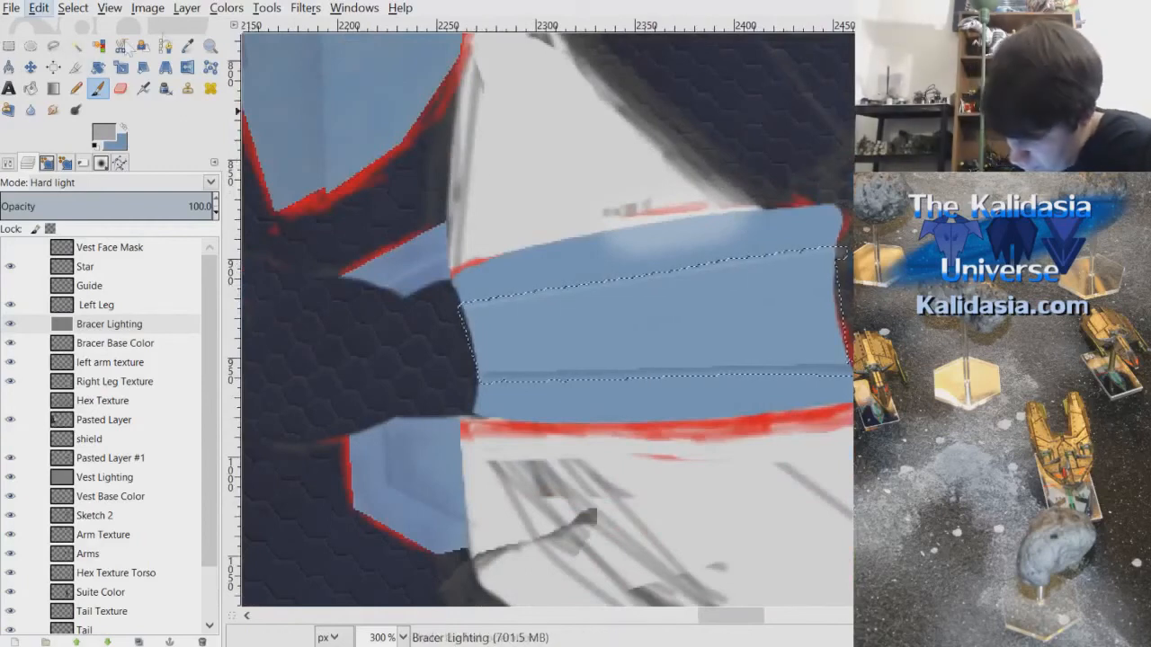
key("ctrl+z")
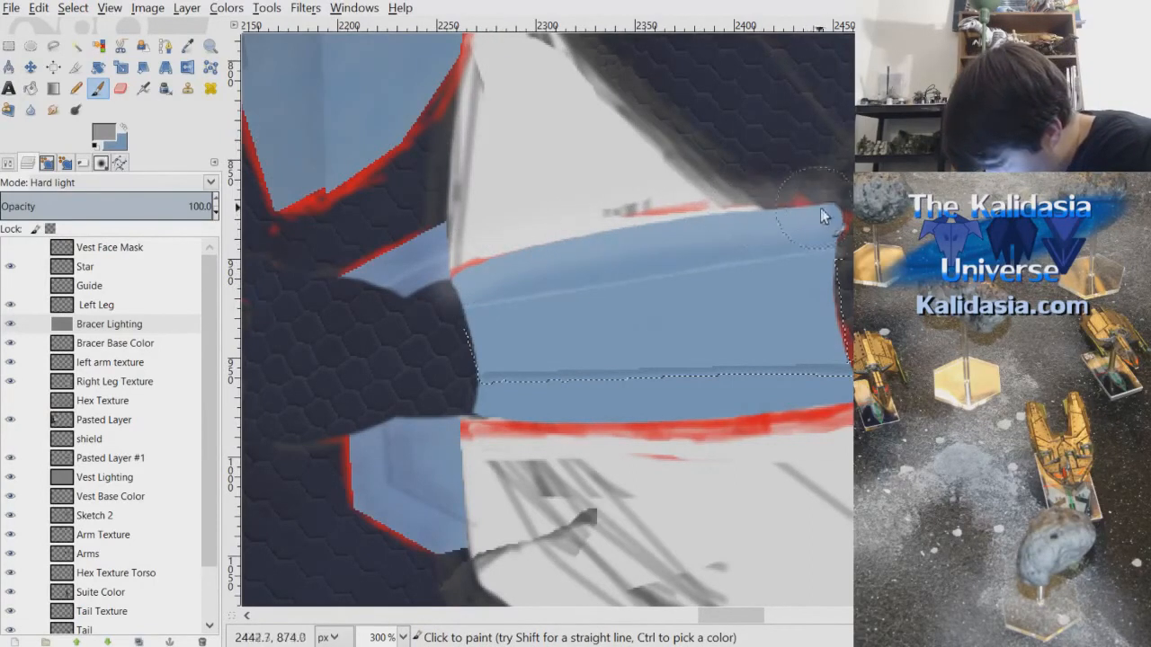
- Brush dark gray shading along the bracer's lower panel on the Bracer Lighting layer
key("1")
key("2")
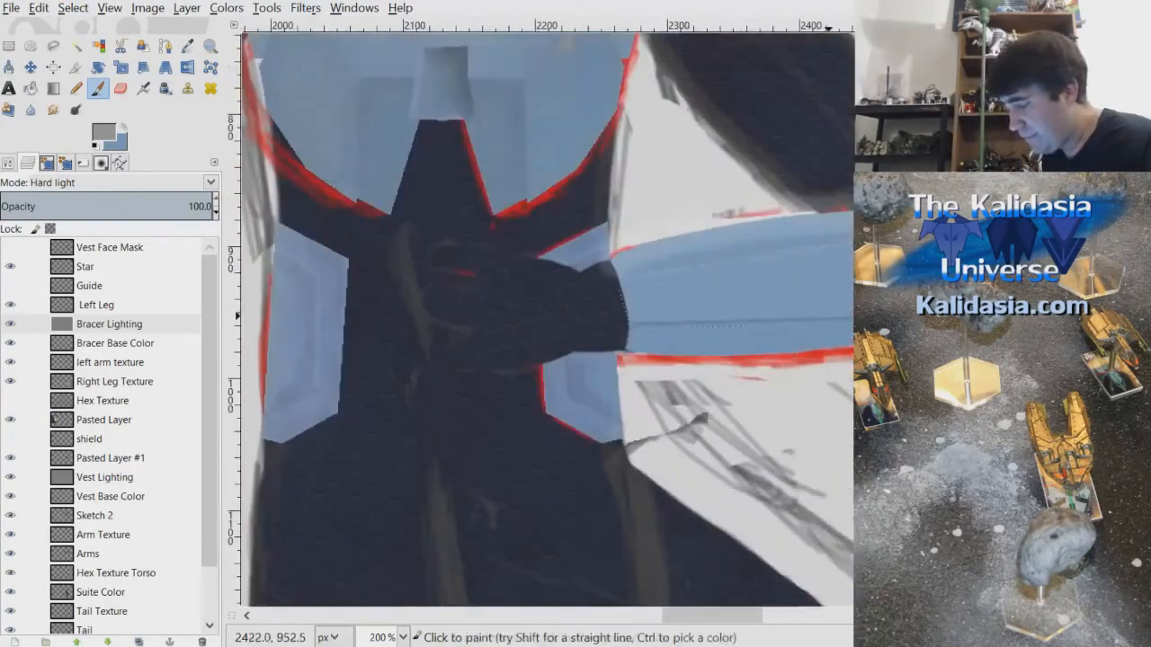
left_click_drag(739, 625, 760, 625)
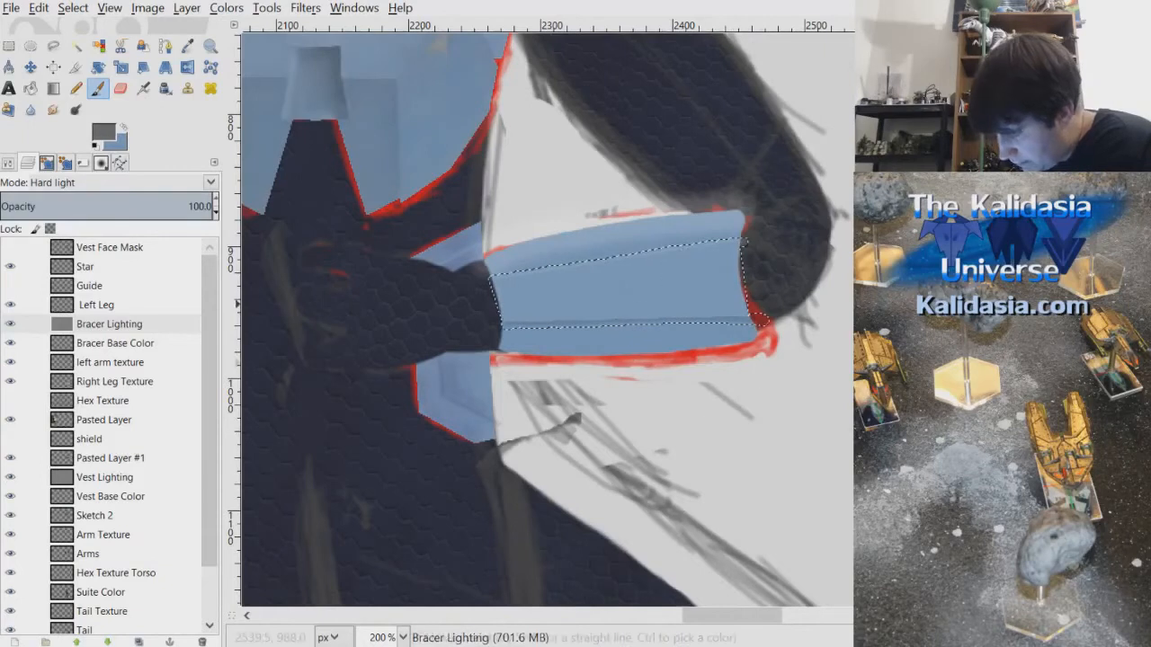
mouse_move(505, 359)
left_mouse_down()
mouse_move(650, 366)
mouse_move(769, 353)
left_mouse_up()
key("minus")
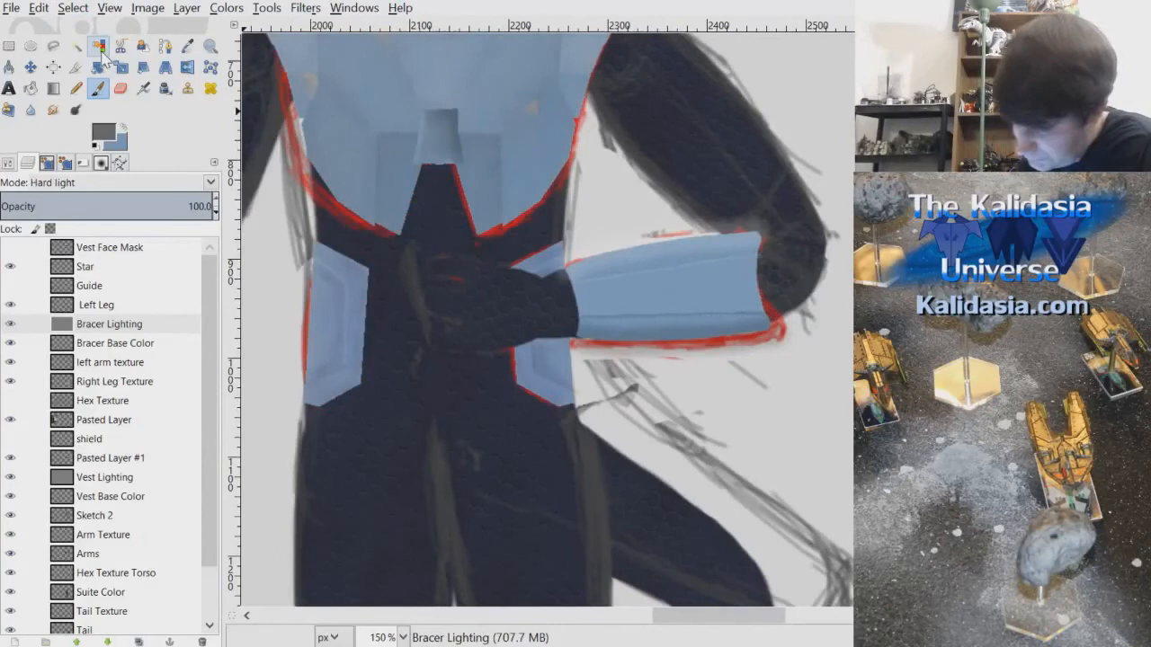
- Examine the bracer's highlights and shading against the whole figure and up close at different magnifications
scroll(805, 262, "down", 3)
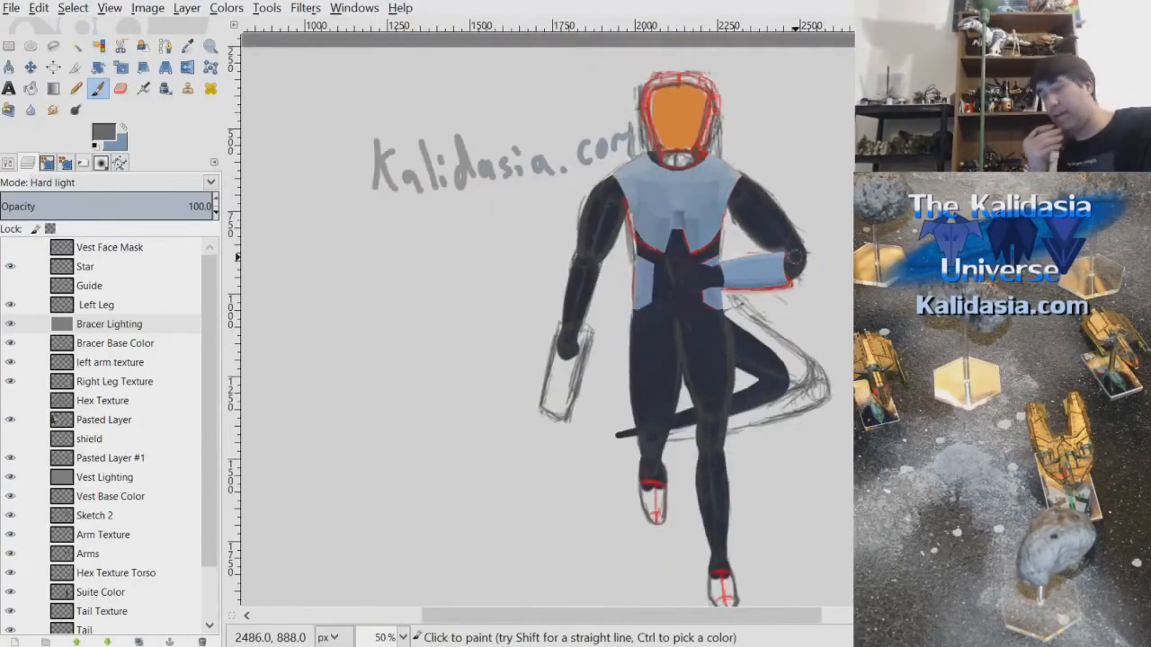
scroll(795, 259, "up", 3)
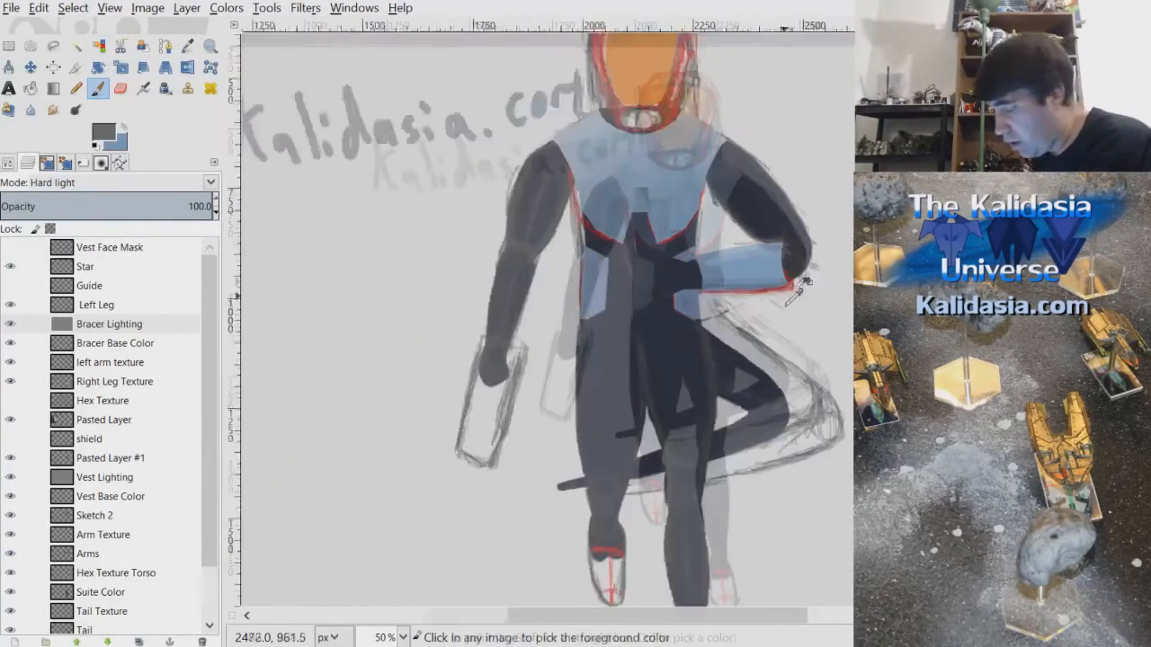
left_click_drag(859, 297, 859, 256)
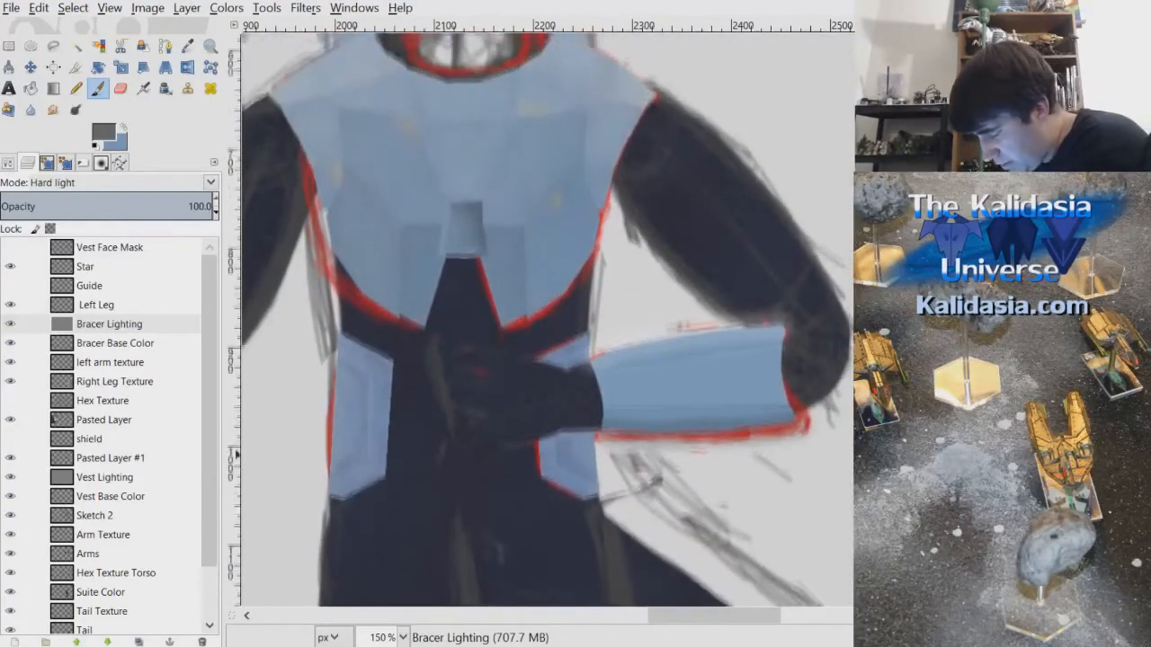
scroll(702, 387, "up", 2)
scroll(802, 320, "down", 1)
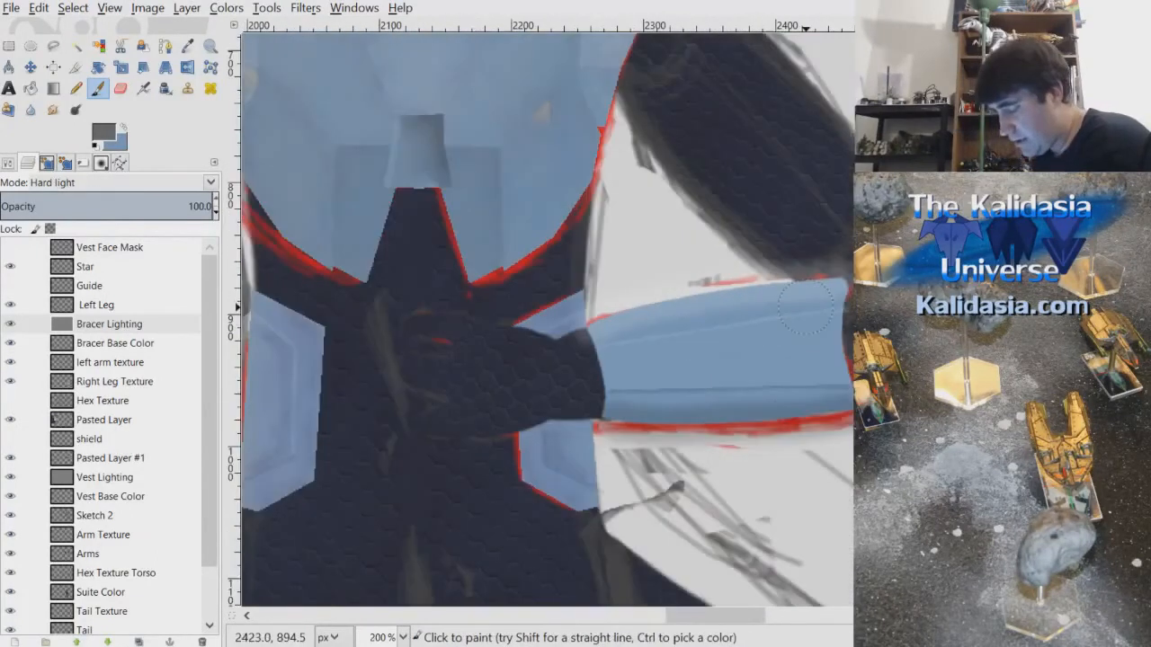
mouse_move(739, 620)
left_mouse_down()
mouse_move(757, 622)
mouse_move(742, 620)
left_mouse_up()
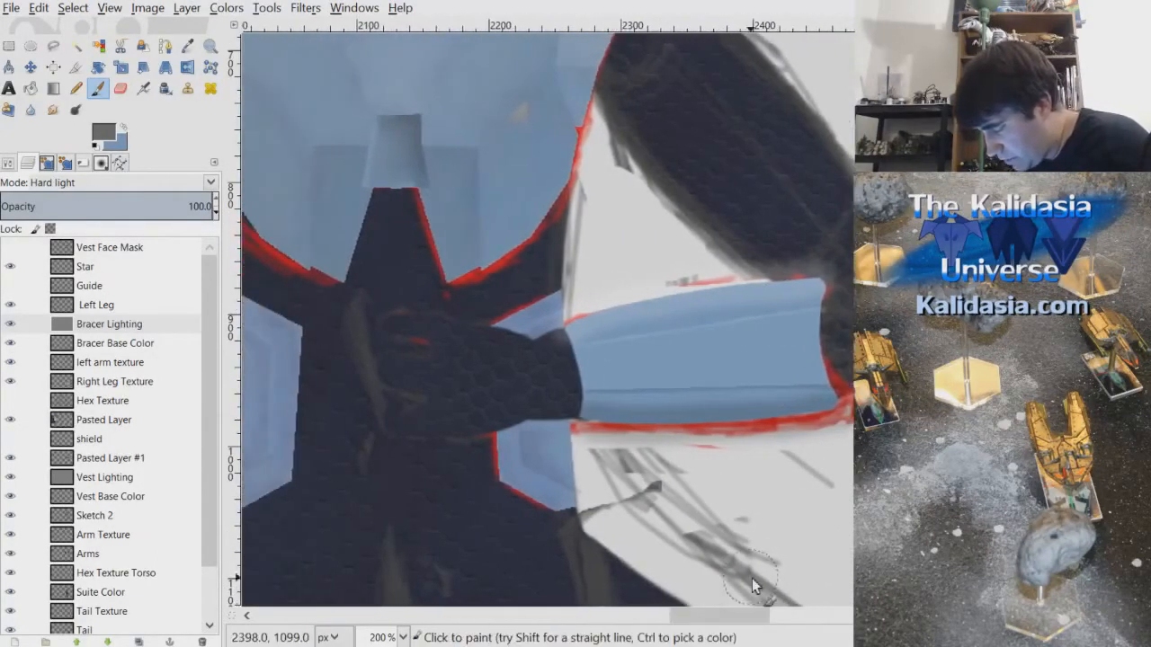
left_click_drag(860, 283, 860, 254)
scroll(540, 318, "down", 3)
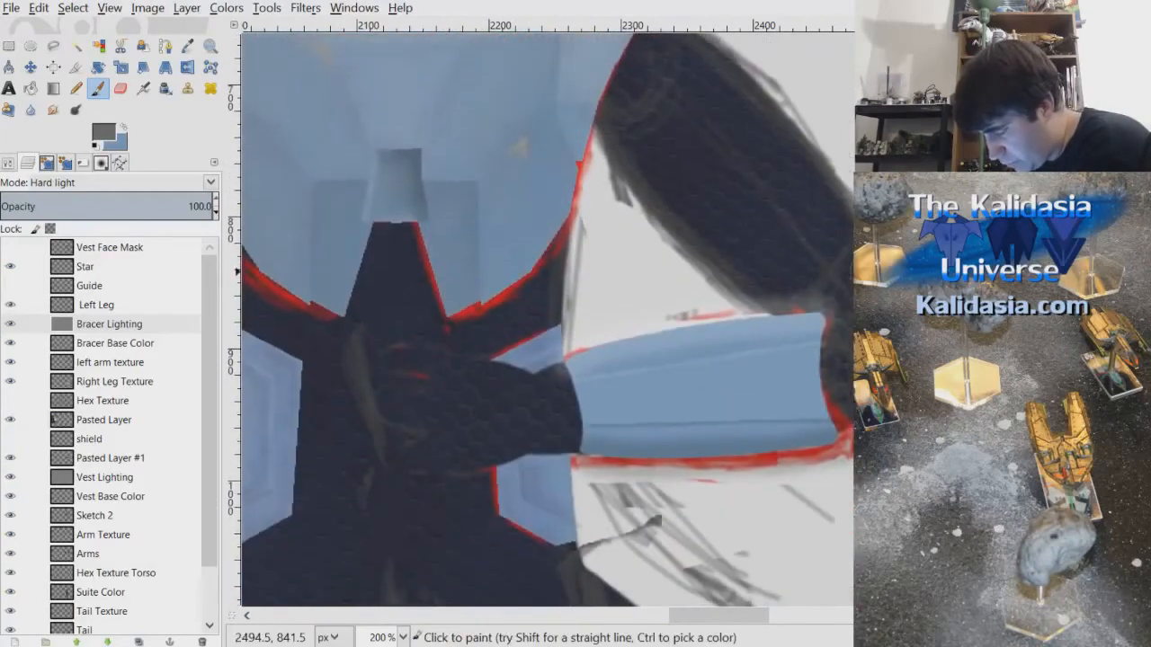
scroll(724, 388, "up", 1)
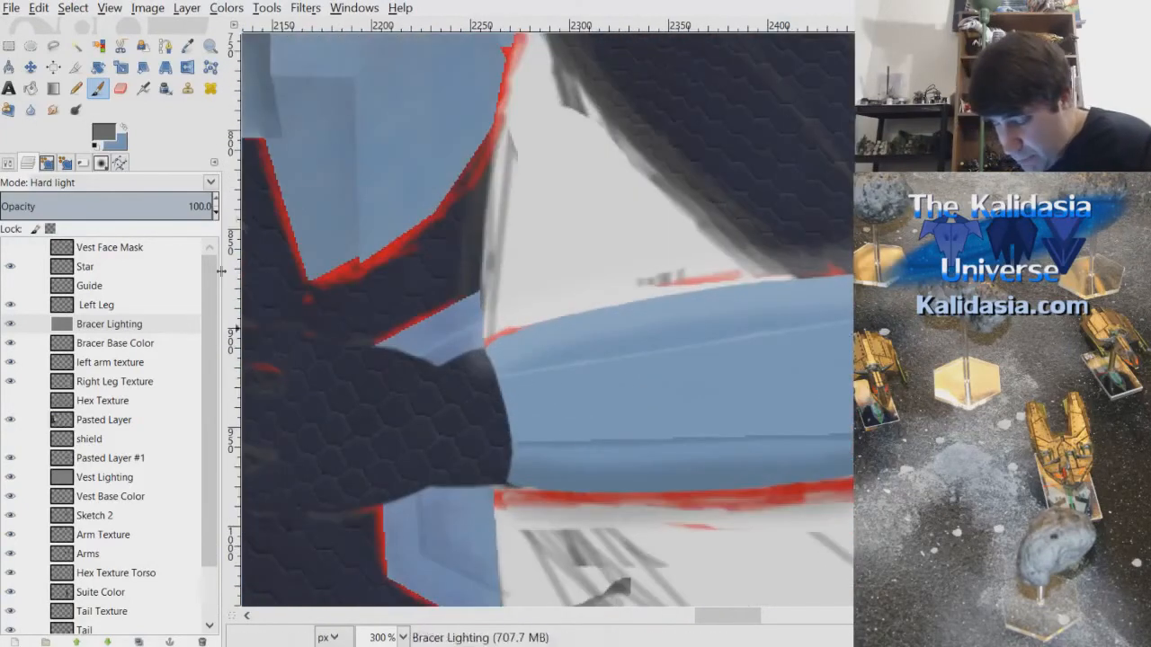
- Airbrush faint purple-gray mottling along the bracer's upper panel on the Bracer Base Color layer, using the Acrylic 02 brush at size 13.43
left_click(121, 345)
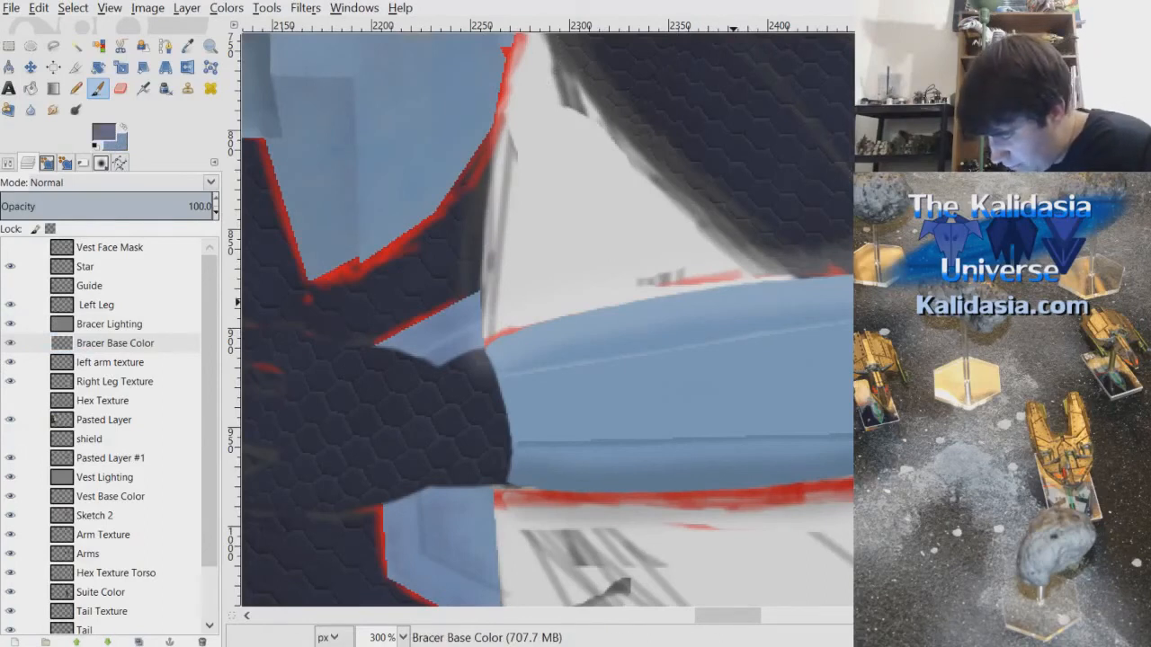
left_click(143, 87)
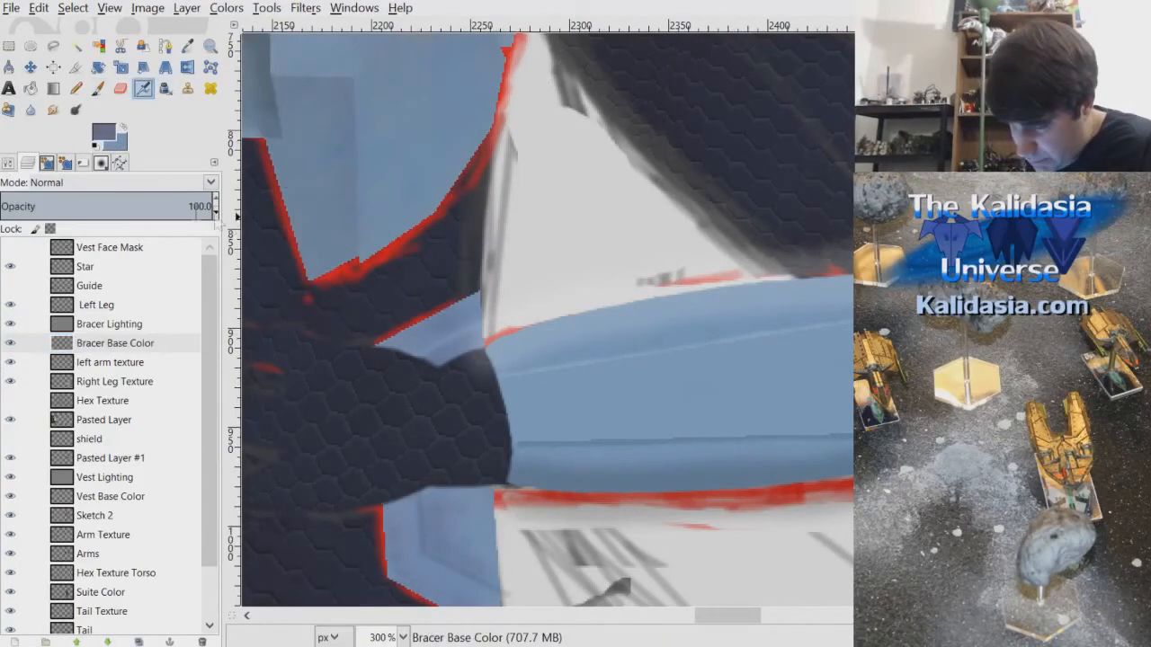
left_click(9, 165)
left_click(140, 343)
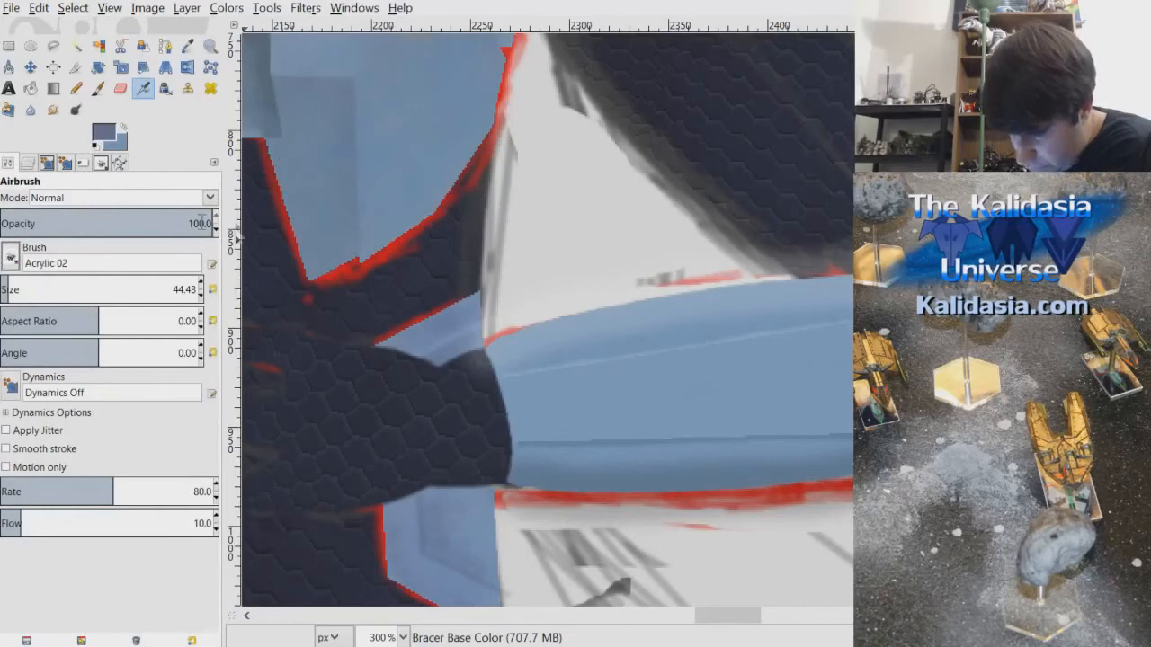
left_click(201, 285)
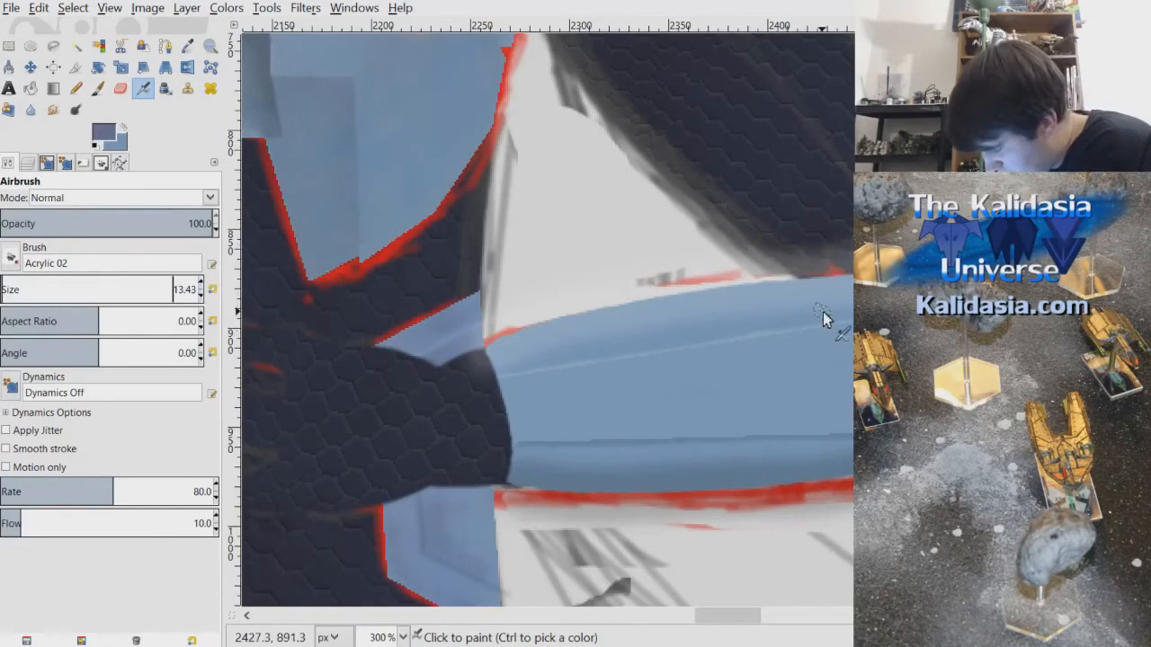
scroll(823, 311, "up", 2)
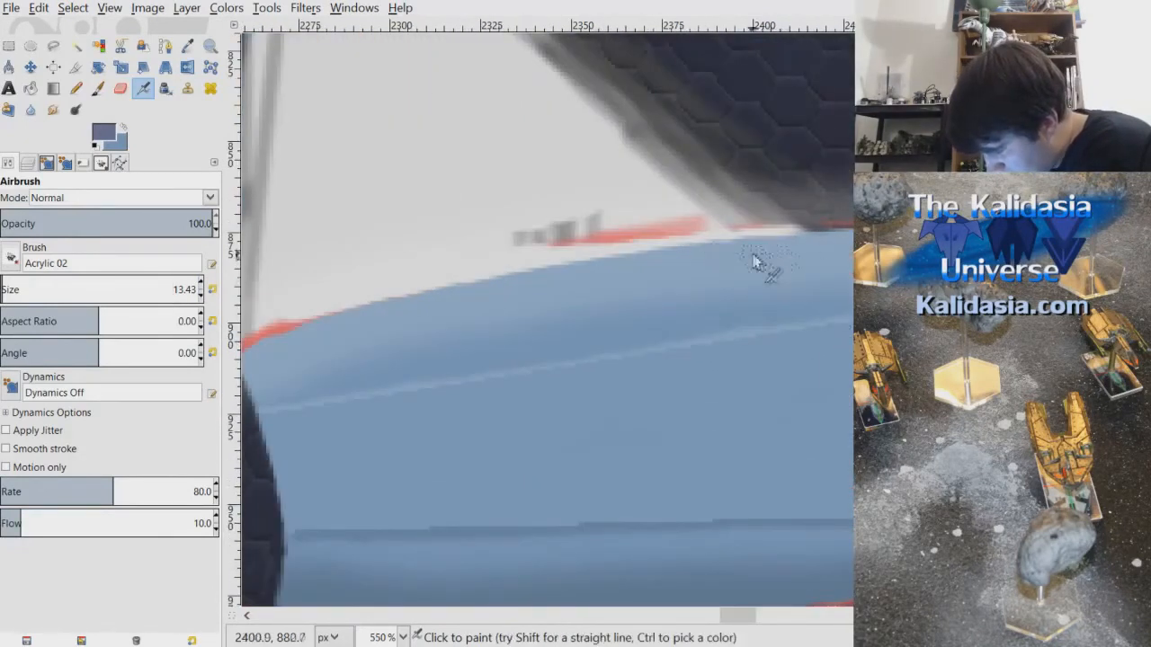
scroll(760, 596, "right", 3)
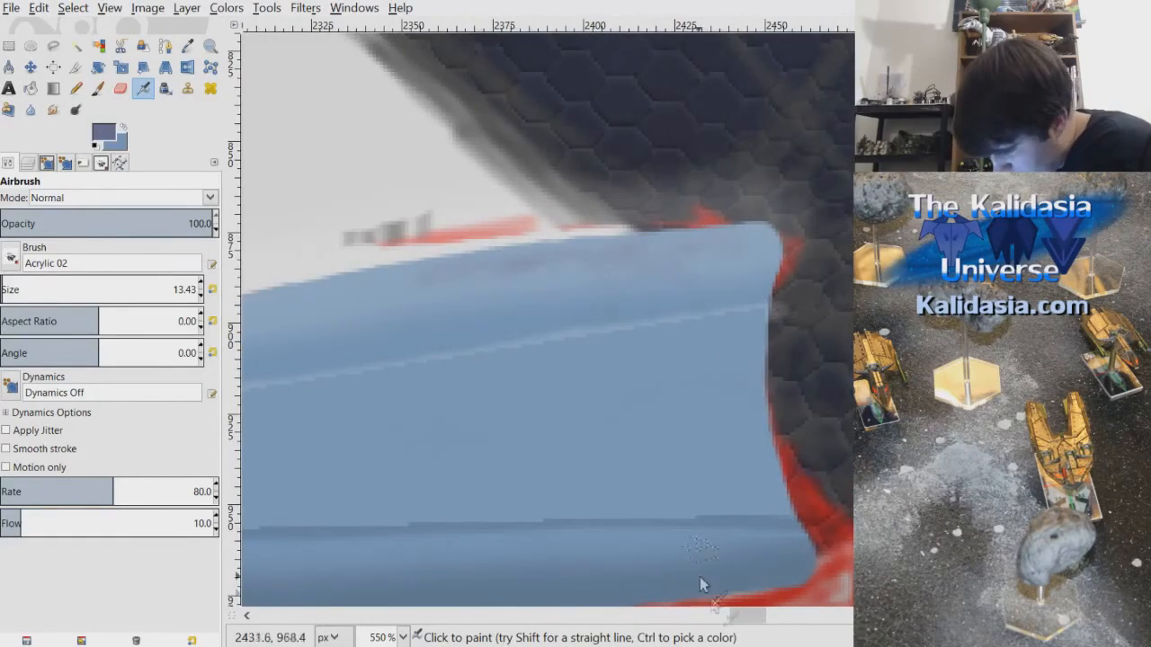
scroll(758, 620, "left", 6)
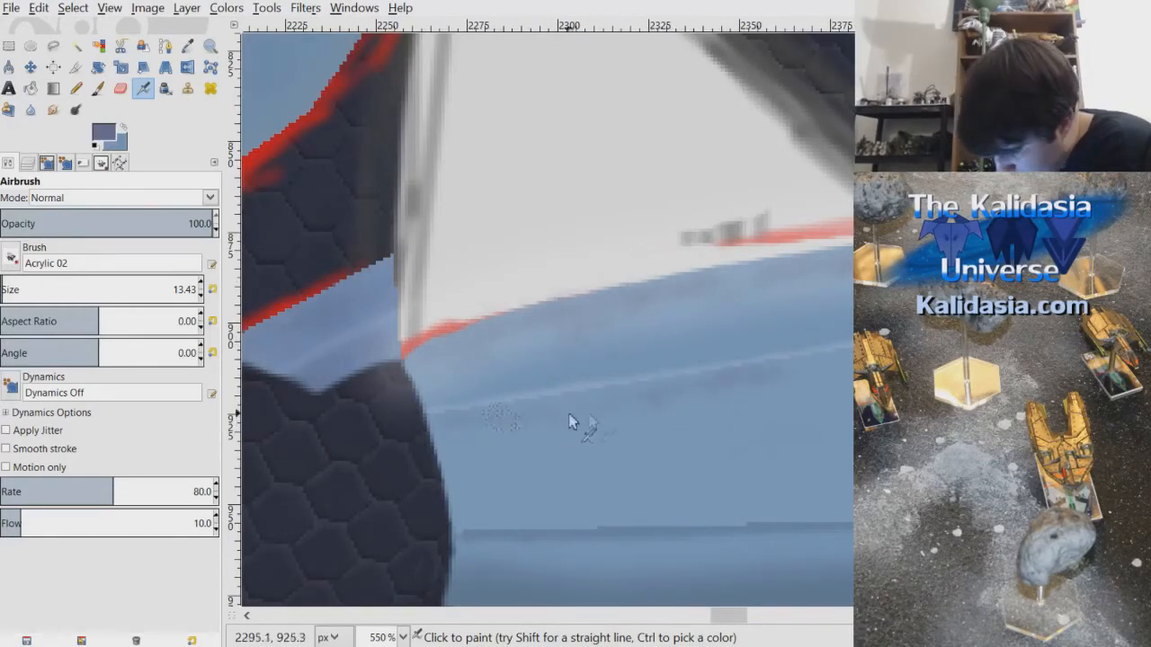
- Airbrush faint purple-gray mottling around the edges of the bracer's middle panel
left_click_drag(726, 615, 758, 615)
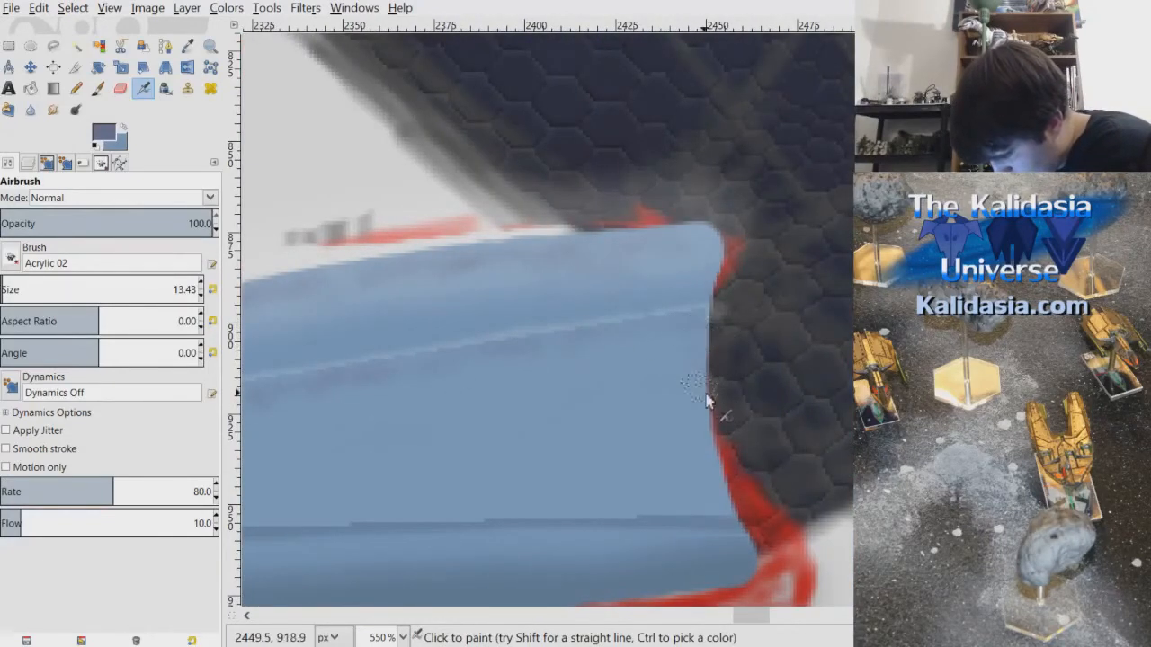
left_click(792, 616)
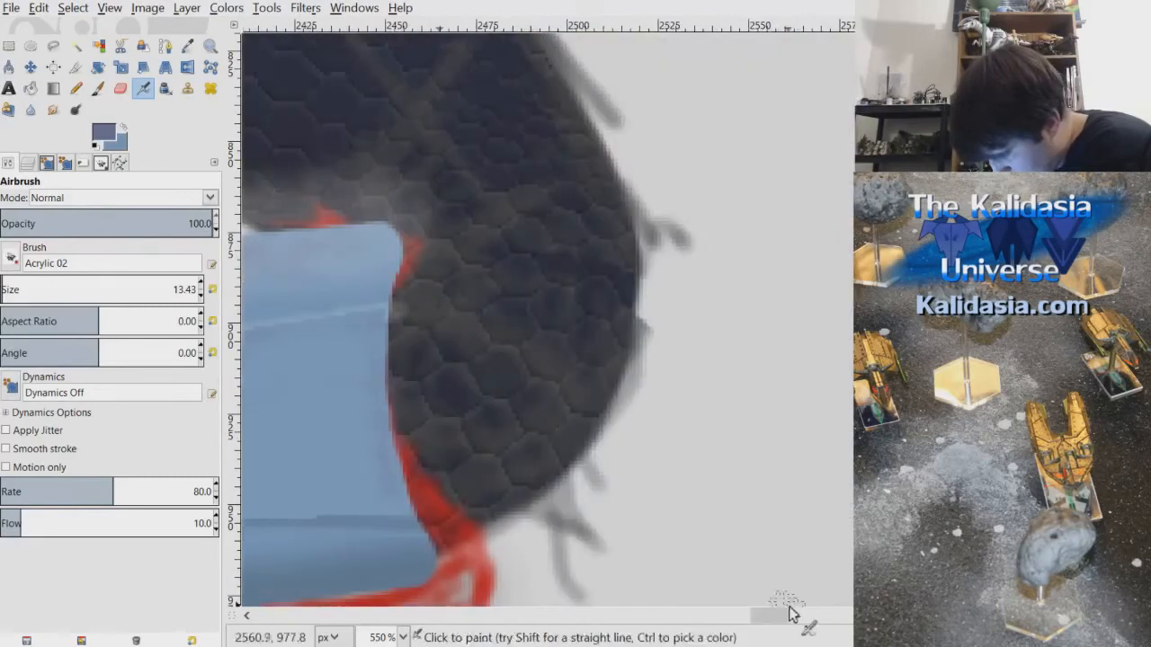
left_click_drag(777, 616, 753, 616)
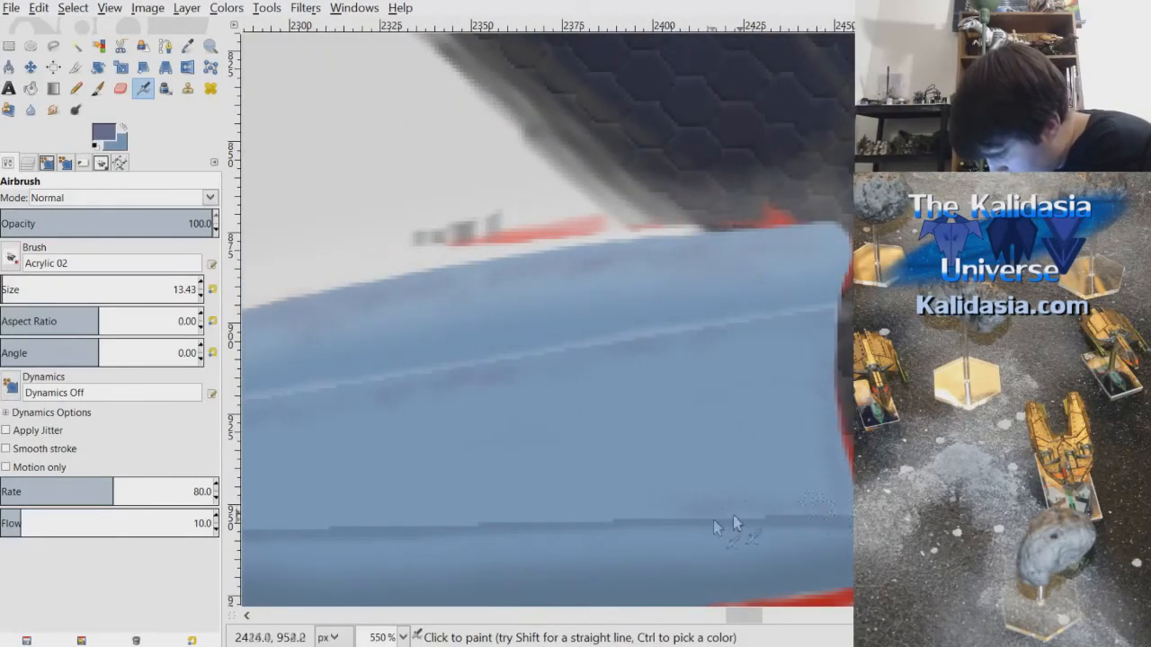
left_click_drag(778, 615, 730, 615)
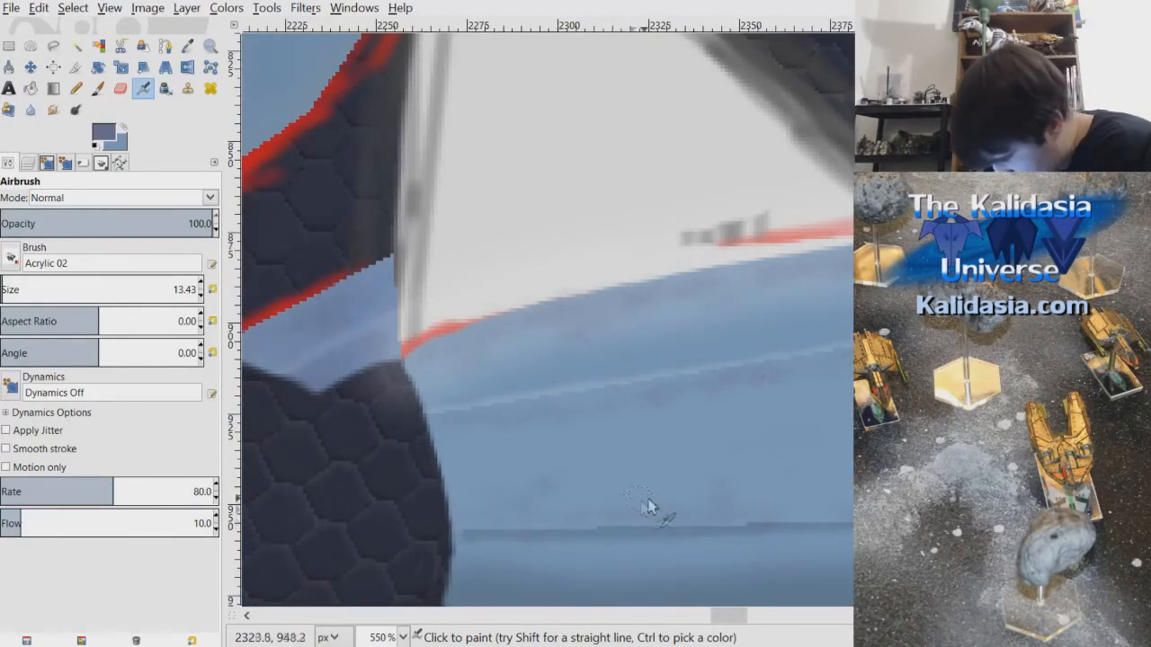
scroll(760, 624, "right", 2)
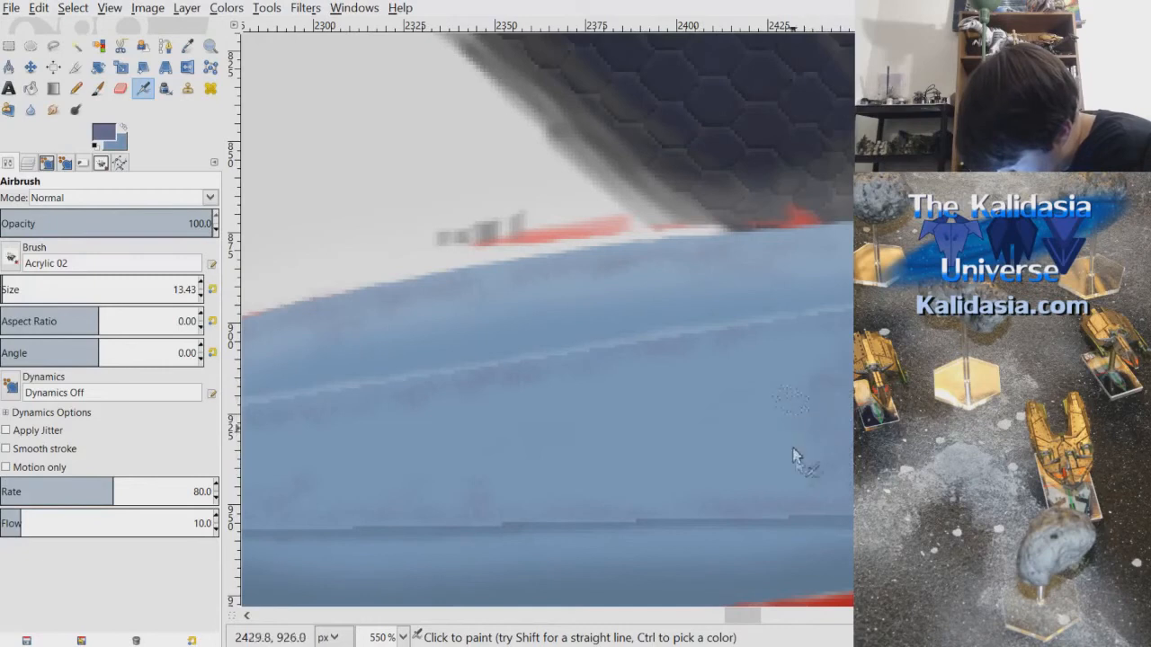
- Airbrush faint purple-gray mottling along the bracer's lower panel, from the elbow end to the wrist end
scroll(755, 449, "down", 4)
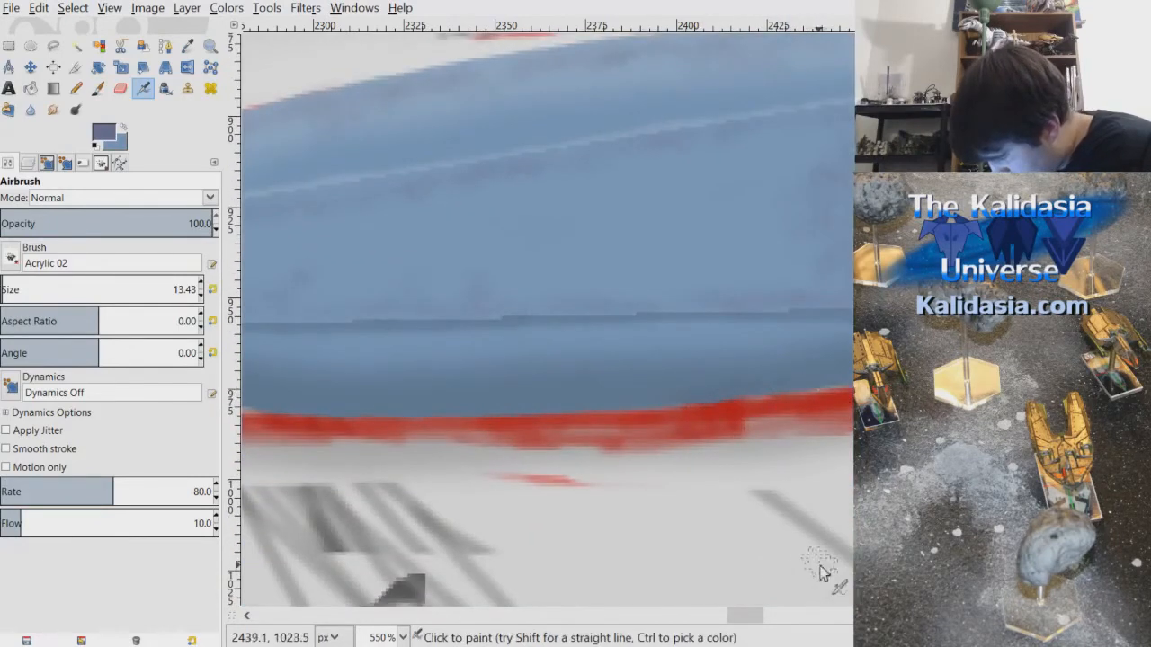
scroll(760, 617, "right", 3)
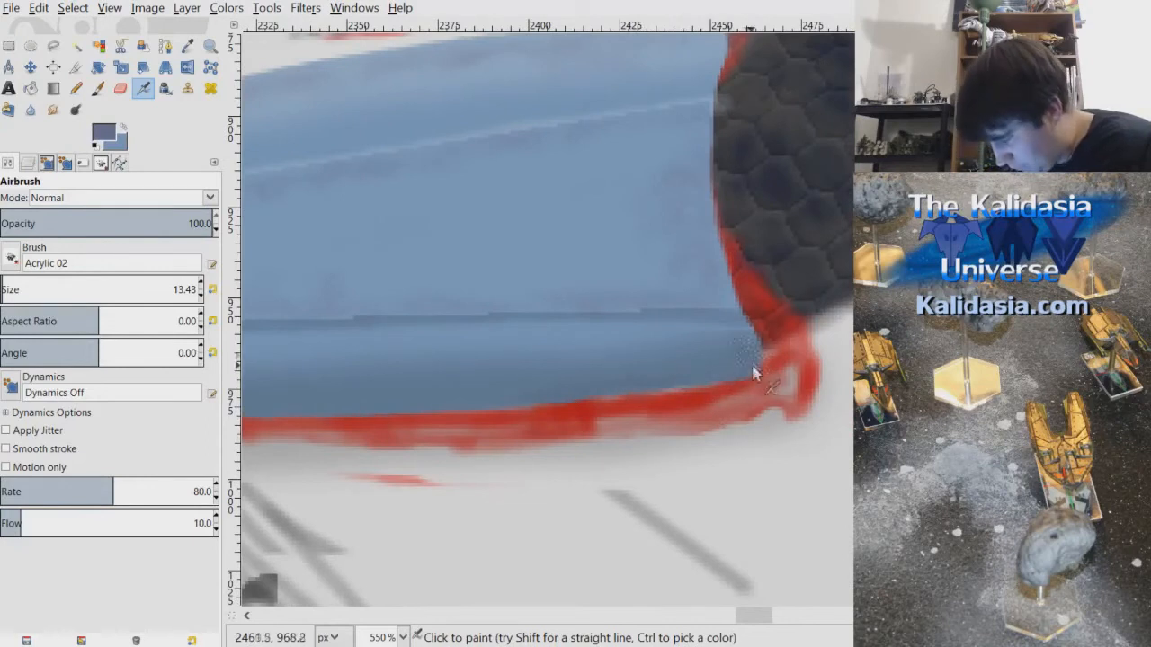
scroll(746, 616, "left", 4)
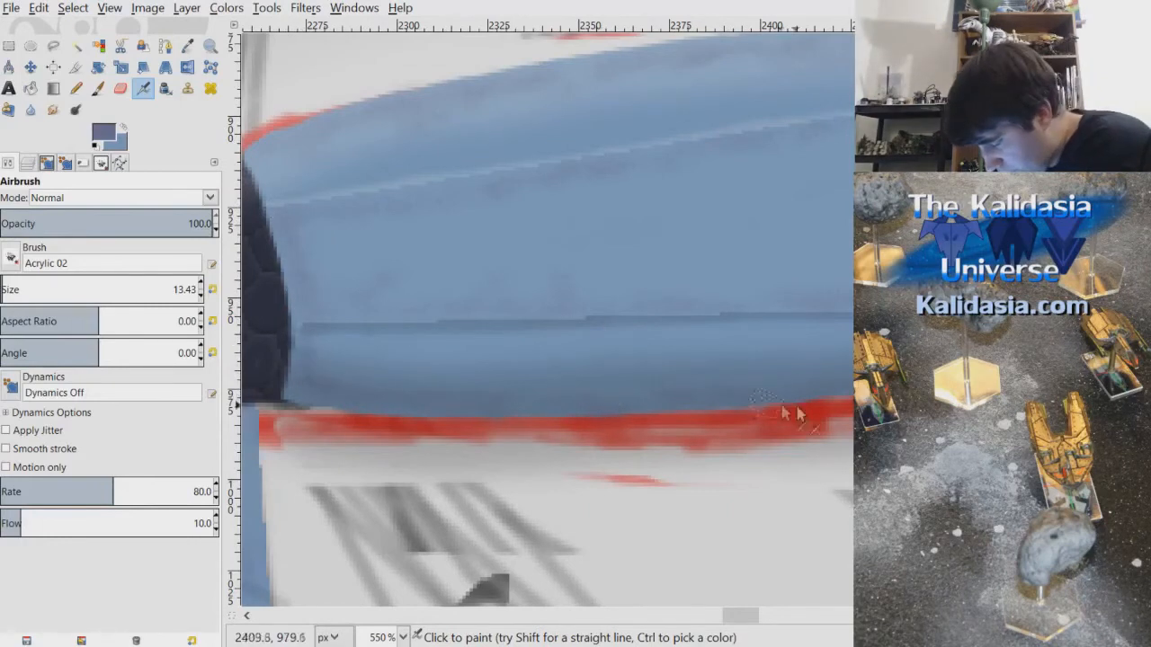
mouse_move(745, 616)
left_mouse_down()
mouse_move(765, 624)
mouse_move(747, 616)
mouse_move(755, 611)
left_mouse_up()
scroll(785, 227, "down", 3)
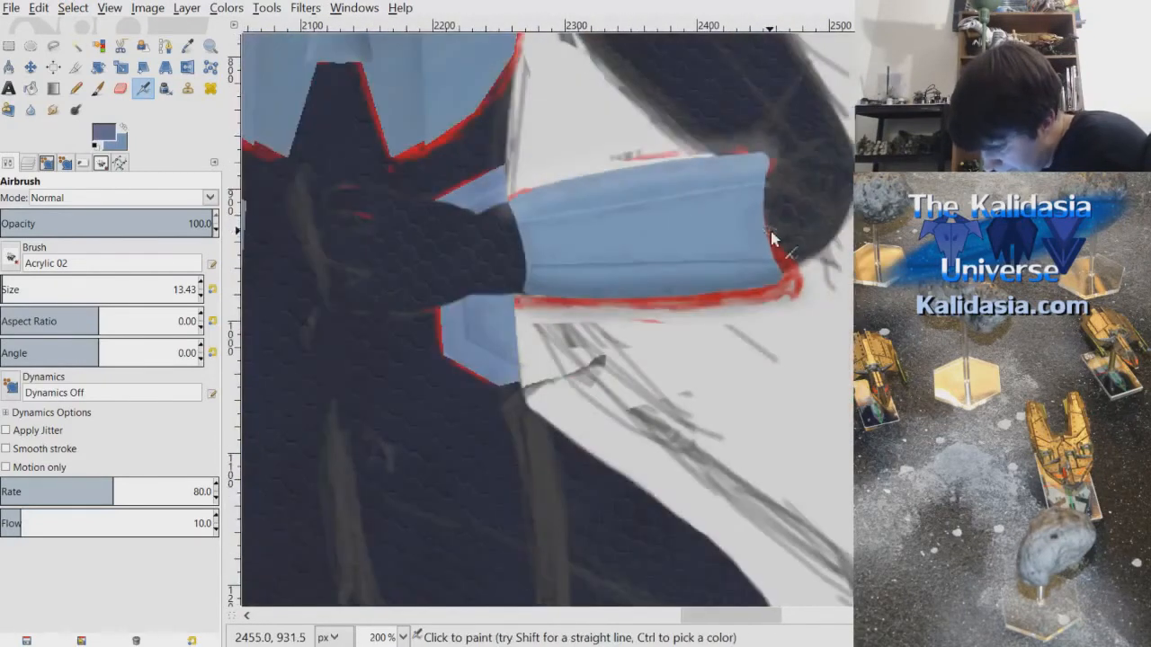
scroll(795, 237, "down", 1)
scroll(611, 263, "up", 2)
scroll(611, 262, "up", 2)
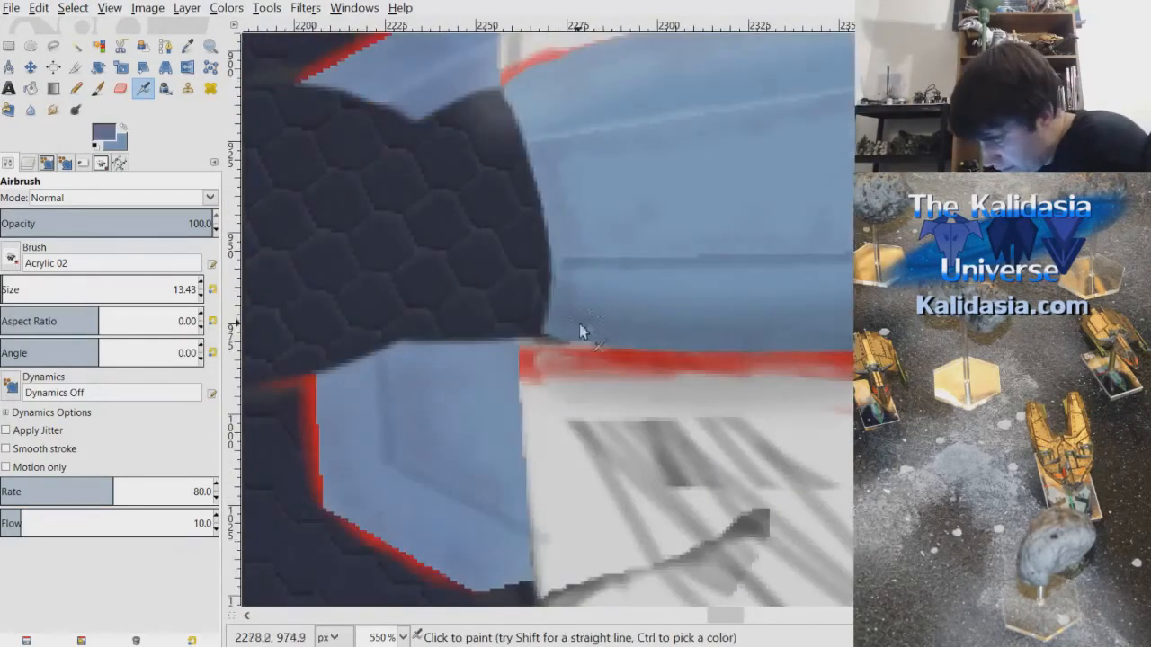
- Brush sampled dark gray shading along the bracer's wrist edge on the Bracer Lighting layer, using the 2. Hardness 050 brush at size 13.43
left_click(30, 164)
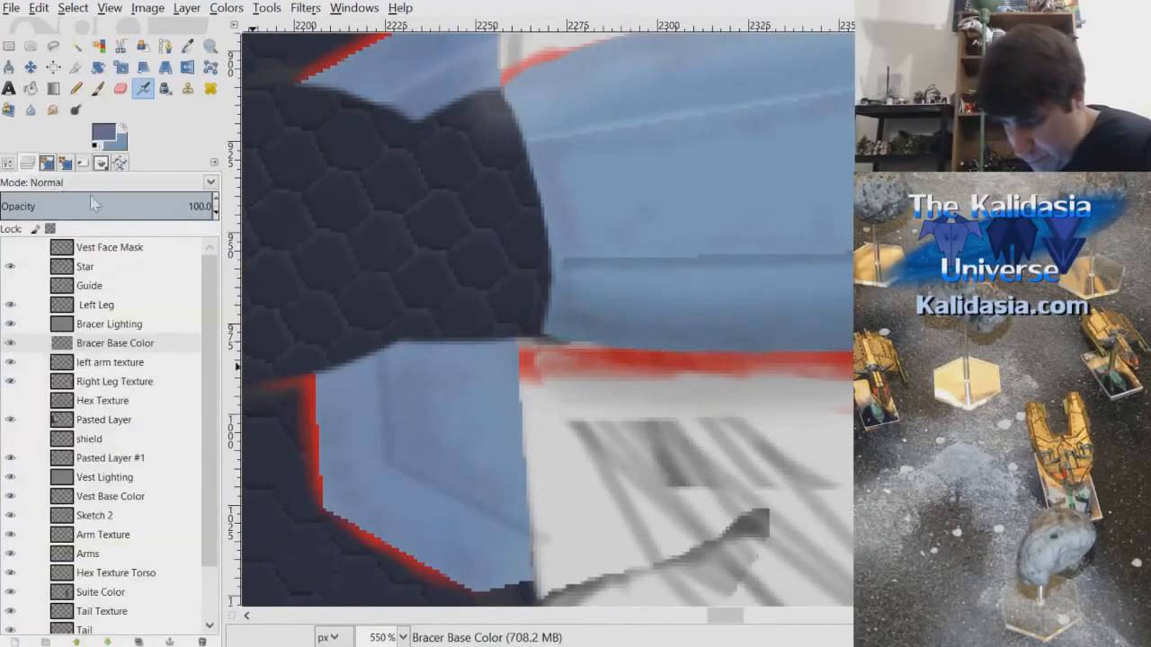
left_click(118, 325)
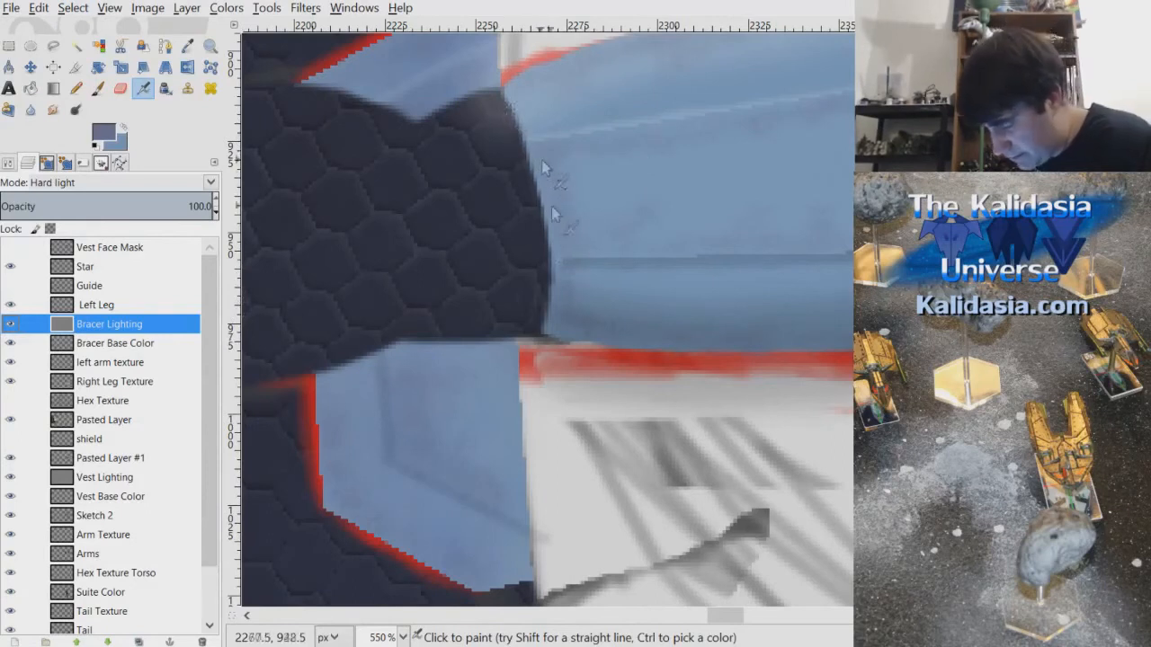
left_click(97, 88)
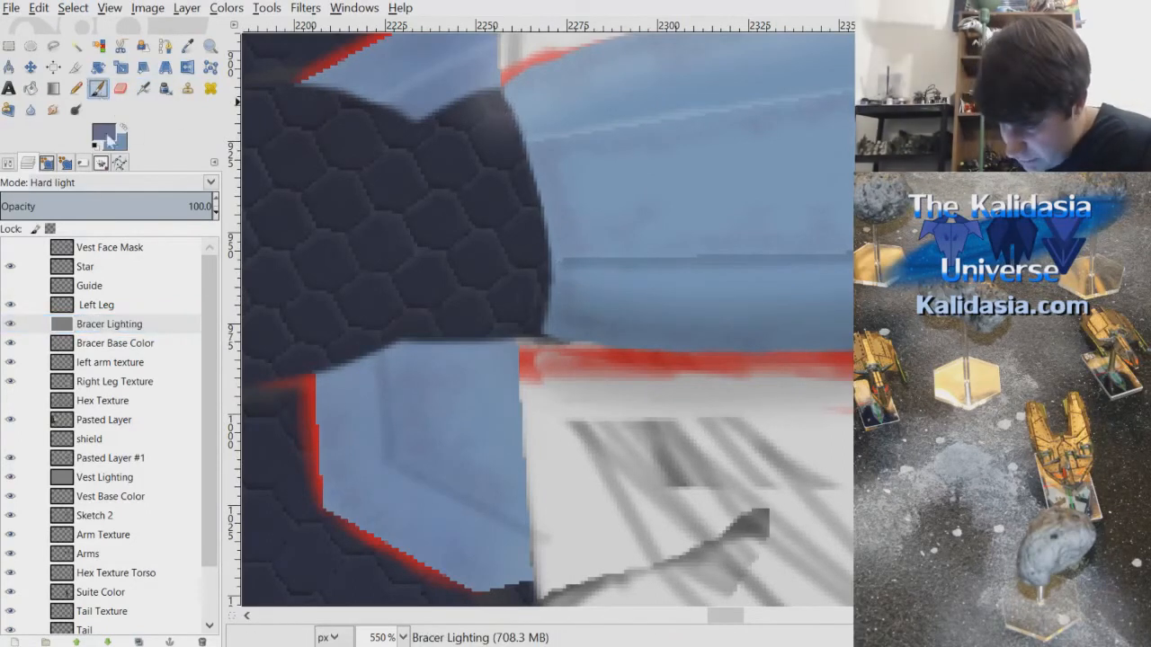
left_click(685, 323, "ctrl")
left_click(187, 45)
left_click(617, 267)
left_click(97, 88)
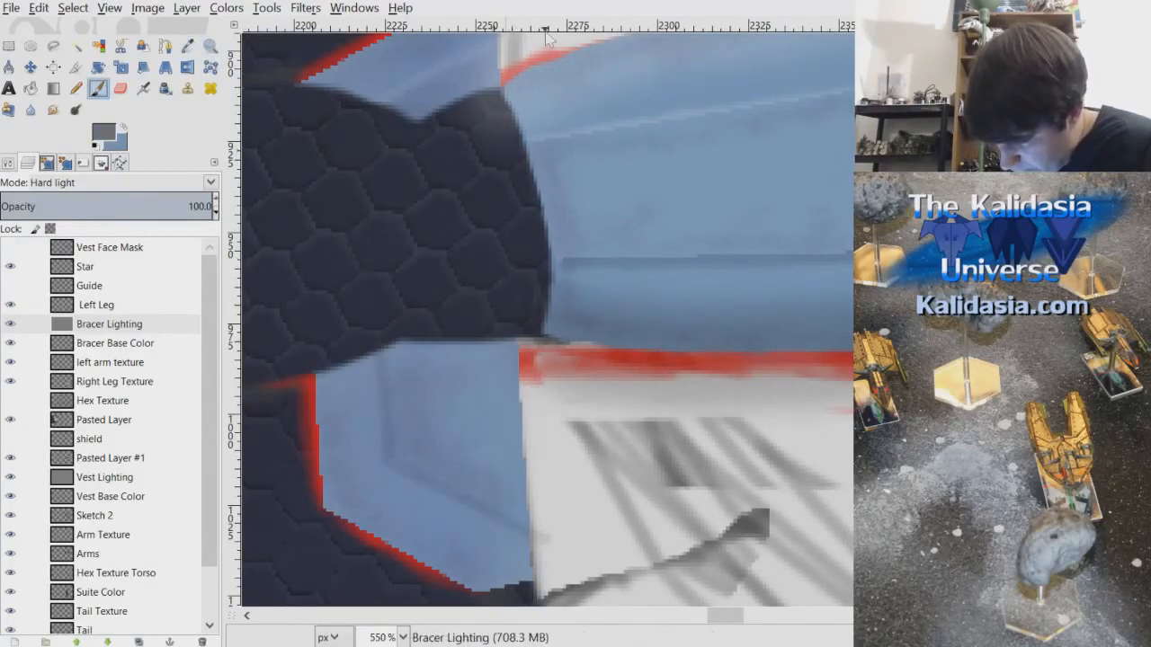
double_click(97, 88)
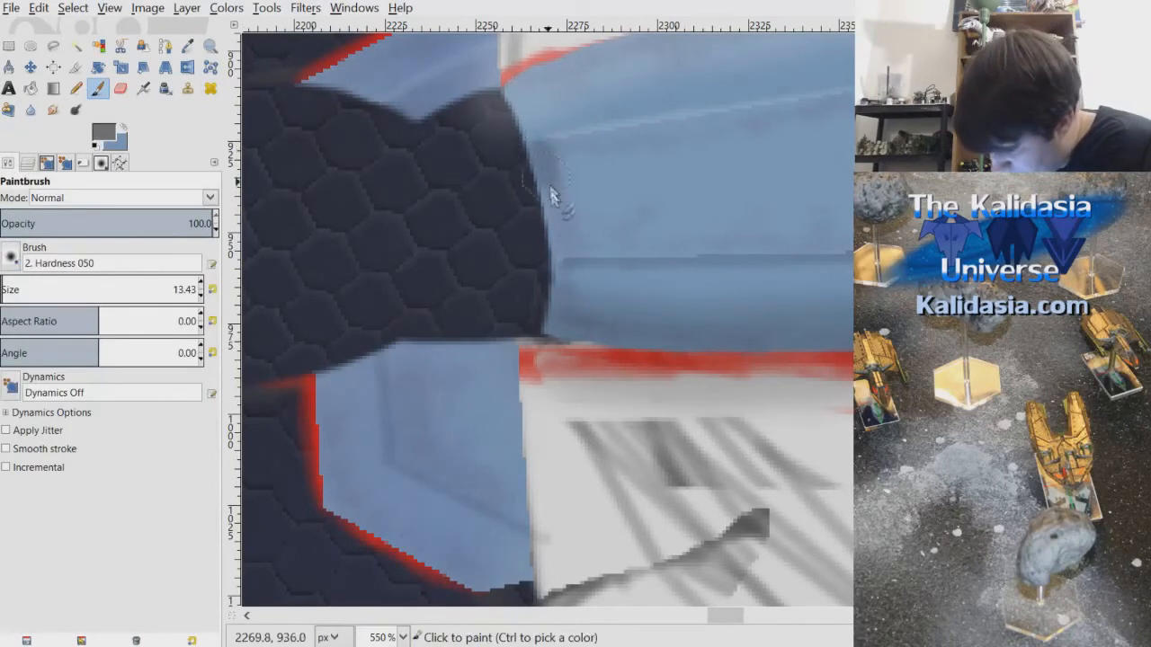
left_click_drag(546, 187, 549, 175)
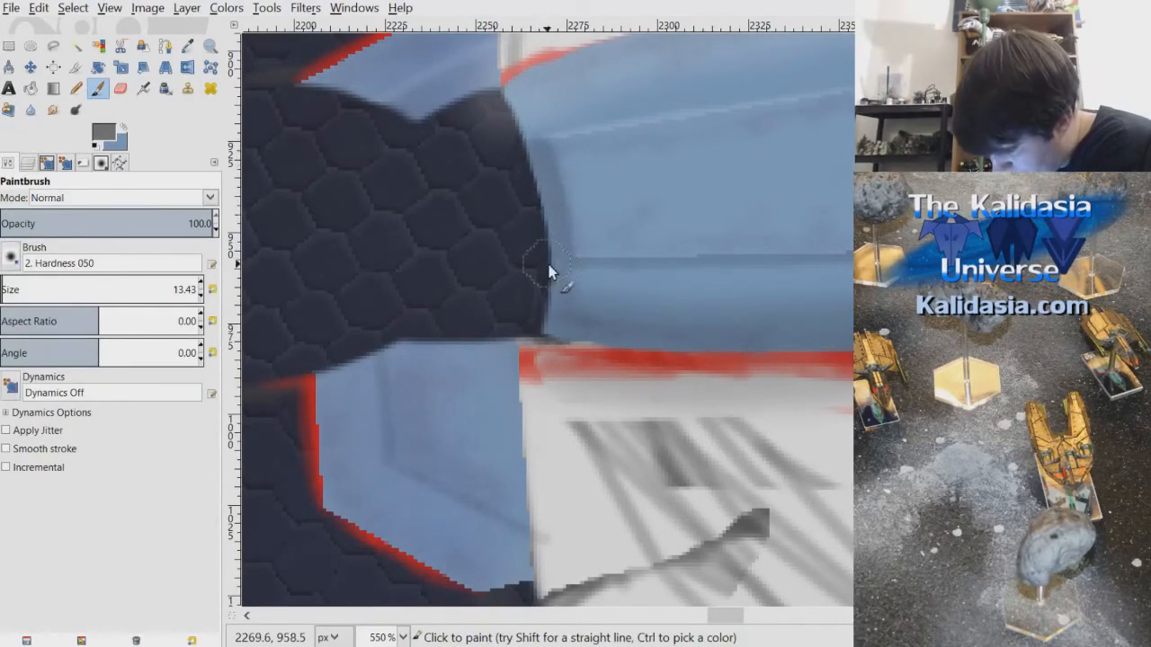
- Examine the bracer's texture and edge shading at the elbow end, against the whole figure and up close
key("minus")
key("minus")
key("minus")
key("minus")
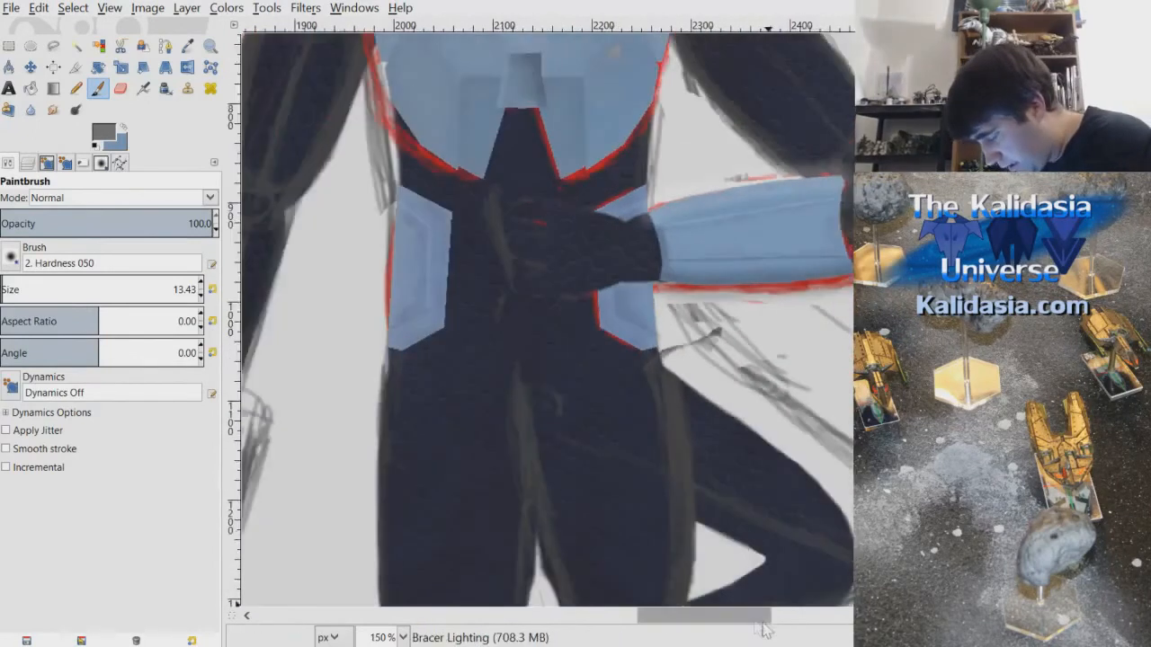
left_click_drag(746, 617, 785, 626)
key("plus")
key("plus")
key("plus")
key("plus")
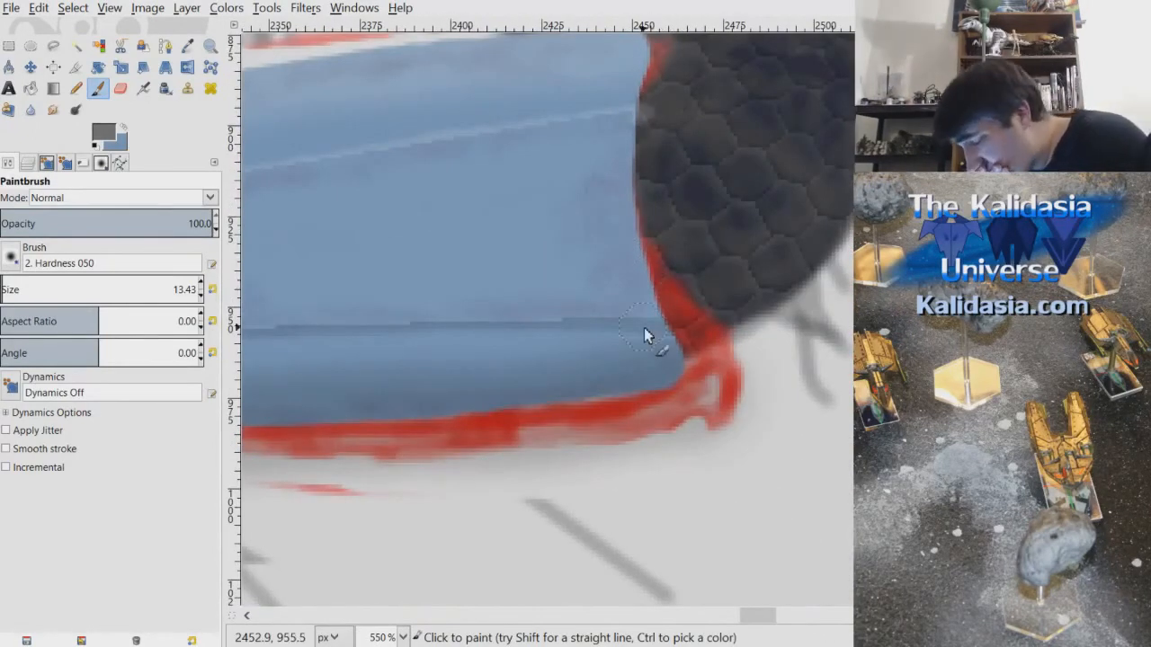
key("minus")
key("minus")
key("minus")
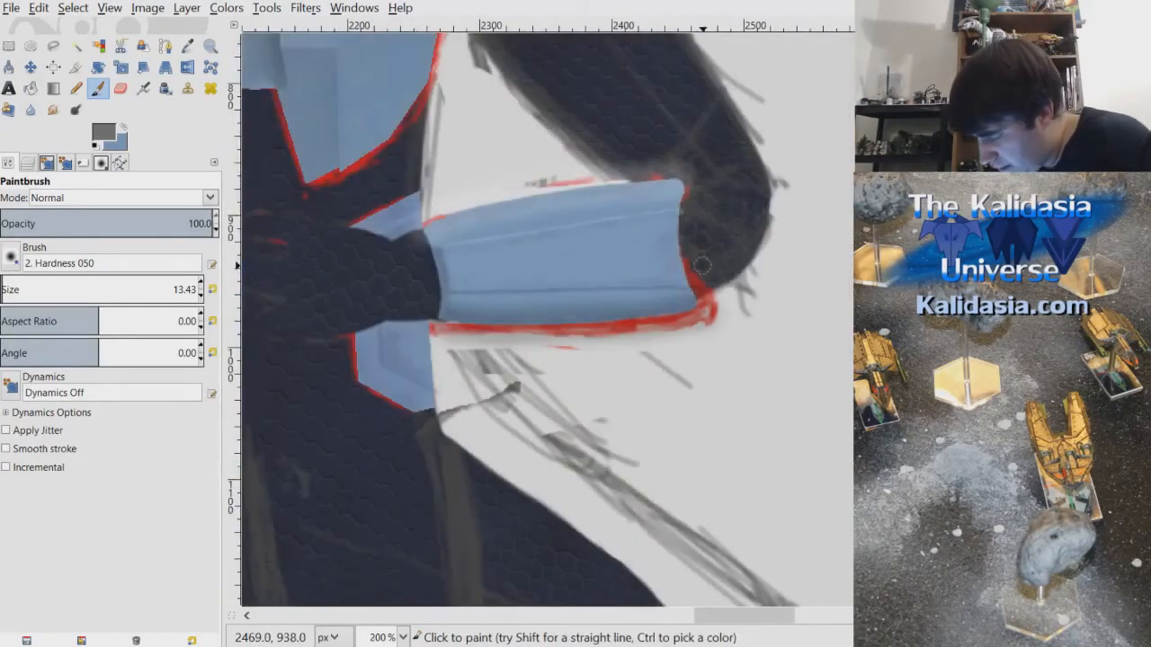
key("minus")
key("minus")
key("minus")
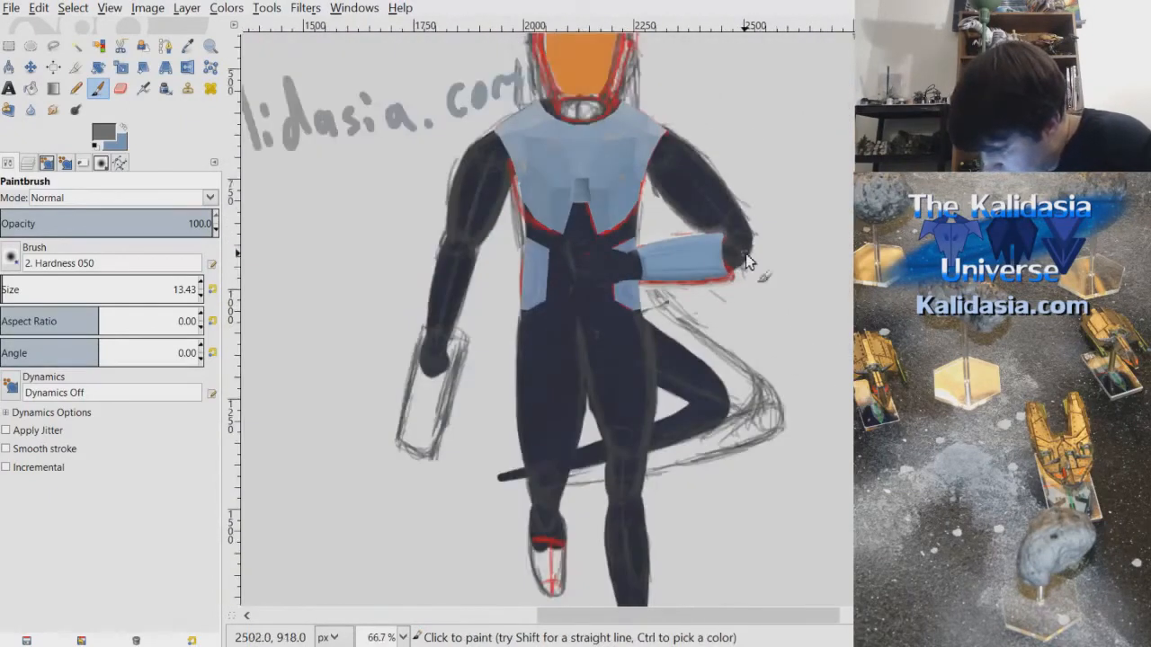
key("plus")
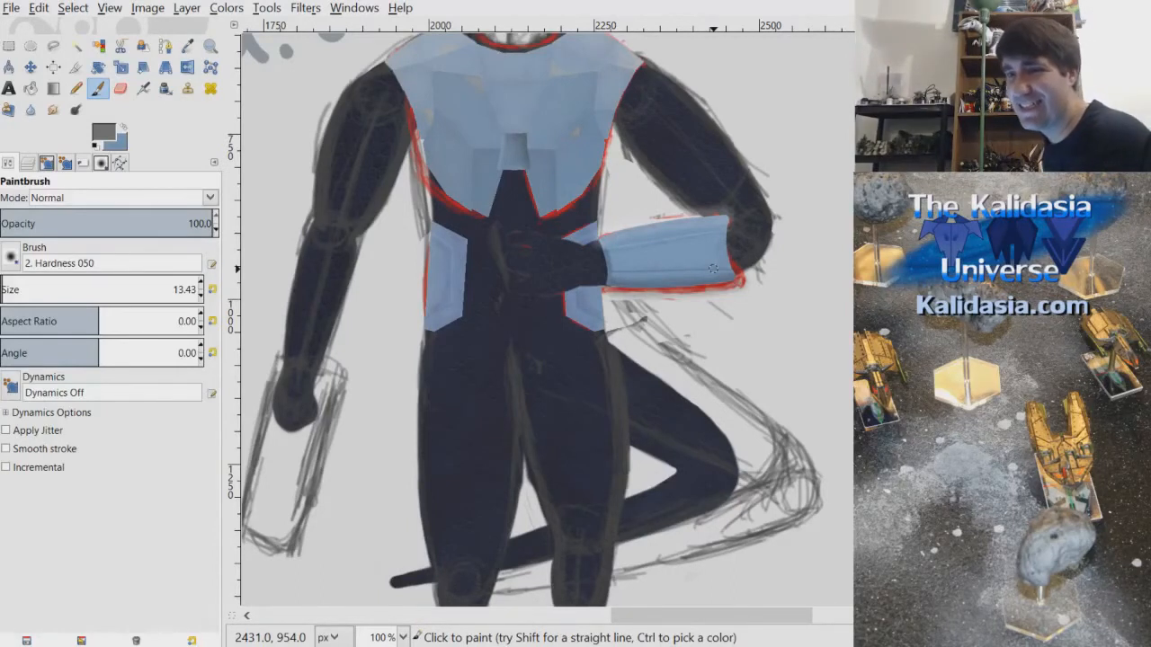
scroll(712, 268, "down", 1)
scroll(710, 269, "up", 3)
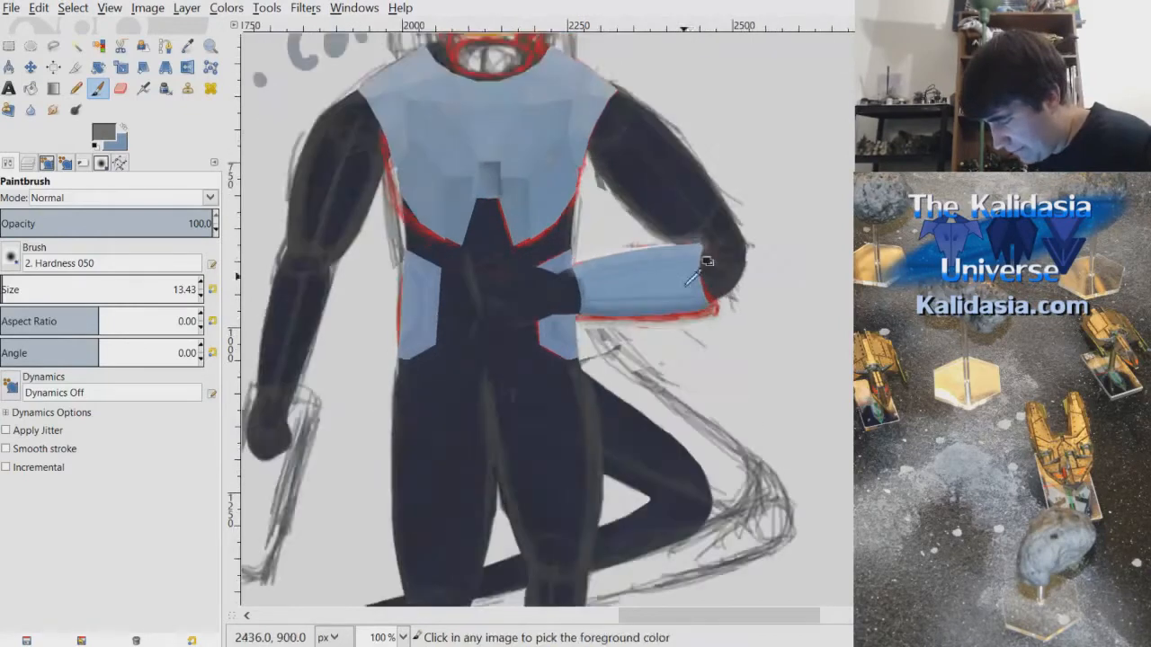
left_click_drag(899, 307, 899, 296)
left_click_drag(760, 615, 770, 615)
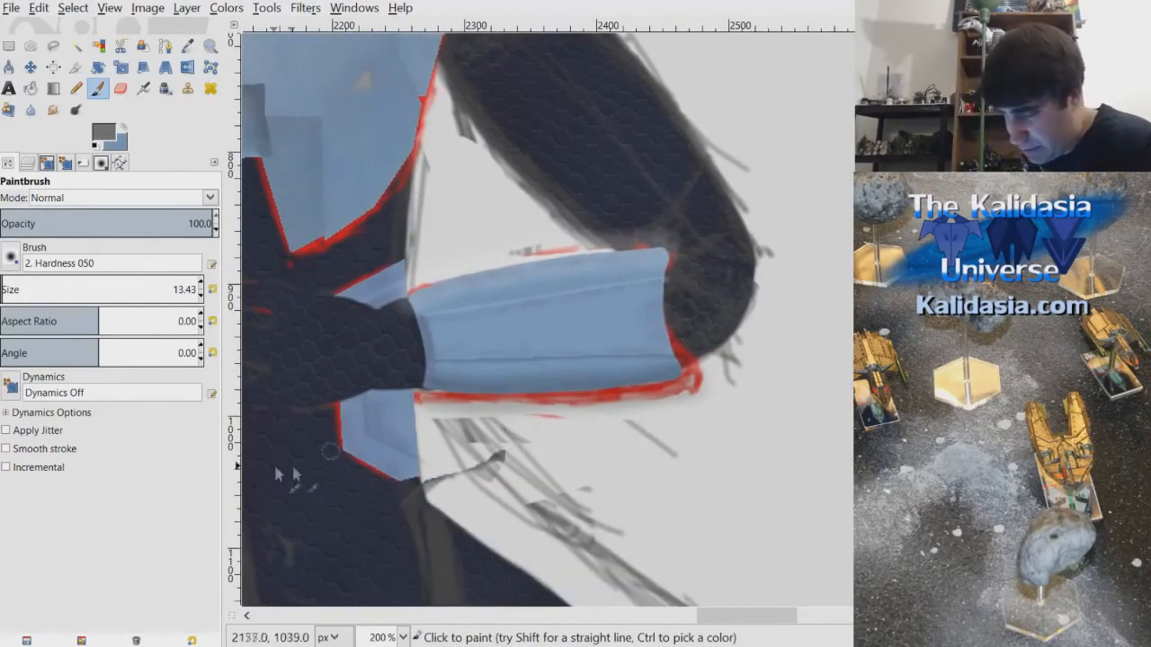
- Save the image and add a layer named Bracer Circritiy above Bracer Base Color, with bright blue as the foreground color for the Paintbrush
key("ctrl+s")
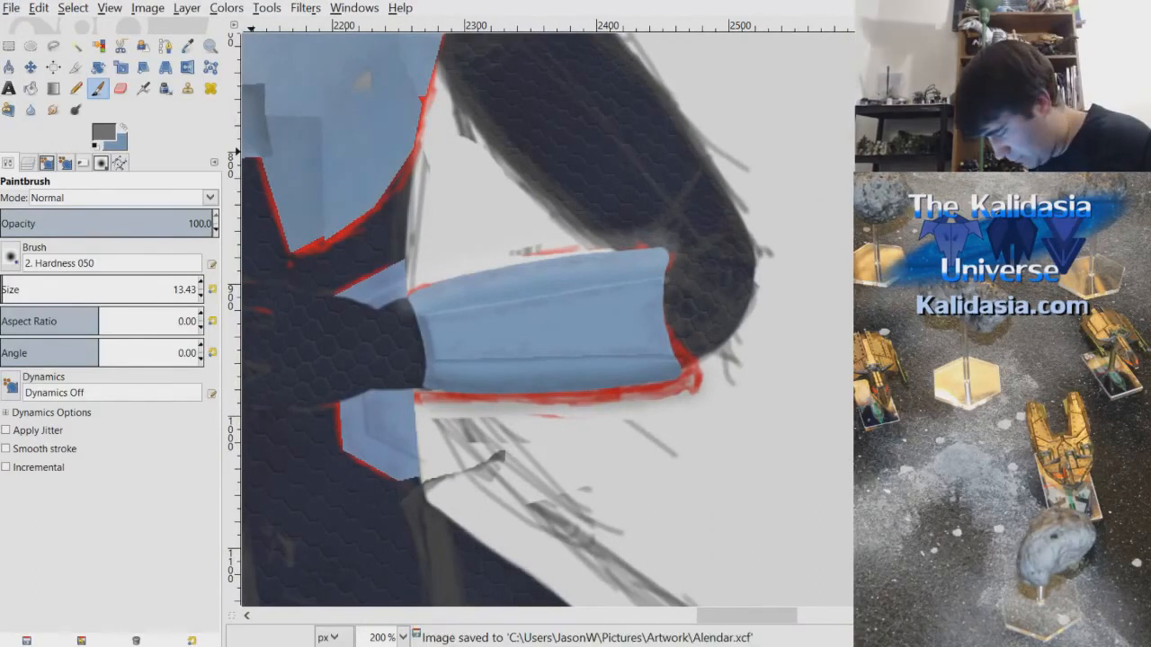
left_click(27, 163)
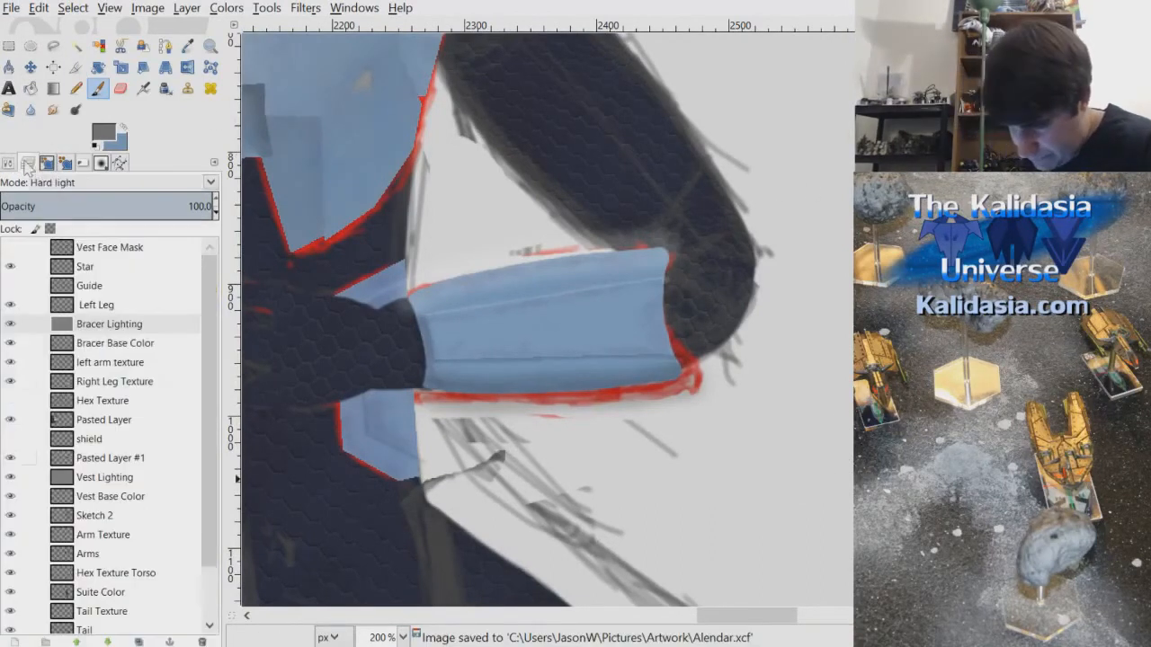
left_click(135, 342)
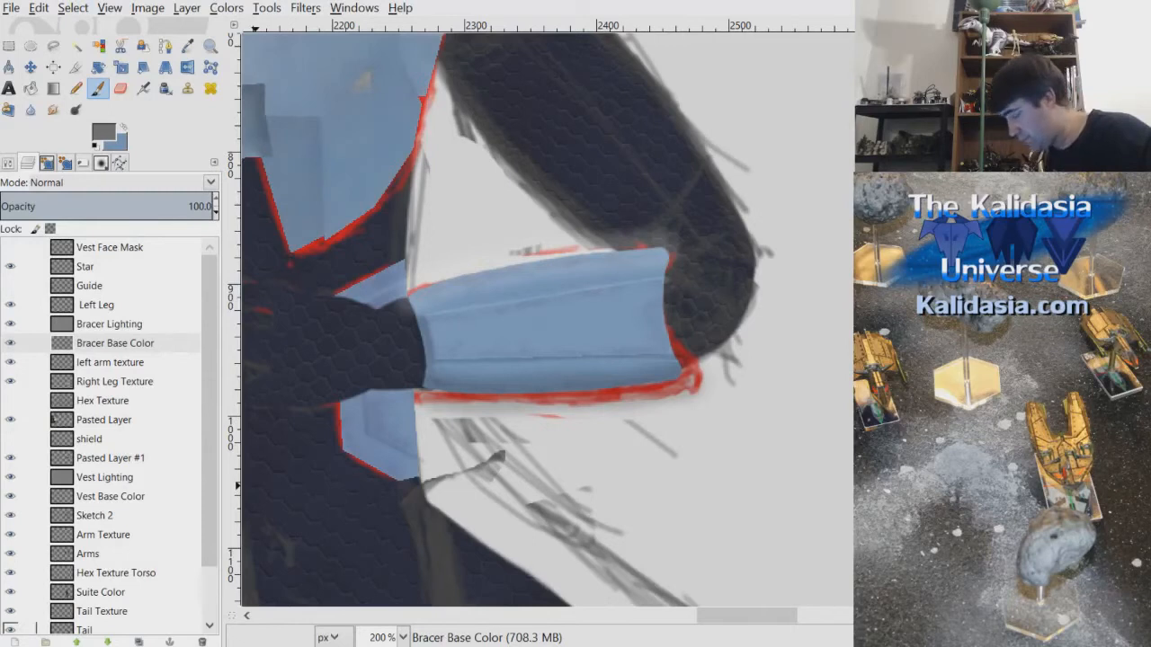
key("Return")
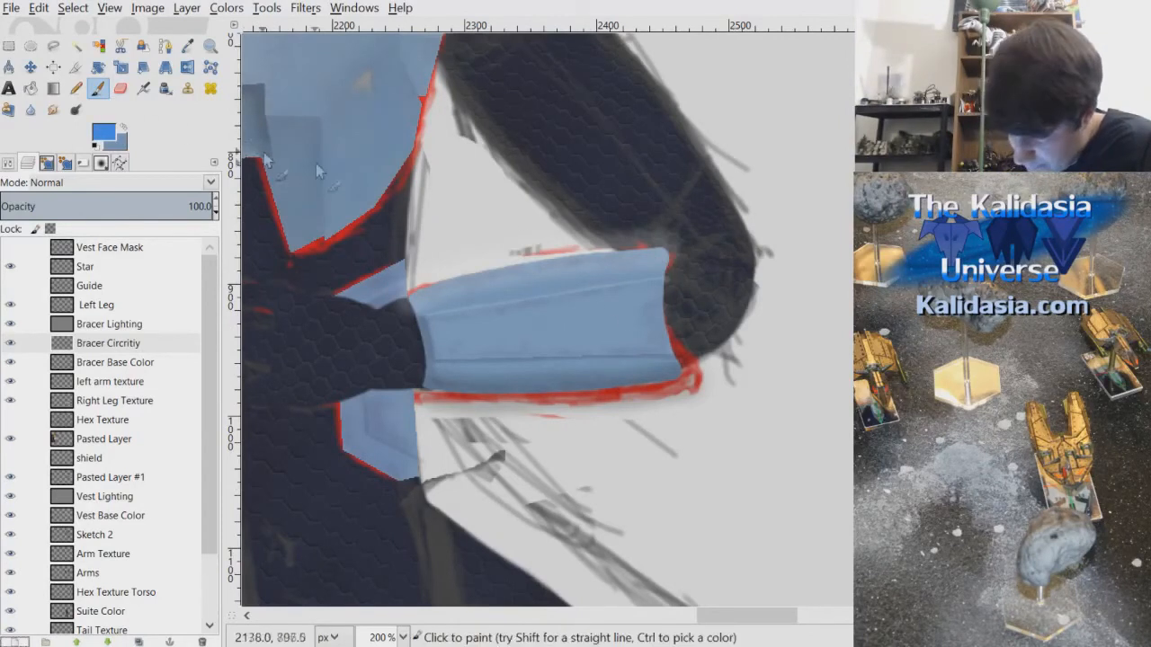
left_click(8, 163)
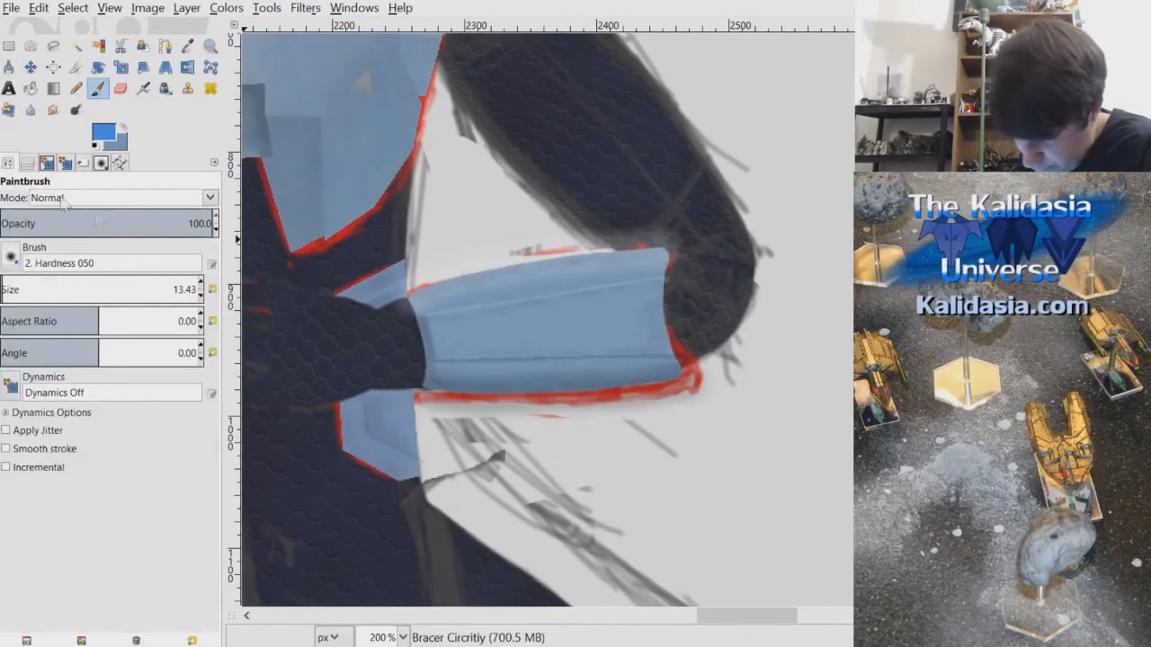
- Set the brush size to 2.43 and paint a stepped bright blue circuit line down across the bracer's middle panel
left_click(201, 299)
left_click(201, 300)
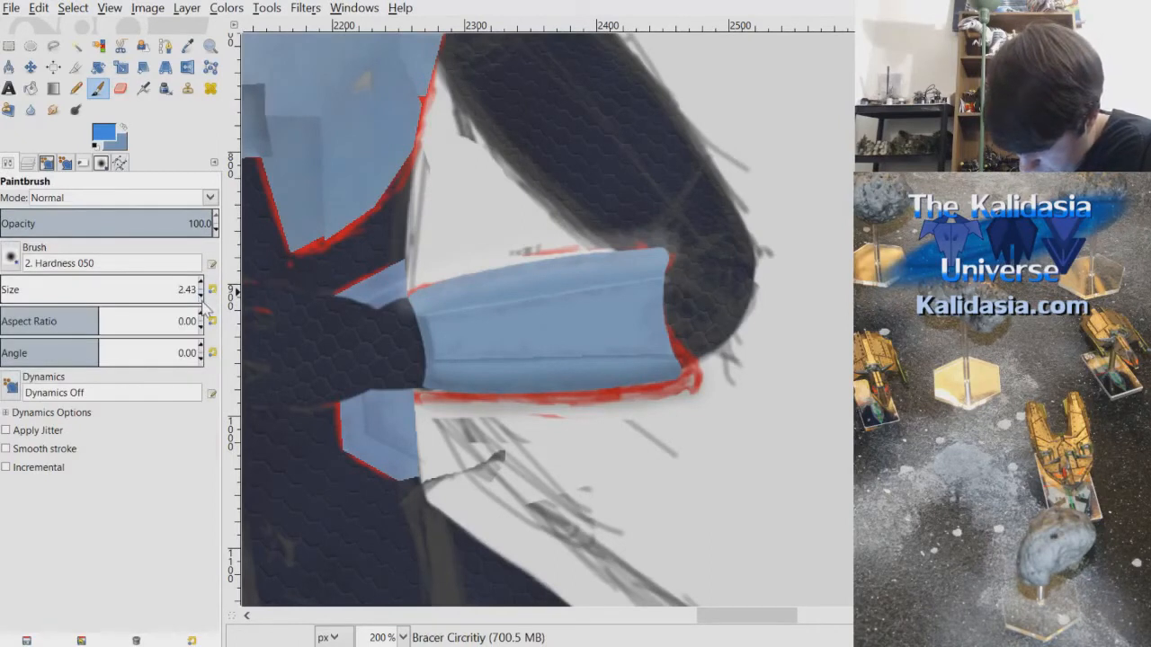
scroll(508, 315, "up", 2)
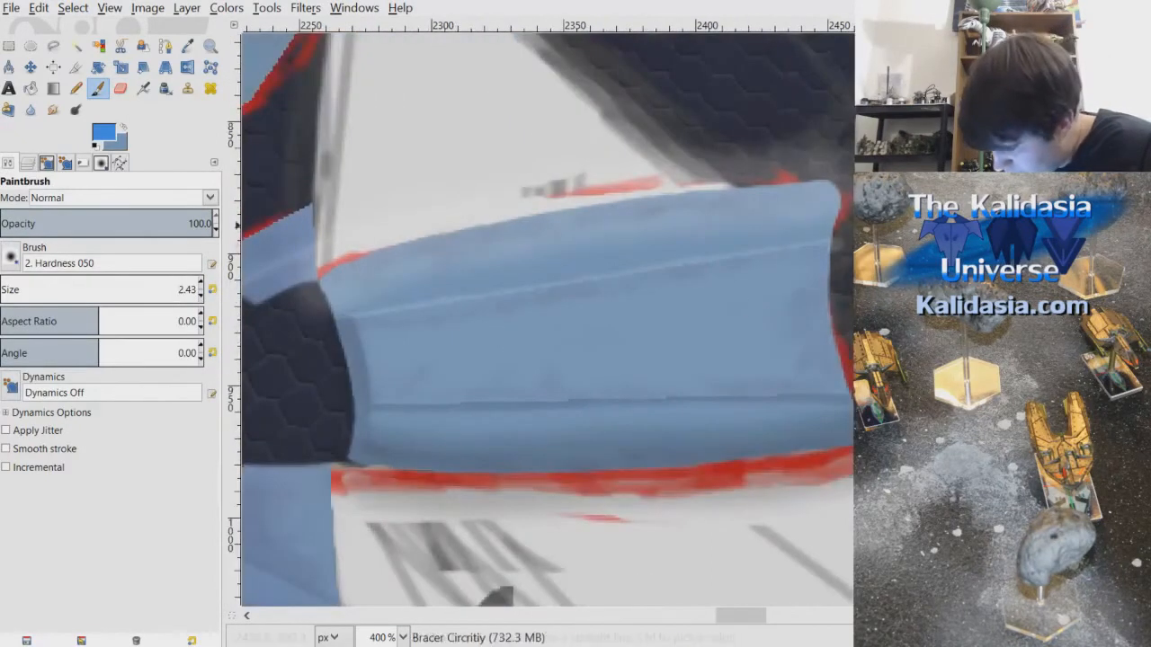
scroll(629, 359, "down", 2)
left_click_drag(746, 615, 760, 624)
scroll(652, 289, "up", 1)
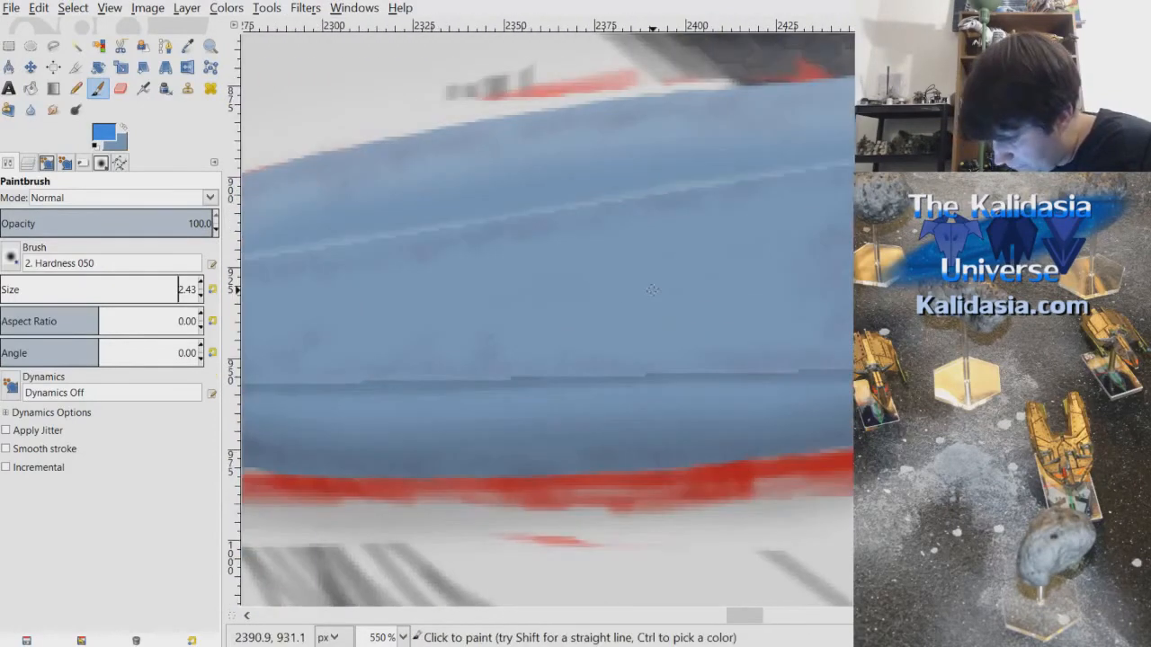
scroll(676, 287, "up", 1)
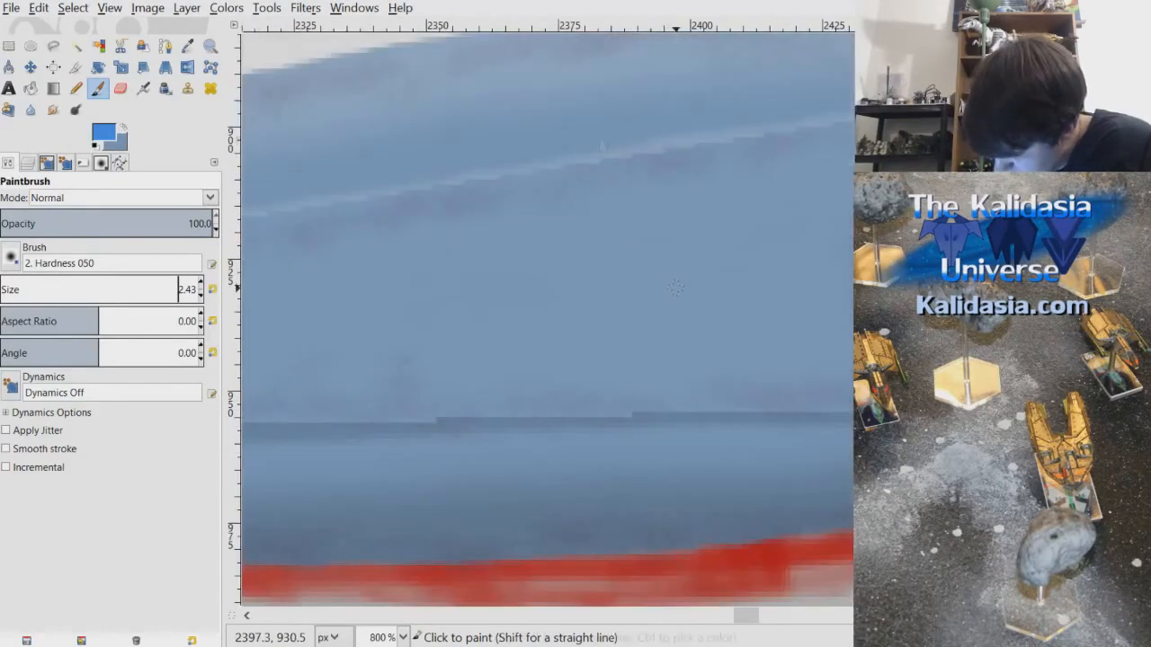
mouse_move(596, 164)
left_mouse_down()
mouse_move(606, 278)
mouse_move(601, 260)
mouse_move(623, 290)
mouse_move(611, 285)
mouse_move(684, 286)
mouse_move(693, 406)
left_mouse_up()
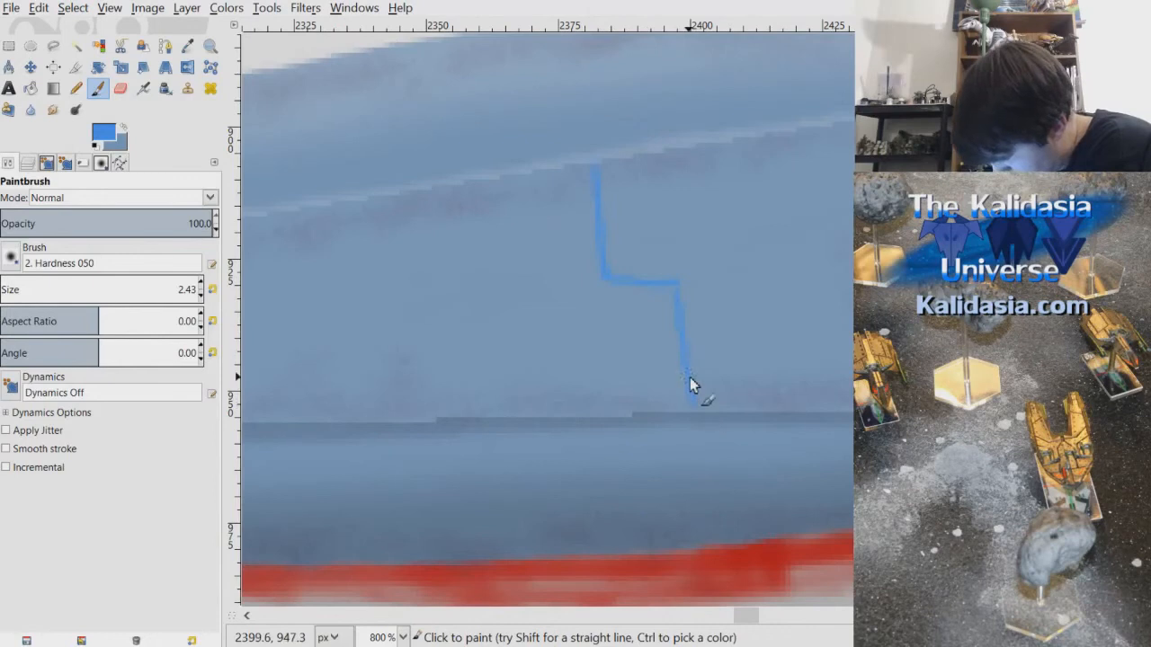
- Extend the circuit line over the upper ridge and fork it into two stepped branches reaching the bracer's upper edge
scroll(690, 376, "up", 3)
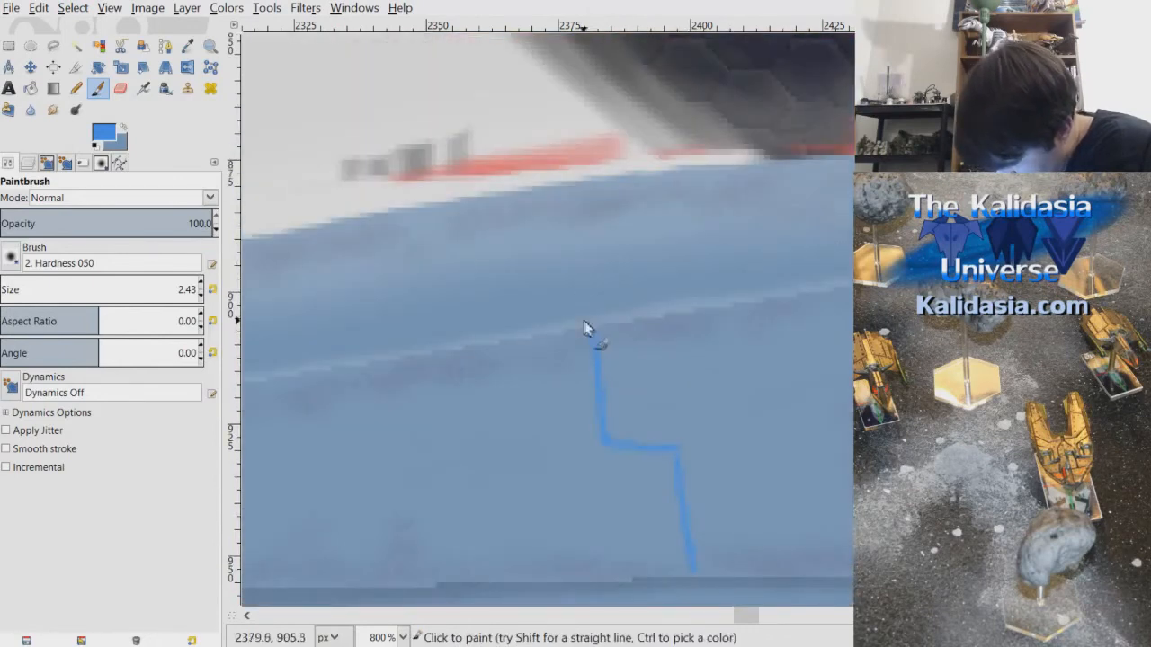
mouse_move(584, 315)
left_mouse_down()
mouse_move(580, 284)
mouse_move(562, 283)
mouse_move(551, 198)
left_mouse_up()
left_click_drag(644, 224, 640, 178)
- Branch a stepped circuit line from the first one toward the elbow, ending in a two-pronged fork at the bracer's upper edge
left_click_drag(752, 616, 760, 615)
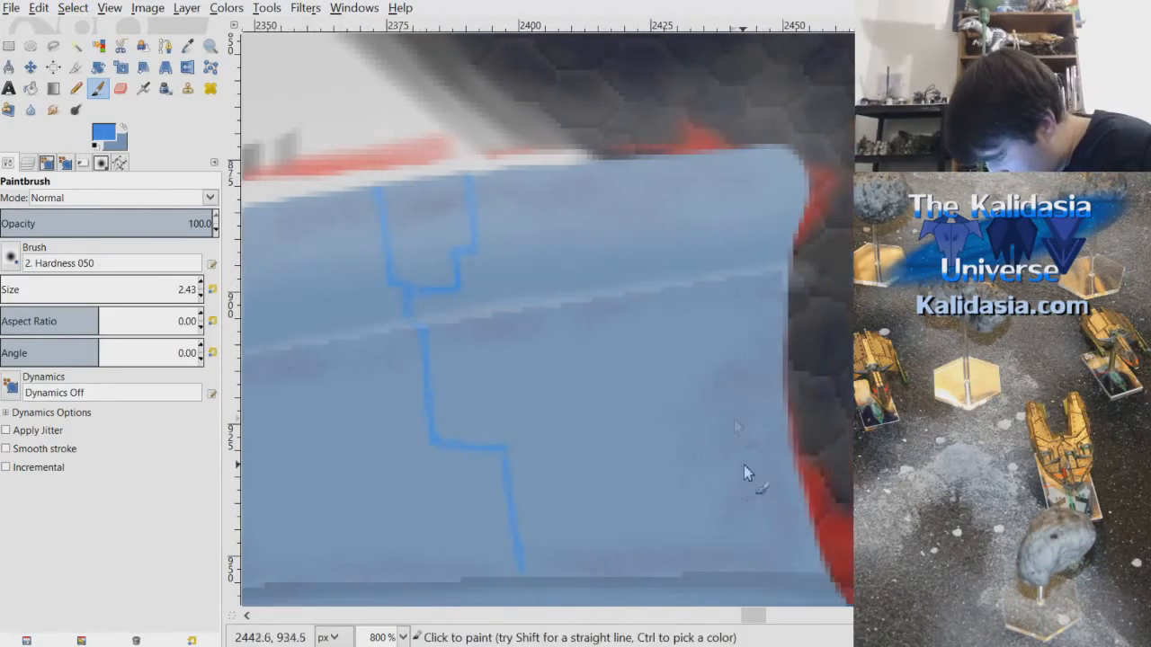
left_click_drag(494, 390, 565, 390)
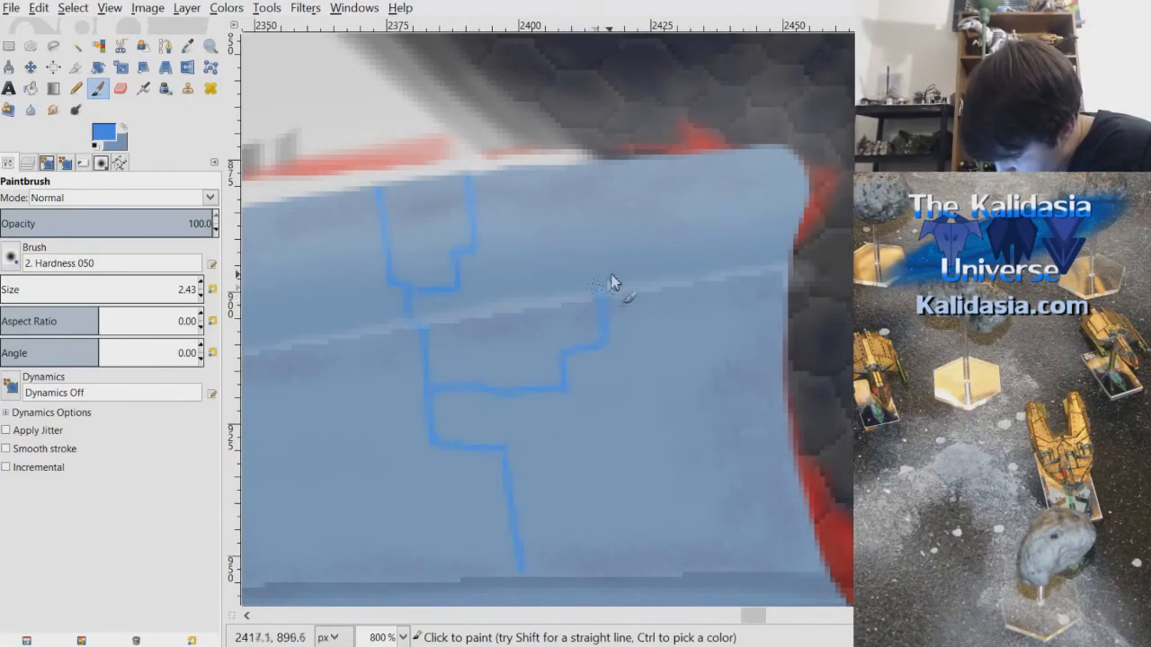
mouse_move(602, 290)
left_mouse_down()
mouse_move(611, 245)
mouse_move(563, 166)
left_mouse_up()
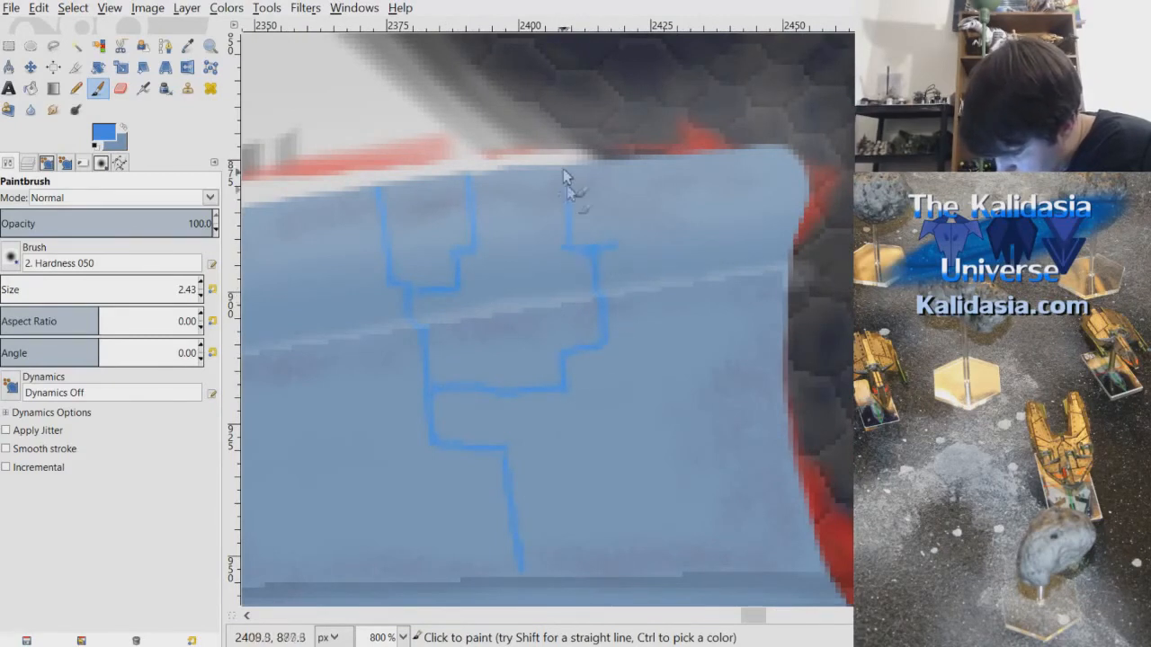
mouse_move(608, 248)
left_mouse_down()
mouse_move(654, 242)
mouse_move(655, 164)
left_mouse_up()
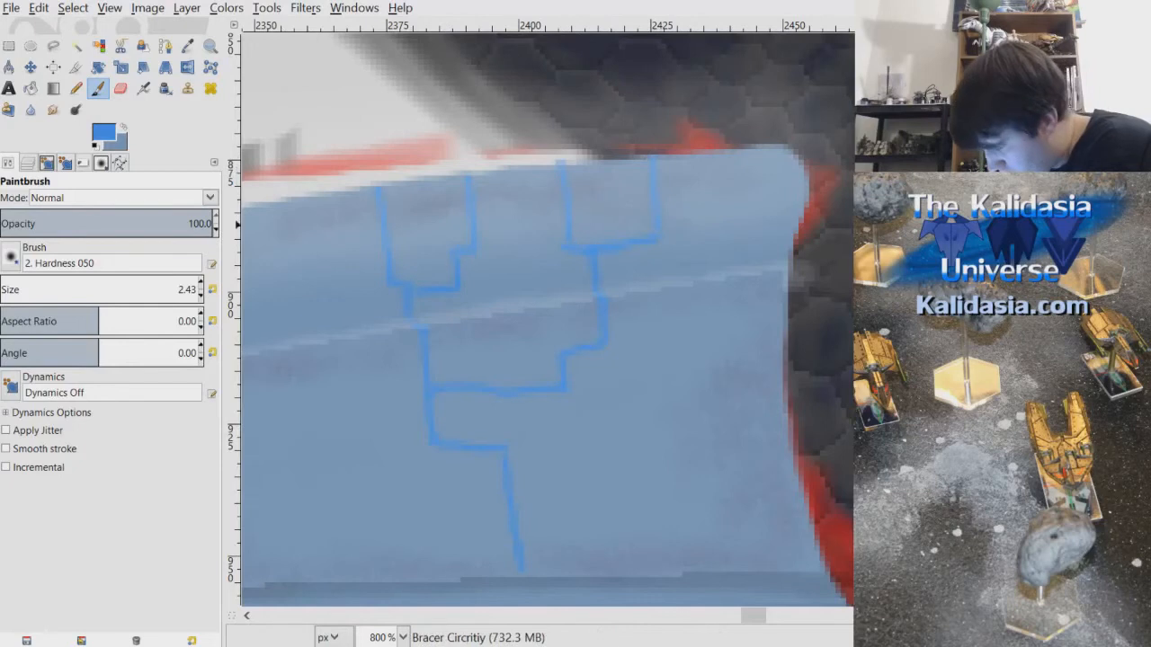
- Paint a stepped circuit line down the elbow side of the middle panel and lower panel, forking it at the bracer's lower edge
scroll(604, 147, "down", 5)
mouse_move(570, 150)
left_mouse_down()
mouse_move(628, 149)
mouse_move(647, 255)
left_mouse_up()
left_click_drag(705, 282, 732, 358)
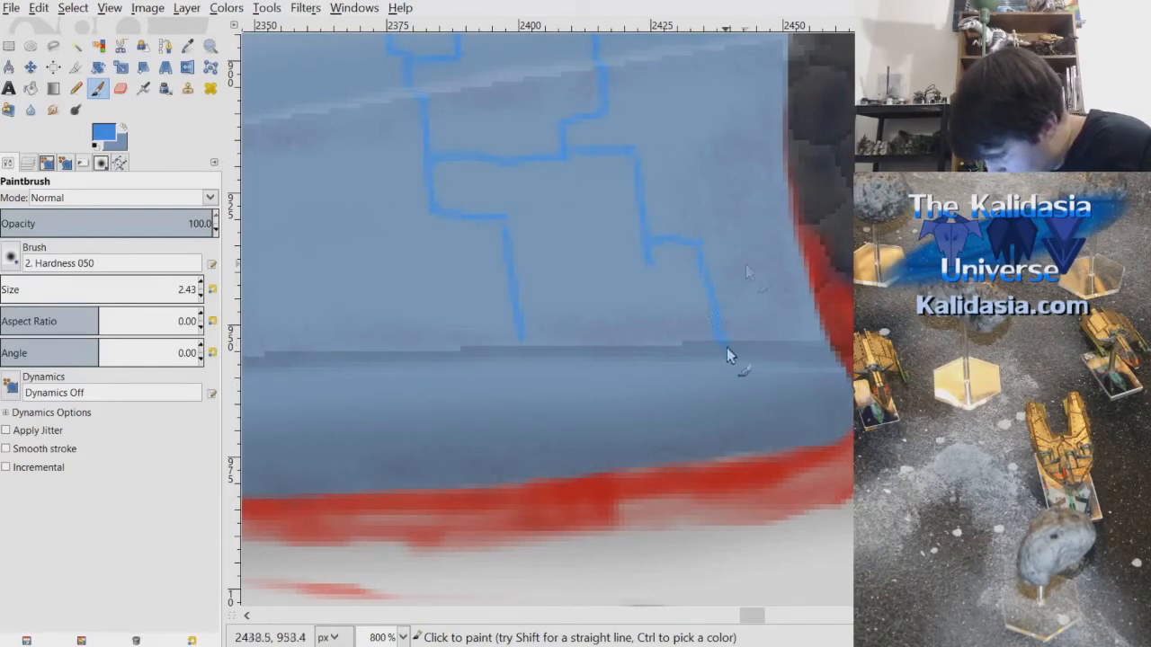
mouse_move(732, 359)
left_mouse_down()
mouse_move(738, 425)
mouse_move(711, 426)
mouse_move(714, 457)
left_mouse_up()
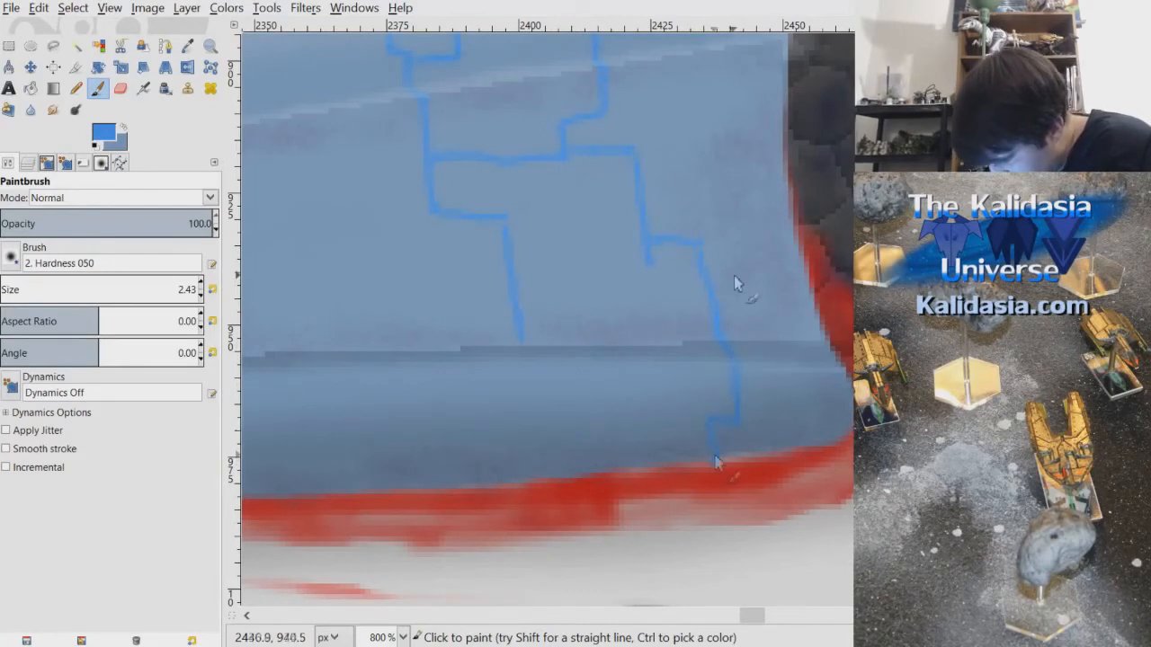
left_click_drag(767, 393, 789, 448)
- Split the first circuit line above the lower ridge and carry both stepped branches down to the bracer's lower edge
mouse_move(515, 288)
left_mouse_down()
mouse_move(571, 296)
mouse_move(582, 336)
left_mouse_up()
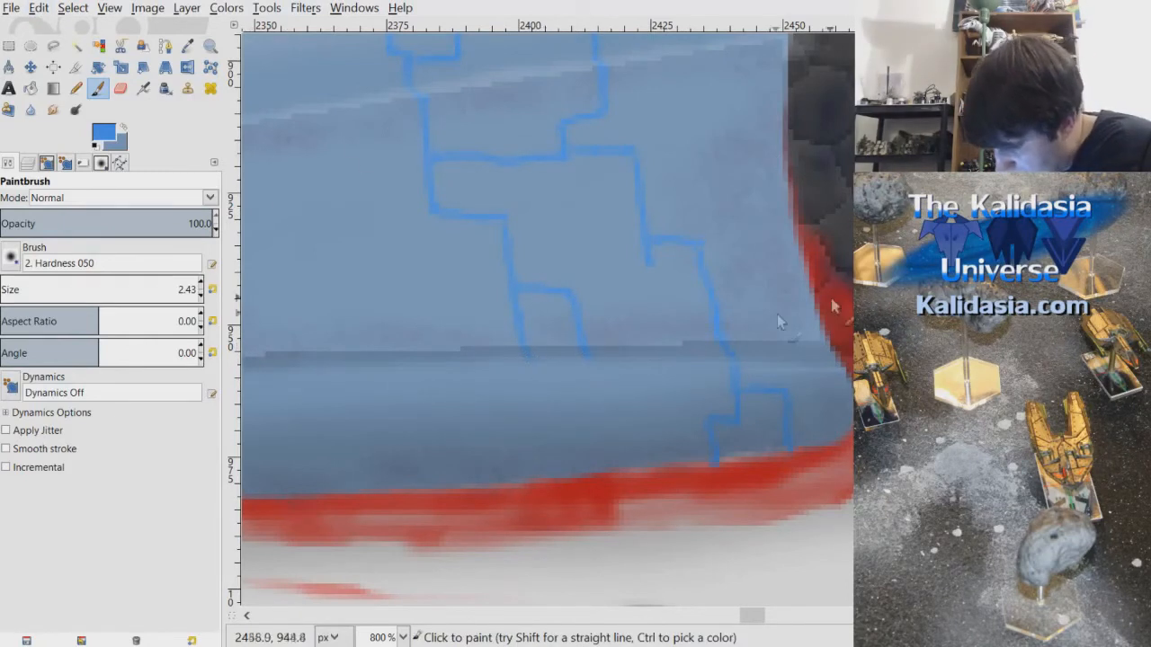
mouse_move(592, 358)
left_mouse_down()
mouse_move(600, 435)
mouse_move(576, 470)
left_mouse_up()
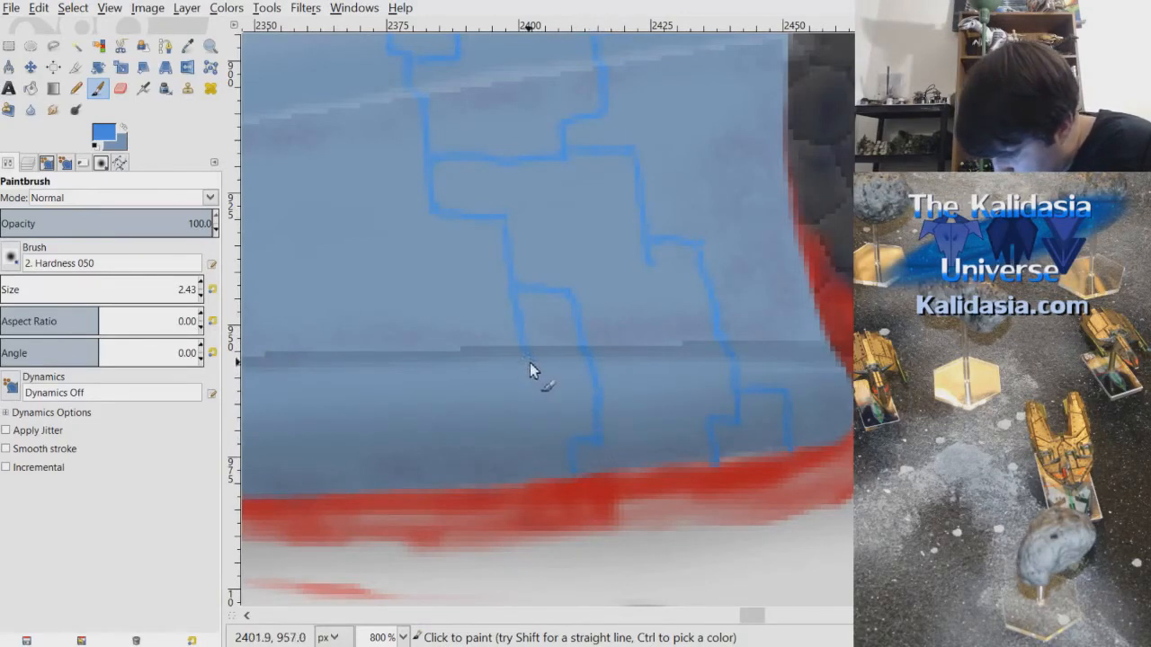
left_click_drag(529, 363, 533, 404)
mouse_move(490, 436)
left_mouse_down()
mouse_move(488, 484)
mouse_move(531, 475)
left_mouse_up()
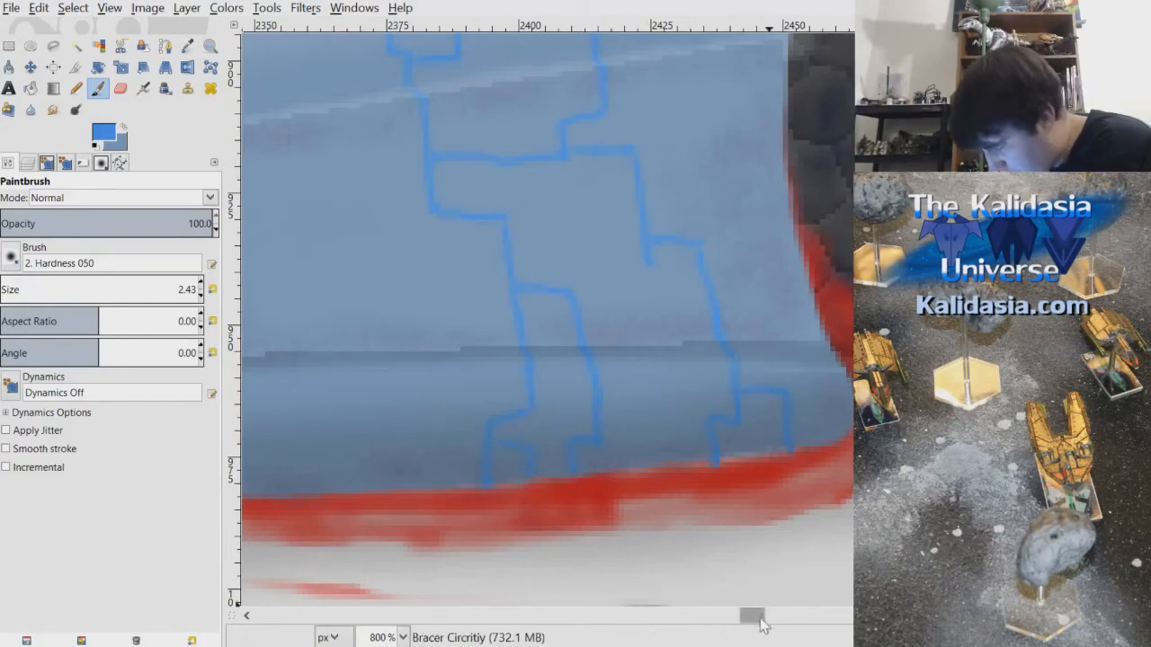
- Paint a horizontal circuit line from the first one toward the wrist, with a forked branch descending through the lower panel
left_click_drag(760, 620, 748, 620)
left_click_drag(557, 290, 720, 306)
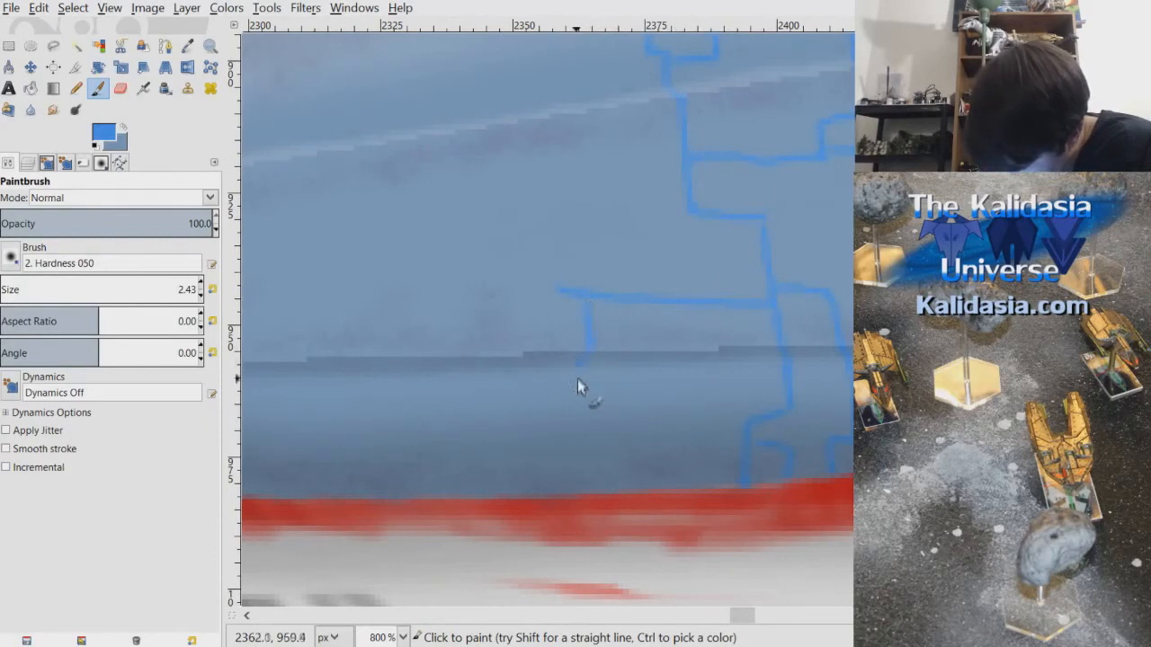
mouse_move(580, 413)
left_mouse_down()
mouse_move(634, 431)
mouse_move(634, 494)
left_mouse_up()
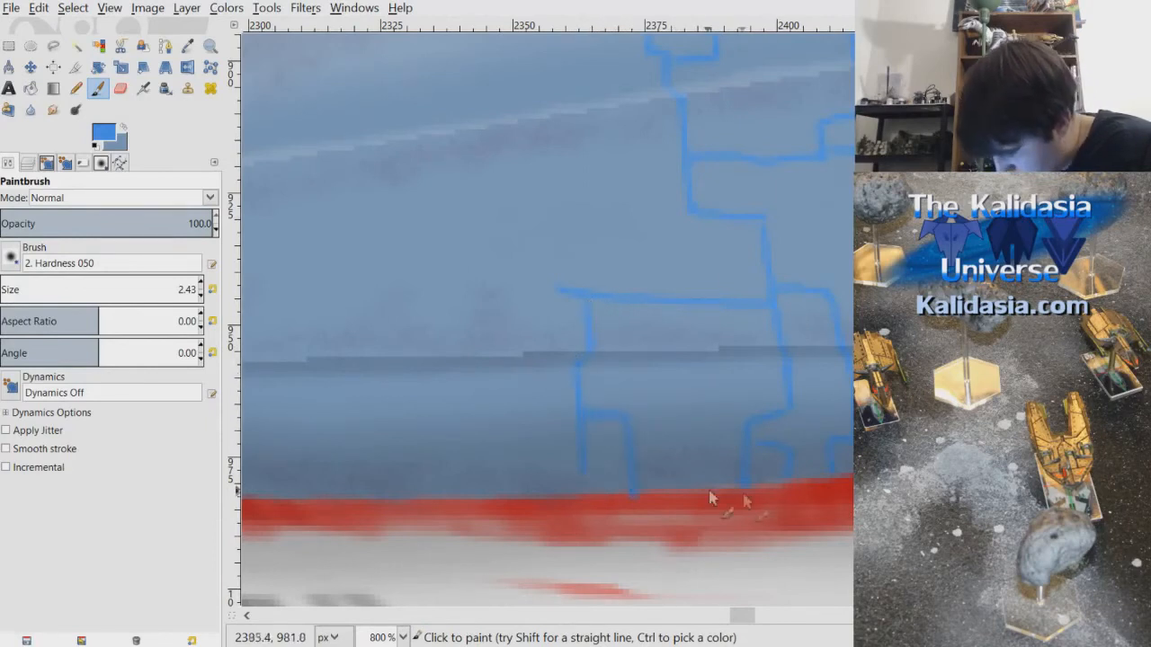
- Run a stepped circuit line up from the horizontal one, toward the wrist and over the upper ridge, forking at the upper edge
mouse_move(749, 616)
left_mouse_down()
mouse_move(726, 616)
mouse_move(751, 614)
left_mouse_up()
left_click_drag(514, 292, 501, 203)
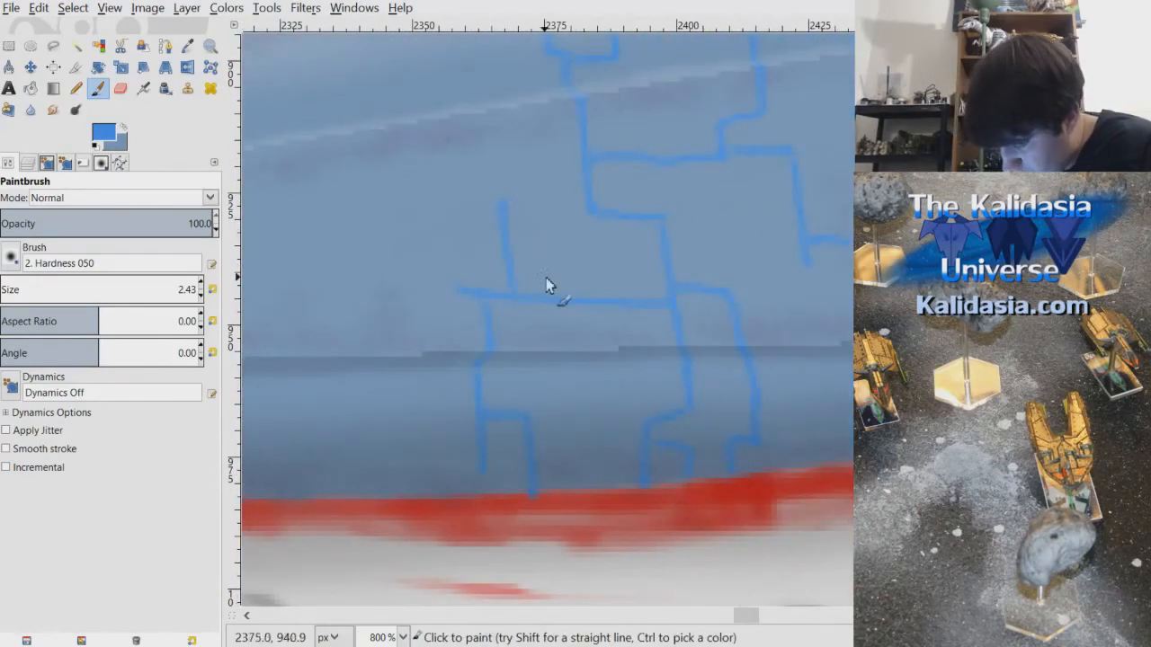
left_click_drag(752, 618, 746, 616)
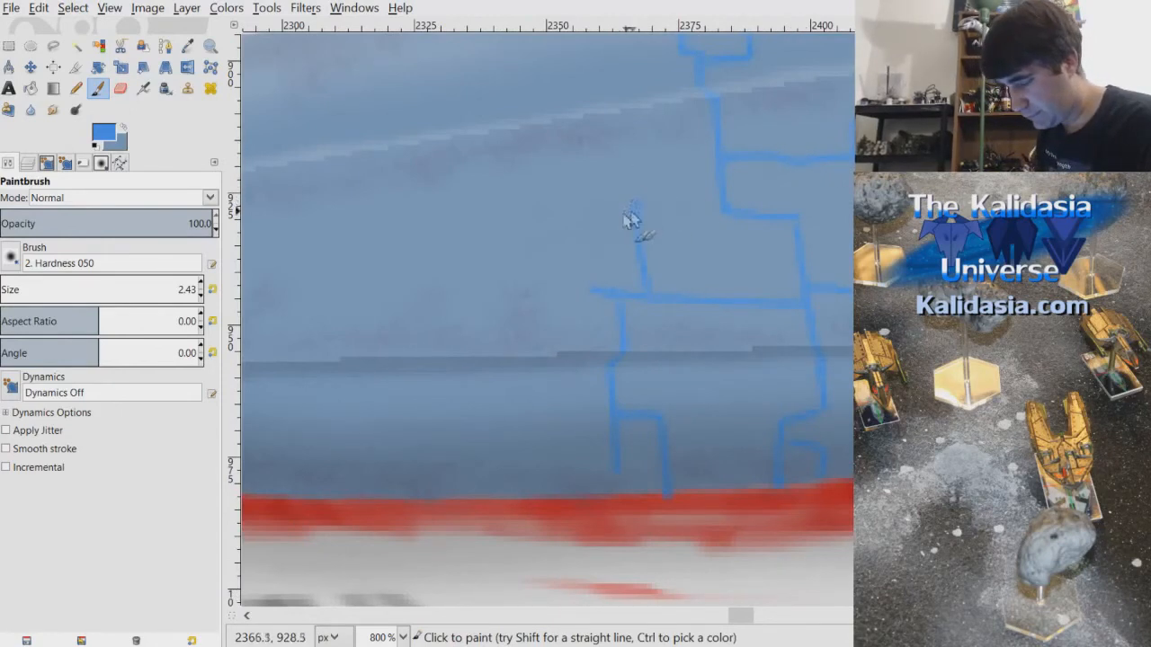
left_click(526, 231, "shift")
left_click_drag(494, 204, 526, 232)
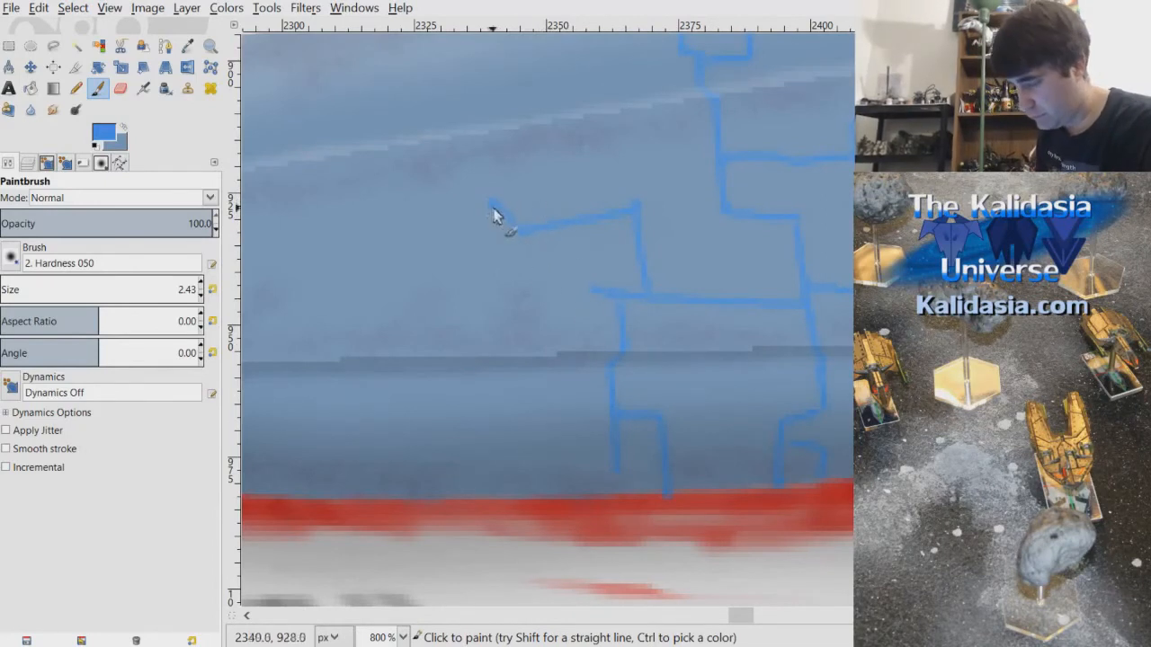
left_click_drag(477, 145, 490, 206)
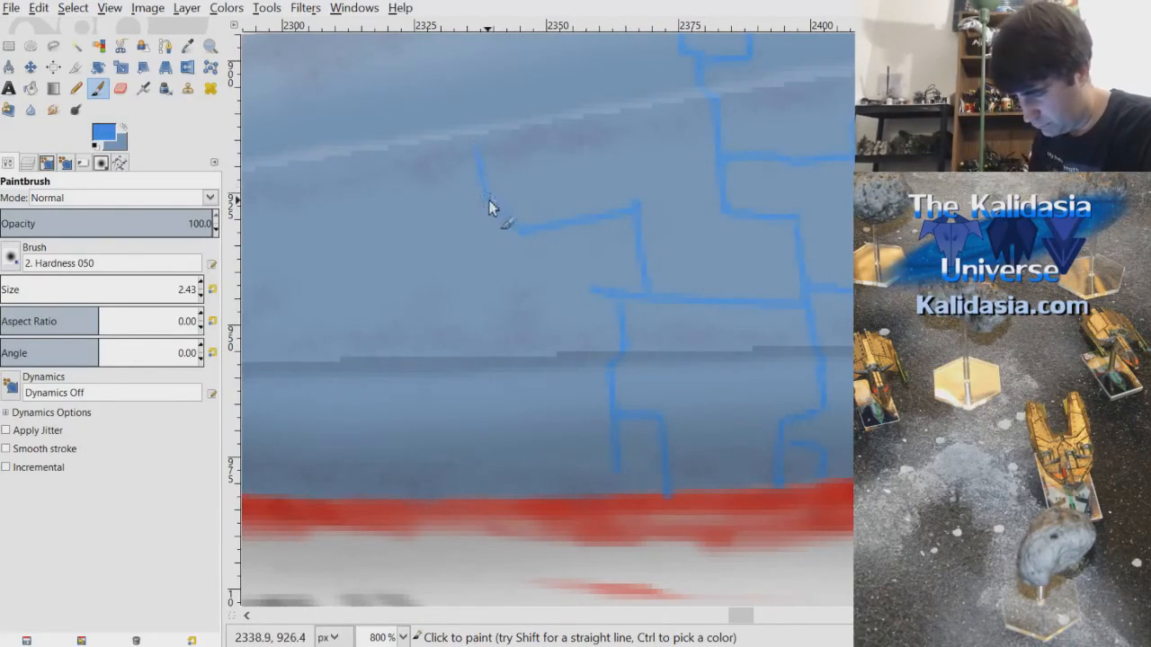
scroll(720, 180, "up", 3)
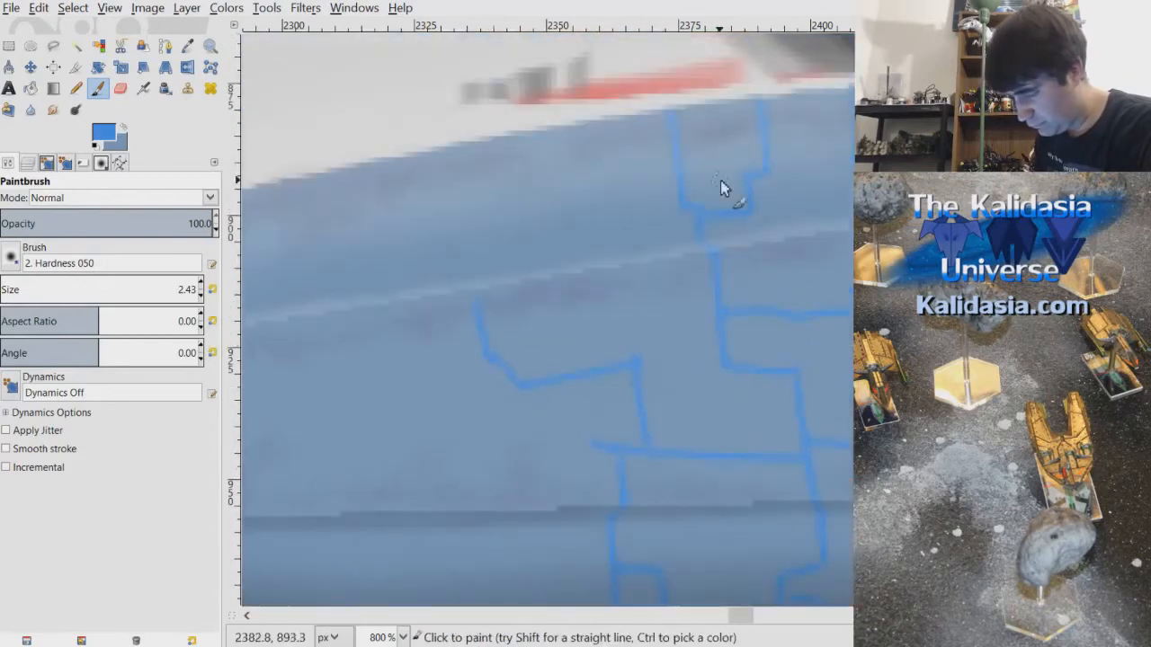
left_click_drag(457, 169, 479, 266)
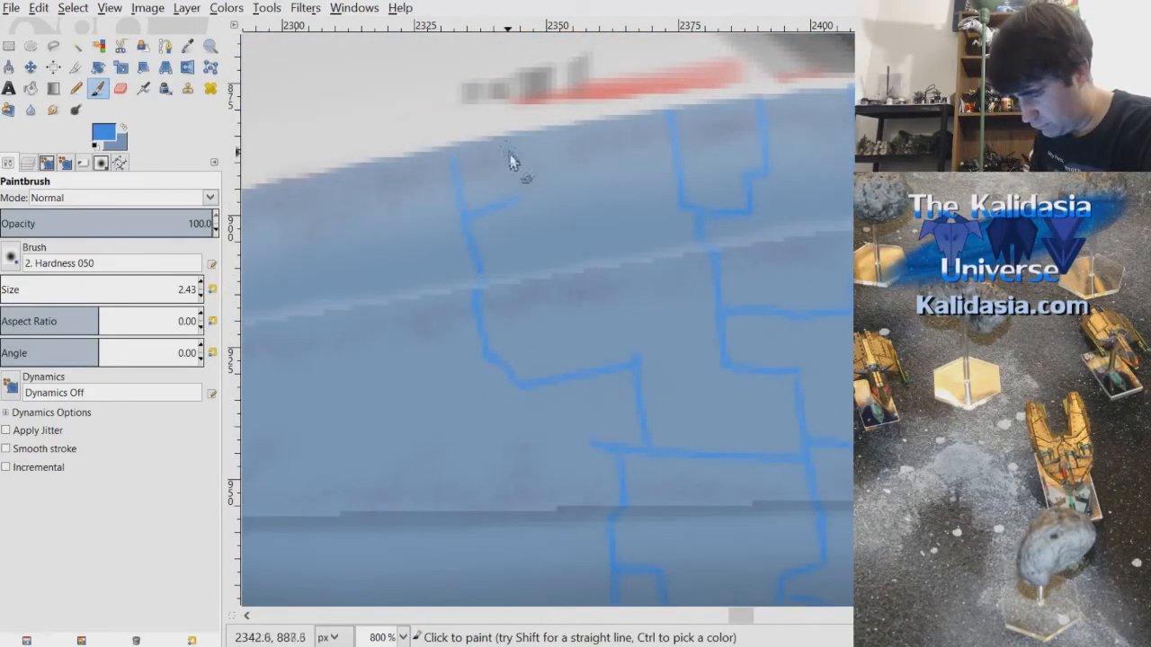
- Branch another circuit line toward the wrist and up through the upper panel, with a two-pronged fork at the upper edge
scroll(732, 615, "left", 2)
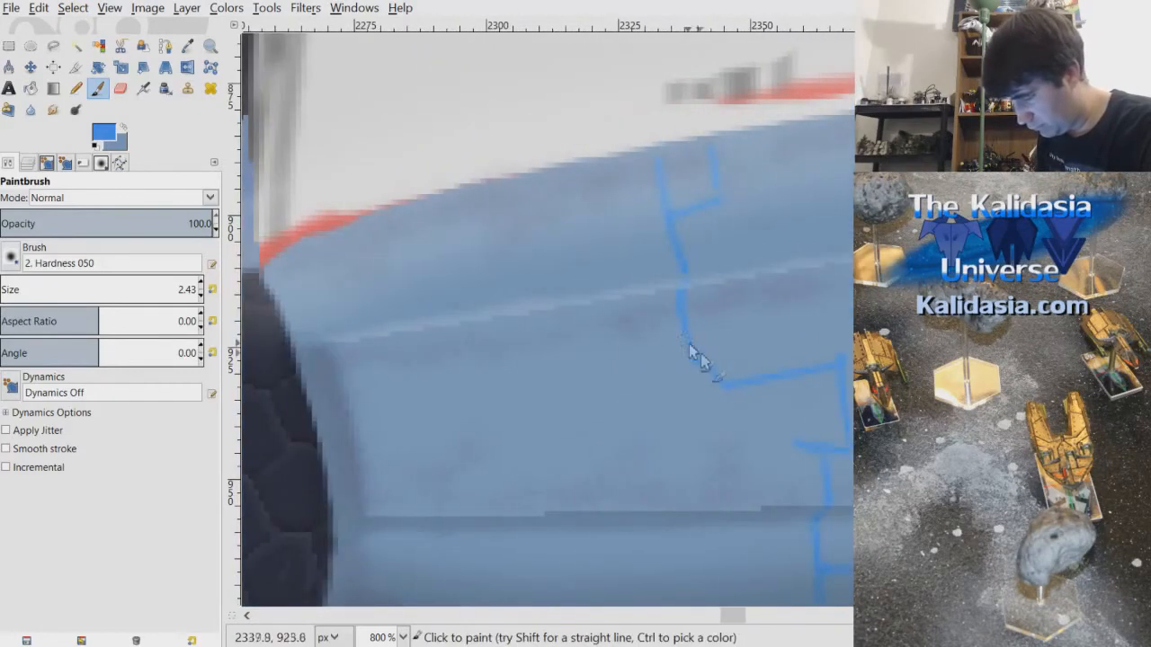
mouse_move(686, 353)
left_mouse_down()
mouse_move(571, 356)
mouse_move(570, 369)
mouse_move(566, 290)
mouse_move(537, 294)
mouse_move(553, 296)
mouse_move(527, 283)
mouse_move(516, 198)
left_mouse_up()
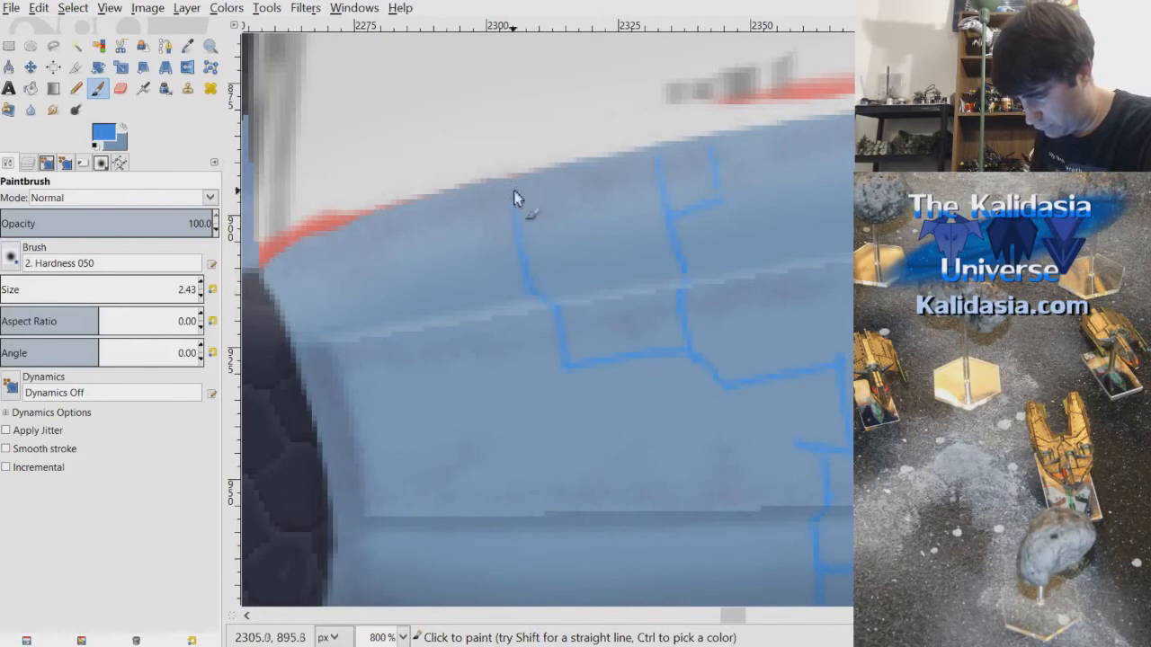
mouse_move(449, 185)
left_mouse_down()
mouse_move(469, 259)
mouse_move(487, 234)
mouse_move(513, 243)
left_mouse_up()
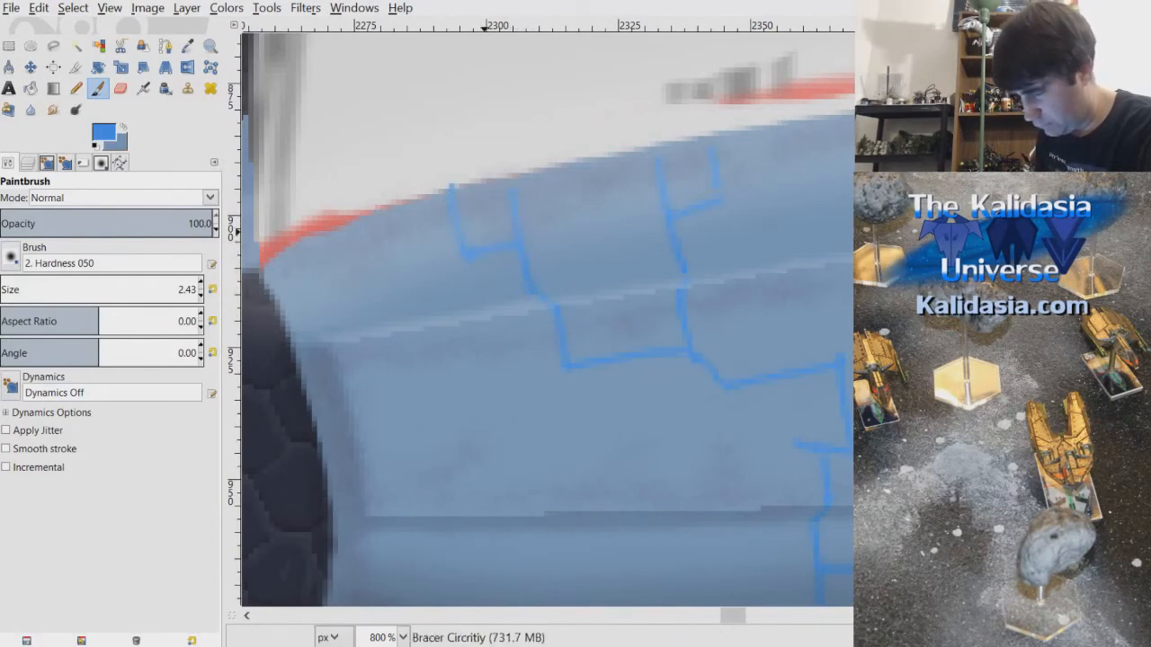
- Paint a descending circuit branch on the wrist half, splitting it into two lines with stepped forks through the lower panel
mouse_move(619, 450)
left_mouse_down()
mouse_move(533, 441)
mouse_move(539, 512)
left_mouse_up()
left_click_drag(599, 450, 601, 512)
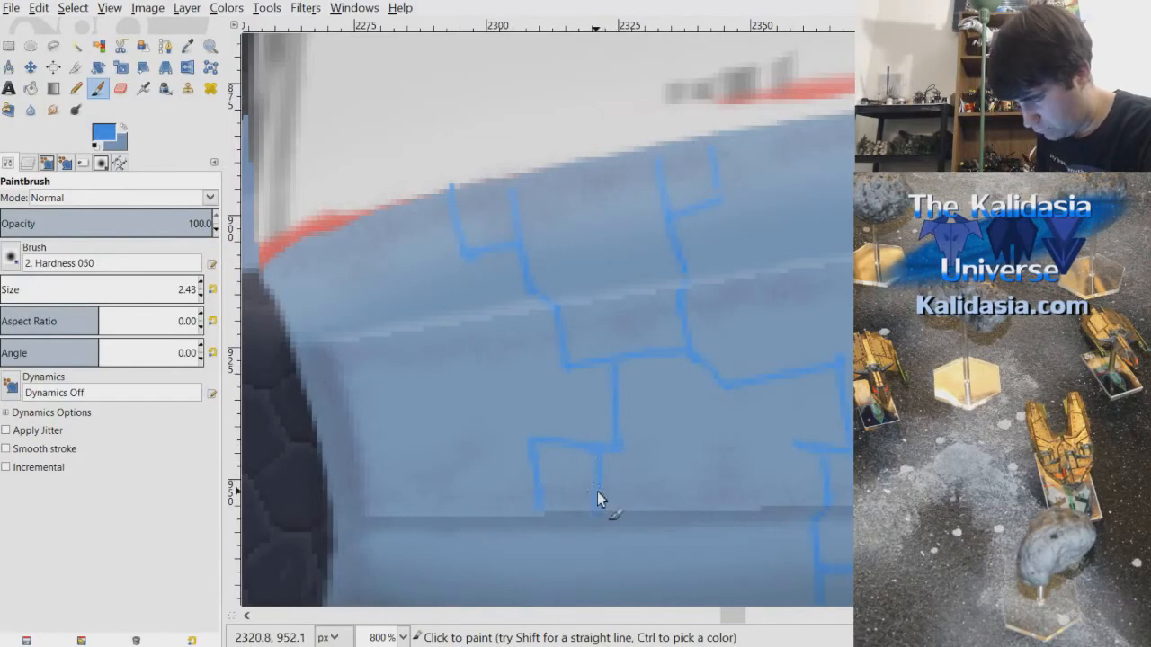
scroll(597, 499, "down", 5)
mouse_move(541, 203)
left_mouse_down()
mouse_move(563, 223)
mouse_move(612, 229)
mouse_move(612, 292)
mouse_move(662, 345)
left_mouse_up()
mouse_move(559, 226)
left_mouse_down()
mouse_move(558, 288)
mouse_move(499, 278)
left_mouse_up()
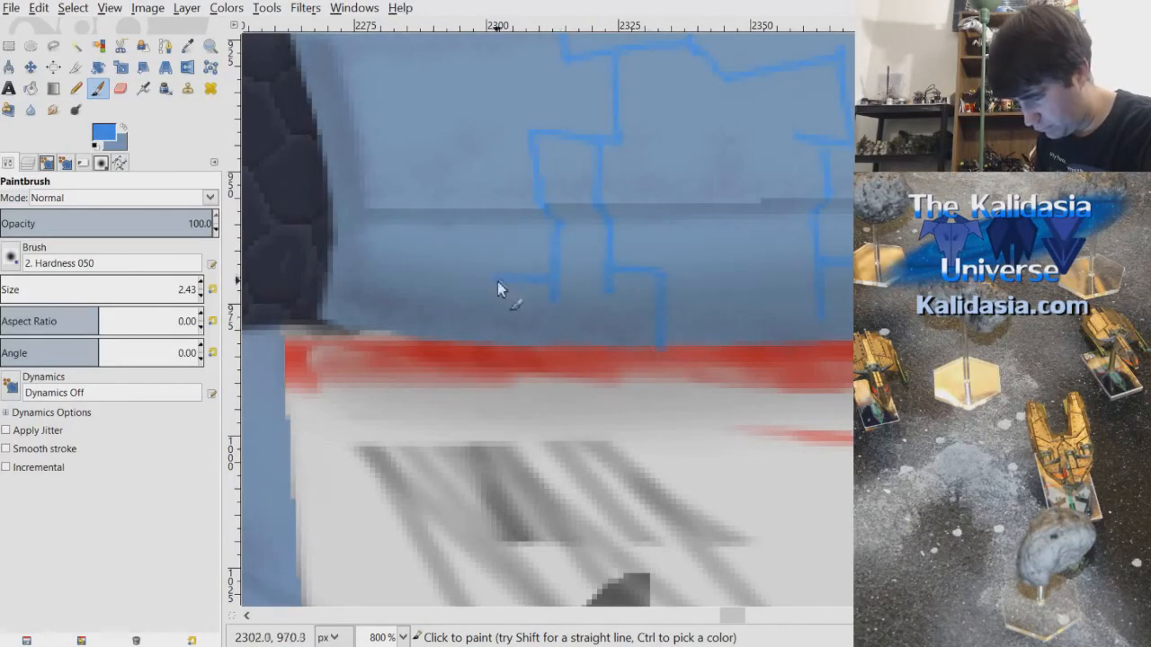
- Paint a circuit line from the descending branch toward the wrist, then diagonally across the upper ridge to the upper edge
scroll(514, 327, "up", 3)
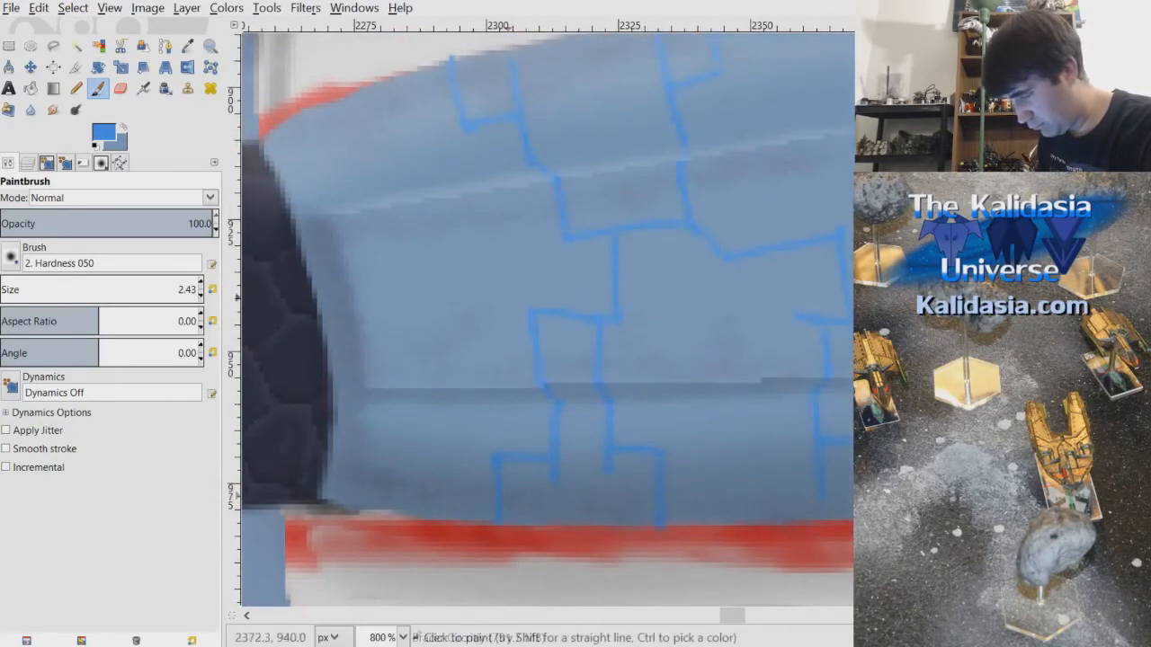
left_click_drag(533, 342, 450, 344)
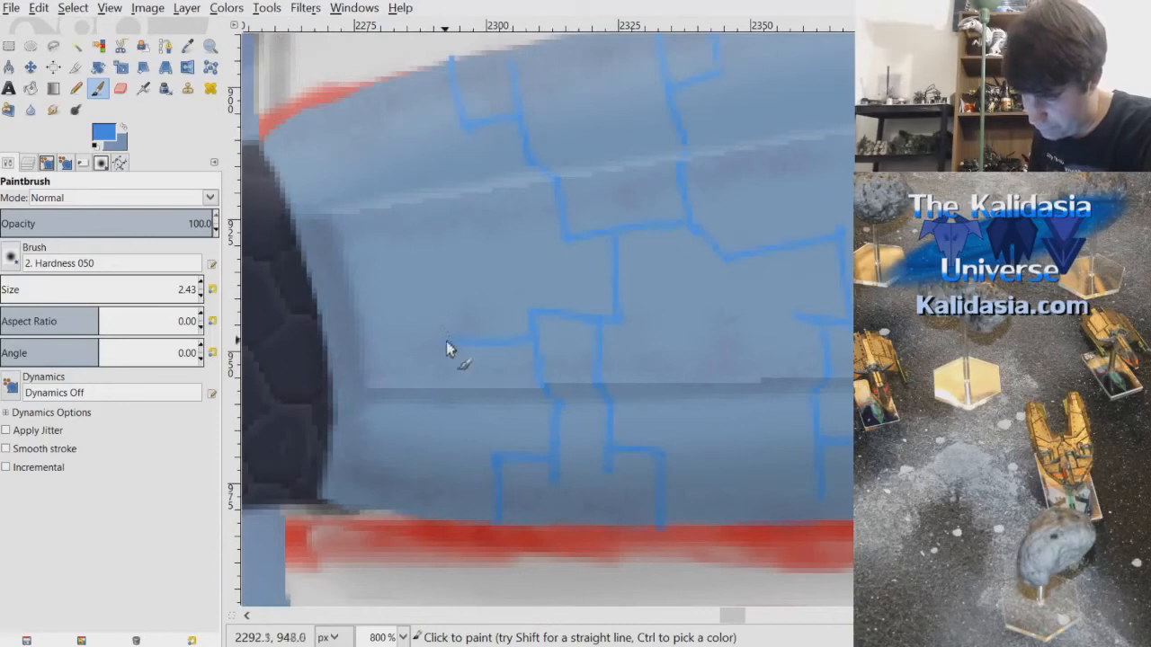
mouse_move(429, 258)
left_mouse_down()
mouse_move(402, 223)
mouse_move(388, 189)
left_mouse_up()
left_click_drag(328, 116, 389, 189)
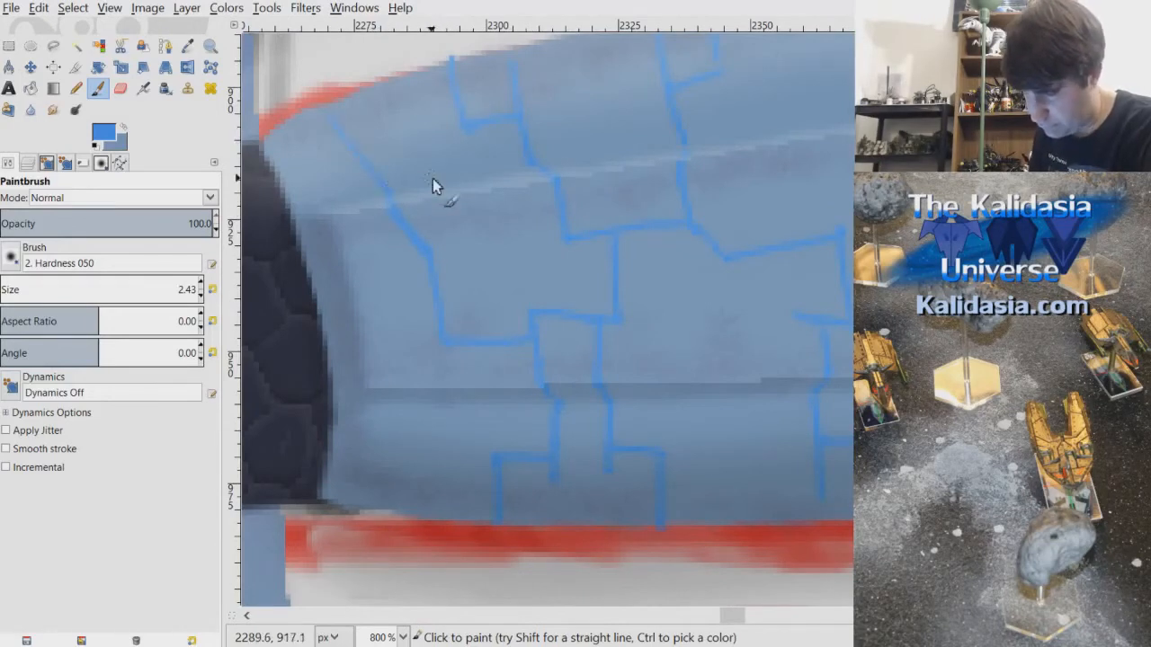
- With the brush size at 1.43, join the descending mid-bracer branch to the horizontal circuit line and touch up the nearby line corners
key("minus")
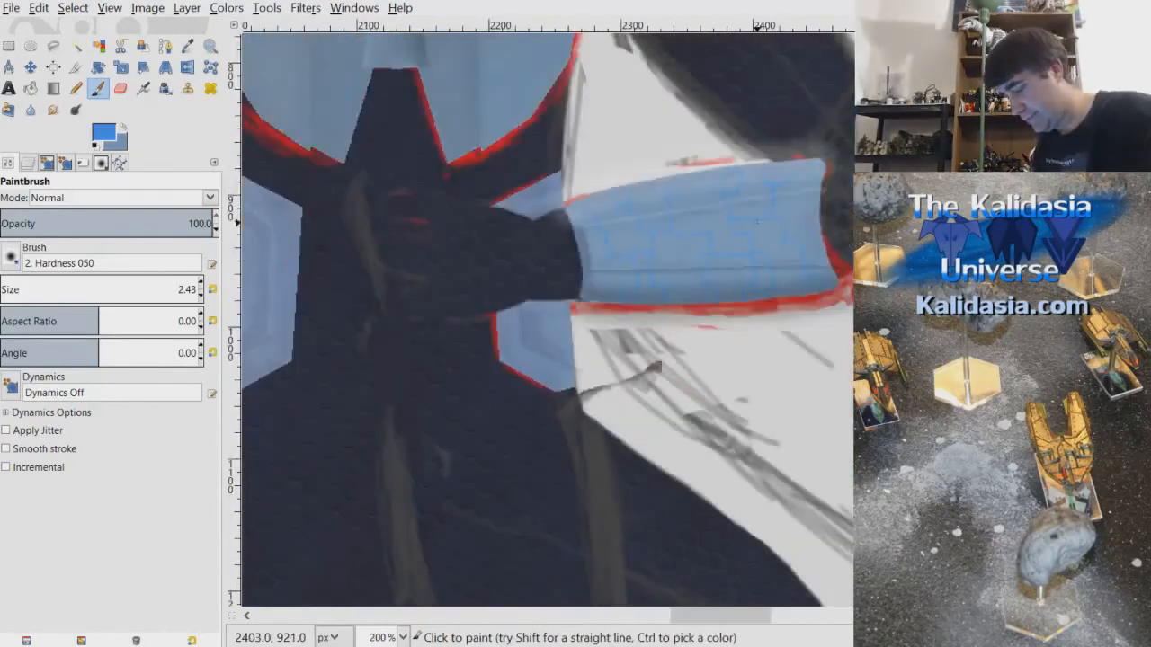
scroll(719, 287, "up", 2, "ctrl")
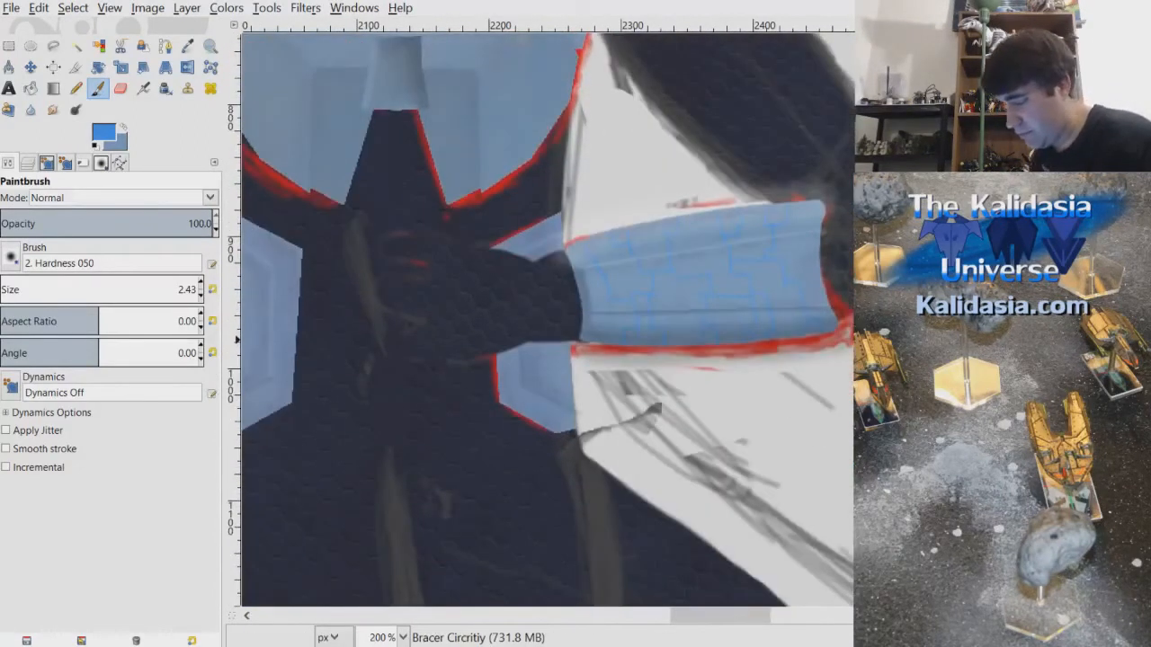
scroll(720, 288, "up", 4, "ctrl")
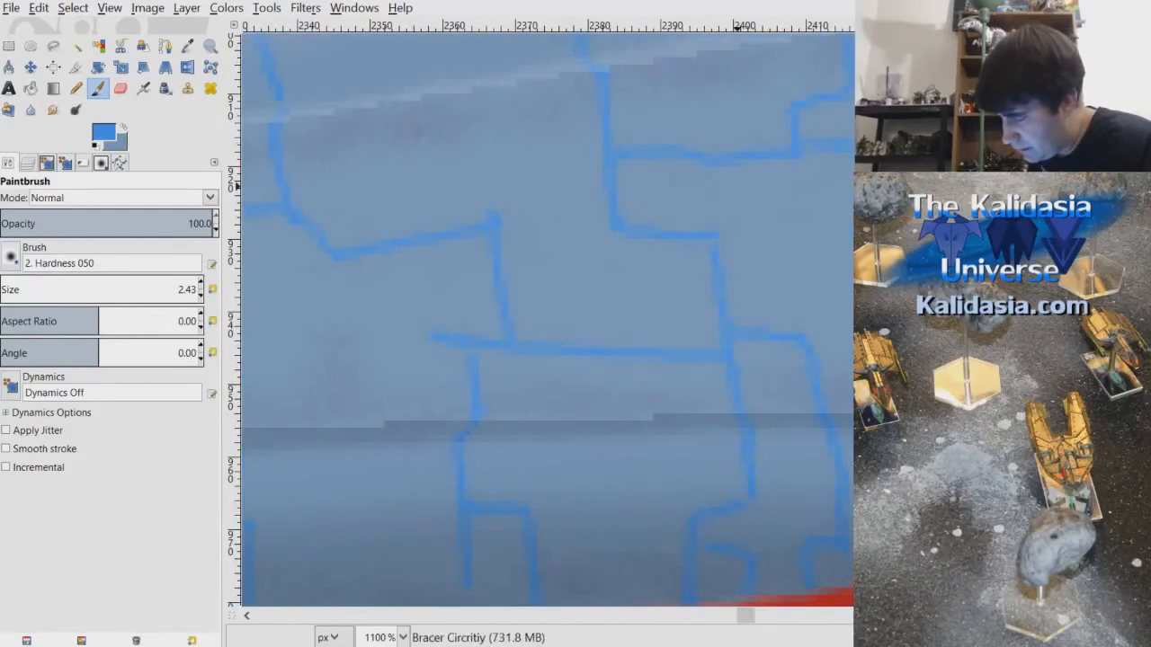
left_click(200, 294)
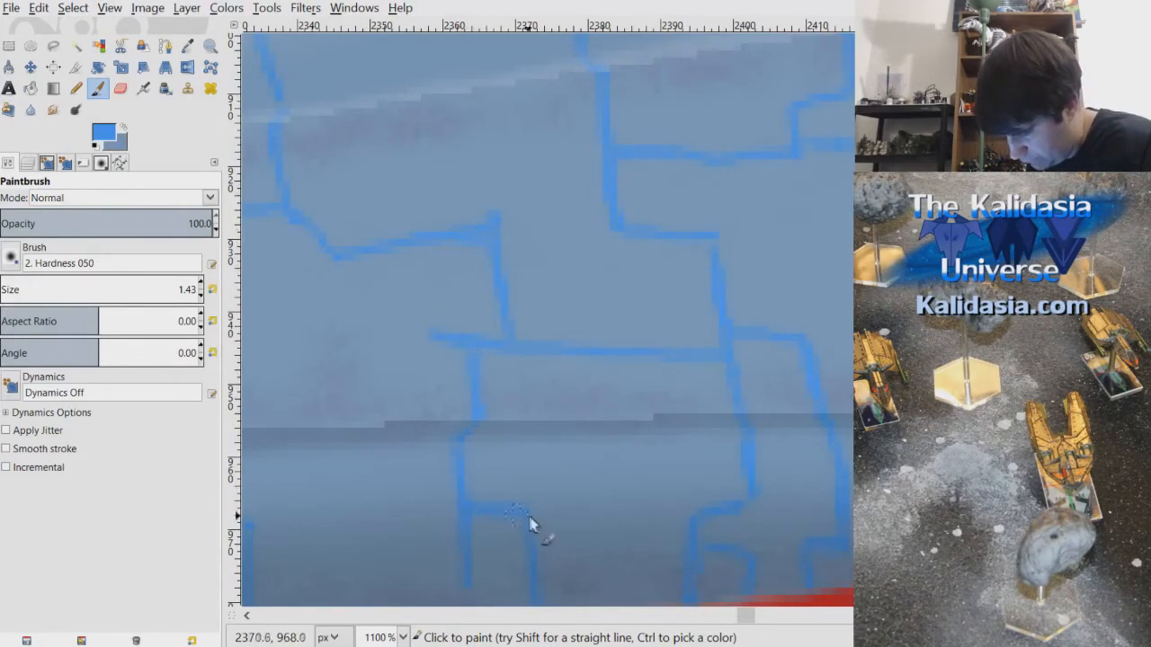
scroll(768, 290, "down", 3)
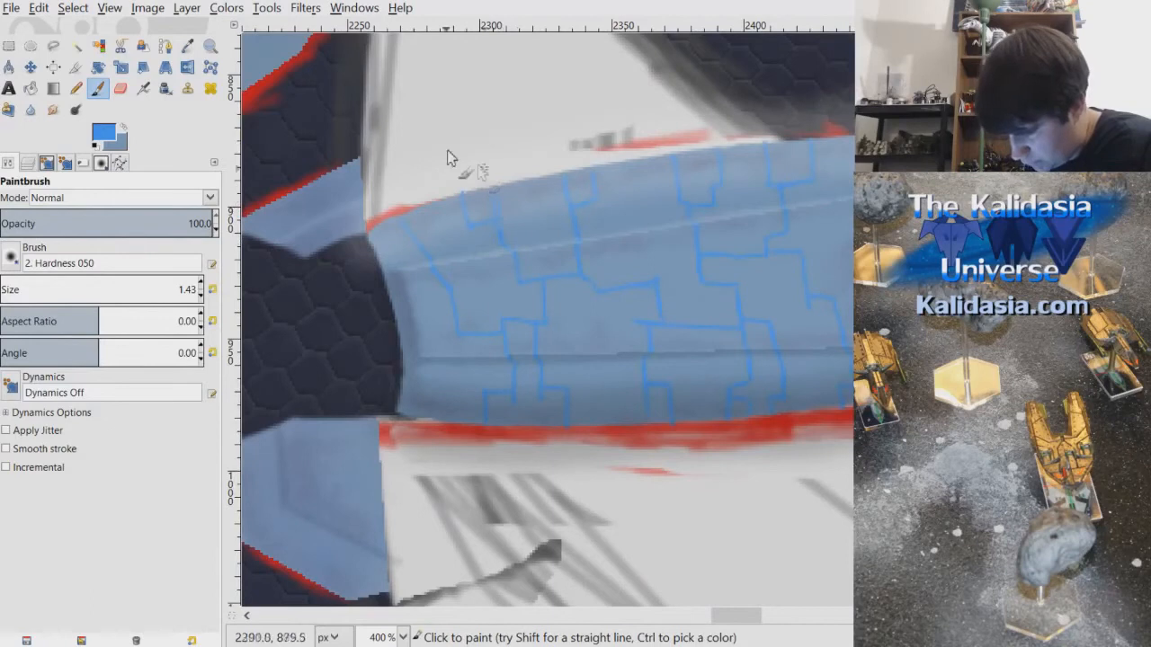
left_click(39, 8)
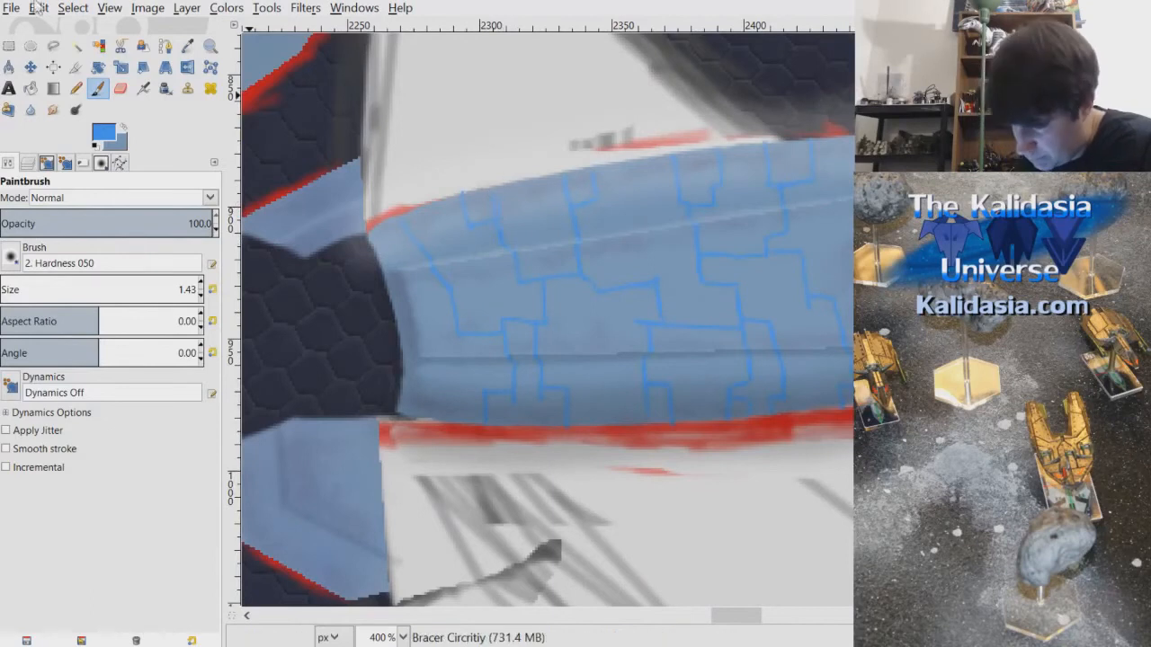
left_click(63, 38)
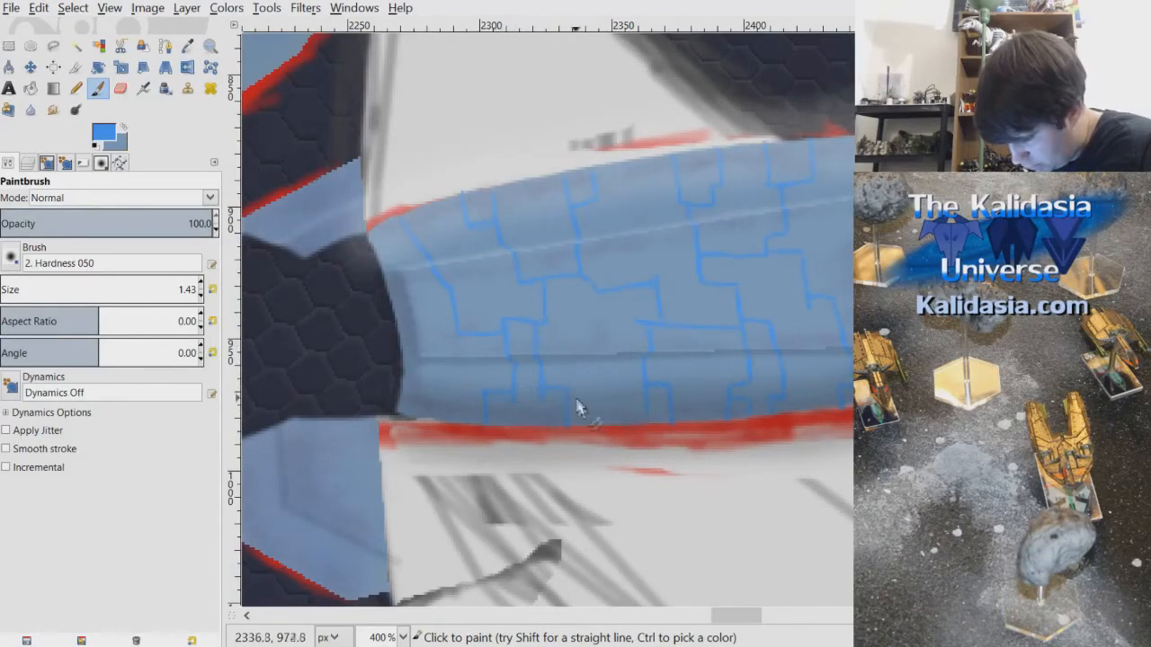
- Set the brush size to 10.09 and dab round blue node dots just below the upper ridge on the bracer's elbow half
left_click_drag(743, 615, 758, 626)
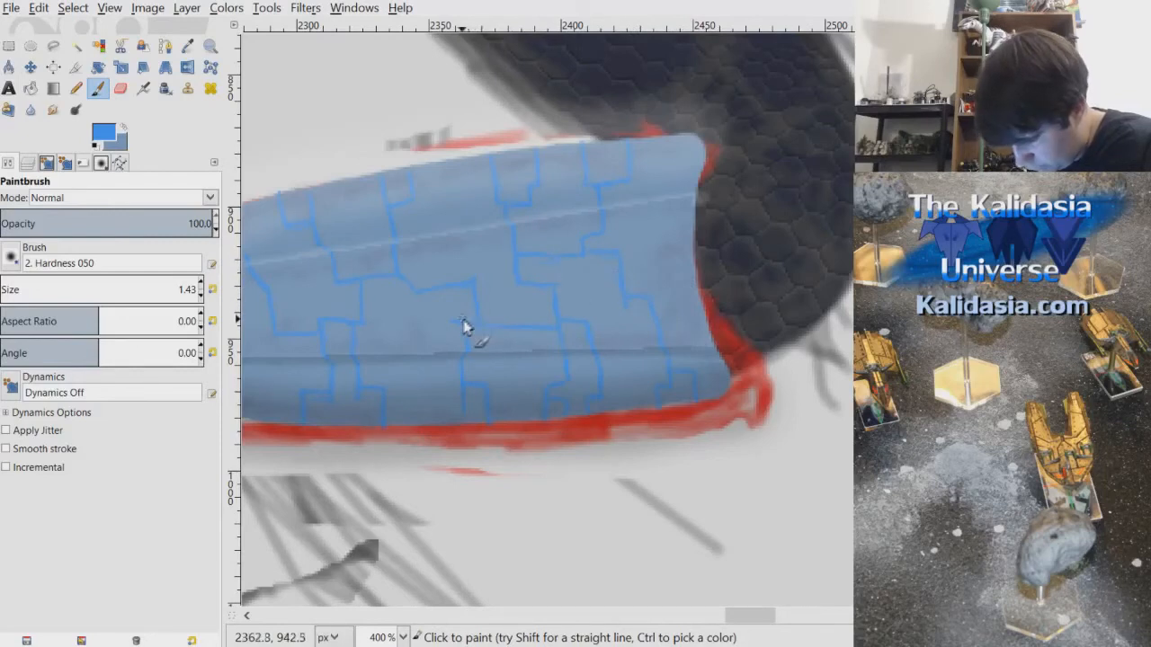
scroll(658, 297, "down", 2)
scroll(659, 301, "down", 2)
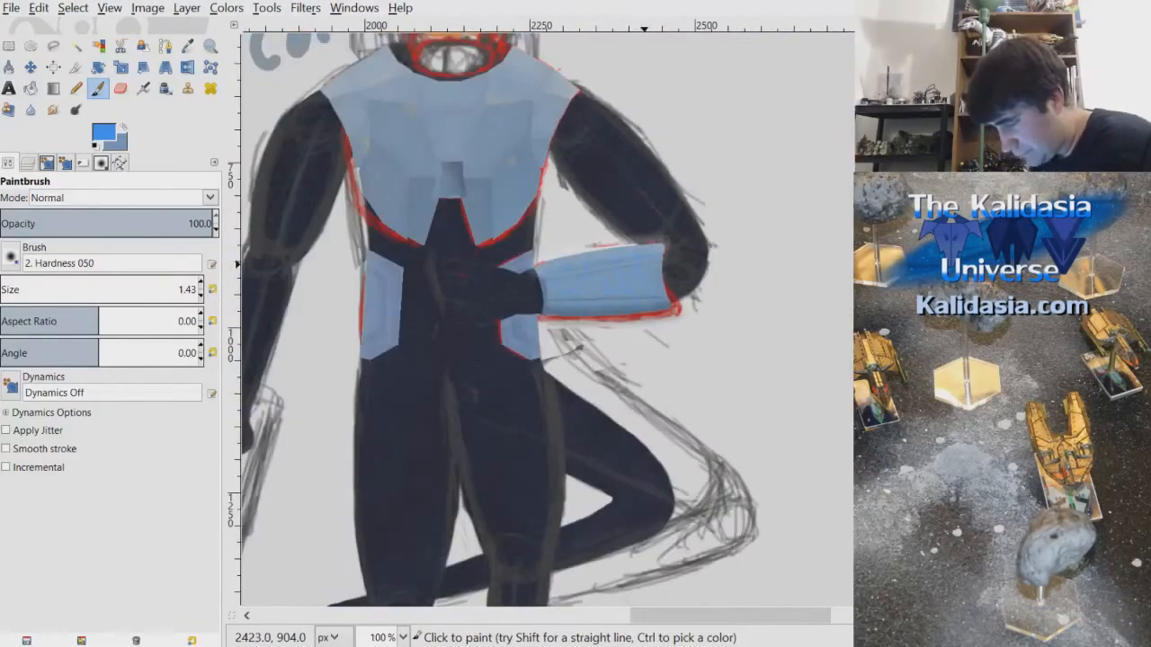
scroll(646, 268, "up", 4)
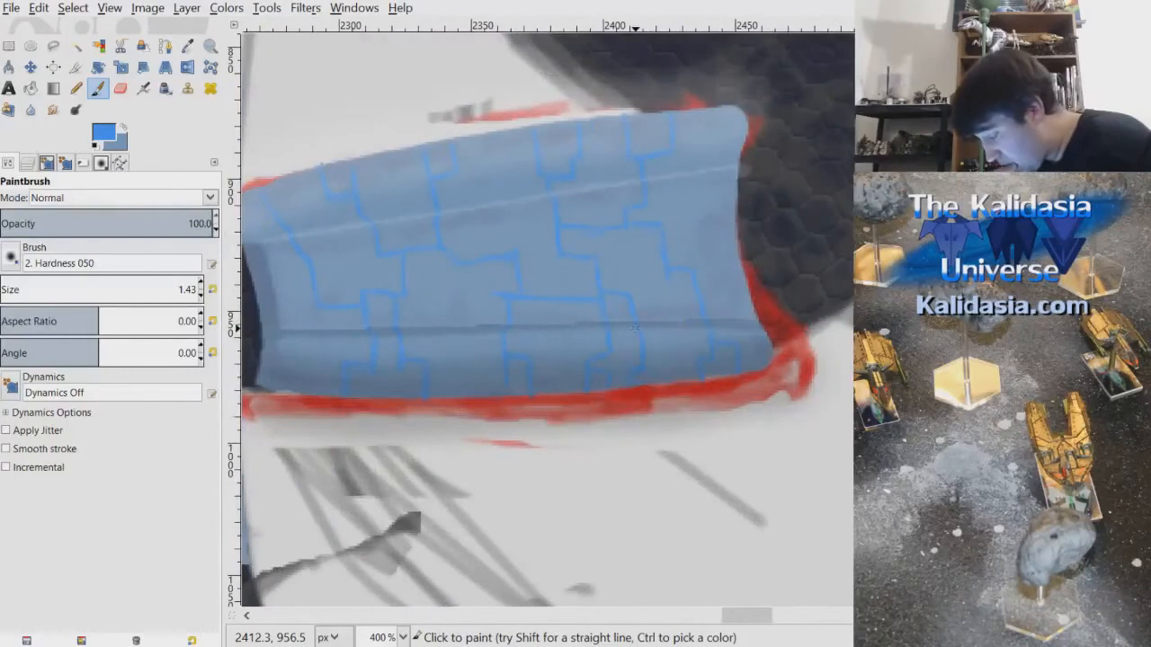
mouse_move(751, 615)
left_mouse_down()
mouse_move(762, 626)
mouse_move(748, 621)
left_mouse_up()
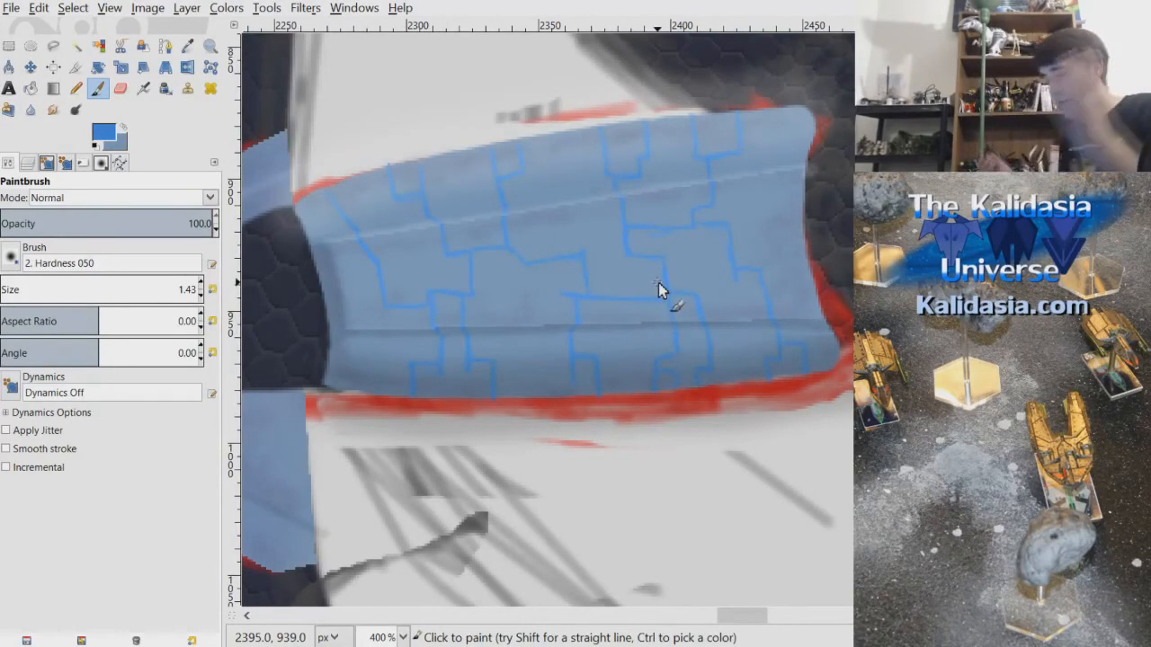
left_click(116, 284)
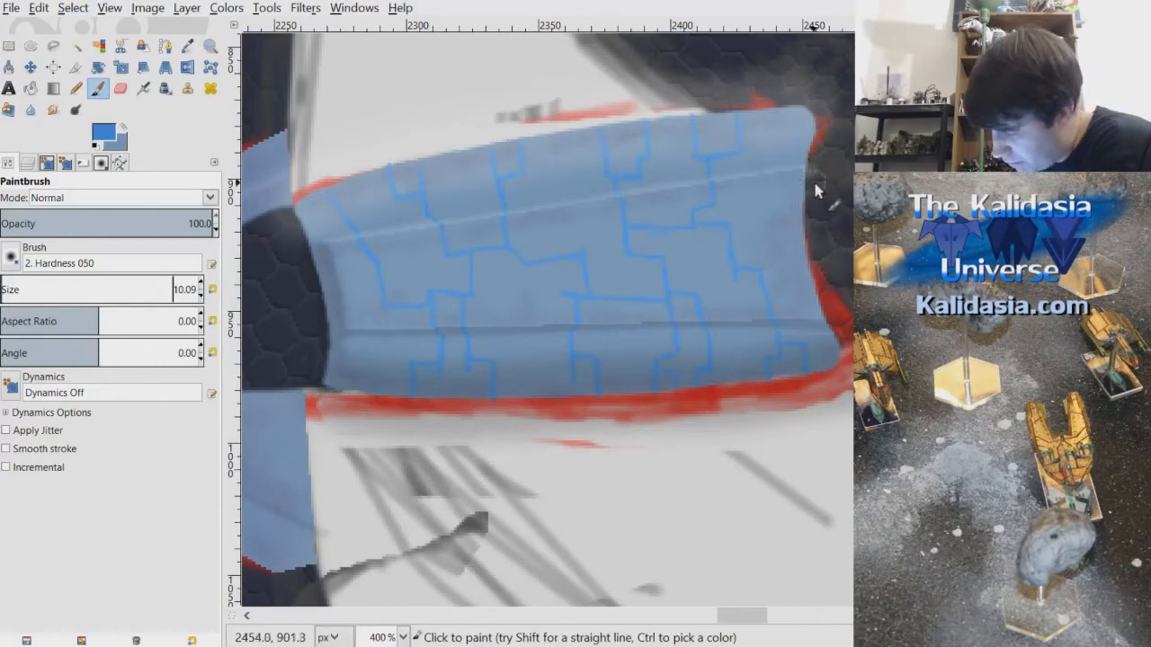
scroll(793, 224, "up", 1)
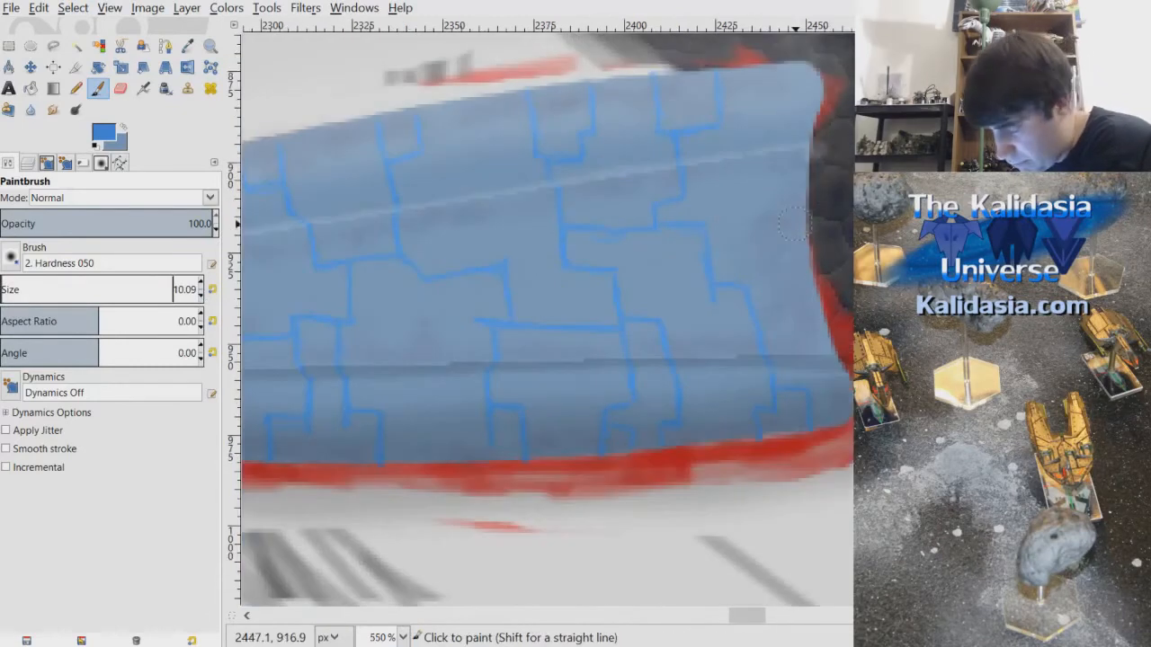
left_click(776, 180)
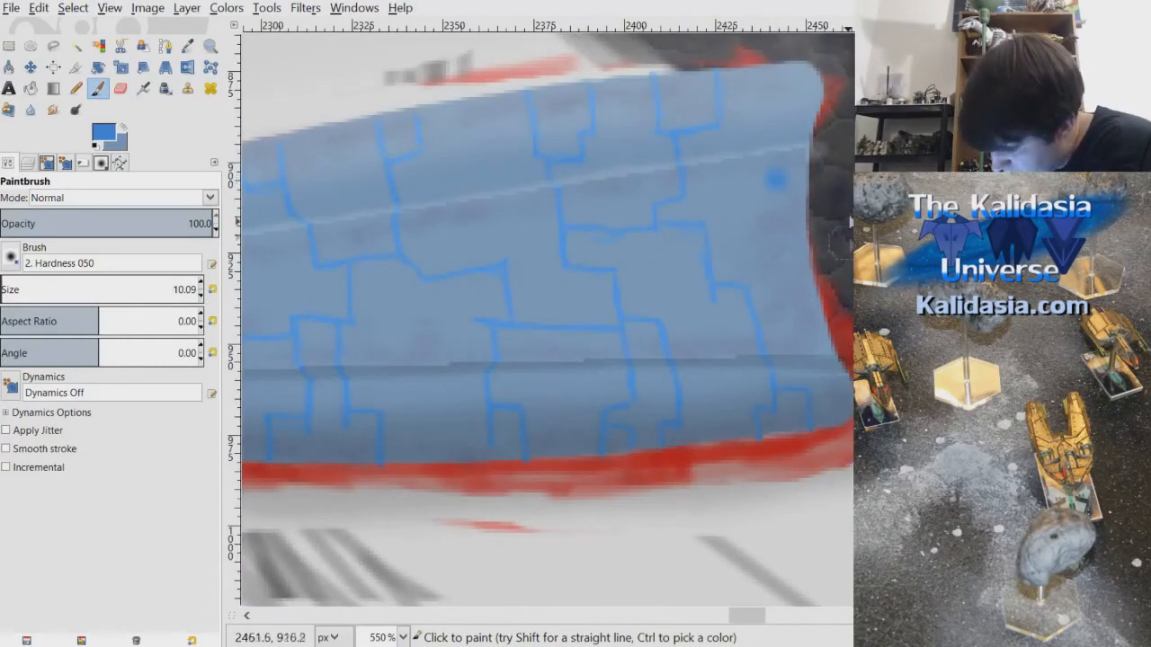
left_click(617, 195)
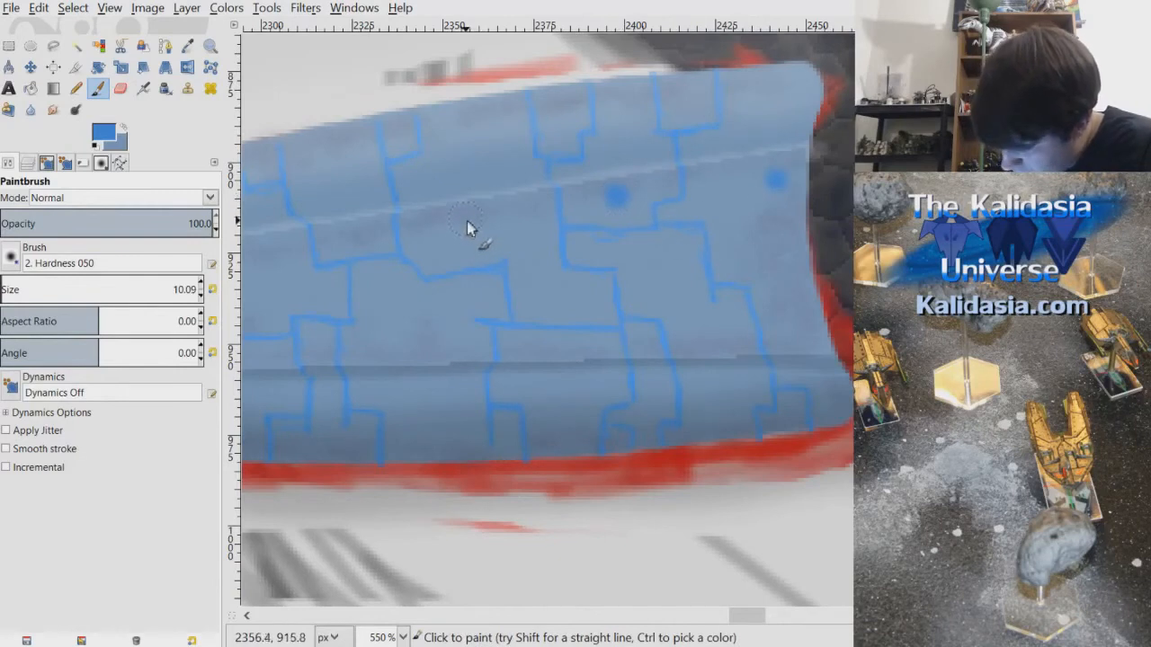
- Dab more node dots below the upper ridge on the wrist half and a row along the lower ridge from wrist to elbow
left_click_drag(751, 617, 747, 632)
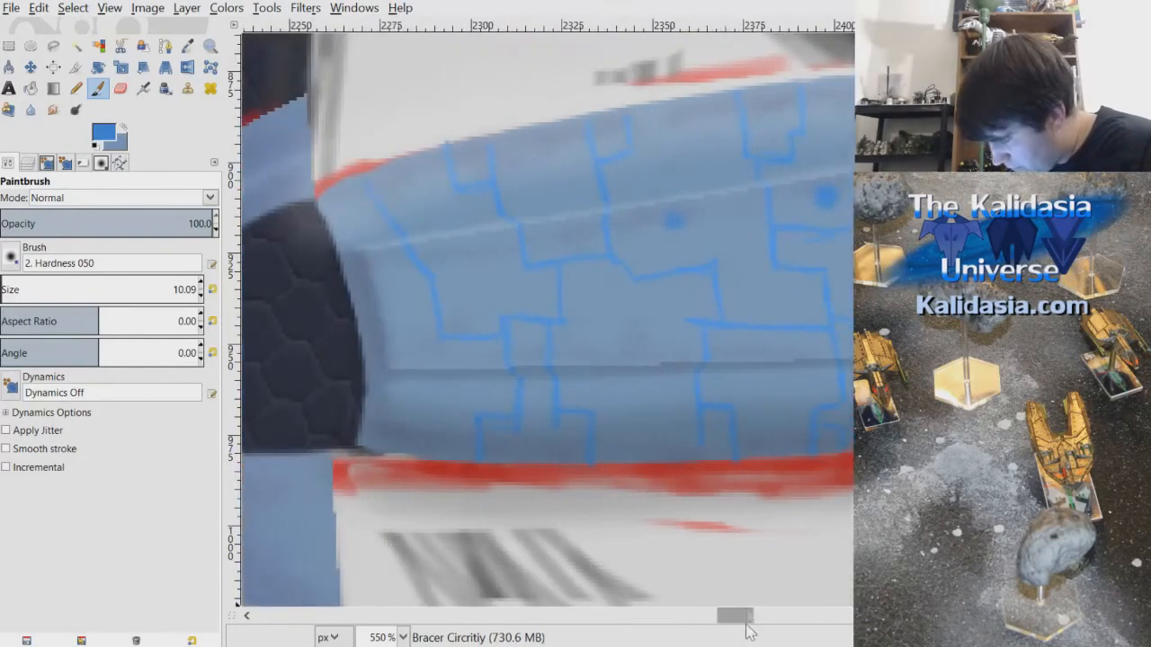
left_click(552, 238)
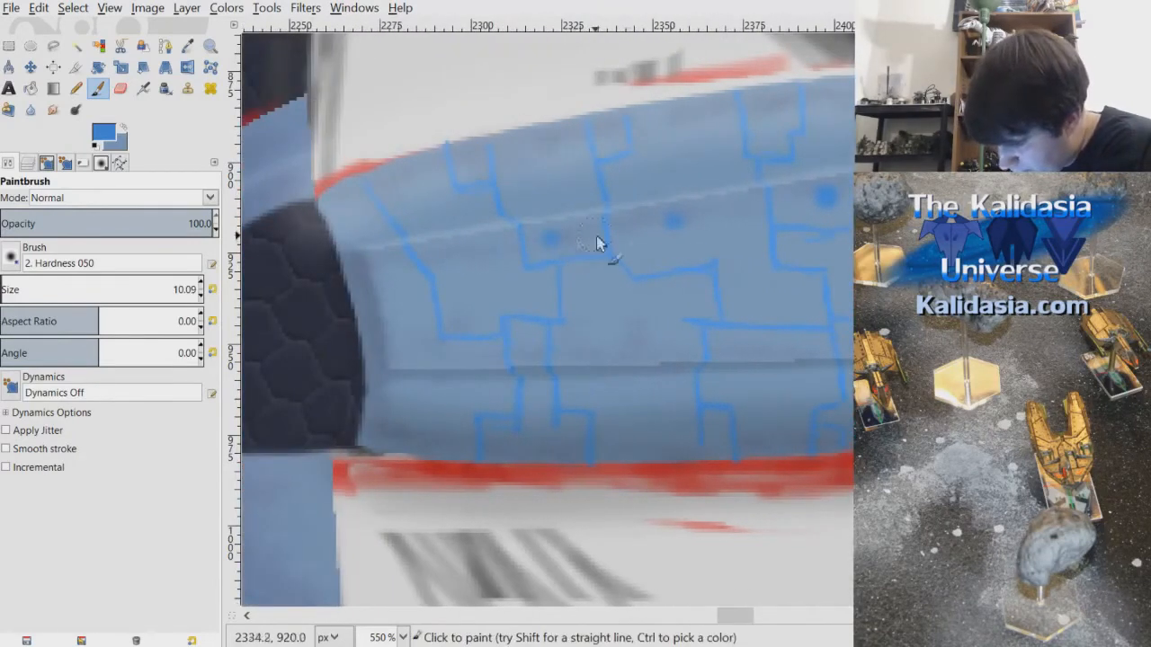
left_click(447, 255)
left_click(455, 354)
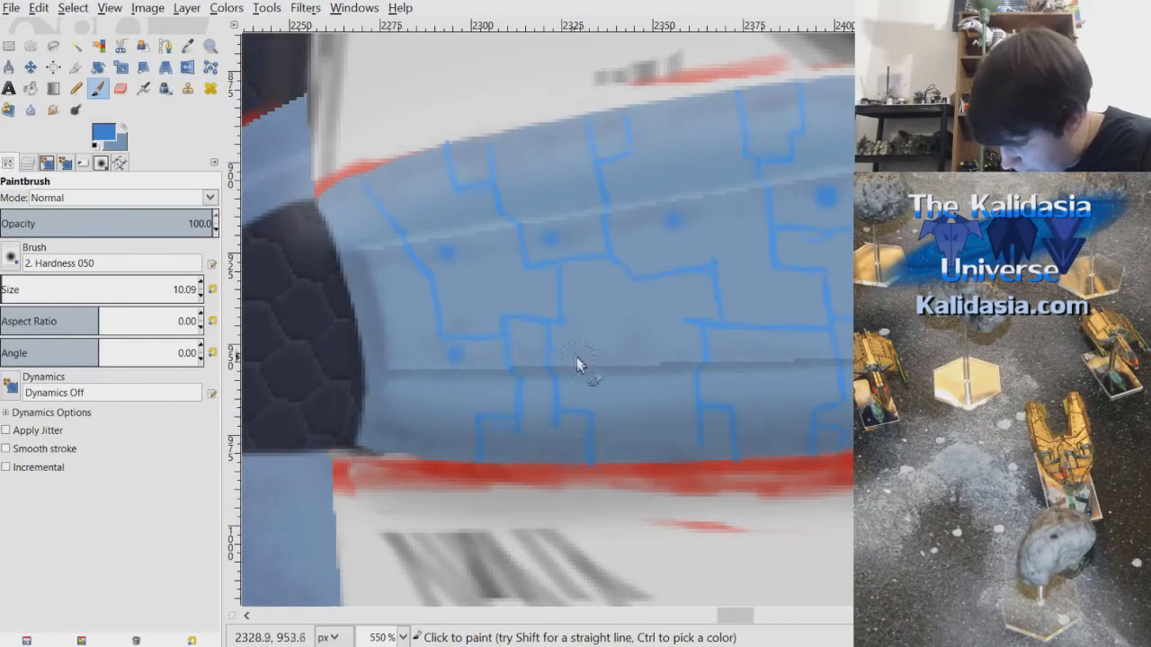
left_click(569, 346)
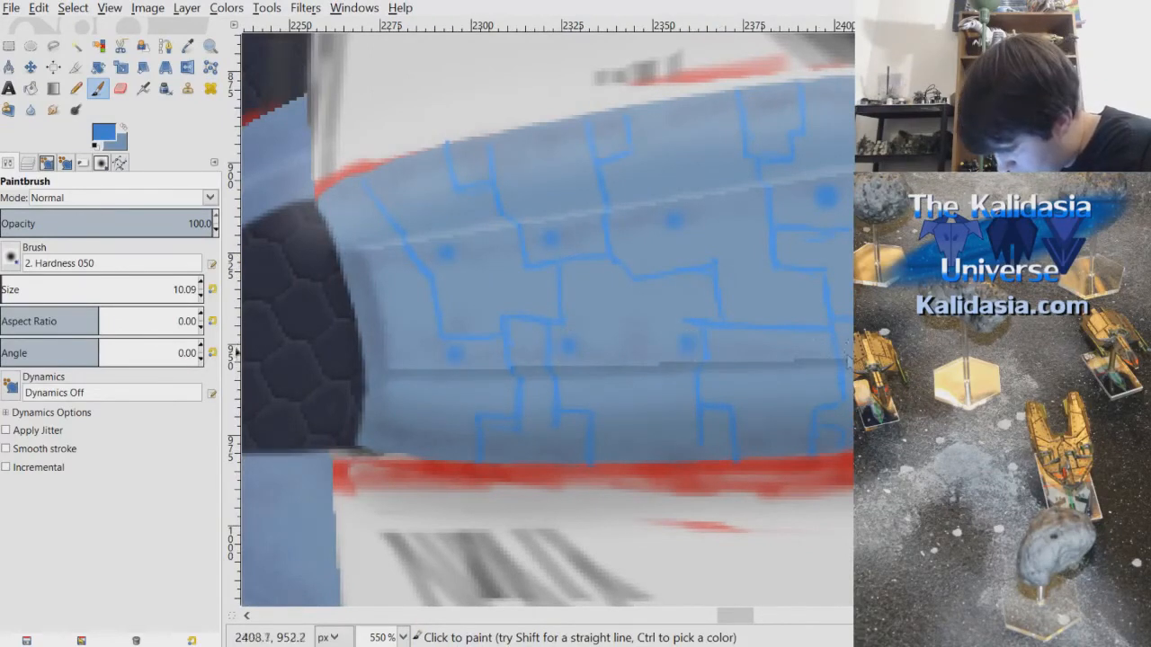
left_click_drag(745, 616, 756, 617)
left_click(665, 344)
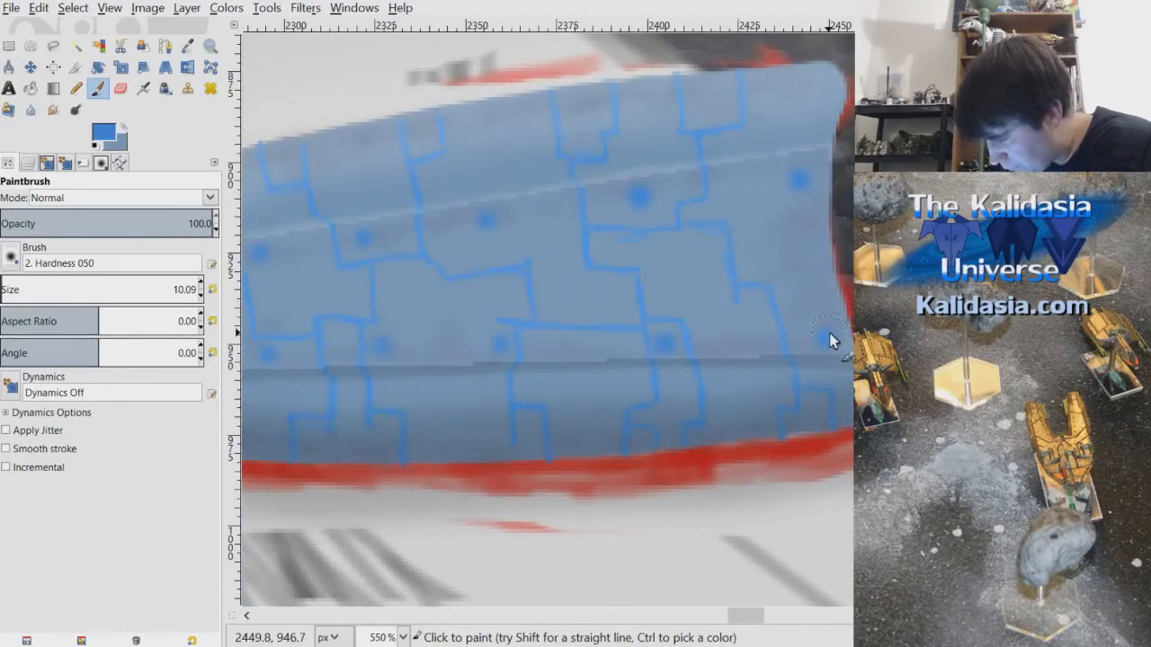
- Reduce the brush size to 5.09 and strengthen the centres of the node dots below the upper ridge, from the elbow end to mid-bracer
scroll(774, 279, "down", 1)
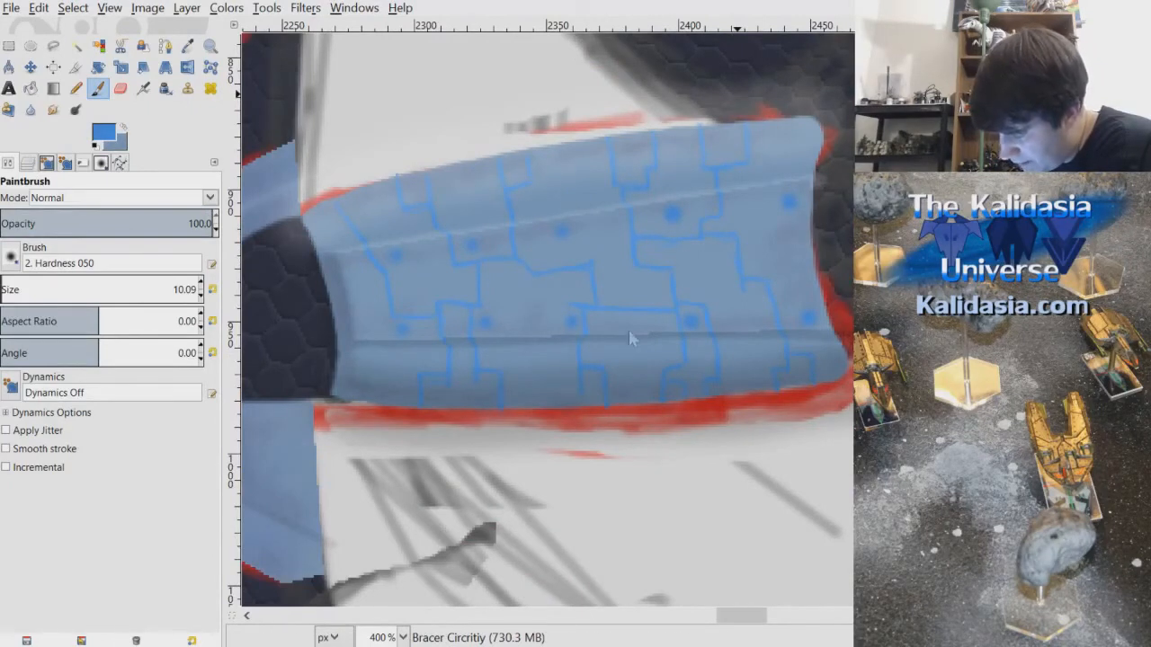
left_click(200, 295)
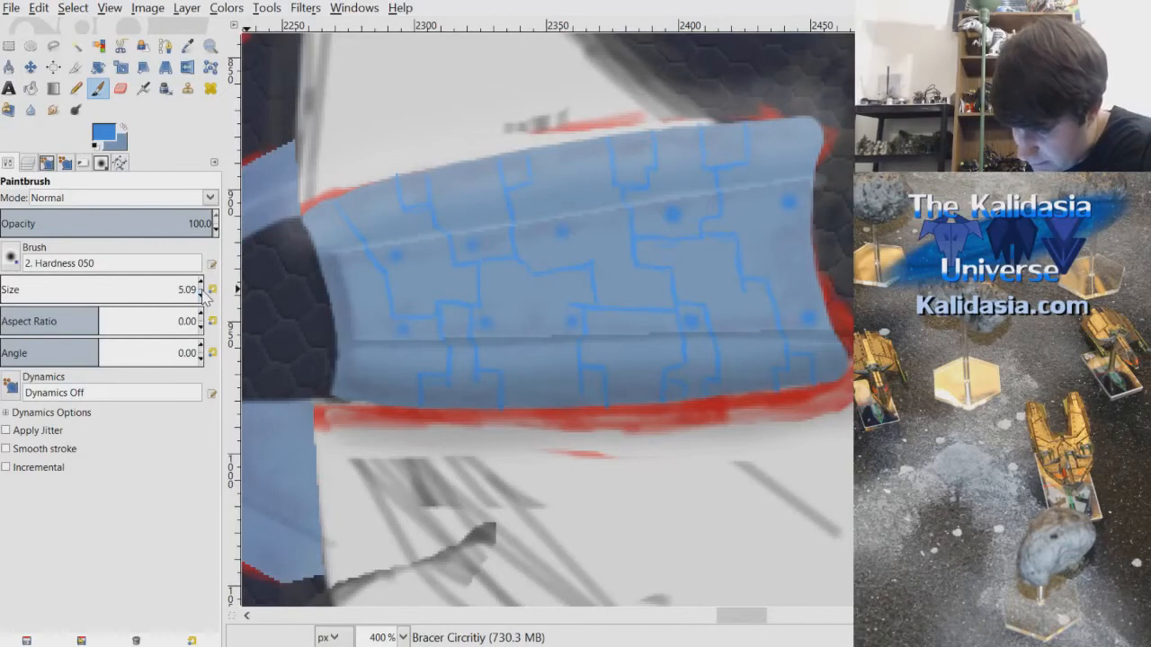
scroll(737, 204, "up", 2)
left_click_drag(753, 616, 759, 615)
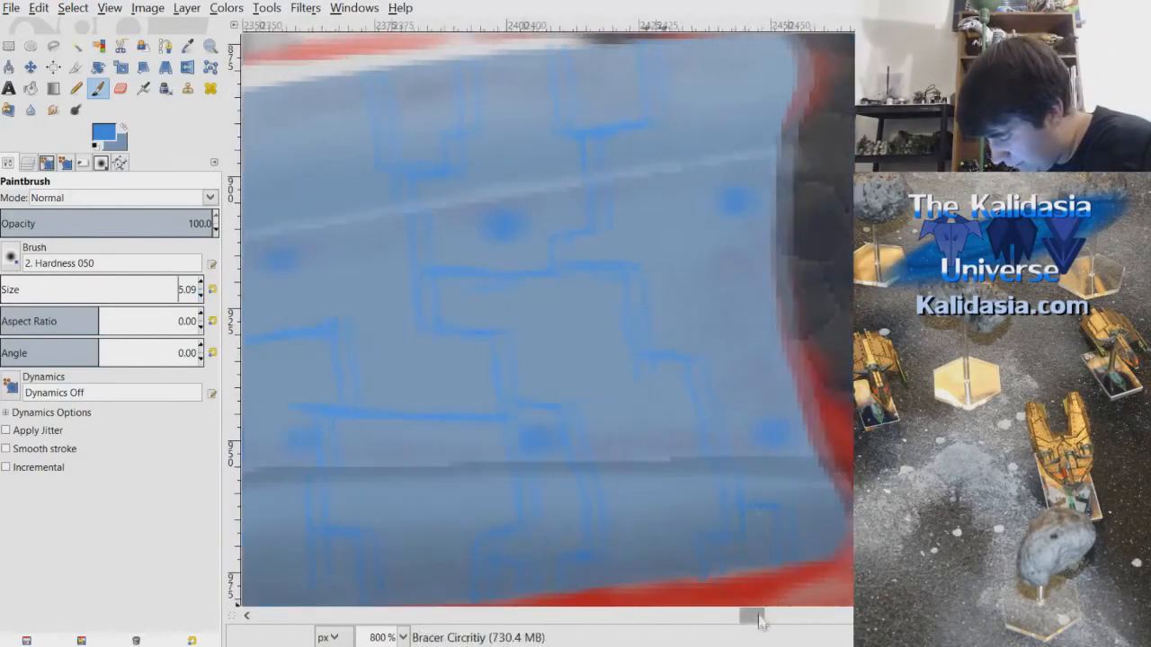
left_click(729, 202)
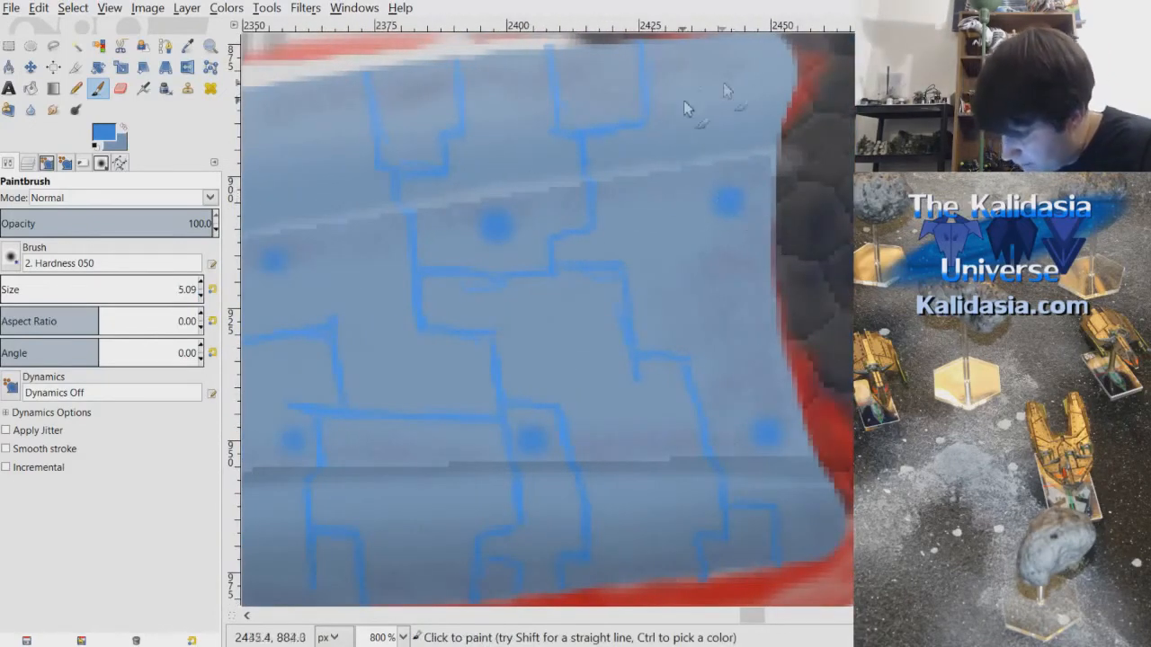
left_click(496, 226)
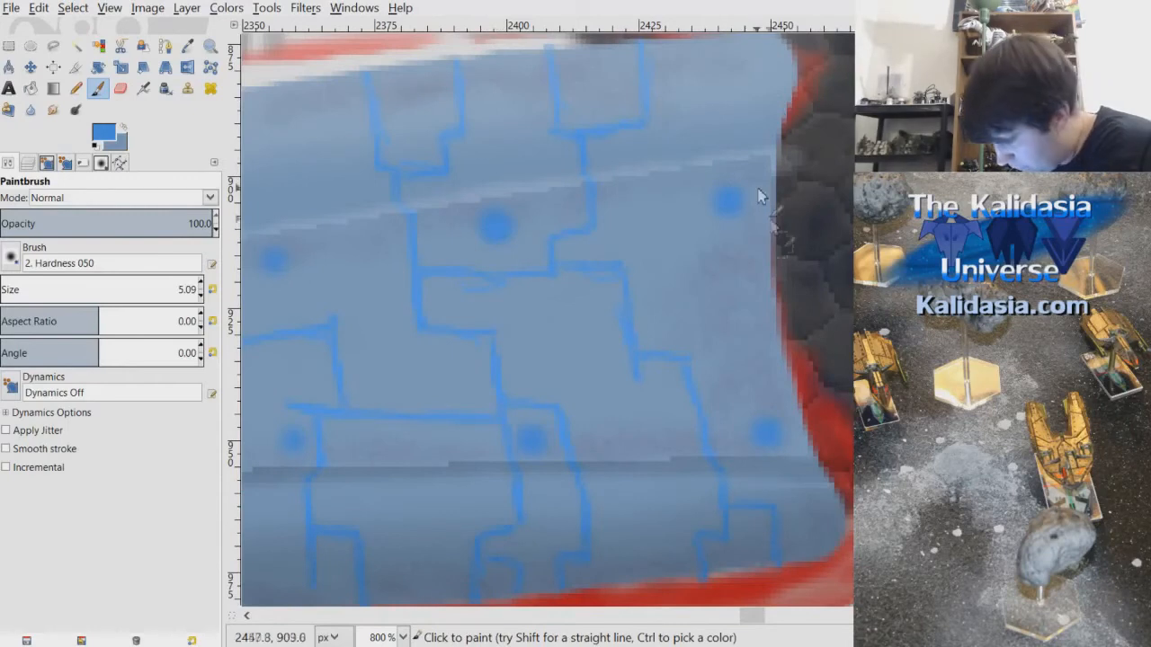
left_click_drag(753, 617, 744, 617)
left_click(460, 262)
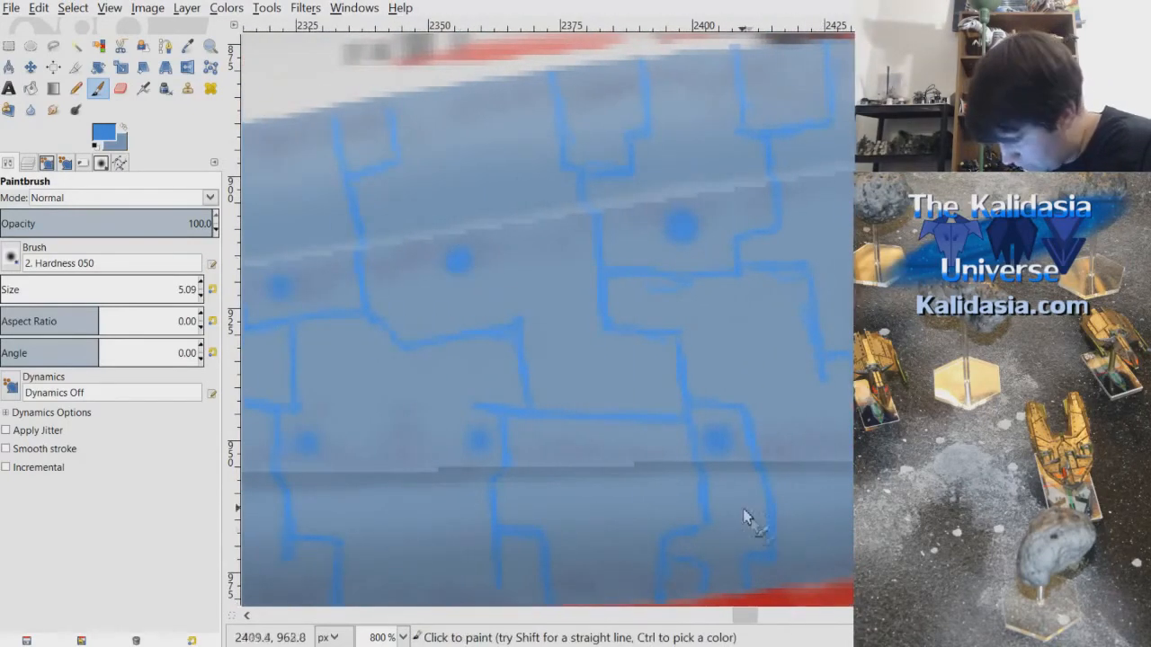
- Strengthen the centres of the wrist-half node dots and of the dots along the lower ridge to the elbow end
left_click_drag(742, 617, 737, 615)
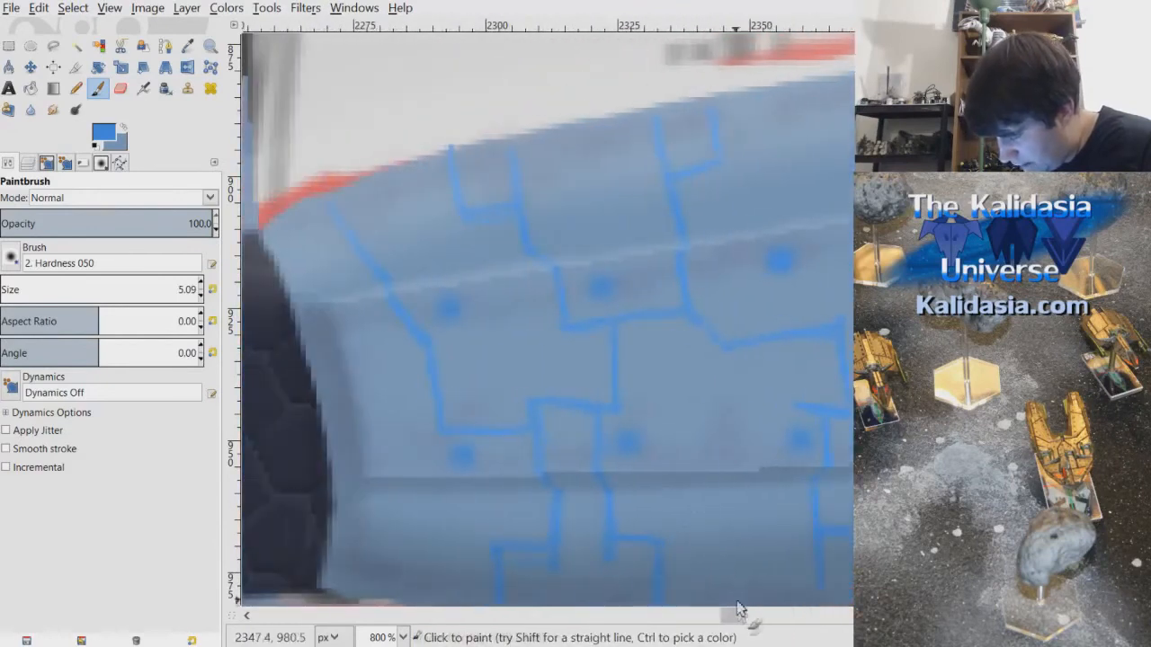
left_click(601, 288)
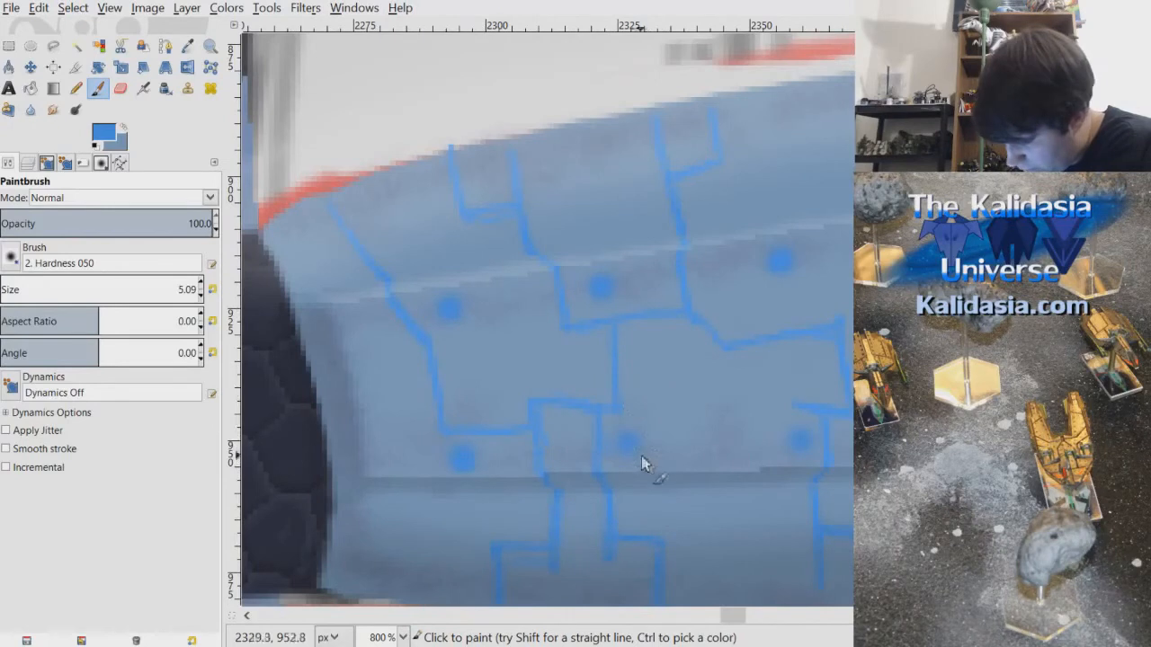
scroll(731, 617, "right", 3)
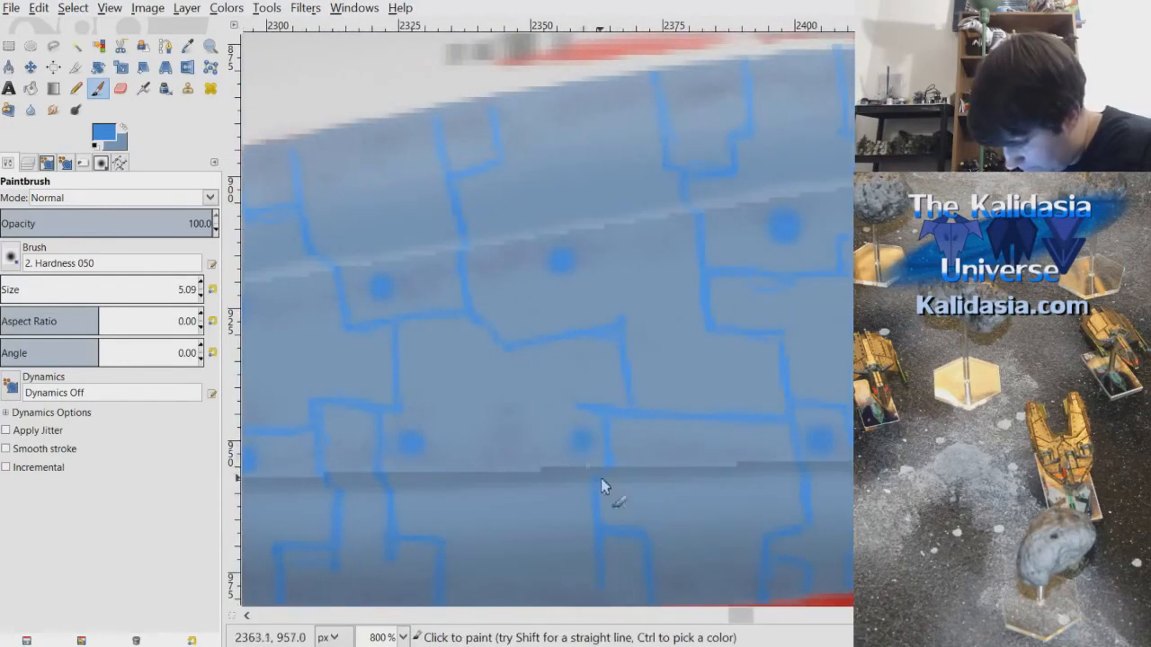
scroll(744, 617, "right", 3)
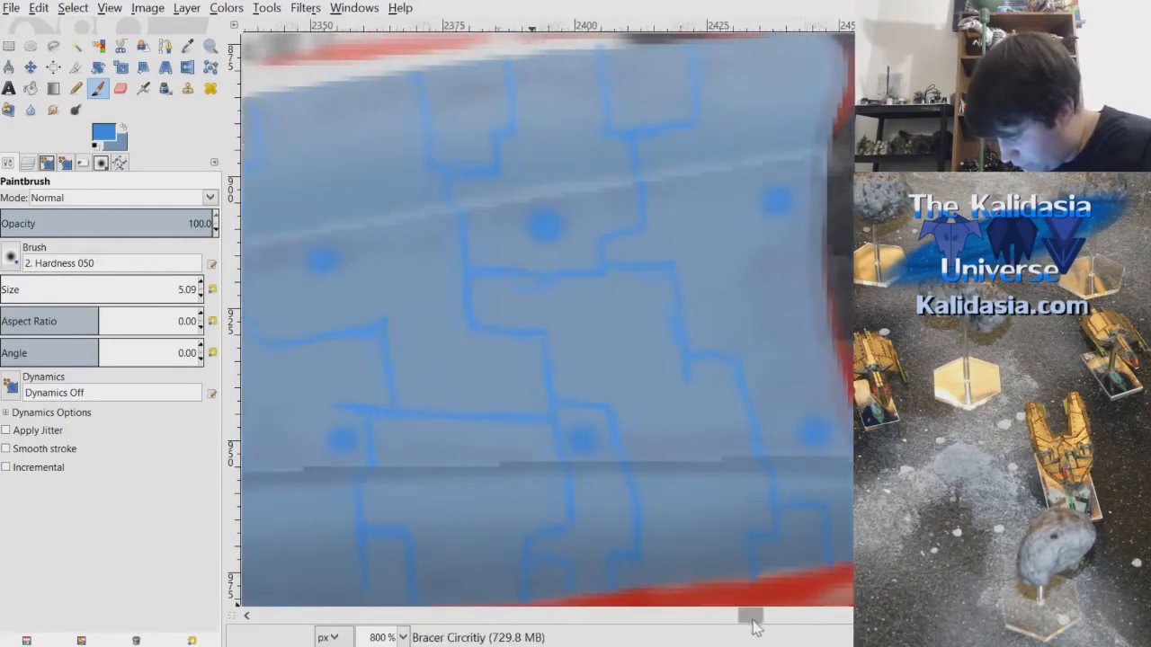
left_click(801, 436)
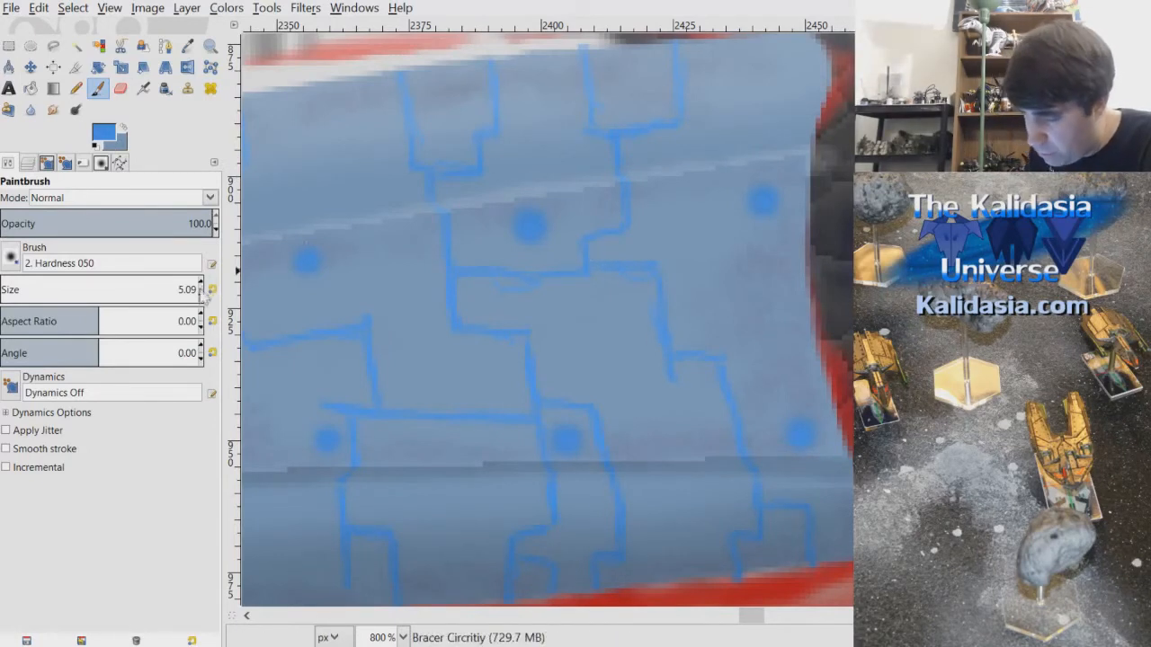
- Reduce the brush size to 3.09 and deepen the centres of the bracer's node dots in both rows, from elbow to wrist
scroll(806, 251, "up", 1, "ctrl")
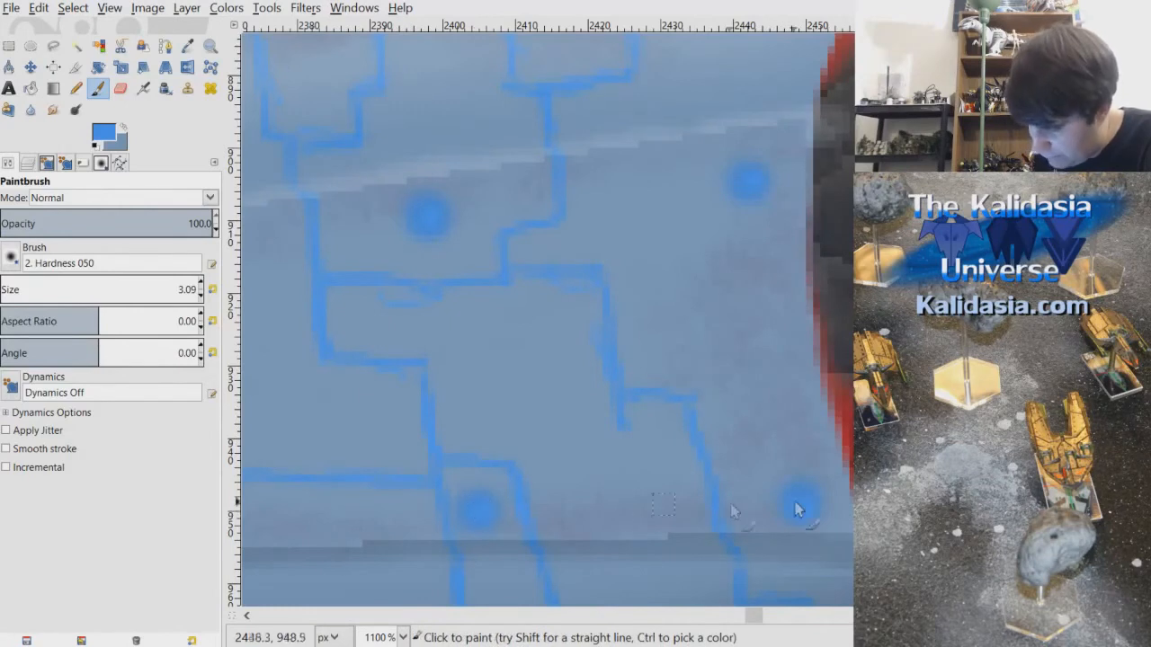
left_click_drag(763, 620, 742, 618)
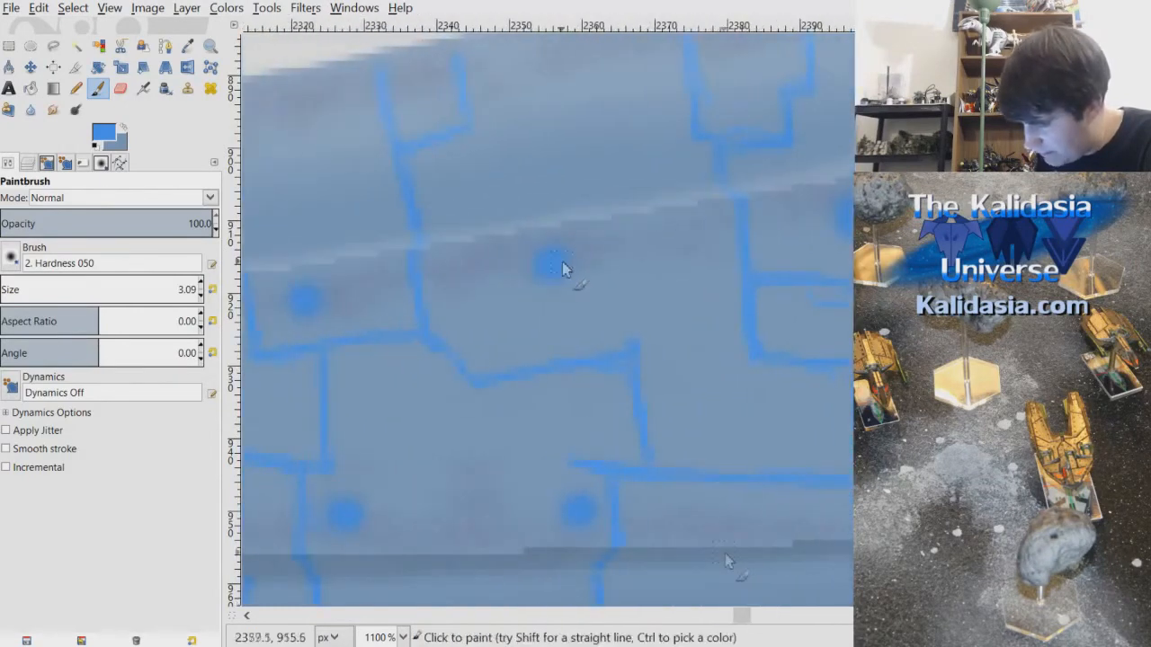
left_click(552, 264)
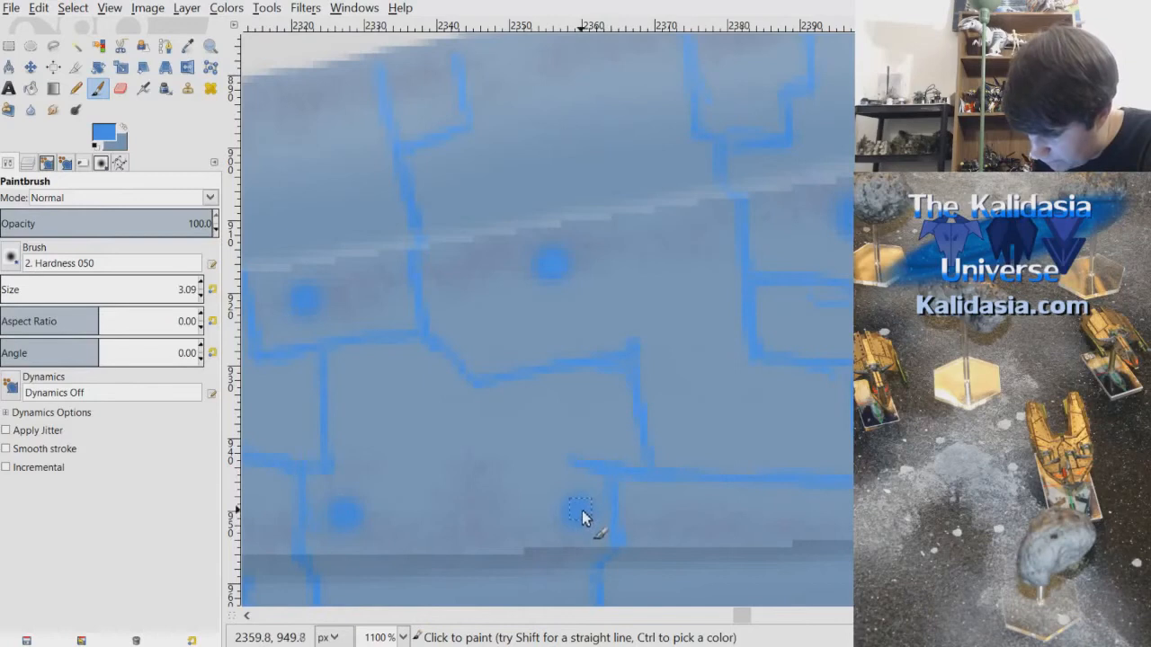
left_click_drag(741, 618, 735, 618)
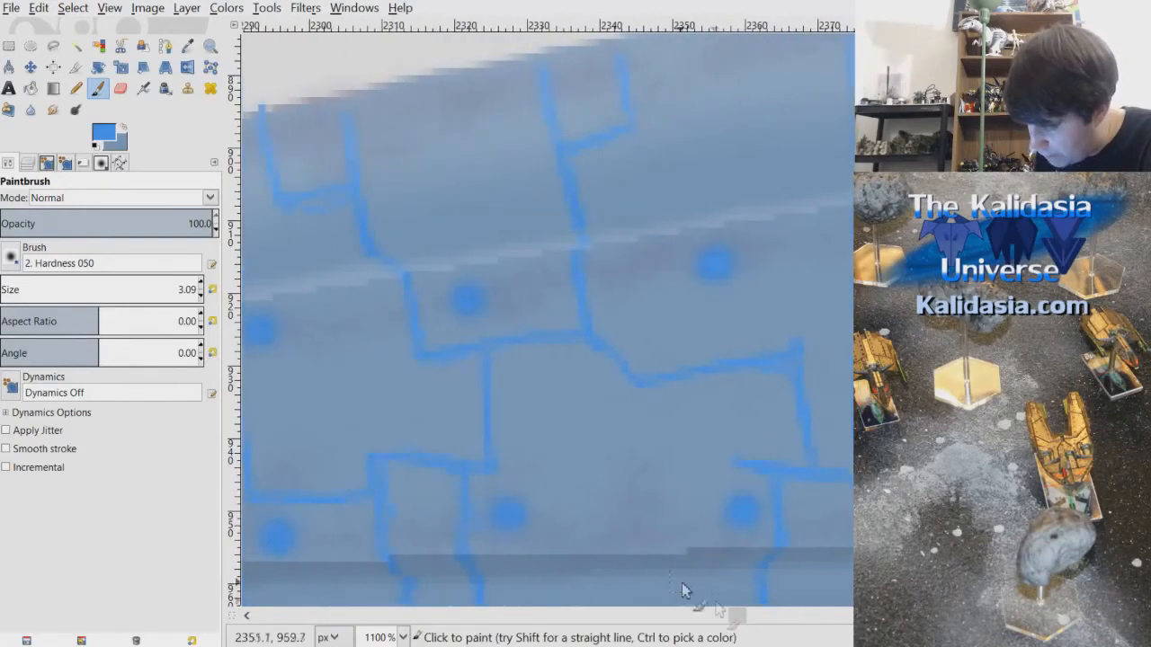
left_click(508, 515)
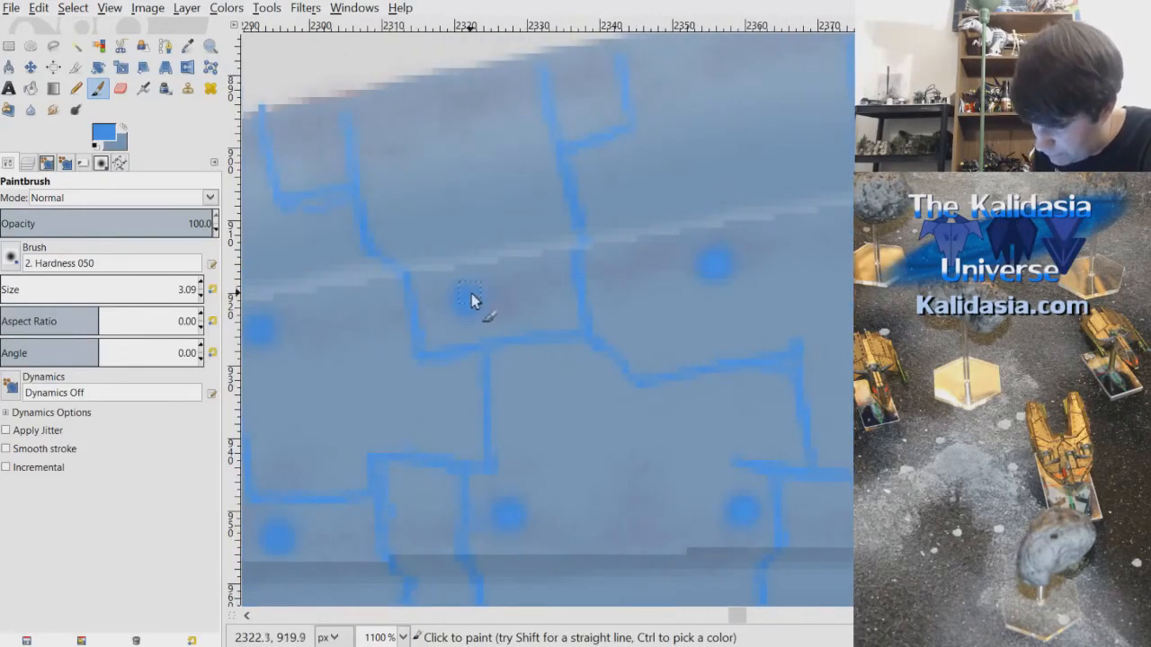
left_click_drag(738, 618, 729, 618)
left_click(516, 330)
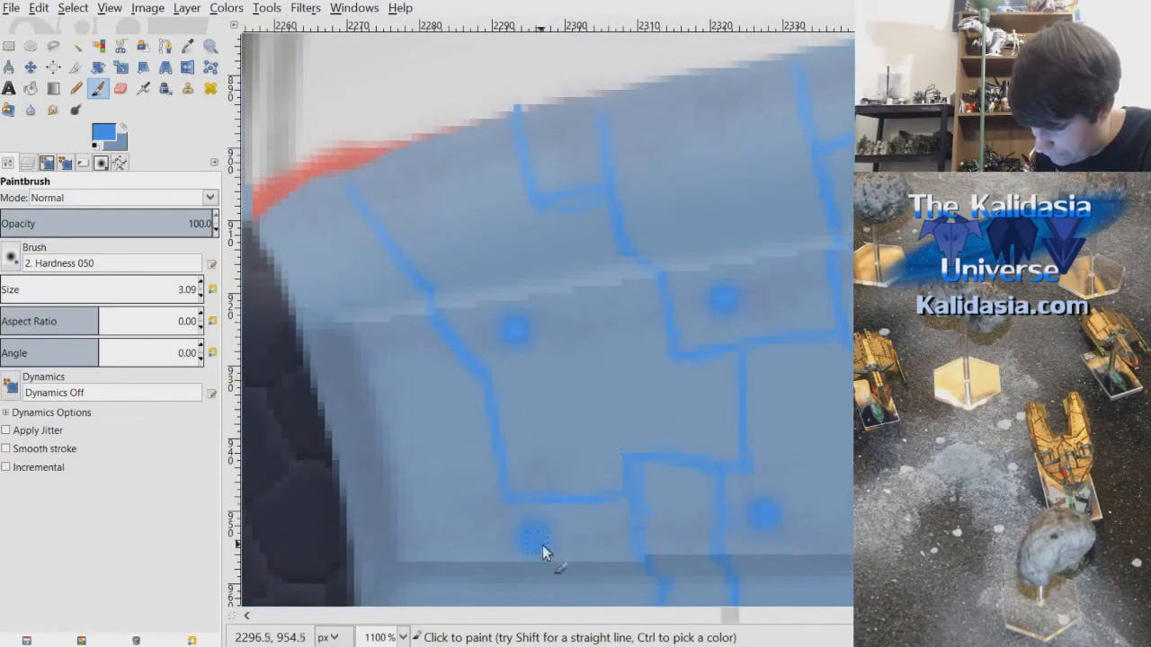
- Examine the finished bracer against the whole figure, from the vest and arms down the legs to the unpainted feet
key("minus")
key("minus")
key("minus")
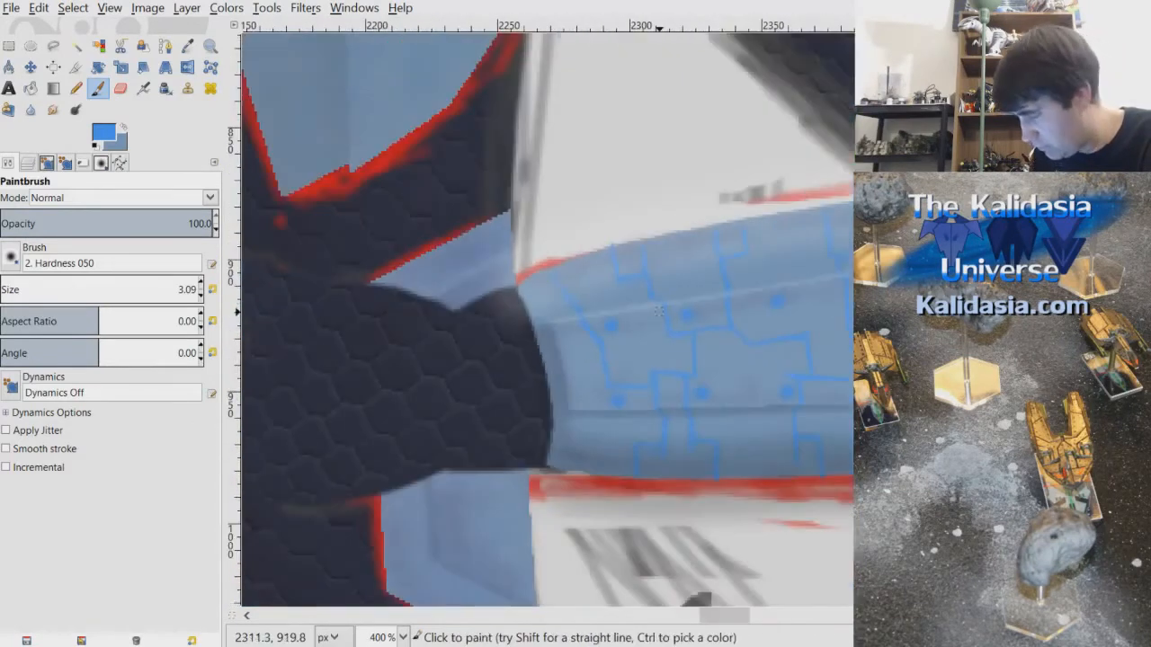
left_click_drag(736, 620, 746, 623)
scroll(689, 301, "down", 2)
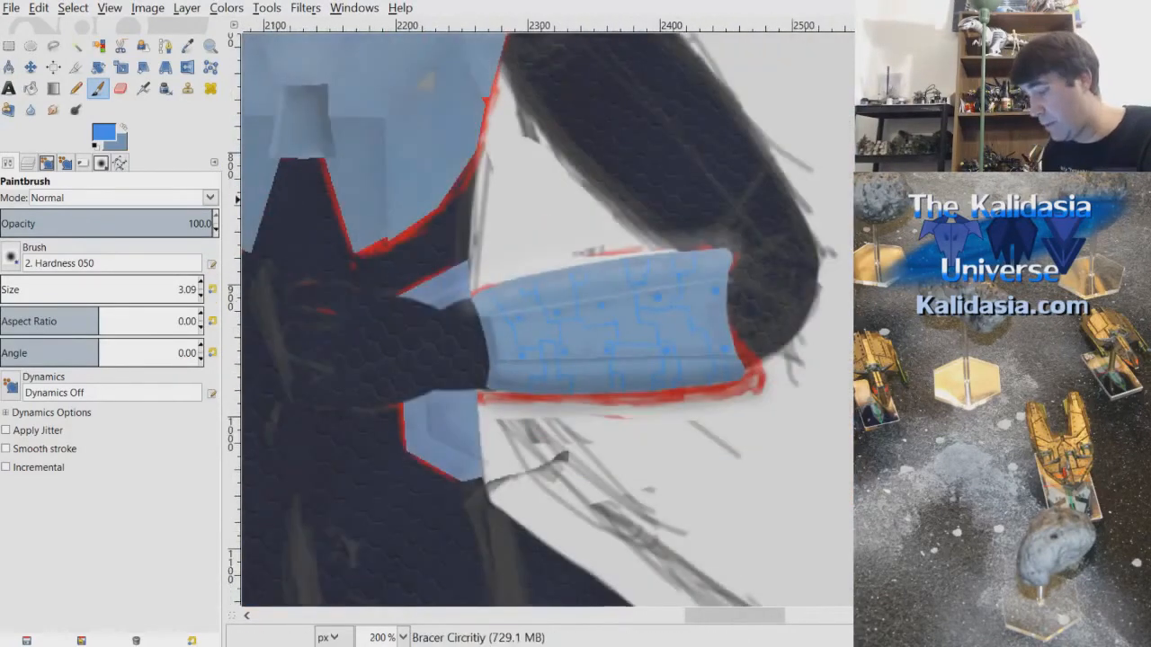
mouse_move(876, 200)
left_mouse_down()
mouse_move(876, 182)
mouse_move(876, 191)
left_mouse_up()
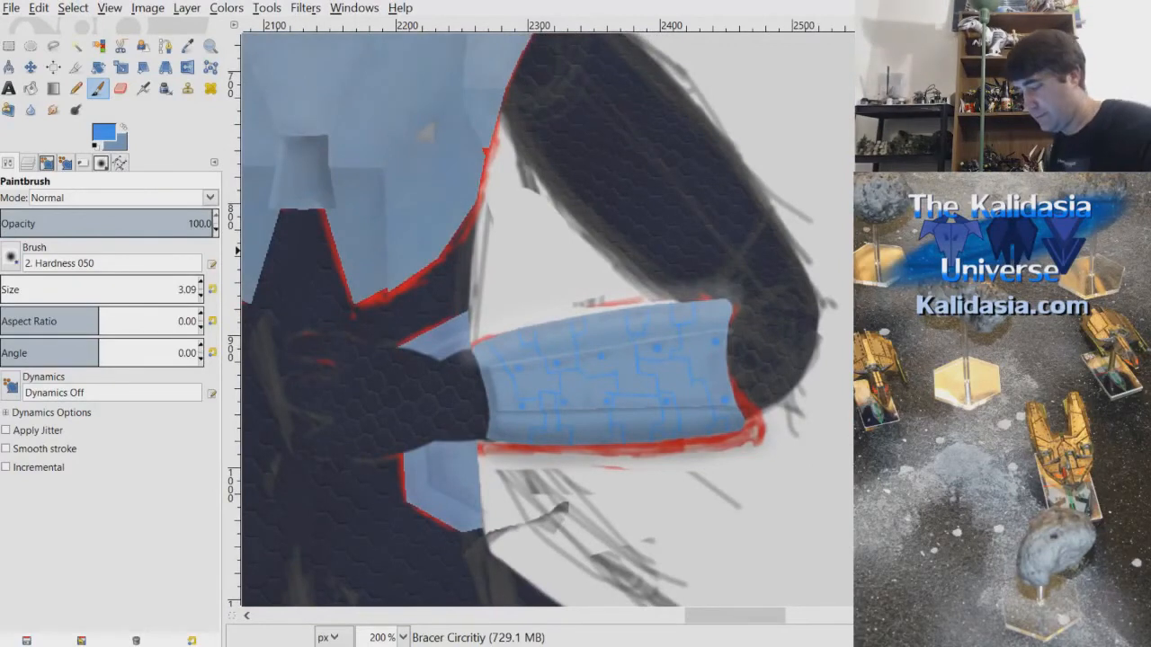
scroll(739, 306, "down", 3)
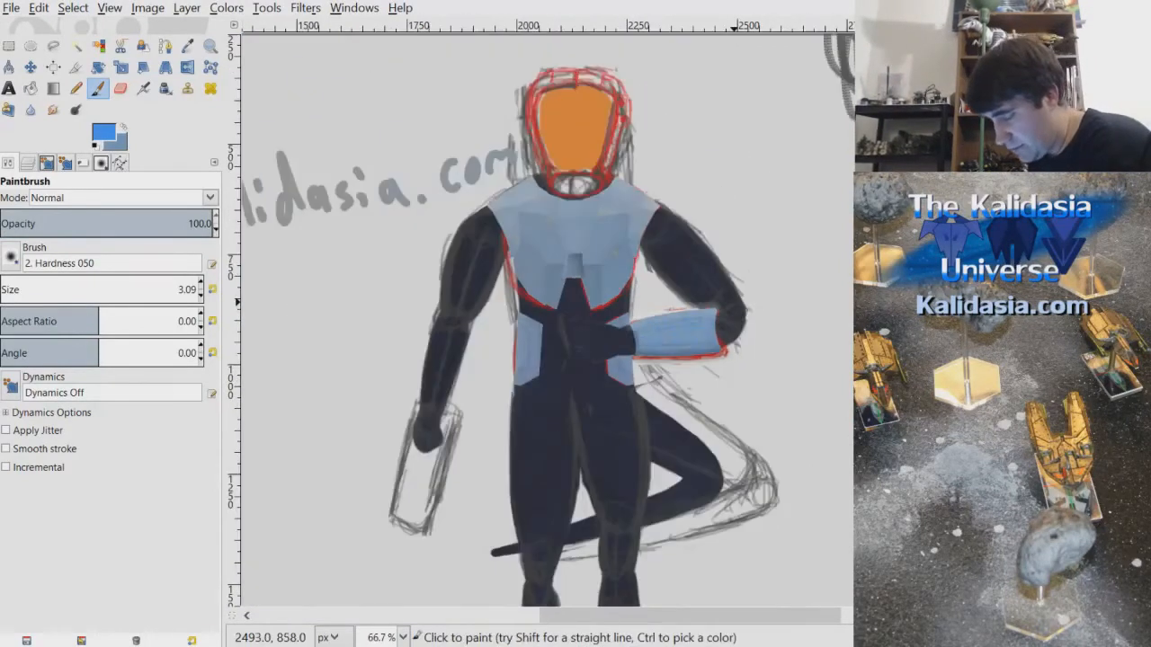
scroll(737, 309, "up", 1)
scroll(737, 310, "down", 2)
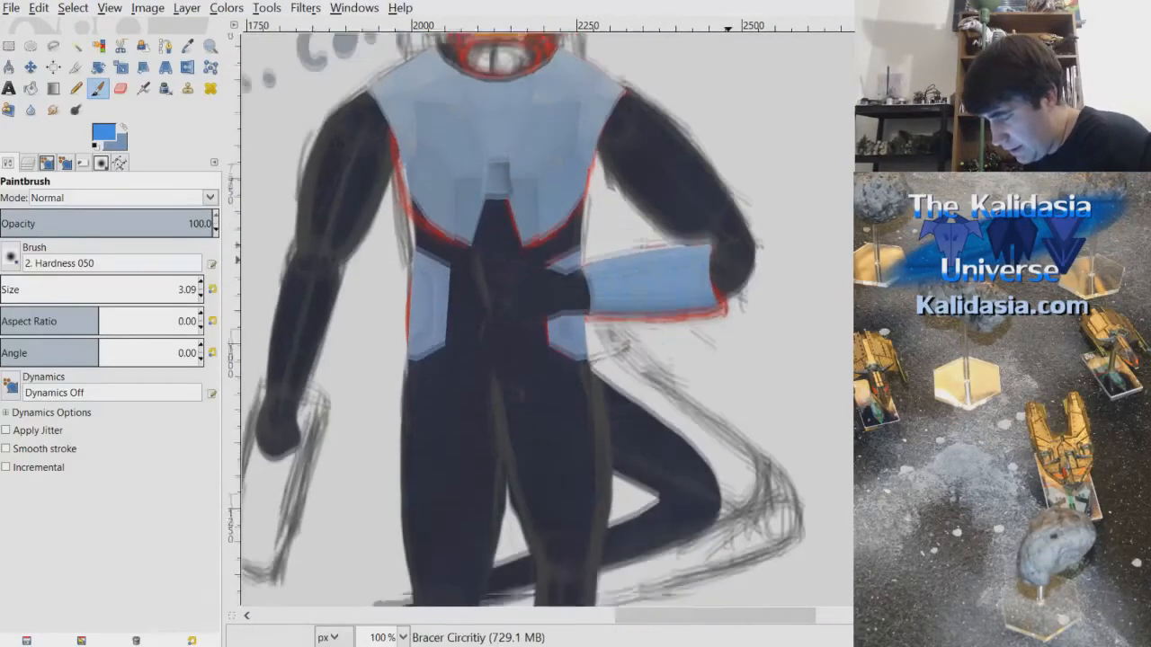
scroll(728, 233, "up", 1)
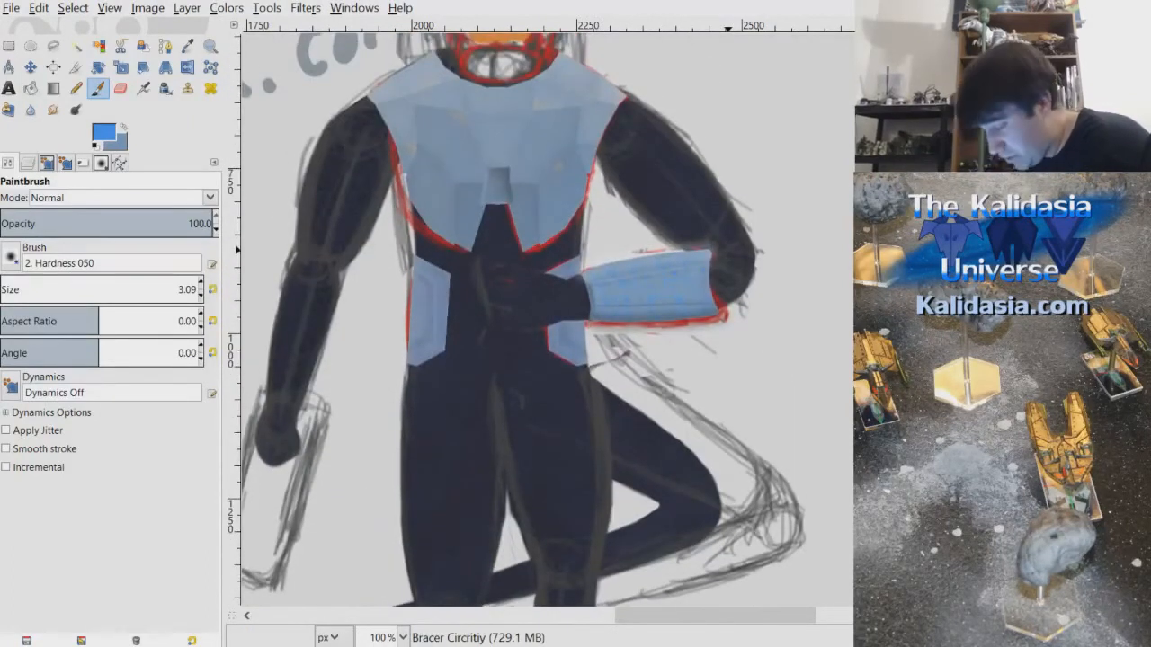
scroll(728, 250, "up", 2)
scroll(728, 250, "down", 6)
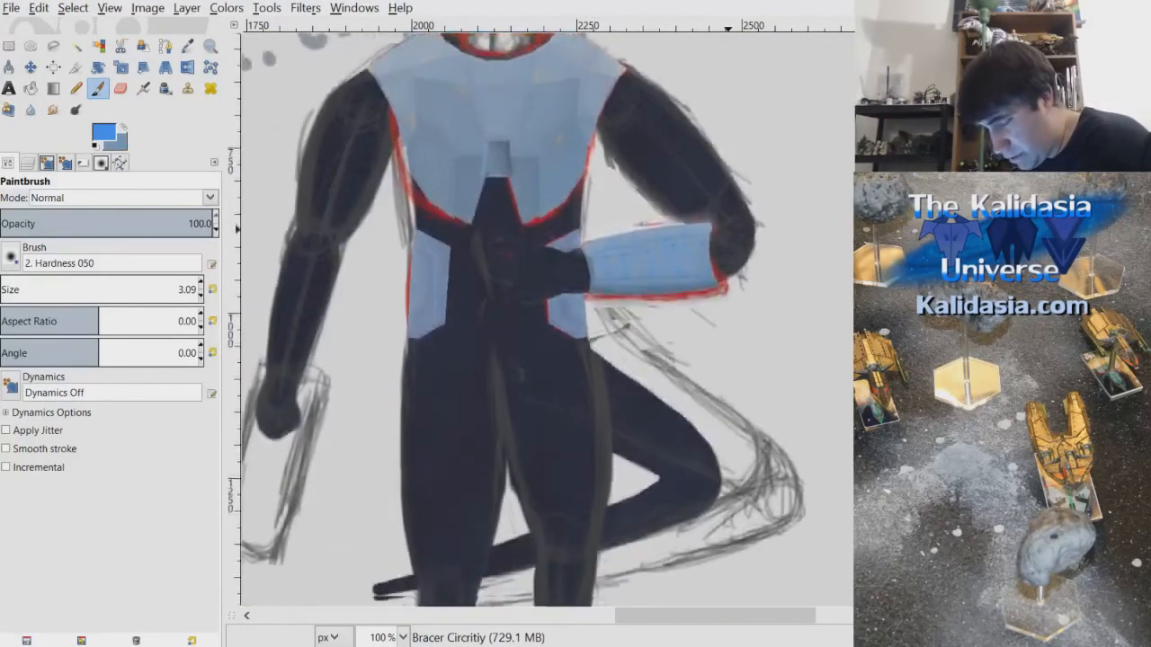
scroll(729, 250, "down", 6)
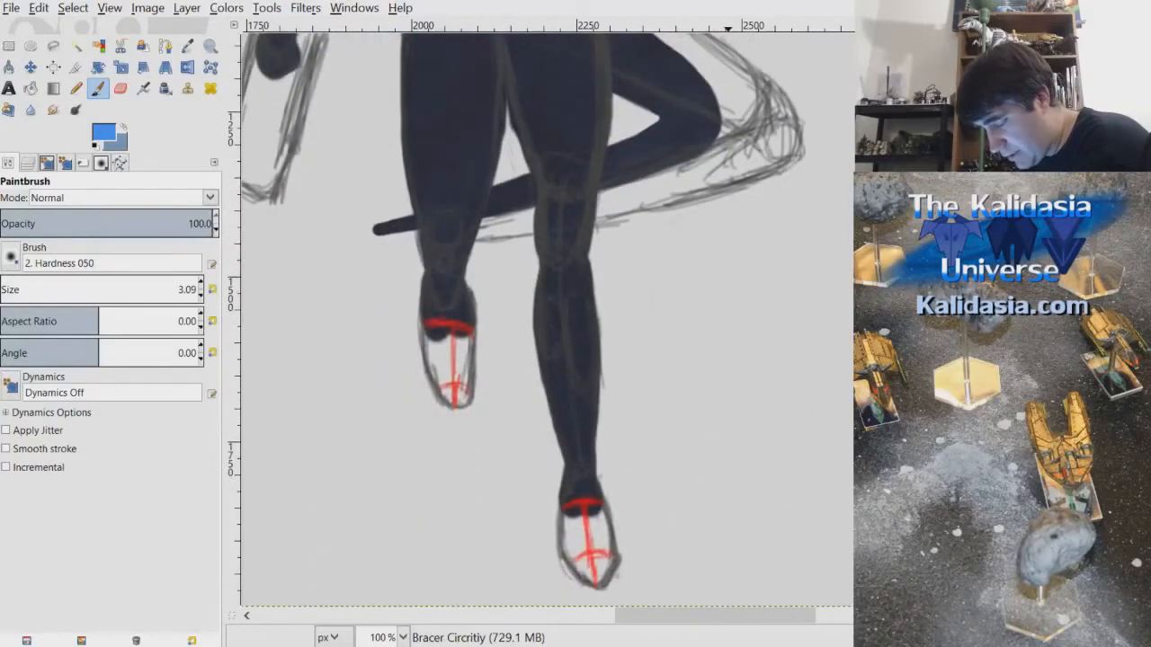
scroll(728, 250, "up", 5)
scroll(728, 250, "down", 5)
scroll(728, 250, "up", 5)
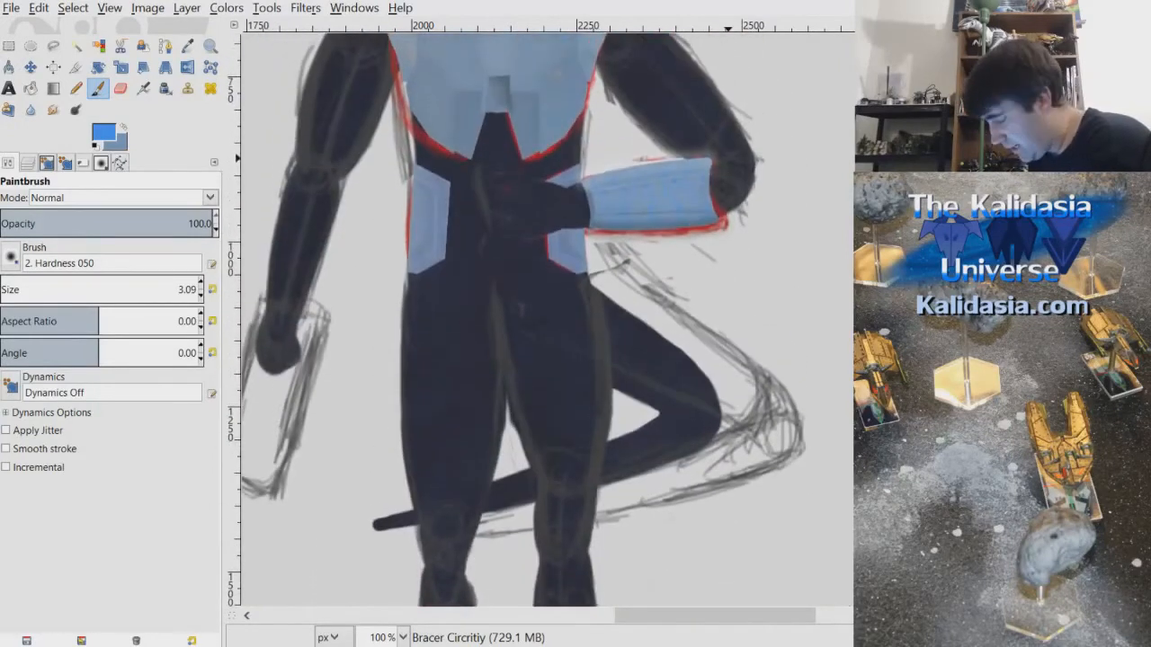
scroll(727, 326, "up", 3)
scroll(726, 326, "down", 10)
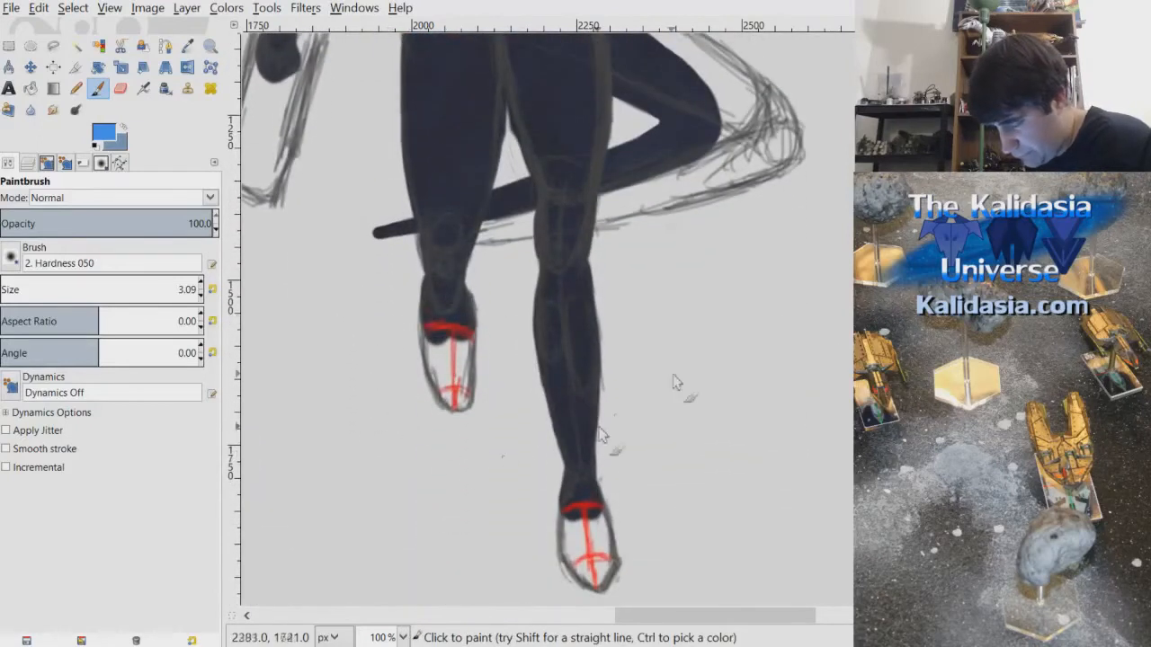
scroll(672, 374, "up", 3)
scroll(547, 319, "down", 3)
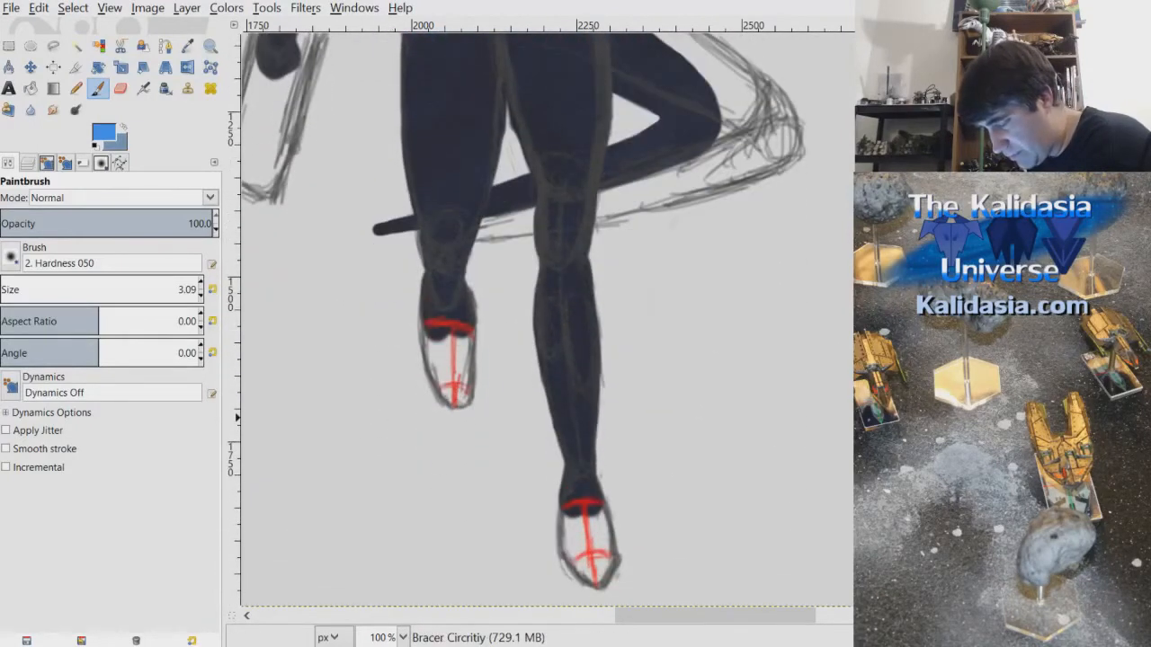
scroll(547, 319, "up", 2)
scroll(547, 319, "down", 1)
scroll(547, 320, "up", 9)
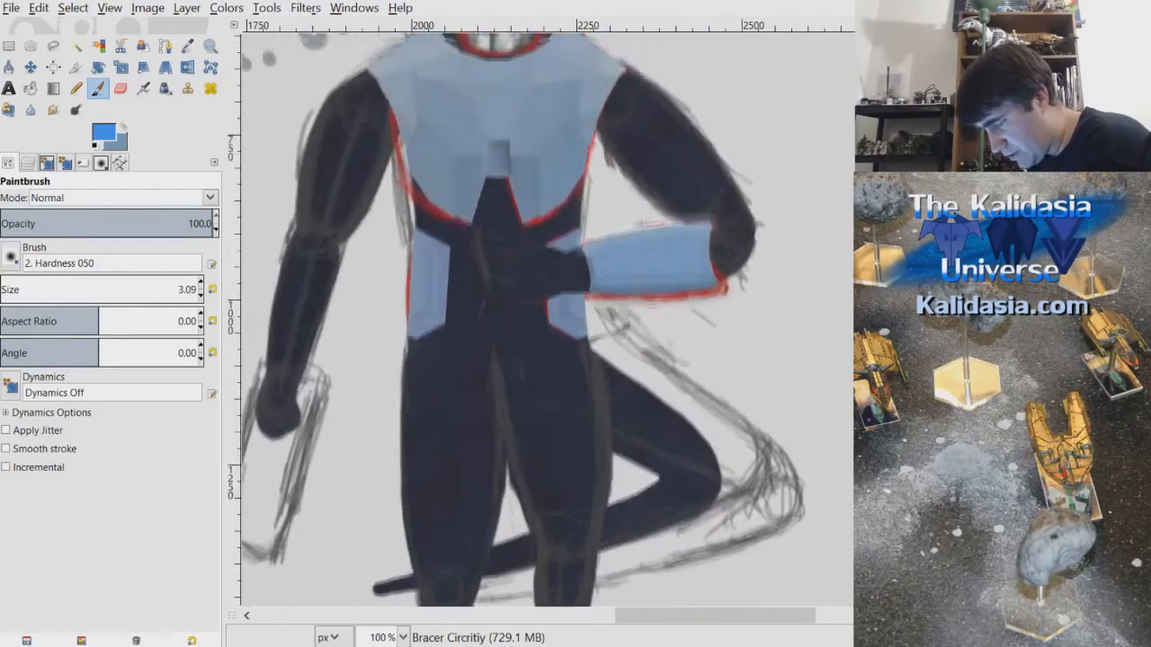
scroll(546, 319, "down", 2)
scroll(547, 319, "down", 1)
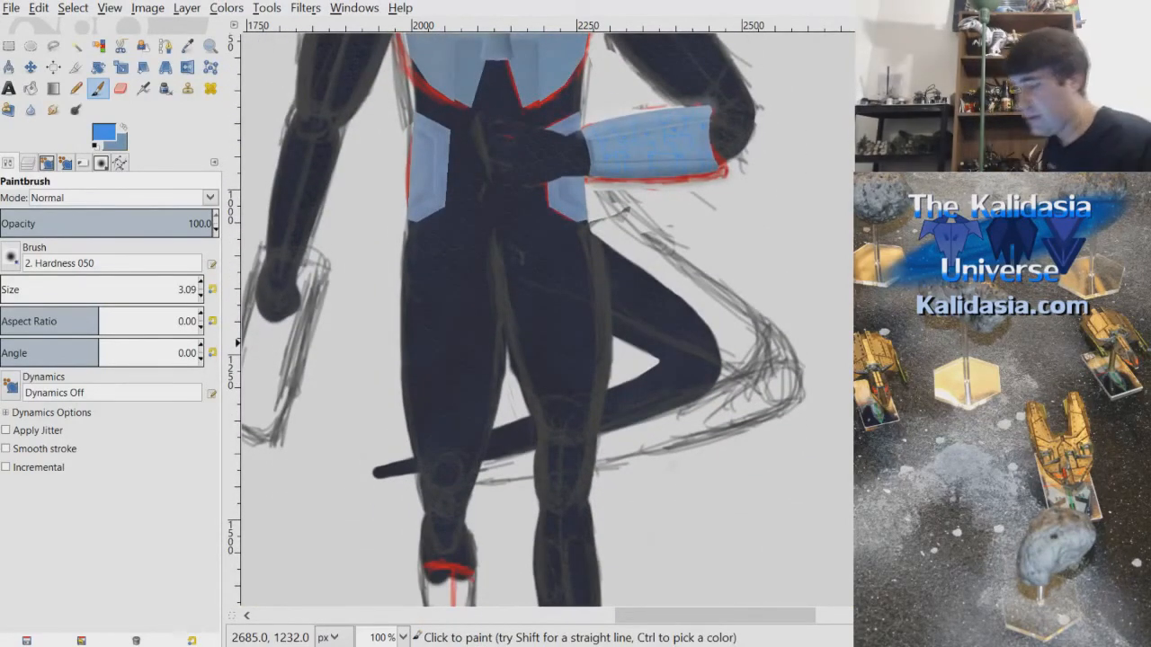
scroll(547, 319, "down", 2)
scroll(546, 319, "up", 4)
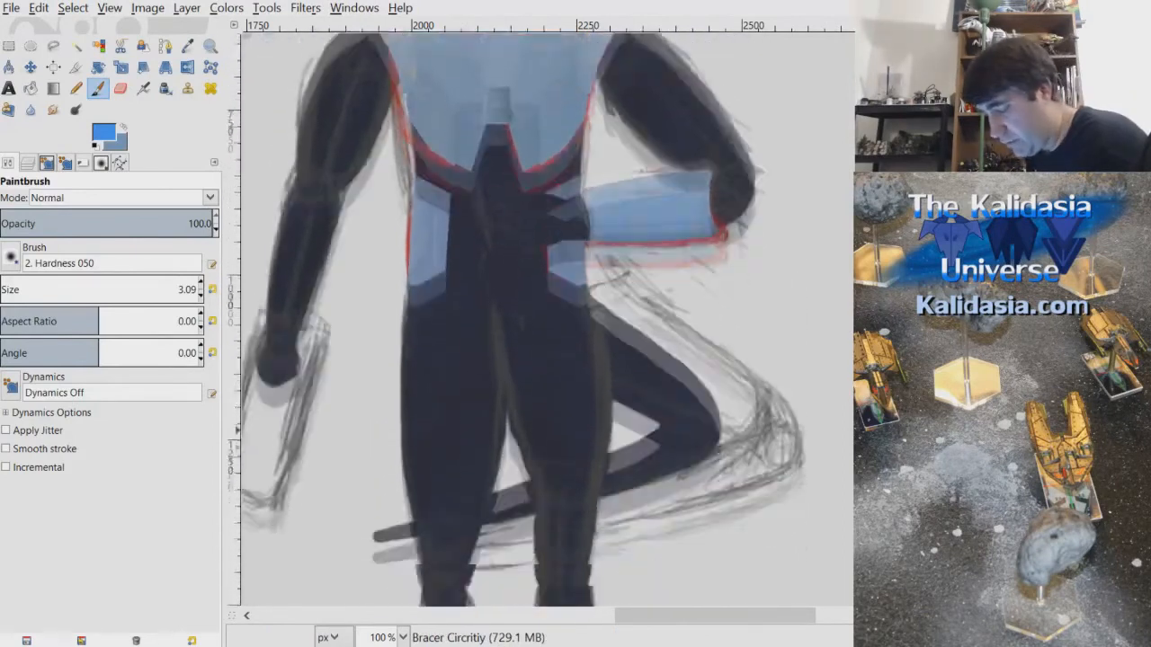
scroll(547, 319, "down", 9)
scroll(655, 494, "up", 1)
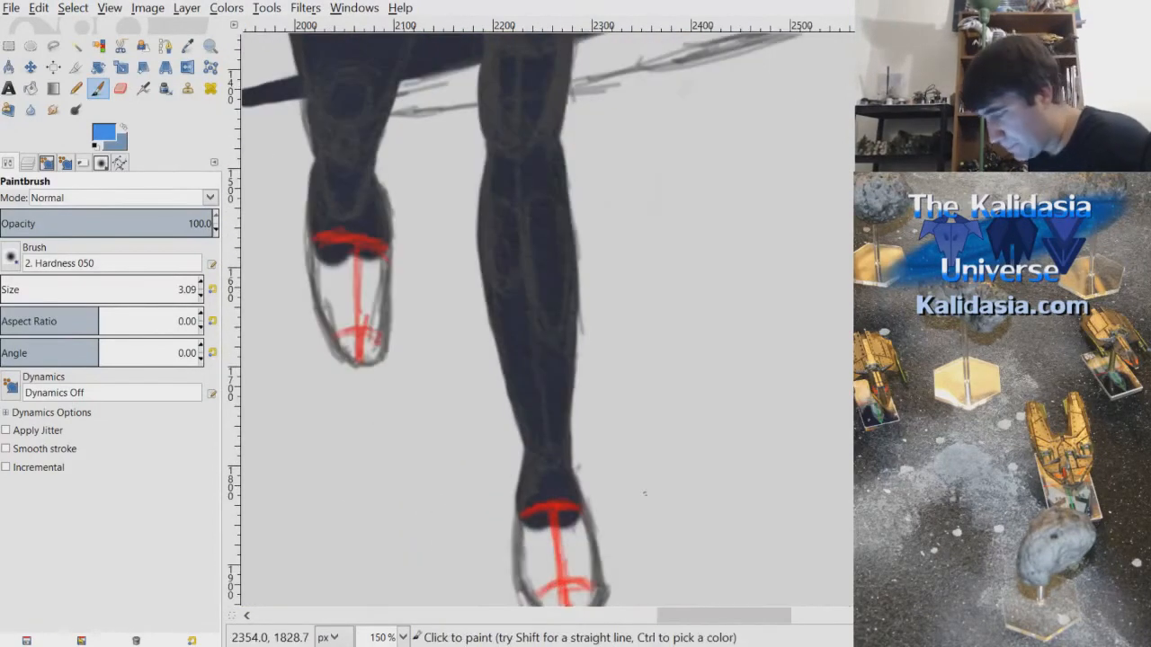
scroll(771, 488, "down", 2)
- Add a new layer named Feet Plating directly above the Left Leg layer
key("ctrl+l")
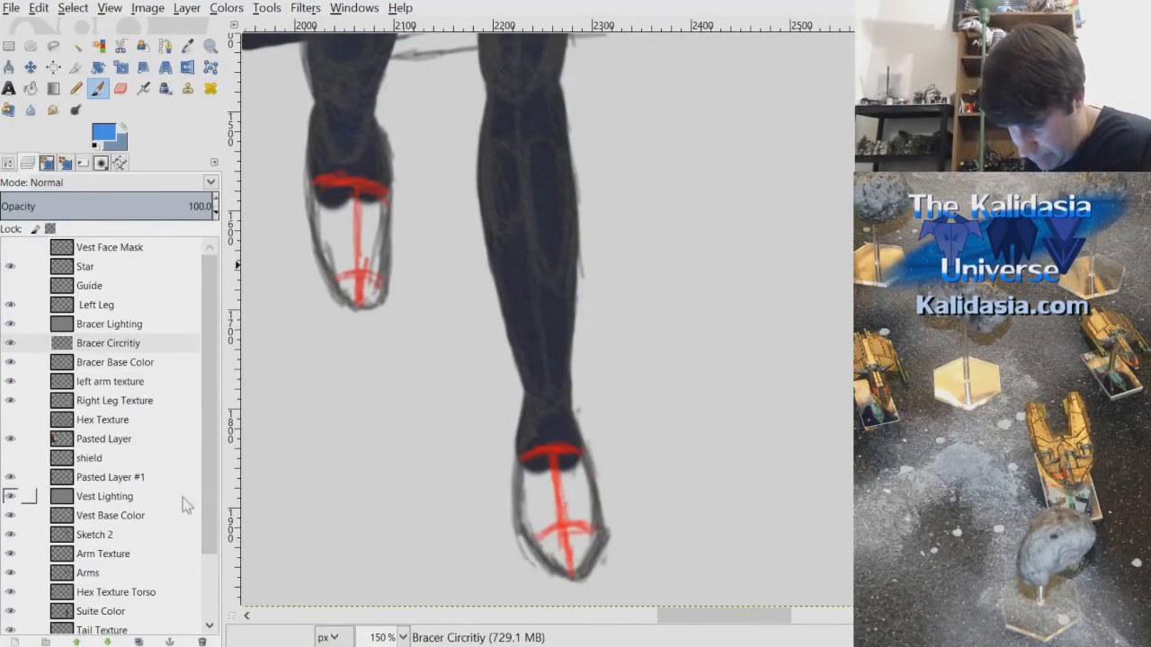
left_click(142, 498)
left_click(146, 519)
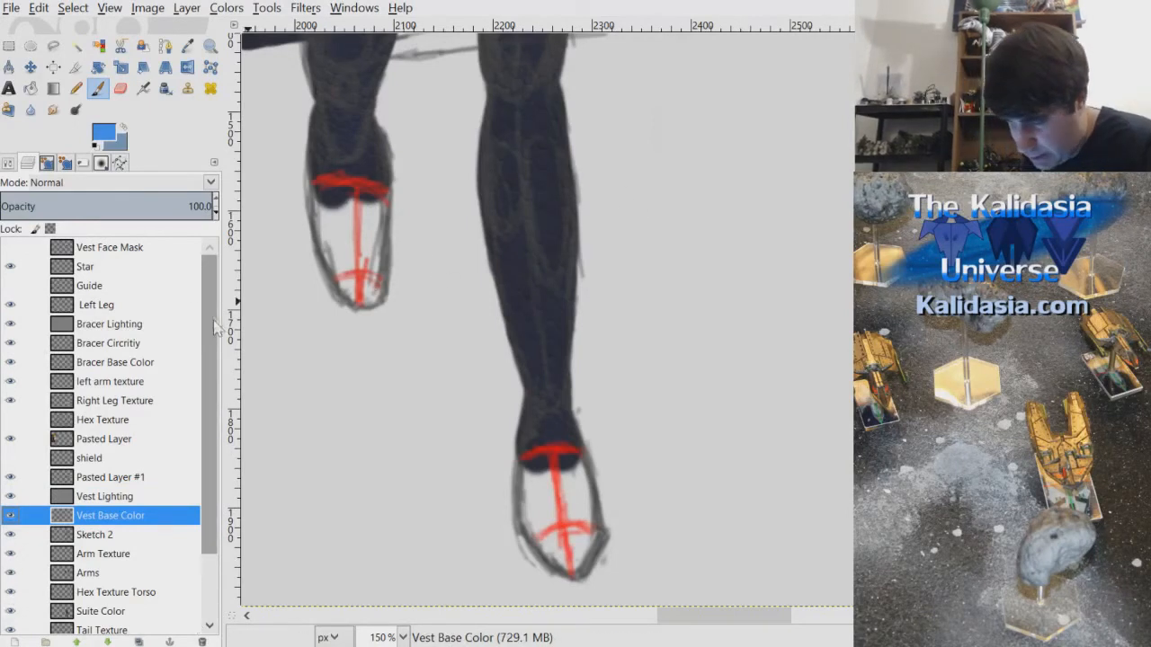
left_click(101, 312)
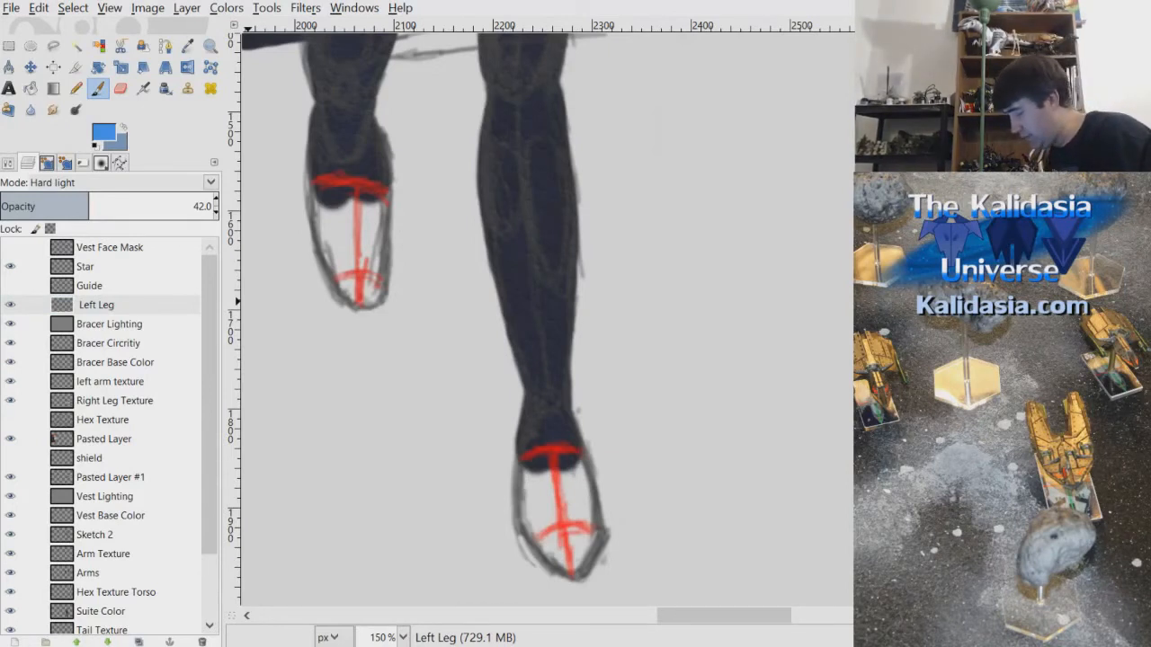
key("Return")
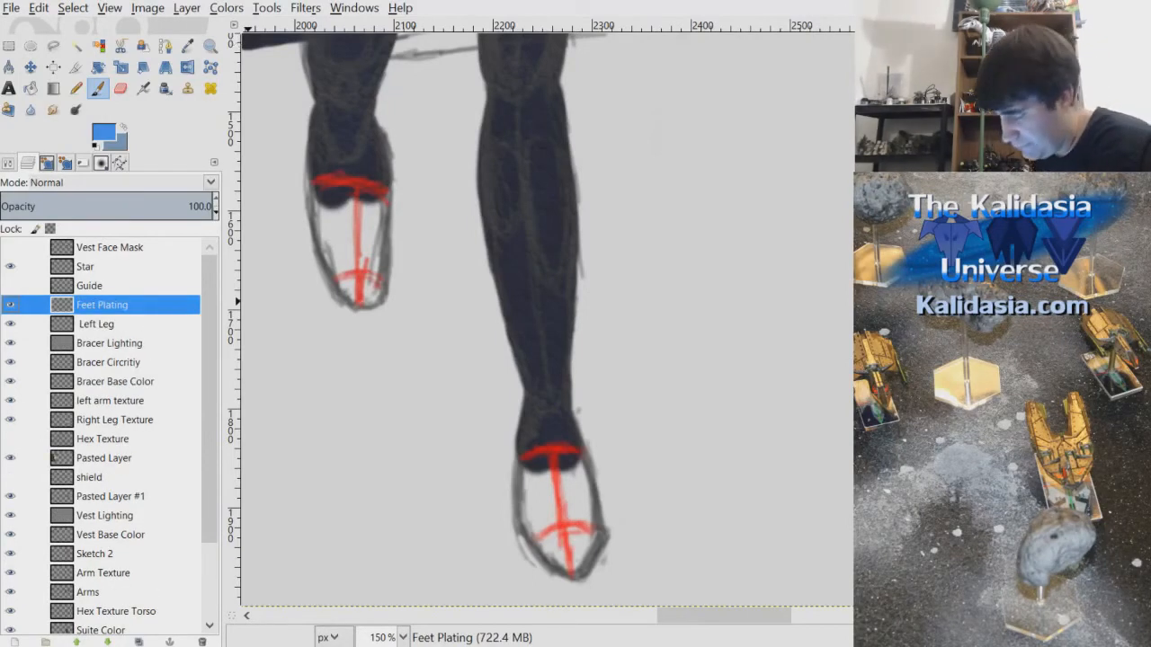
- Make Bracer Base Color the active layer and sample the bracer's grey-blue as the foreground colour
left_click(135, 342)
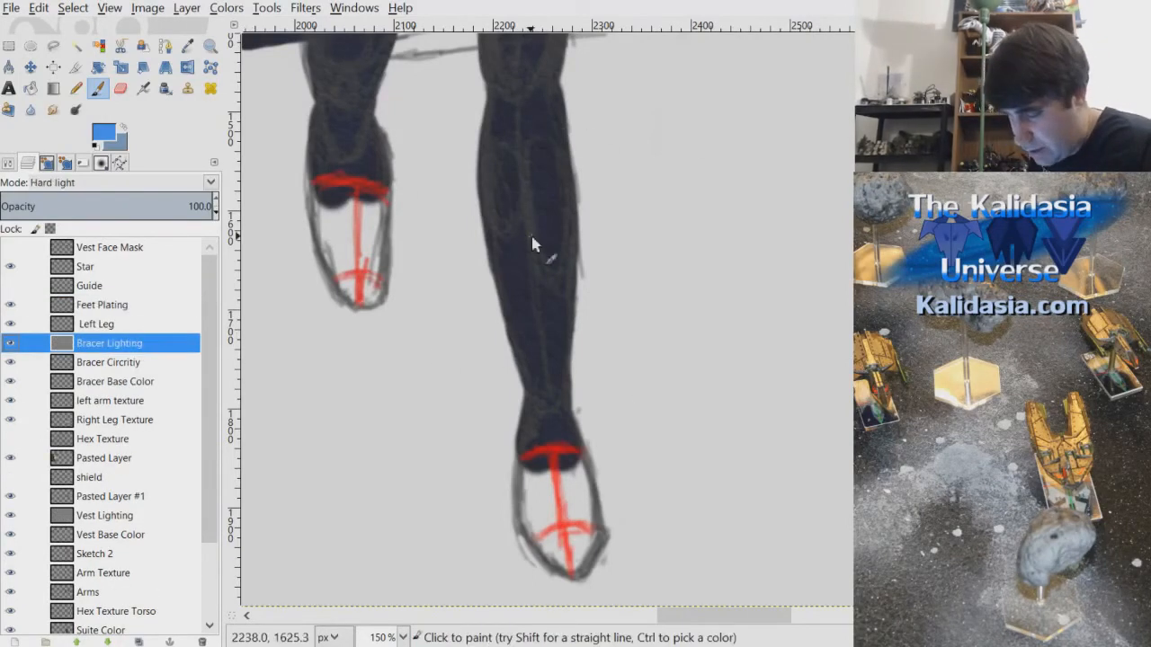
left_click(135, 362)
left_click(173, 378)
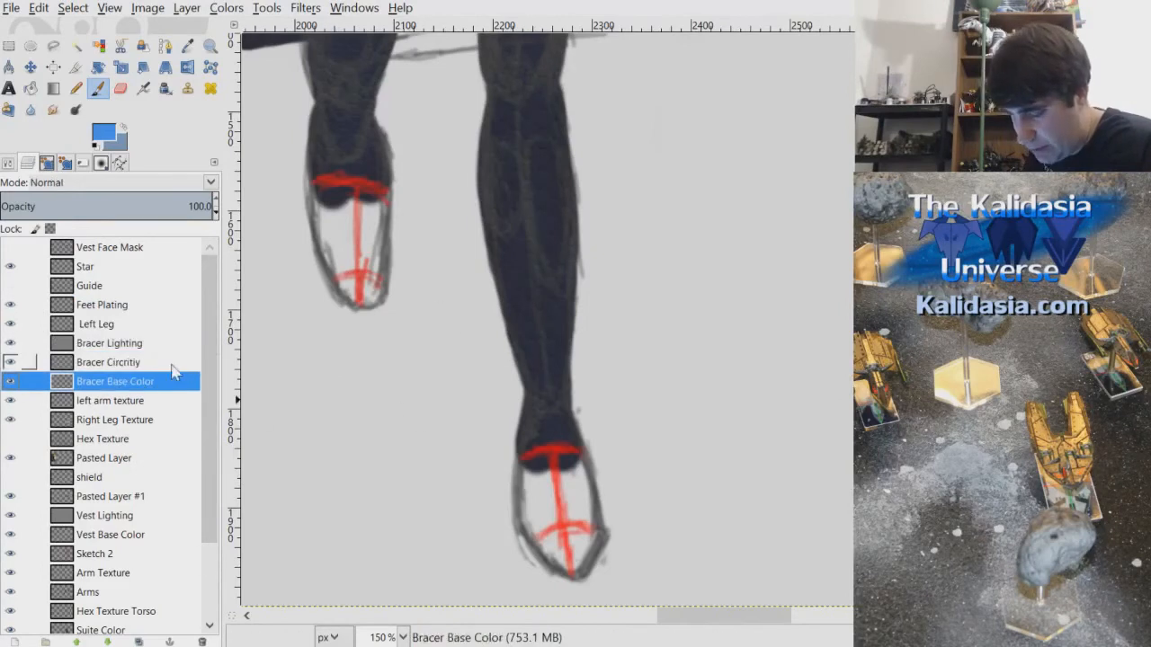
scroll(539, 319, "up", 6)
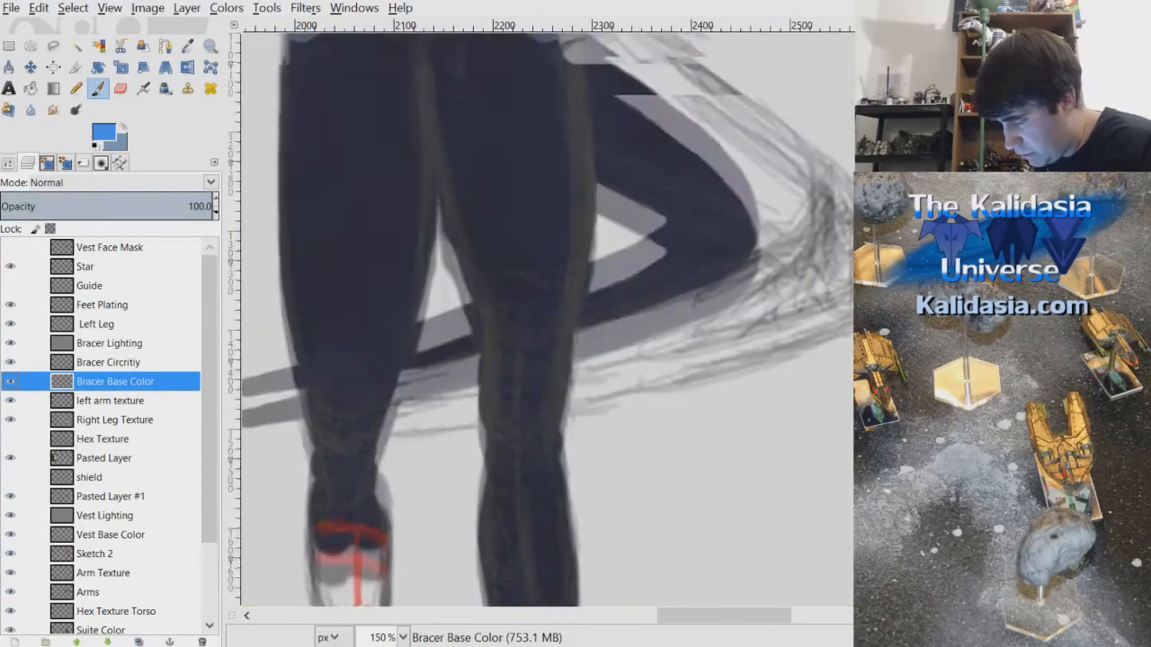
scroll(539, 319, "up", 5)
key("o")
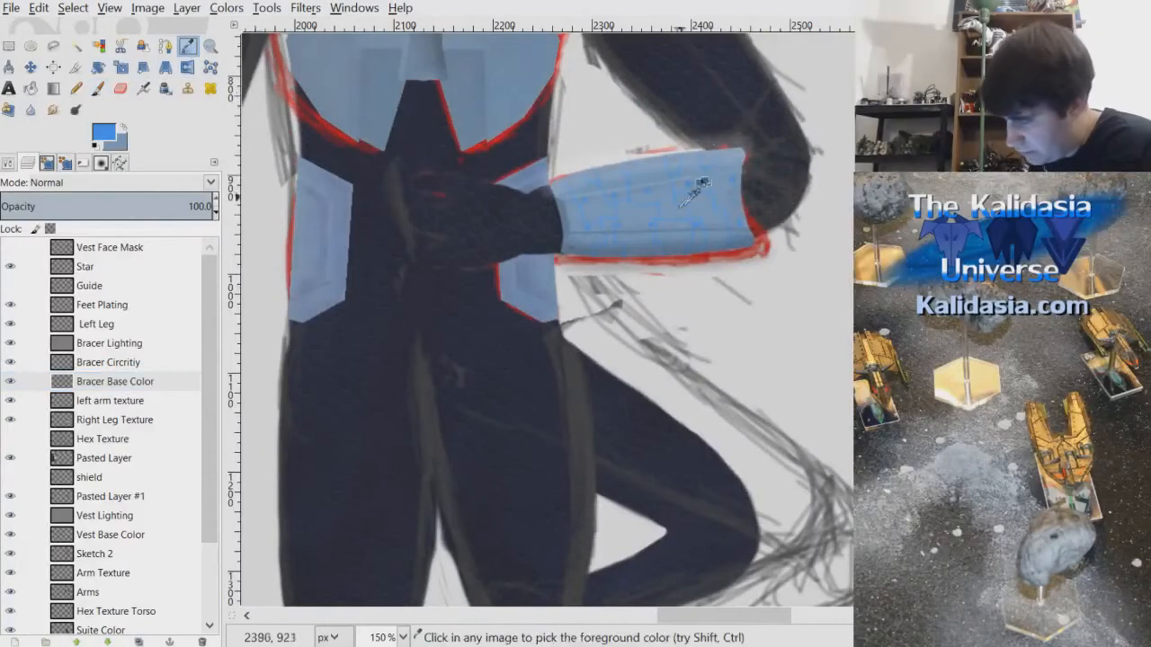
left_click(717, 185)
- Return to the Paintbrush, activate the Feet Plating layer and choose the 2. Hardness 100 brush for the feet
scroll(540, 319, "down", 6)
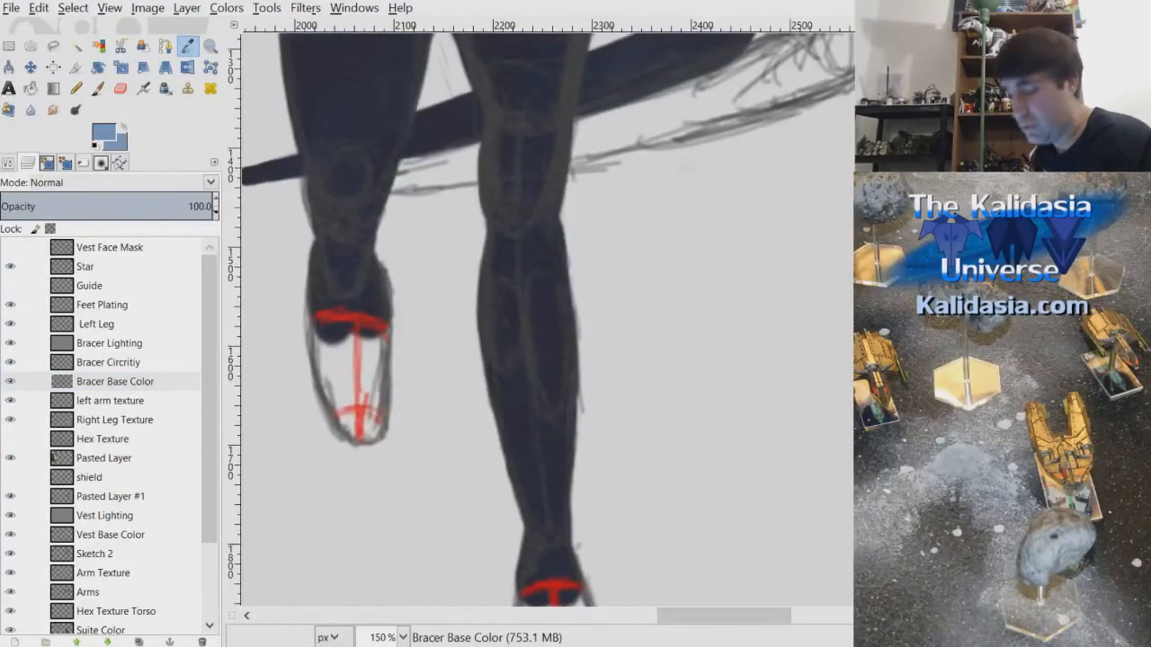
key("p")
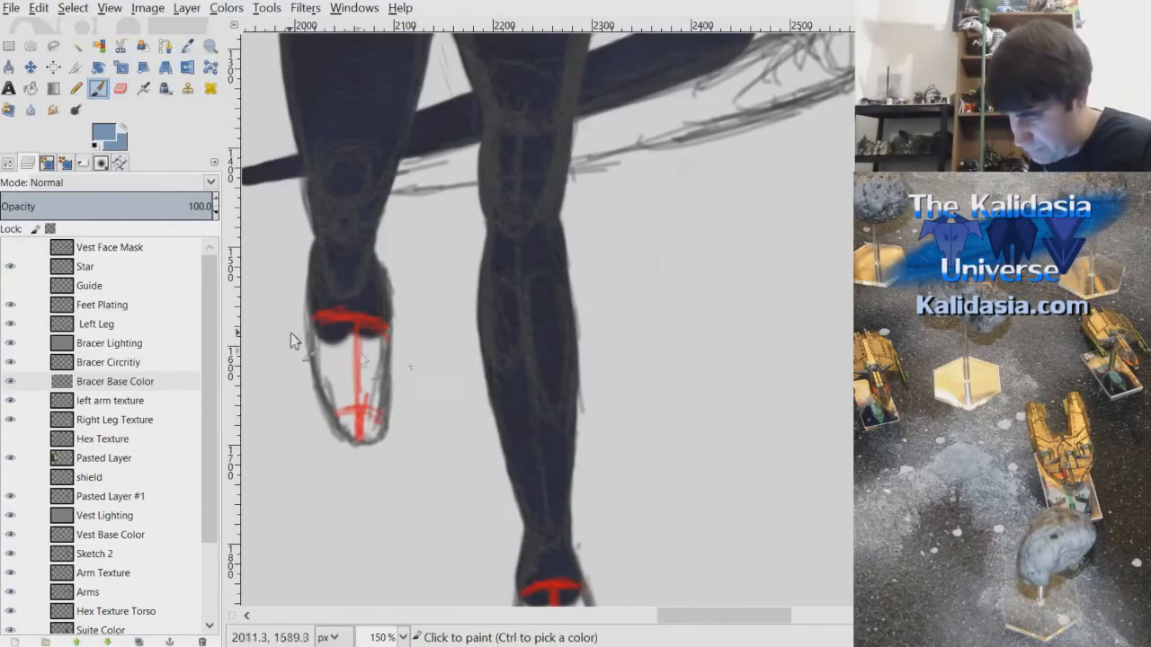
left_click(122, 380)
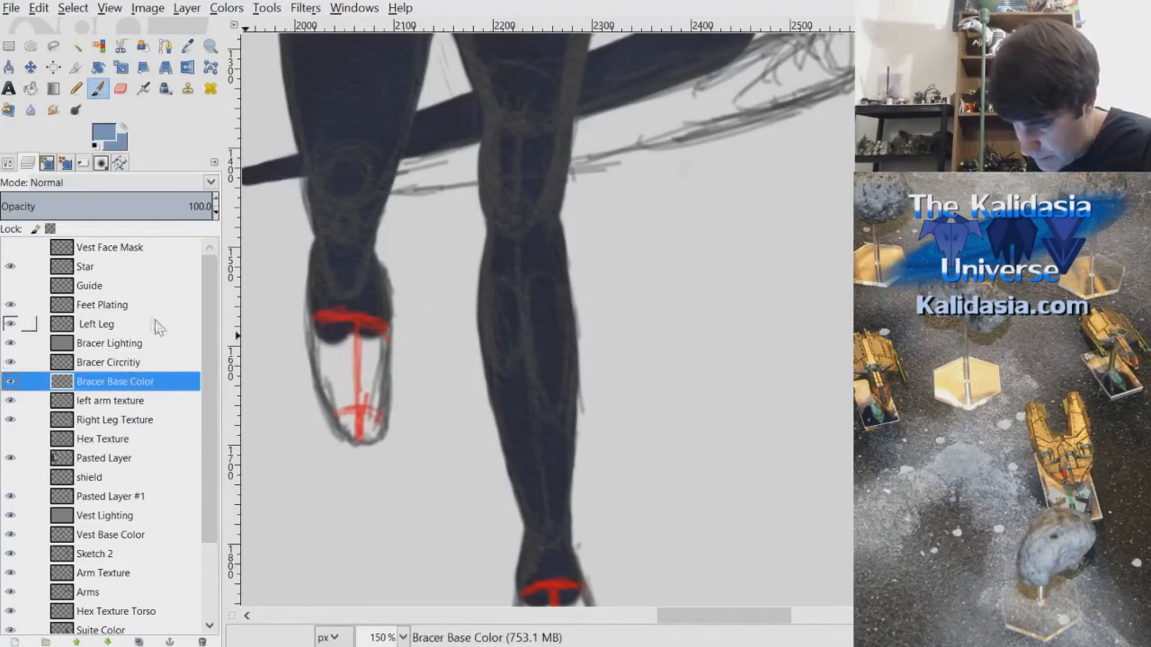
left_click(121, 305)
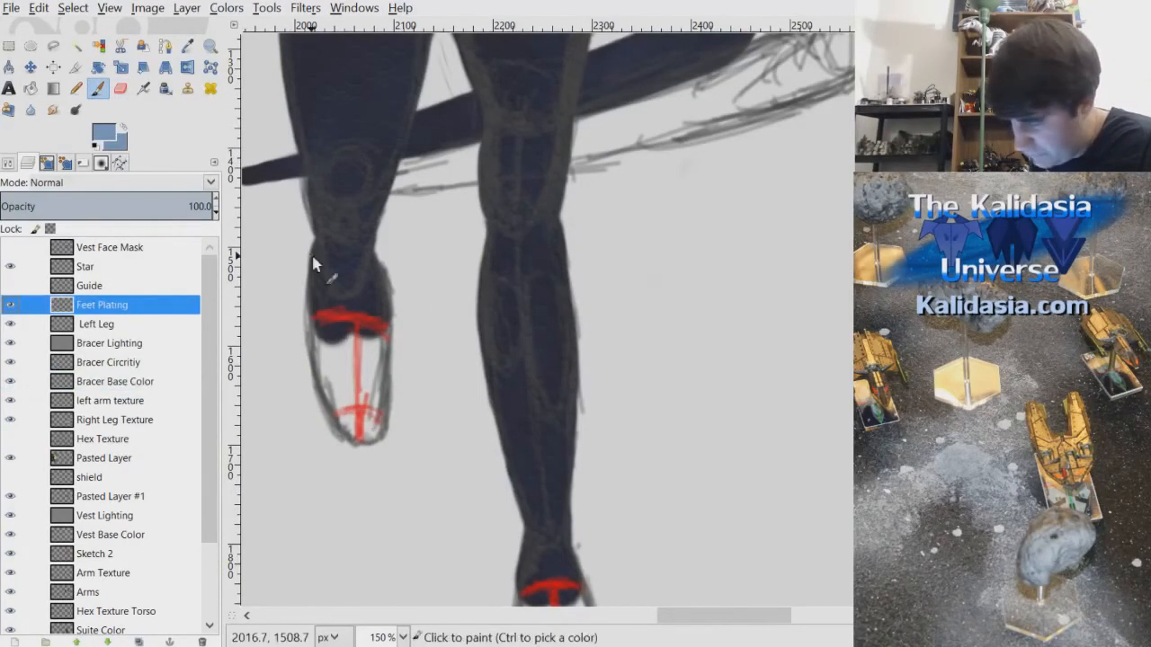
scroll(547, 319, "down", 2)
scroll(612, 486, "up", 2)
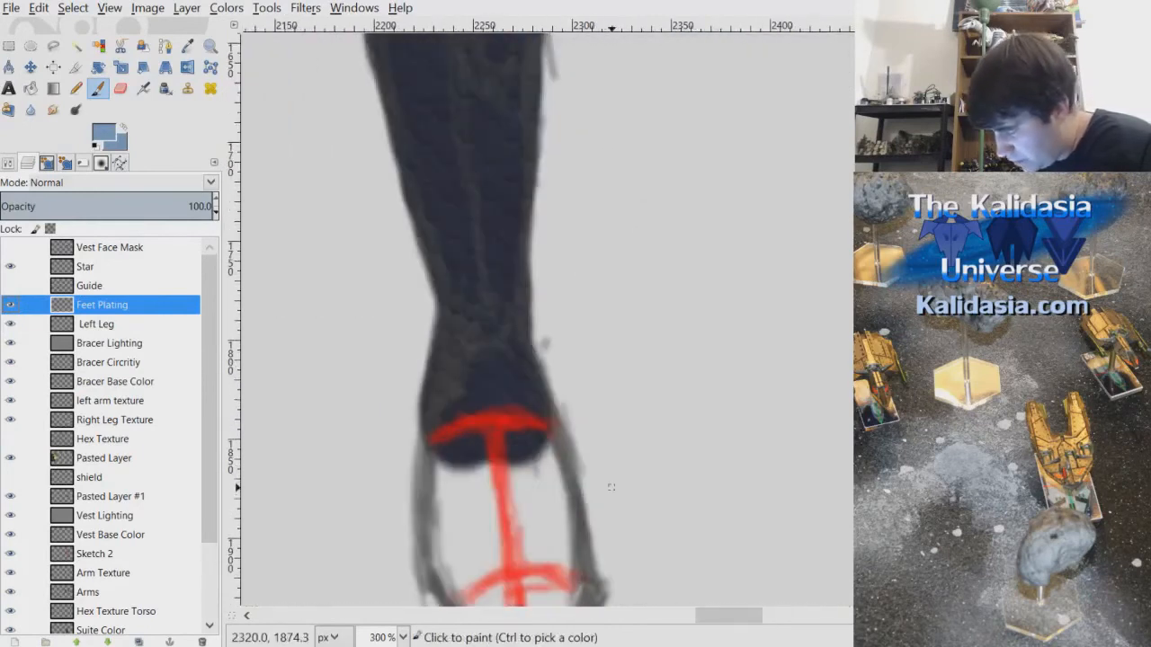
left_click(9, 162)
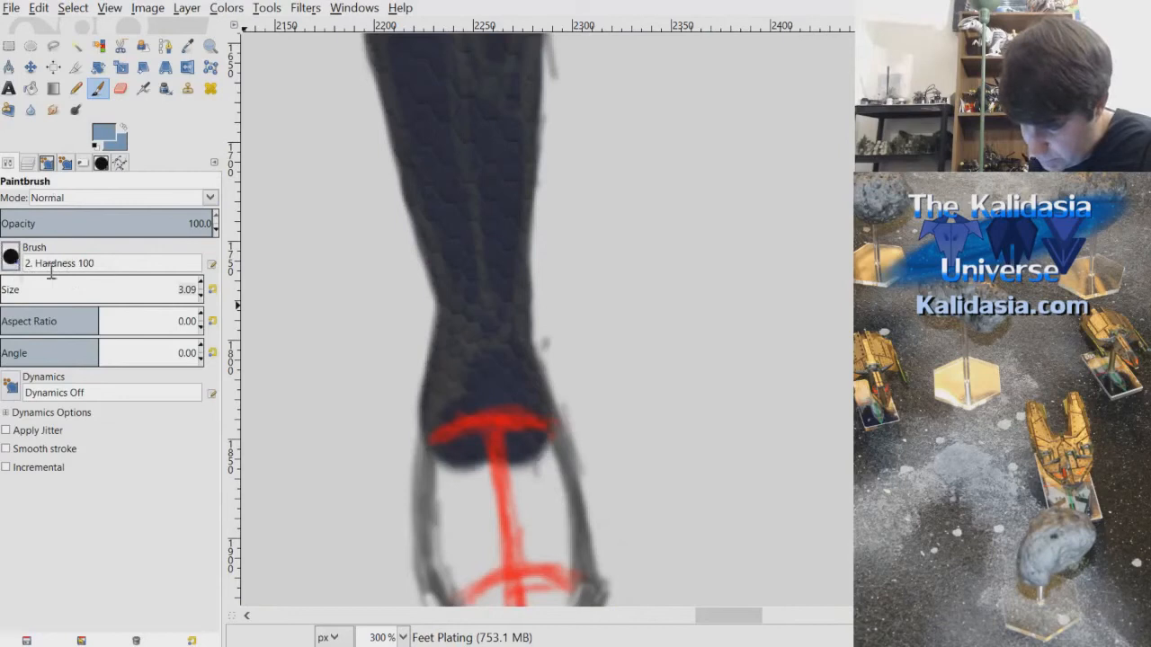
- Set the brush size to 8.09 and paint the lower foot solid grey-blue, from the ankle line to the toe
left_click(201, 284)
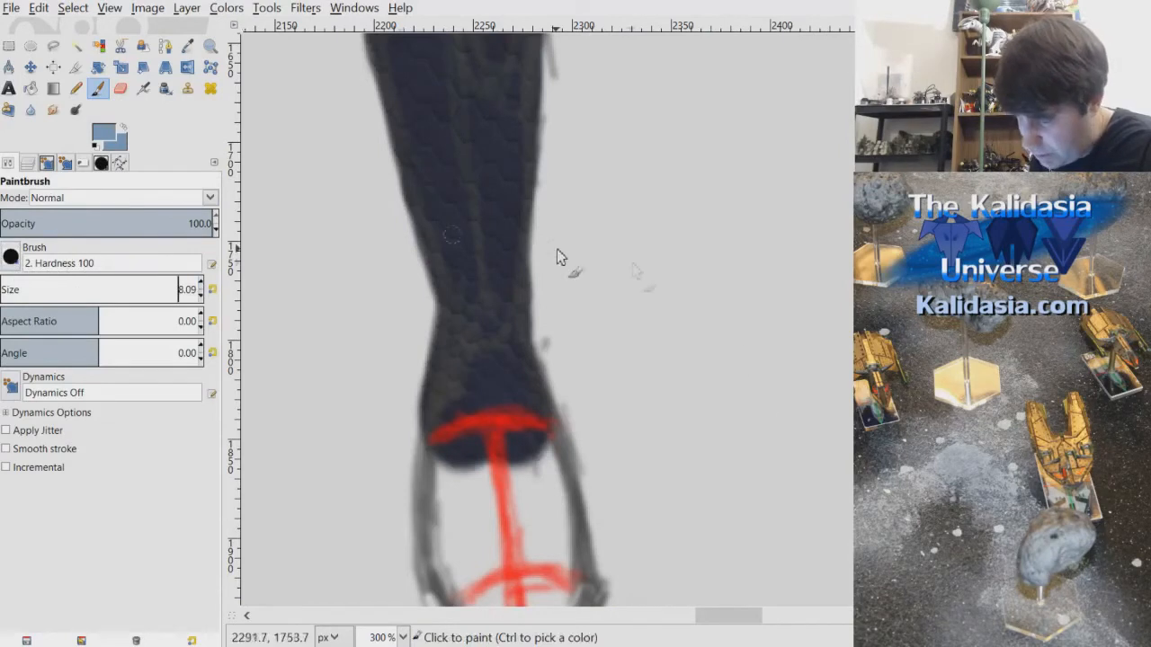
left_click(200, 284)
scroll(572, 403, "down", 3)
mouse_move(431, 310)
left_mouse_down()
mouse_move(441, 404)
mouse_move(432, 317)
mouse_move(457, 446)
mouse_move(444, 387)
mouse_move(441, 414)
mouse_move(472, 483)
mouse_move(432, 383)
left_mouse_up()
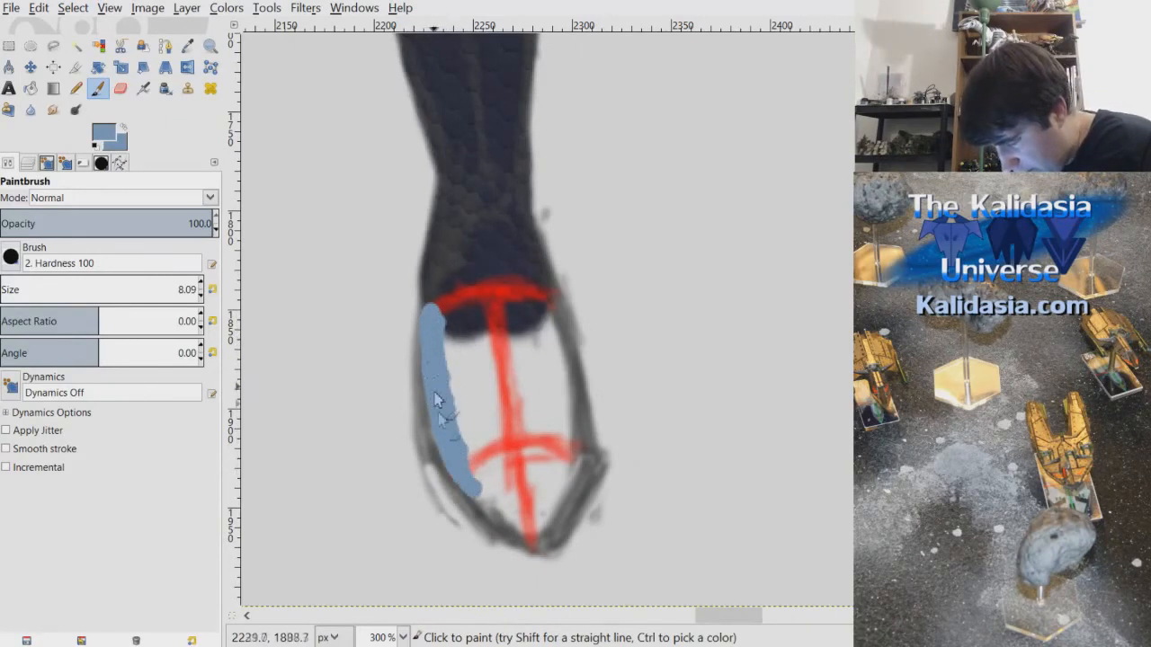
mouse_move(444, 432)
left_mouse_down()
mouse_move(491, 513)
mouse_move(468, 467)
mouse_move(457, 403)
mouse_move(478, 458)
mouse_move(449, 358)
mouse_move(454, 377)
mouse_move(466, 339)
mouse_move(484, 338)
mouse_move(453, 335)
mouse_move(478, 324)
mouse_move(449, 322)
mouse_move(472, 303)
mouse_move(448, 310)
mouse_move(479, 303)
mouse_move(438, 310)
mouse_move(498, 294)
mouse_move(487, 296)
mouse_move(558, 300)
mouse_move(524, 298)
mouse_move(490, 329)
mouse_move(510, 320)
mouse_move(500, 354)
mouse_move(520, 306)
mouse_move(530, 342)
mouse_move(543, 320)
mouse_move(548, 350)
mouse_move(548, 322)
mouse_move(548, 335)
mouse_move(562, 312)
mouse_move(568, 403)
mouse_move(582, 400)
mouse_move(579, 416)
mouse_move(573, 382)
mouse_move(586, 491)
left_mouse_up()
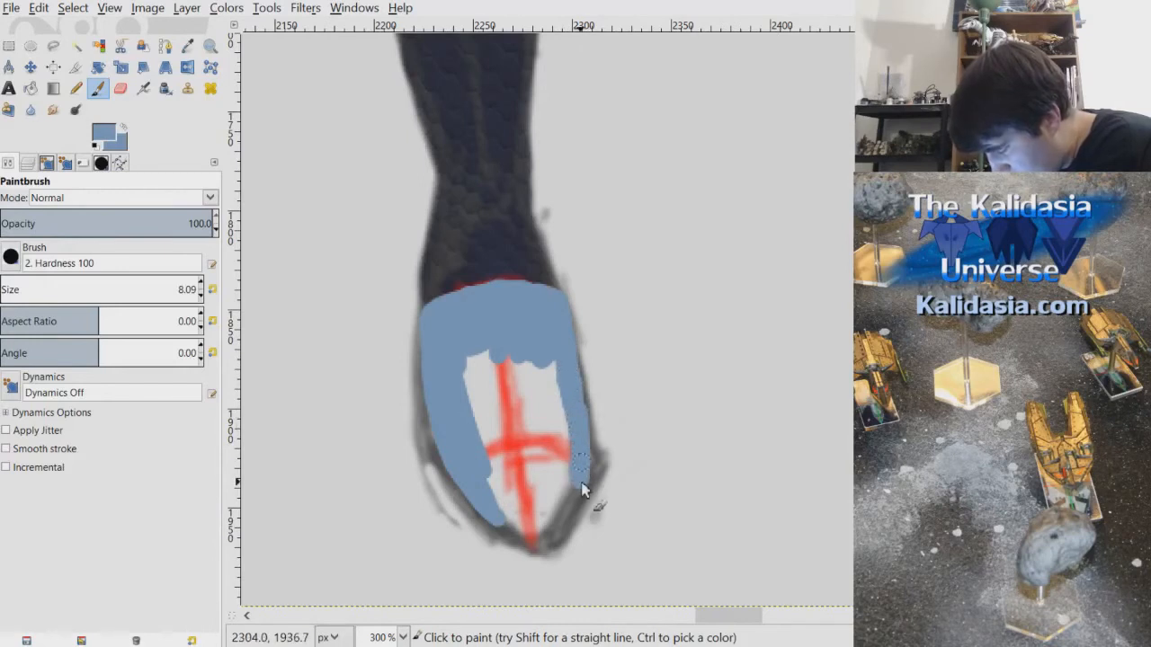
mouse_move(501, 526)
left_mouse_down()
mouse_move(528, 512)
mouse_move(529, 530)
mouse_move(549, 535)
mouse_move(587, 489)
mouse_move(576, 393)
left_mouse_up()
mouse_move(585, 464)
left_mouse_down()
mouse_move(582, 493)
mouse_move(554, 518)
mouse_move(547, 499)
mouse_move(534, 524)
mouse_move(507, 491)
mouse_move(516, 463)
left_mouse_up()
mouse_move(514, 422)
left_mouse_down()
mouse_move(508, 479)
mouse_move(489, 380)
mouse_move(486, 409)
mouse_move(466, 390)
mouse_move(508, 398)
mouse_move(486, 426)
mouse_move(498, 358)
mouse_move(516, 452)
mouse_move(526, 371)
mouse_move(544, 502)
mouse_move(557, 382)
mouse_move(575, 443)
mouse_move(533, 405)
mouse_move(538, 346)
mouse_move(579, 432)
left_mouse_up()
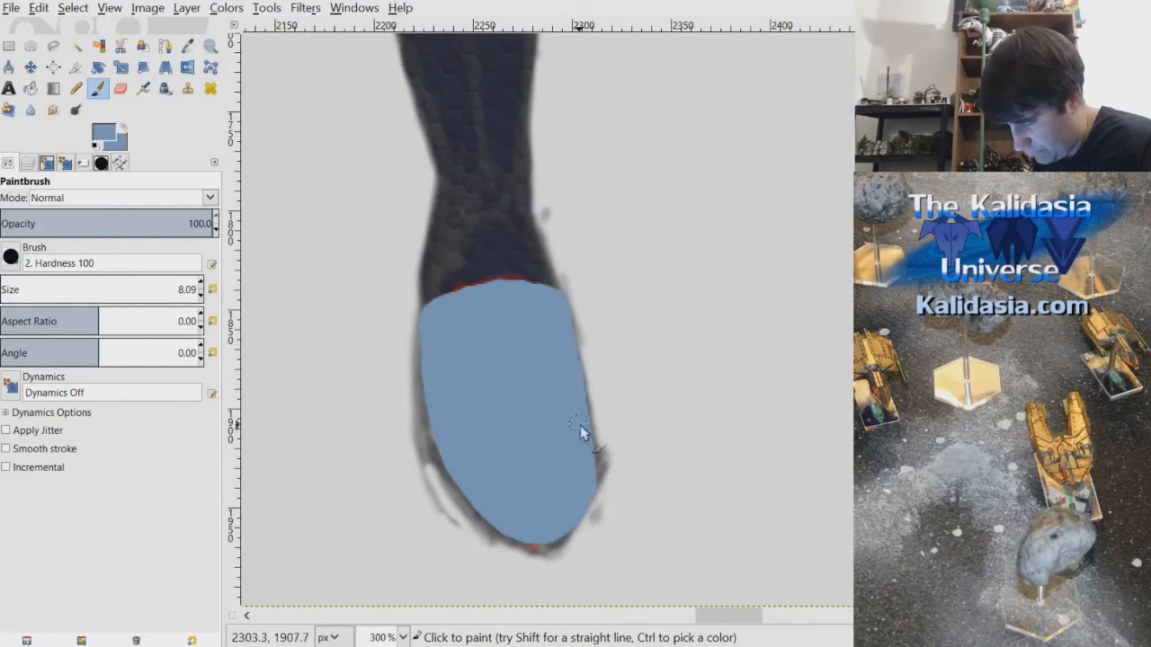
- Outline the raised foot's toe and both sides in grey-blue up to the red ankle line
scroll(566, 462, "down", 6, "ctrl")
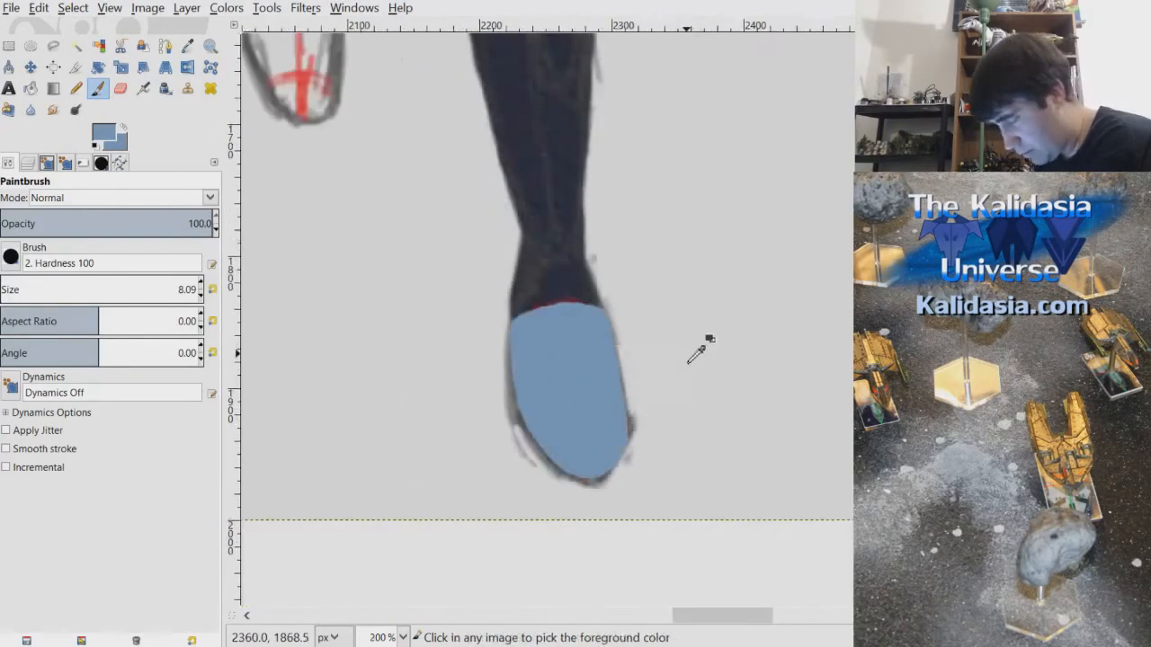
scroll(730, 341, "up", 2, "ctrl")
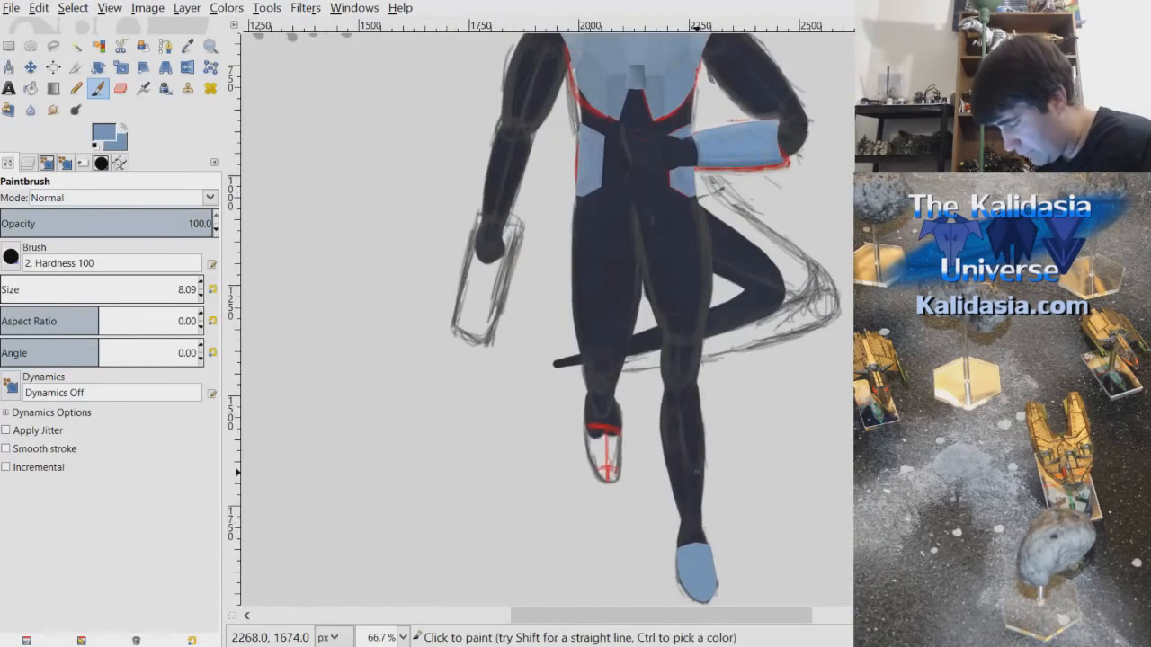
left_click_drag(697, 472, 697, 463)
scroll(627, 431, "up", 2, "ctrl")
scroll(603, 359, "down", 4)
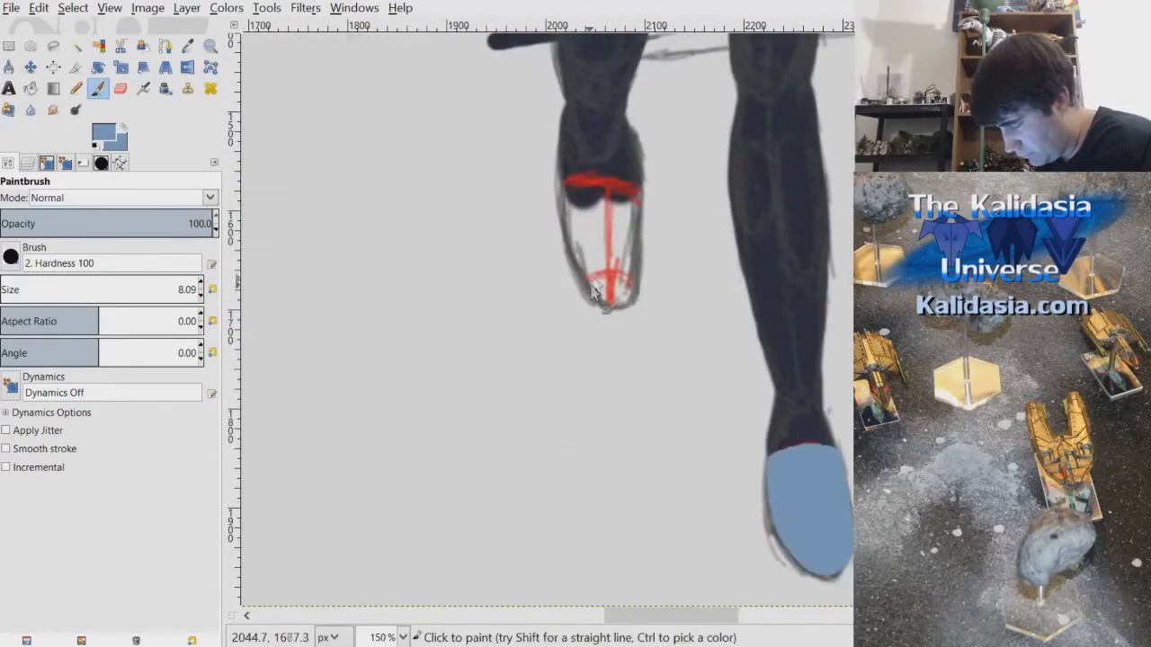
left_click_drag(594, 296, 630, 303)
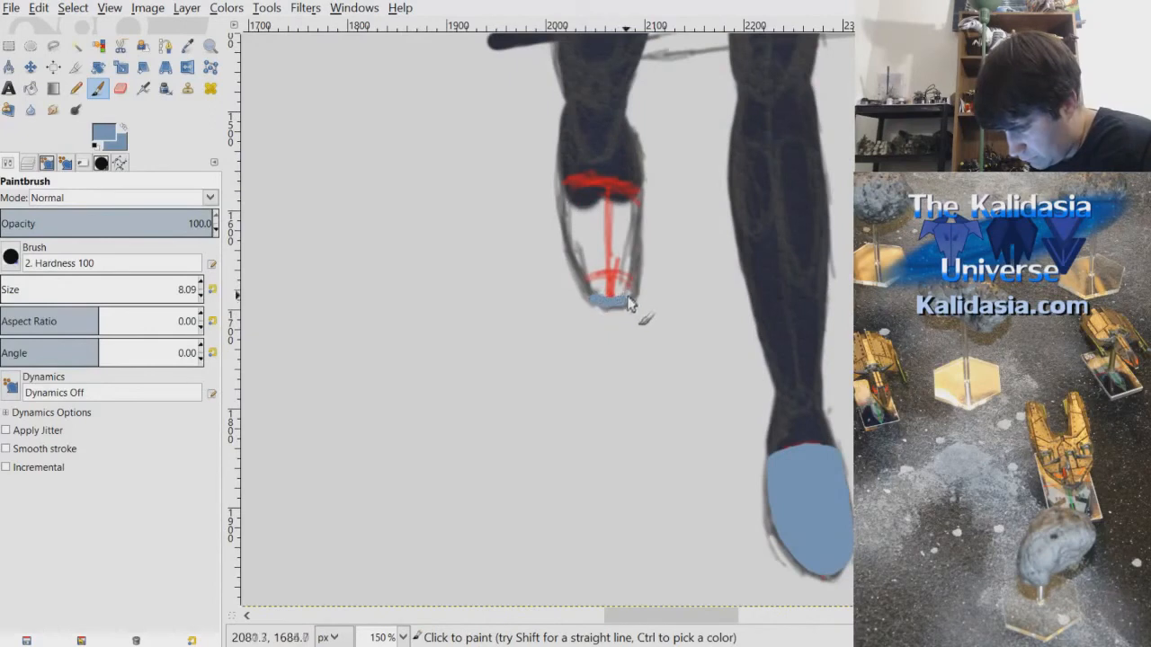
scroll(629, 277, "up", 1, "ctrl")
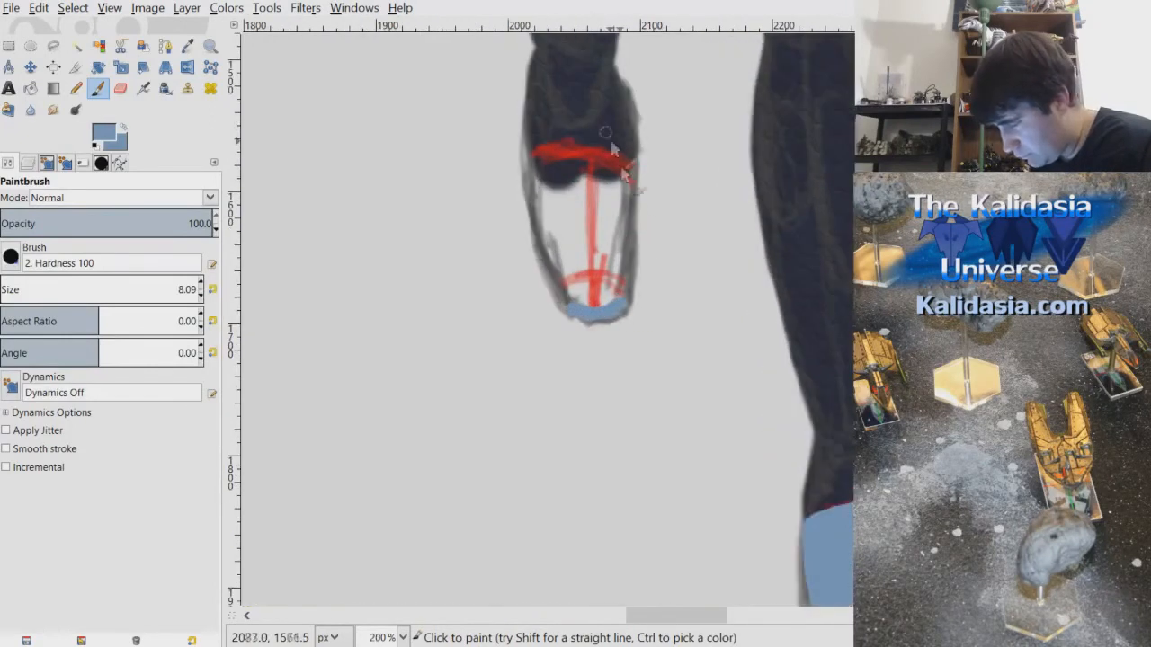
mouse_move(629, 160)
left_mouse_down()
mouse_move(623, 292)
mouse_move(572, 290)
mouse_move(560, 270)
mouse_move(570, 296)
mouse_move(551, 226)
left_mouse_up()
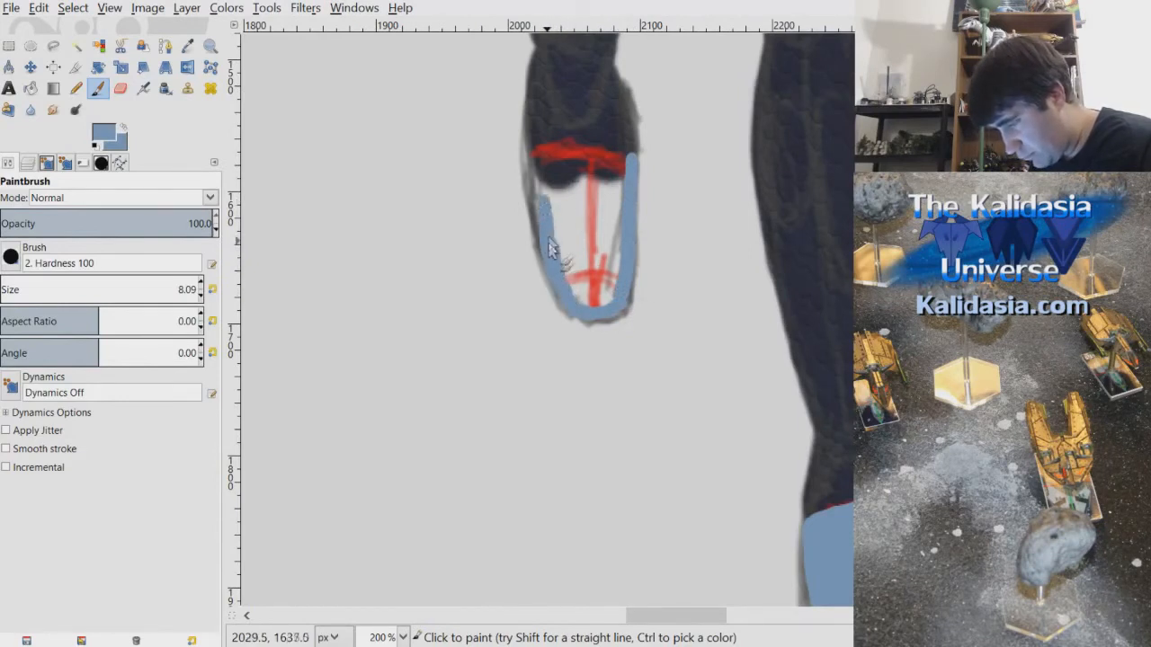
mouse_move(539, 162)
left_mouse_down()
mouse_move(576, 160)
mouse_move(554, 164)
mouse_move(571, 158)
mouse_move(552, 205)
mouse_move(556, 246)
left_mouse_up()
- Fill the inside of the raised foot with solid grey-blue up to the ankle
mouse_move(604, 306)
left_mouse_down()
mouse_move(620, 316)
mouse_move(617, 271)
left_mouse_up()
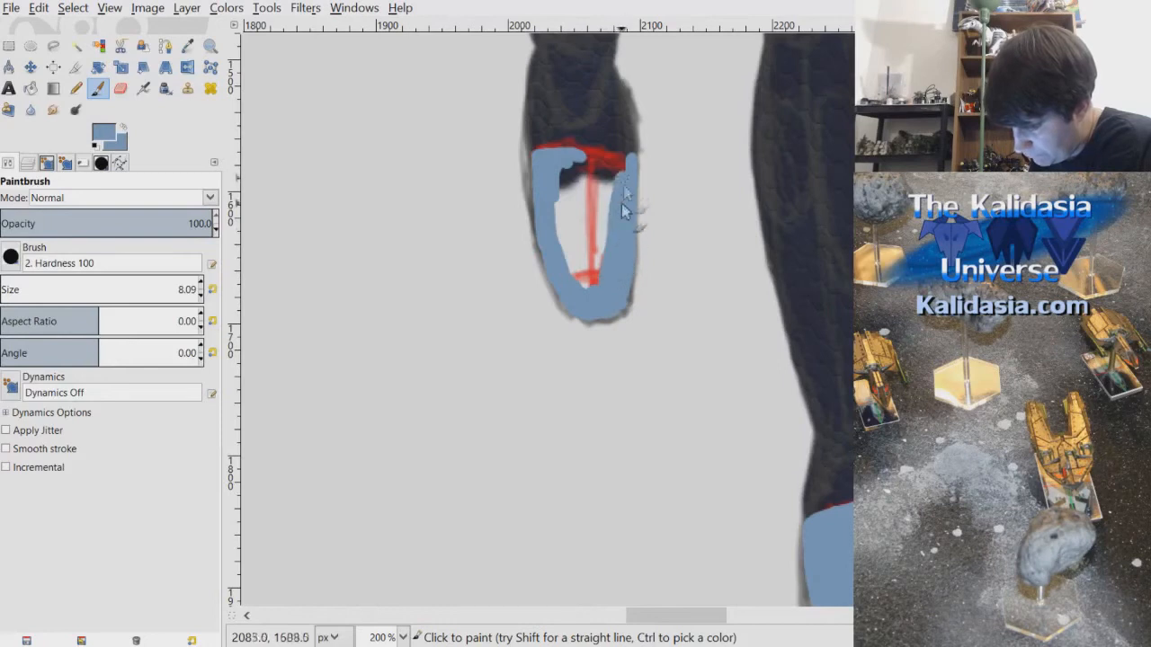
mouse_move(617, 264)
left_mouse_down()
mouse_move(583, 287)
mouse_move(571, 235)
mouse_move(572, 274)
mouse_move(560, 238)
mouse_move(568, 180)
mouse_move(578, 250)
mouse_move(588, 214)
mouse_move(600, 256)
mouse_move(606, 200)
mouse_move(612, 213)
mouse_move(601, 155)
mouse_move(586, 164)
mouse_move(635, 162)
mouse_move(596, 216)
left_mouse_up()
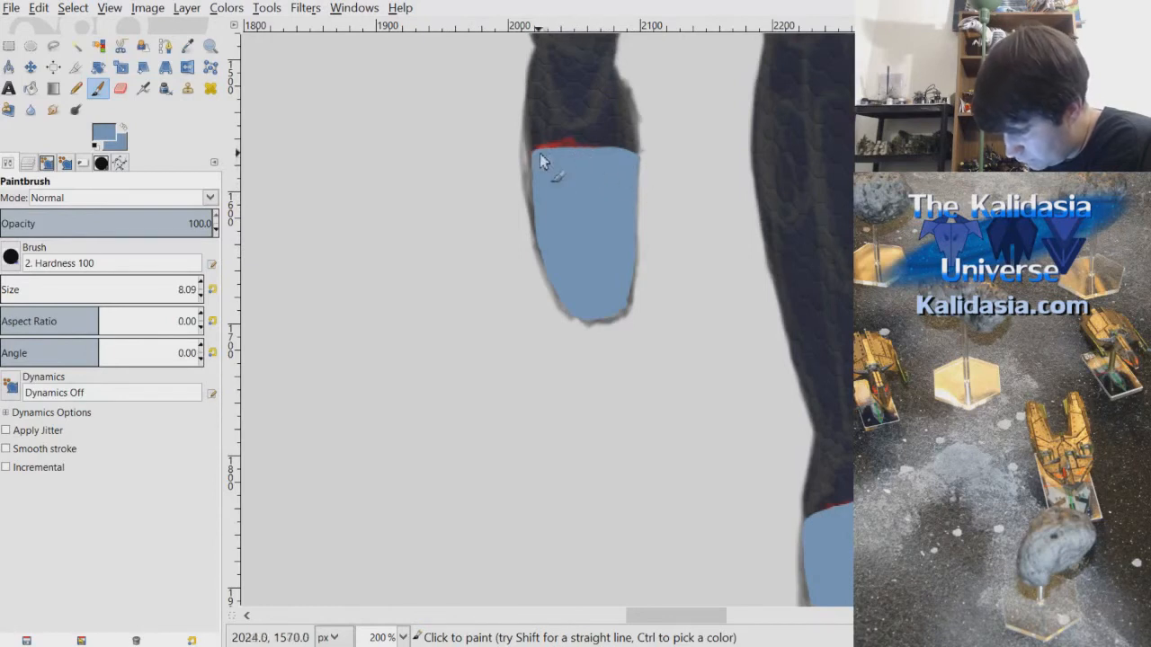
left_click_drag(538, 166, 551, 258)
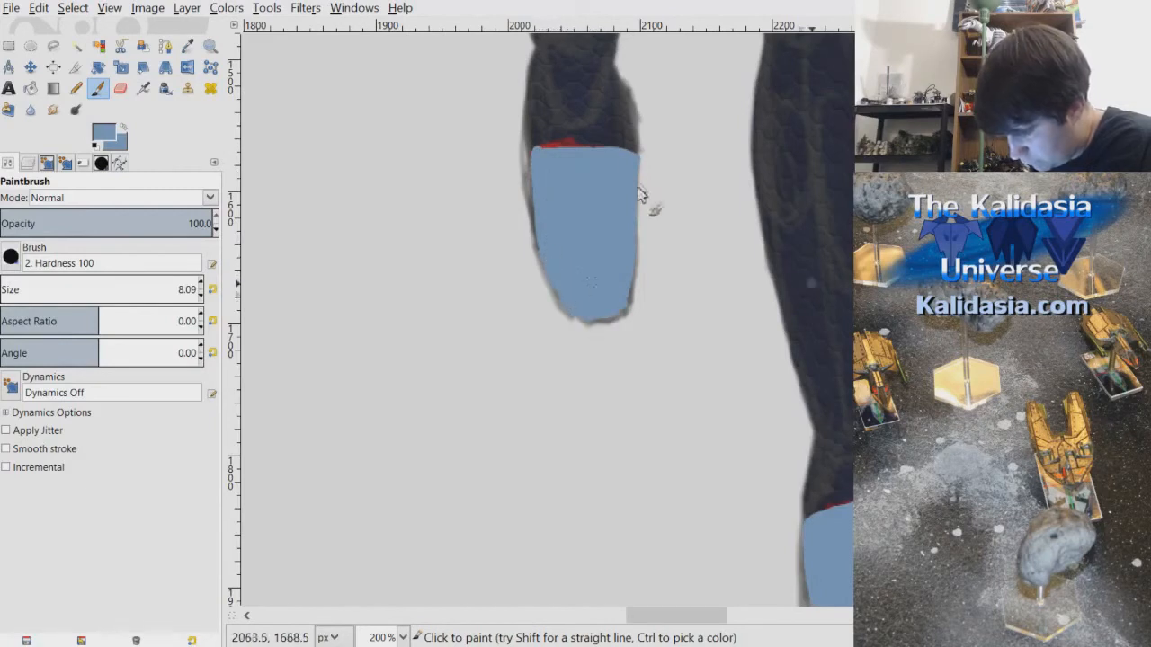
- Trim the raised foot's edges with the Eraser and repaint its outer side with the Paintbrush
left_click(805, 288)
key("shift+e")
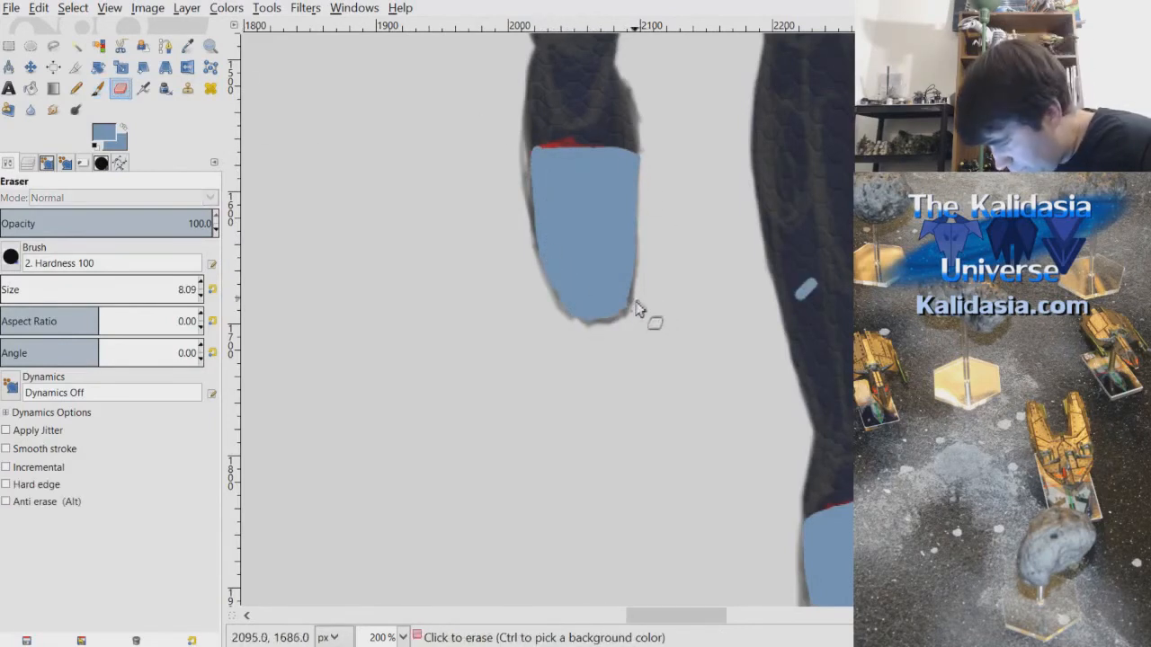
mouse_move(632, 304)
left_mouse_down()
mouse_move(575, 335)
mouse_move(593, 336)
mouse_move(570, 326)
mouse_move(611, 326)
mouse_move(559, 323)
mouse_move(608, 327)
mouse_move(591, 327)
mouse_move(632, 308)
left_mouse_up()
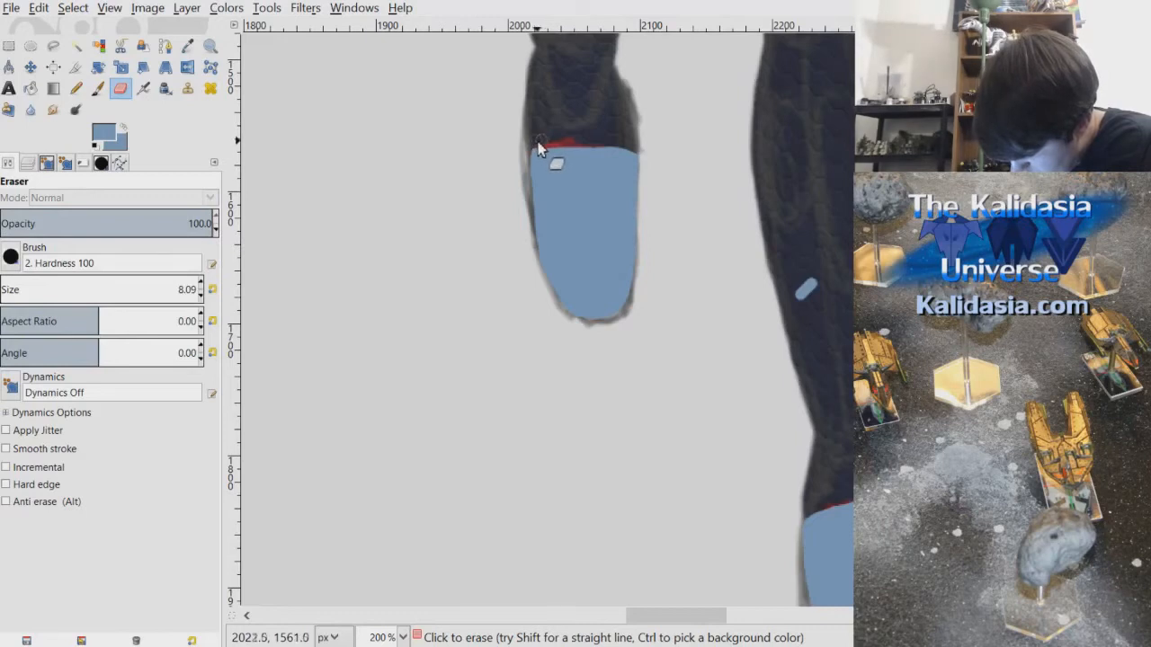
key("p")
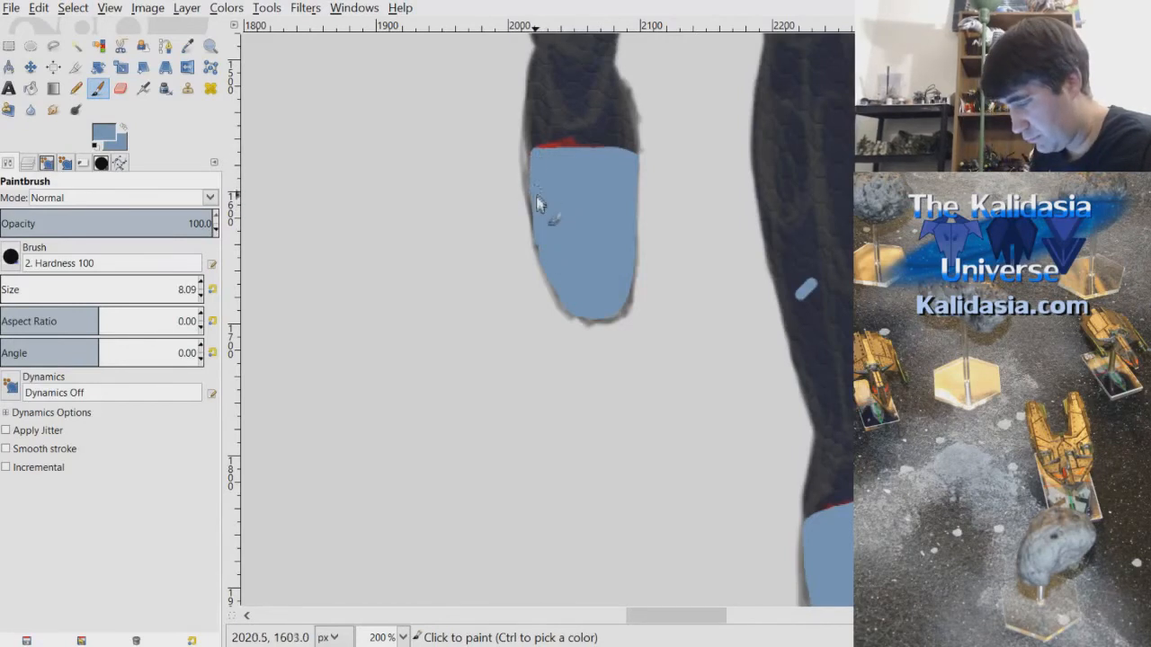
left_click_drag(541, 254, 544, 197)
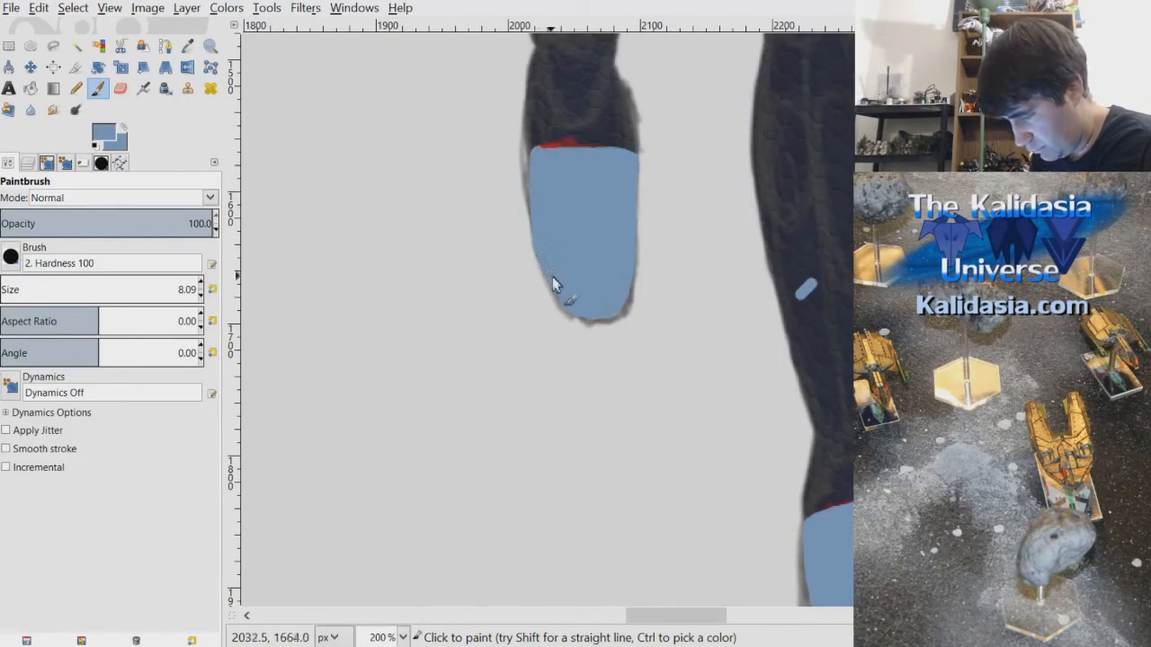
- Smooth the raised foot's outer edge by erasing and repainting it, and trim its upper corner at the ankle
left_click(119, 89)
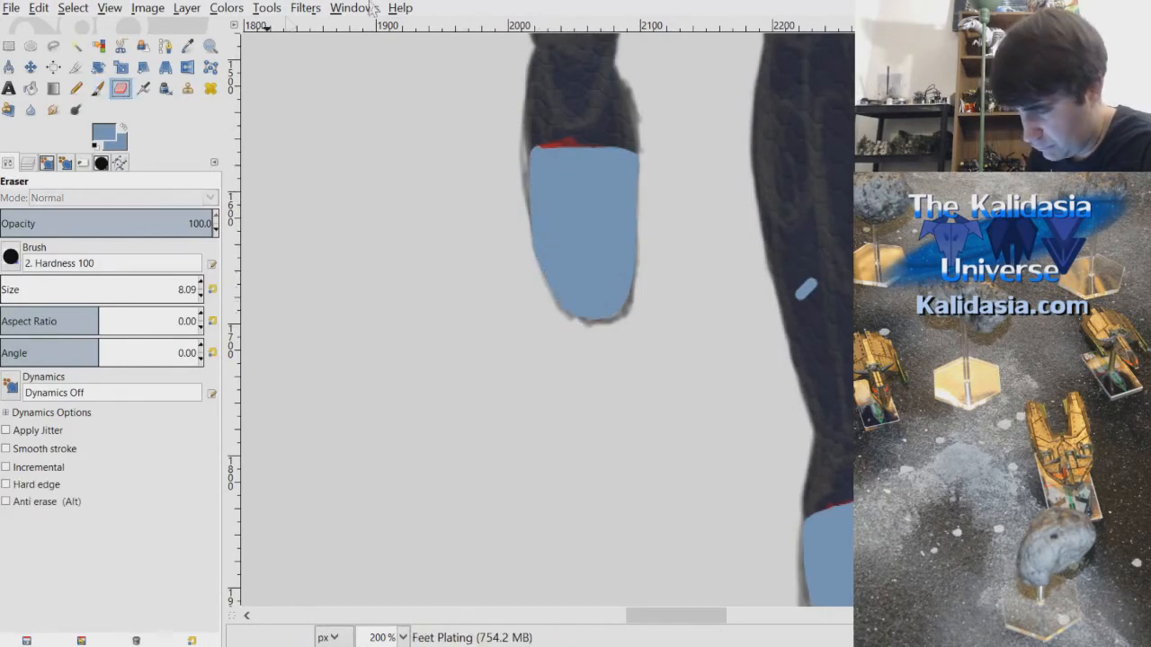
left_click(532, 273)
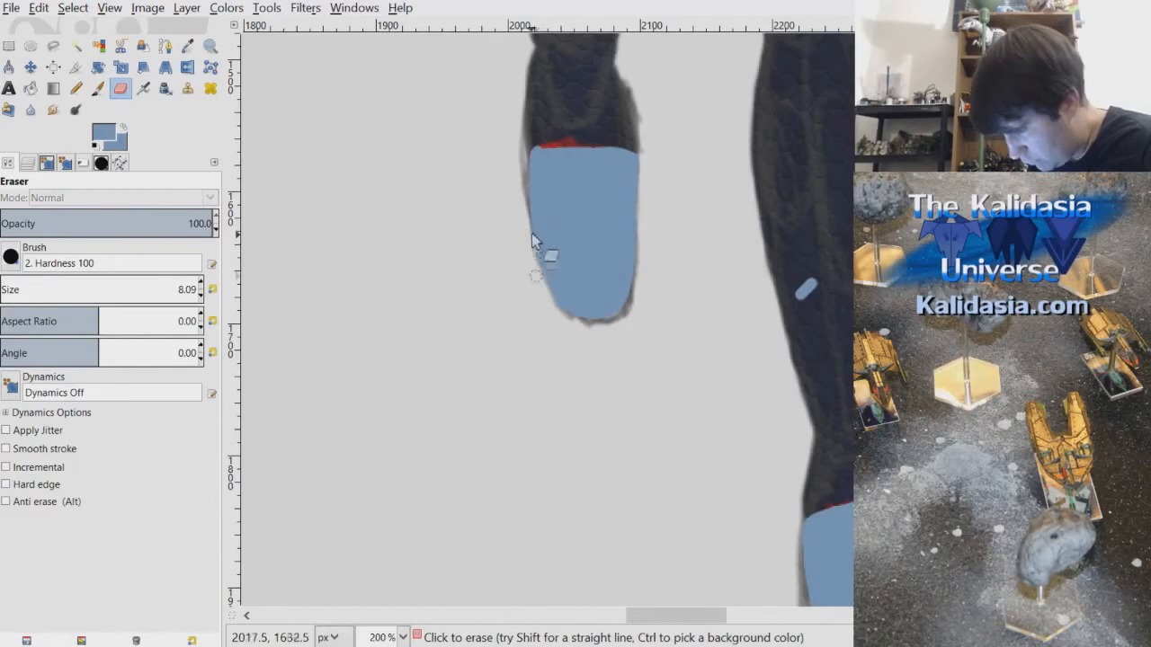
scroll(564, 223, "up", 2)
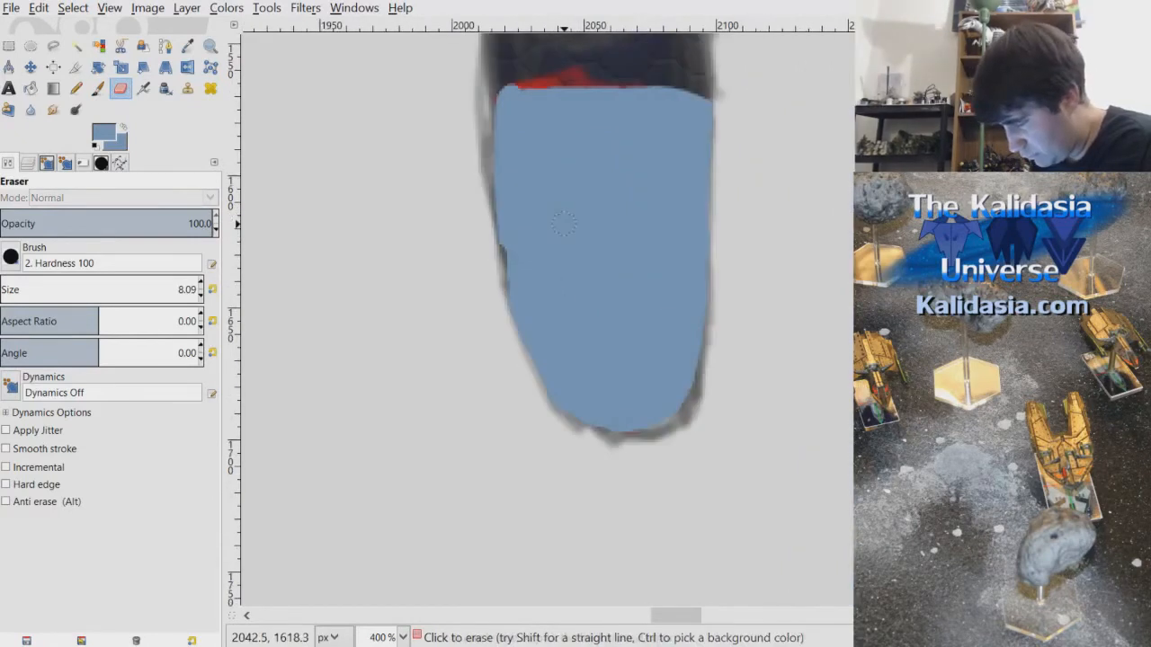
left_click(97, 89)
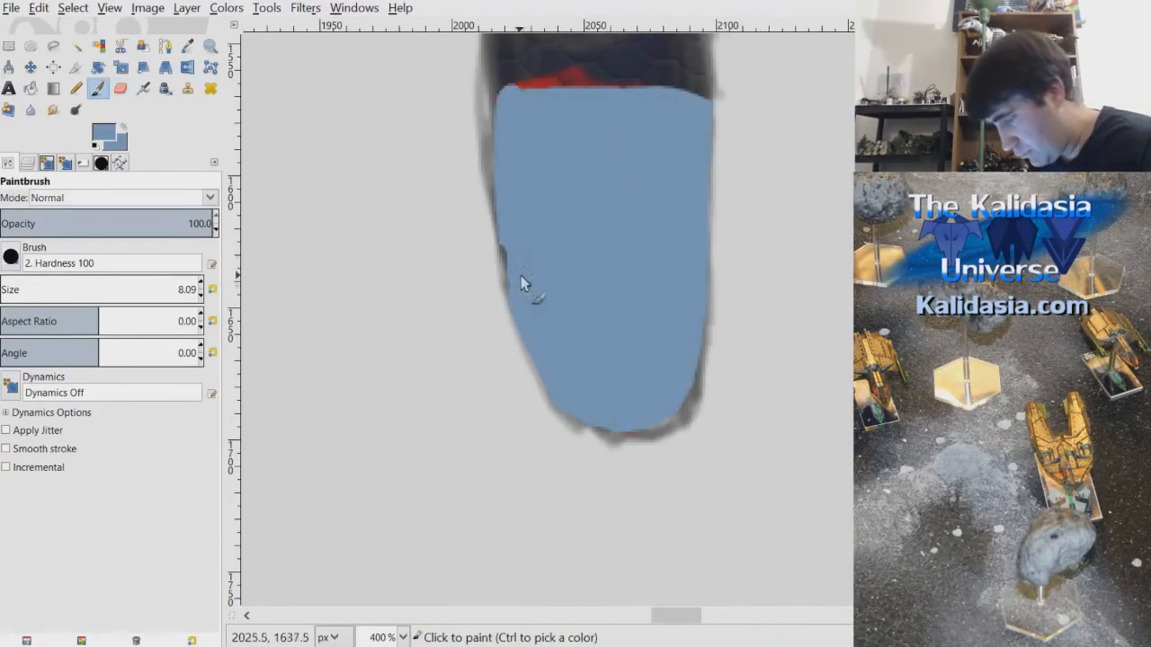
left_click_drag(512, 261, 541, 329)
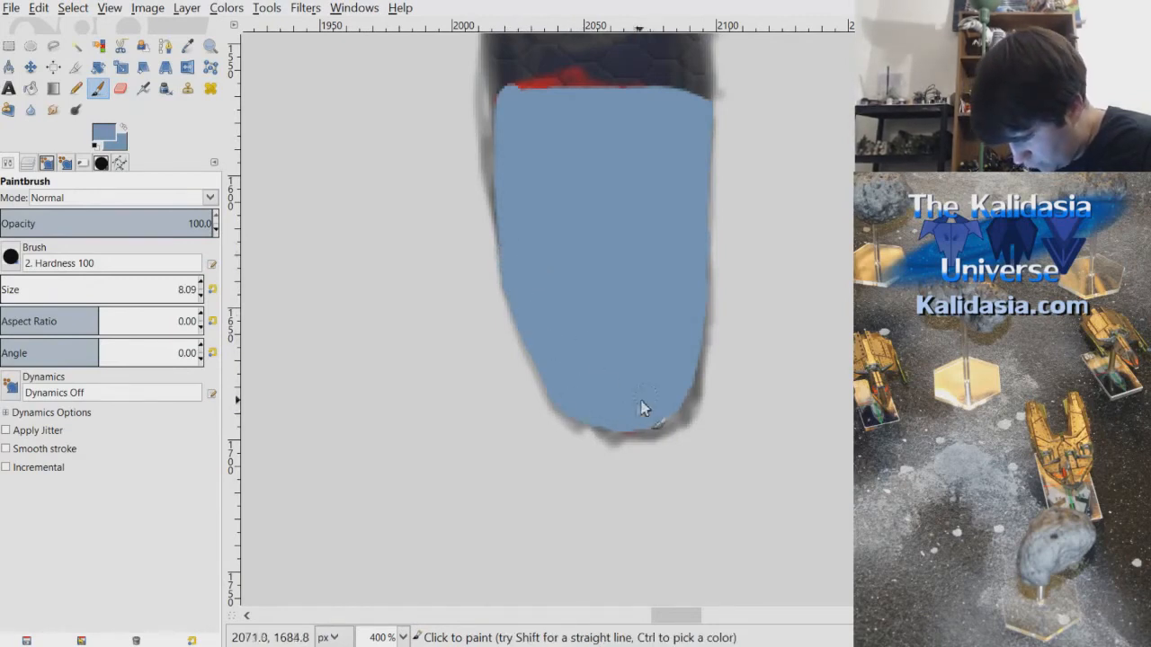
left_click(120, 88)
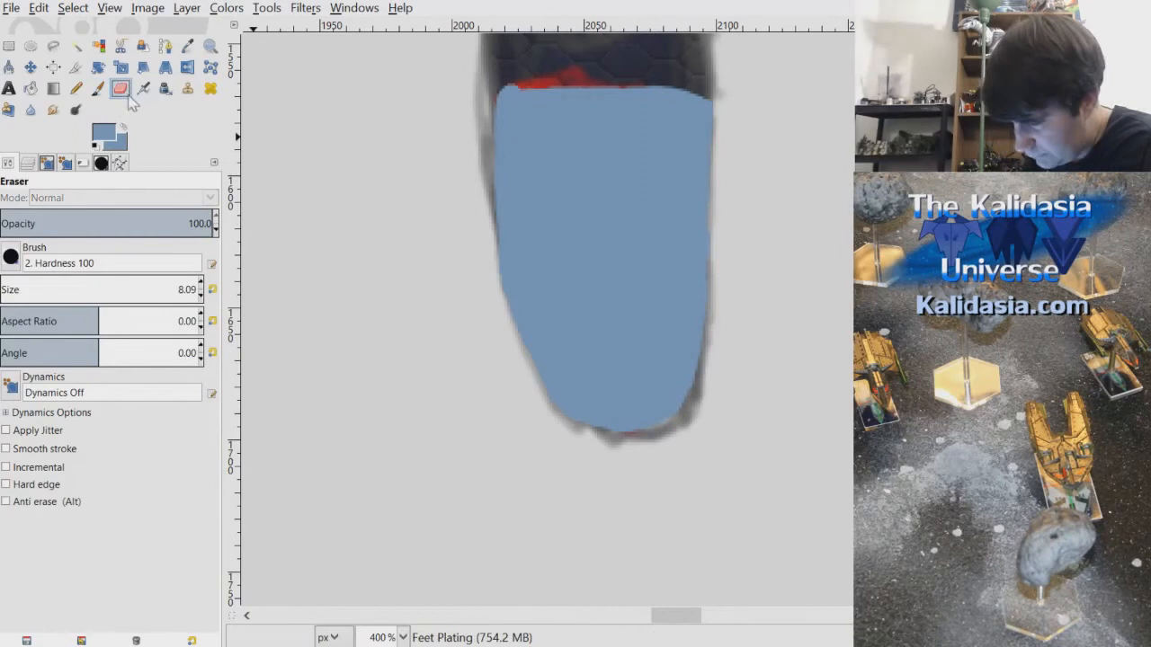
left_click_drag(499, 77, 524, 78)
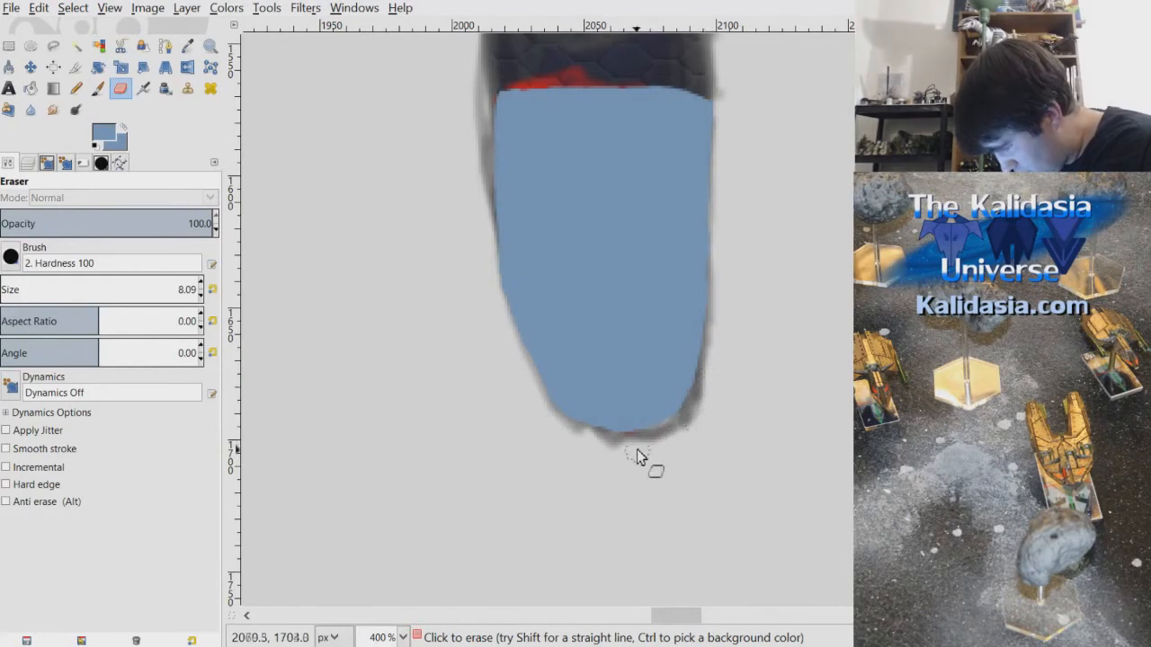
- Hide the Sketch 2 layer to see the figure without its sketch lines
scroll(636, 457, "down", 5)
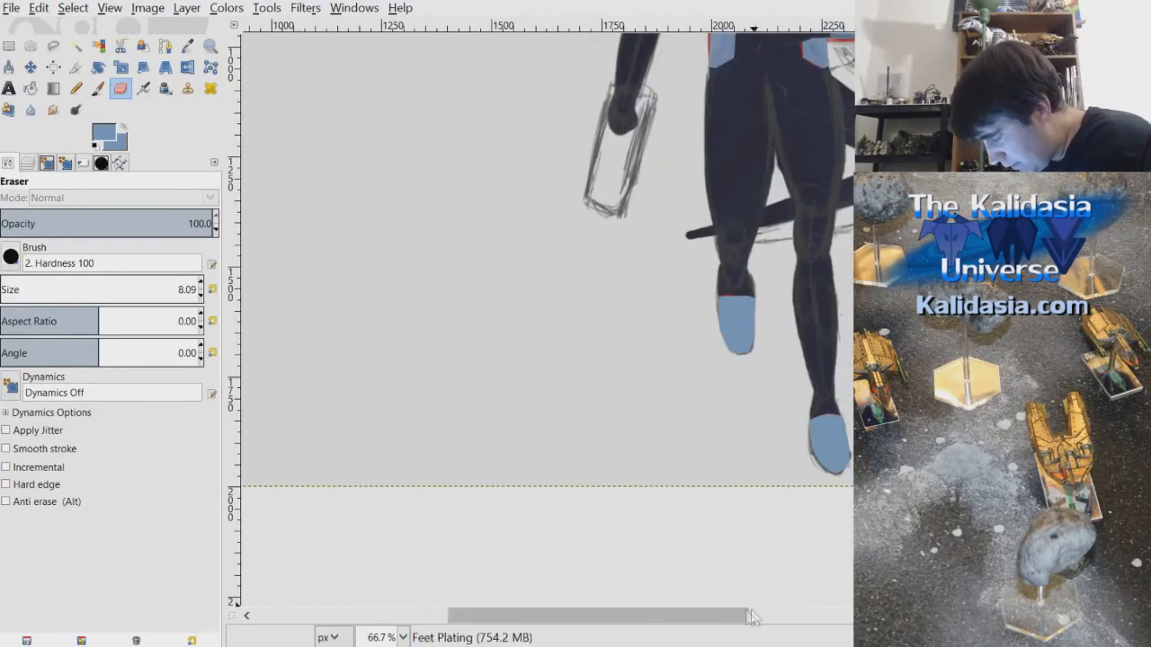
scroll(760, 612, "right", 3)
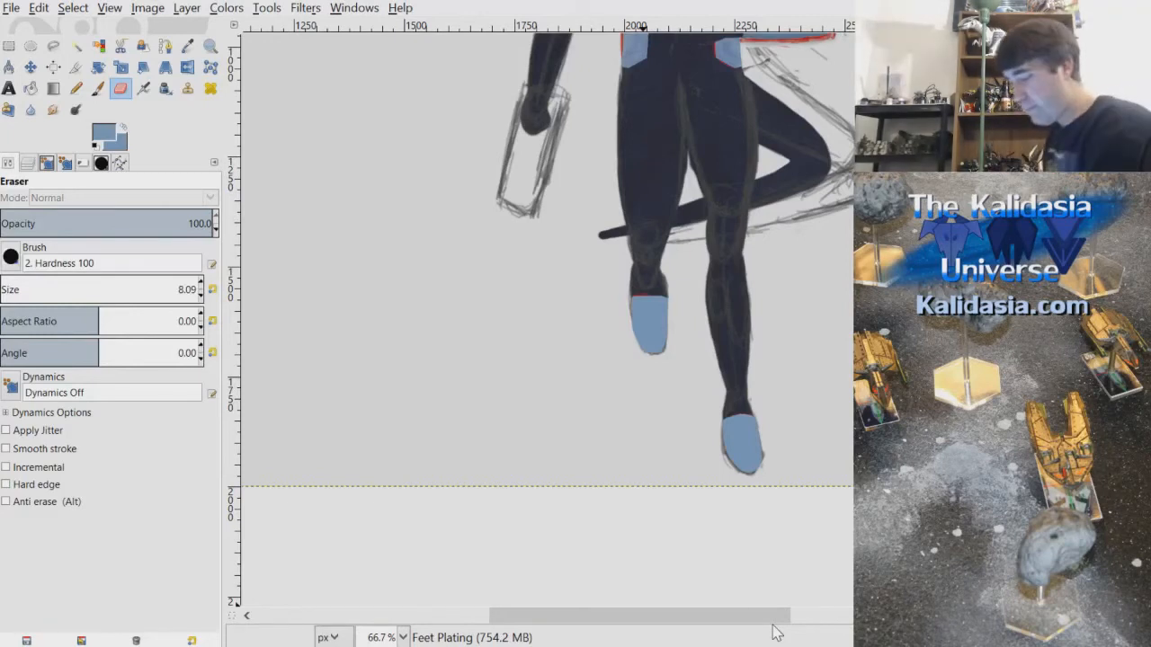
key("ctrl+l")
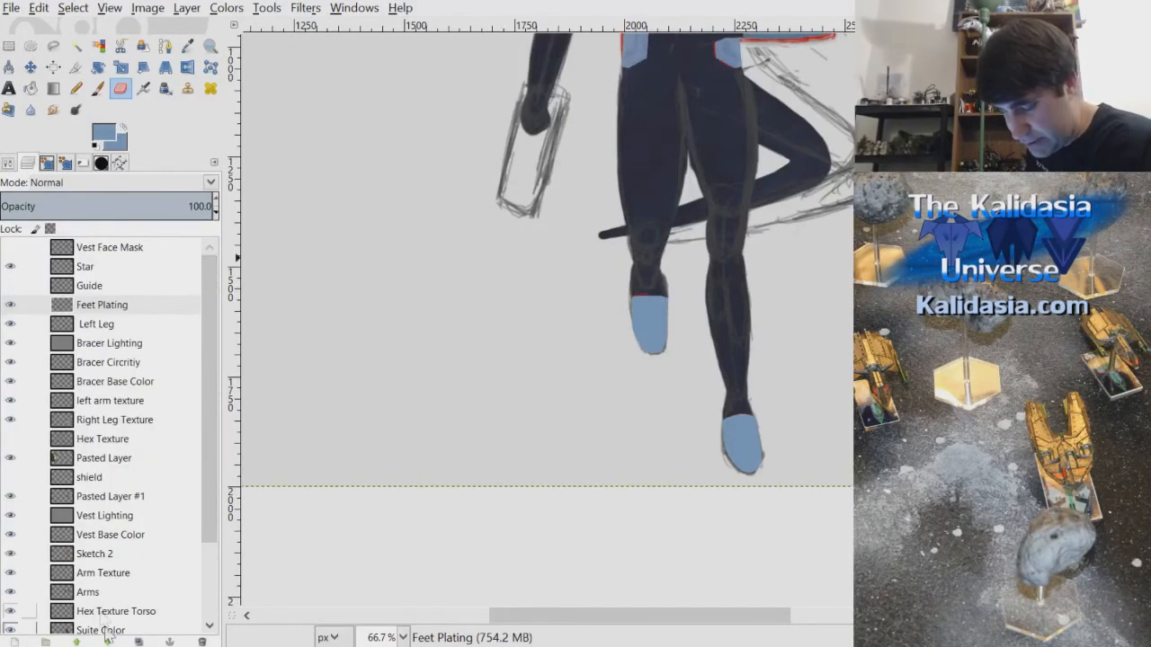
left_click(15, 555)
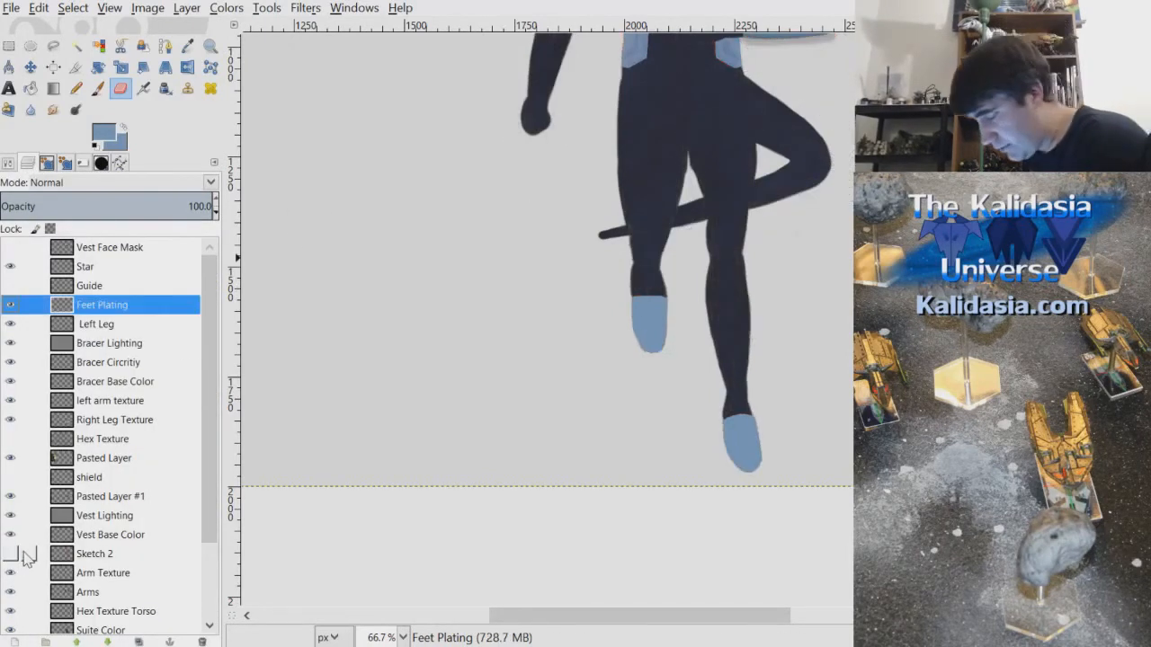
- Examine the figure without the sketch, from the vest and waist panels down to the newly painted feet
key("minus")
key("minus")
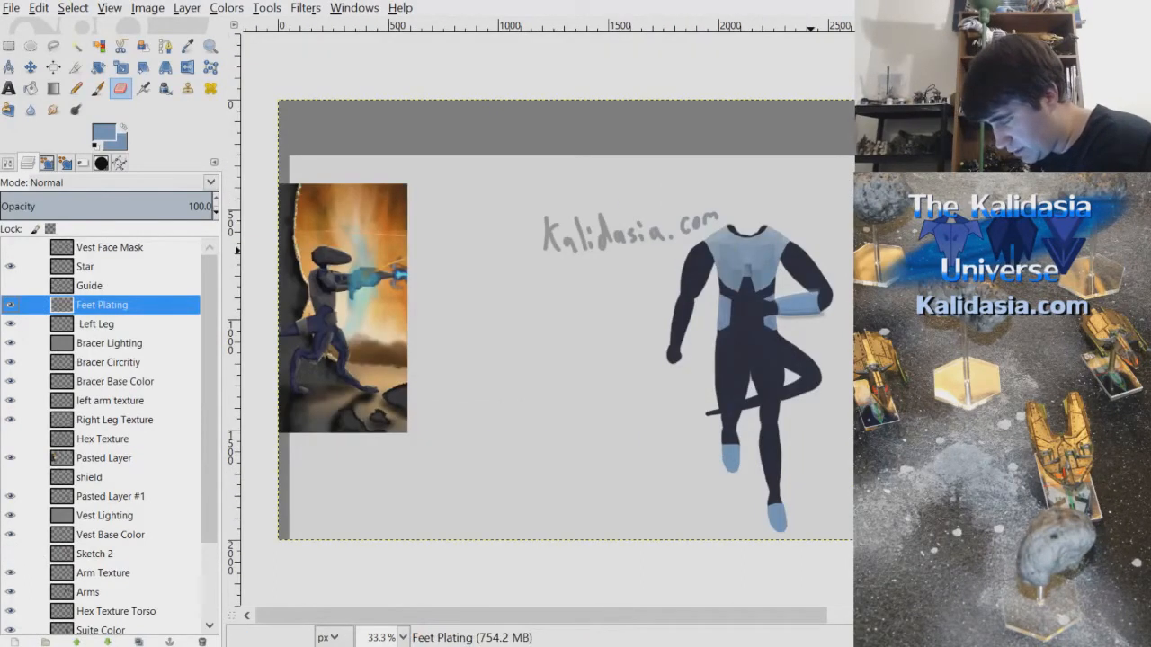
key("2")
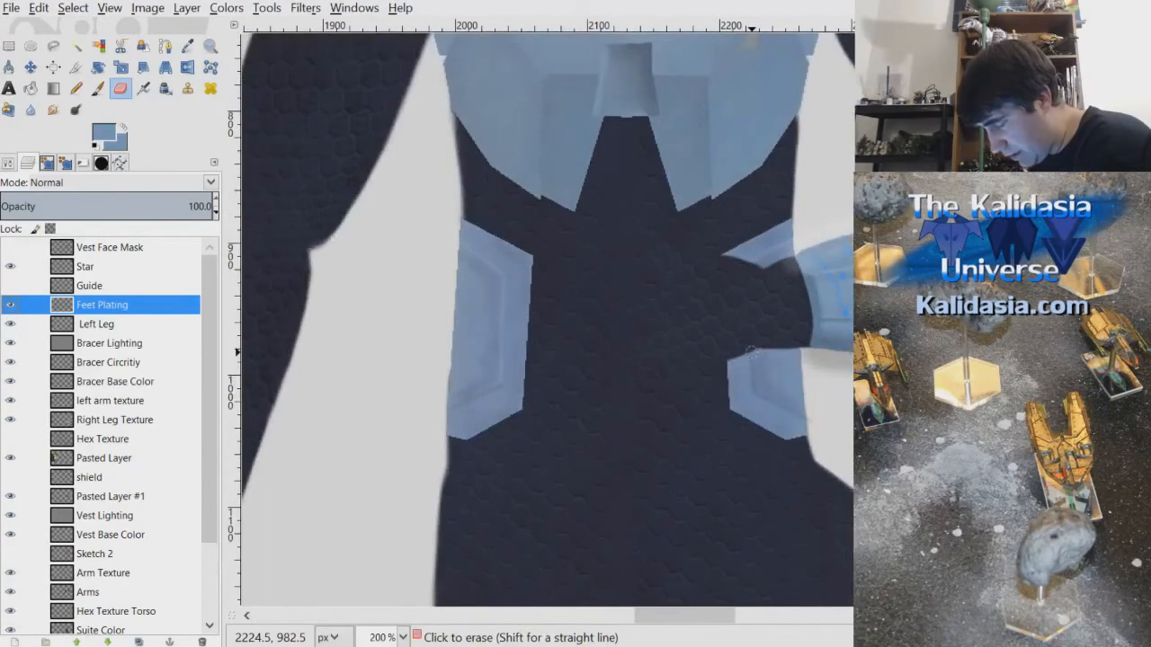
key("plus")
key("plus")
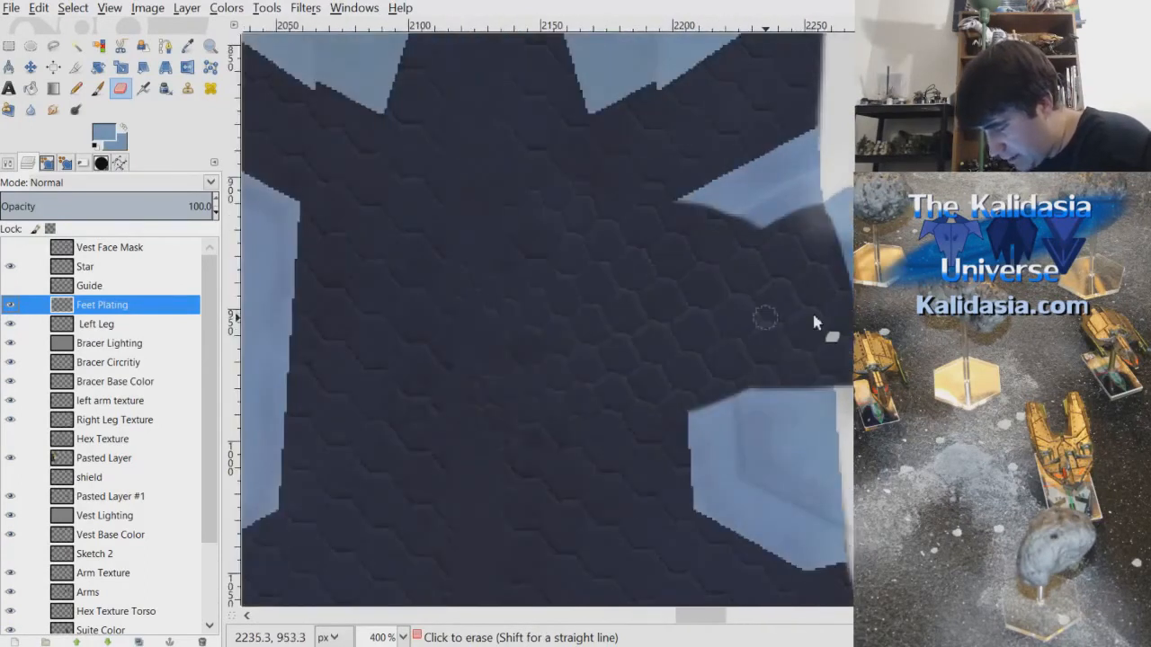
key("1")
key("minus")
key("1")
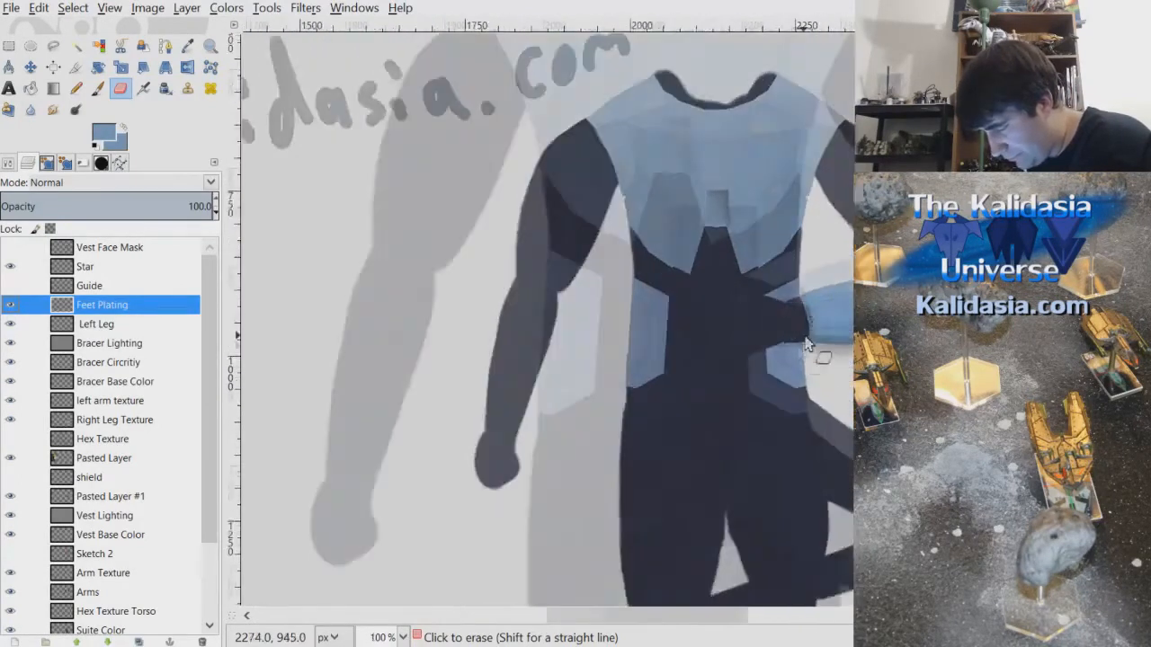
key("2")
key("1")
key("minus")
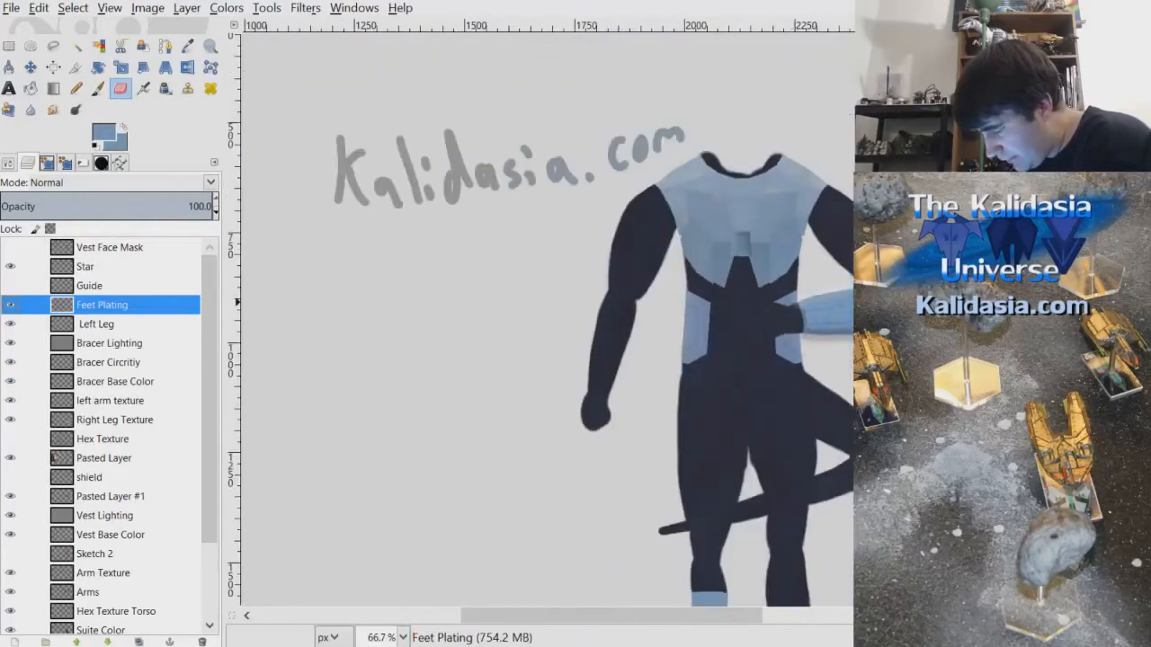
scroll(800, 342, "down", 5)
scroll(549, 319, "down", 1)
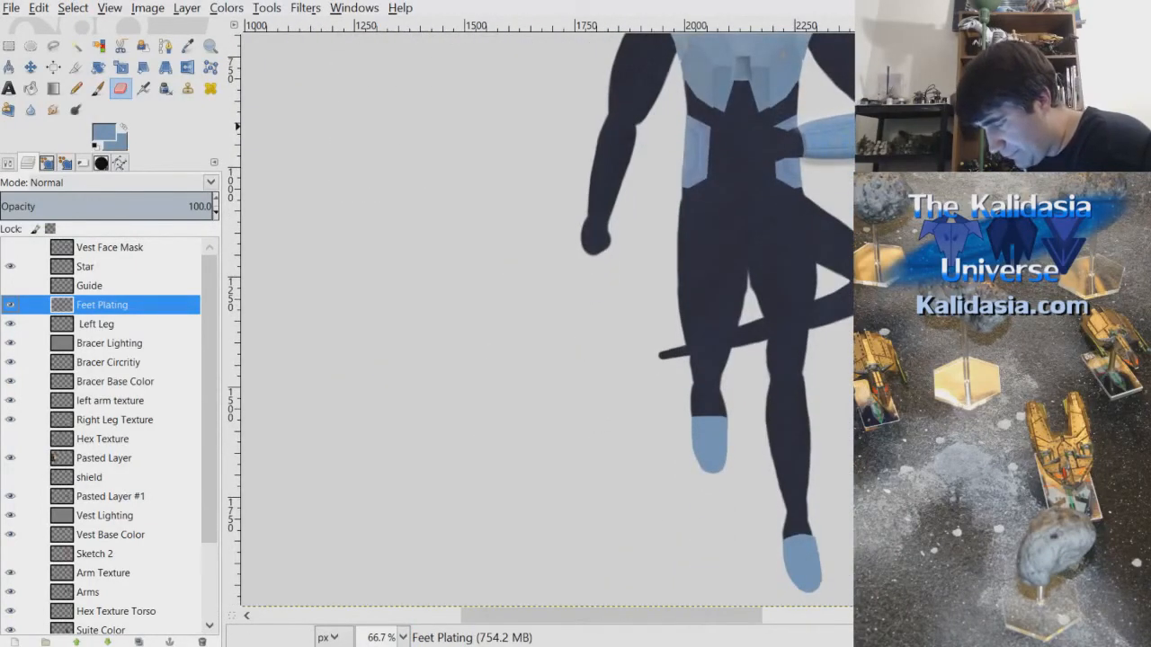
scroll(744, 413, "up", 2)
scroll(776, 560, "down", 3)
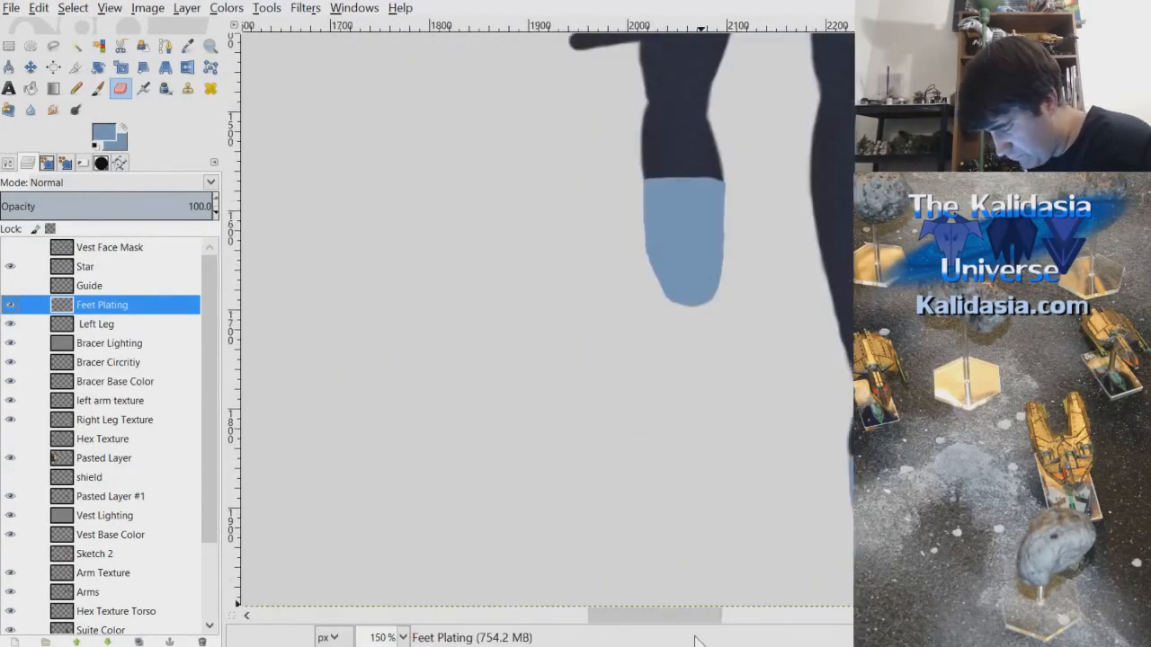
- Trim the lower foot's outline along the underside near the toe tip with the Eraser
scroll(710, 629, "right", 4)
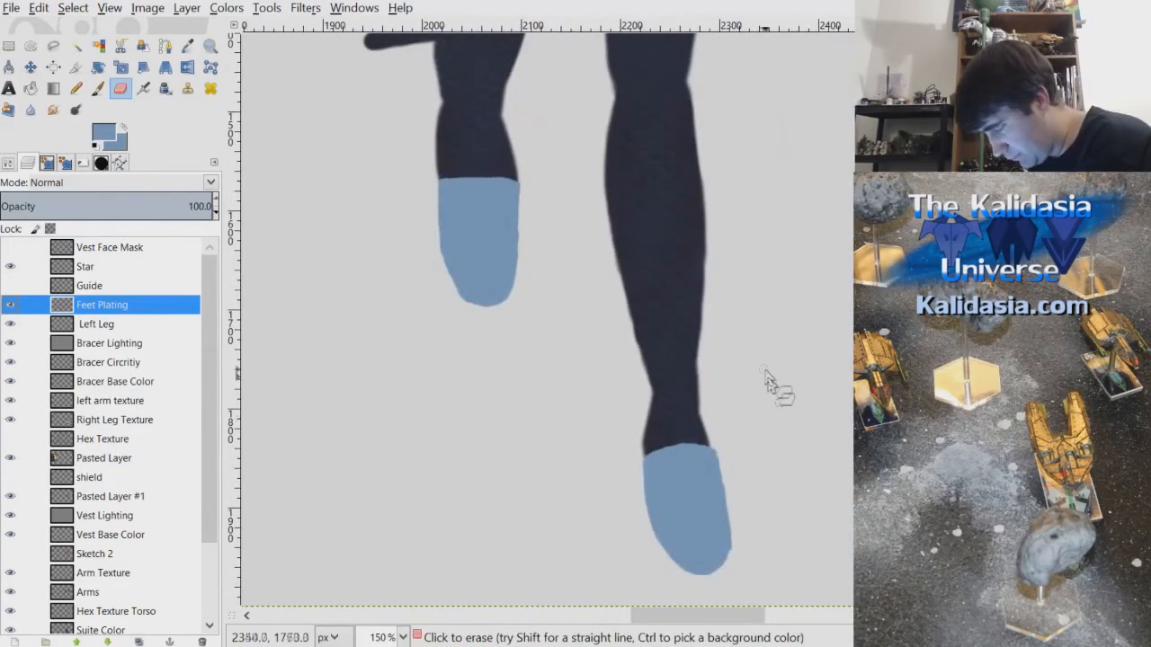
scroll(765, 380, "up", 3)
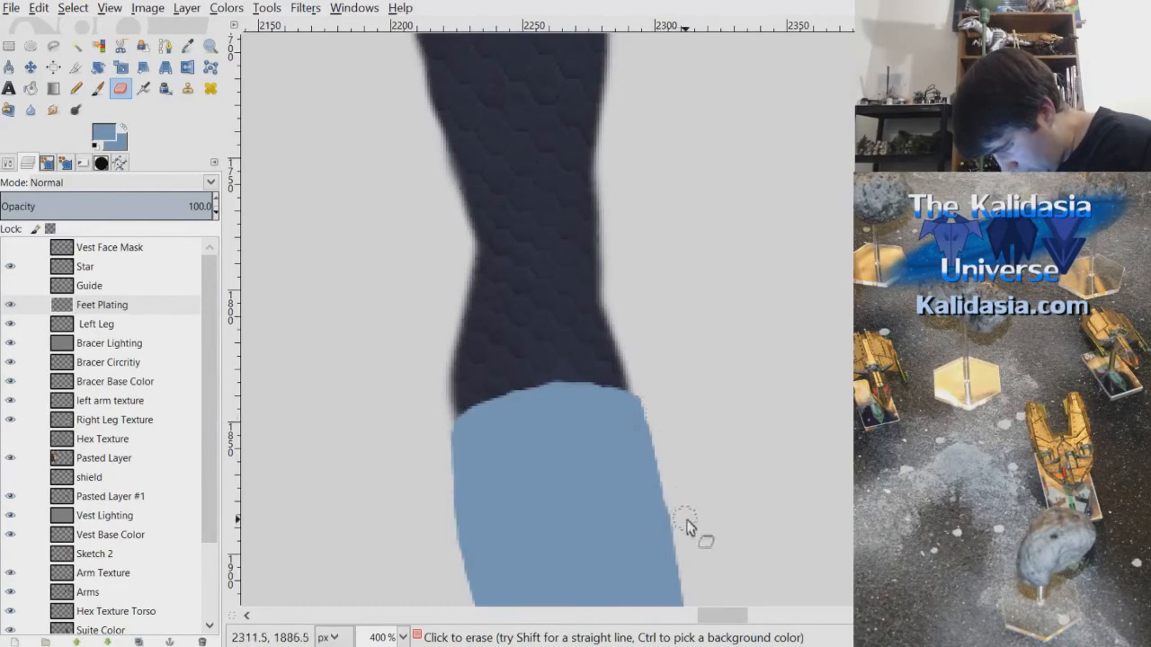
scroll(698, 341, "down", 3)
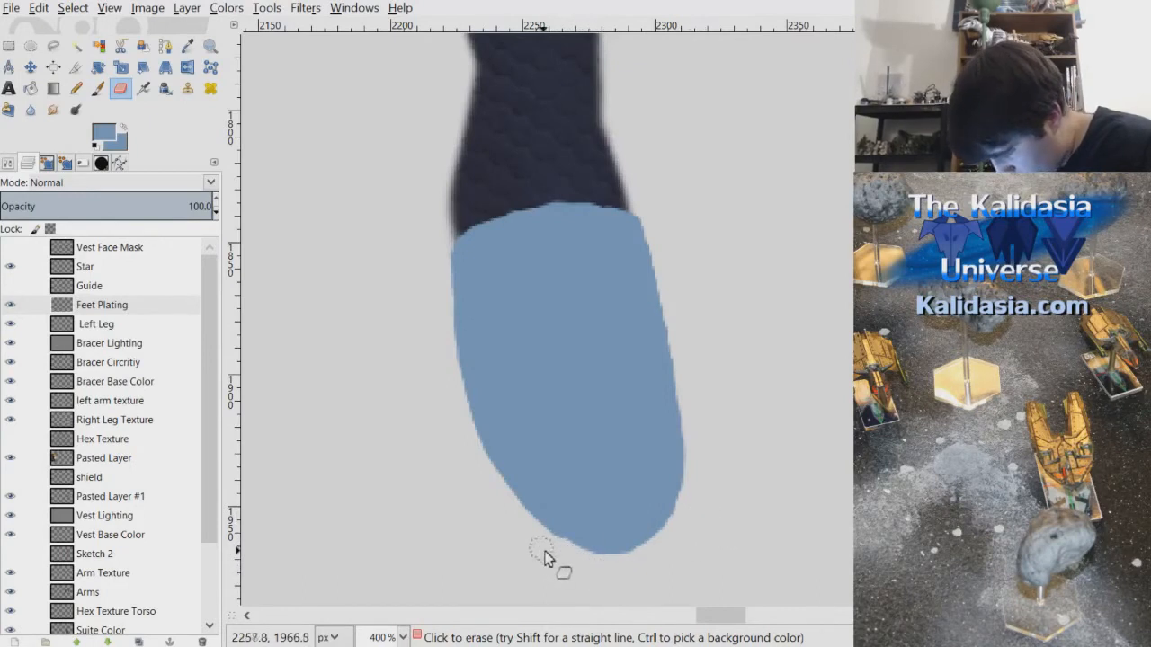
left_click_drag(551, 546, 563, 554)
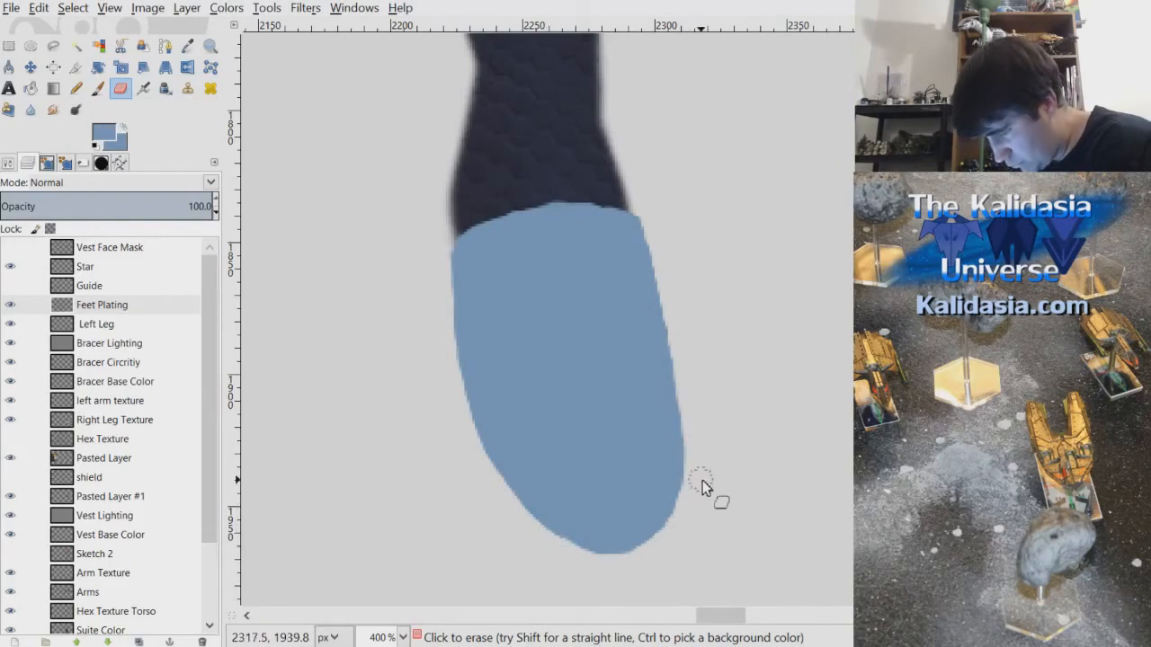
- Touch up the raised foot with the Paintbrush and erase along its right edge from the toe up toward the ankle
scroll(702, 480, "down", 5)
scroll(607, 208, "up", 1)
scroll(611, 202, "up", 4)
left_click(98, 88)
left_click(543, 271)
left_click(120, 88)
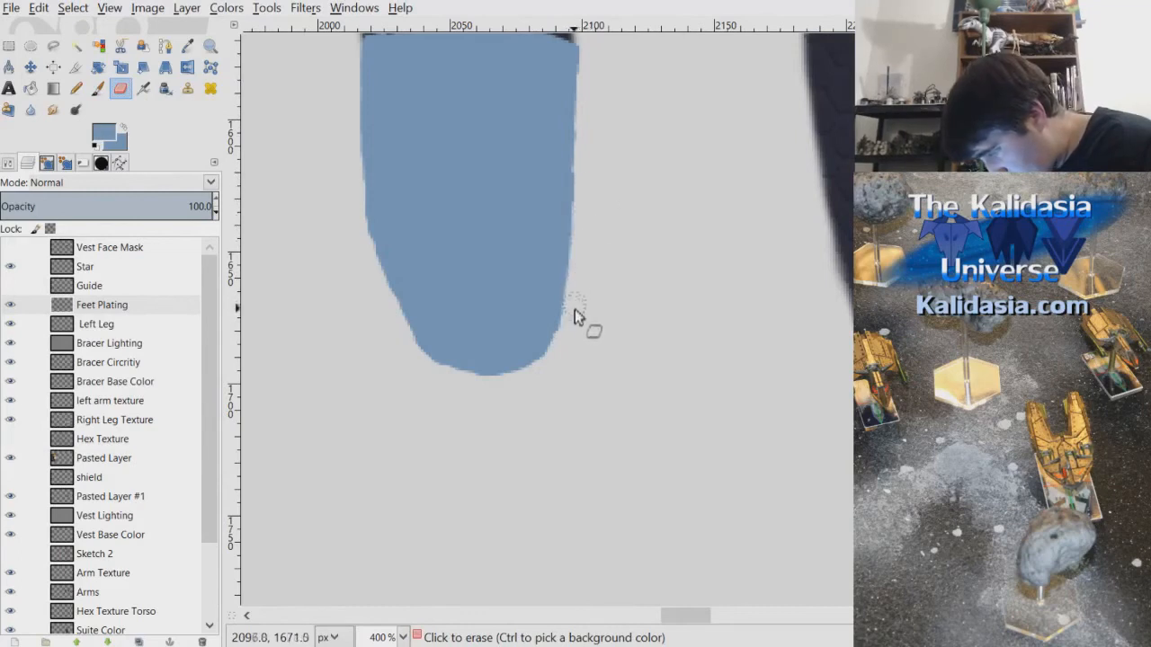
left_click_drag(567, 341, 590, 180)
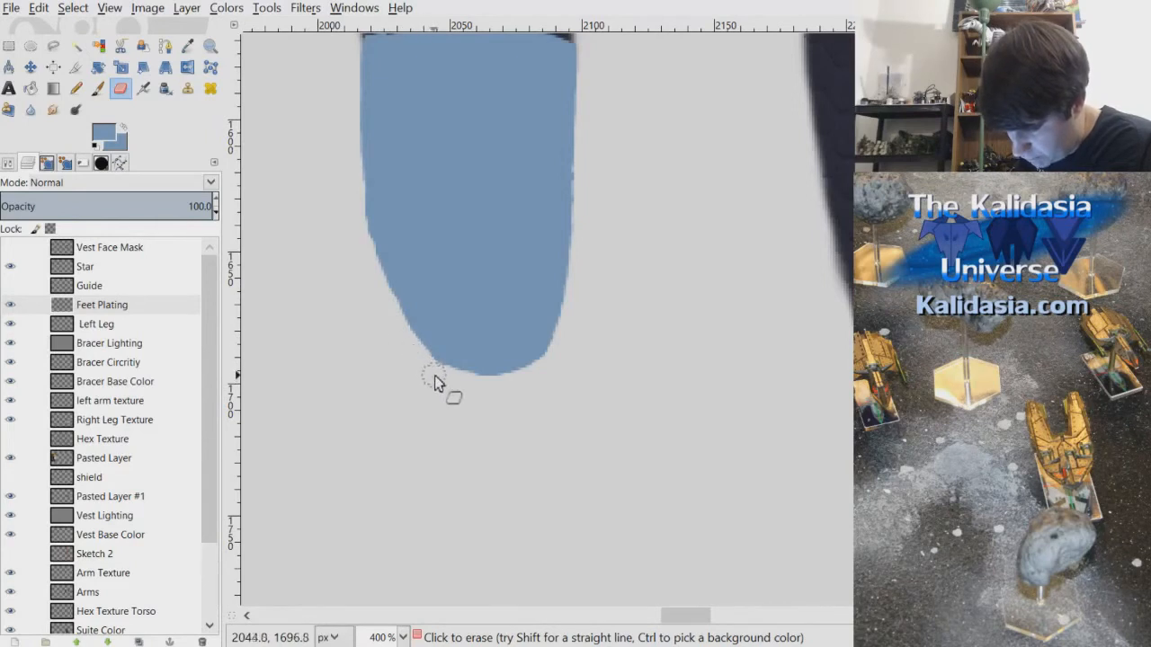
- Smooth the raised foot's left edge down to the rounded toe with the Eraser
mouse_move(416, 351)
left_mouse_down()
mouse_move(363, 267)
mouse_move(359, 240)
left_mouse_up()
left_click_drag(377, 286, 428, 367)
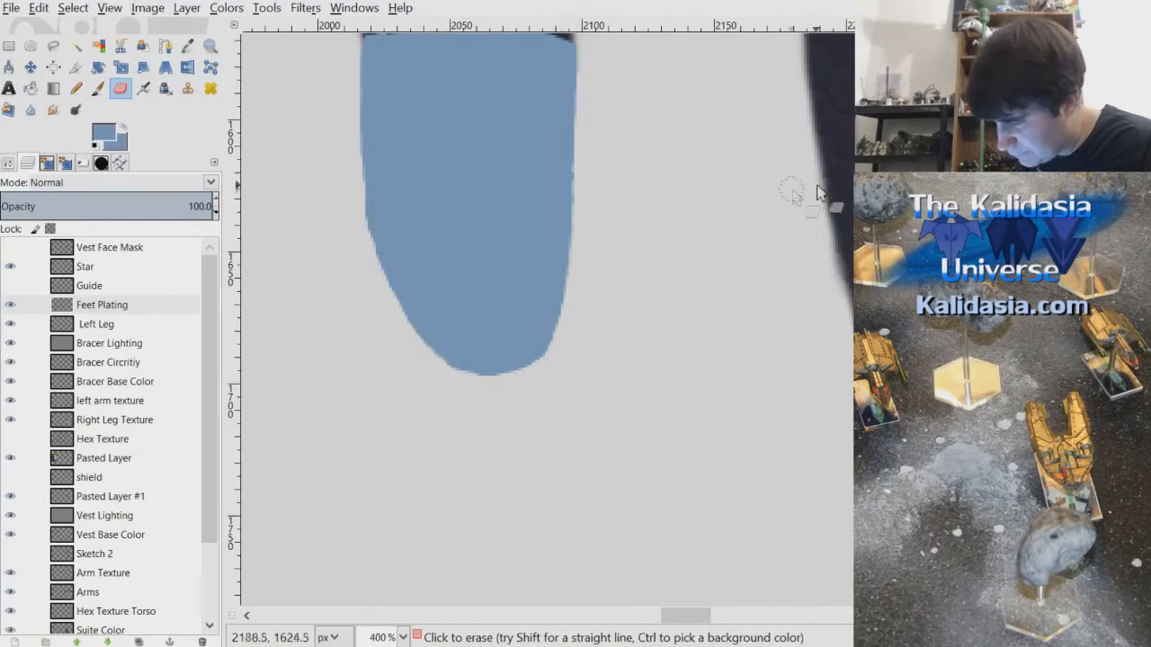
scroll(603, 198, "up", 5)
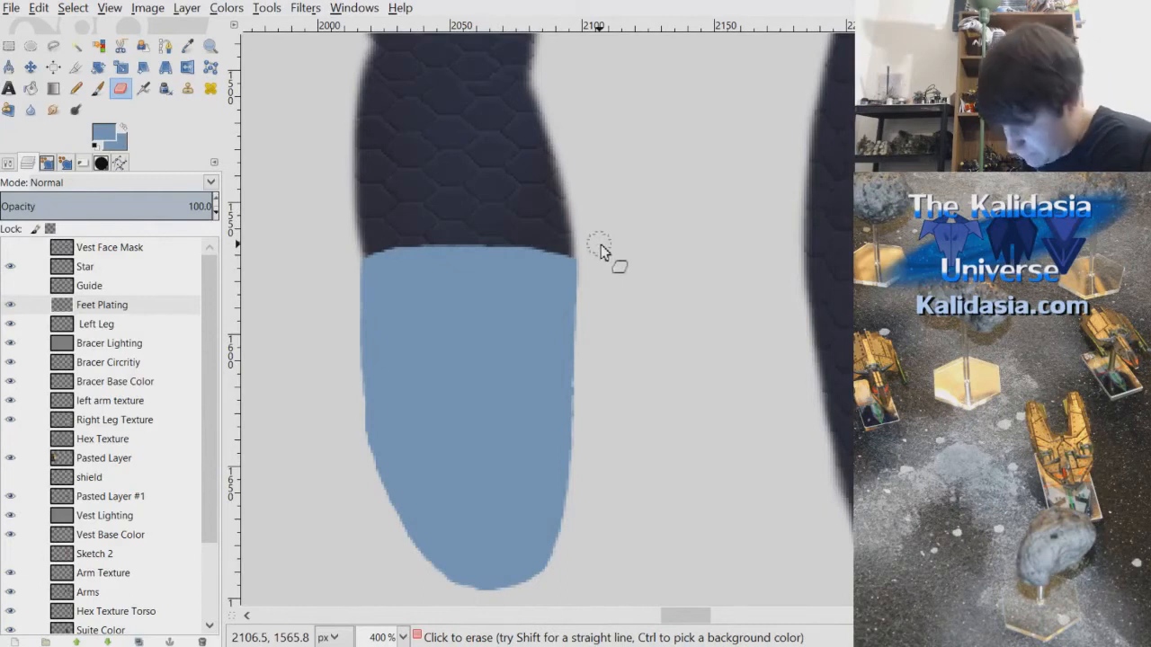
- Check the whole figure with its trimmed feet and save the image file Alendar.xcf
scroll(565, 310, "down", 5)
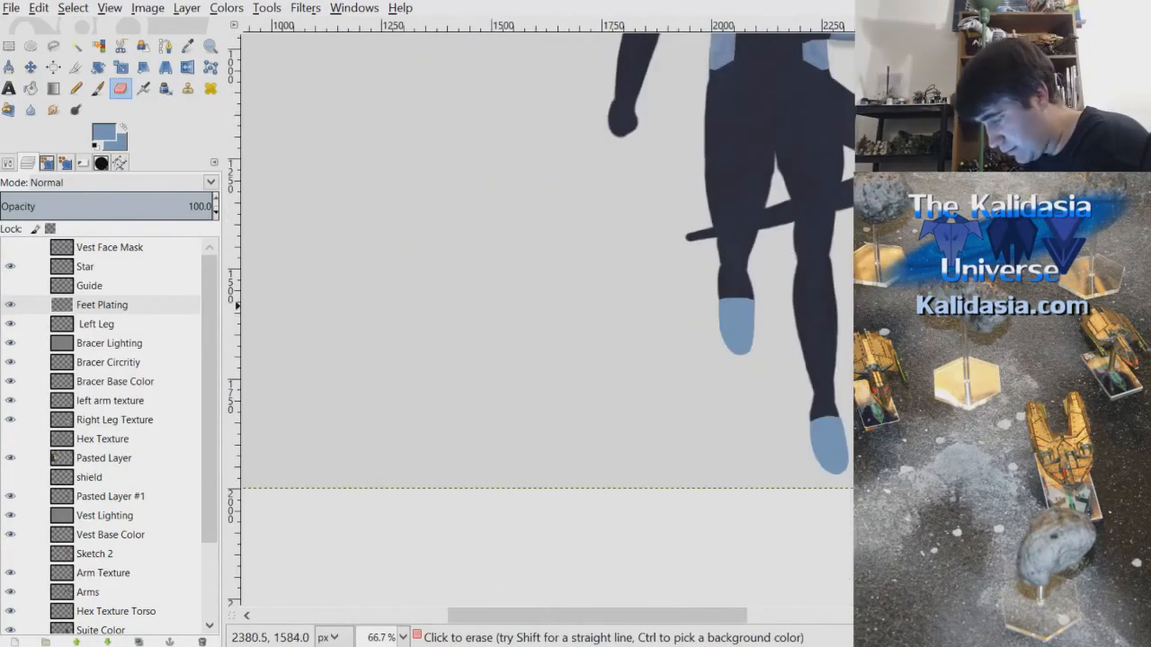
left_click_drag(894, 378, 894, 287)
left_click_drag(709, 617, 780, 632)
mouse_move(894, 301)
left_mouse_down()
mouse_move(893, 320)
mouse_move(894, 275)
left_mouse_up()
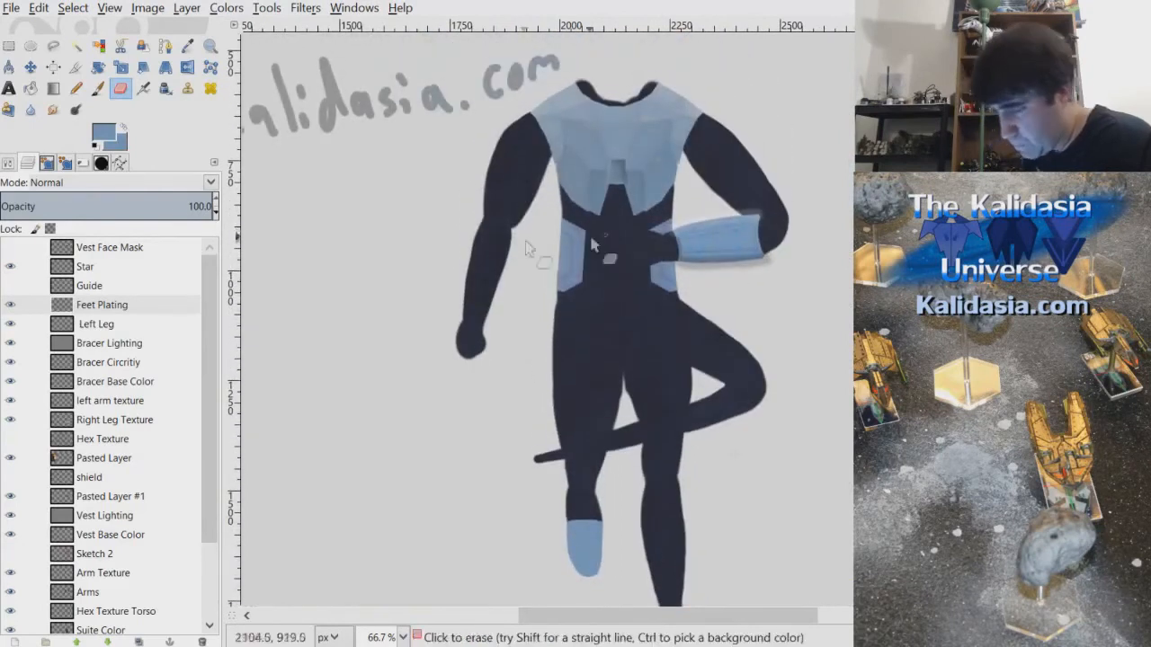
key("ctrl+s")
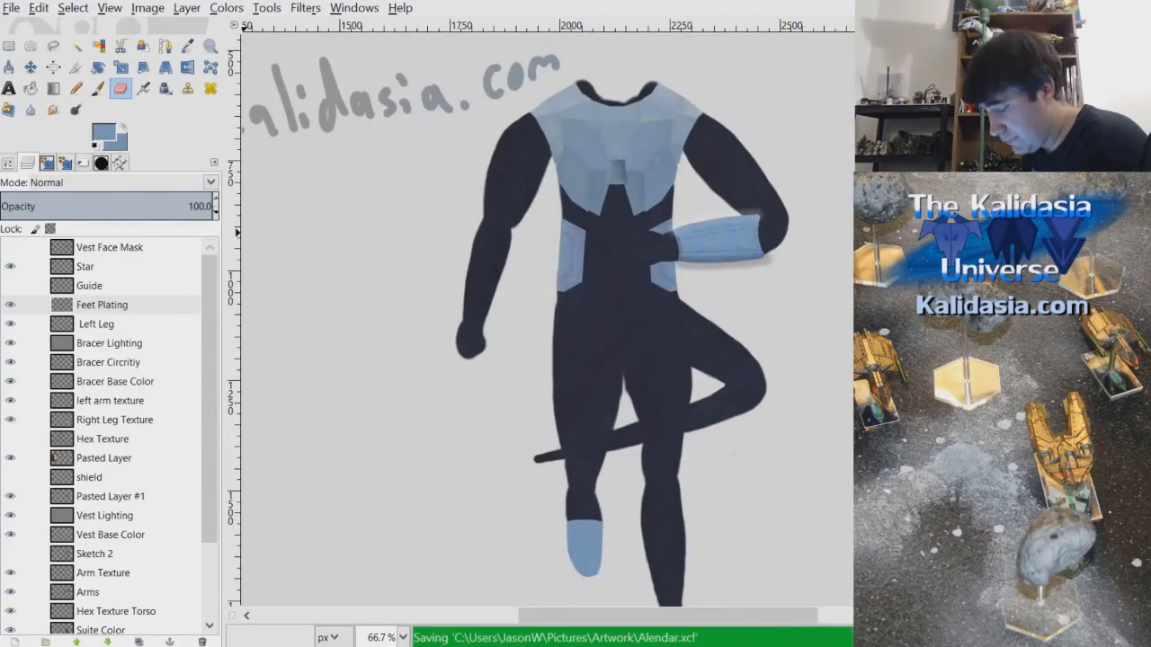
- Add a new layer named Feet Shading directly above the Feet Plating layer
left_click_drag(894, 275, 894, 315)
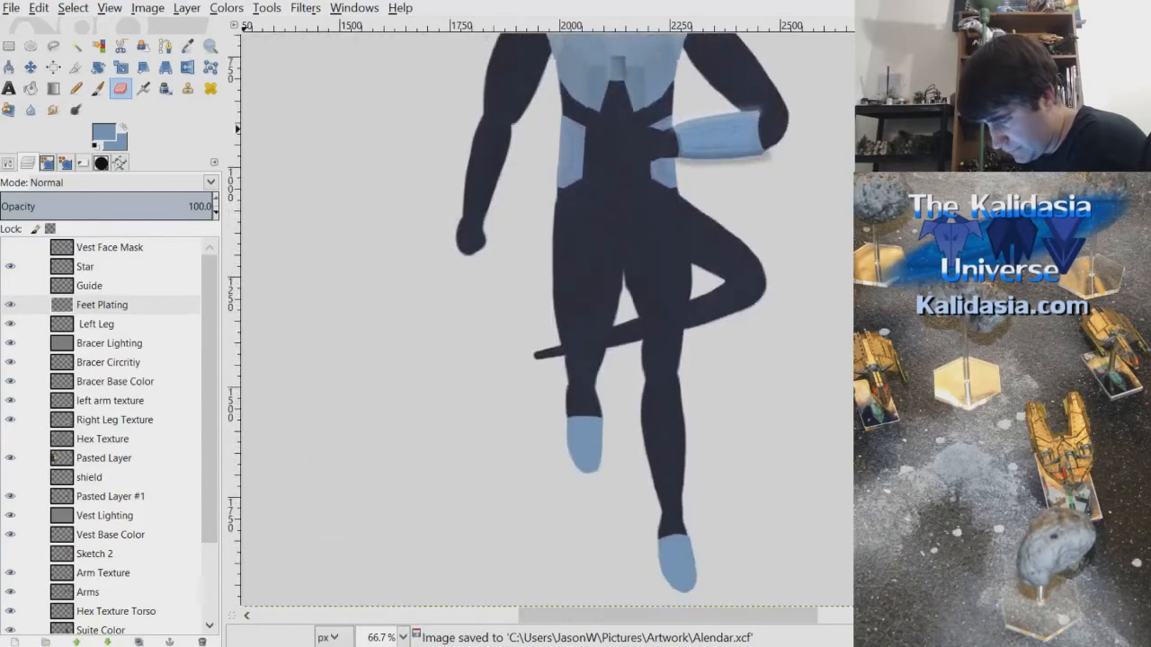
scroll(773, 387, "up", 1)
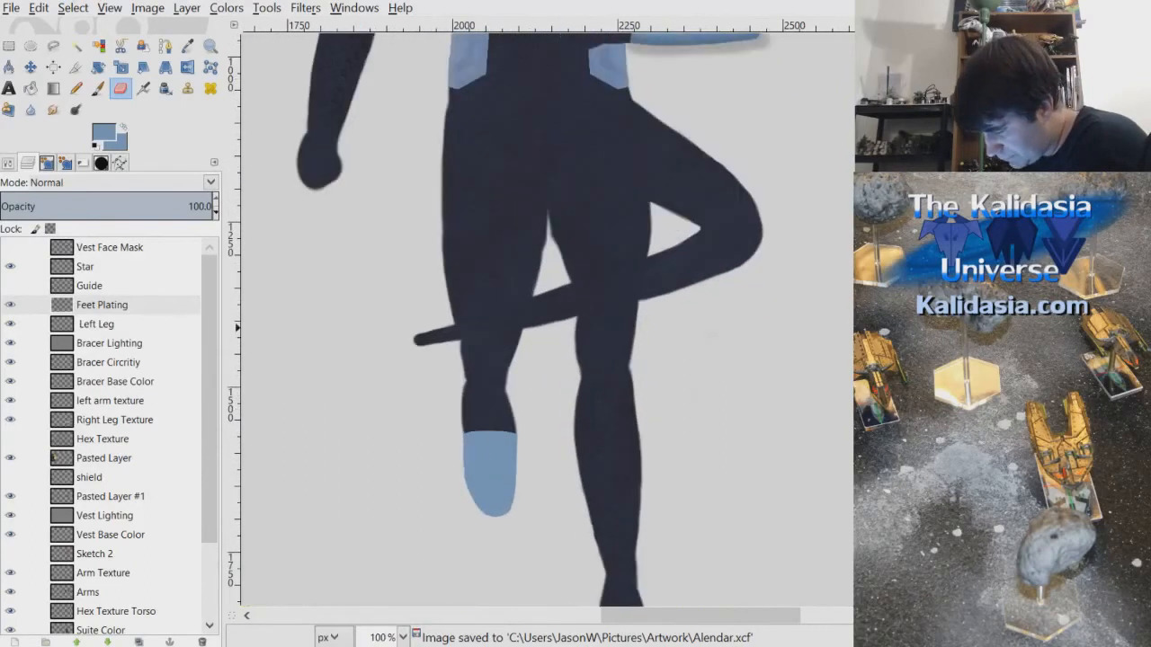
scroll(546, 324, "down", 3)
scroll(665, 480, "up", 1)
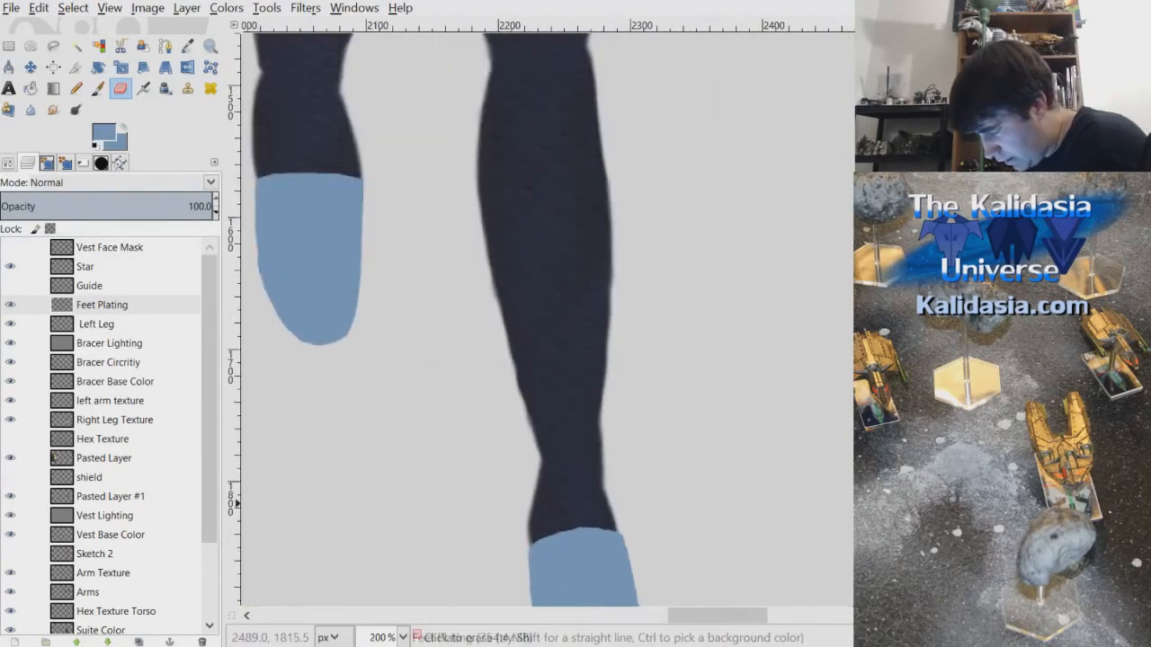
scroll(680, 423, "down", 3)
scroll(693, 400, "up", 1)
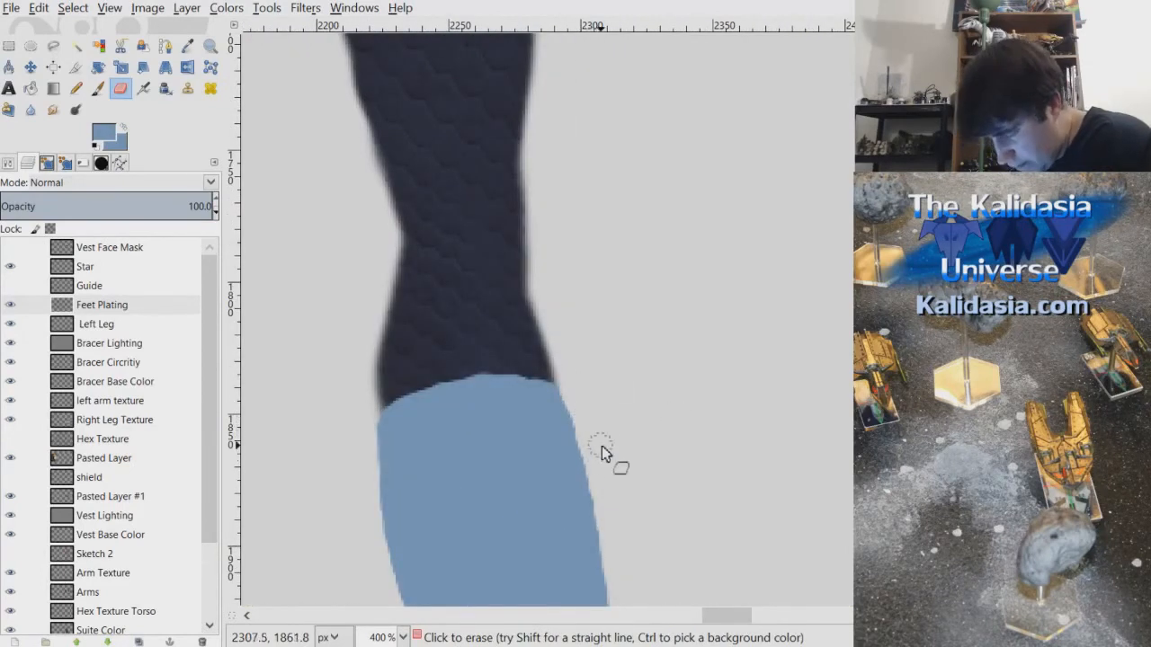
scroll(601, 446, "down", 3)
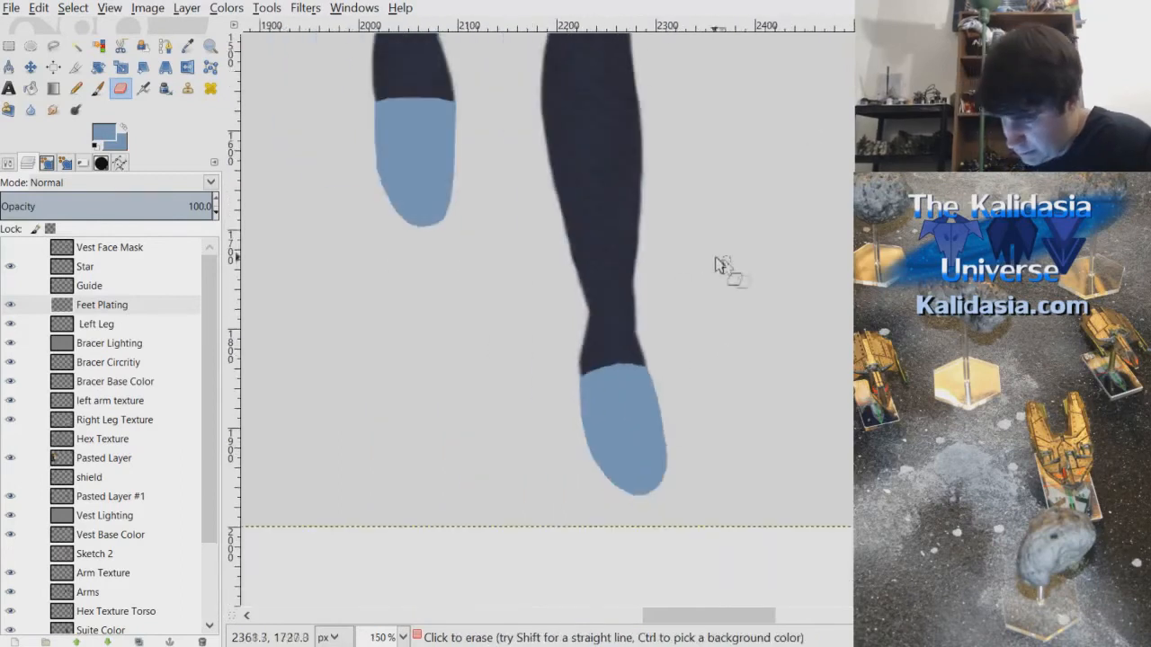
left_click(152, 304)
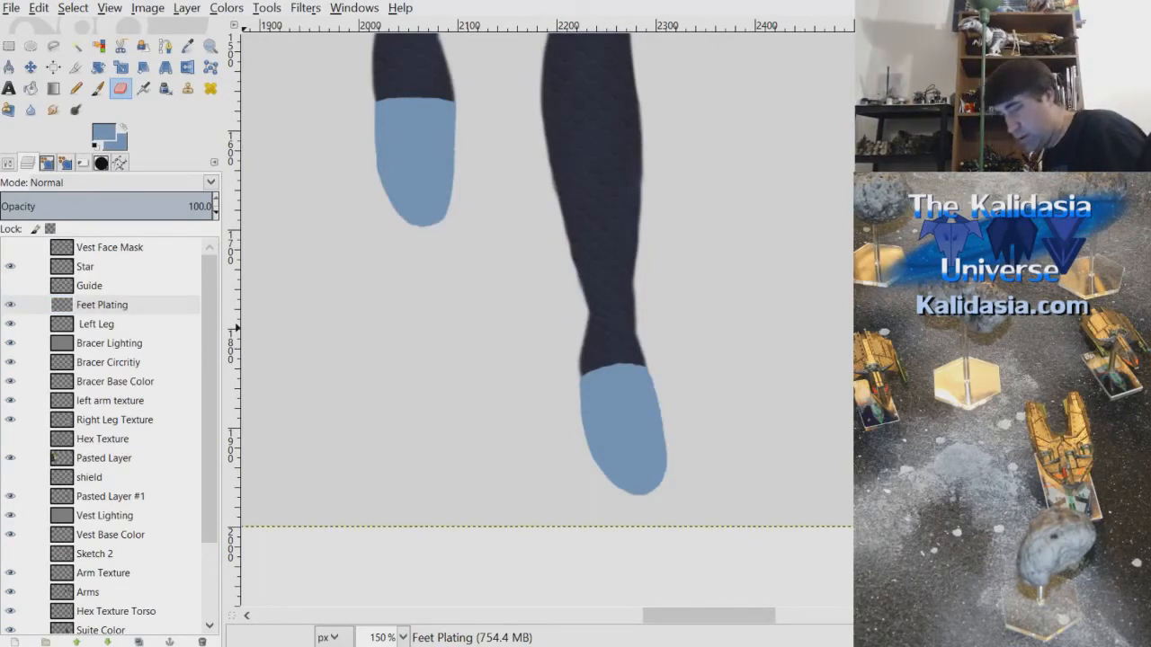
key("Return")
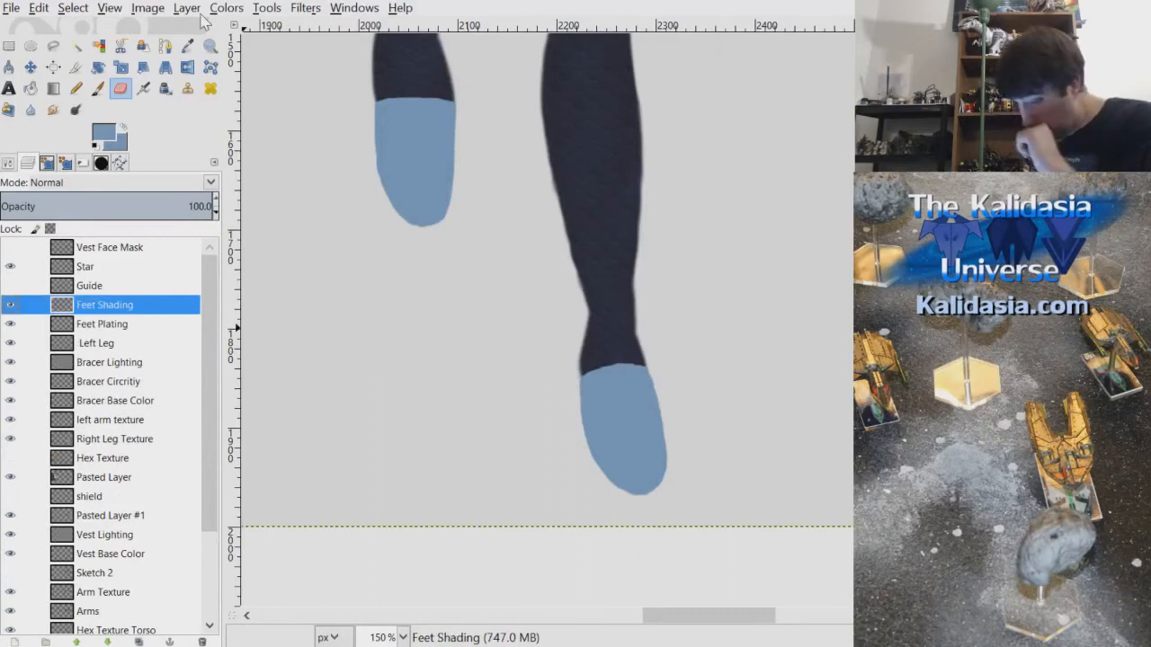
- Set the Feet Shading layer's blend mode to Hard light and fill the layer with neutral gray
left_click(209, 183)
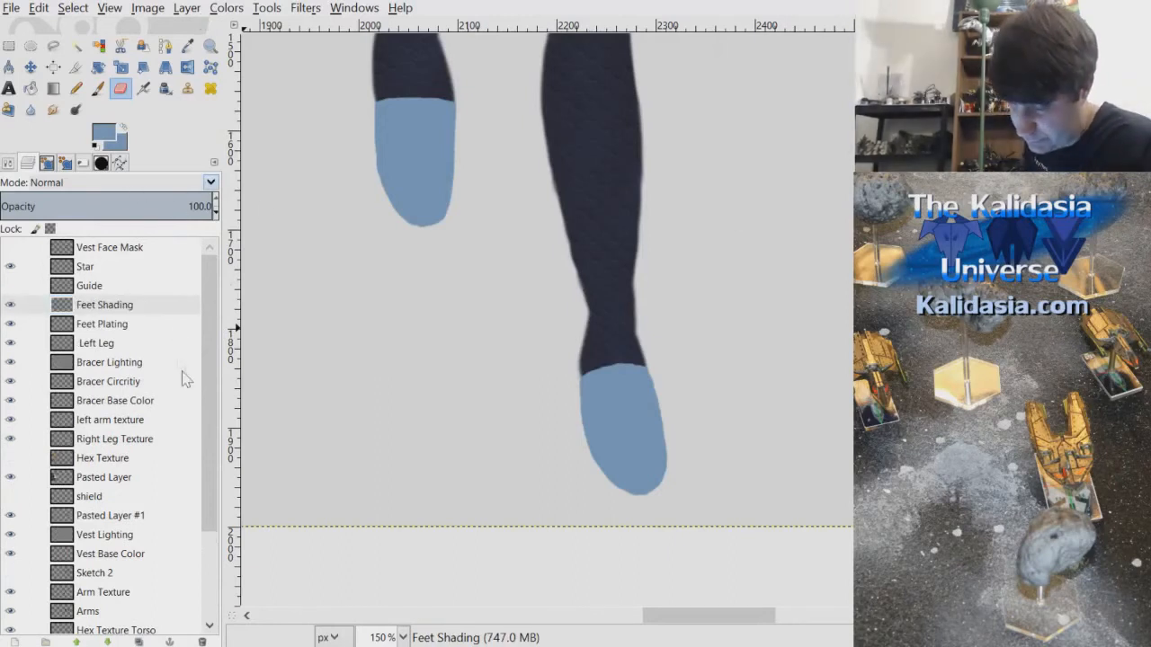
left_click(120, 454)
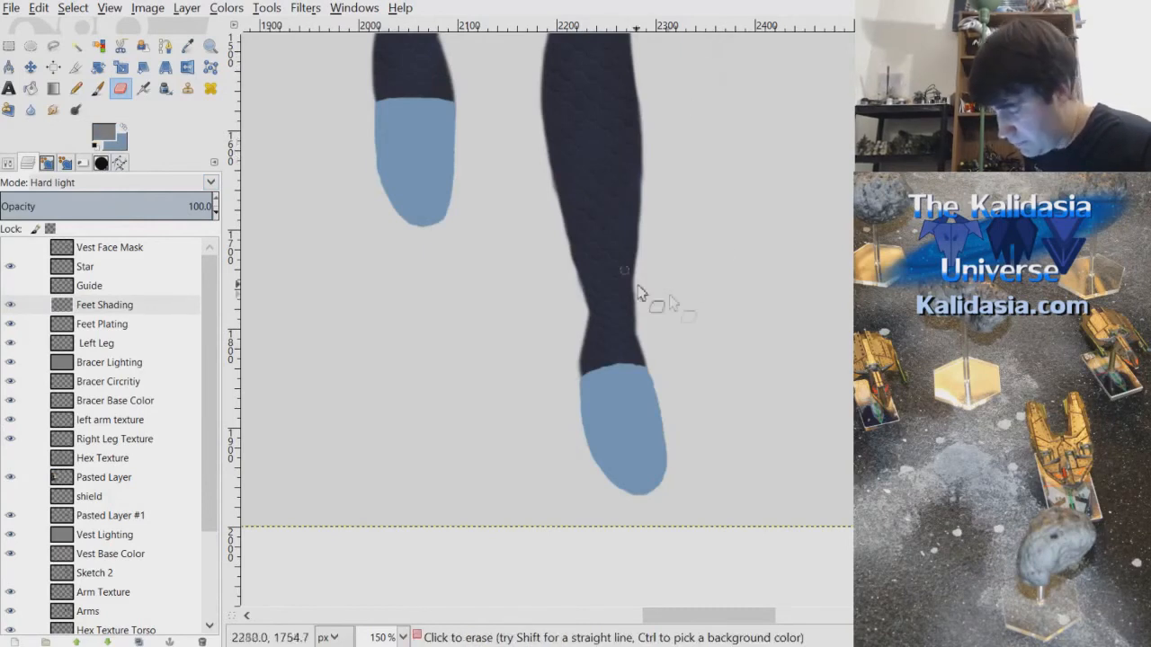
key("shift+b")
left_click(713, 143)
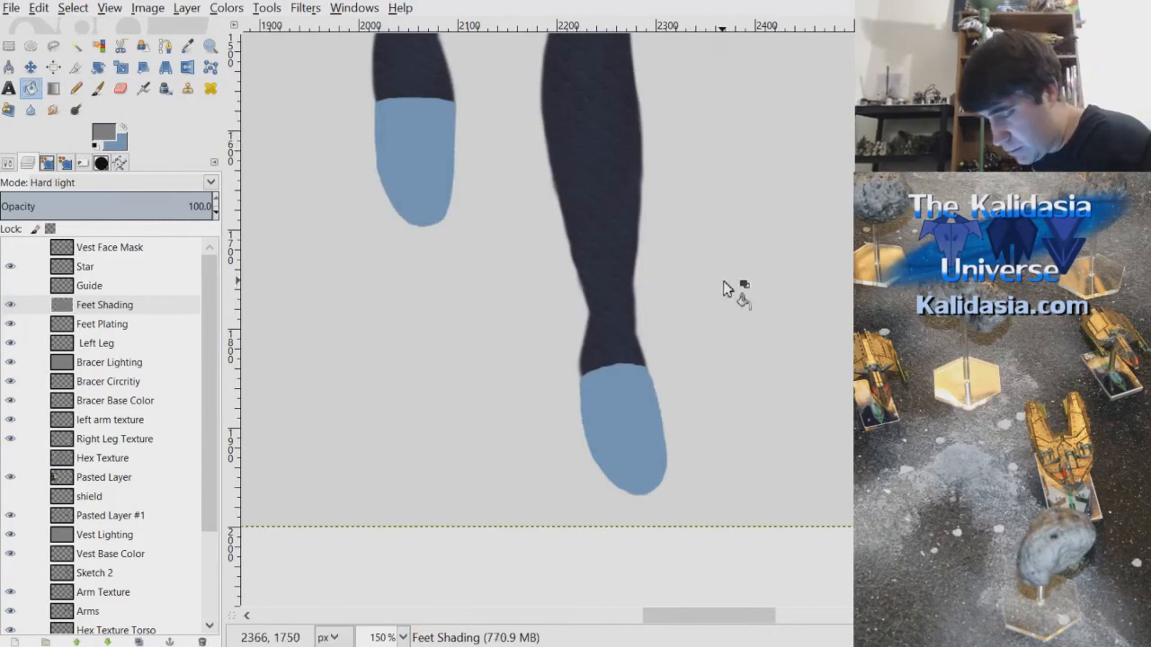
- Paint a soft lighter-gray highlight down the right side of the lower foot with the Hardness 050 Paintbrush at size 47.78
scroll(666, 447, "up", 1)
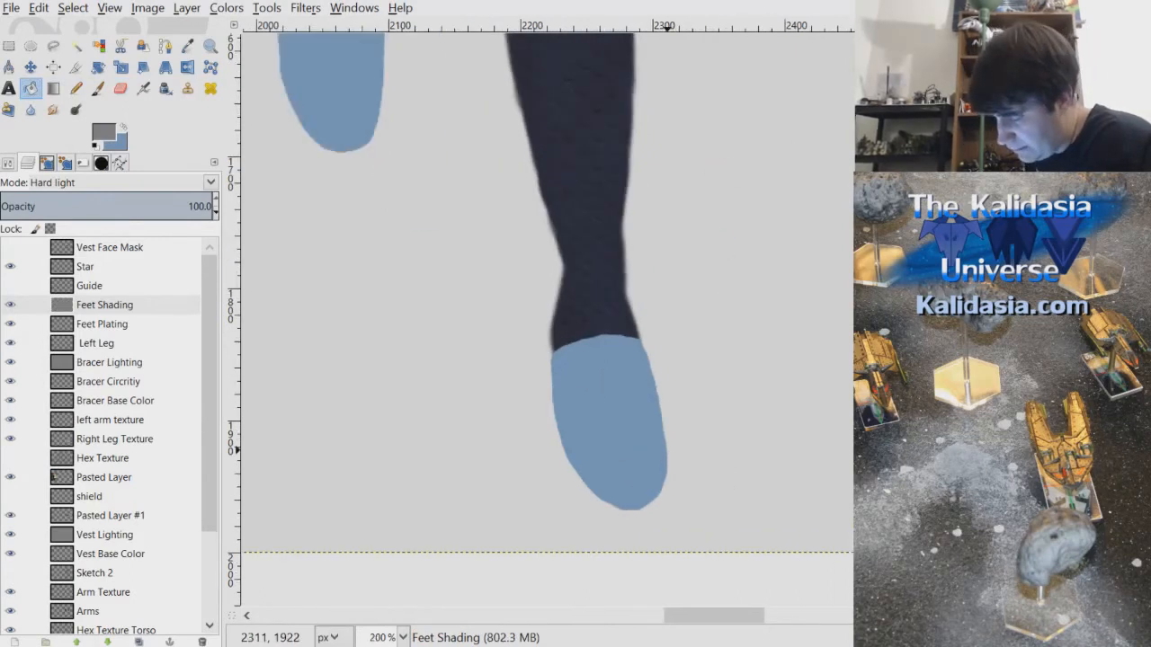
scroll(670, 458, "up", 1)
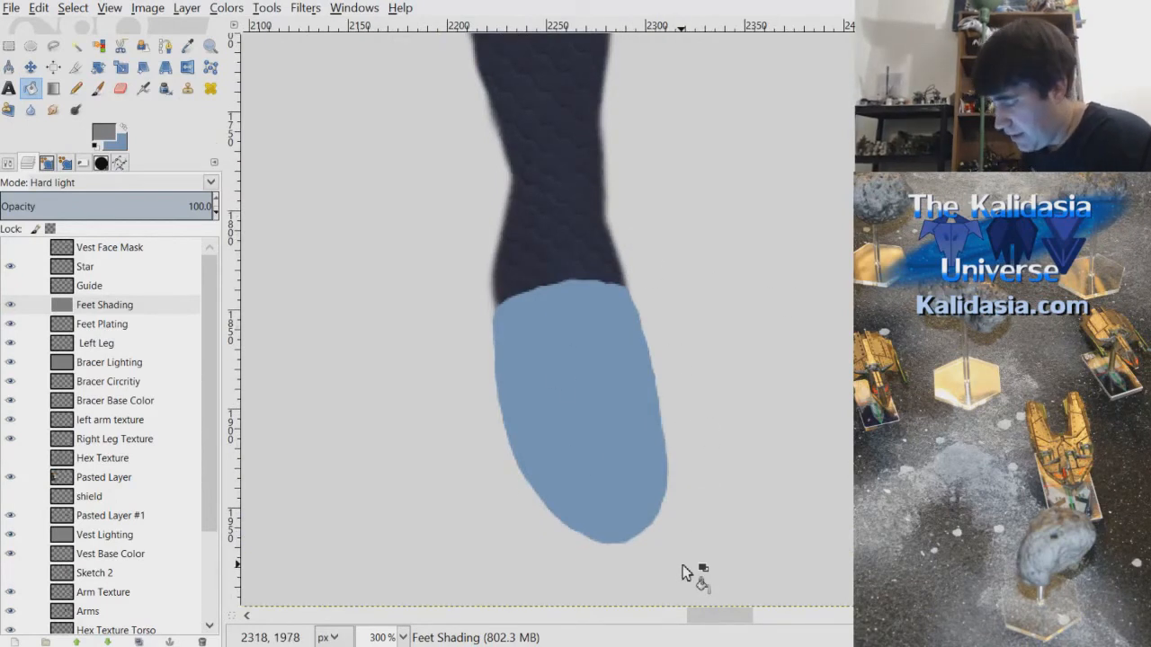
scroll(683, 568, "up", 2)
scroll(683, 568, "down", 2)
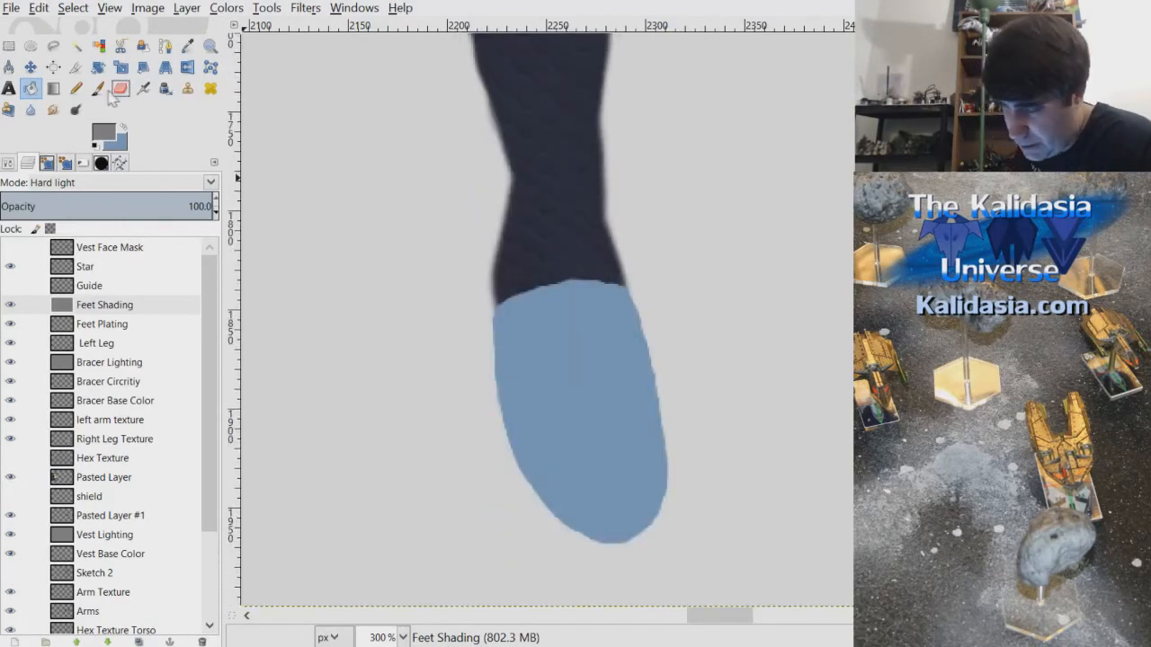
left_click(98, 87)
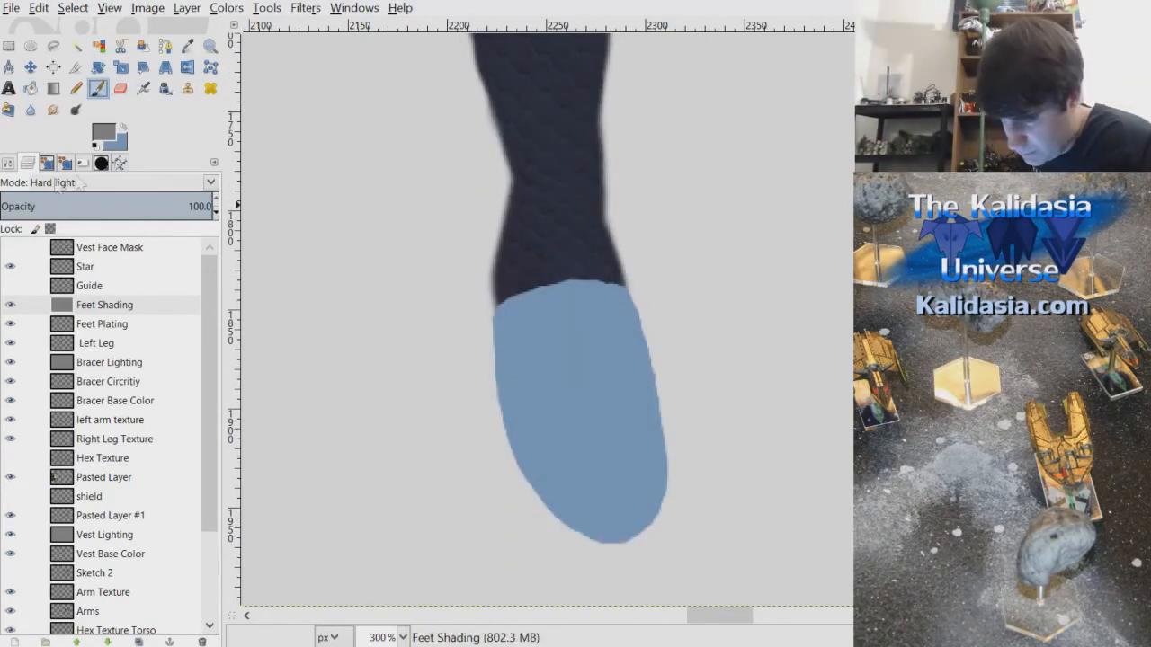
double_click(98, 87)
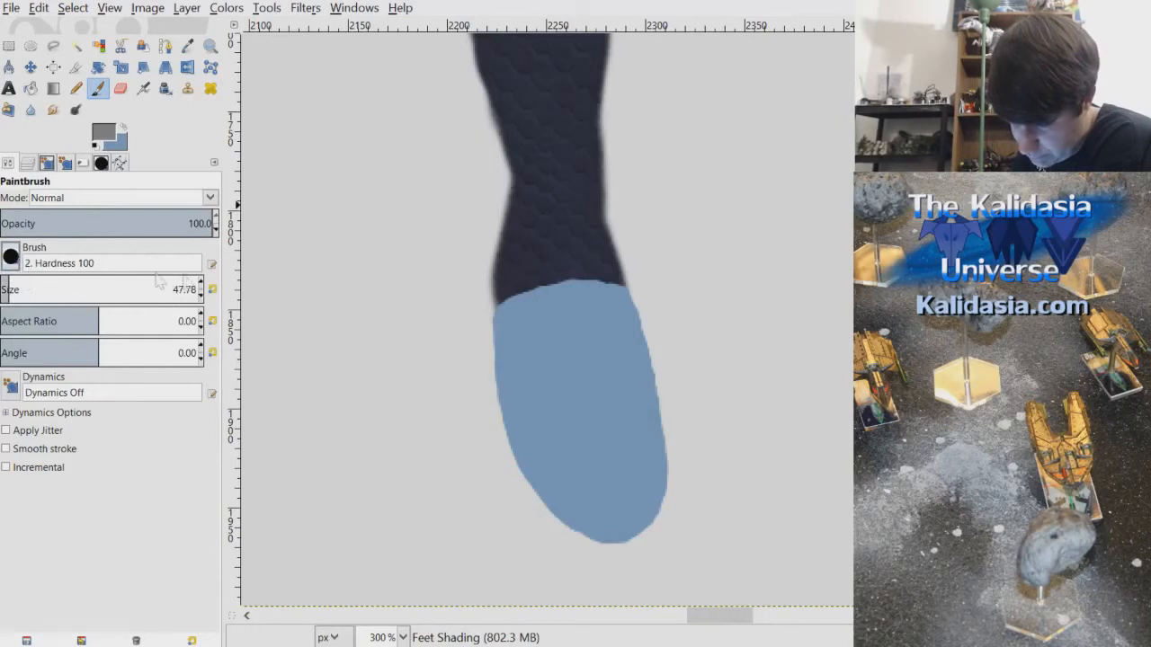
key("comma")
key("comma")
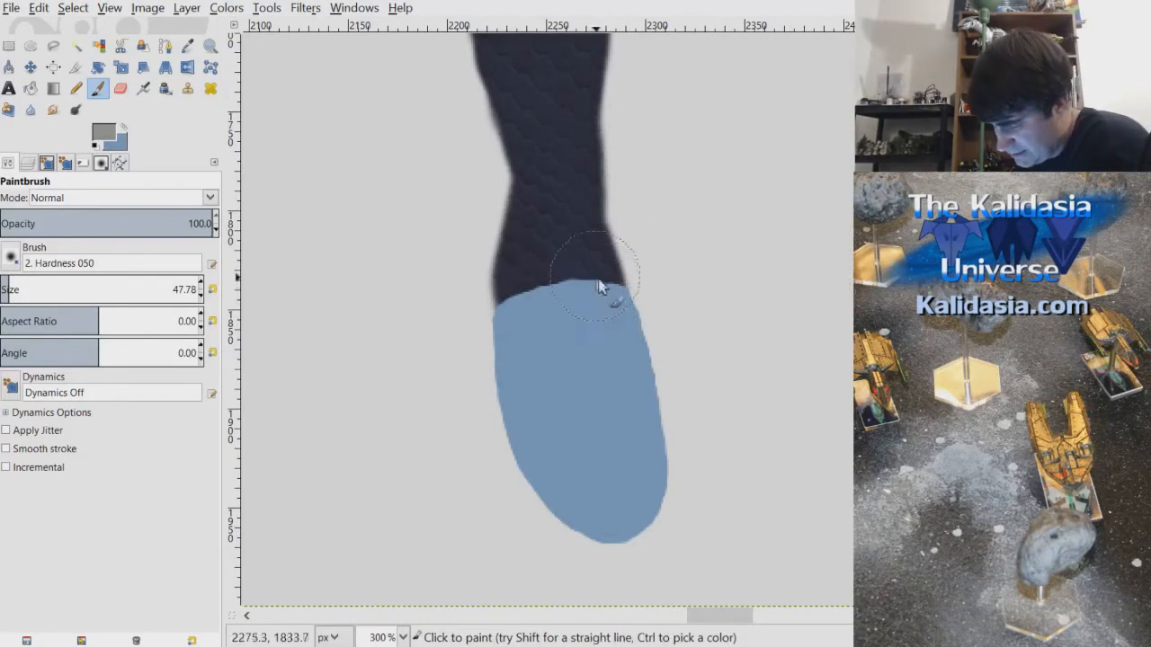
left_click_drag(601, 288, 634, 505)
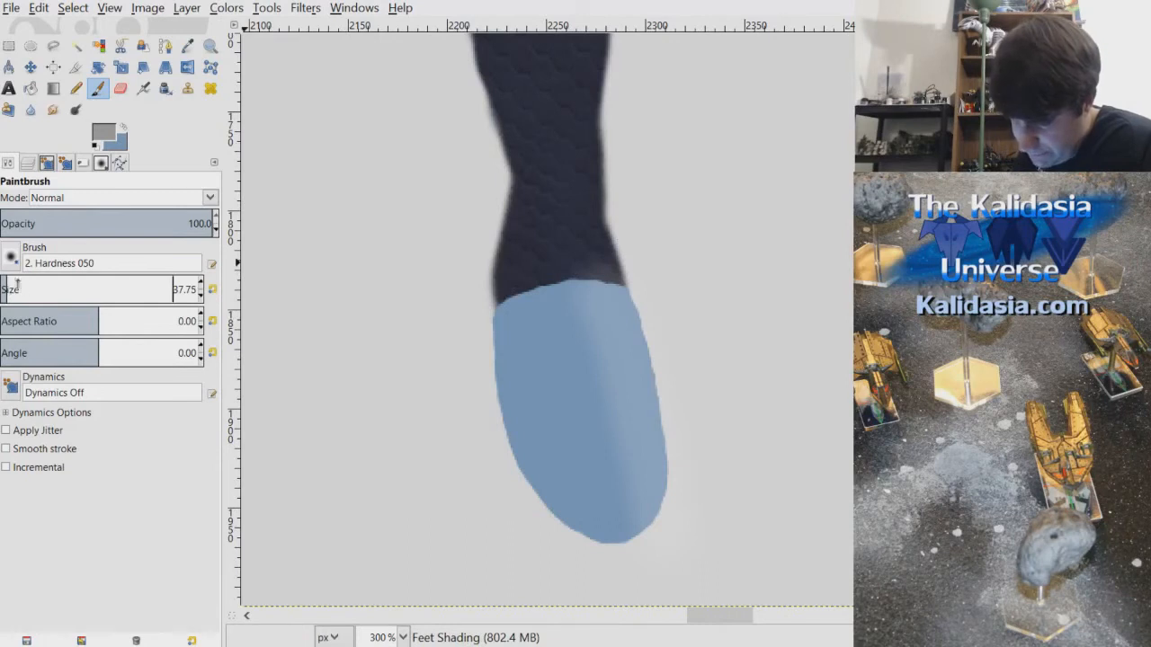
- Reduce the brush size to 29.71 and build up the highlight along the lower foot's right side with the Airbrush
left_click_drag(19, 286, 3, 287)
scroll(207, 290, "up", 15)
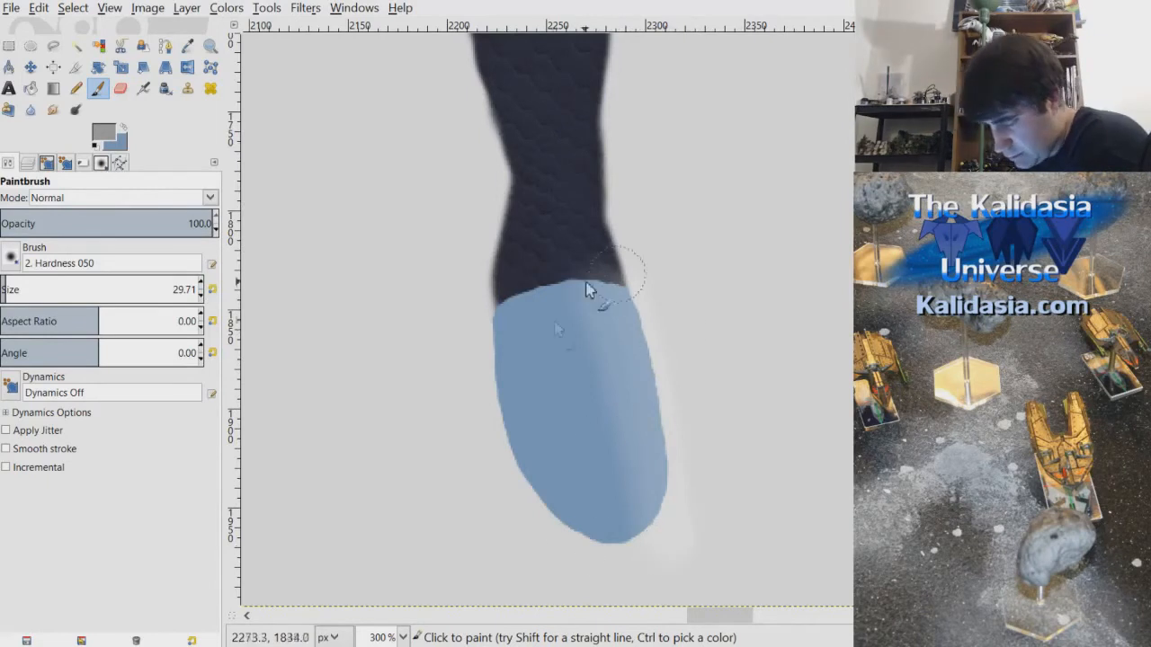
scroll(675, 468, "up", 2)
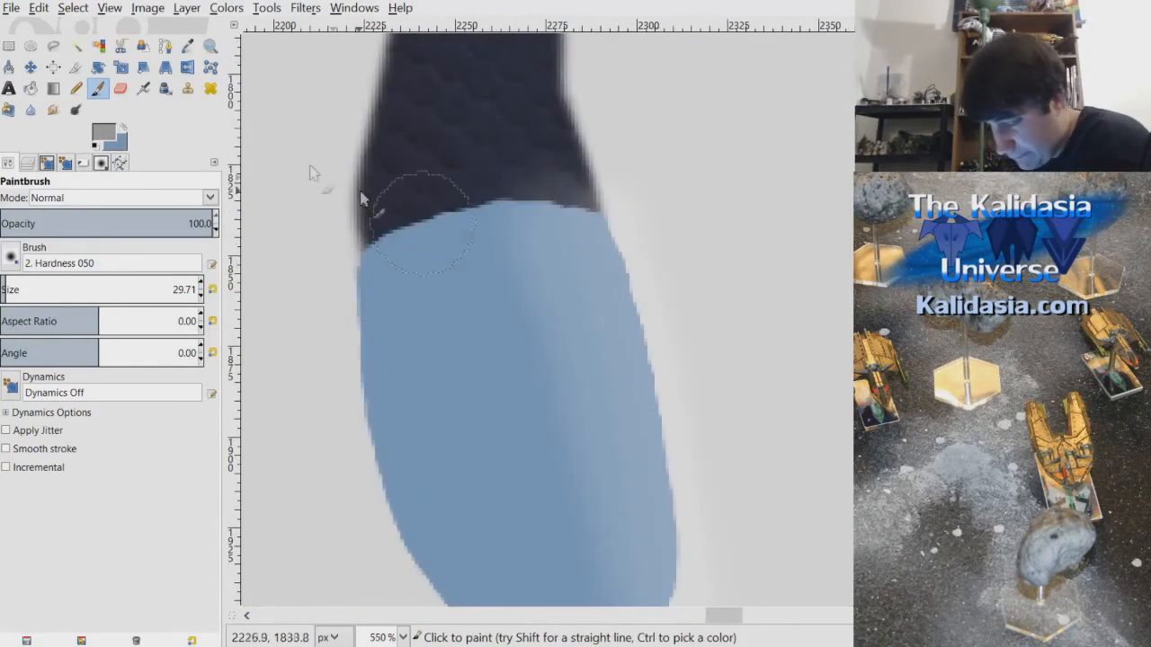
key("o")
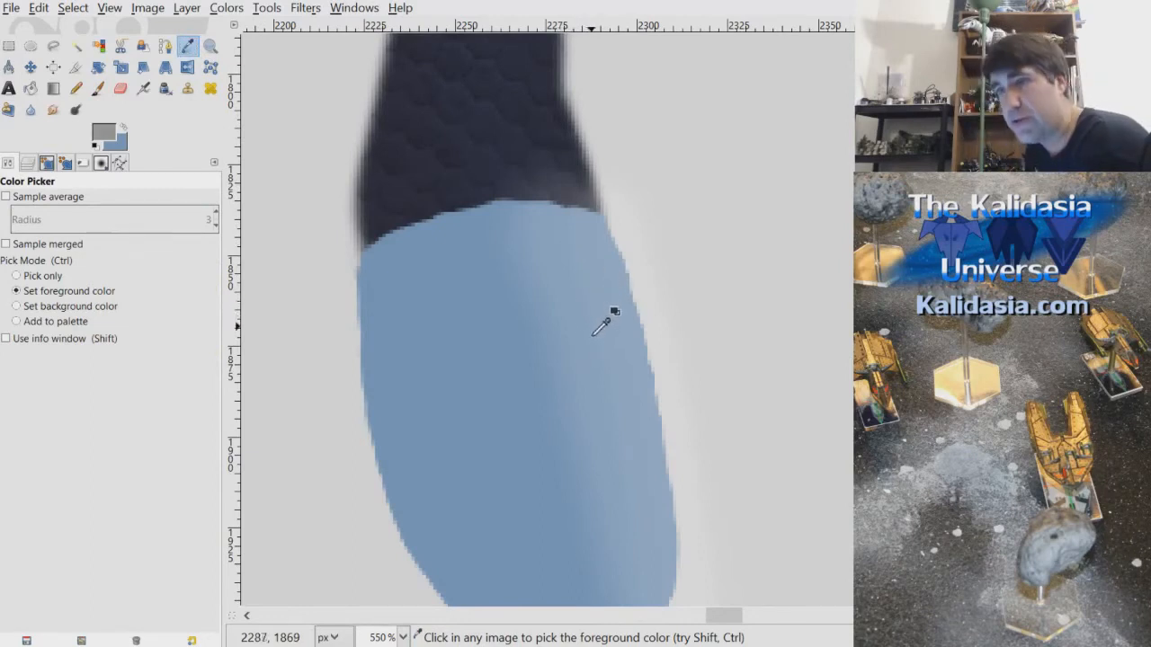
scroll(551, 308, "down", 3)
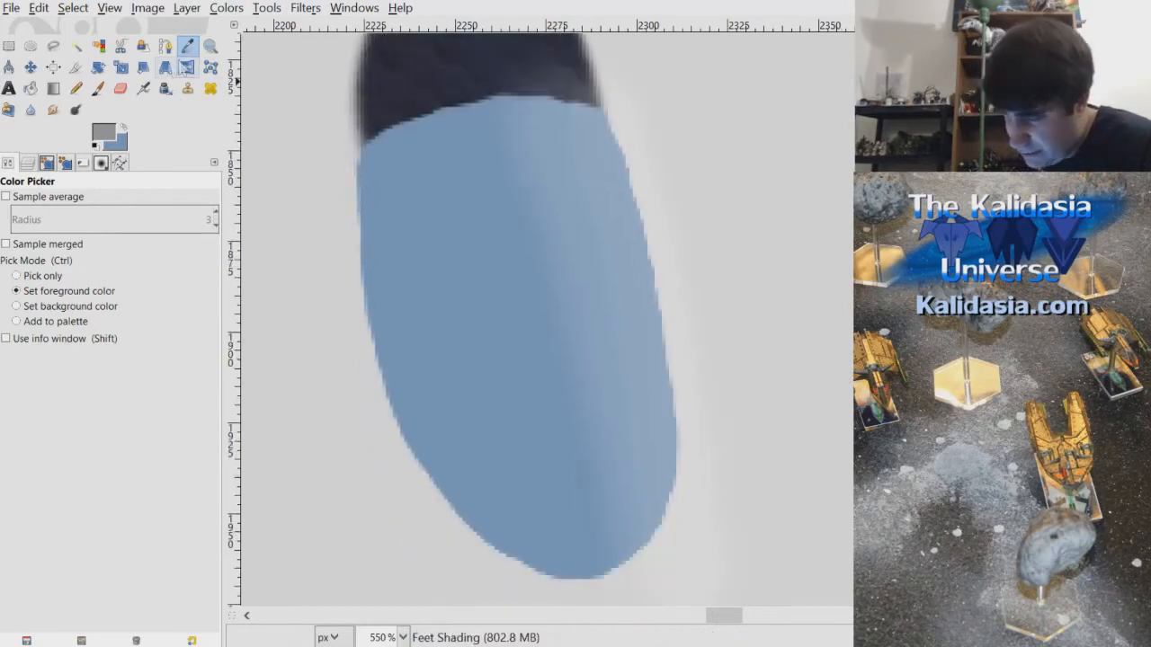
left_click(143, 87)
left_click_drag(568, 131, 601, 250)
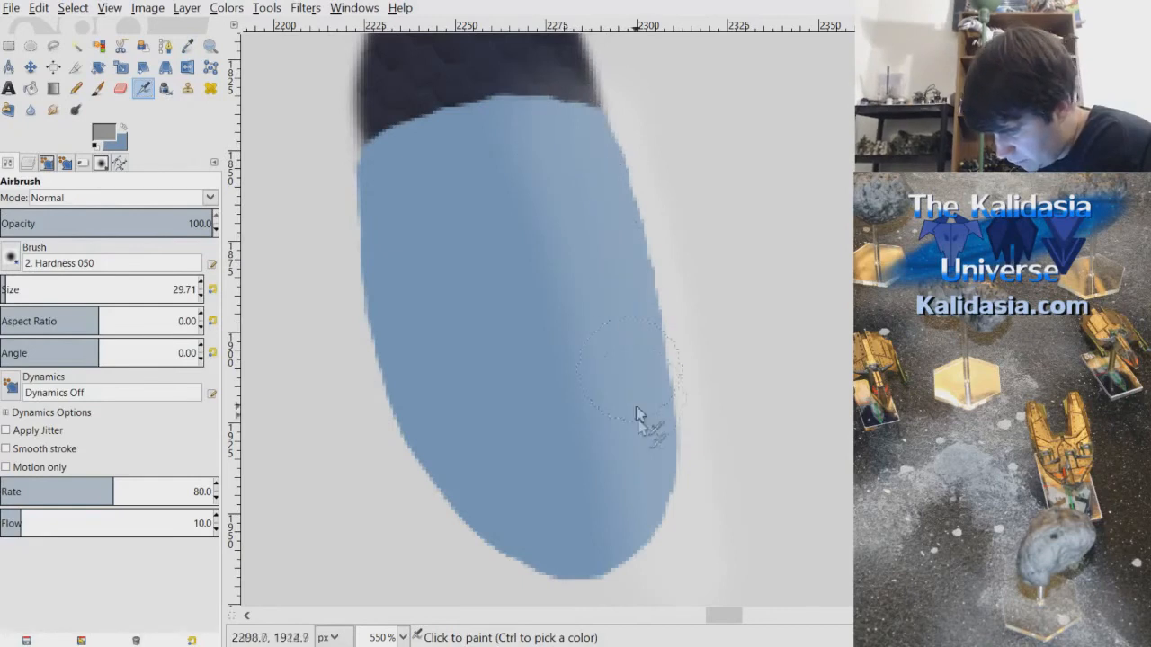
- Paint a darker-gray shadow along the lower foot's left edge down to the toe with the Paintbrush at size 51.12
scroll(795, 301, "down", 5)
scroll(793, 313, "up", 2)
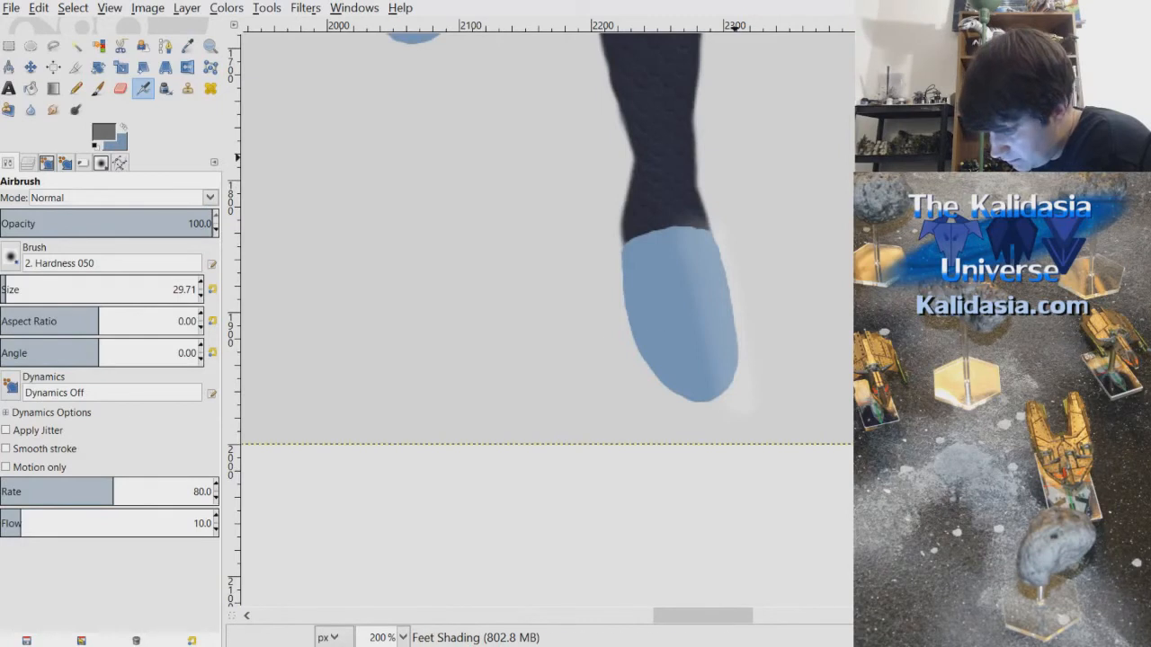
left_click(97, 87)
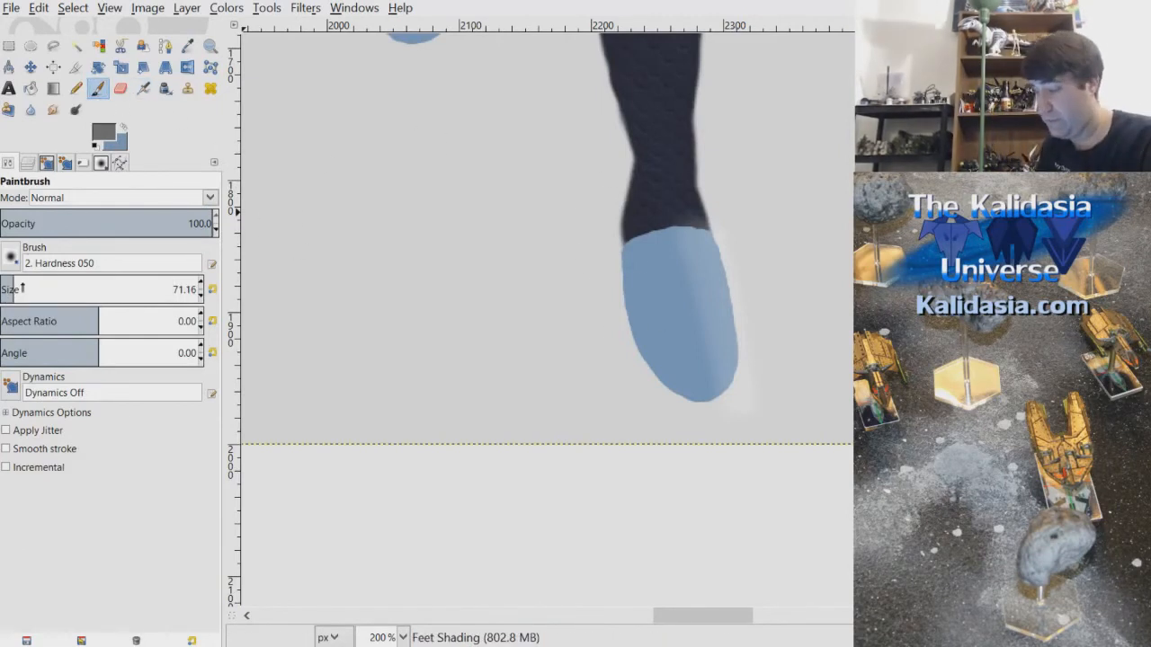
left_click(9, 289)
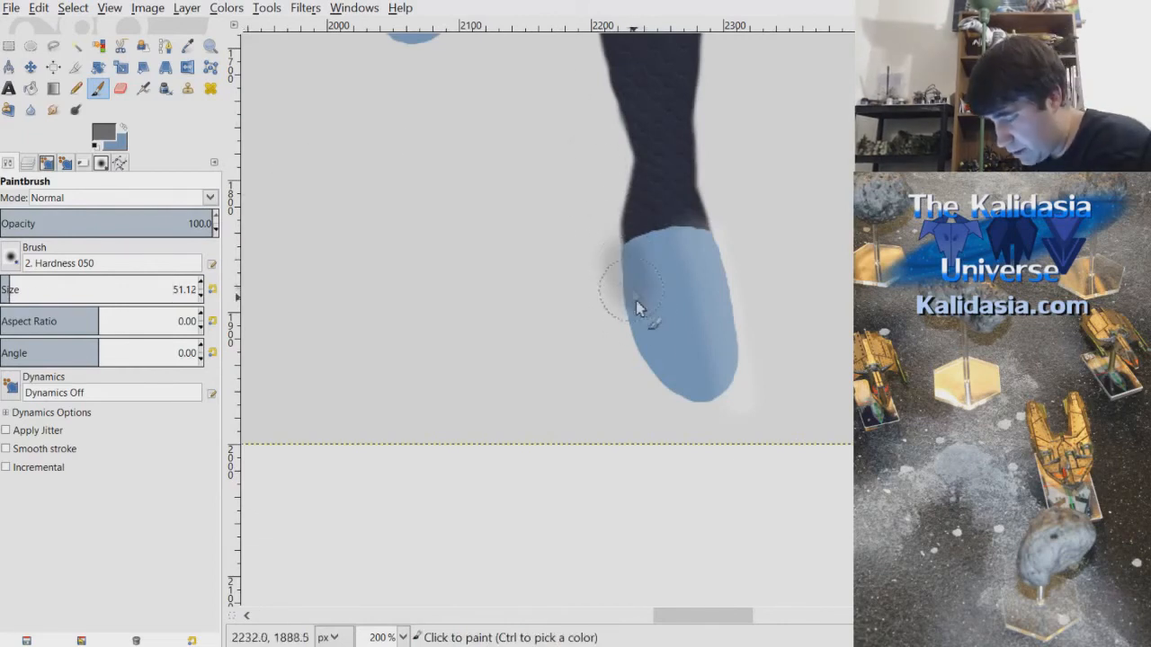
left_click_drag(631, 288, 680, 395)
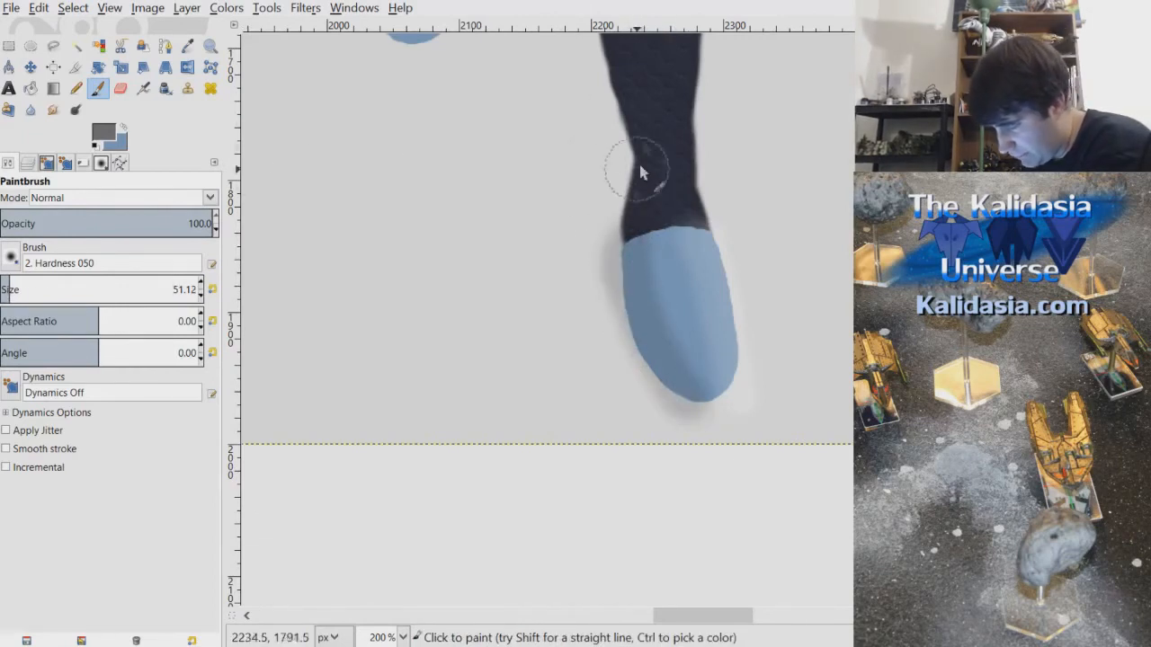
- Reduce the brush size to 28.75 and airbrush more dark shading onto the left side of the lower foot
left_click(7, 290)
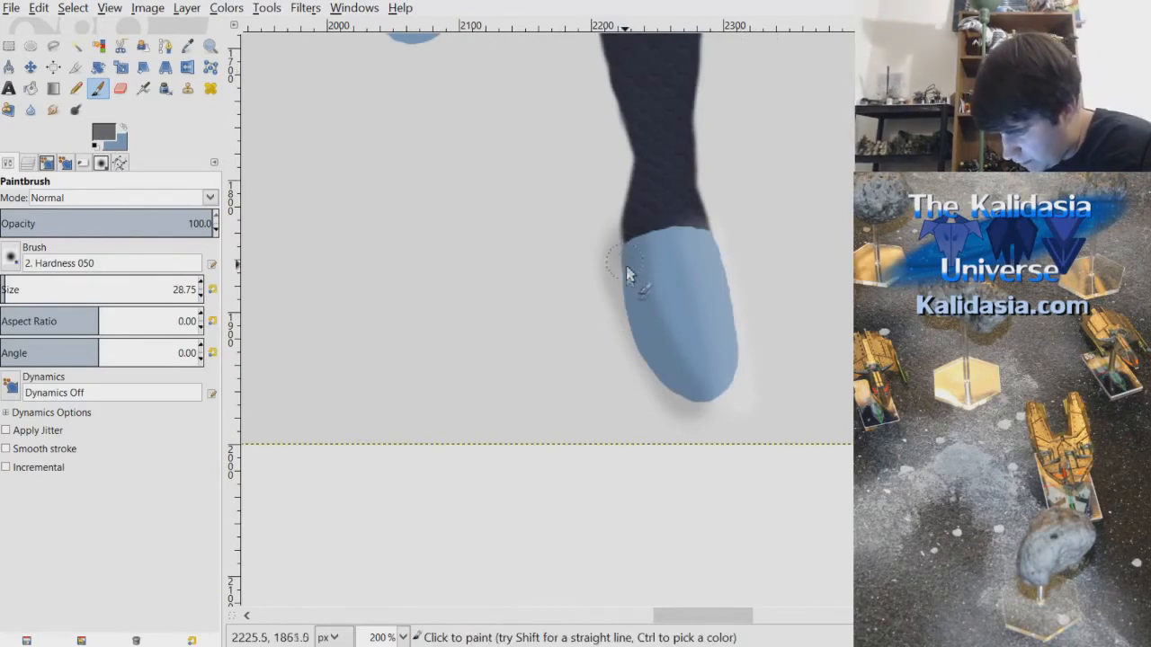
scroll(712, 315, "down", 2)
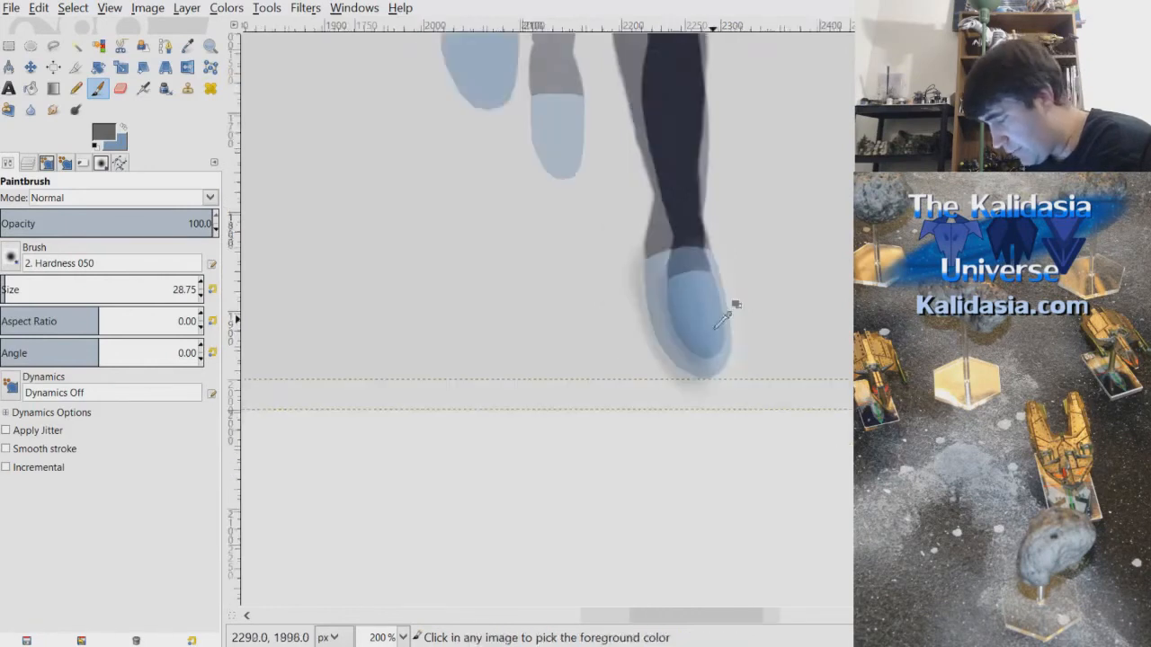
scroll(719, 315, "up", 4)
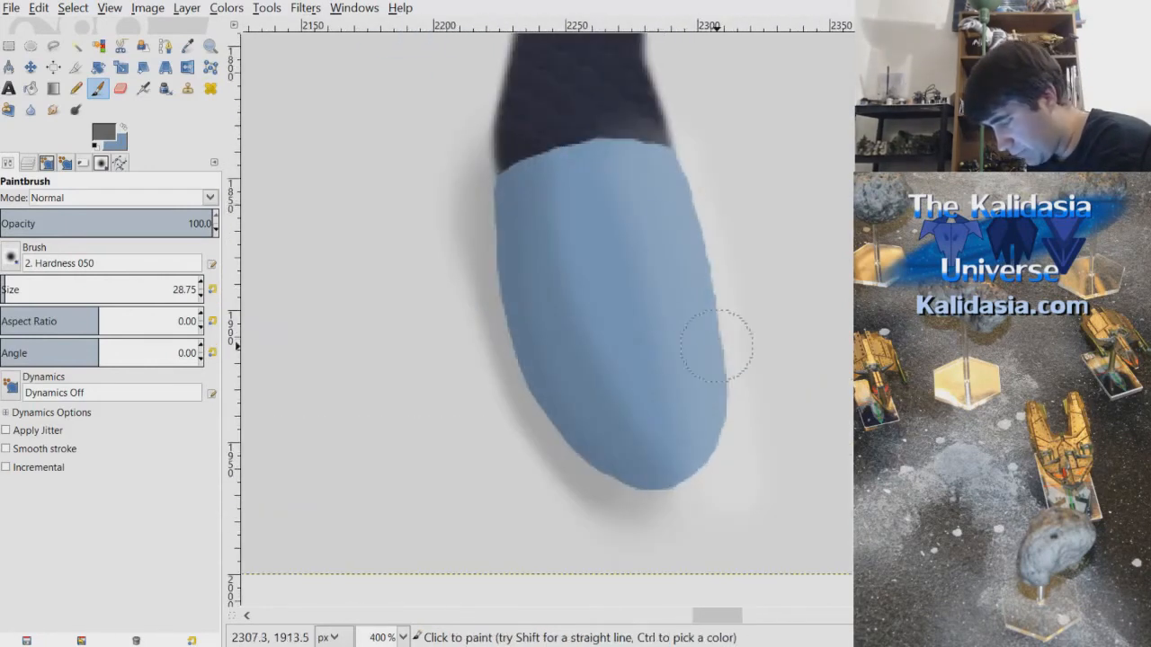
left_click(187, 46)
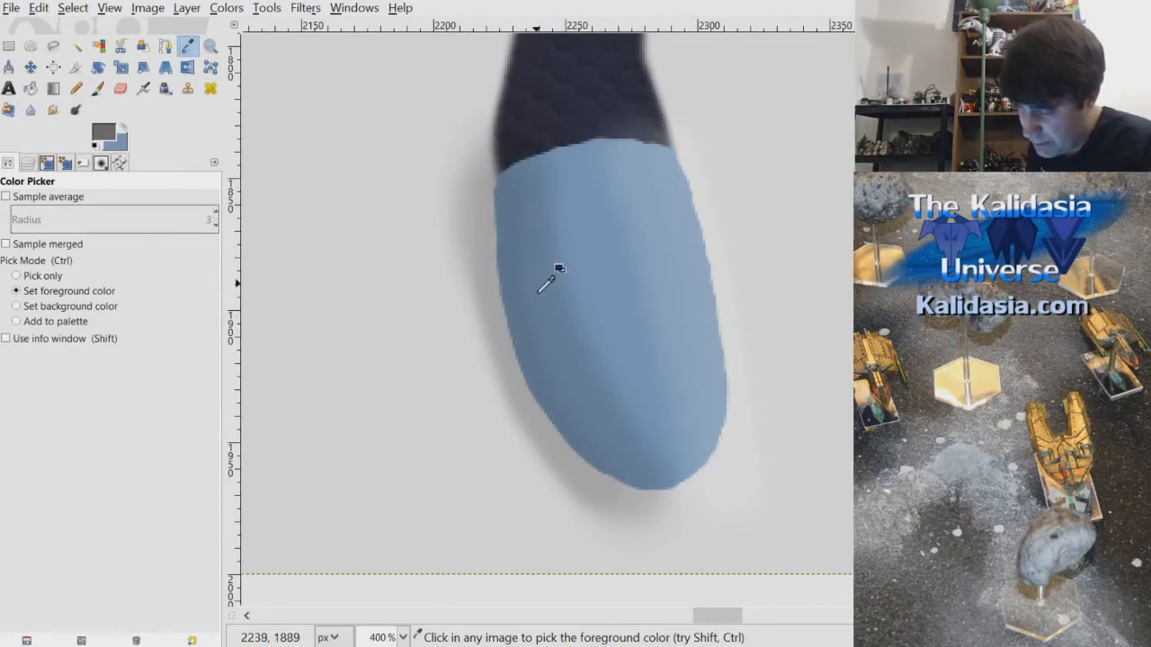
key("a")
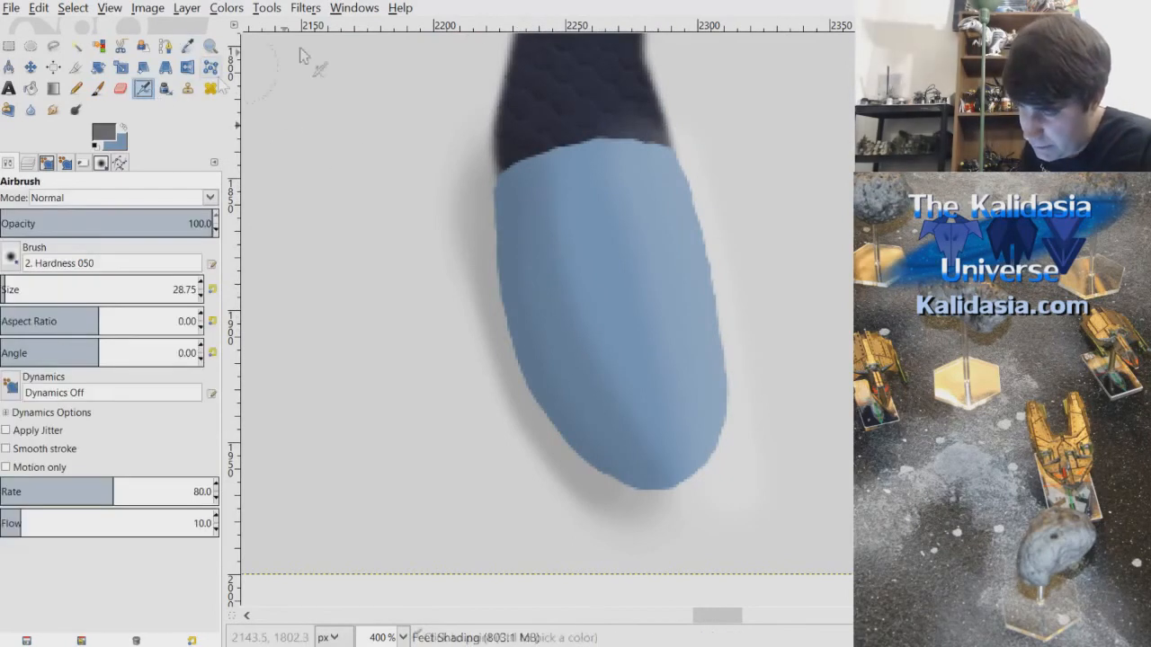
left_click(527, 255)
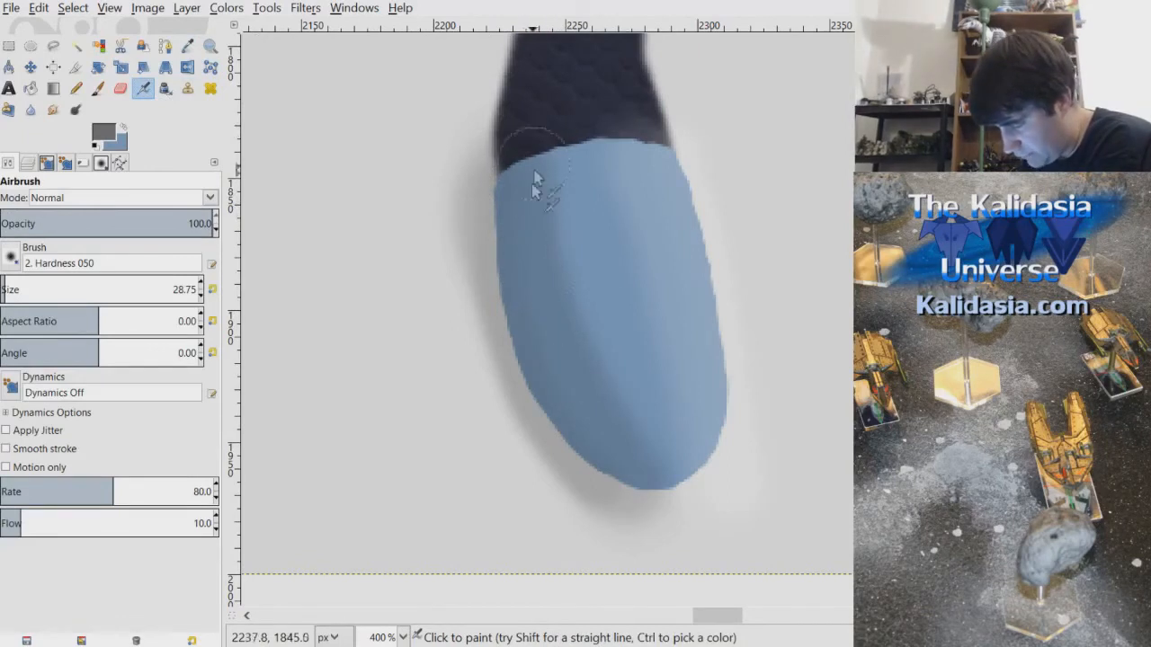
scroll(677, 339, "down", 2)
scroll(762, 312, "down", 2)
scroll(768, 308, "down", 4)
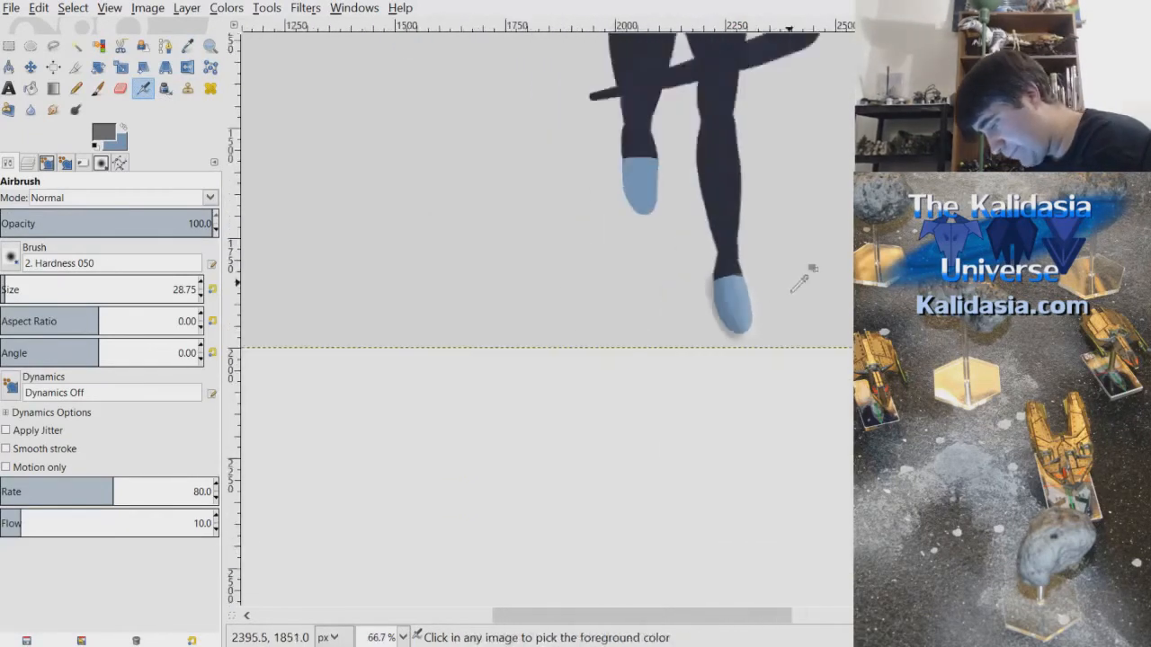
scroll(792, 288, "up", 2)
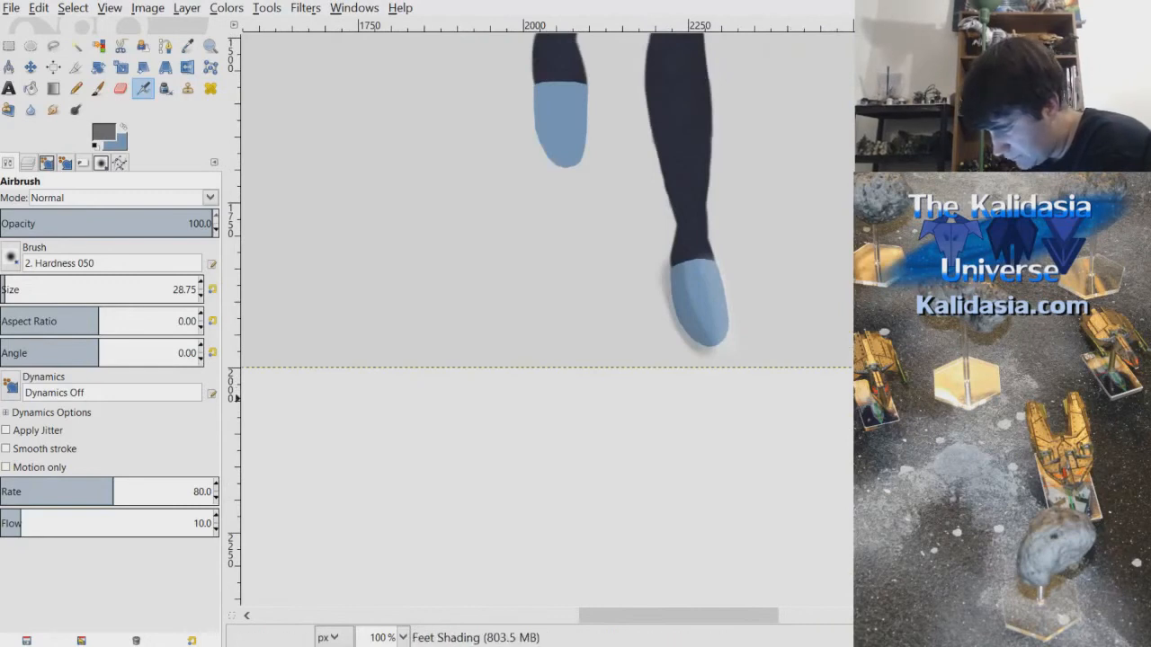
scroll(802, 283, "up", 4)
scroll(817, 385, "down", 1)
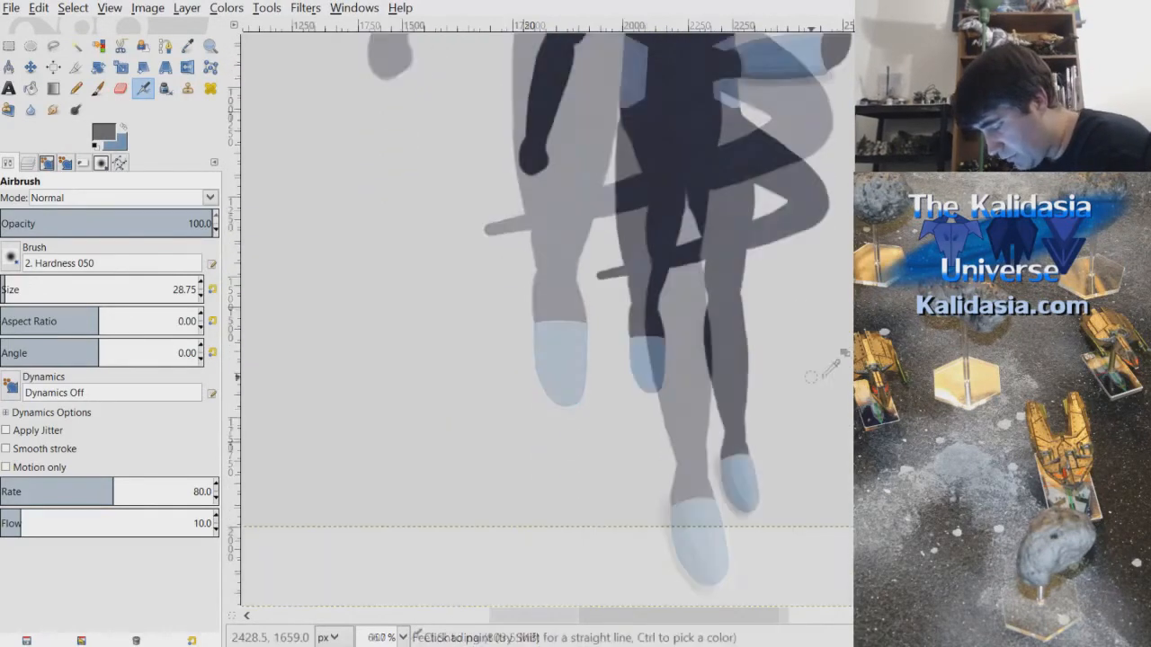
- Paint a dark-gray shadow along the upper foot's left edge down to the toe with the Hardness 050 Paintbrush at size 57.80
scroll(731, 255, "up", 3)
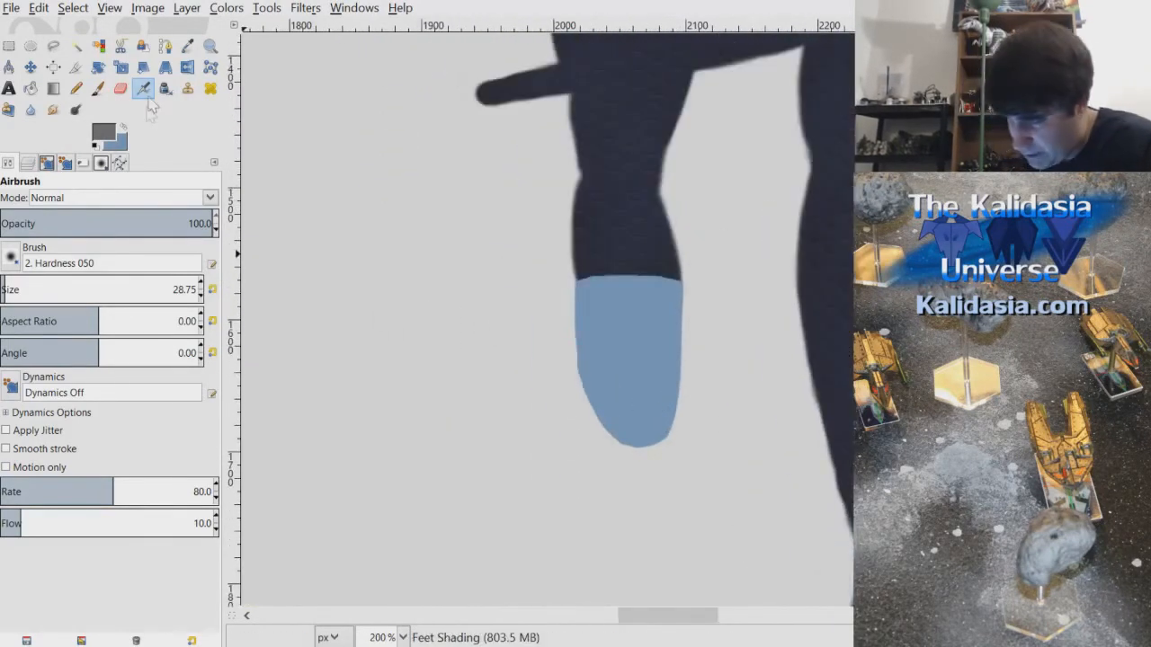
left_click(187, 46)
scroll(546, 319, "down", 2)
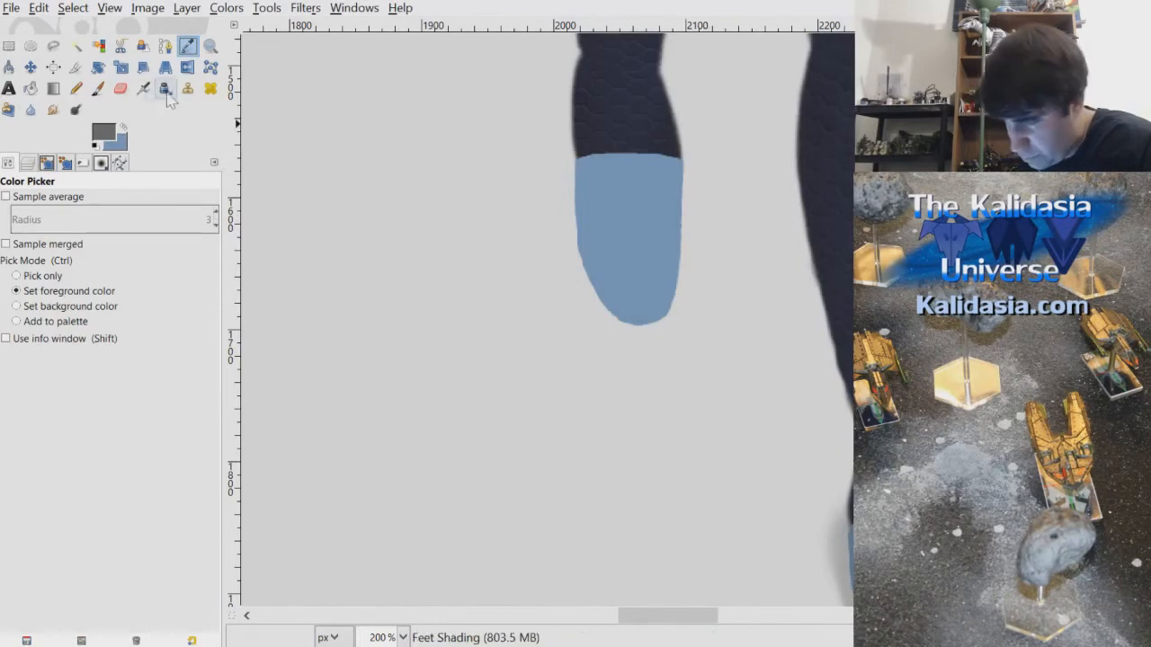
key("p")
left_click(11, 283)
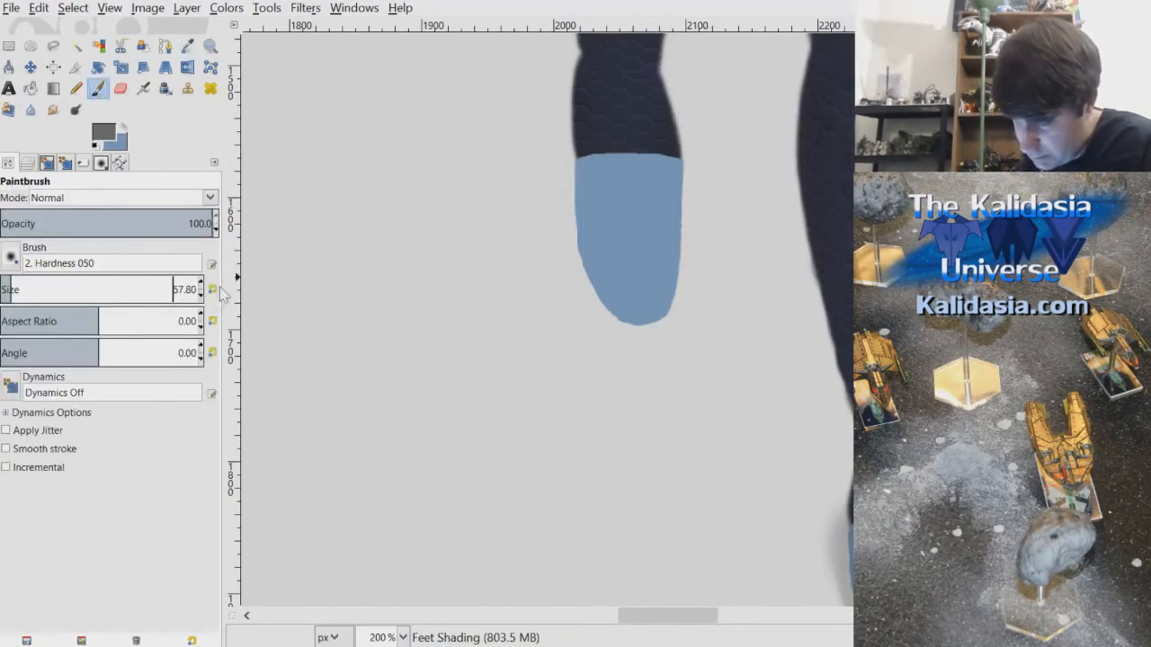
mouse_move(576, 164)
left_mouse_down()
mouse_move(575, 193)
mouse_move(636, 342)
left_mouse_up()
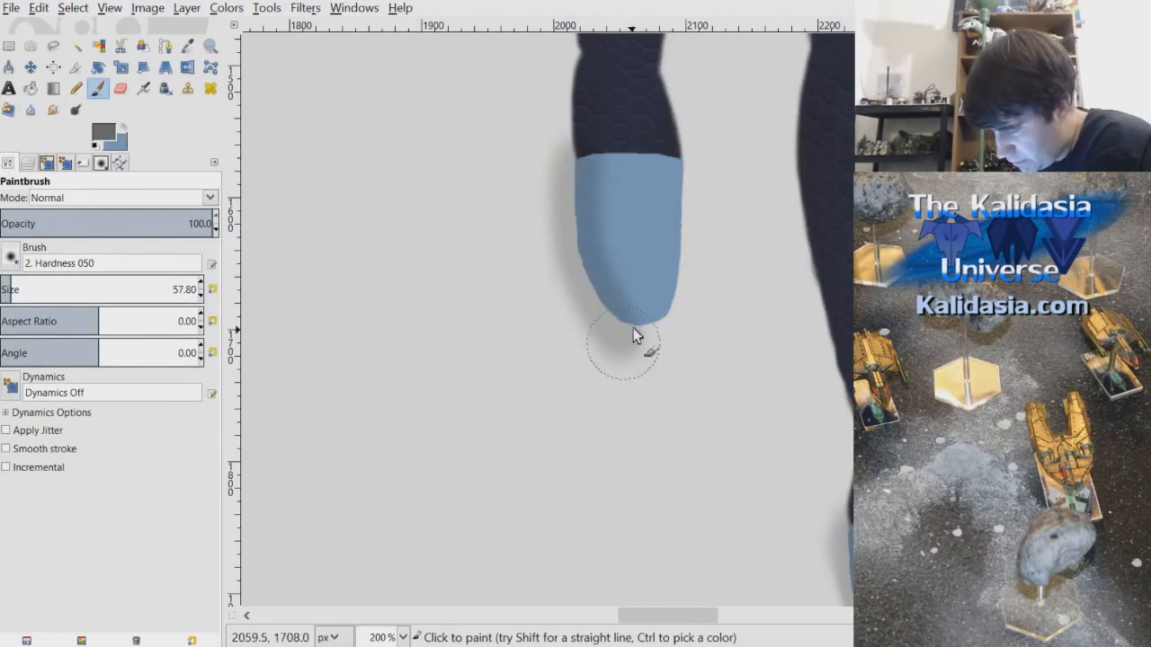
left_click(39, 8)
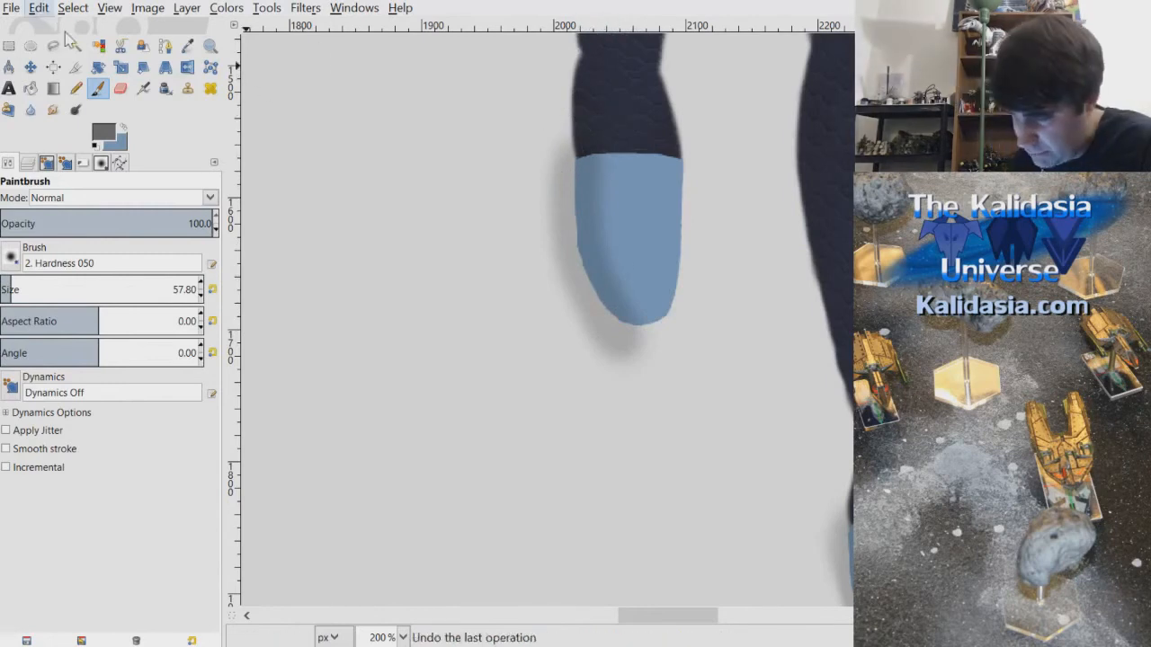
left_click(55, 27)
left_click_drag(582, 167, 636, 346)
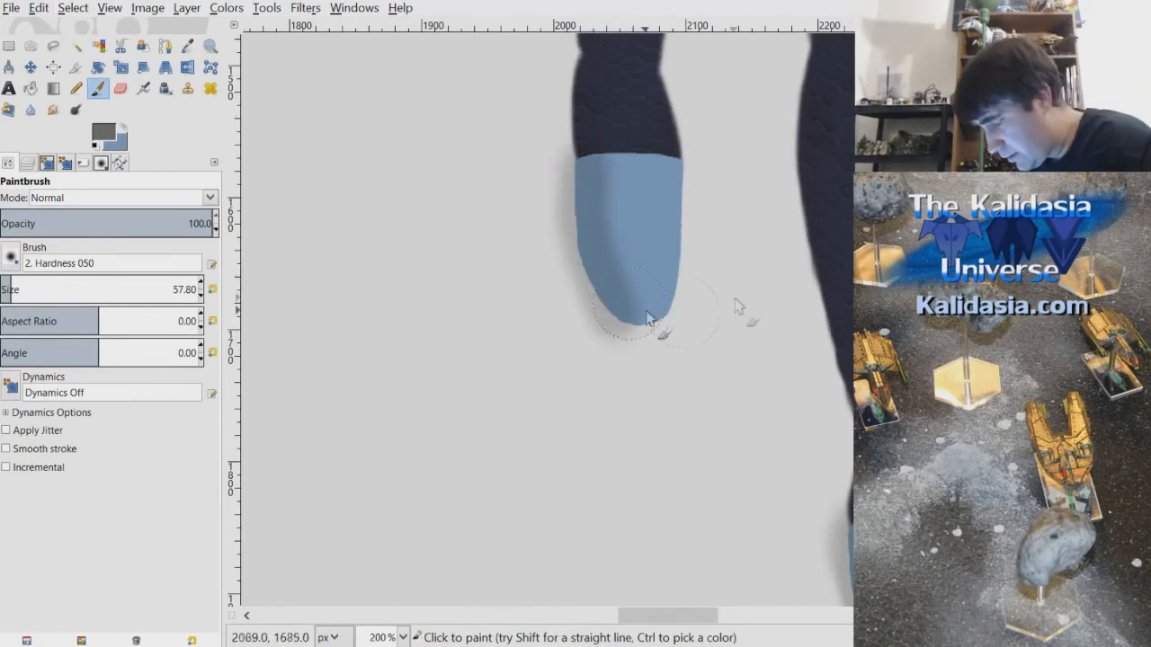
- Reduce the brush size to 27.80 and build up the dark shading on the upper foot's left side, finishing with the Airbrush
left_click(200, 297)
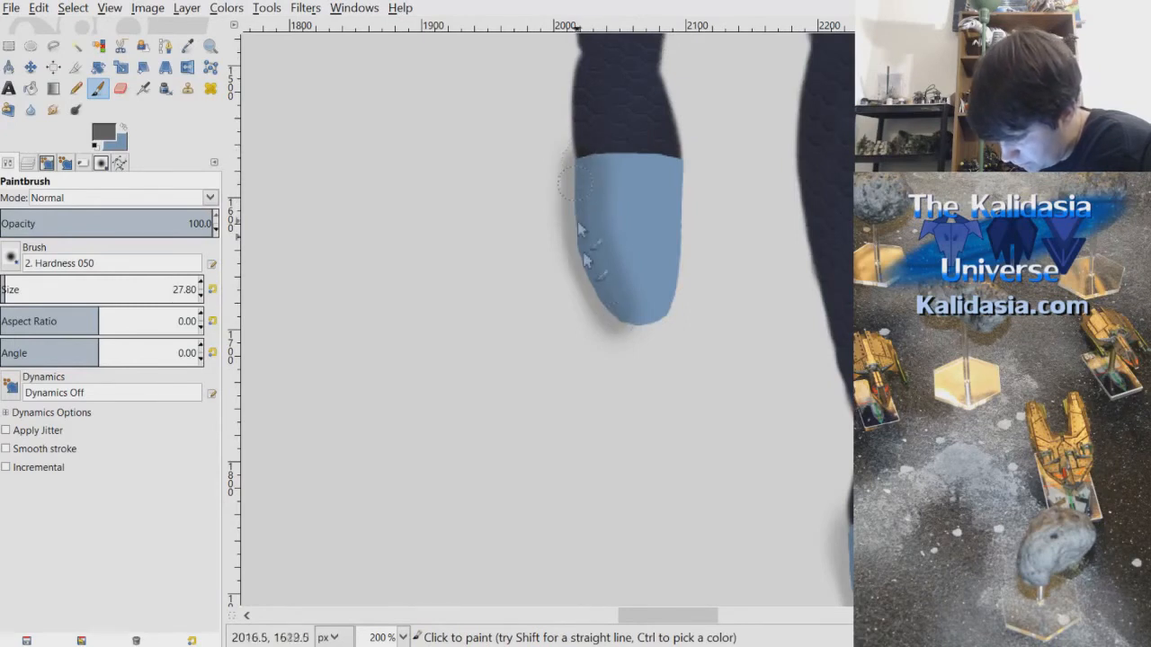
scroll(589, 238, "up", 2)
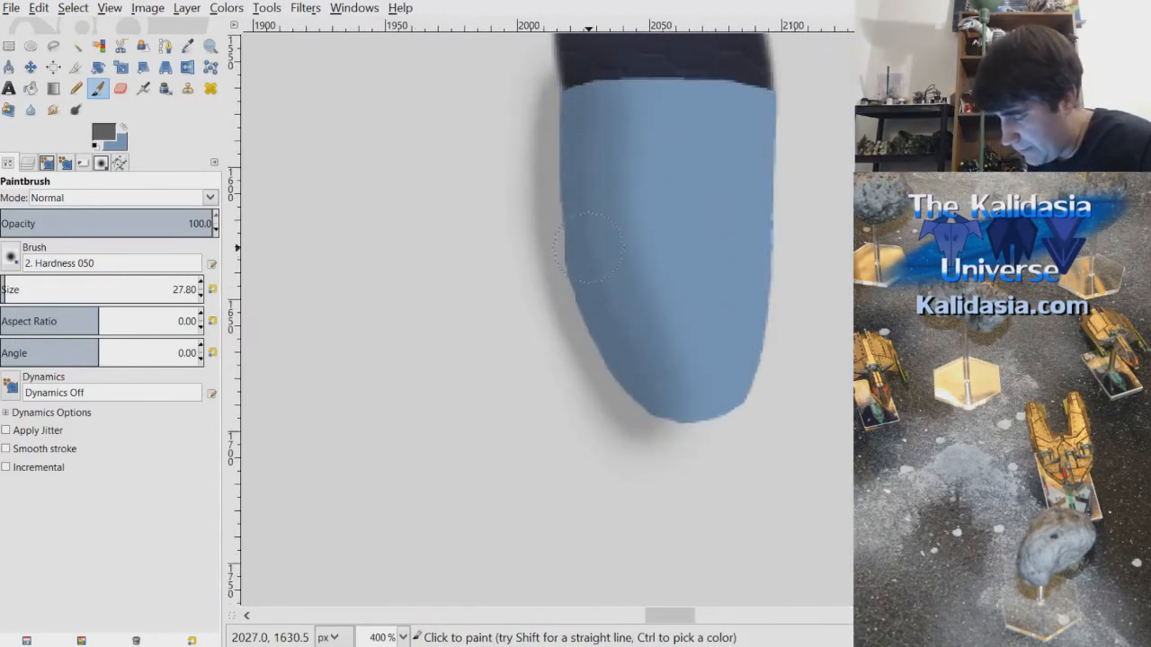
left_click(187, 46)
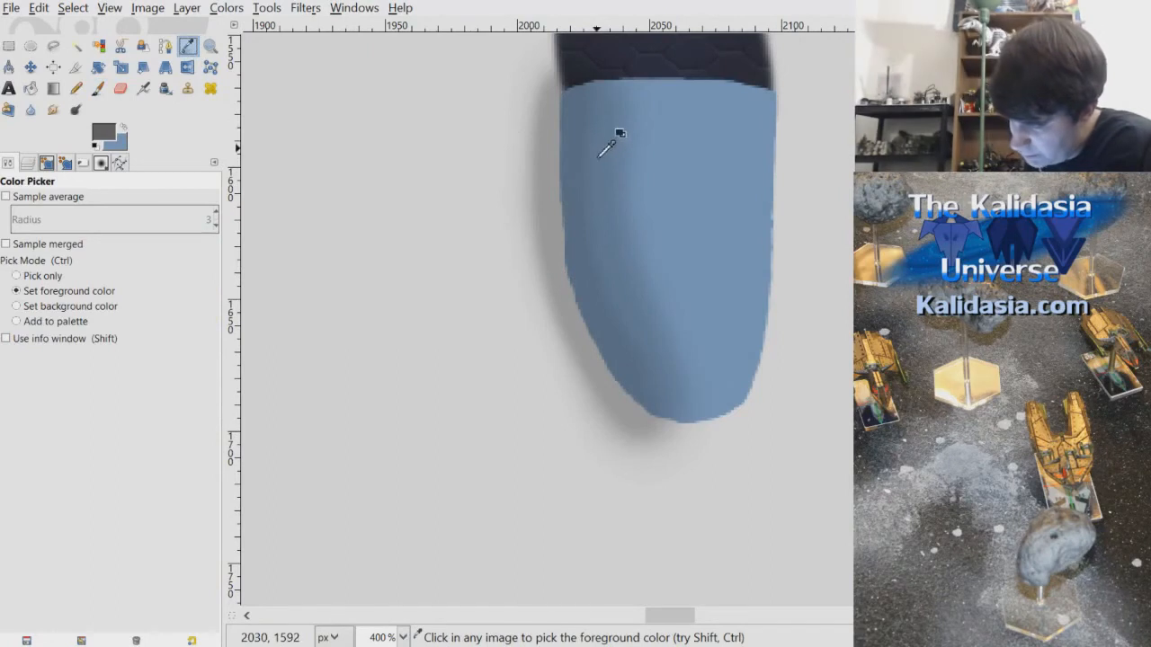
key("a")
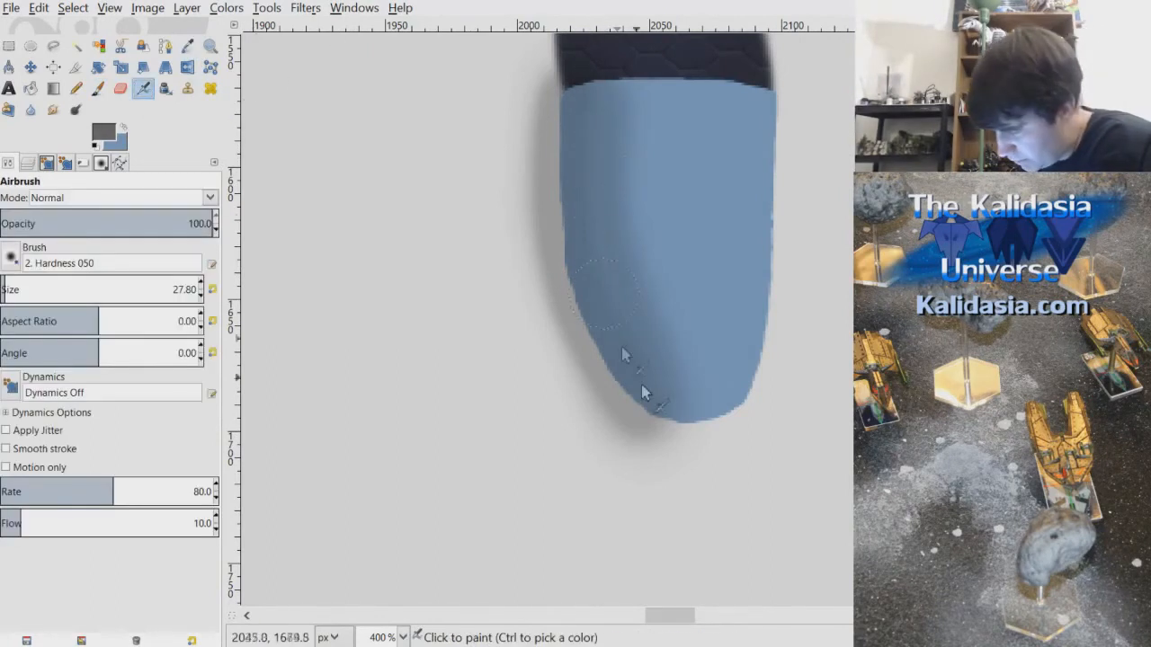
- Check the shaded feet against the whole figure and save Alendar.xcf
scroll(654, 418, "down", 3)
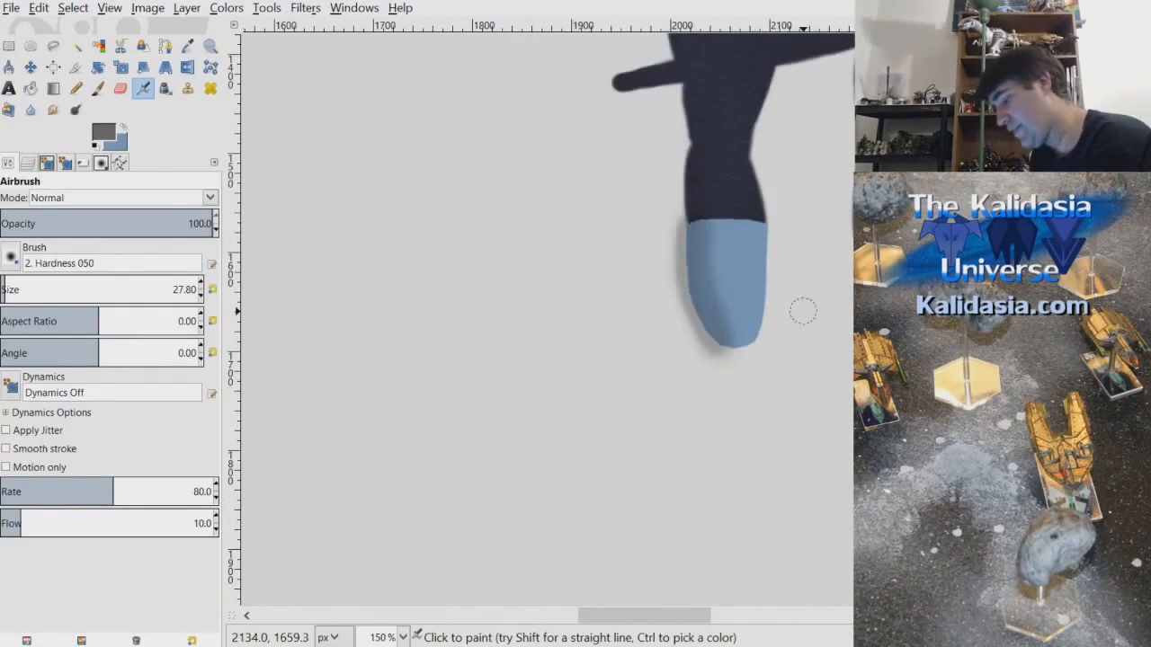
scroll(802, 311, "down", 3)
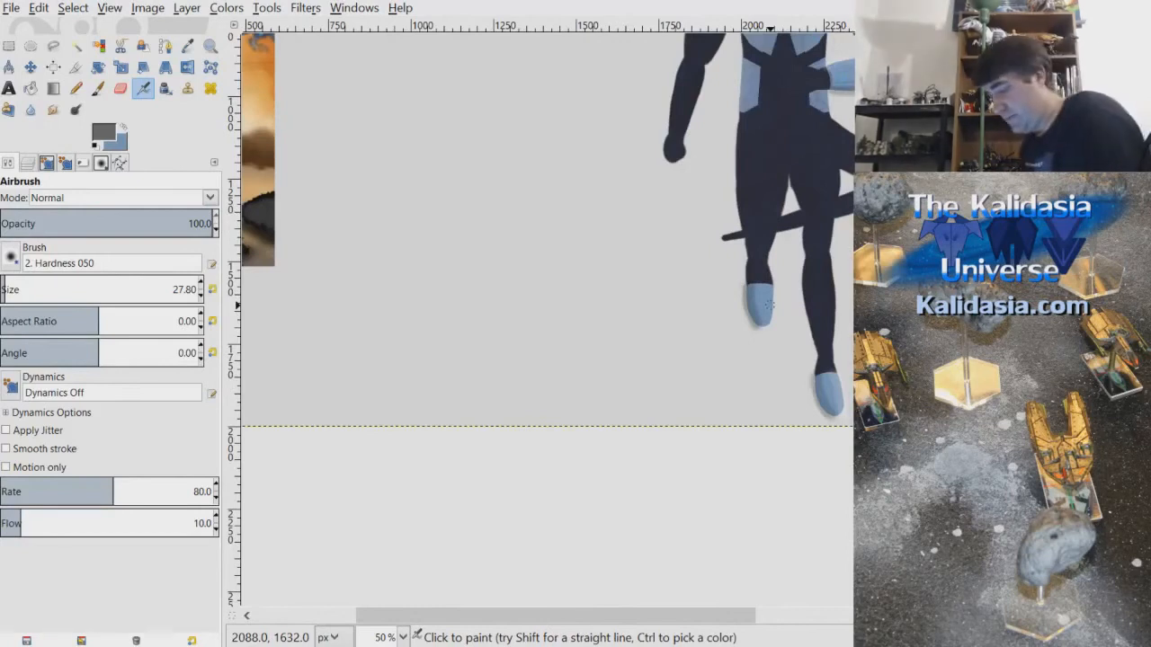
scroll(775, 308, "down", 2)
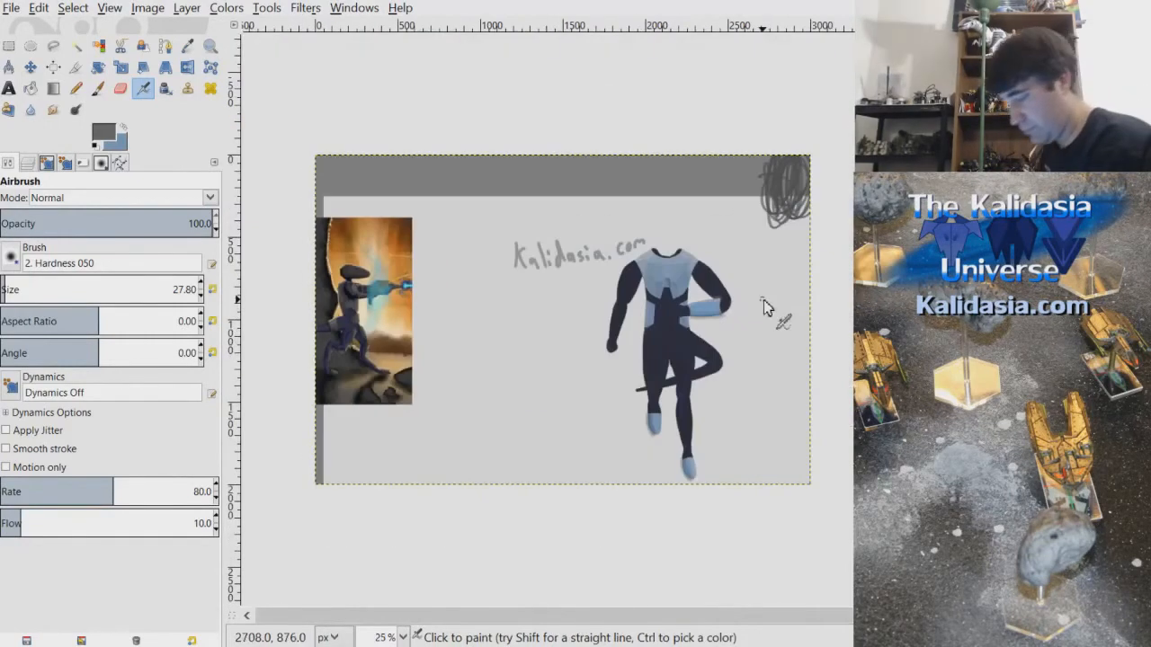
scroll(763, 300, "up", 3)
scroll(739, 548, "down", 2)
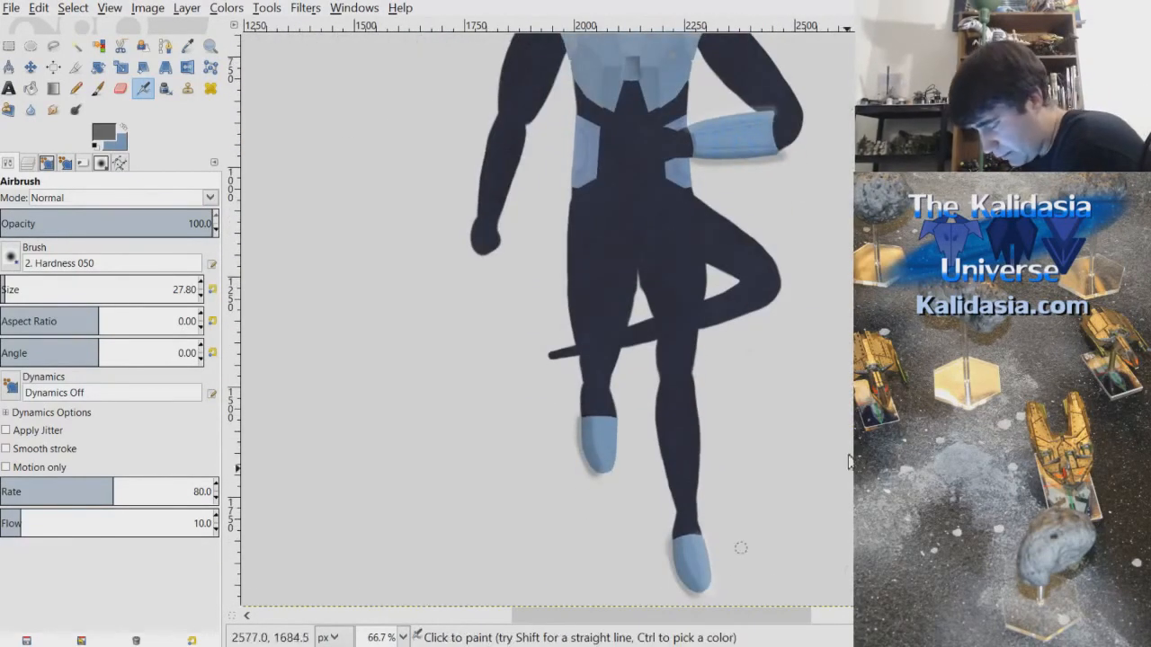
key("ctrl+s")
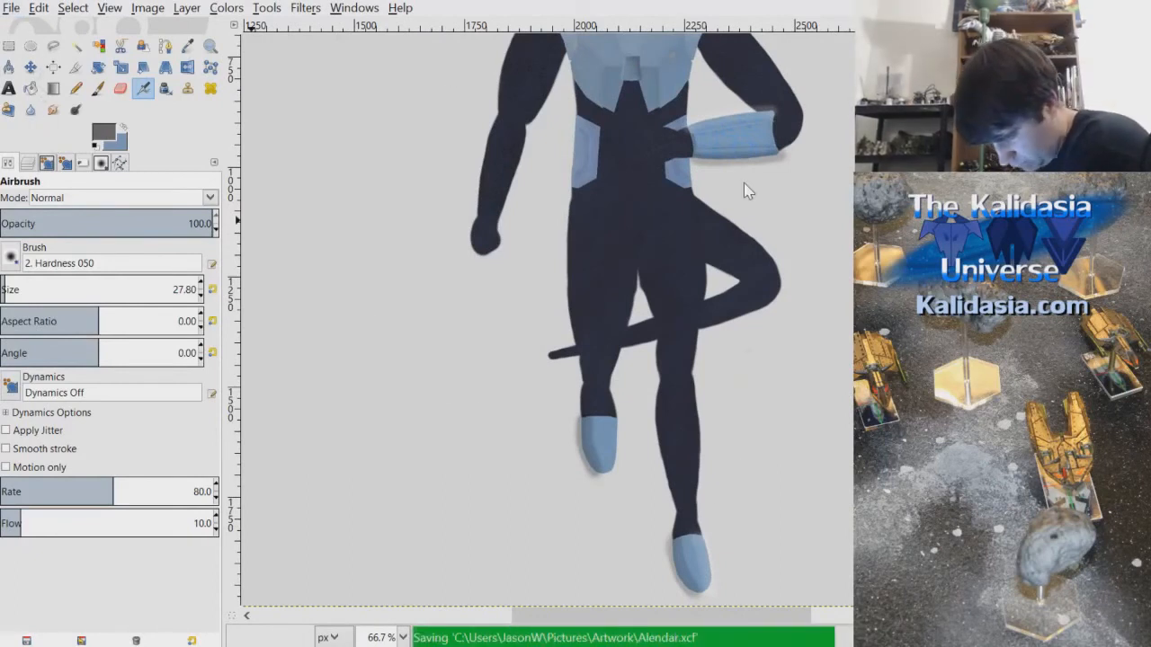
- Paint a lighter-gray highlight down the upper foot's right side with the Paintbrush at sizes 57.80 and 26.80, and soften it with the Airbrush
scroll(608, 488, "up", 3)
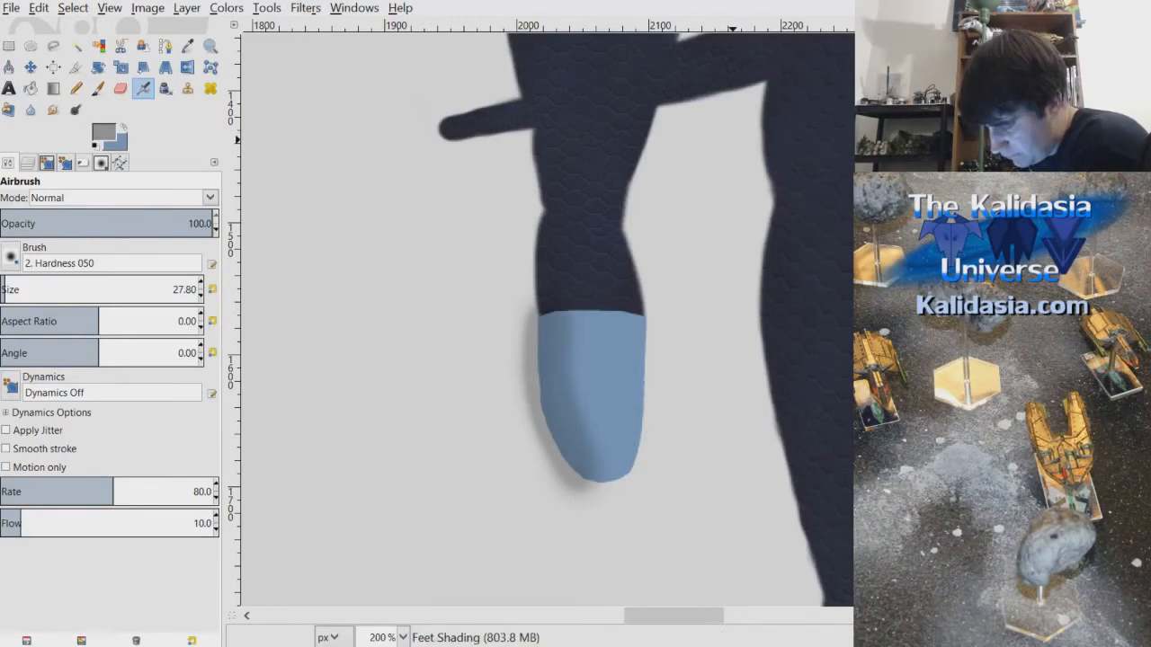
key("p")
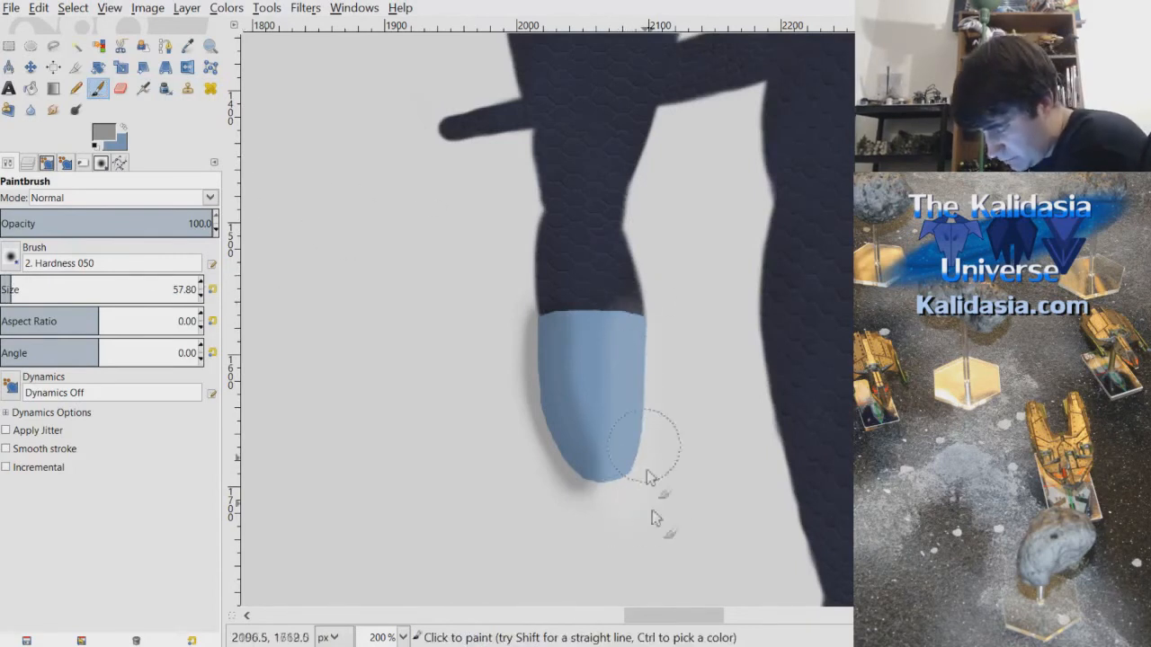
double_click(201, 297)
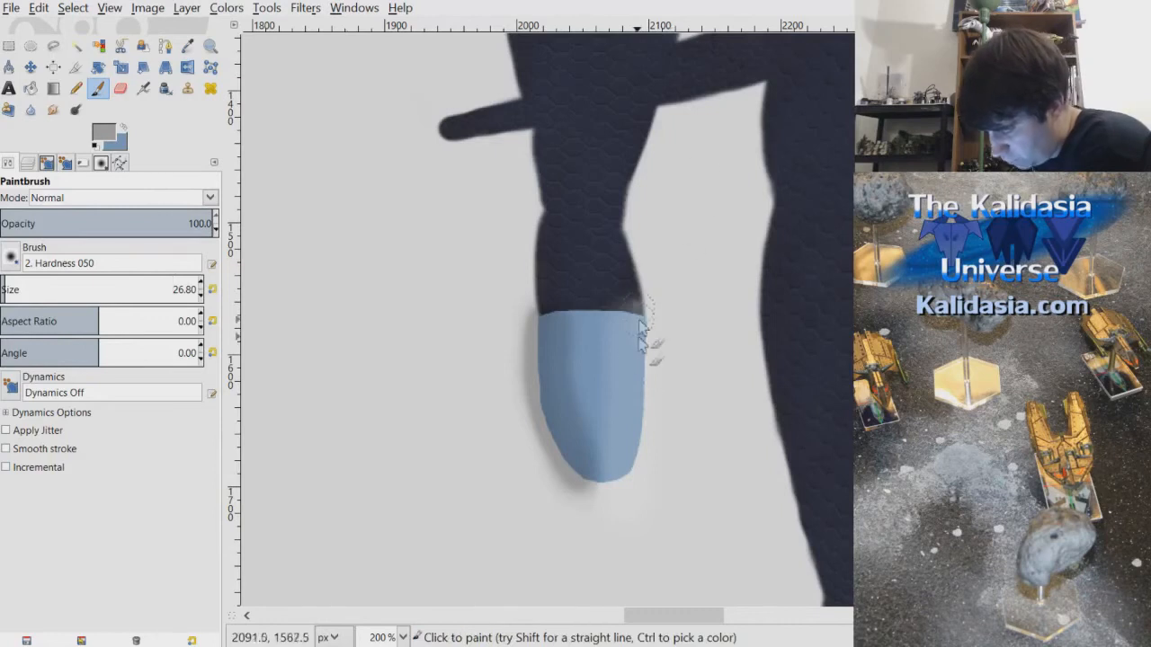
key("o")
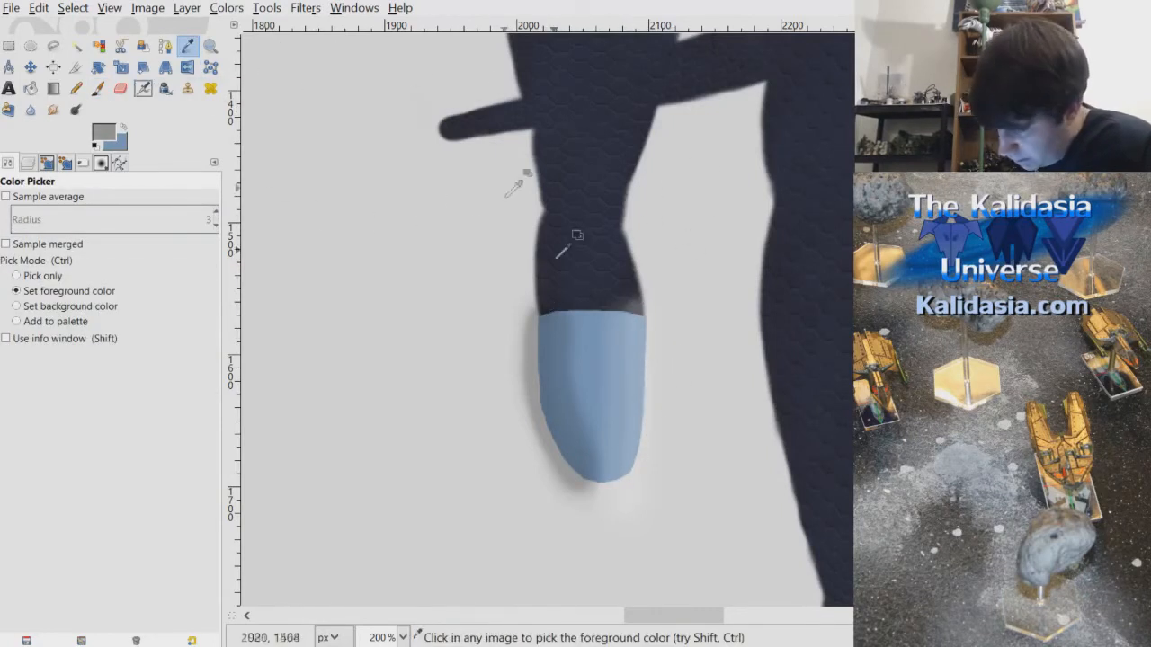
left_click(143, 88)
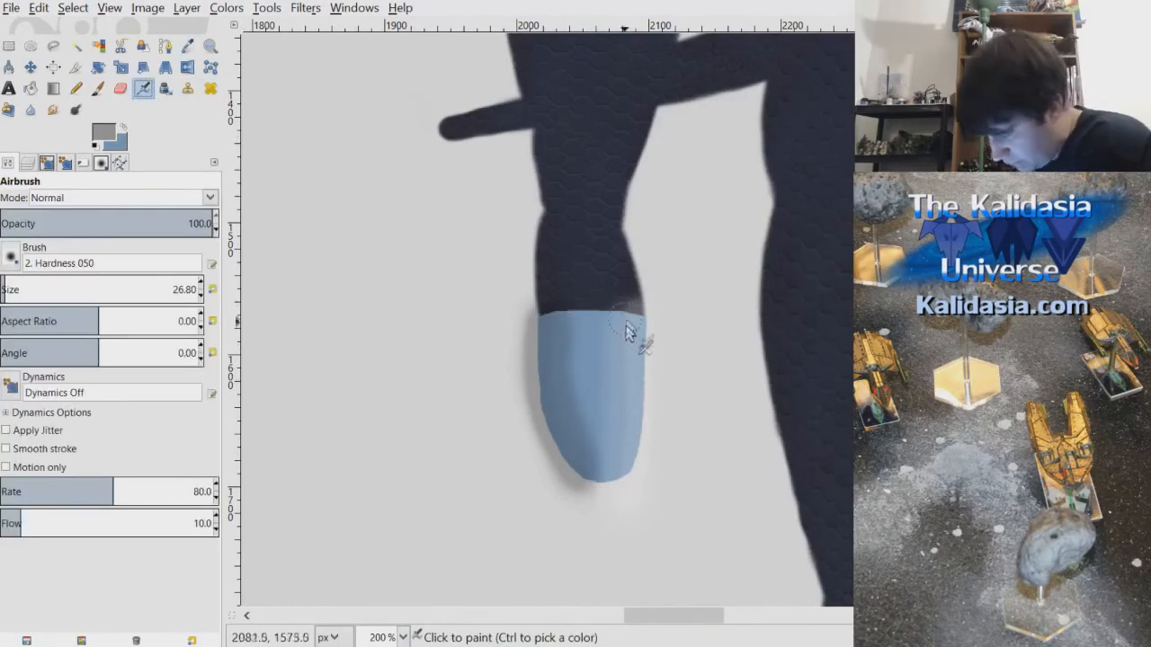
- Examine the shading of both feet up close and against the whole figure
key("minus")
key("minus")
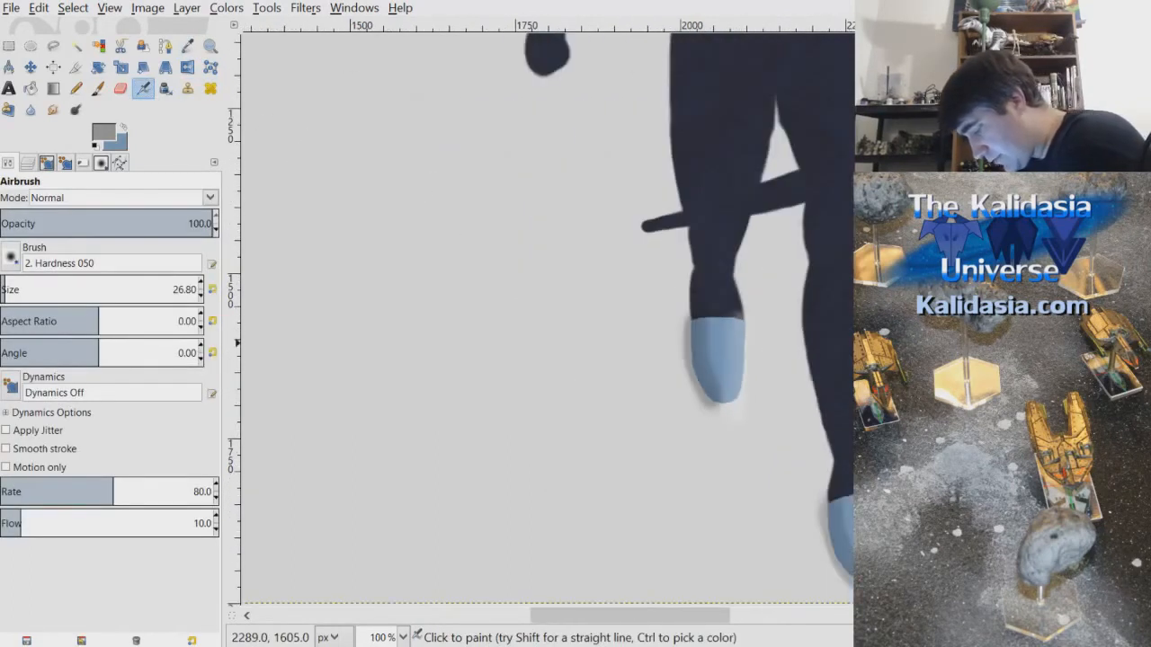
left_click_drag(709, 611, 751, 627)
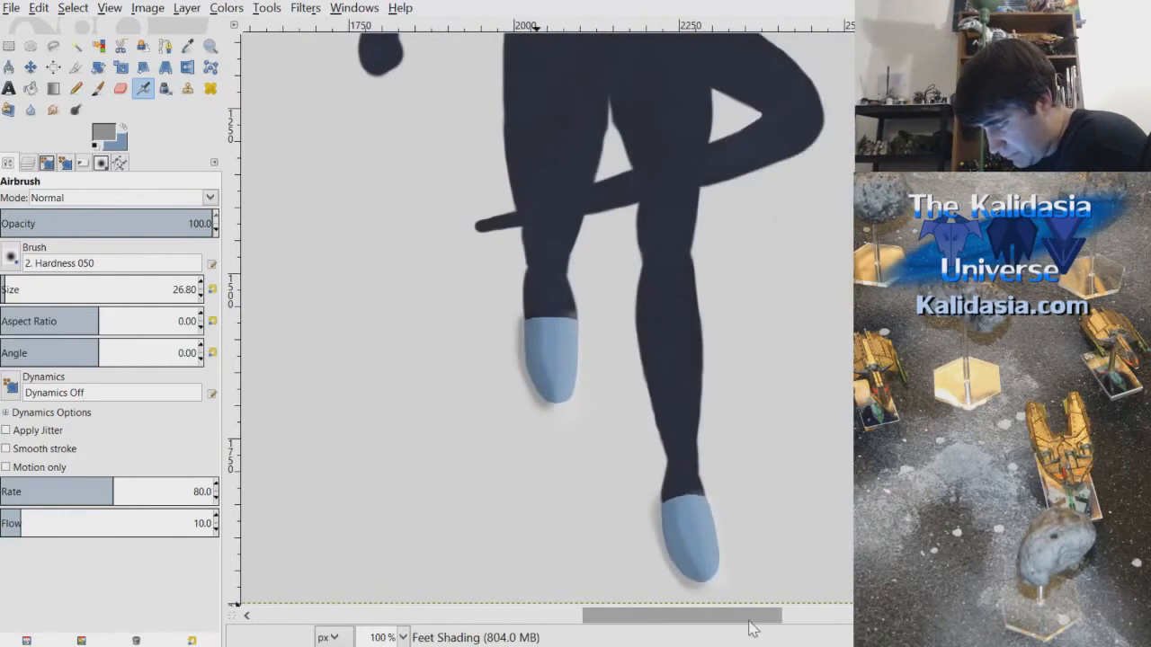
key("minus")
key("minus")
key("minus")
key("minus")
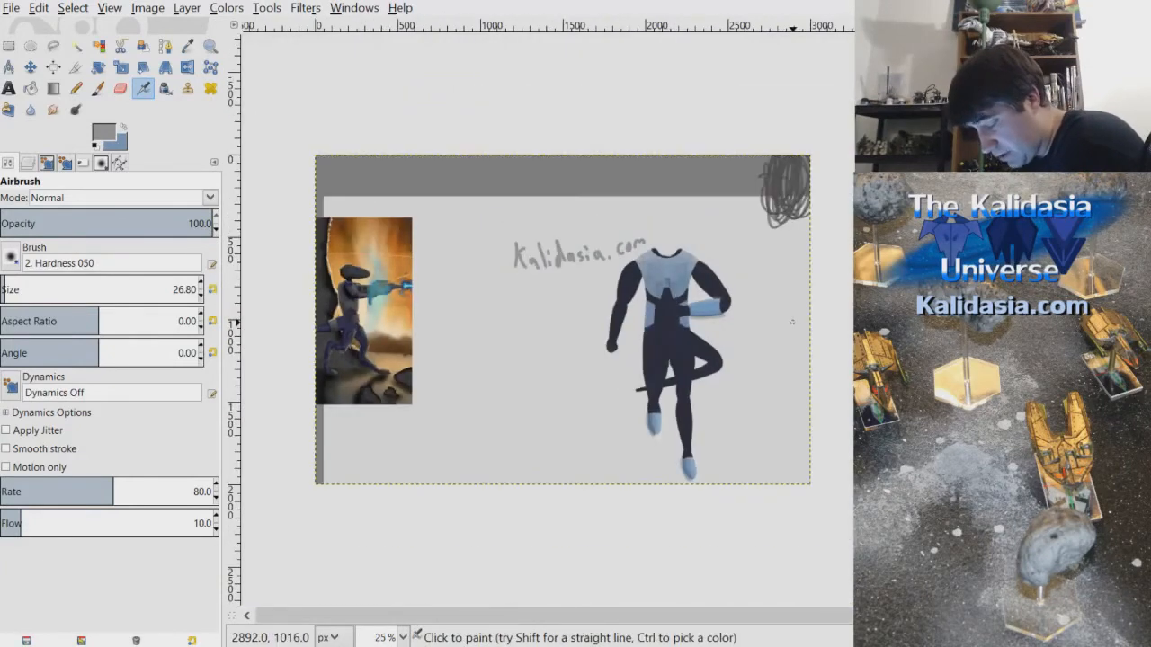
key("plus")
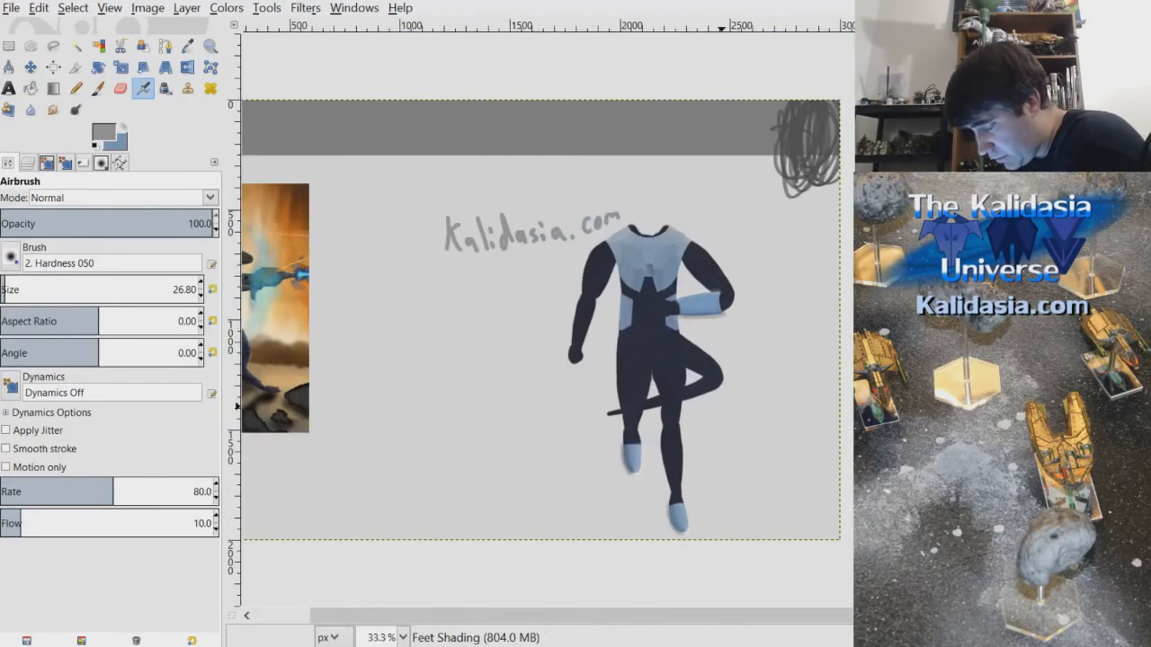
key("1")
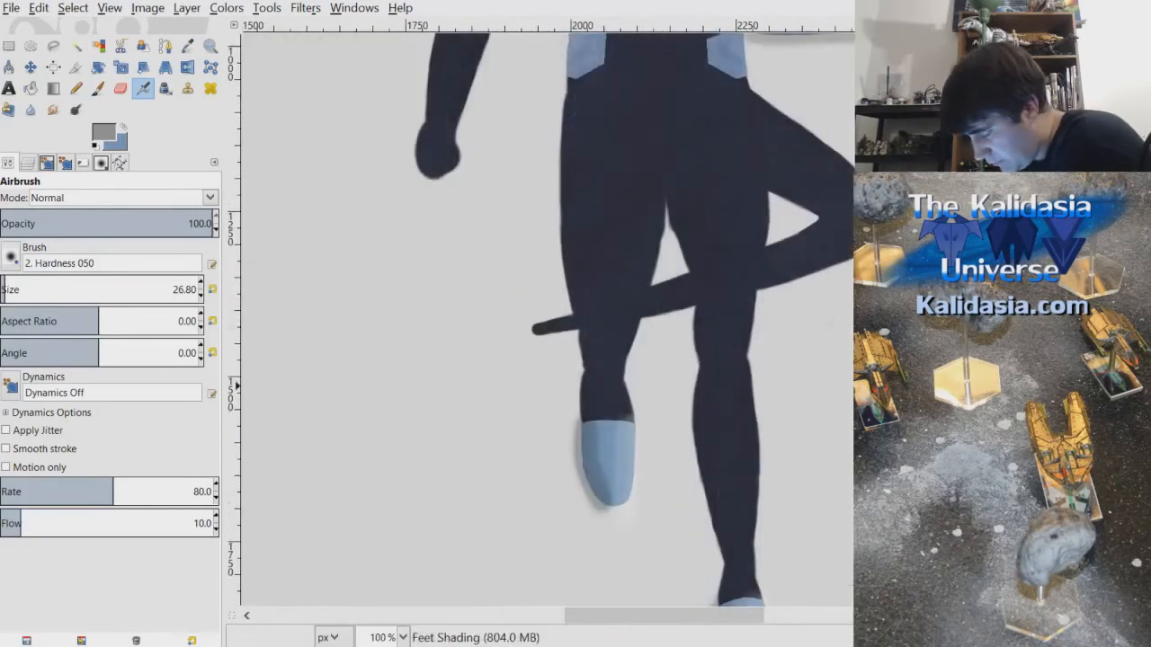
- Airbrush a thin curved seam line across the upper foot's toe in very dark gray, using Subtract mode at size 4.80
scroll(629, 351, "up", 3)
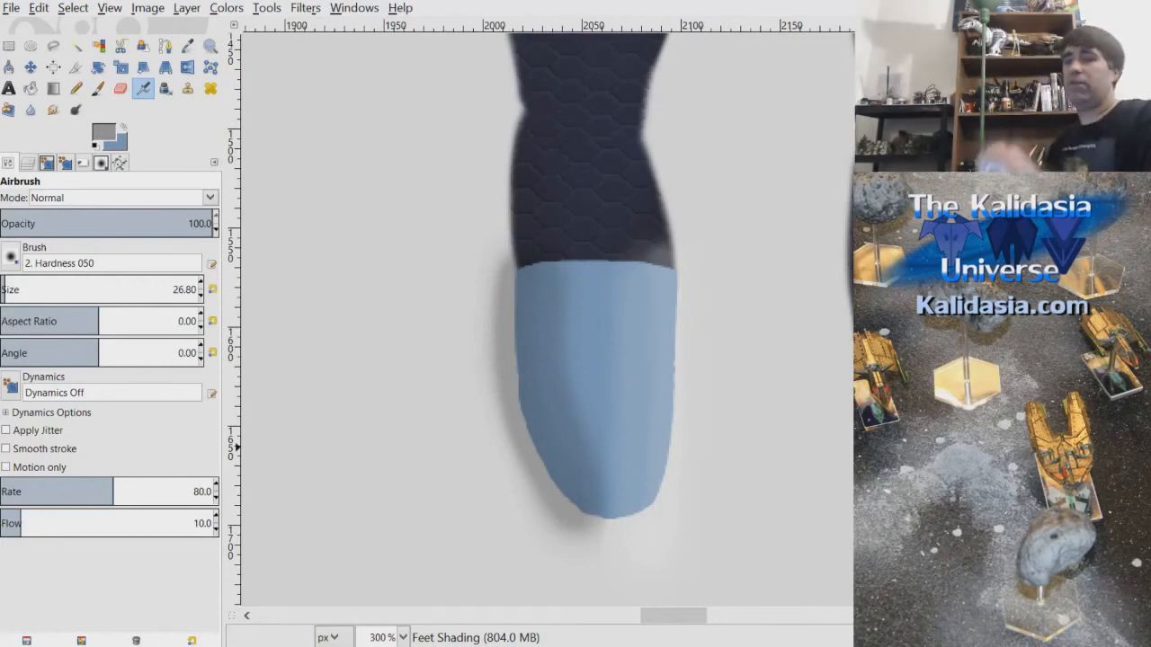
mouse_move(683, 616)
left_mouse_down()
mouse_move(701, 617)
mouse_move(688, 617)
left_mouse_up()
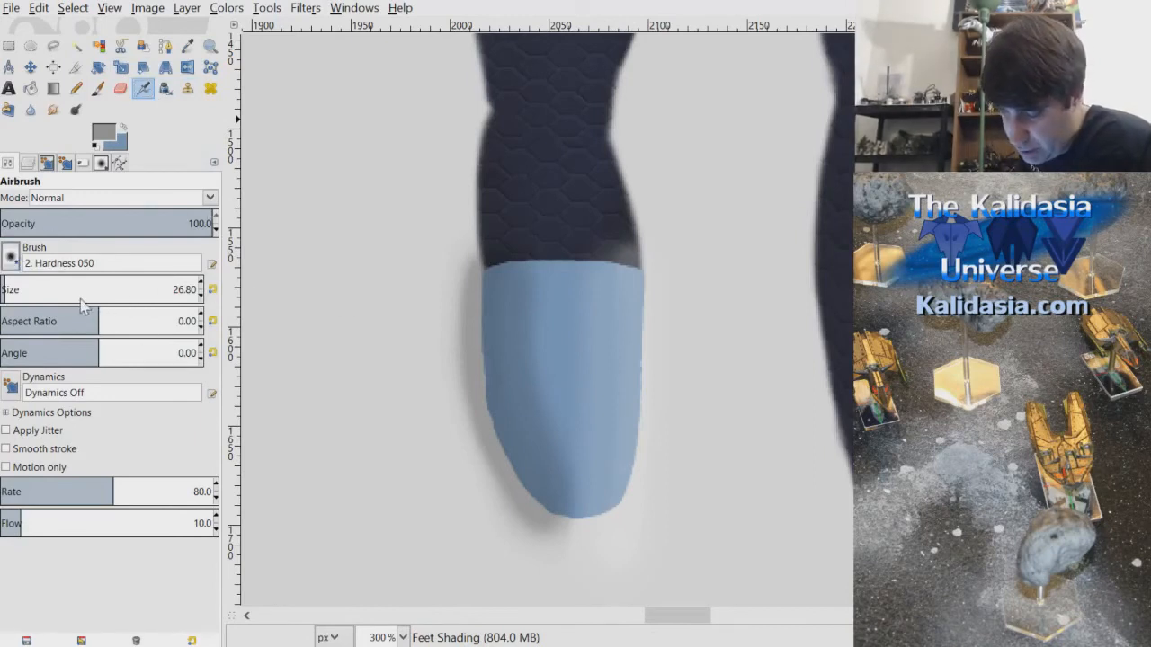
scroll(203, 305, "down", 18)
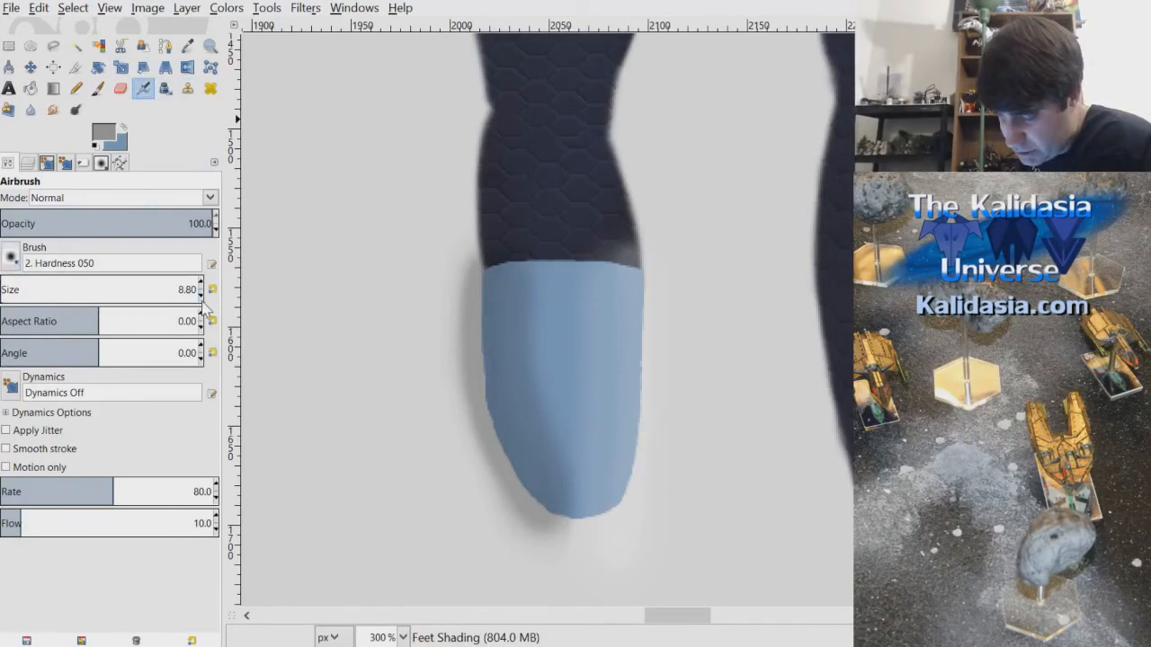
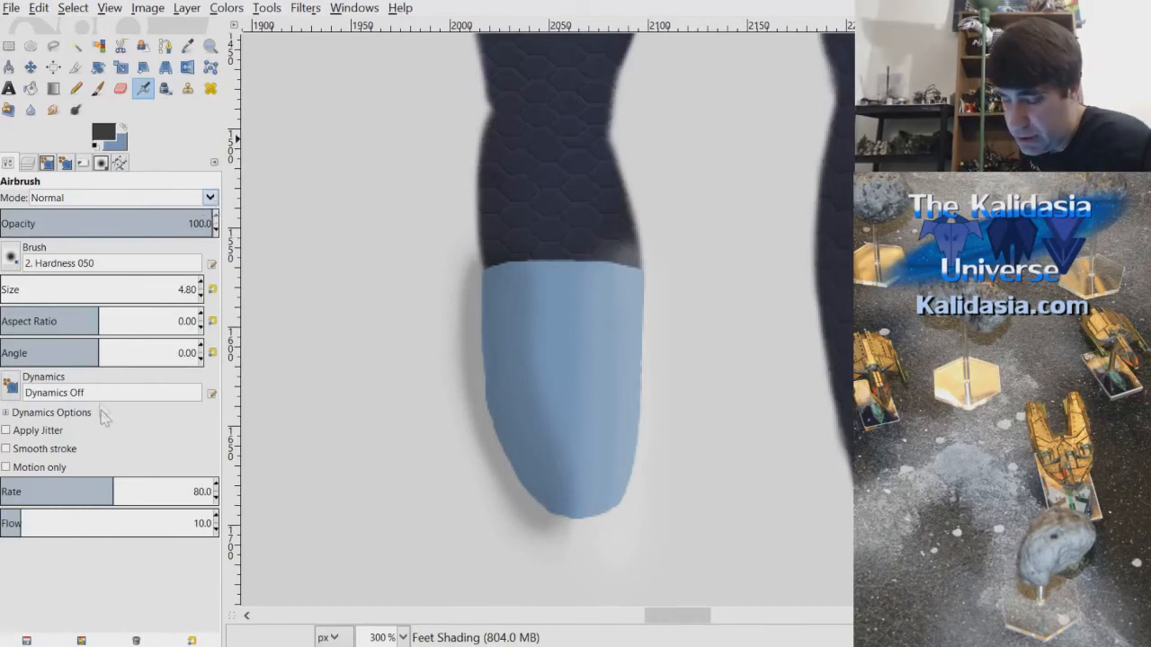
key("shift+minus")
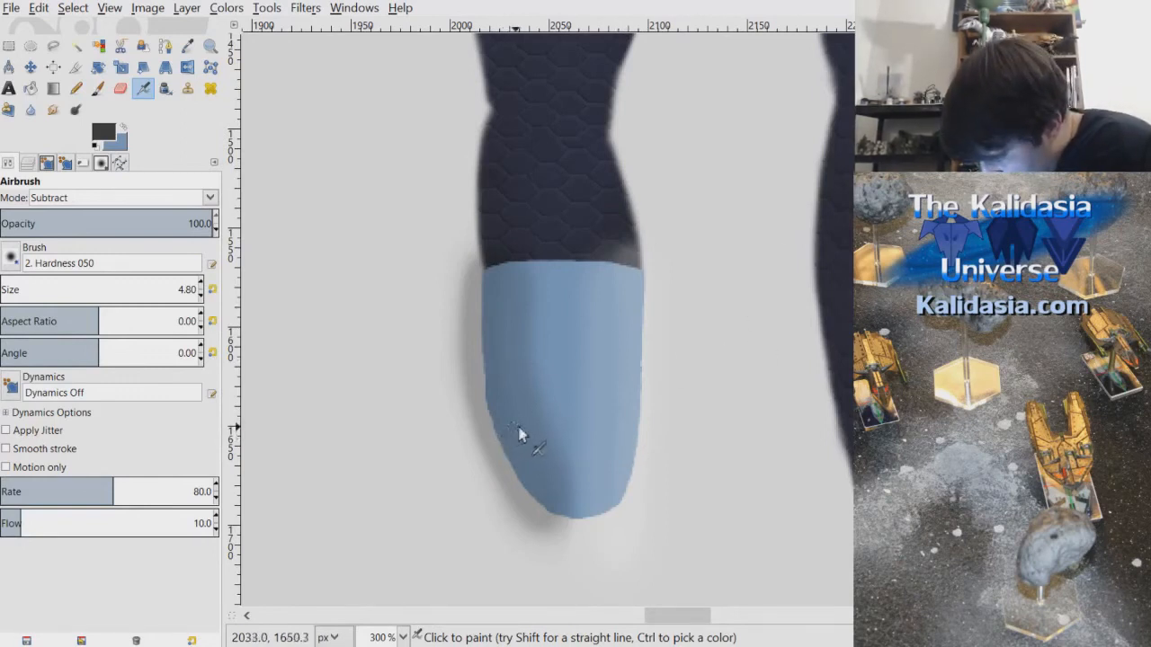
left_click_drag(542, 416, 584, 410)
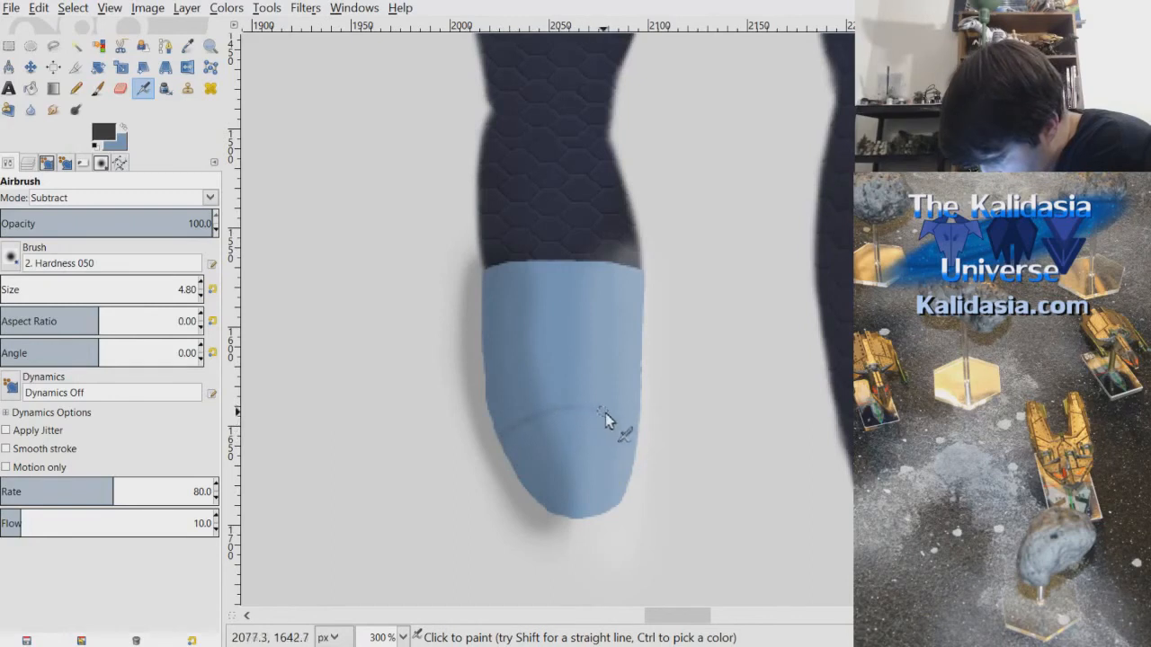
- Airbrush a matching curved seam line across the lower foot's toe, undoing the last stroke and redrawing it
left_click_drag(693, 618, 726, 623)
scroll(803, 423, "down", 10)
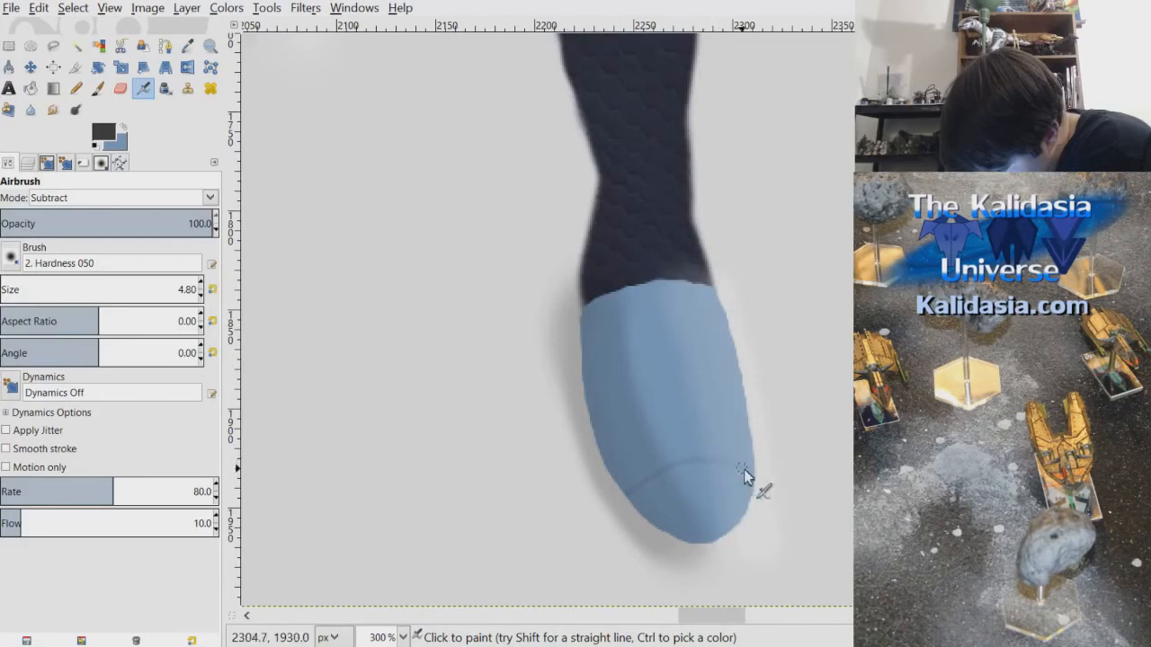
left_click(38, 9)
left_click(64, 28)
mouse_move(625, 488)
left_mouse_down()
mouse_move(681, 454)
mouse_move(757, 473)
left_mouse_up()
- Switch the Airbrush to Addition mode and paint a thin highlight just below the upper foot's curved toe seam
scroll(757, 474, "down", 5)
scroll(765, 286, "up", 1)
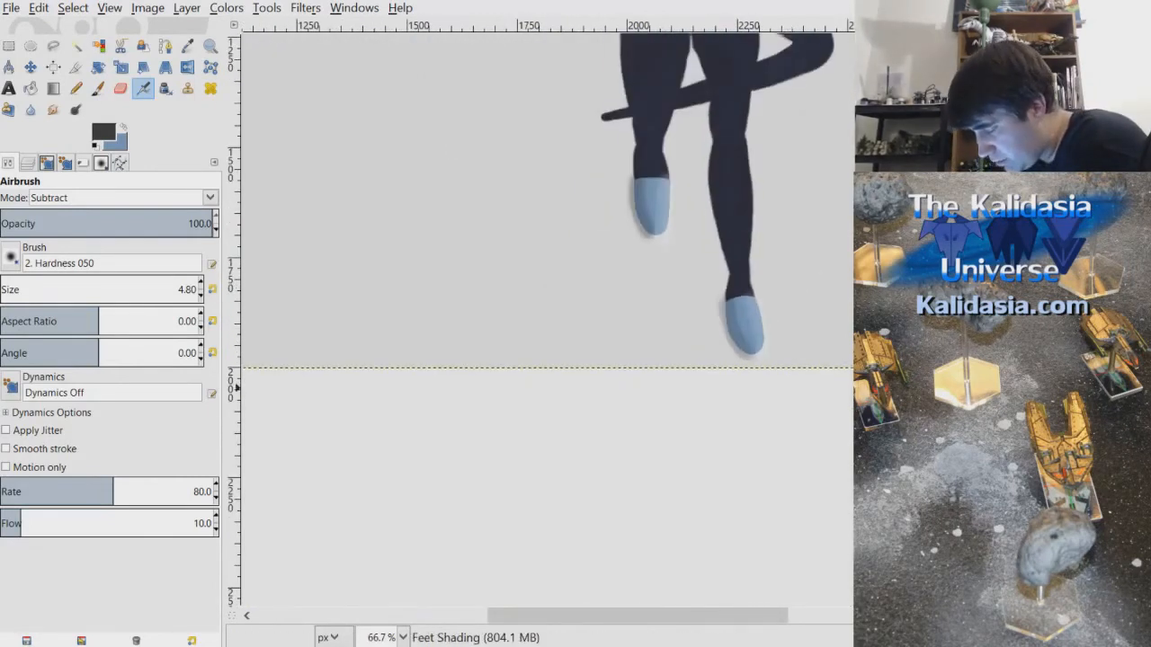
scroll(540, 320, "up", 5)
scroll(688, 437, "up", 4)
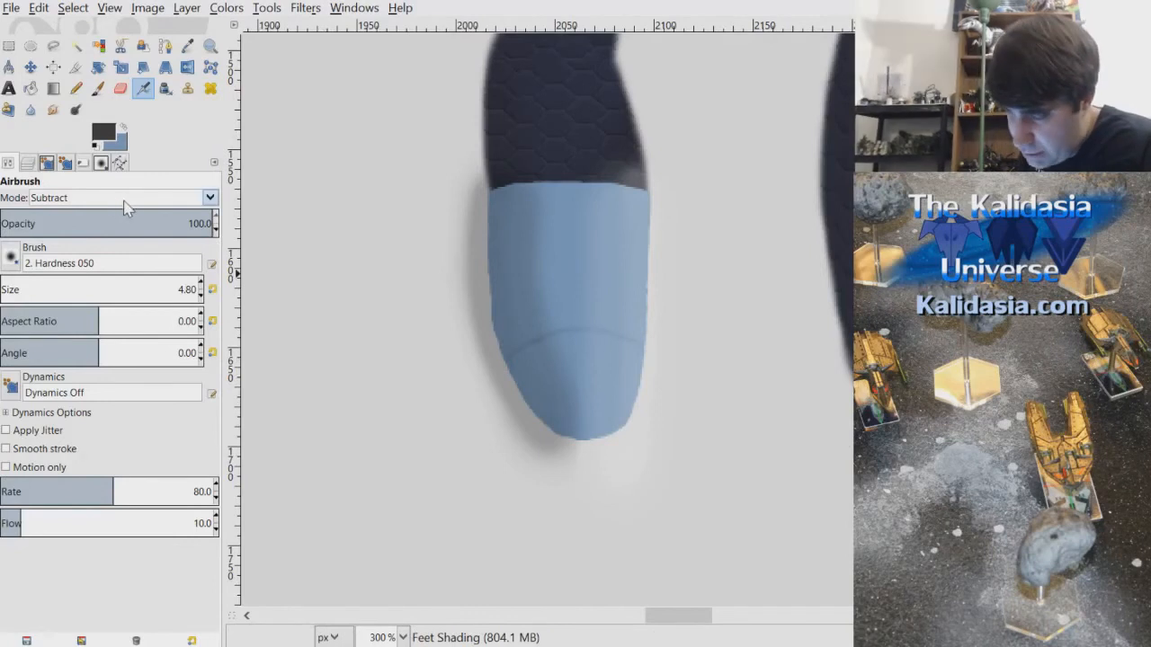
left_click(94, 376)
scroll(513, 344, "up", 1)
scroll(514, 361, "up", 1)
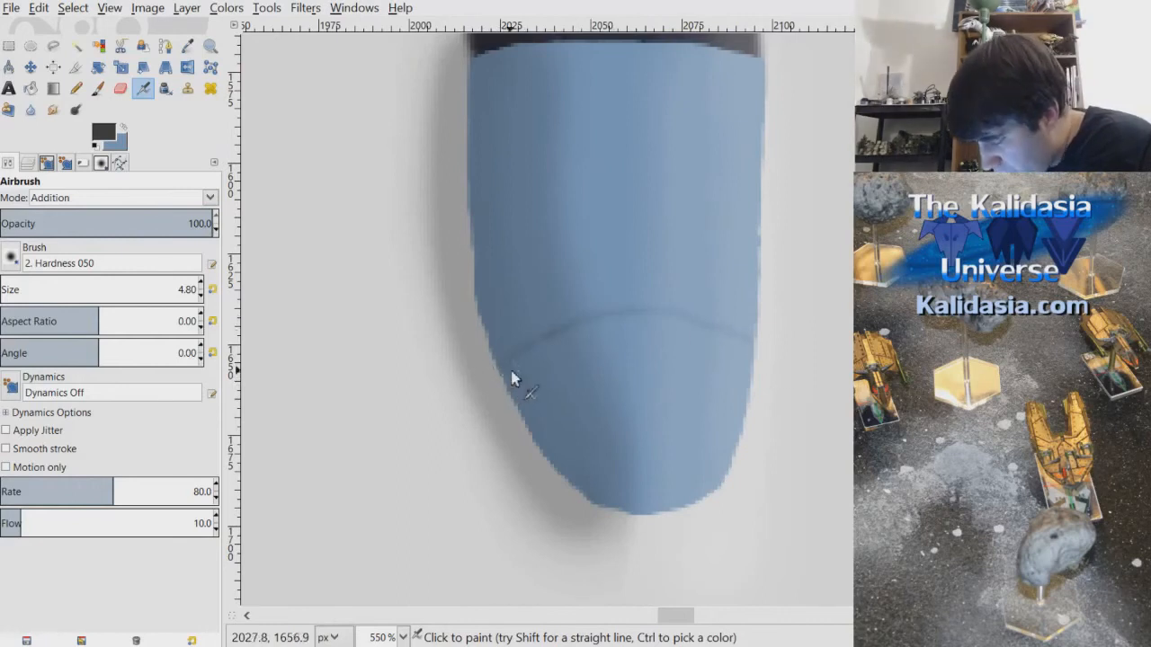
mouse_move(504, 374)
left_mouse_down()
mouse_move(547, 343)
mouse_move(638, 319)
mouse_move(703, 327)
left_mouse_up()
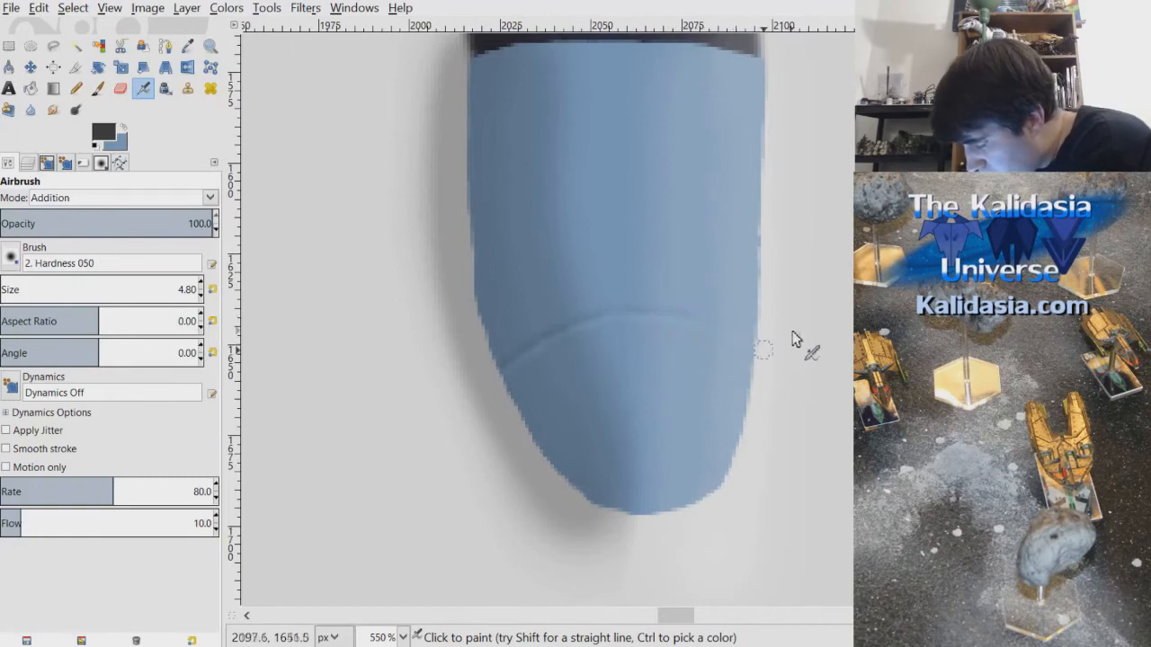
- Airbrush a matching thin highlight just below the lower foot's curved toe seam in Addition mode
left_click_drag(688, 621, 735, 634)
scroll(540, 323, "down", 10)
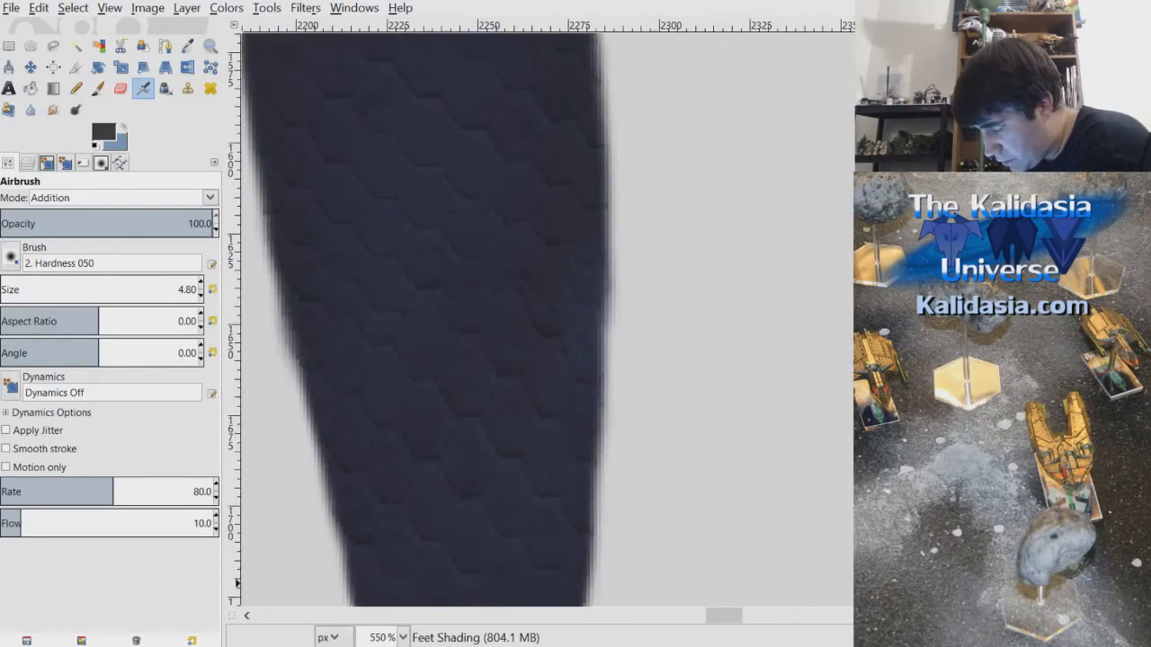
scroll(540, 323, "down", 1)
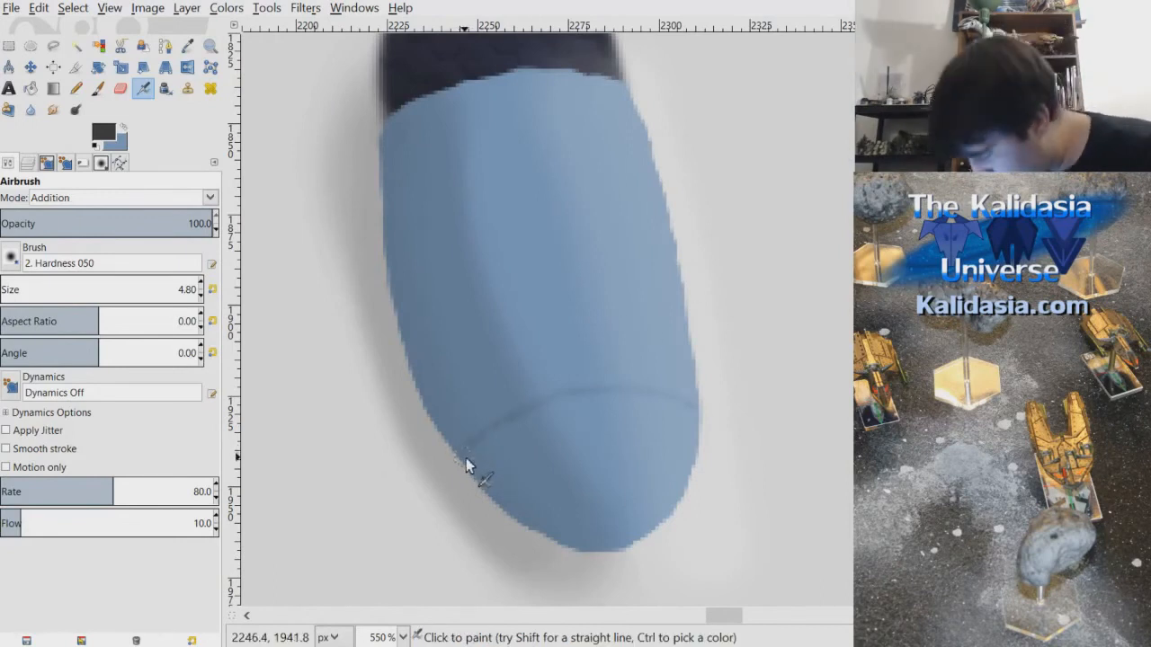
mouse_move(466, 460)
left_mouse_down()
mouse_move(560, 406)
mouse_move(627, 399)
left_mouse_up()
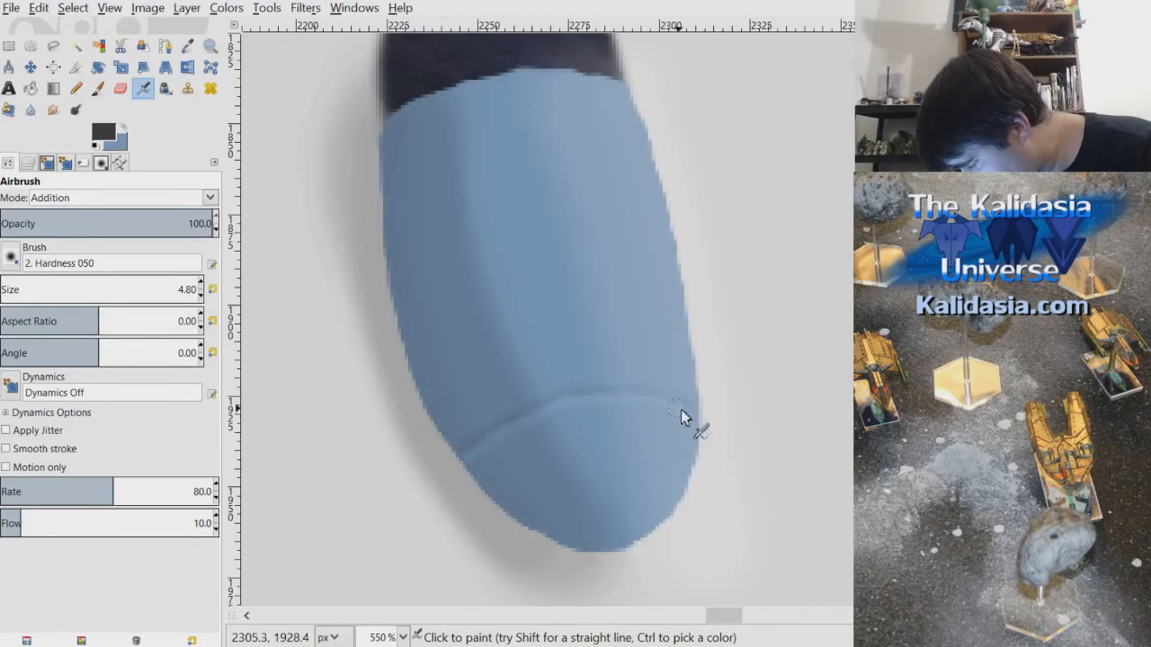
- Airbrush a faint light centre line down the length of the upper foot in Addition mode, undoing a stroke near the toe
scroll(735, 269, "down", 3)
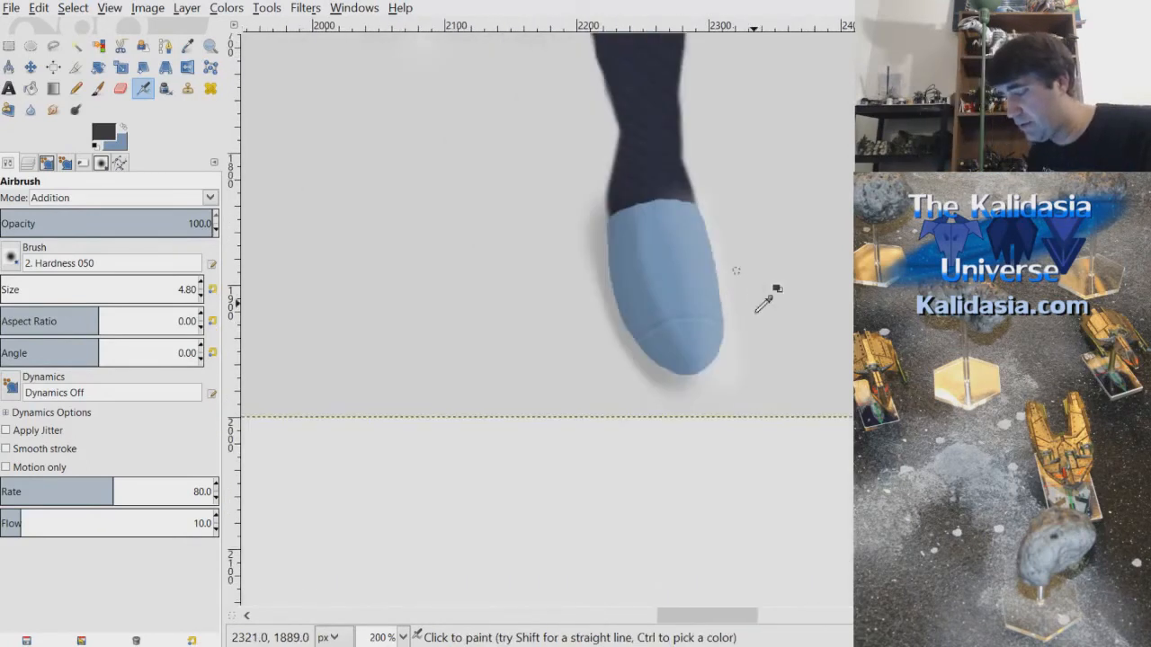
scroll(766, 298, "down", 2)
scroll(549, 314, "up", 5)
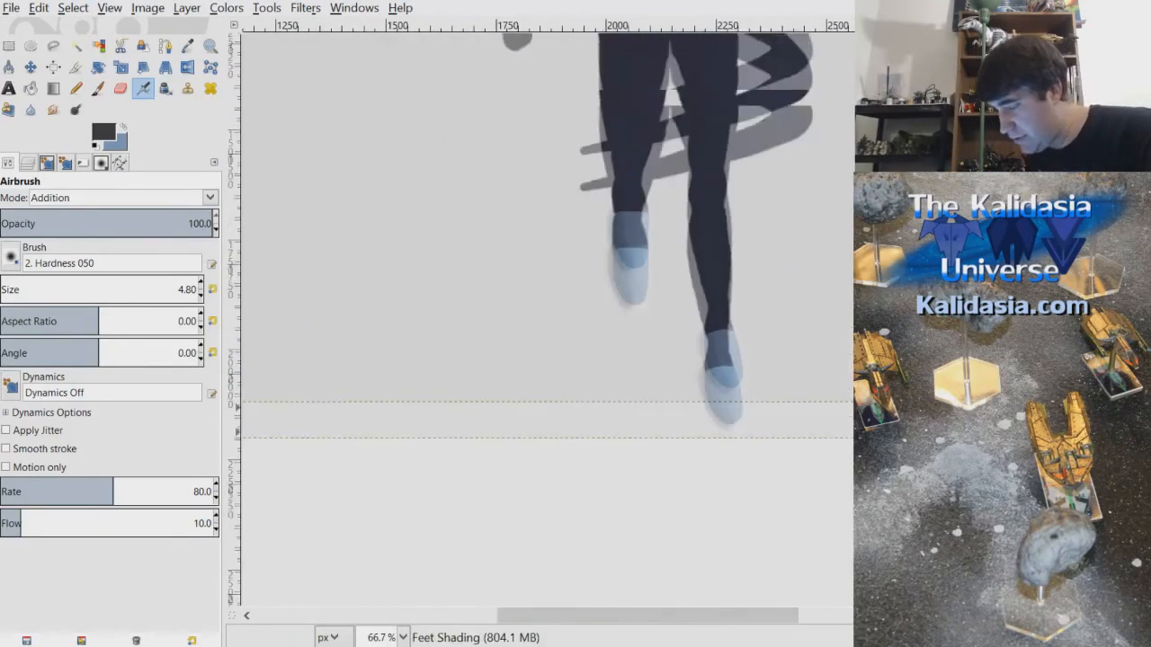
scroll(765, 321, "down", 1)
scroll(786, 333, "up", 1)
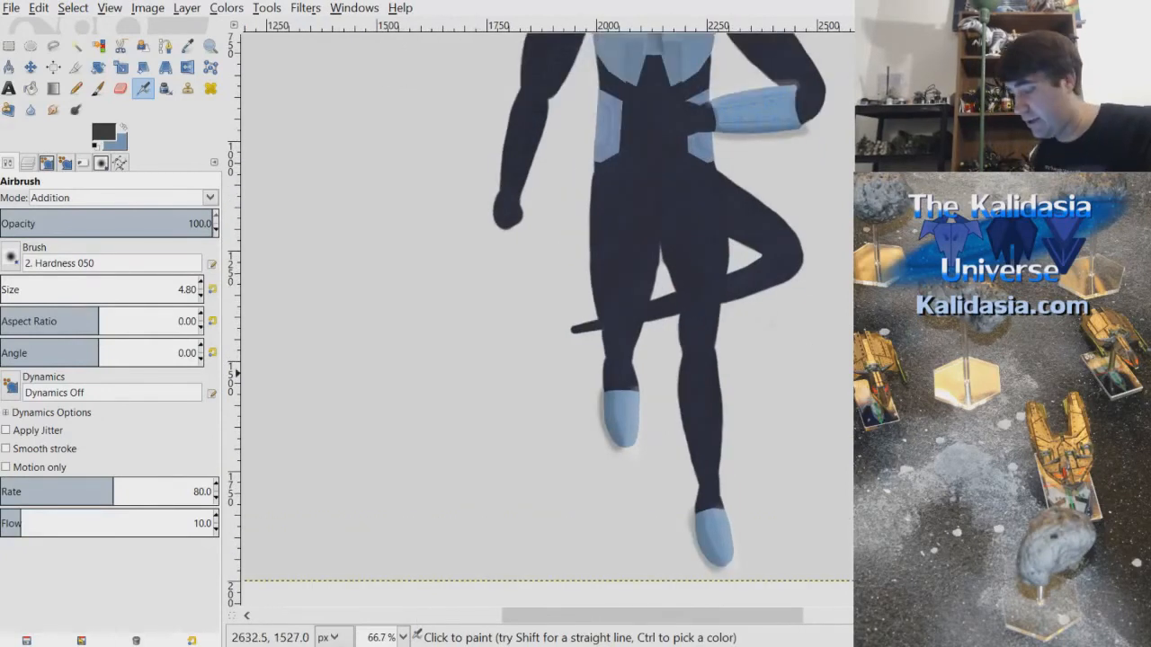
mouse_move(894, 407)
left_mouse_down()
mouse_move(893, 379)
mouse_move(893, 394)
left_mouse_up()
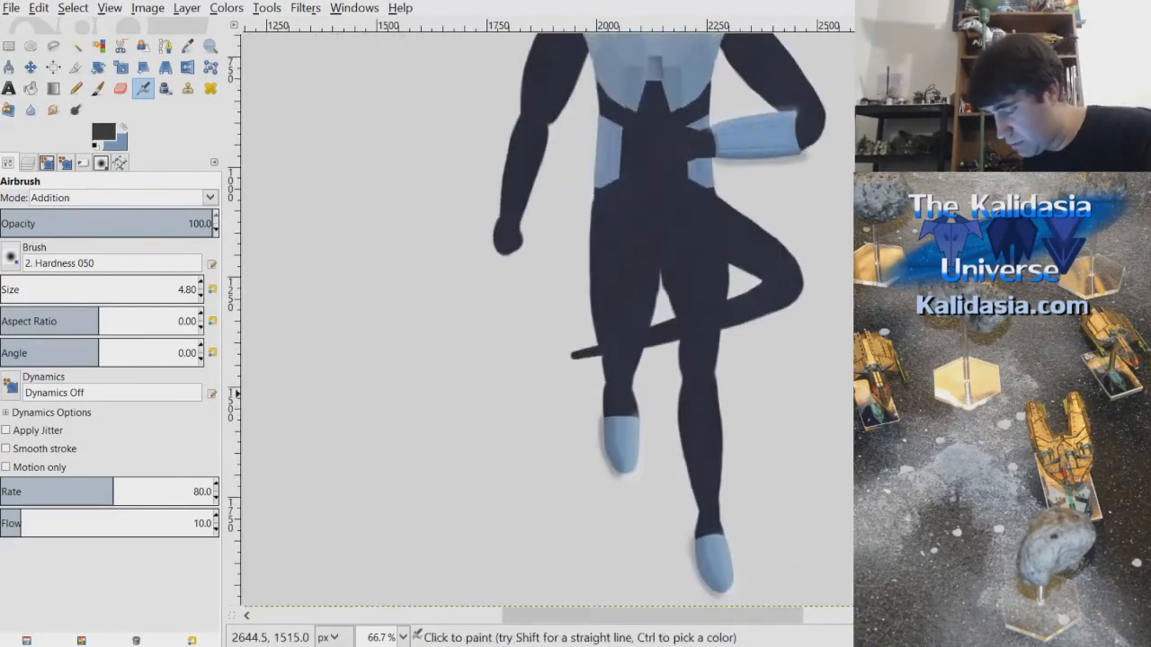
scroll(625, 430, "up", 4)
left_click_drag(893, 436, 894, 446)
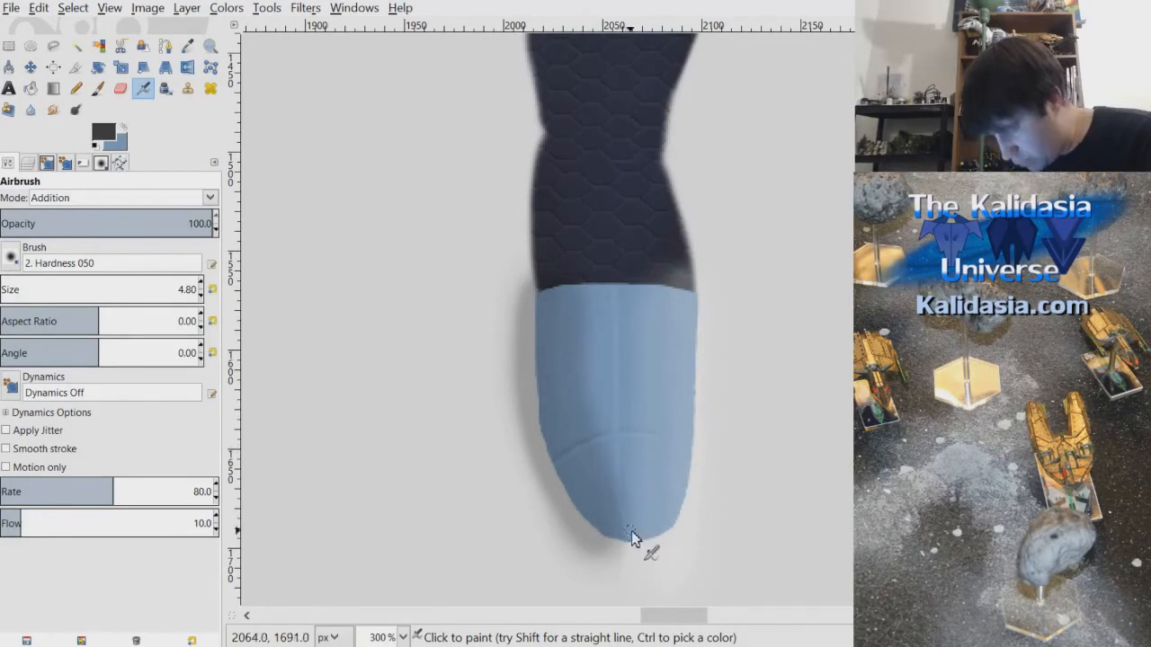
left_click(38, 8)
left_click(51, 27)
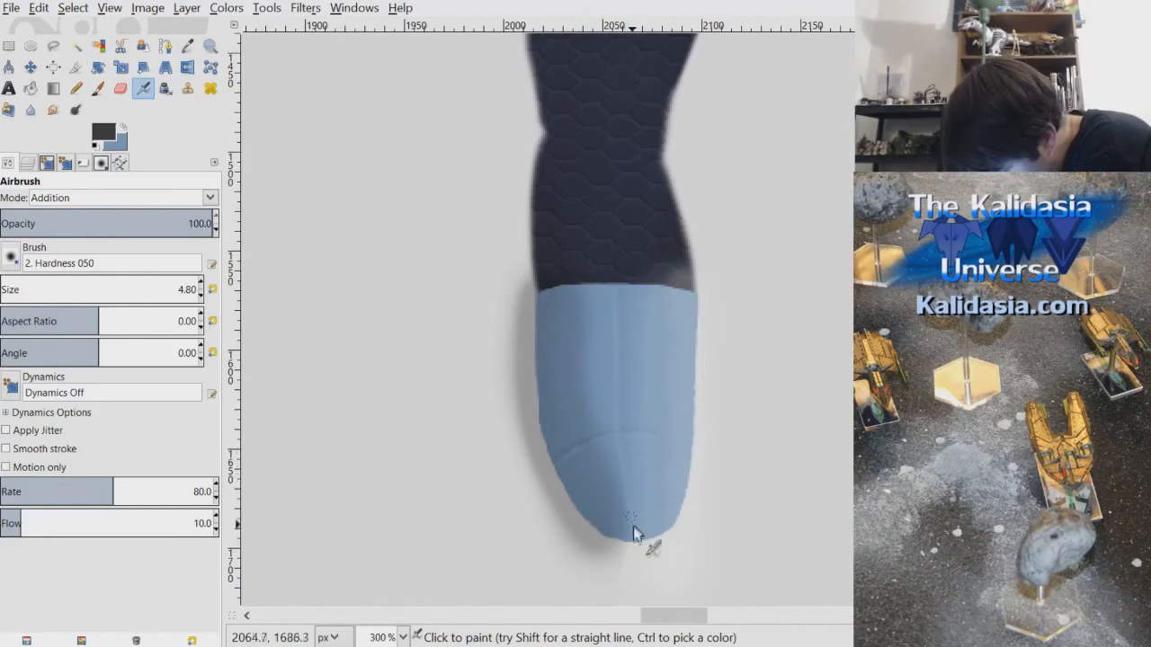
- Airbrush a matching faint light centre line down the lower foot in Addition mode
left_click_drag(689, 621, 728, 624)
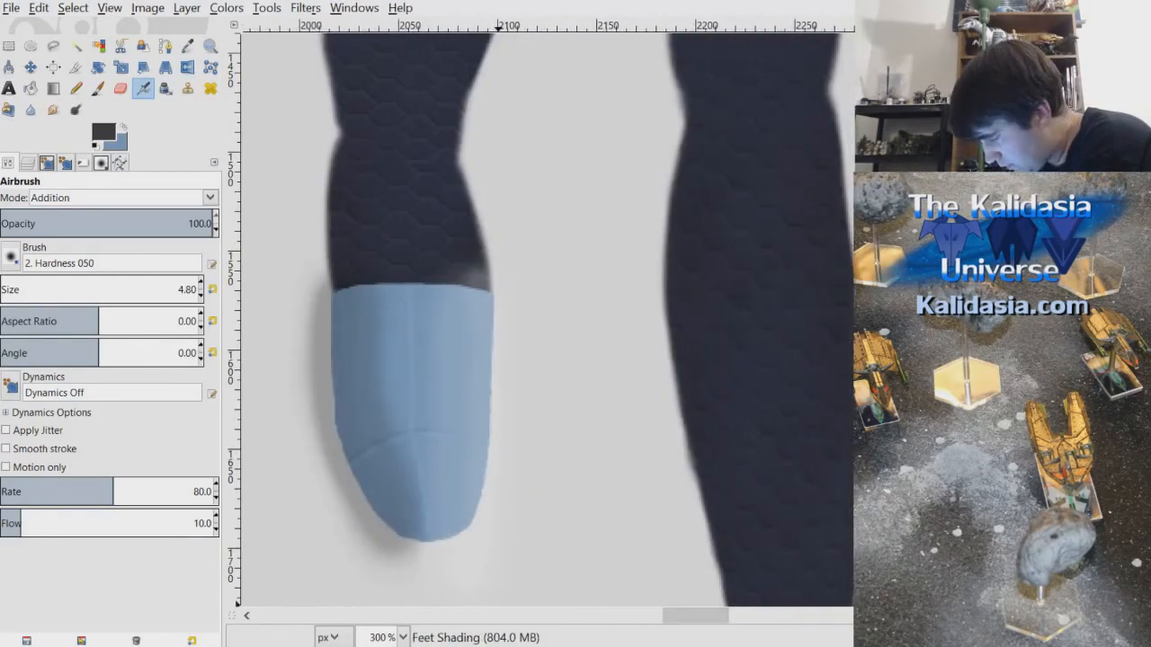
left_click_drag(861, 432, 860, 485)
left_click_drag(708, 620, 728, 620)
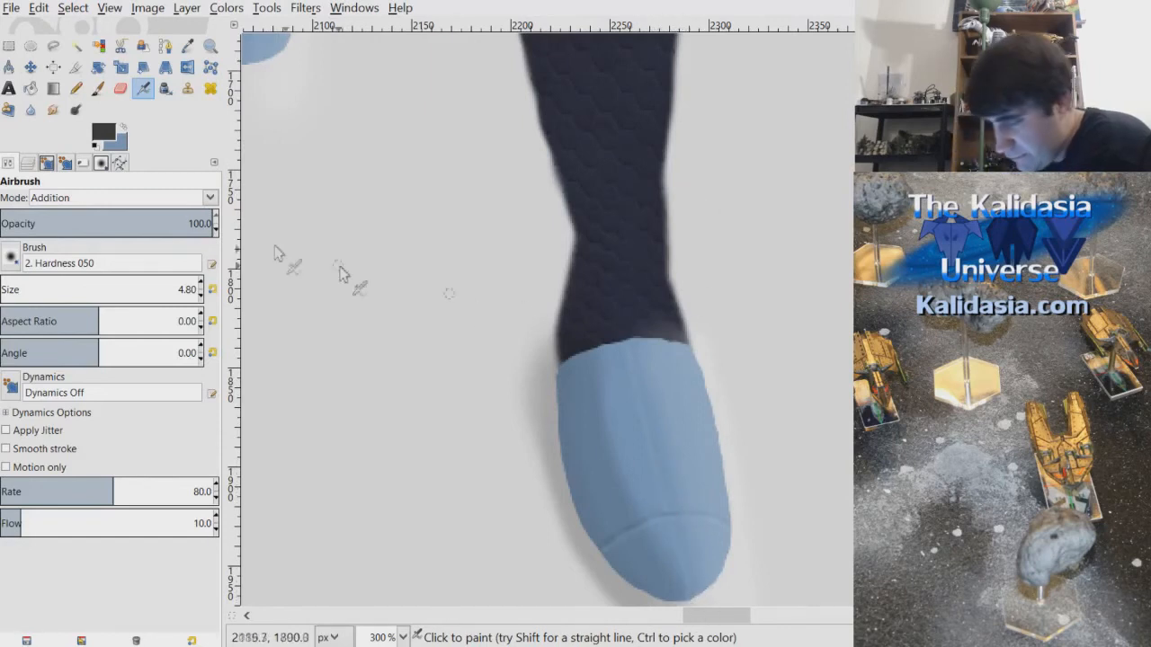
- Switch the Airbrush to Subtract mode and paint a thin dark centre seam down both feet, from the ankle to the toe tip
left_click(102, 554)
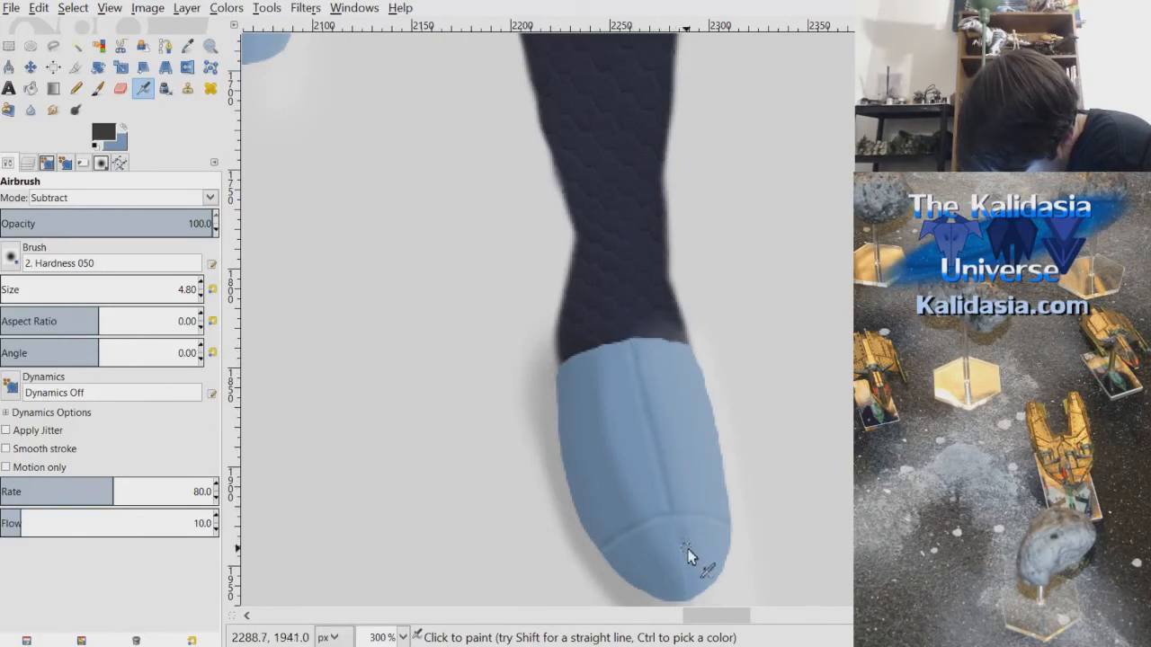
left_click_drag(737, 617, 707, 629)
scroll(835, 434, "up", 5)
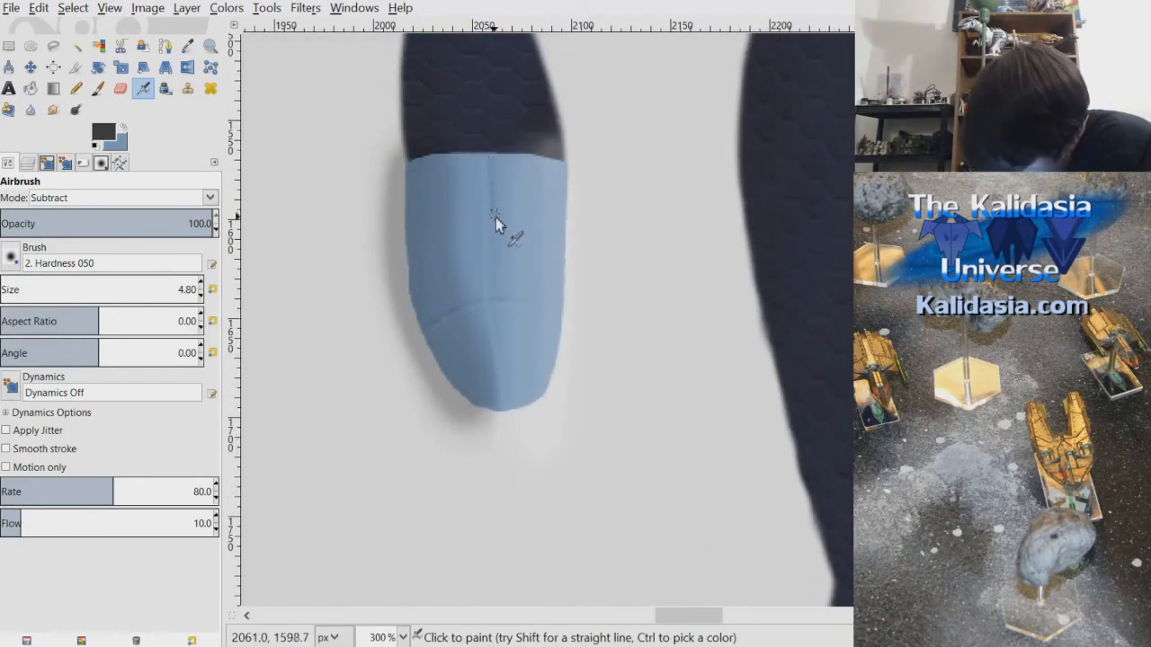
left_click_drag(492, 304, 503, 374)
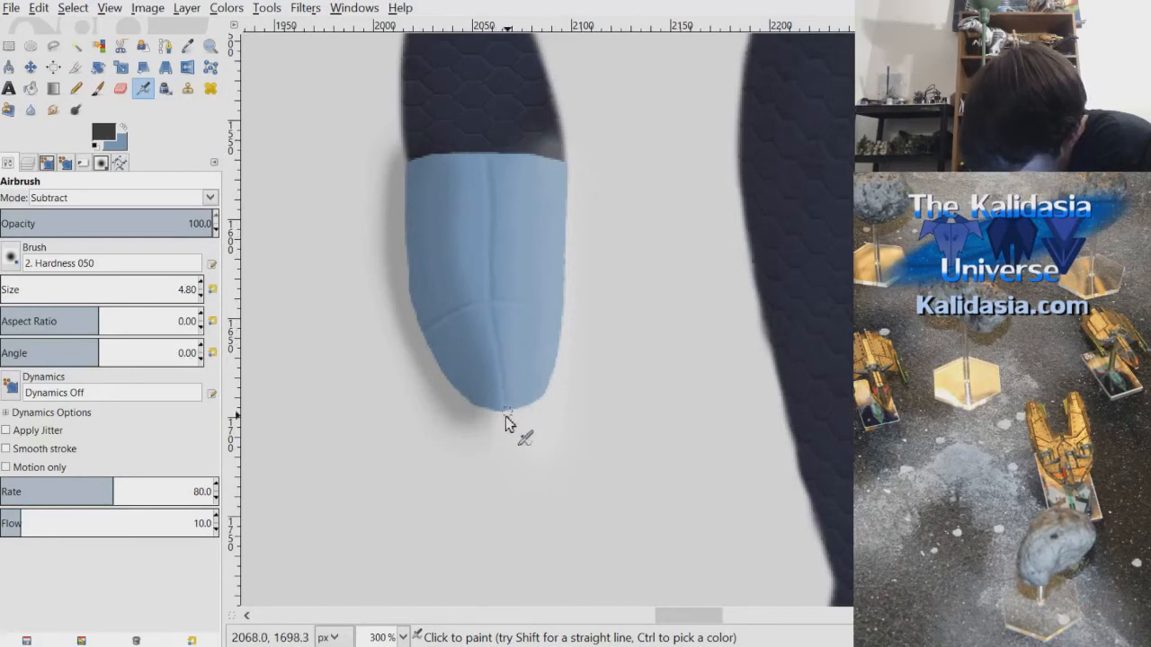
- Examine the seams and shading of both feet against the whole figure and up close
scroll(681, 275, "down", 4)
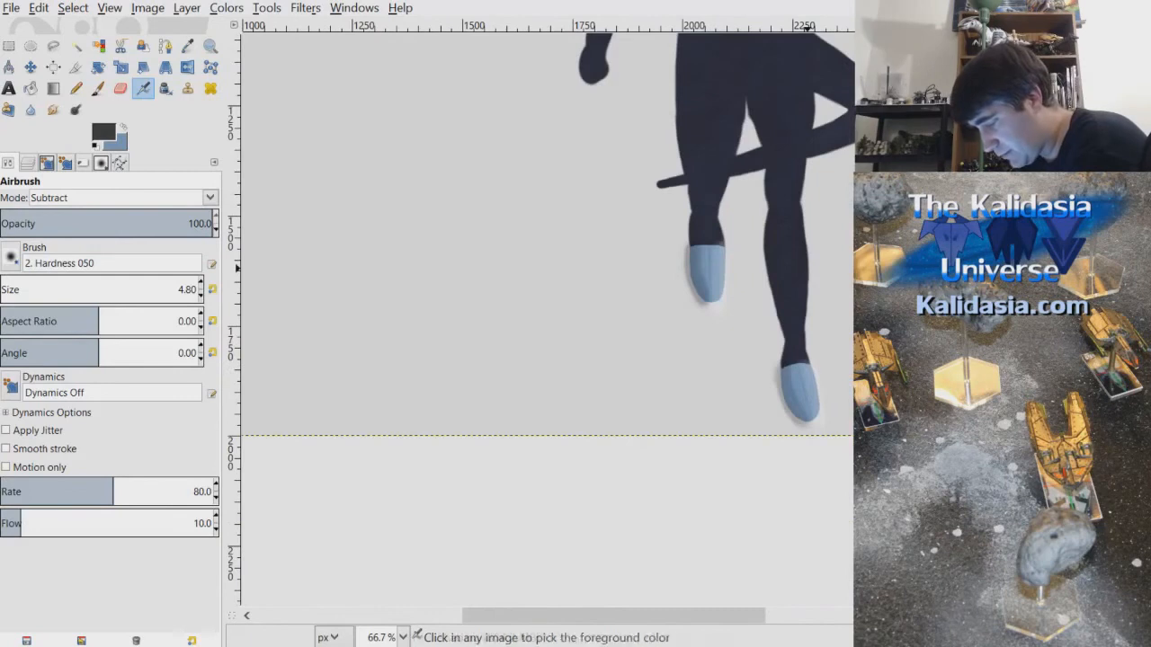
scroll(819, 286, "down", 1)
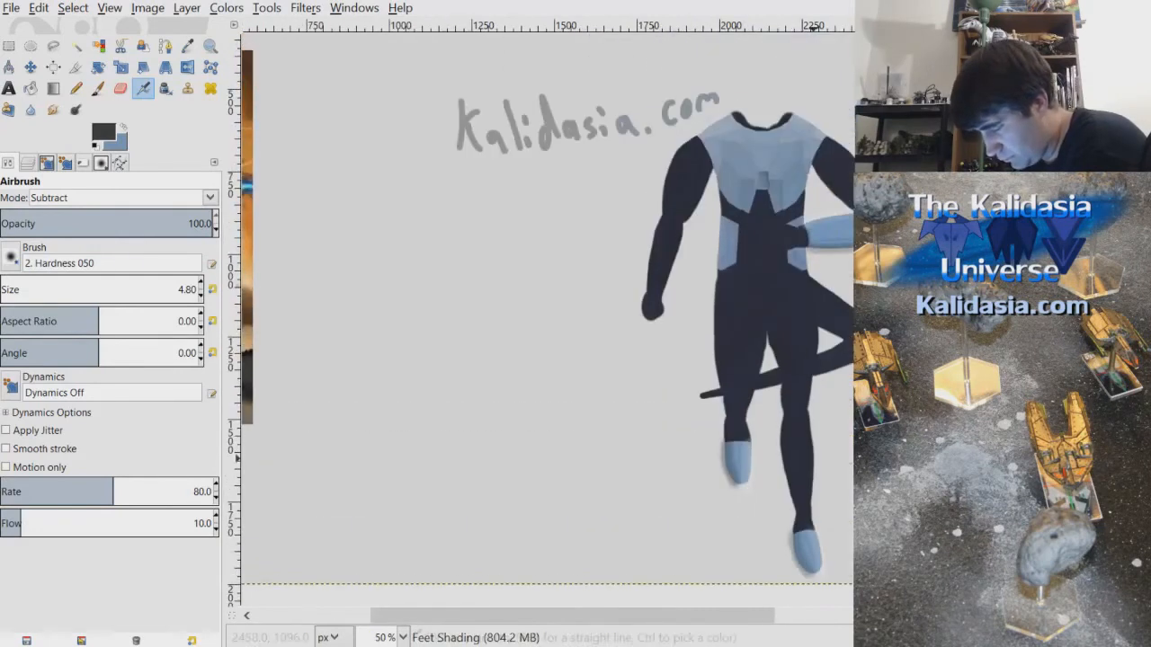
left_click_drag(742, 615, 803, 612)
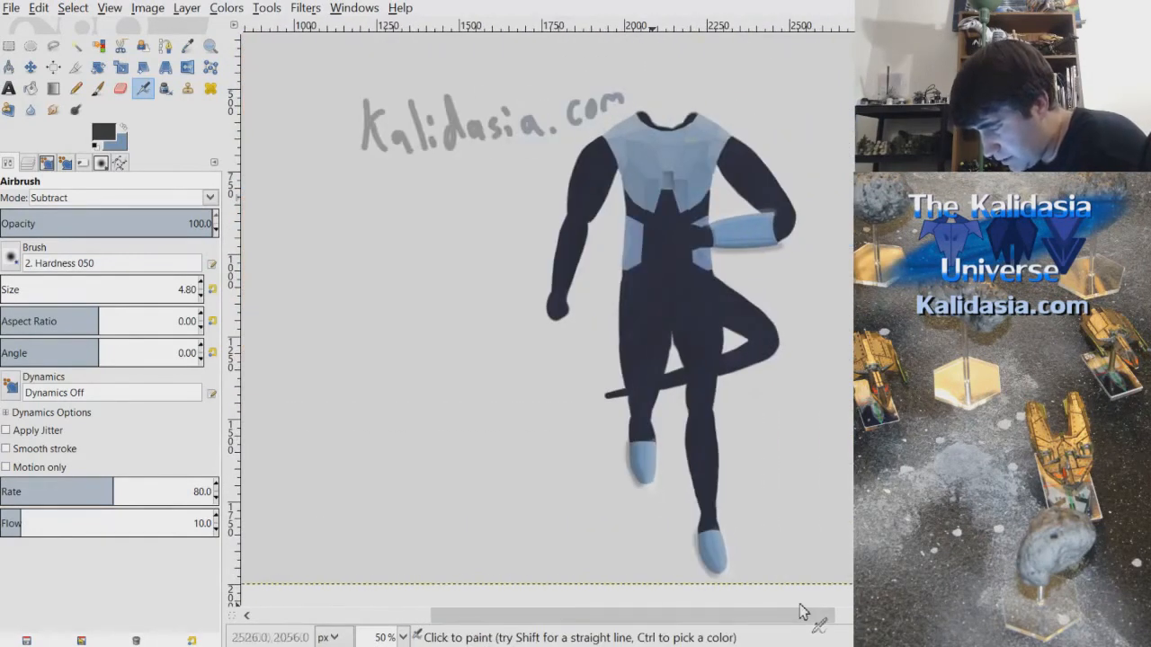
left_click(28, 163)
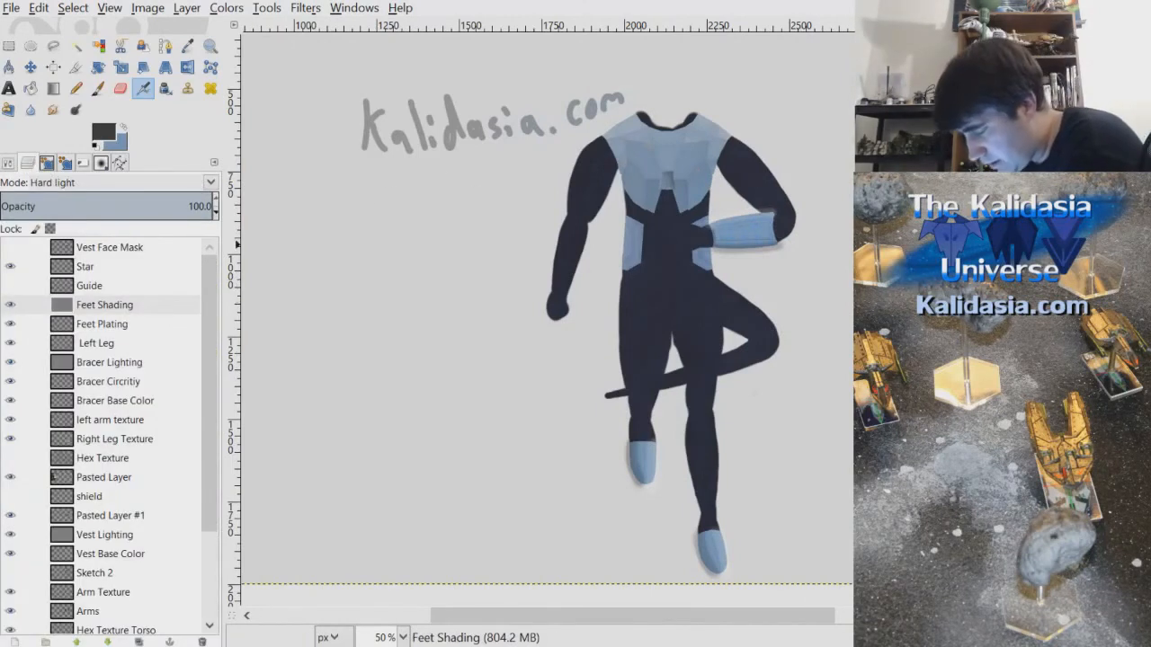
scroll(547, 324, "up", 1)
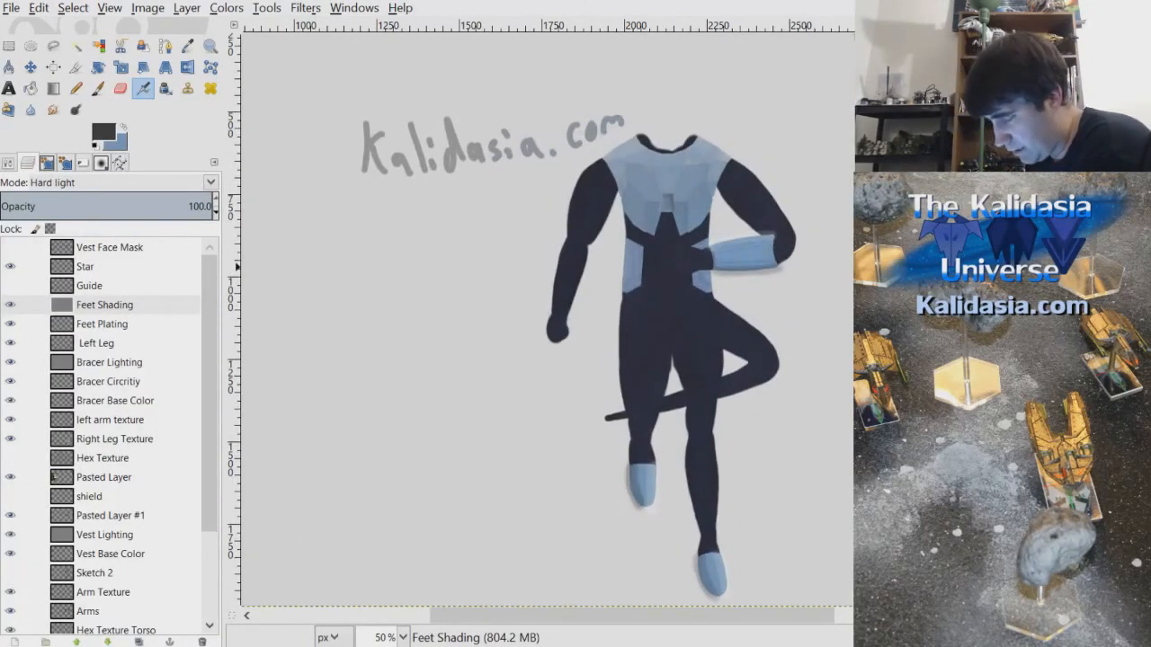
key("1")
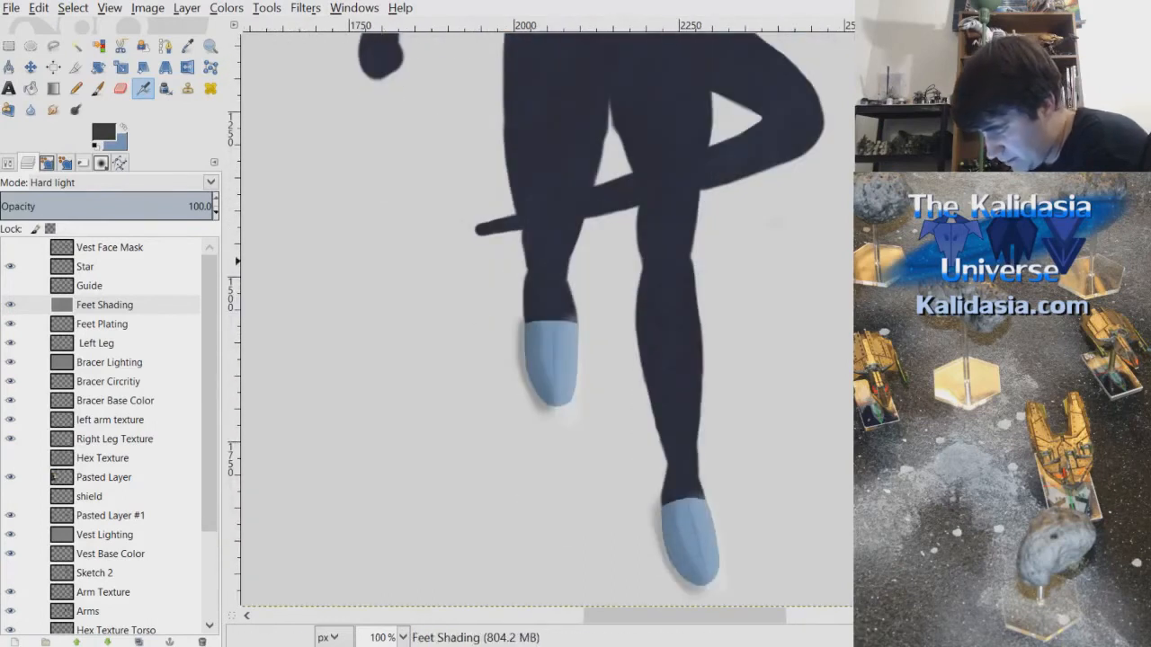
key("2")
scroll(690, 510, "down", 2)
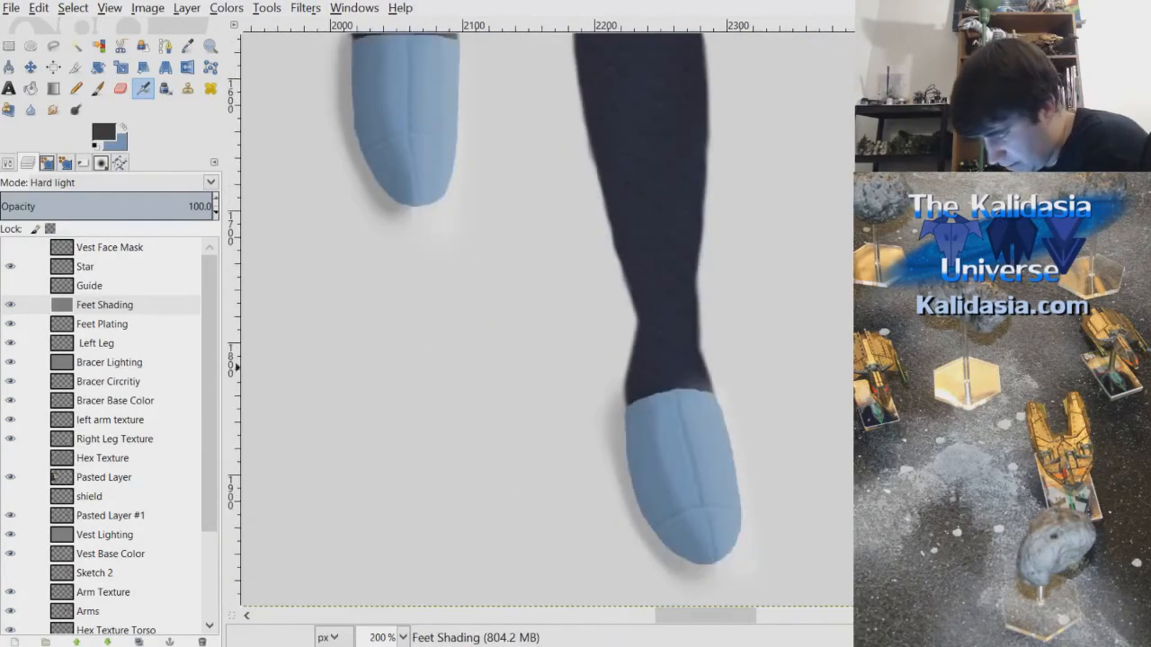
- Swap the foreground and background colors so blue is in front, and make the Feet Plating layer active
left_click(8, 163)
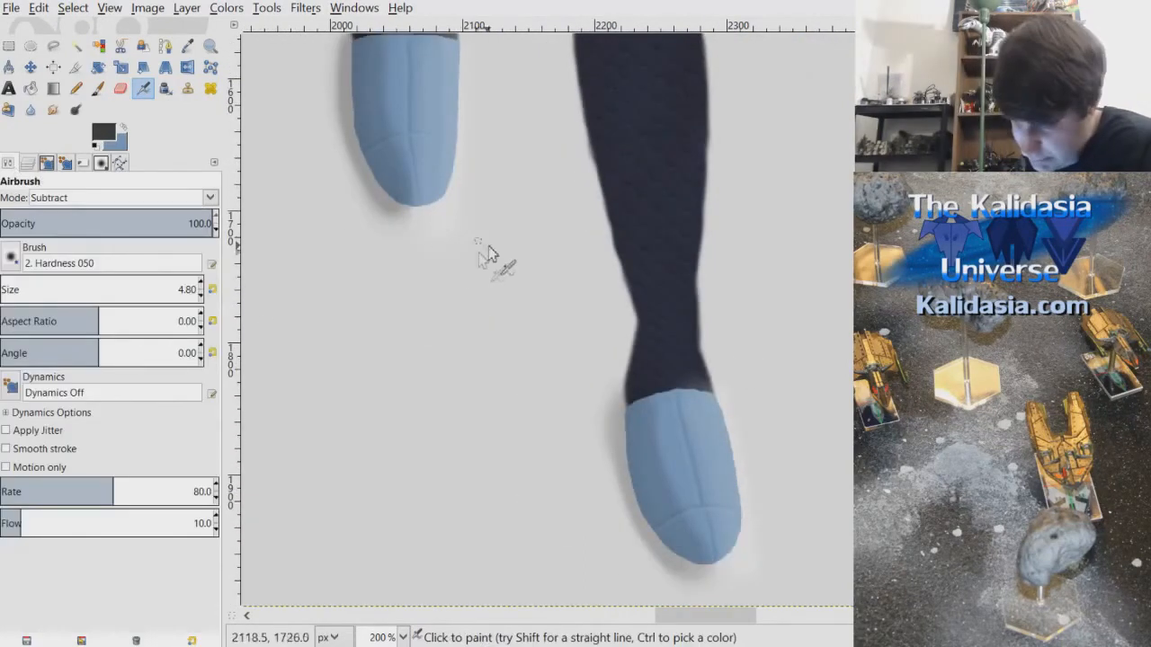
left_click(28, 163)
left_click(106, 307)
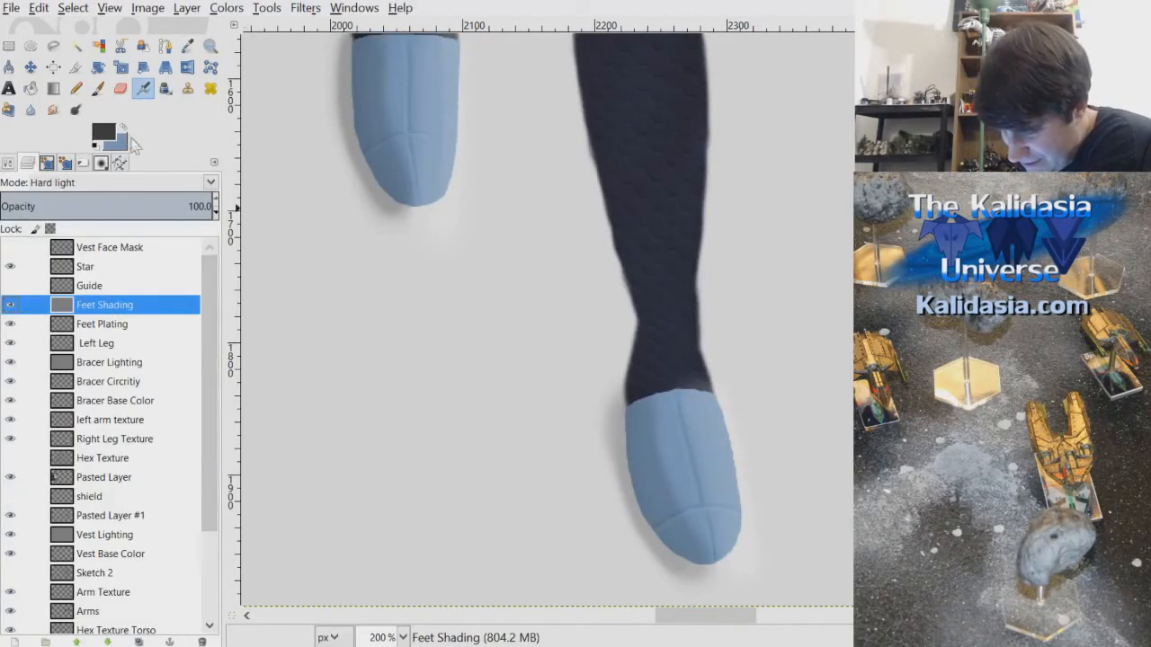
left_click(123, 129)
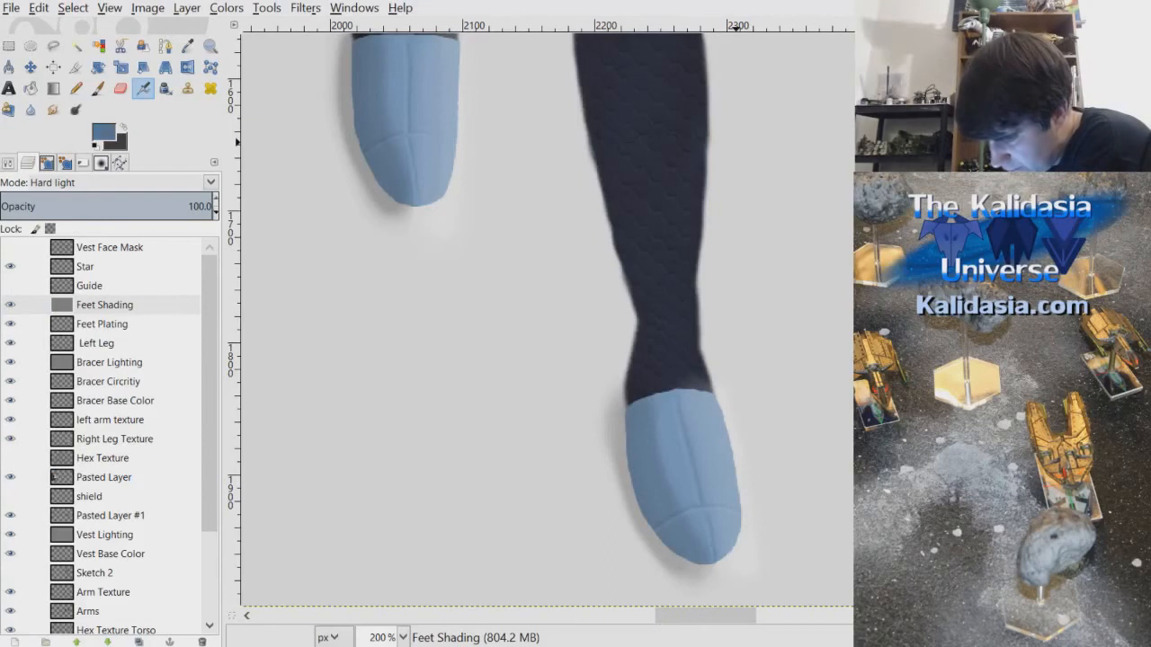
left_click(119, 325)
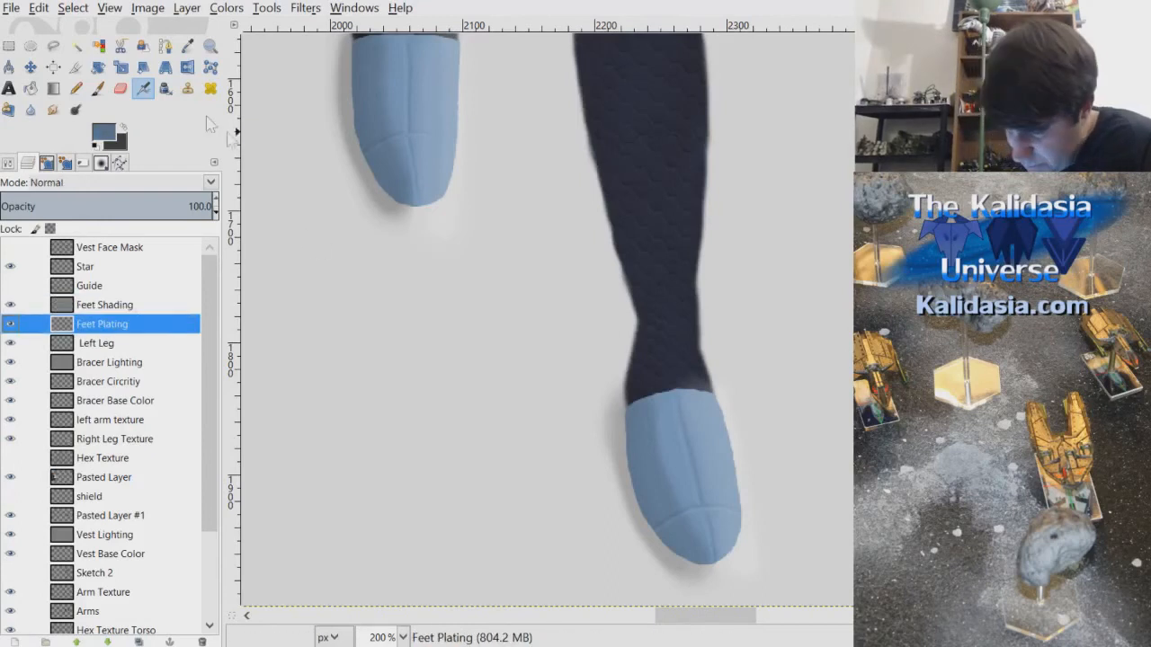
- Set the Airbrush to the Acrylic 04 brush at size 25.07, and try a stroke beside the lower foot's centre seam, undoing it
left_click(8, 164)
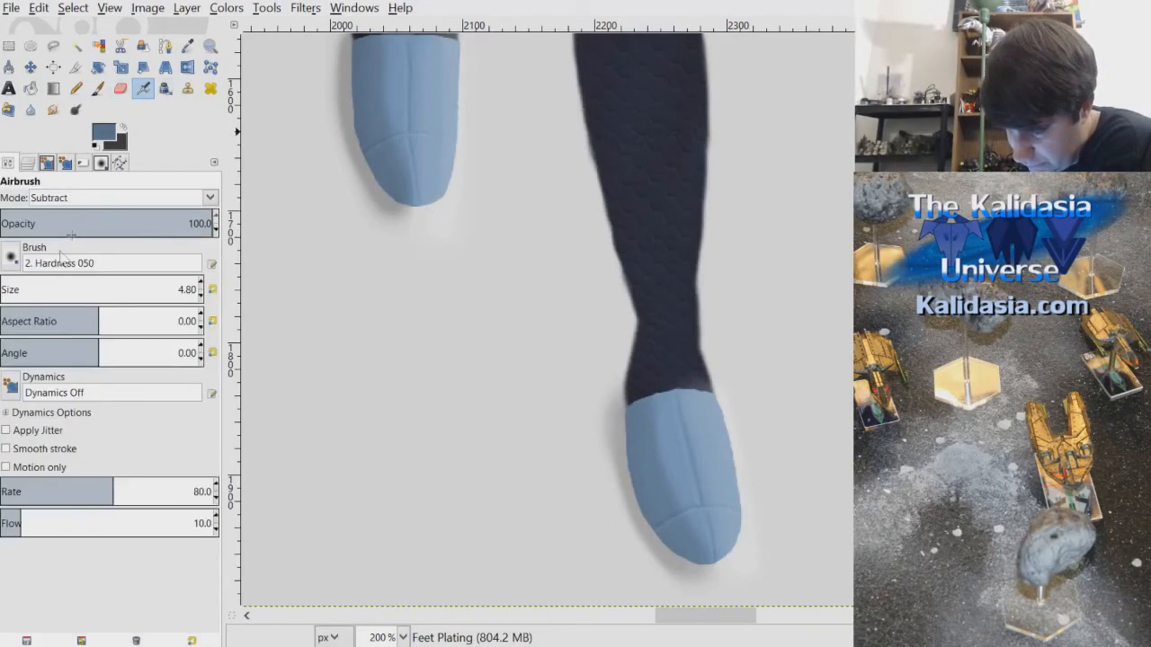
left_click(95, 319)
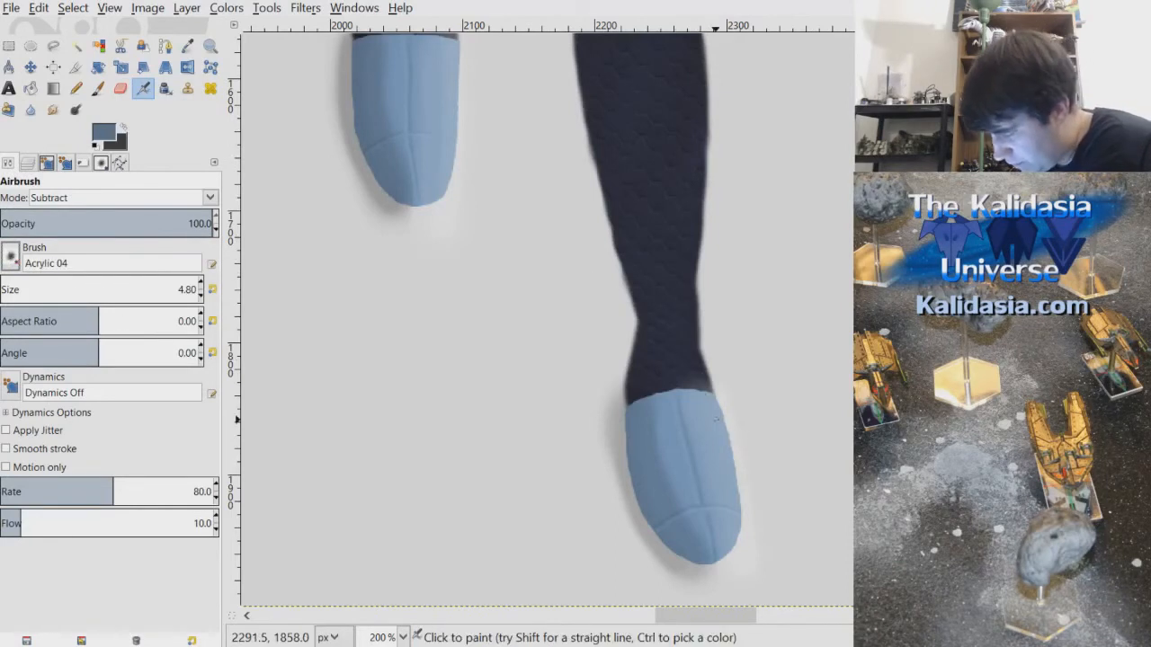
scroll(721, 432, "up", 3)
left_click(7, 290)
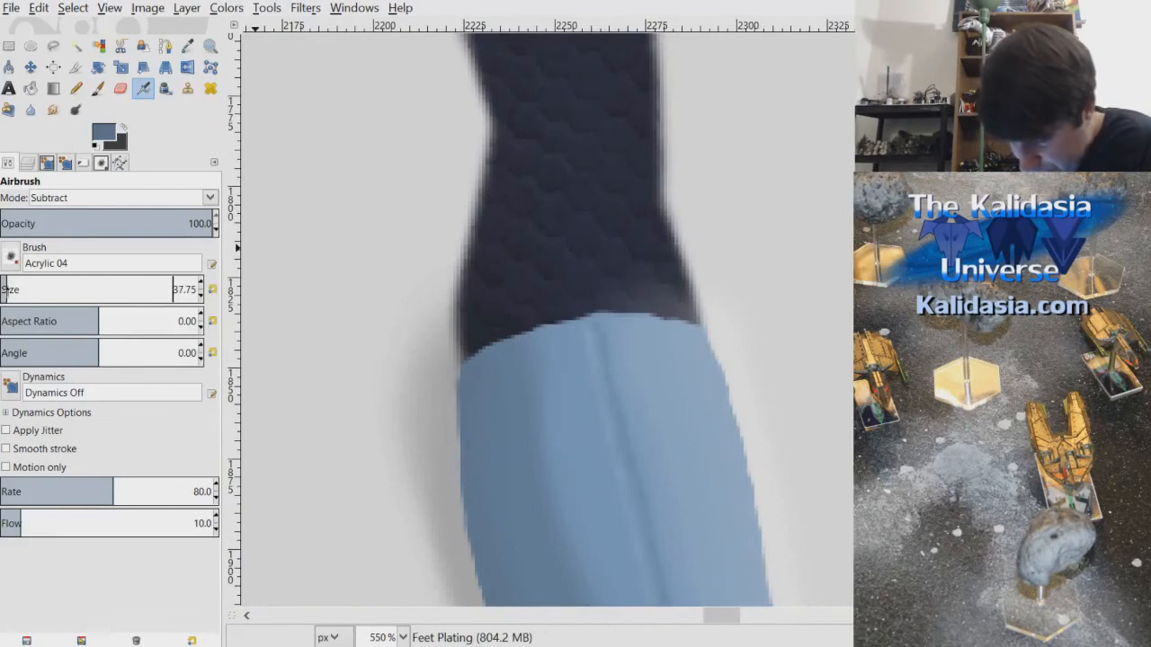
left_click(35, 284)
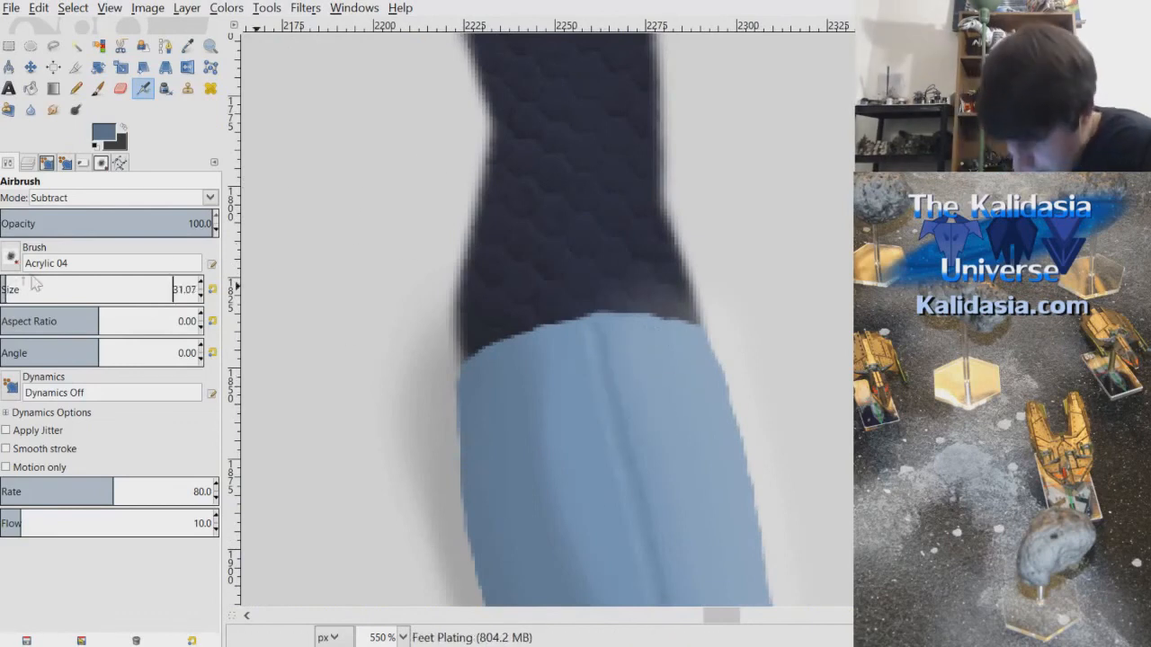
left_click(201, 296)
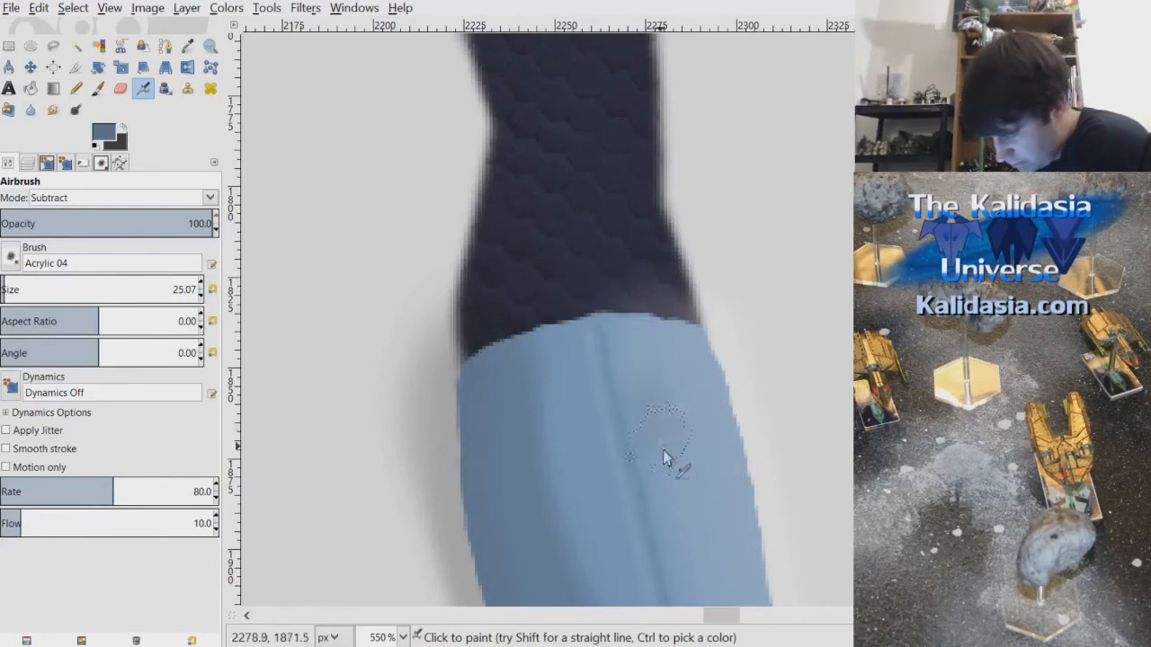
left_click_drag(655, 437, 642, 359)
key("ctrl+z")
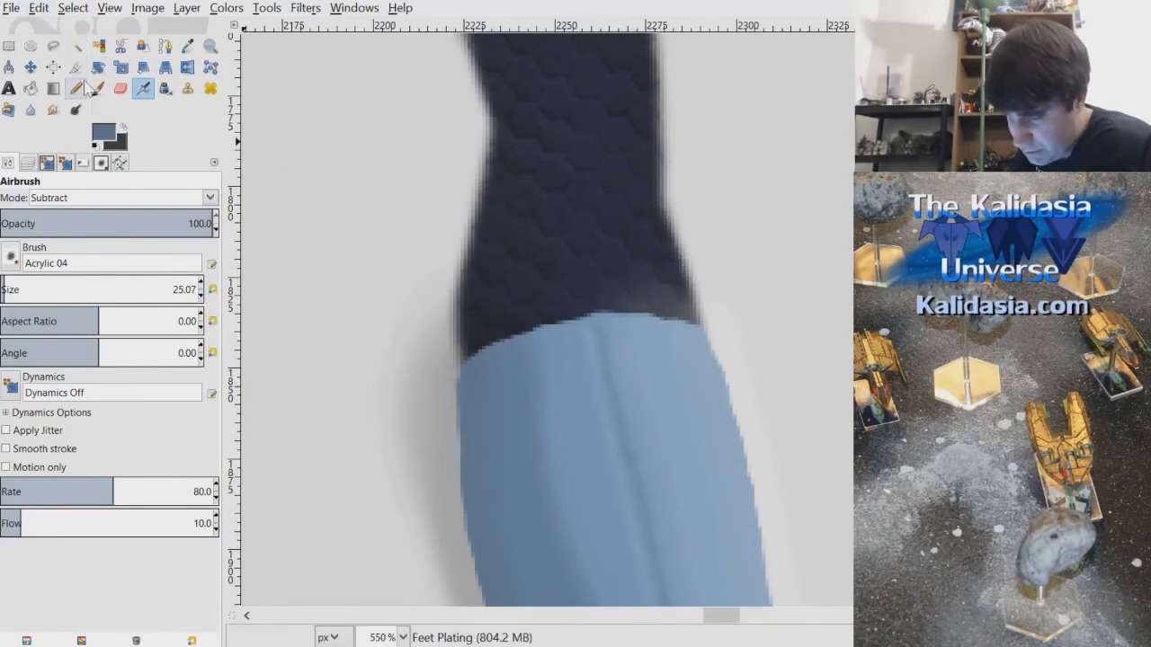
- Set the Airbrush to Normal mode and brush soft tonal patches over both feet's plating, sampling a blue from the upper foot
key("shift+alt+n")
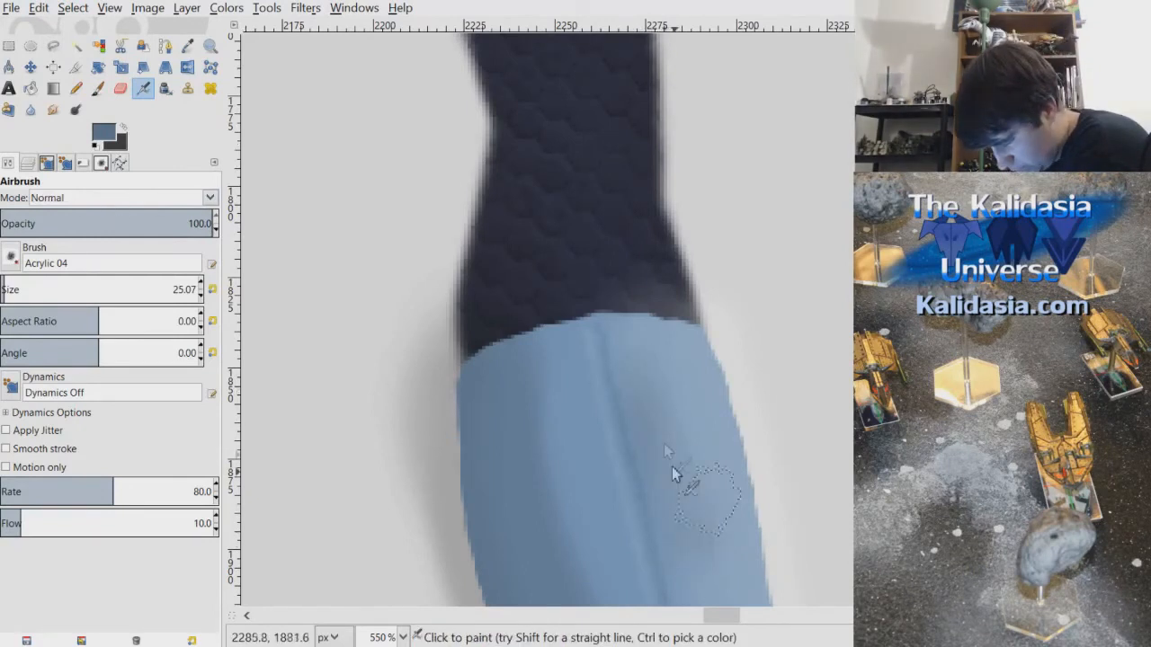
scroll(845, 544, "down", 2)
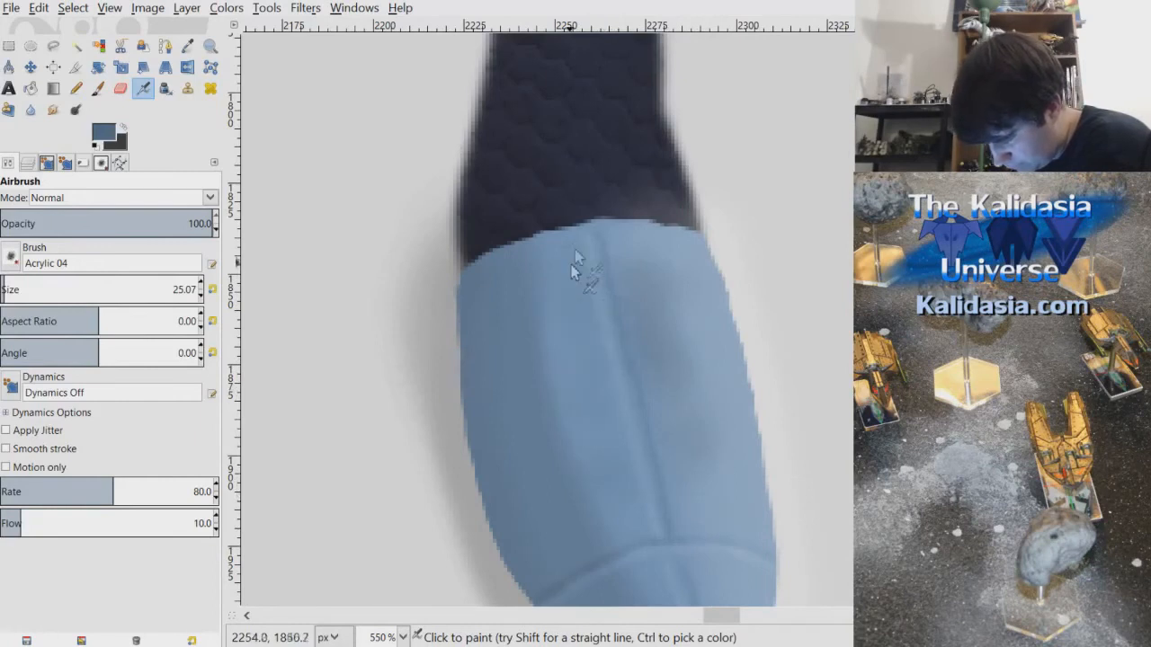
key("ctrl+l")
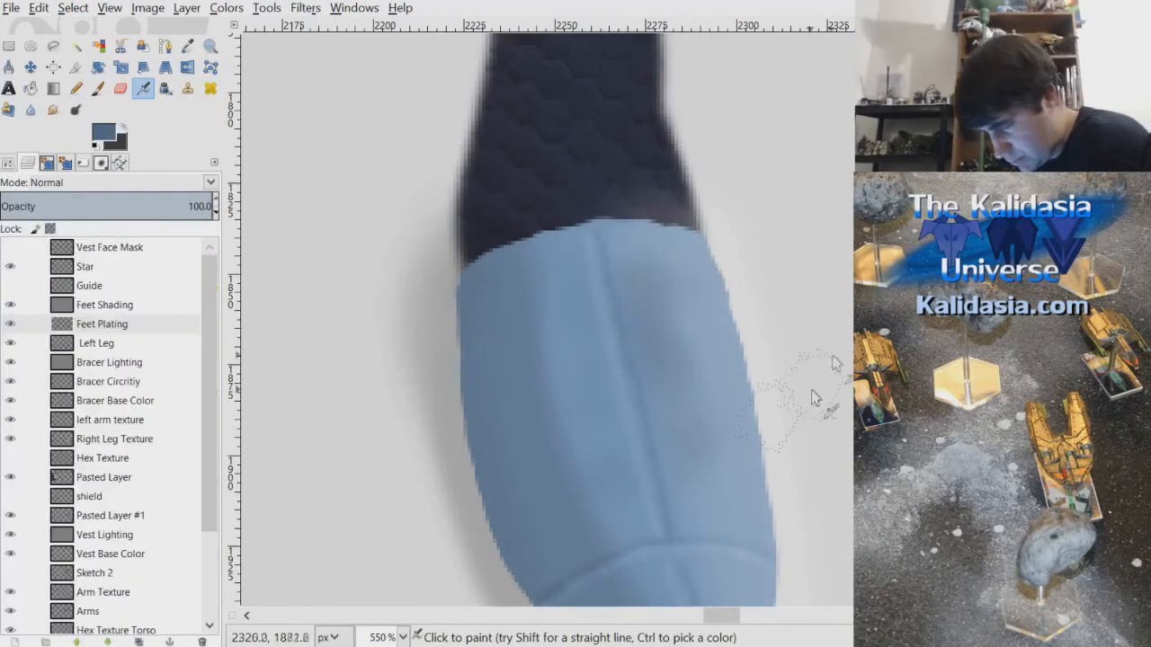
scroll(629, 359, "down", 2)
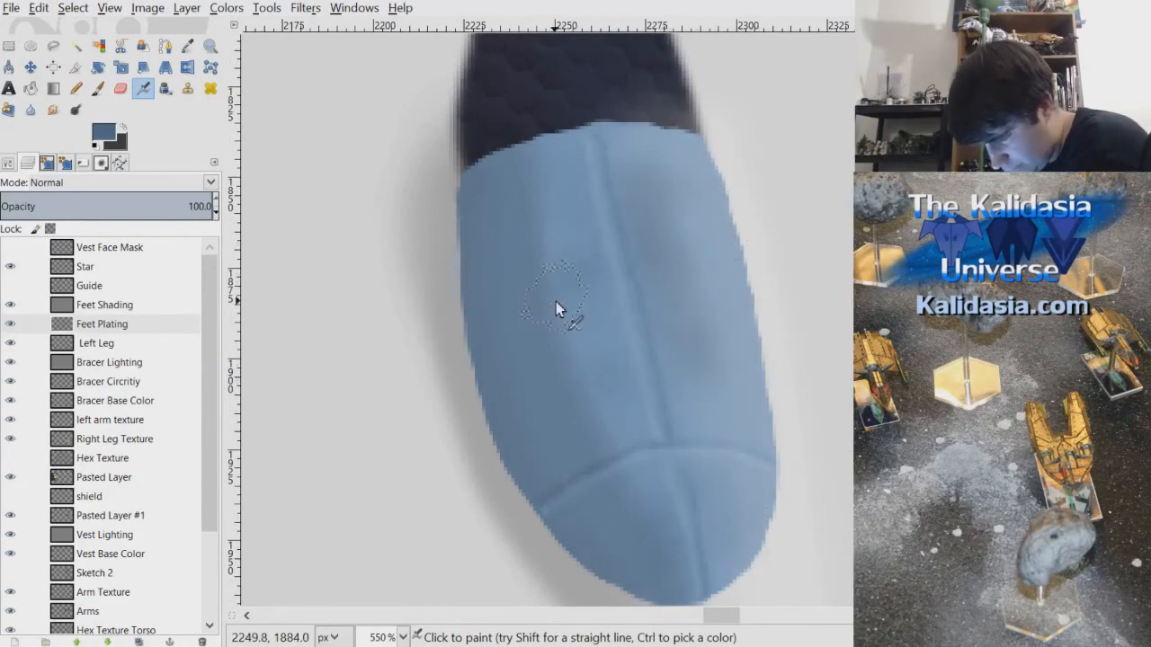
scroll(809, 364, "down", 5)
scroll(663, 144, "up", 3)
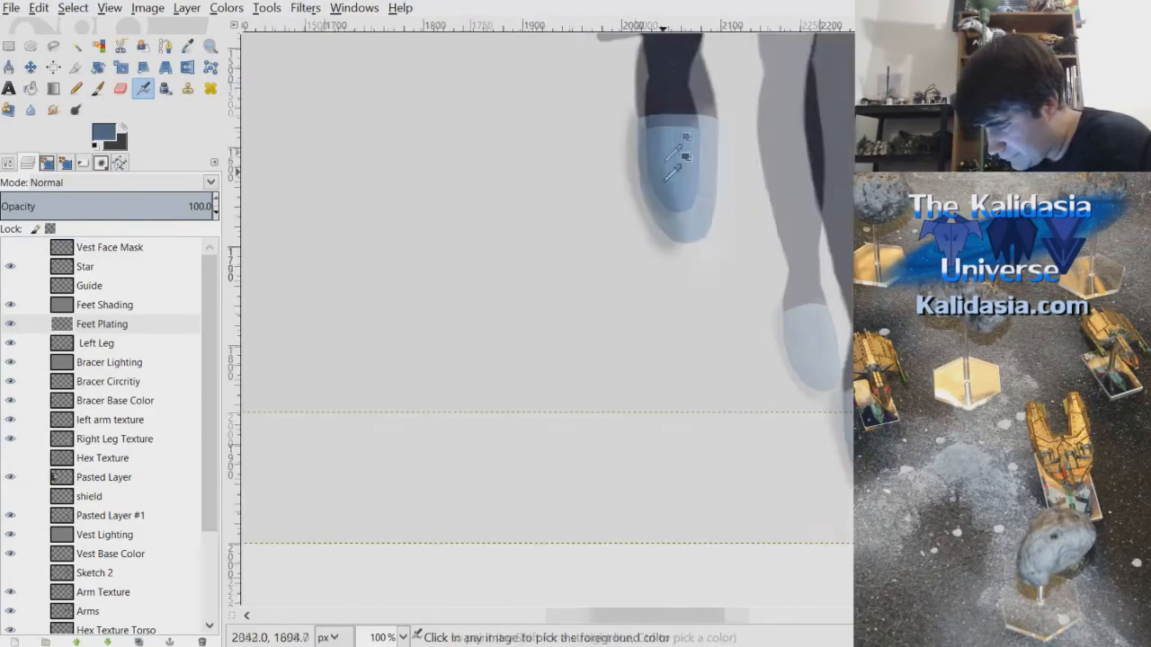
left_click_drag(860, 529, 860, 510)
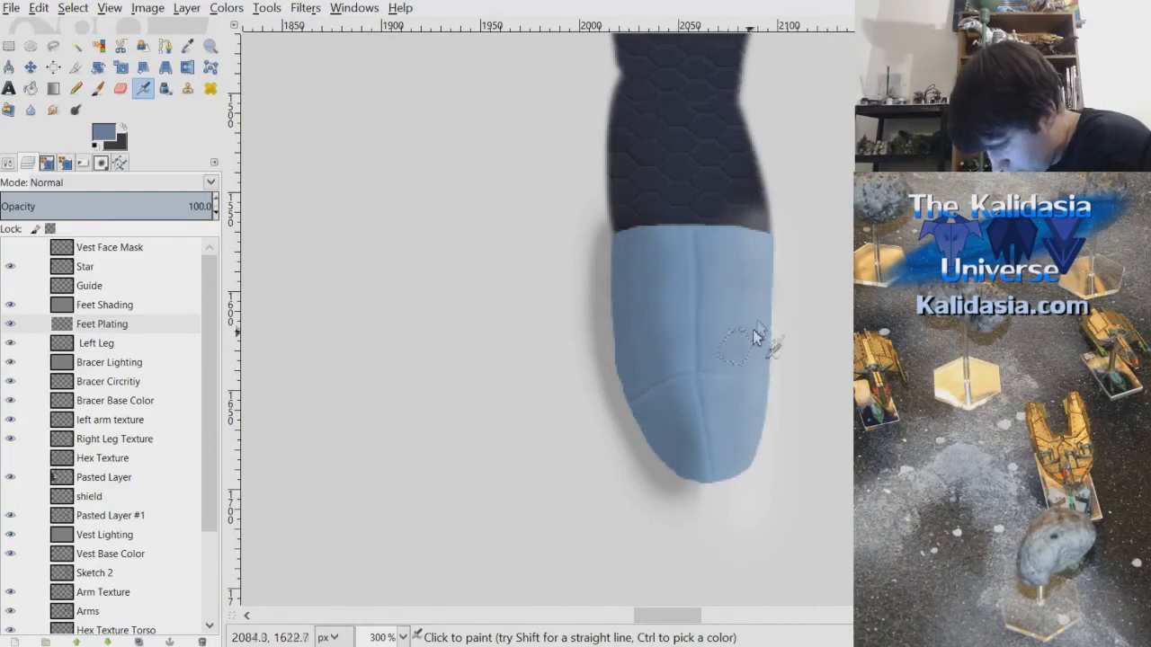
- Examine the finished feet plating against the vest, bracer and whole figure, zoomed out and up close
key("1")
left_click_drag(693, 621, 754, 622)
scroll(724, 342, "down", 1)
scroll(725, 342, "down", 3)
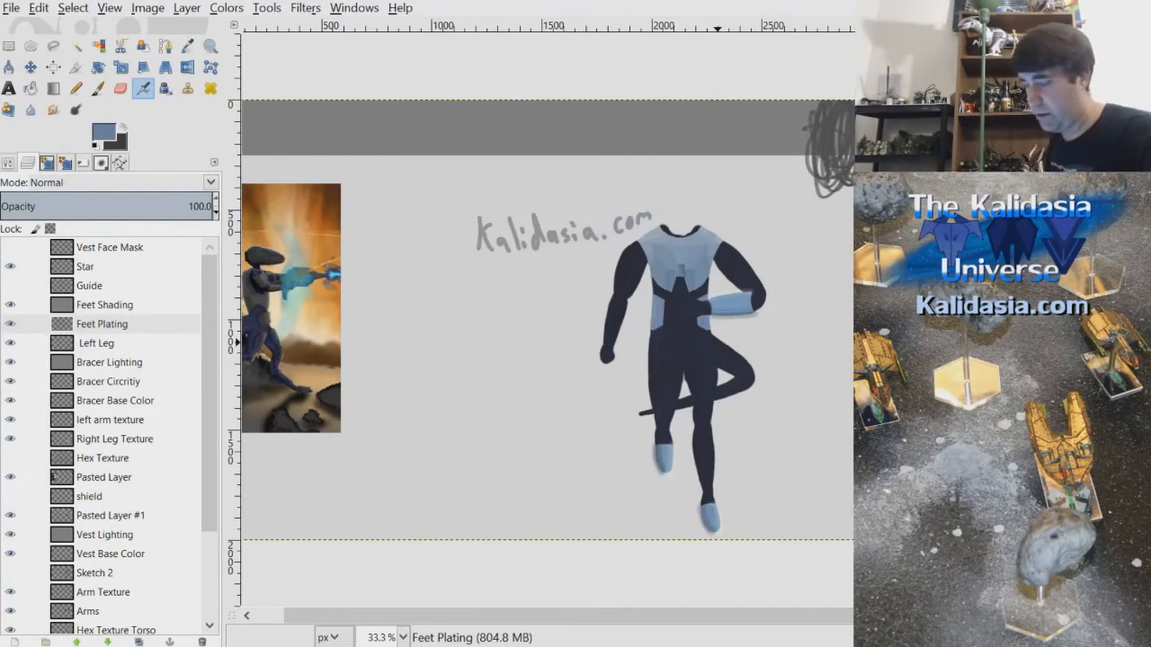
scroll(759, 316, "up", 3)
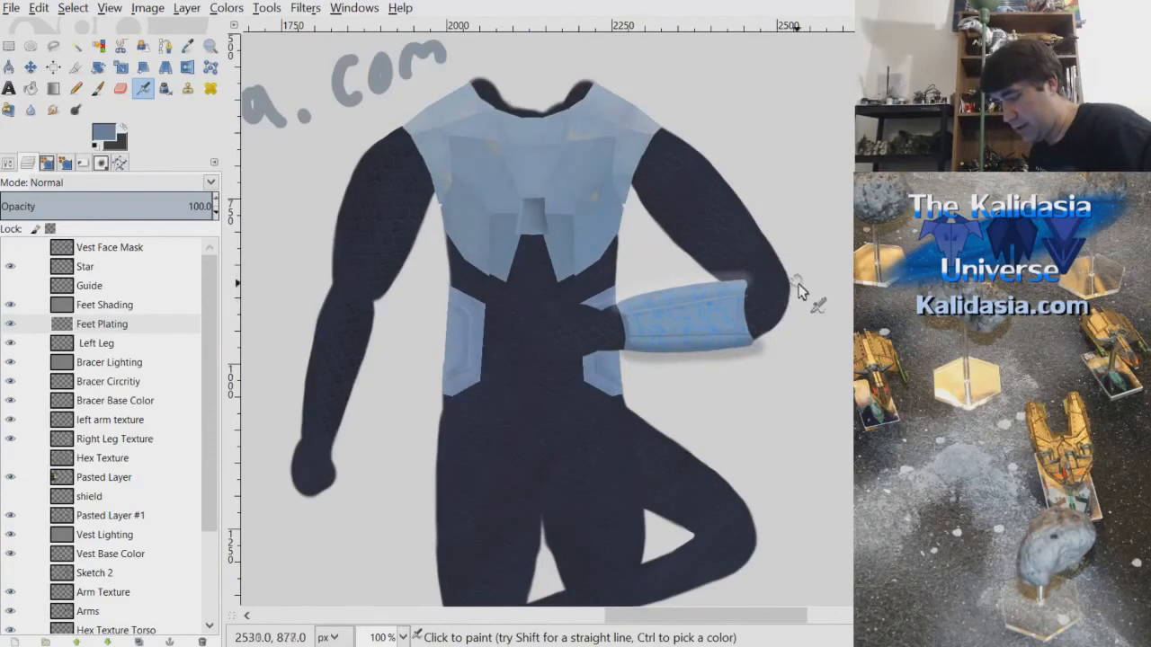
scroll(795, 252, "down", 3)
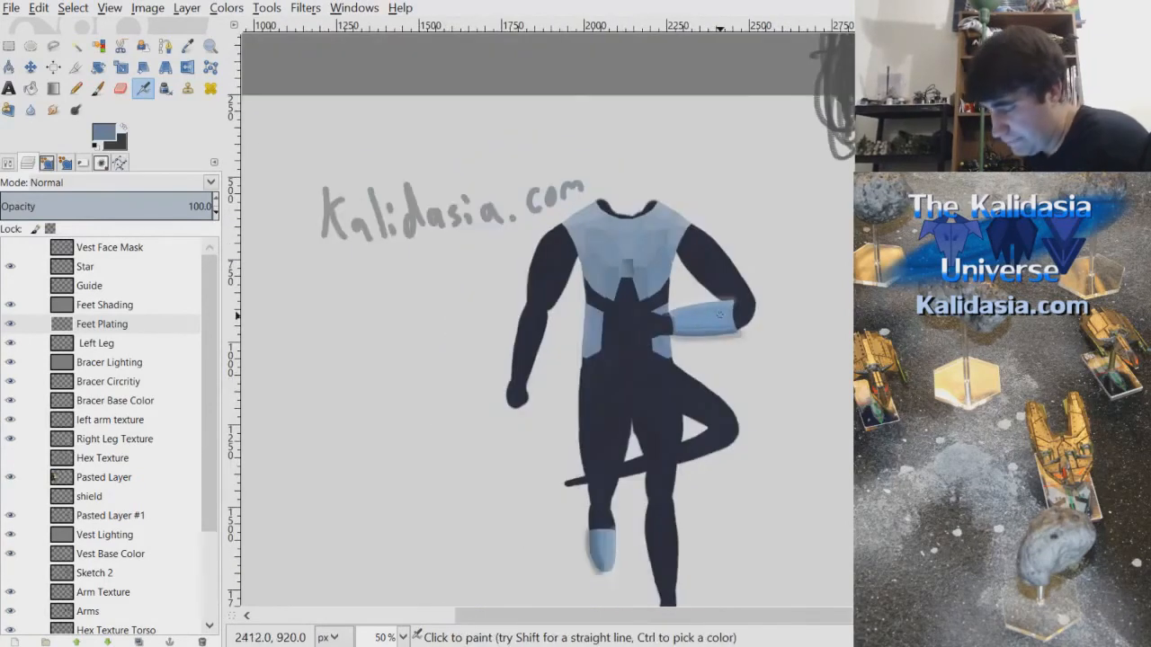
scroll(795, 251, "up", 1)
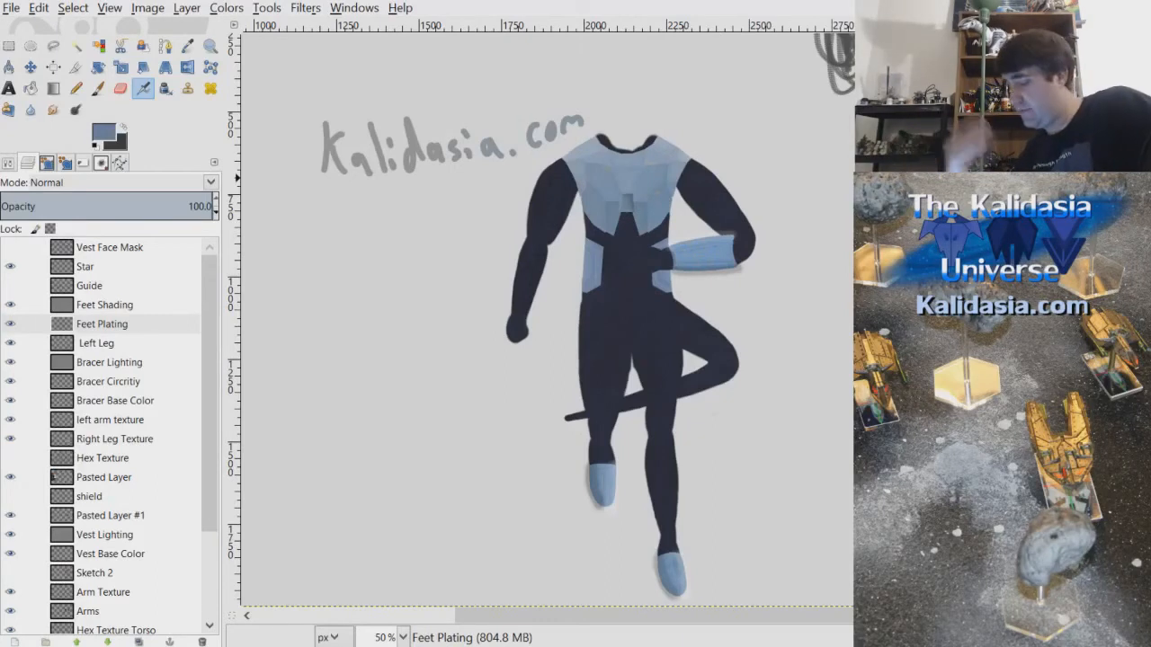
scroll(546, 253, "up", 1)
scroll(546, 253, "down", 1)
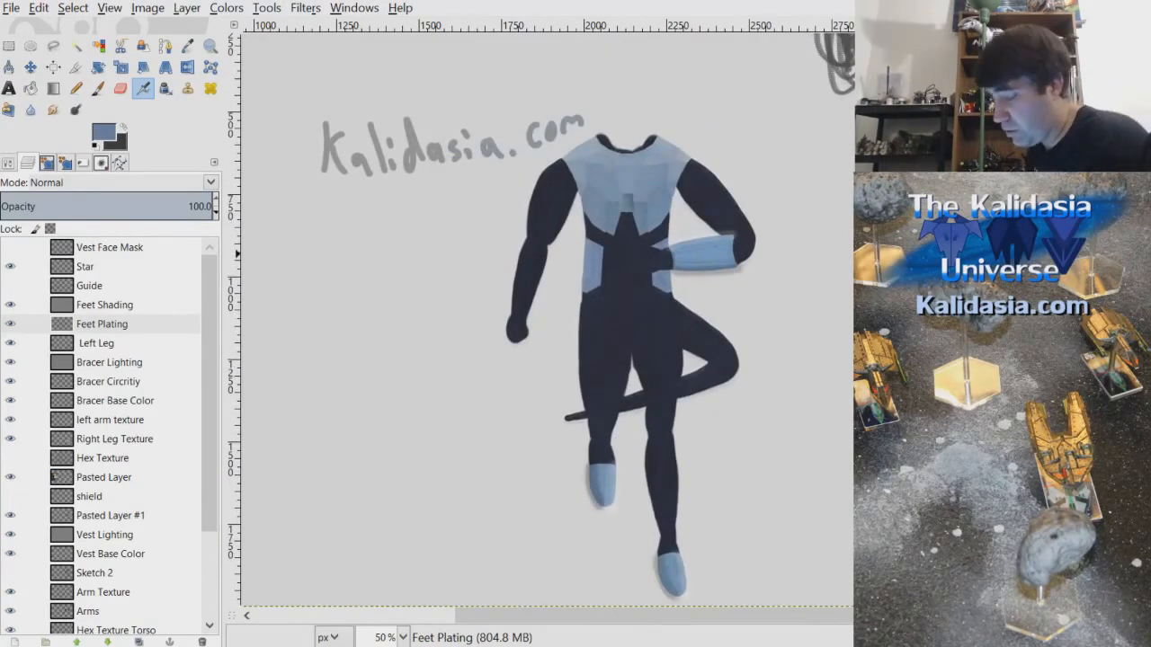
scroll(546, 315, "up", 1)
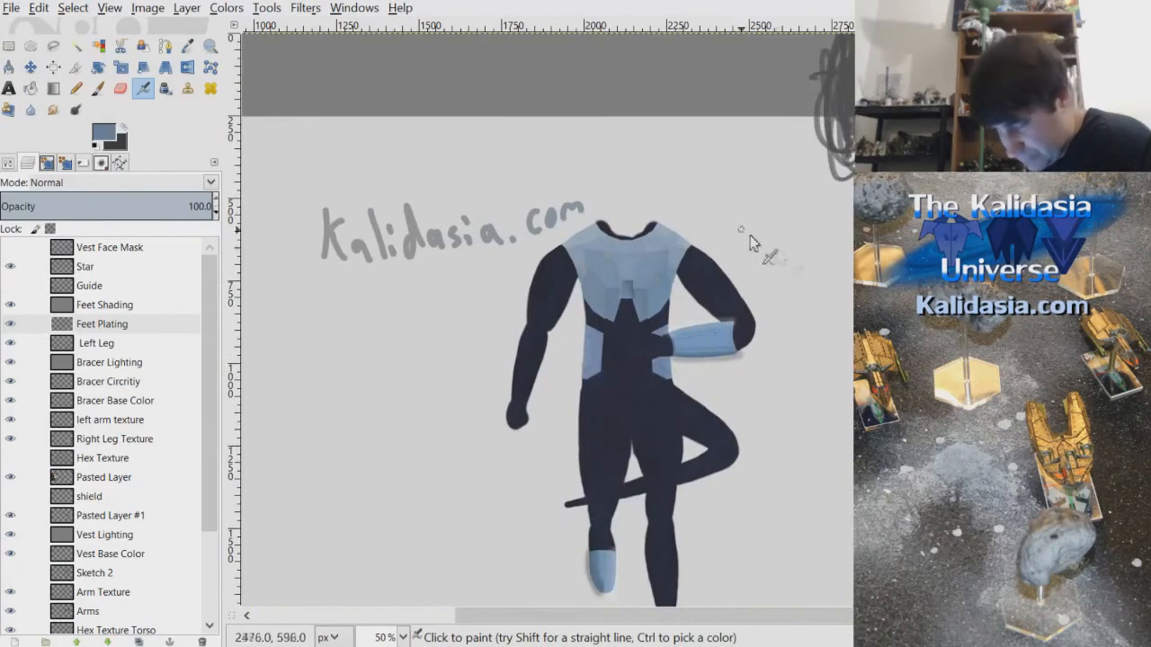
- Make the Sketch 2 layer visible to bring up the helmet sketch on the figure's head
left_click(106, 575)
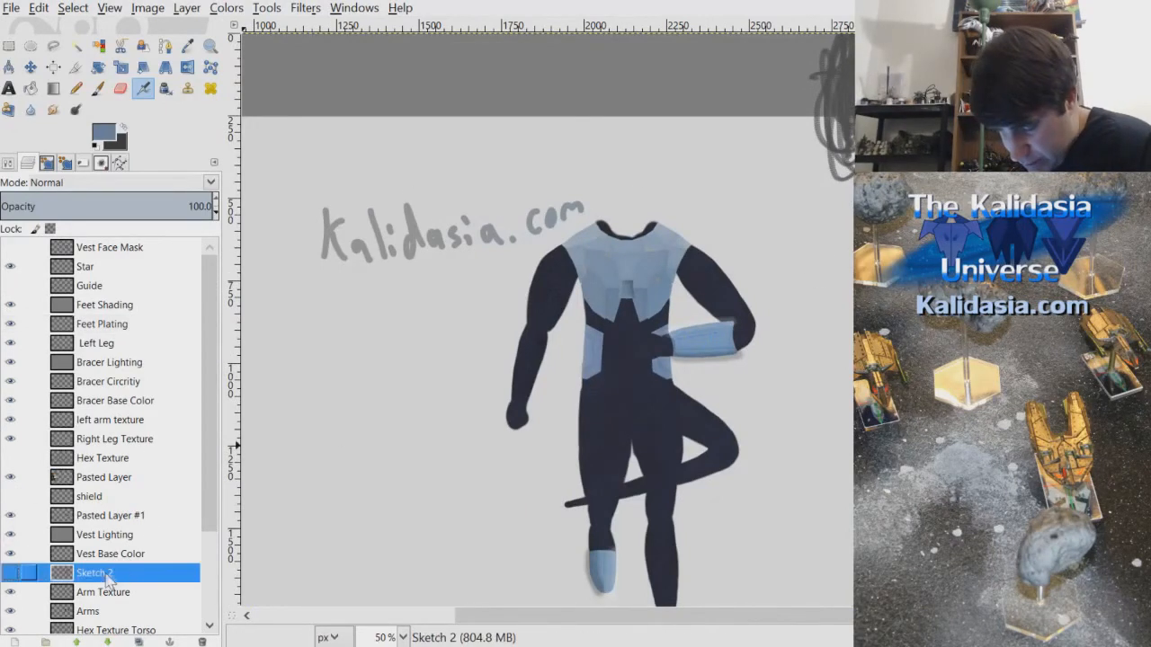
left_click(10, 573)
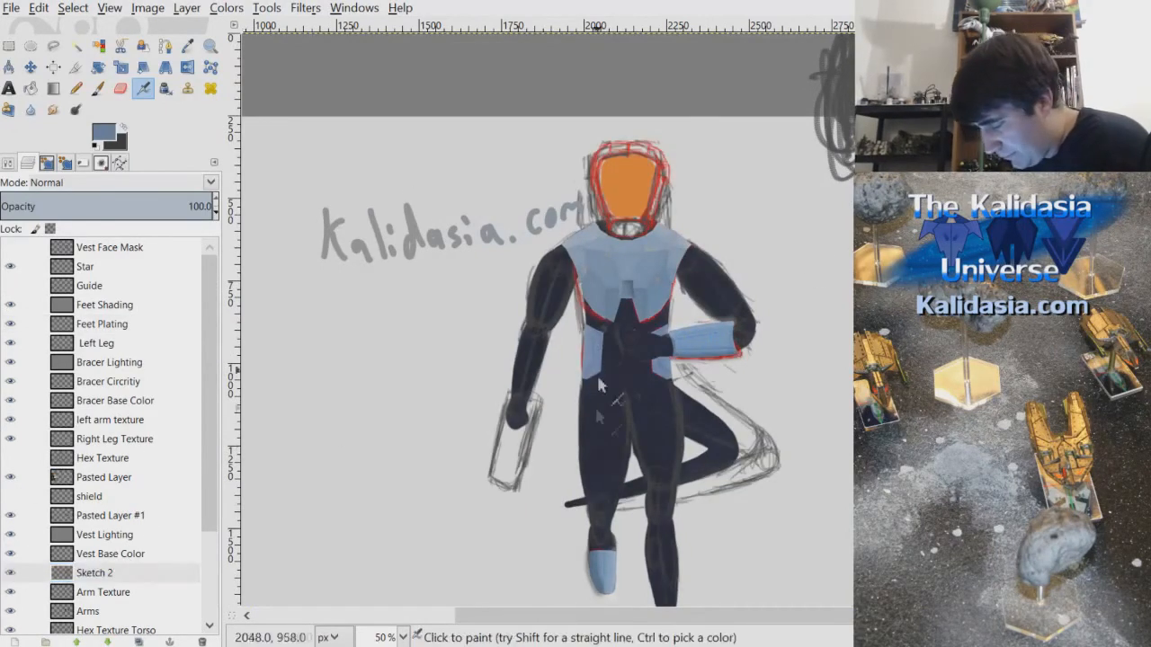
scroll(670, 249, "up", 1)
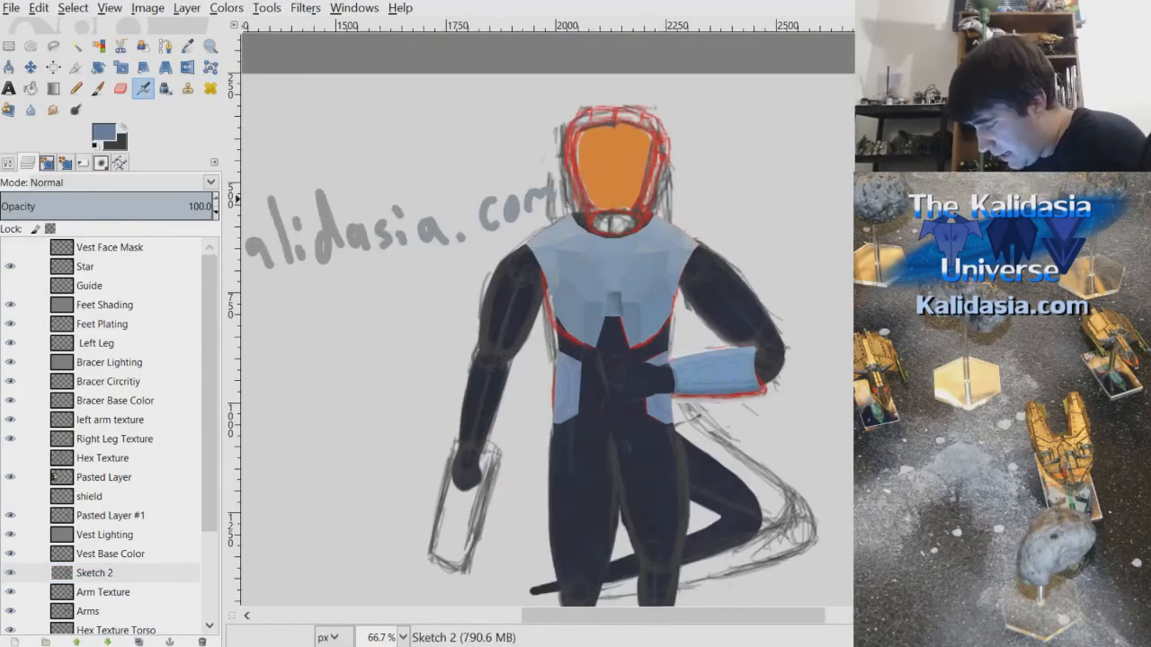
left_click_drag(896, 198, 896, 165)
scroll(595, 278, "up", 2)
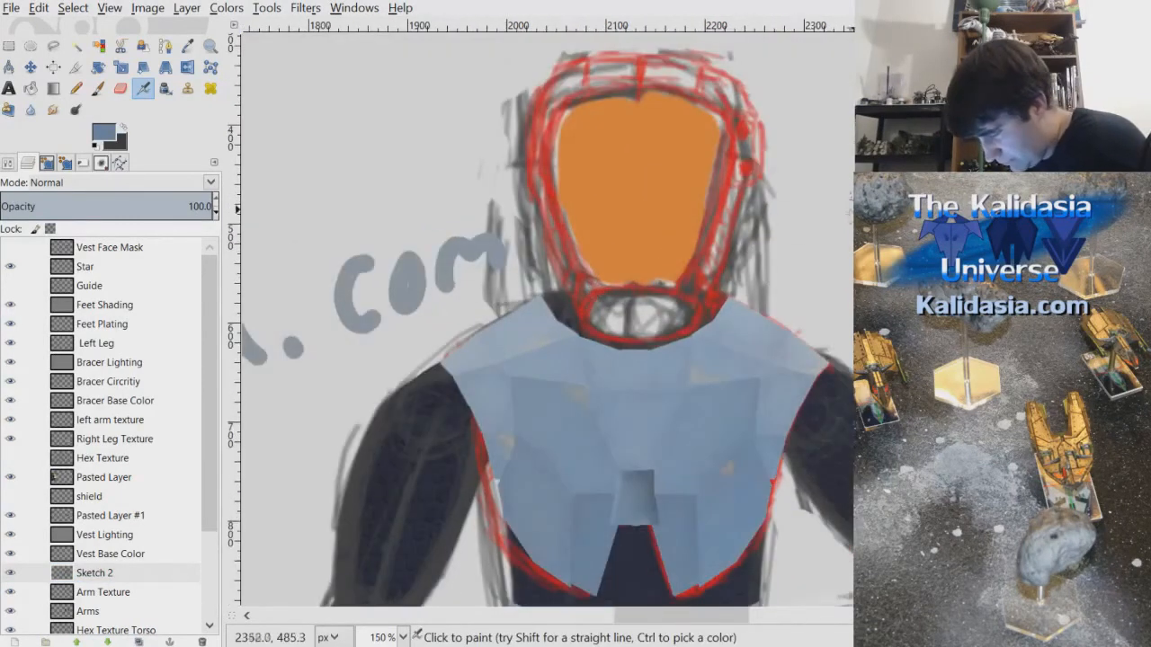
- Add a new layer named Helmet above the Vest Face Mask layer
left_click(135, 250)
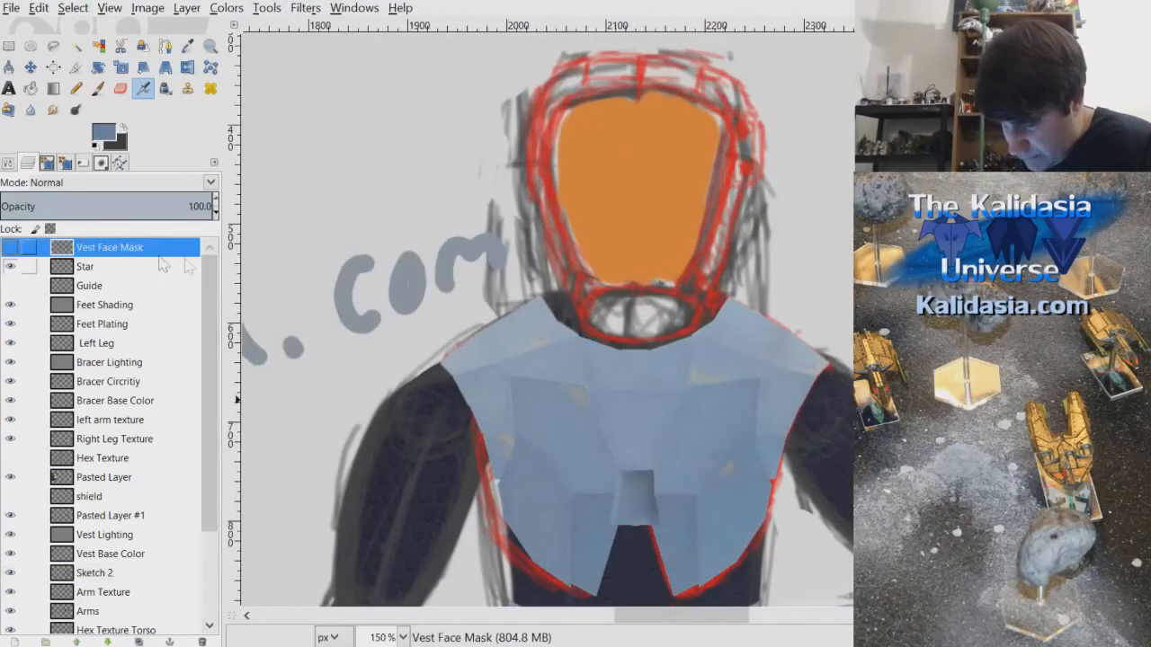
left_click(14, 642)
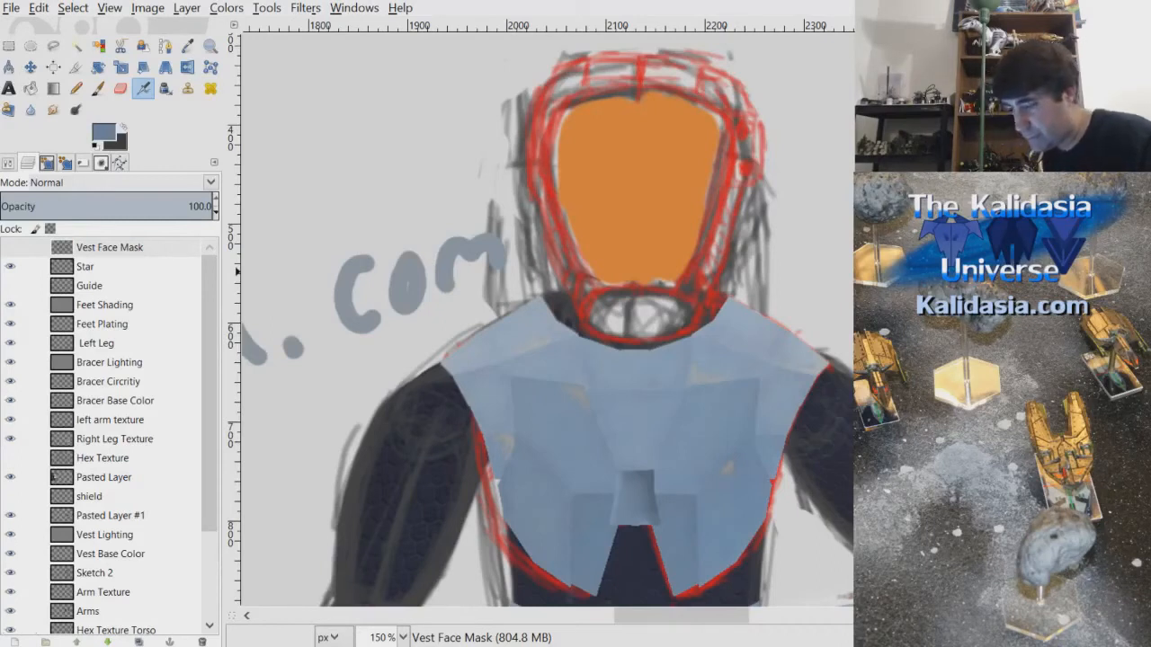
key("Return")
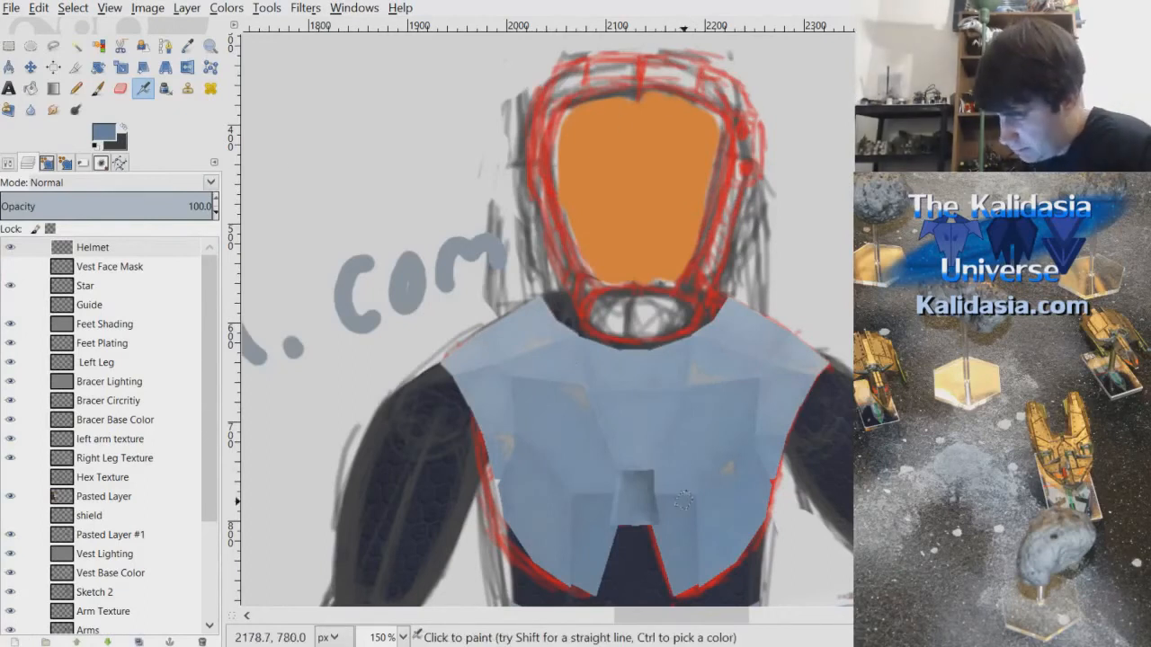
- Examine the reference painting's helmeted figure and rifle, and compare them with the sketched helmet
scroll(693, 338, "down", 3, "ctrl")
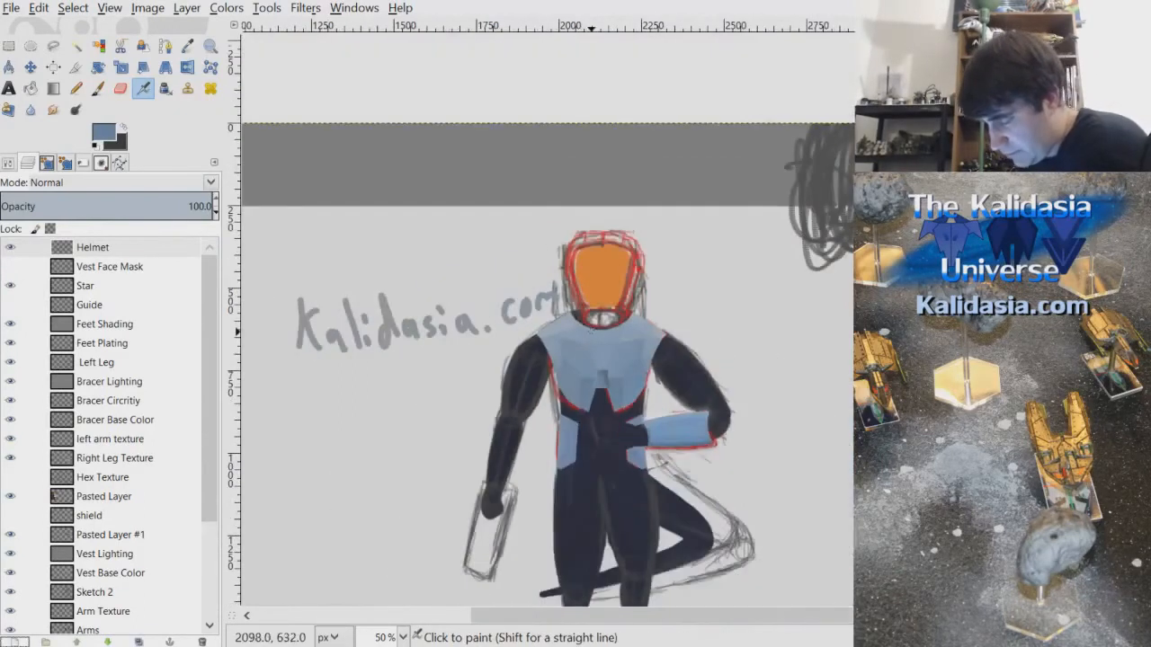
left_click_drag(689, 618, 490, 630)
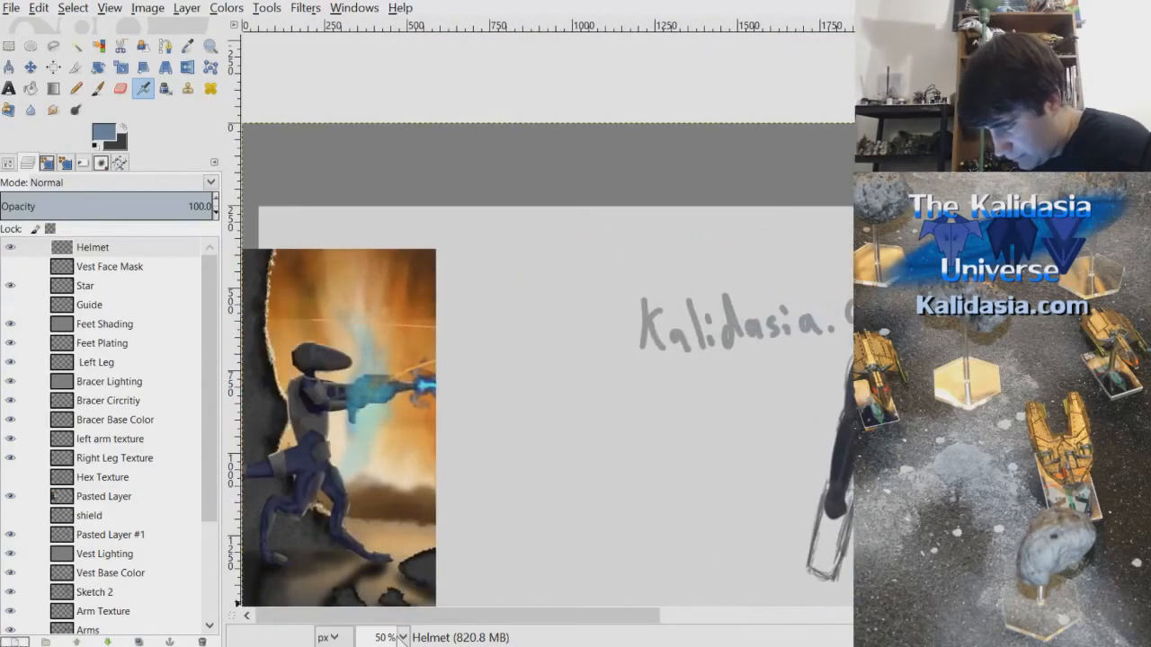
scroll(355, 416, "up", 3, "ctrl")
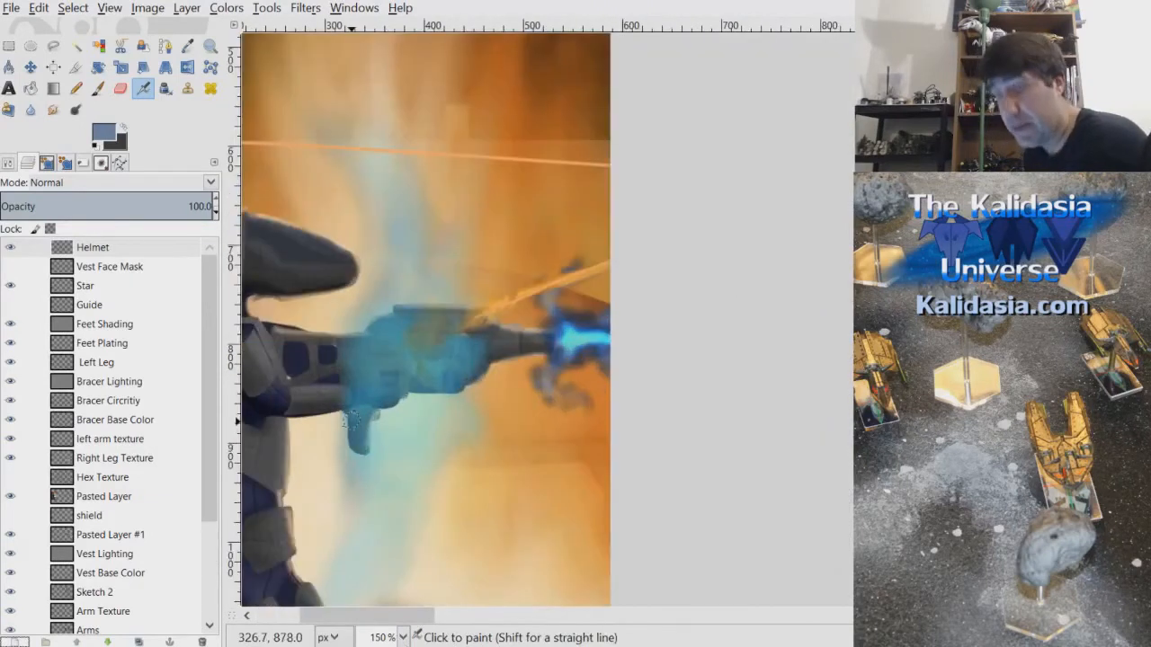
left_click_drag(408, 616, 684, 620)
scroll(702, 292, "down", 3, "ctrl")
scroll(698, 300, "up", 2, "ctrl")
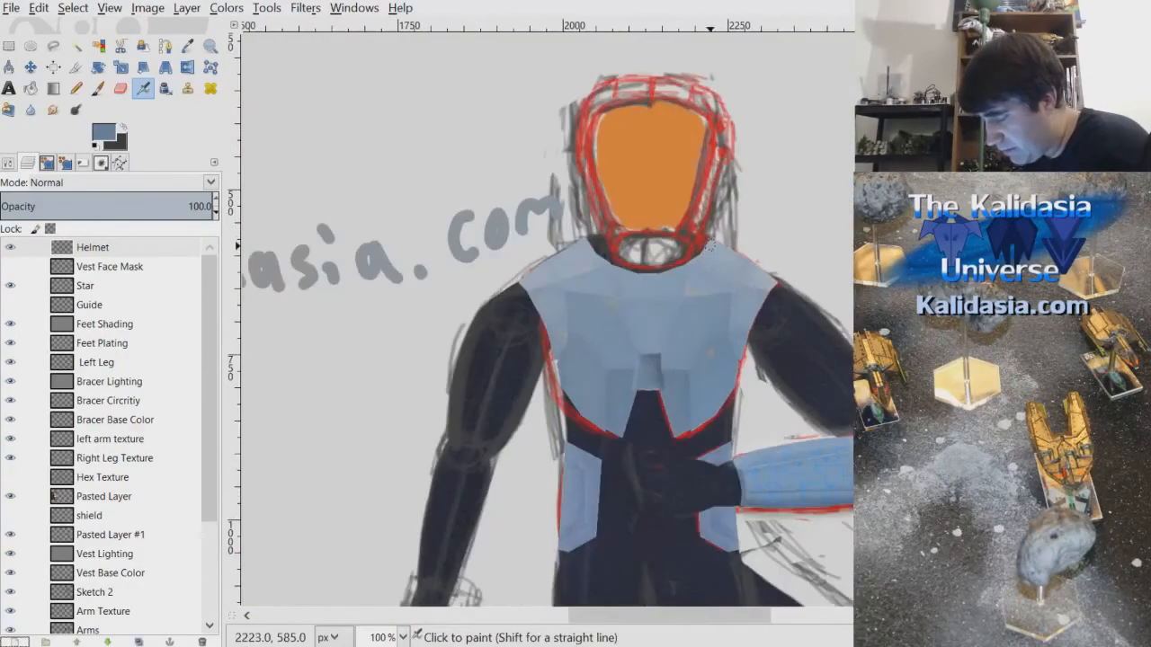
- Set up the Paintbrush with a dark grey color and the 2. Hardness 075 brush at size 25.07
scroll(719, 297, "up", 3)
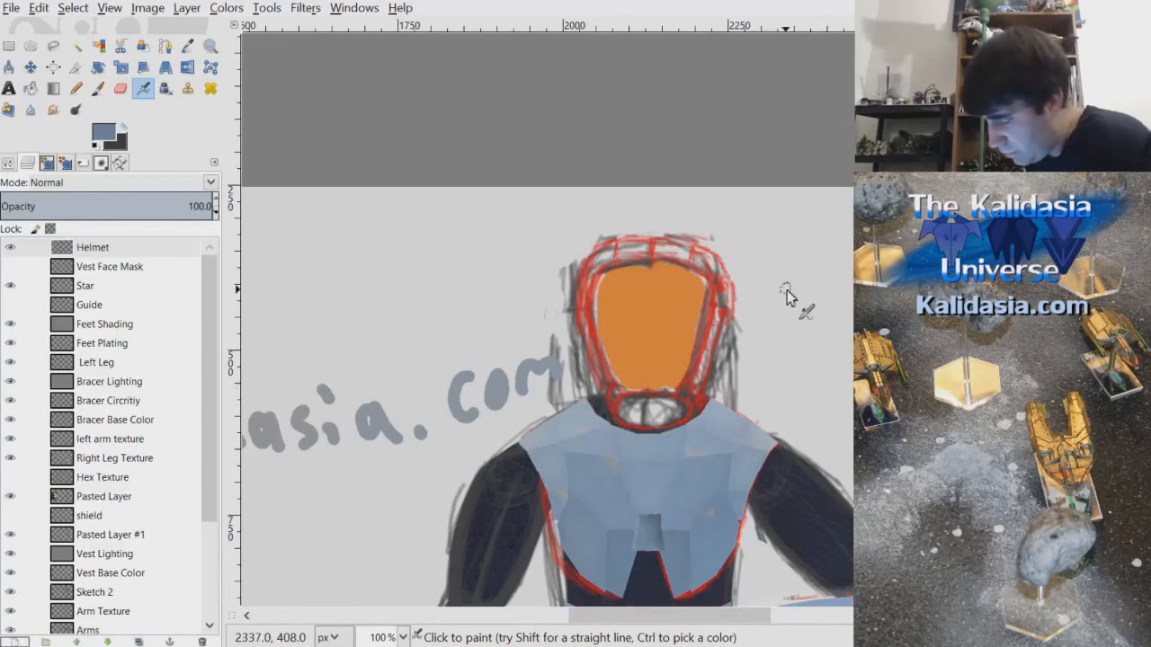
scroll(785, 288, "up", 1)
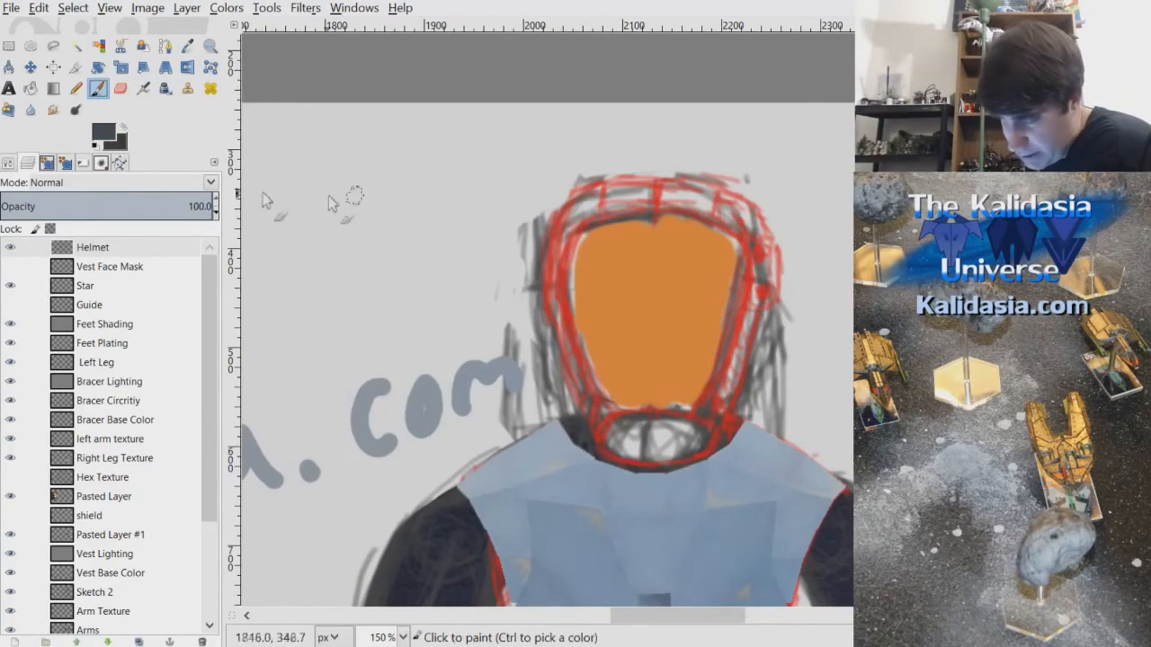
left_click(8, 163)
left_click(11, 257)
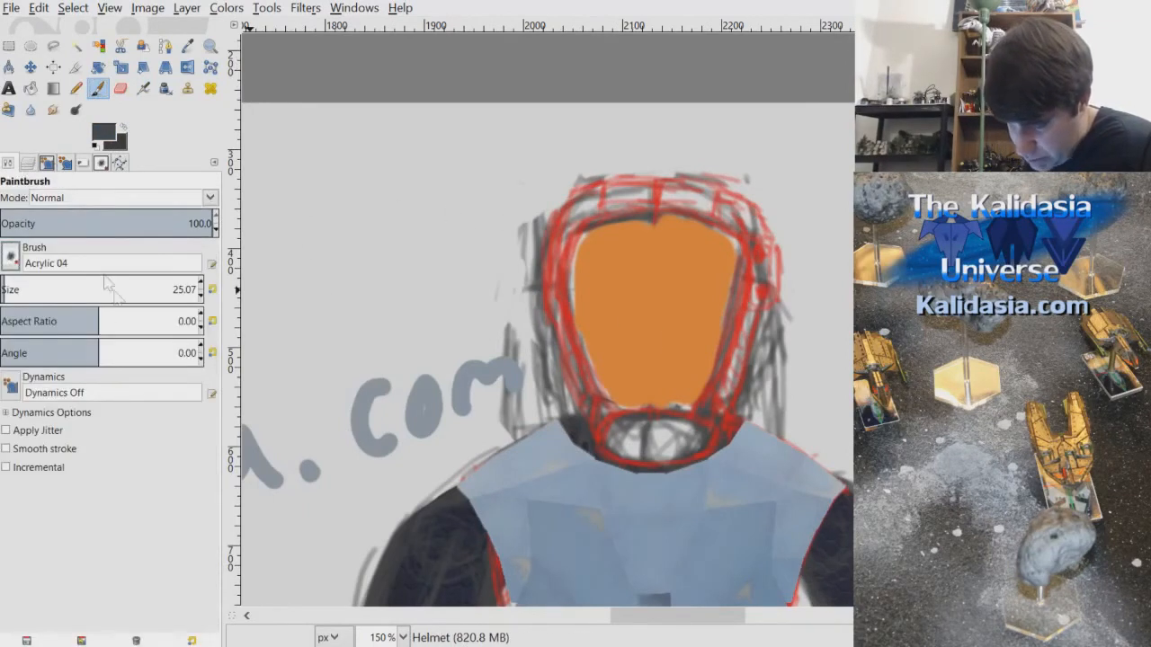
left_click(108, 311)
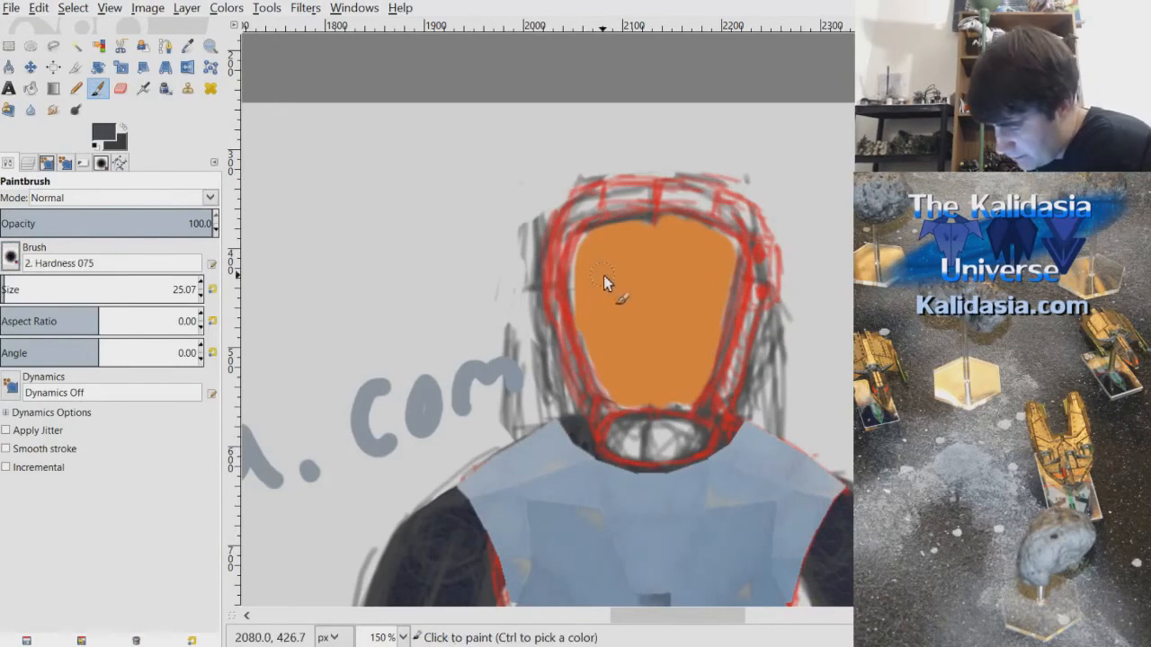
- Switch to the 2. Hardness 100 brush and paint the helmet's left side and chin guard dark grey over the sketch
scroll(603, 275, "up", 2)
mouse_move(544, 260)
left_mouse_down()
mouse_move(589, 373)
mouse_move(551, 242)
mouse_move(569, 338)
mouse_move(566, 263)
mouse_move(583, 380)
left_mouse_up()
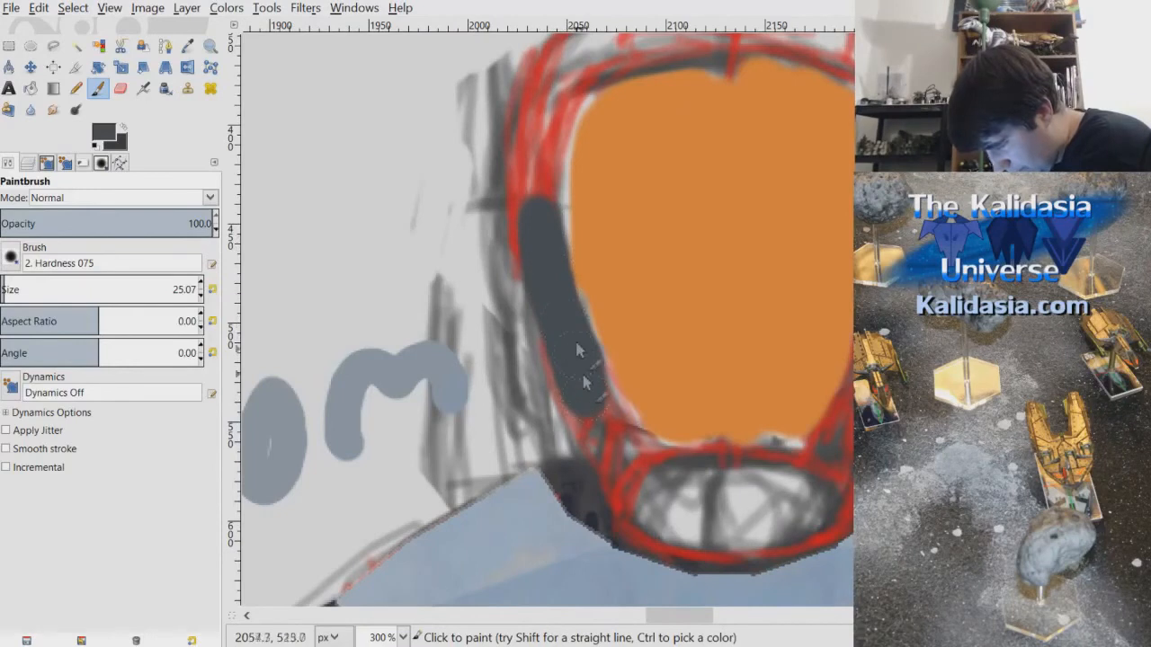
key("period")
mouse_move(530, 274)
left_mouse_down()
mouse_move(531, 234)
mouse_move(563, 255)
mouse_move(561, 288)
mouse_move(541, 220)
mouse_move(561, 333)
mouse_move(600, 420)
mouse_move(571, 363)
mouse_move(601, 418)
mouse_move(549, 168)
mouse_move(540, 250)
mouse_move(546, 145)
mouse_move(539, 196)
left_mouse_up()
mouse_move(550, 167)
left_mouse_down()
mouse_move(590, 304)
mouse_move(637, 433)
mouse_move(620, 445)
mouse_move(638, 467)
mouse_move(607, 434)
mouse_move(617, 463)
mouse_move(640, 494)
mouse_move(653, 467)
mouse_move(753, 481)
left_mouse_up()
mouse_move(689, 500)
left_mouse_down()
mouse_move(670, 532)
mouse_move(747, 536)
left_mouse_up()
left_click_drag(822, 518, 829, 490)
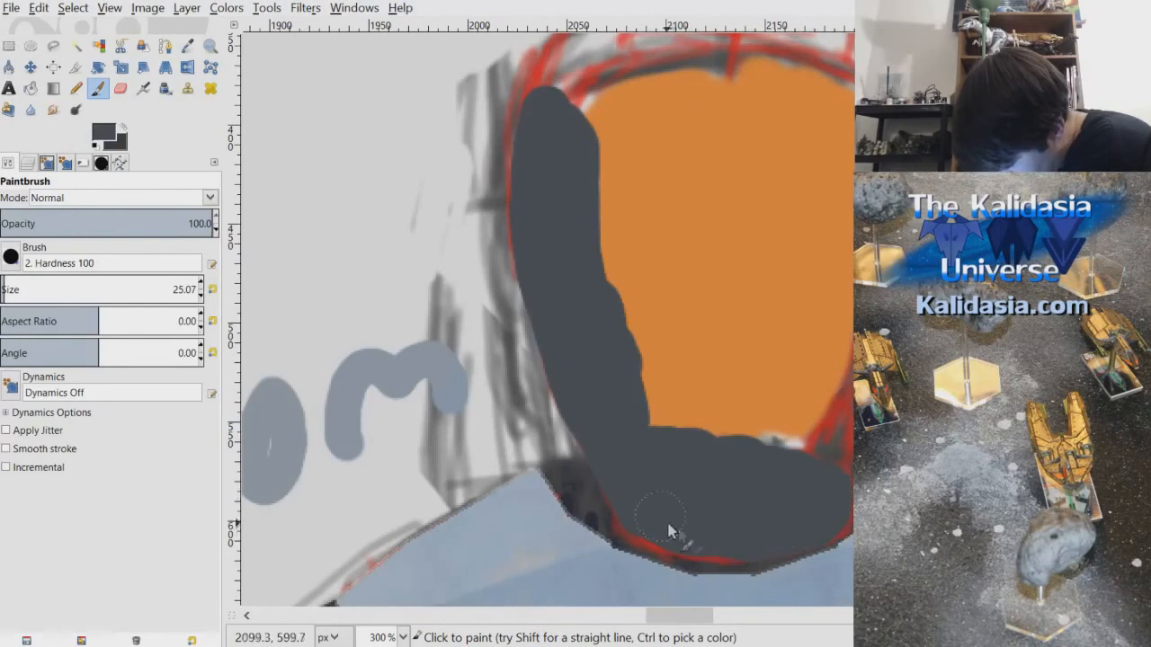
left_click_drag(563, 155, 562, 123)
- Extend the dark grey helmet frame around the upper-left curve and along the forehead to the middle of the visor
scroll(568, 216, "up", 2)
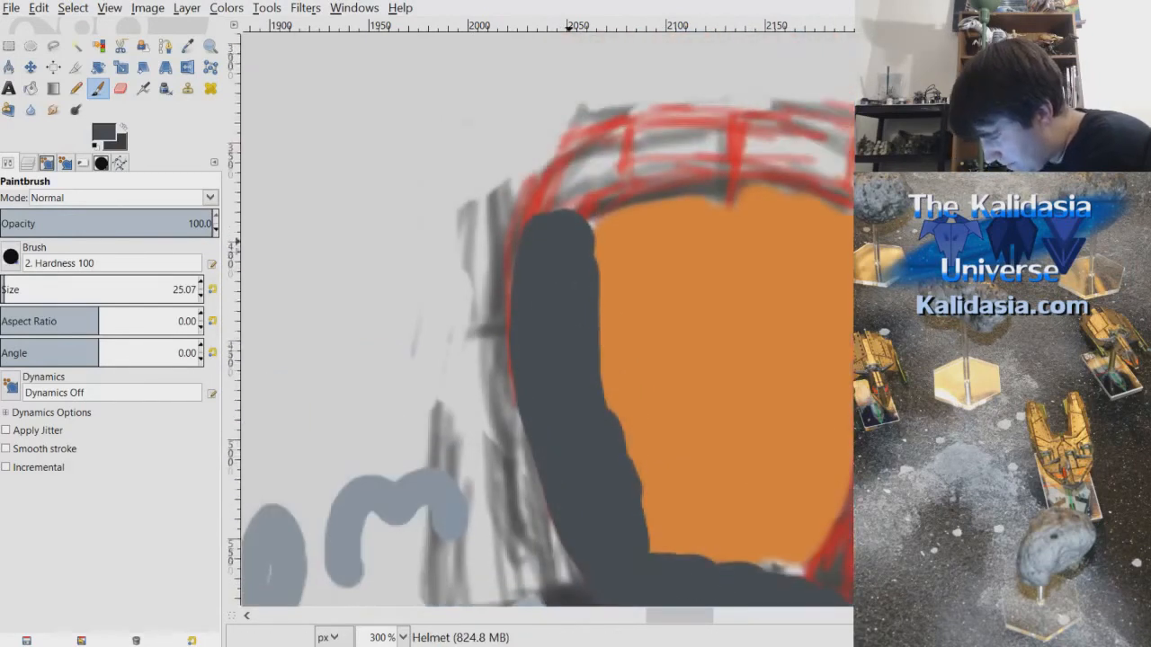
left_click_drag(583, 225, 601, 173)
mouse_move(555, 228)
left_mouse_down()
mouse_move(578, 180)
mouse_move(562, 209)
mouse_move(604, 162)
mouse_move(653, 149)
mouse_move(615, 190)
mouse_move(663, 177)
mouse_move(590, 241)
left_mouse_up()
mouse_move(724, 164)
left_mouse_down()
mouse_move(671, 150)
mouse_move(733, 151)
mouse_move(702, 180)
mouse_move(724, 213)
mouse_move(712, 160)
left_mouse_up()
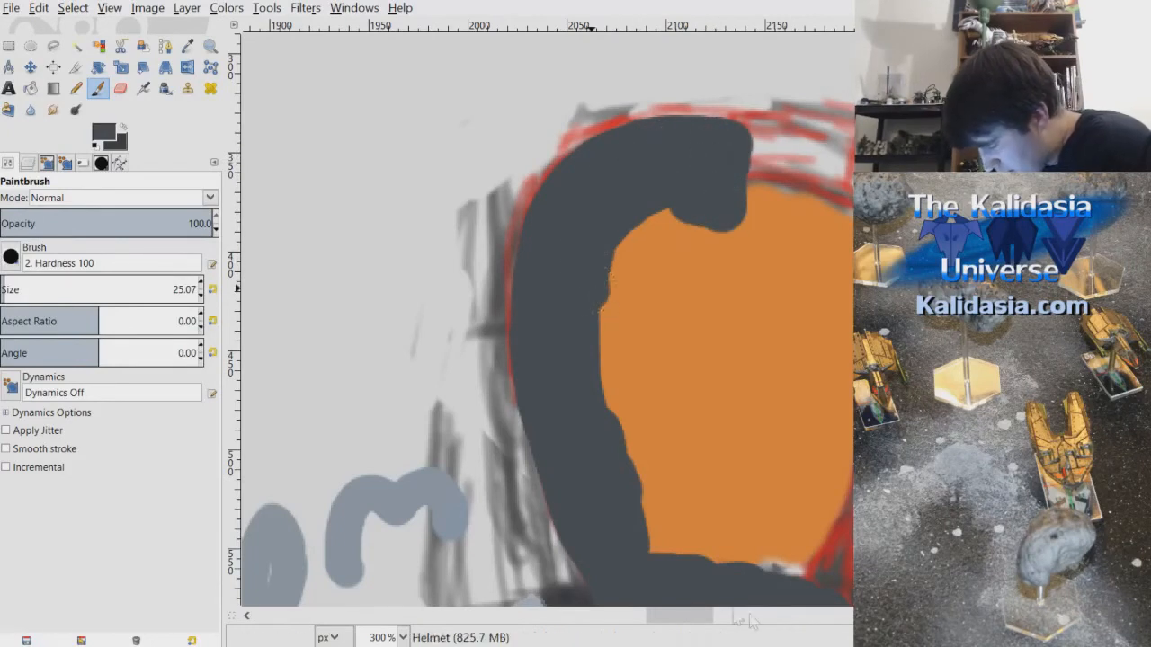
- Fill in the chin guard's upper edge with dark grey to close the gap beneath the orange visor
scroll(746, 619, "right", 5)
scroll(732, 601, "down", 4)
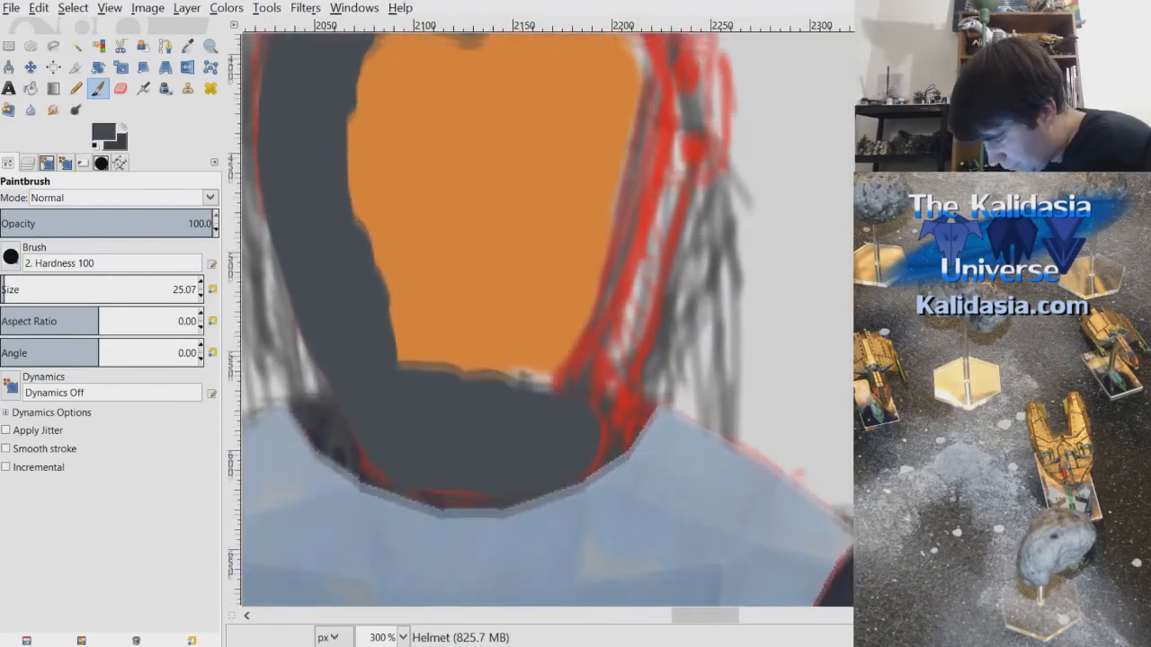
mouse_move(513, 412)
left_mouse_down()
mouse_move(513, 398)
mouse_move(426, 403)
mouse_move(529, 384)
left_mouse_up()
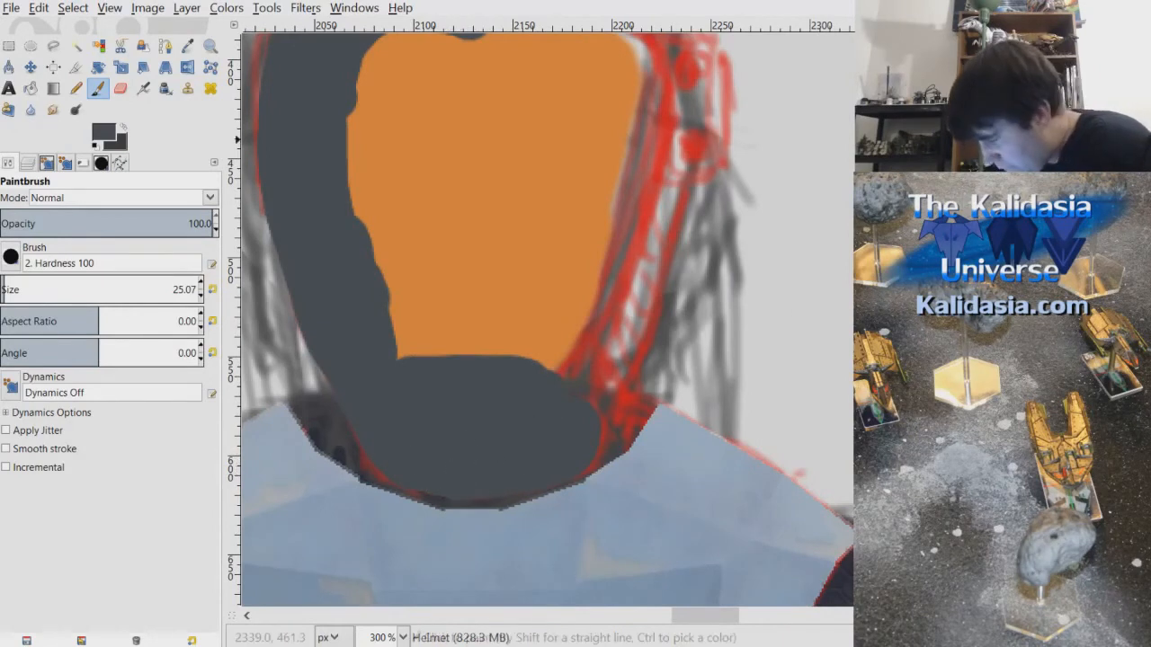
scroll(816, 200, "up", 4)
scroll(816, 201, "down", 1)
mouse_move(739, 616)
left_mouse_down()
mouse_move(725, 624)
mouse_move(745, 629)
left_mouse_up()
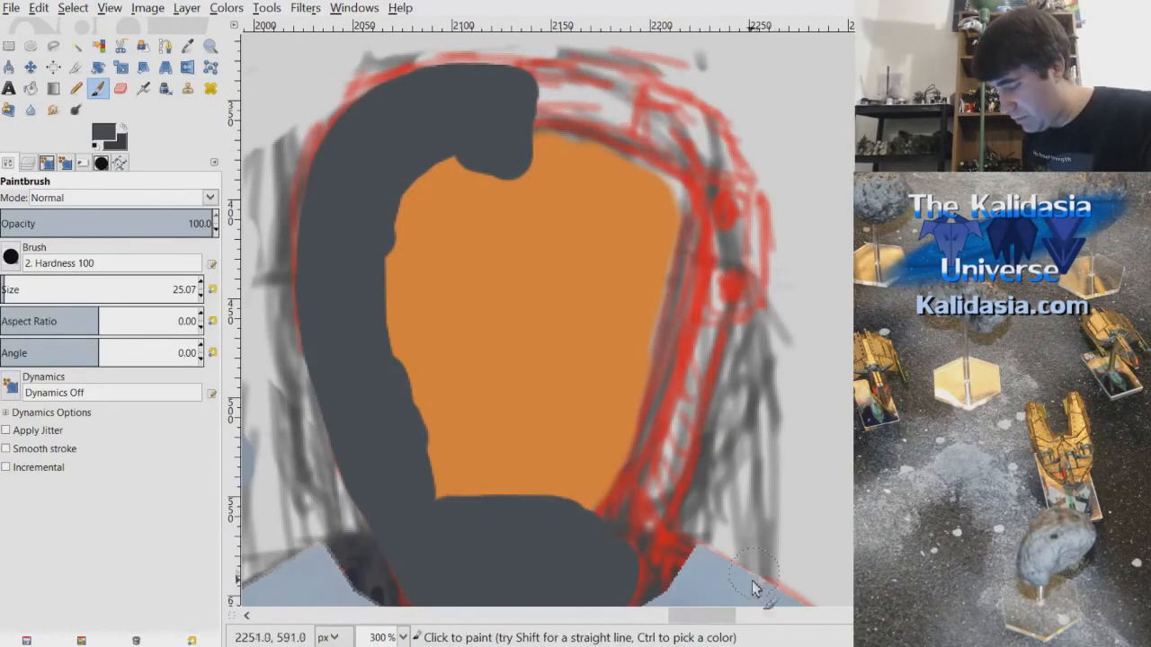
left_click_drag(728, 621, 719, 615)
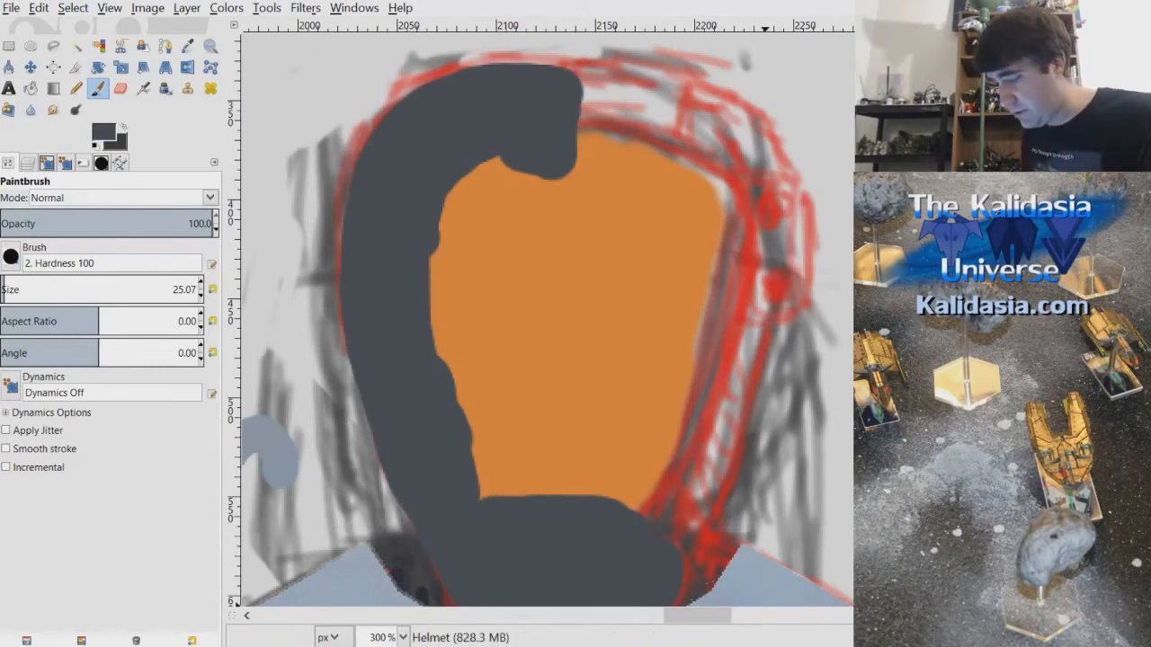
- Touch up the dark grey helmet frame along the forehead above the visor
scroll(578, 135, "up", 1)
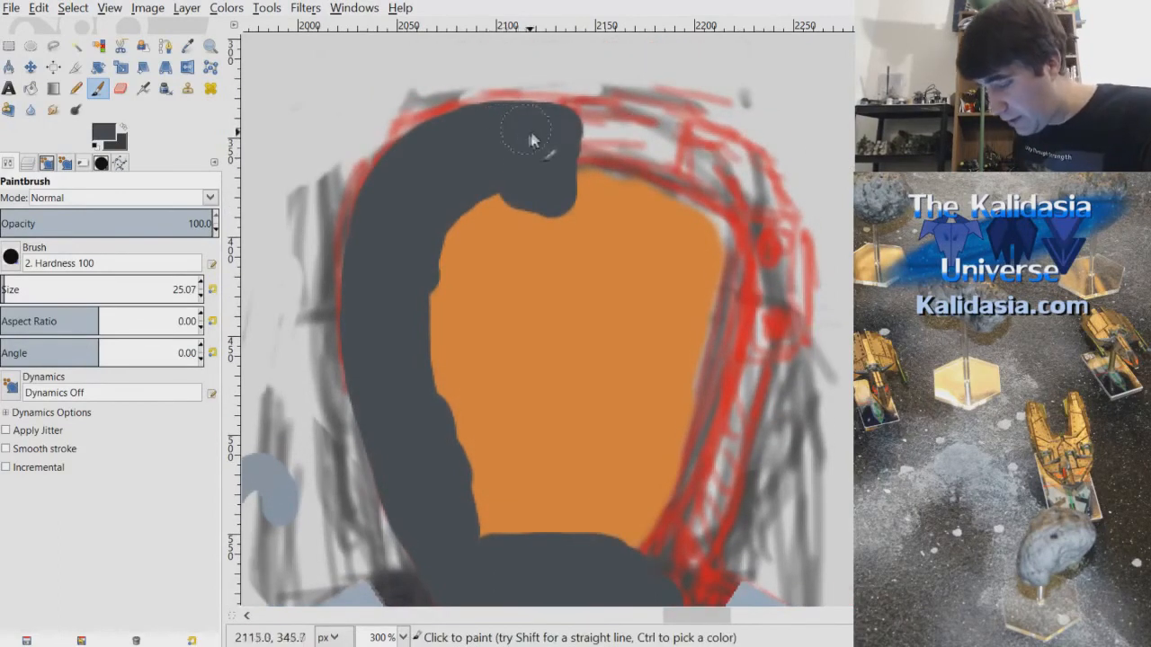
left_click_drag(544, 133, 474, 137)
scroll(474, 134, "down", 3)
scroll(475, 135, "up", 1)
scroll(548, 318, "down", 2)
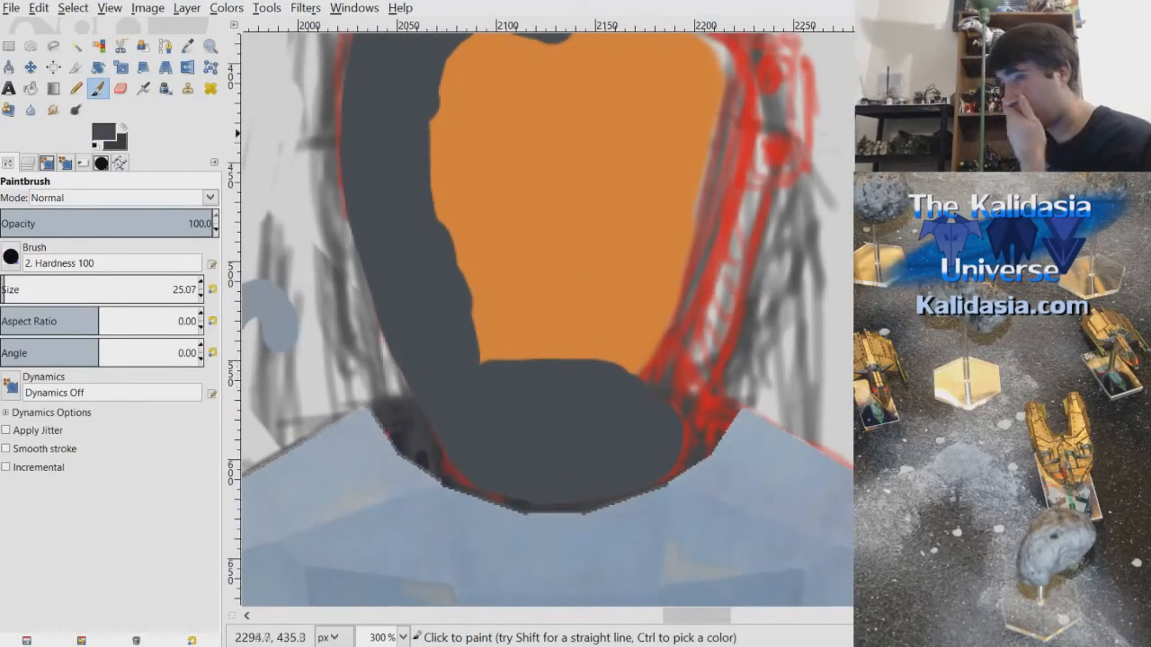
scroll(549, 319, "up", 2)
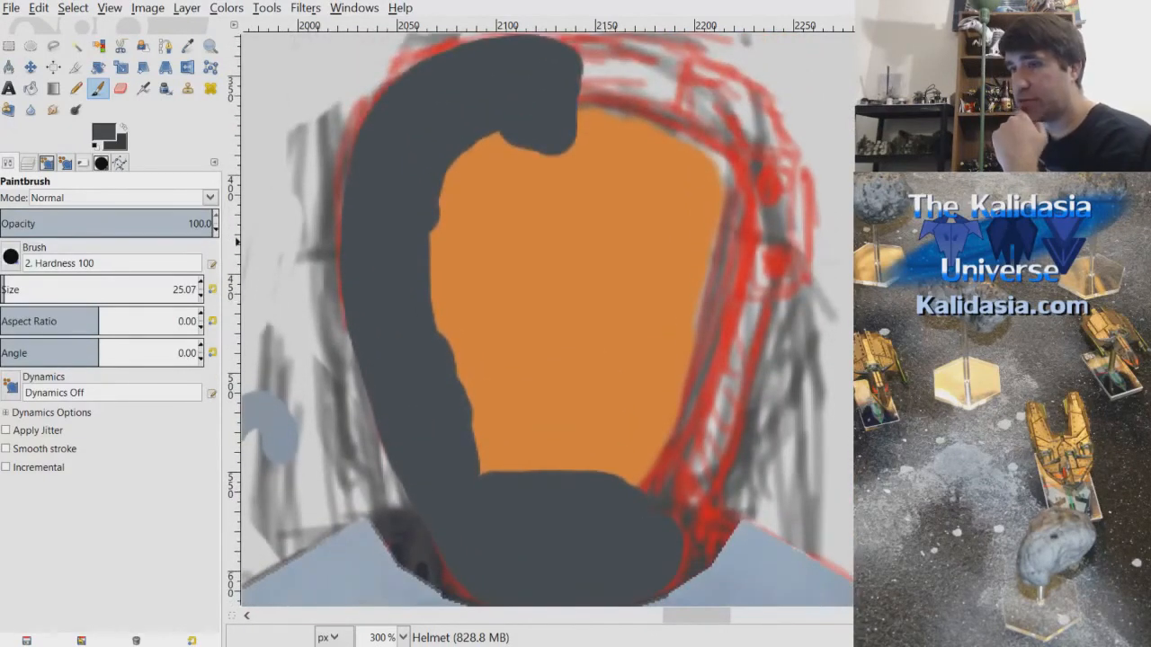
scroll(747, 274, "down", 2)
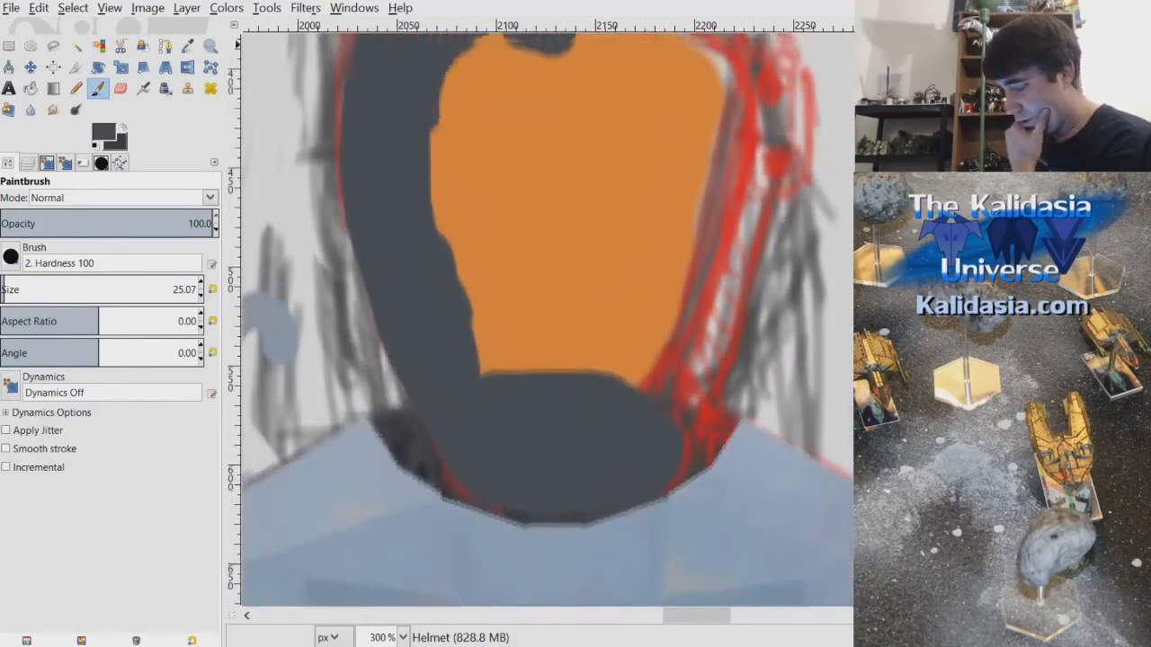
scroll(747, 274, "down", 1)
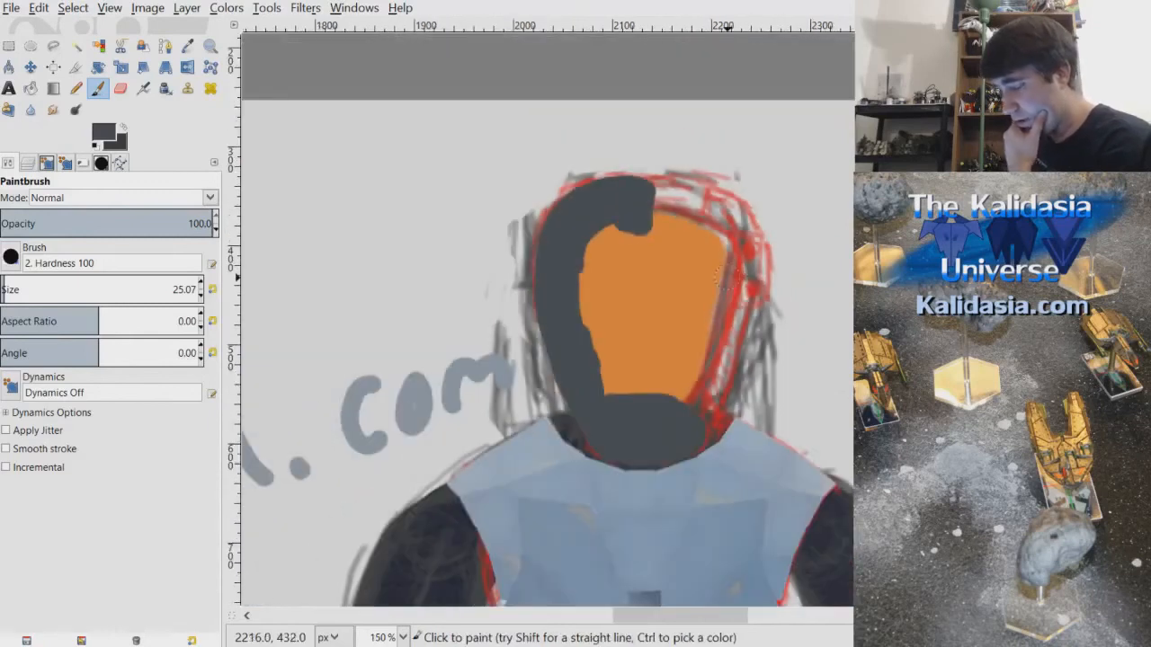
- Select the helmet's left half with a 149 by 393 px rectangle ending at the centerline and copy it
key("r")
left_click_drag(502, 125, 649, 514)
left_click(39, 8)
left_click(67, 97)
- Invert the selection and erase the dark grey paint that extends right of the helmet's centerline
left_click(75, 11)
left_click(108, 63)
key("ctrl+z")
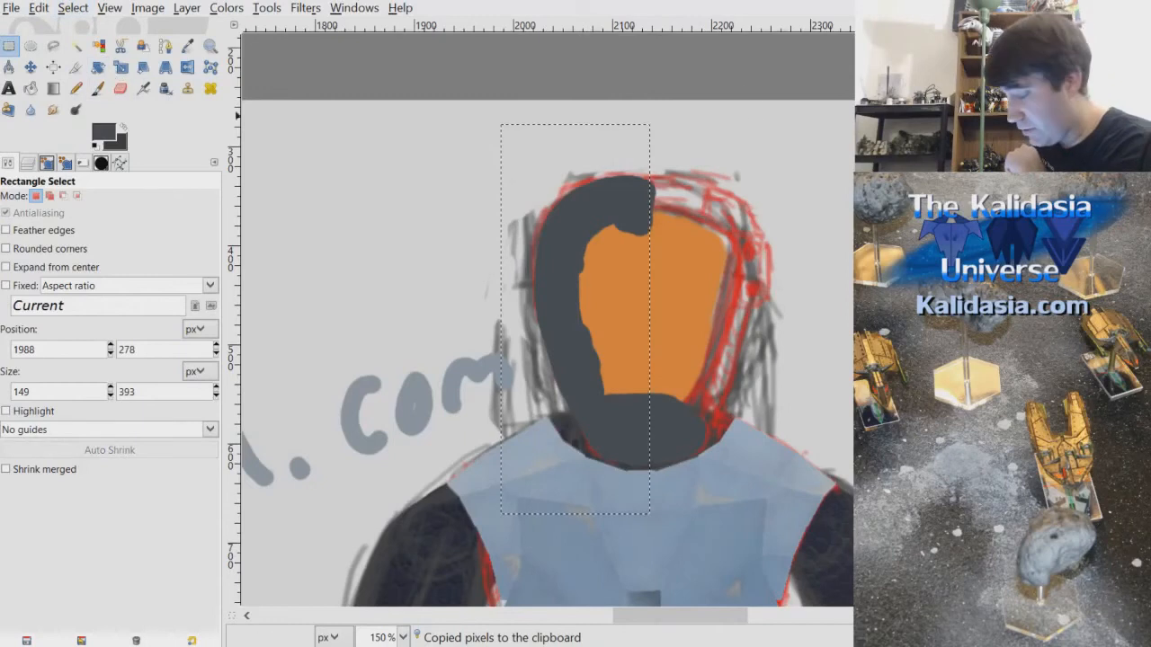
left_click(120, 87)
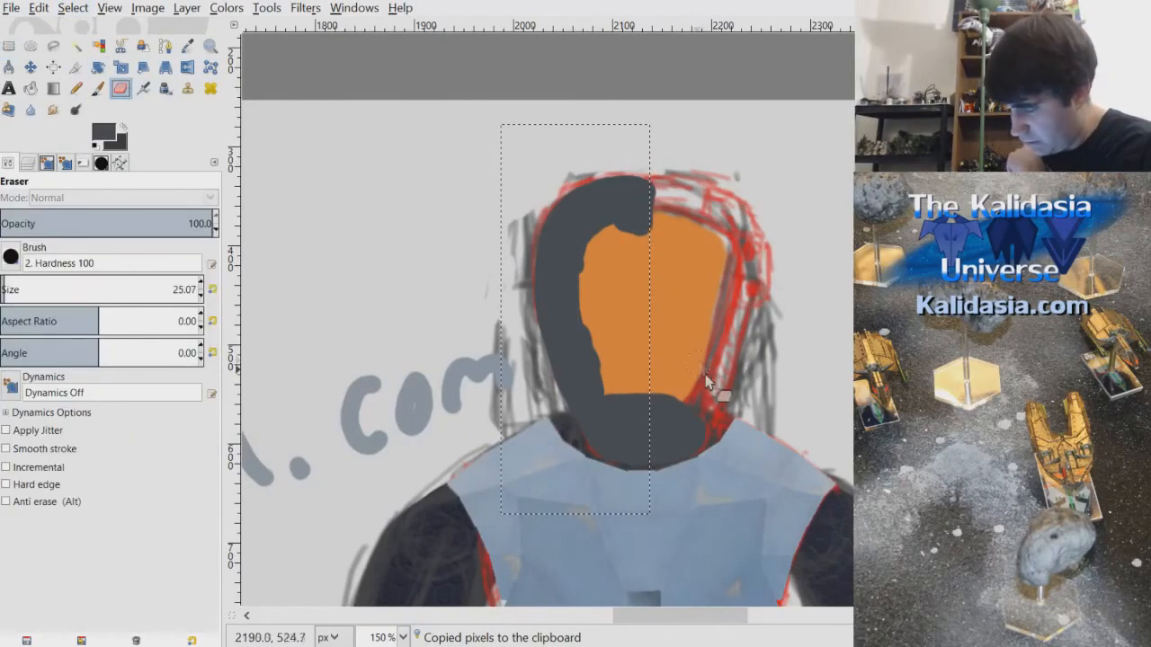
mouse_move(710, 412)
left_mouse_down()
mouse_move(695, 480)
mouse_move(672, 412)
left_mouse_up()
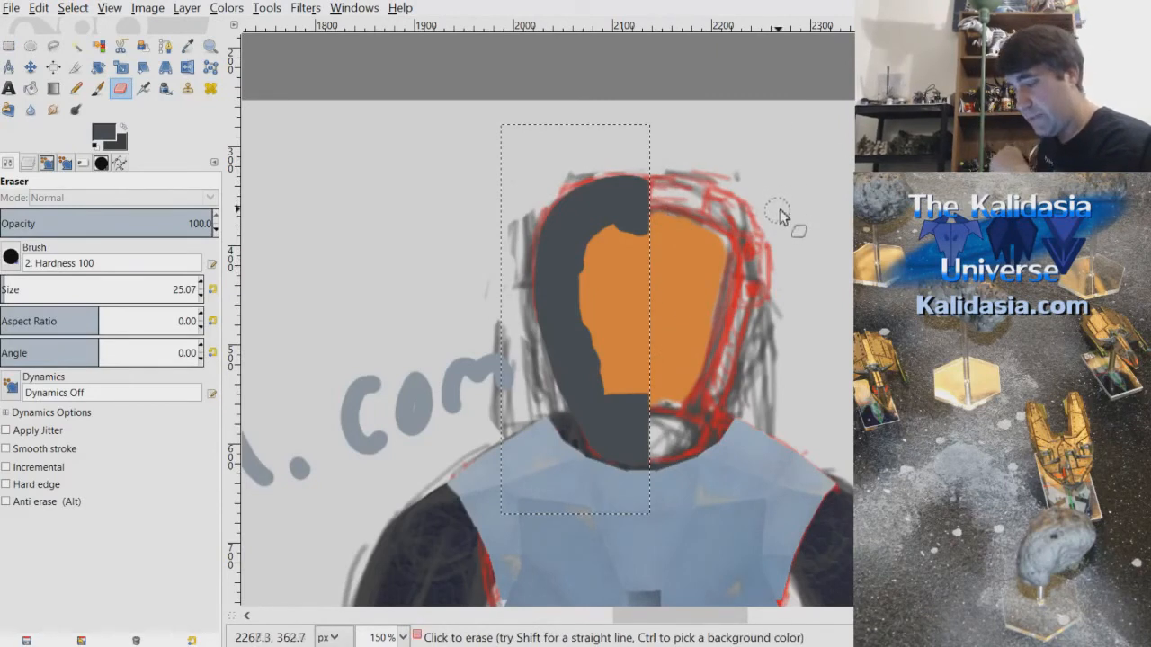
- Paste the copied helmet half mirrored horizontally and move it over to the helmet's right side
left_click(39, 9)
left_click(76, 168)
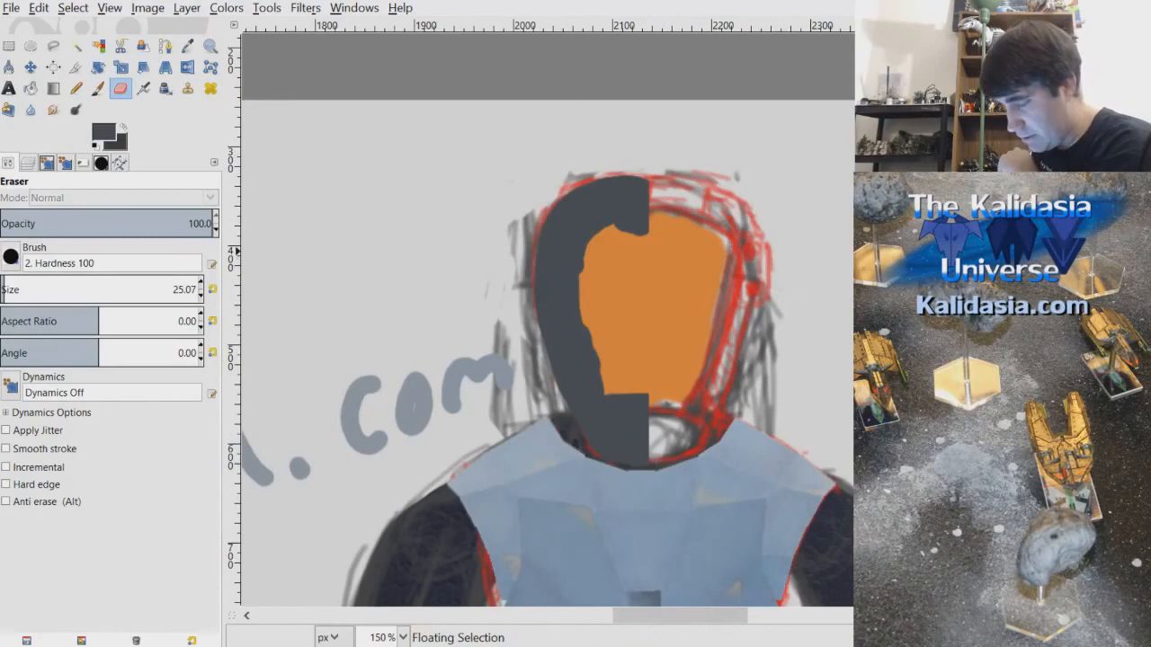
scroll(768, 313, "down", 3)
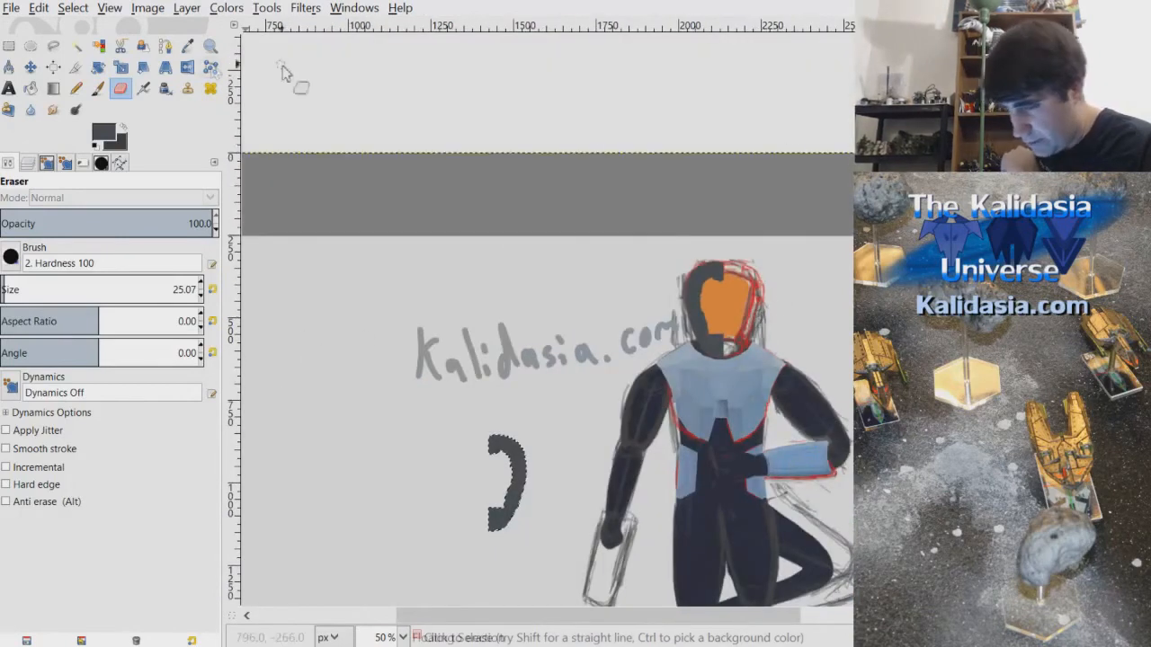
key("m")
left_click_drag(544, 463, 771, 293)
- Align the mirrored half with the left half along the centerline and anchor it to the Helmet layer
scroll(757, 334, "up", 4)
left_click_drag(835, 179, 796, 169)
scroll(795, 169, "up", 2)
left_click_drag(760, 133, 725, 134)
scroll(725, 134, "up", 2)
scroll(725, 134, "down", 3)
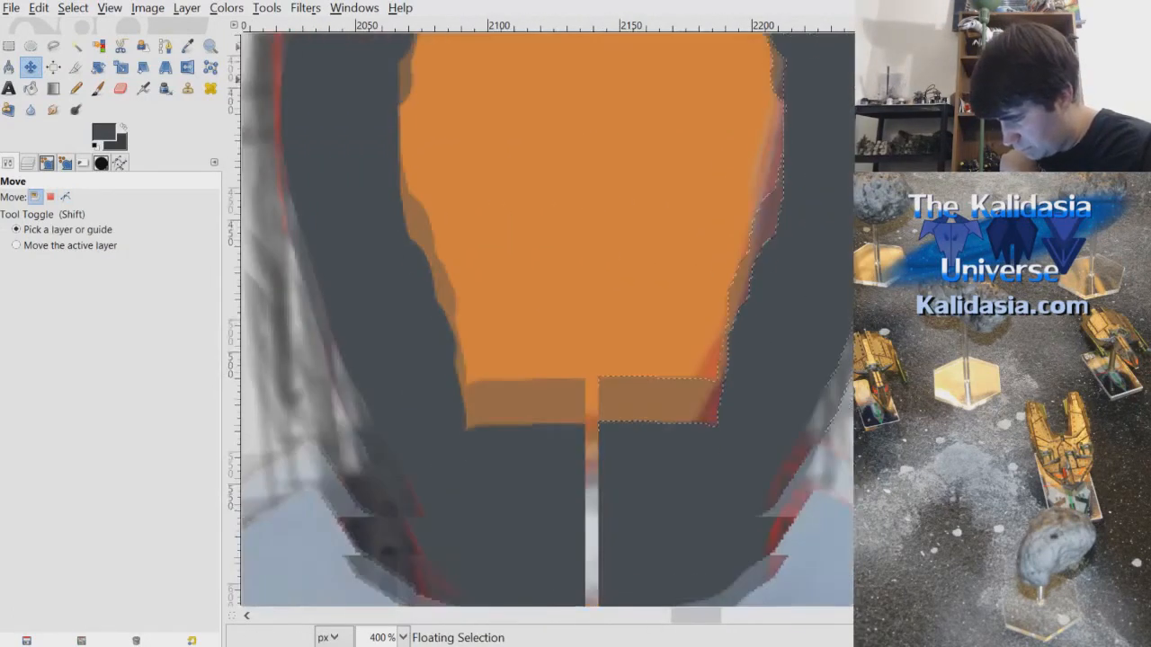
left_click_drag(641, 455, 637, 467)
left_click(673, 353)
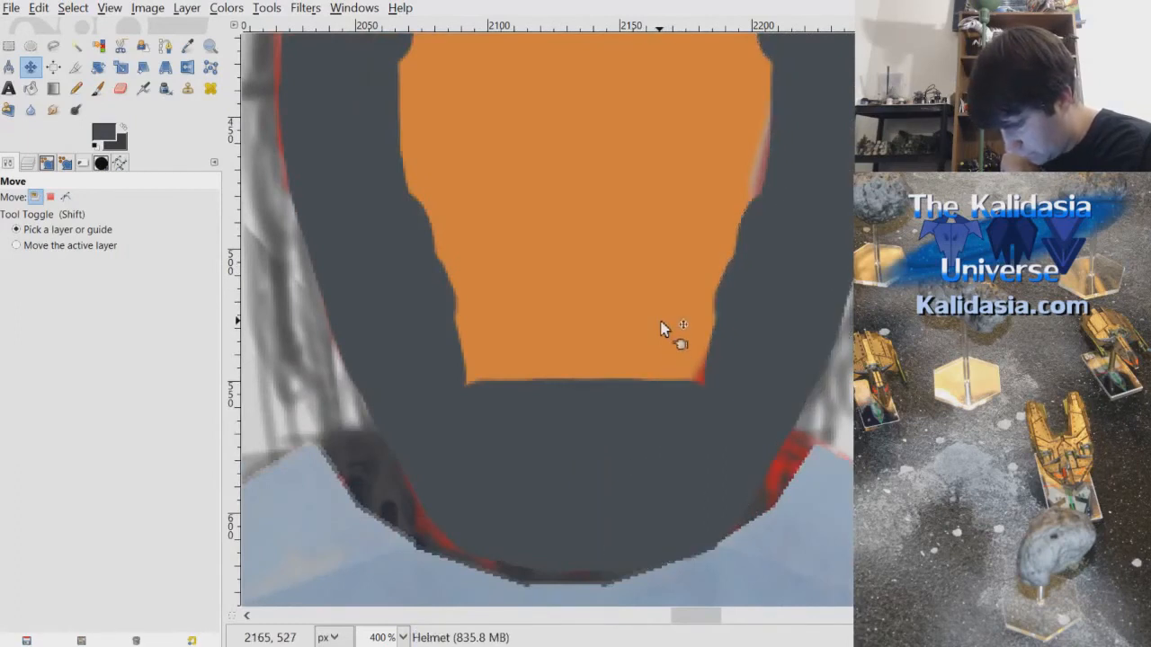
key("1")
scroll(774, 298, "down", 1)
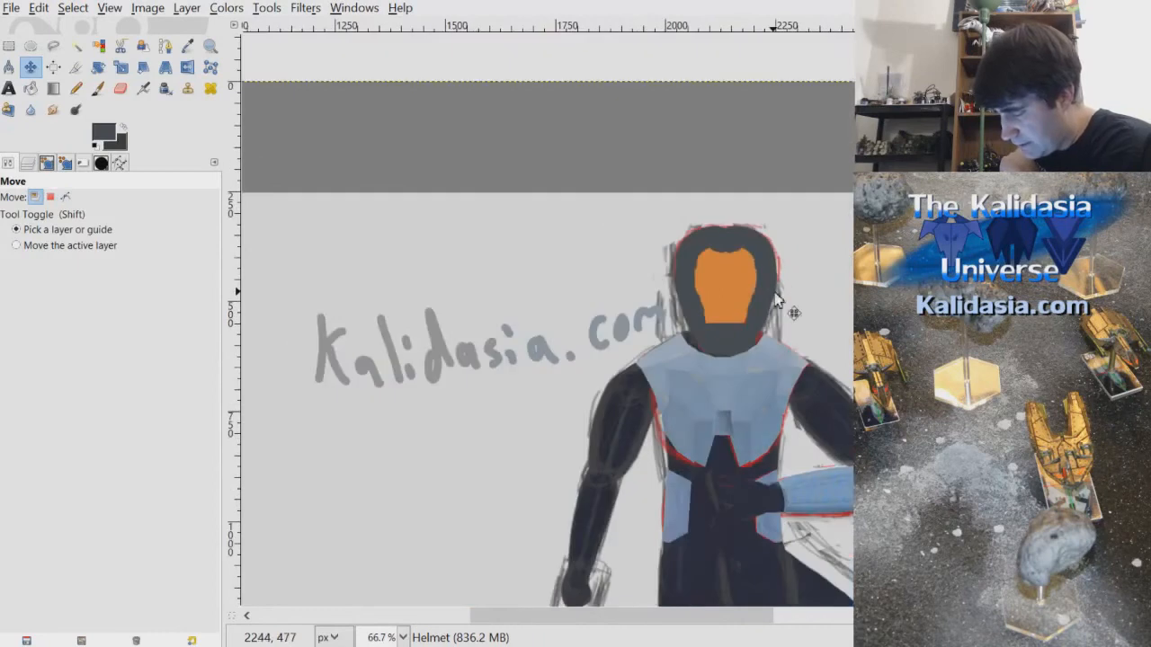
- Paint a rounded dark grey bulge on the upper right side of the helmet with the 2. Hardness 100 brush
scroll(806, 295, "up", 3)
left_click(98, 88)
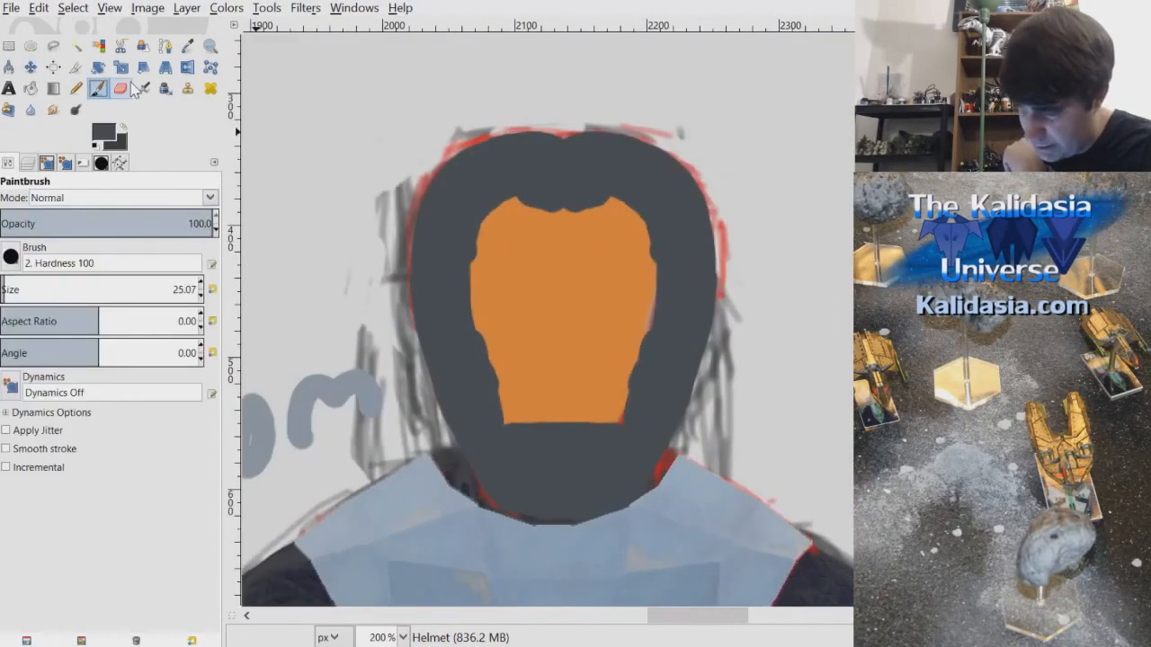
scroll(778, 253, "up", 1)
mouse_move(667, 182)
left_mouse_down()
mouse_move(674, 195)
mouse_move(685, 180)
mouse_move(697, 286)
mouse_move(687, 230)
mouse_move(689, 311)
left_mouse_up()
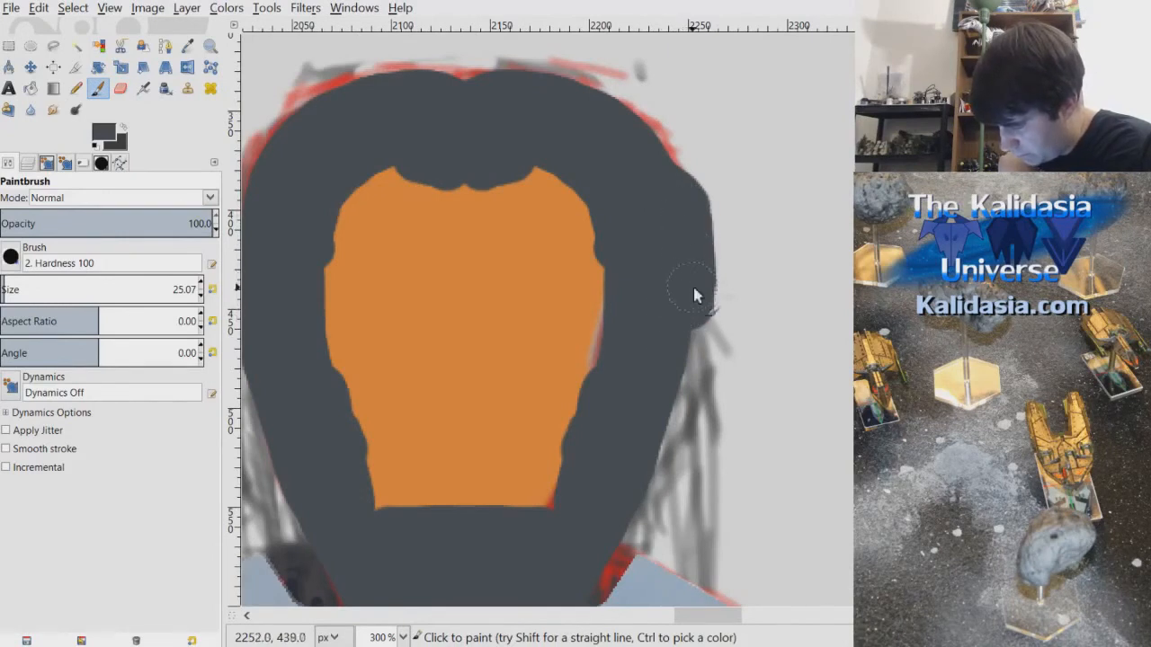
mouse_move(710, 246)
left_mouse_down()
mouse_move(717, 263)
mouse_move(702, 231)
left_mouse_up()
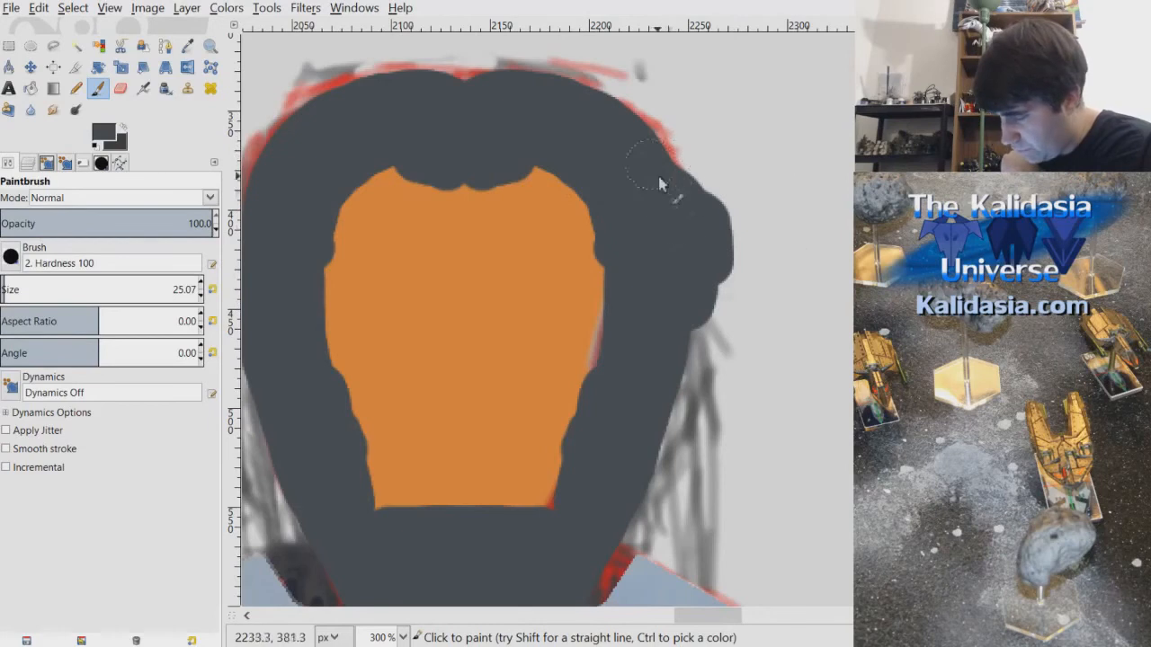
mouse_move(680, 209)
left_mouse_down()
mouse_move(660, 174)
mouse_move(693, 209)
mouse_move(653, 161)
mouse_move(681, 198)
left_mouse_up()
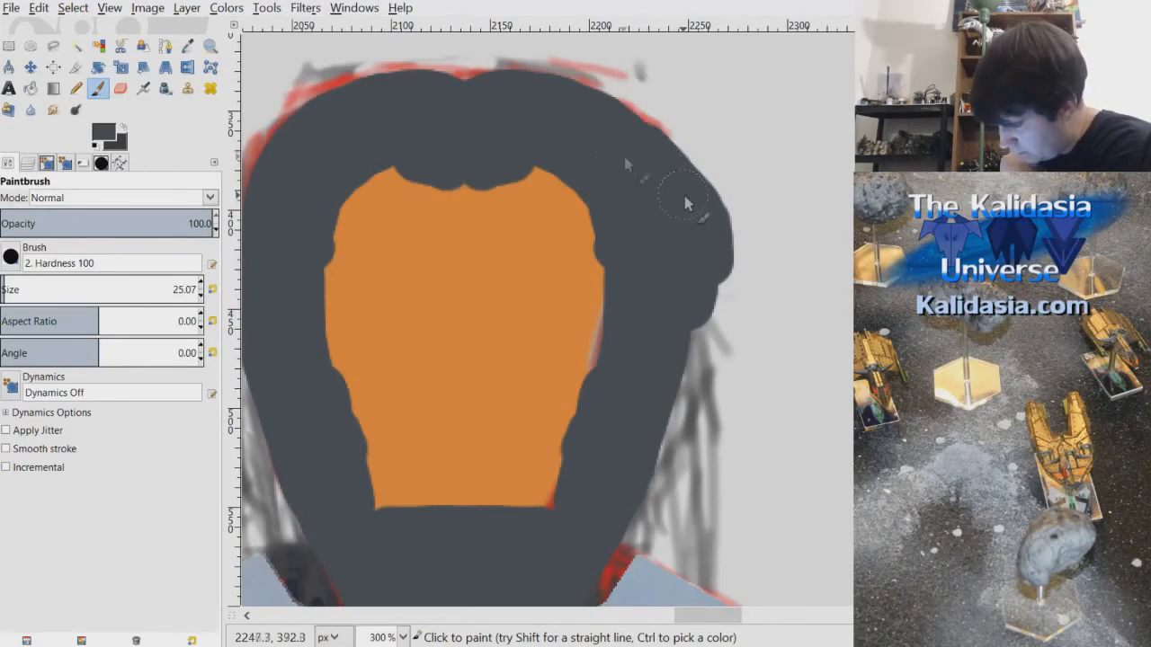
- Hide the Sketch 2 layer so the helmet can be viewed without the sketch
scroll(783, 225, "down", 2)
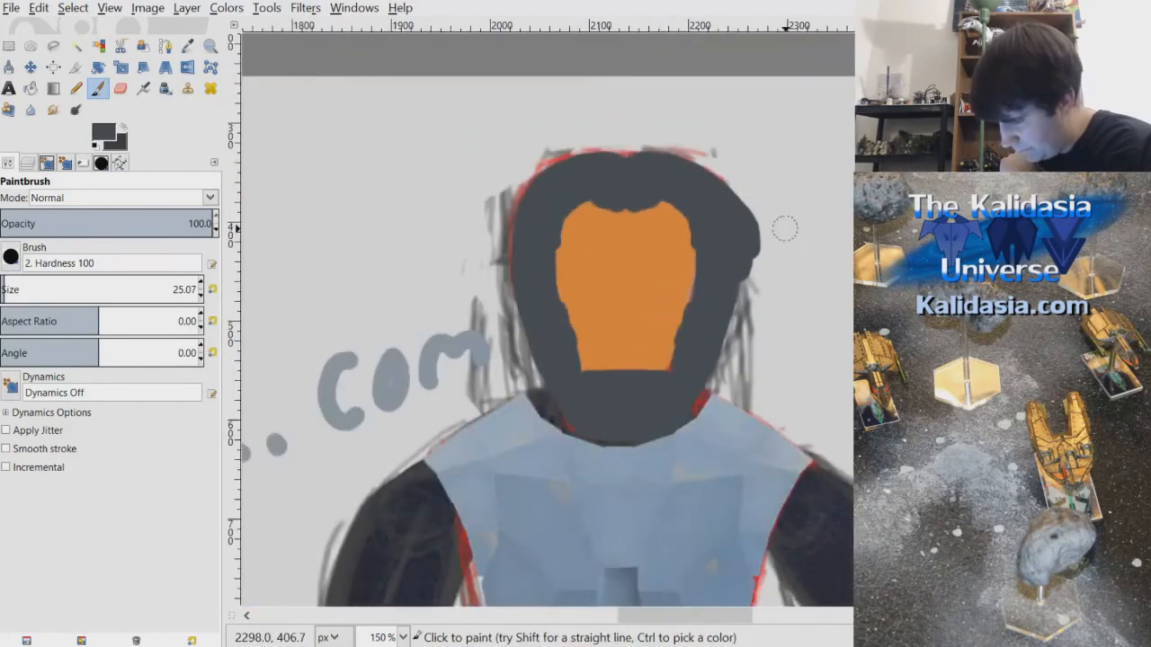
scroll(816, 239, "down", 1)
scroll(800, 248, "down", 1)
scroll(804, 243, "up", 2)
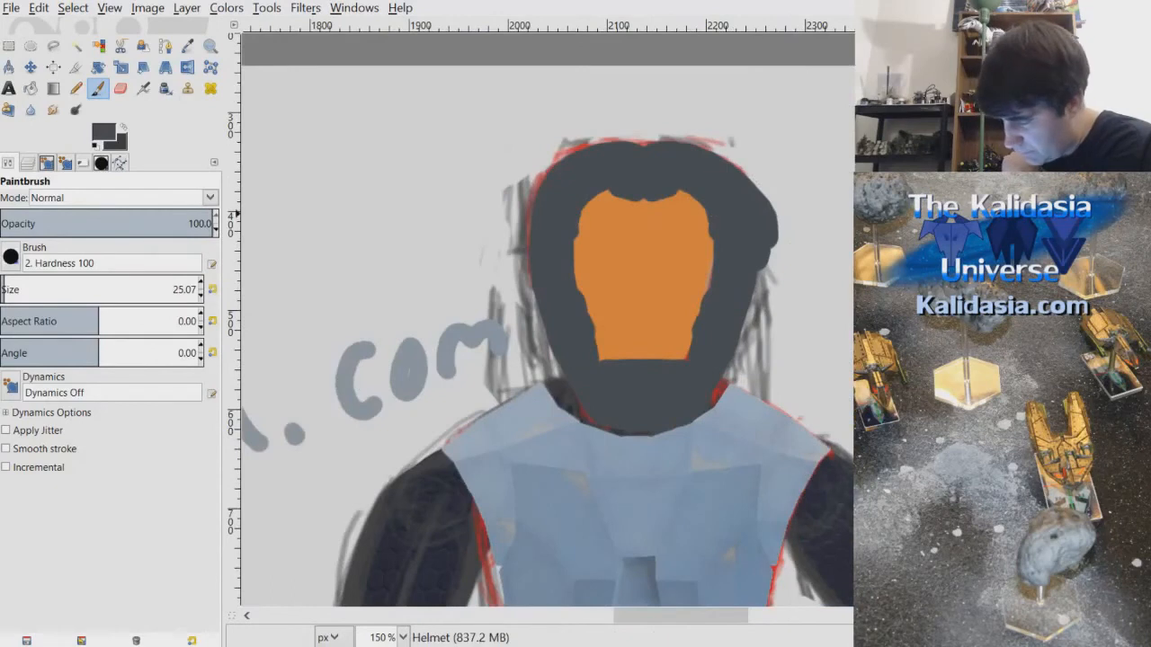
scroll(741, 308, "down", 3)
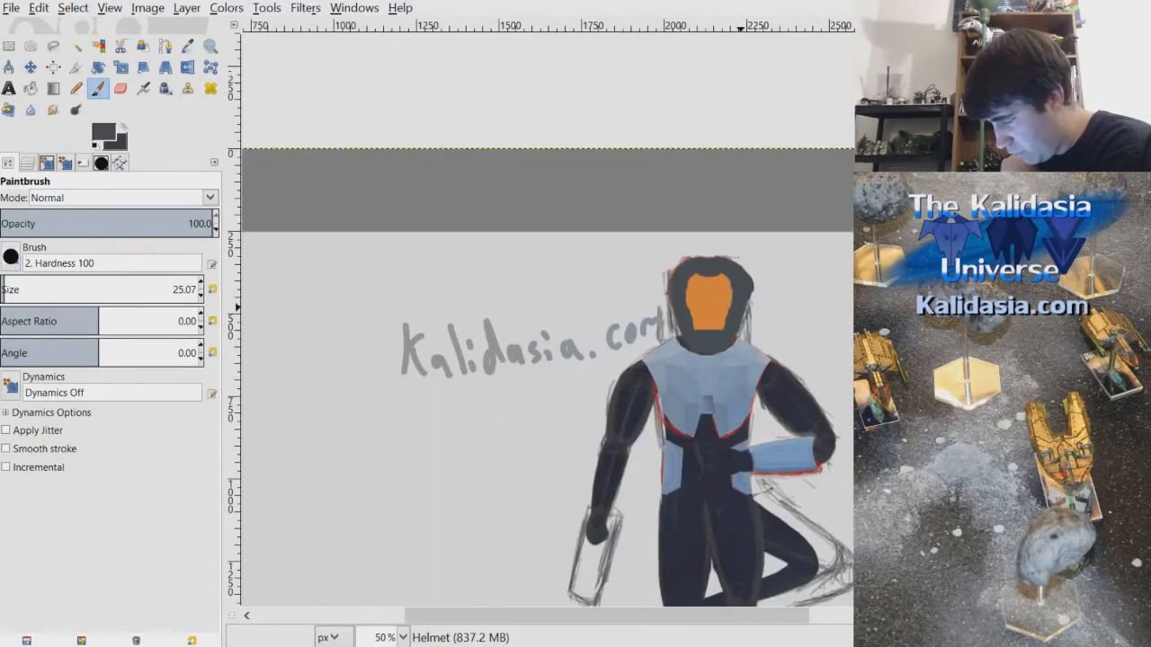
scroll(740, 308, "down", 4)
scroll(793, 219, "up", 1)
key("ctrl+l")
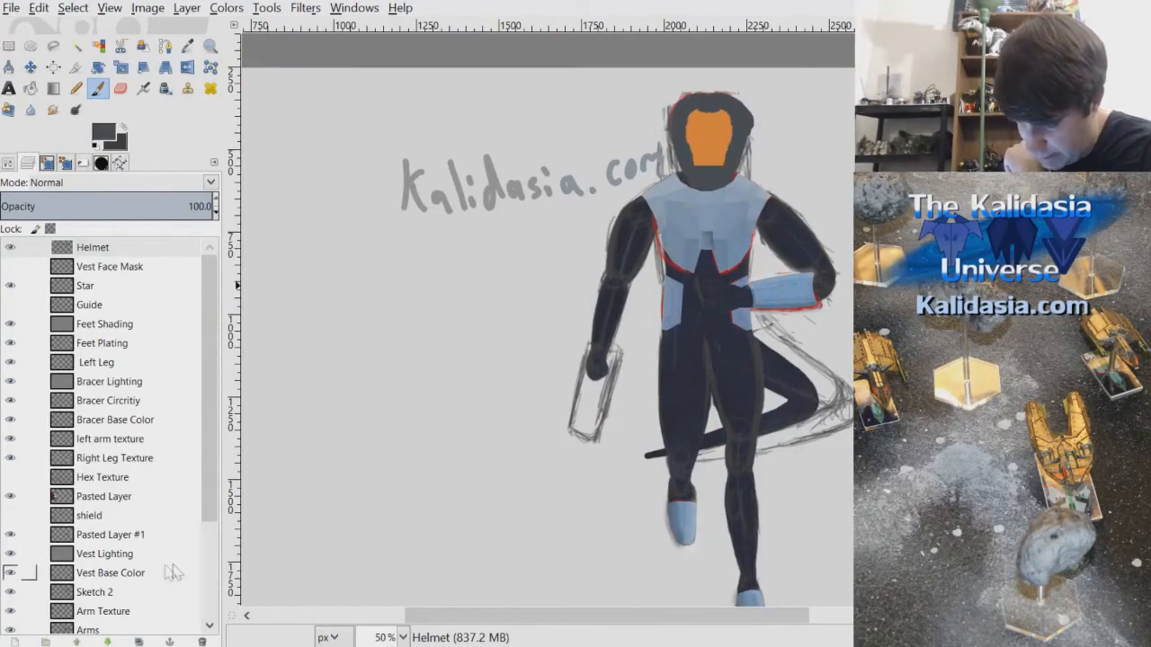
left_click(10, 592)
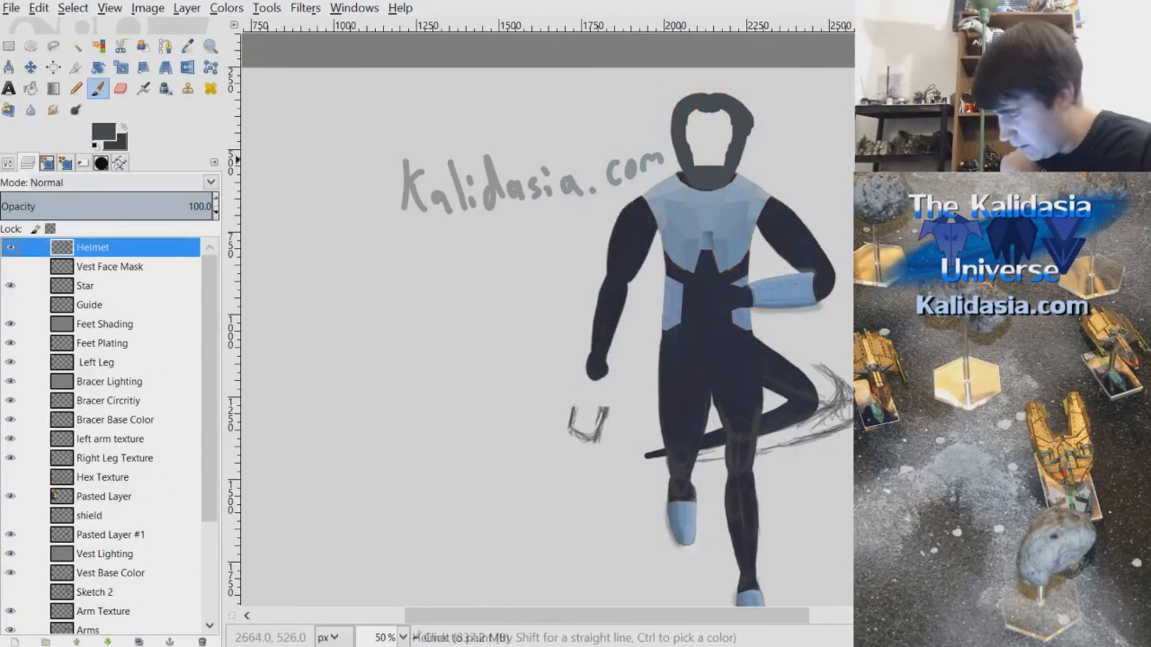
- Create a new layer named Facemask above the Helmet layer
scroll(549, 320, "up", 1)
scroll(744, 196, "up", 3)
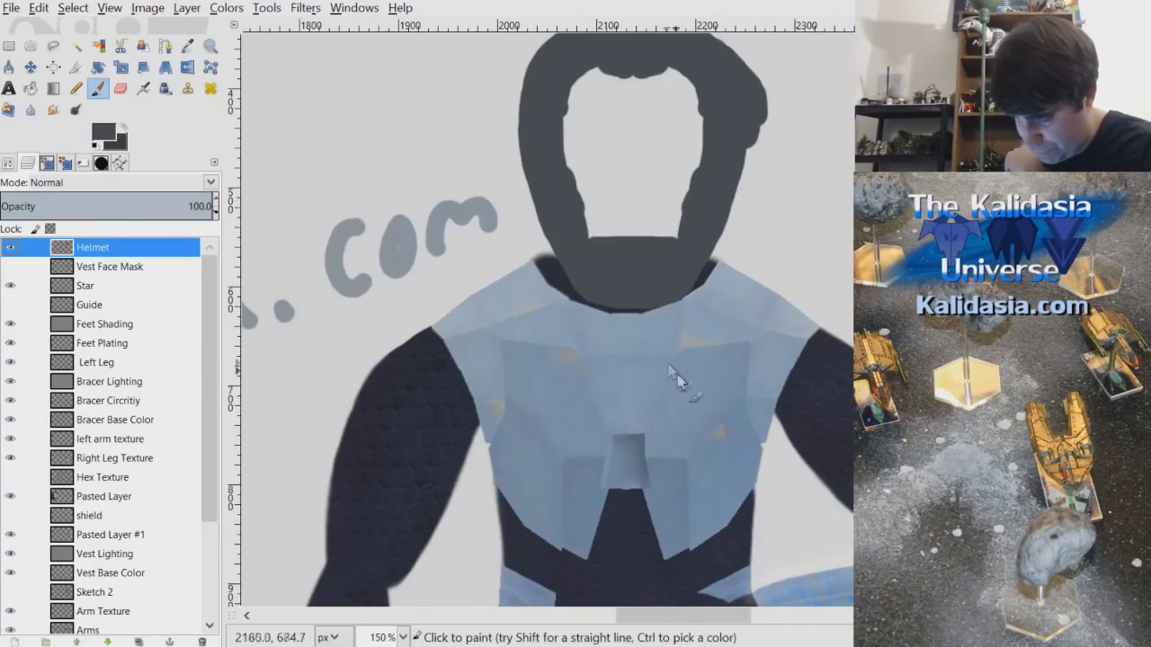
left_click(14, 641)
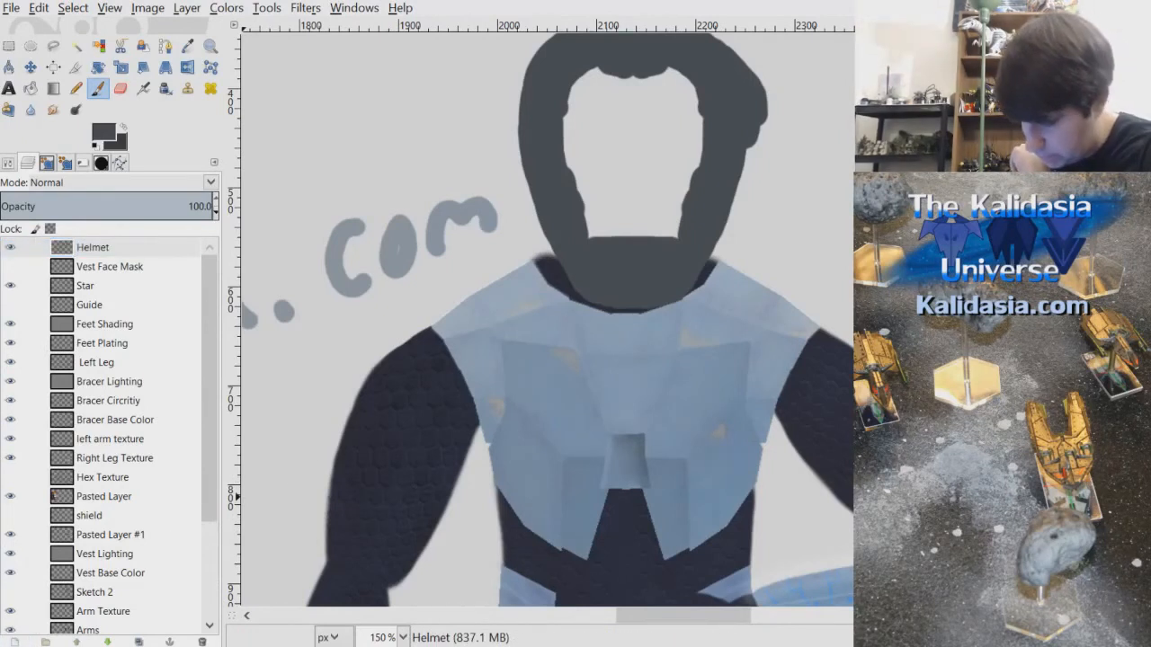
left_click(612, 357)
left_click(14, 642)
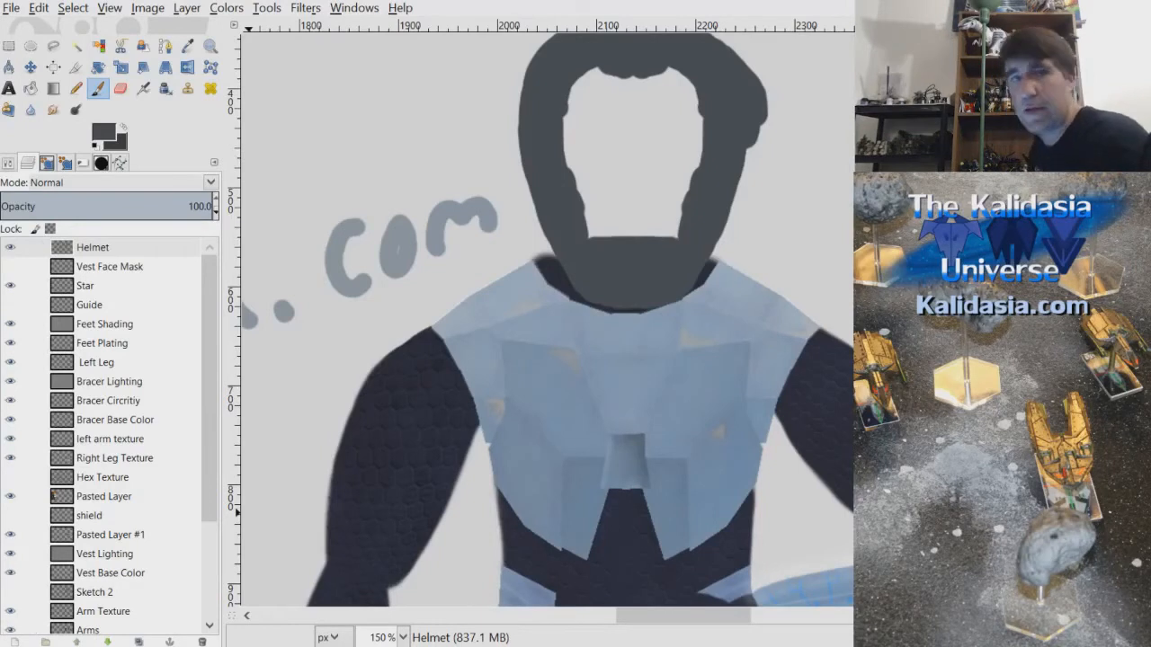
key("Return")
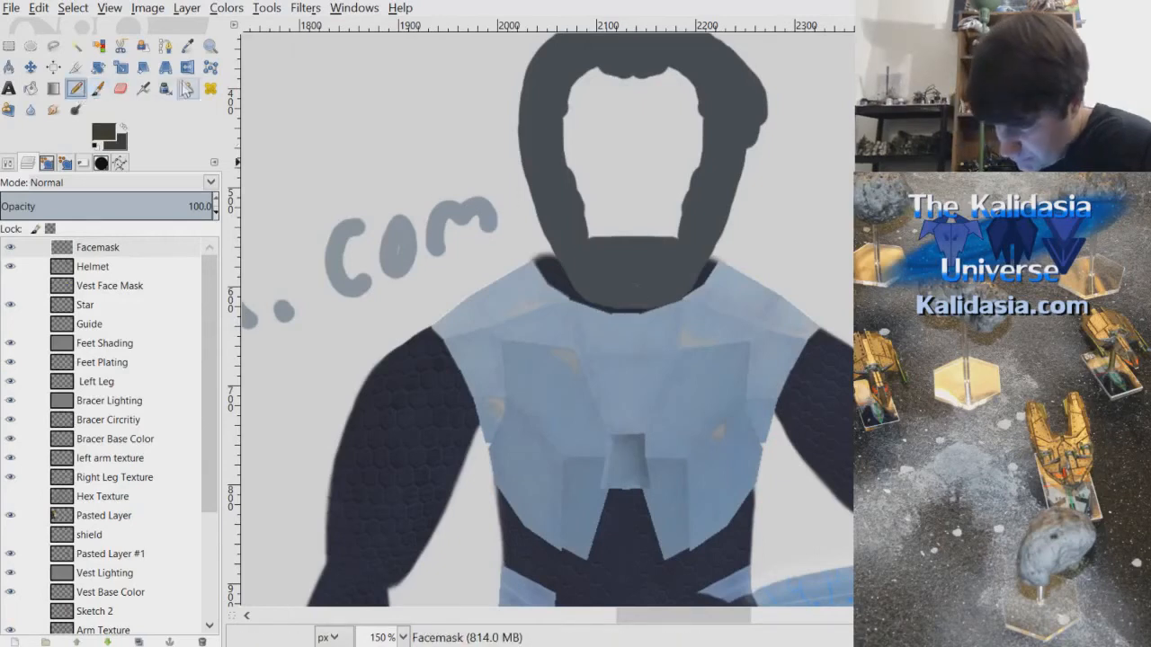
- Paint a dark brown facemask band along the visor opening's top and left edges with the 2. Hardness 100 brush at size 25.07
left_click(9, 163)
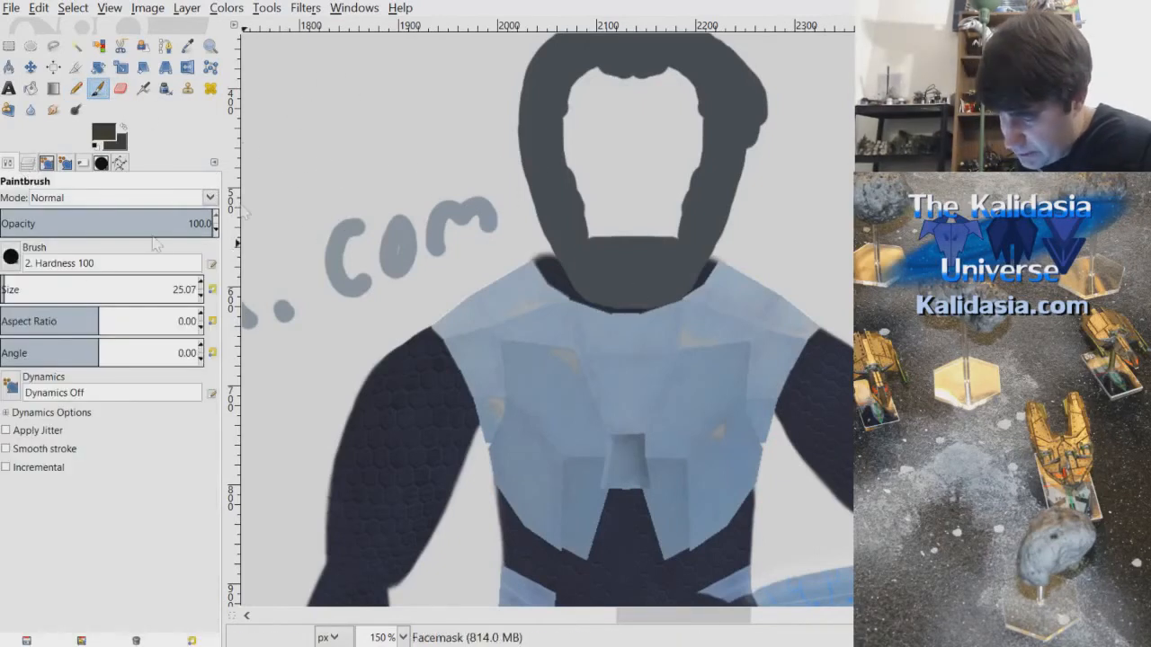
scroll(593, 181, "up", 2)
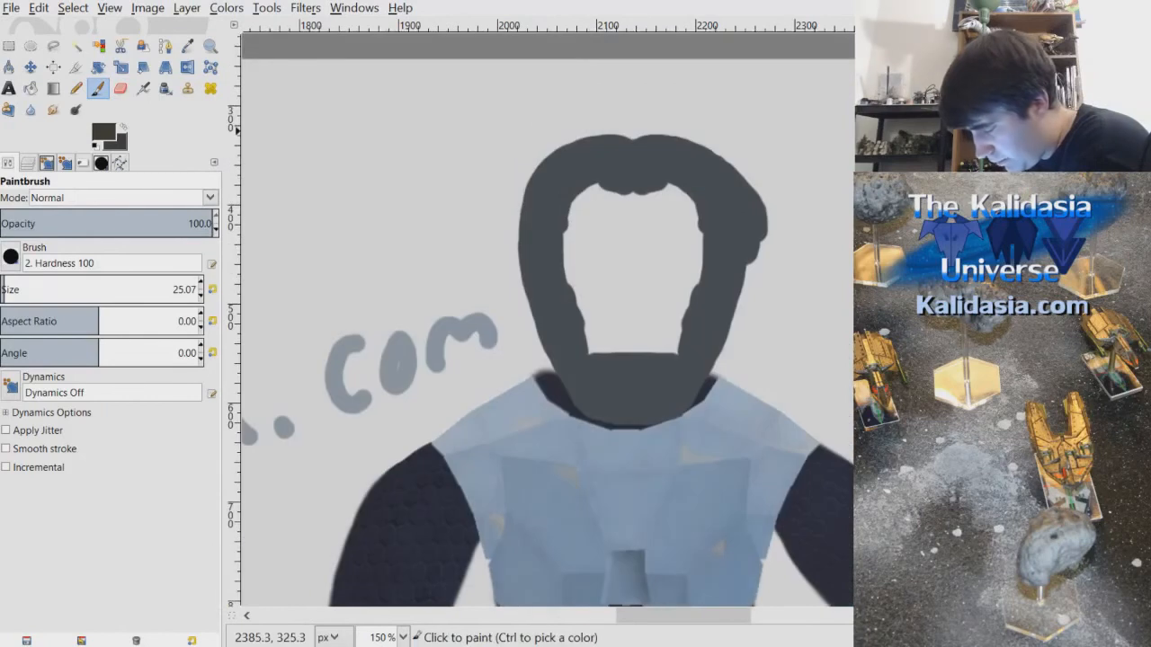
scroll(596, 269, "up", 1)
mouse_move(586, 184)
left_mouse_down()
mouse_move(617, 171)
mouse_move(665, 173)
mouse_move(602, 174)
mouse_move(665, 169)
mouse_move(668, 183)
mouse_move(669, 166)
mouse_move(703, 172)
mouse_move(591, 183)
mouse_move(600, 177)
mouse_move(575, 194)
mouse_move(568, 268)
mouse_move(566, 224)
mouse_move(584, 196)
mouse_move(560, 260)
mouse_move(566, 217)
mouse_move(557, 279)
mouse_move(565, 209)
left_mouse_up()
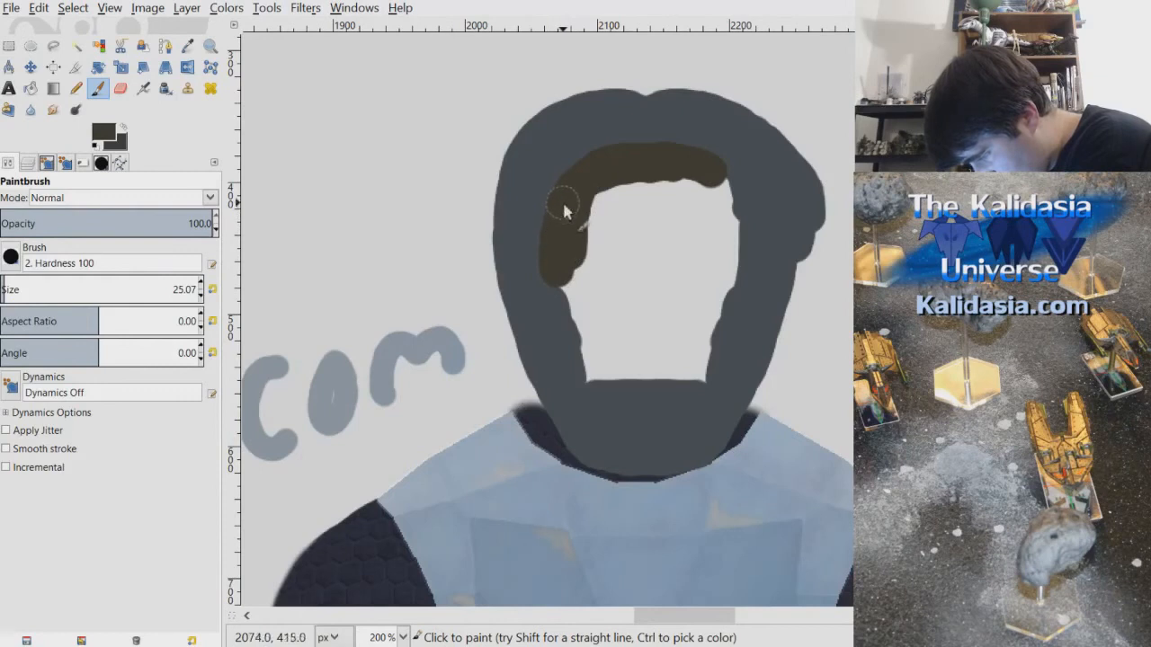
mouse_move(557, 267)
left_mouse_down()
mouse_move(569, 191)
mouse_move(607, 166)
mouse_move(566, 204)
mouse_move(568, 195)
mouse_move(554, 264)
mouse_move(553, 248)
mouse_move(553, 275)
mouse_move(572, 184)
mouse_move(568, 196)
mouse_move(583, 179)
mouse_move(601, 184)
mouse_move(573, 234)
mouse_move(583, 318)
mouse_move(564, 274)
mouse_move(573, 306)
left_mouse_up()
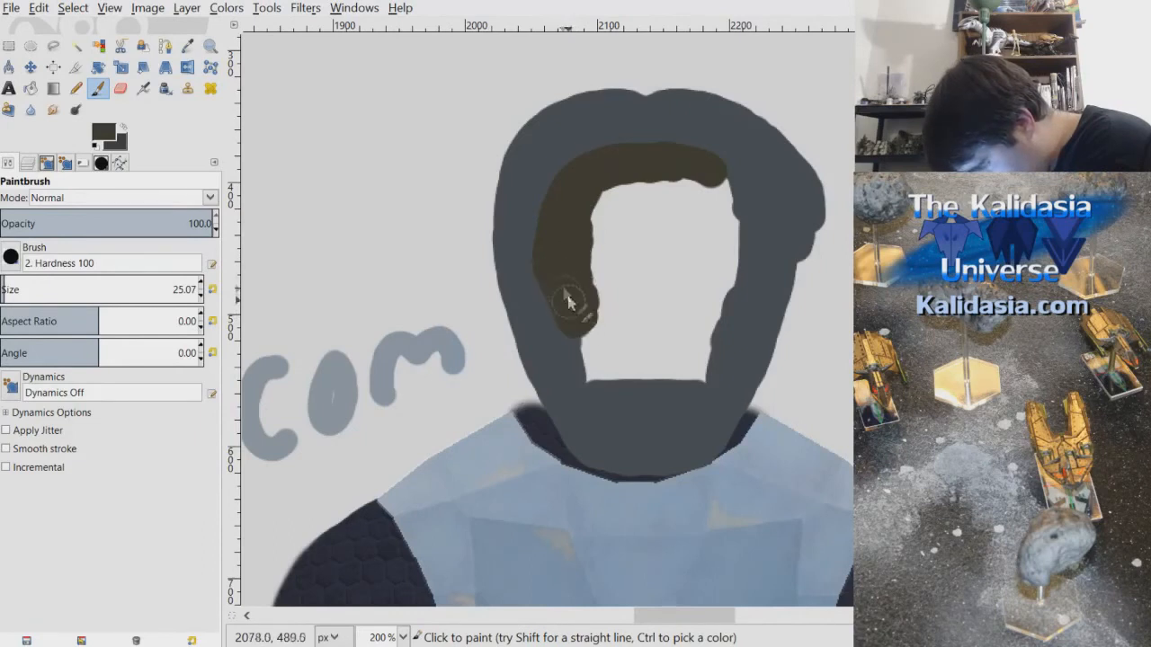
mouse_move(577, 333)
left_mouse_down()
mouse_move(597, 381)
mouse_move(565, 298)
mouse_move(593, 396)
mouse_move(577, 321)
left_mouse_up()
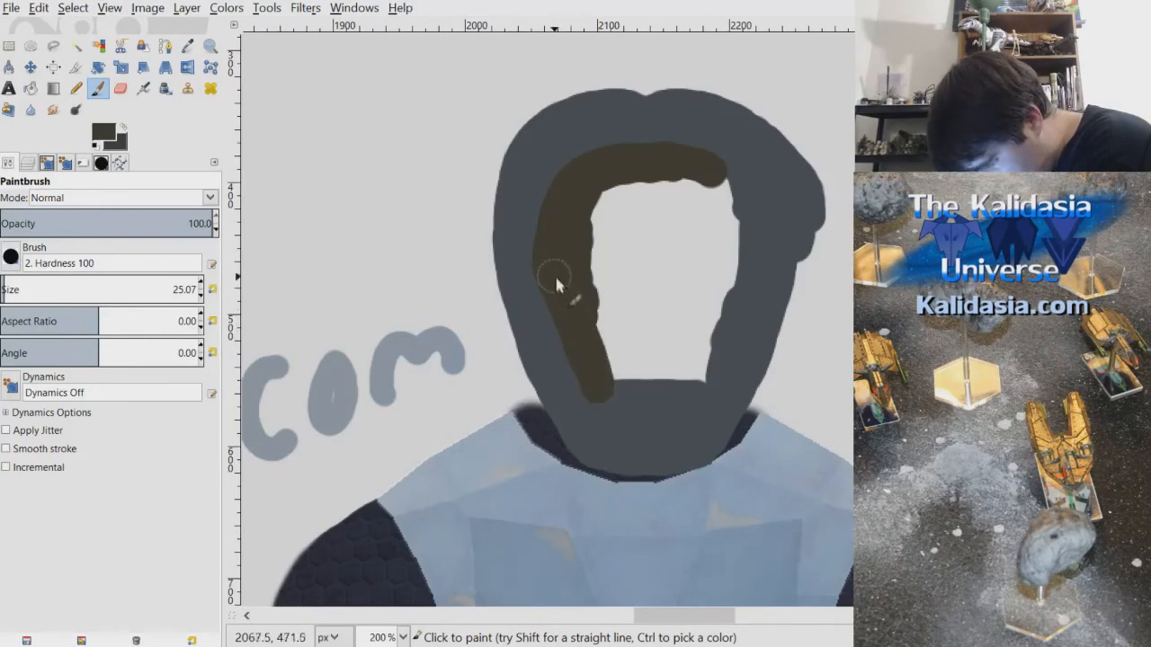
mouse_move(621, 232)
left_mouse_down()
mouse_move(636, 196)
mouse_move(577, 229)
mouse_move(613, 187)
mouse_move(609, 199)
mouse_move(647, 178)
mouse_move(670, 198)
left_mouse_up()
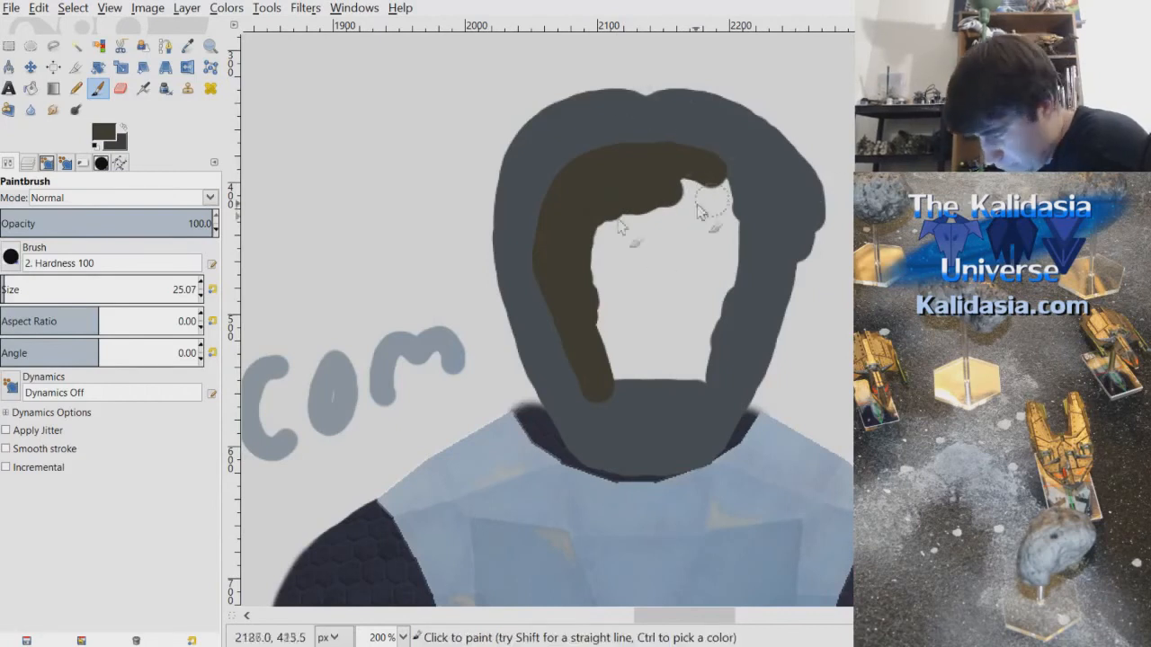
- Make the Helmet layer active and set up the Paintbrush with the dark grey sampled from the helmet
left_click(28, 163)
left_click(189, 267)
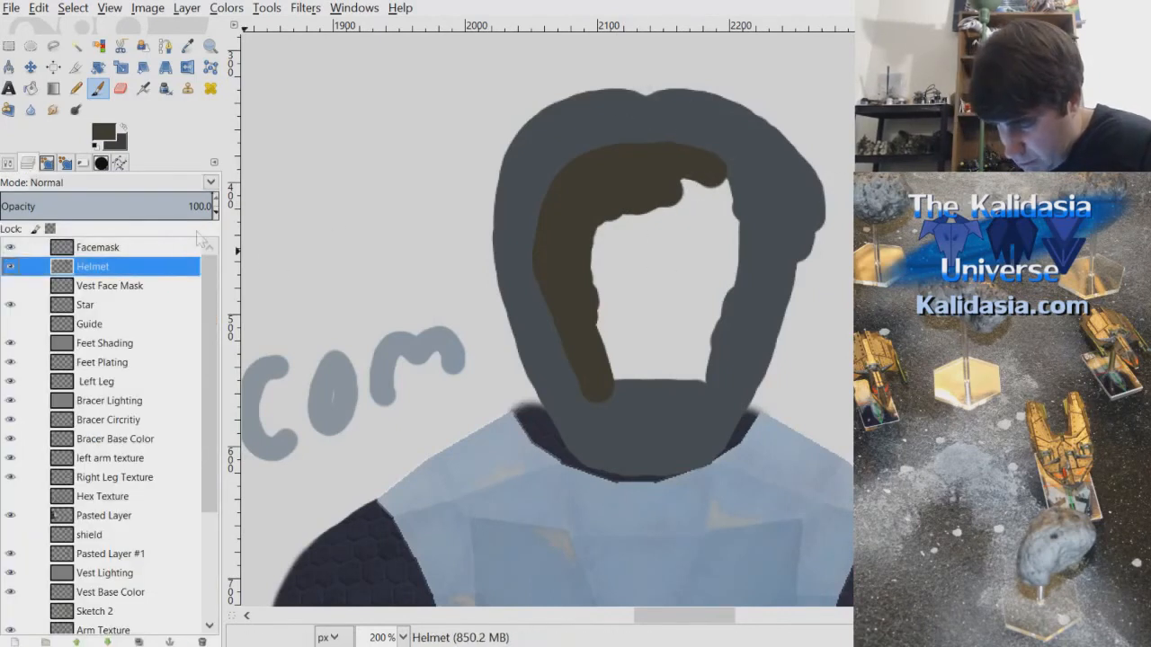
left_click(187, 46)
left_click(719, 100)
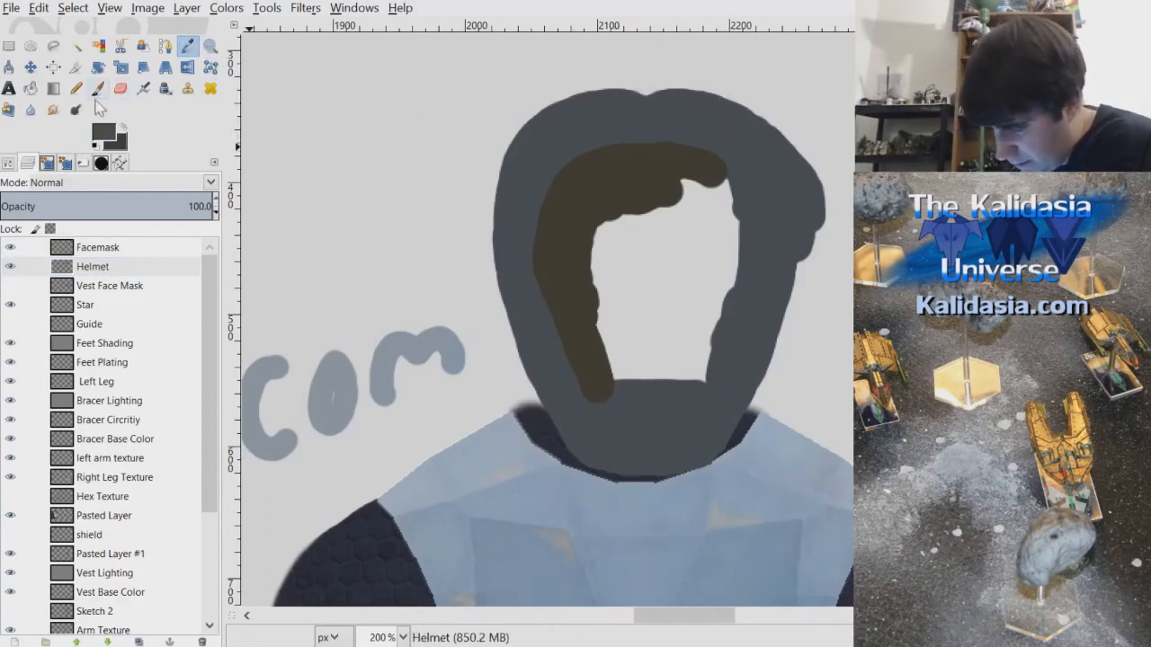
left_click(98, 89)
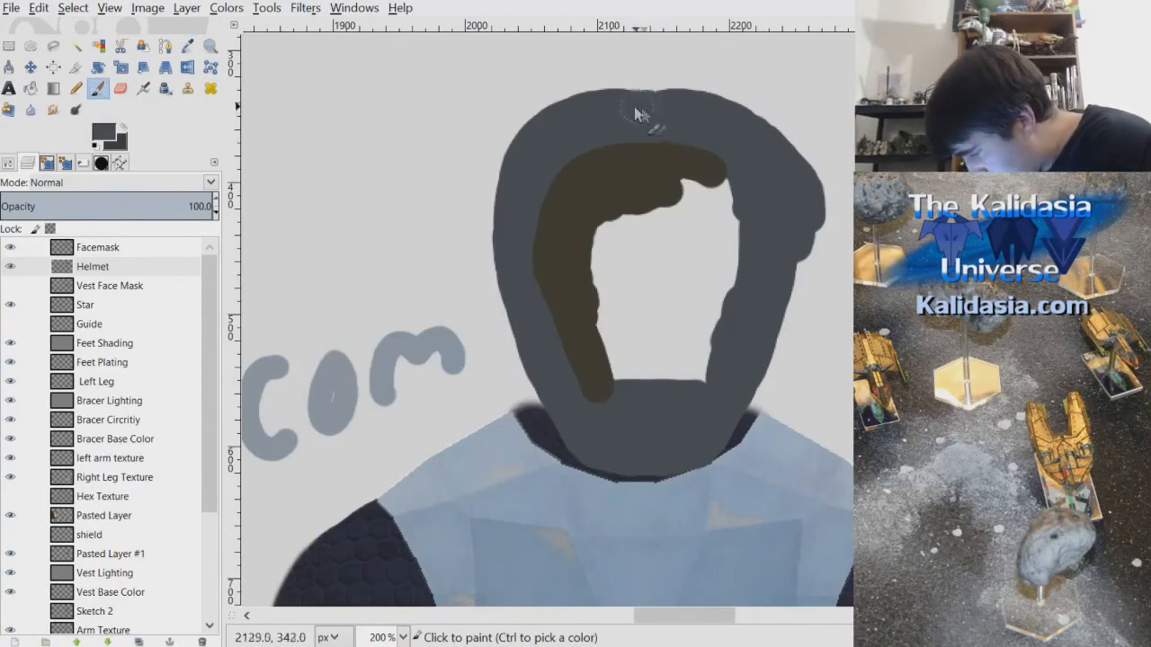
- Fill the shallow dip in the middle of the helmet's top edge with dark grey paint
left_click_drag(641, 116, 688, 116)
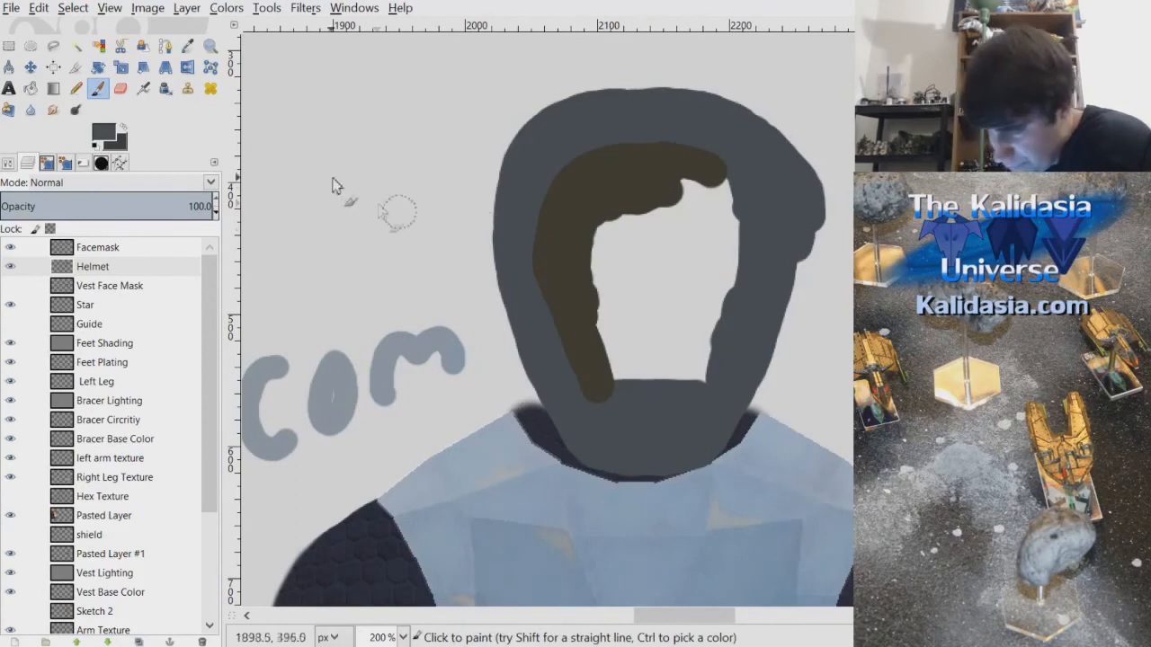
- On the Facemask layer, sample its dark brown and paint the mask's left half solid from the forehead down over the chin area
left_click(126, 250)
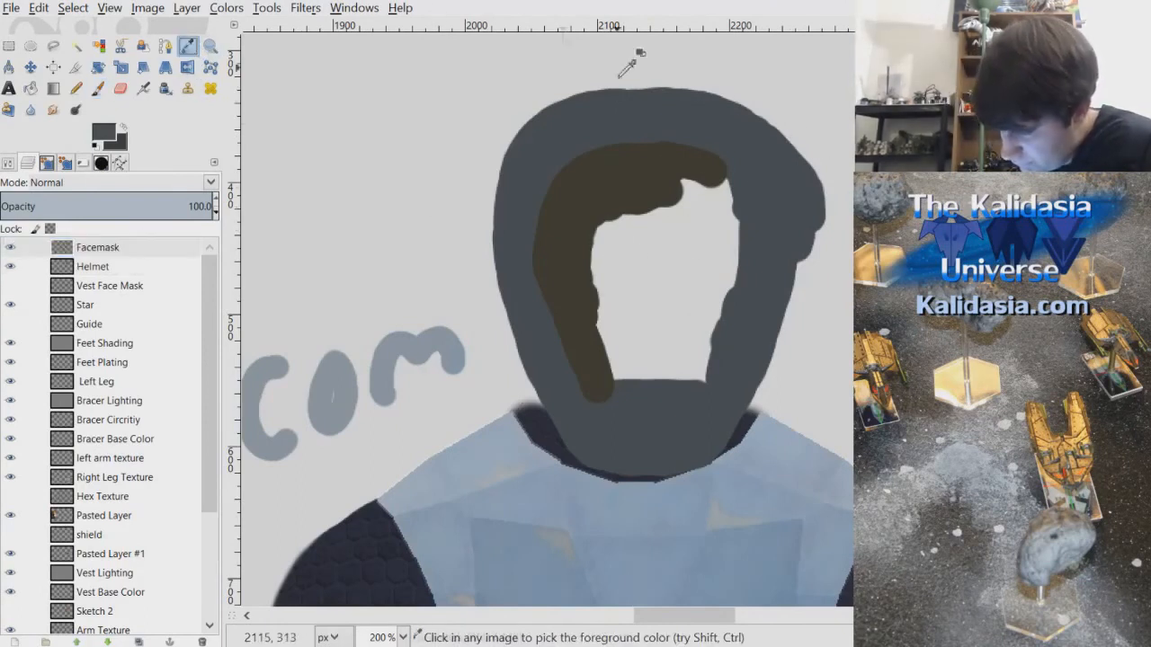
left_click(663, 134, "ctrl")
mouse_move(609, 252)
left_mouse_down()
mouse_move(596, 272)
mouse_move(599, 372)
left_mouse_up()
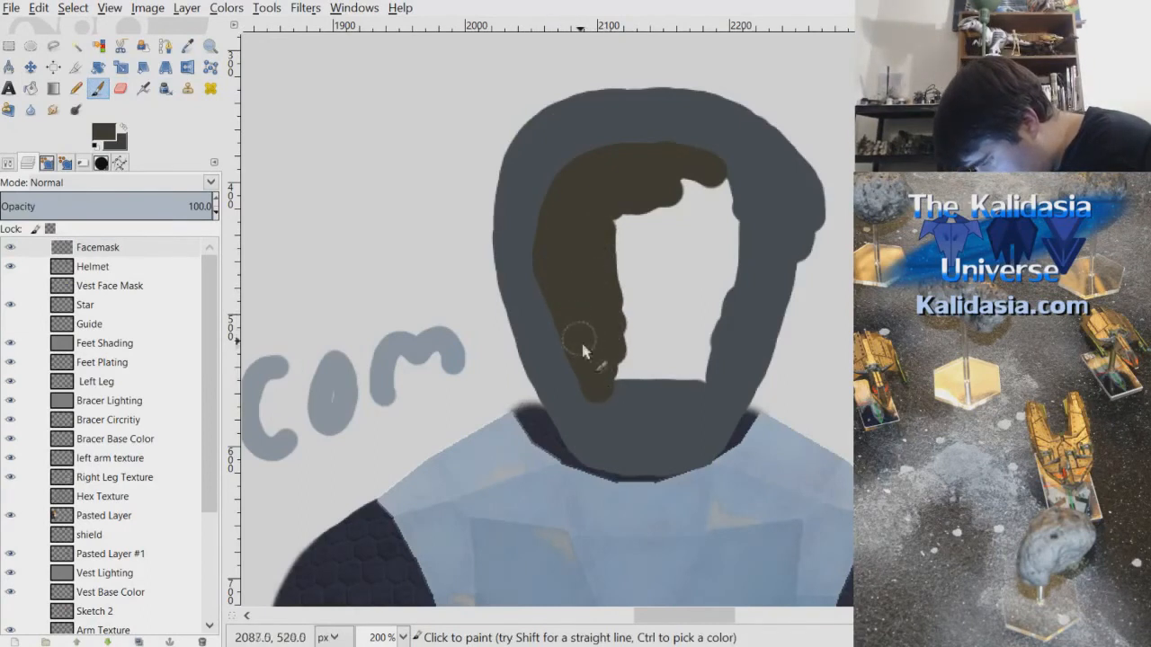
mouse_move(598, 382)
left_mouse_down()
mouse_move(614, 363)
mouse_move(628, 405)
mouse_move(639, 397)
mouse_move(618, 369)
mouse_move(617, 234)
mouse_move(612, 325)
mouse_move(609, 305)
mouse_move(634, 397)
mouse_move(635, 340)
mouse_move(644, 389)
left_mouse_up()
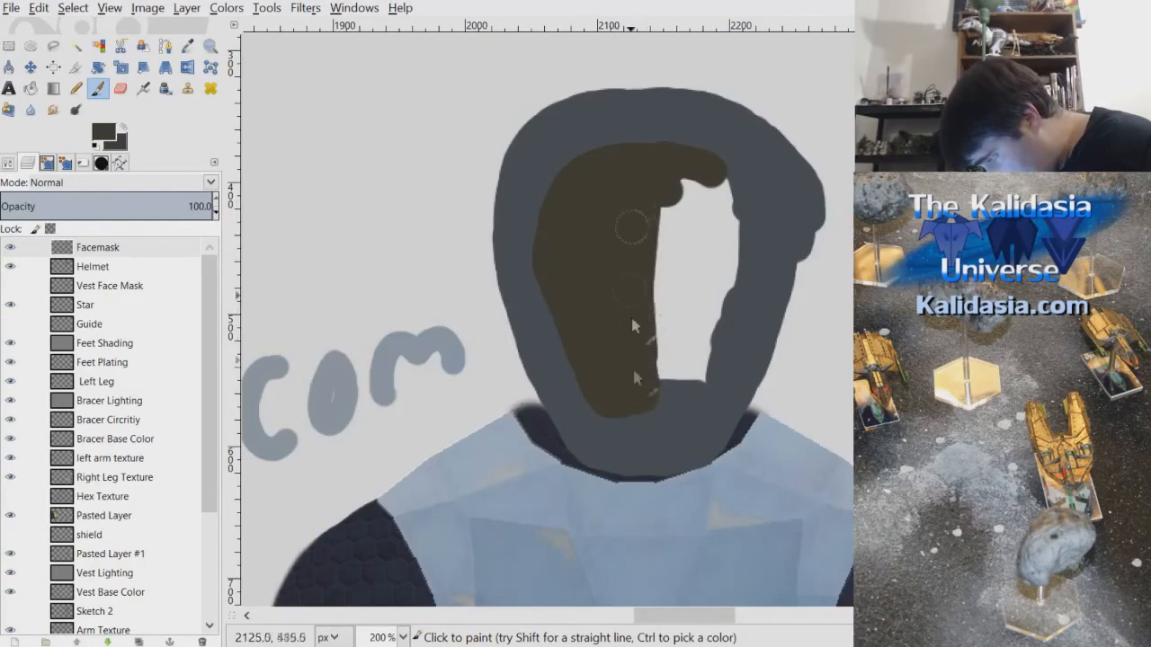
mouse_move(642, 206)
left_mouse_down()
mouse_move(725, 165)
mouse_move(626, 186)
mouse_move(637, 163)
mouse_move(610, 175)
mouse_move(579, 283)
left_mouse_up()
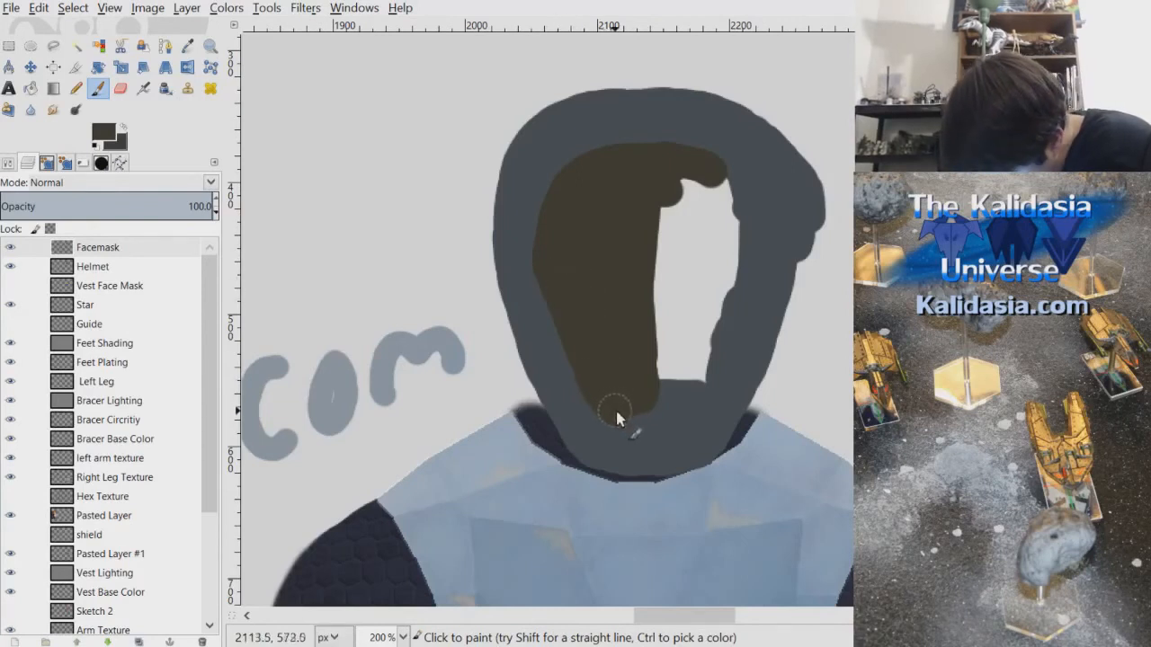
mouse_move(630, 403)
left_mouse_down()
mouse_move(642, 419)
mouse_move(642, 389)
left_mouse_up()
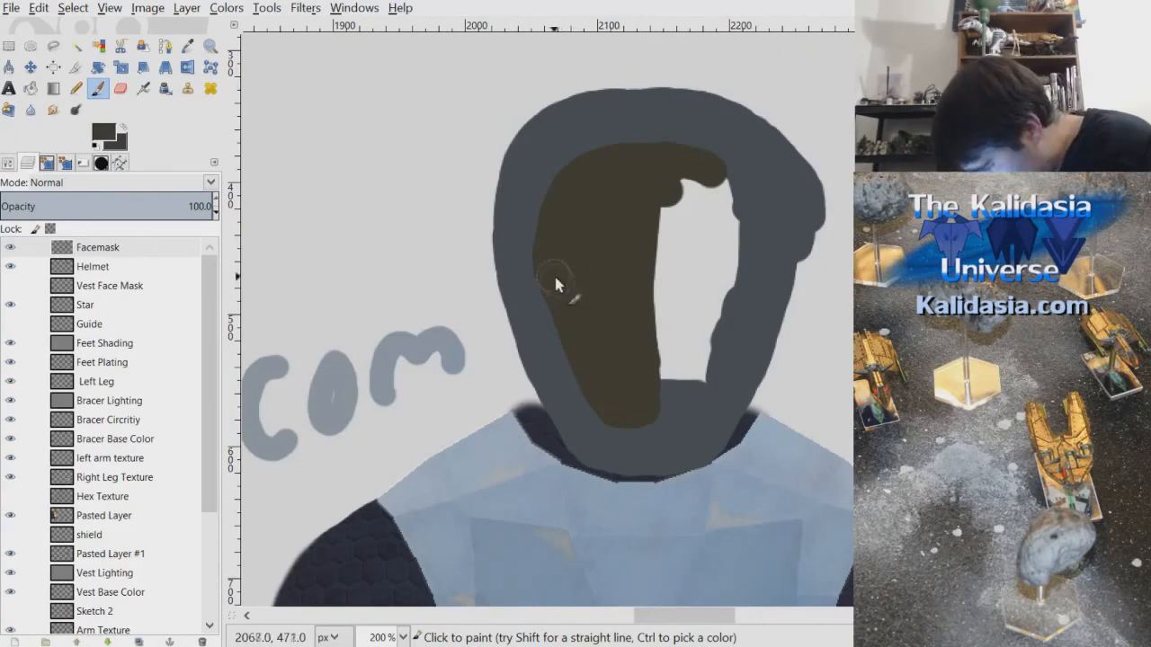
left_click_drag(670, 364, 620, 490)
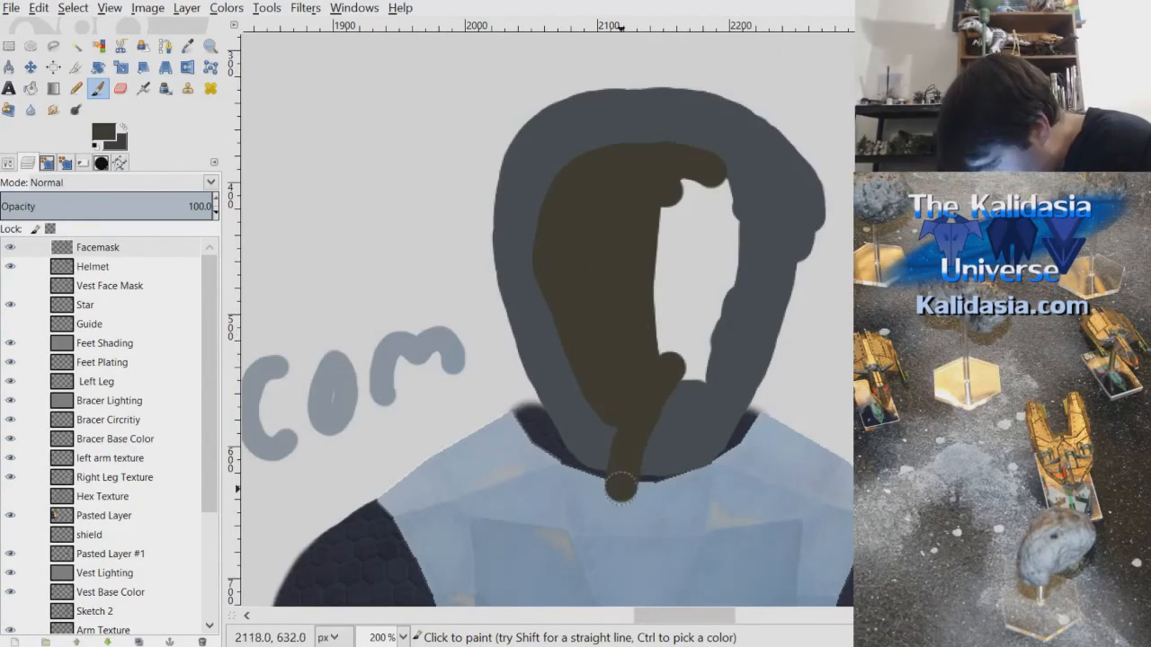
key("ctrl+z")
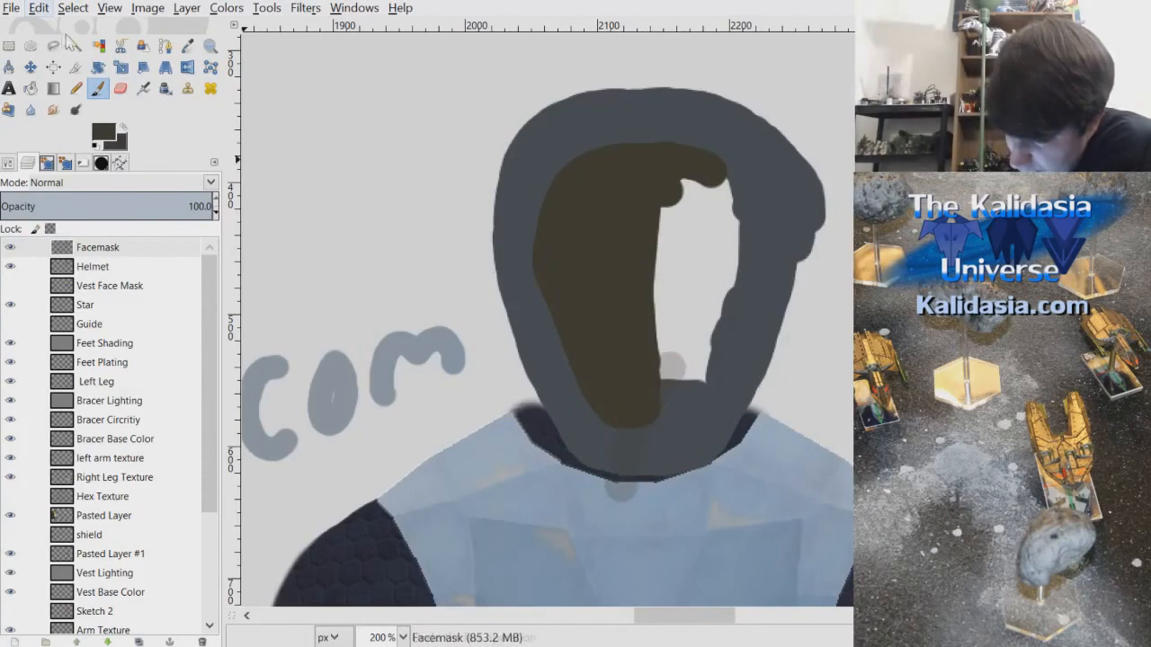
scroll(652, 318, "up", 2)
scroll(749, 300, "down", 2)
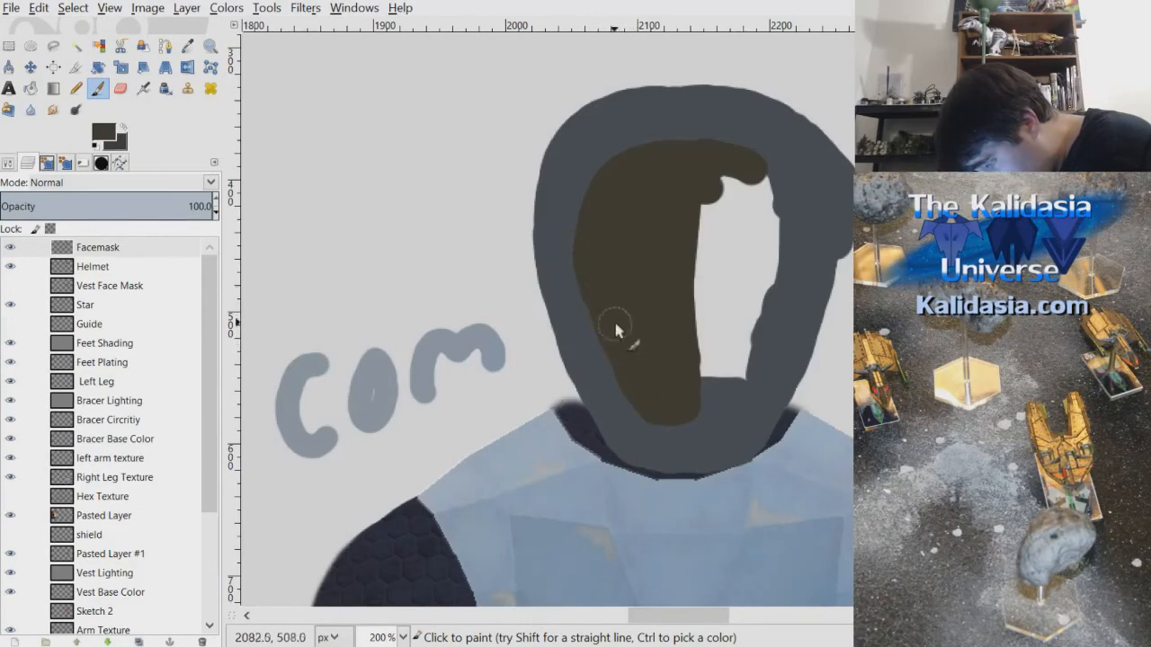
- Refine the facemask's outline by erasing and repainting its left edge and extending its lower end past the helmet's centre
left_click(120, 87)
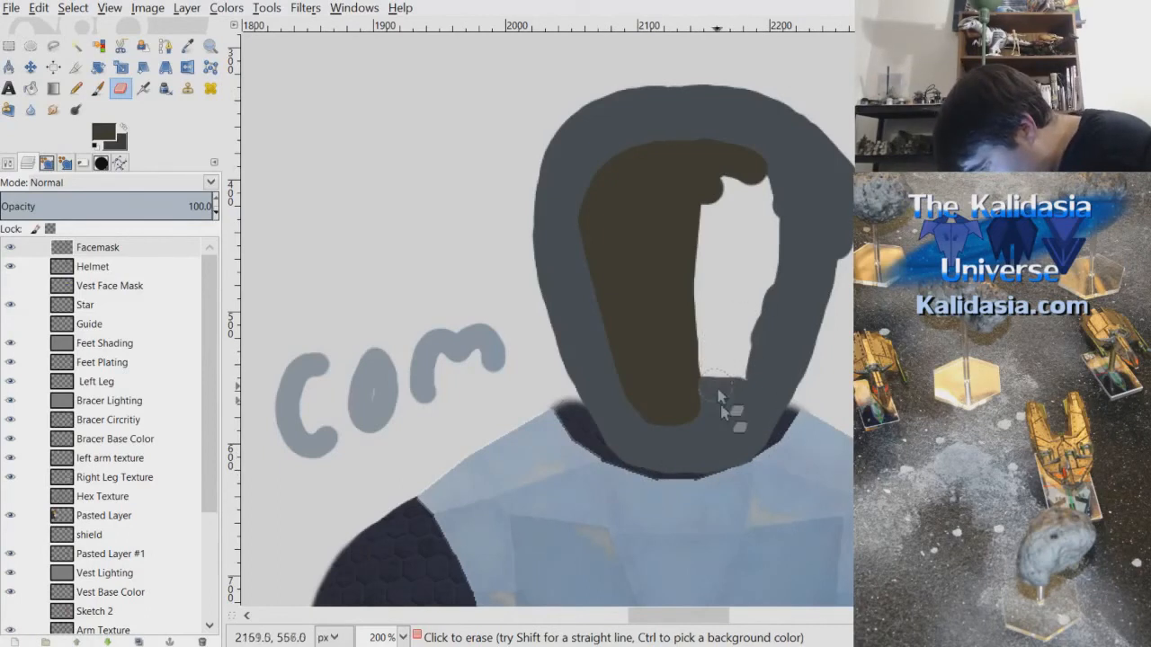
key("p")
mouse_move(706, 383)
left_mouse_down()
mouse_move(694, 388)
mouse_move(703, 416)
left_mouse_up()
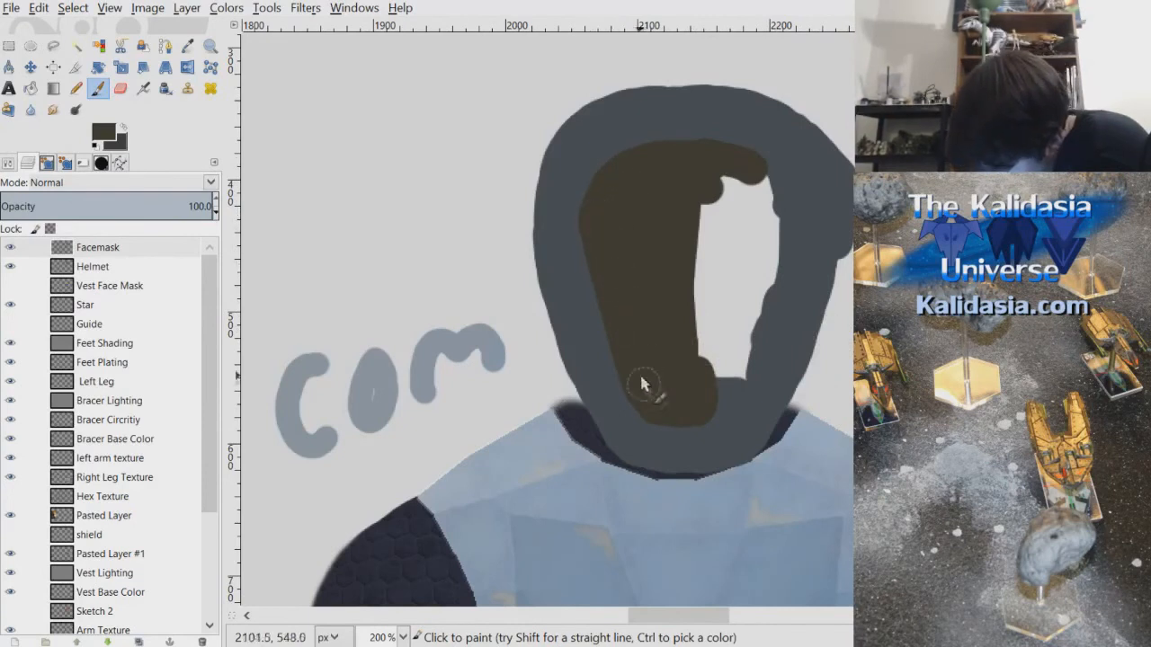
mouse_move(607, 314)
left_mouse_down()
mouse_move(640, 397)
mouse_move(591, 272)
left_mouse_up()
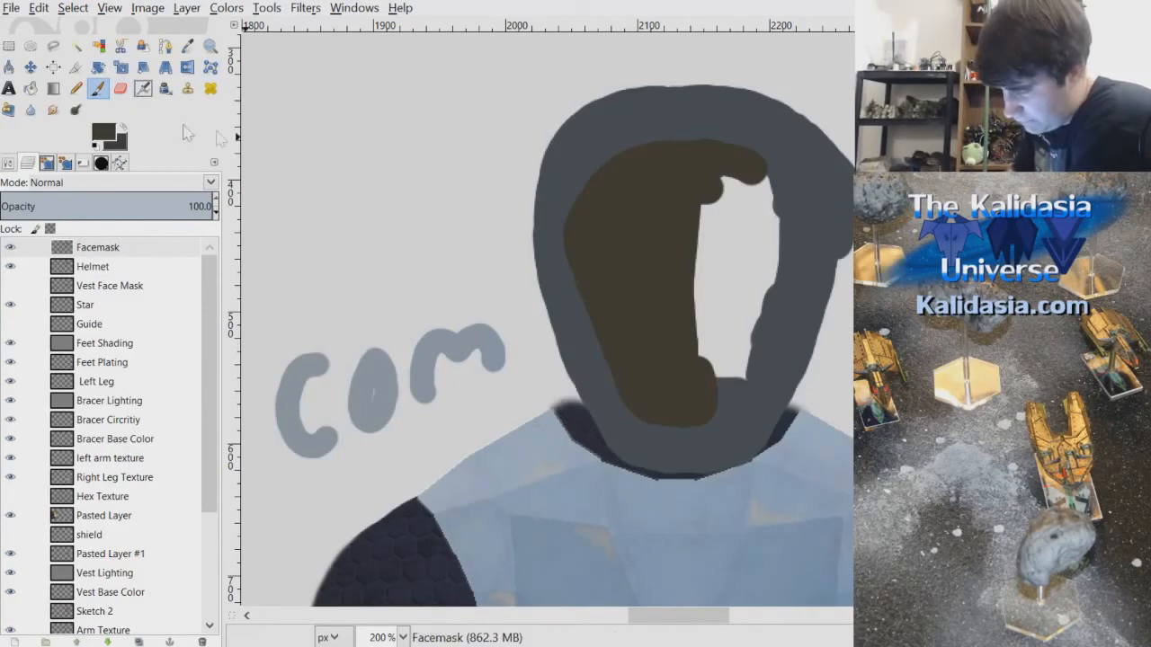
key("shift+e")
left_click_drag(562, 290, 606, 419)
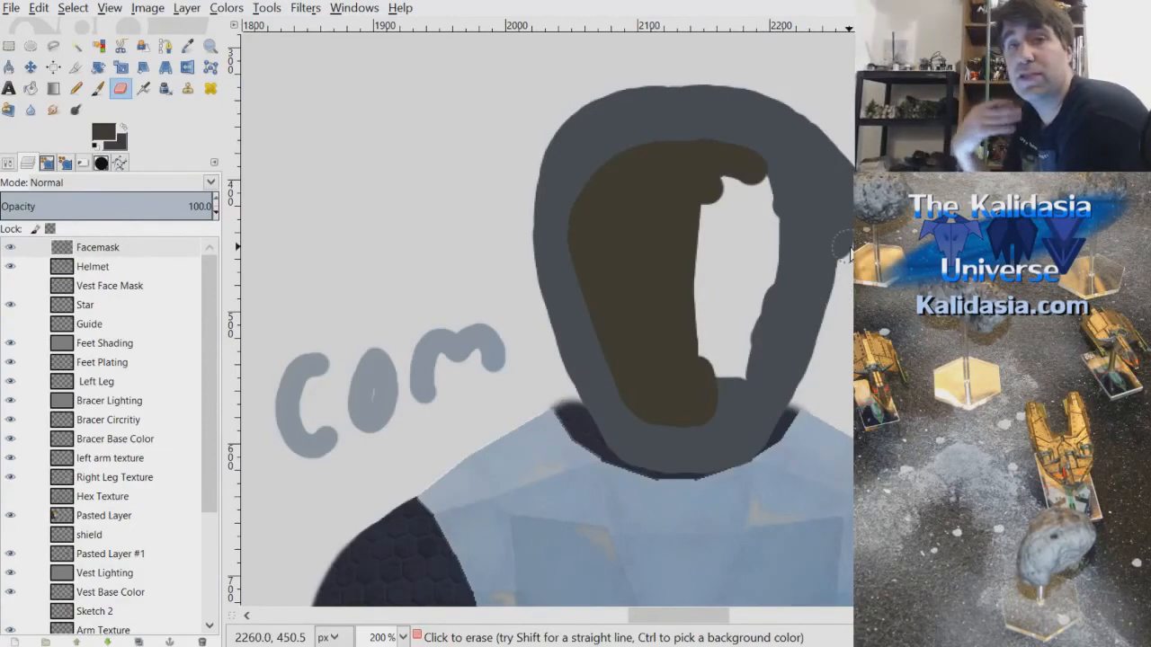
- Select the left half of the facemask with a rectangle ending at the helmet's vertical centre line
left_click_drag(706, 617, 717, 625)
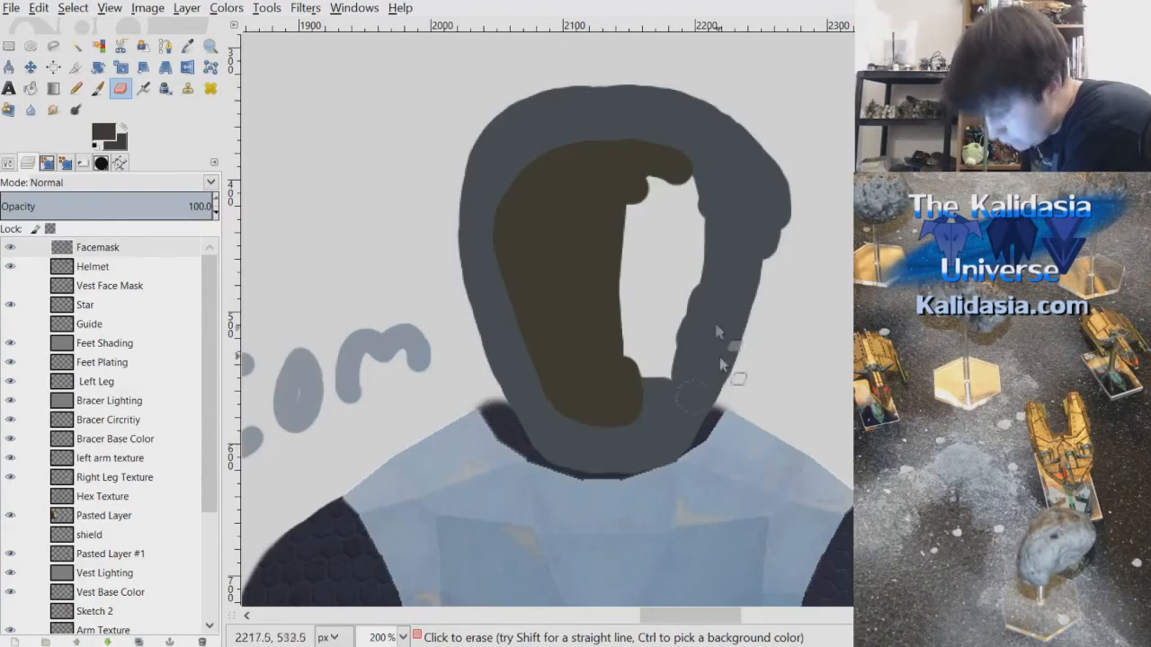
key("r")
mouse_move(490, 84)
left_mouse_down()
mouse_move(557, 483)
mouse_move(618, 485)
left_mouse_up()
left_click_drag(619, 484, 618, 483)
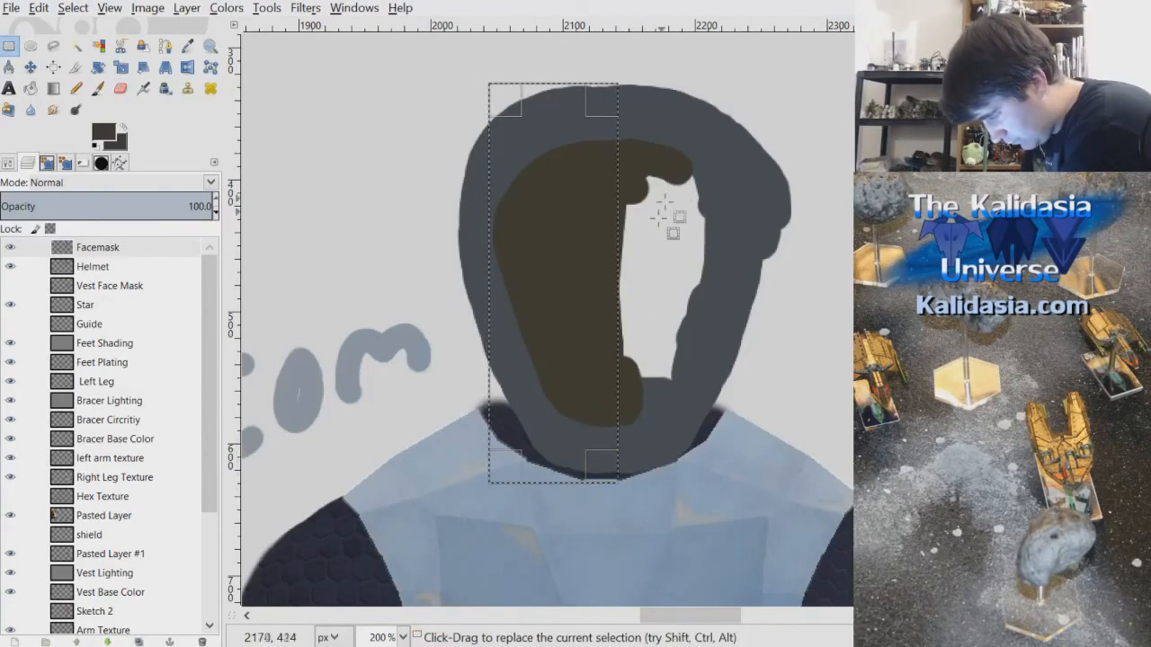
left_click(39, 7)
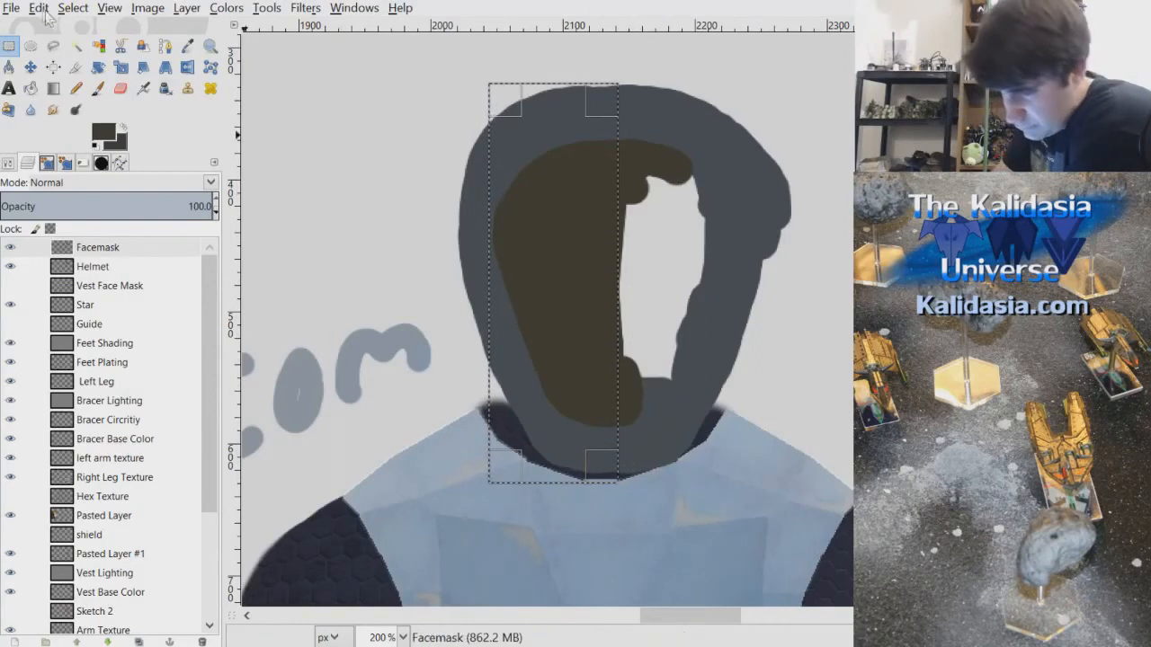
left_click(81, 153)
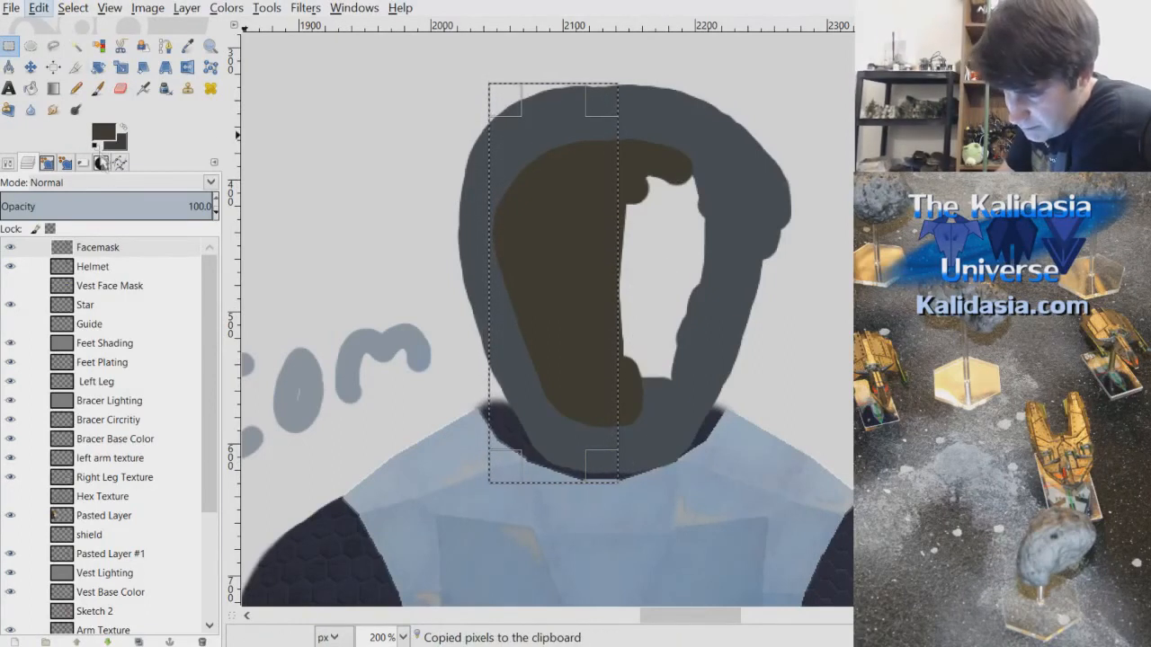
key("ctrl+v")
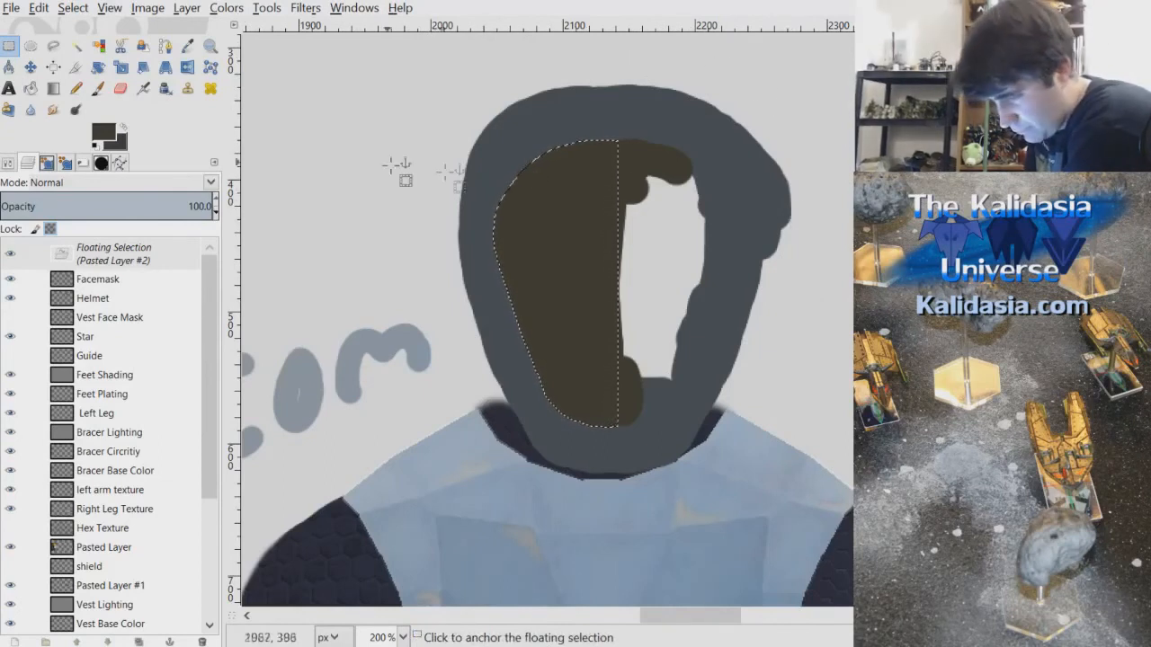
left_click(39, 9)
left_click(56, 27)
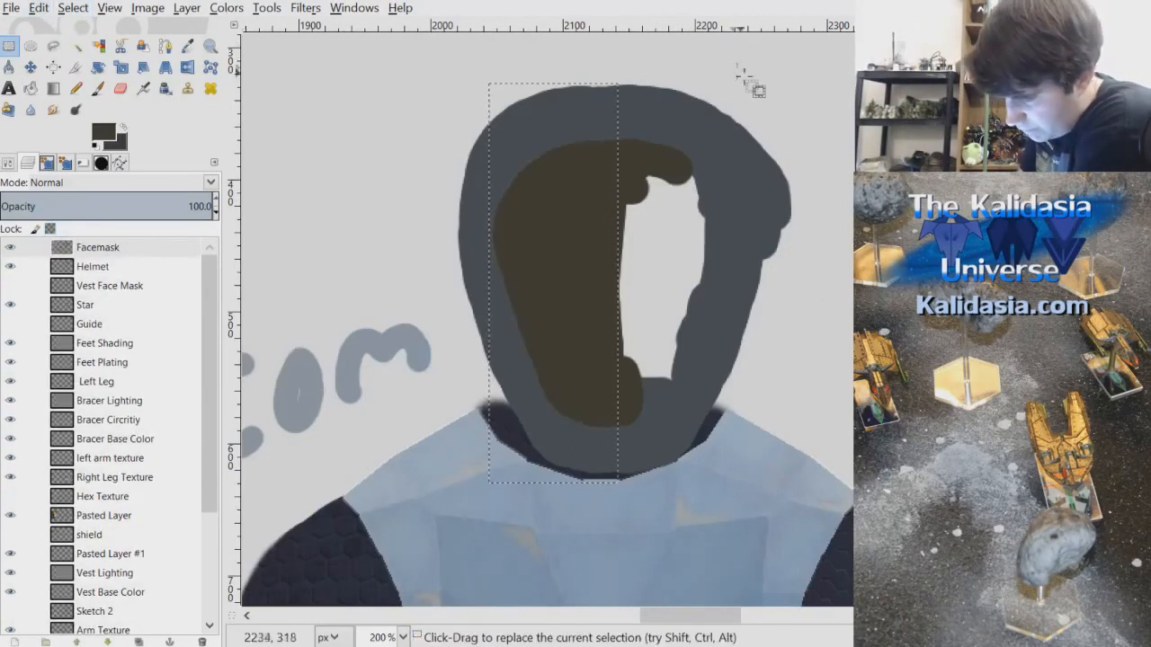
- Invert the selection, erase the facemask paint beyond the centre line, and invert the selection back to the left half
left_click(73, 8)
left_click(120, 93)
mouse_move(670, 162)
left_mouse_down()
mouse_move(663, 226)
mouse_move(640, 238)
mouse_move(635, 166)
mouse_move(626, 447)
mouse_move(625, 195)
mouse_move(688, 192)
left_mouse_up()
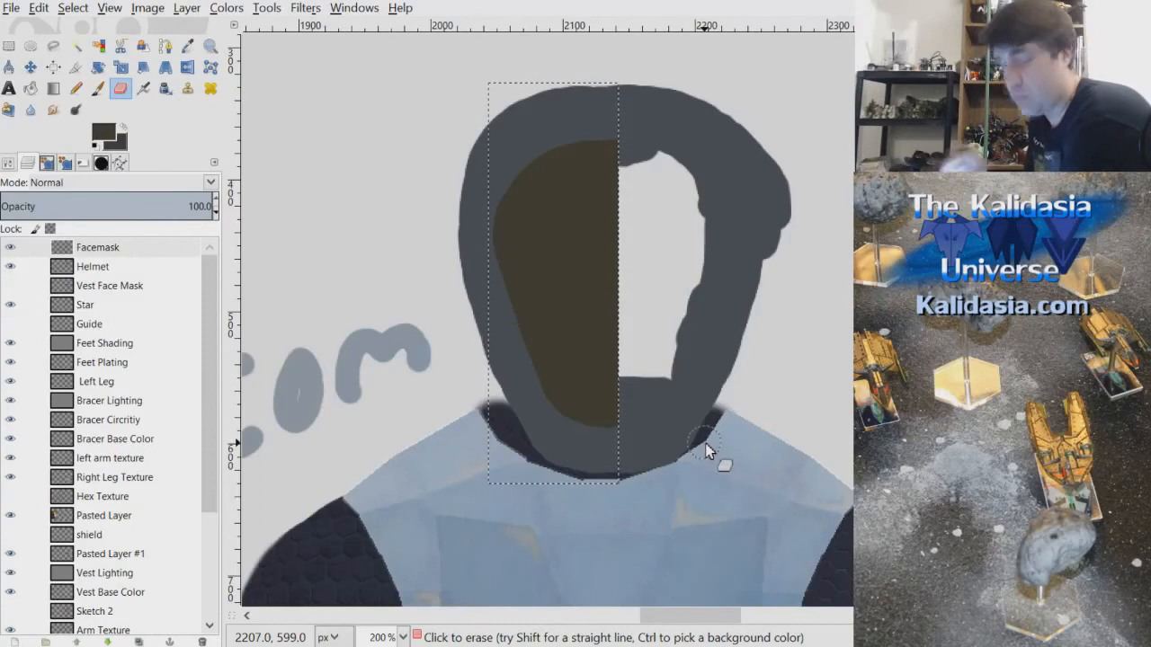
left_click(72, 7)
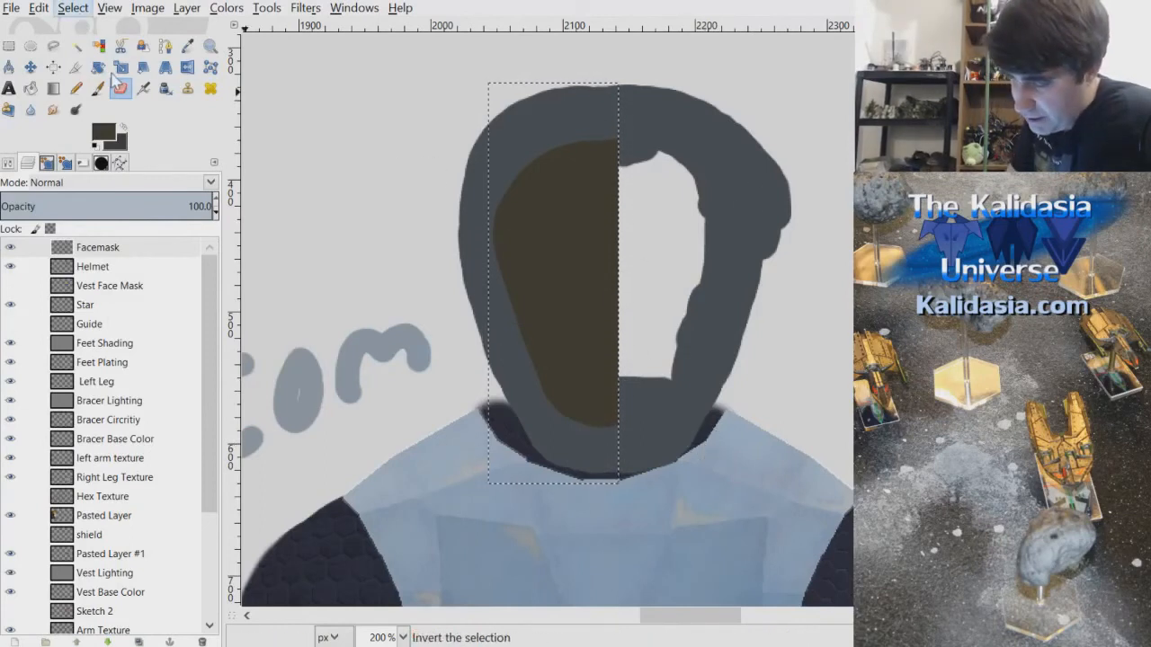
- Copy and paste the facemask's left half, and flip the pasted copy horizontally
key("ctrl+c")
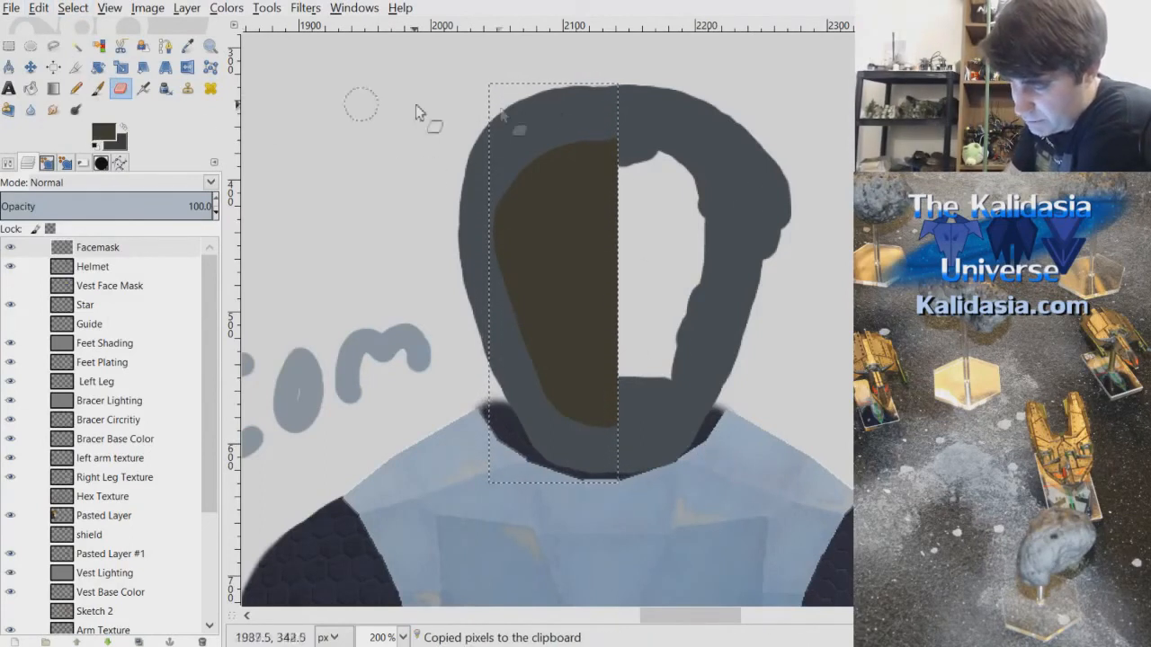
key("ctrl+v")
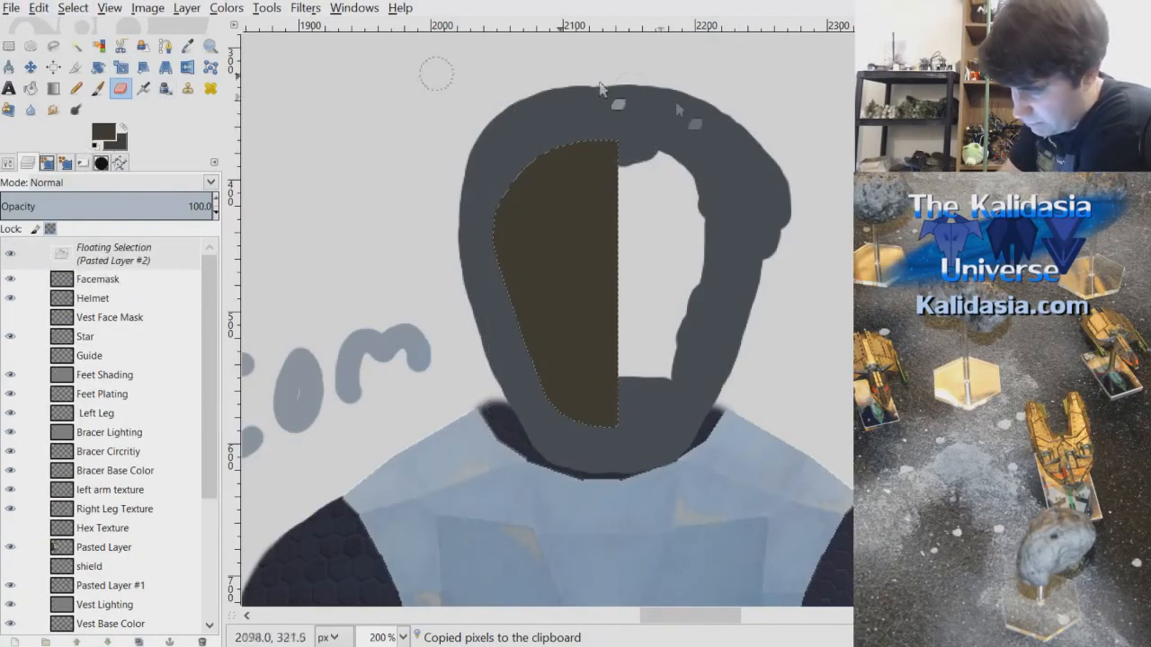
left_click(188, 9)
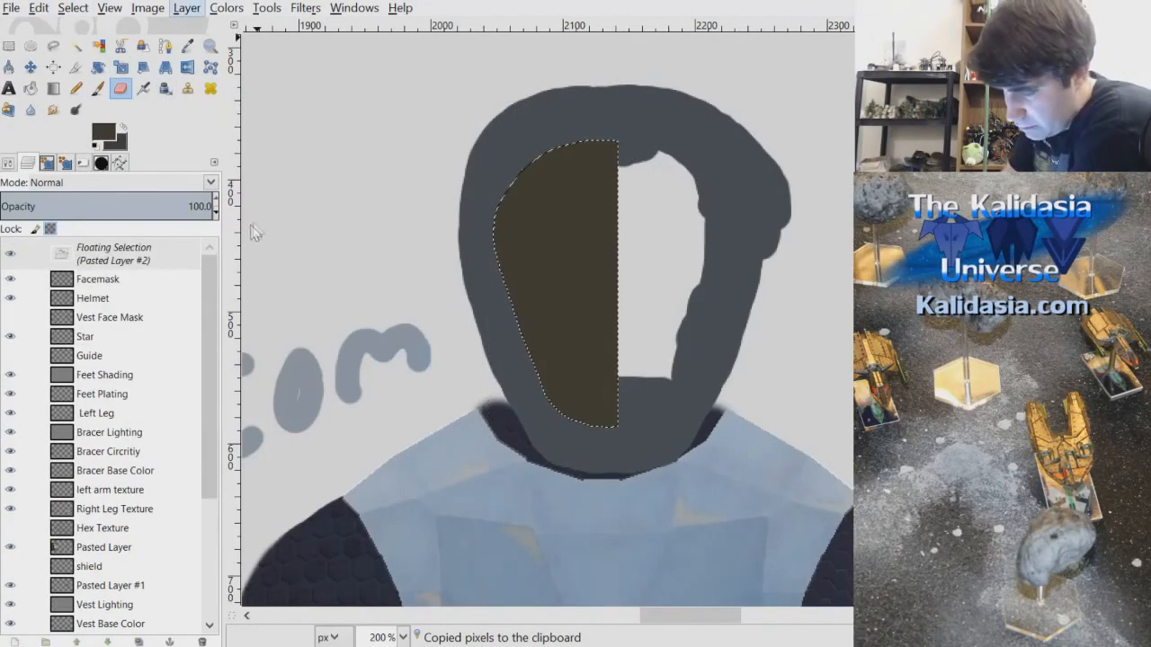
left_click(520, 224)
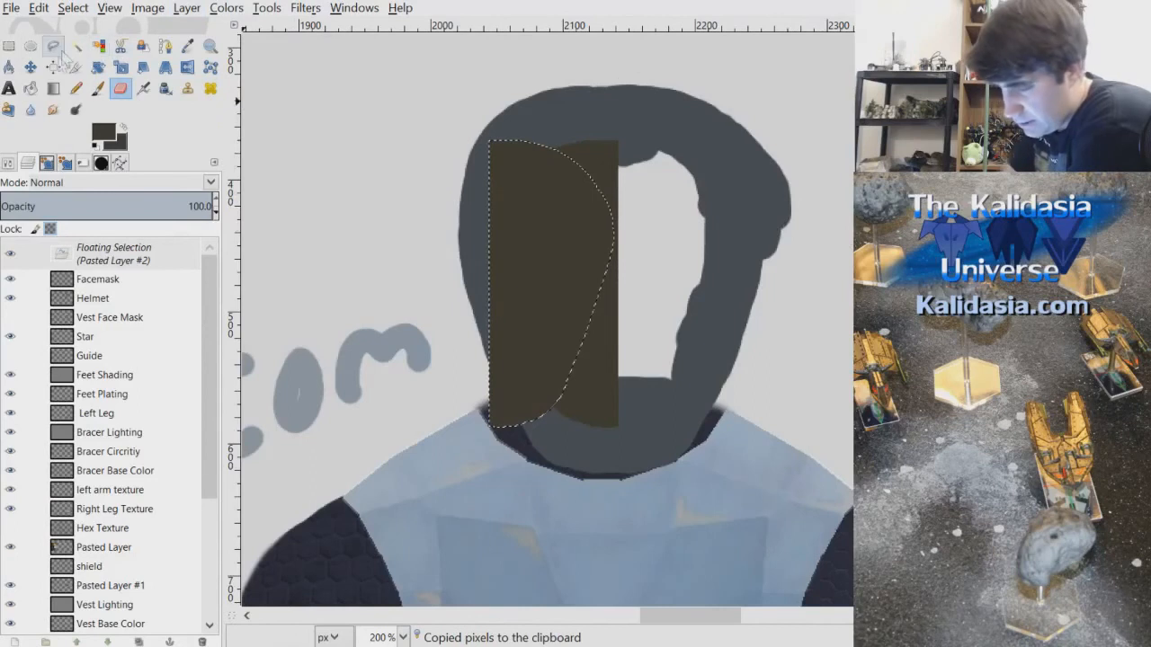
- Move the flipped half against the original at the centre line to complete a symmetrical facemask, and anchor it
left_click(30, 68)
left_click_drag(534, 264, 667, 270)
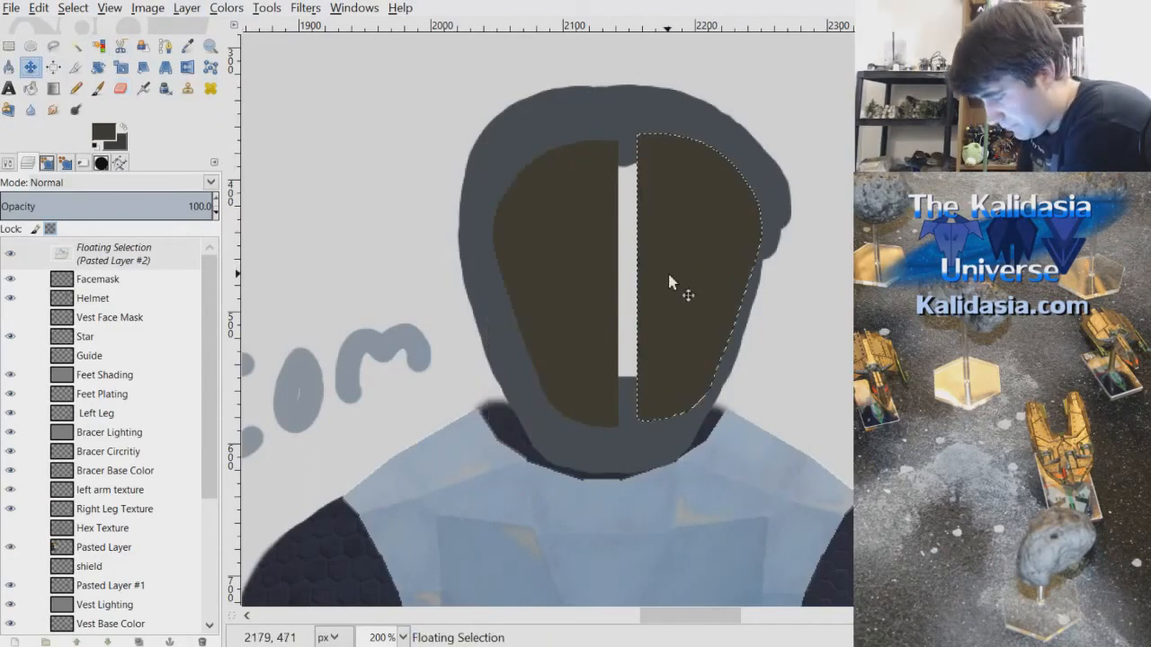
scroll(667, 270, "up", 1)
scroll(688, 269, "up", 2)
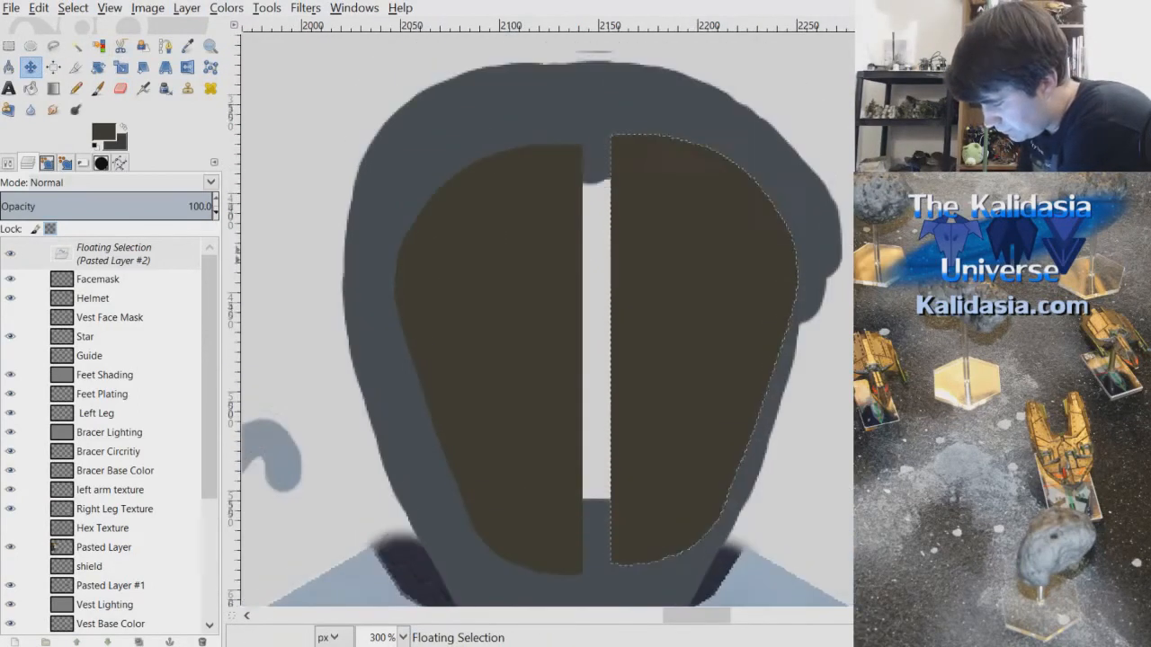
left_click_drag(689, 234, 661, 245)
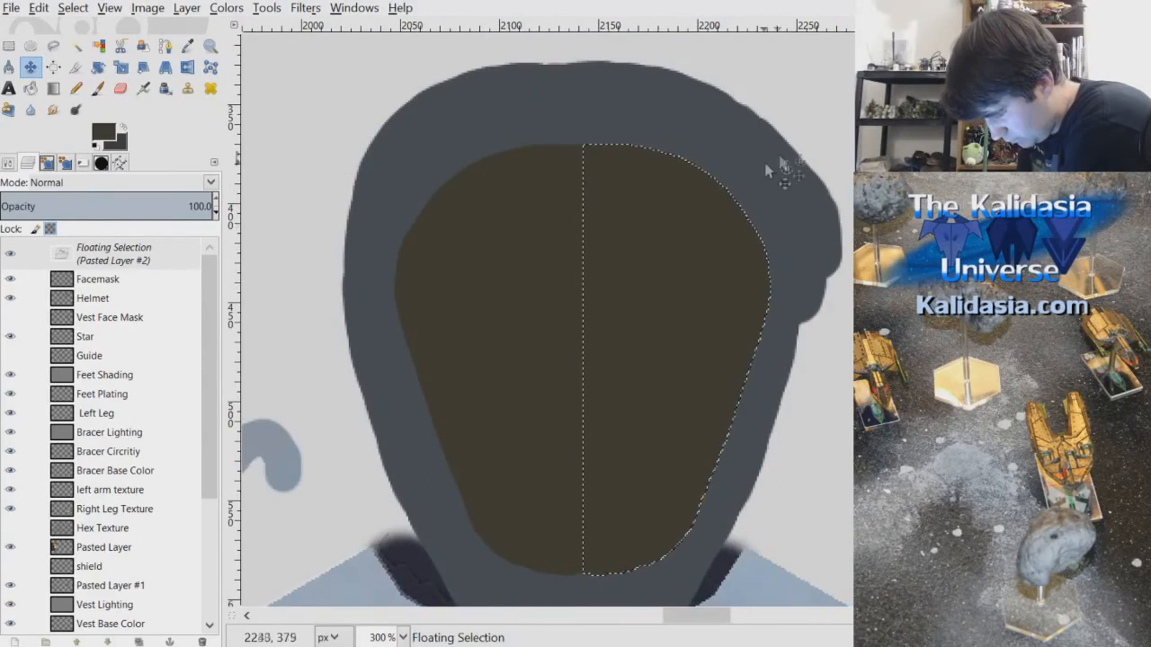
left_click(788, 151)
- Examine the completed facemask and helmet against the whole figure and close up
scroll(788, 151, "down", 5)
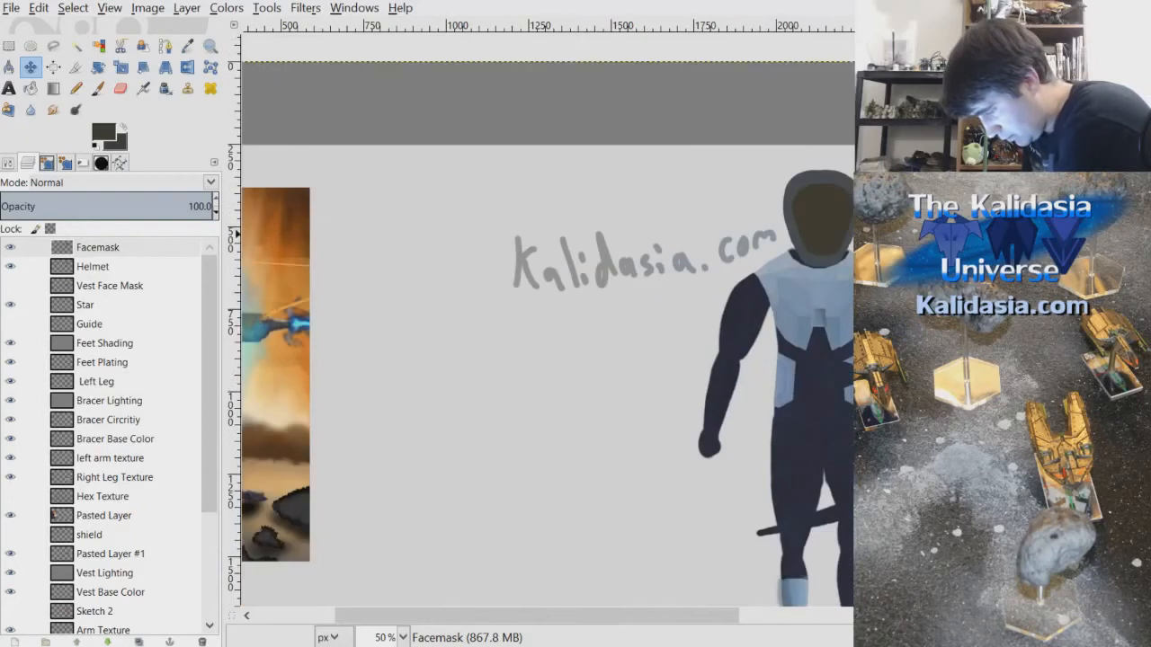
left_click_drag(706, 618, 786, 636)
scroll(779, 323, "down", 2)
scroll(781, 325, "up", 1)
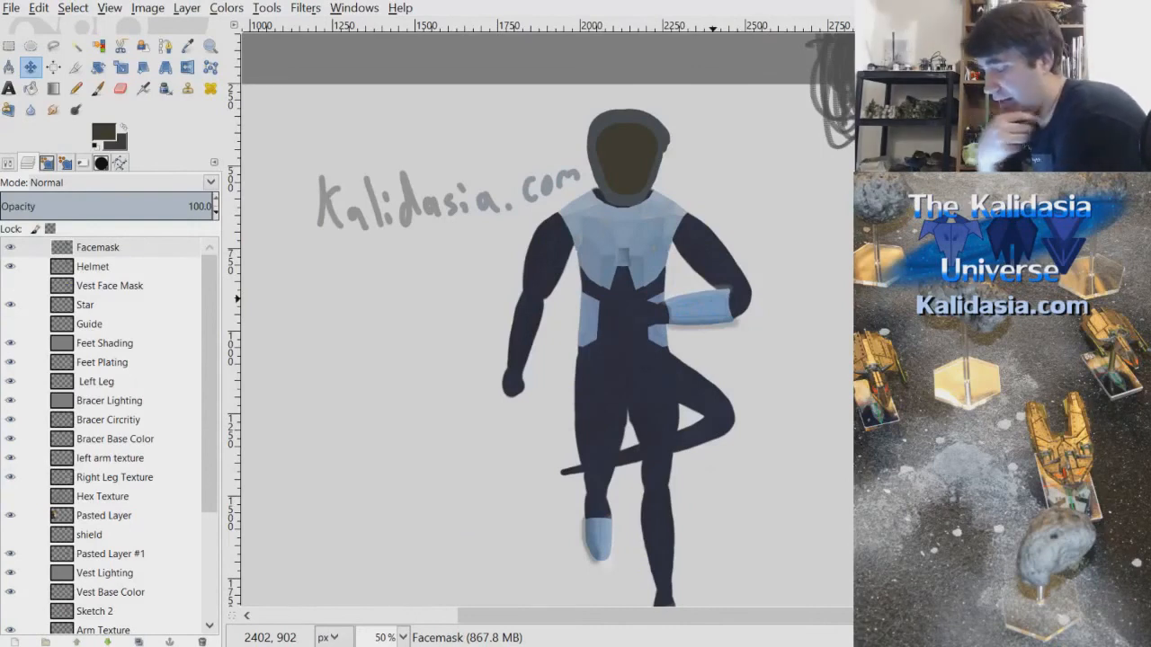
mouse_move(728, 617)
left_mouse_down()
mouse_move(530, 615)
mouse_move(725, 619)
mouse_move(831, 635)
left_mouse_up()
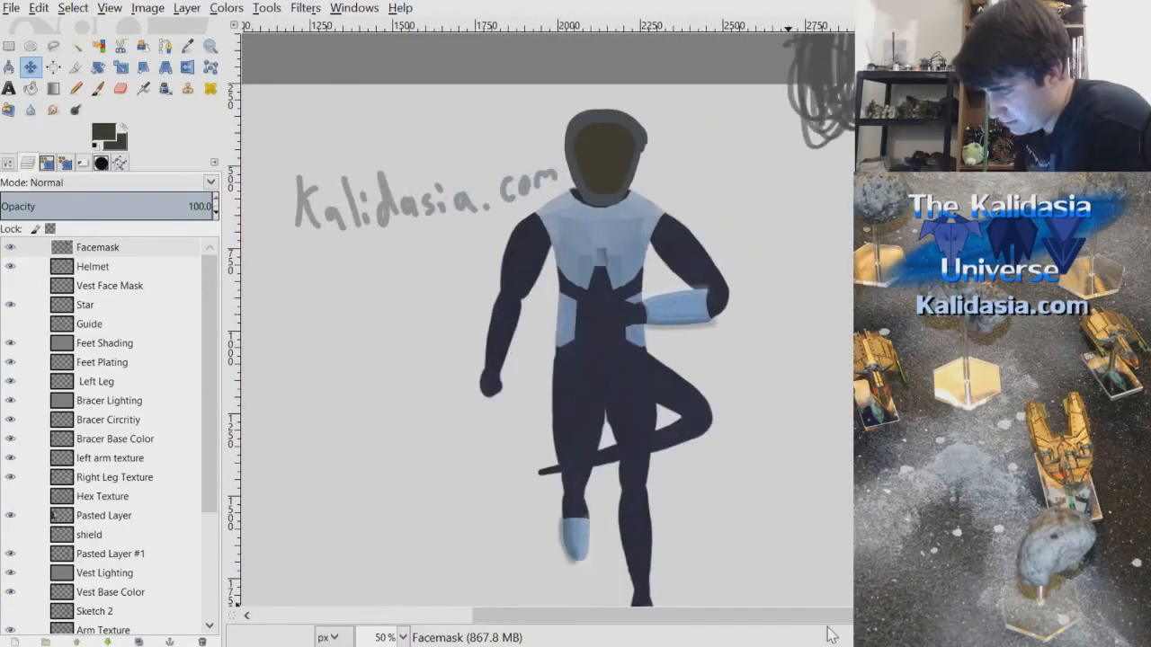
key("1")
scroll(548, 319, "up", 5)
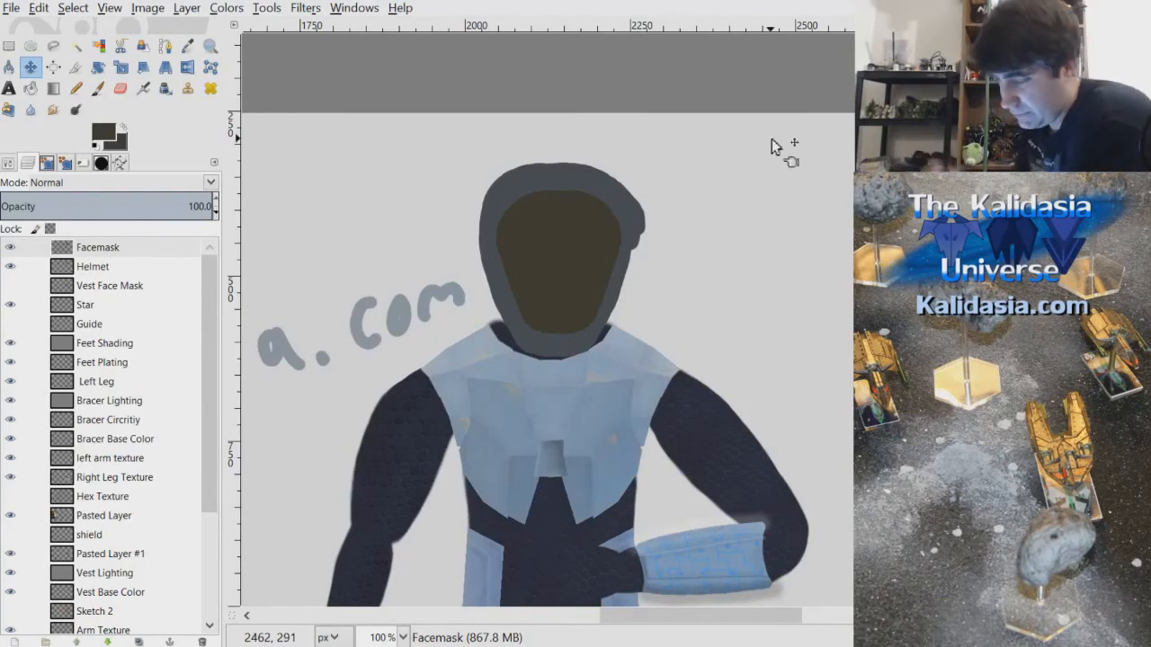
- Save the Alendar.xcf image
key("ctrl+s")
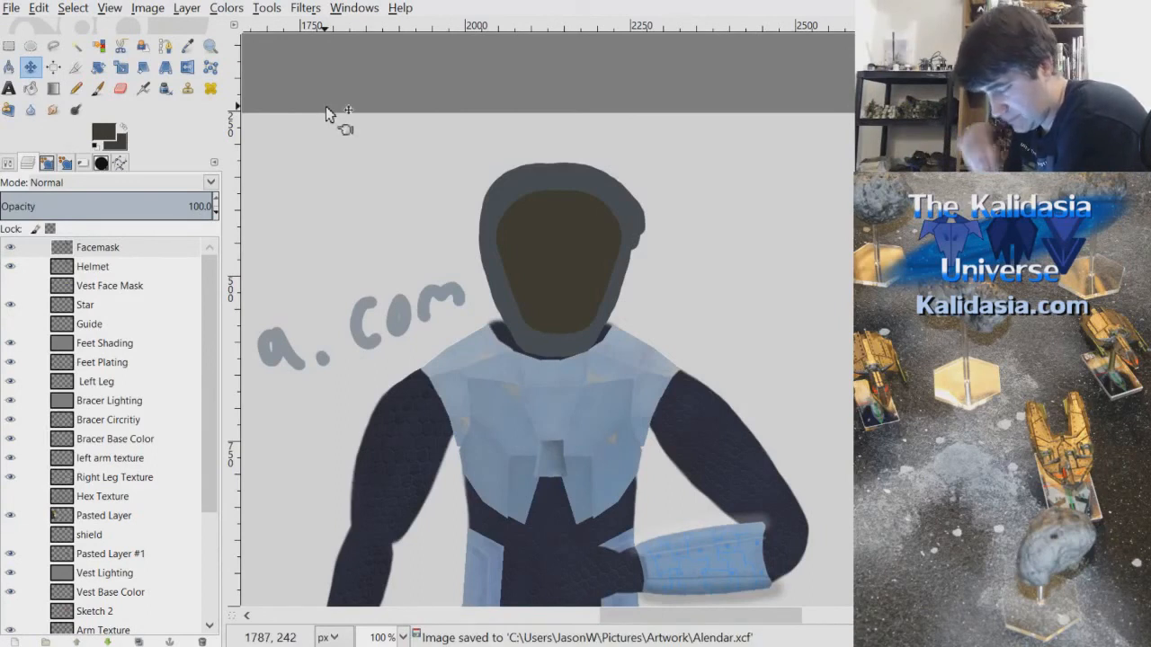
scroll(508, 301, "up", 1)
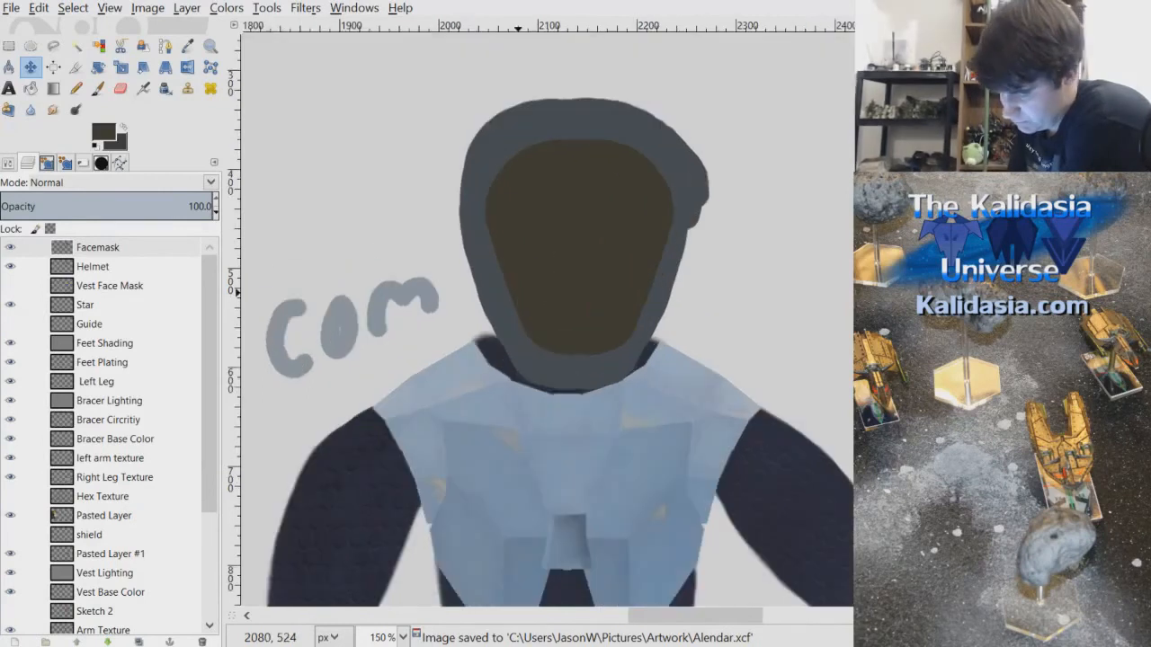
scroll(618, 306, "down", 1)
scroll(641, 261, "up", 1)
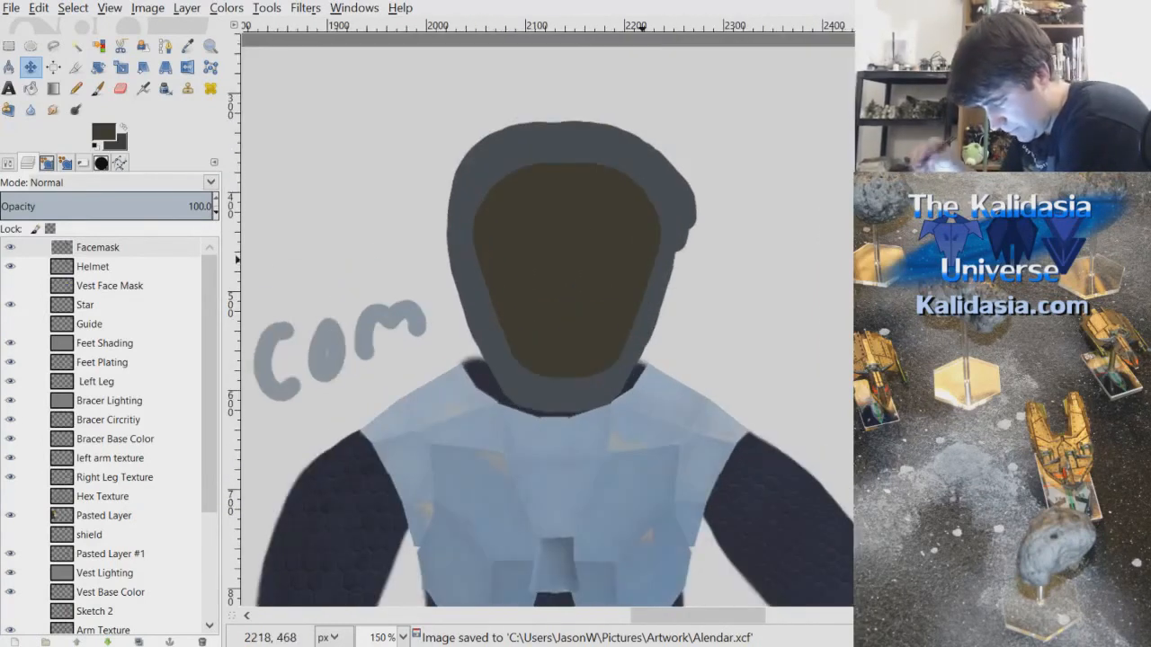
- Erase along the facemask's lower edge above the chin to refine its curve
scroll(642, 260, "down", 4)
scroll(642, 260, "up", 2)
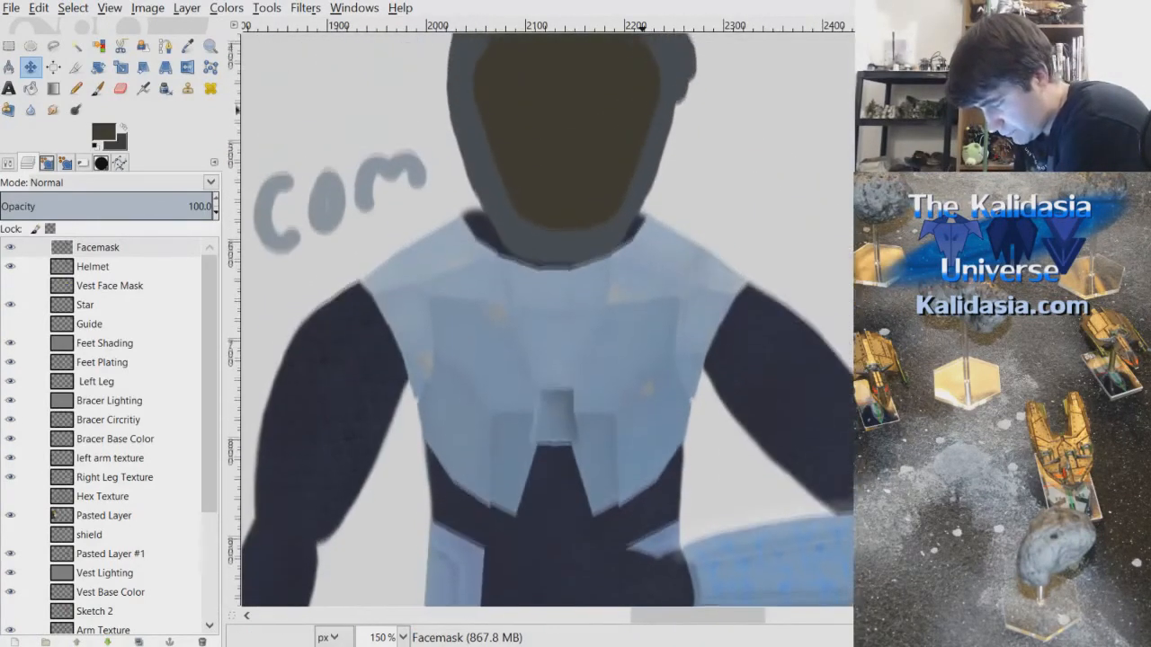
scroll(642, 260, "up", 2)
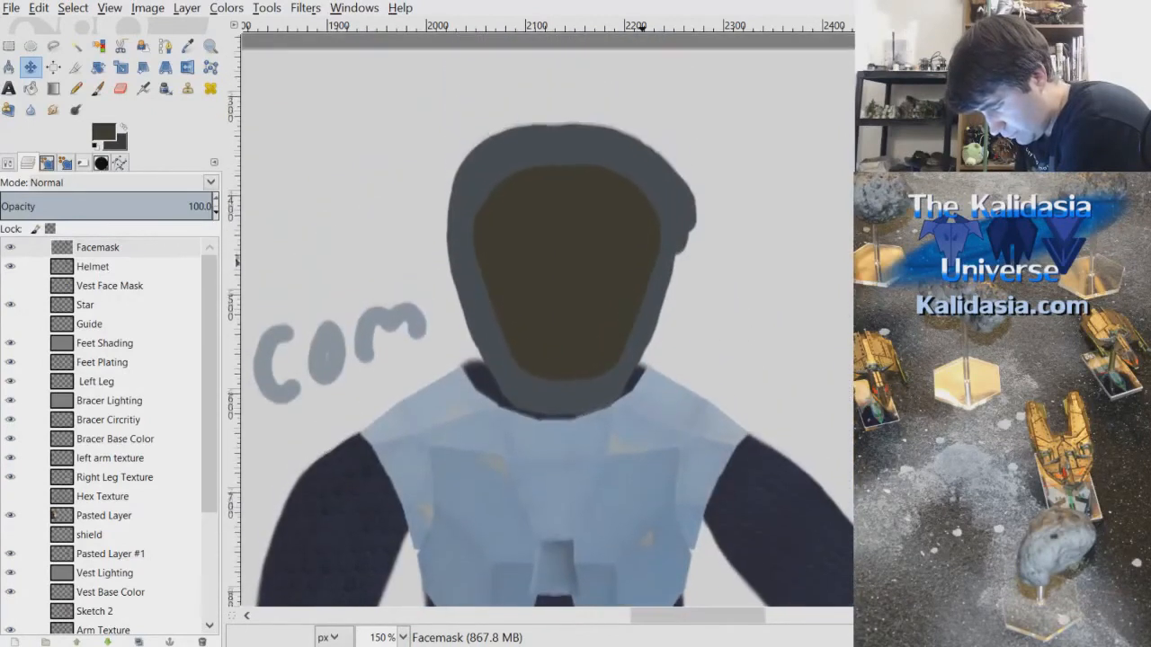
scroll(642, 258, "down", 1)
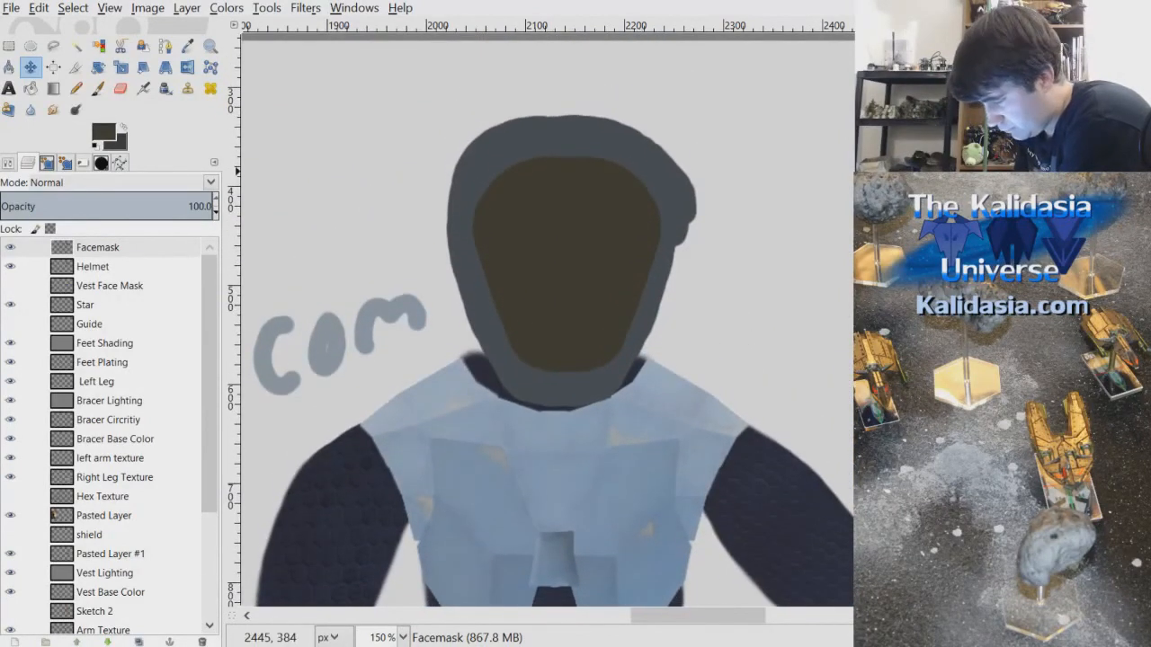
scroll(663, 264, "up", 1)
left_click_drag(731, 615, 718, 623)
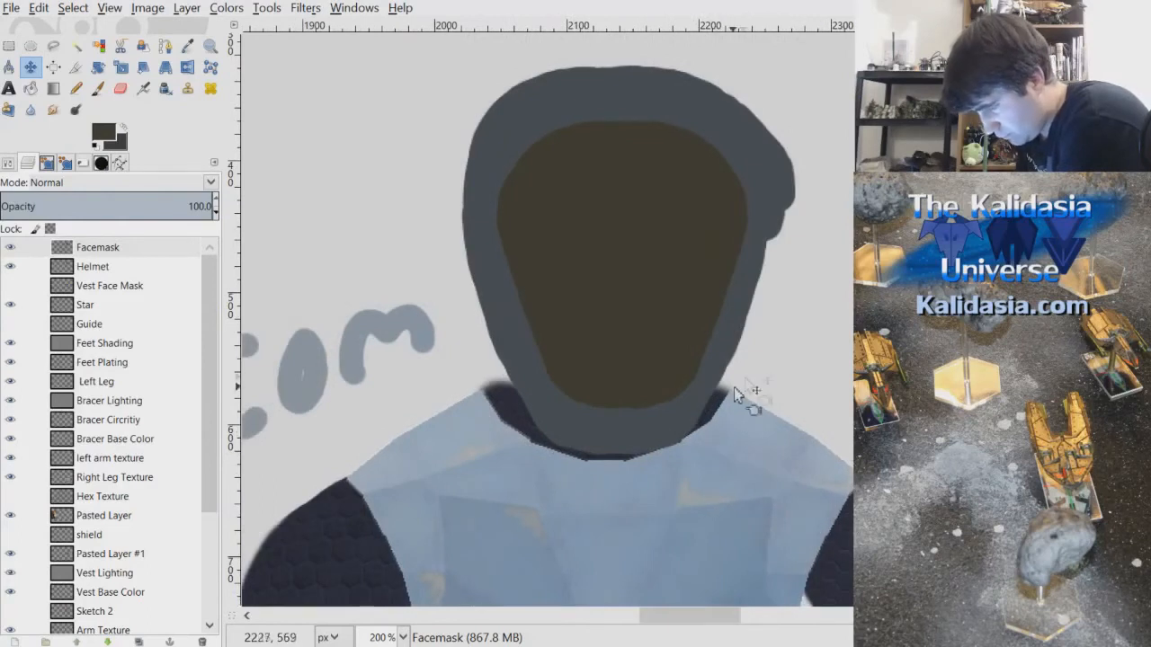
key("shift+e")
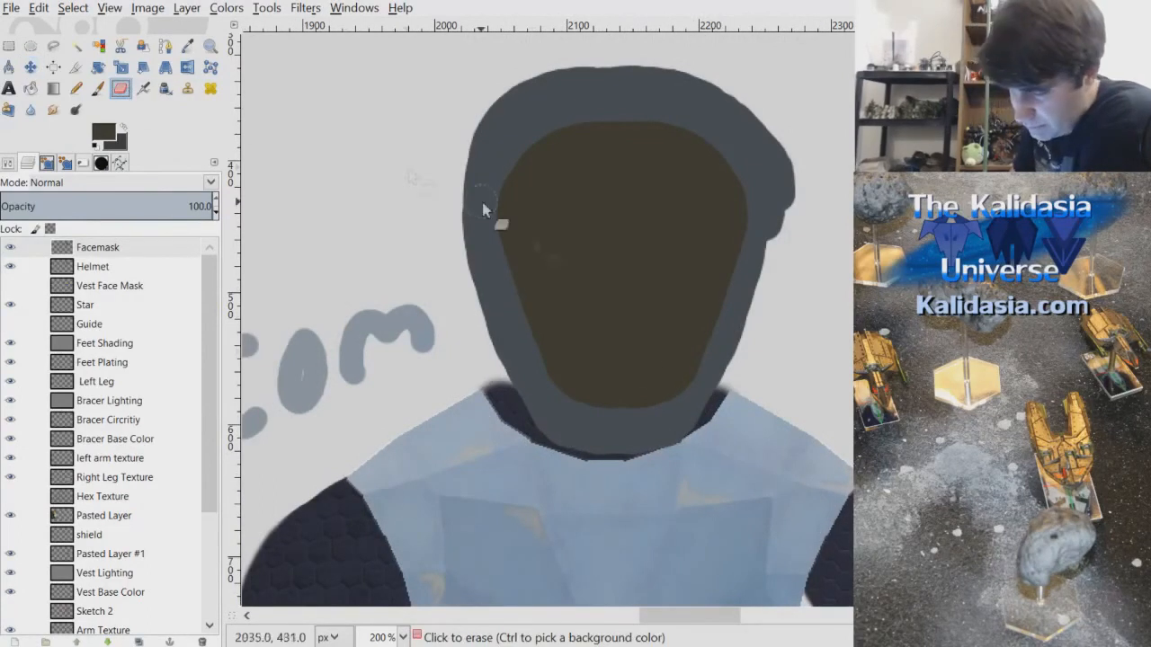
scroll(644, 373, "up", 1)
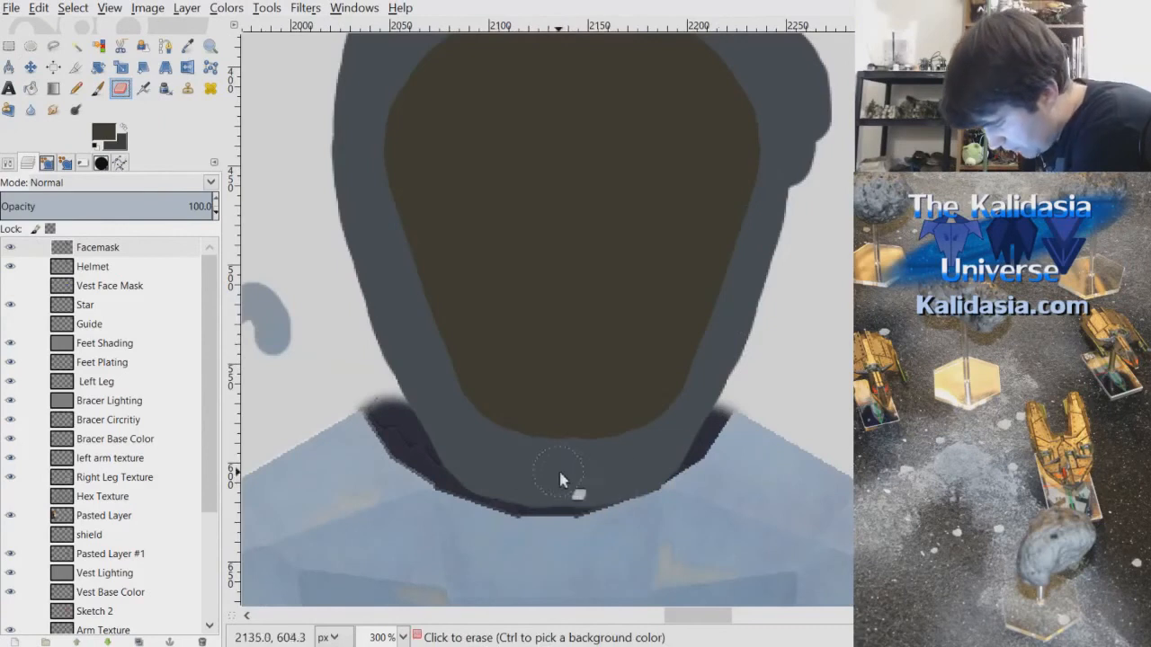
mouse_move(582, 465)
left_mouse_down()
mouse_move(566, 464)
mouse_move(636, 456)
mouse_move(694, 427)
left_mouse_up()
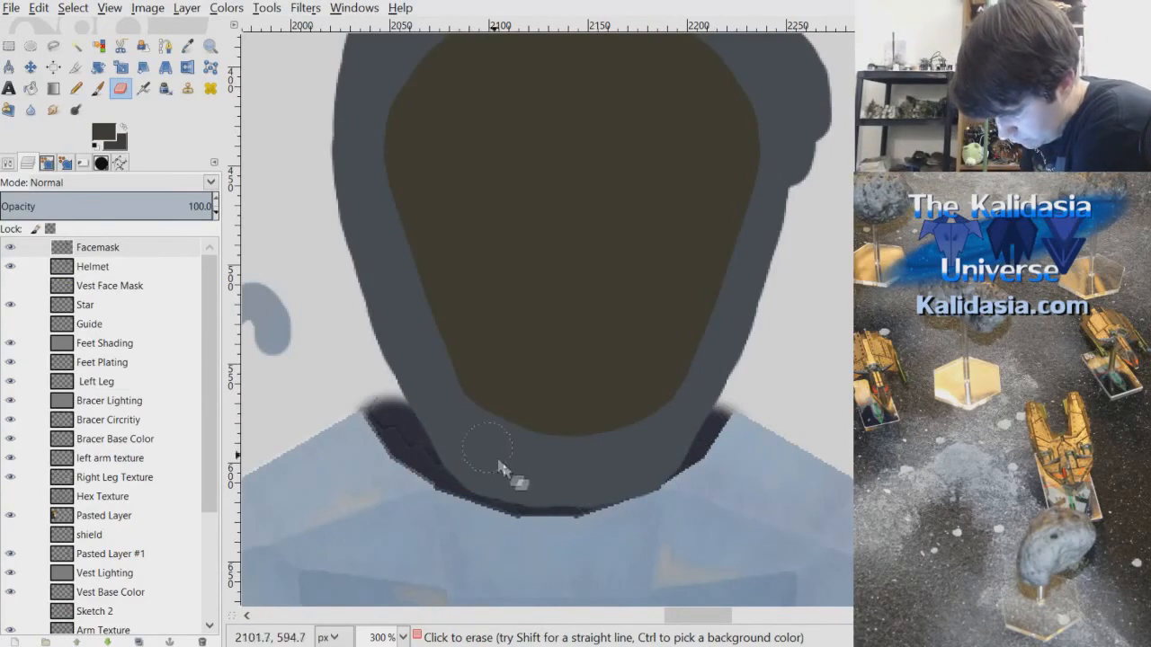
mouse_move(861, 243)
left_mouse_down()
mouse_move(860, 222)
mouse_move(860, 241)
left_mouse_up()
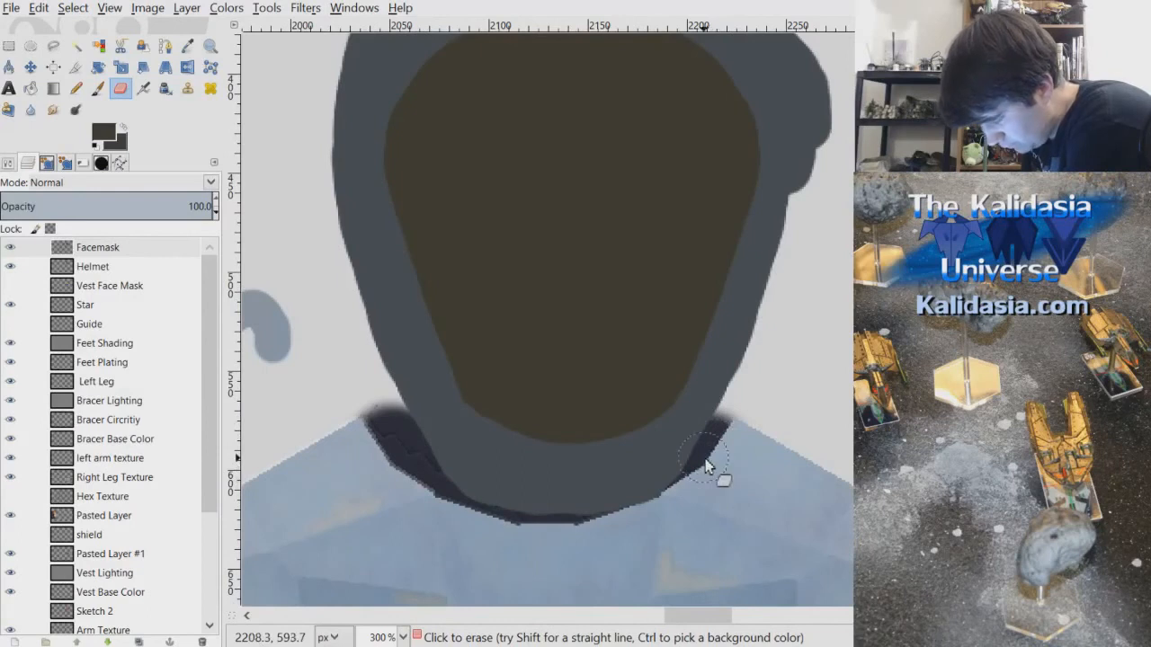
- Merge the Facemask layer down into the Helmet layer
scroll(705, 465, "down", 5)
scroll(789, 359, "up", 2)
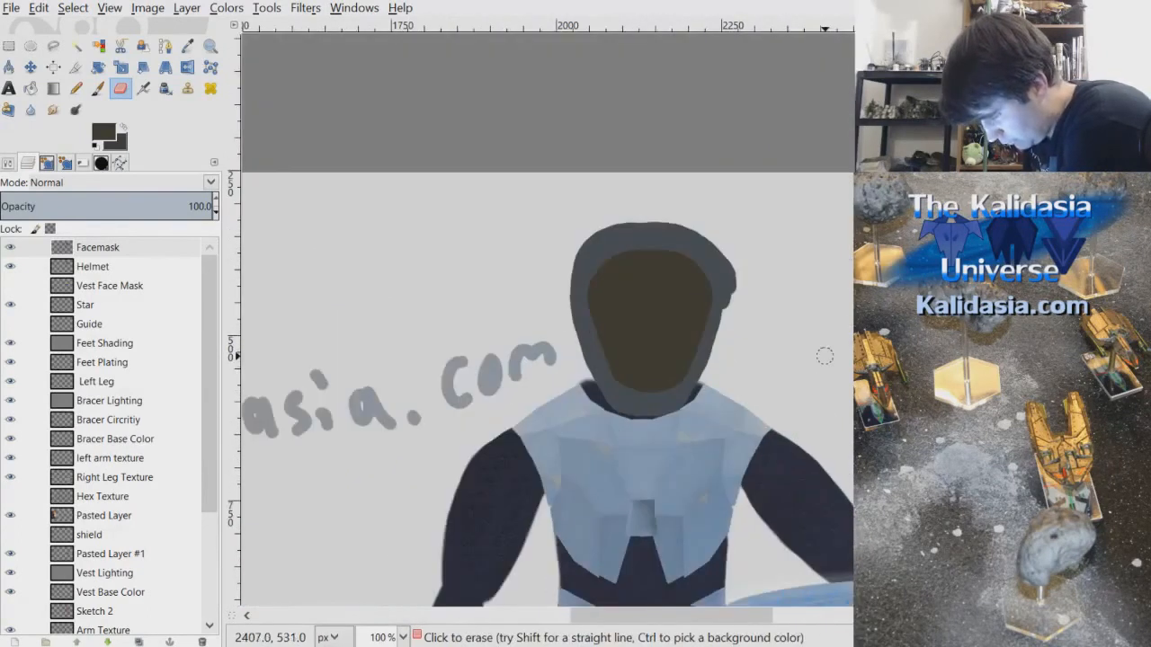
left_click(144, 252)
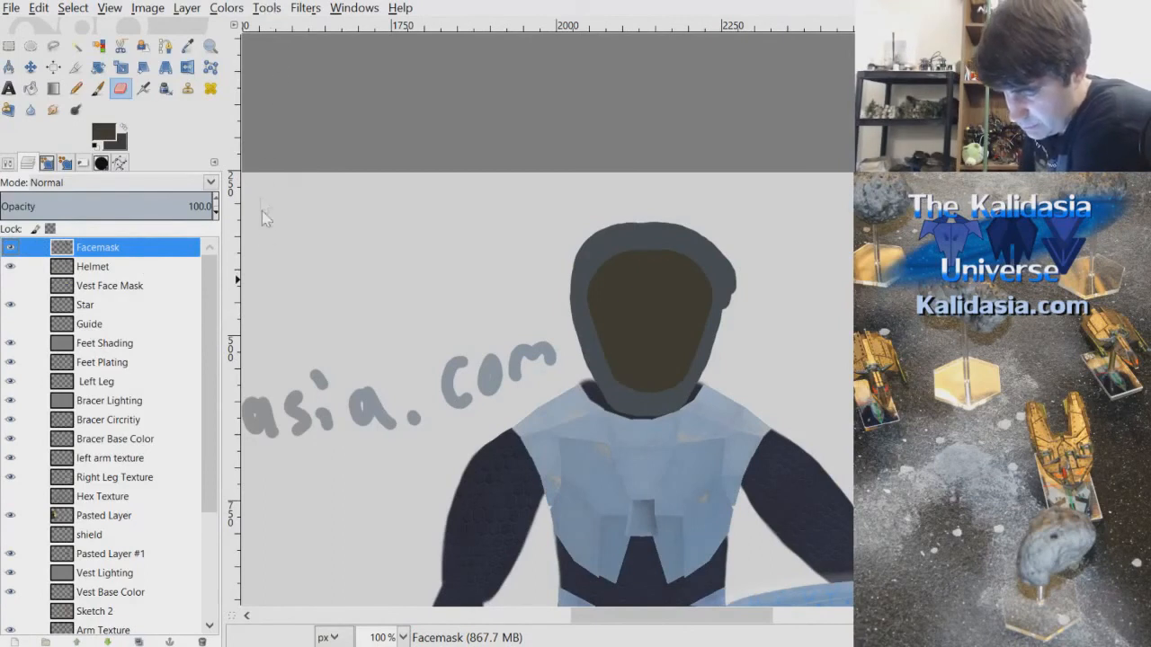
left_click(262, 108)
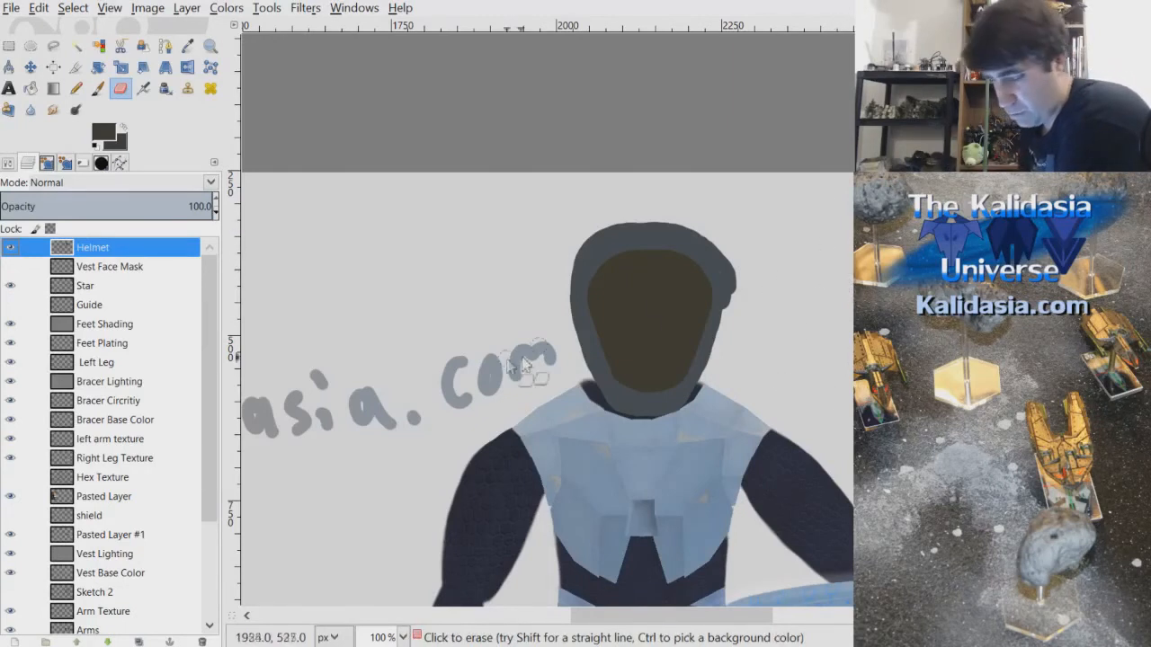
- Select a rectangular area around the whole helmet and scale its contents down slightly
left_click(9, 45)
mouse_move(527, 181)
left_mouse_down()
mouse_move(691, 410)
mouse_move(778, 479)
left_mouse_up()
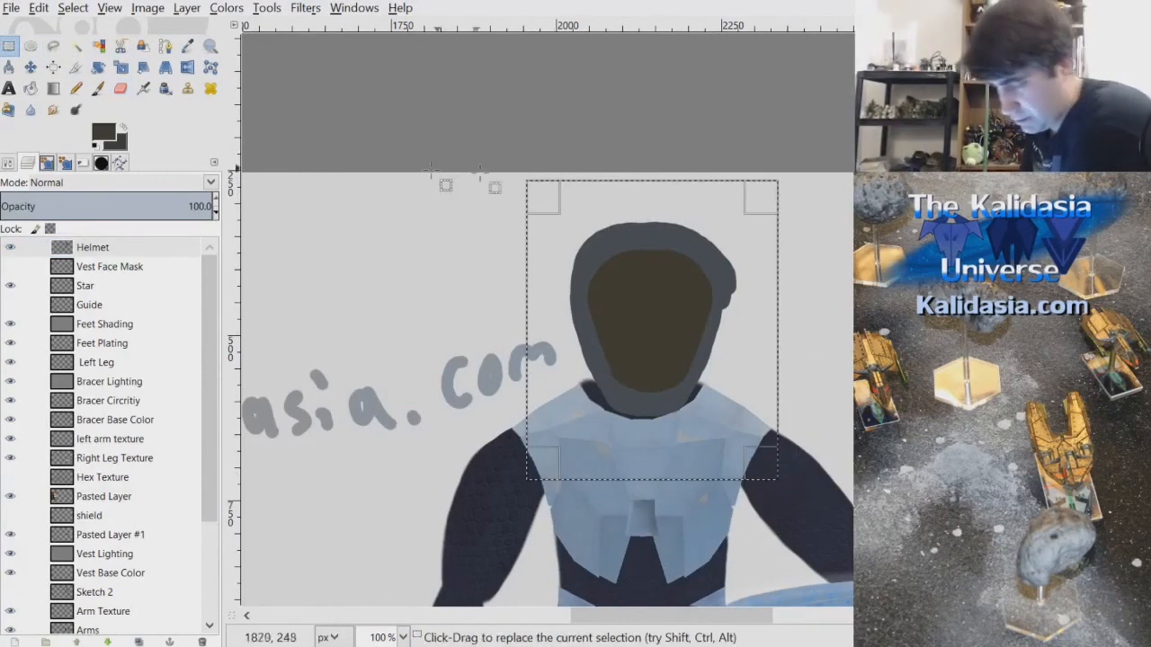
left_click(121, 66)
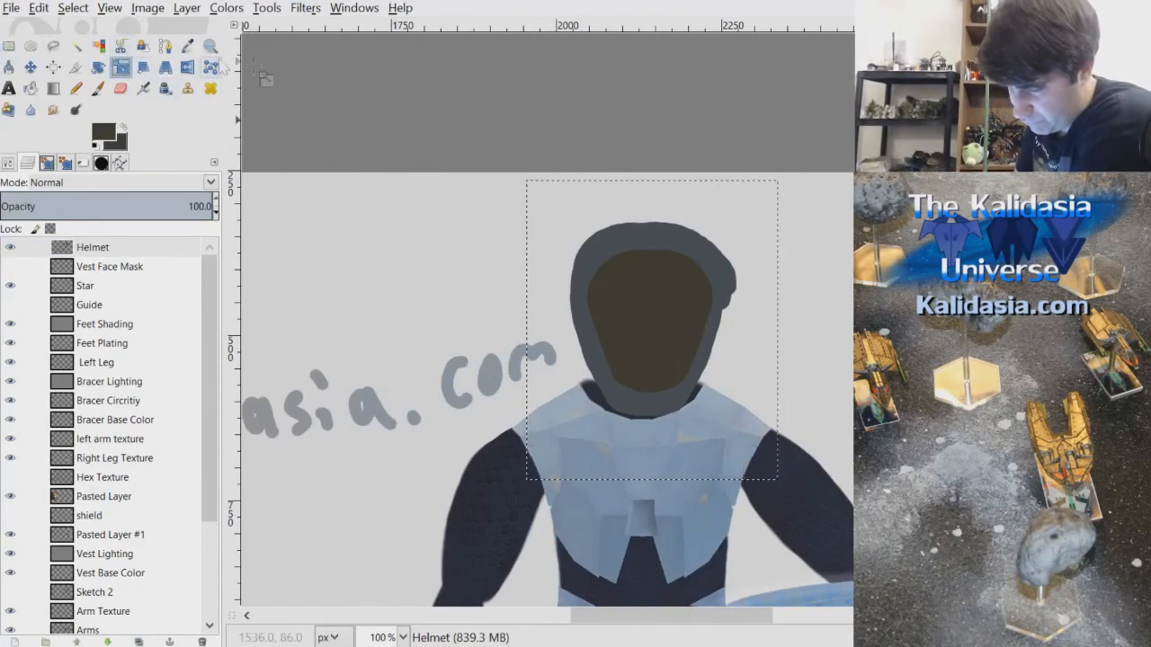
left_click(739, 315)
left_click_drag(774, 183, 748, 219)
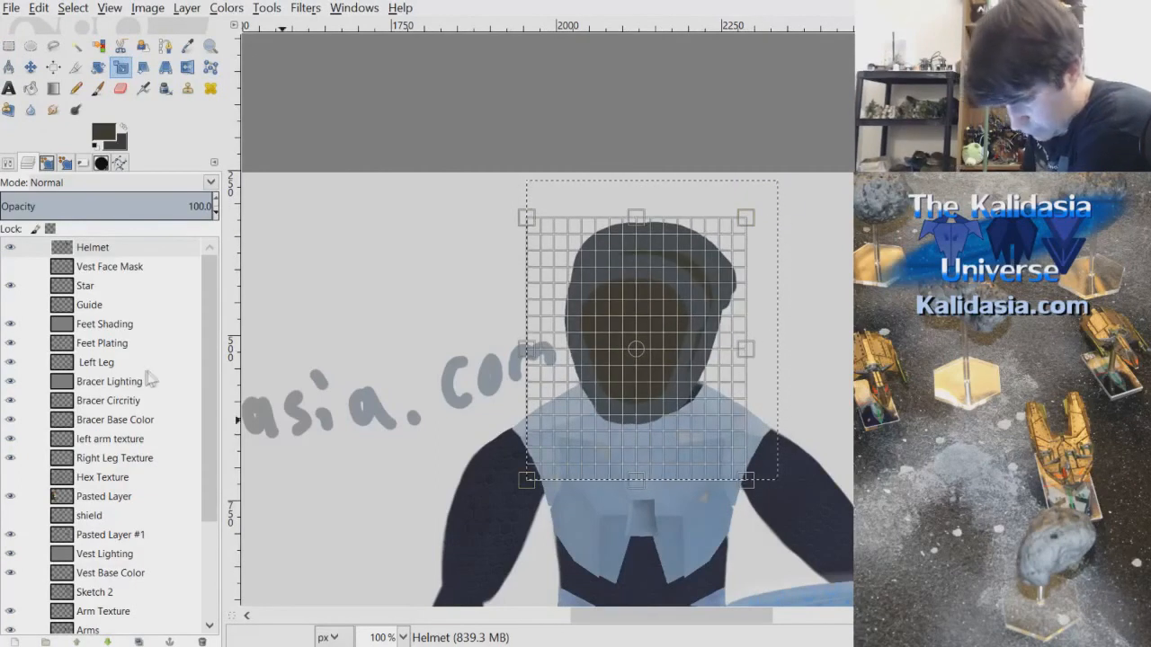
key("Return")
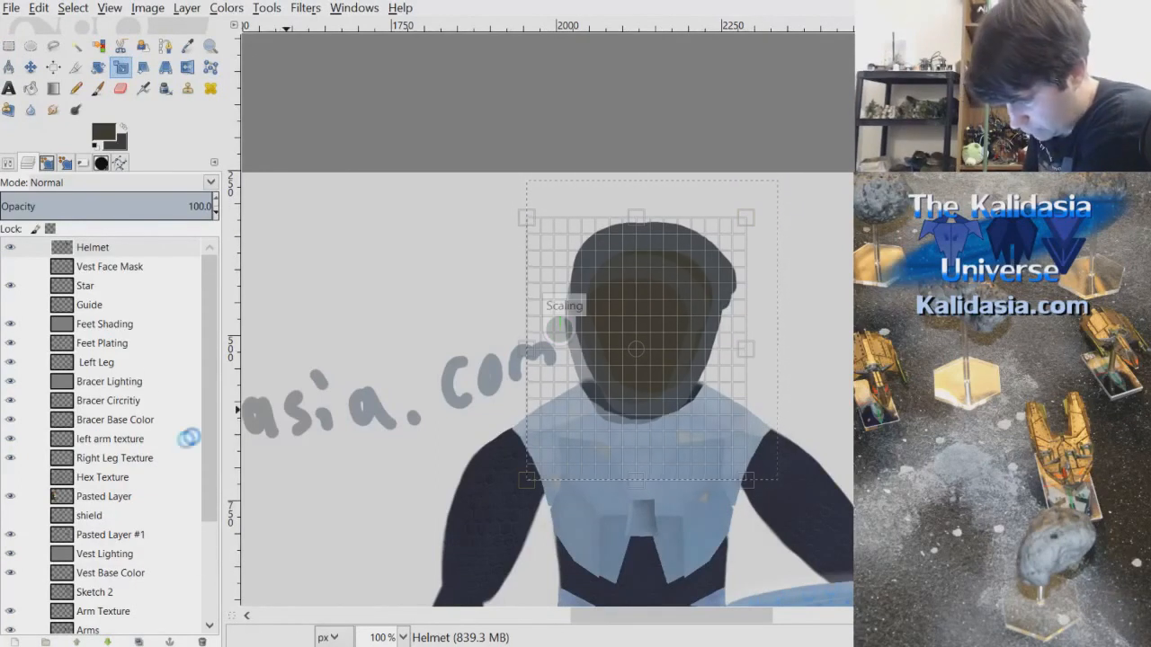
- Move the scaled helmet back over the neck, centred on the body, and anchor the floating selection
key("m")
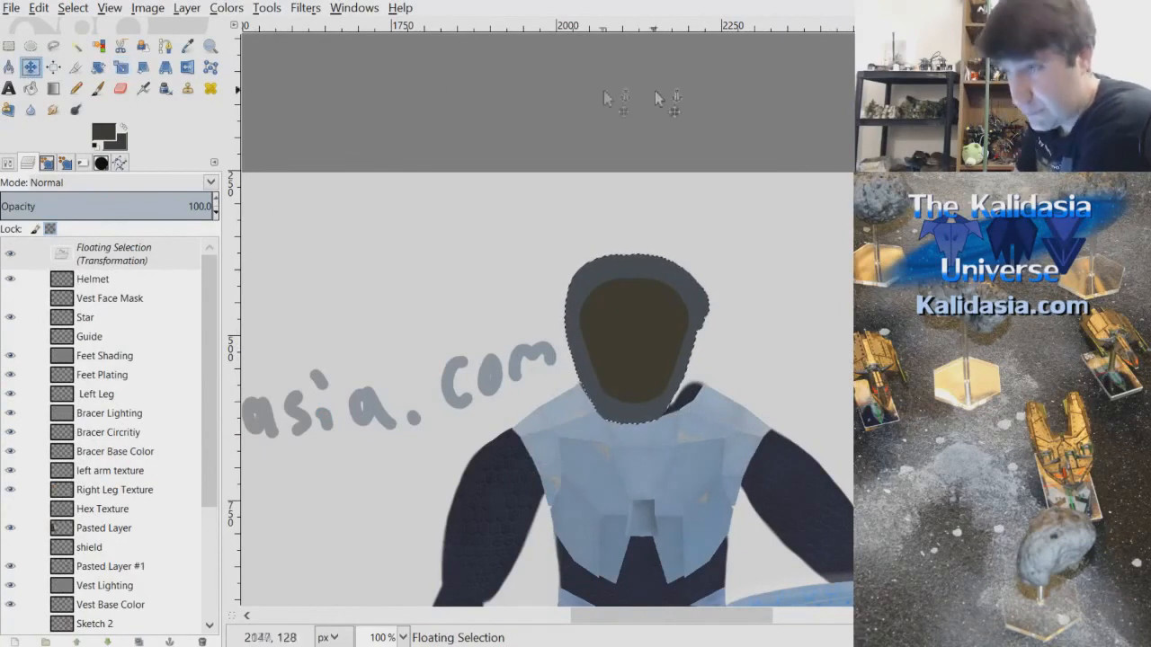
left_click_drag(640, 359, 666, 324)
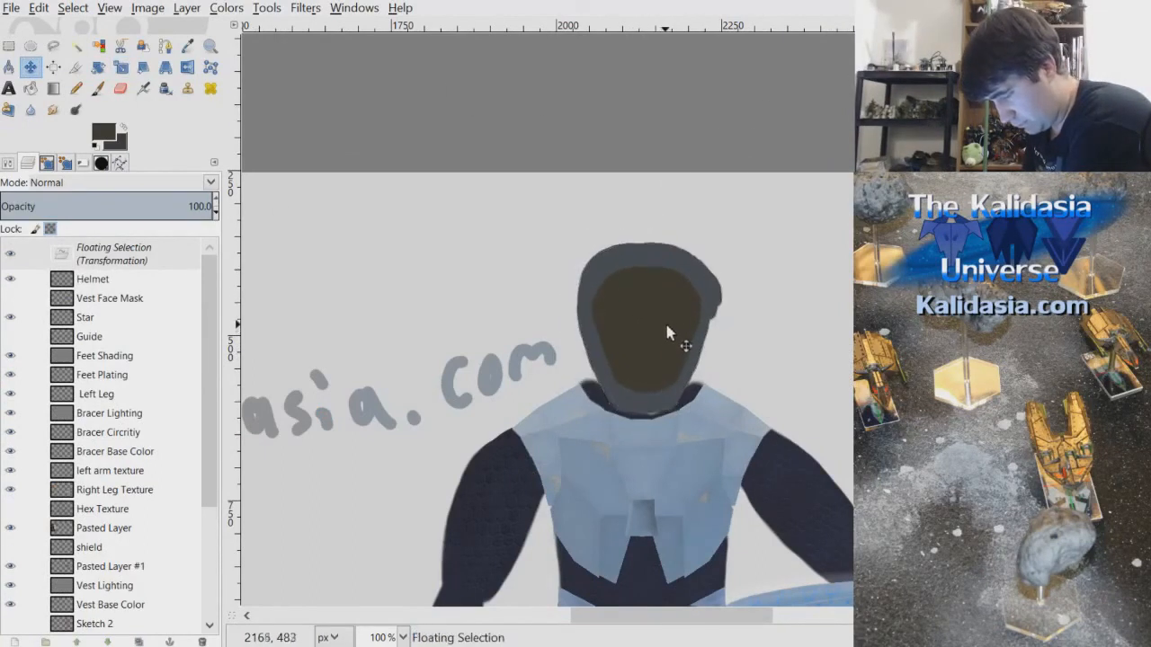
key("minus")
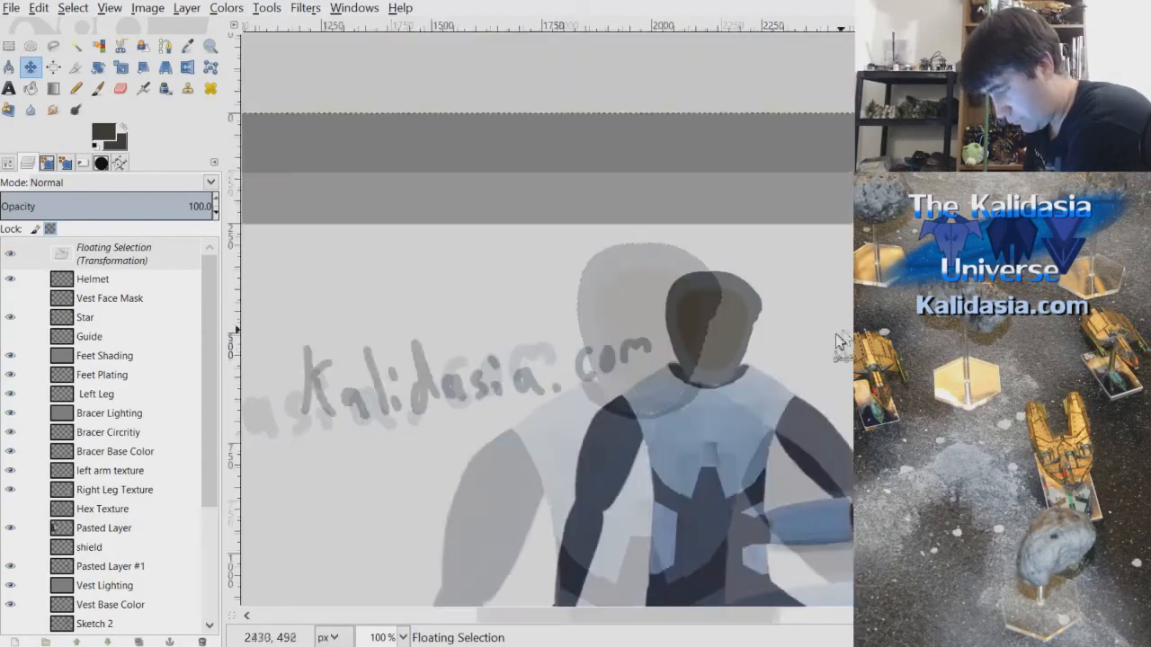
key("minus")
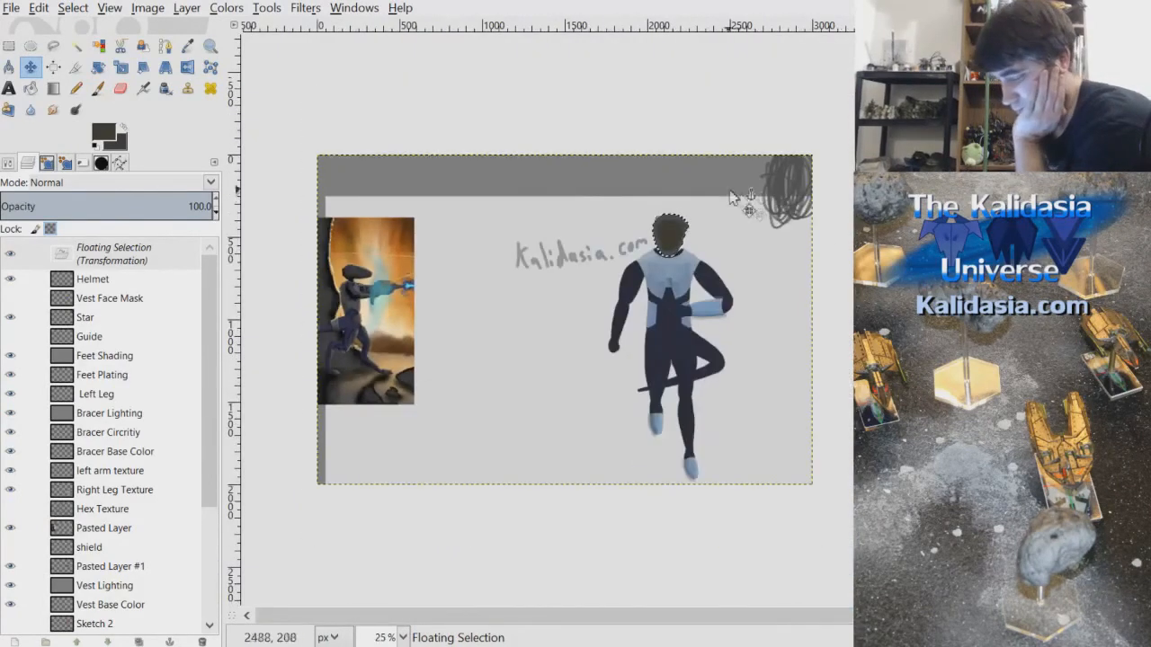
left_click(798, 259)
- Erase along the helmet's upper outer edge to smooth its outline
scroll(695, 261, "up", 4)
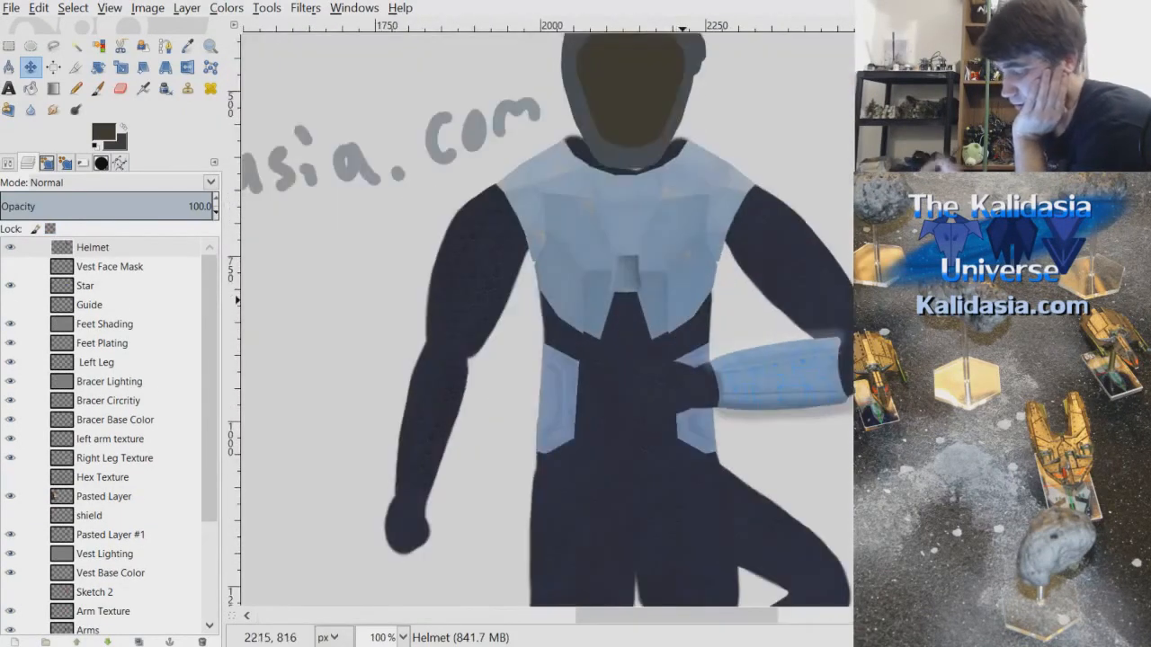
scroll(697, 261, "up", 3)
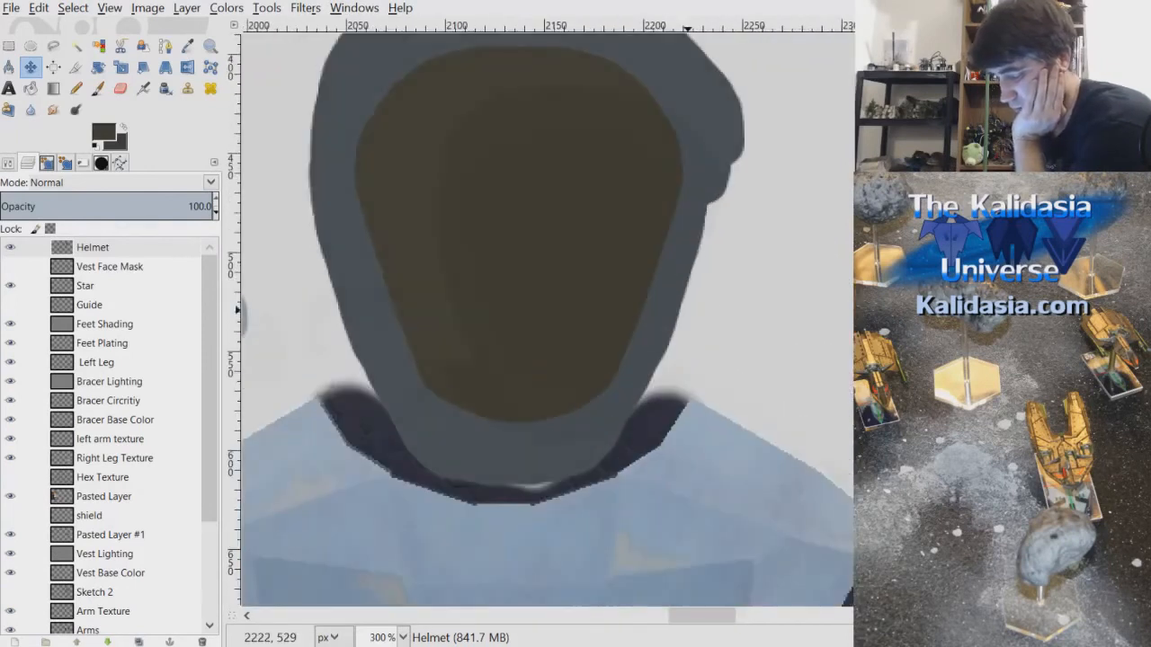
left_click(119, 88)
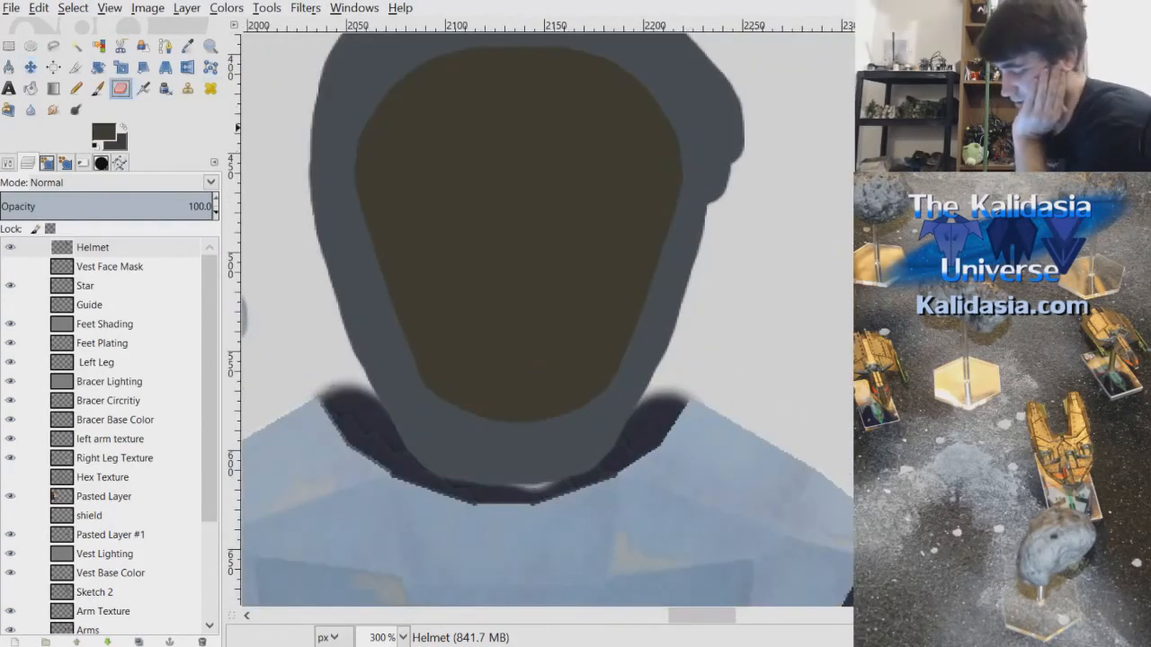
scroll(673, 140, "up", 4)
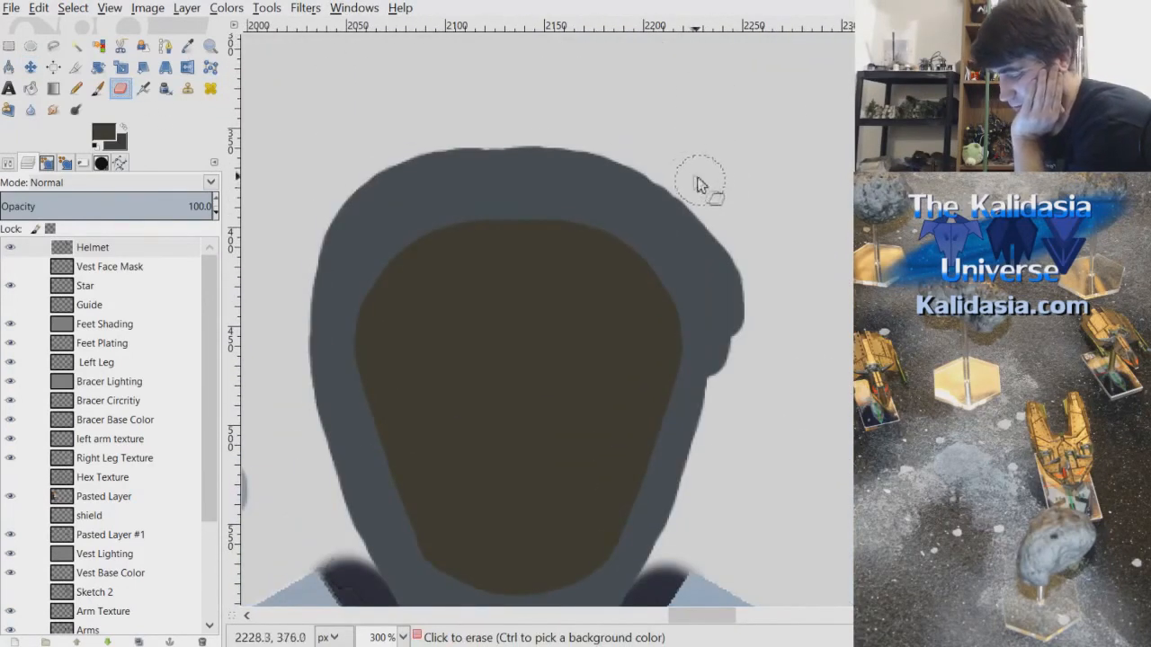
left_click_drag(730, 223, 760, 267)
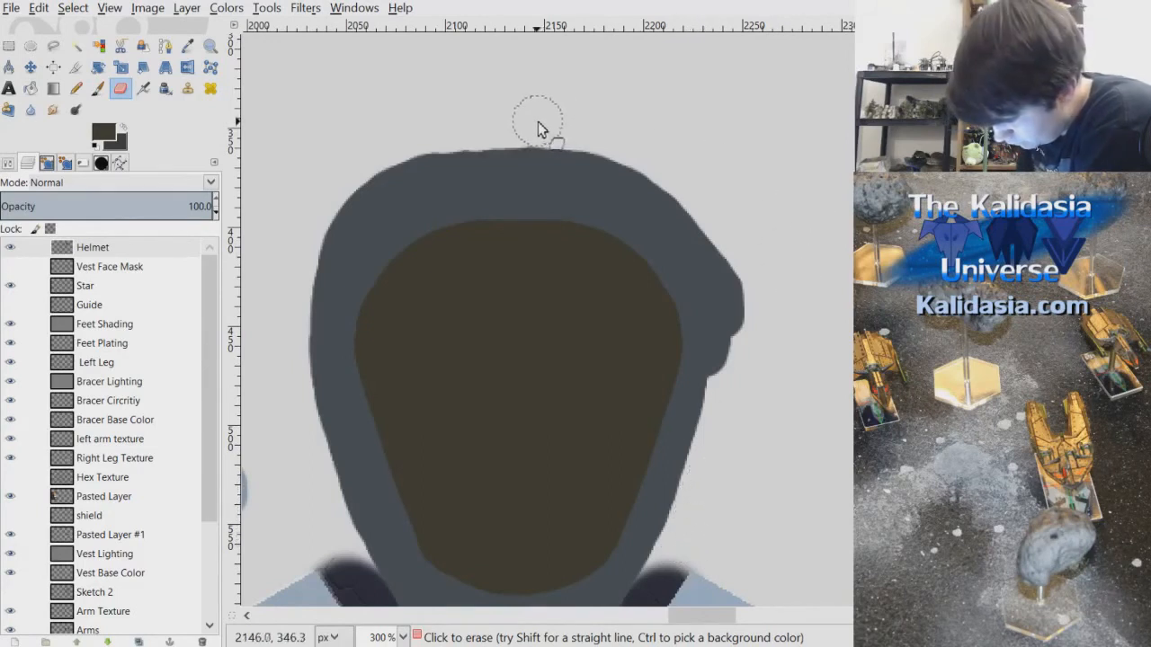
- Refine the helmet's lower left edge by erasing it, repainting the dent with the sampled dark grey, and trimming the excess
scroll(521, 180, "down", 3)
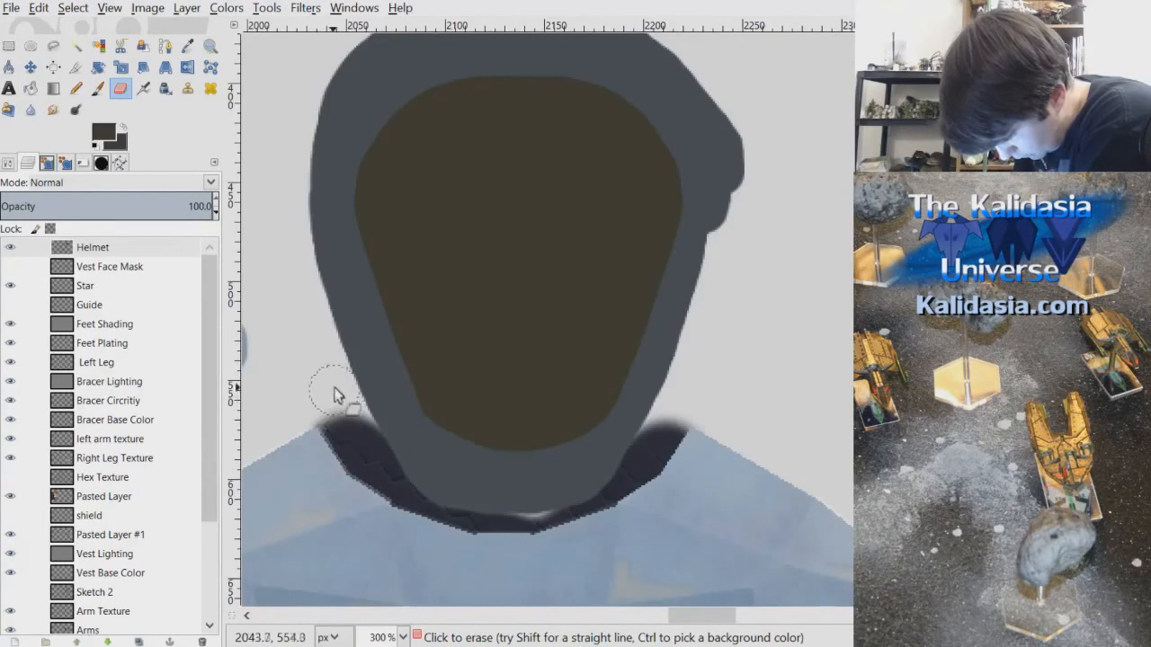
left_click(345, 421)
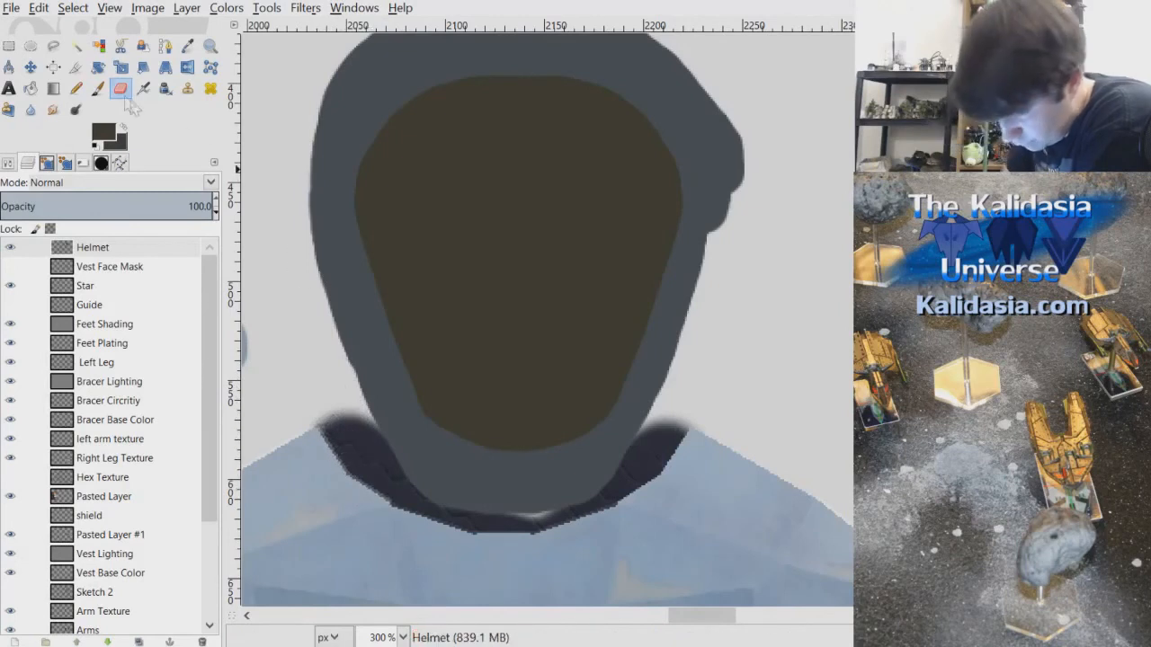
left_click(55, 113)
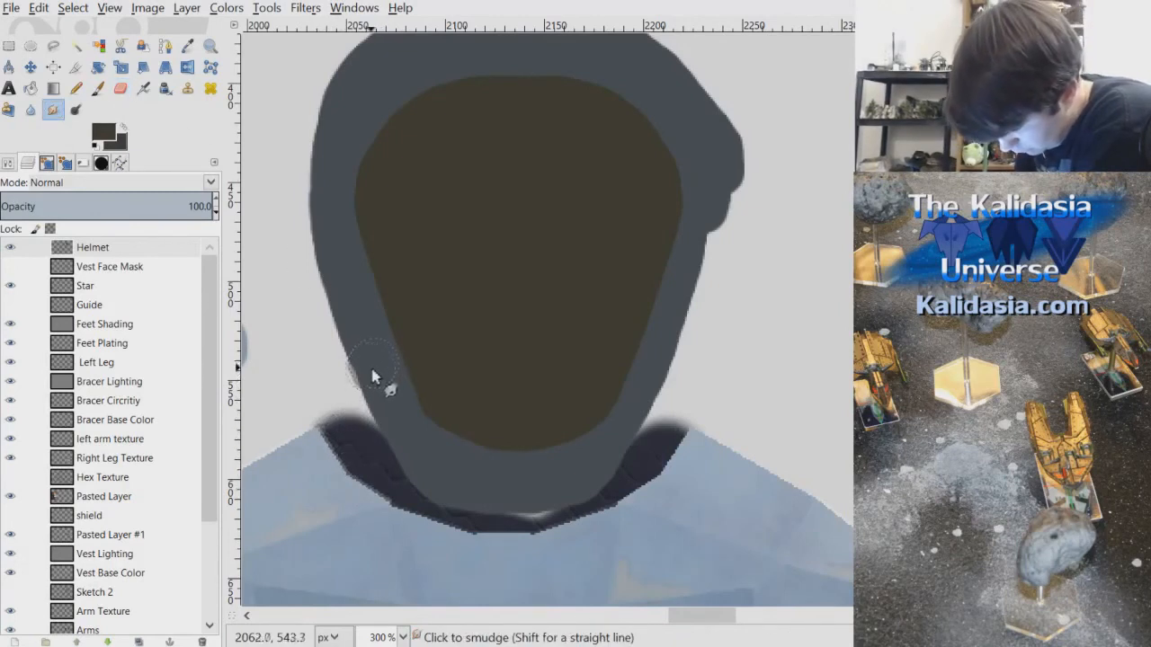
left_click(187, 46)
left_click(386, 348)
key("p")
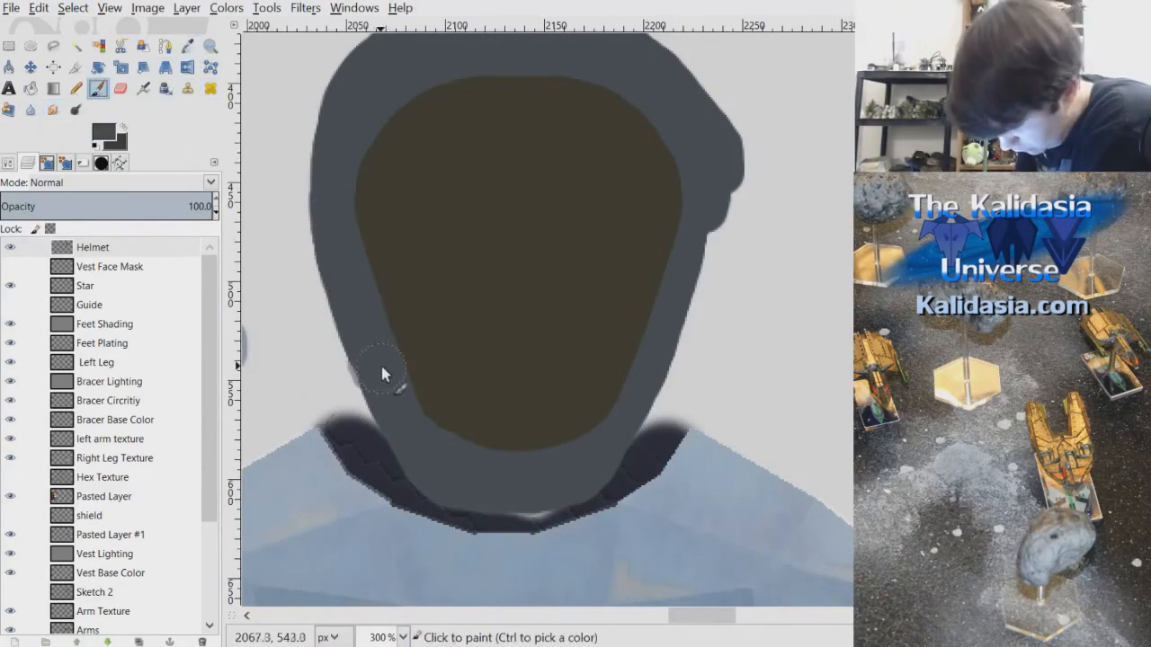
left_click(377, 370)
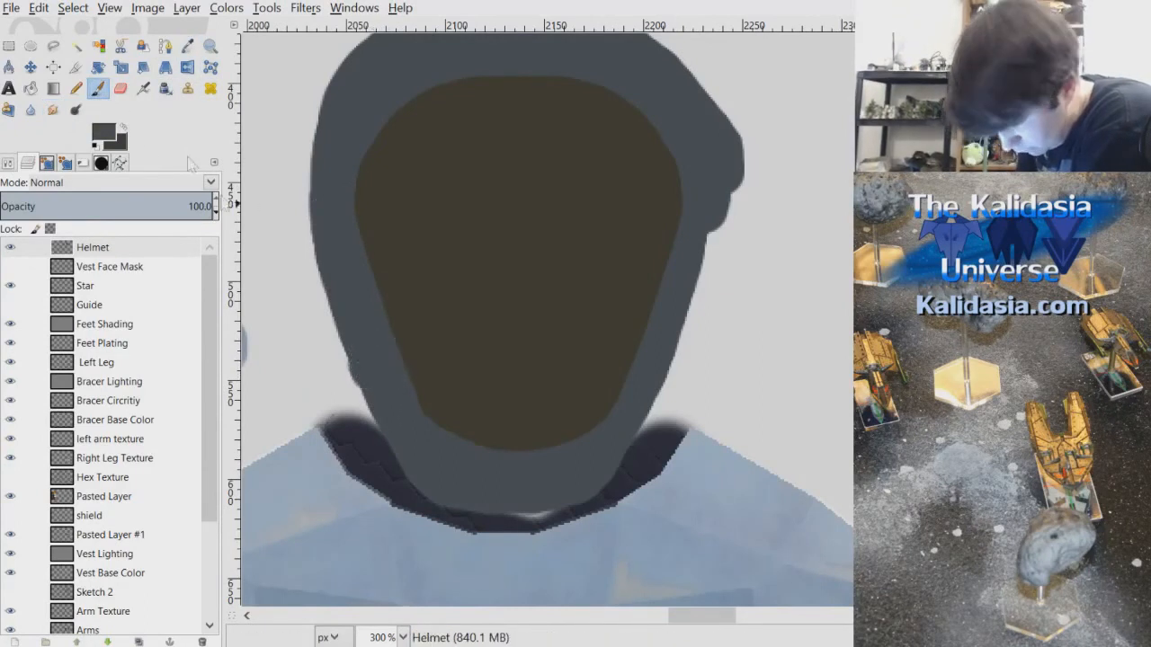
left_click(119, 87)
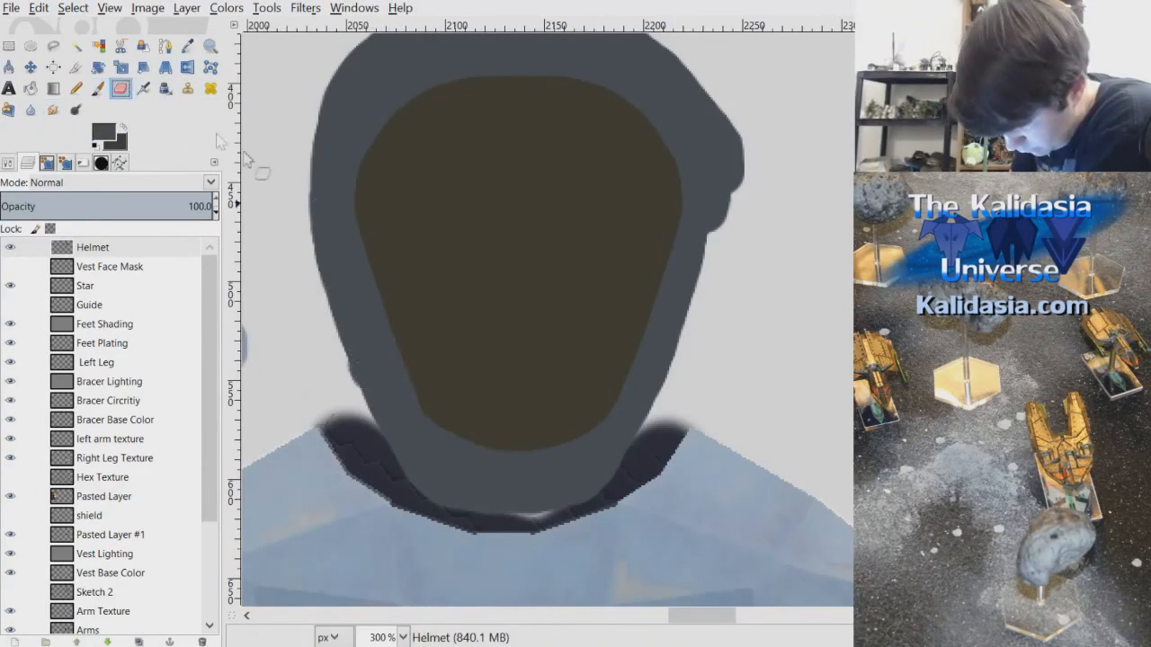
left_click(335, 396)
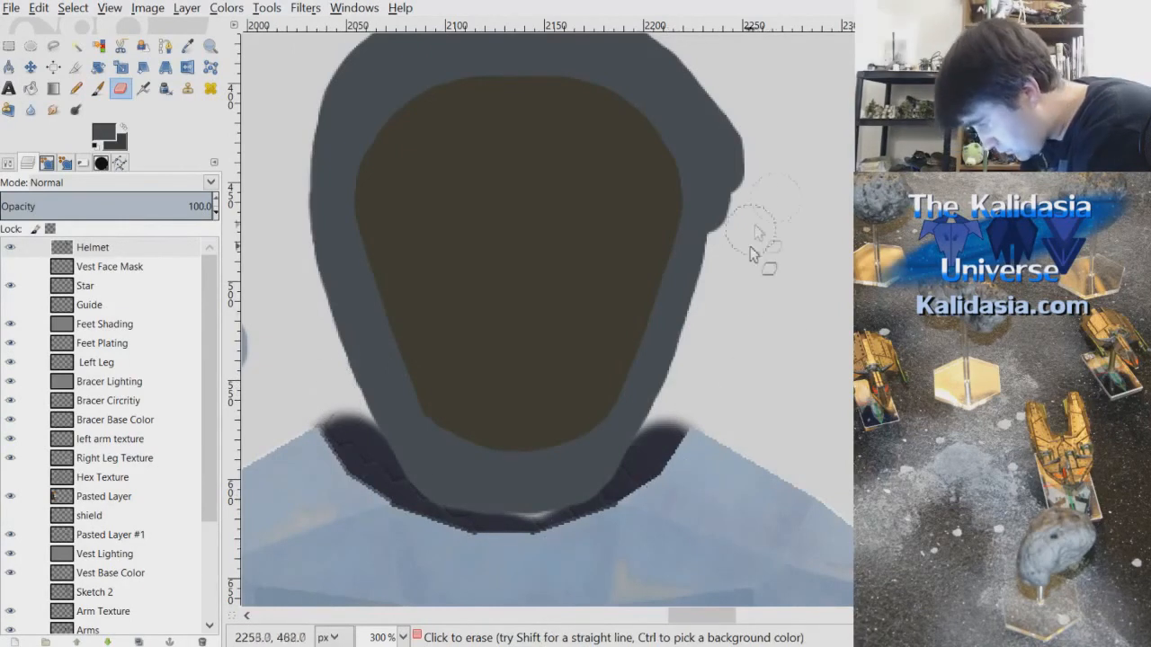
- Examine the trimmed helmet close up and in proportion to the whole figure
scroll(786, 283, "up", 2)
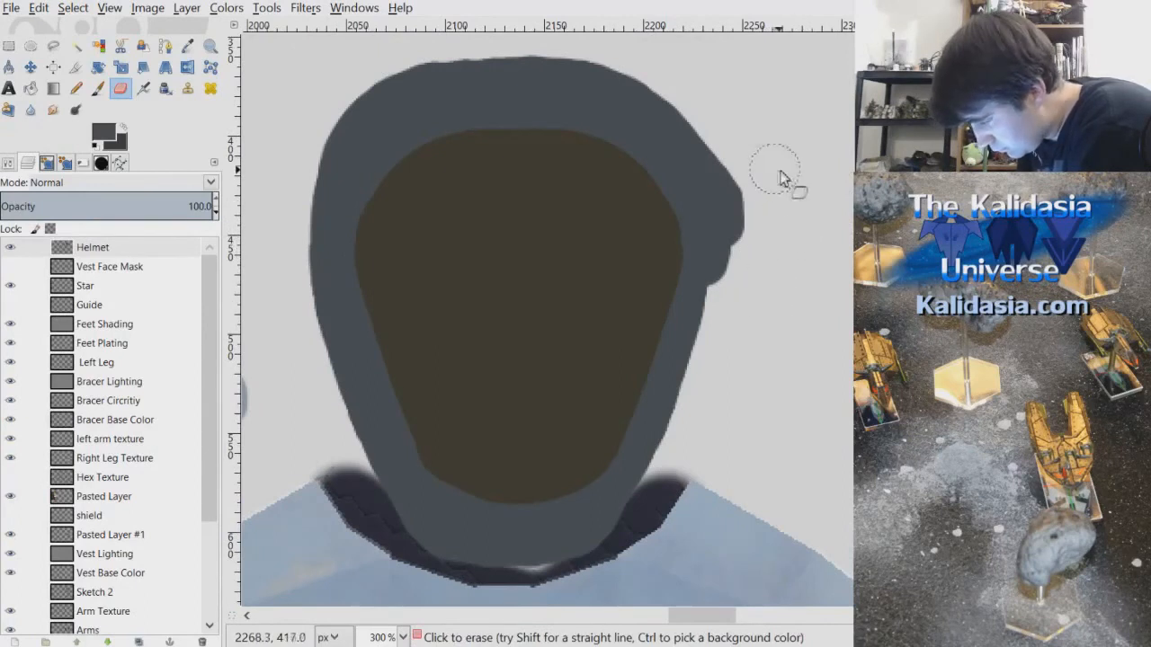
scroll(548, 333, "up", 2)
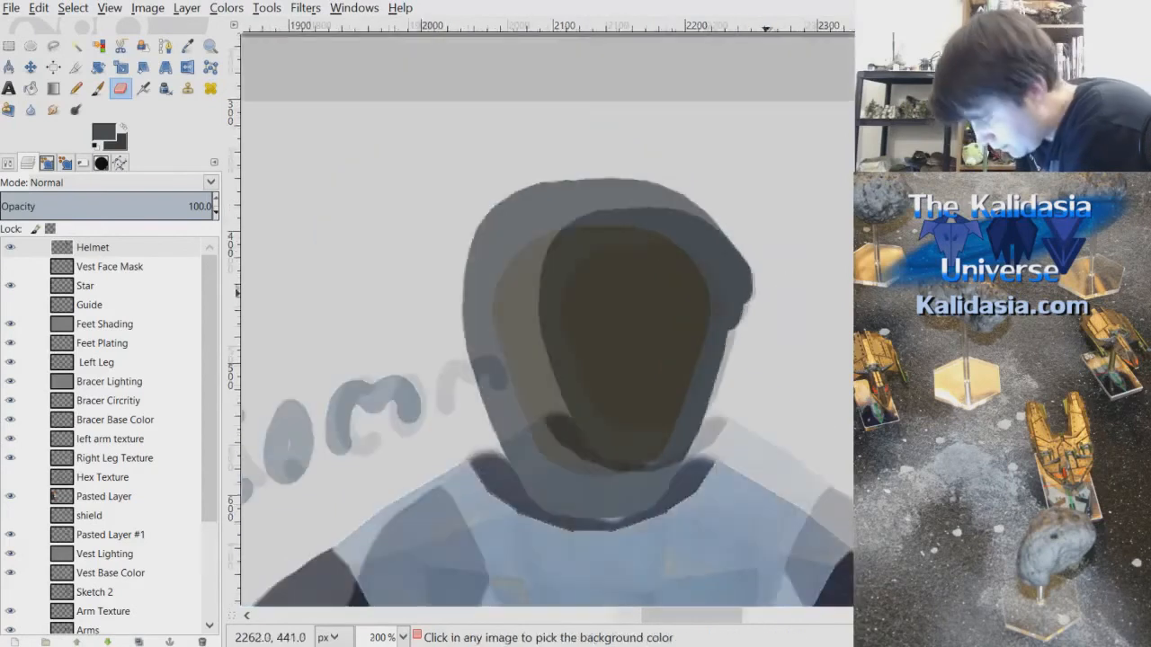
scroll(771, 297, "down", 5)
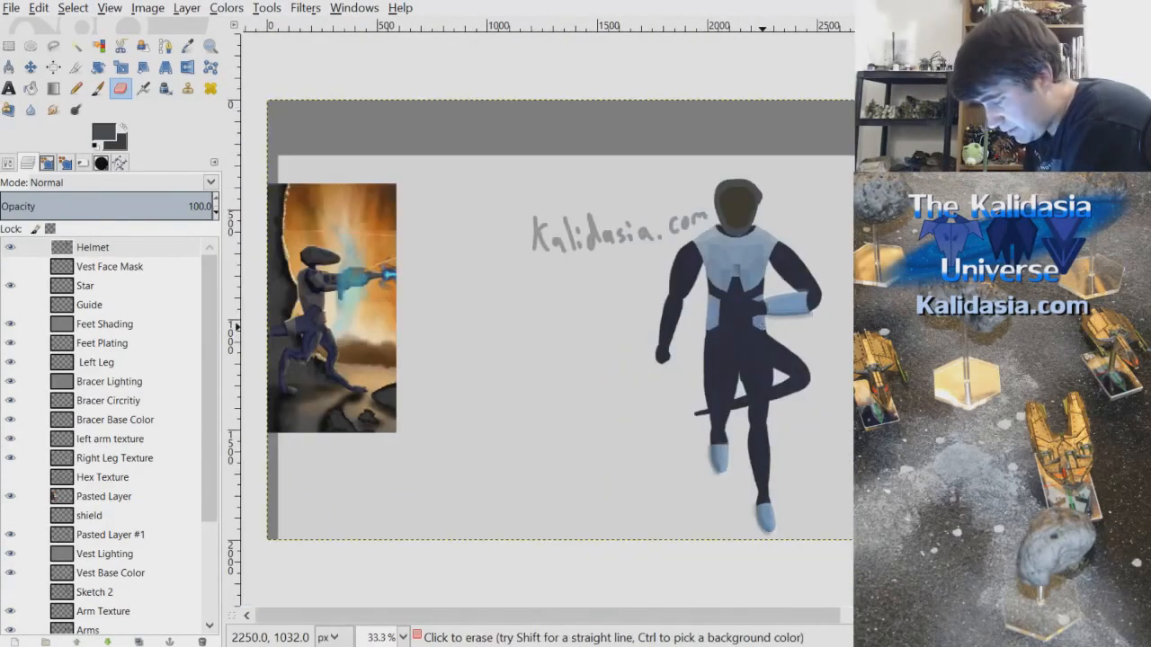
scroll(765, 334, "up", 2)
scroll(548, 324, "up", 1)
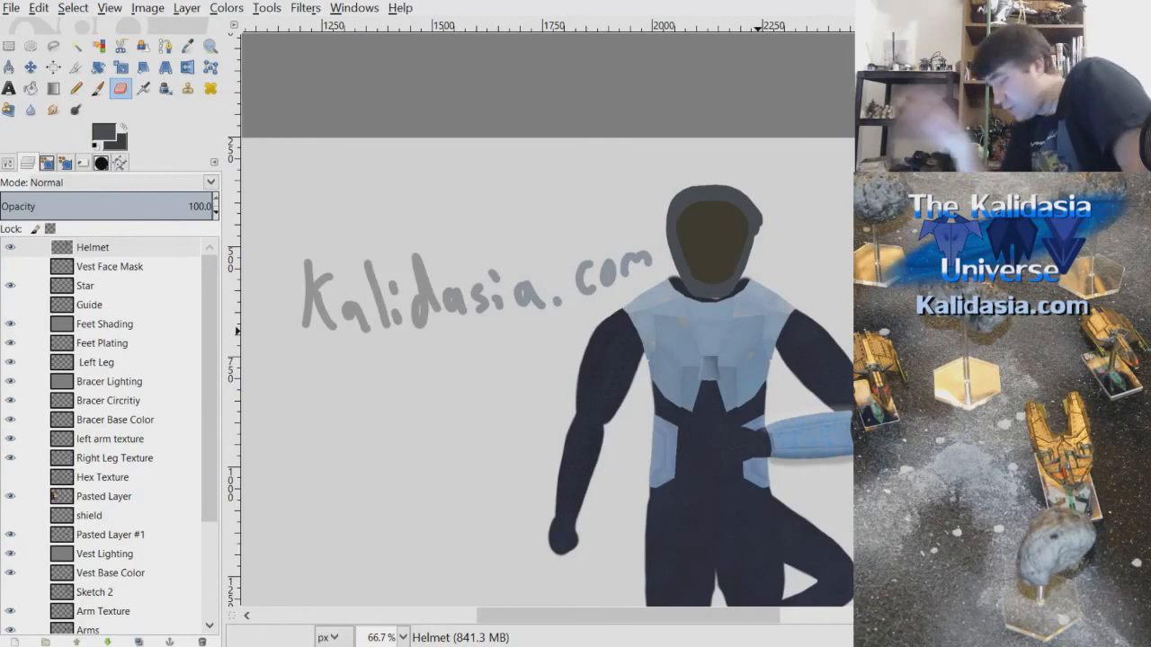
- Erase the soft excess along the helmet's lower right edge where it meets the collar
scroll(699, 285, "up", 2)
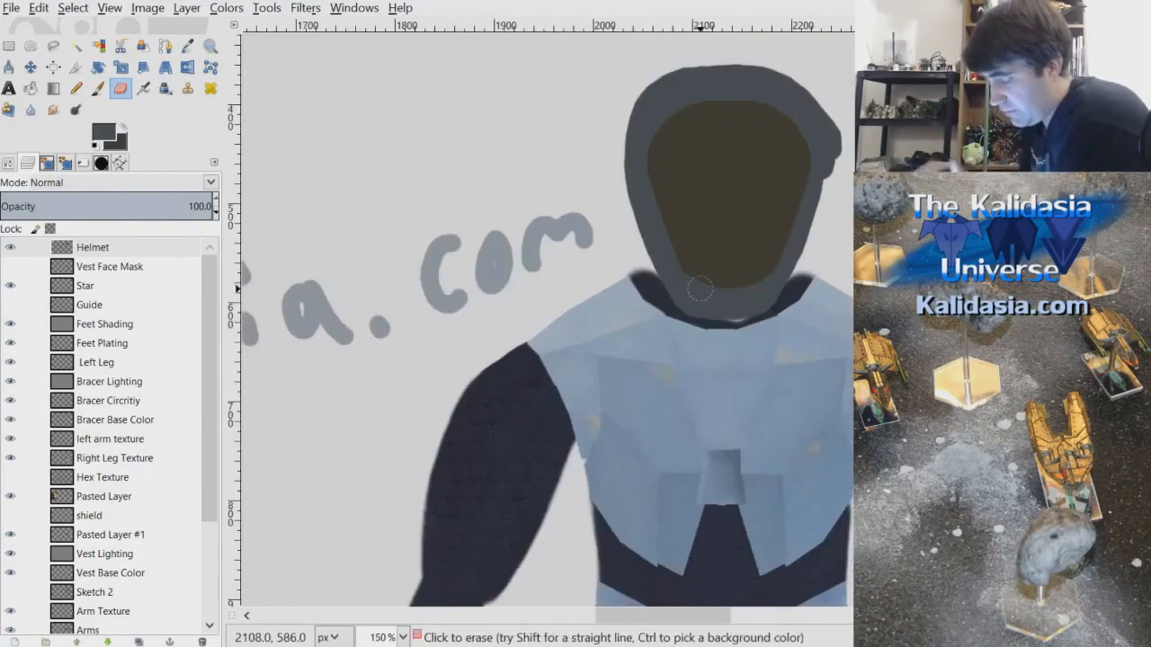
left_click_drag(702, 617, 738, 614)
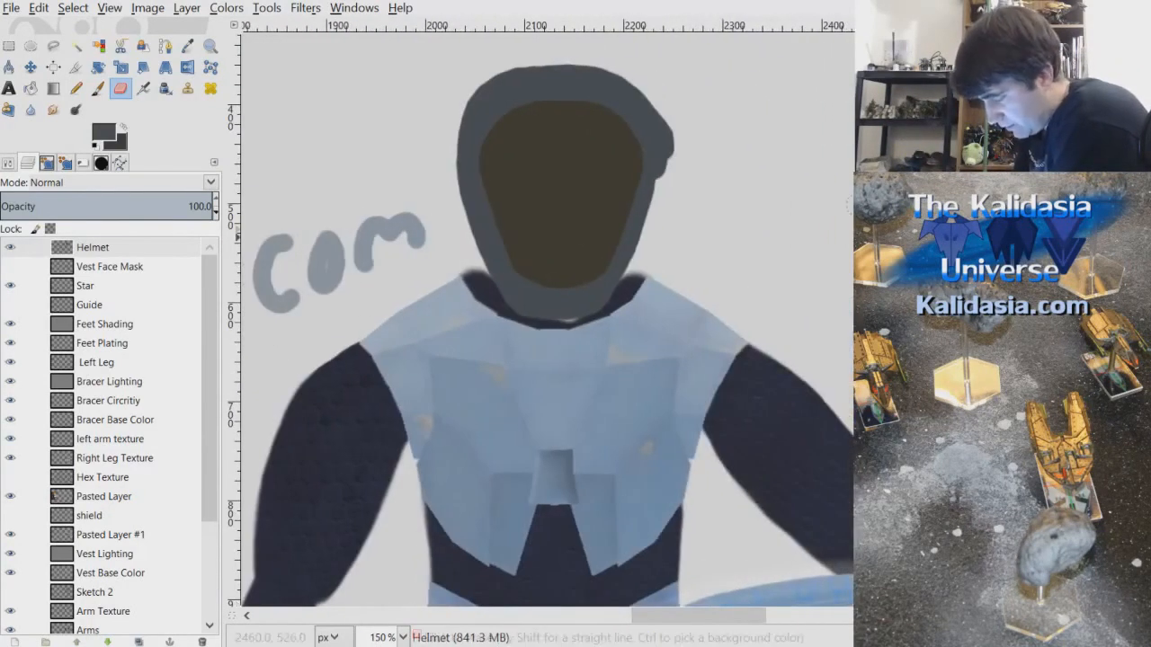
scroll(662, 288, "up", 3)
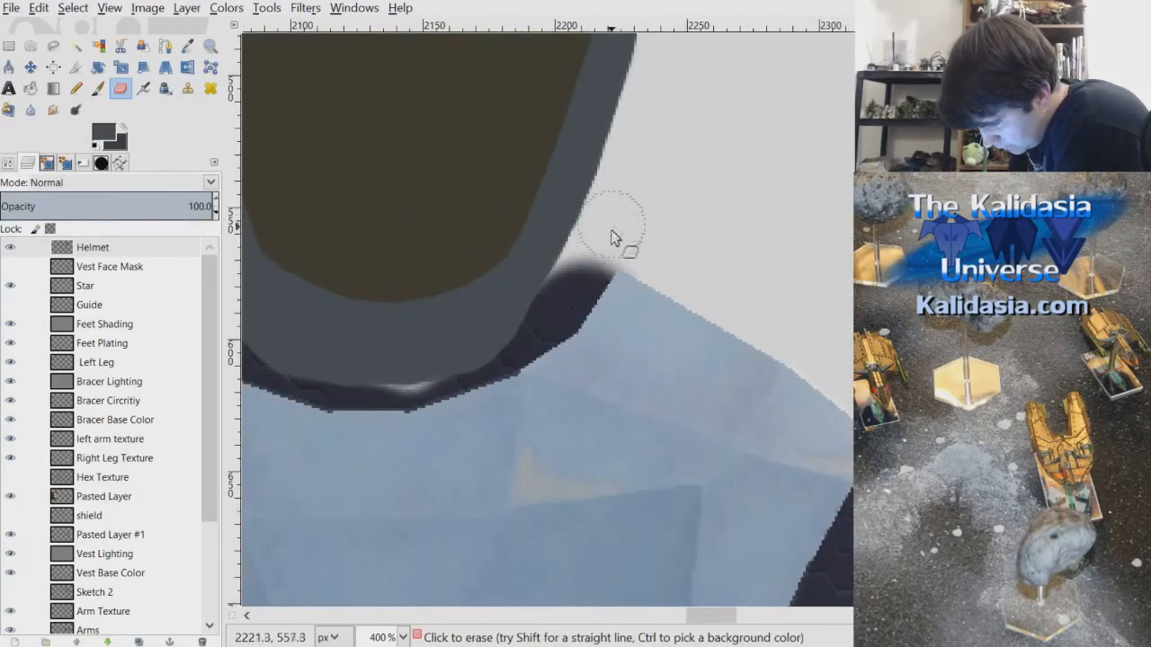
mouse_move(595, 276)
left_mouse_down()
mouse_move(606, 240)
mouse_move(601, 255)
mouse_move(655, 205)
left_mouse_up()
key("ctrl+z")
mouse_move(630, 187)
left_mouse_down()
mouse_move(608, 236)
mouse_move(622, 203)
left_mouse_up()
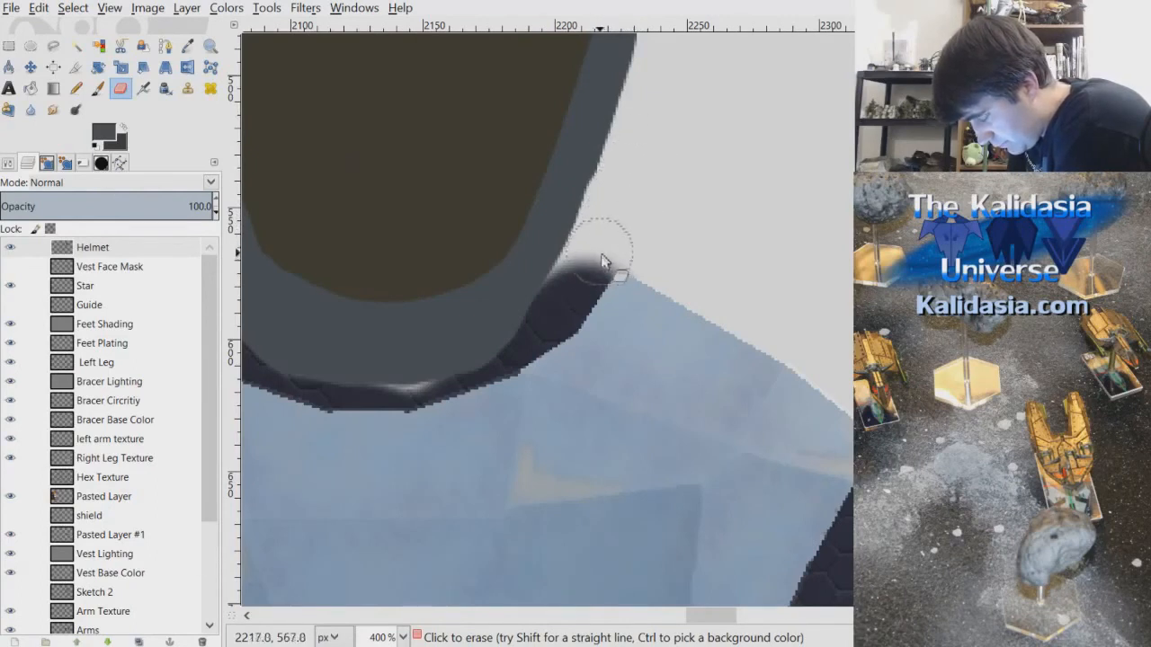
left_click_drag(593, 264, 586, 272)
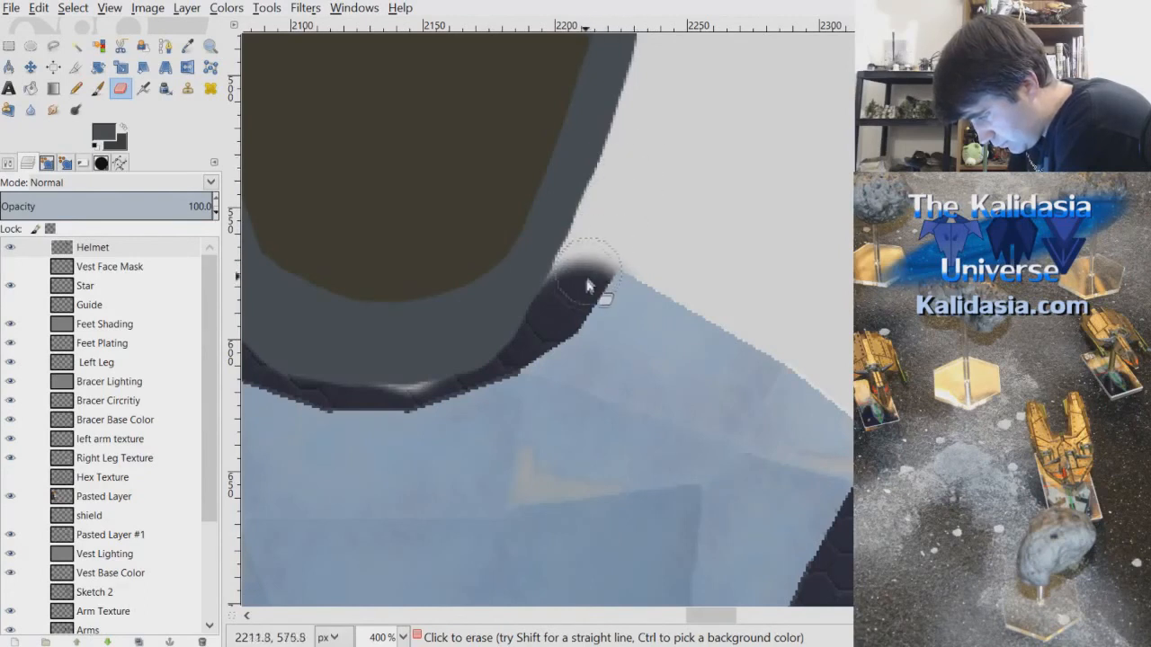
- Save the character image and check the helmet against the whole figure
scroll(562, 302, "down", 6)
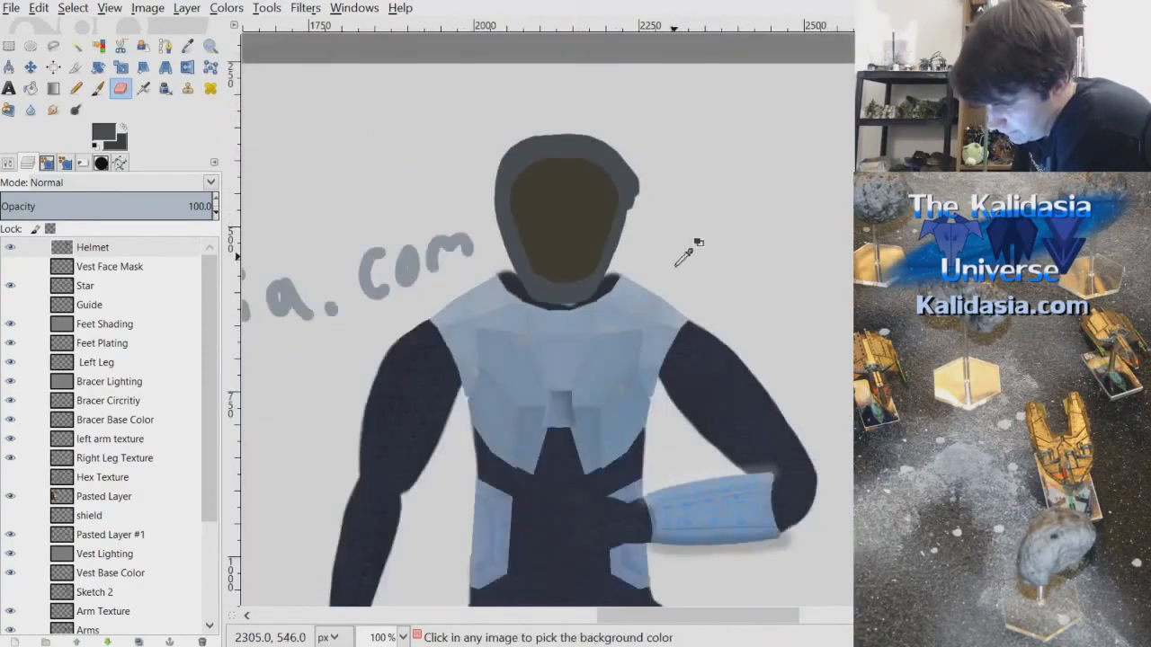
scroll(625, 266, "up", 1)
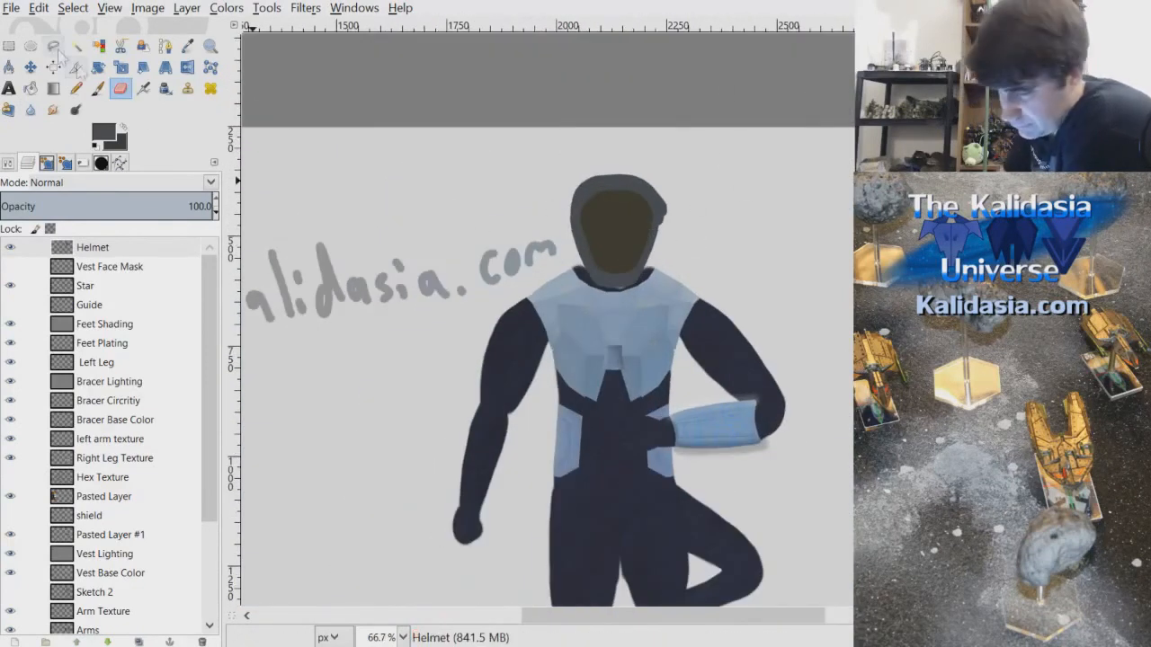
key("ctrl+s")
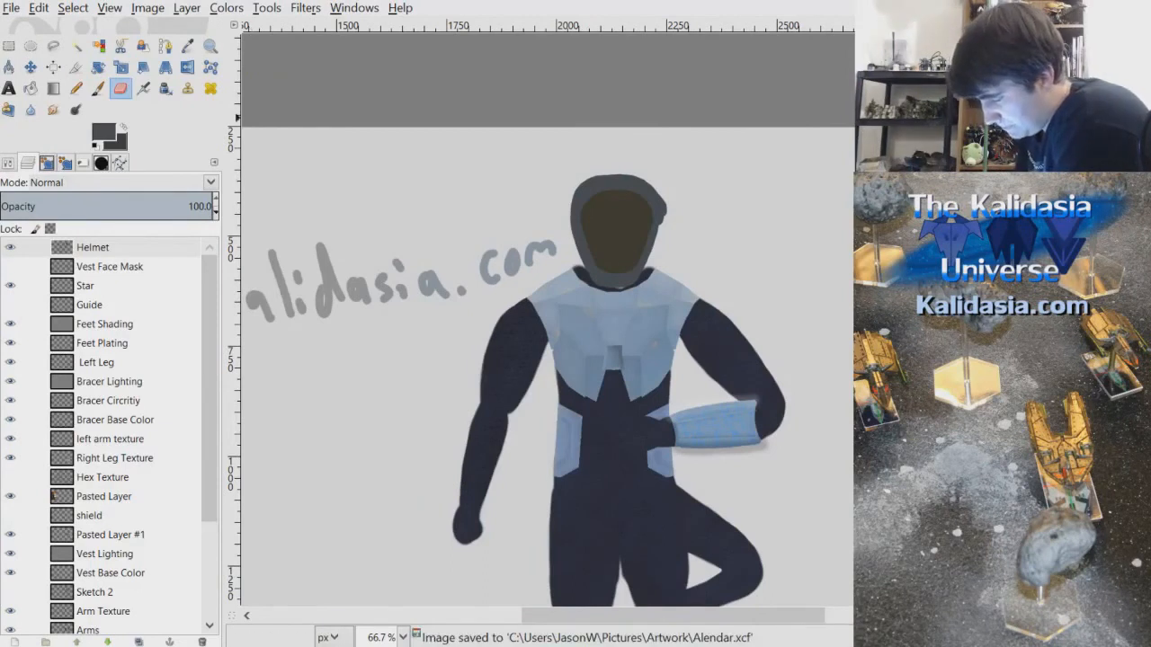
scroll(539, 360, "down", 5)
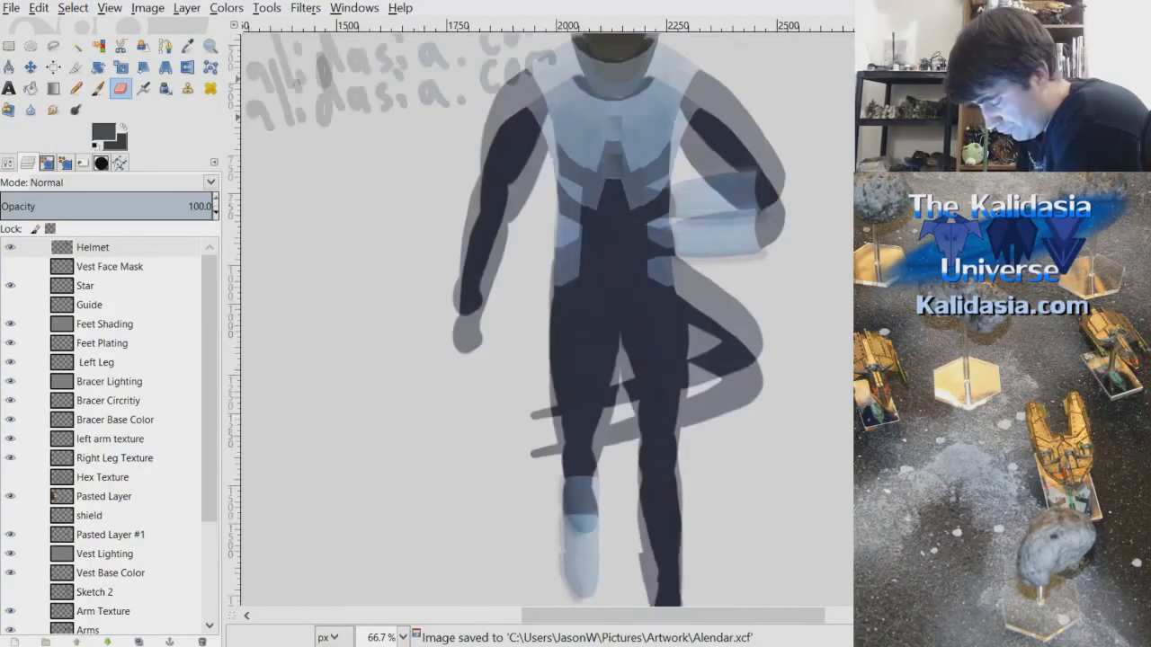
scroll(540, 360, "up", 5)
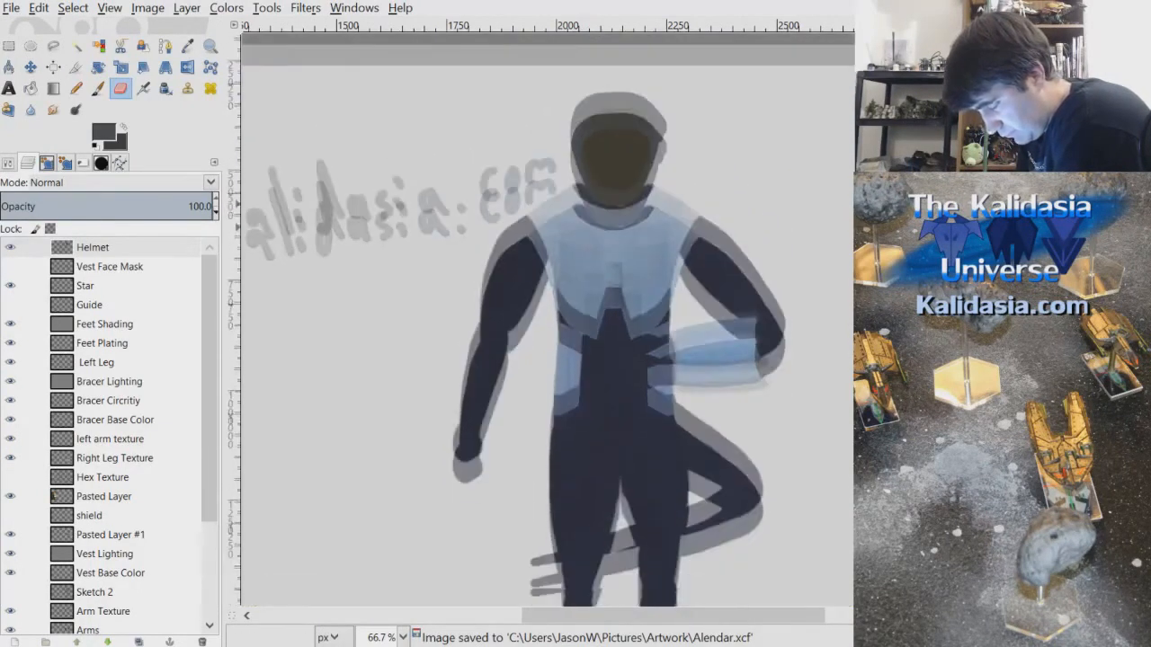
- Touch up the helmet's upper edge with the Eraser and add a new layer named "Helmet Lighting" above the helmet
scroll(621, 249, "up", 3)
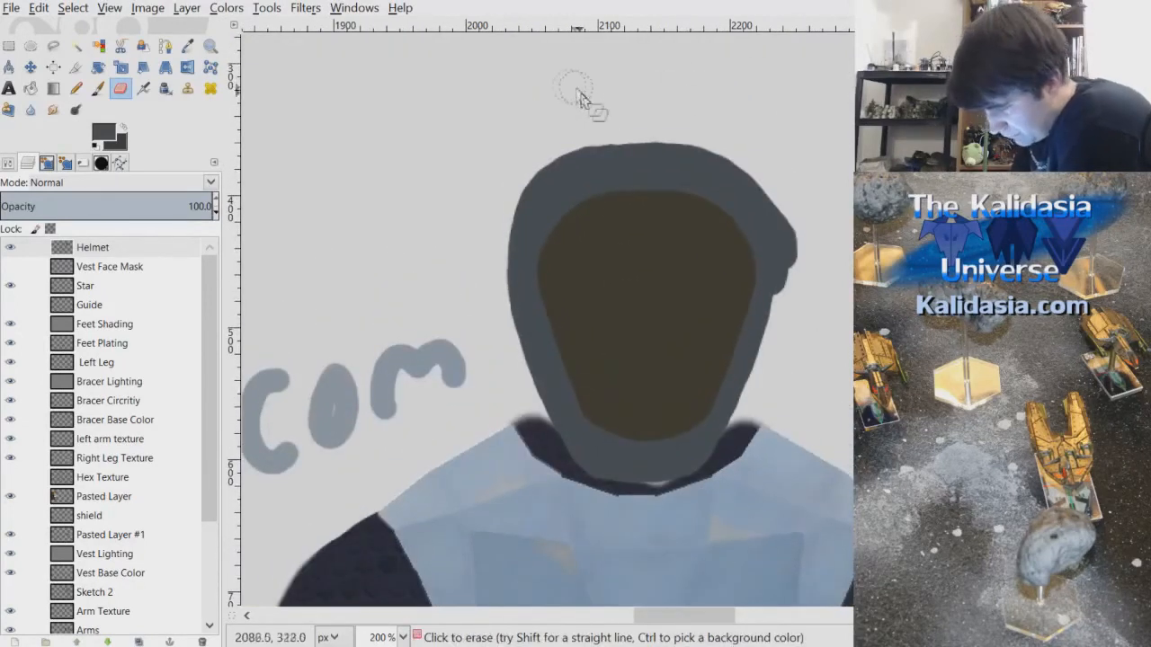
left_click(604, 151)
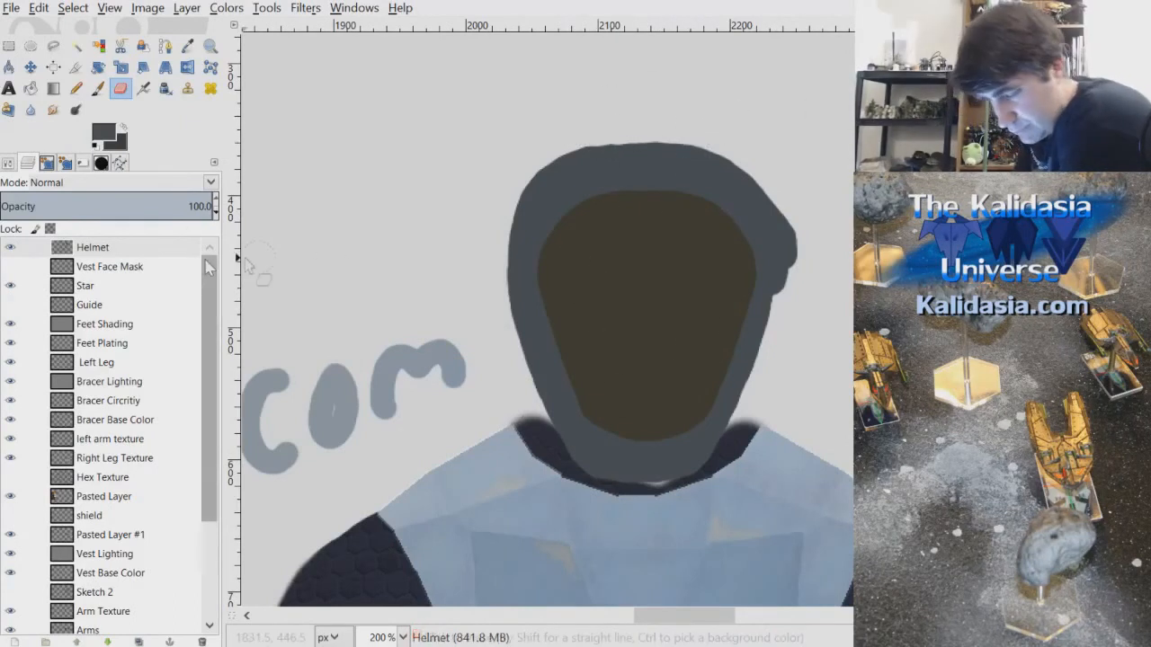
left_click(153, 249)
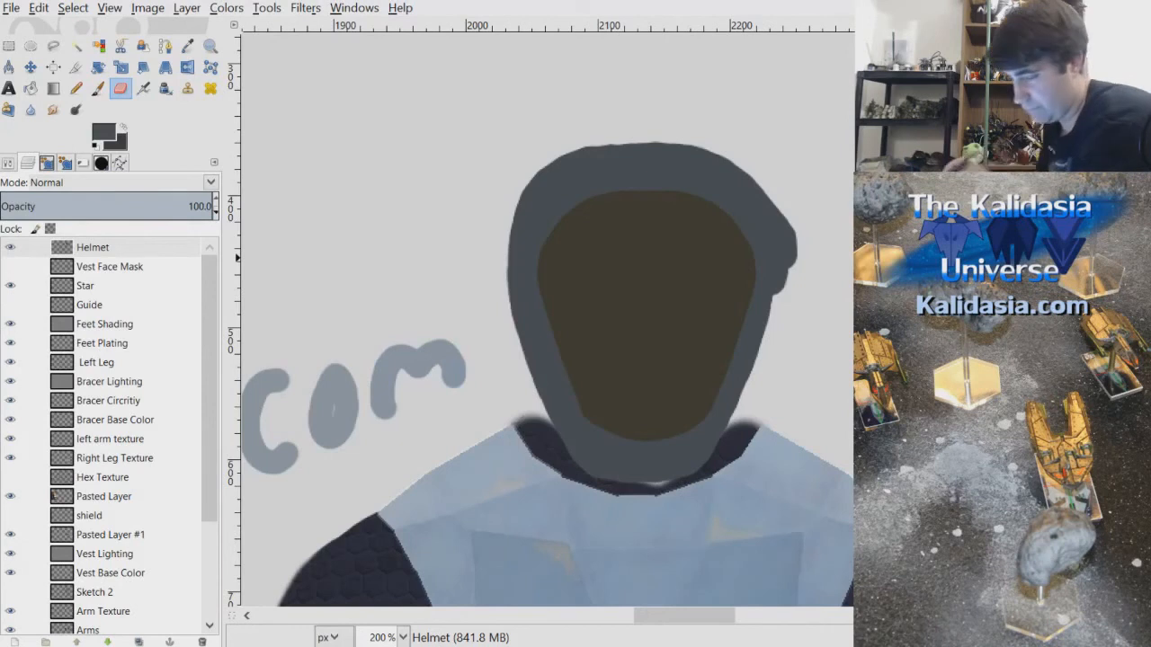
key("Return")
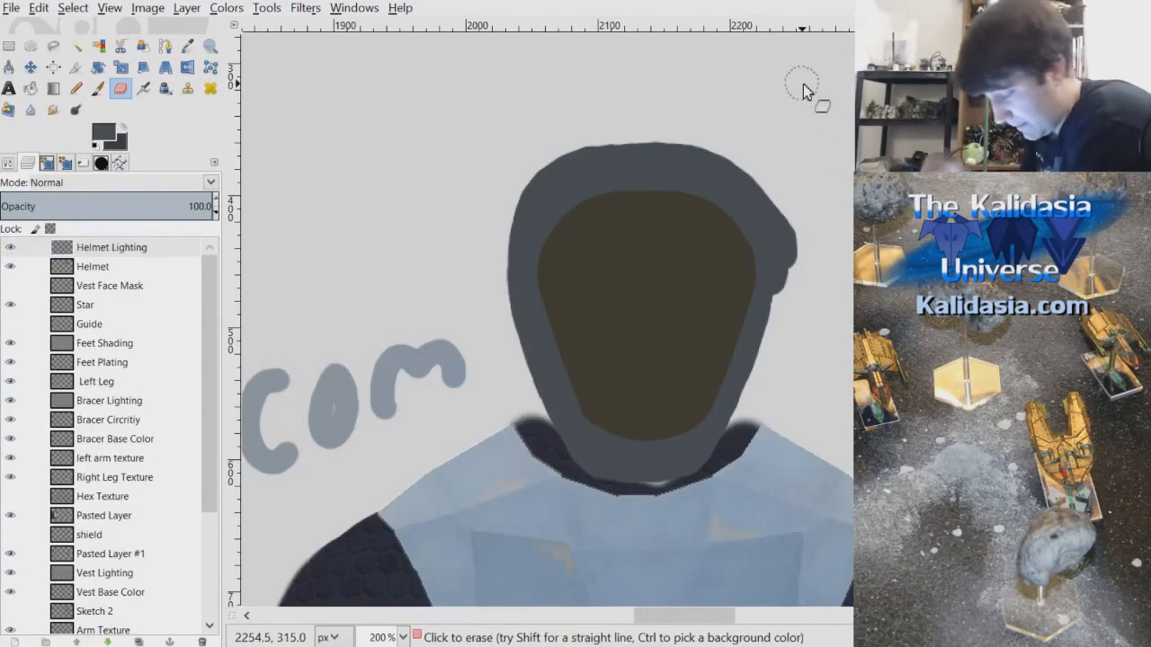
- Set the Helmet Lighting layer's mode to Hard light and fill the layer with medium grey
scroll(783, 360, "down", 4)
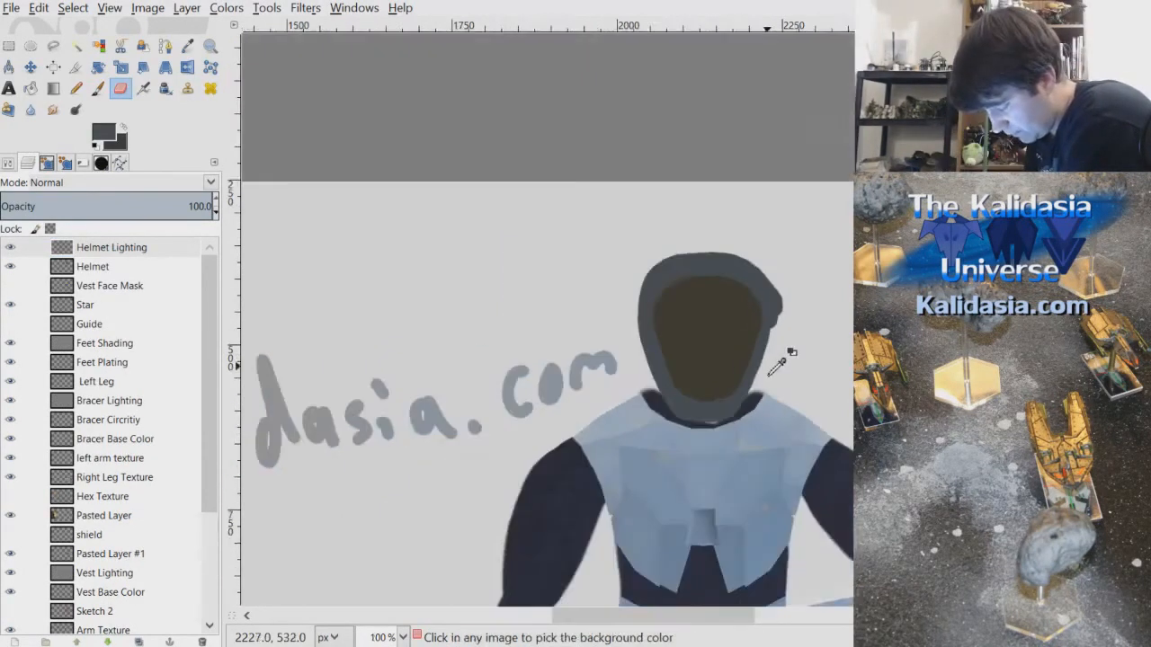
scroll(791, 385, "up", 4)
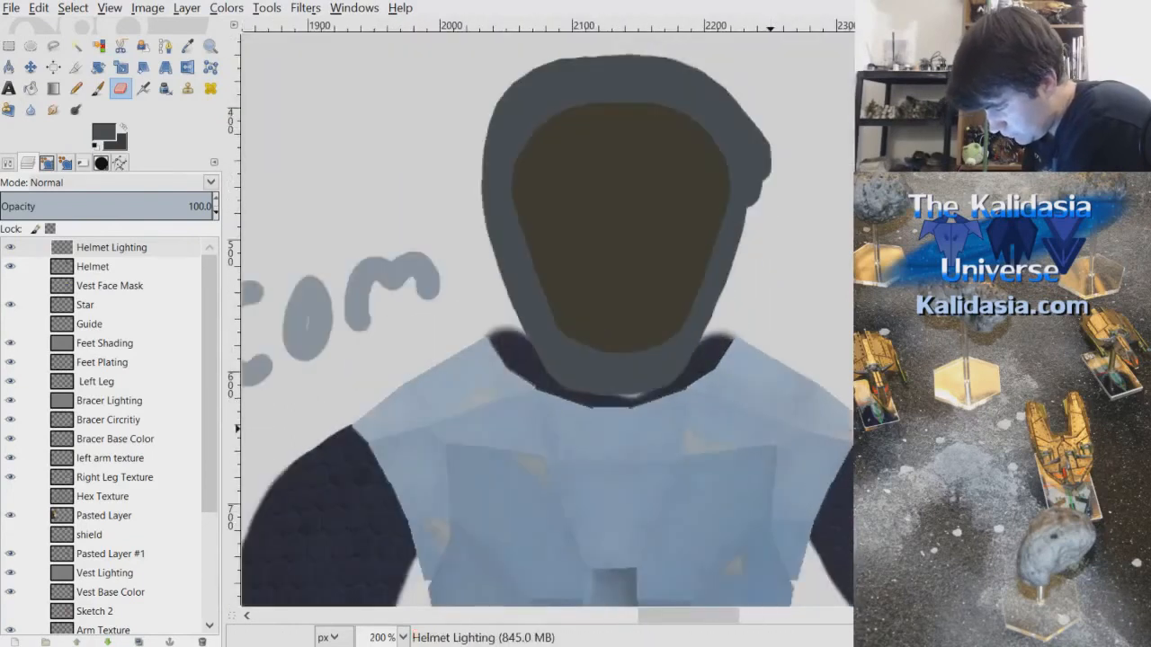
scroll(771, 429, "down", 8)
scroll(771, 429, "up", 10)
scroll(773, 359, "down", 4)
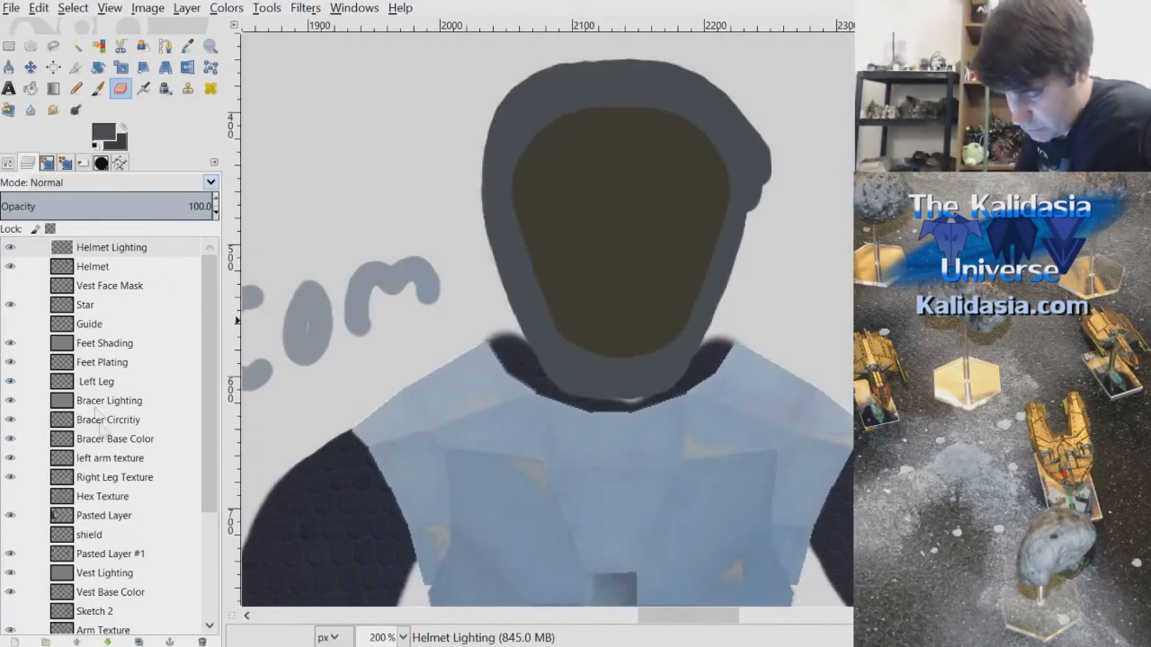
left_click(89, 452)
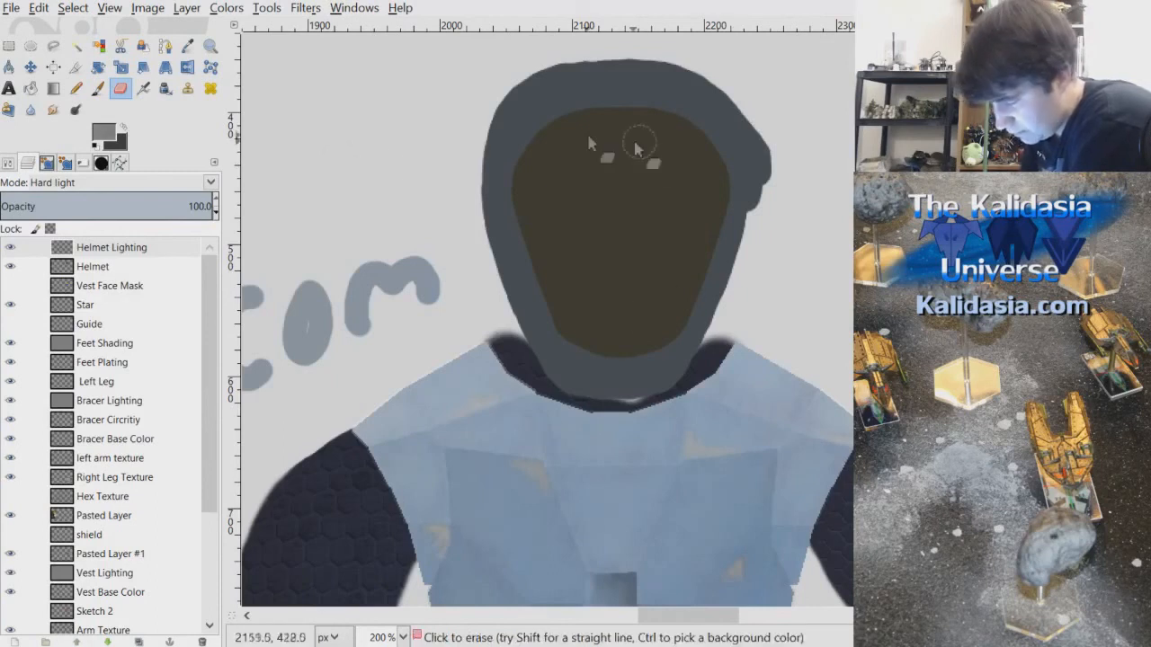
key("shift+b")
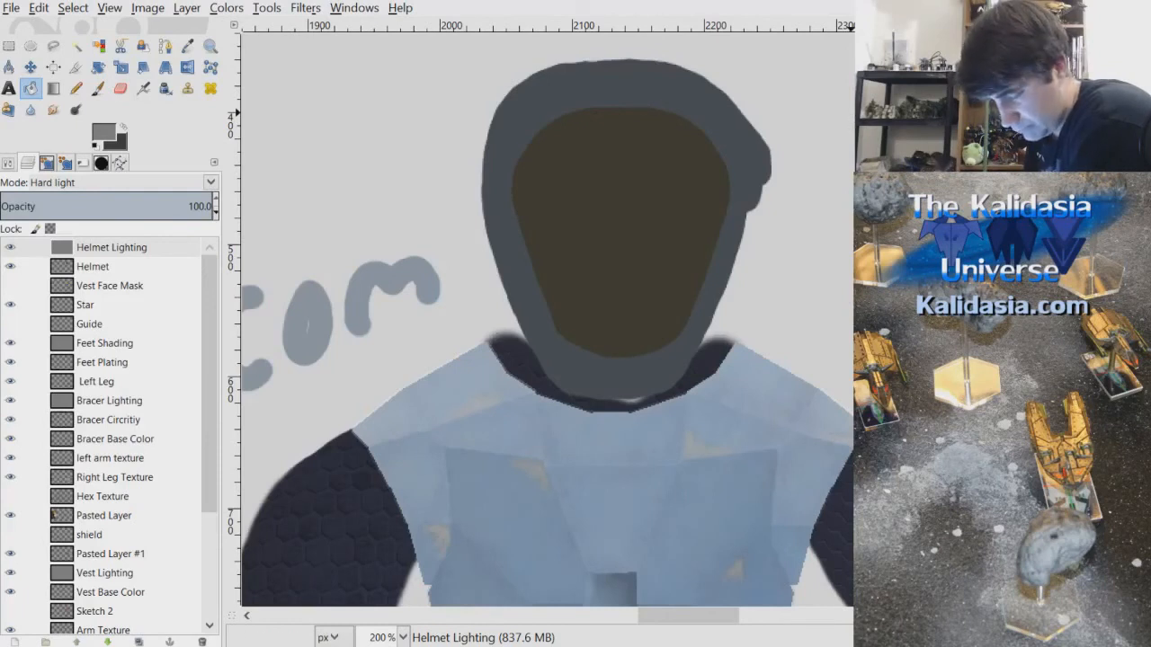
scroll(539, 320, "up", 2)
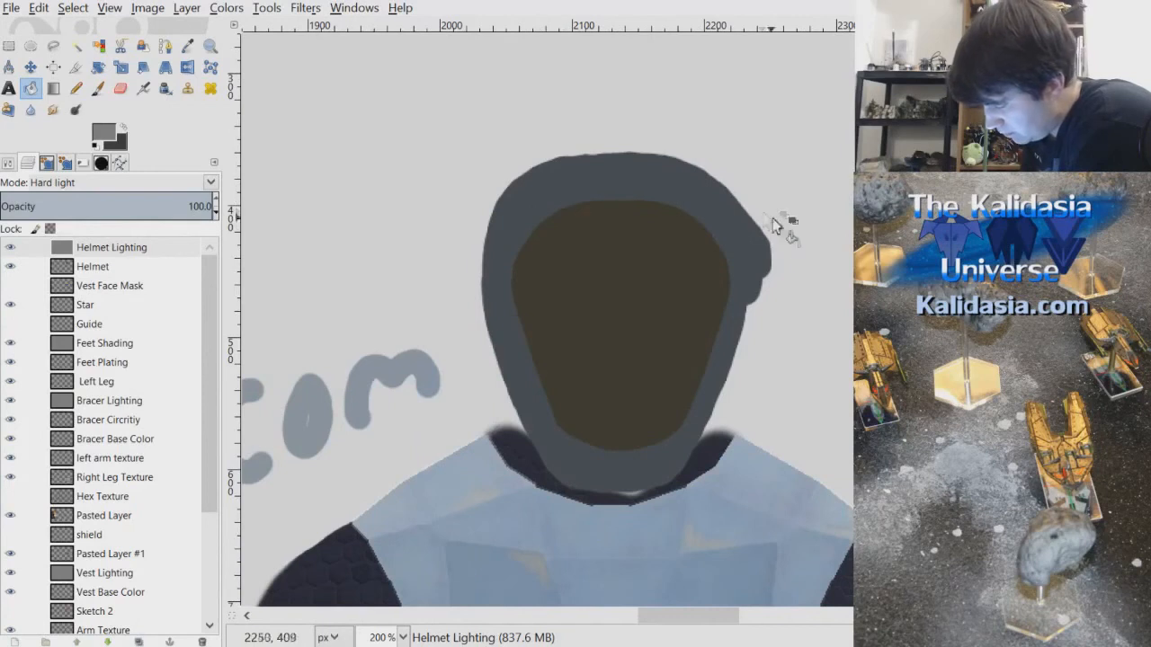
left_click(53, 46)
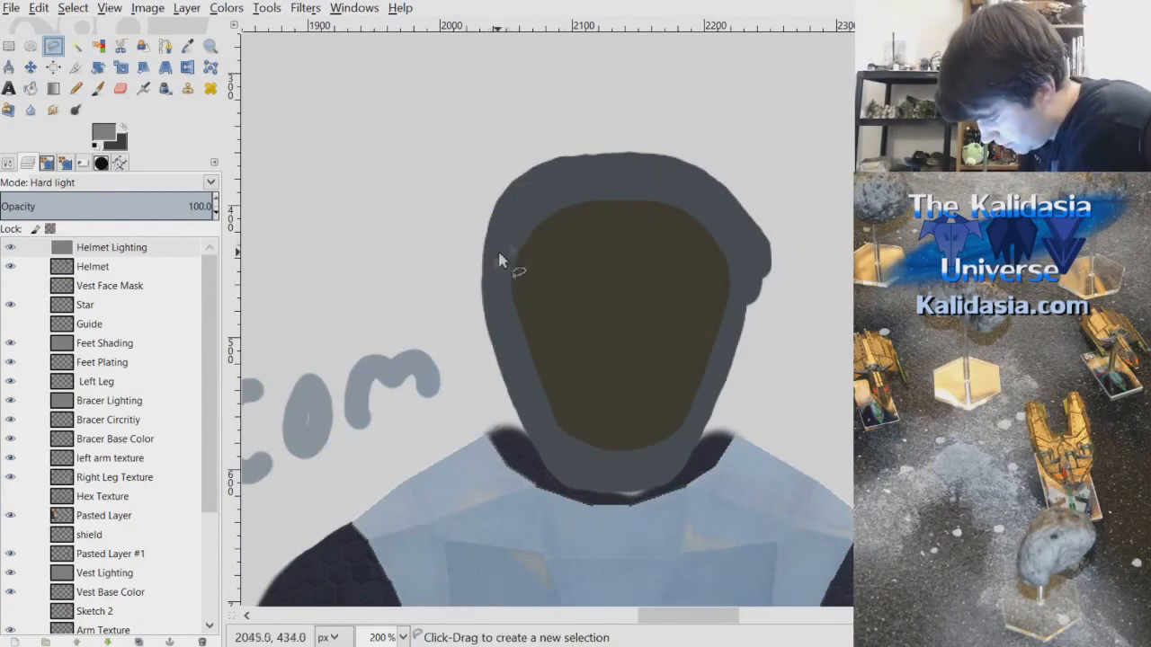
left_click_drag(485, 267, 563, 195)
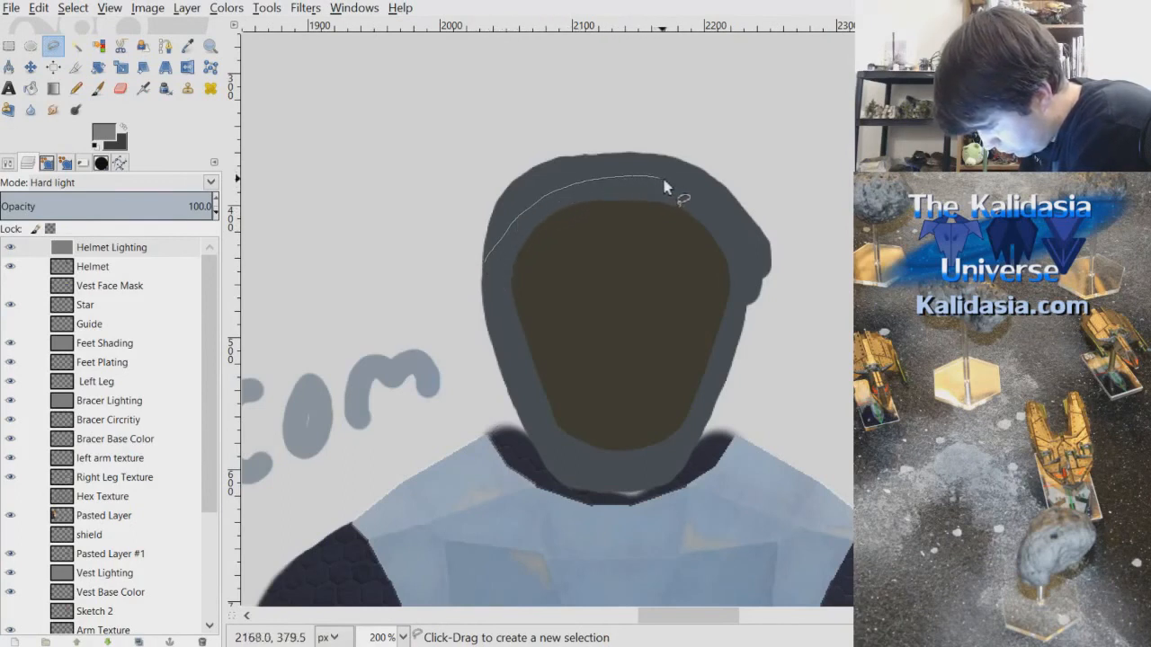
left_click_drag(724, 213, 722, 208)
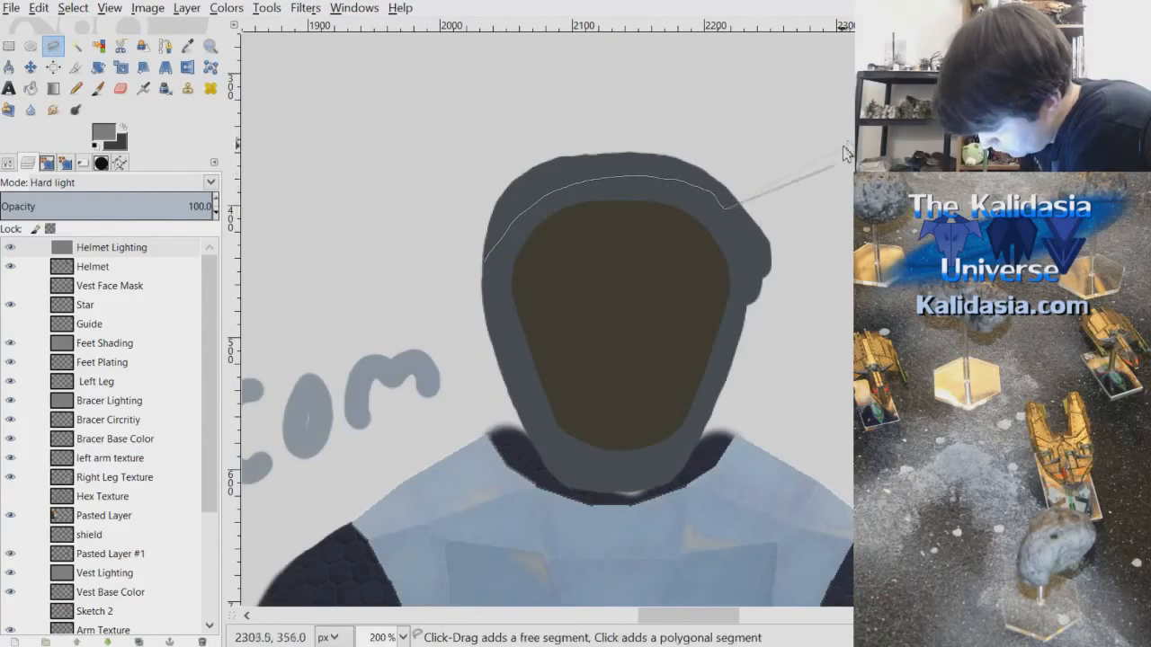
left_click(786, 213)
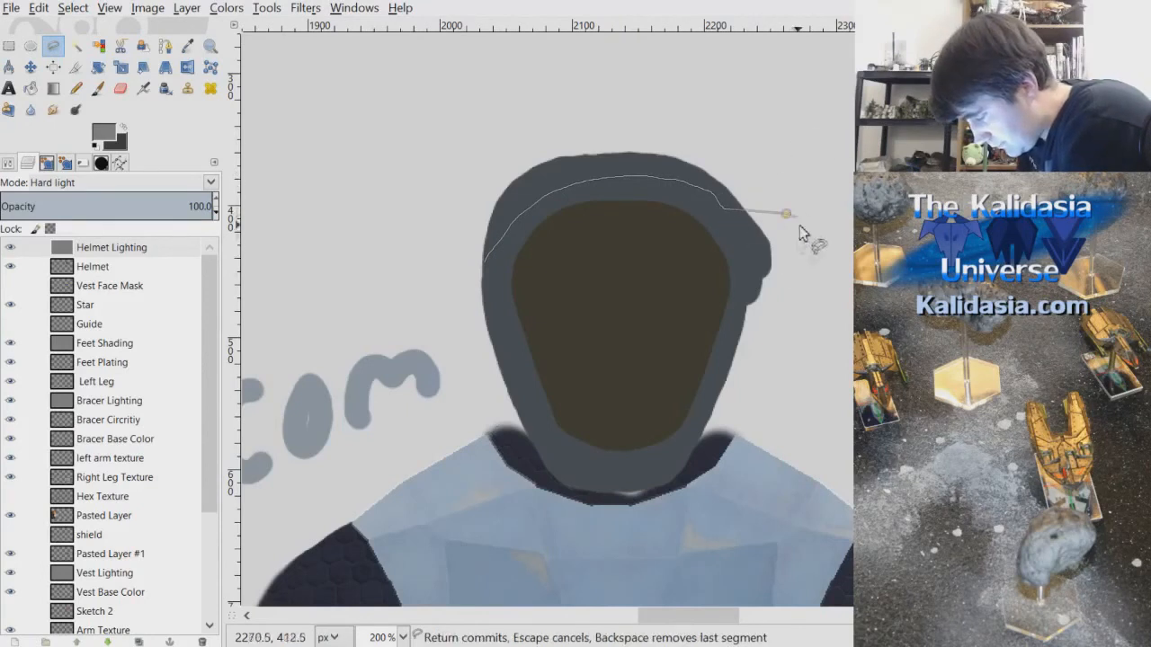
left_click(689, 406)
left_click(464, 269)
left_click(483, 267)
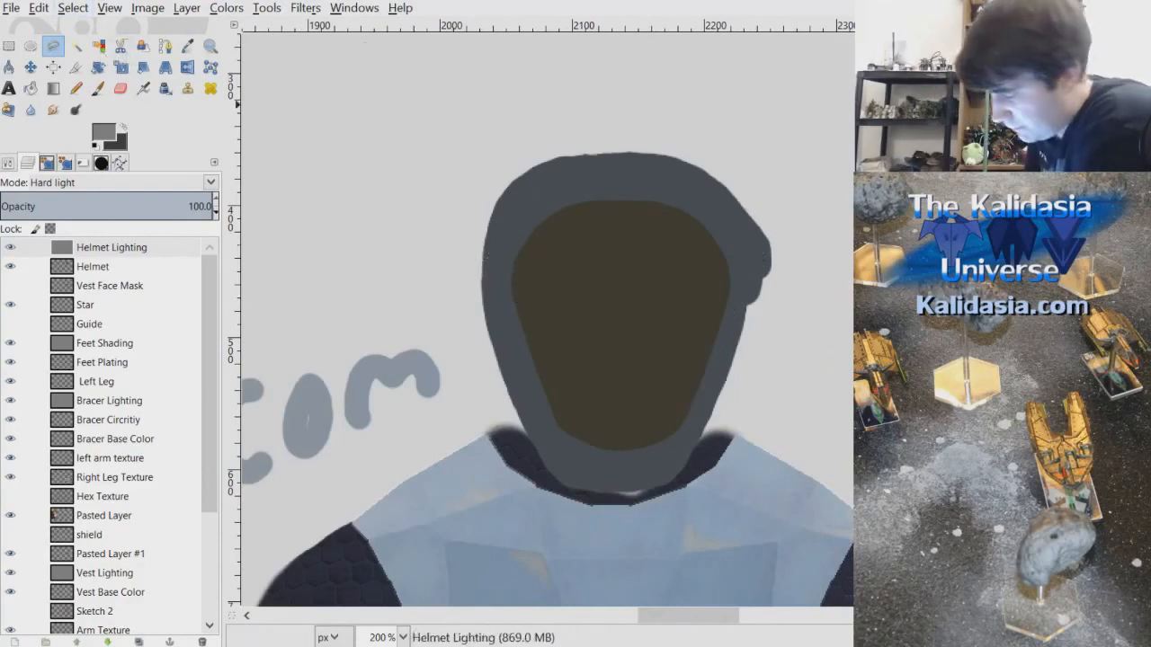
- Add a new layer named "Helmet Faces" directly above the Helmet layer
left_click(125, 266)
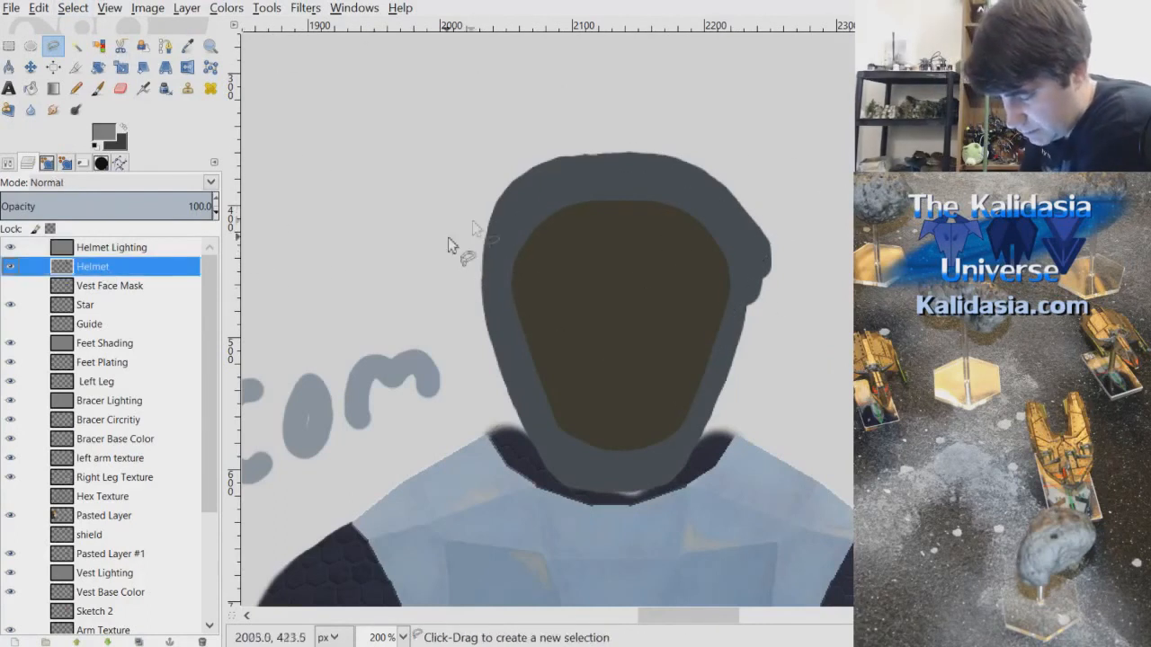
left_click(15, 642)
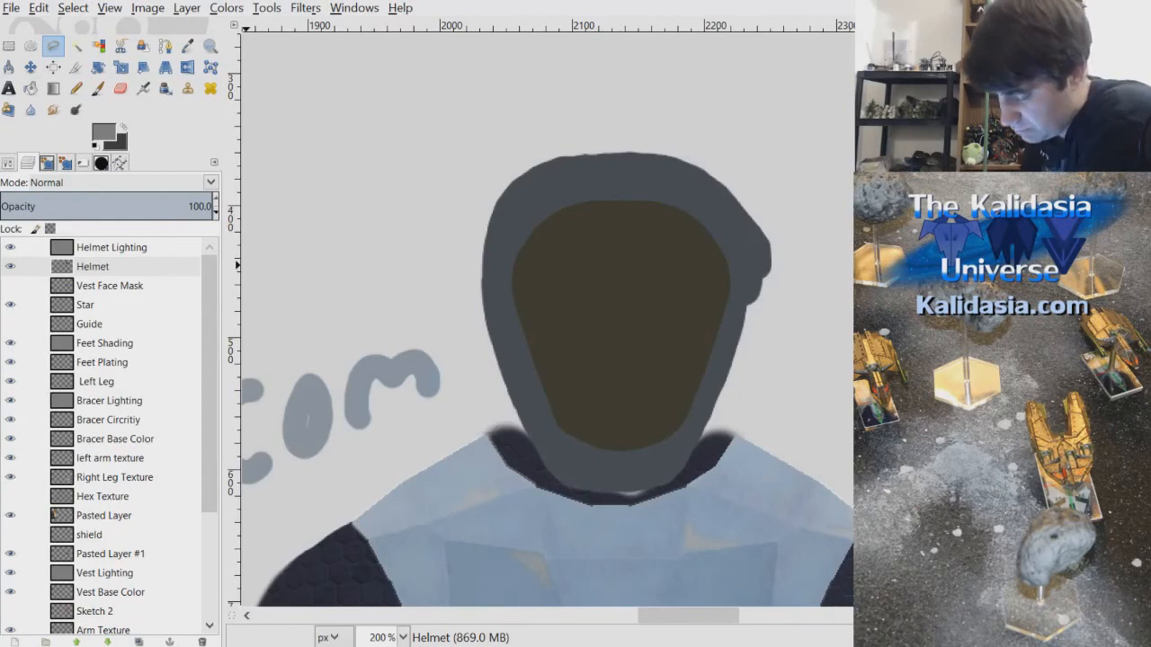
key("Return")
left_click(612, 285)
left_click(292, 259)
left_click(316, 475)
left_click(280, 409)
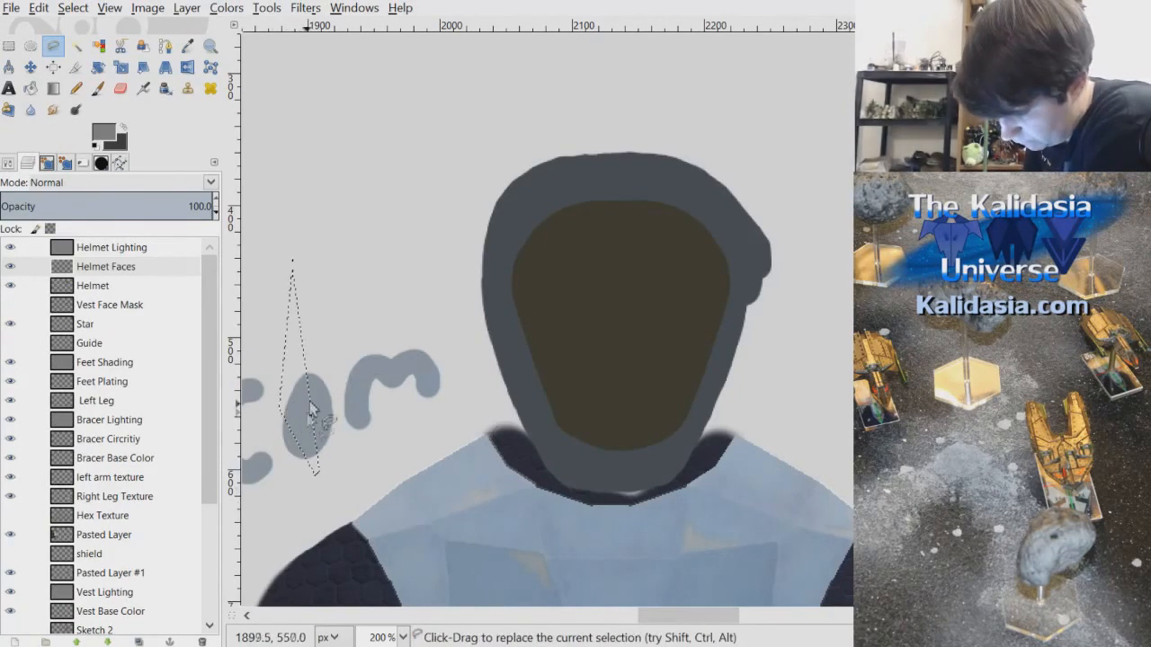
left_click(73, 8)
left_click(106, 49)
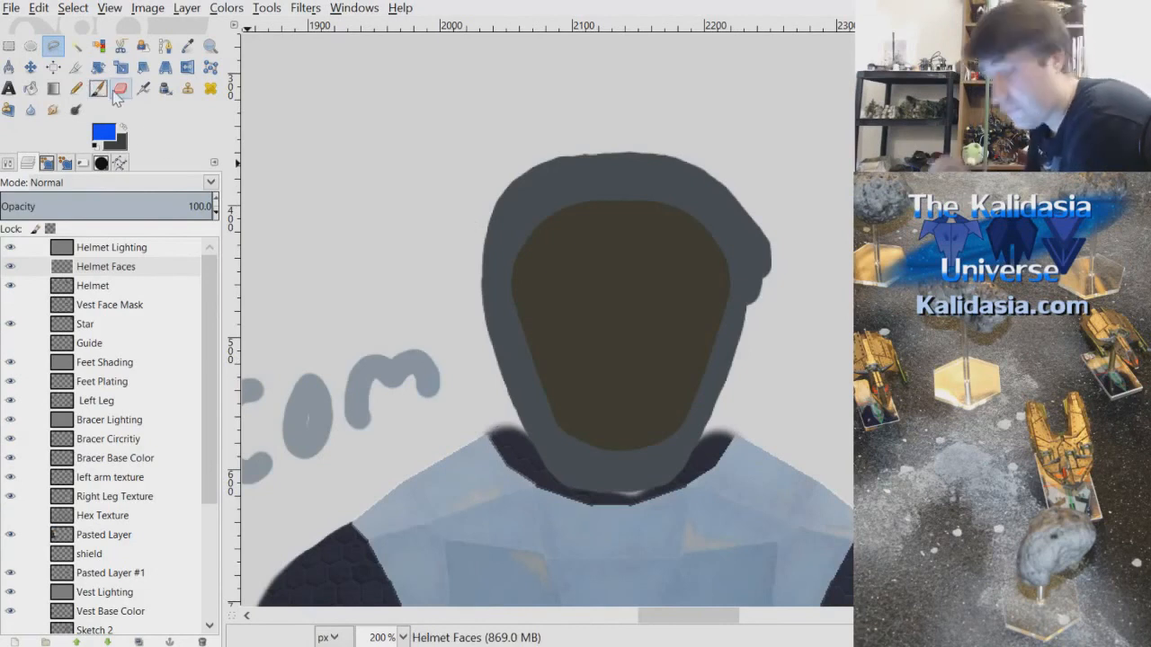
- Paint a thick blue band with the Paintbrush along the visor's upper edge on the Helmet Faces layer, curving down at both sides
left_click(120, 87)
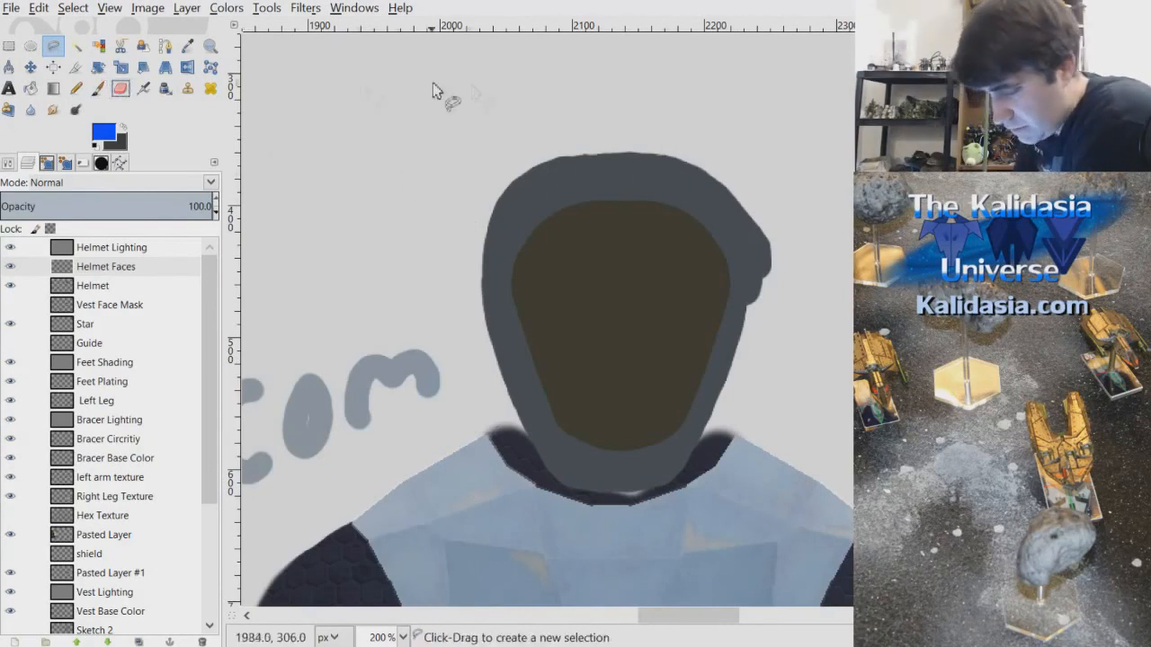
left_click(97, 87)
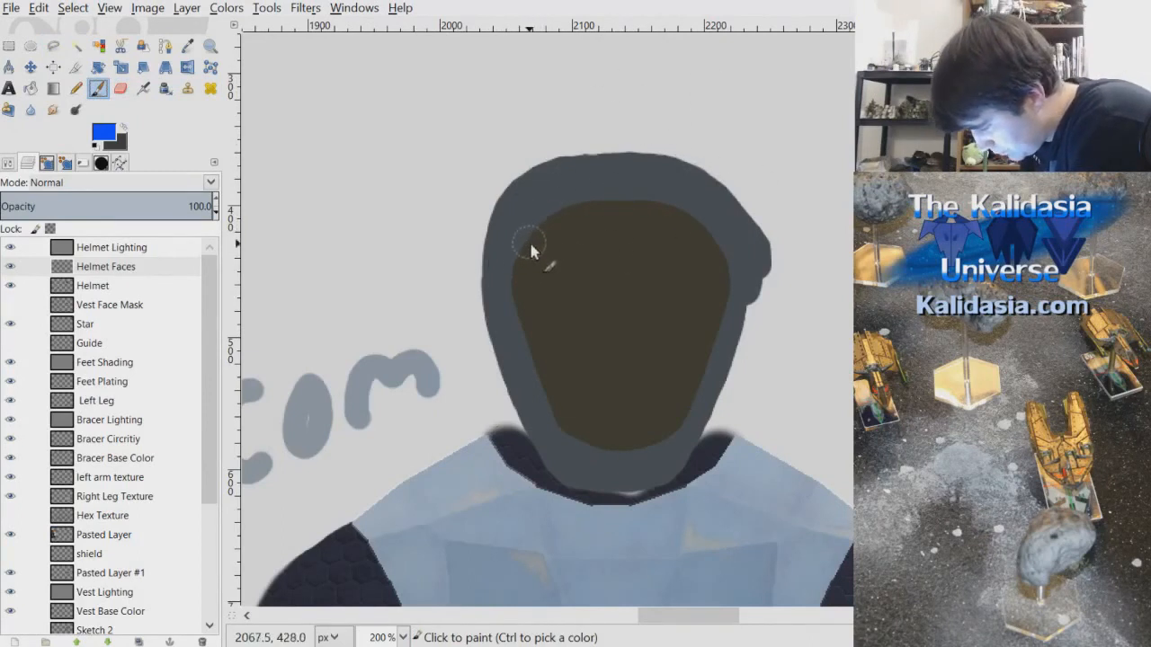
mouse_move(525, 257)
left_mouse_down()
mouse_move(562, 213)
mouse_move(595, 219)
mouse_move(529, 269)
mouse_move(535, 257)
left_mouse_up()
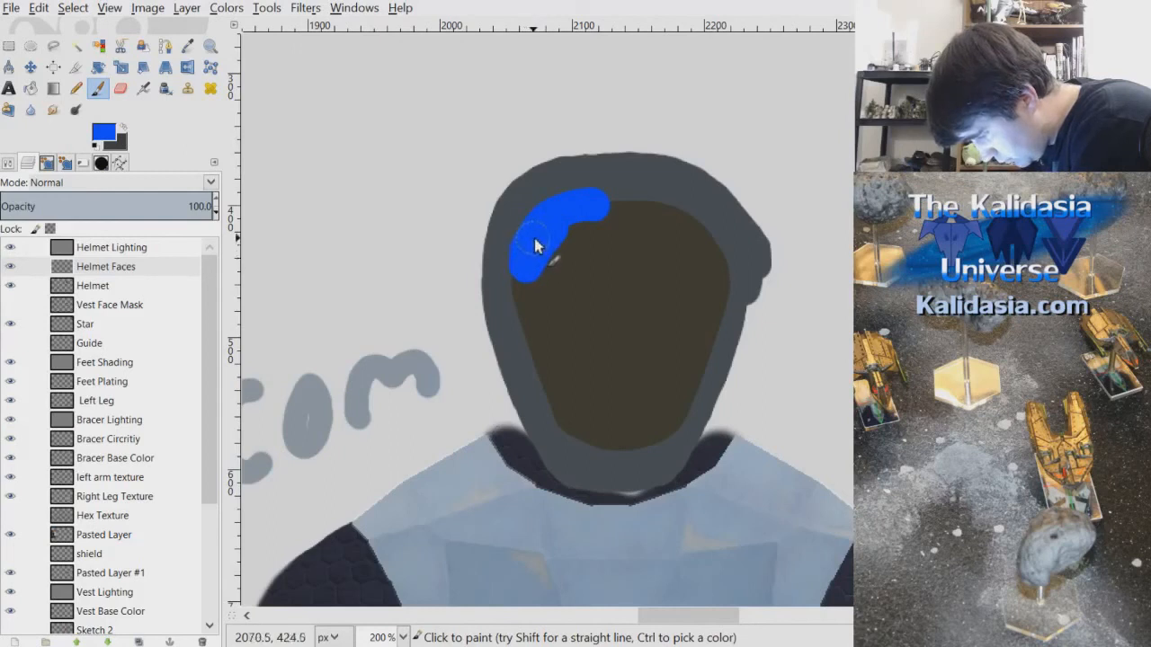
mouse_move(527, 276)
left_mouse_down()
mouse_move(573, 212)
mouse_move(585, 235)
mouse_move(590, 214)
mouse_move(614, 209)
mouse_move(595, 206)
mouse_move(655, 213)
left_mouse_up()
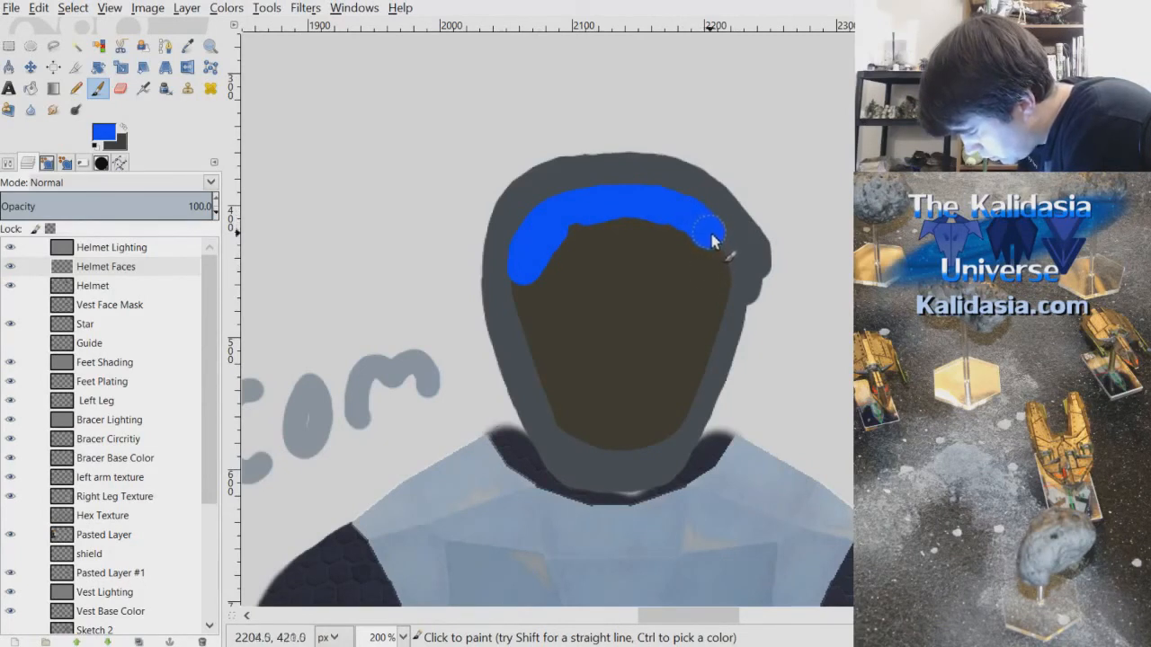
left_click_drag(723, 257, 723, 268)
mouse_move(527, 270)
left_mouse_down()
mouse_move(571, 206)
mouse_move(579, 233)
mouse_move(683, 210)
mouse_move(671, 236)
mouse_move(695, 267)
left_mouse_up()
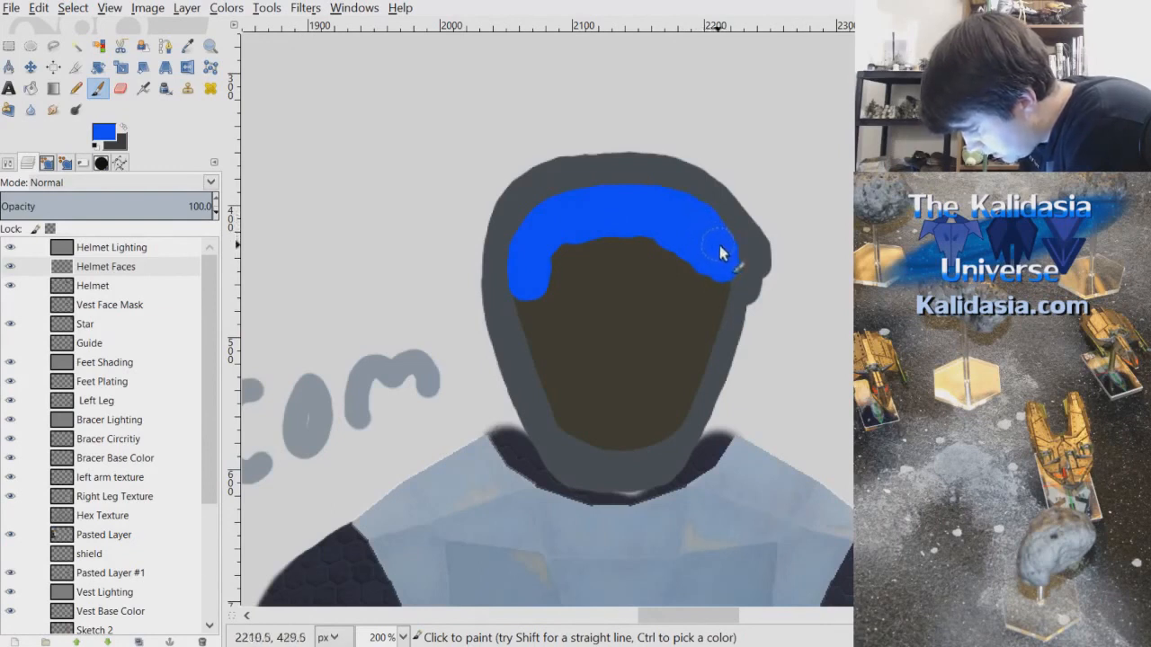
- Set the foreground color to green and paint a solid green face over the helmet's top edge, directly above the blue band
left_click(120, 87)
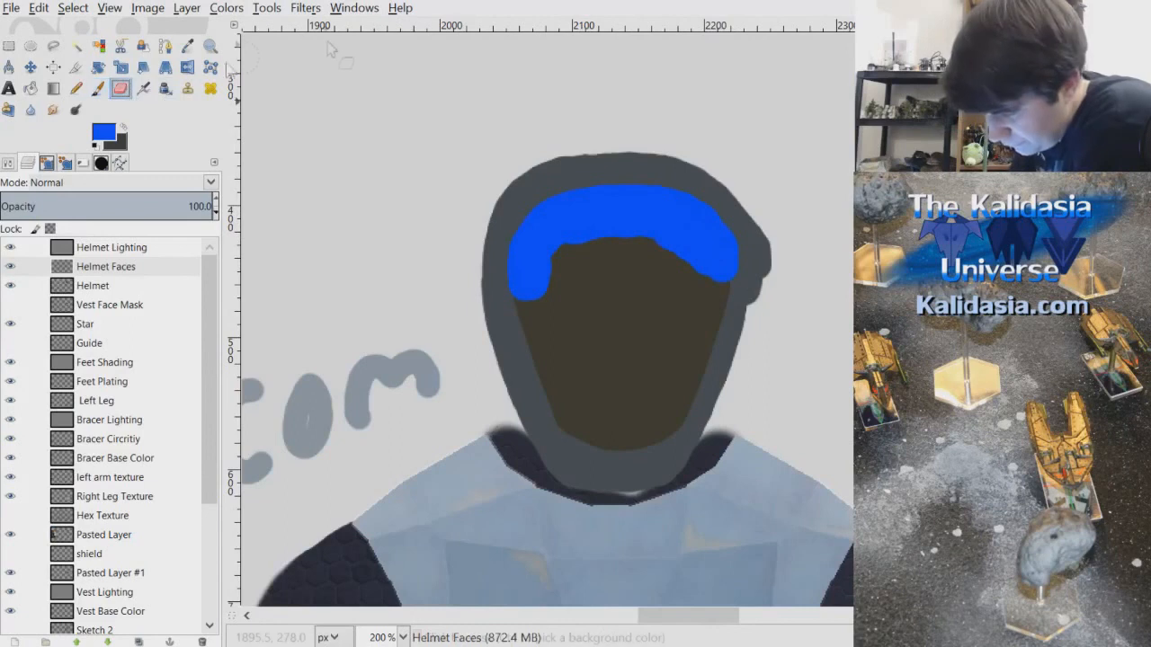
left_click(719, 192)
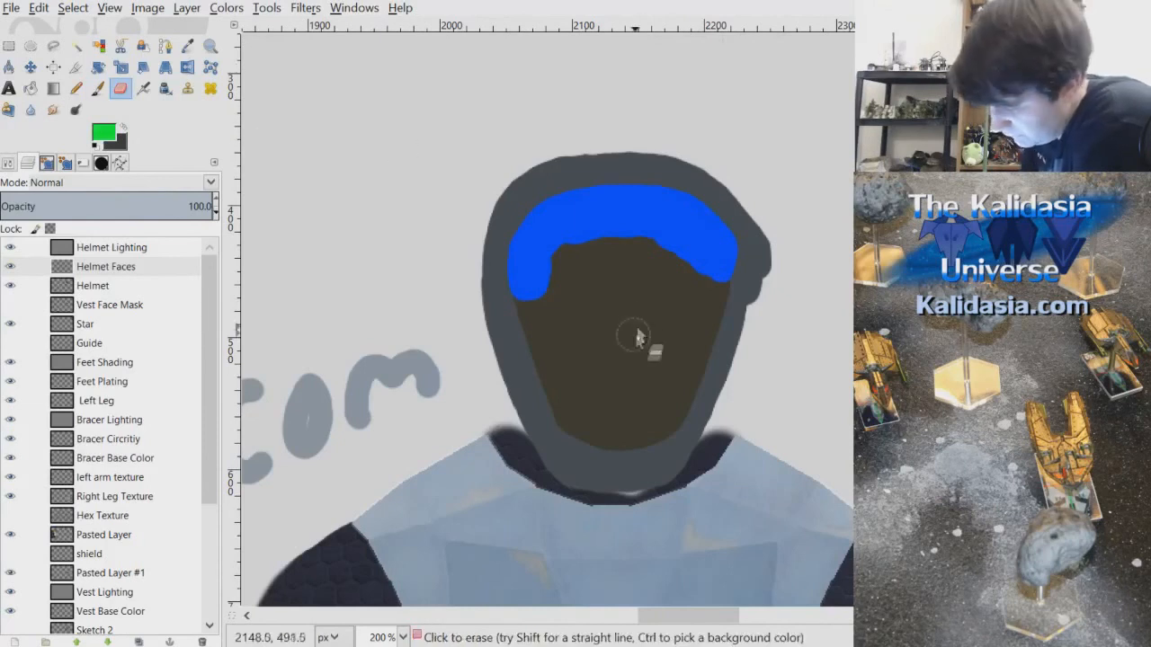
left_click(97, 88)
scroll(590, 185, "up", 2)
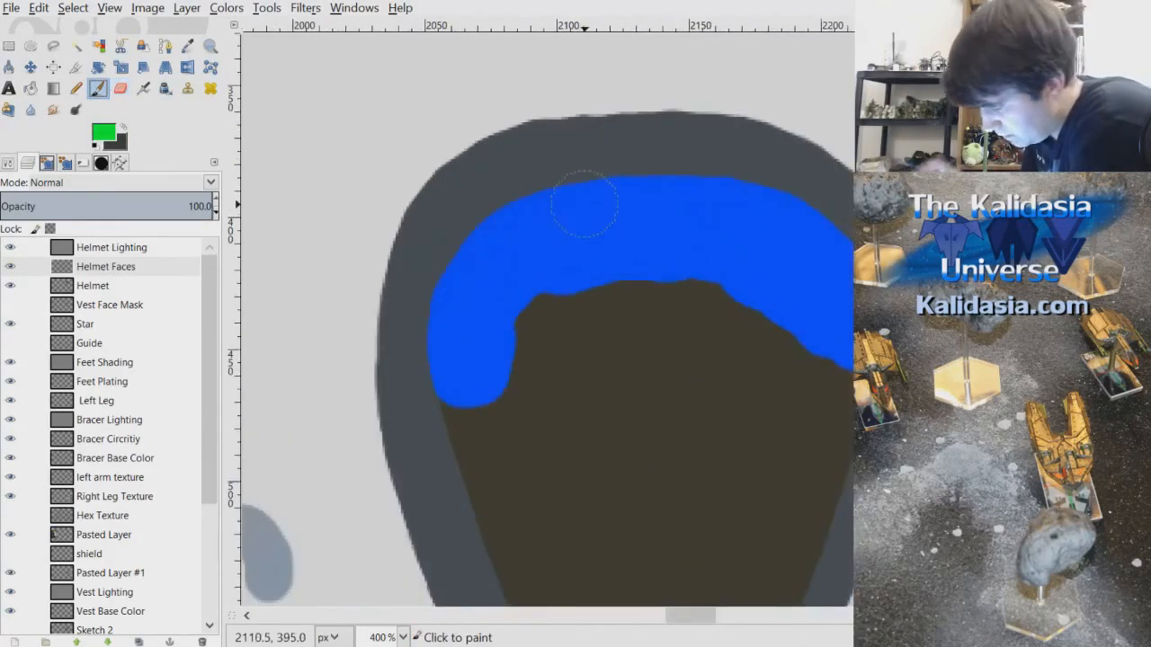
double_click(97, 88)
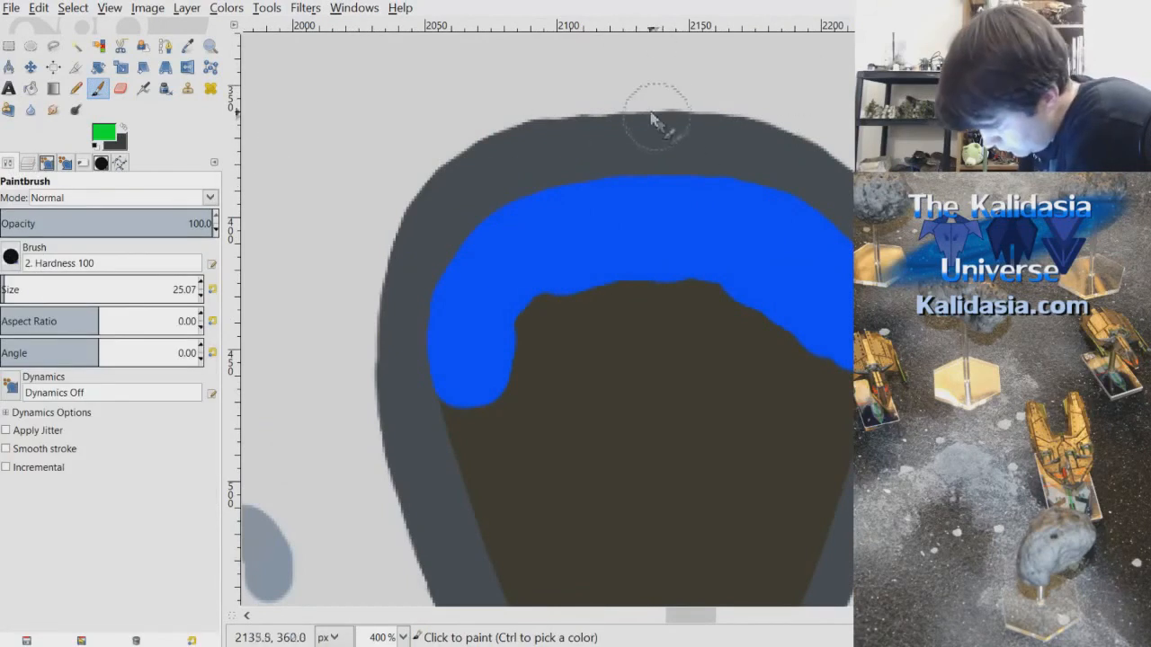
left_click_drag(534, 123, 558, 161)
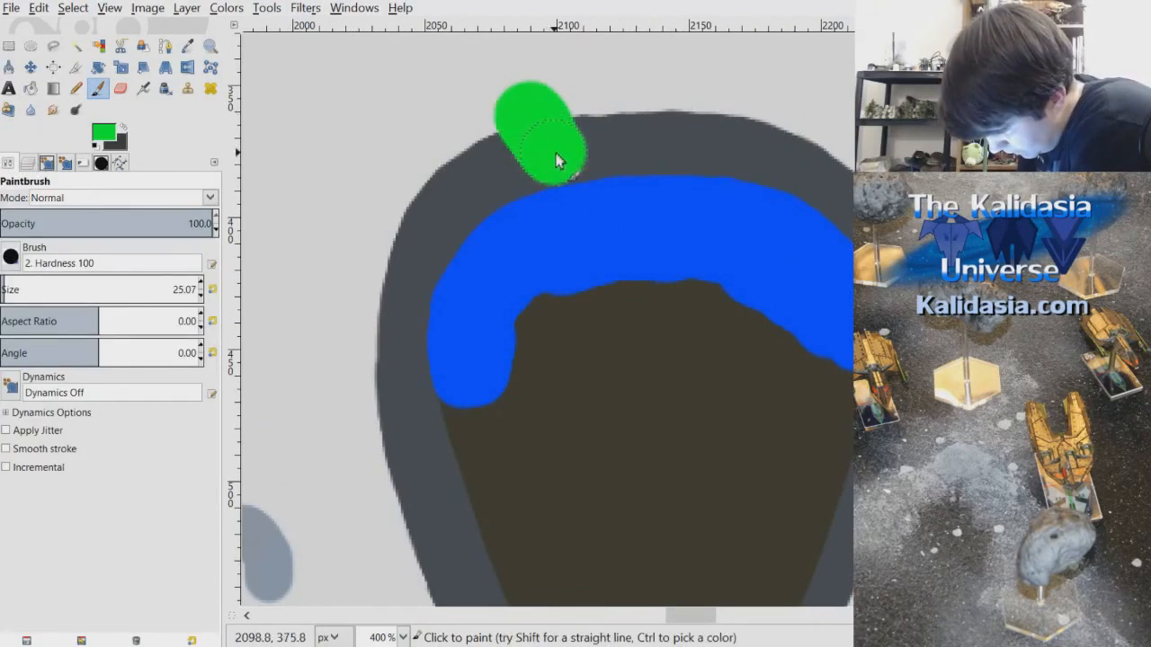
left_click_drag(707, 615, 713, 615)
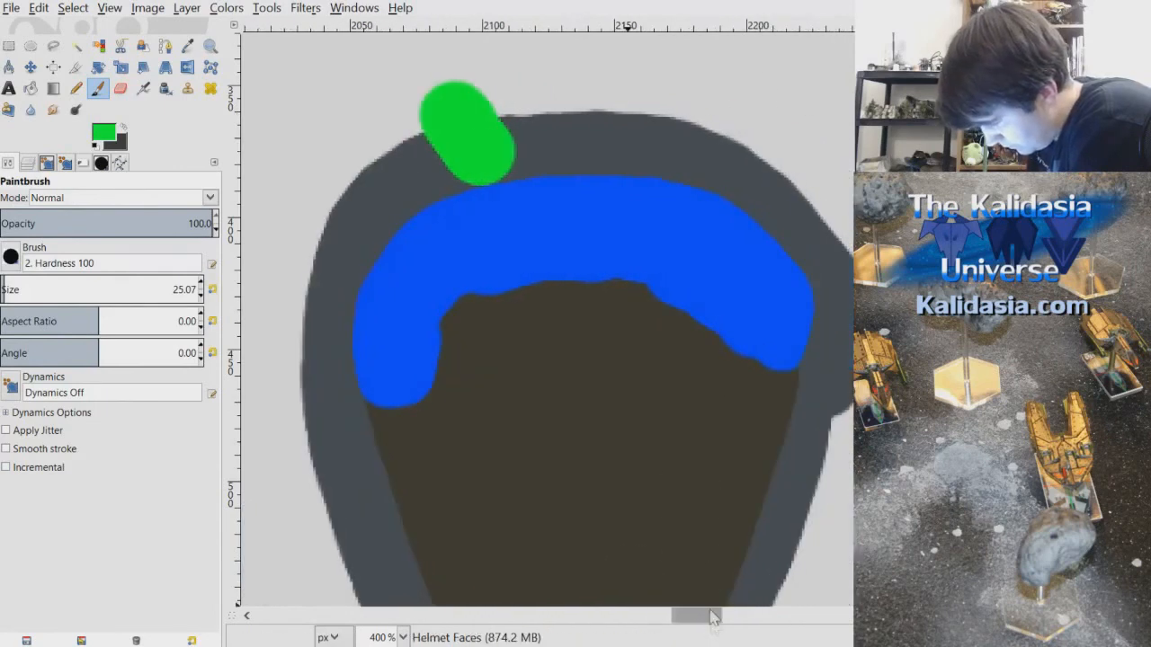
left_click_drag(746, 117, 710, 164)
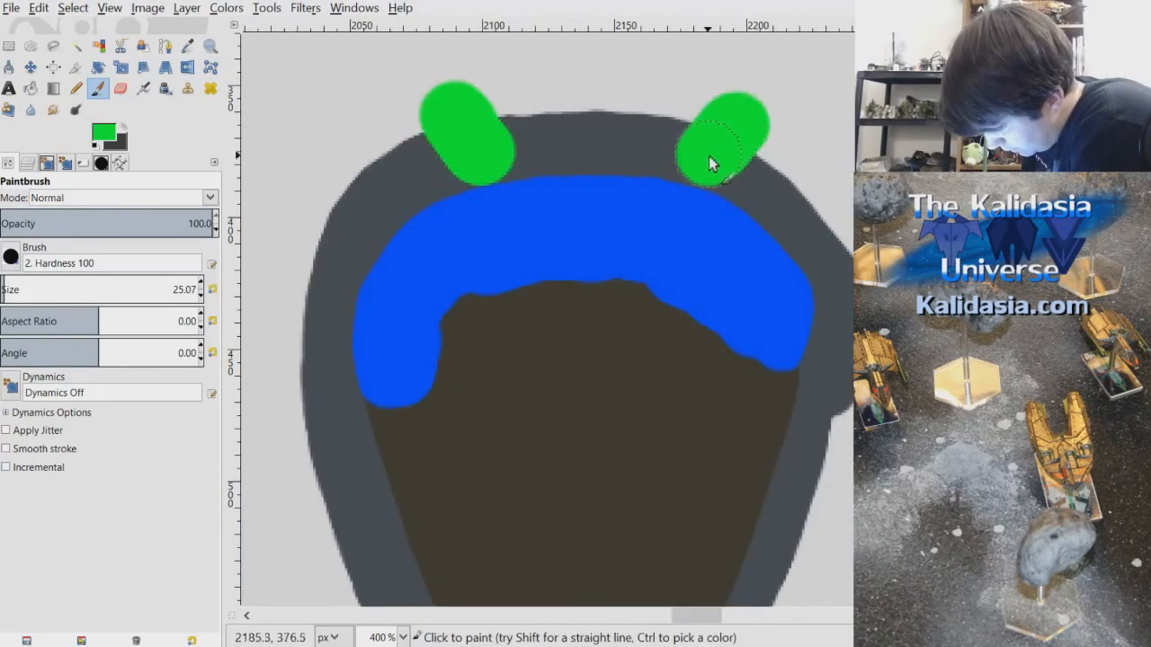
mouse_move(625, 133)
left_mouse_down()
mouse_move(527, 142)
mouse_move(536, 146)
left_mouse_up()
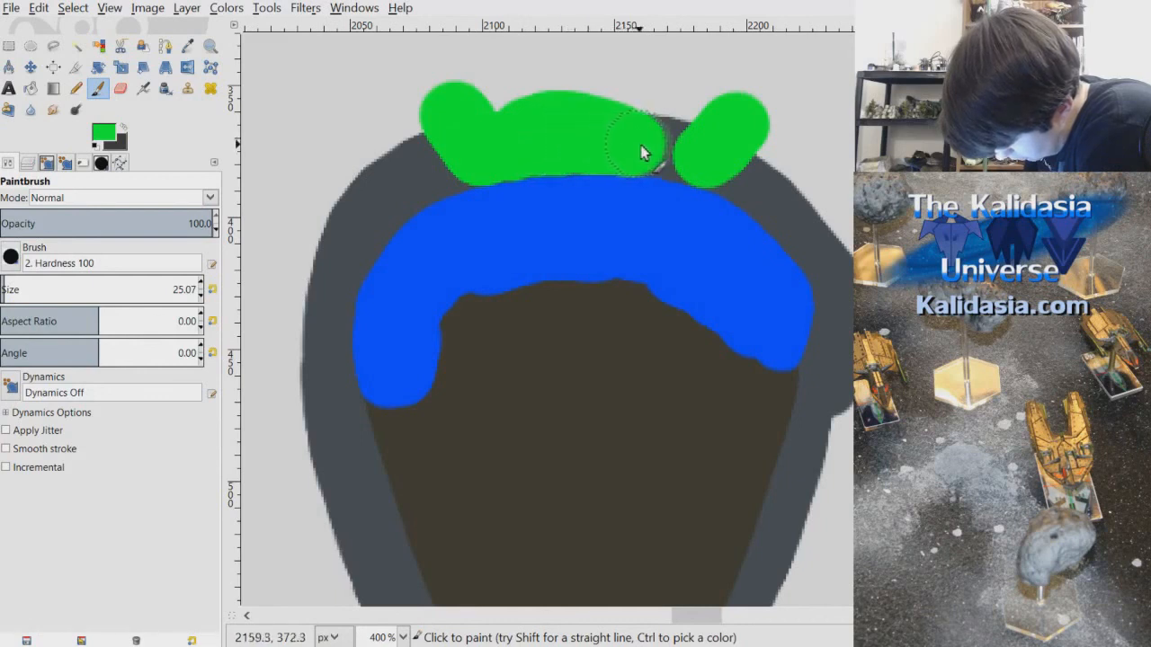
mouse_move(686, 152)
left_mouse_down()
mouse_move(635, 112)
mouse_move(518, 116)
mouse_move(600, 89)
mouse_move(698, 101)
mouse_move(674, 93)
mouse_move(764, 90)
mouse_move(554, 94)
mouse_move(637, 148)
left_mouse_up()
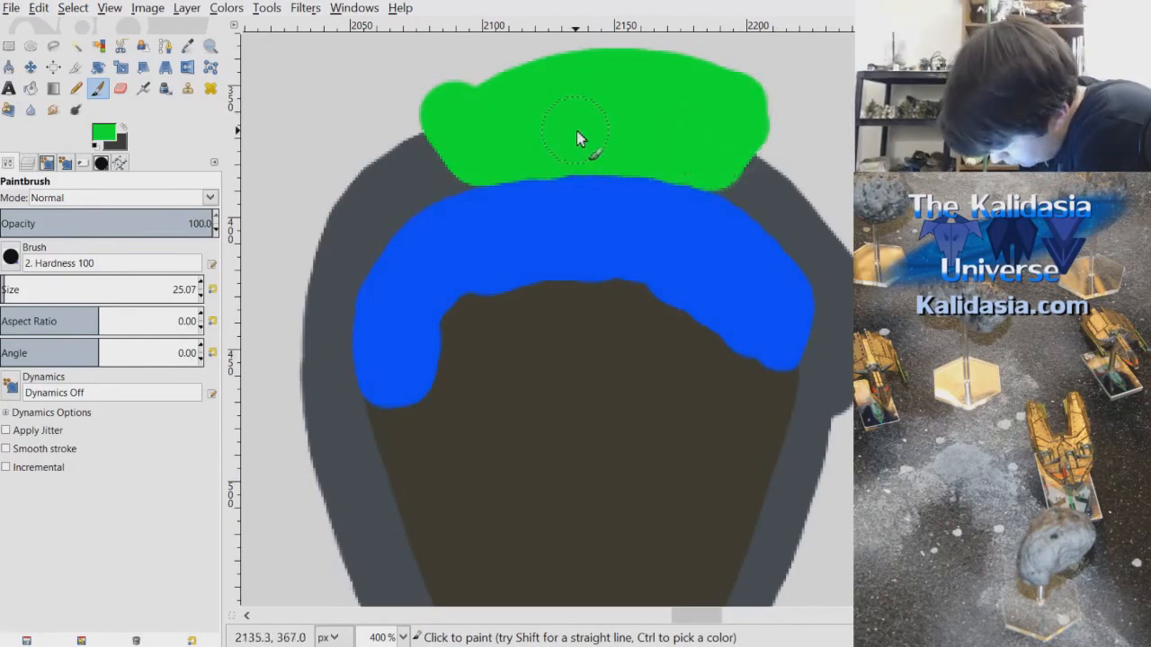
- Examine the helmet of the gun-wielding armored figure in the orange reference painting, and return to the character
scroll(576, 138, "down", 3)
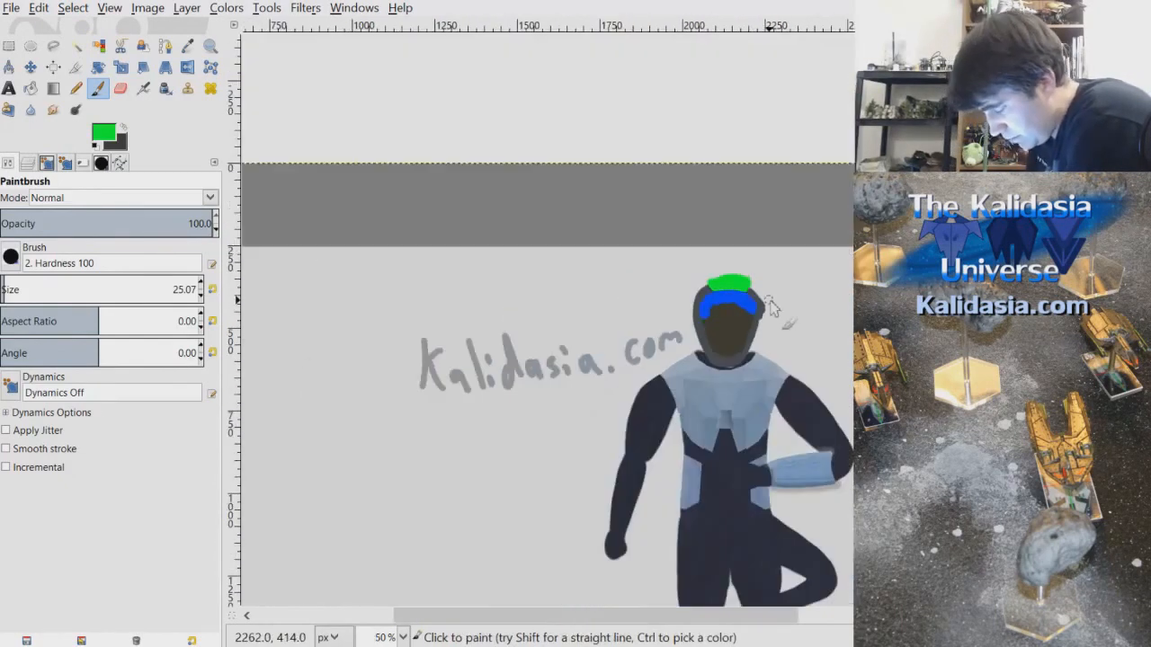
scroll(770, 307, "down", 1)
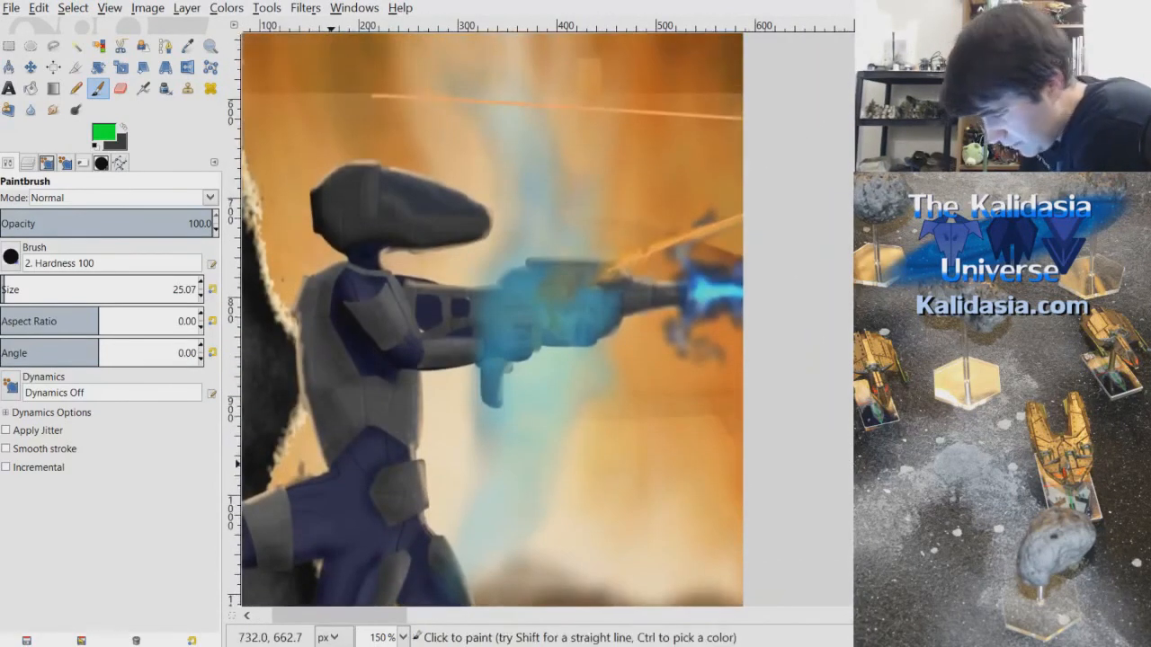
scroll(393, 213, "up", 2)
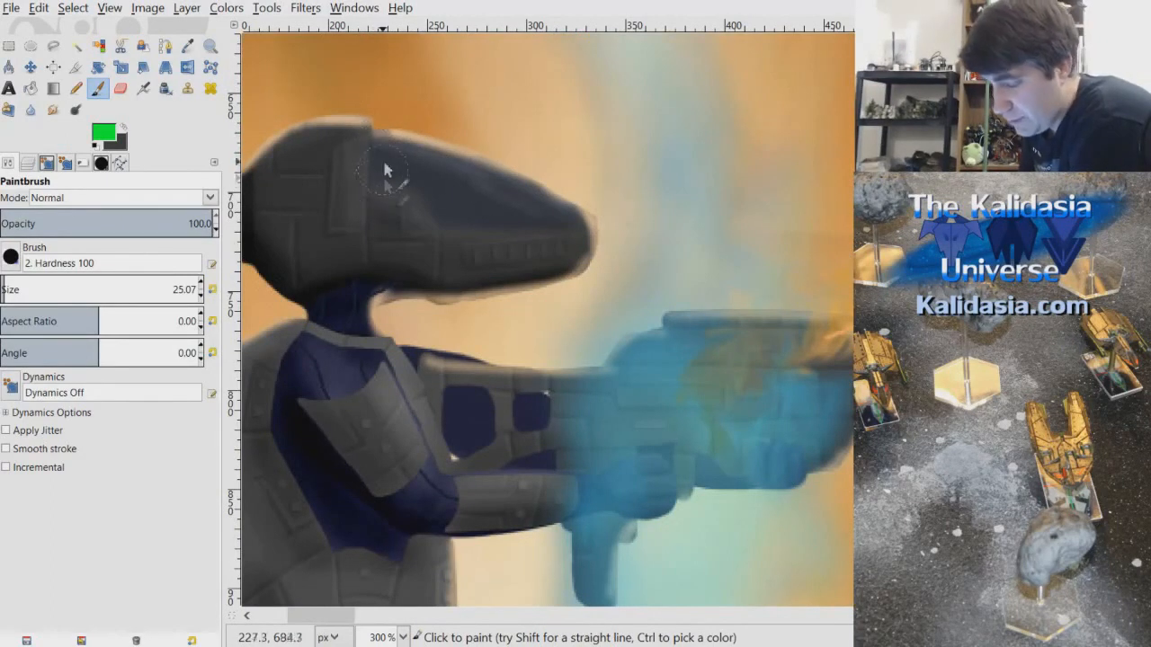
scroll(640, 289, "down", 3)
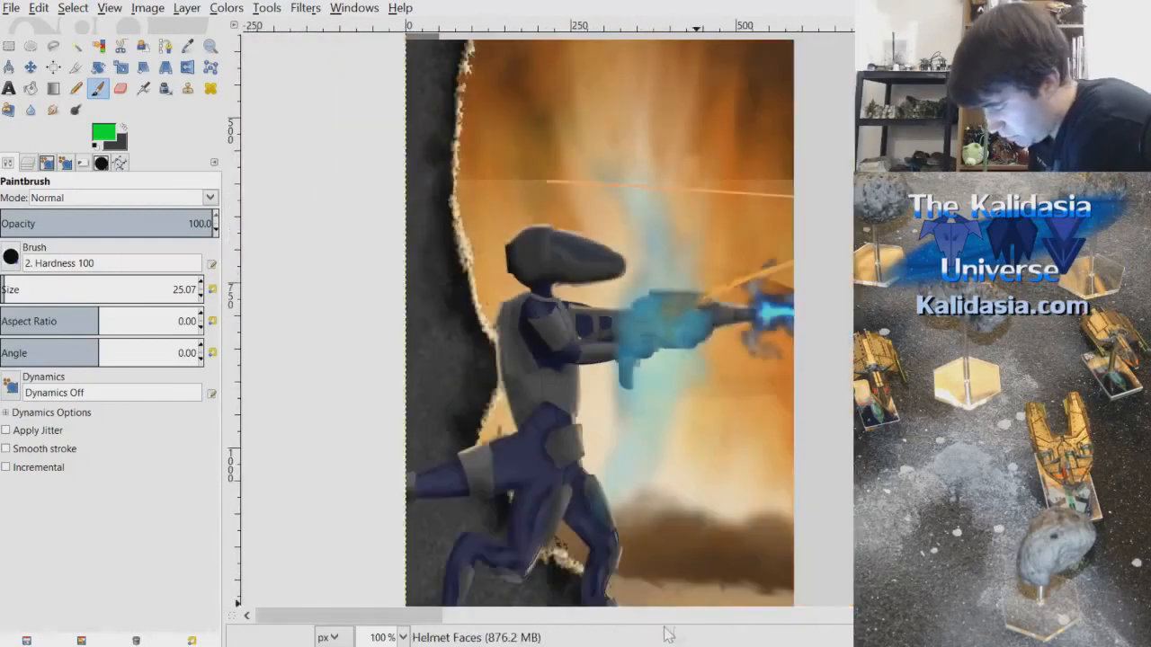
left_click_drag(431, 617, 726, 620)
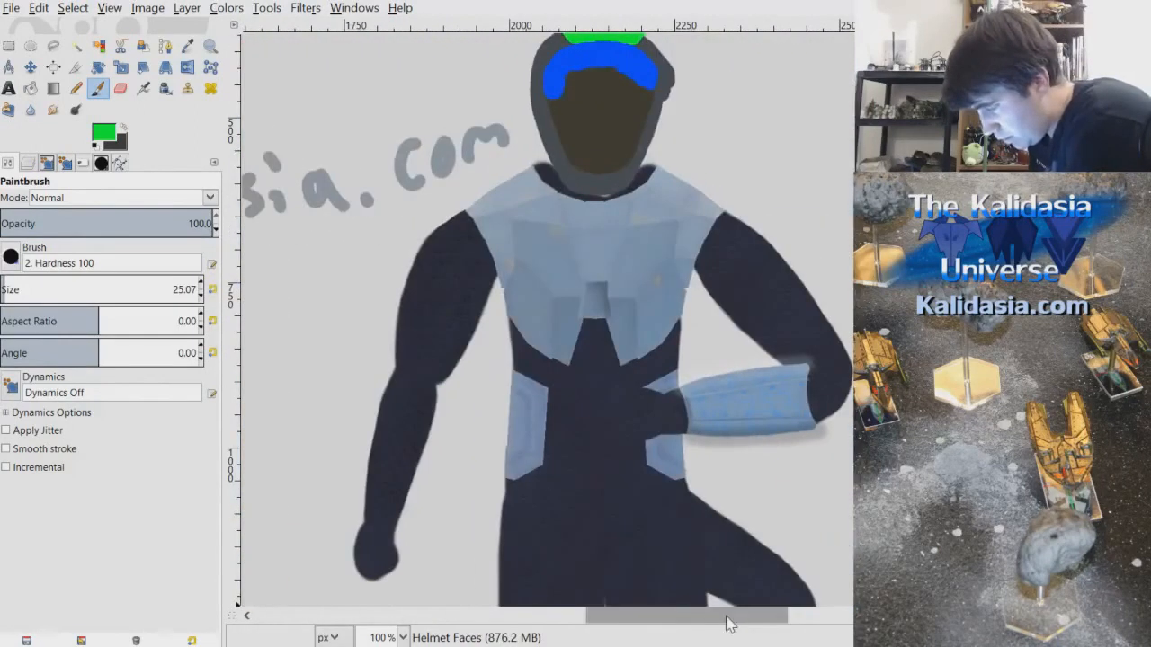
left_click_drag(926, 441, 926, 364)
- Extend both upper corners of the green face with diagonal strokes reaching outward past the helmet outline
scroll(588, 253, "up", 3)
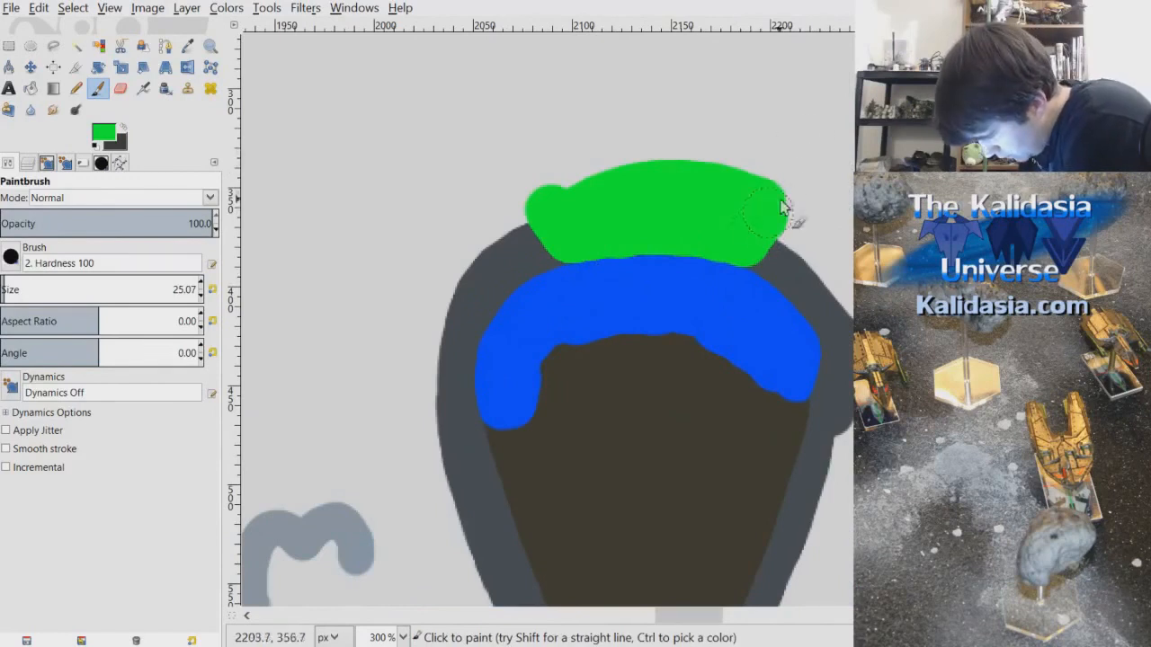
left_click_drag(755, 255, 804, 166)
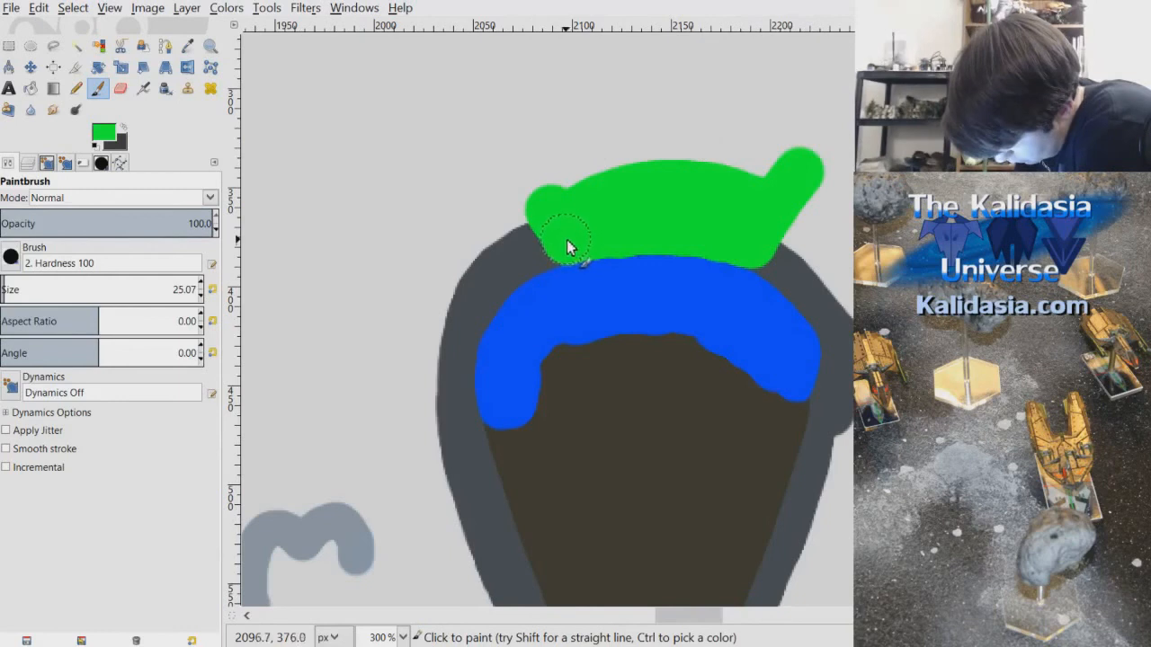
left_click_drag(570, 249, 513, 154)
scroll(722, 303, "down", 3)
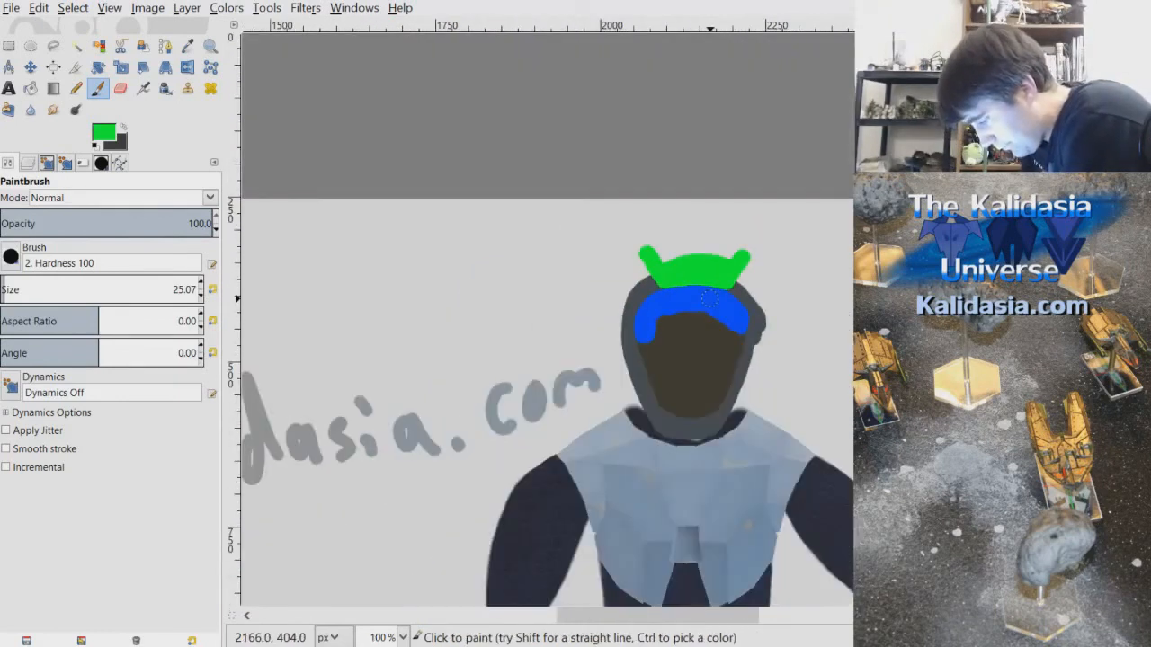
- Switch the paint color to yellow and paint a face on each upper corner of the helmet, beside the green one
scroll(773, 313, "up", 2)
scroll(780, 304, "up", 2)
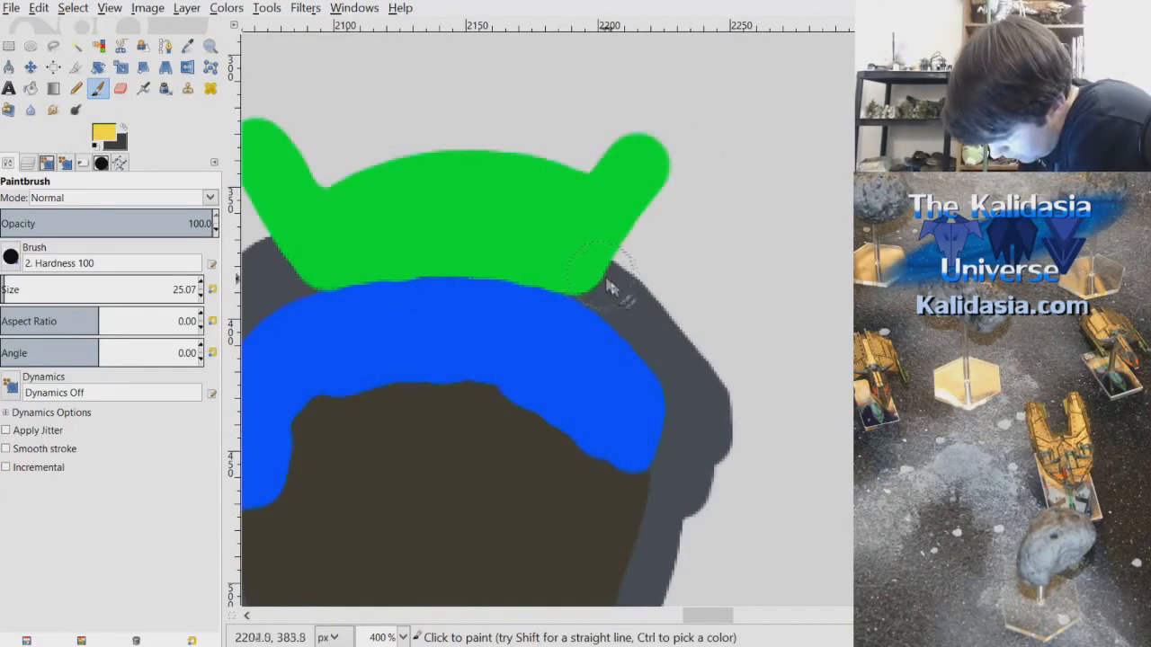
left_click(633, 299)
mouse_move(642, 315)
left_mouse_down()
mouse_move(674, 335)
mouse_move(642, 305)
mouse_move(645, 278)
mouse_move(633, 296)
mouse_move(646, 280)
mouse_move(667, 307)
left_mouse_up()
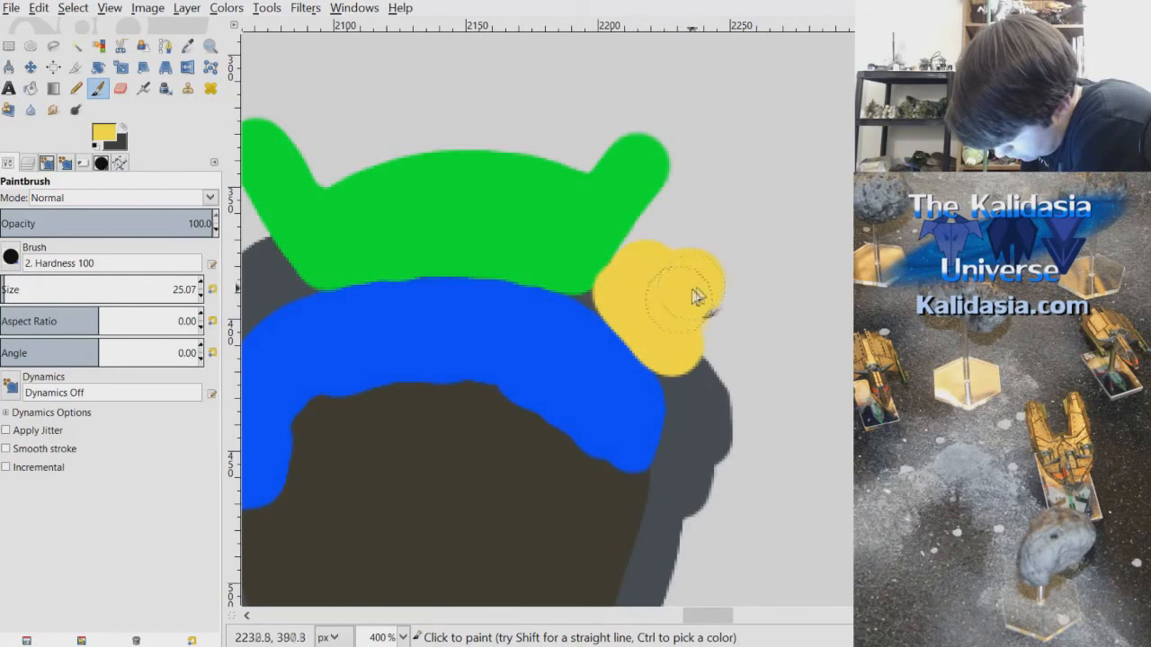
left_click_drag(731, 615, 700, 576)
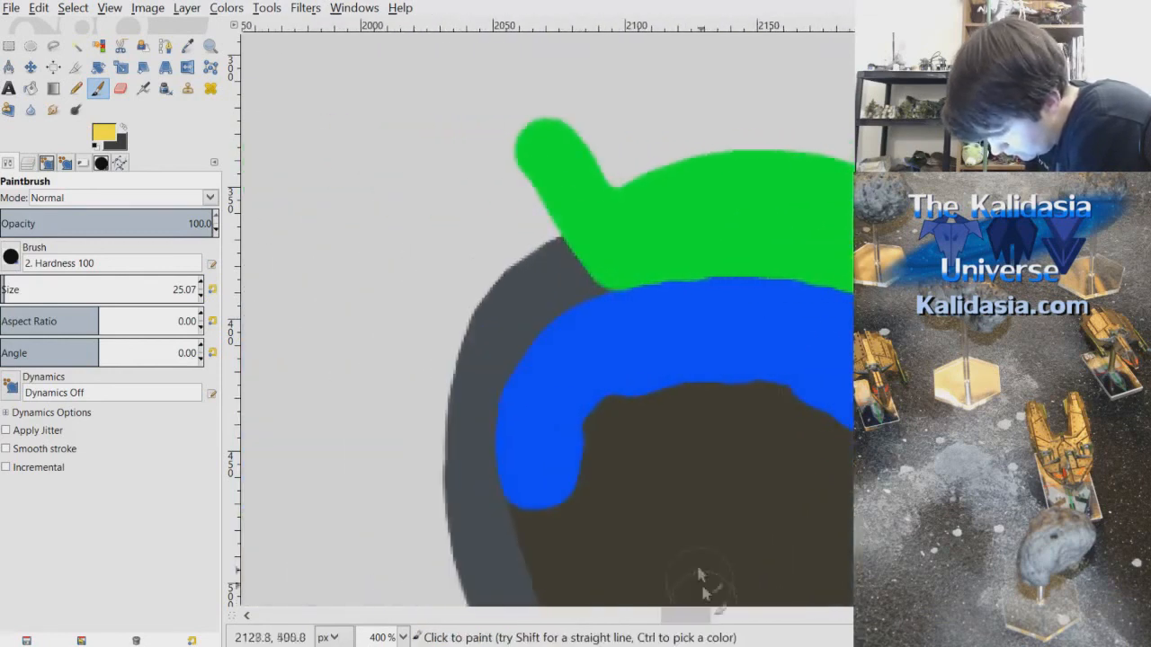
left_click_drag(525, 263, 546, 280)
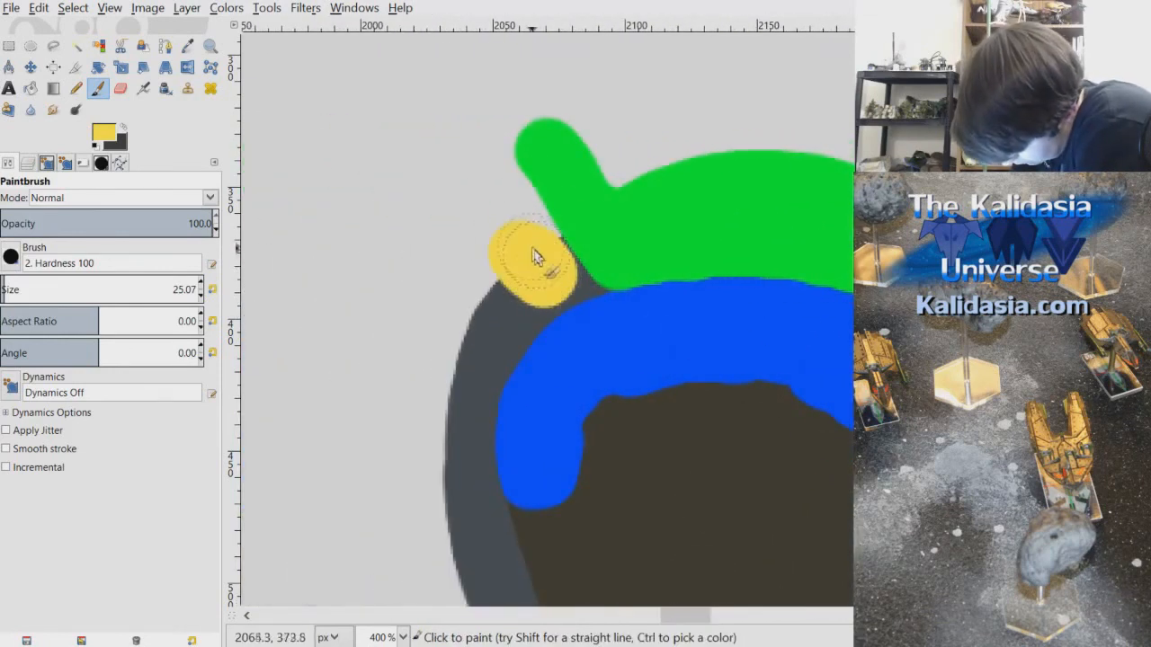
mouse_move(546, 297)
left_mouse_down()
mouse_move(512, 314)
mouse_move(480, 282)
mouse_move(545, 284)
mouse_move(512, 228)
mouse_move(525, 241)
mouse_move(521, 293)
mouse_move(475, 280)
mouse_move(497, 301)
mouse_move(539, 283)
left_mouse_up()
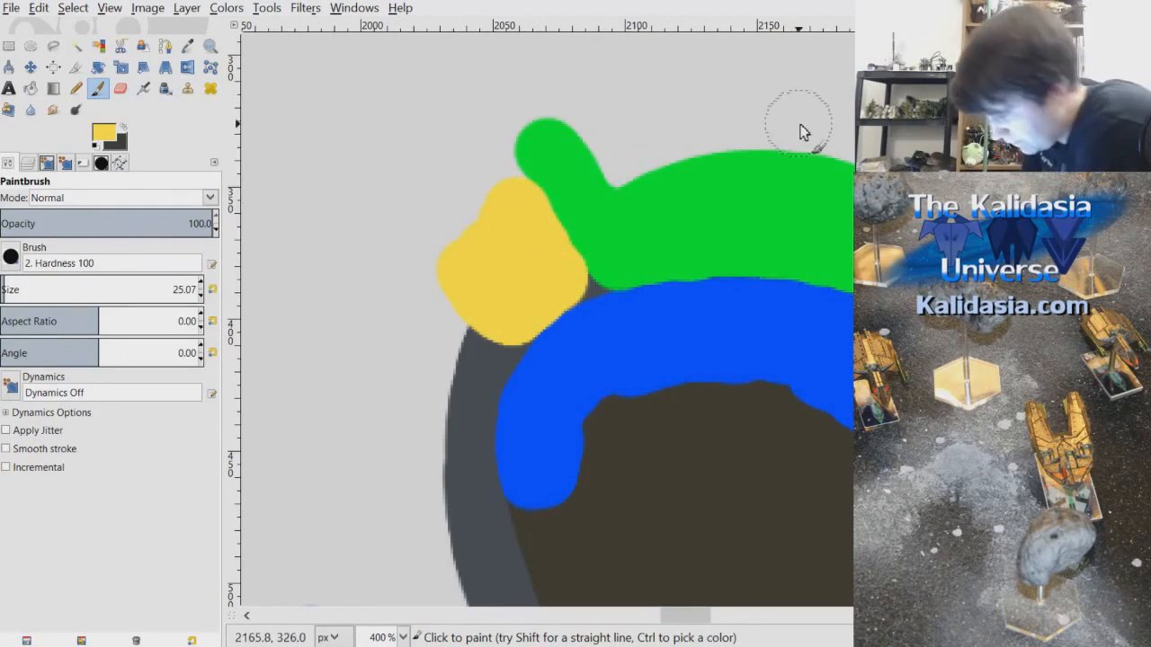
- Reduce the Paintbrush size to 1.07 and extend the right yellow face into the dark gap between the green and blue faces
key("2")
scroll(773, 287, "down", 2, "ctrl")
scroll(758, 264, "up", 4, "ctrl")
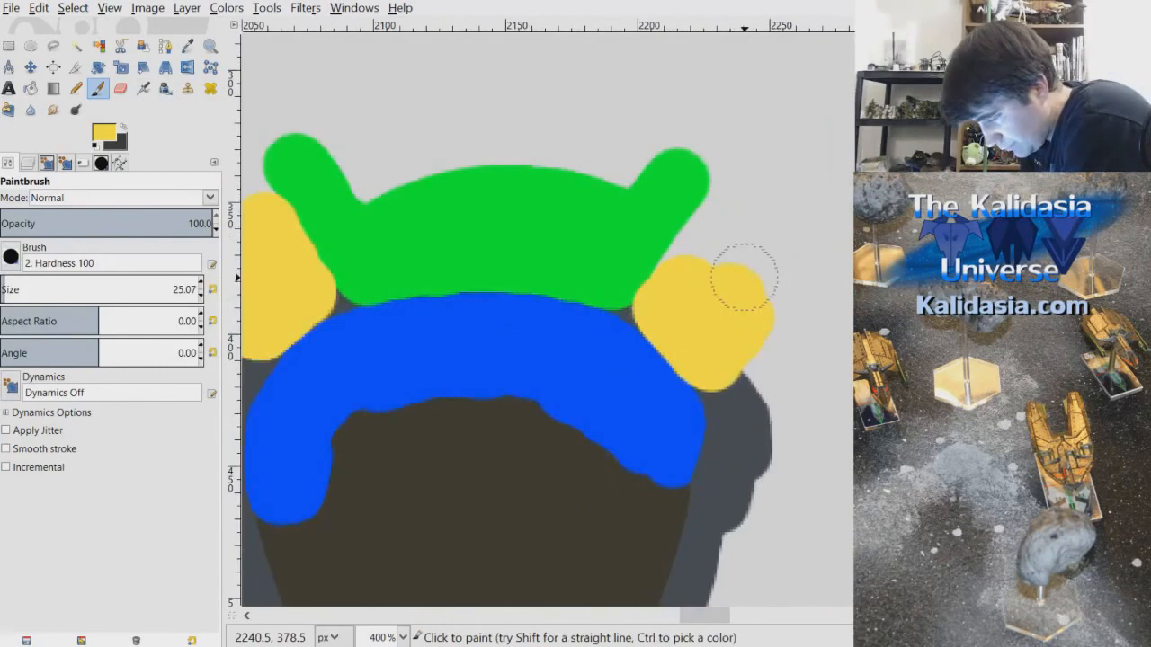
scroll(611, 342, "up", 4, "ctrl")
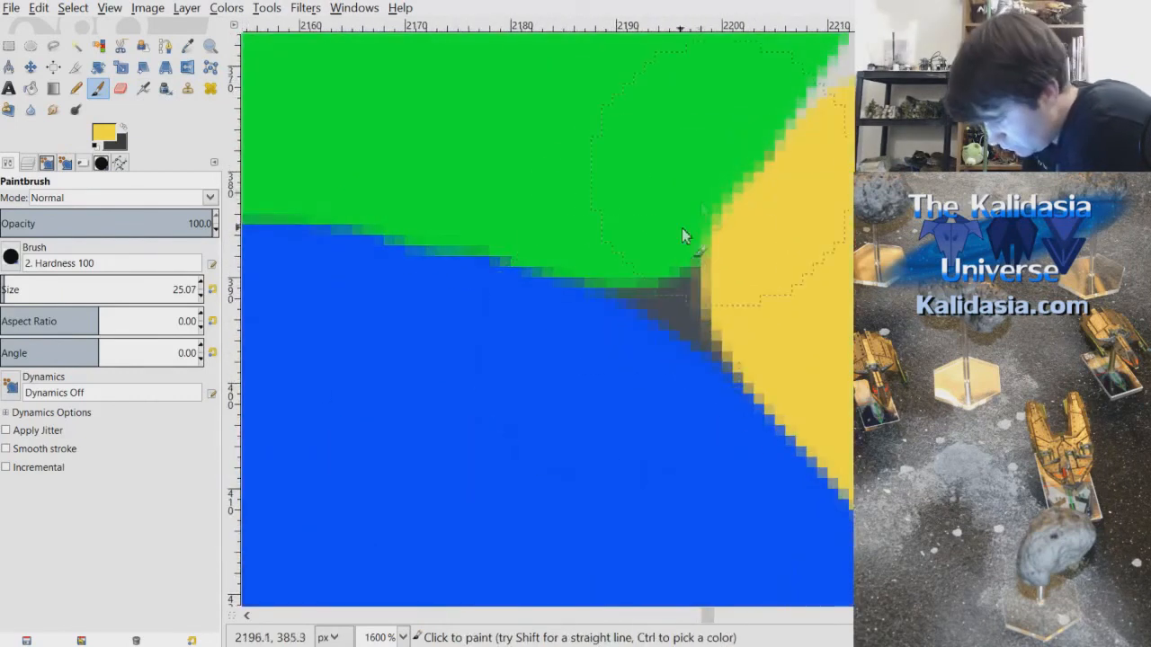
left_click(201, 295)
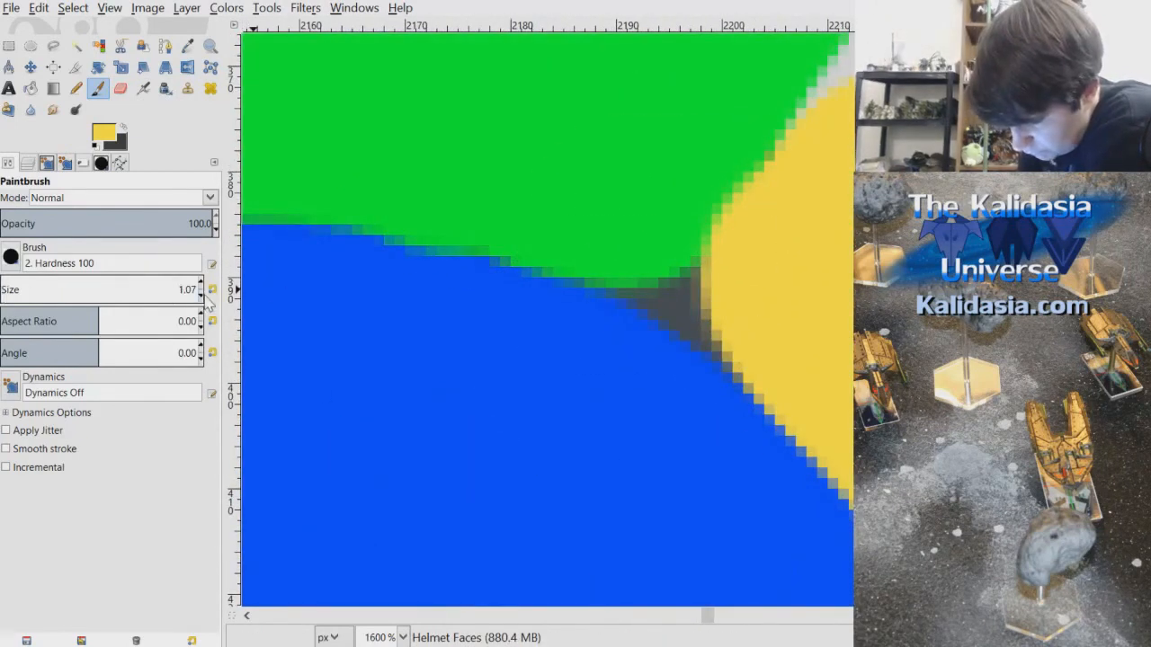
mouse_move(706, 301)
left_mouse_down()
mouse_move(717, 267)
mouse_move(672, 316)
mouse_move(701, 344)
mouse_move(713, 316)
mouse_move(735, 362)
mouse_move(701, 343)
mouse_move(698, 315)
mouse_move(729, 258)
mouse_move(685, 310)
mouse_move(727, 243)
mouse_move(684, 304)
mouse_move(728, 244)
mouse_move(707, 325)
left_mouse_up()
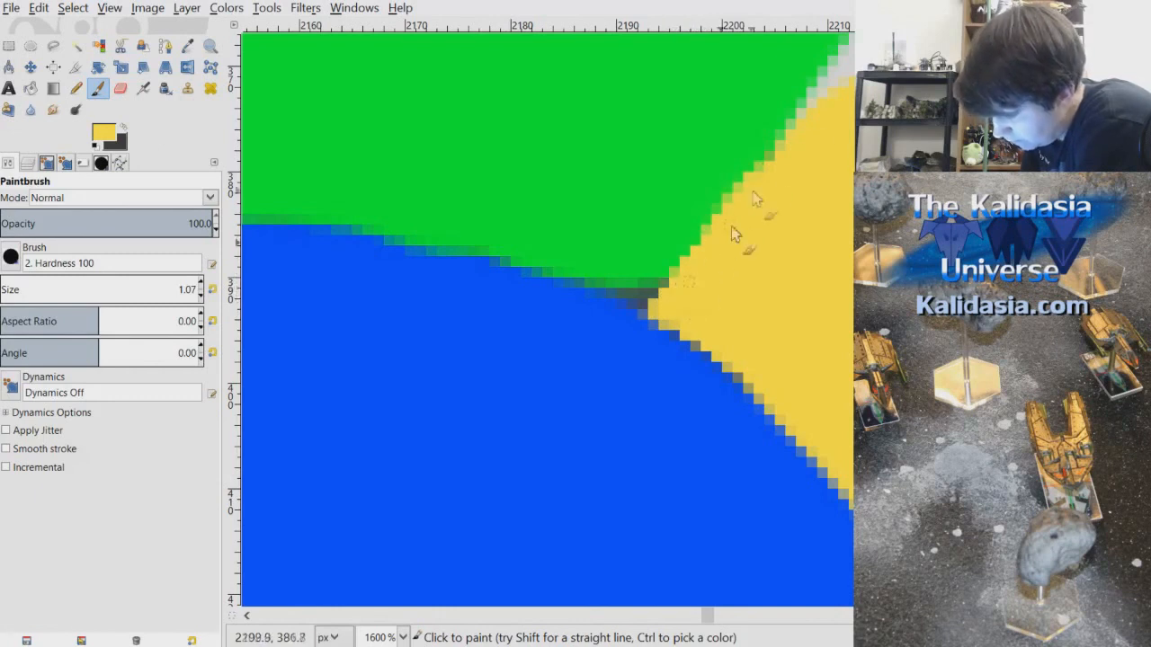
- Sample the green from the top face and paint over the rest of the dark gap along the blue band
key("o")
left_click(680, 197)
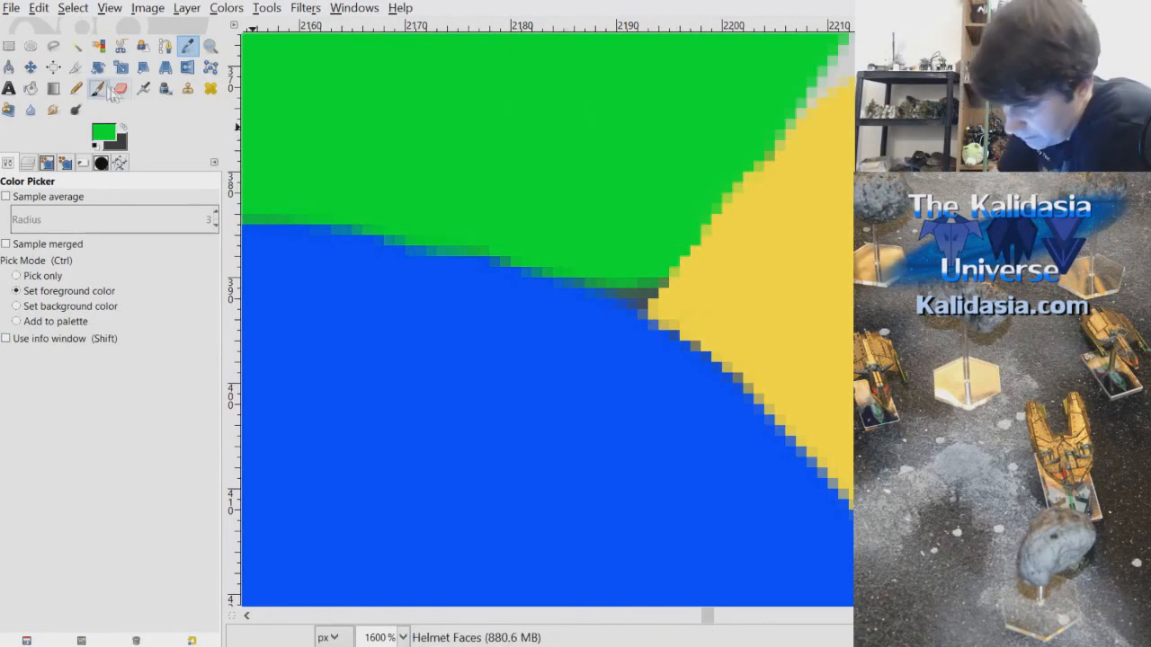
key("p")
mouse_move(683, 265)
left_mouse_down()
mouse_move(661, 289)
mouse_move(616, 284)
left_mouse_up()
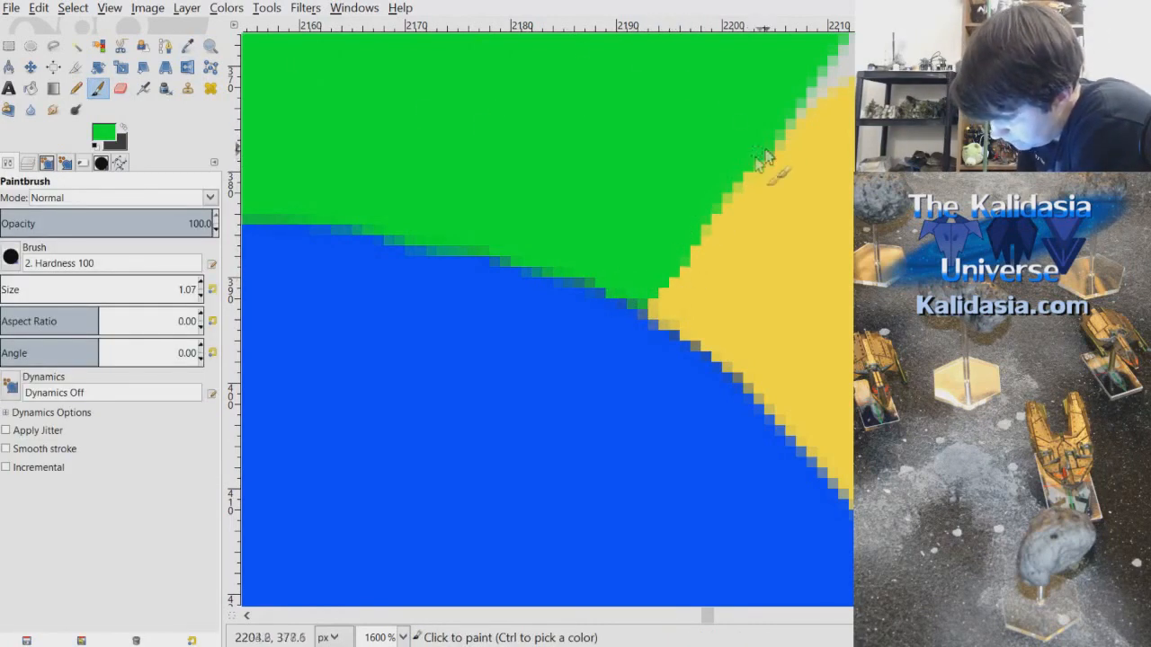
- Extend the green face at brush size 1.07 into the dark gap between the left yellow face and the blue band
key("minus")
key("minus")
key("minus")
key("minus")
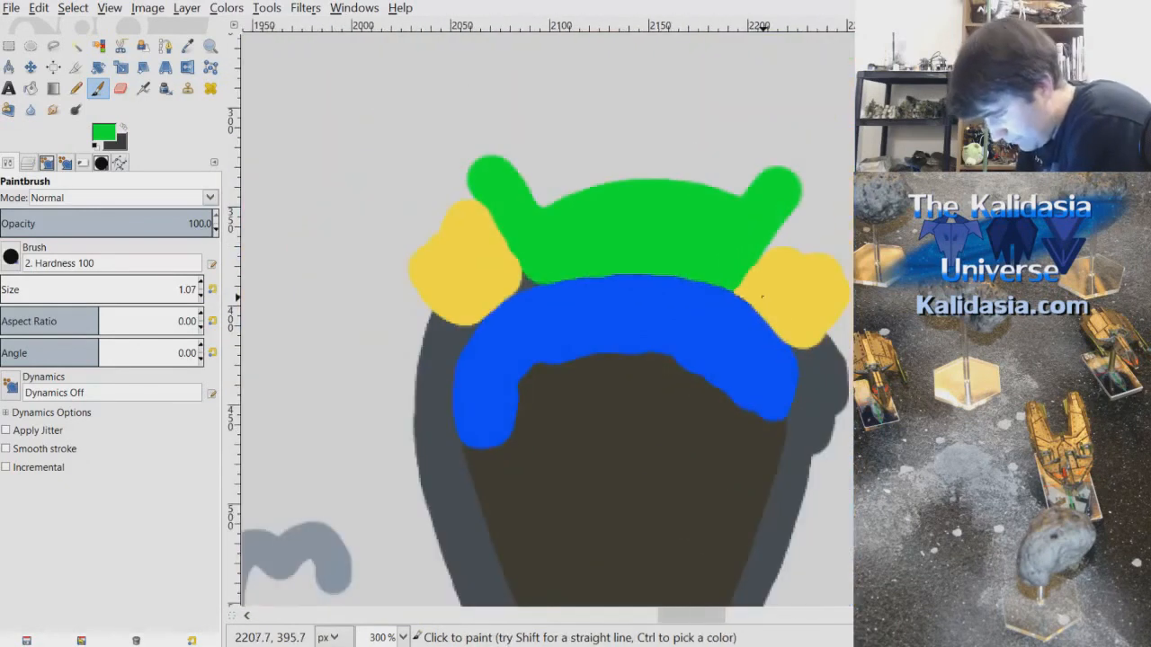
key("5")
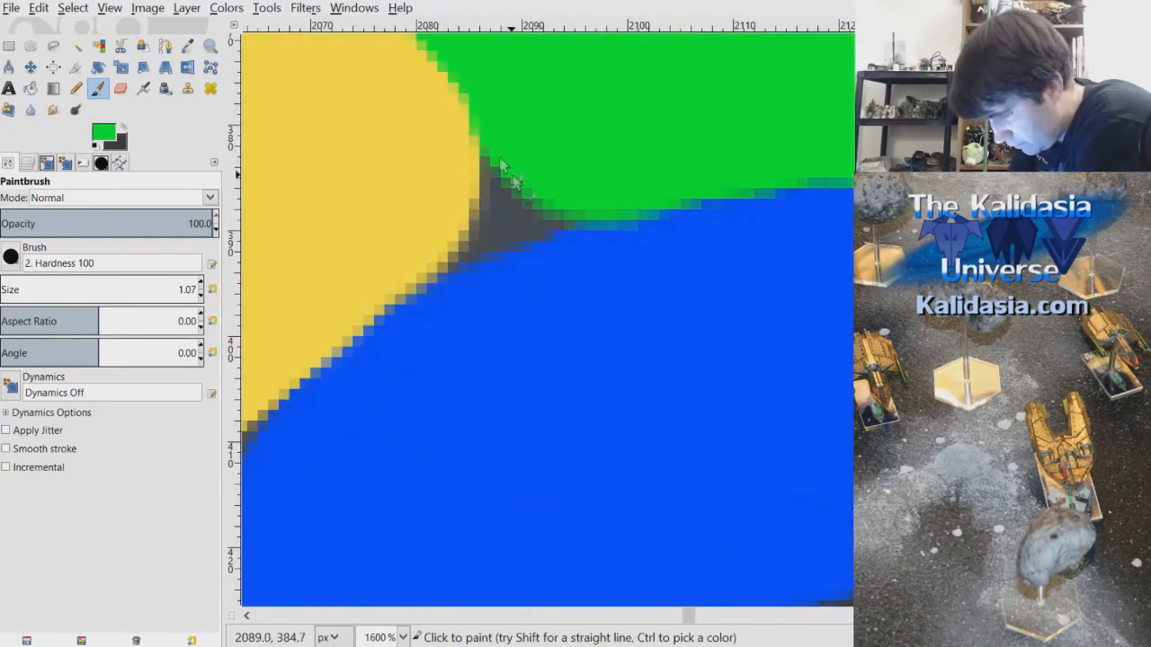
mouse_move(495, 174)
left_mouse_down()
mouse_move(543, 234)
mouse_move(529, 208)
mouse_move(563, 213)
mouse_move(531, 192)
mouse_move(568, 213)
left_mouse_up()
mouse_move(497, 135)
left_mouse_down()
mouse_move(469, 101)
mouse_move(479, 137)
left_mouse_up()
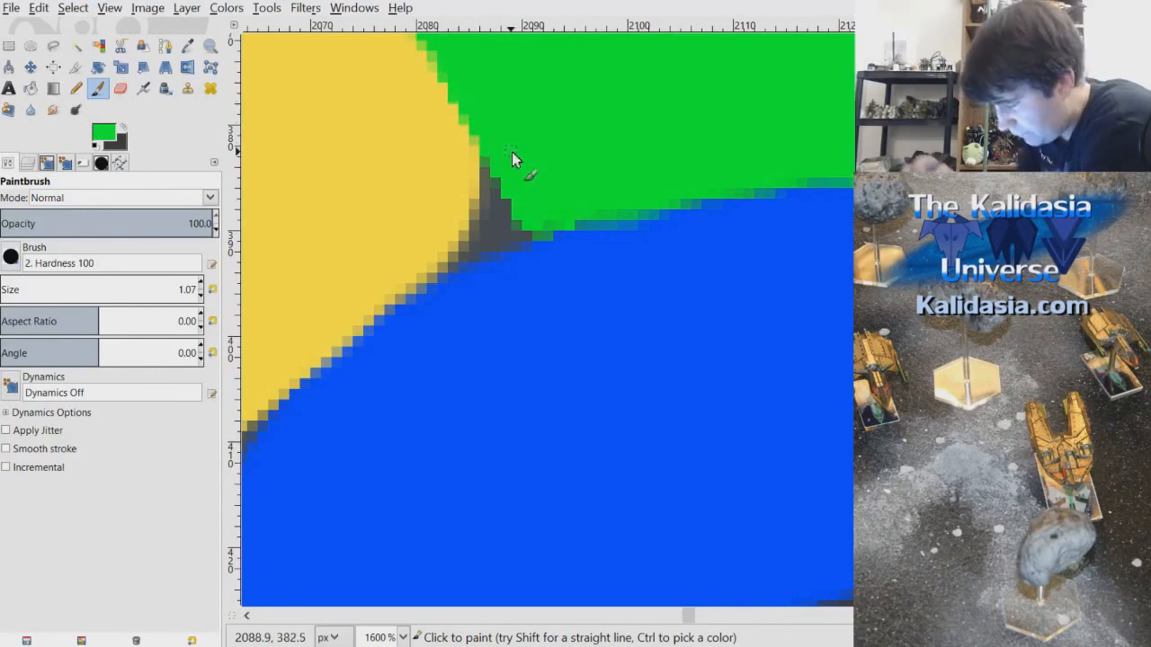
scroll(781, 145, "up", 5)
left_click_drag(472, 343, 486, 366)
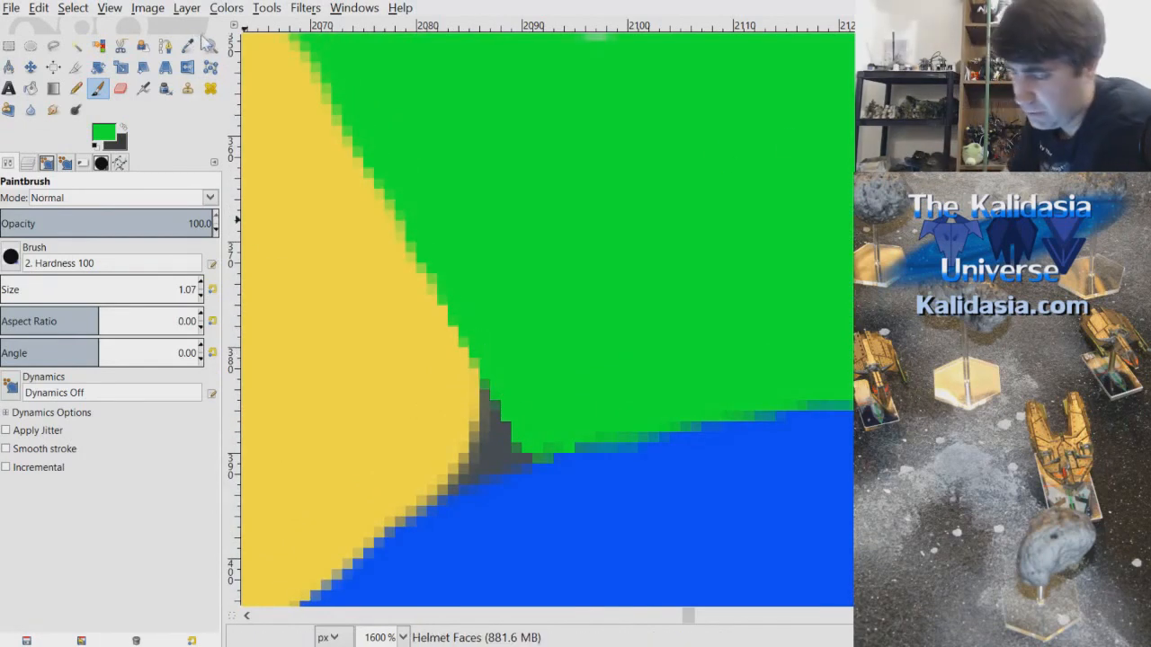
- Sample the yellow from the left face and paint over the rest of the dark gap beside the green face
left_click(372, 284, "ctrl")
mouse_move(472, 382)
left_mouse_down()
mouse_move(511, 455)
mouse_move(454, 479)
mouse_move(475, 474)
mouse_move(478, 425)
mouse_move(495, 451)
mouse_move(476, 445)
mouse_move(523, 457)
mouse_move(478, 474)
mouse_move(485, 440)
mouse_move(465, 436)
mouse_move(474, 447)
mouse_move(445, 479)
left_mouse_up()
scroll(445, 480, "down", 8)
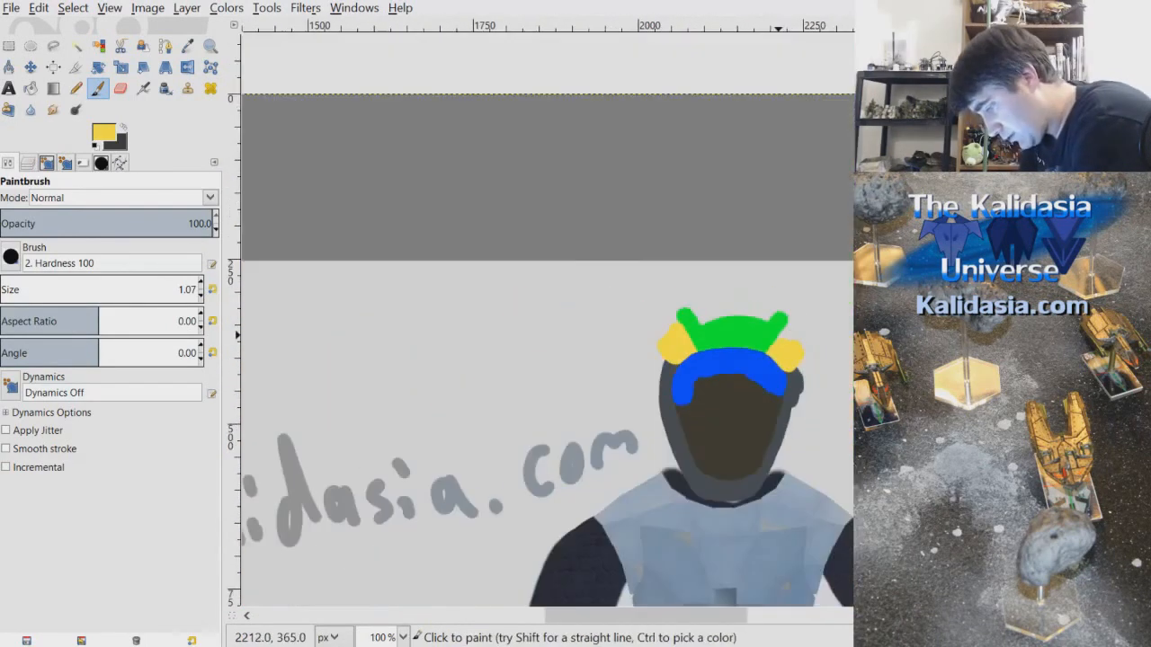
- Switch the paint color to red and draw a curved edge from the right yellow face down to the notch in the helmet outline
scroll(834, 360, "up", 4)
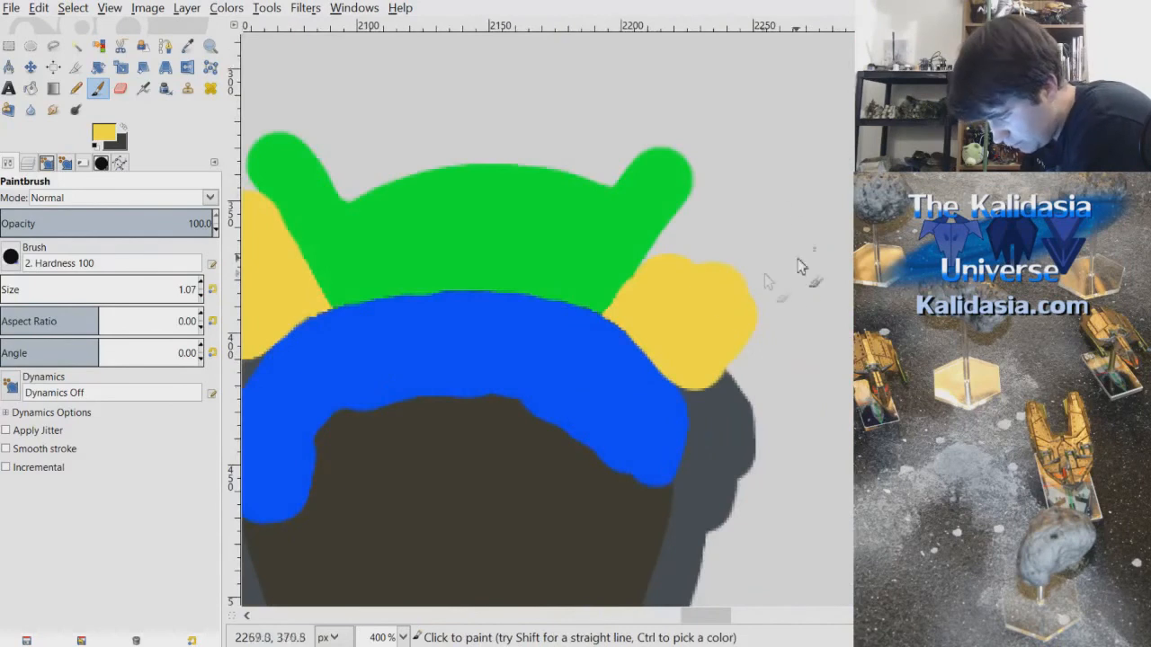
scroll(705, 305, "down", 2)
scroll(719, 341, "up", 3)
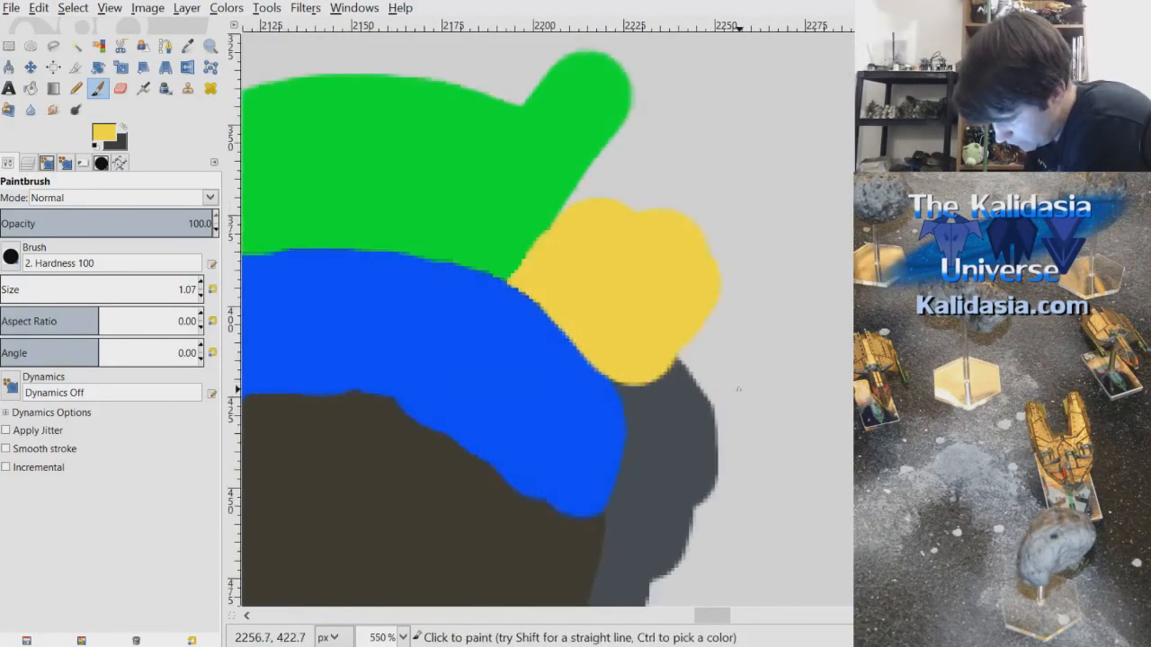
scroll(648, 332, "down", 1)
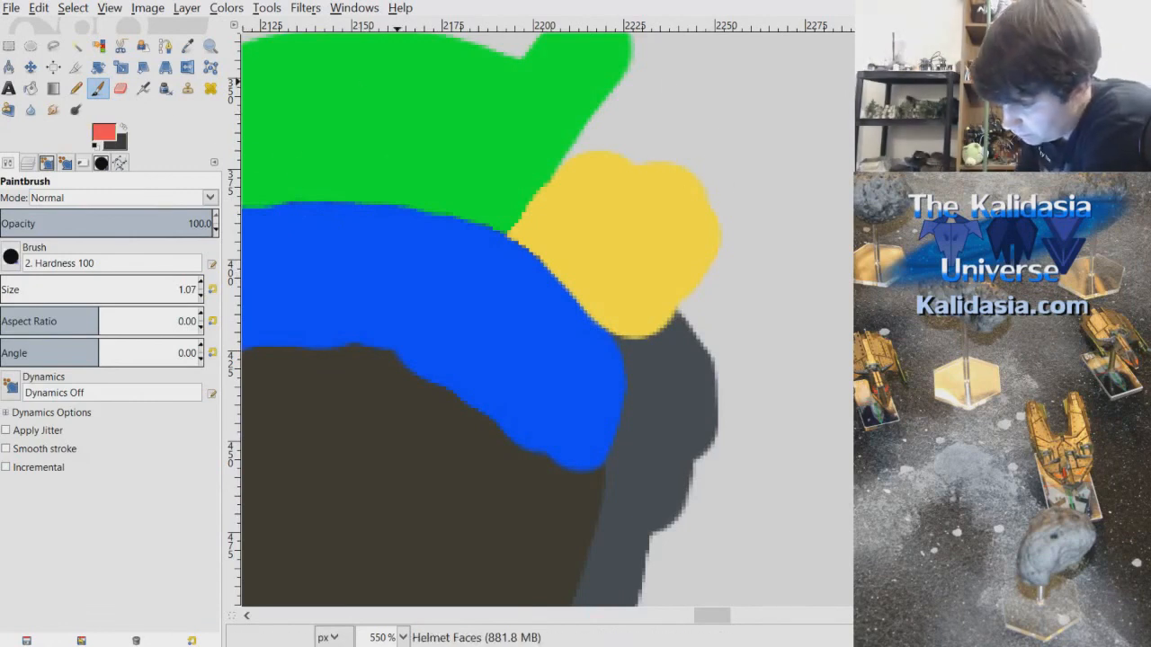
scroll(653, 321, "up", 1)
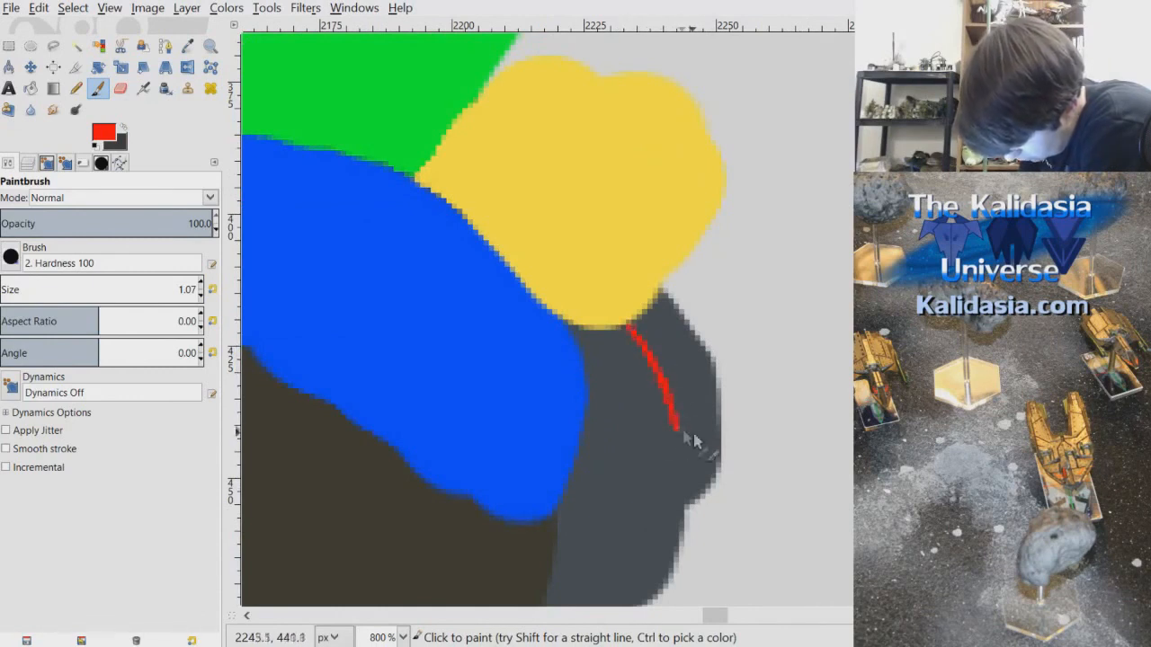
left_click_drag(684, 471, 688, 502)
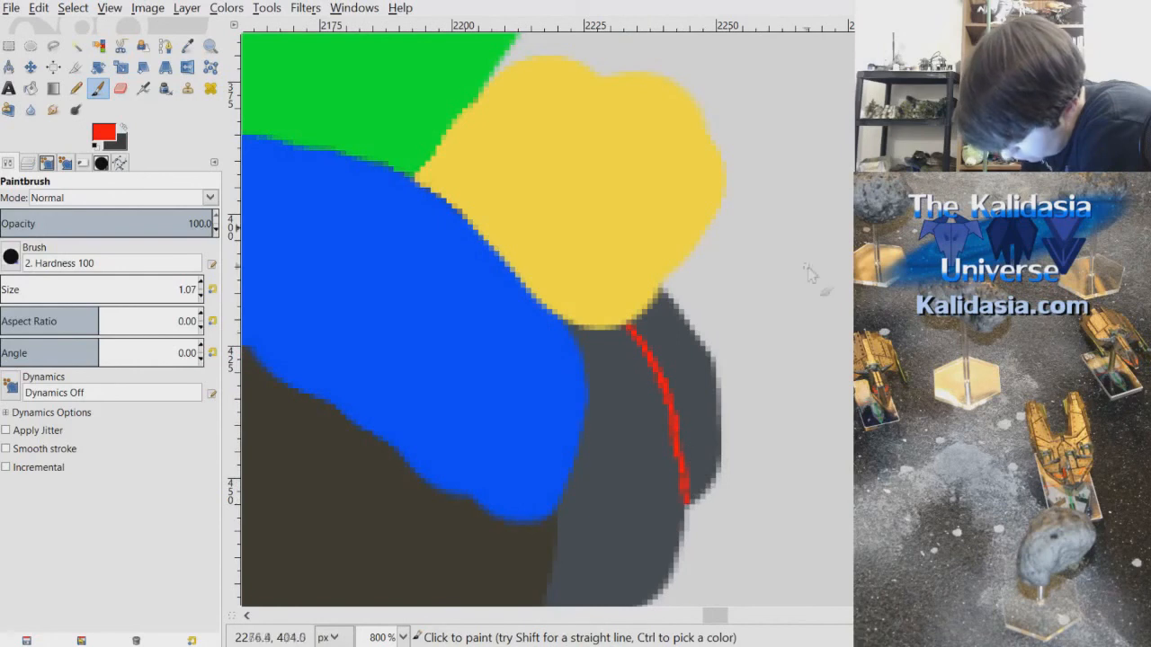
- Draw the red face's lower edge and its vertical edge beside the blue band, and fill in its upper part with red
left_click_drag(723, 620, 721, 623)
left_click_drag(895, 221, 895, 231)
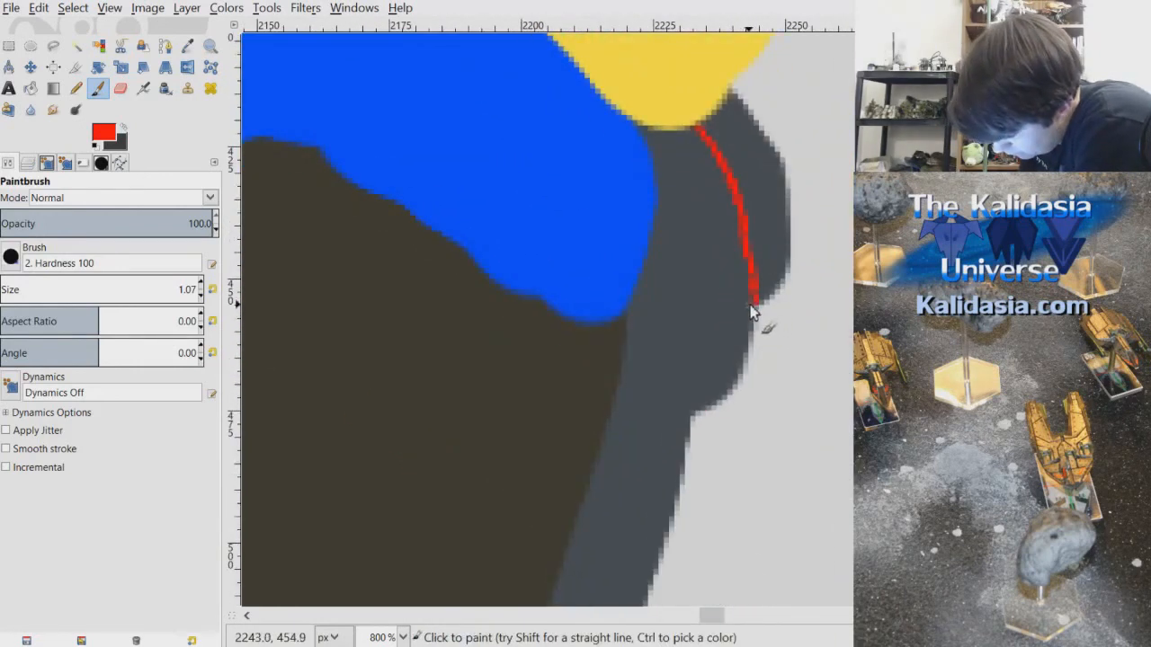
left_click_drag(751, 310, 739, 319)
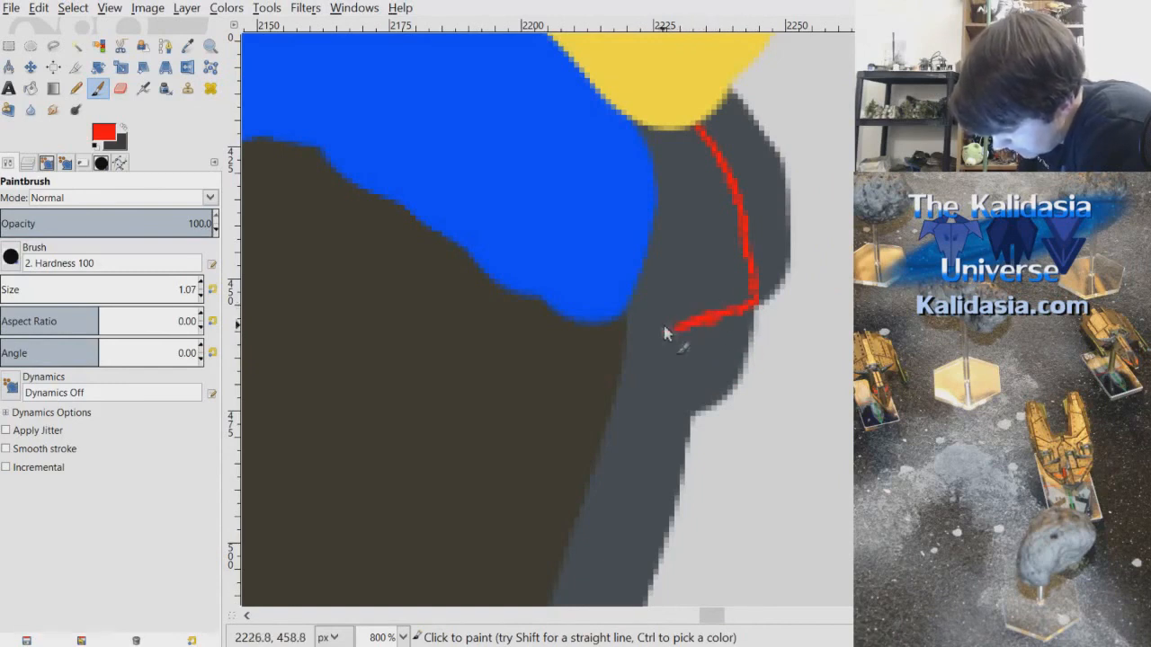
left_click_drag(655, 131, 657, 163)
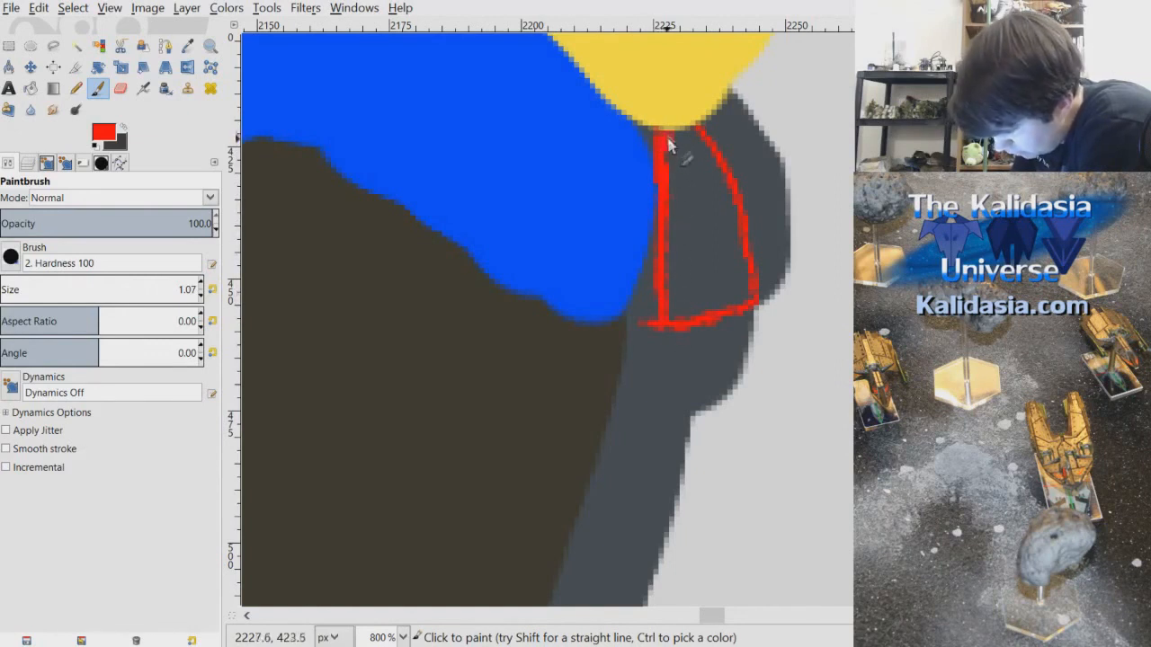
mouse_move(664, 134)
left_mouse_down()
mouse_move(673, 160)
mouse_move(677, 133)
left_mouse_up()
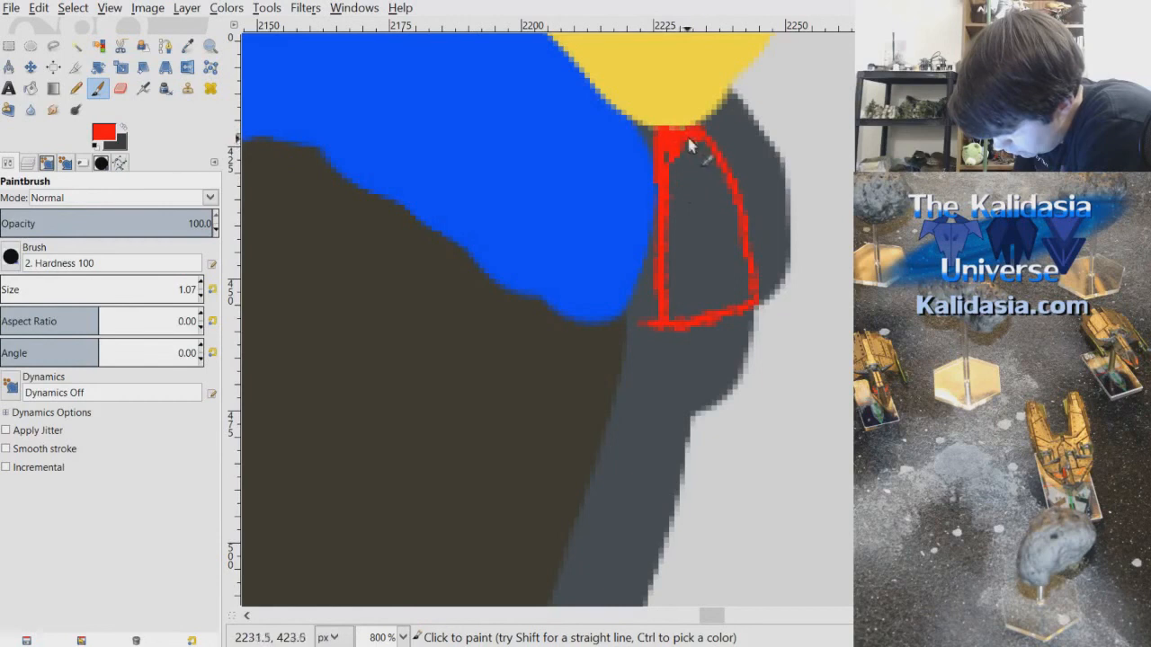
mouse_move(676, 192)
left_mouse_down()
mouse_move(690, 148)
mouse_move(699, 174)
mouse_move(696, 144)
mouse_move(714, 178)
mouse_move(709, 157)
mouse_move(720, 161)
mouse_move(729, 207)
mouse_move(733, 189)
mouse_move(707, 209)
mouse_move(700, 180)
left_mouse_up()
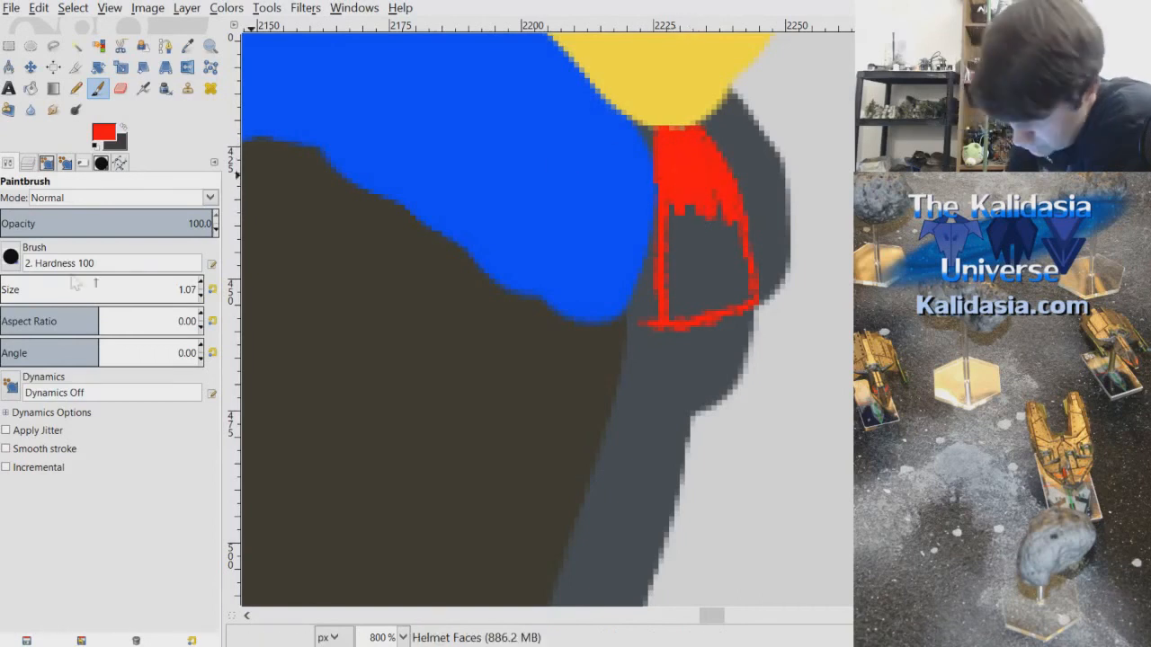
- Sample the blue from the band and paint over the dark gap where the blue, yellow and red faces meet
key("o")
left_click(646, 142)
left_click(119, 87)
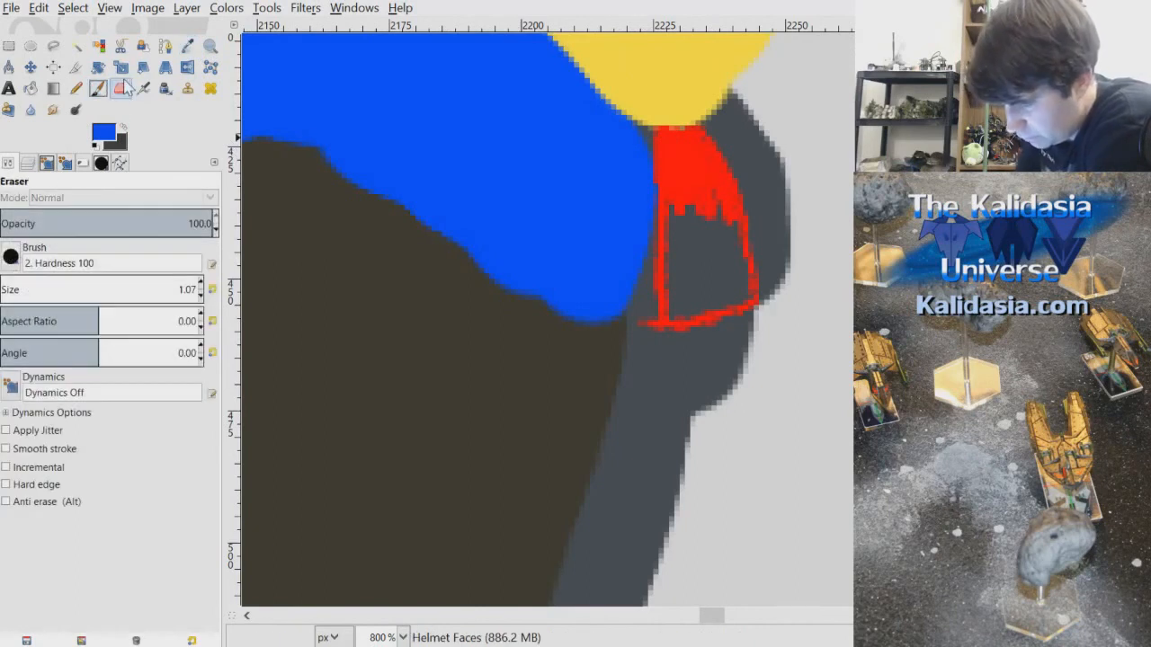
scroll(586, 217, "up", 1)
scroll(650, 282, "up", 3)
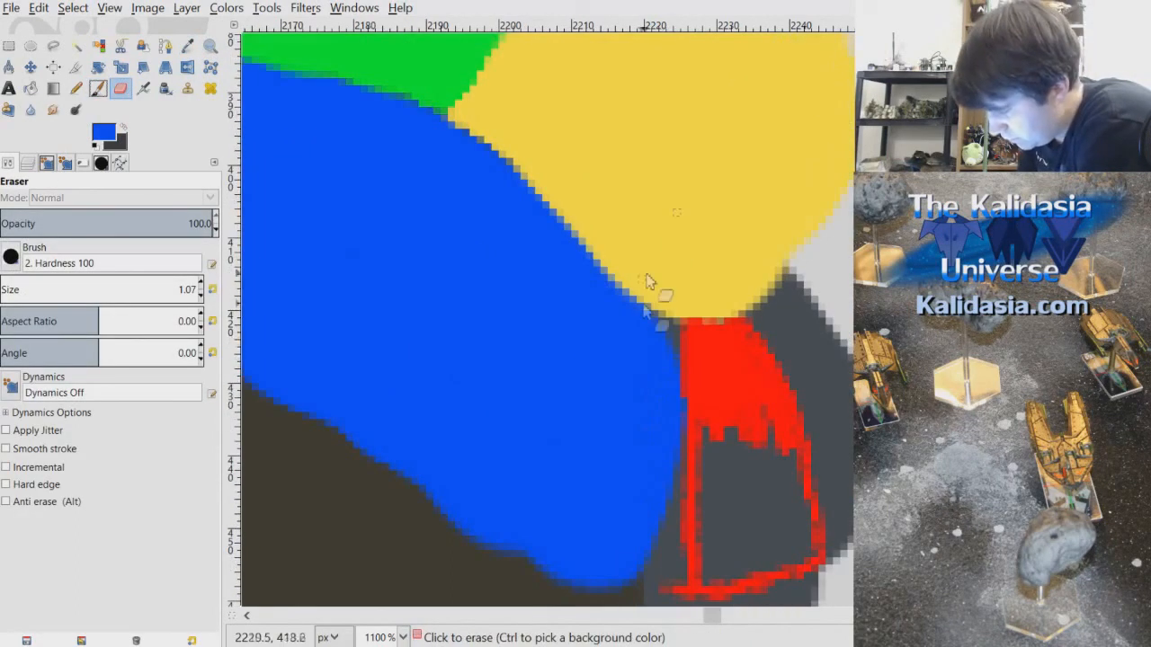
left_click(98, 87)
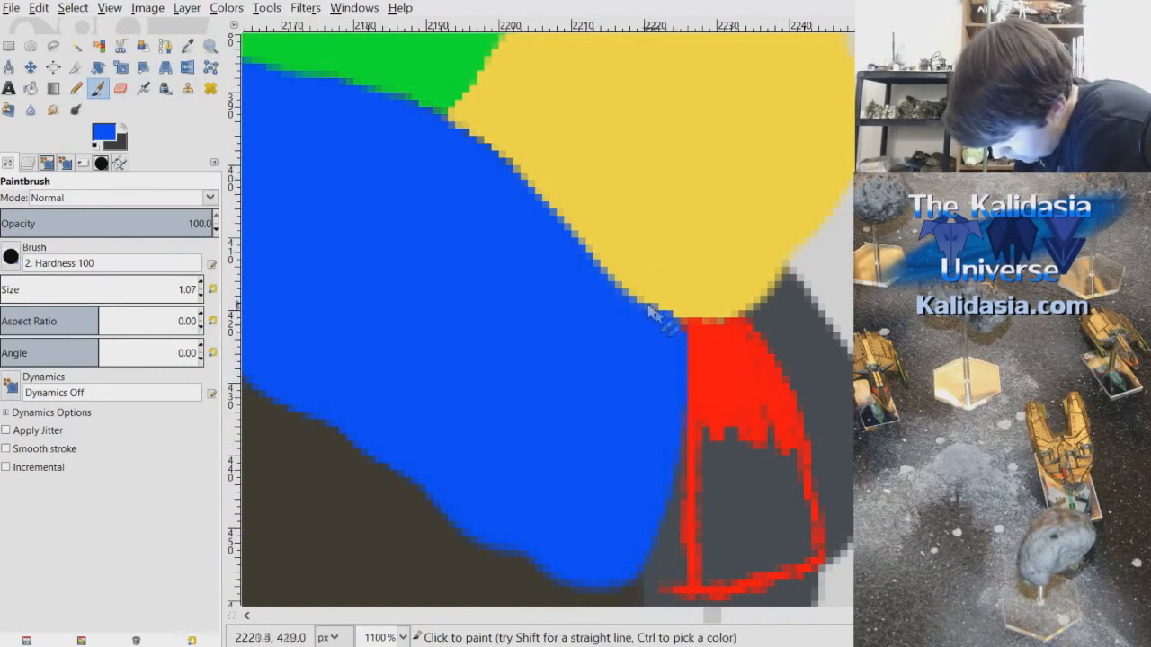
scroll(688, 351, "down", 2)
scroll(788, 358, "down", 1)
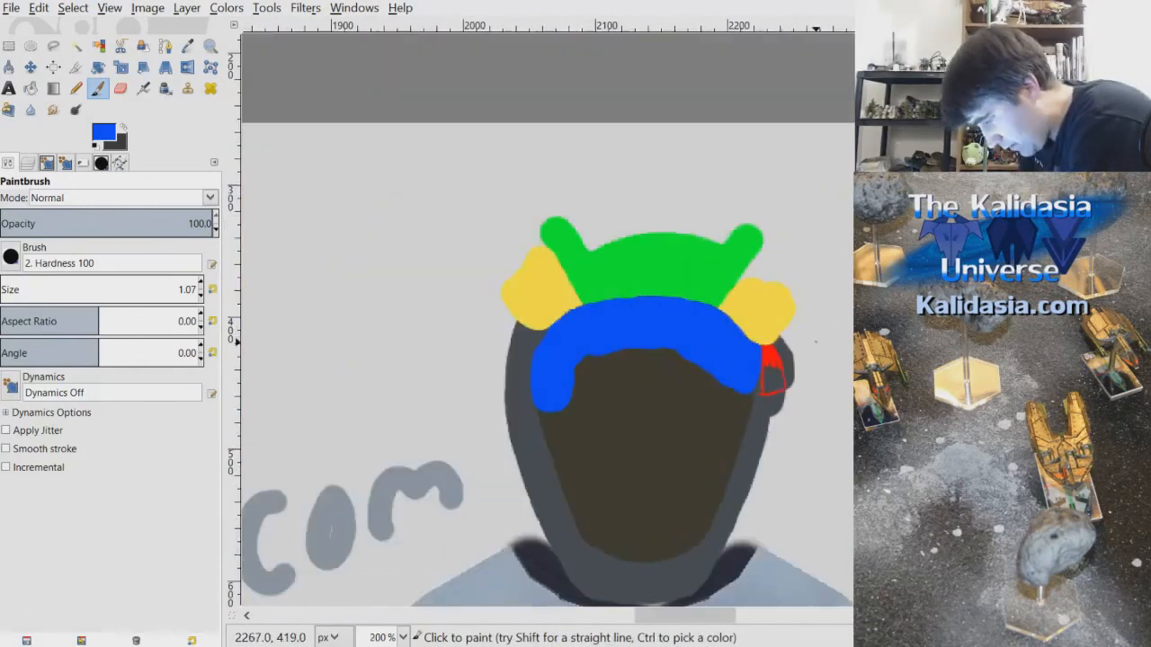
- Extend the blue band's lower right end to the red face's vertical edge, covering the dark wedge between them
scroll(820, 351, "down", 1)
scroll(832, 372, "up", 4)
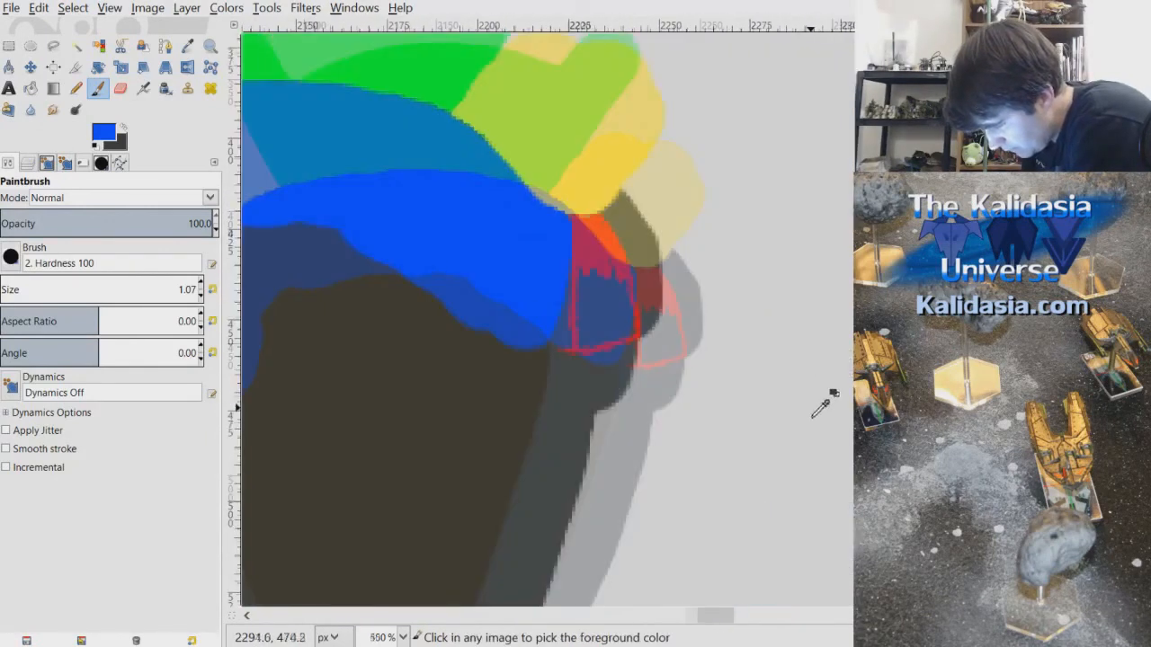
left_click_drag(719, 628, 717, 628)
mouse_move(860, 150)
left_mouse_down()
mouse_move(860, 162)
mouse_move(860, 153)
left_mouse_up()
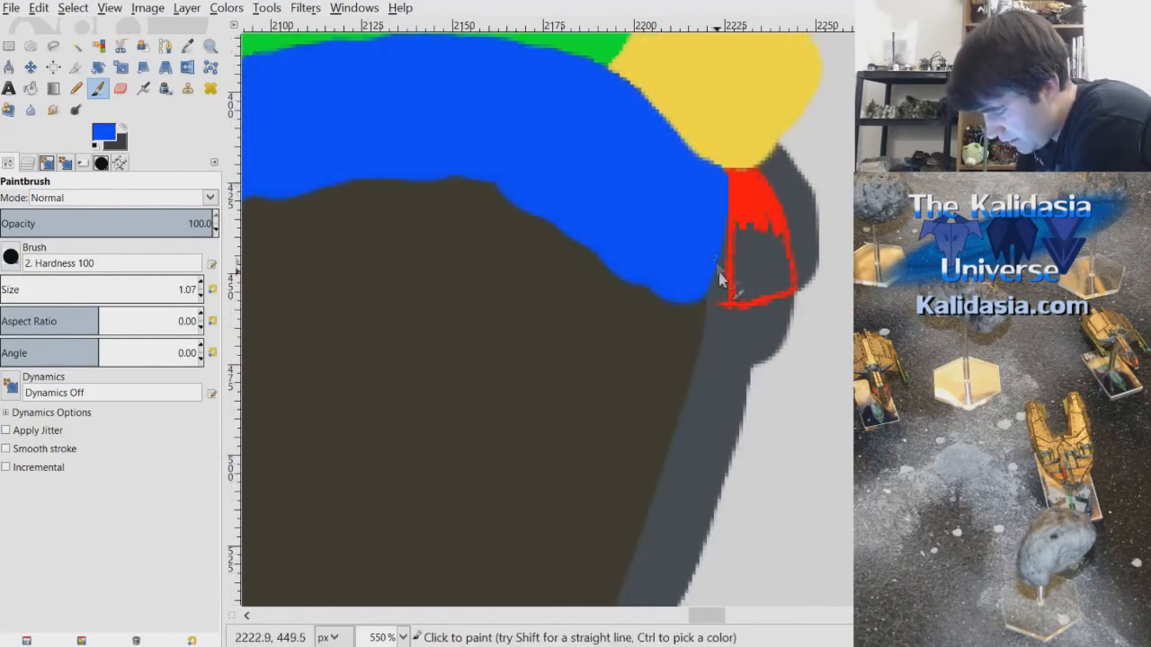
scroll(716, 269, "up", 2)
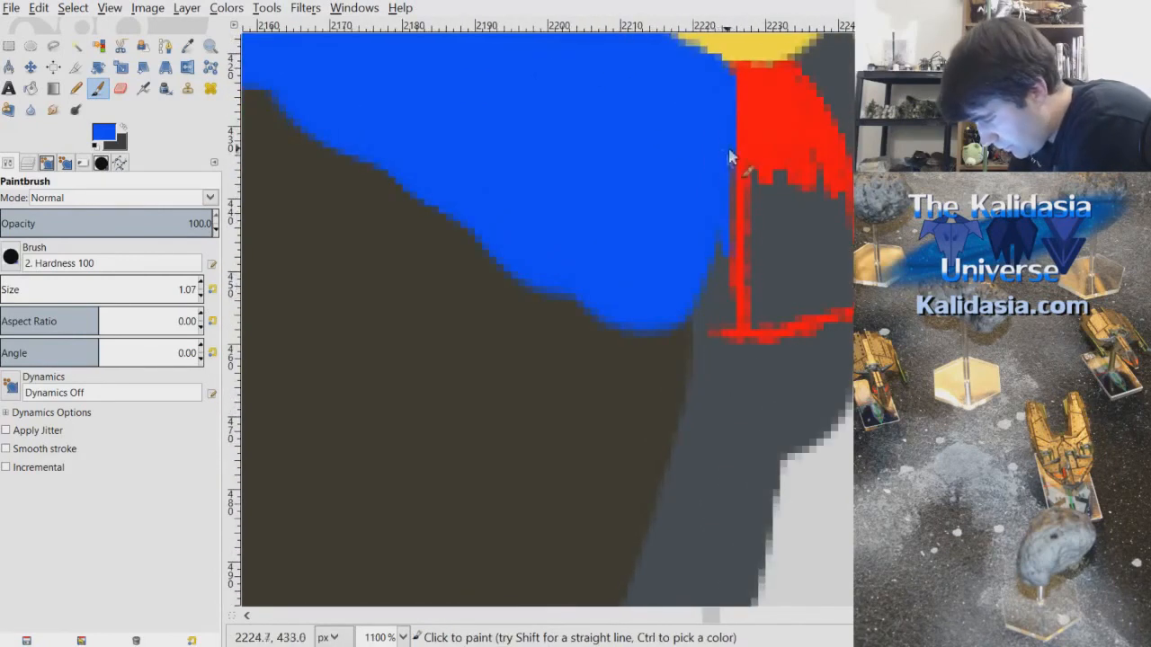
mouse_move(710, 333)
left_mouse_down()
mouse_move(708, 266)
mouse_move(713, 312)
mouse_move(725, 238)
left_mouse_up()
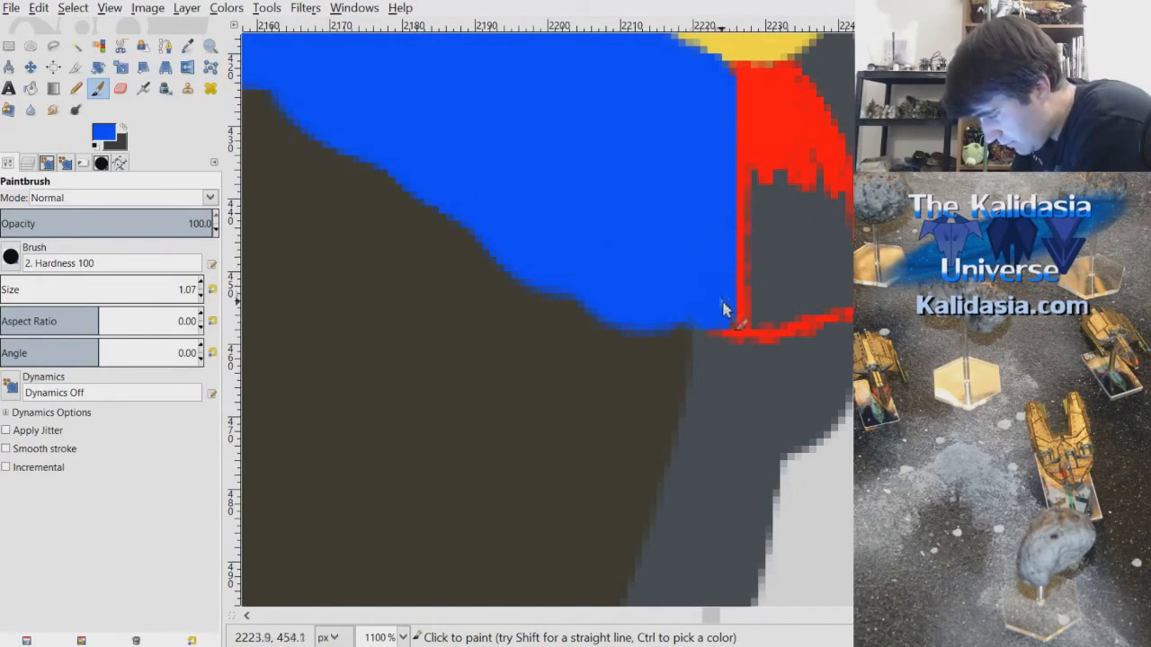
scroll(719, 303, "down", 7)
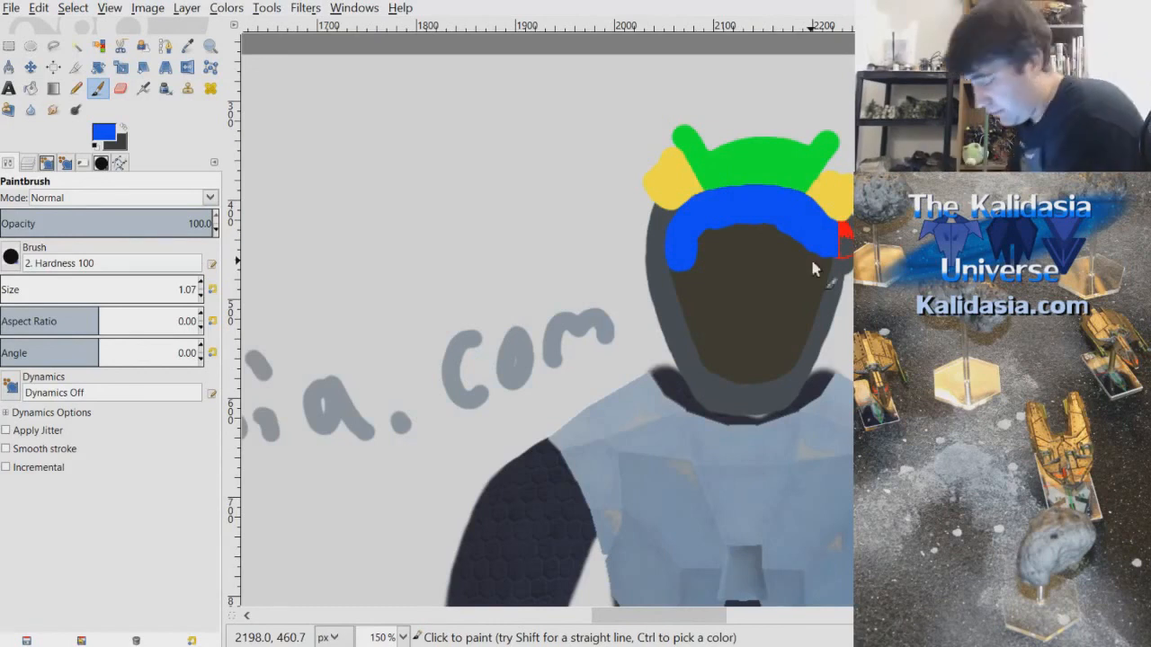
- Sample the red, set the Paintbrush size to 4.07 and fill in the rest of the red face
scroll(812, 268, "up", 3)
left_click_drag(696, 617, 722, 622)
scroll(678, 228, "up", 2)
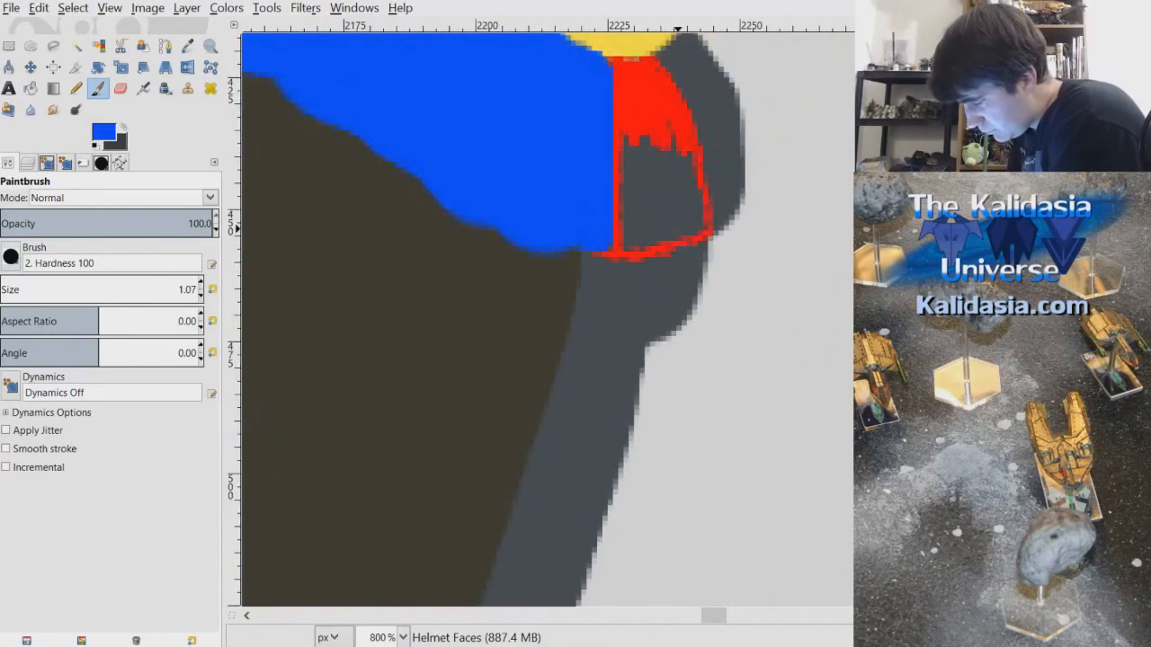
scroll(678, 229, "up", 3)
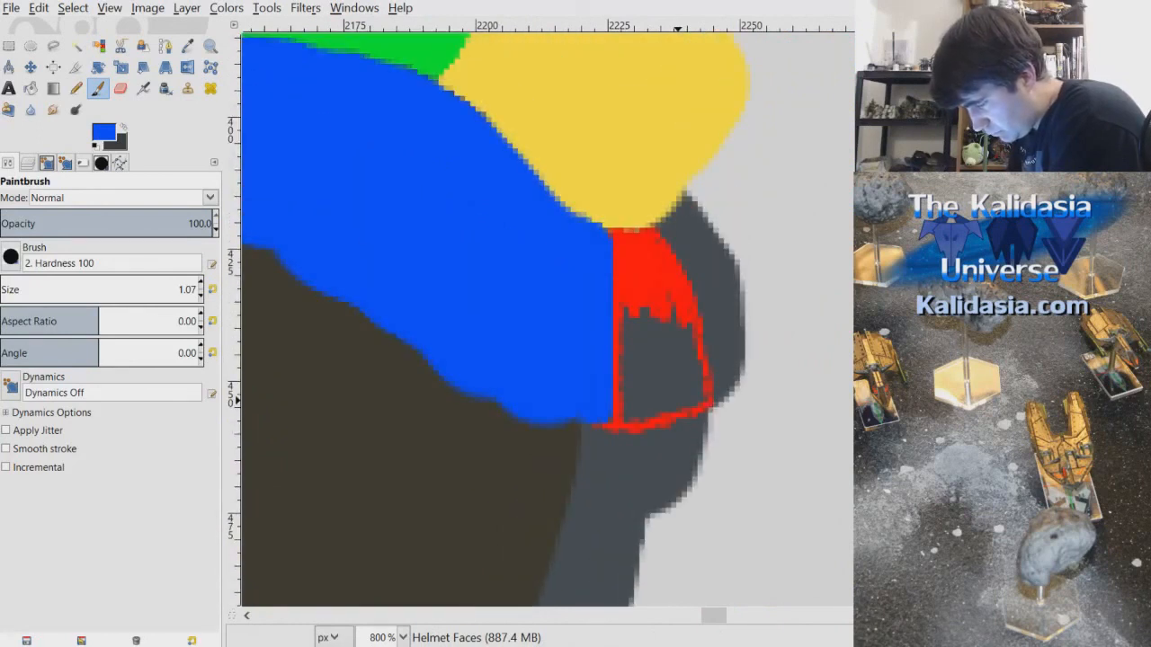
key("o")
left_click(690, 266)
key("p")
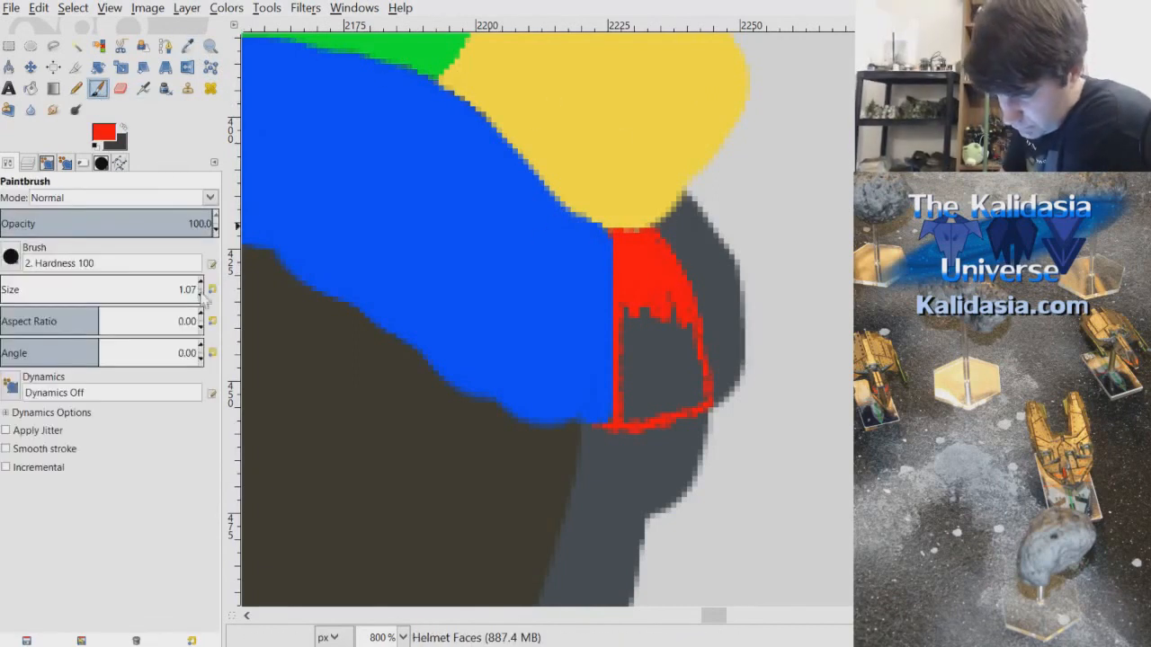
mouse_move(652, 310)
left_mouse_down()
mouse_move(658, 346)
mouse_move(668, 344)
mouse_move(651, 322)
left_mouse_up()
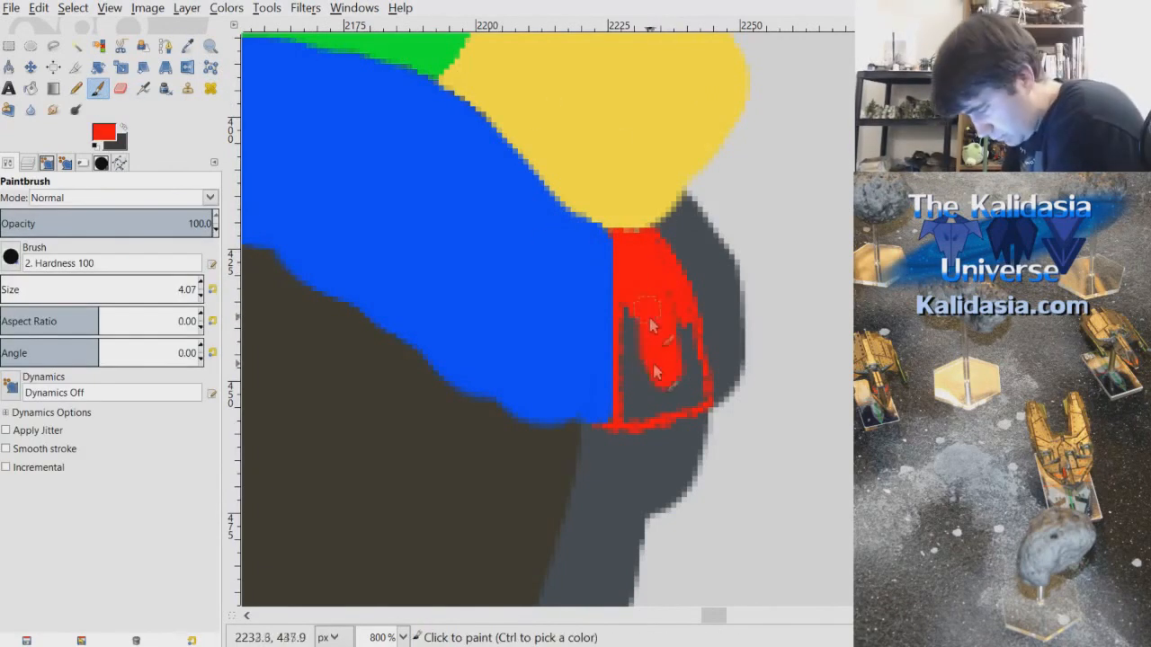
mouse_move(635, 414)
left_mouse_down()
mouse_move(638, 412)
mouse_move(673, 345)
mouse_move(684, 405)
mouse_move(669, 310)
mouse_move(695, 398)
left_mouse_up()
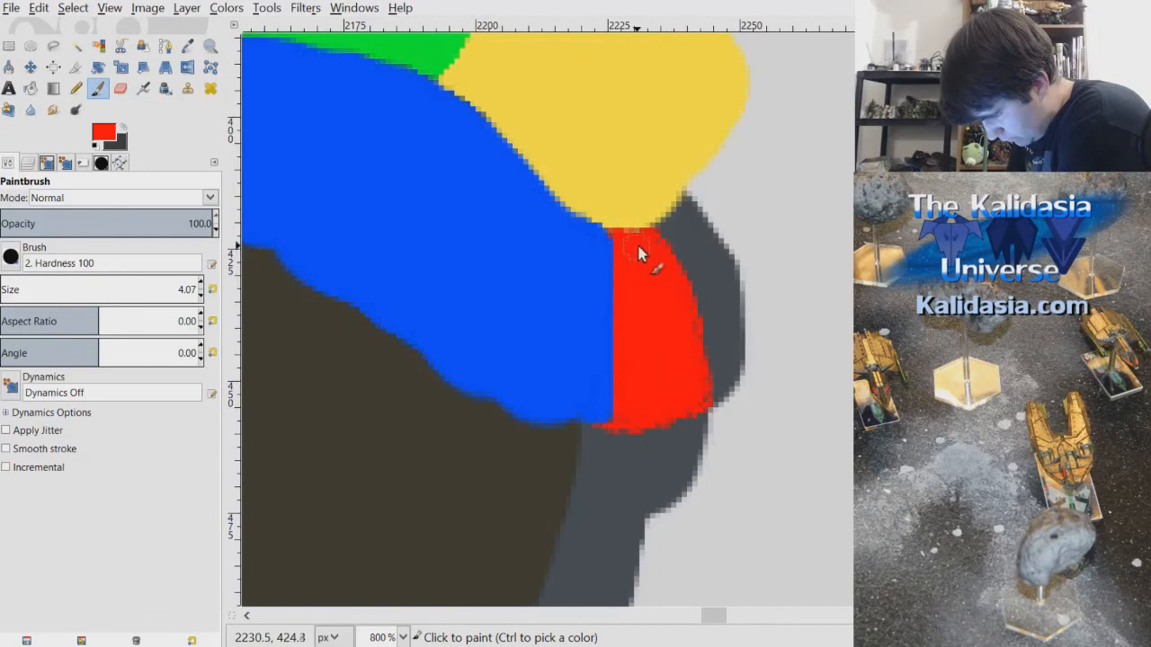
mouse_move(675, 360)
left_mouse_down()
mouse_move(677, 401)
mouse_move(687, 388)
left_mouse_up()
scroll(758, 333, "down", 5, "ctrl")
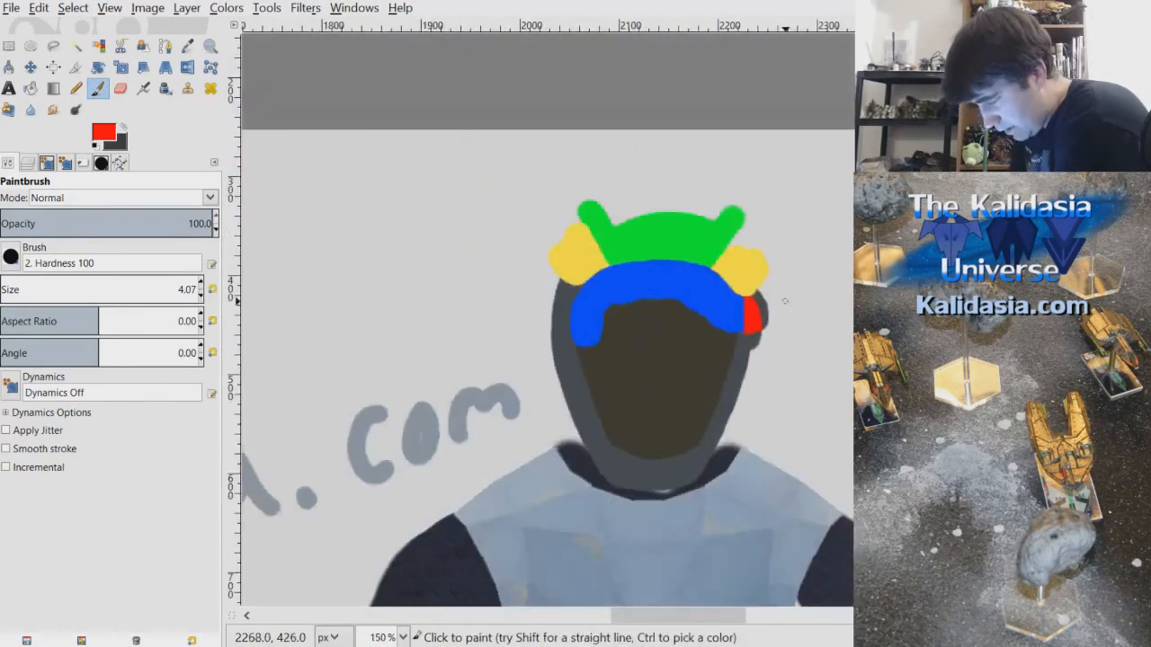
scroll(809, 337, "up", 4, "ctrl")
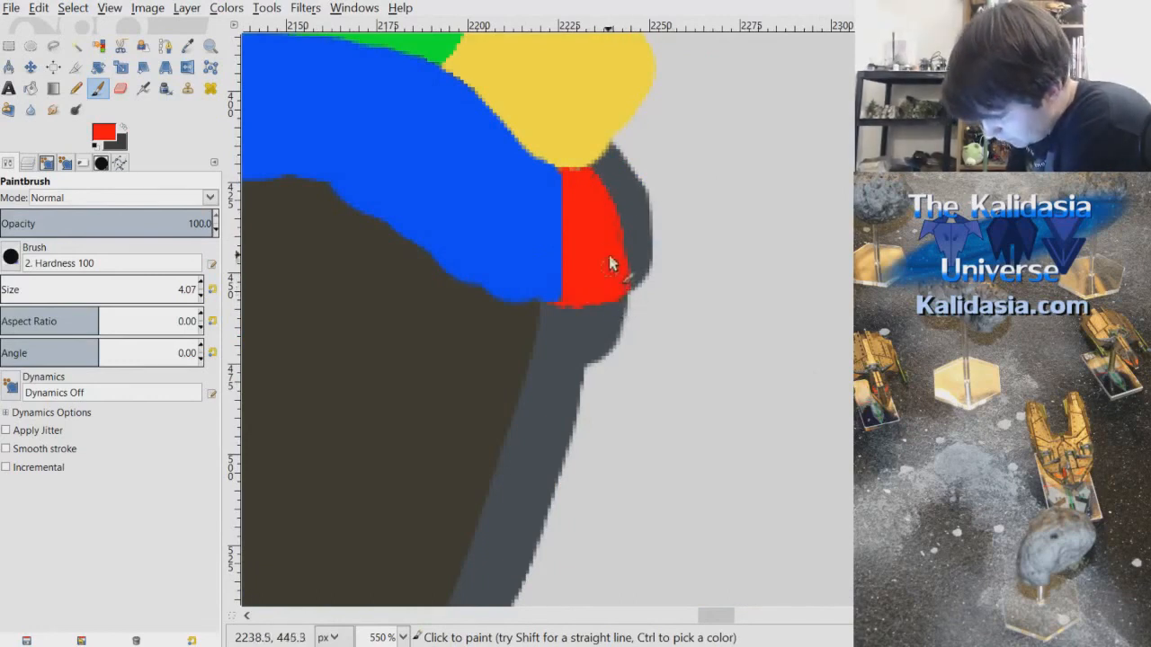
scroll(687, 265, "down", 4, "ctrl")
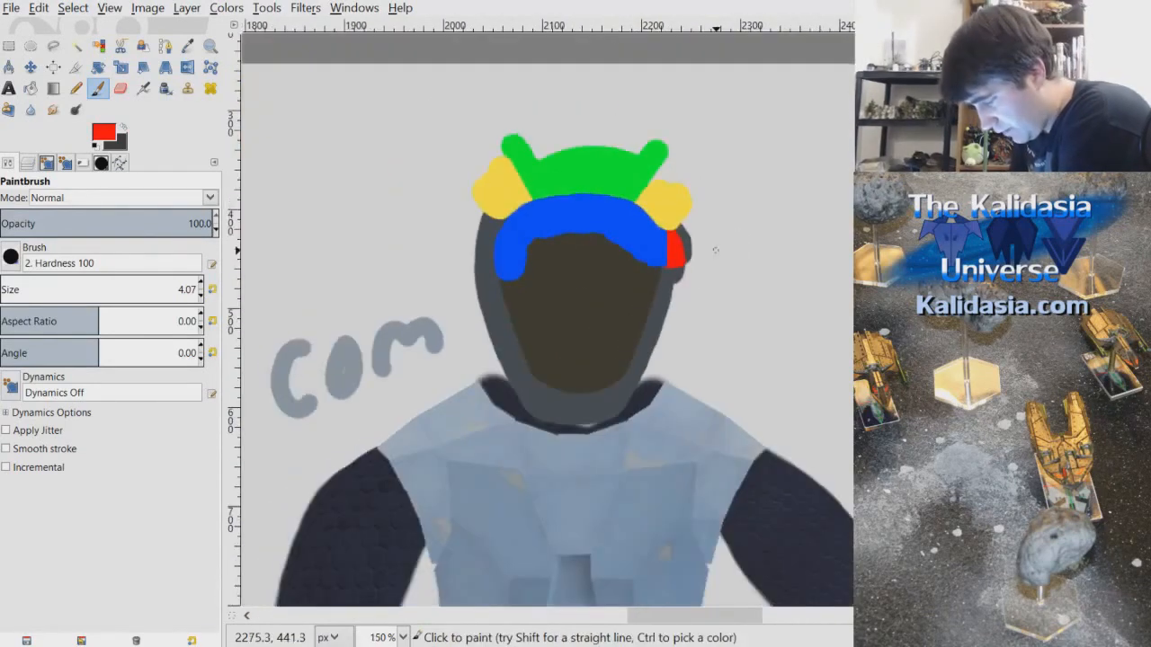
- Erase the outer edge of the Helmet layer's gray side bump beside the red face, slimming it below the yellow face
left_click(28, 163)
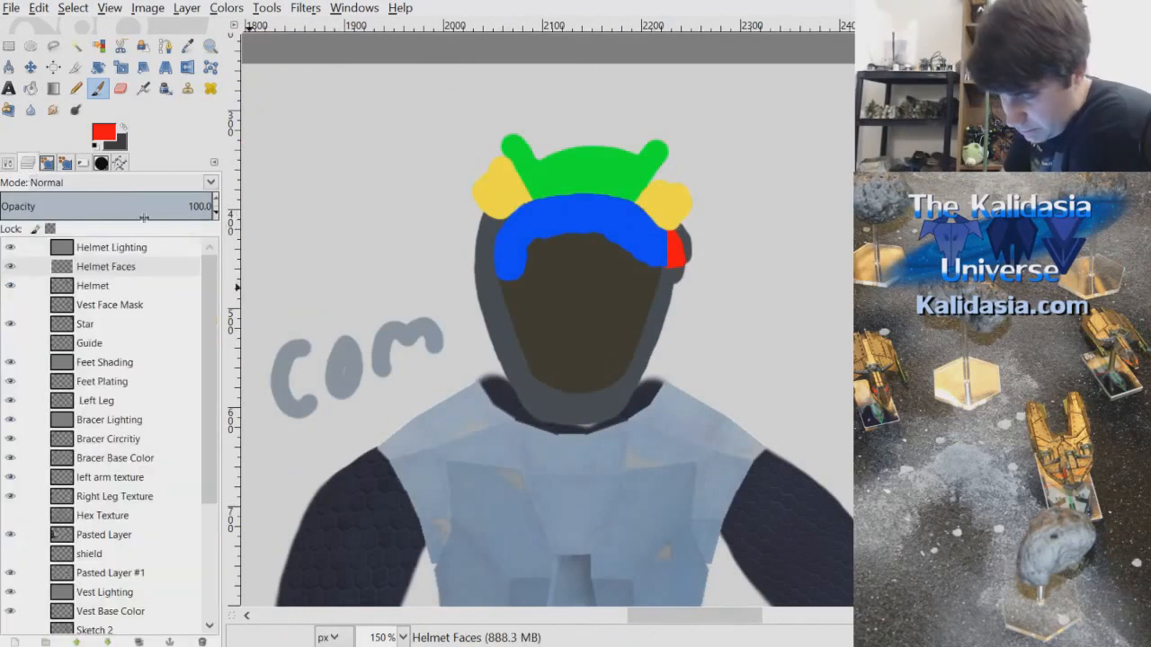
left_click(117, 249)
left_click(130, 286)
left_click(125, 91)
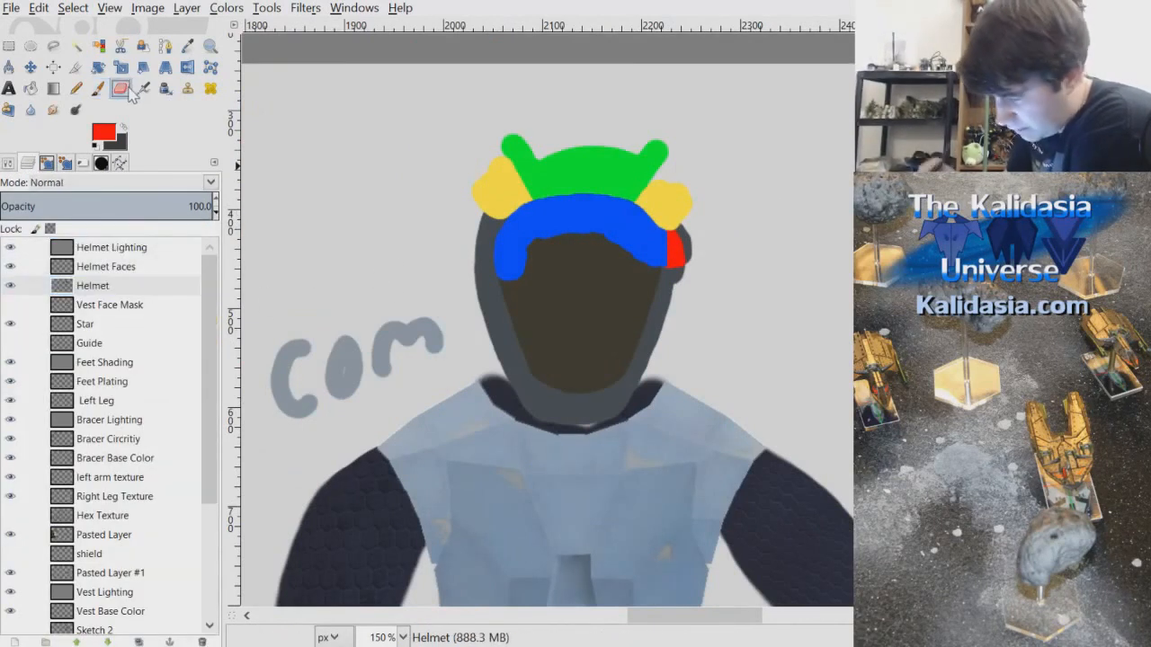
scroll(690, 255, "up", 1, "ctrl")
scroll(690, 279, "up", 2, "ctrl")
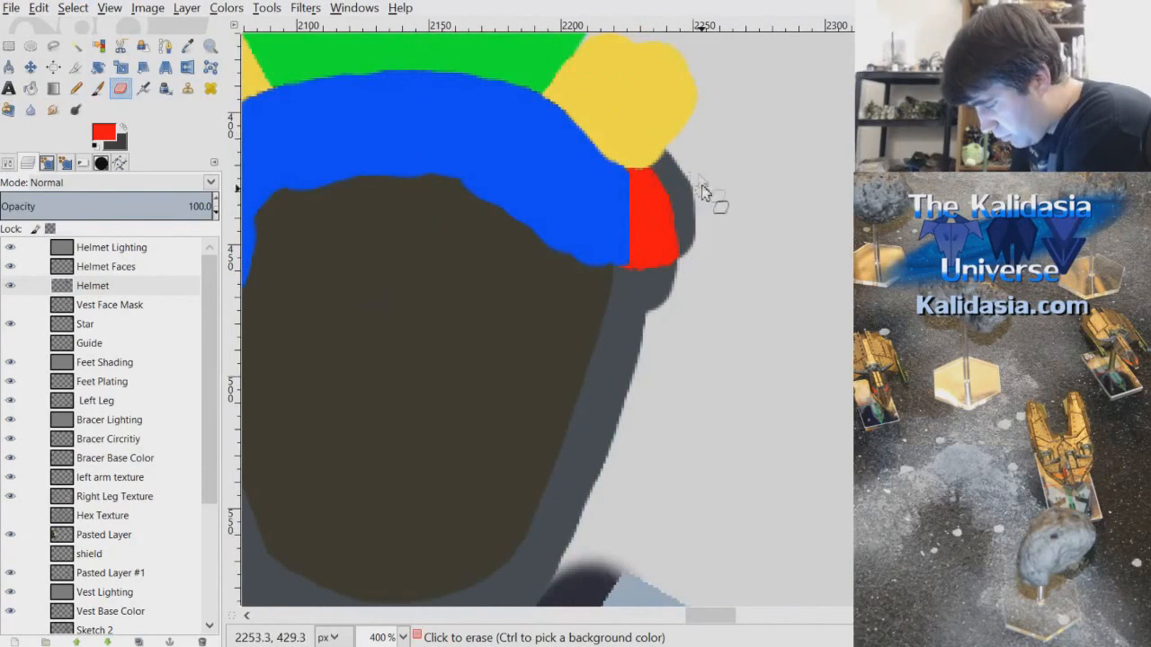
mouse_move(681, 160)
left_mouse_down()
mouse_move(699, 241)
mouse_move(675, 159)
mouse_move(694, 242)
left_mouse_up()
left_click_drag(666, 154, 697, 251)
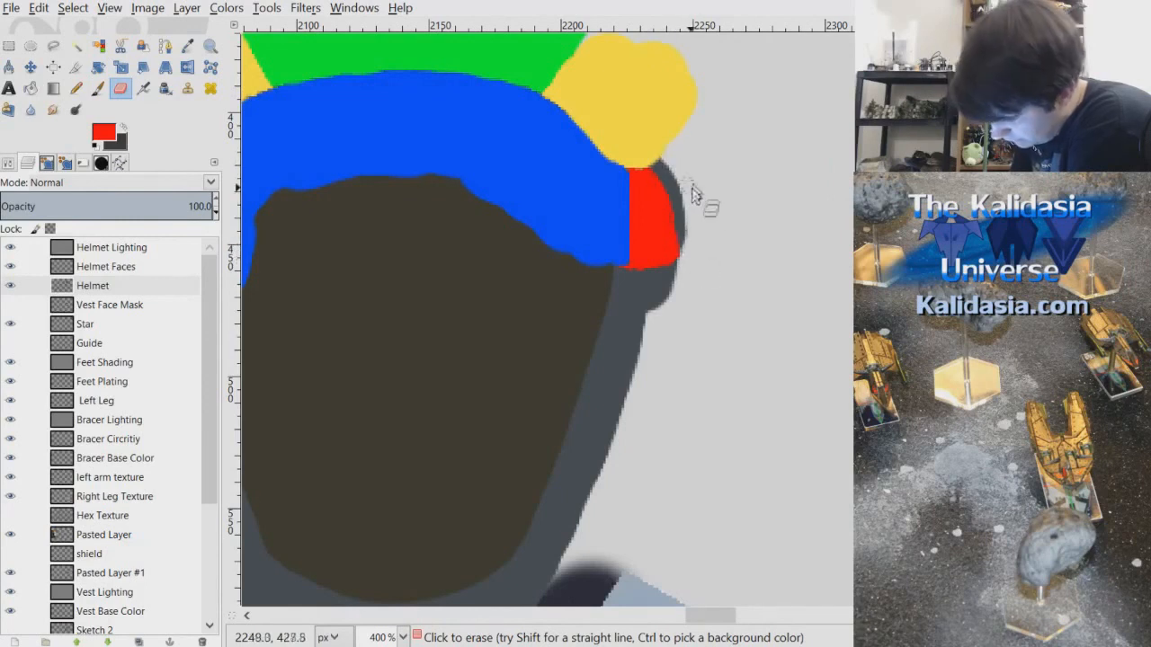
scroll(683, 234, "down", 5)
scroll(661, 287, "up", 4)
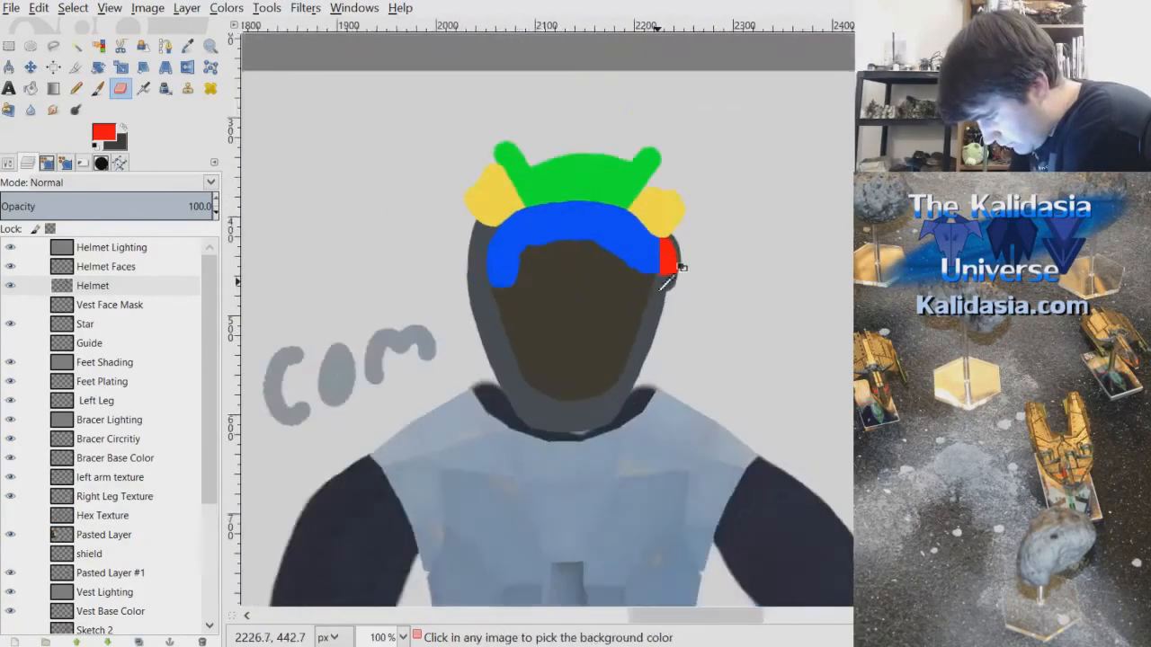
- Hide the Helmet Faces layer and erase the small jagged corner above the side bump on the Helmet layer
left_click(10, 266)
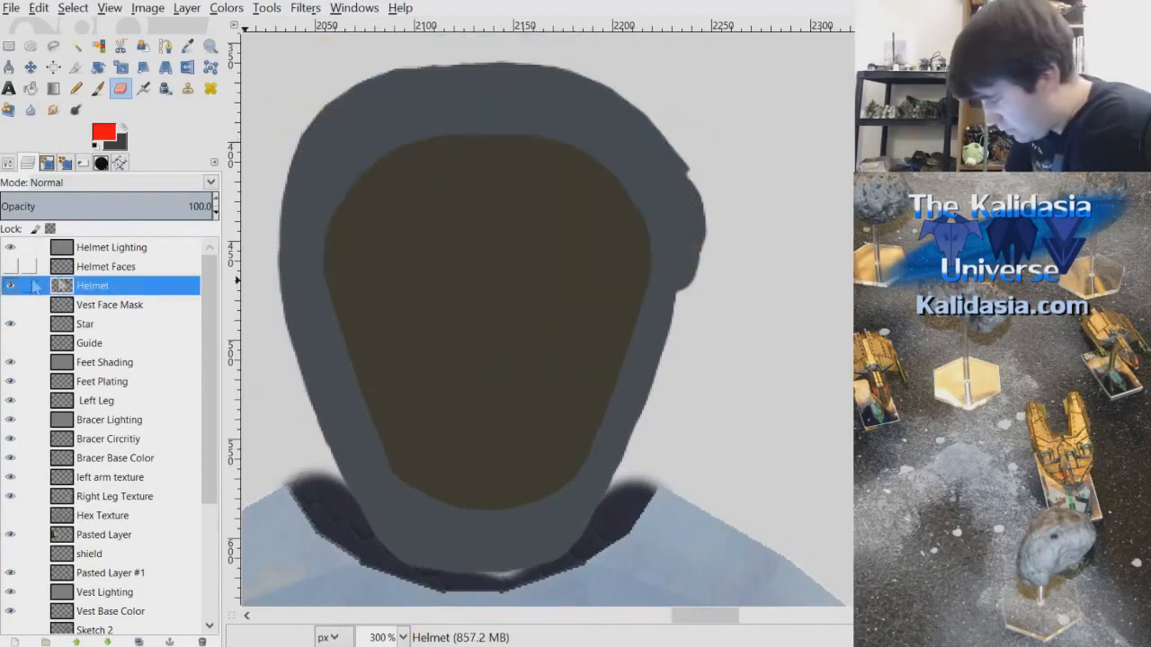
left_click_drag(691, 171, 695, 177)
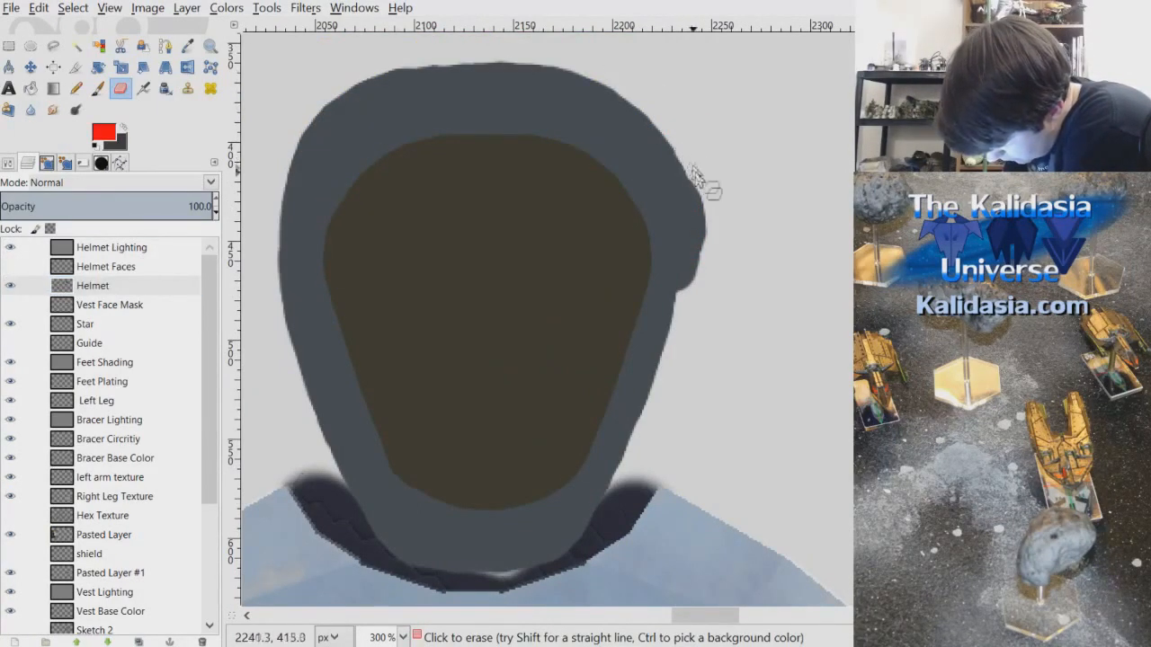
scroll(696, 165, "down", 5)
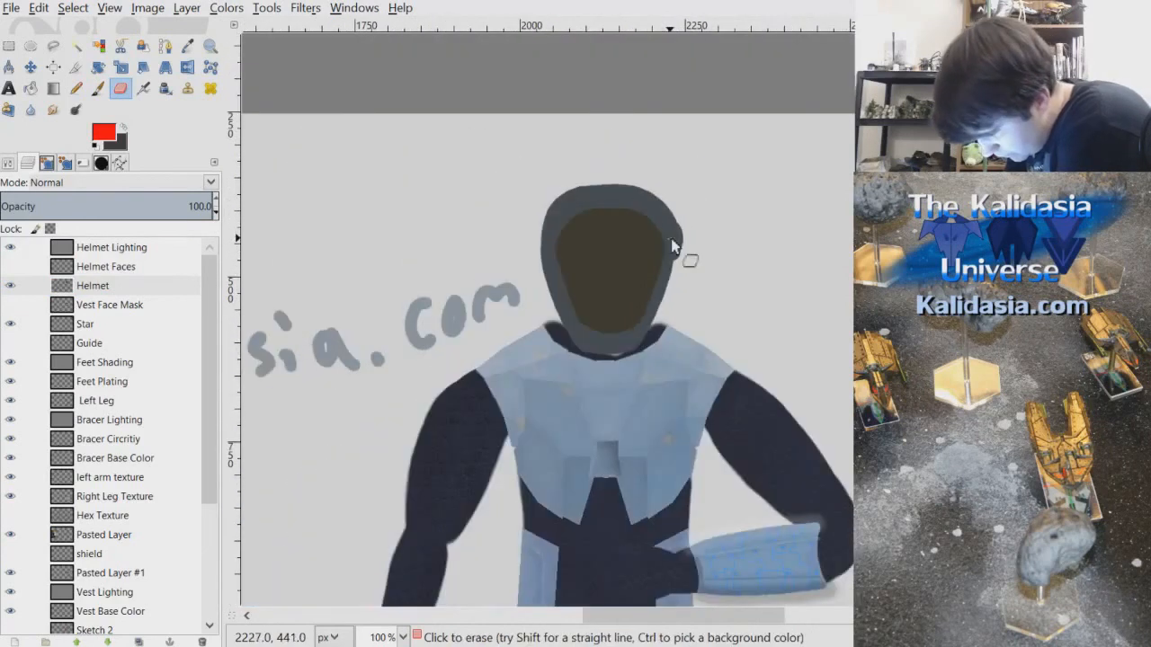
- Make the Helmet Faces layer visible again and save the Alendar.xcf image
left_click(11, 285)
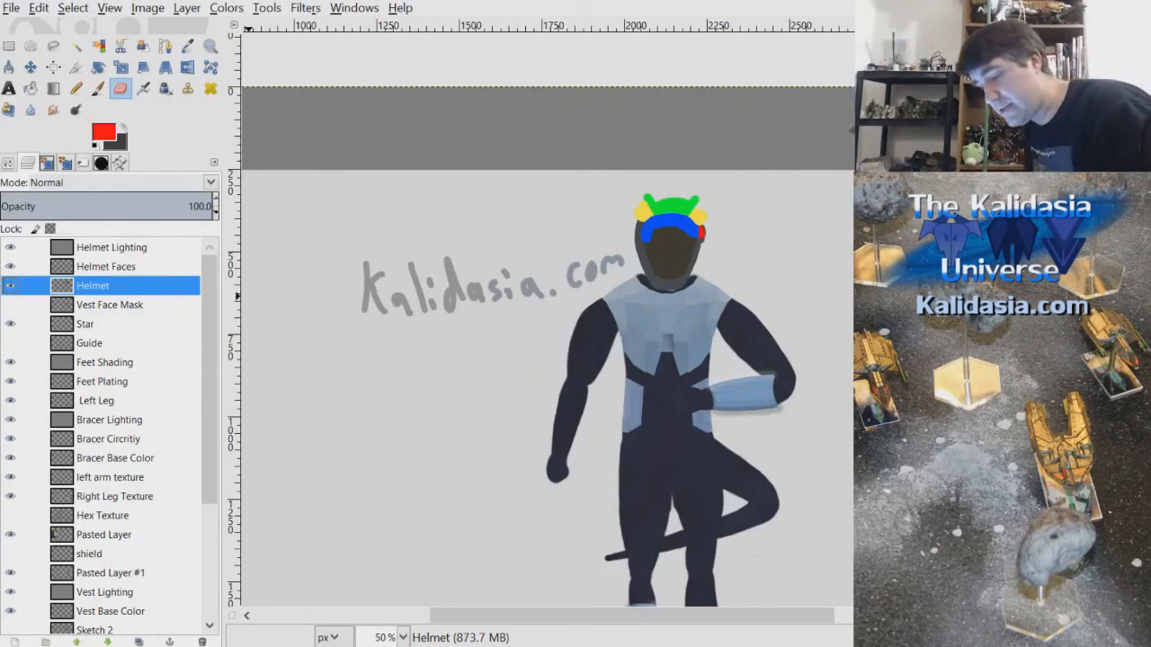
key("ctrl+s")
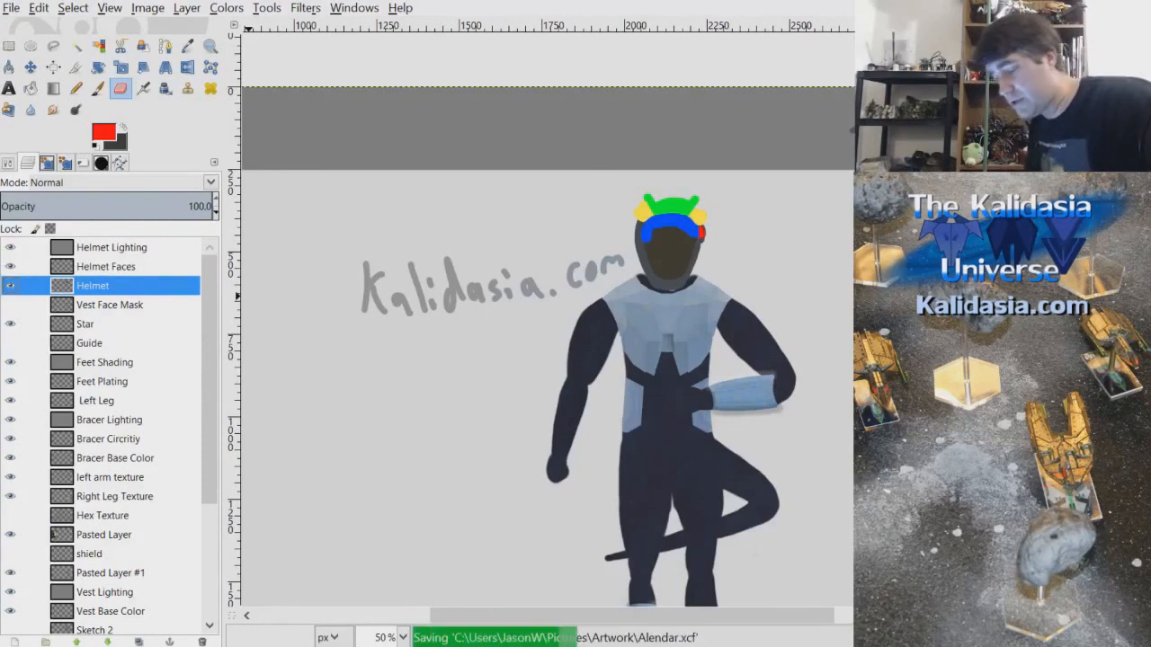